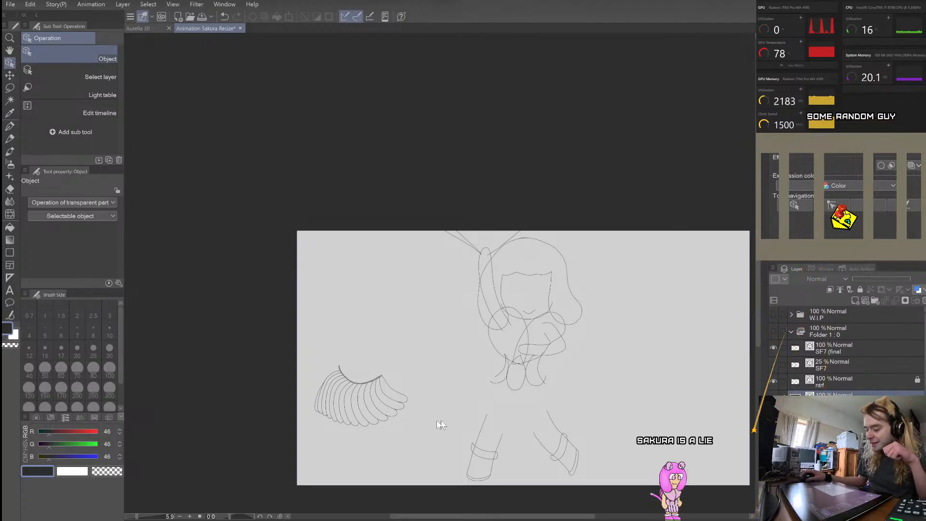
Step: Select the hair outline on the SF7 (final layer and examine how densely its control points are spaced
scroll(522, 440, up, 3)
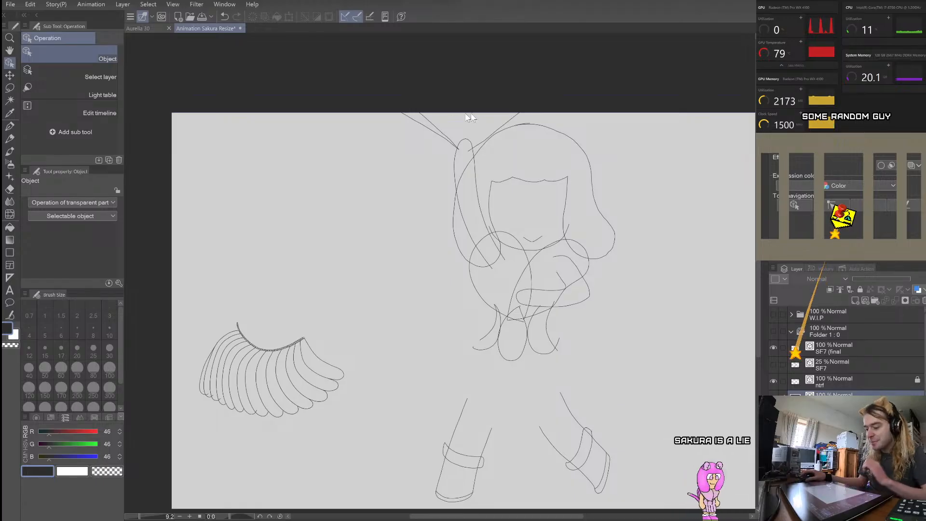
scroll(328, 323, down, 2)
scroll(506, 175, up, 4)
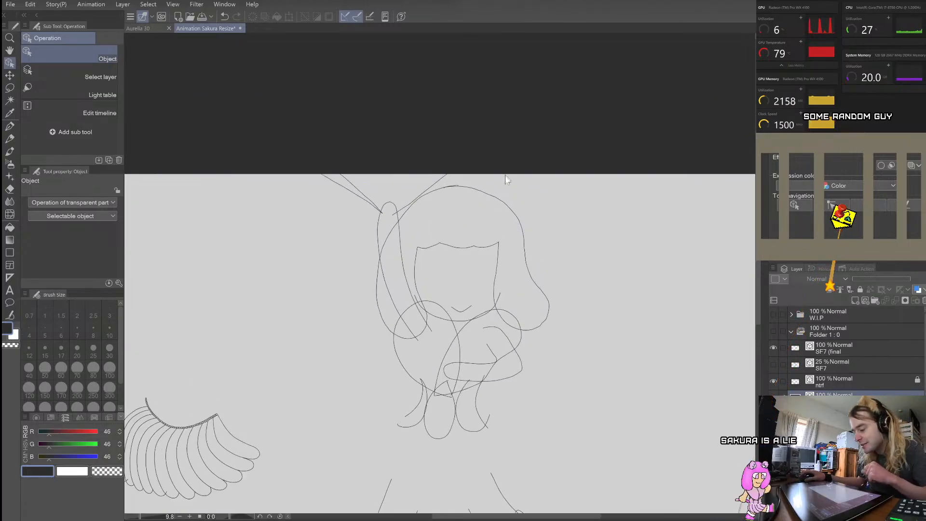
scroll(488, 201, up, 2)
click(483, 200)
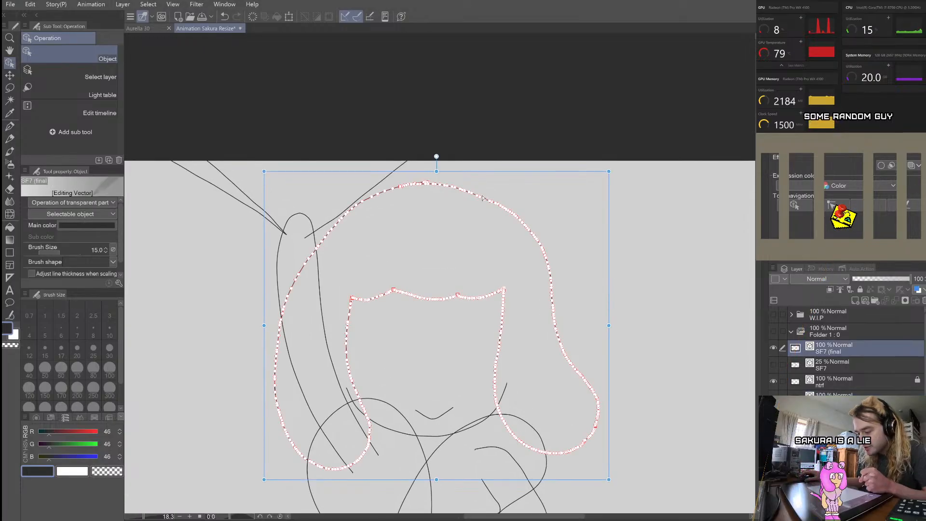
scroll(483, 198, down, 4)
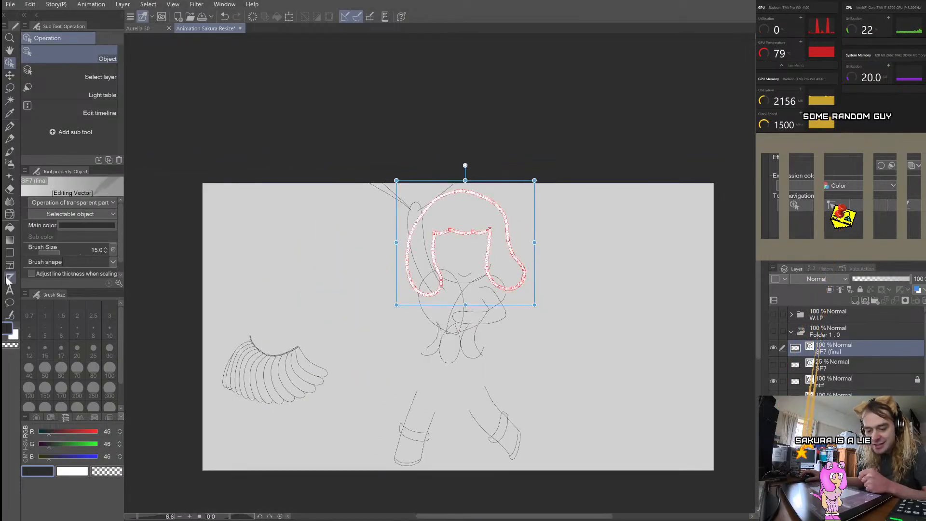
Step: Simplify the character's vector lines by brushing over the head, body and legs with the Simplify vector line tool at size 65.0
click(10, 315)
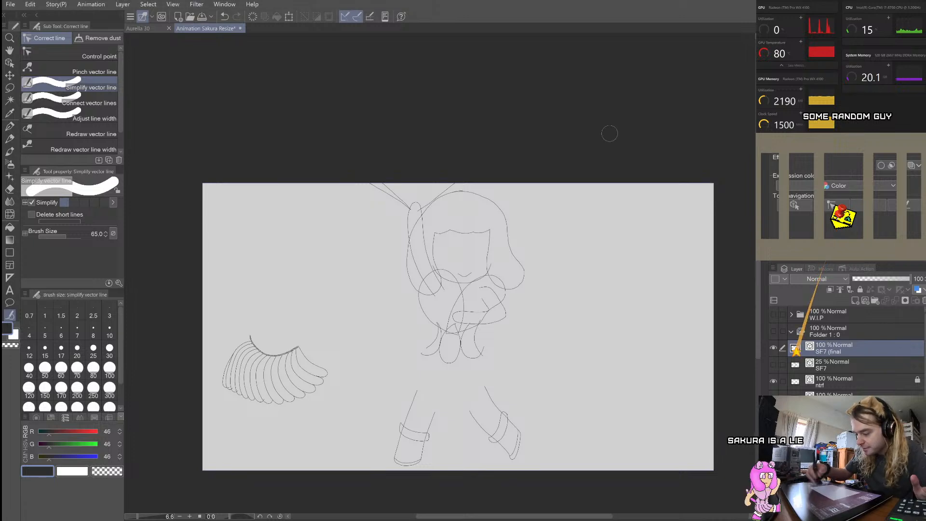
scroll(514, 244, up, 2)
scroll(517, 233, down, 2)
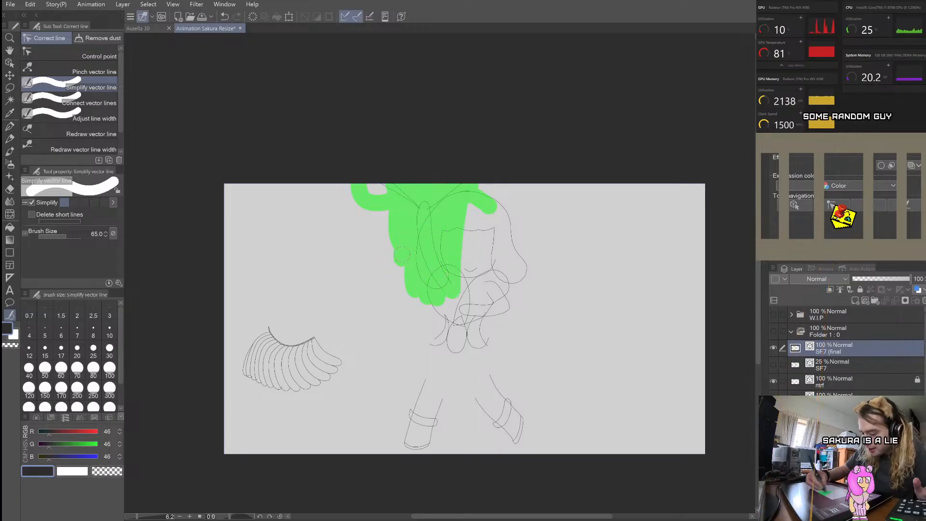
drag(501, 195, 531, 299)
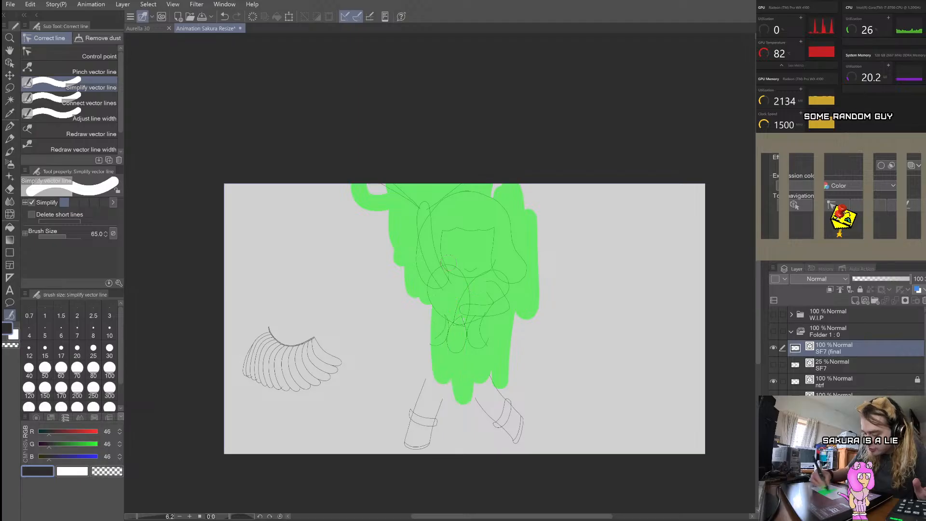
drag(430, 308, 416, 286)
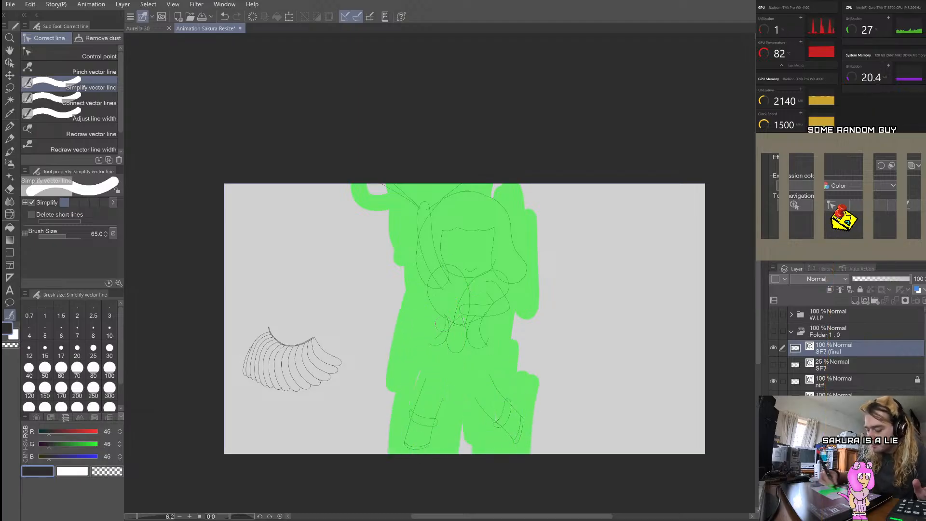
drag(374, 367, 375, 451)
drag(398, 372, 405, 369)
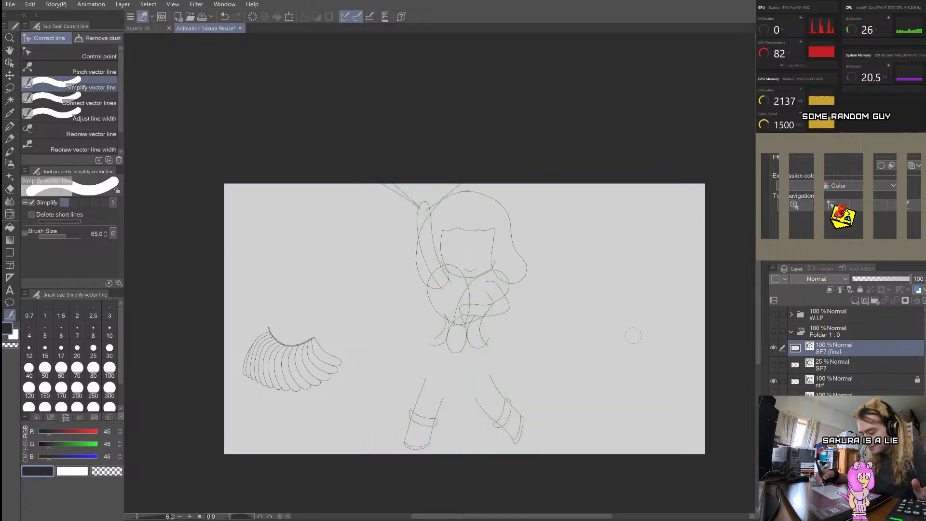
Step: Select the hair outline again to inspect its control points, checking the SF7 (final layer by hiding and showing it
click(10, 63)
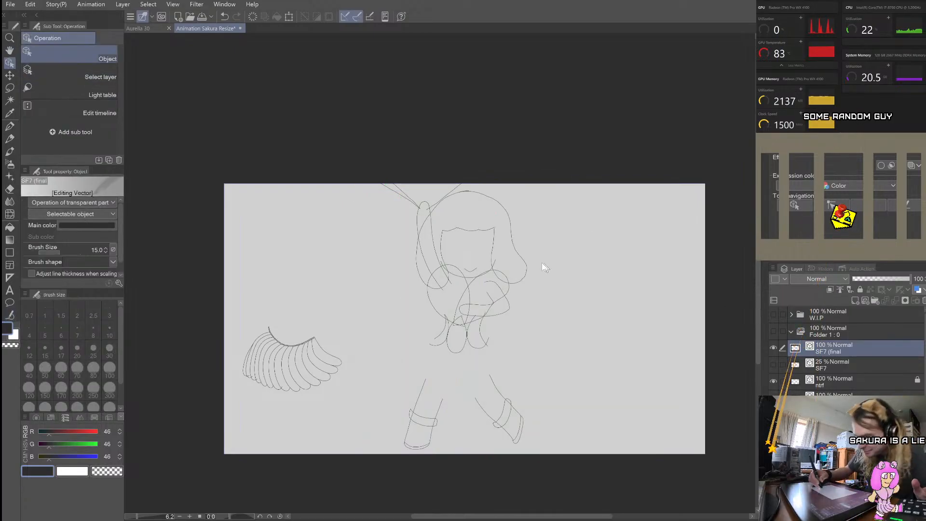
scroll(534, 268, up, 4)
click(504, 295)
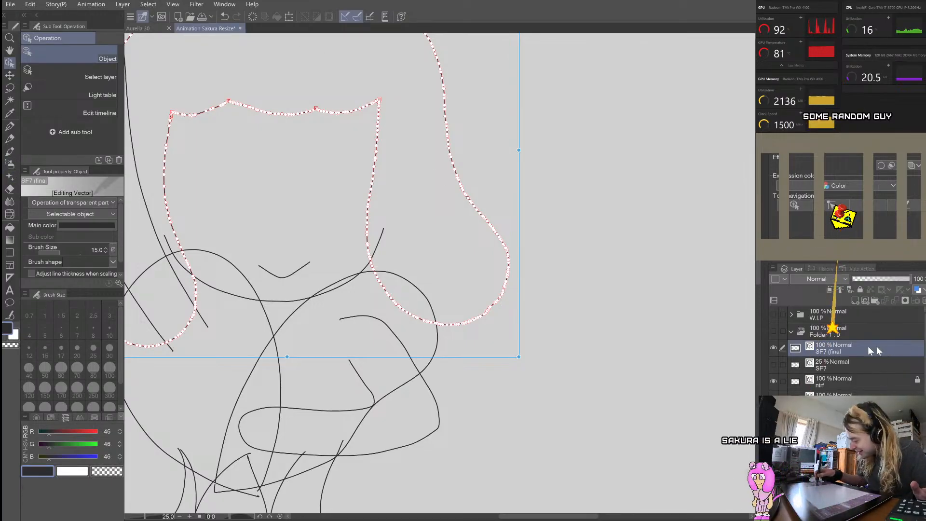
click(774, 347)
click(774, 348)
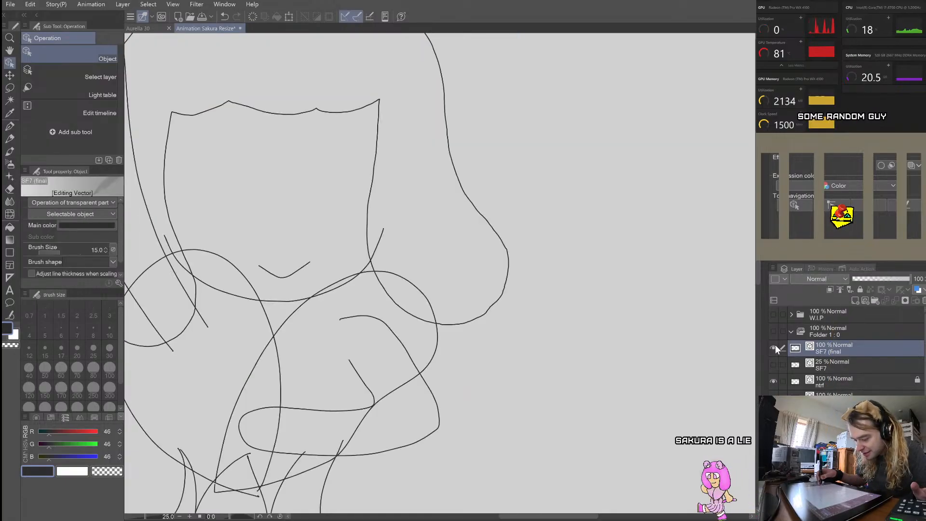
scroll(485, 307, down, 2)
click(485, 306)
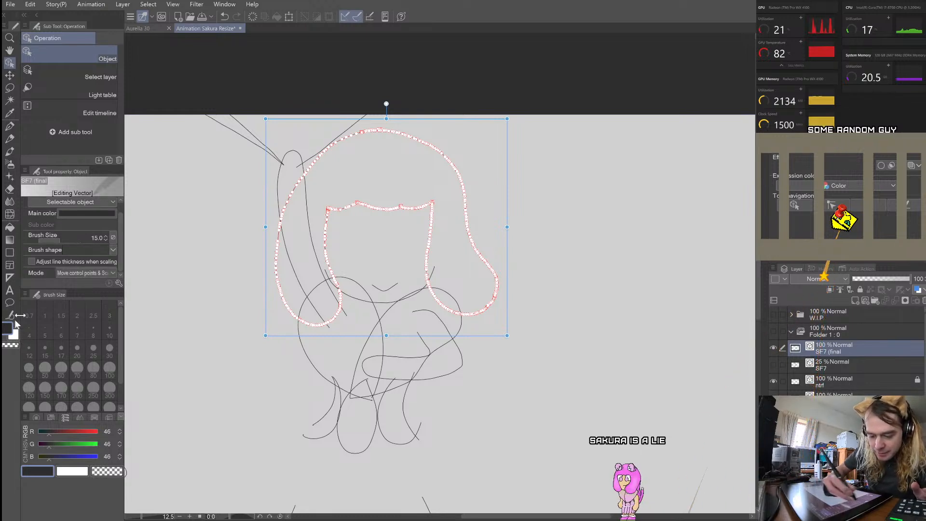
Step: Simplify the character's lines again with the simplify strength raised to three blocks and the brush size set to 279.3
key(y)
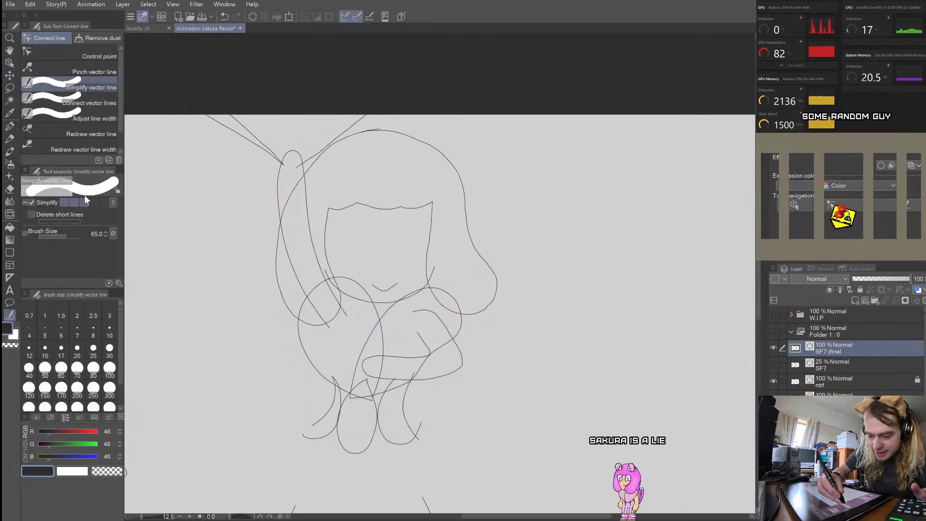
click(72, 236)
key(ctrl+minus)
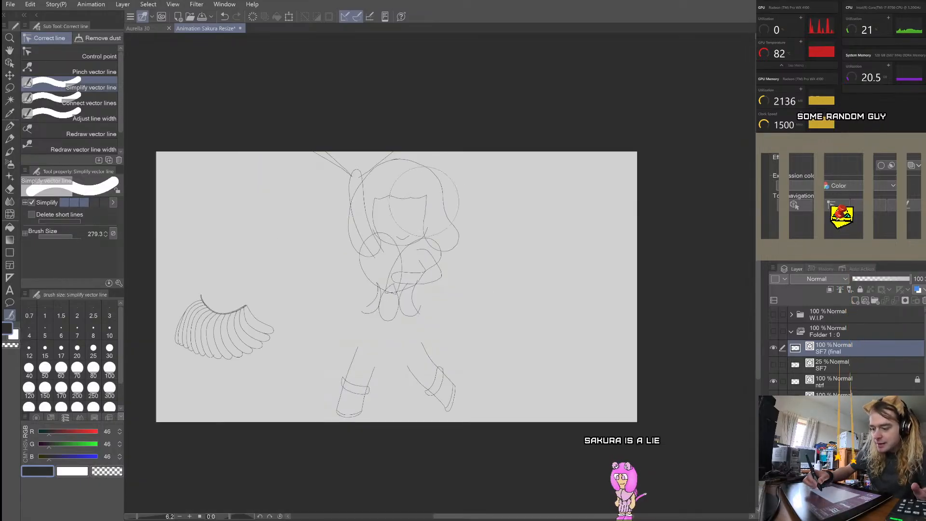
mouse_move(467, 409)
mouse_down()
mouse_move(443, 403)
mouse_move(436, 338)
mouse_move(453, 275)
mouse_move(438, 280)
mouse_move(421, 323)
mouse_move(399, 408)
mouse_move(388, 339)
mouse_move(368, 315)
mouse_move(333, 408)
mouse_up()
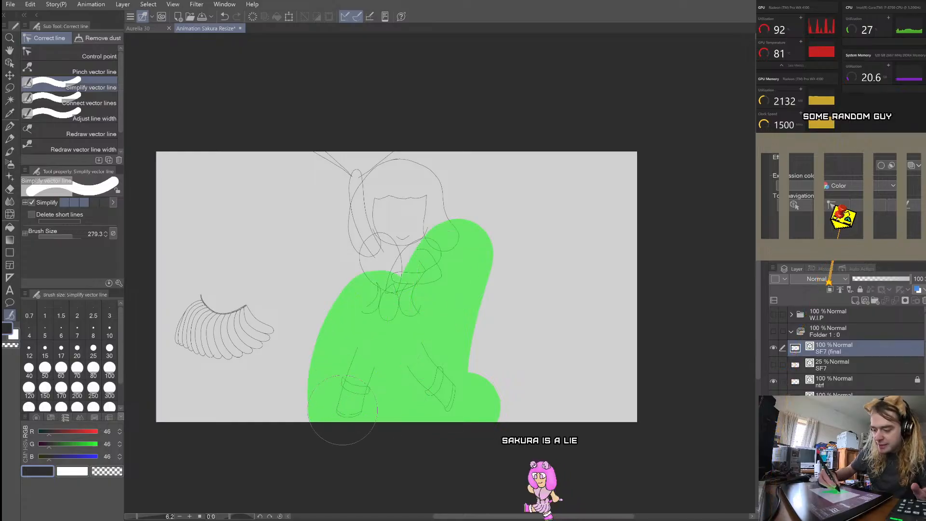
mouse_move(356, 321)
mouse_down()
mouse_move(356, 234)
mouse_move(343, 176)
mouse_move(408, 163)
mouse_move(439, 204)
mouse_move(430, 263)
mouse_move(403, 217)
mouse_up()
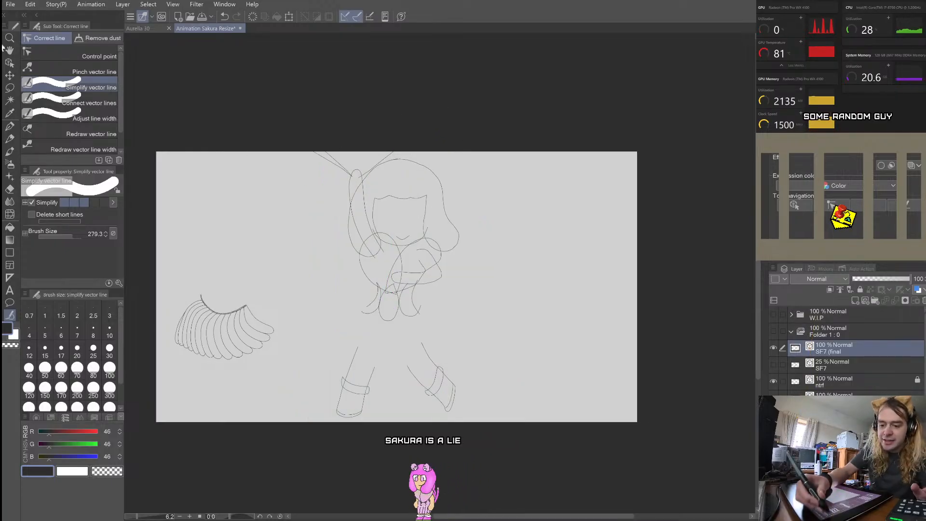
Step: Select the hair outline and examine the spacing of its control points up close
click(10, 62)
click(443, 192)
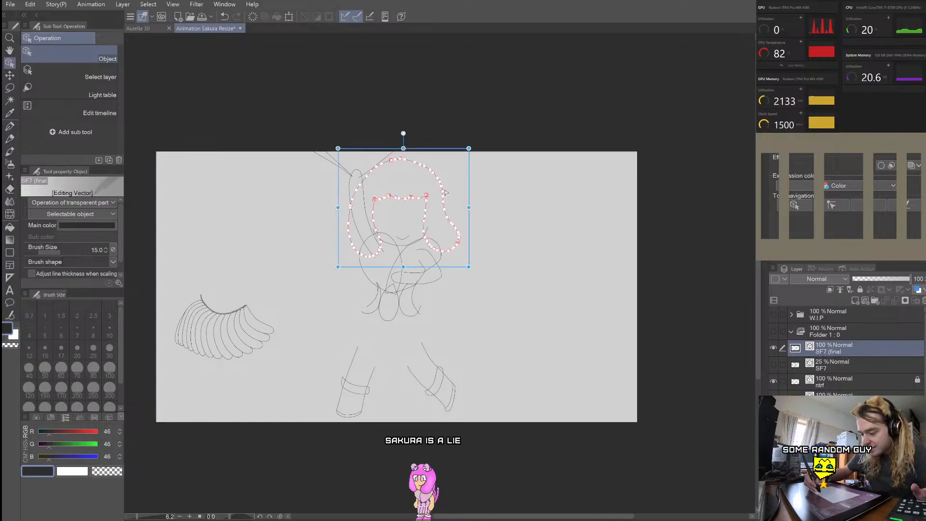
scroll(452, 181, up, 2)
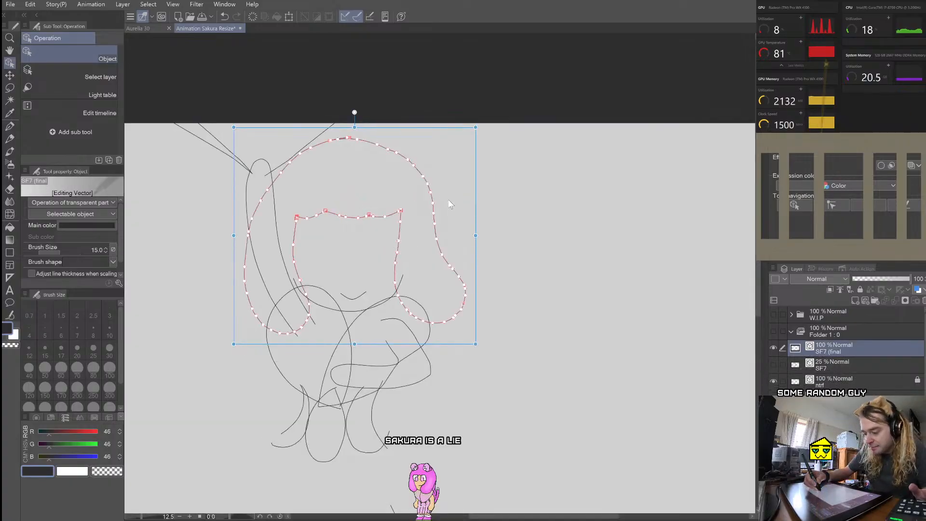
scroll(444, 257, down, 2)
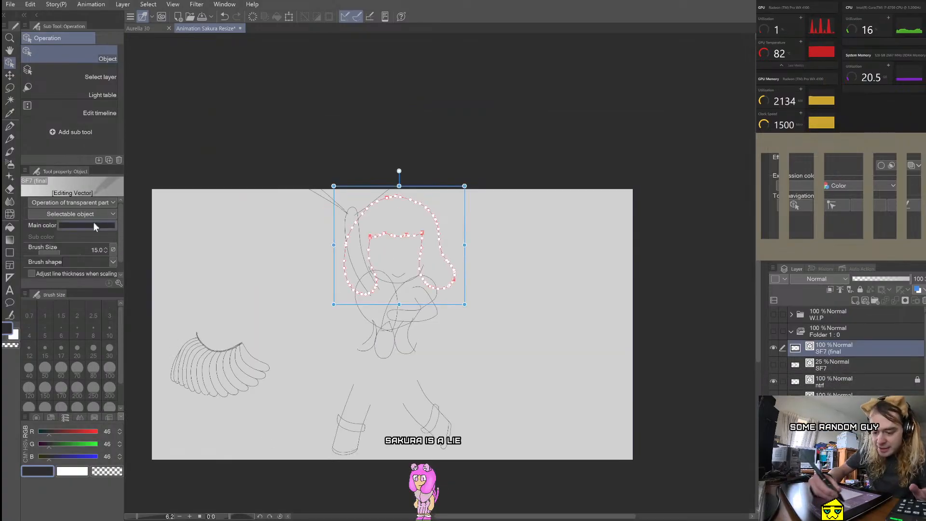
Step: Raise the simplify strength to four blocks and brush over the whole character to simplify its vector lines further
click(12, 312)
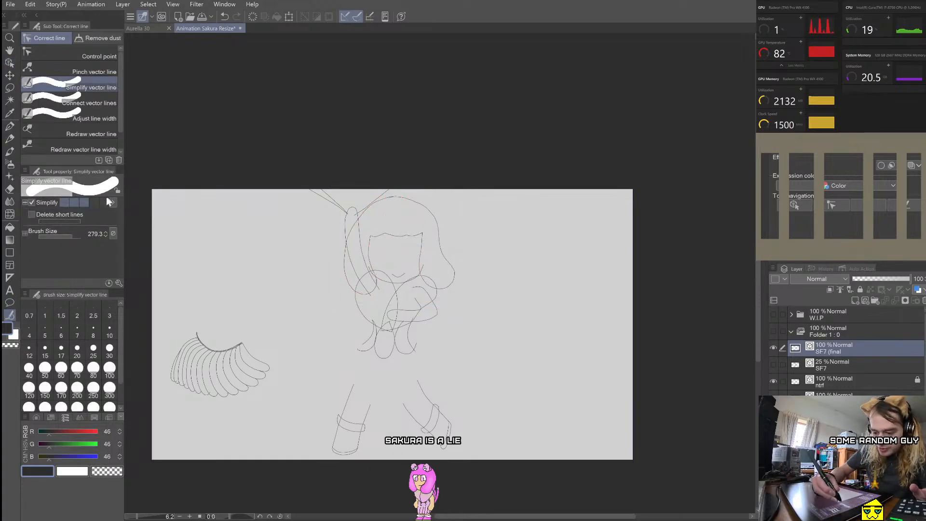
mouse_move(425, 236)
mouse_down()
mouse_move(422, 211)
mouse_move(368, 172)
mouse_move(319, 234)
mouse_move(388, 392)
mouse_up()
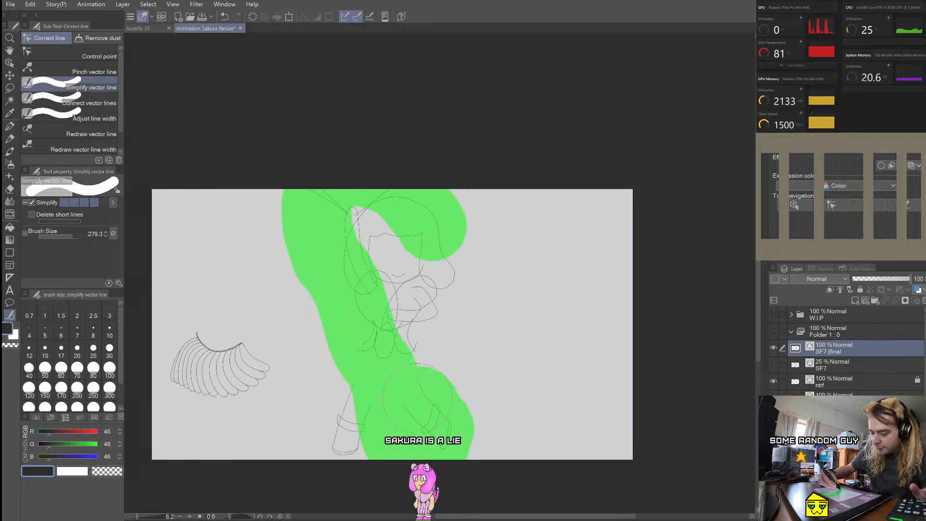
drag(377, 328, 387, 257)
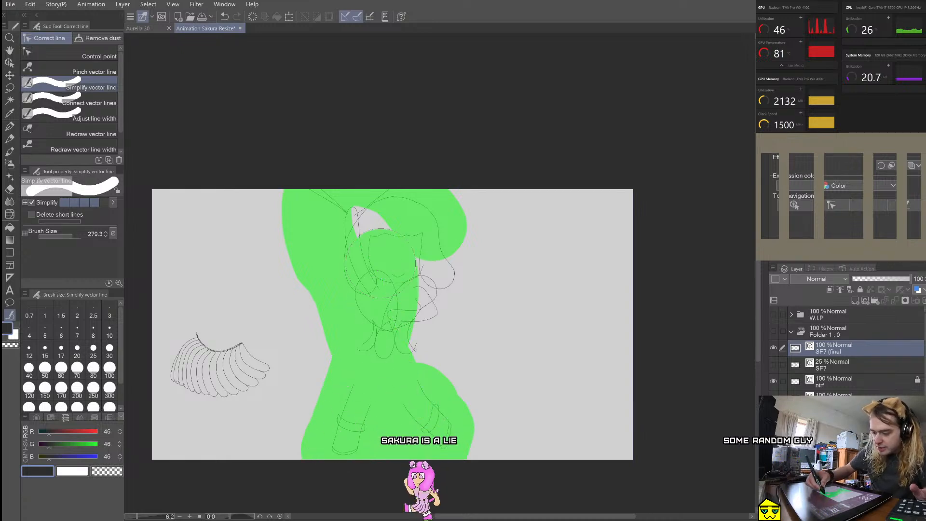
mouse_move(399, 203)
mouse_down()
mouse_move(431, 233)
mouse_move(433, 259)
mouse_move(419, 321)
mouse_up()
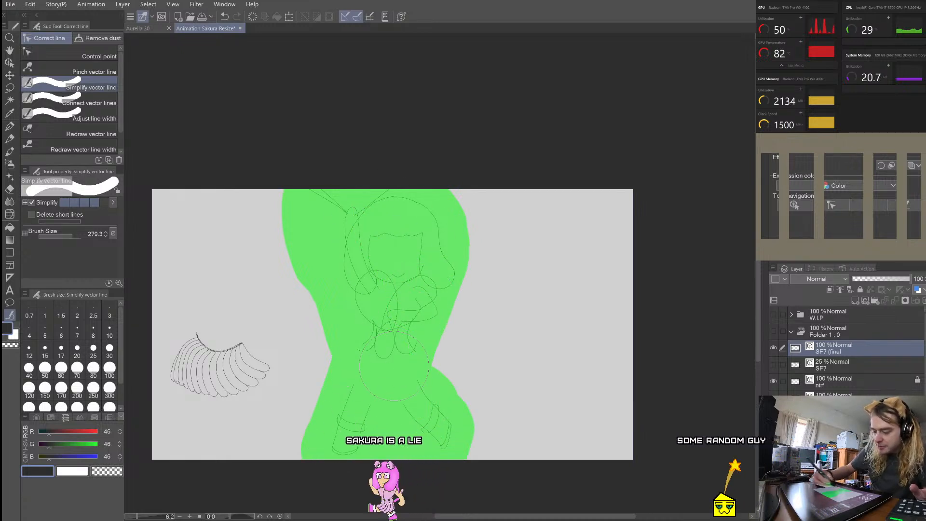
drag(393, 365, 393, 367)
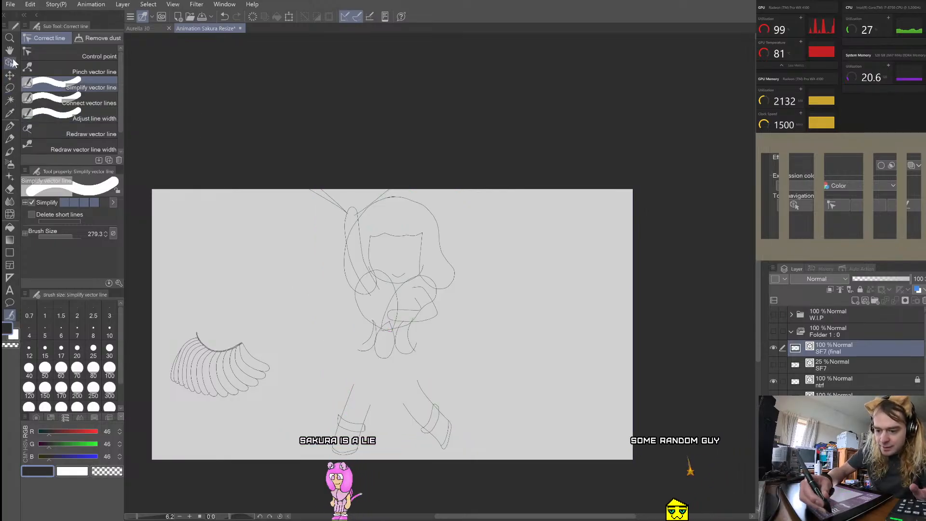
Step: Nudge the control point on the lower outer edge of the hair's right lock slightly outward and smooth its corner
key(o)
click(452, 270)
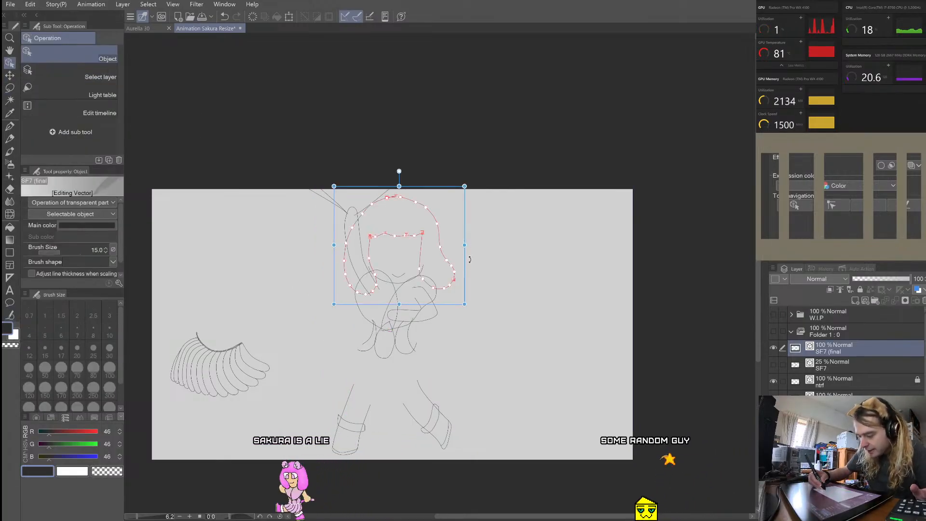
scroll(467, 269, up, 4)
click(405, 331)
scroll(407, 332, up, 2)
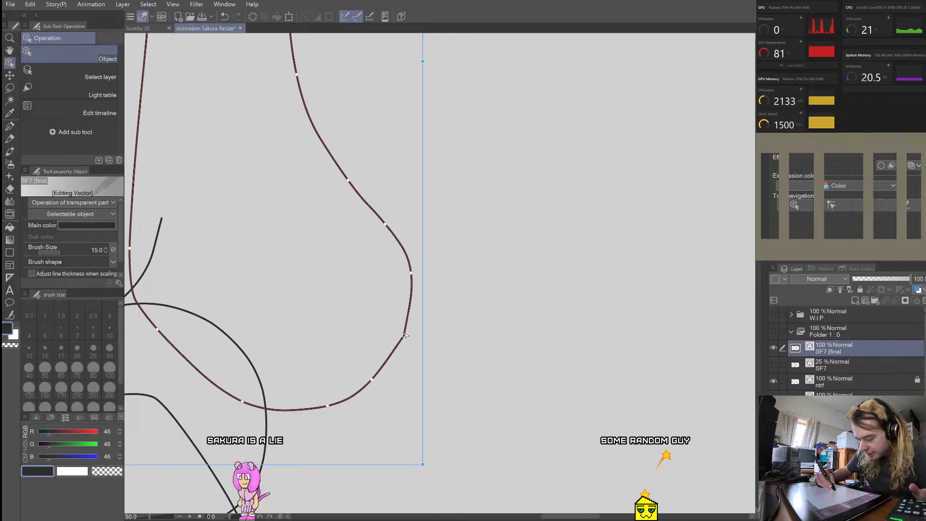
drag(408, 331, 410, 333)
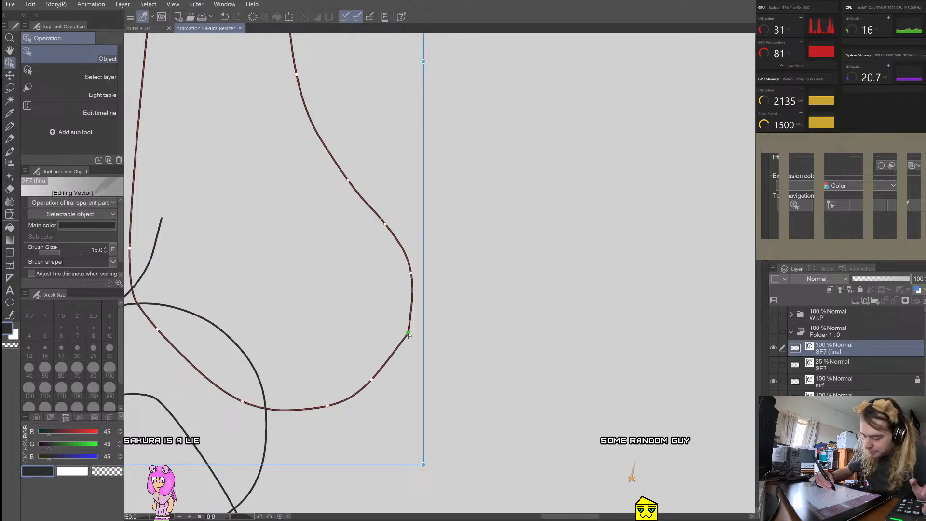
right_click(409, 333)
click(441, 360)
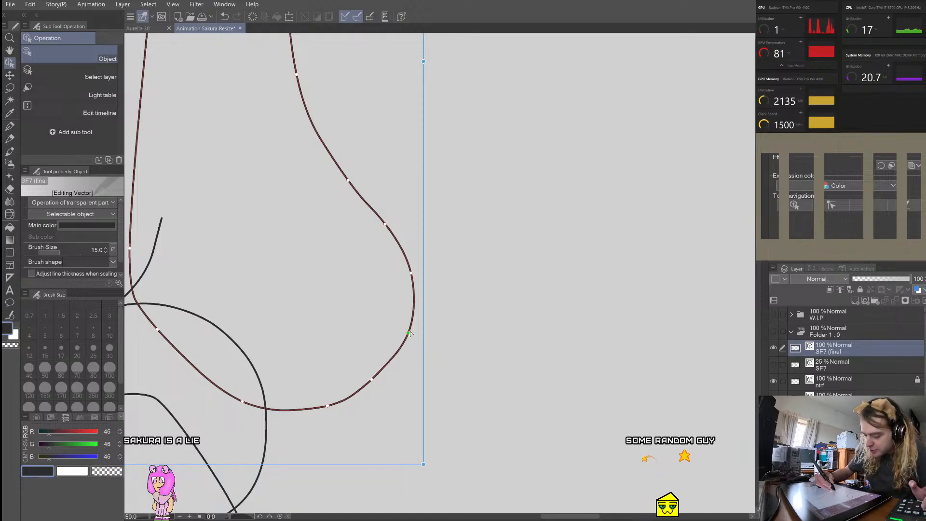
Step: Undo the accidental shift of the hair outline and round the right lock's lower inner curve by moving its control points
drag(373, 378, 378, 382)
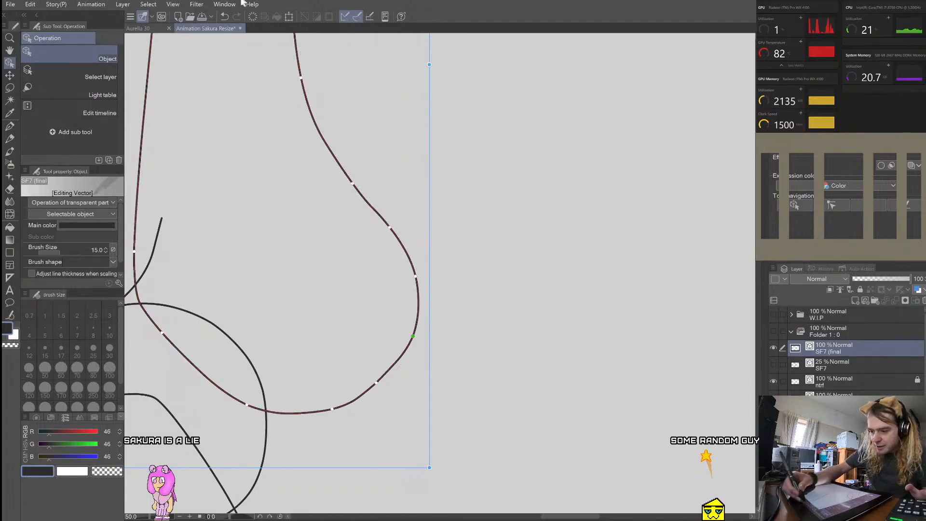
click(225, 16)
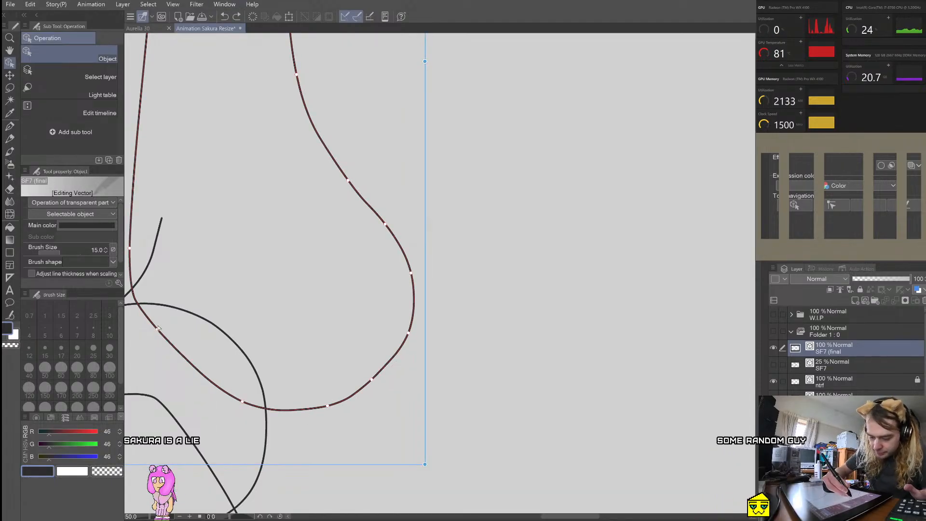
drag(165, 347, 175, 359)
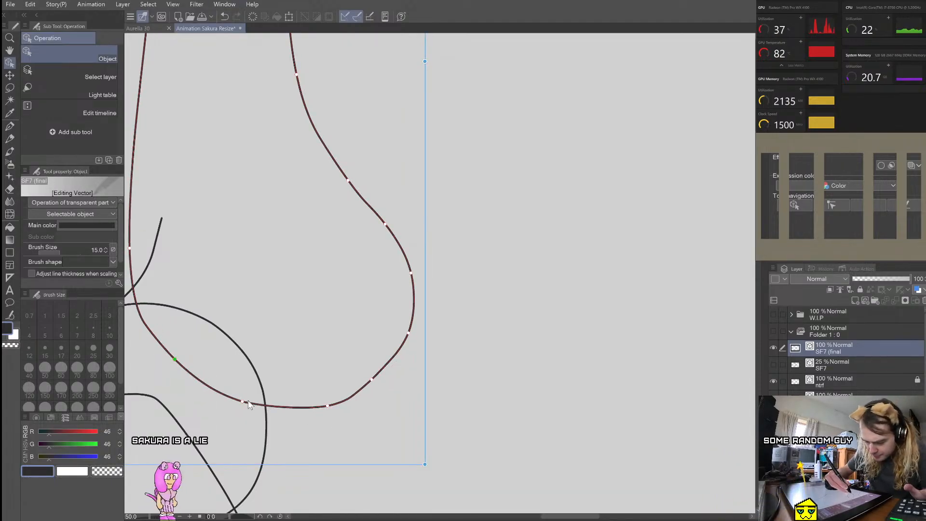
drag(241, 404, 240, 403)
drag(174, 359, 175, 366)
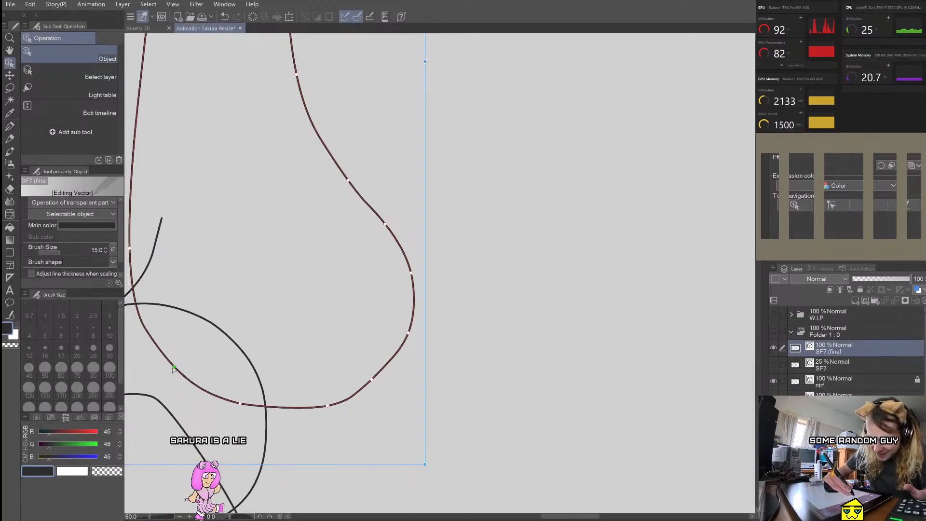
Step: Smooth the bottom and outer edge of the hair's right lock by adjusting its control points along the curve
drag(326, 407, 312, 407)
drag(371, 380, 369, 385)
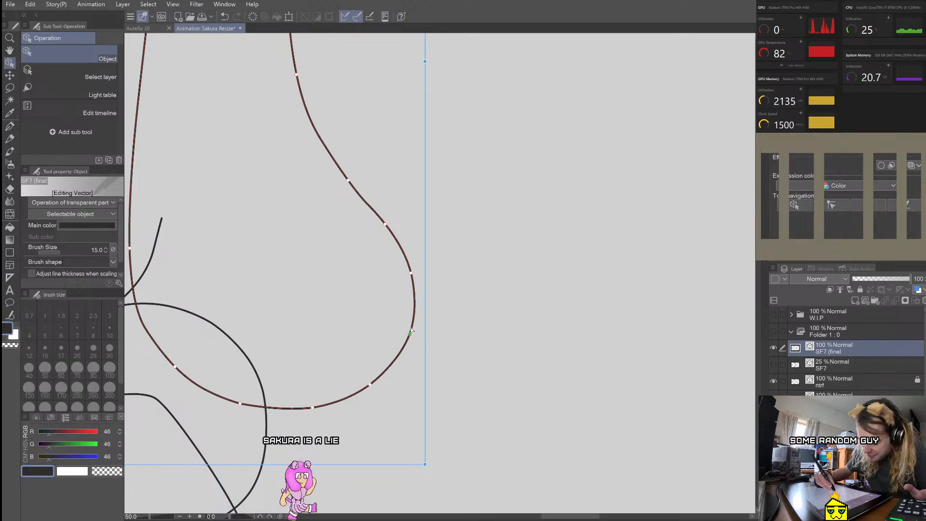
drag(411, 272, 413, 274)
drag(385, 223, 385, 220)
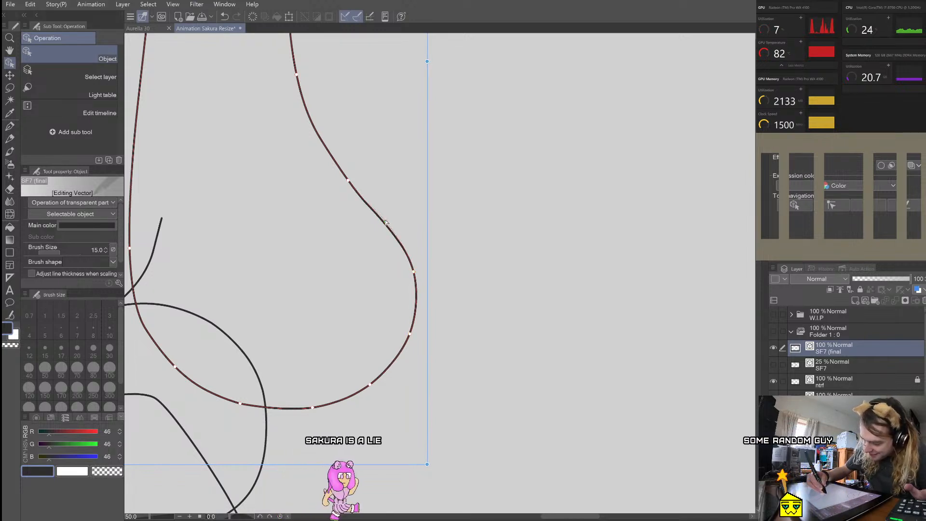
Step: Smooth the upper outer curve of the hair's right lock by moving its control point further up along the edge
drag(349, 180, 328, 155)
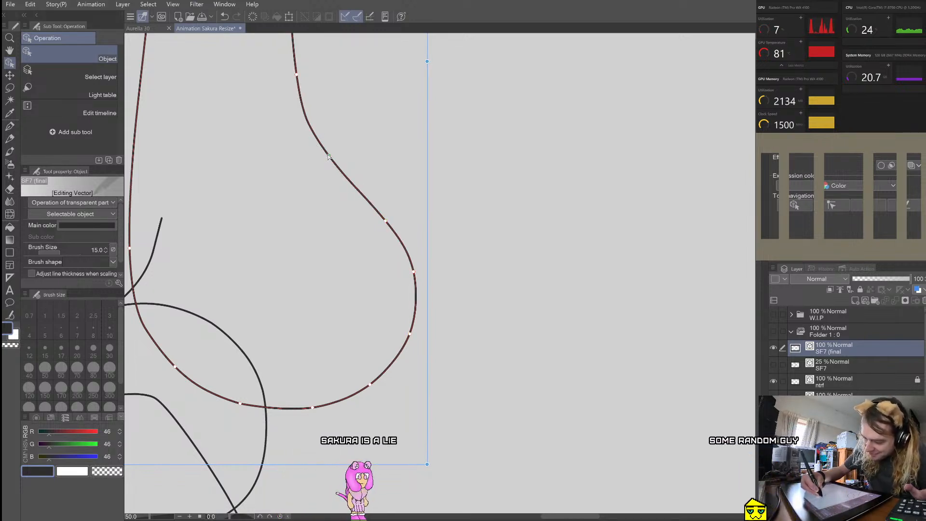
click(342, 146)
scroll(340, 123, down, 6)
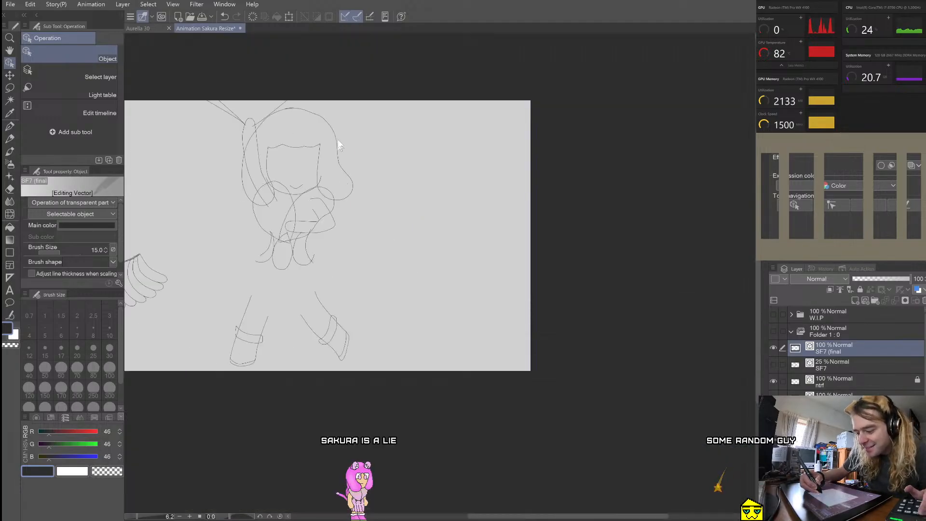
Step: Pull the overlapping control points at the crown of the hair outline downward to separate the stray line segment
scroll(333, 115, up, 4)
click(266, 110)
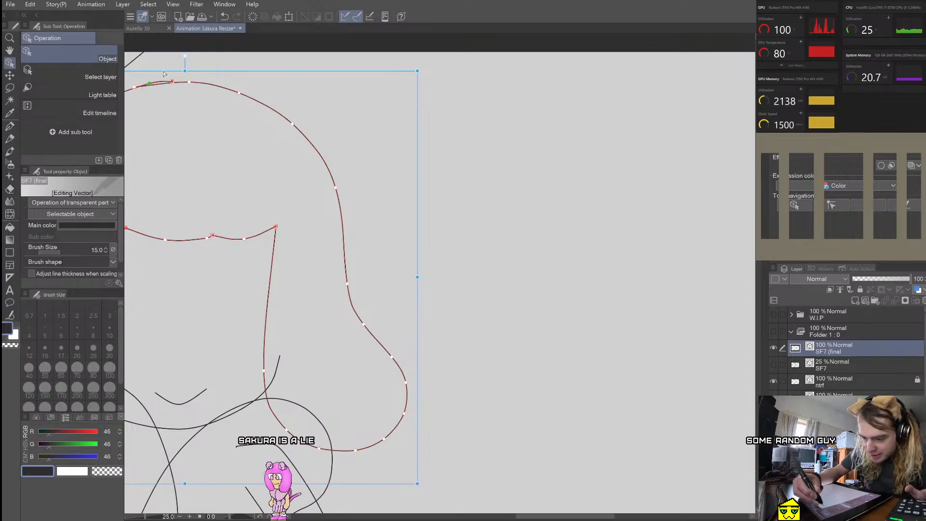
scroll(150, 85, down, 2)
scroll(156, 82, up, 5)
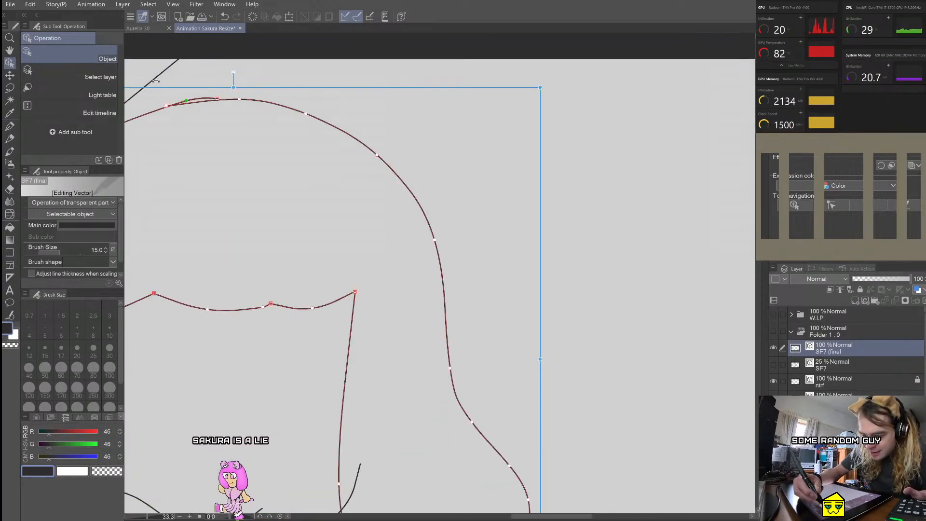
drag(266, 150, 264, 151)
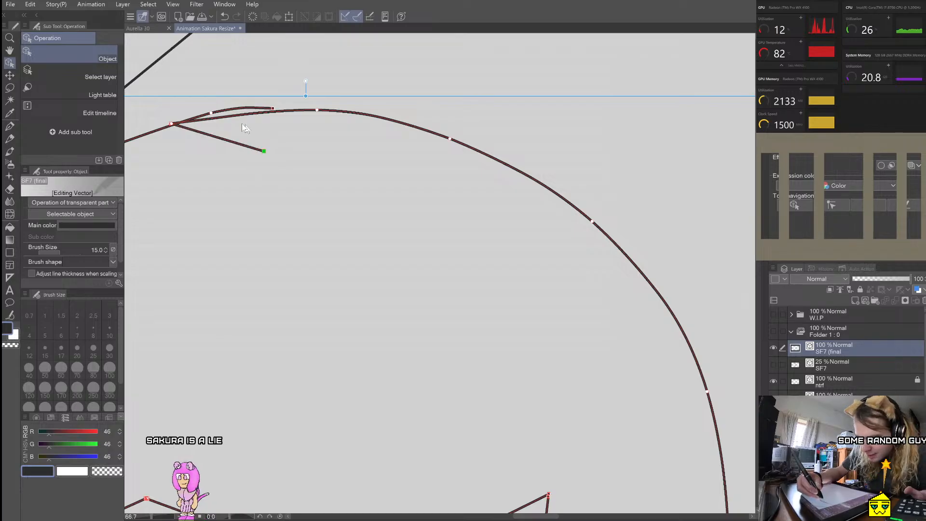
drag(171, 123, 192, 177)
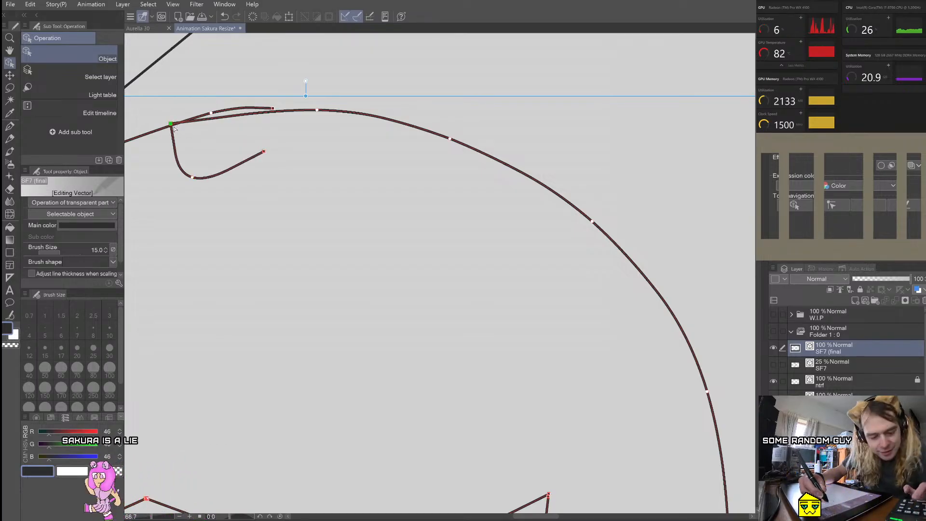
Step: Split the hair line at the crown's overlap point and delete the stray hooked piece
key(p)
key(o)
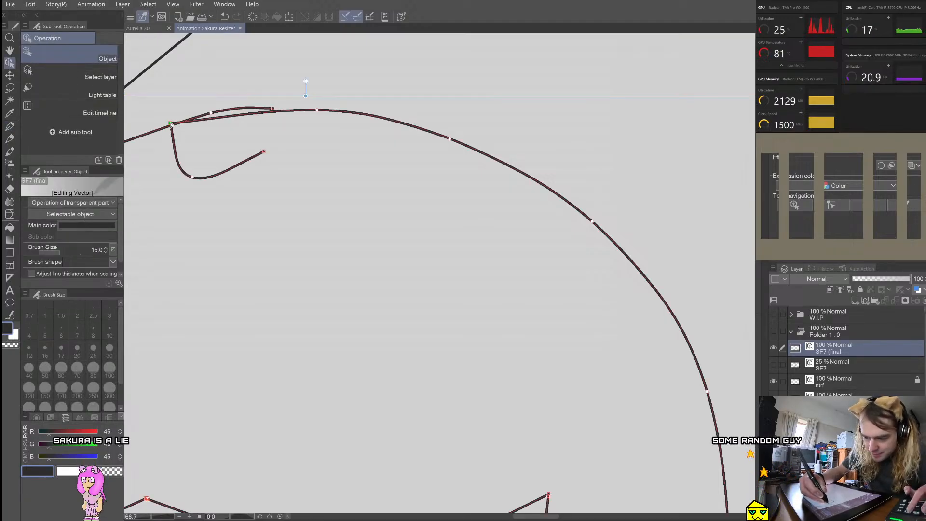
key(p)
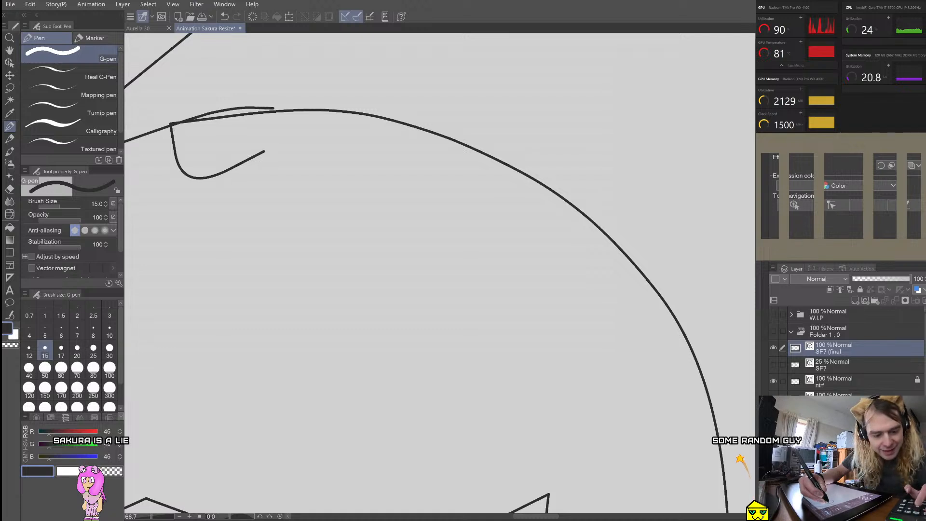
key(o)
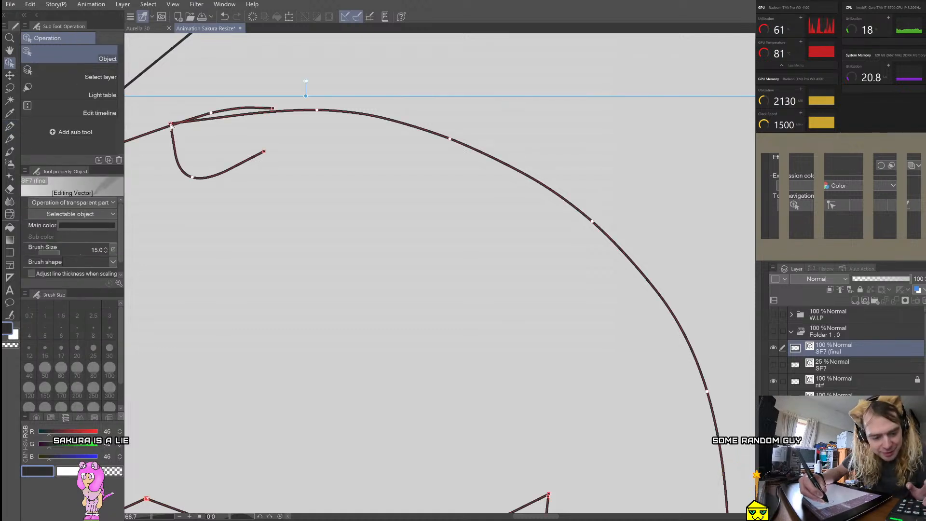
right_click(170, 124)
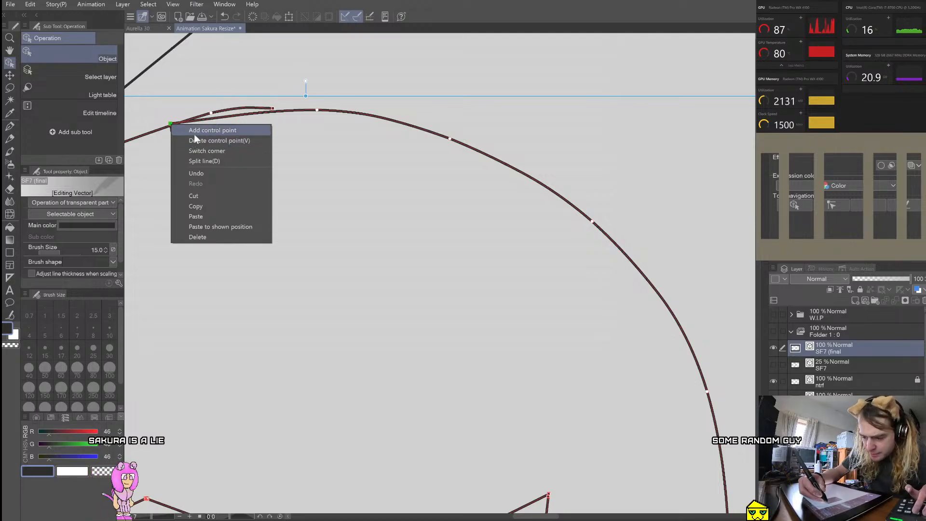
click(196, 161)
click(186, 165)
right_click(191, 150)
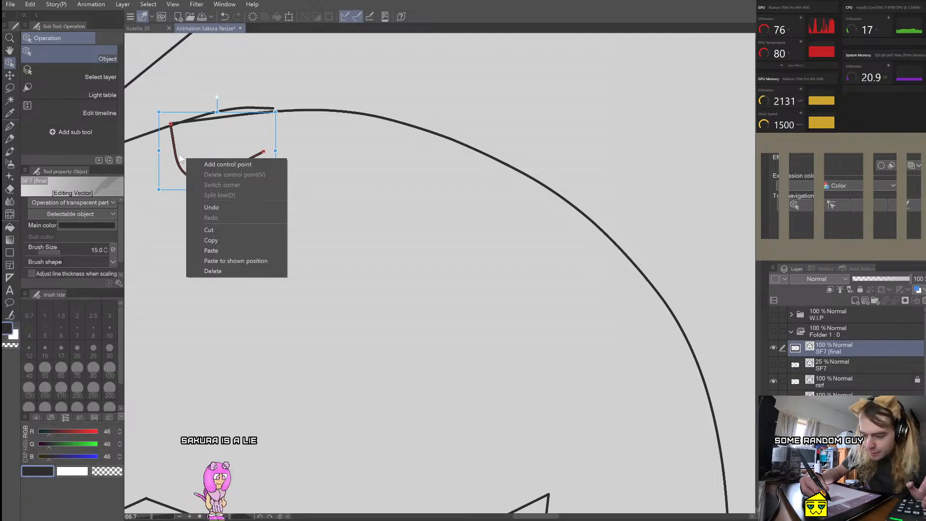
key(Escape)
key(Delete)
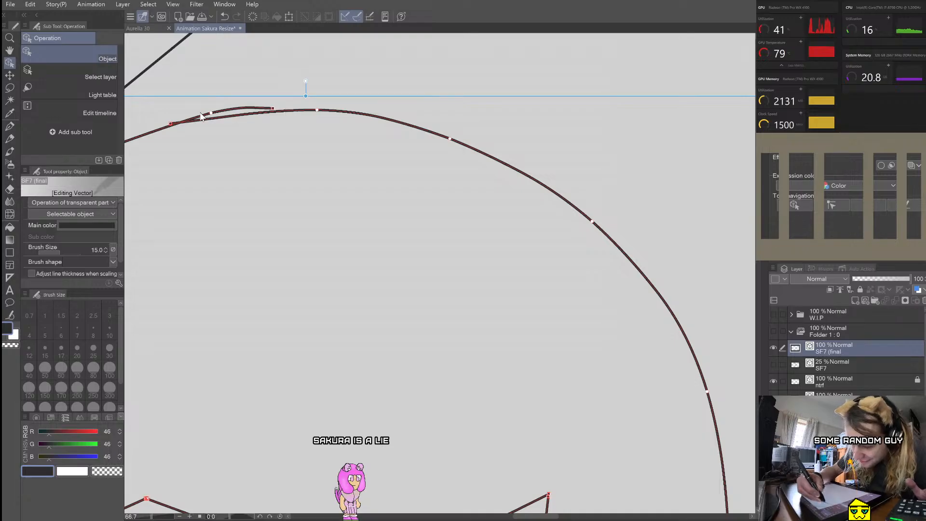
Step: Bring the two loose ends of the hair outline together at the crown so that they overlap exactly
drag(278, 107, 270, 108)
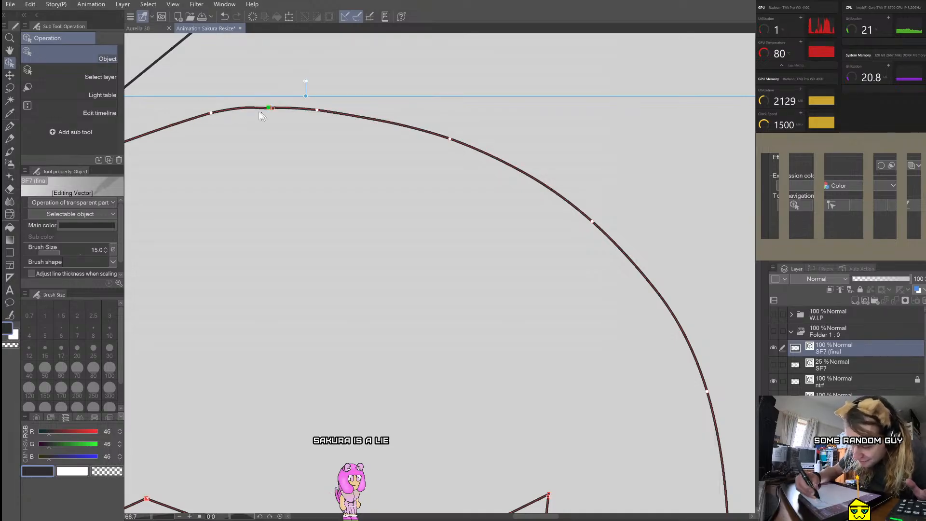
scroll(270, 110, up, 4)
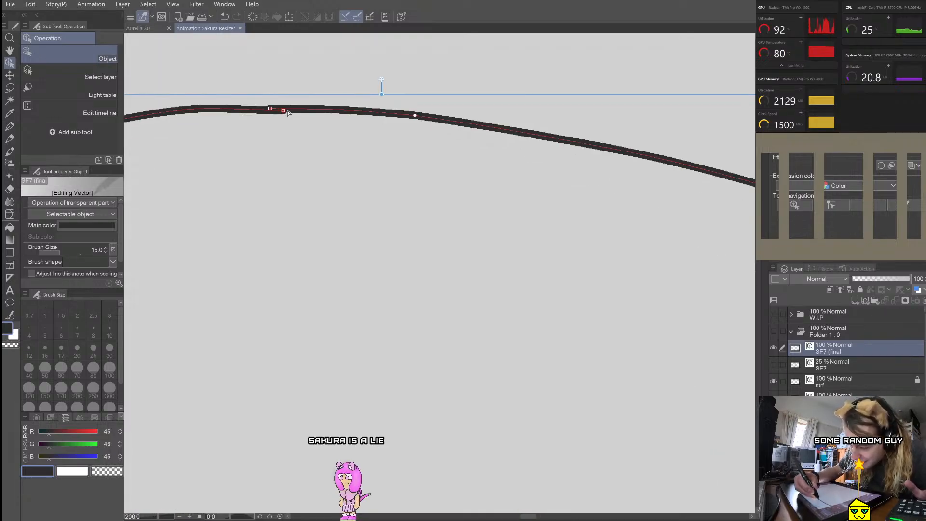
drag(284, 111, 270, 109)
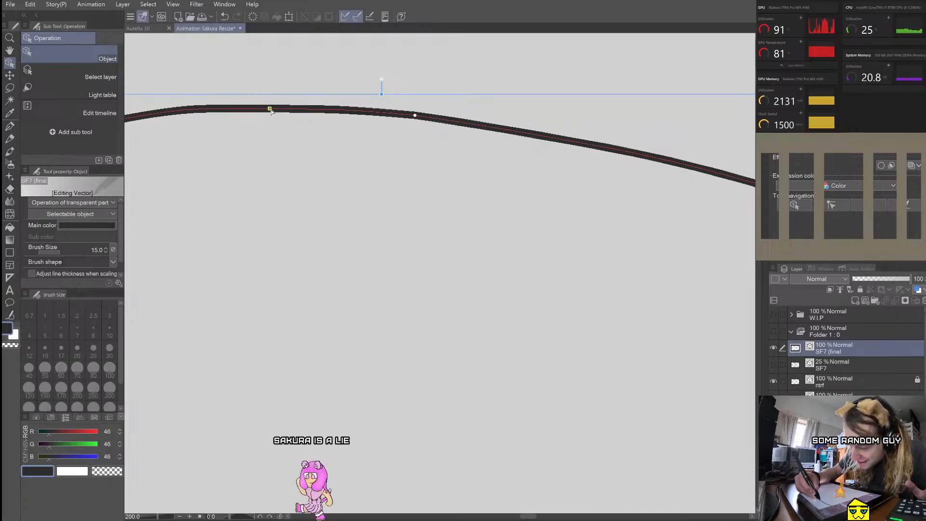
scroll(269, 76, down, 5)
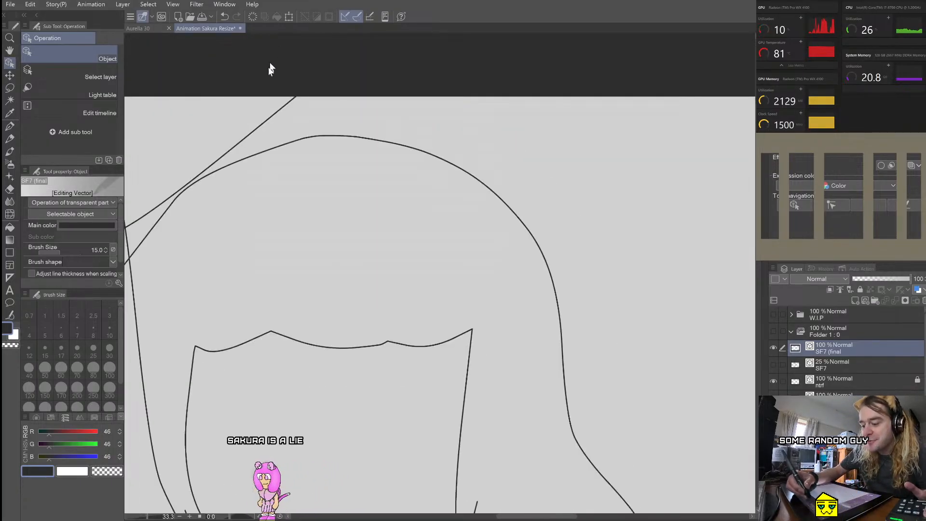
Step: Round the upper-left curve of the hair outline by repositioning its control points from the crown down the side
click(269, 135)
scroll(269, 135, up, 1)
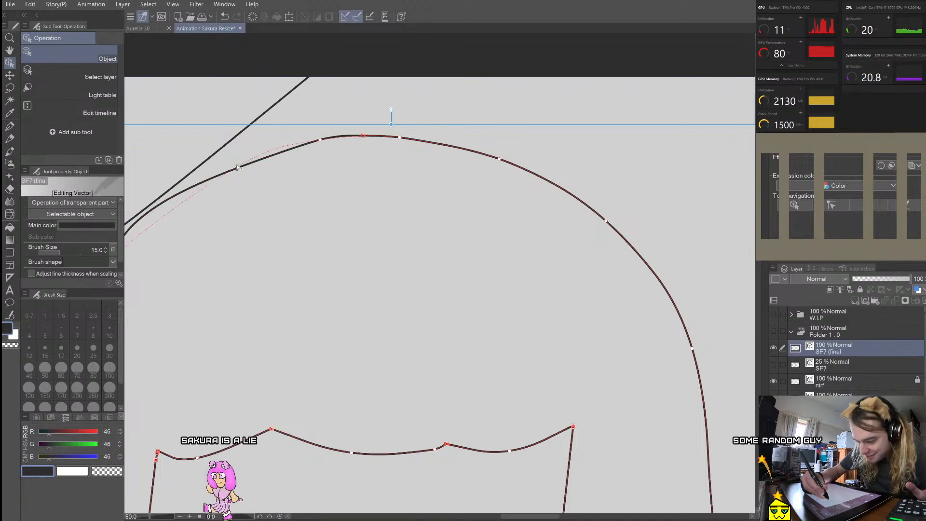
click(326, 182)
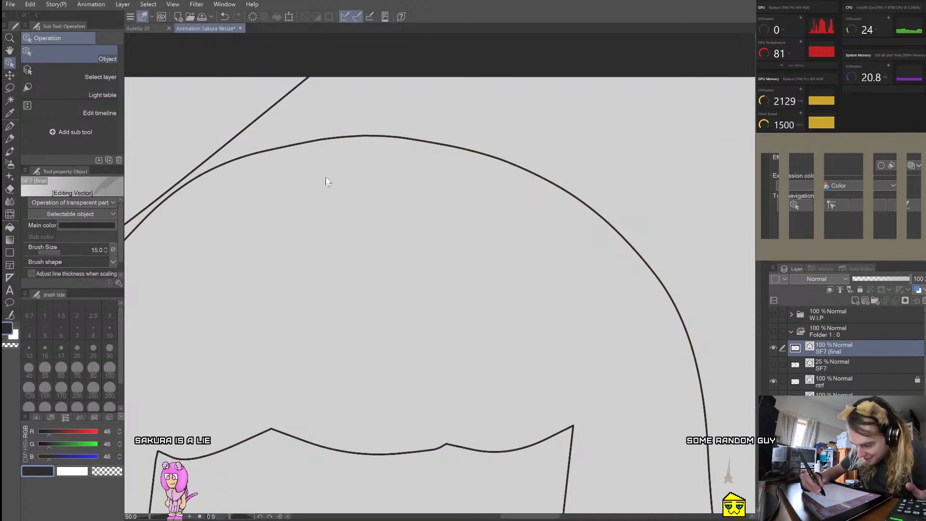
click(292, 146)
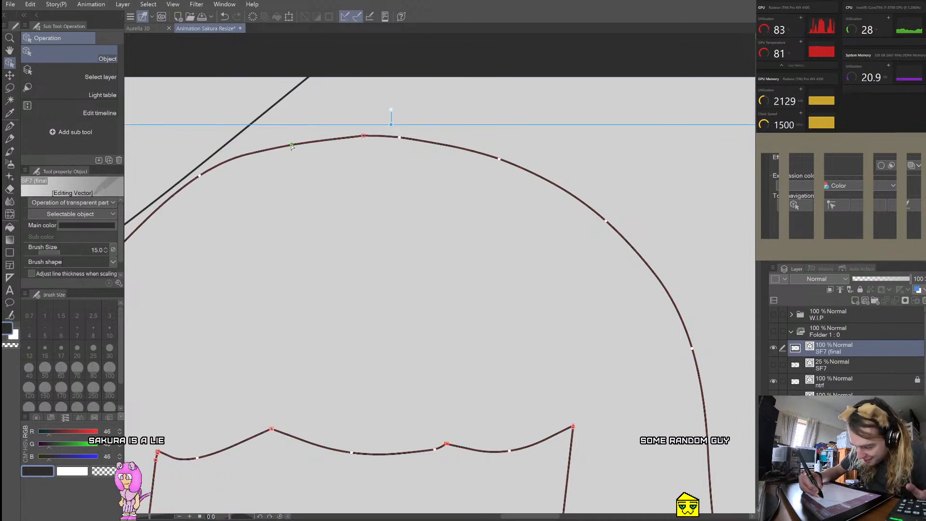
click(238, 150)
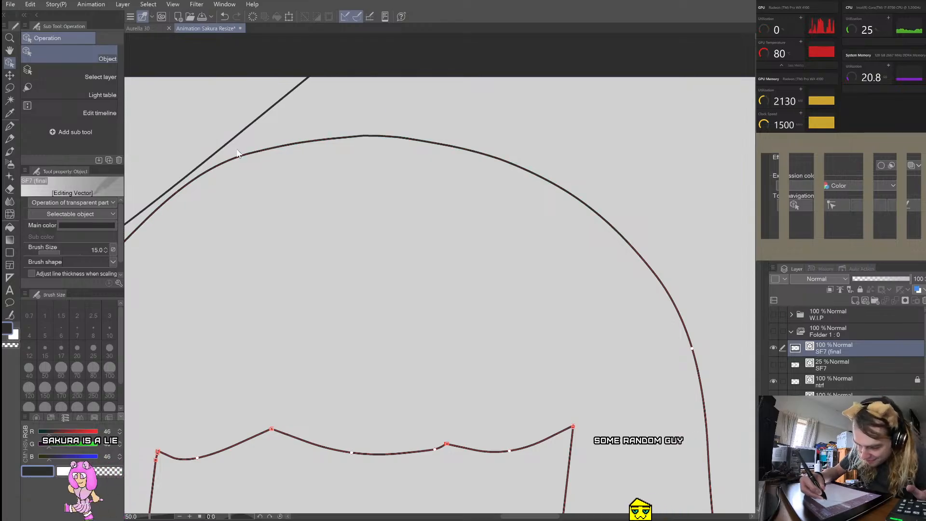
scroll(278, 126, down, 1)
click(289, 135)
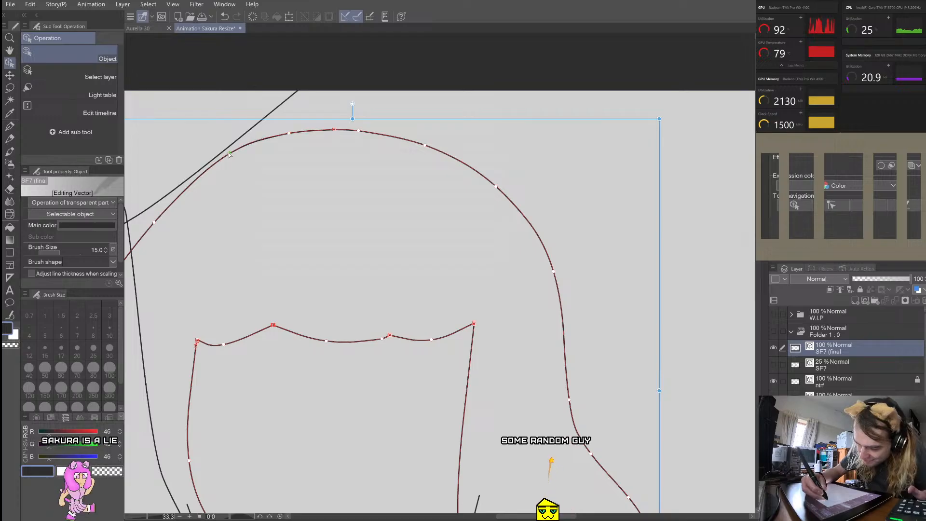
scroll(227, 153, down, 3)
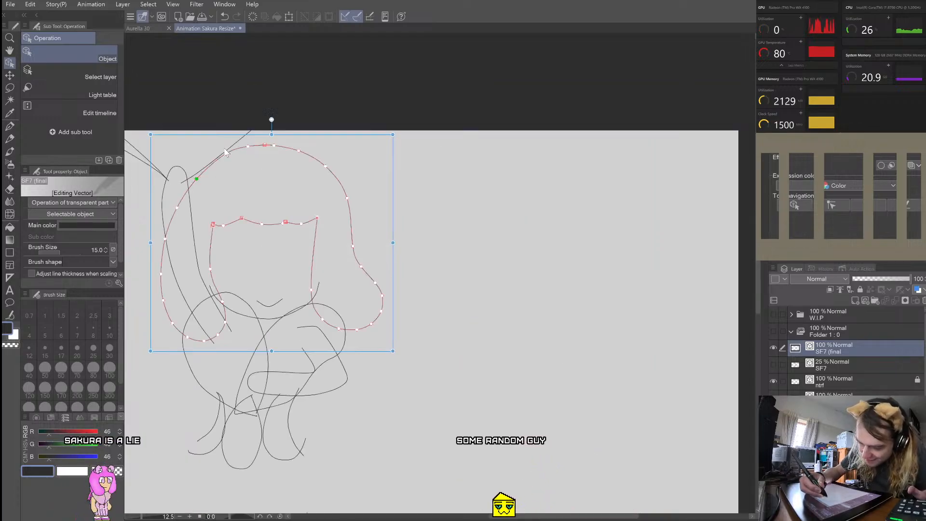
scroll(183, 185, up, 2)
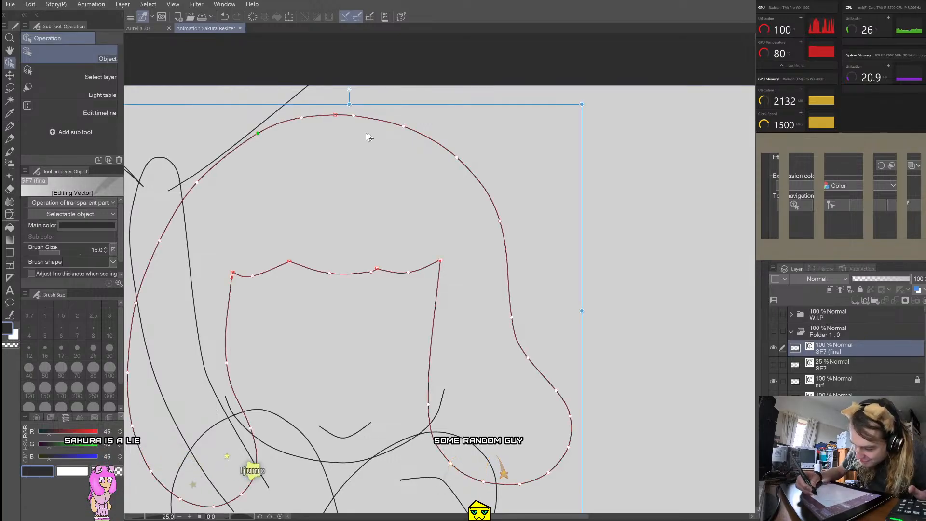
click(320, 72)
Step: Smooth the outer and lower edge of the hair's left lock by adjusting its control points
scroll(323, 70, down, 2)
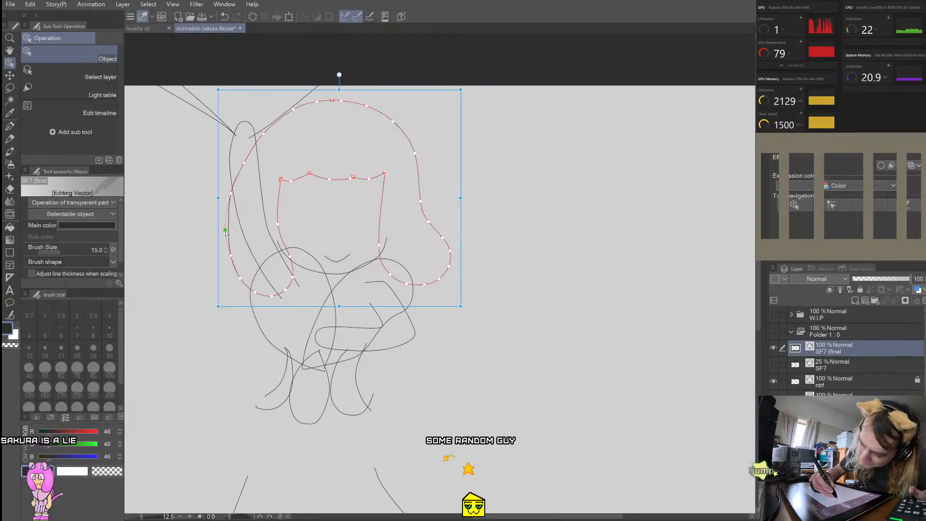
drag(228, 229, 227, 256)
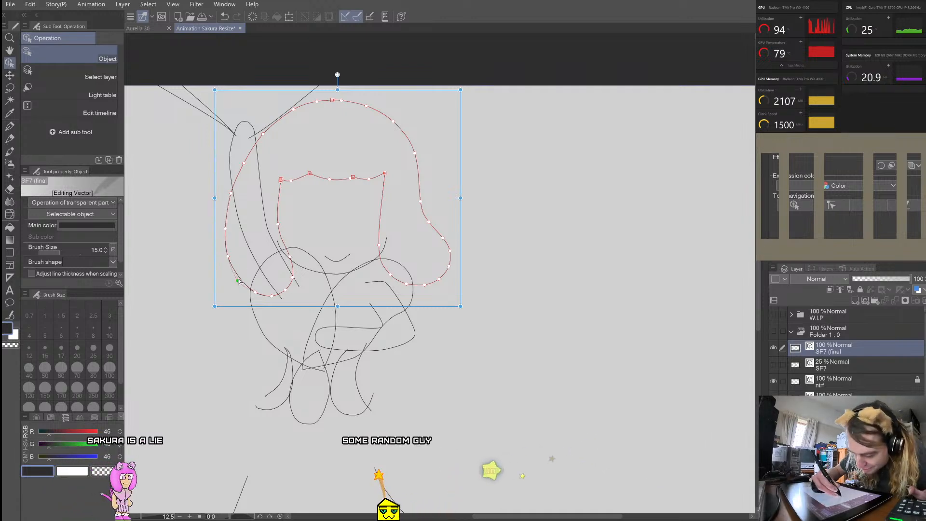
drag(255, 292, 254, 294)
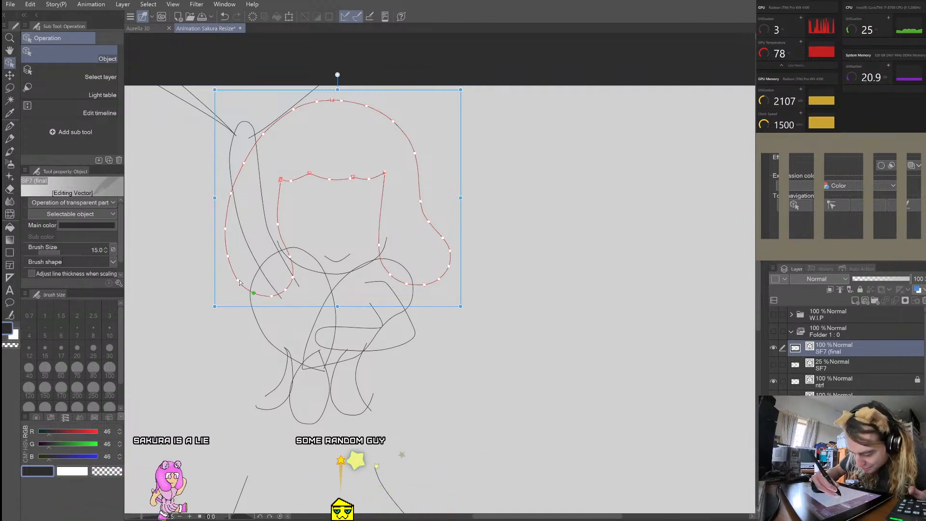
drag(227, 256, 225, 226)
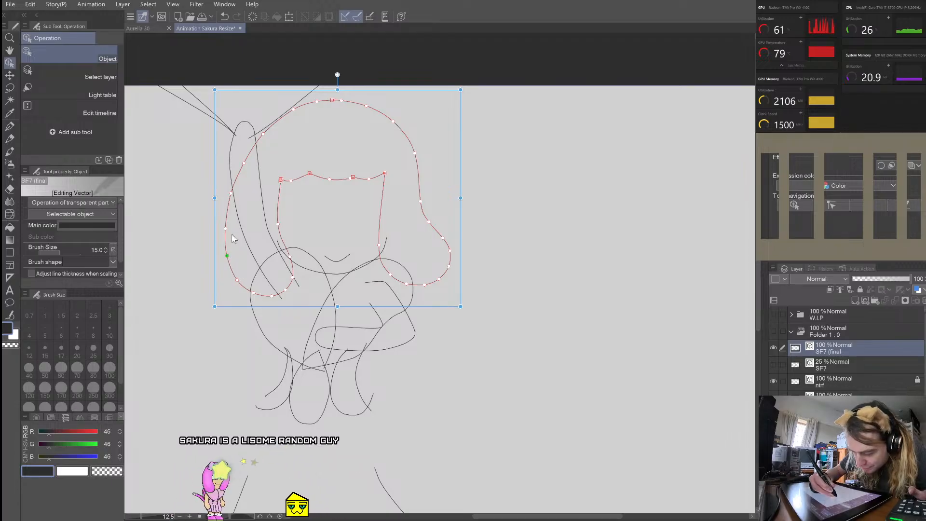
click(293, 217)
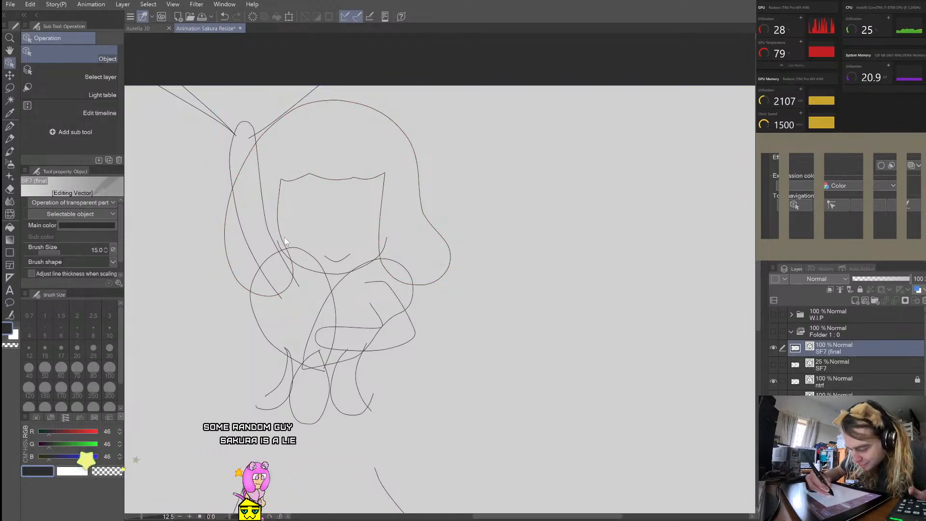
Step: Delete the surplus control points bunched at the tip of the fringe's left corner to leave a single sharp corner
click(292, 259)
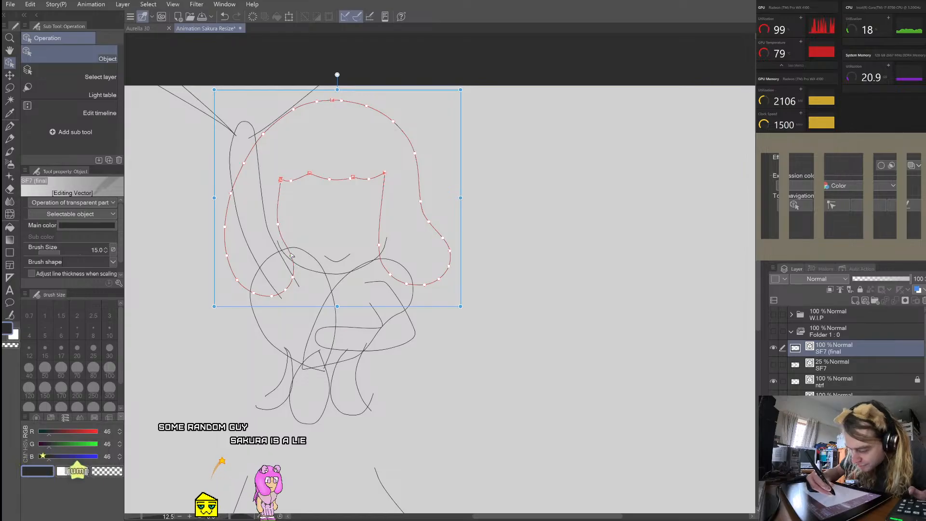
click(278, 222)
scroll(284, 195, up, 5)
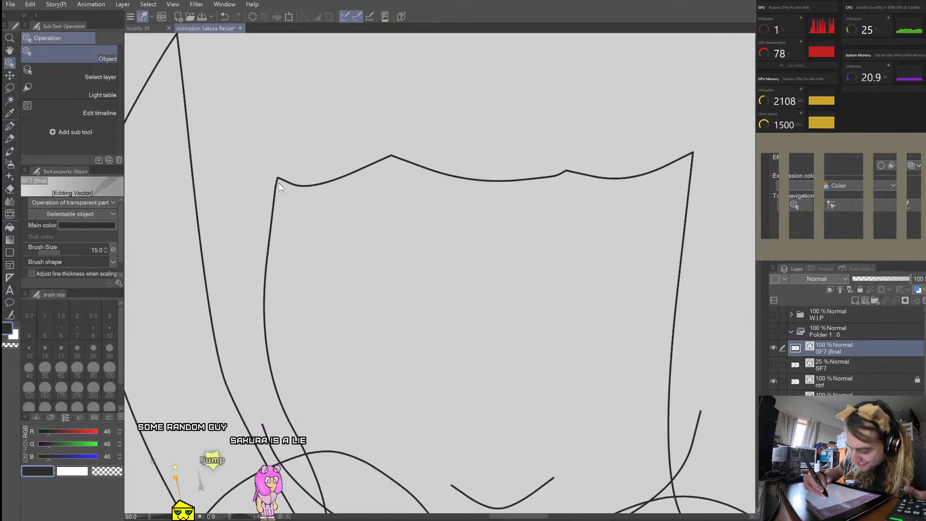
scroll(278, 181, up, 4)
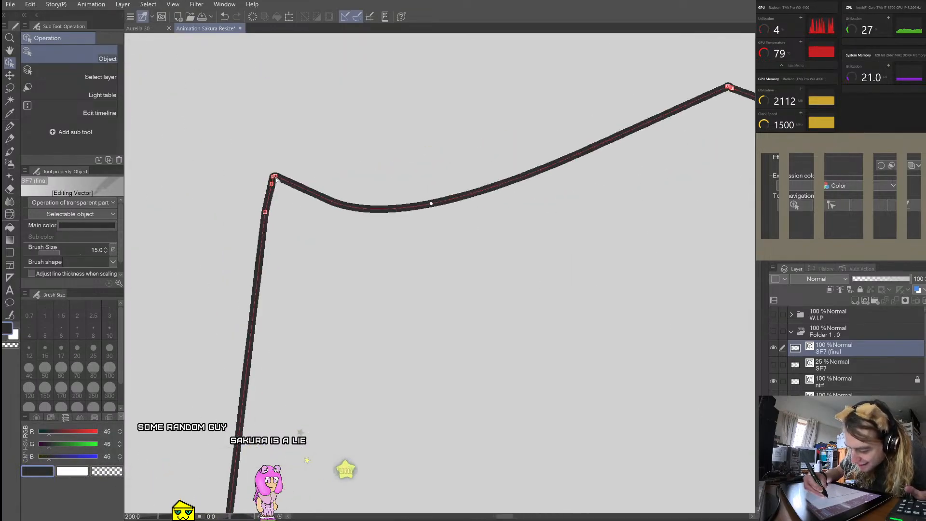
scroll(277, 178, up, 4)
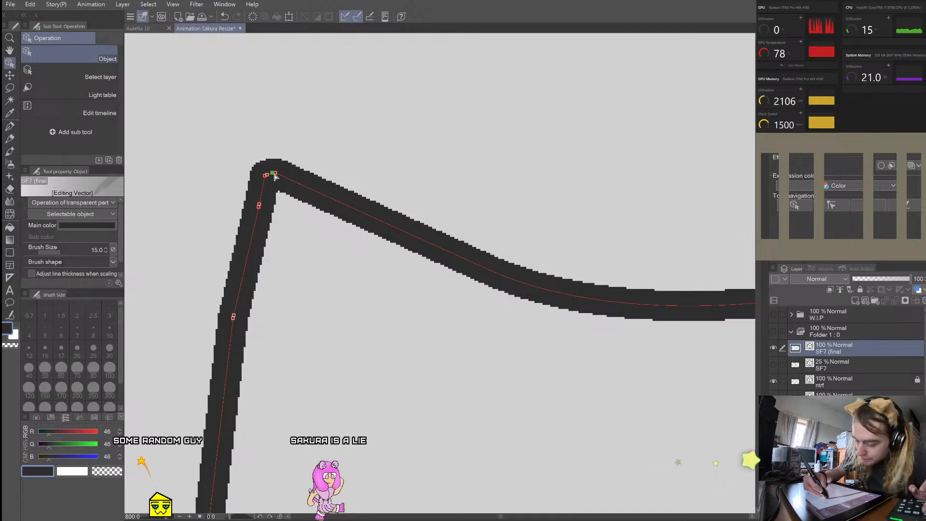
right_click(274, 177)
click(288, 190)
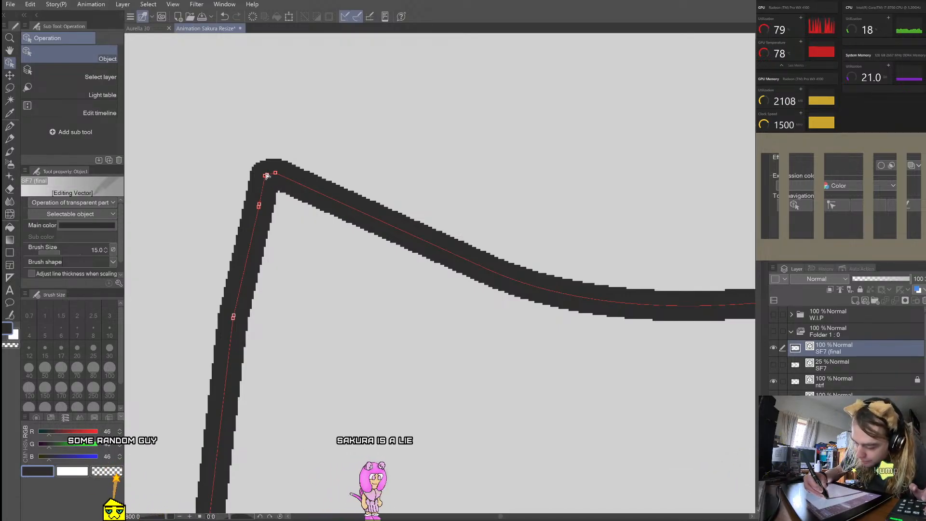
right_click(270, 171)
click(289, 189)
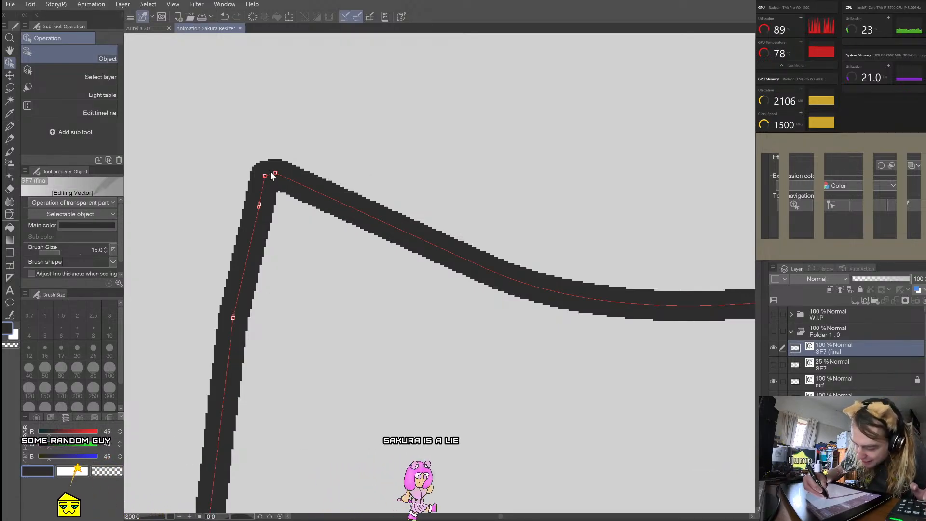
right_click(267, 171)
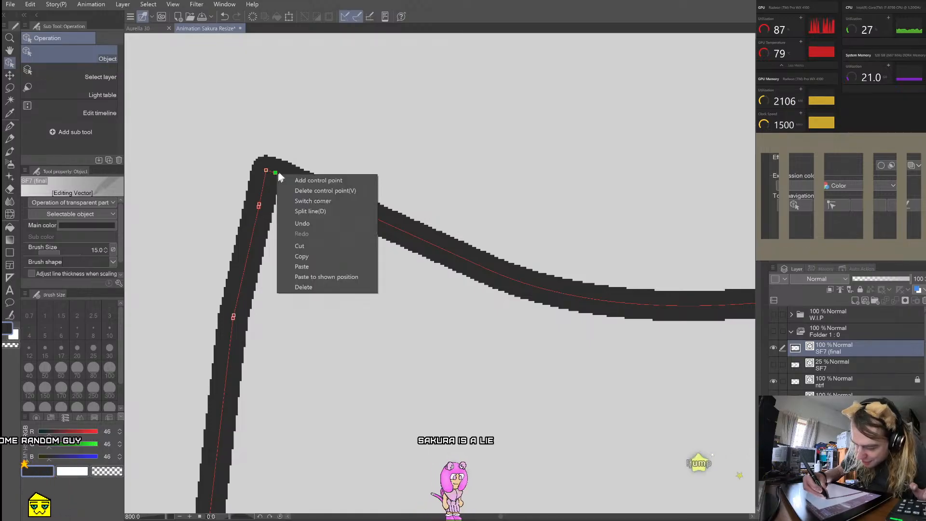
click(300, 191)
Step: Clean up the doubled control points on the face-side hair line just below the fringe's left corner
right_click(260, 205)
click(286, 209)
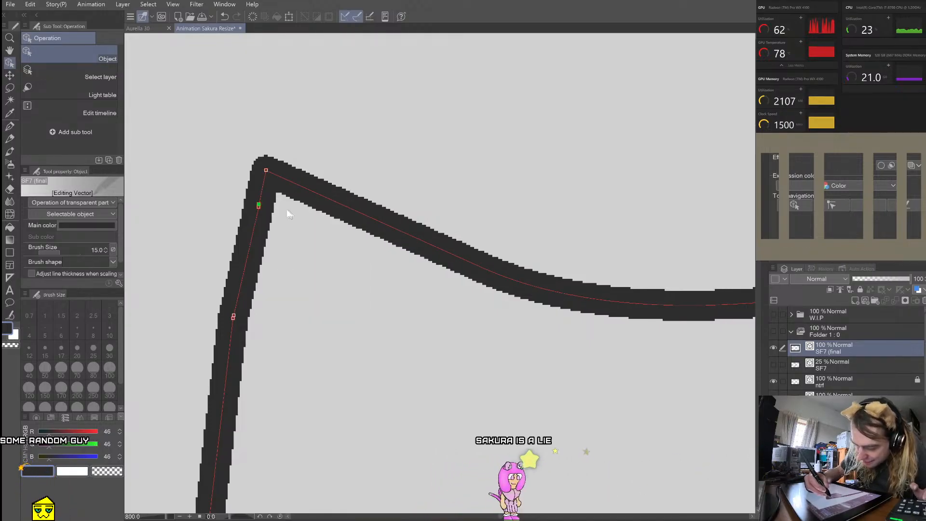
right_click(259, 207)
click(291, 214)
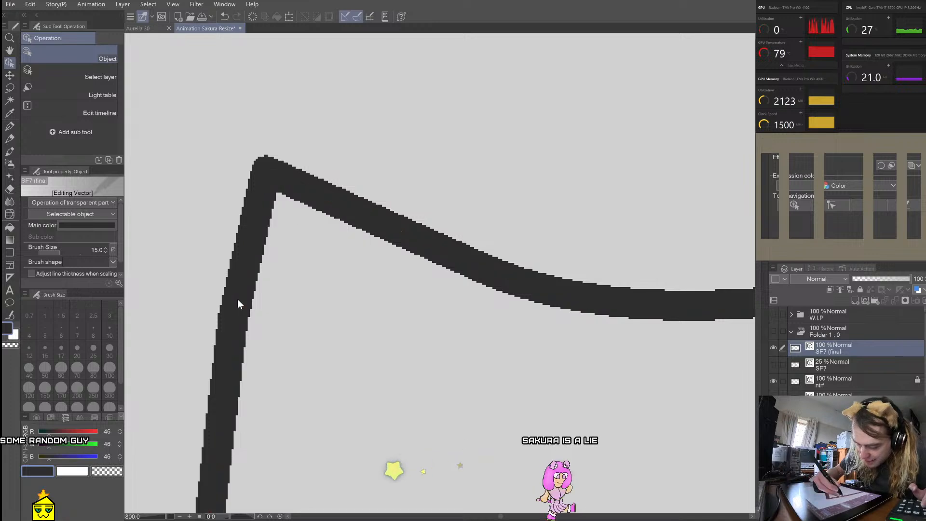
right_click(233, 314)
click(263, 310)
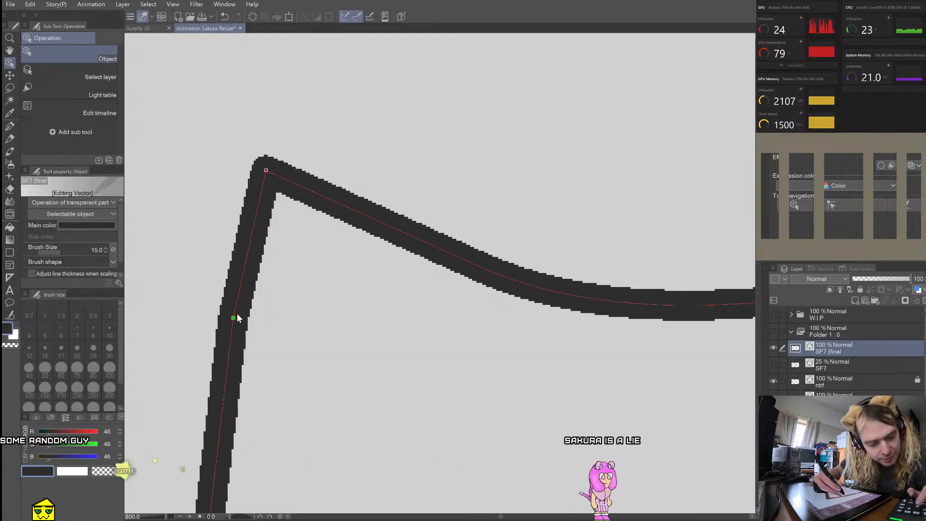
right_click(239, 315)
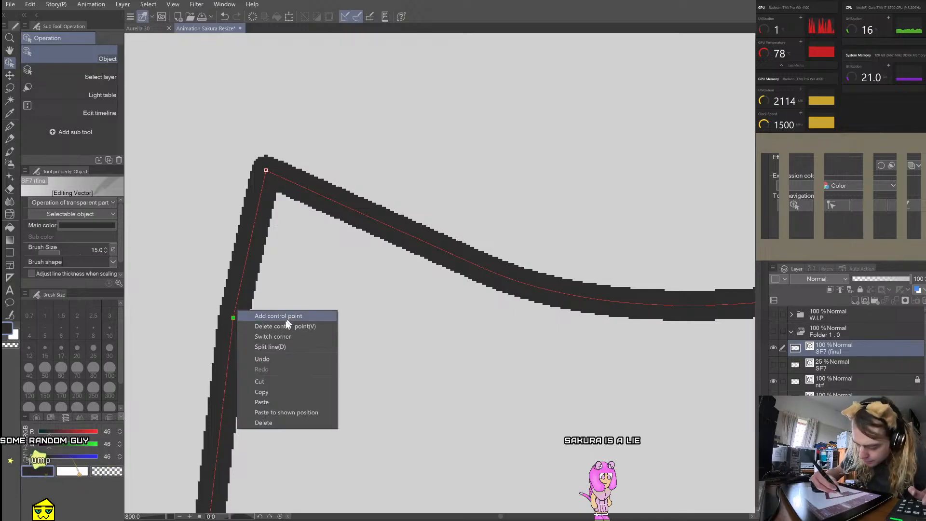
click(281, 334)
scroll(281, 225, down, 8)
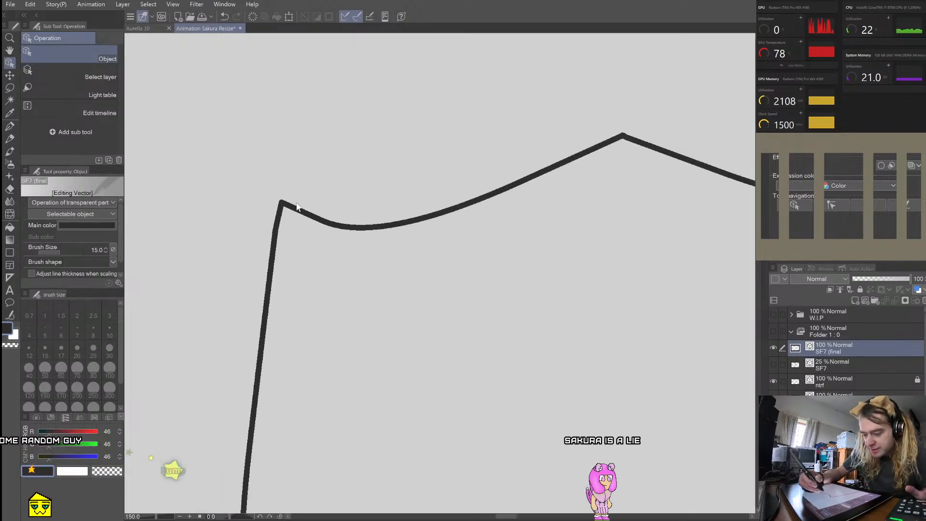
scroll(447, 178, up, 1)
scroll(447, 177, down, 3)
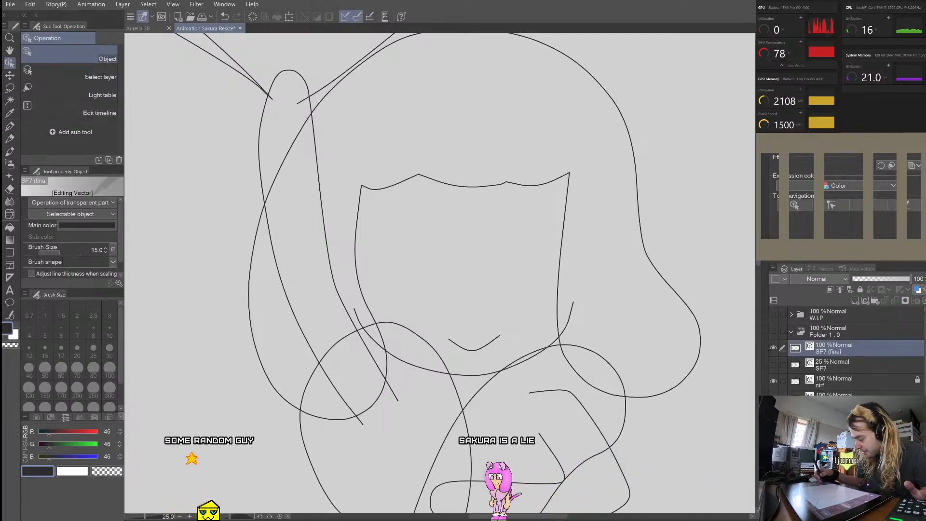
Step: Hide SF7 (final) and page through the line art of the earlier frames to compare their hair outlines
click(441, 156)
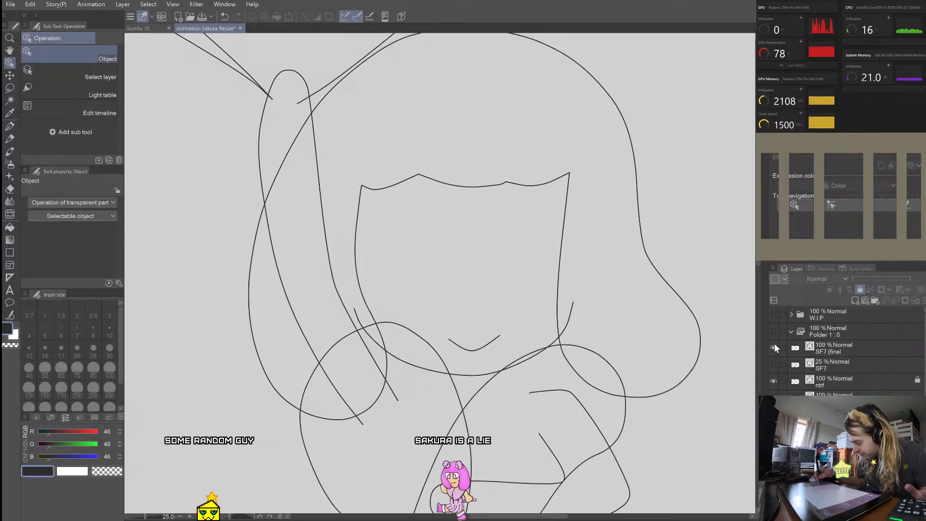
click(773, 348)
click(773, 365)
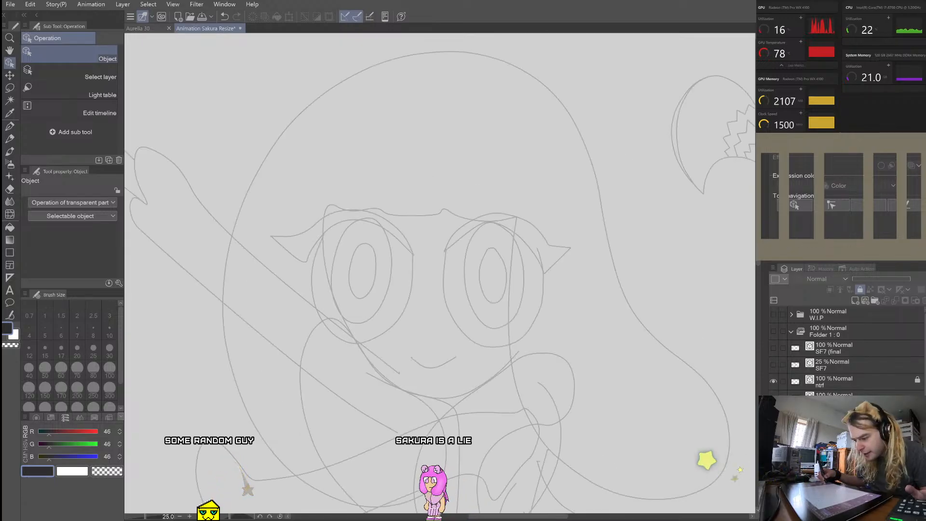
click(774, 364)
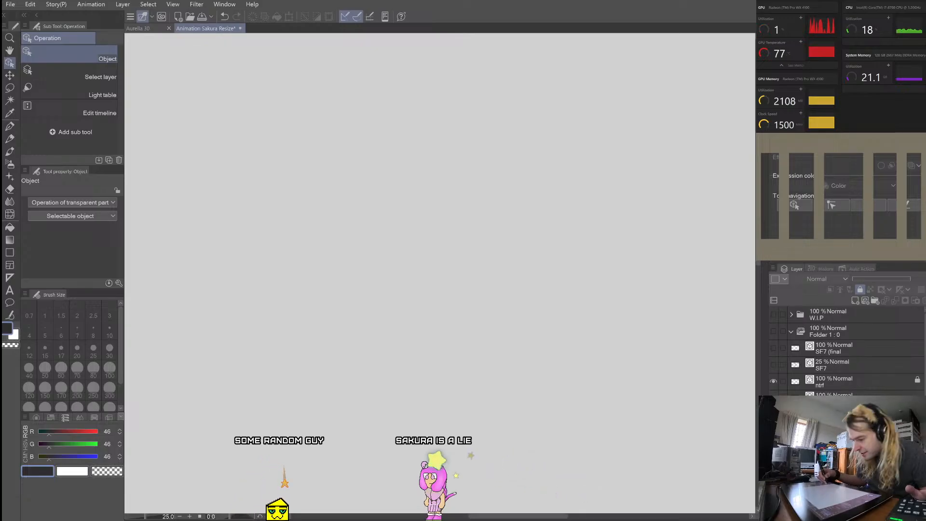
click(773, 415)
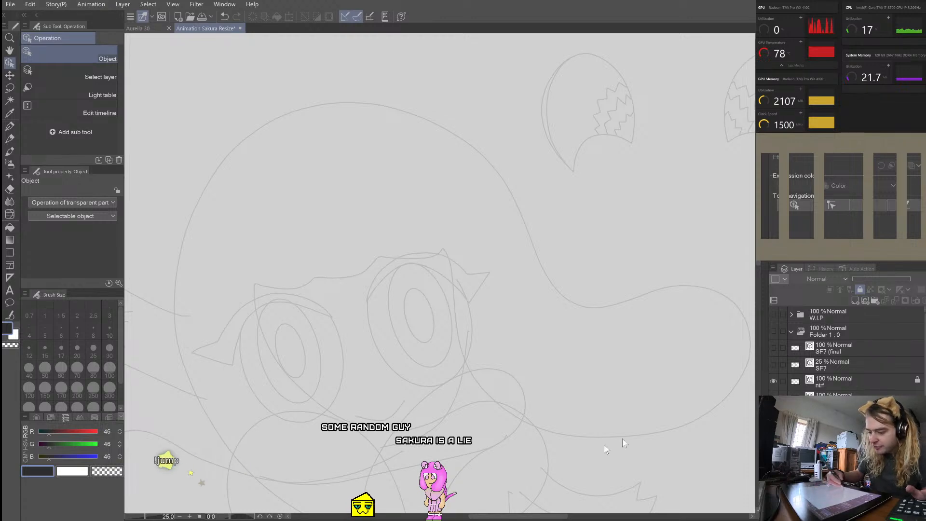
click(774, 415)
key(ctrl+minus)
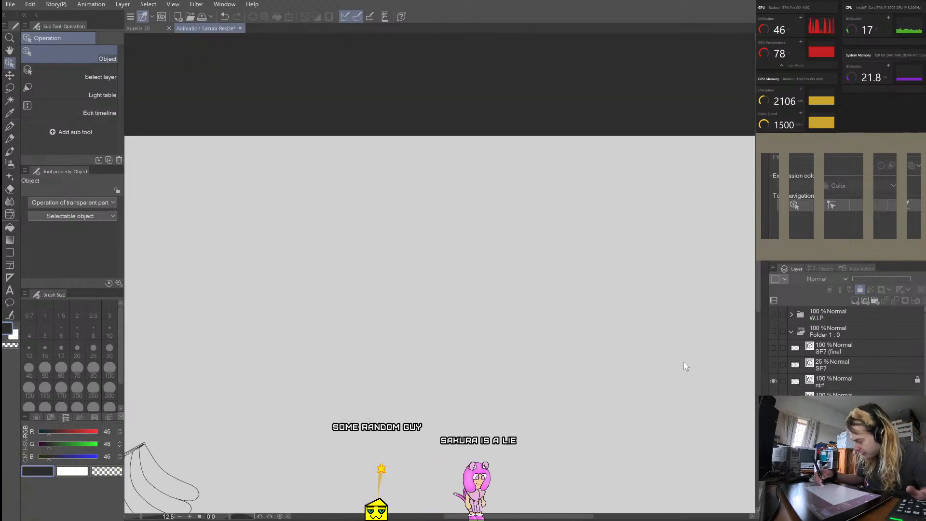
key(ctrl+minus)
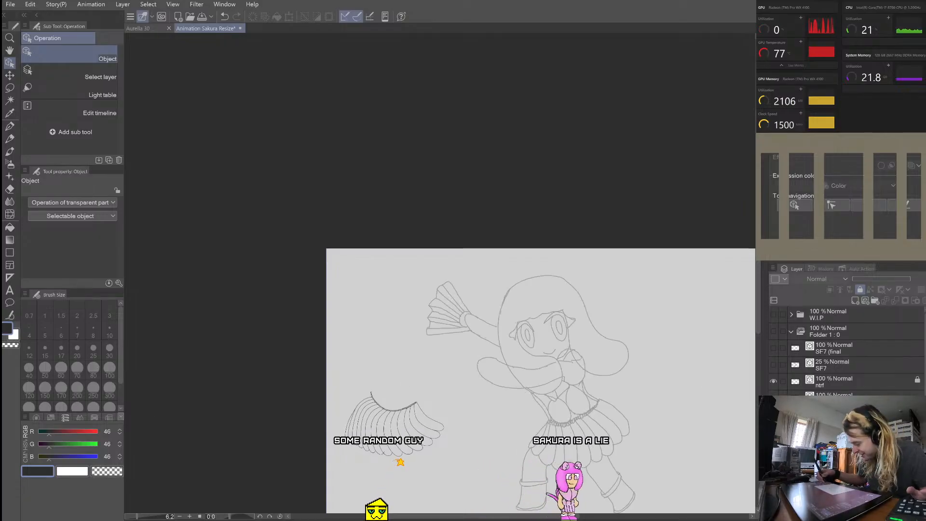
scroll(847, 351, down, 3)
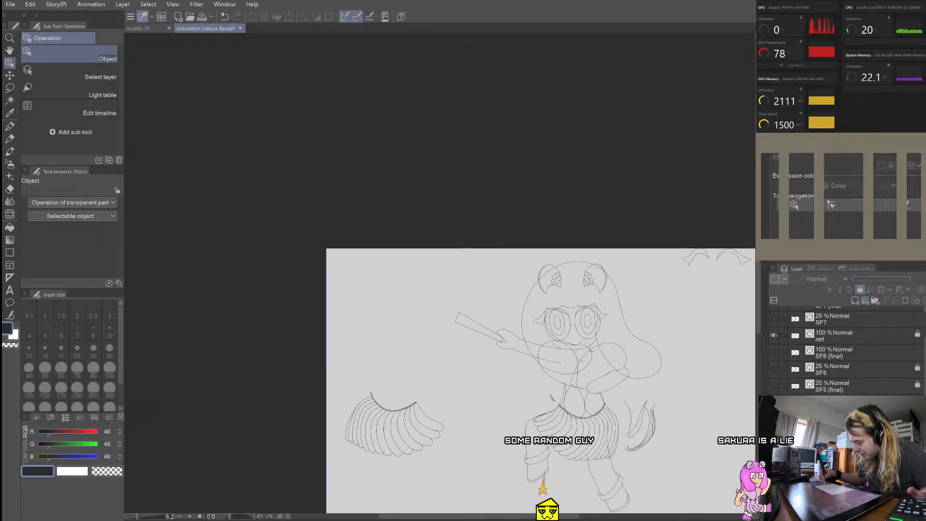
Step: Select SF3 (final) and examine its fringe line and control points, along with the fringe in the faint rough frame
click(834, 453)
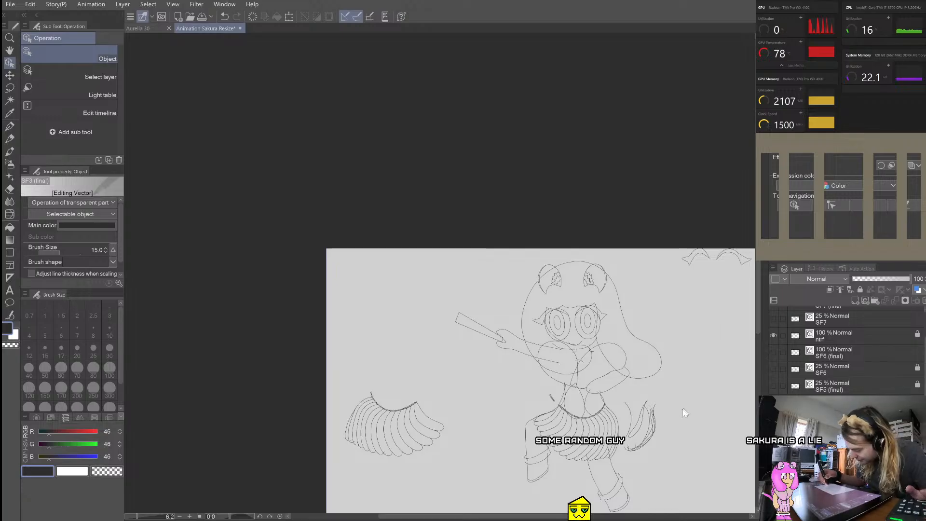
scroll(683, 420, up, 5)
scroll(682, 421, down, 2)
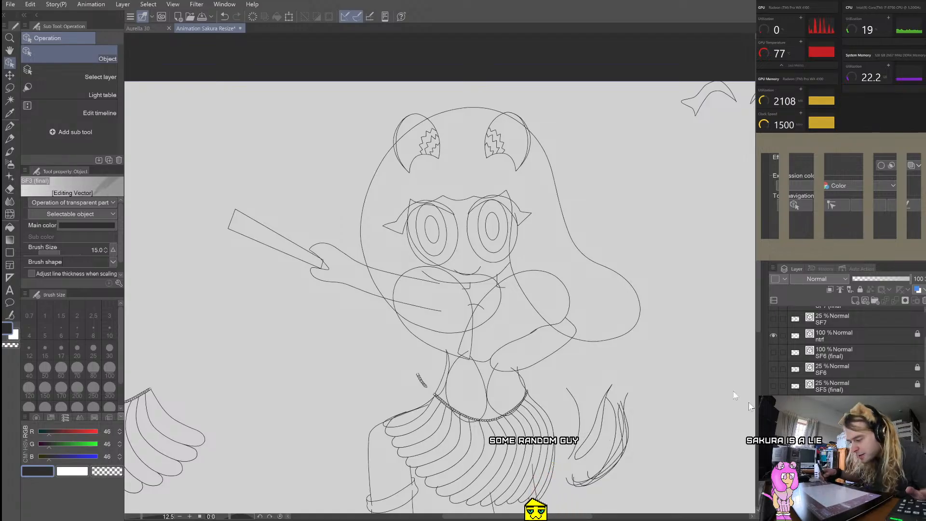
scroll(486, 191, up, 3)
click(446, 221)
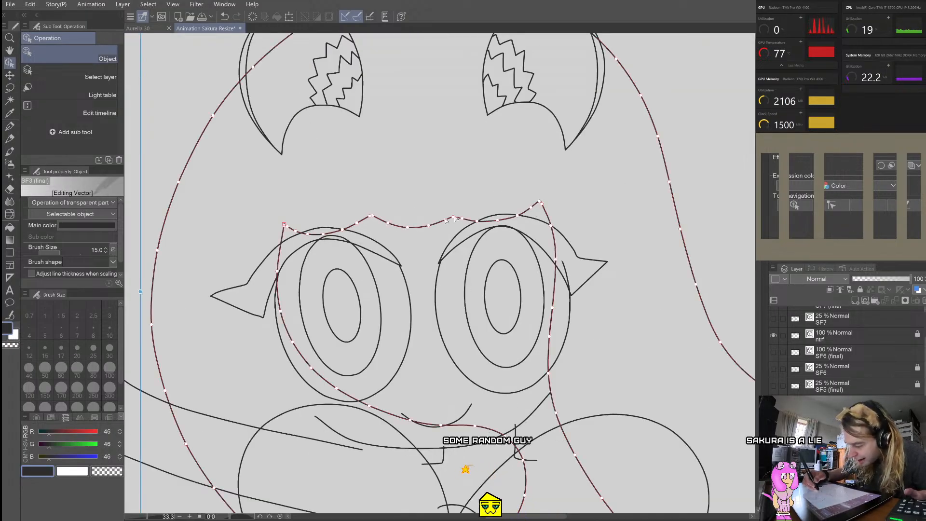
click(535, 168)
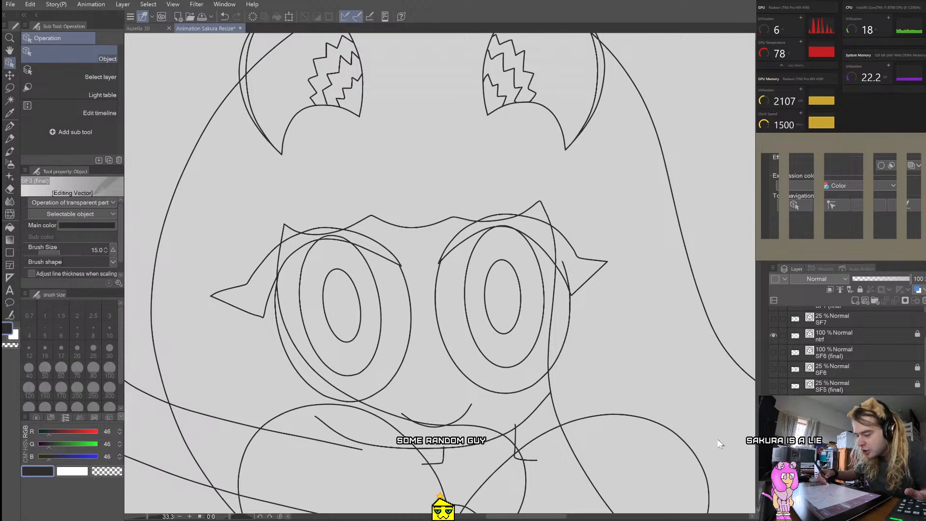
scroll(727, 411, down, 1)
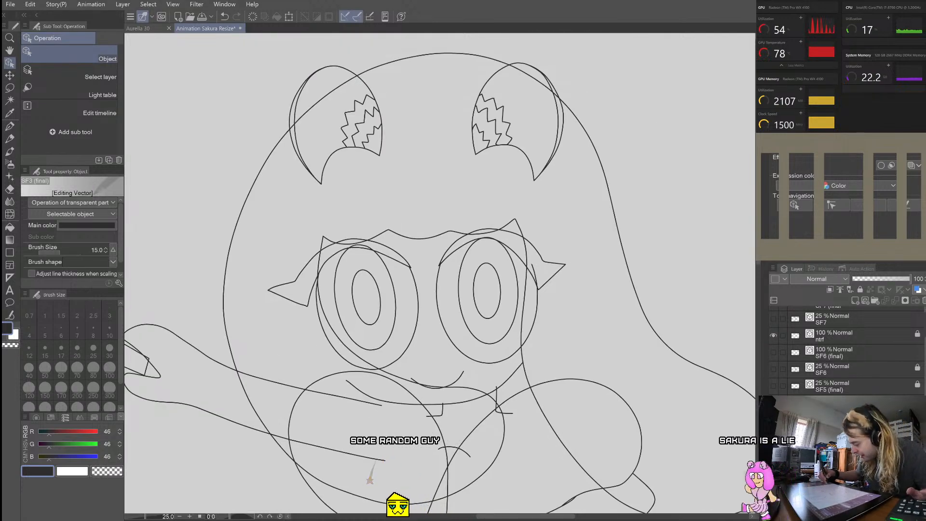
key(Right)
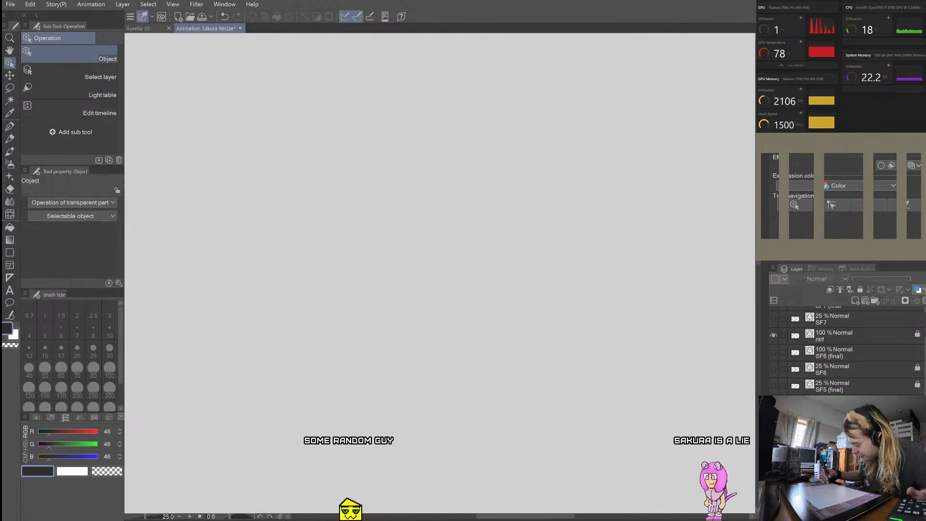
key(Right)
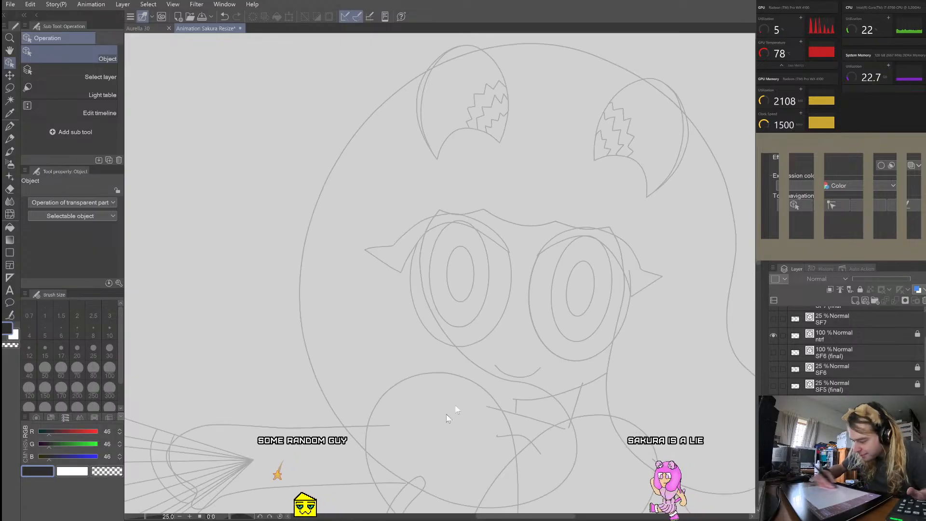
scroll(595, 206, up, 2)
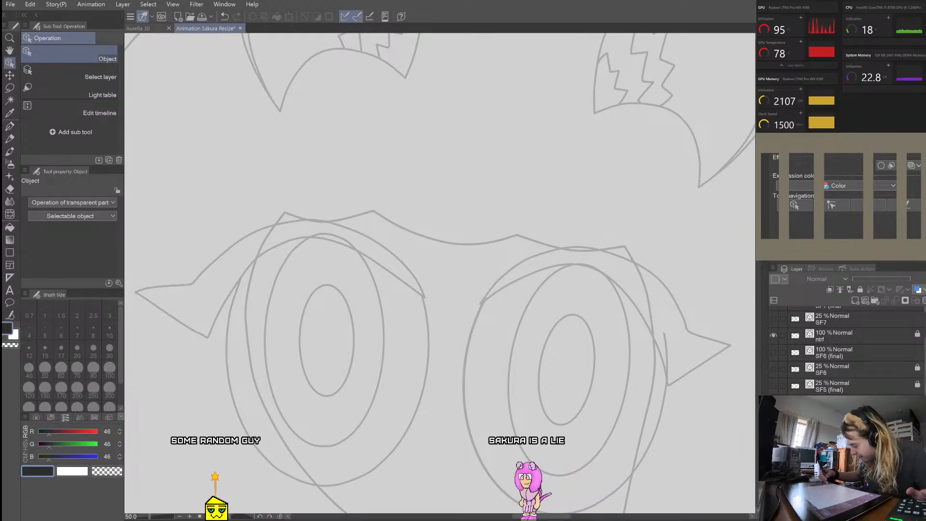
Step: Hide the faint rough frame, show SF1 (final) and make it the active layer
click(774, 402)
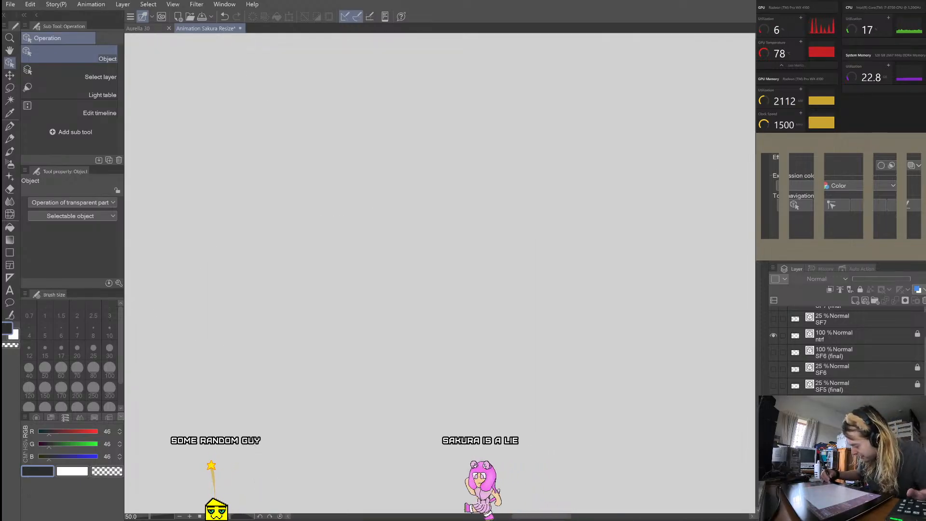
click(773, 419)
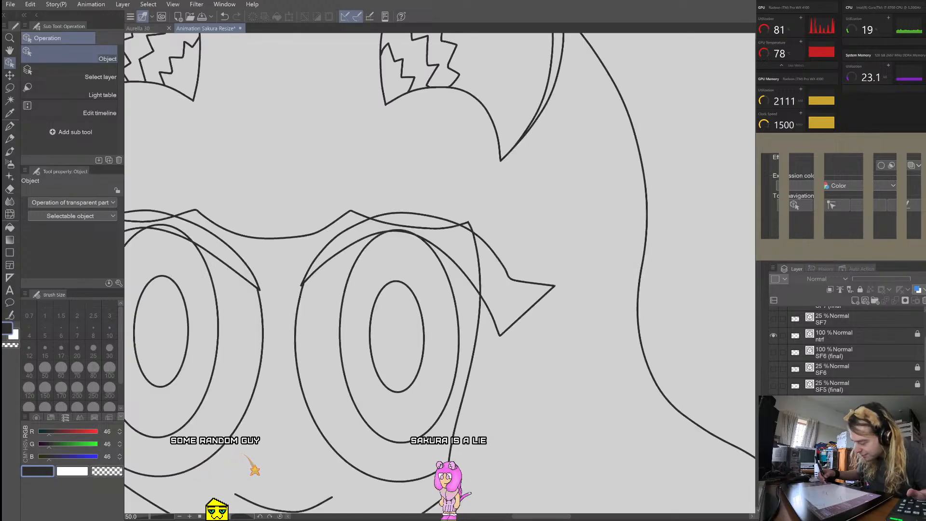
scroll(475, 171, down, 1)
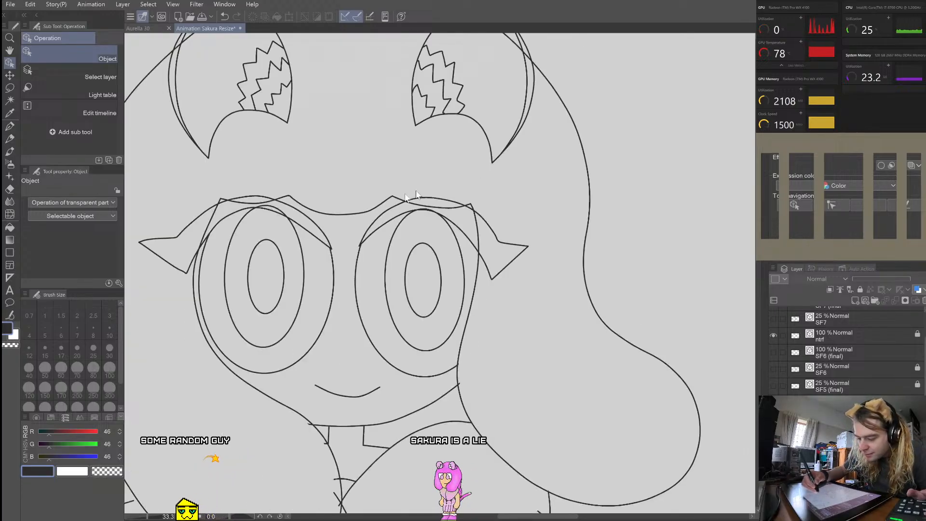
scroll(319, 151, up, 1)
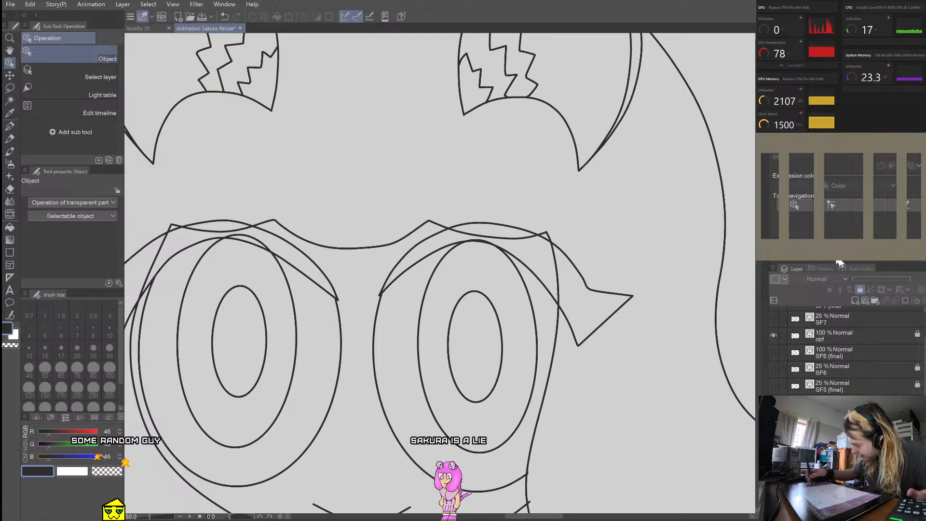
click(860, 291)
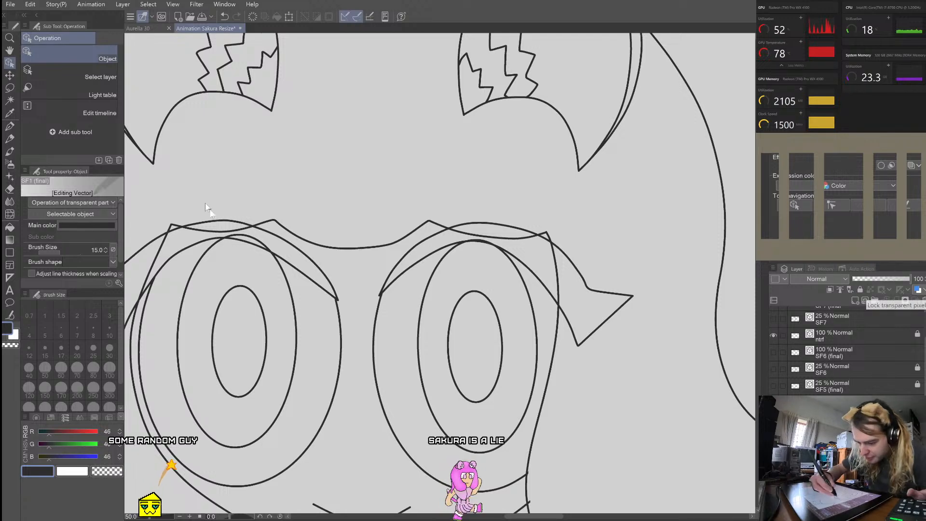
Step: Round off the fringe line's left peak in SF1 (final) and smooth the curve running down from it by repositioning its control points
click(247, 227)
drag(274, 220, 278, 221)
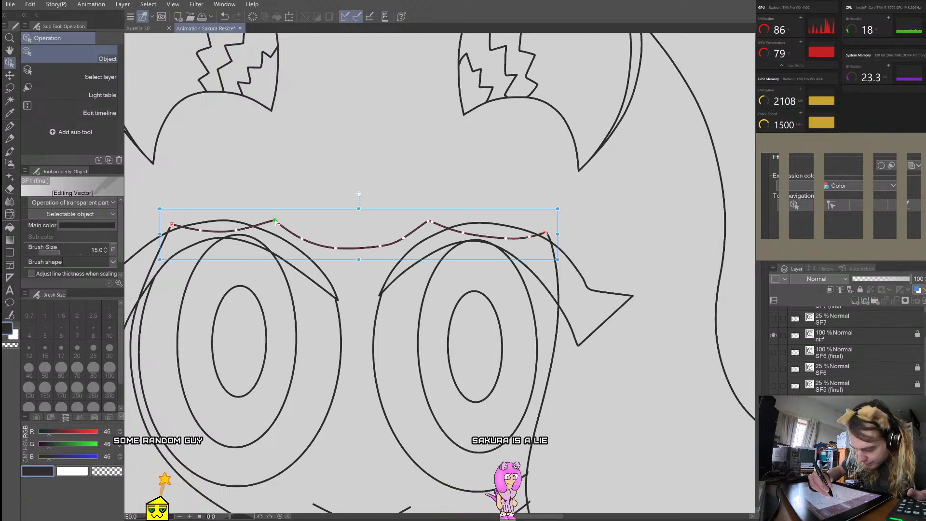
click(285, 226)
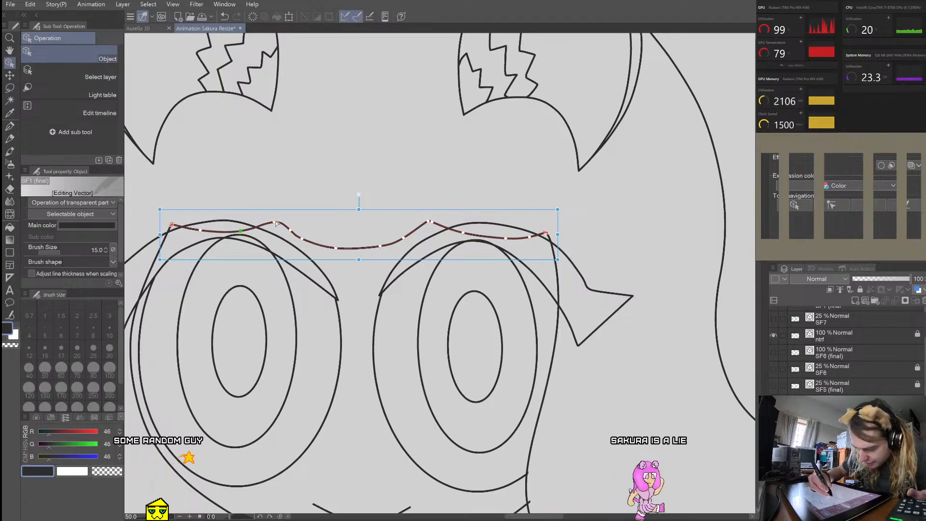
drag(301, 238, 343, 249)
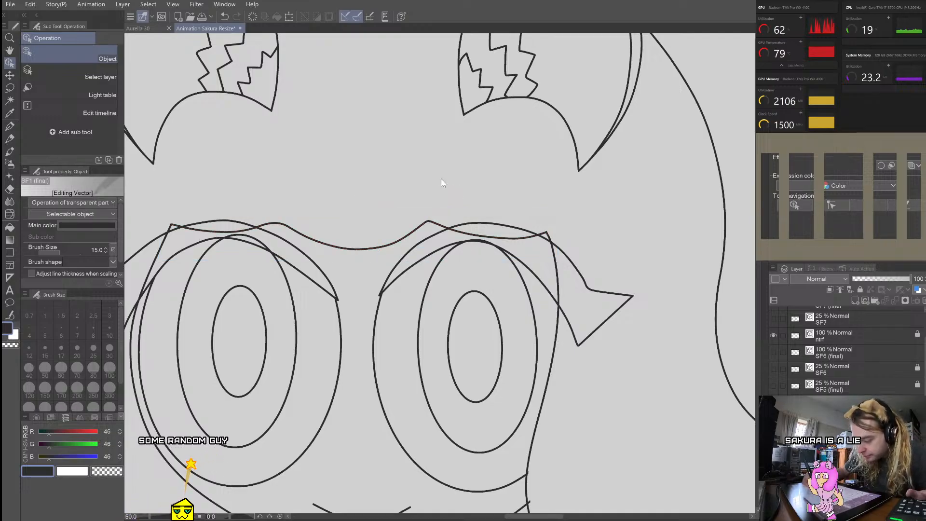
Step: Round off the fringe line's right peak and even out its curve above the right eye by adjusting the control points
scroll(441, 180, down, 2)
scroll(511, 132, up, 2)
scroll(483, 161, down, 2)
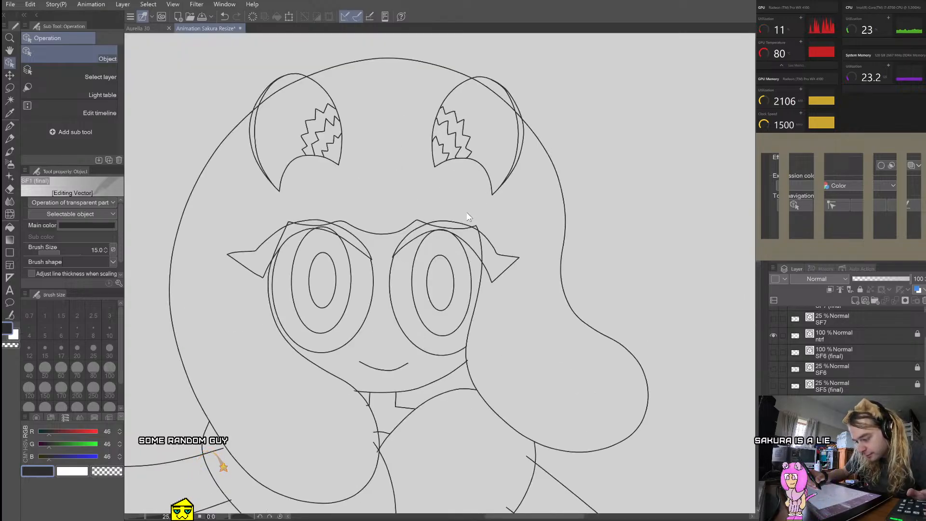
scroll(468, 221, up, 2)
scroll(459, 215, down, 2)
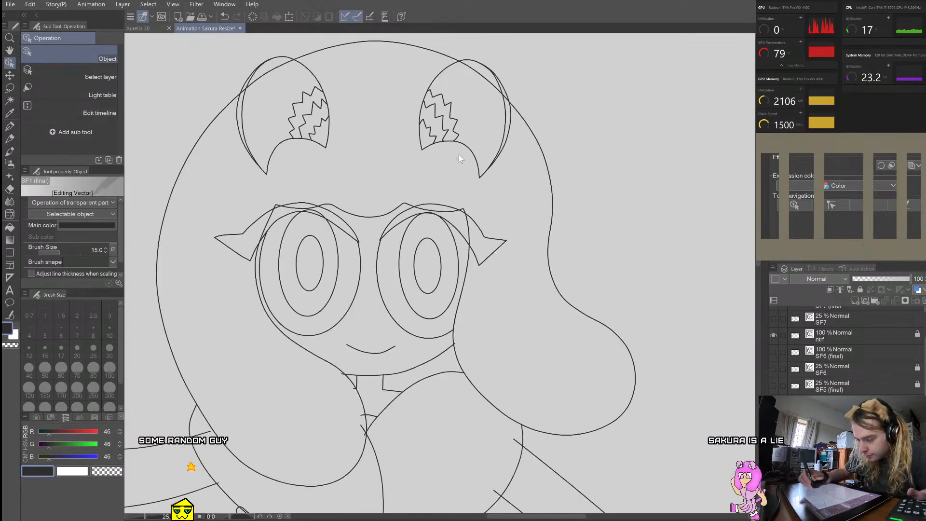
scroll(459, 158, up, 2)
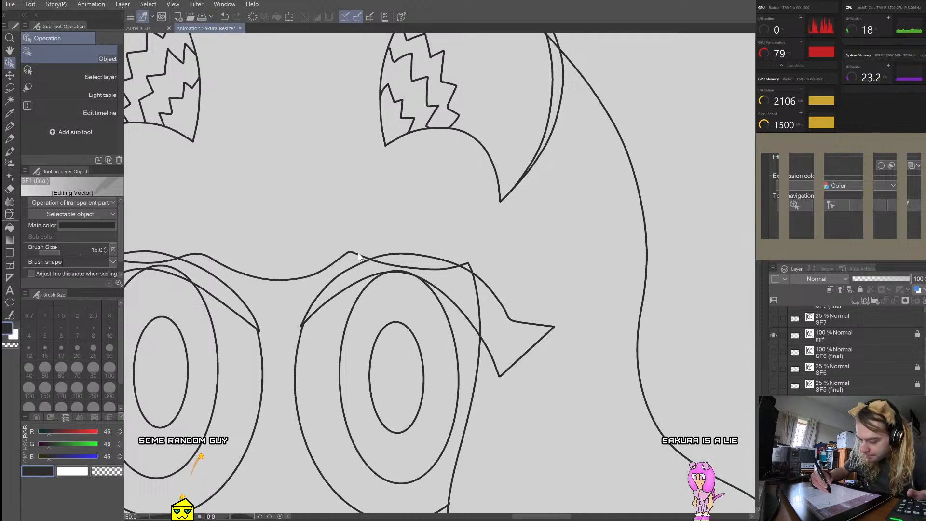
click(323, 271)
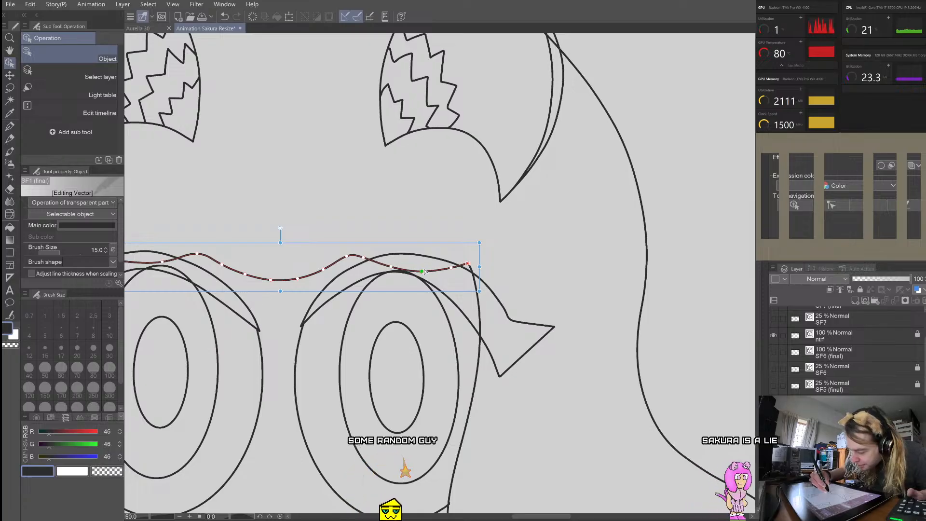
scroll(518, 227, down, 1)
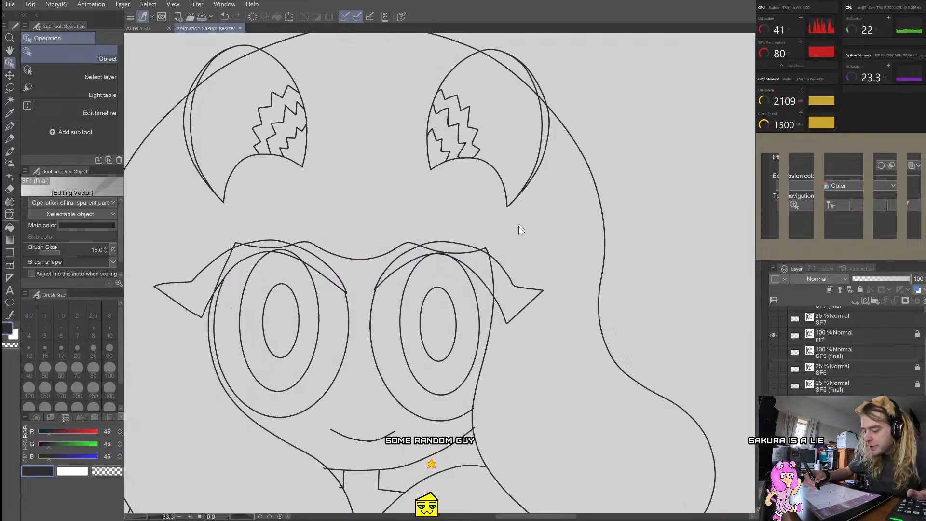
scroll(518, 226, down, 1)
scroll(500, 244, up, 1)
scroll(501, 246, down, 1)
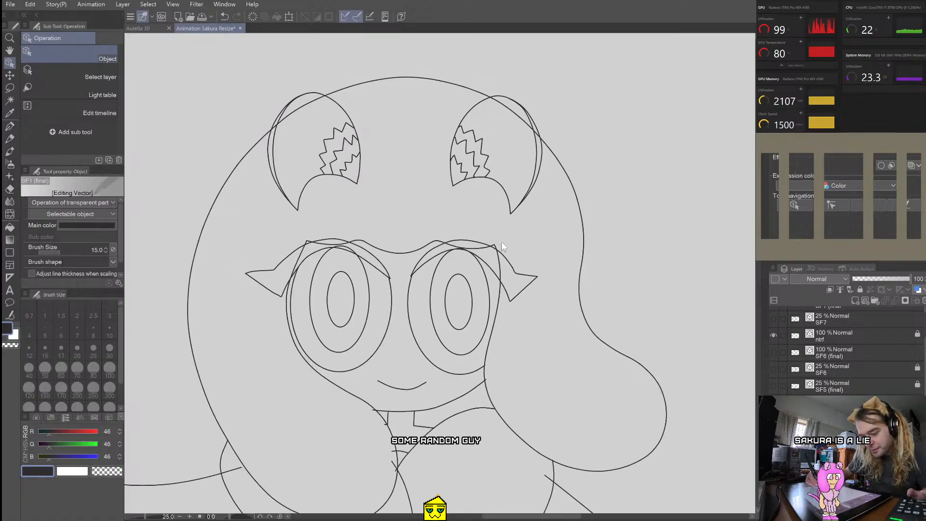
Step: Adjust the end control points of the face-side hair line where it meets the fringe's right corner
scroll(501, 247, up, 6)
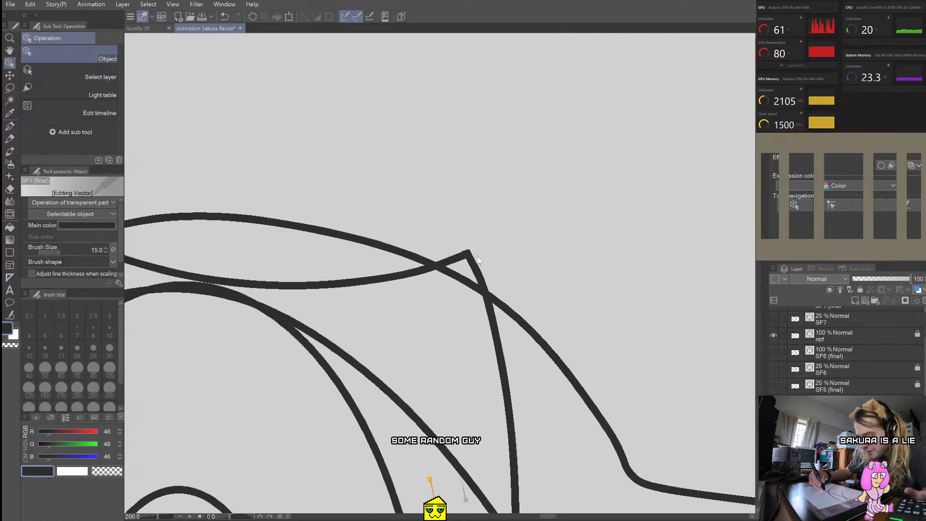
scroll(478, 261, up, 3)
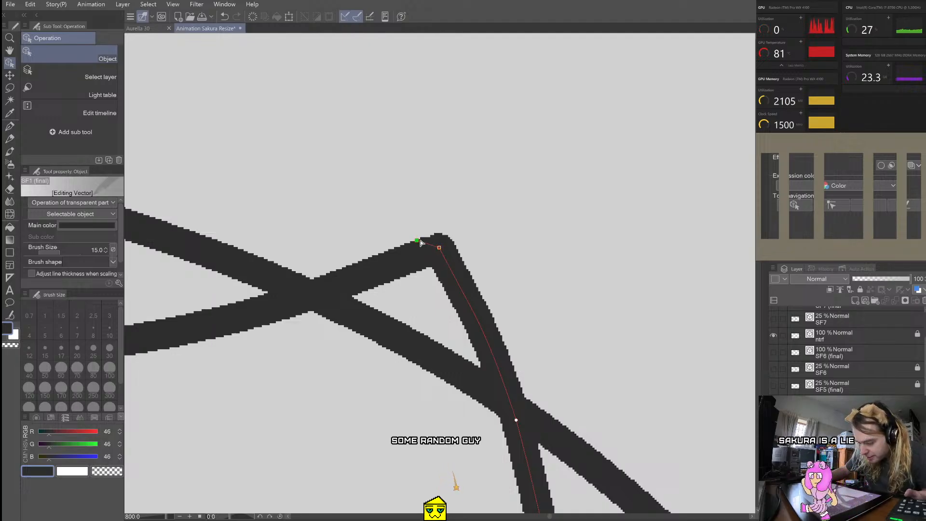
scroll(442, 239, down, 8)
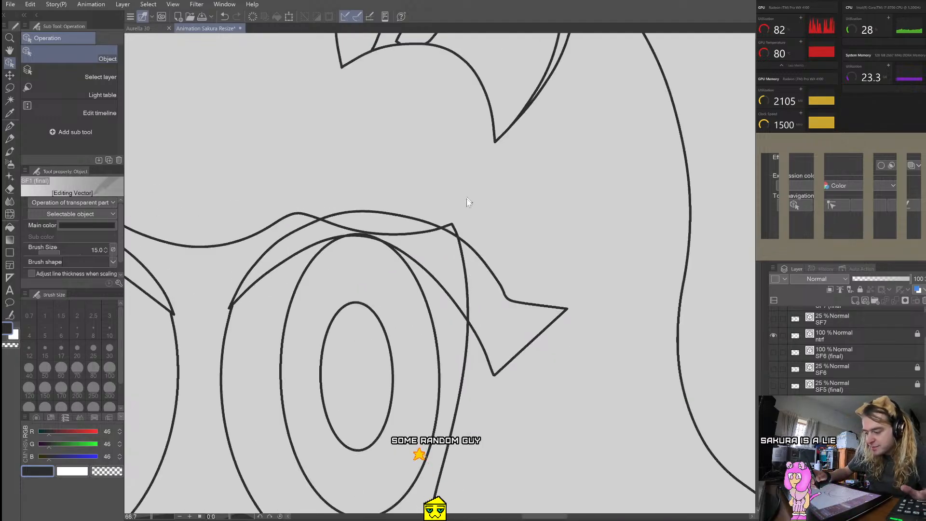
Step: Nudge the end control points of the hair line and align them with the fringe line's end at the fringe's left corner
scroll(193, 198, up, 3)
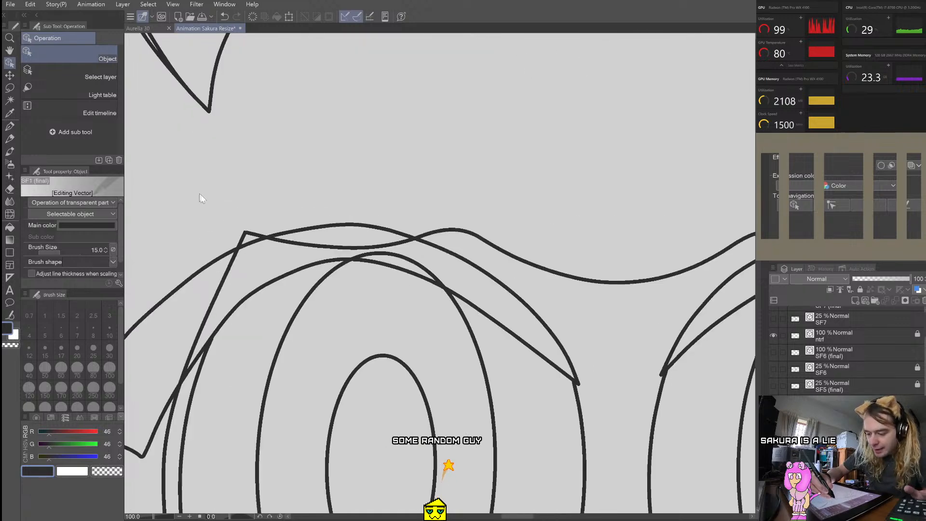
scroll(246, 237, up, 8)
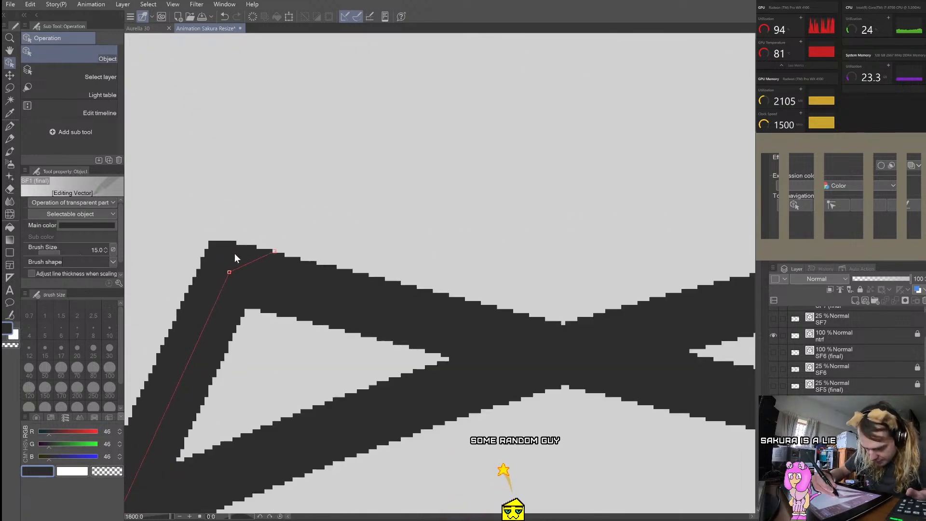
drag(230, 272, 234, 272)
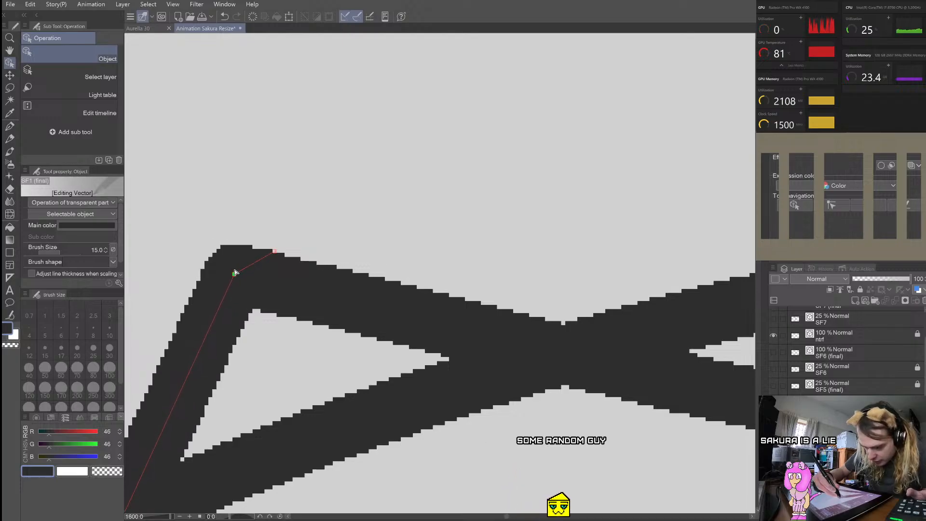
click(260, 279)
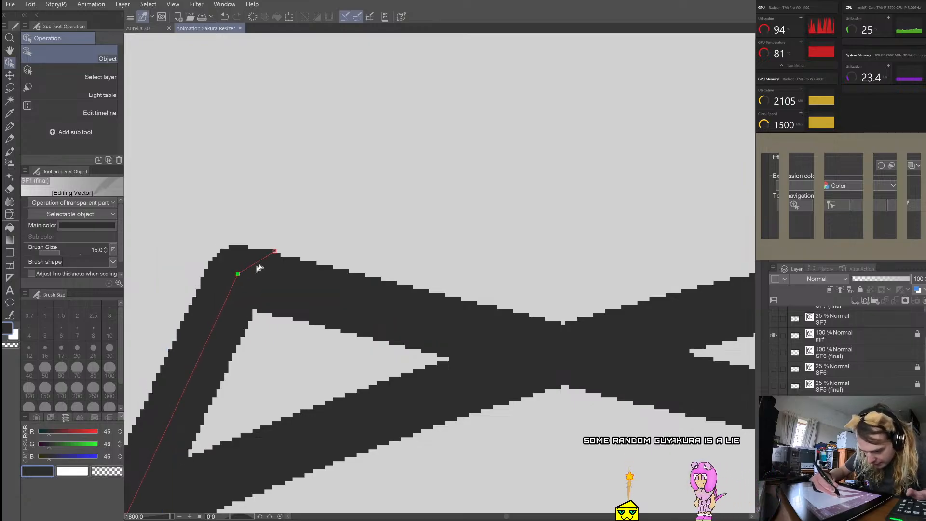
drag(275, 251, 275, 259)
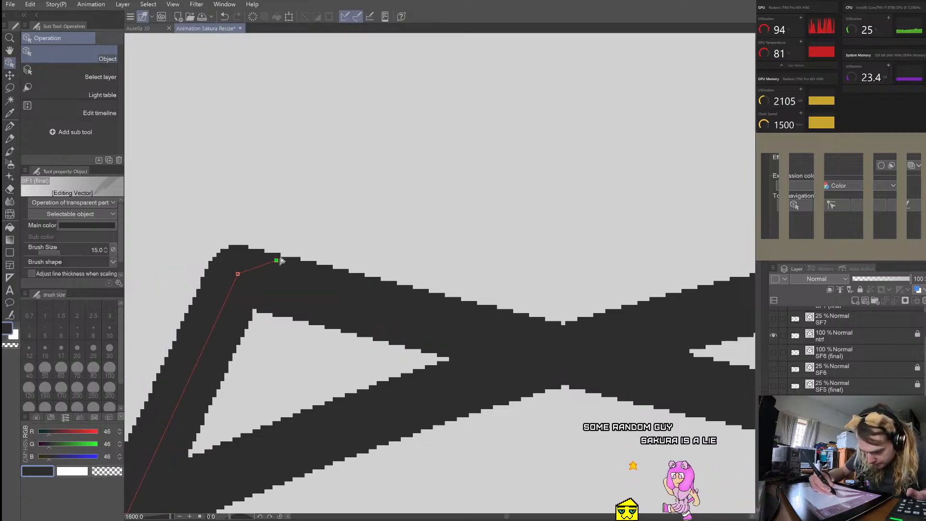
click(256, 287)
click(208, 300)
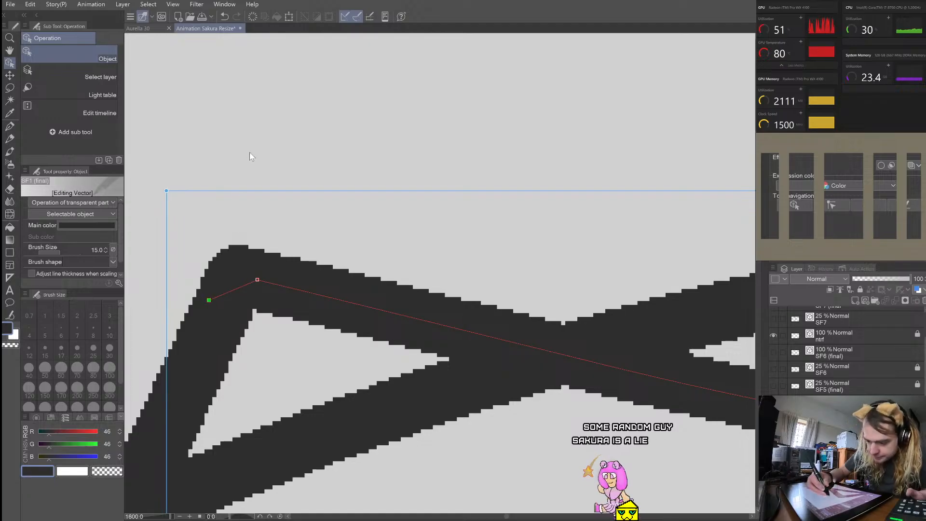
Step: Refine the control point at the top of the fringe line's left peak for a smoother curve
scroll(250, 157, down, 10)
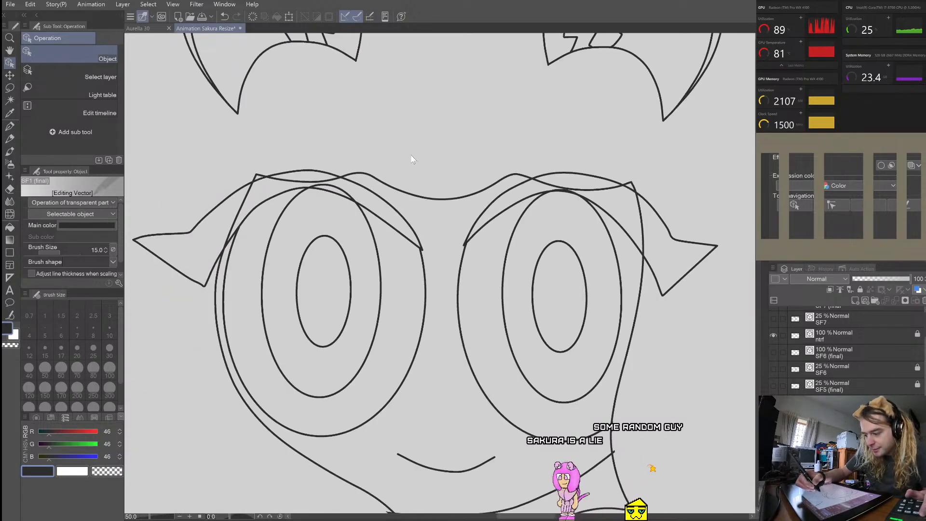
scroll(462, 131, up, 2)
click(243, 221)
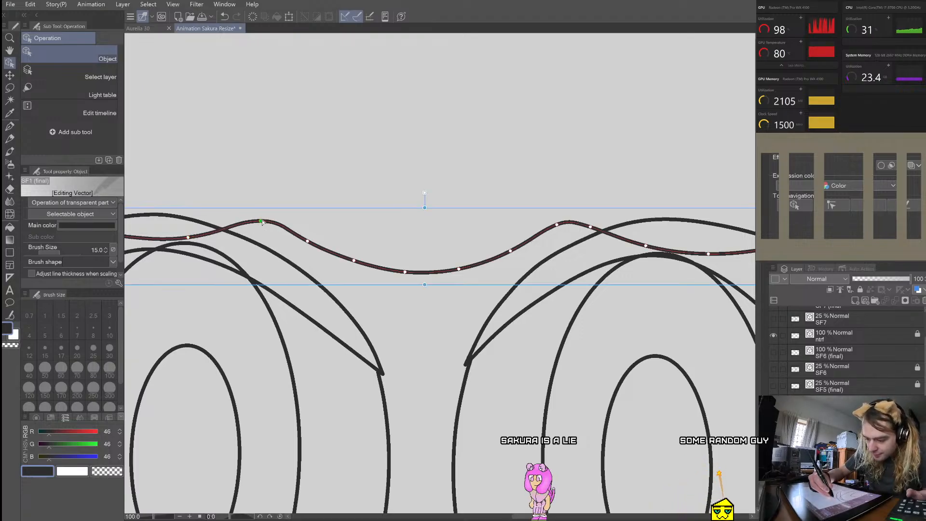
click(267, 176)
scroll(268, 169, down, 3)
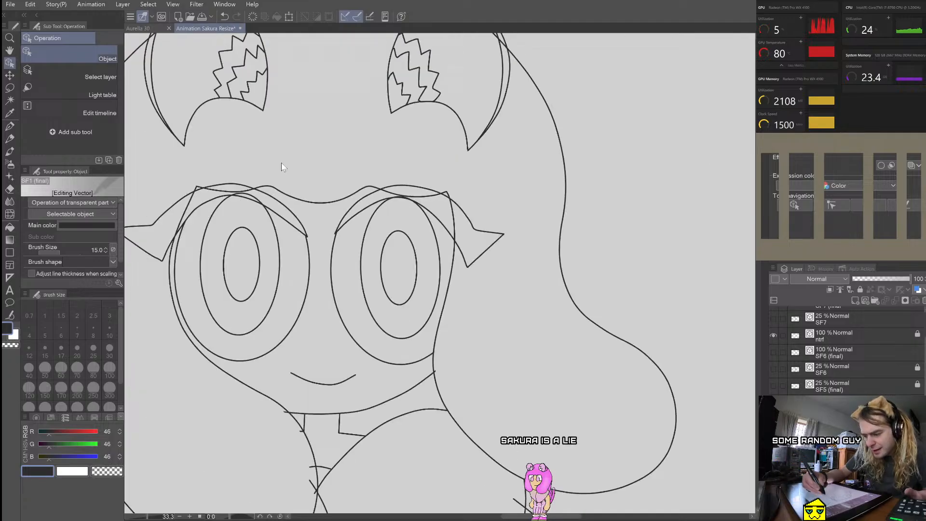
Step: Refine the control points around the top of the fringe line's right peak
scroll(359, 160, down, 3)
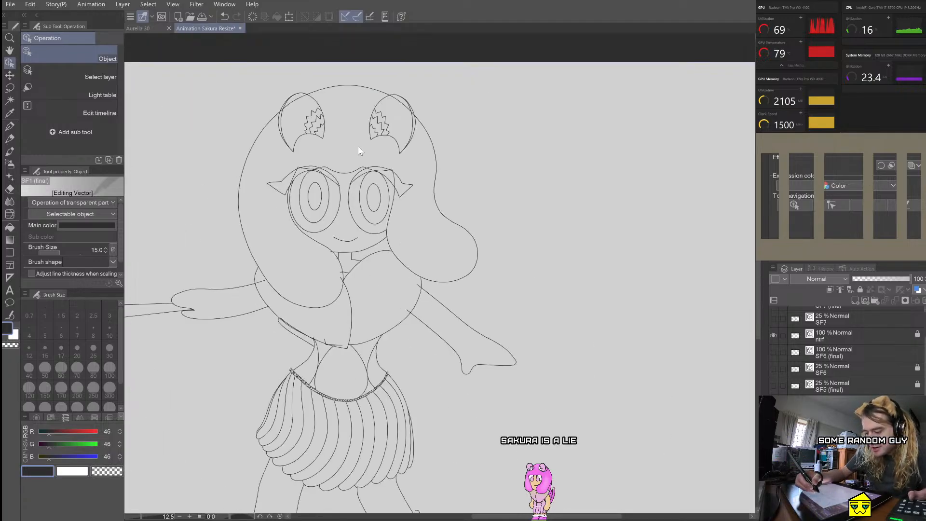
scroll(352, 159, up, 5)
click(371, 191)
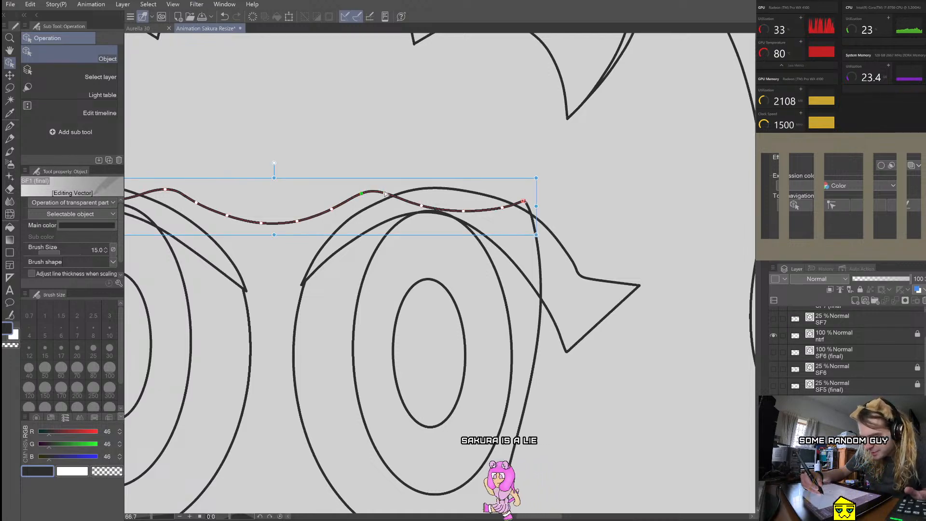
click(376, 161)
scroll(379, 164, down, 2)
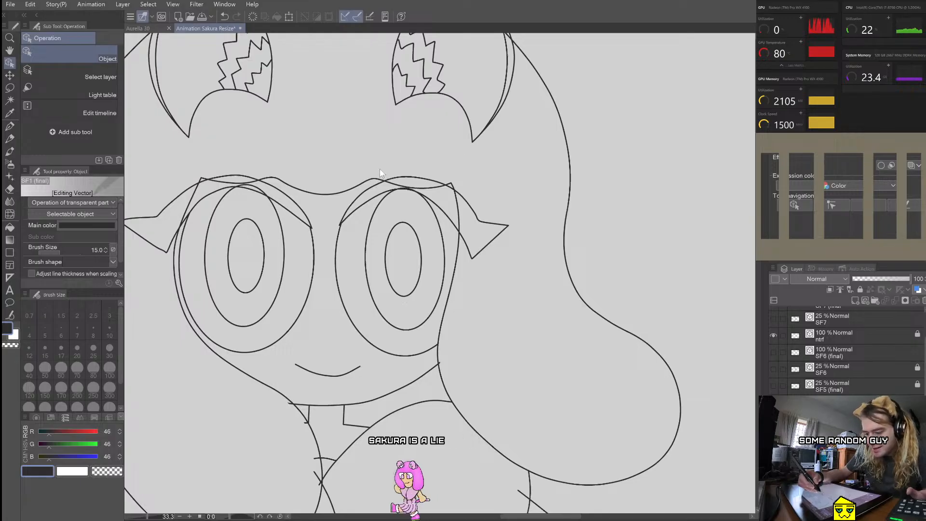
Step: Smooth the shallow dip of the fringe line above the right eye by adjusting its control points
scroll(406, 189, up, 2)
click(425, 189)
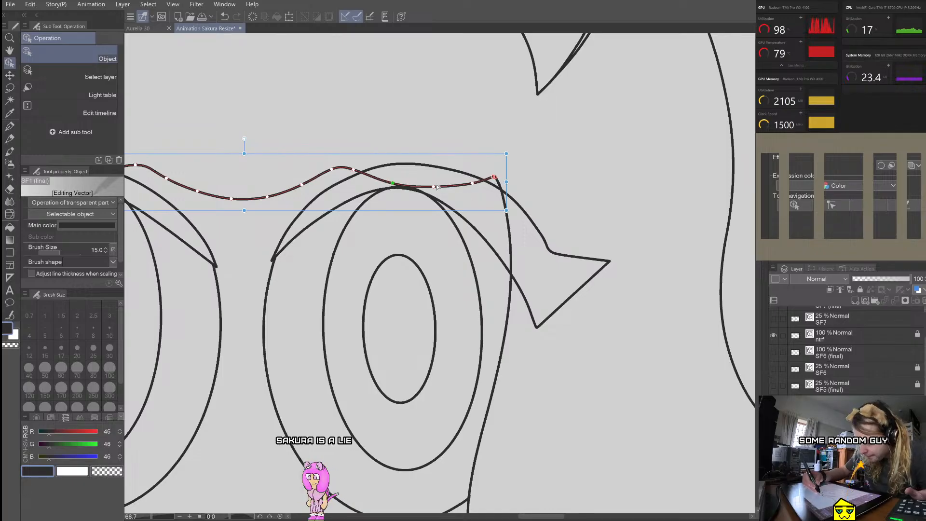
click(460, 138)
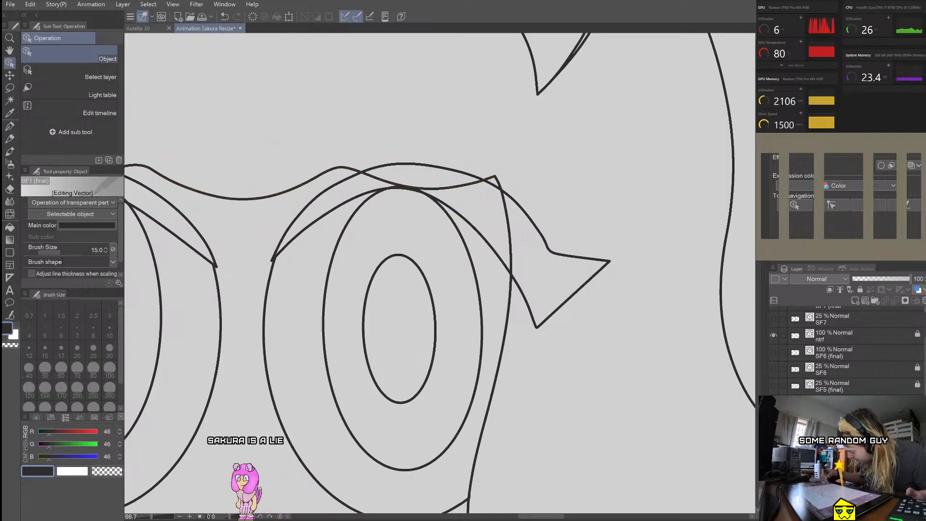
Step: Lock SF1 (final) and bring up the faint rough frame to compare its fringe with the finished line art
click(859, 288)
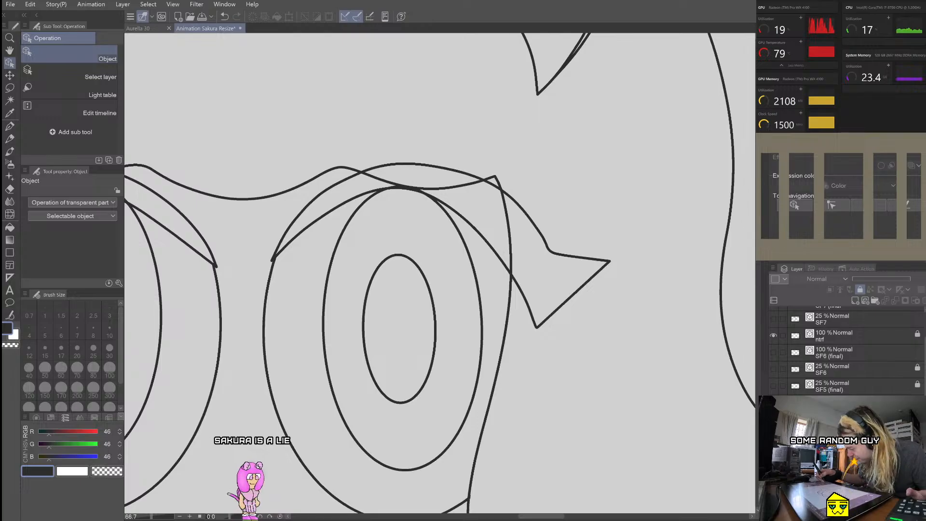
click(860, 289)
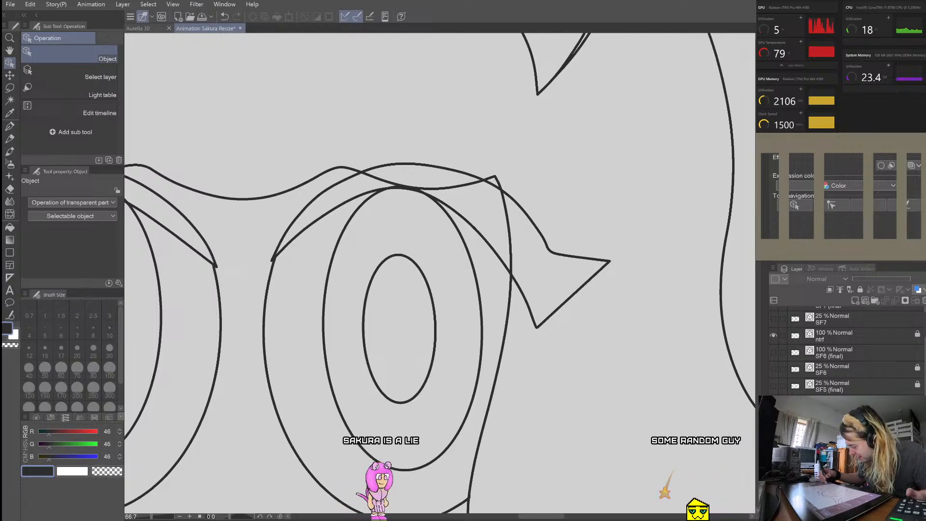
click(616, 296)
scroll(621, 308, down, 2)
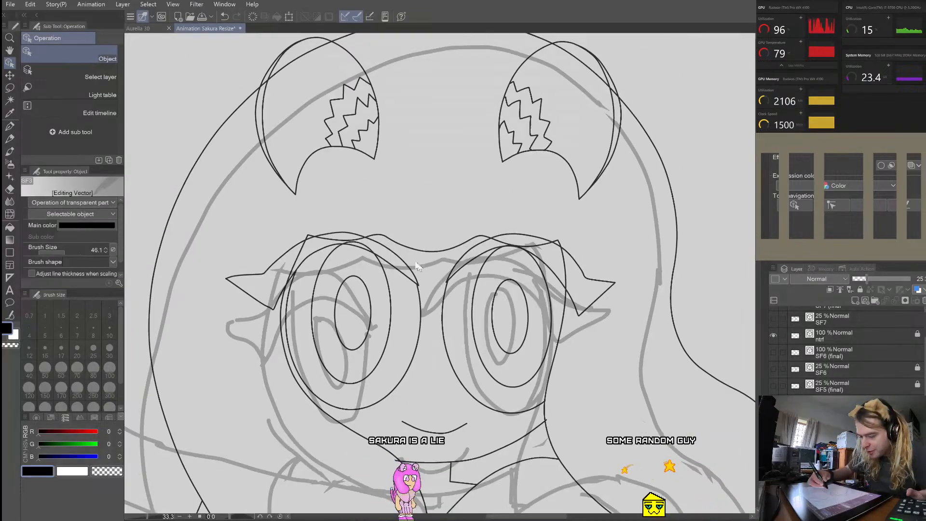
scroll(399, 207, up, 1)
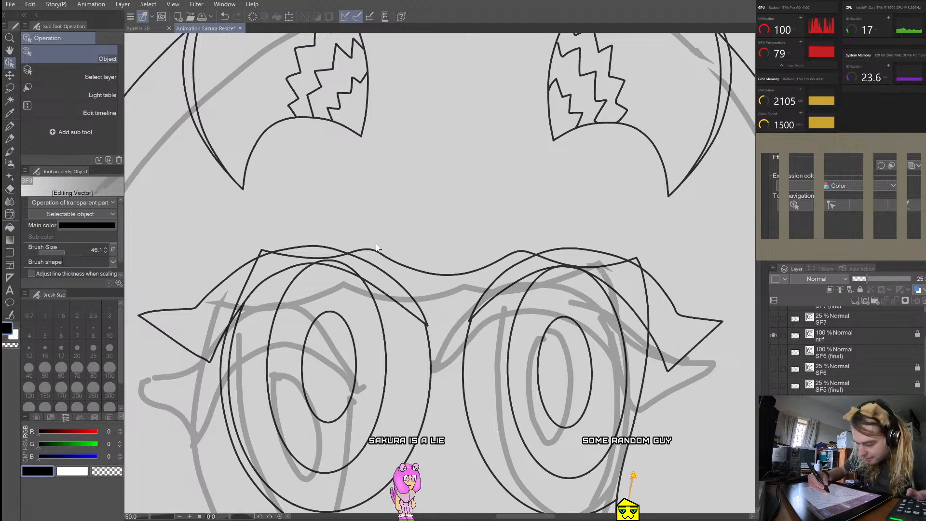
scroll(376, 247, up, 1)
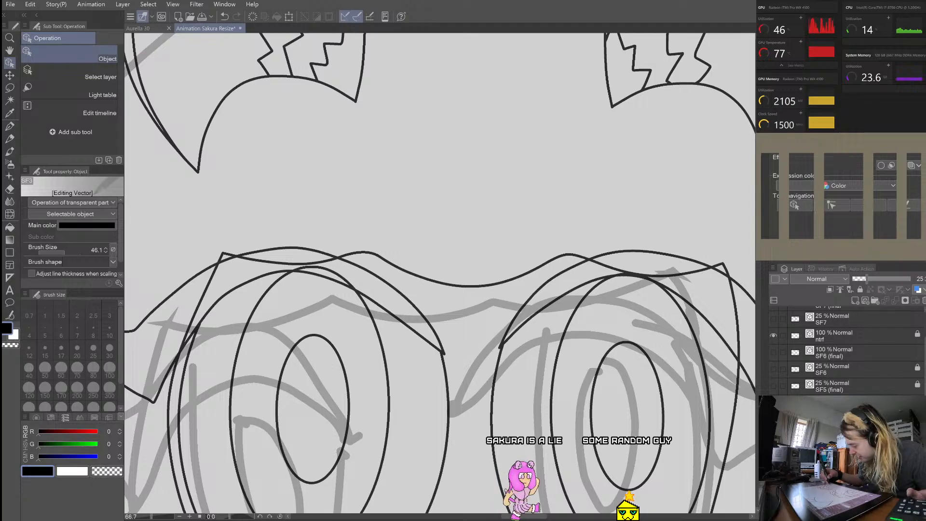
Step: Hide the faint rough frame, show SF3 (final) as the active layer and compare its fringe line with the one in SF1 (final)
click(773, 470)
click(773, 453)
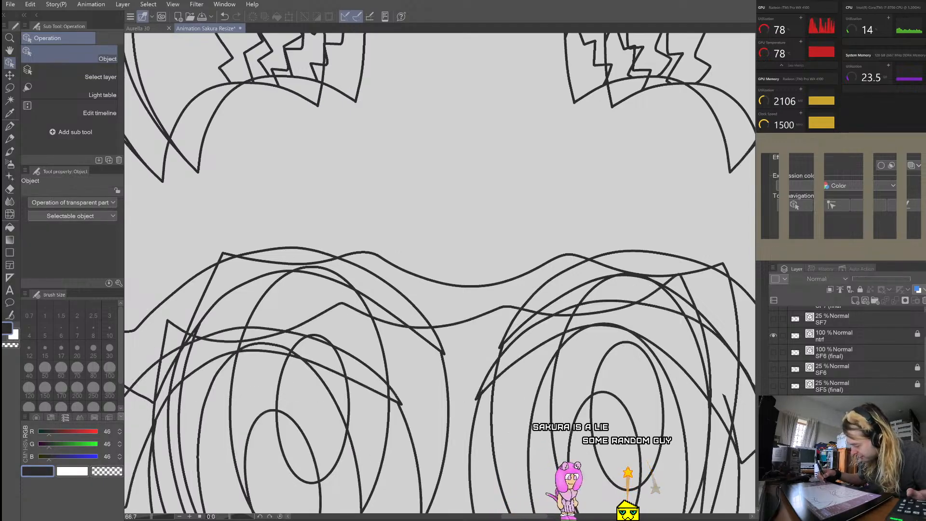
click(369, 255)
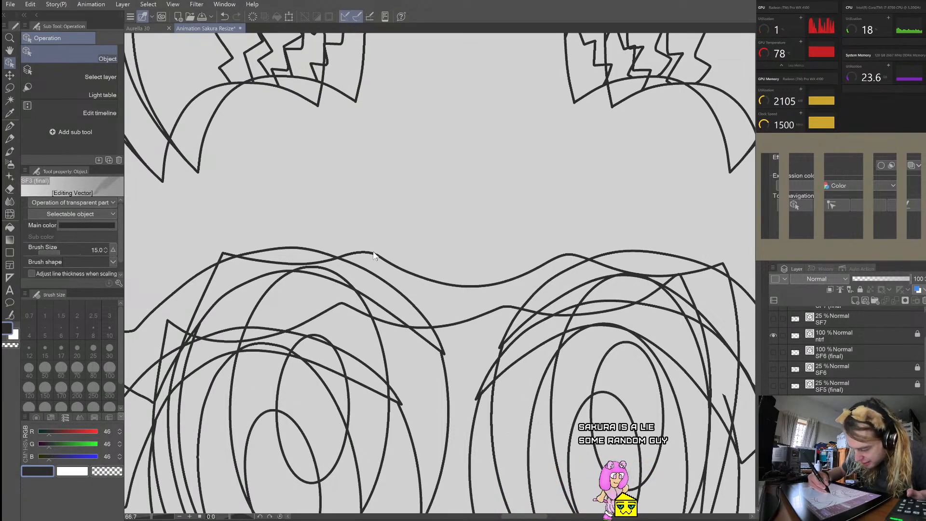
scroll(374, 255, up, 3)
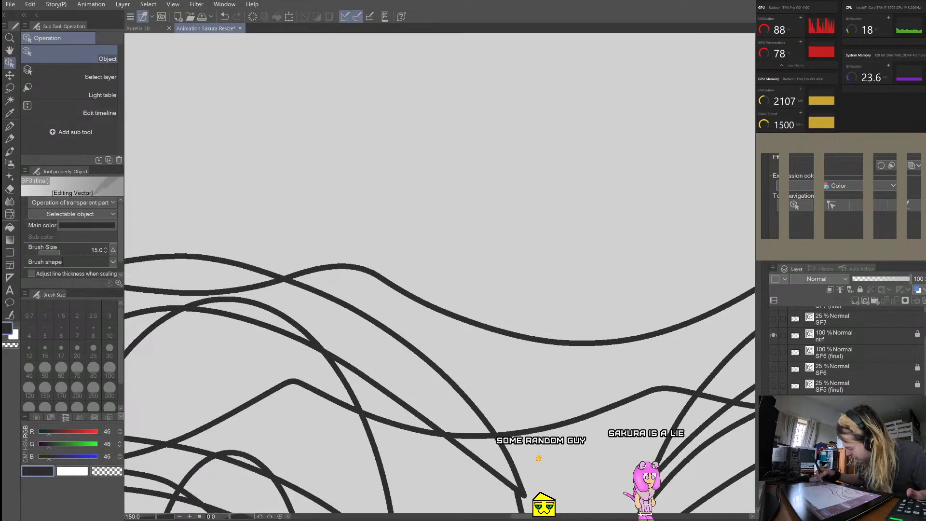
key(ctrl+minus)
key(ctrl+minus)
key(ctrl+minus)
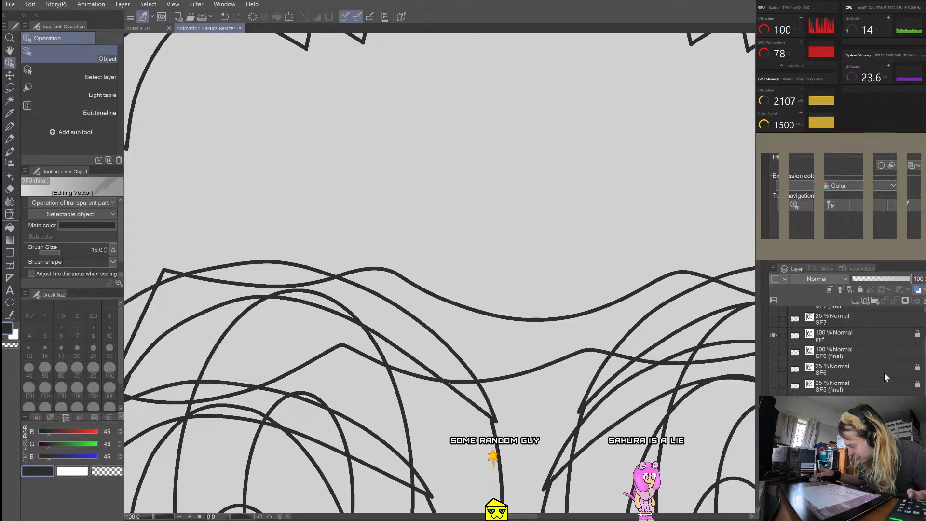
Step: Select the fringe line on SF3 (final) and smooth its central dip between the eyes by lowering the control points slightly
key(ctrl+plus)
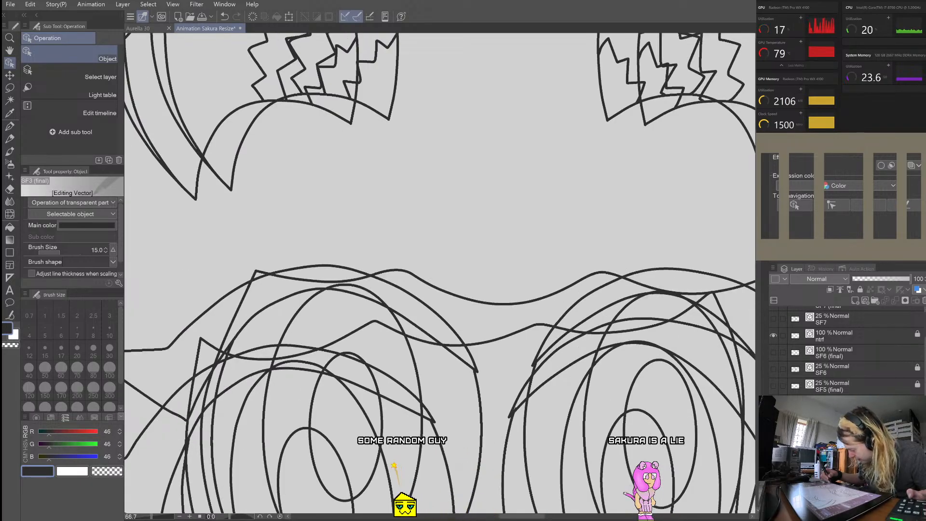
click(376, 323)
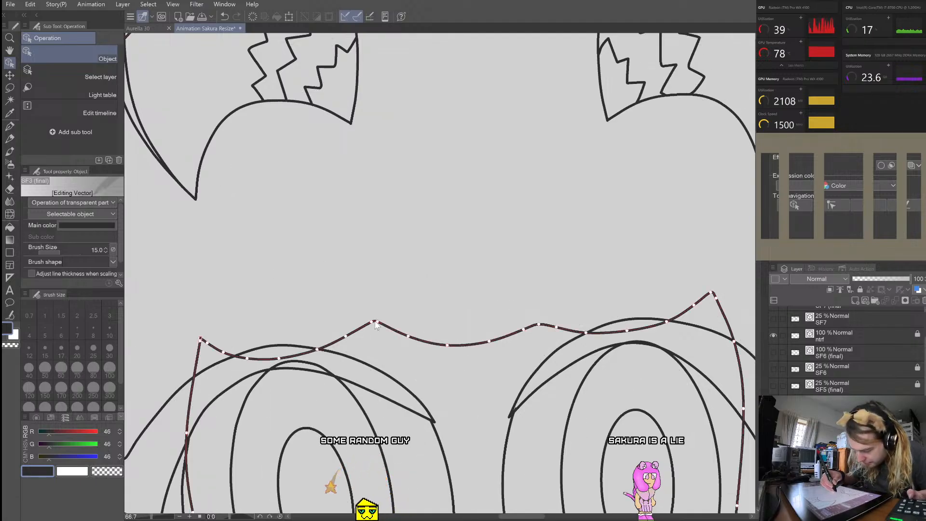
scroll(678, 296, down, 1)
scroll(661, 320, down, 2)
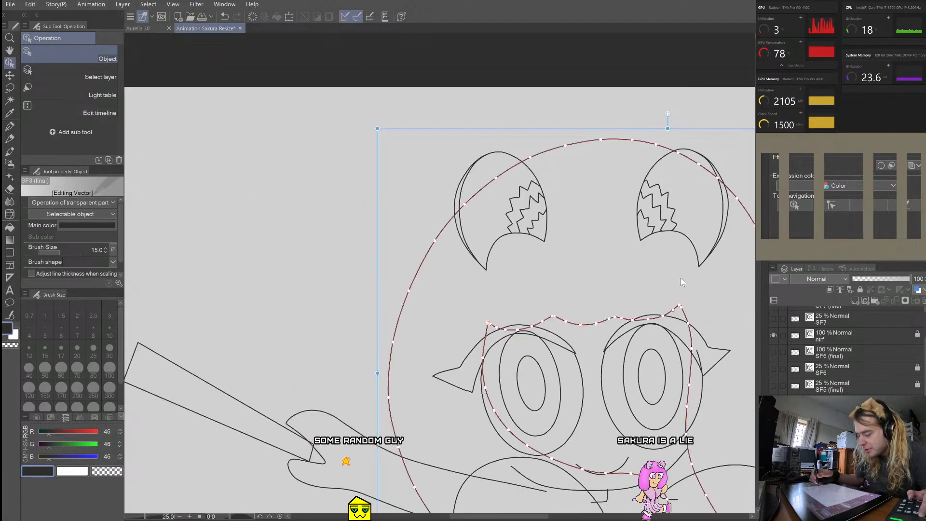
scroll(679, 279, up, 2)
scroll(680, 296, down, 1)
scroll(697, 359, up, 1)
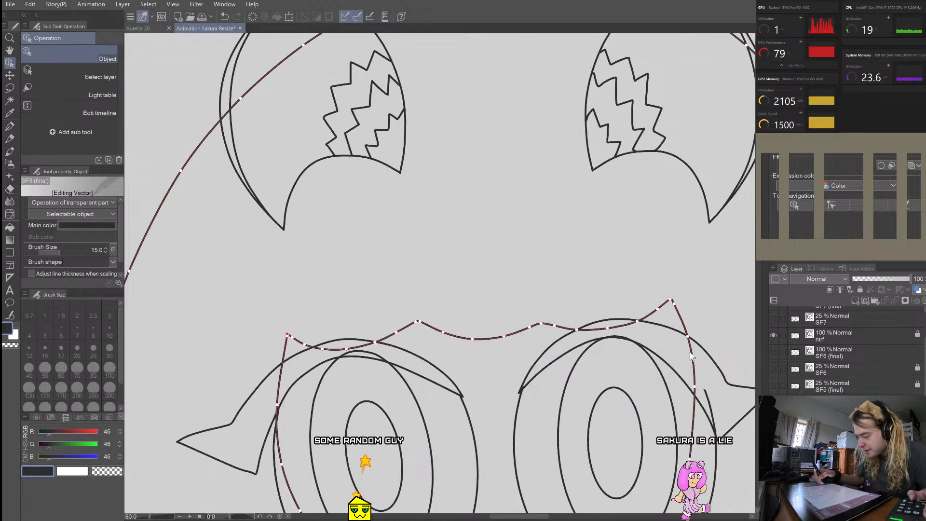
scroll(672, 303, up, 2)
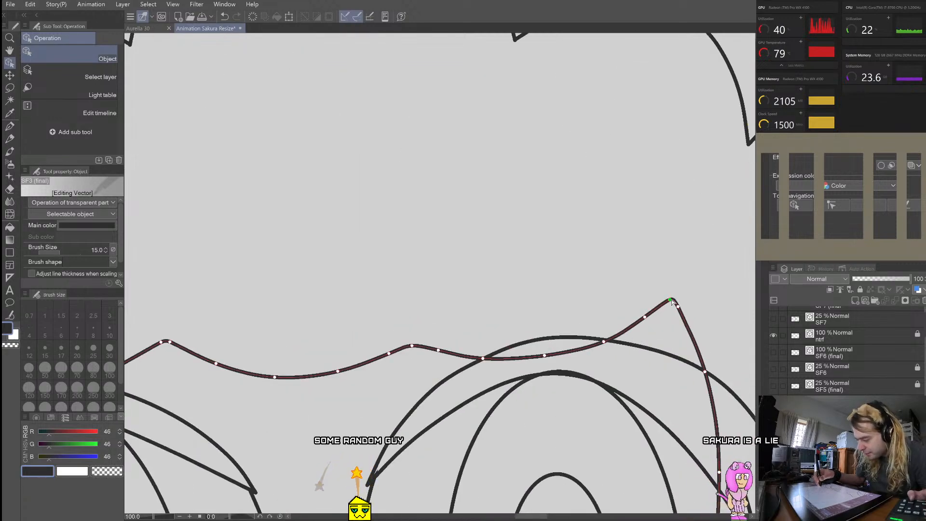
drag(389, 354, 389, 355)
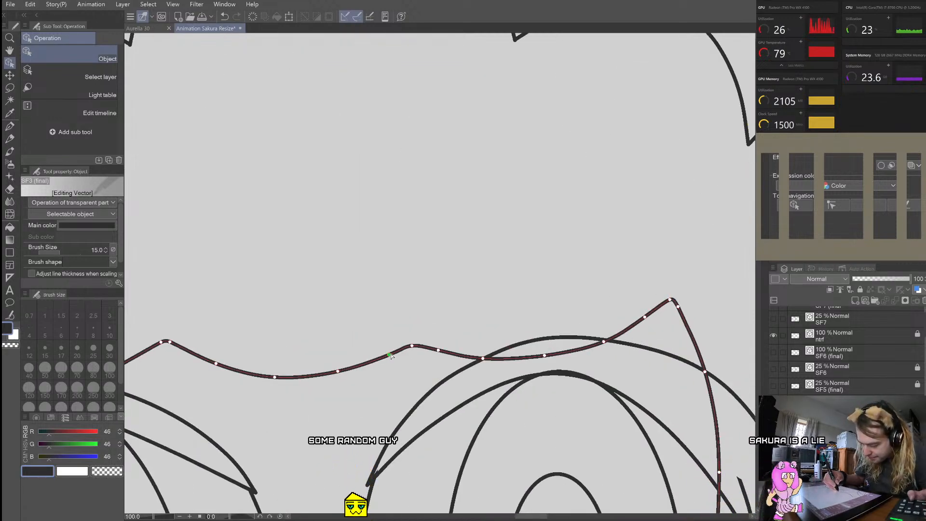
drag(338, 371, 340, 372)
drag(274, 377, 276, 380)
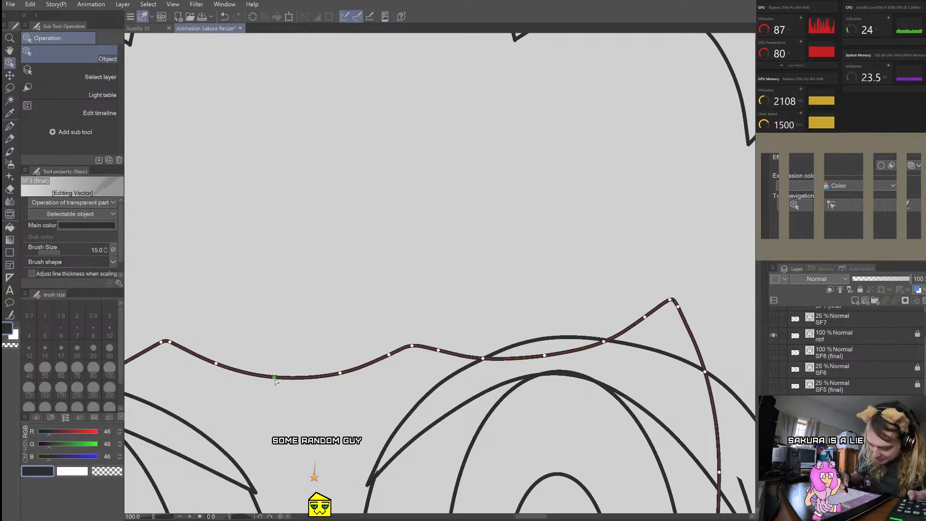
drag(216, 363, 218, 366)
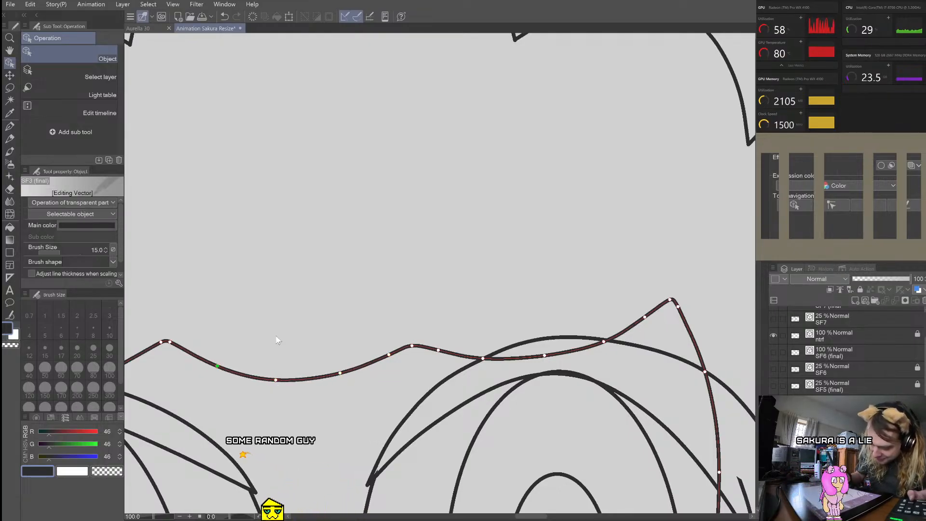
Step: Round the two small inner peaks of the fringe line by repositioning the control points around their tops
scroll(275, 337, down, 2)
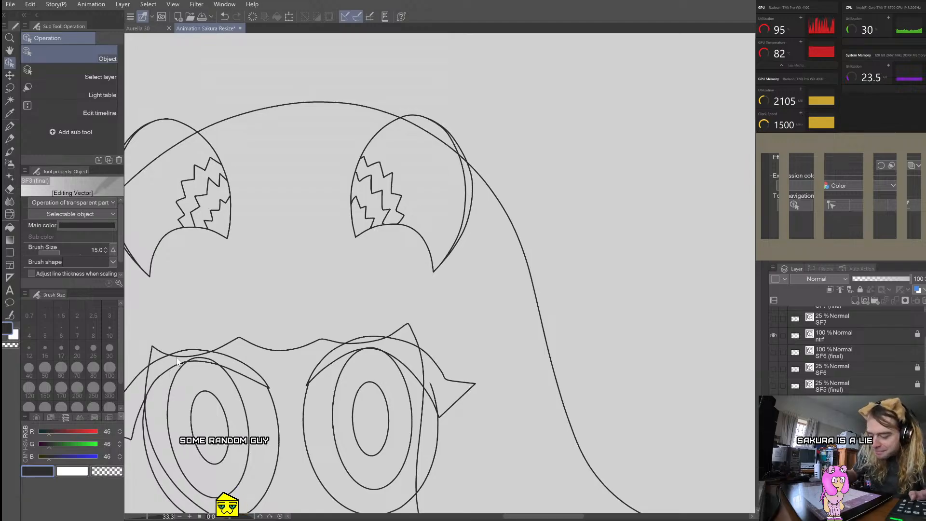
scroll(177, 361, up, 2)
scroll(475, 325, up, 2)
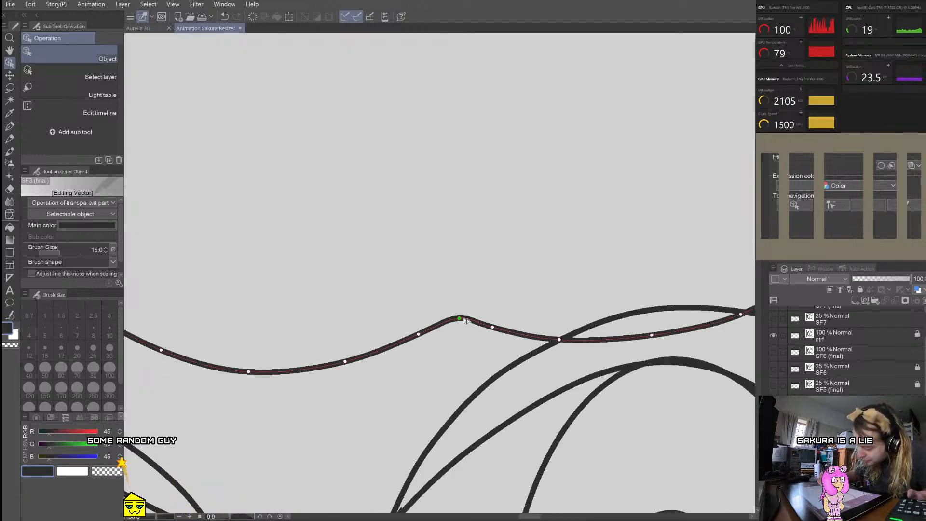
scroll(573, 301, down, 2)
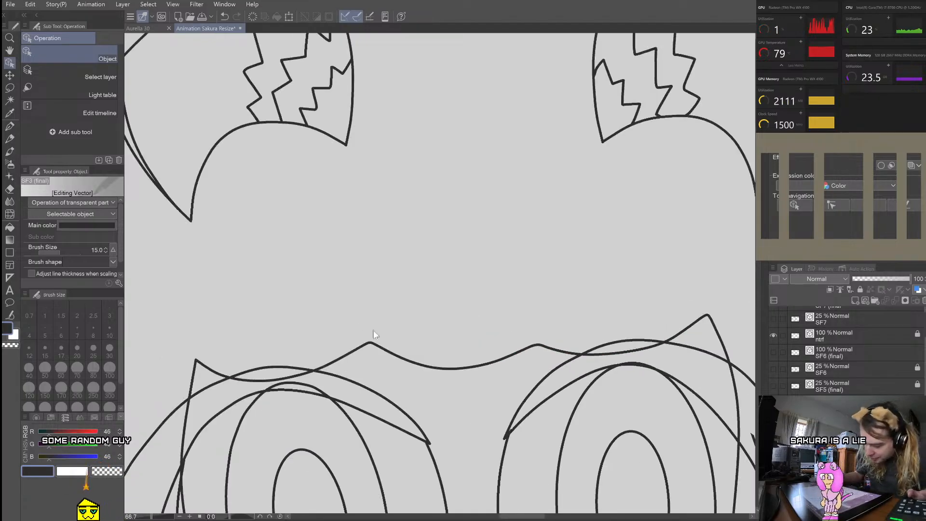
scroll(374, 334, up, 2)
click(369, 361)
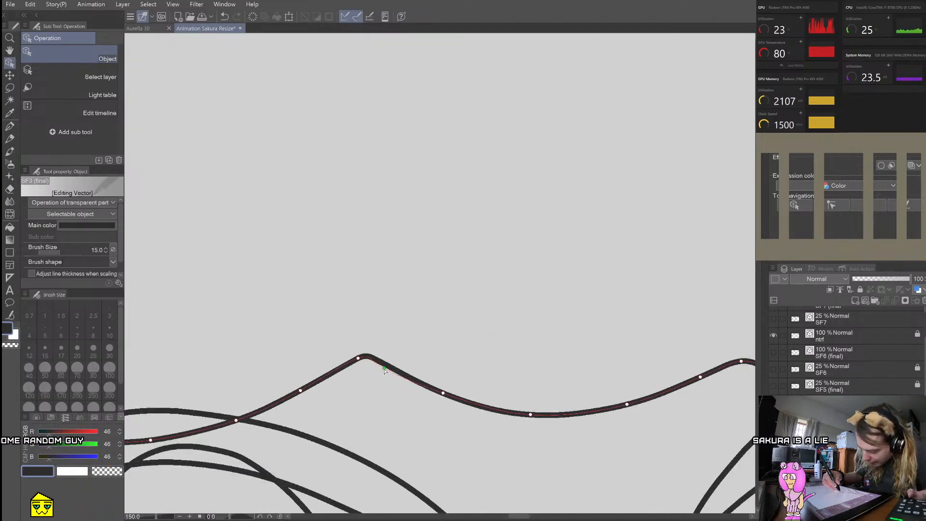
drag(384, 368, 354, 363)
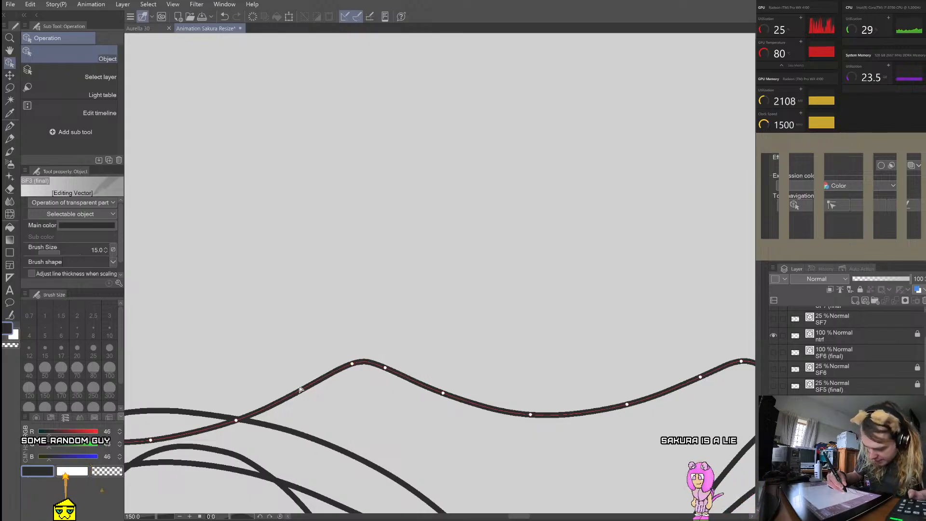
Step: Smooth the fringe line's shallow dip above the left eye by adjusting its control points
scroll(289, 392, down, 1)
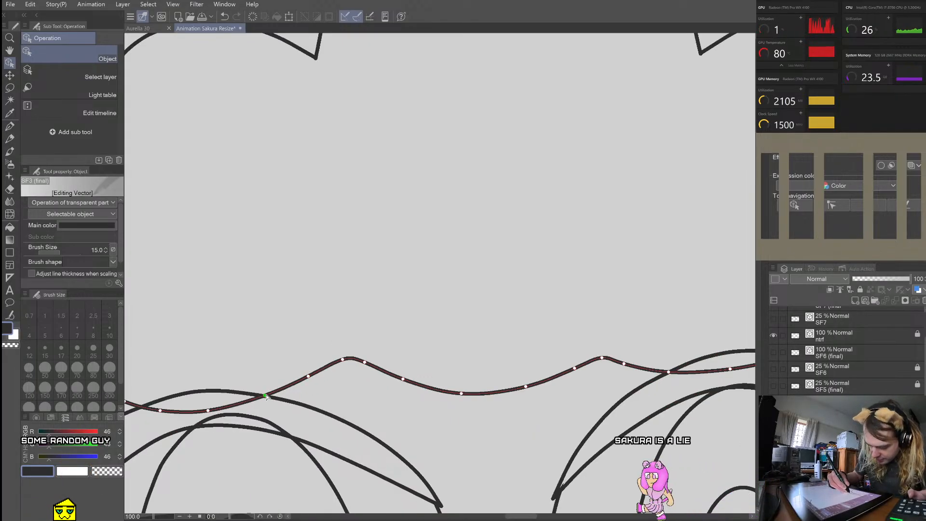
scroll(267, 396, down, 1)
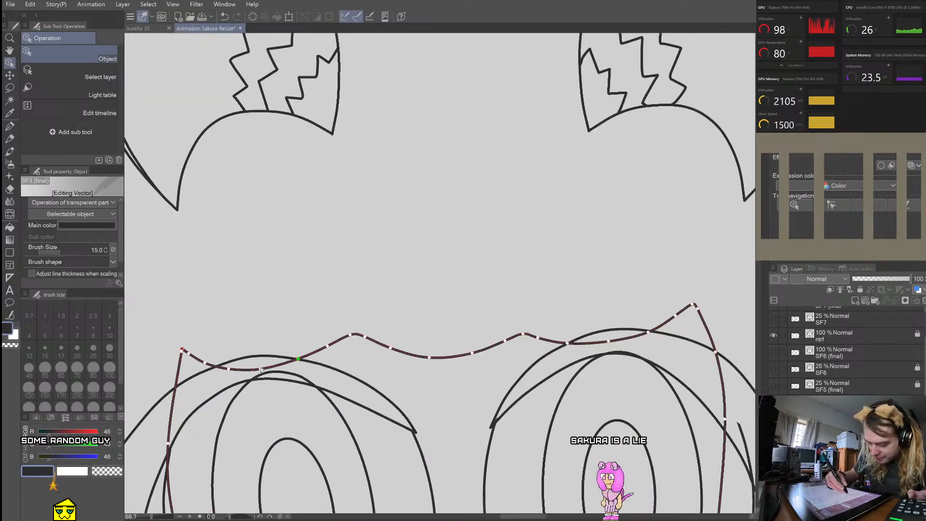
drag(261, 365, 261, 364)
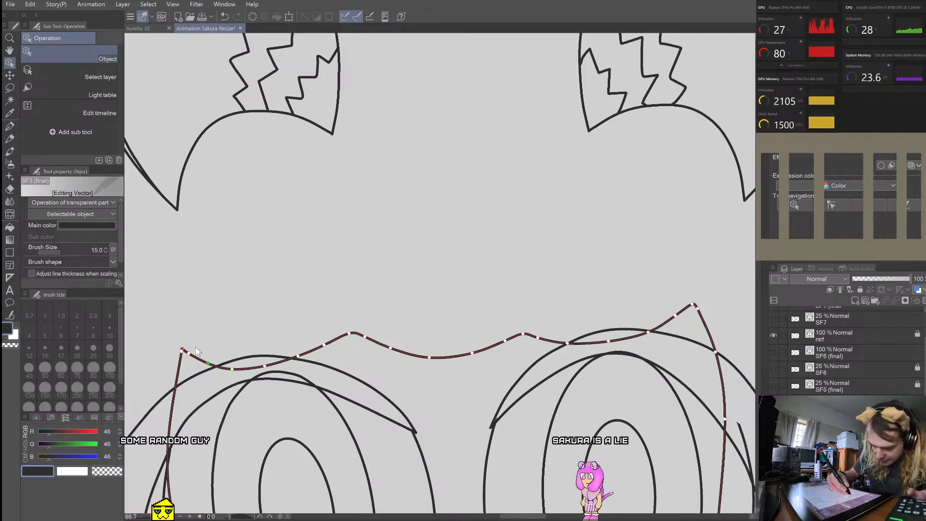
Step: Clean up the fringe line's outer left corner tip and move the control point below it down the strand's edge
scroll(188, 347, up, 6)
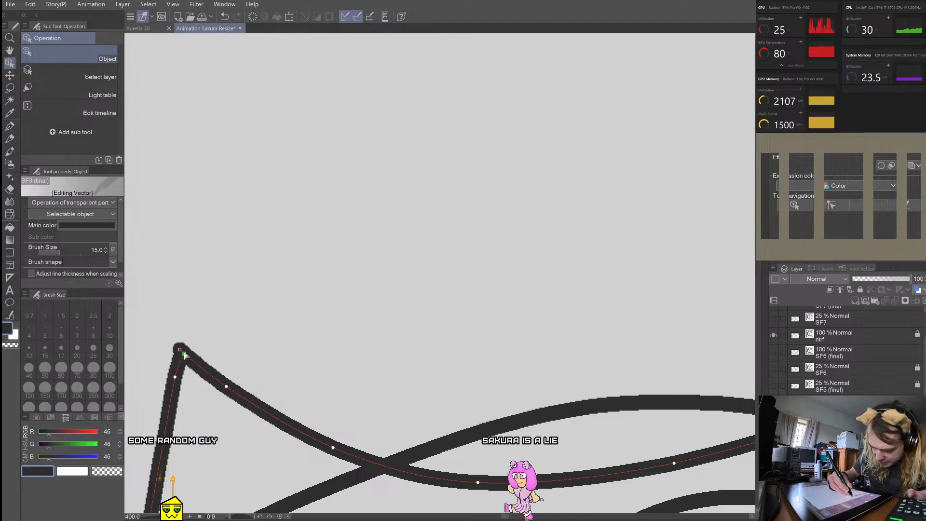
drag(180, 349, 185, 354)
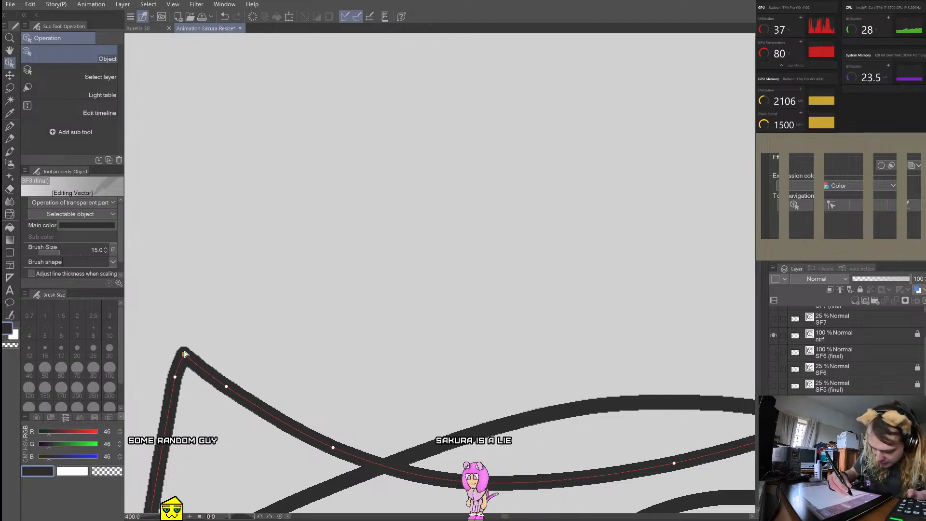
scroll(205, 322, down, 4)
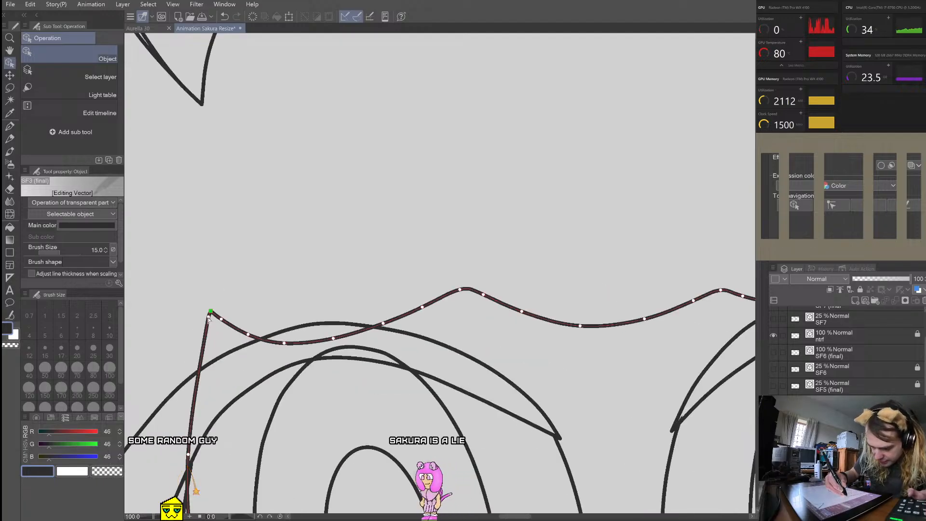
drag(208, 317, 200, 354)
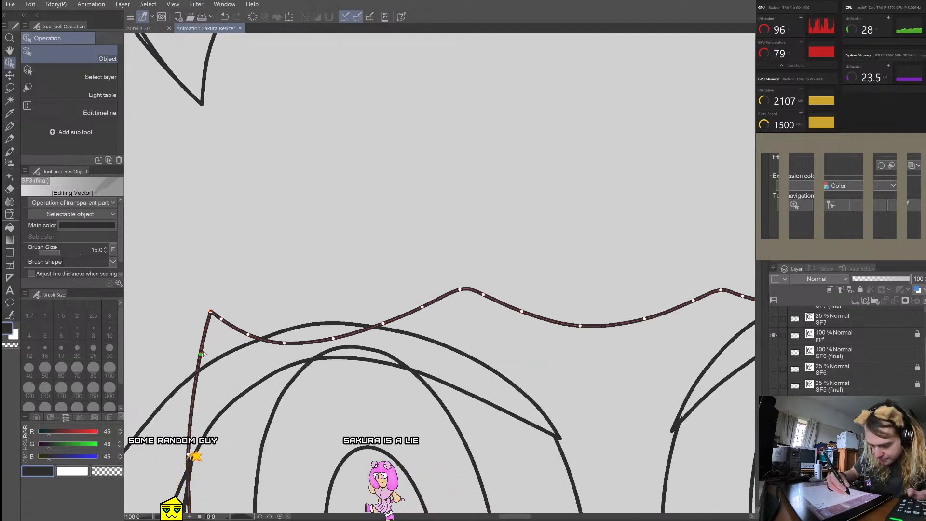
Step: Fine-tune the control points of the fringe line from the dip above the left eye across both small inner peaks
scroll(473, 322, down, 3)
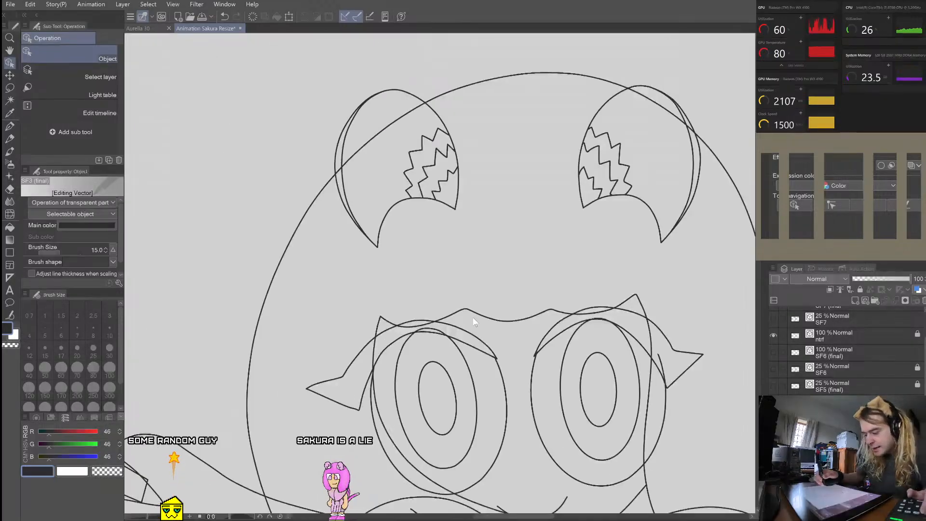
scroll(471, 320, up, 5)
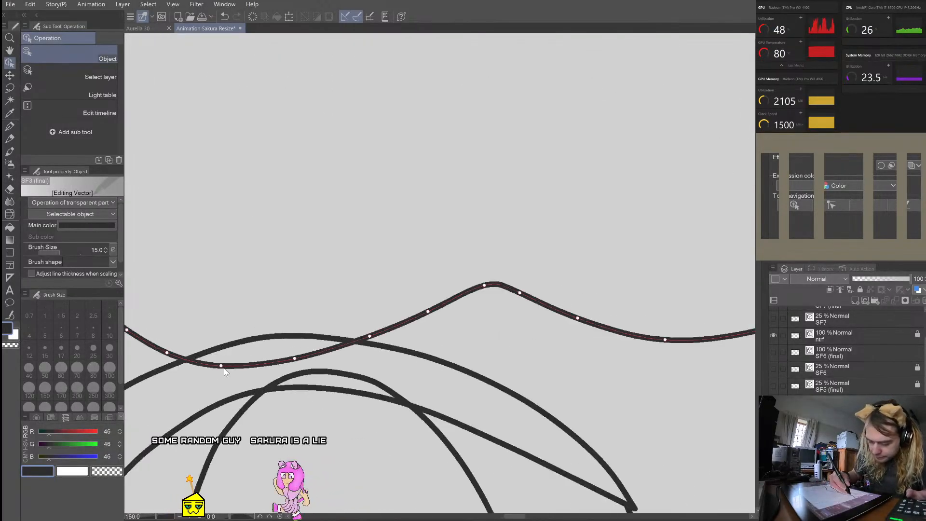
scroll(224, 371, down, 2)
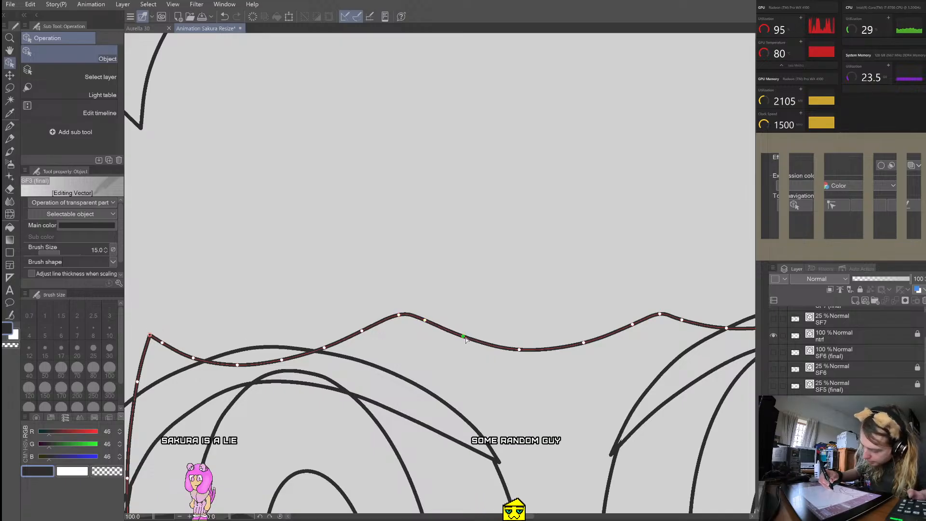
scroll(612, 305, down, 3)
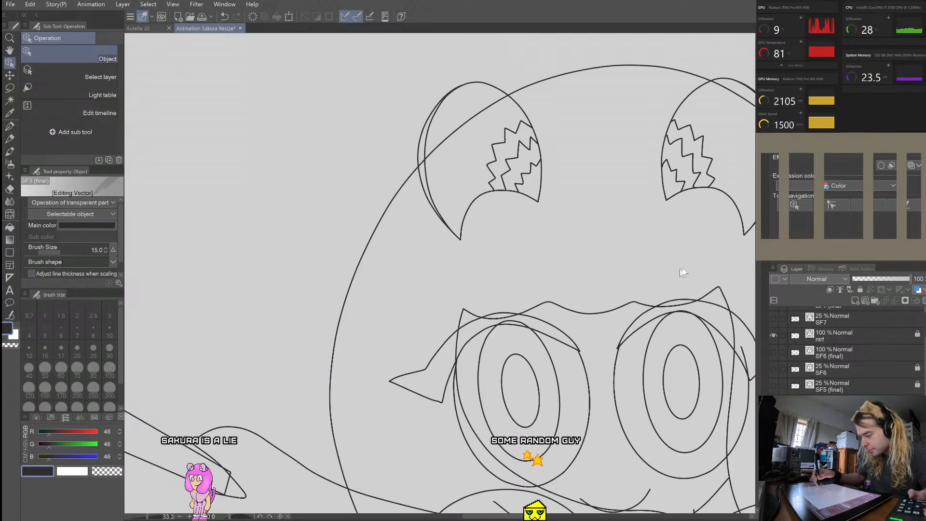
scroll(695, 270, up, 3)
scroll(582, 329, up, 1)
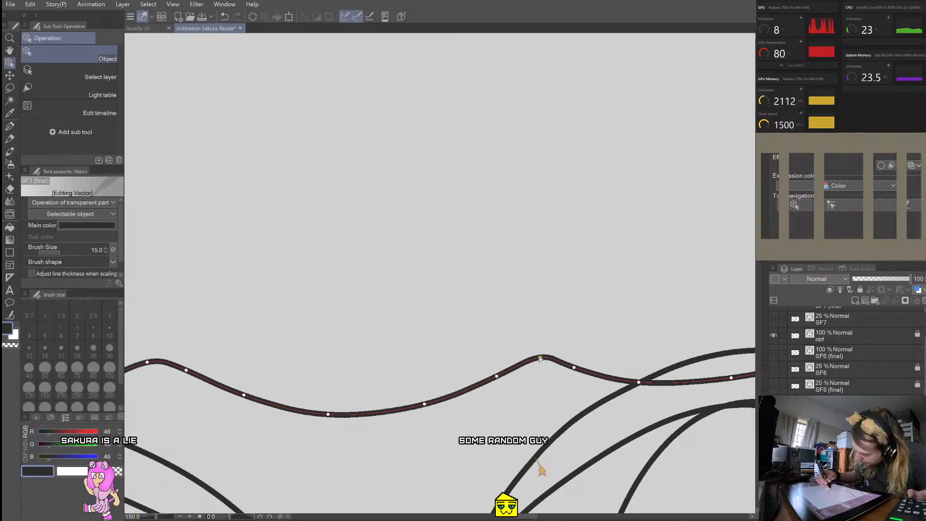
scroll(555, 311, down, 4)
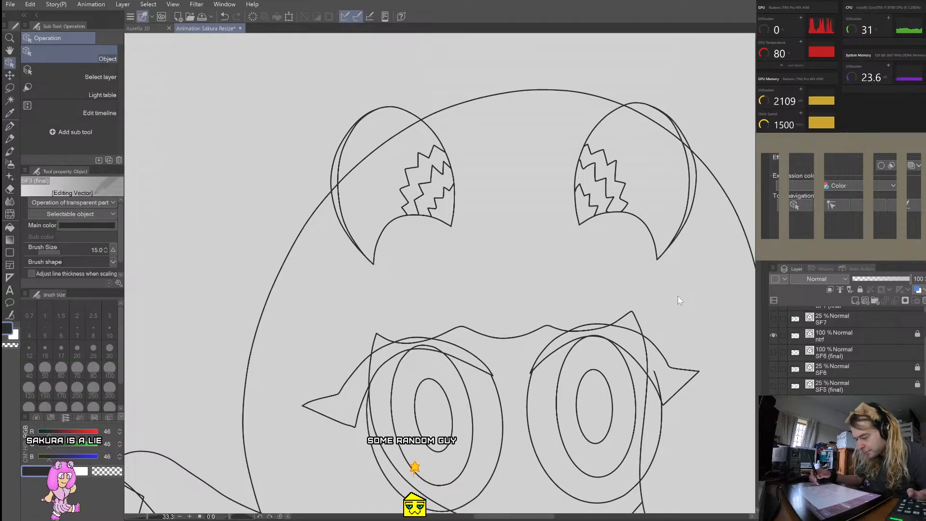
Step: Switch the fringe line's outer right peak to a sharp corner and reposition the tip and its neighbouring control points
scroll(538, 288, up, 2)
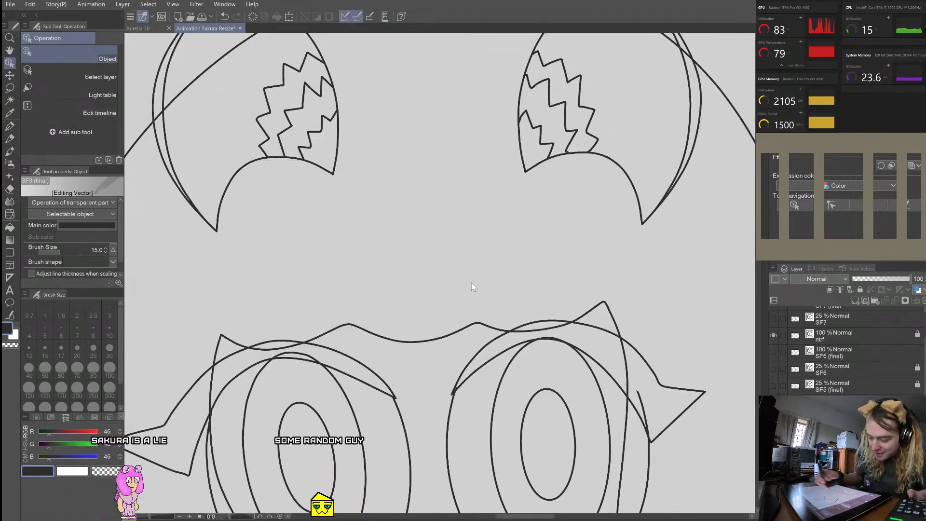
scroll(471, 287, up, 3)
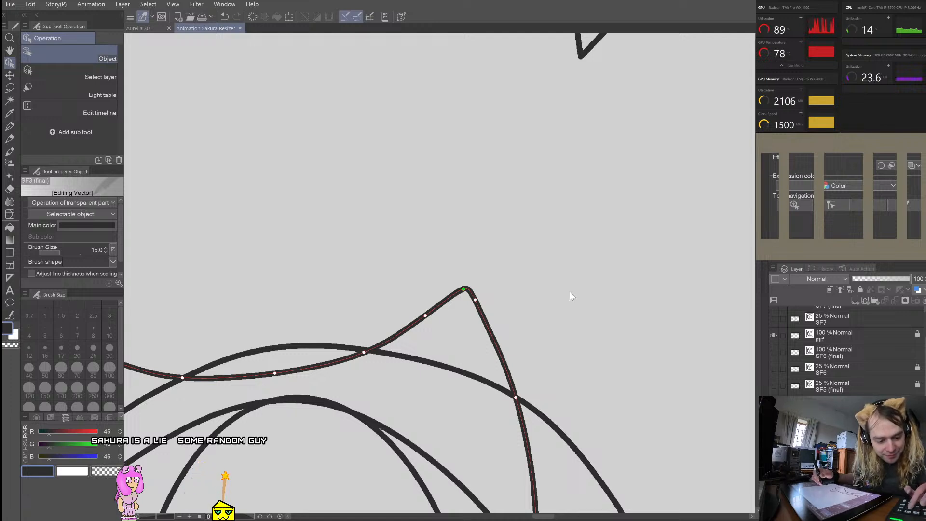
right_click(461, 291)
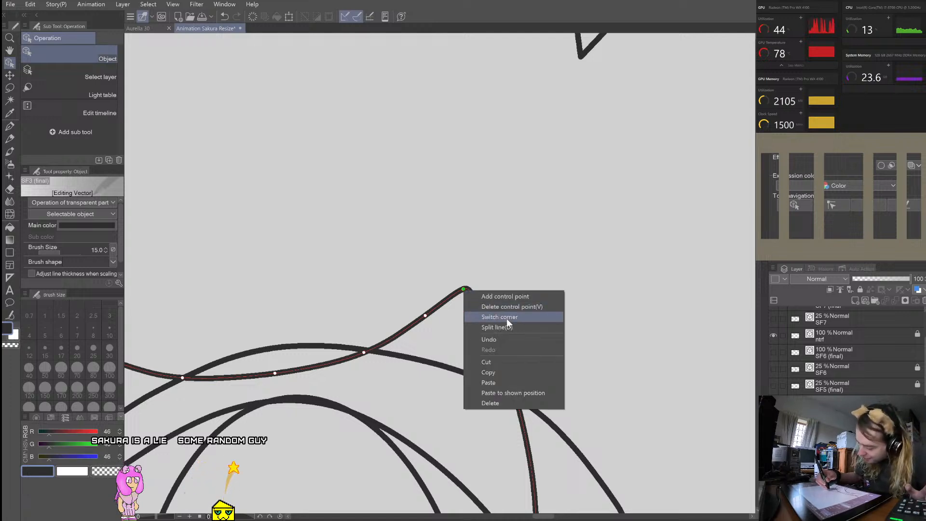
click(520, 316)
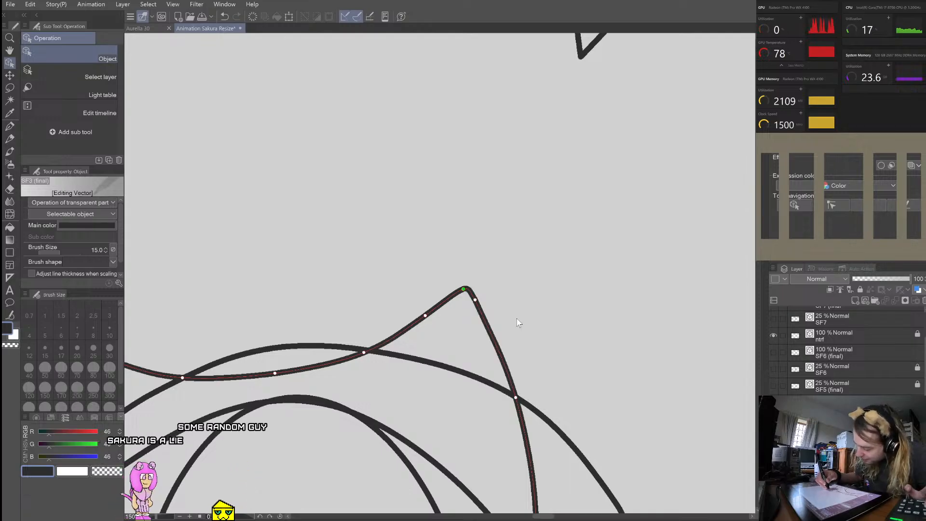
drag(463, 289, 496, 333)
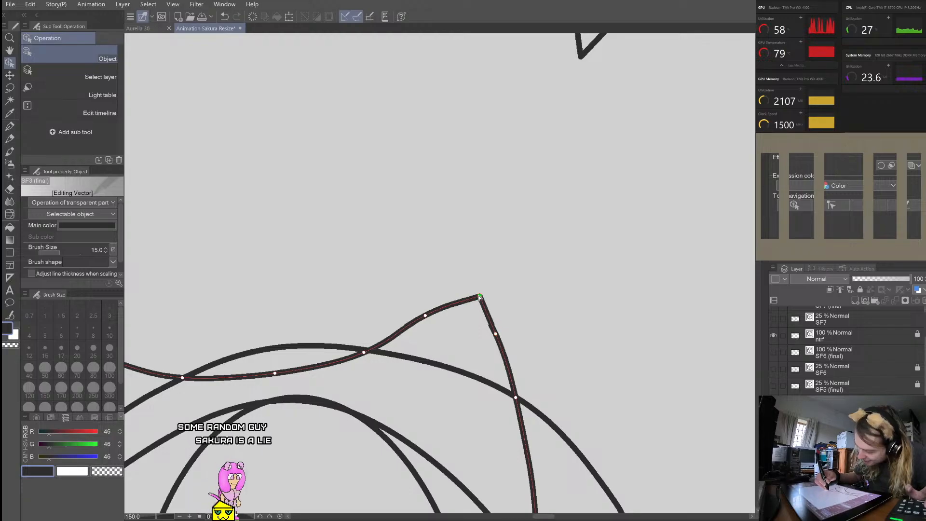
drag(424, 316, 438, 321)
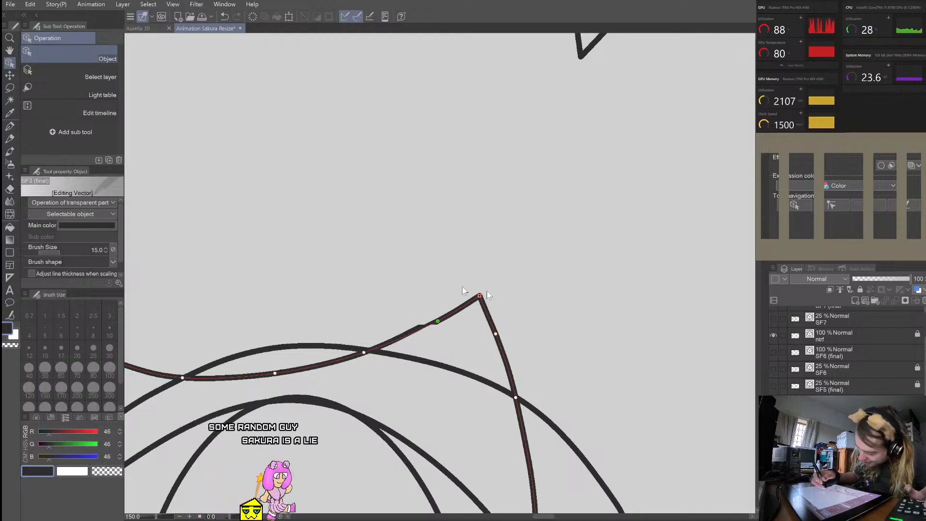
drag(480, 295, 477, 294)
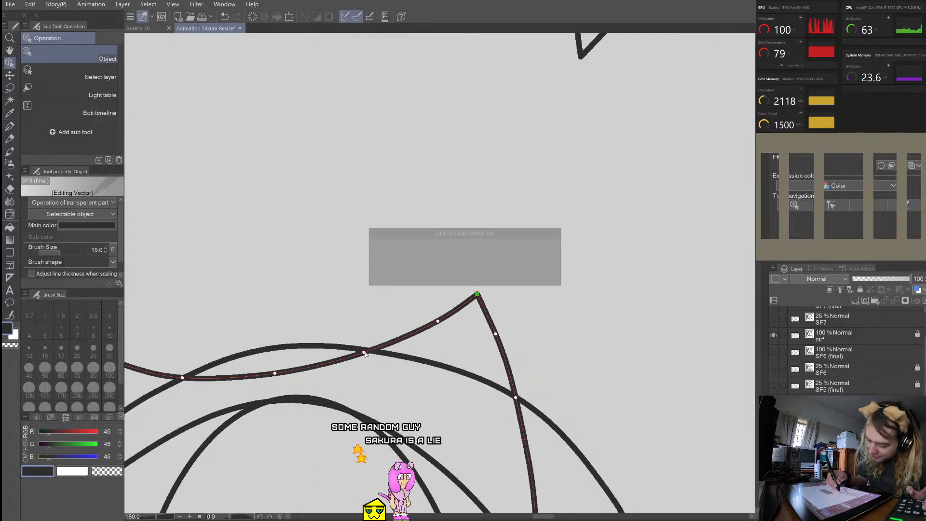
Step: Smooth the fringe line's dip above the right eye by lowering its control points slightly, then deselect the line
drag(364, 352, 371, 355)
drag(275, 373, 277, 376)
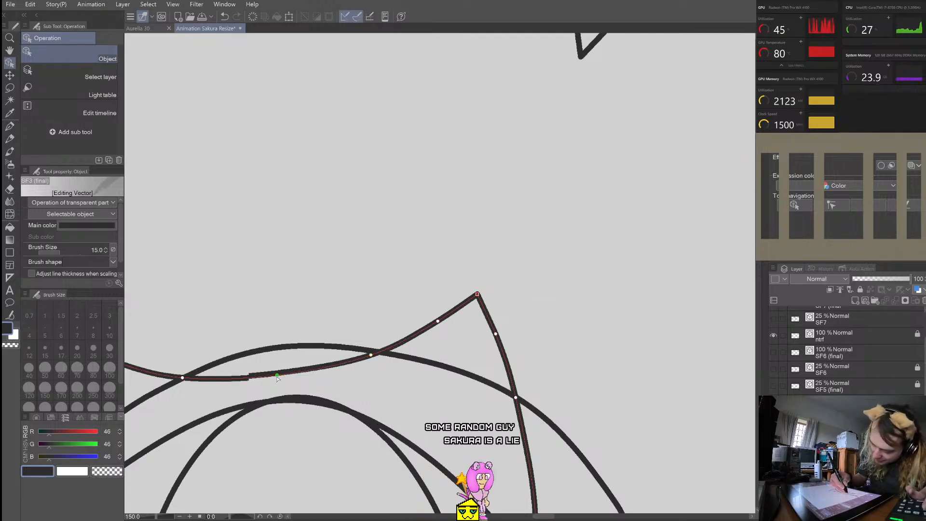
click(277, 304)
scroll(278, 301, down, 1)
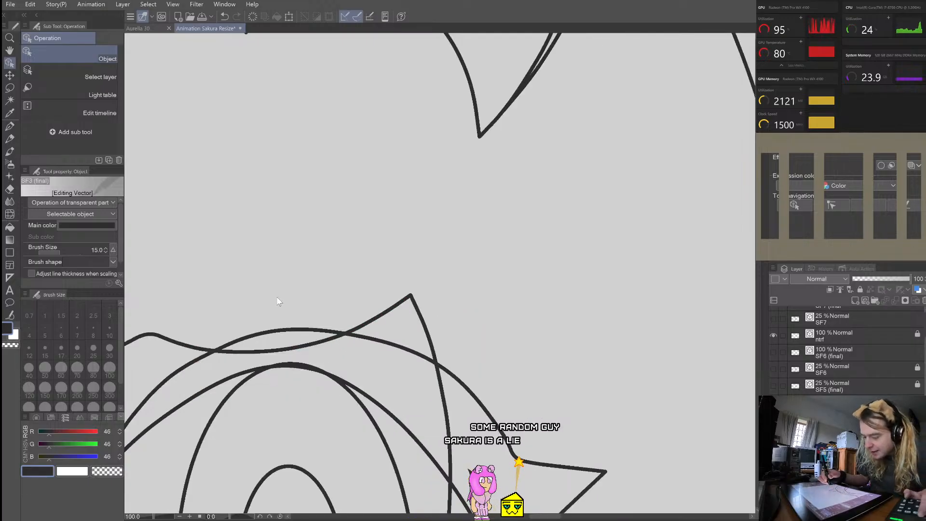
Step: Save the animation file with the cleaned-up fringe line
scroll(277, 302, down, 4)
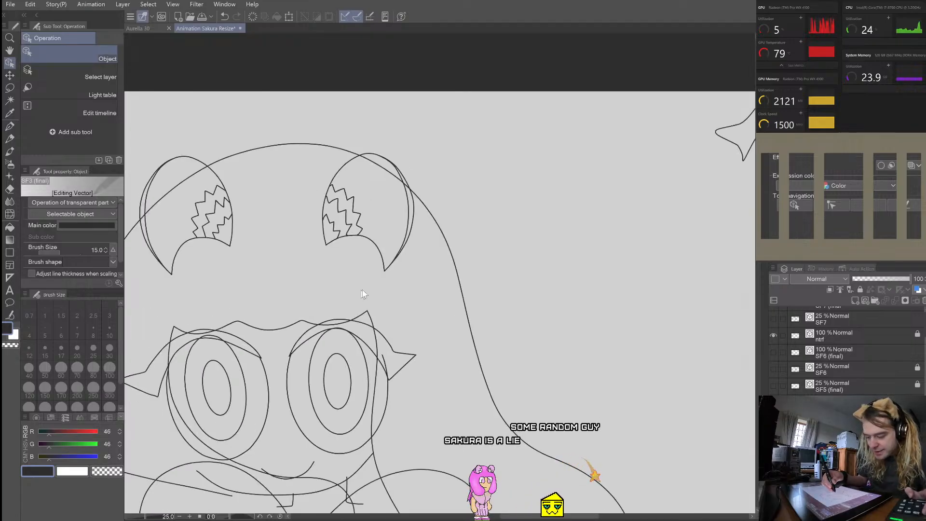
scroll(478, 339, down, 1)
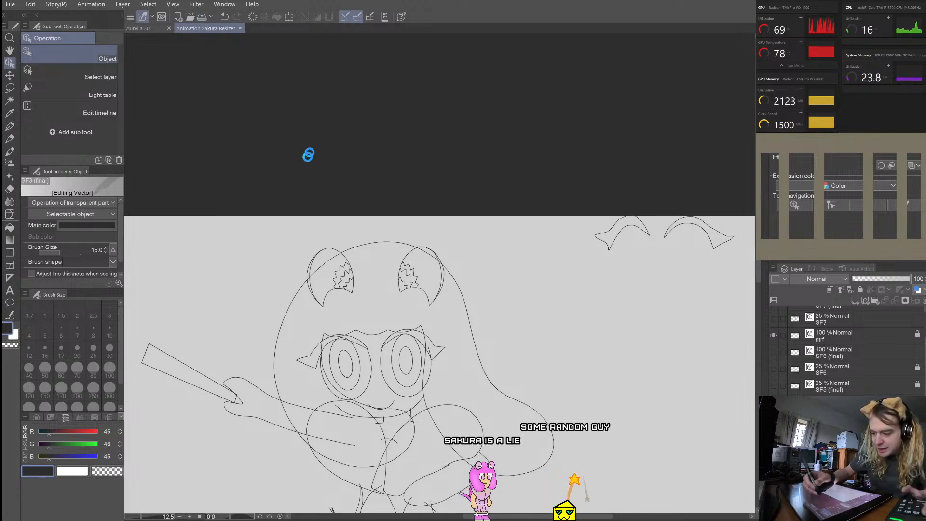
key(ctrl+s)
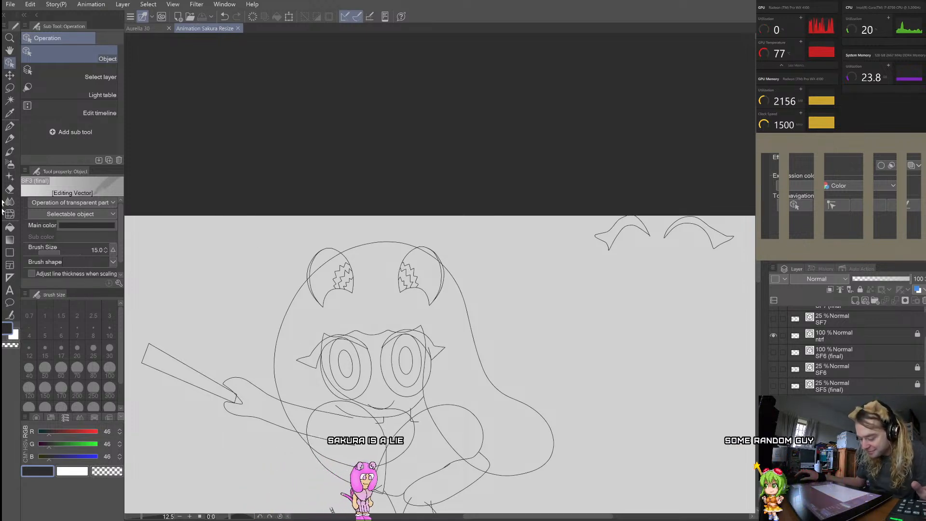
Step: Compare the final line art of frame SF3 with its rough sketch by showing and hiding the sketch layer
scroll(460, 449, up, 6)
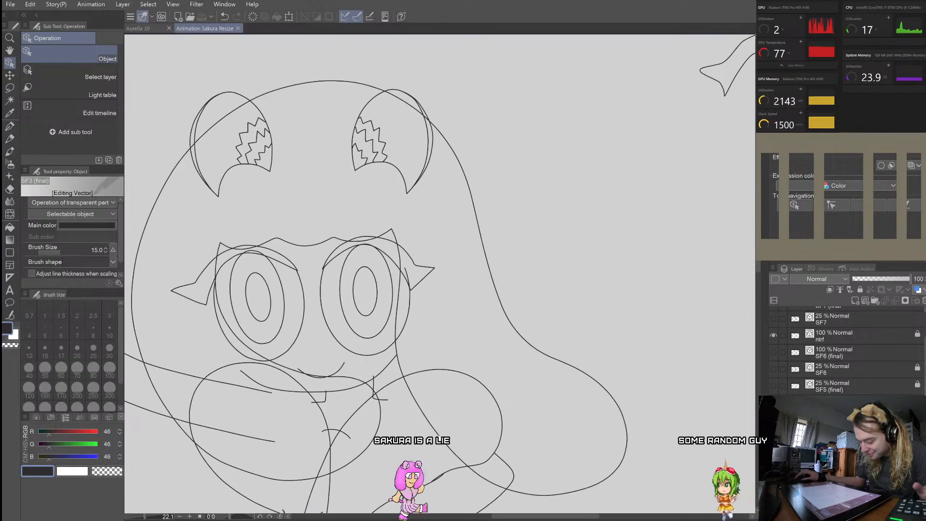
scroll(441, 417, down, 7)
scroll(460, 366, up, 3)
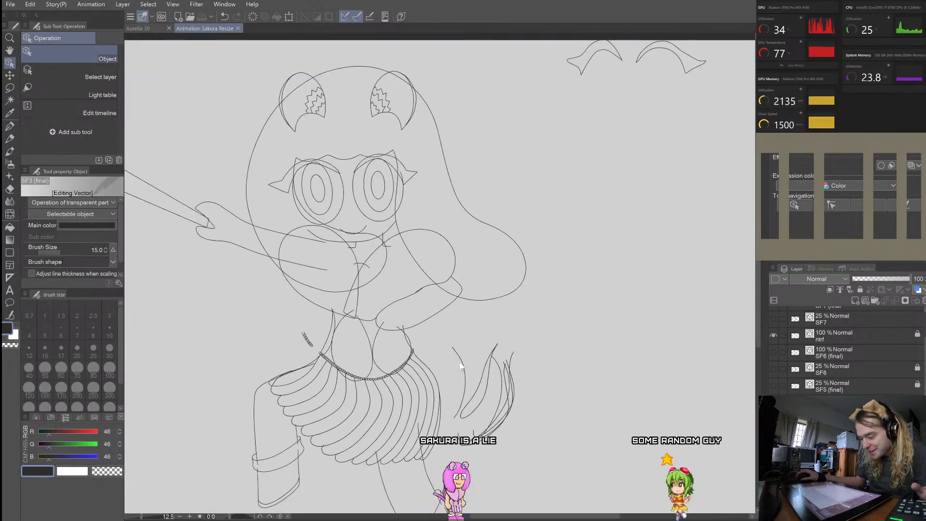
scroll(461, 366, down, 2)
scroll(472, 352, up, 2)
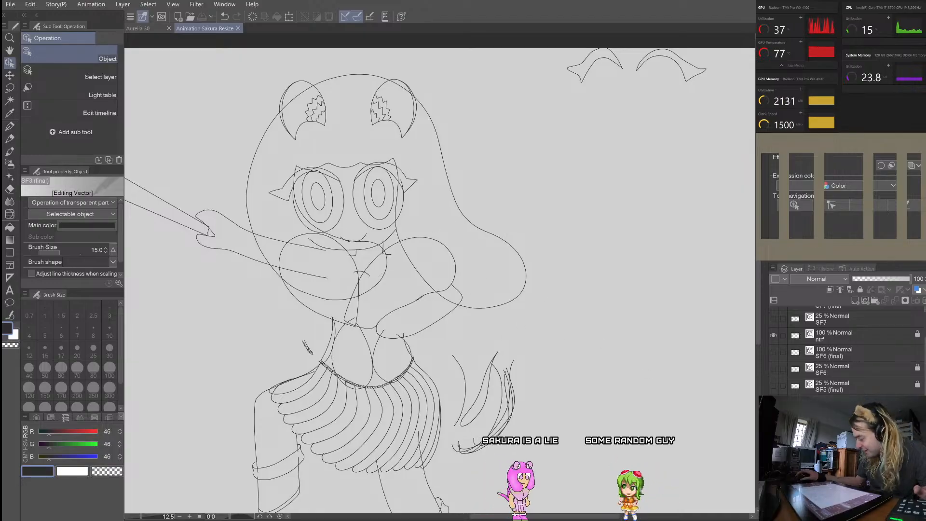
click(434, 347)
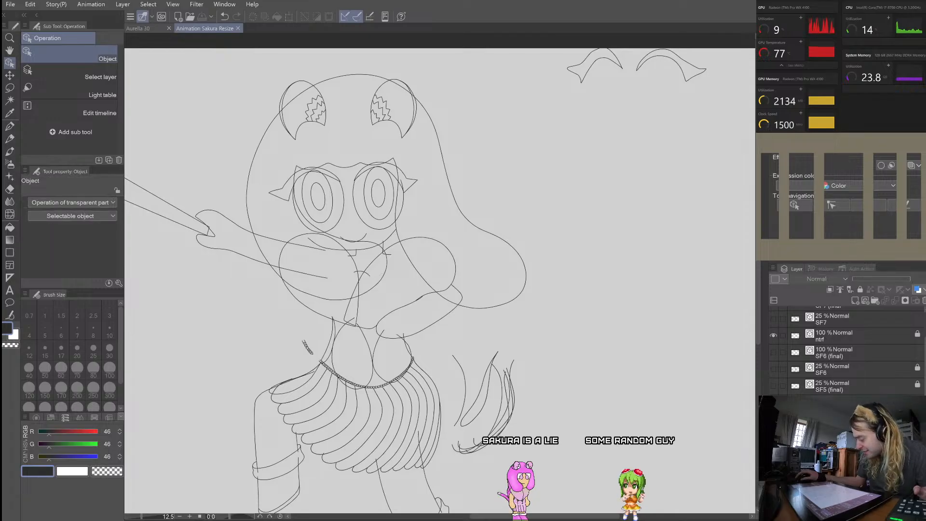
click(773, 470)
click(773, 470)
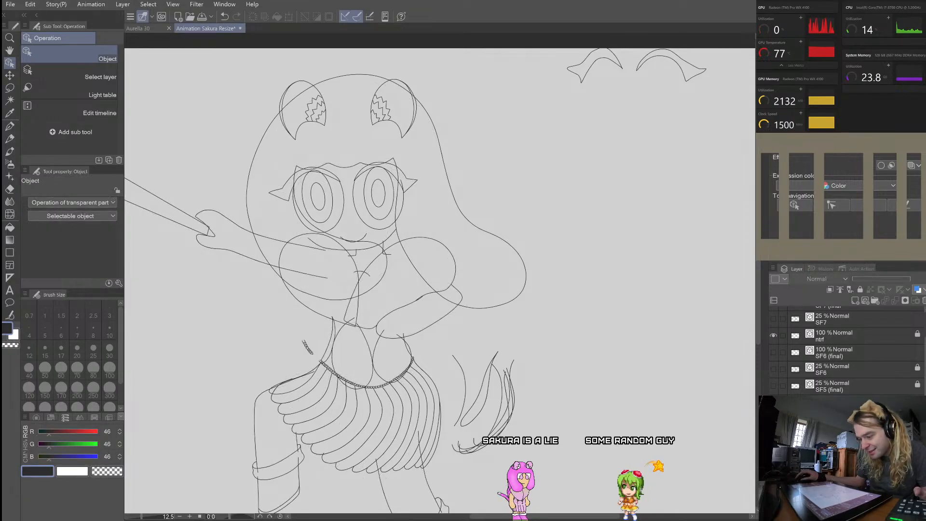
click(773, 470)
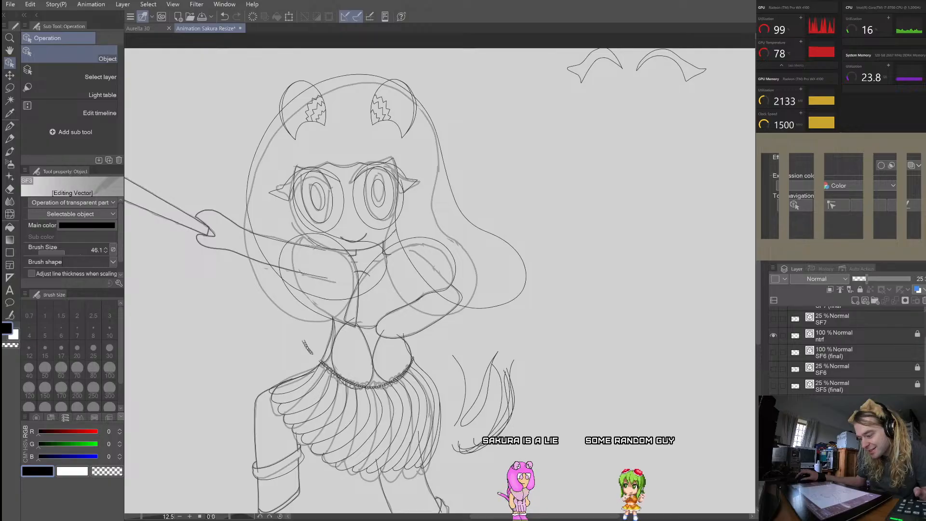
click(773, 470)
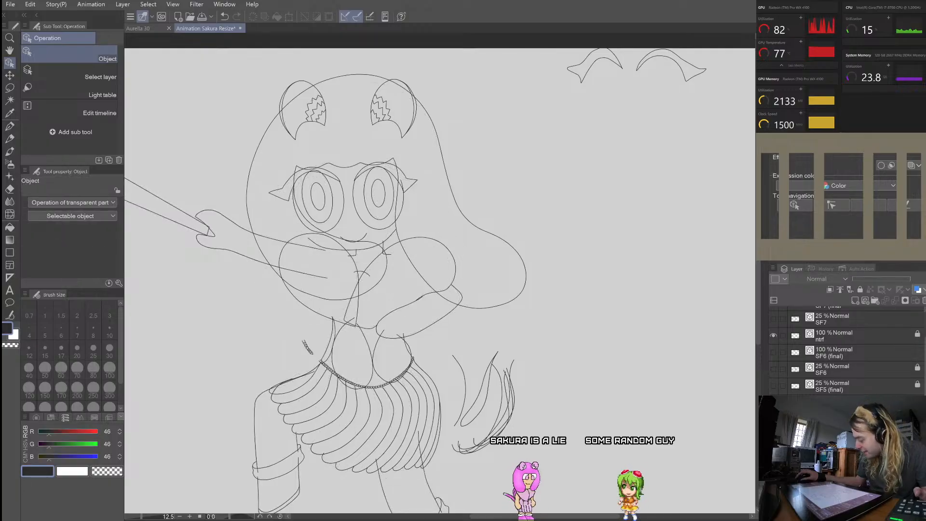
Step: Compare the hair shape with the neighbouring frame by toggling the visibility of that frame and SF3 (final)
click(774, 487)
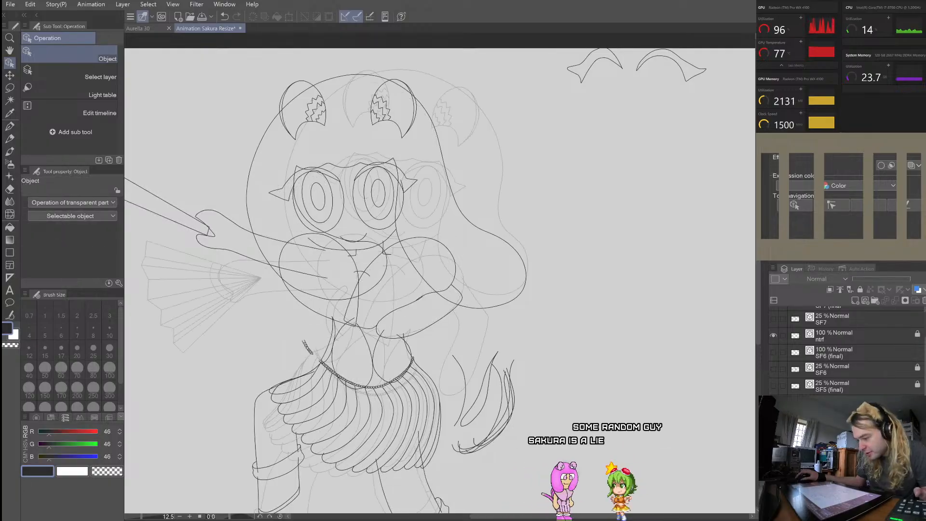
click(774, 453)
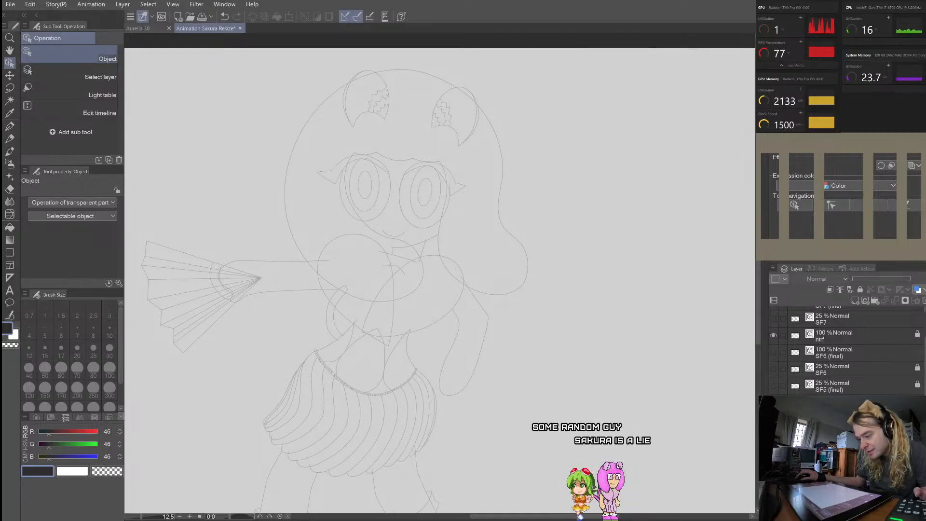
click(773, 453)
click(774, 453)
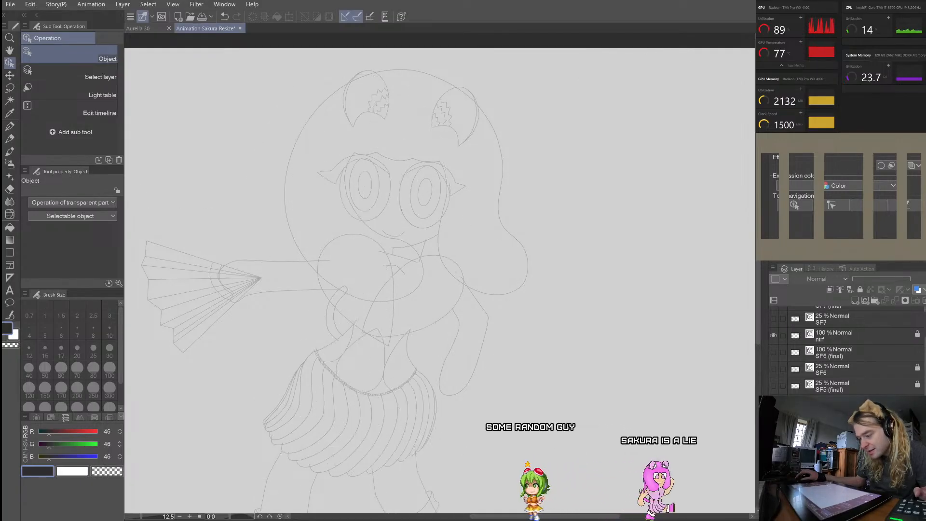
click(773, 453)
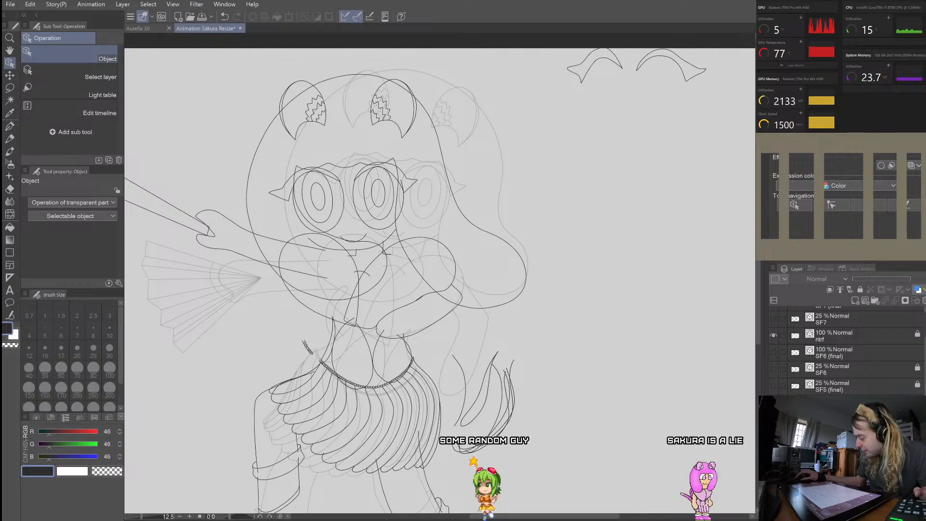
click(773, 437)
Step: Smooth the upper outer curve of the flared hair end by adjusting its control points, then deselect the line
scroll(524, 249, up, 2)
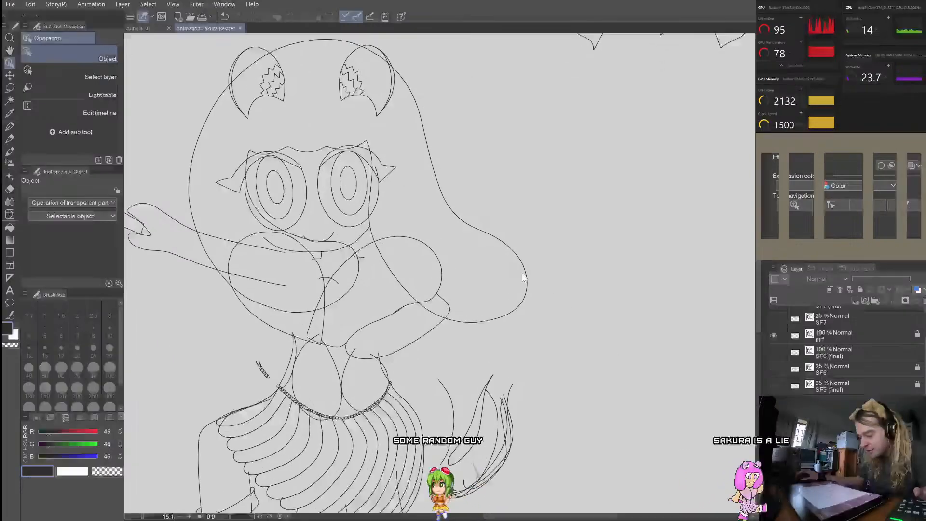
scroll(525, 284, up, 2)
click(527, 288)
scroll(528, 289, up, 2)
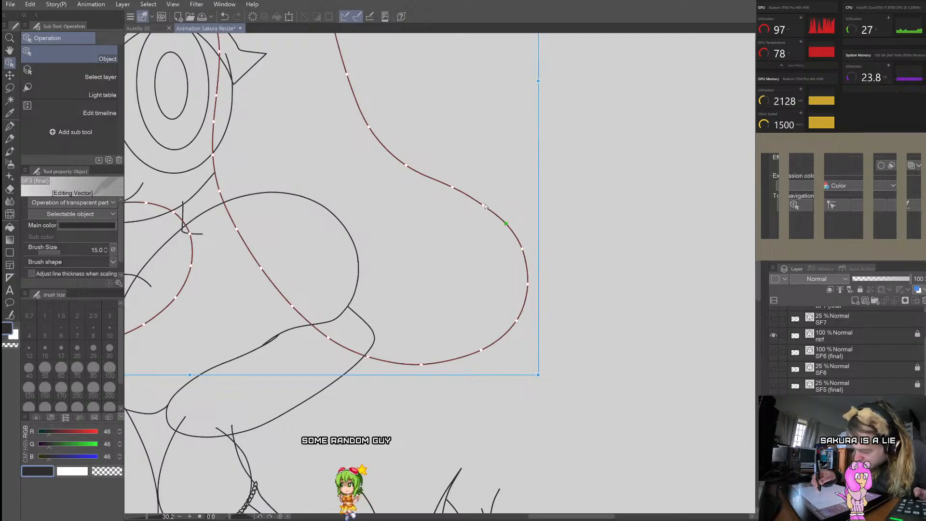
click(502, 198)
scroll(502, 195, down, 2)
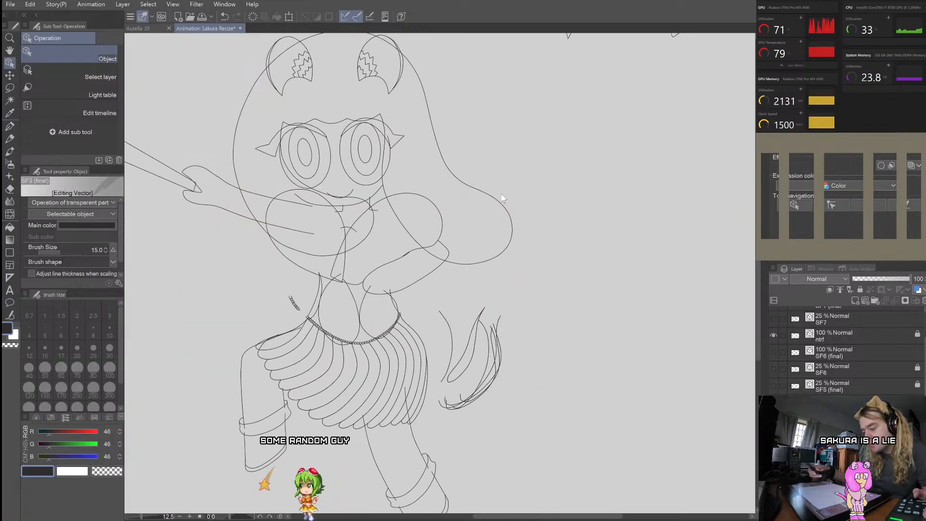
Step: Reposition the control points along the hair's outer edge, from the rounded end up to the inward bend, to even out the curve
scroll(501, 196, up, 1)
click(511, 301)
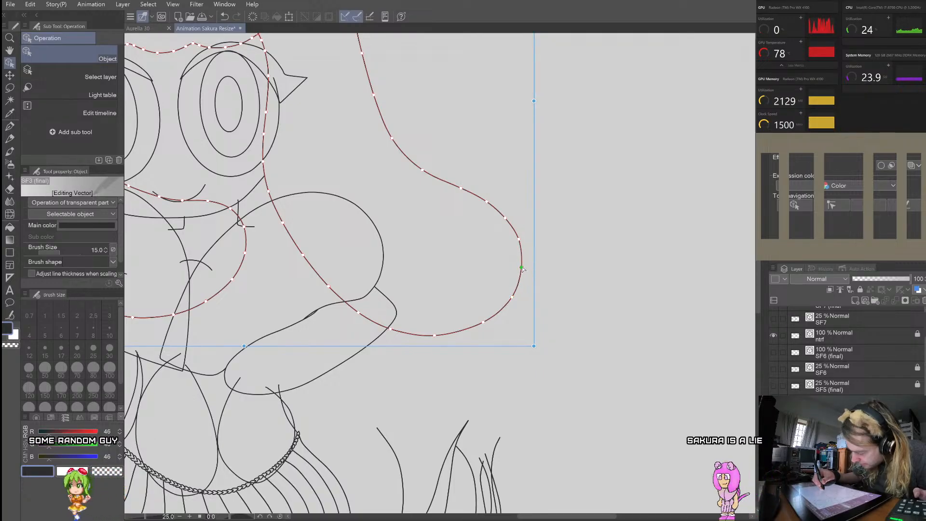
drag(519, 238, 503, 215)
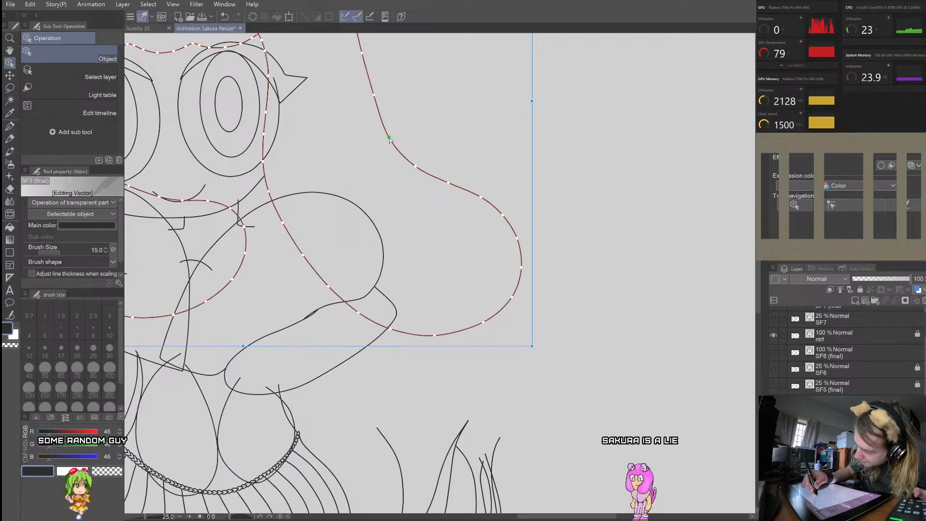
click(390, 96)
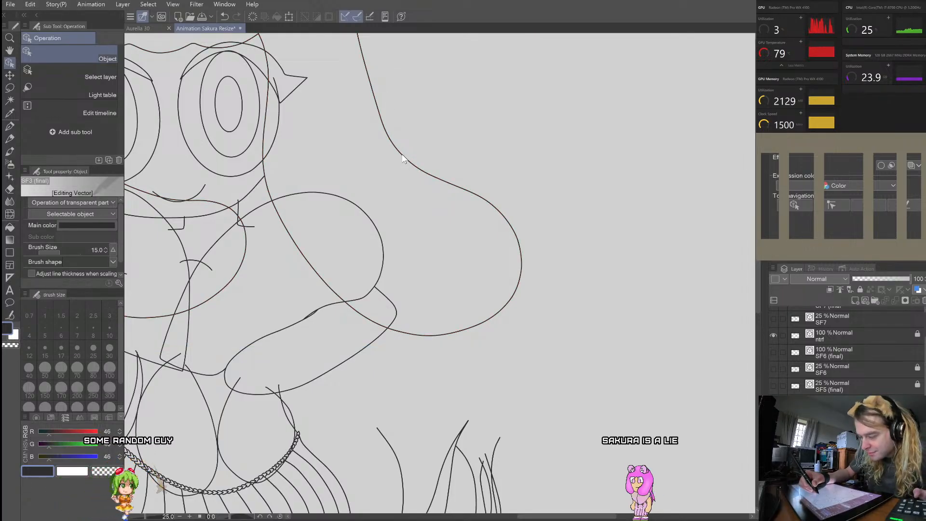
scroll(400, 155, down, 2)
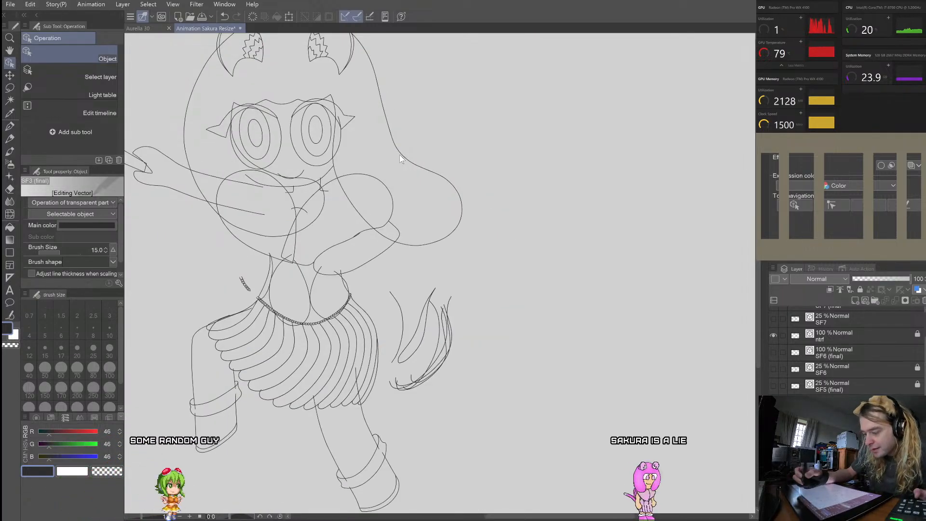
Step: Refine the hair outline's inner edge beside the neck and shoulder by adjusting its control points
scroll(399, 154, up, 3)
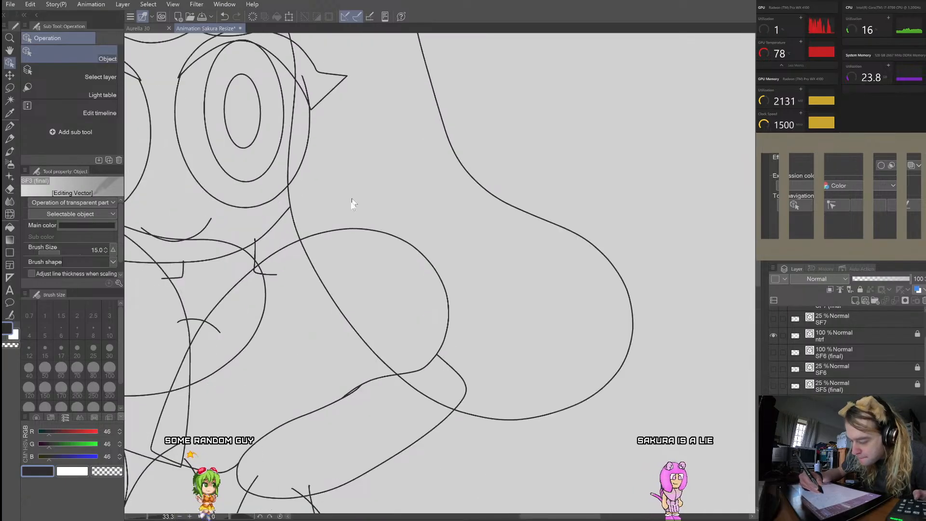
click(326, 282)
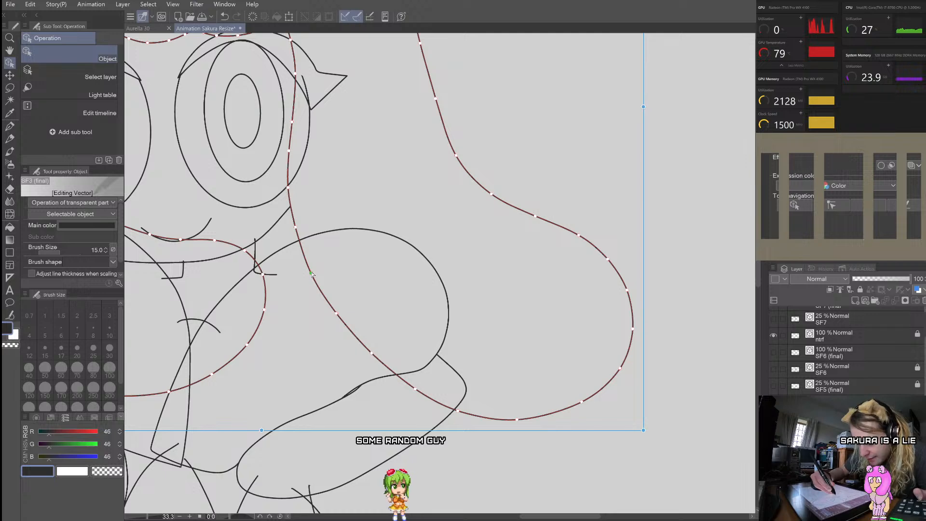
scroll(577, 253, down, 7)
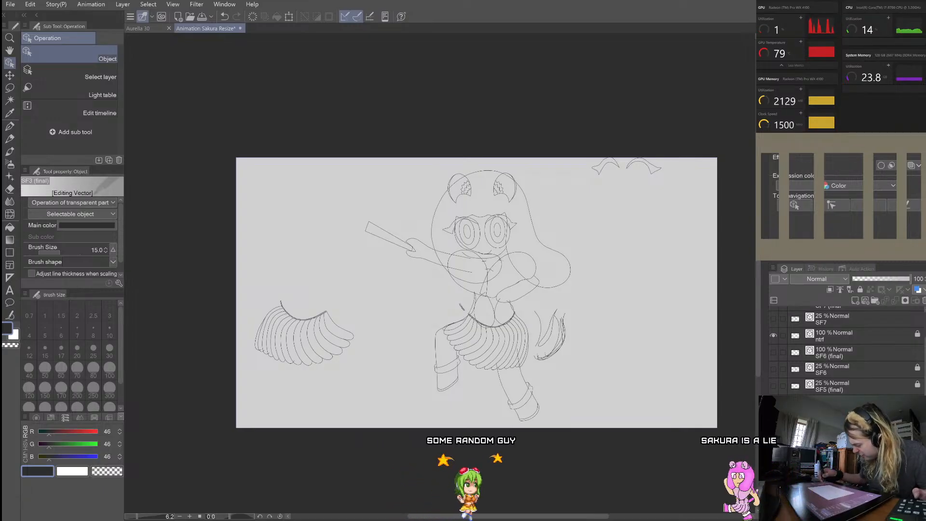
Step: Step through the animation frames to compare the hair and pose between neighbouring drawings
key(Right)
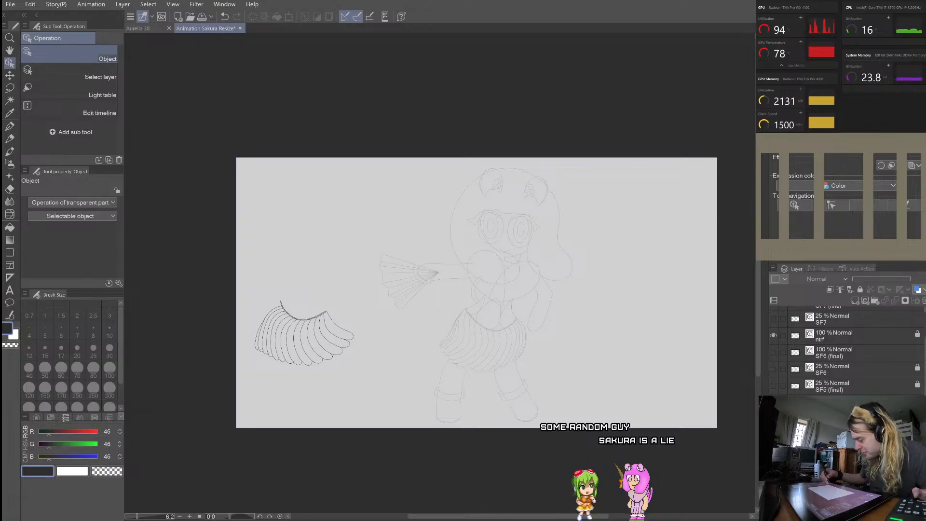
key(Right)
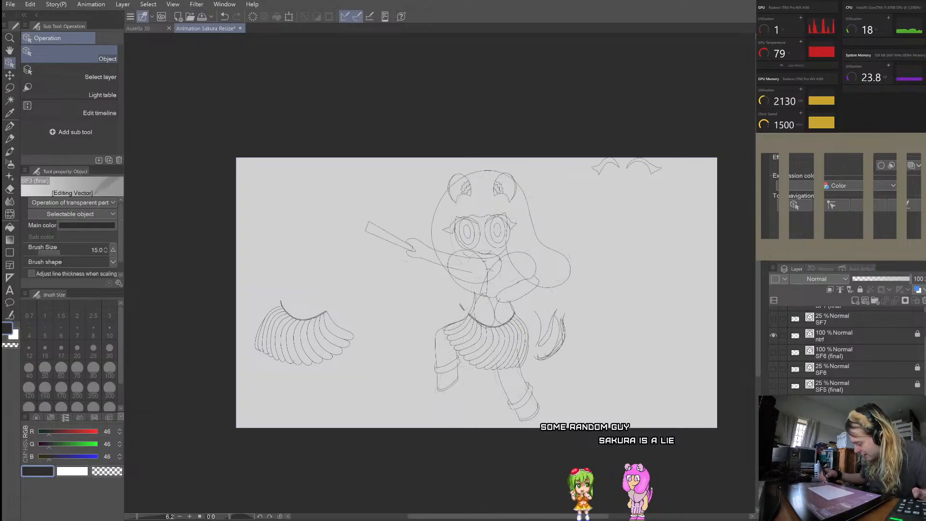
key(Right)
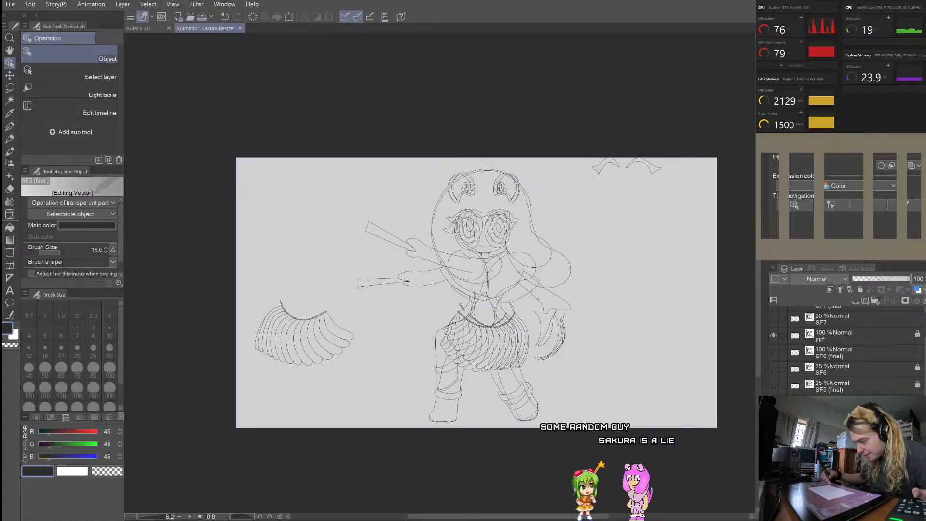
key(Right)
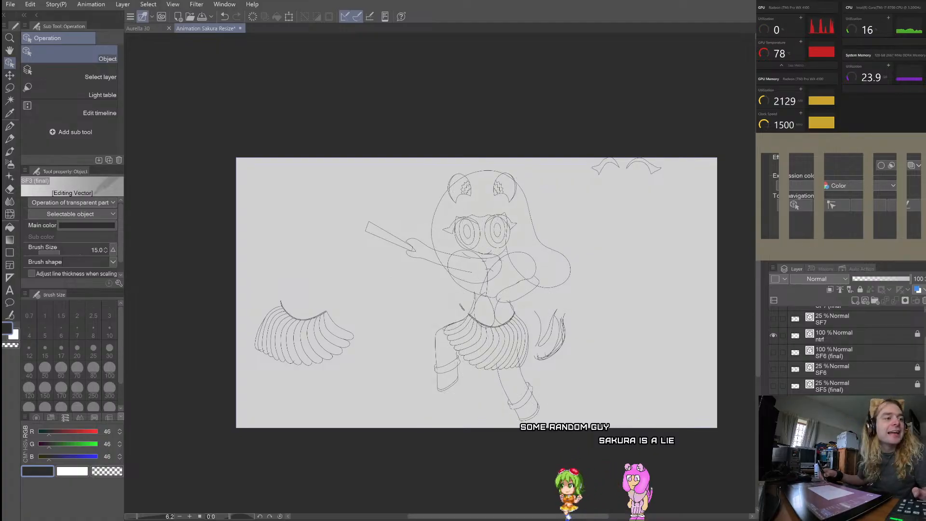
Step: Select the hair outline and reposition the control points along the underside and outer side of its rounded end to smooth the curve
key(ctrl+plus)
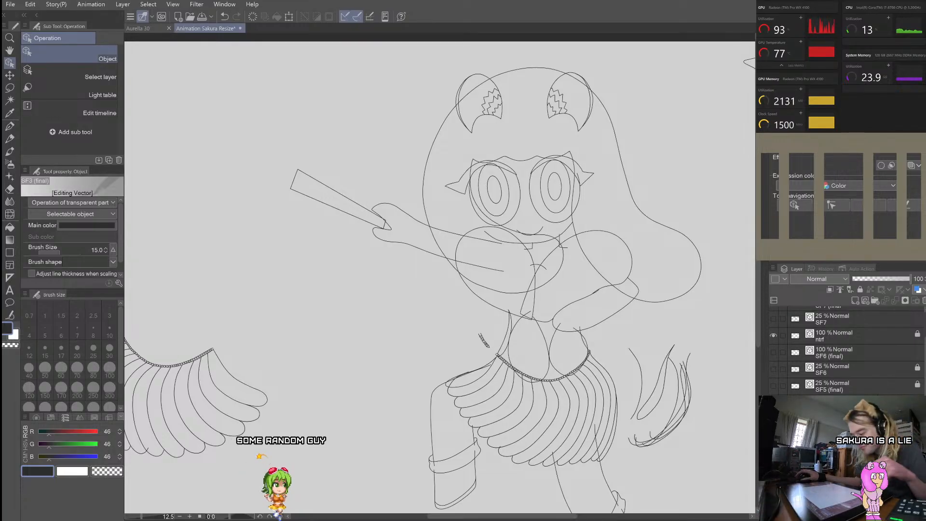
scroll(654, 259, up, 4)
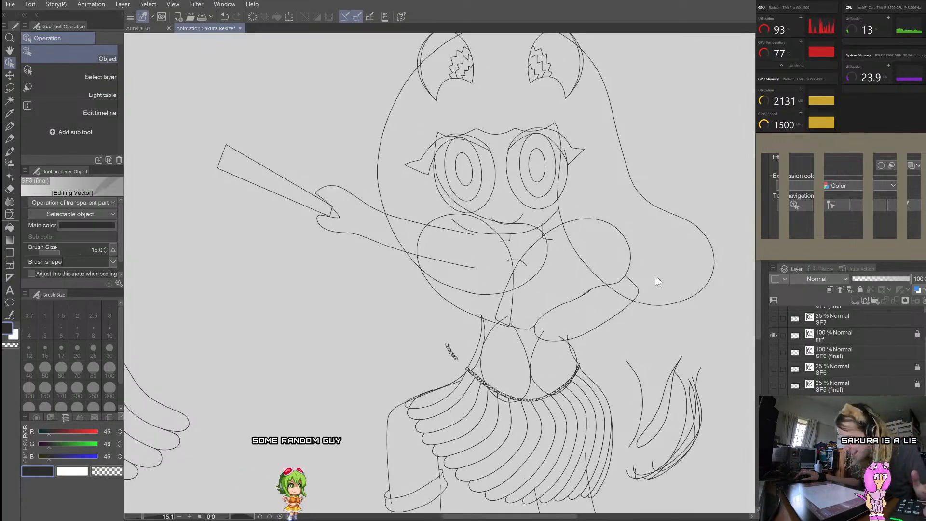
click(701, 287)
scroll(675, 270, down, 2)
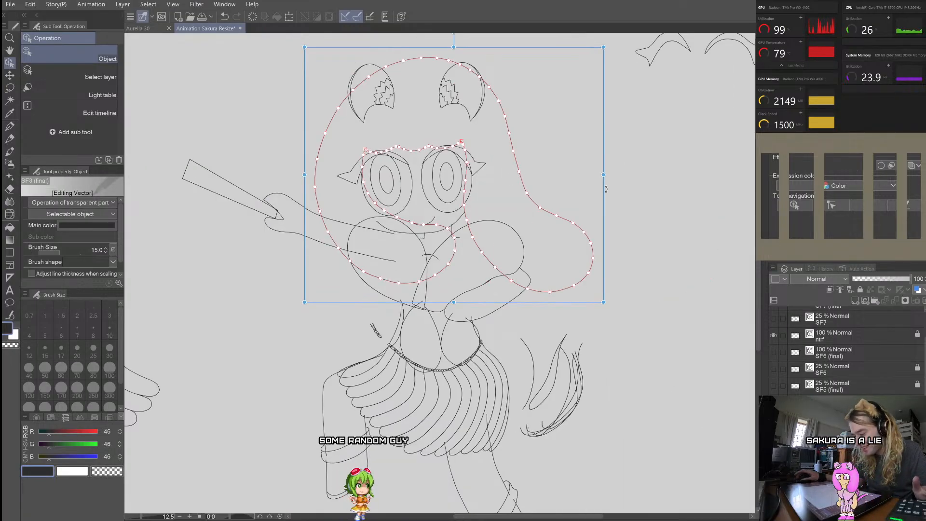
scroll(591, 203, up, 3)
scroll(591, 202, up, 1)
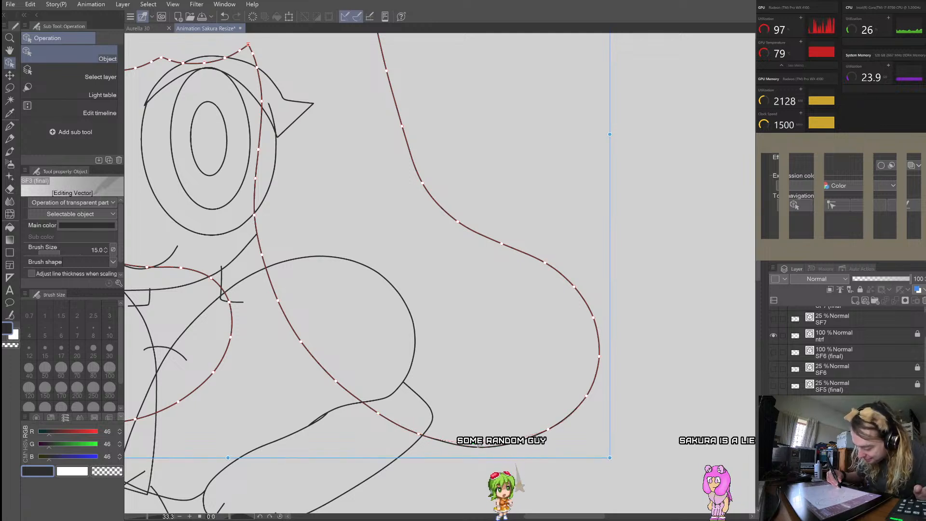
drag(475, 440, 476, 441)
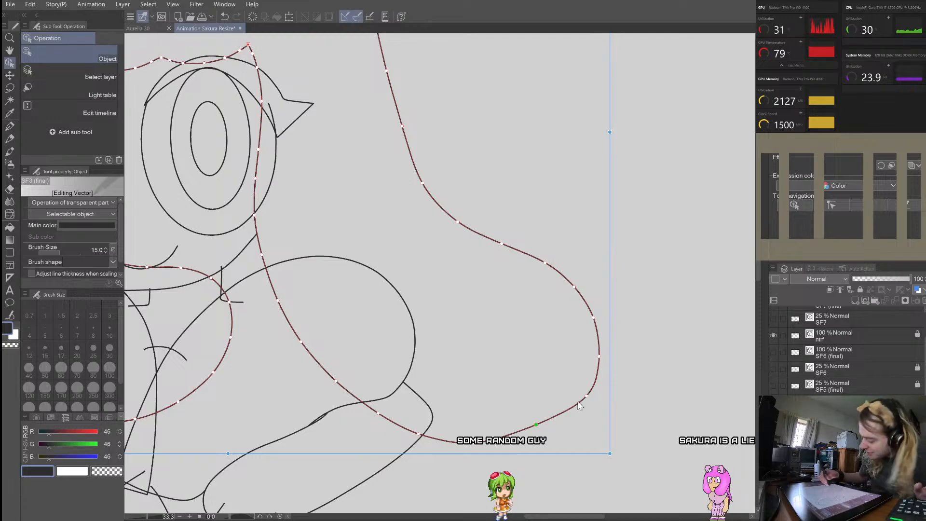
drag(587, 396, 576, 393)
drag(536, 425, 530, 428)
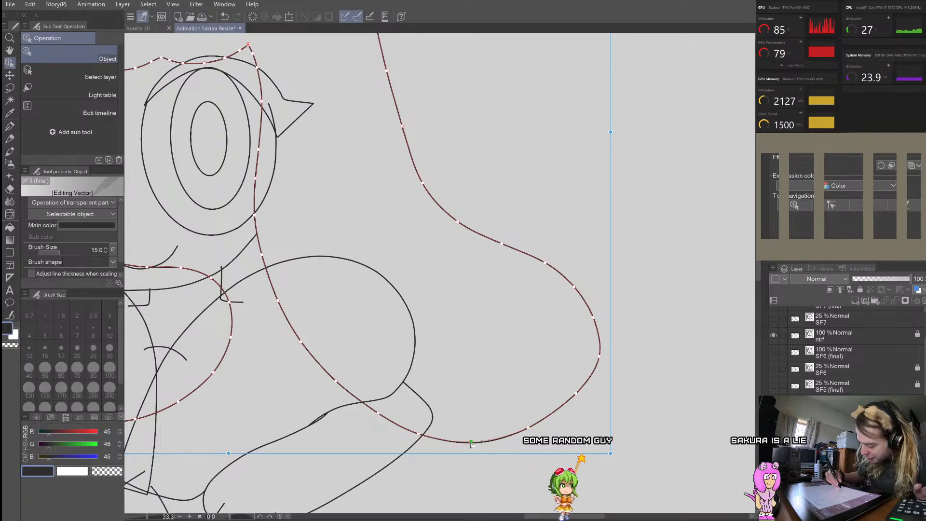
drag(471, 442, 471, 441)
drag(530, 428, 528, 431)
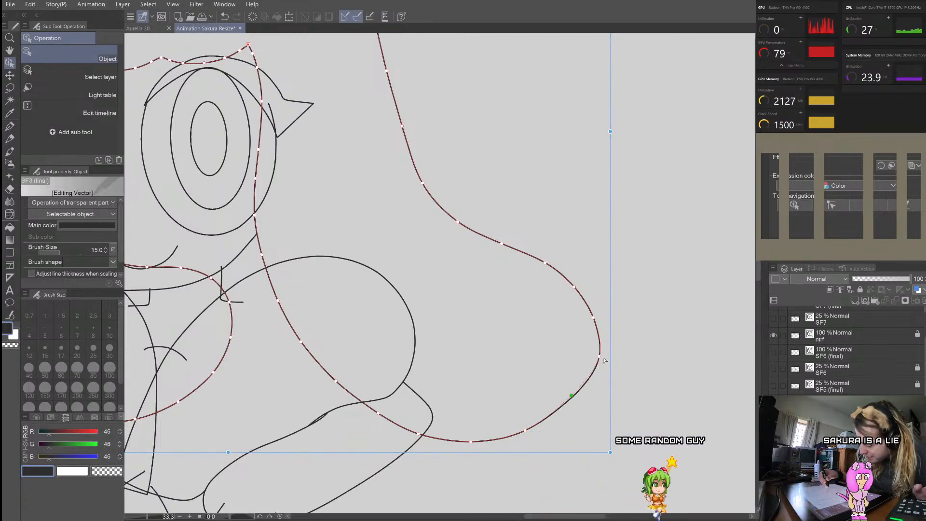
drag(599, 357, 597, 356)
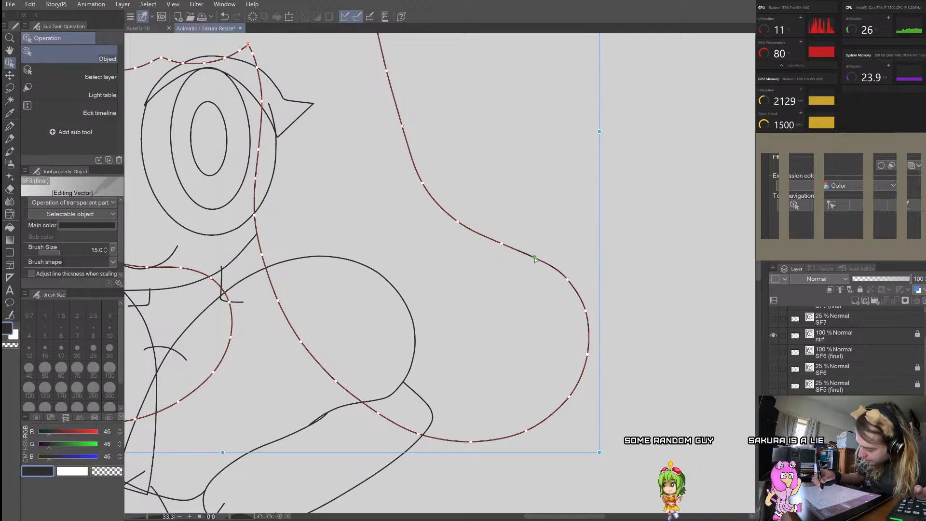
Step: Even out the upper edge of the rounded hair end up to the inward bend by moving its control points, then deselect the line
drag(544, 263, 534, 256)
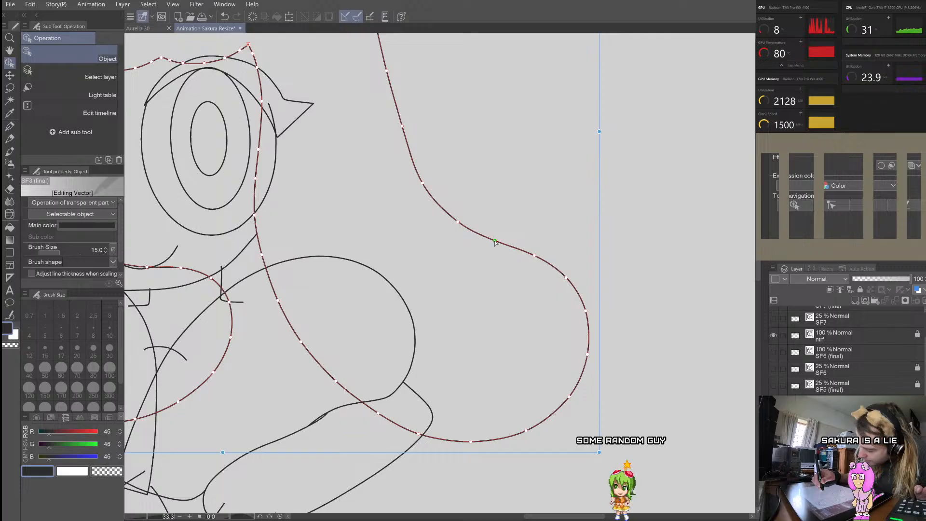
click(503, 233)
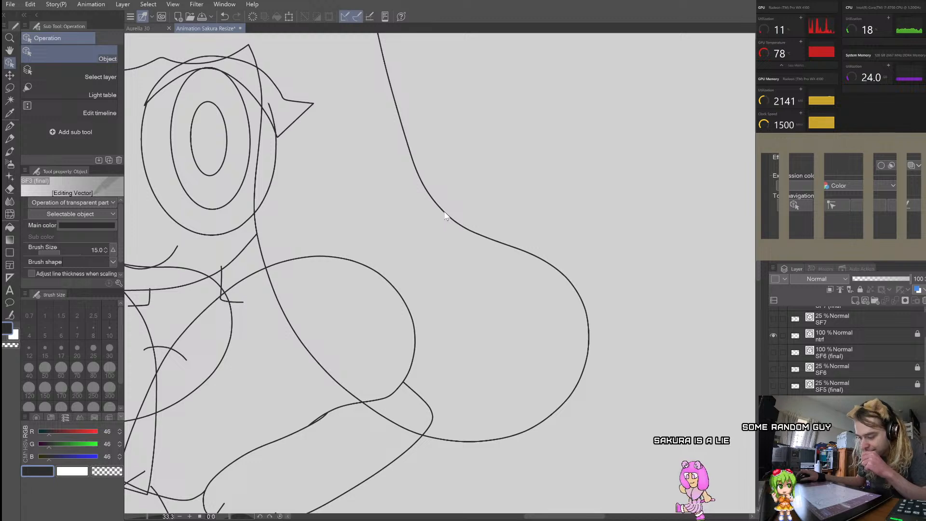
scroll(445, 216, up, 4)
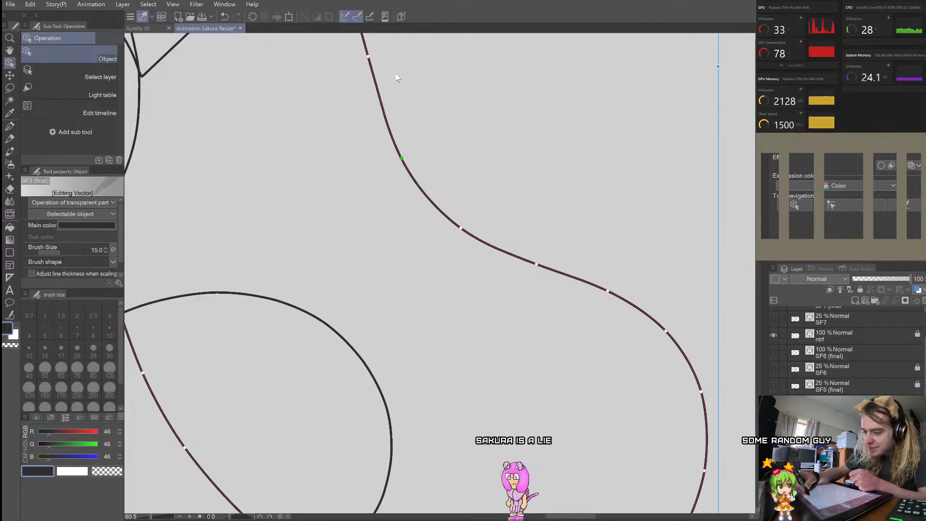
click(400, 74)
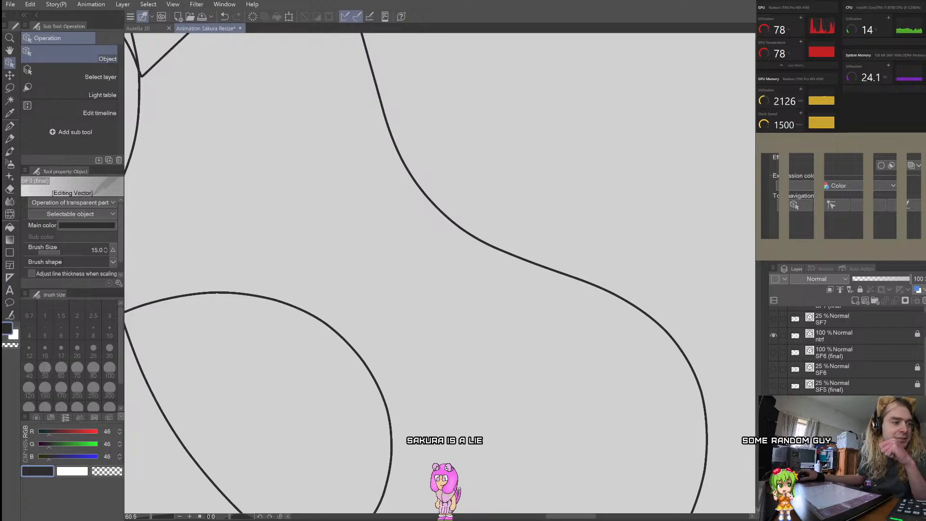
Step: Nudge the control point at the hair's inward bend to soften the transition, then deselect the outline
click(774, 332)
scroll(523, 278, down, 2)
click(455, 189)
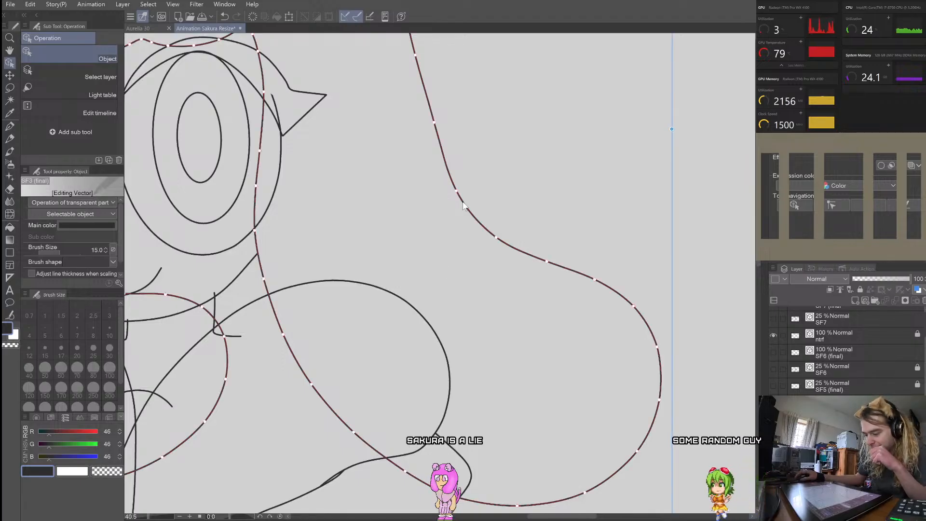
scroll(458, 190, up, 1)
drag(456, 188, 453, 191)
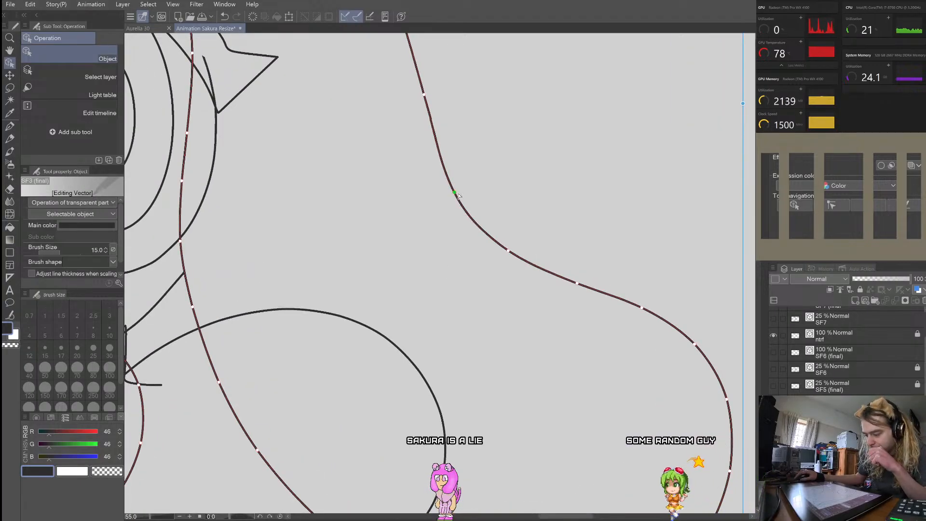
scroll(455, 212, down, 6)
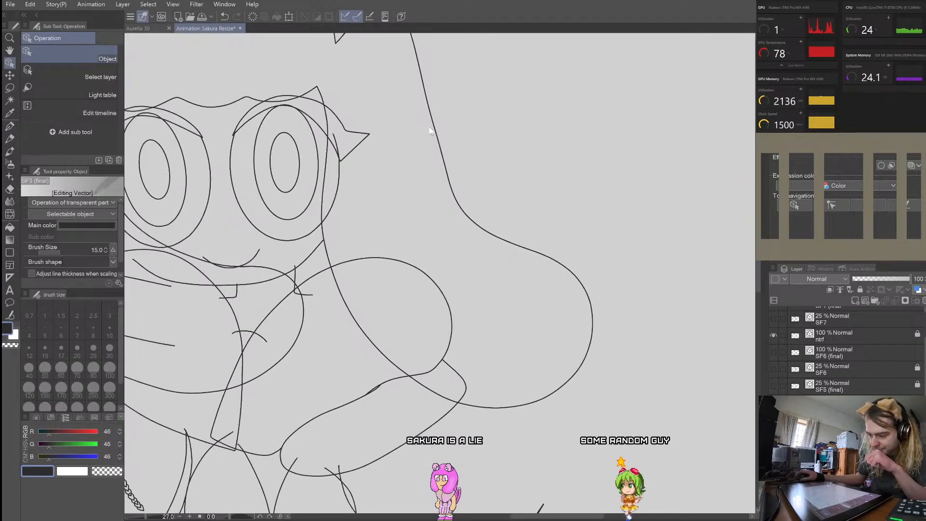
Step: Adjust the control points on the long outer hair edge above the inward bend, then deselect the line
scroll(429, 128, up, 4)
click(444, 146)
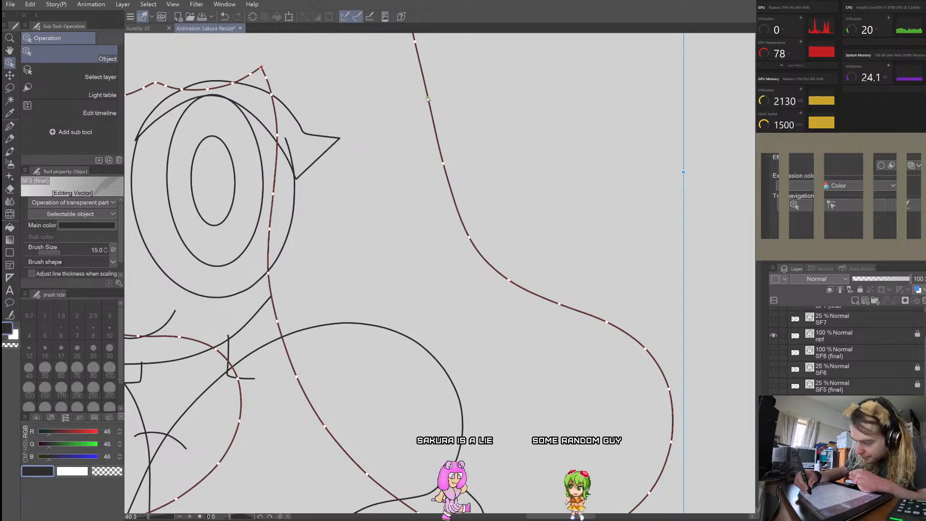
click(527, 151)
scroll(517, 199, down, 1)
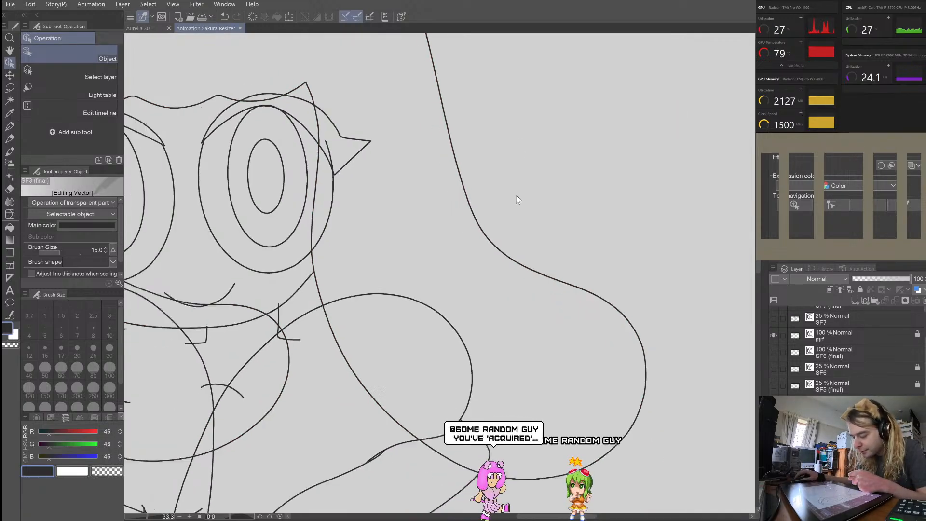
scroll(517, 199, down, 1)
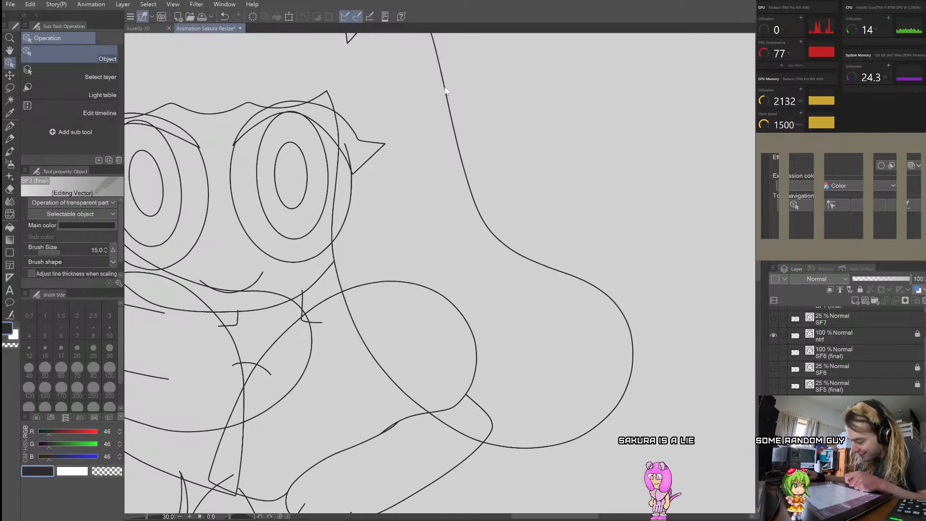
Step: Refine the outer hair edge from beside the head through the bend to the flared end, then deselect it
click(452, 168)
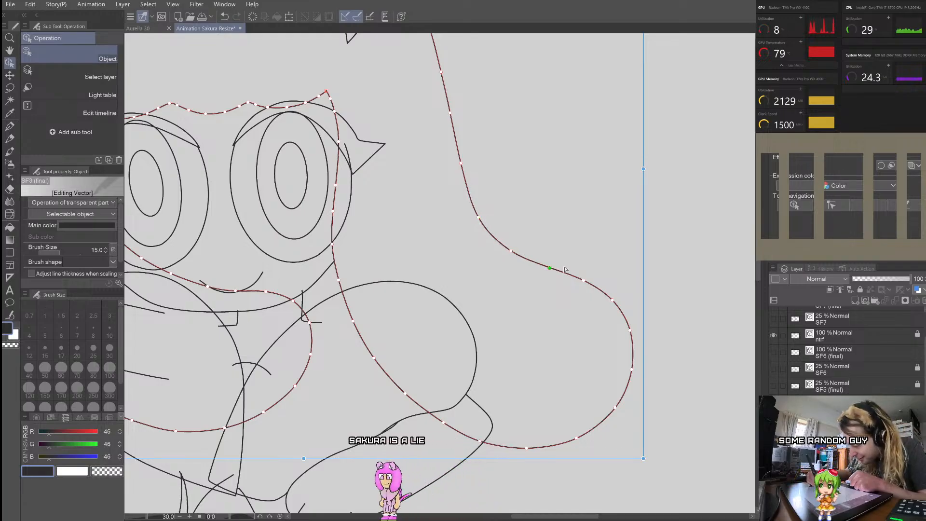
click(601, 247)
scroll(600, 247, down, 5)
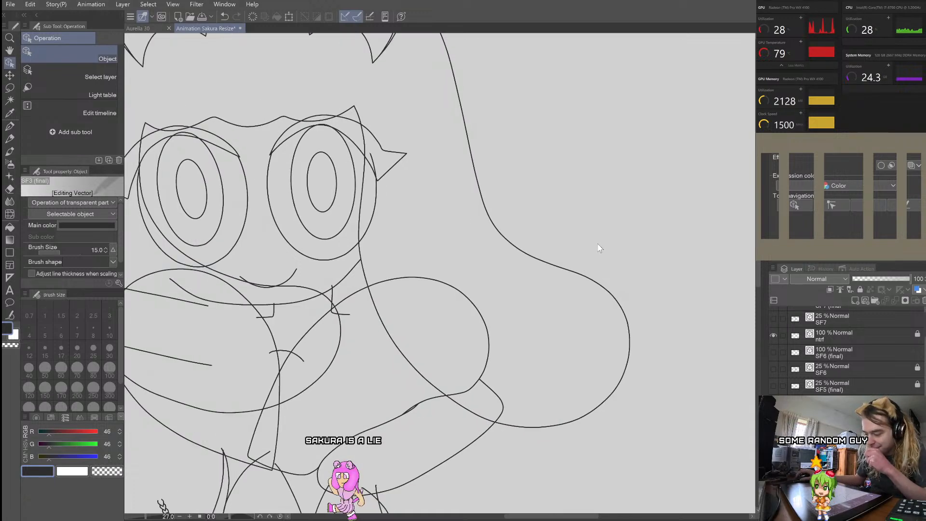
scroll(597, 289, down, 3)
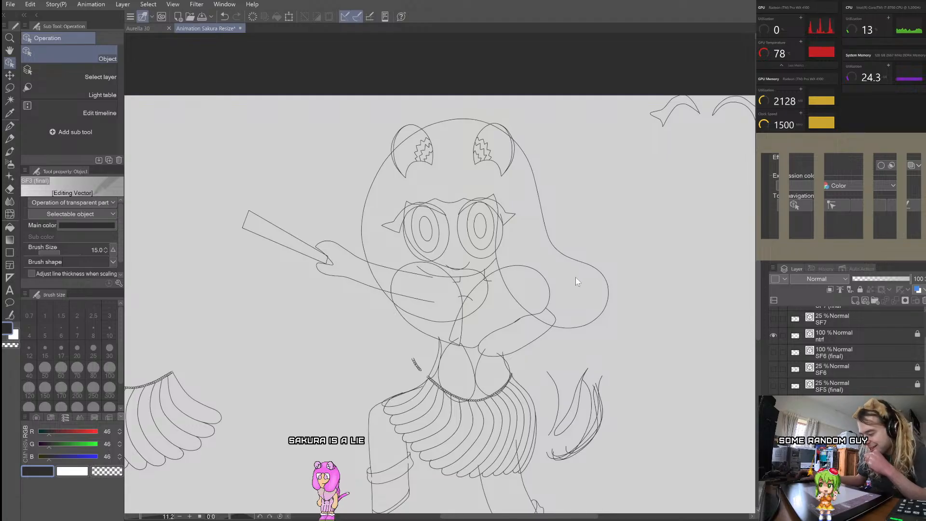
Step: Make the rounded hair end smaller by pulling the control points of its underside and outer side inward
scroll(576, 280, up, 2)
scroll(577, 281, up, 1)
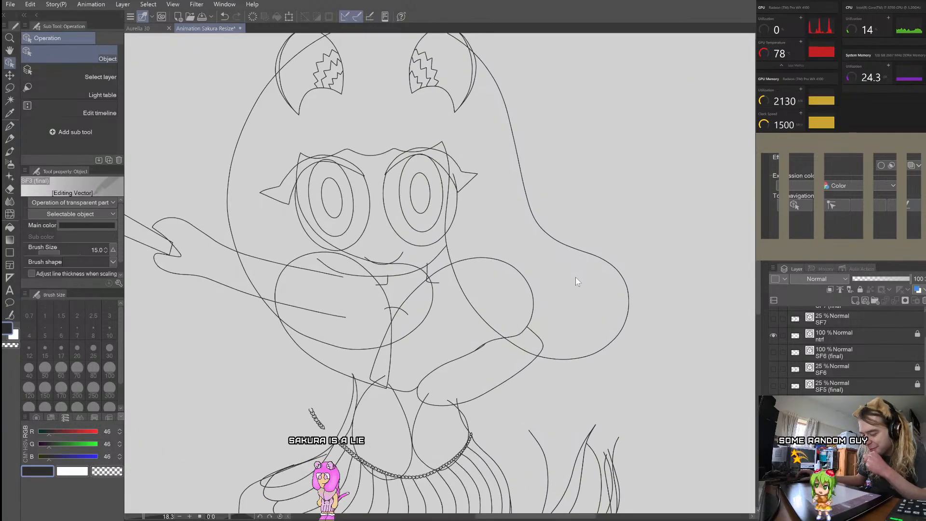
scroll(495, 330, up, 1)
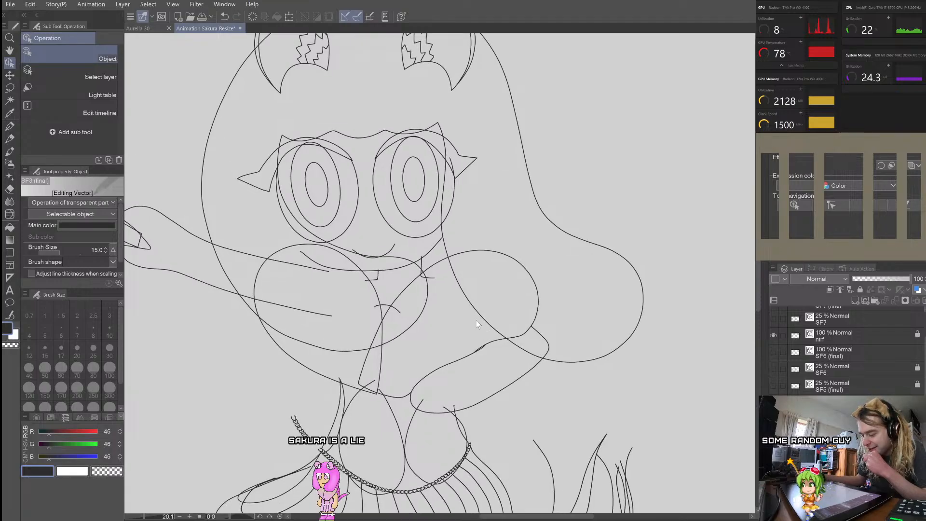
click(471, 303)
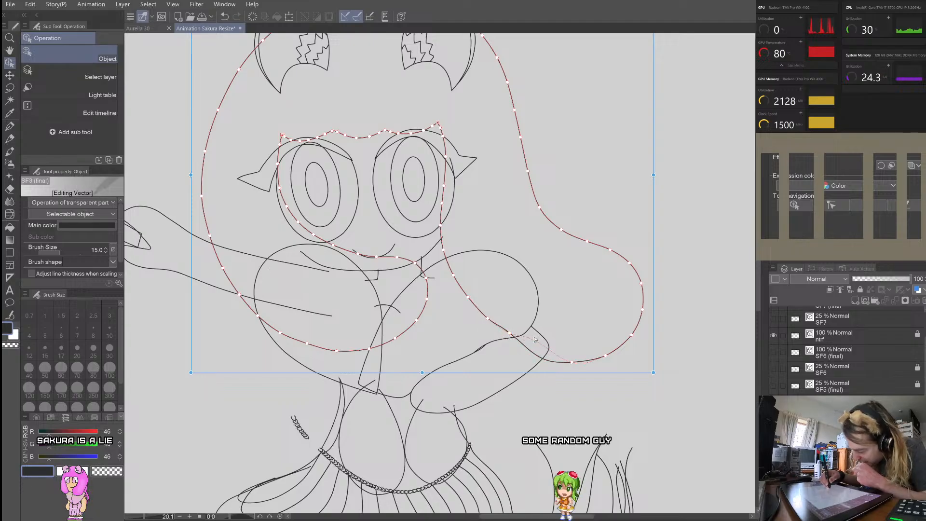
drag(572, 362, 598, 343)
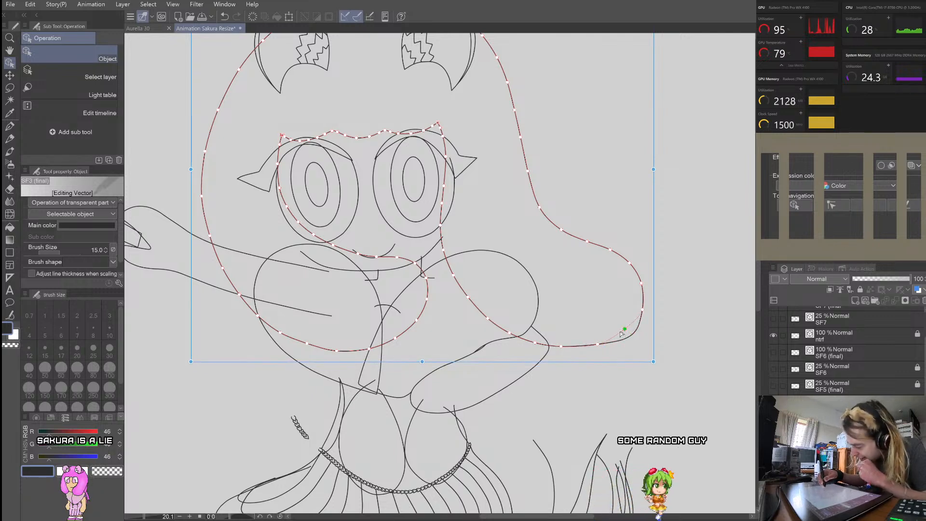
drag(631, 335, 624, 329)
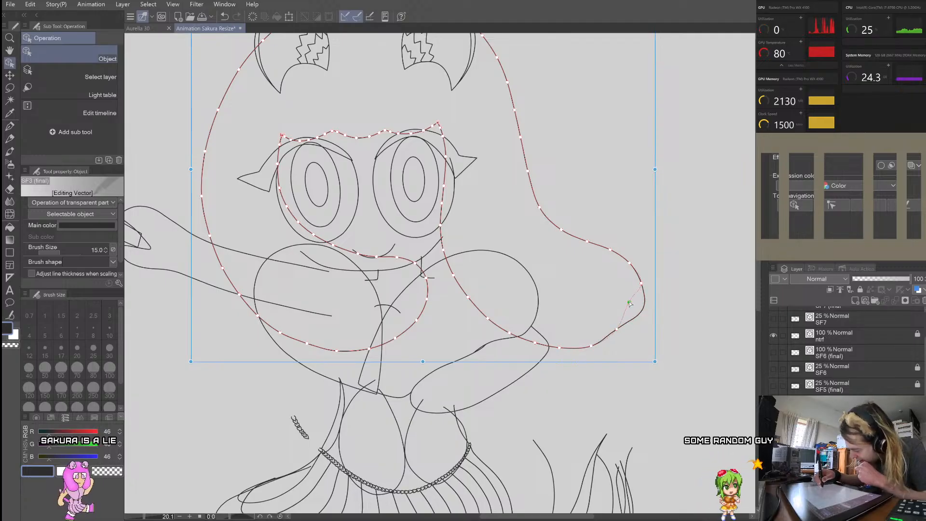
drag(641, 284, 597, 251)
Step: Delete the surplus control point on the upper edge of the rounded hair end and even out the neighbouring points
click(587, 241)
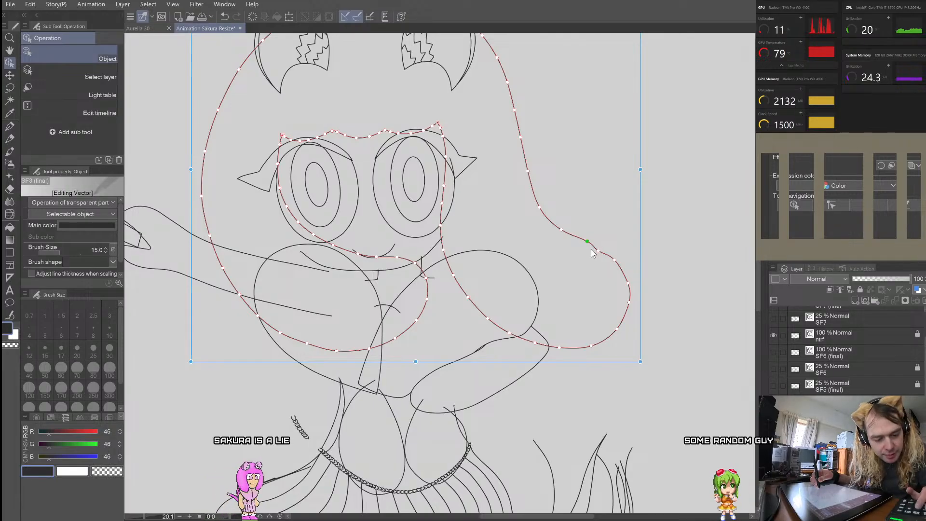
right_click(592, 248)
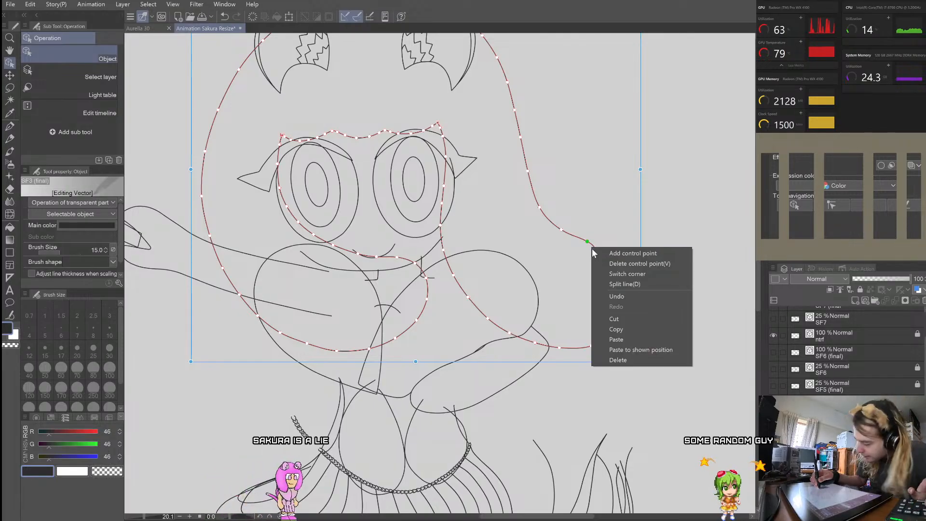
click(626, 264)
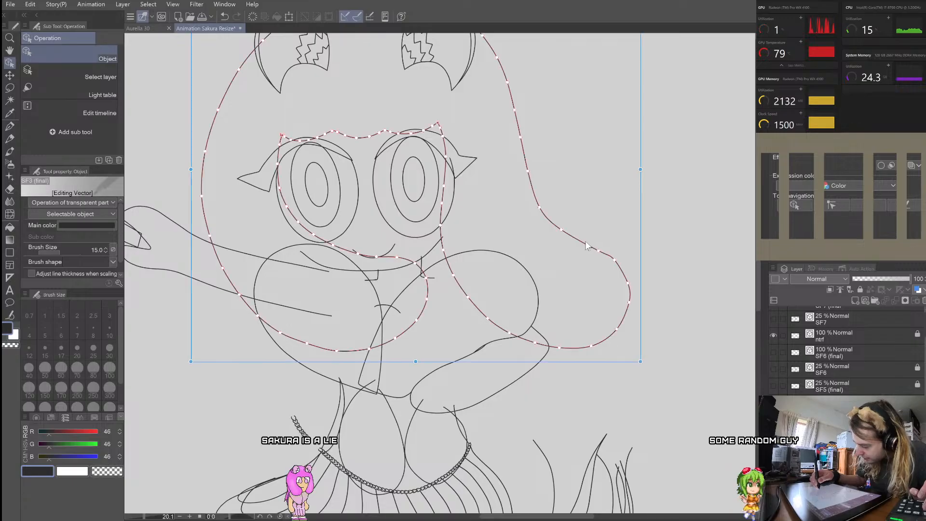
drag(560, 229, 559, 227)
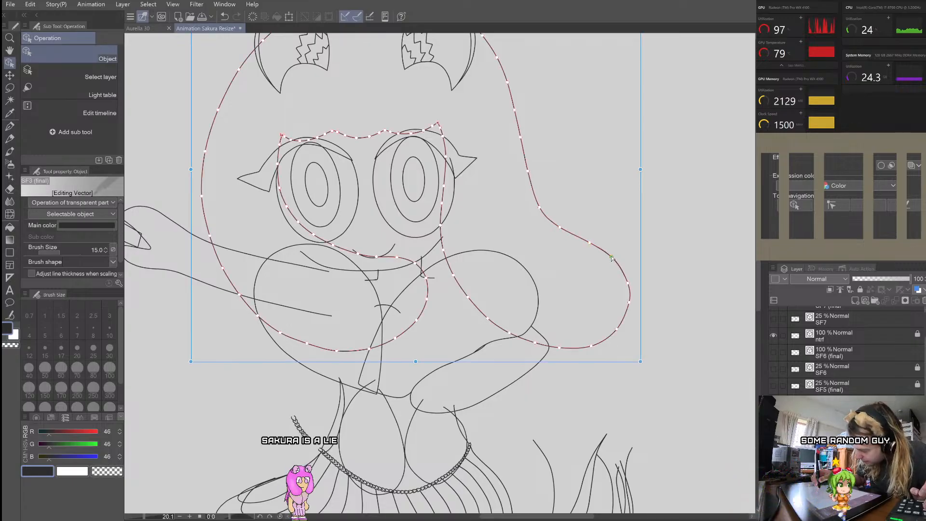
drag(589, 242, 559, 226)
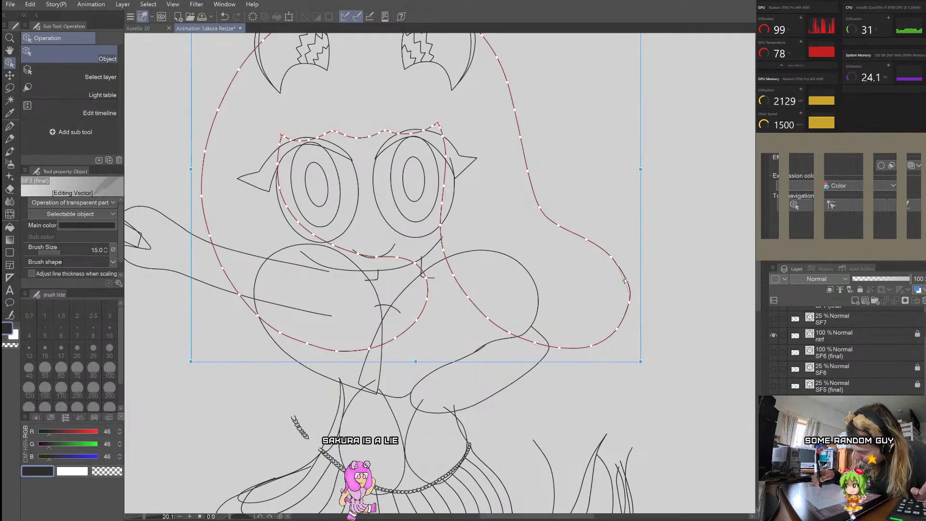
Step: Pull in the outer side of the rounded hair end, refine the points along its underside and inner edge, then deselect the line
drag(628, 283, 589, 344)
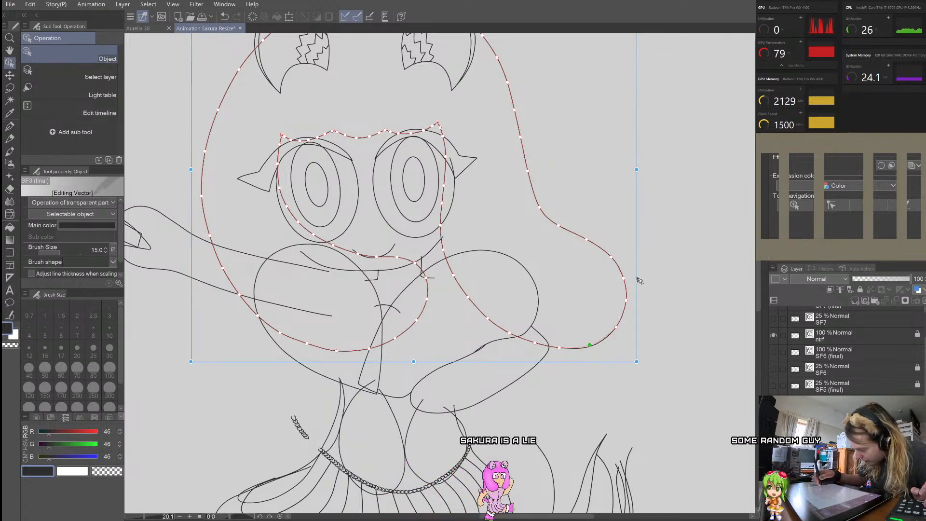
click(559, 347)
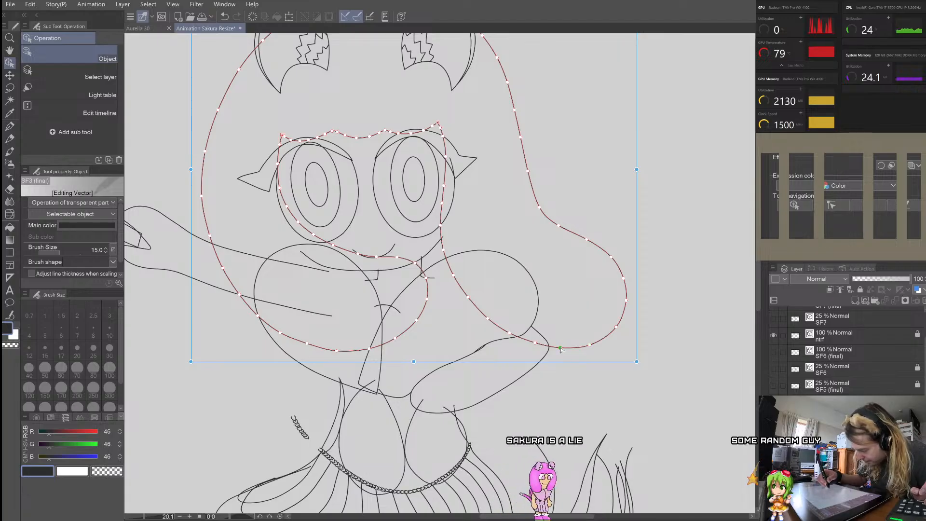
click(532, 342)
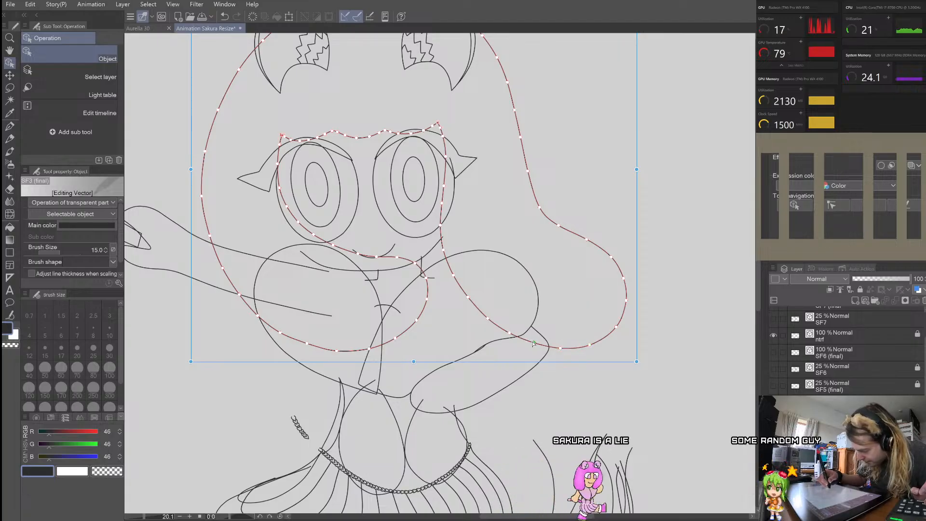
click(509, 333)
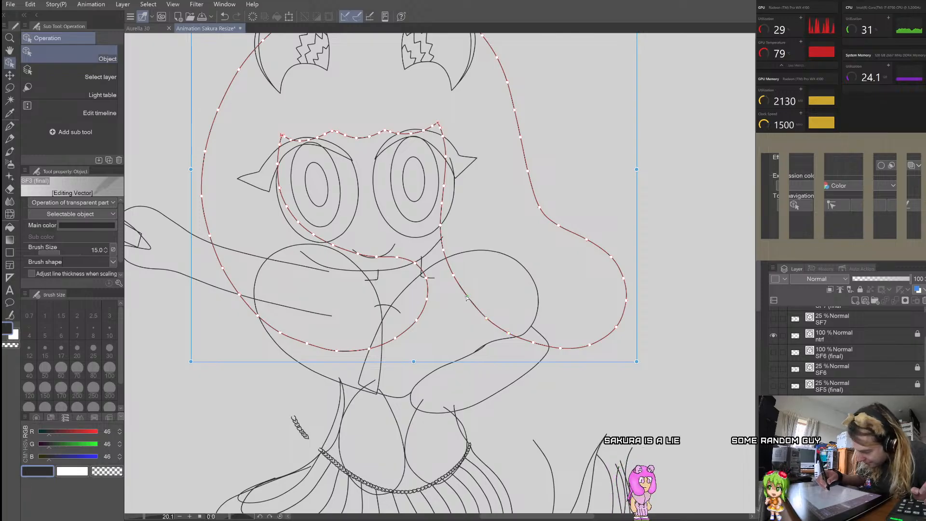
click(472, 282)
click(455, 279)
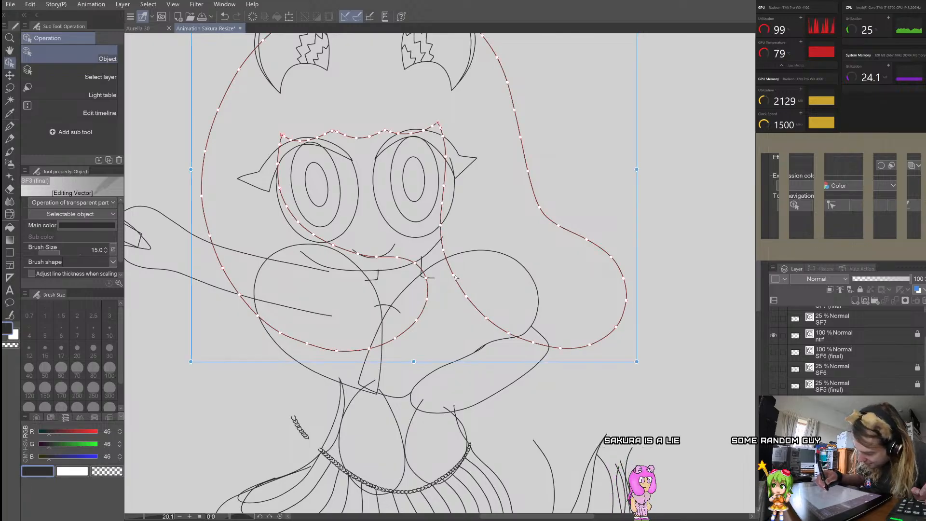
click(466, 273)
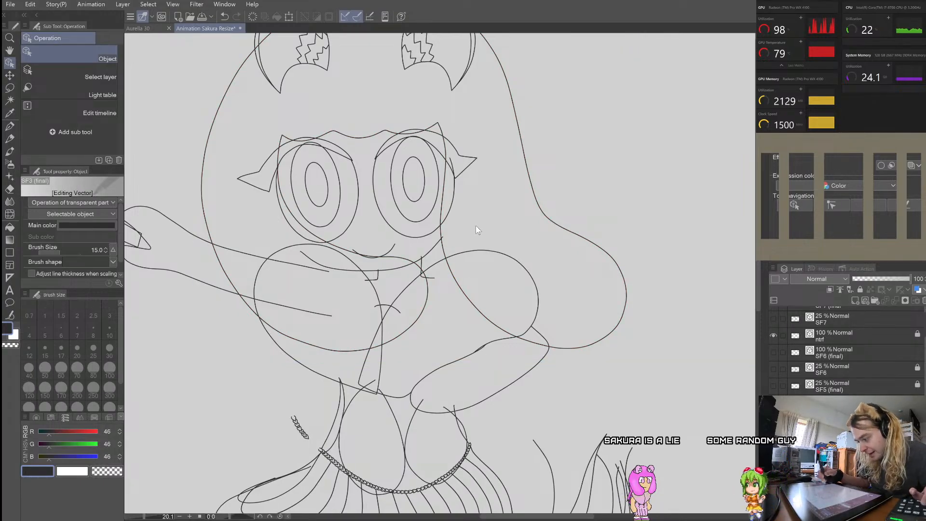
Step: Check the neighbouring animation frame, then reshape the inward bend of the outer hair edge into a gentler curve
scroll(520, 269, down, 5)
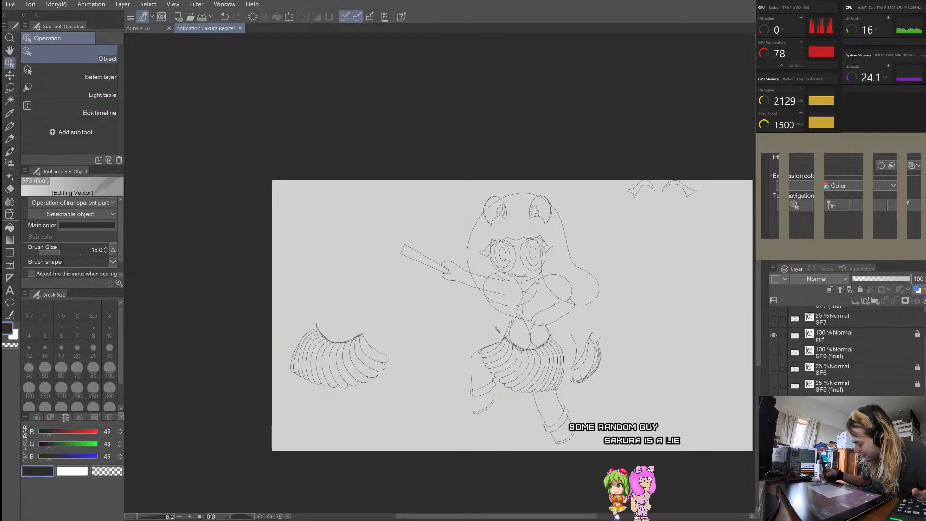
key(period)
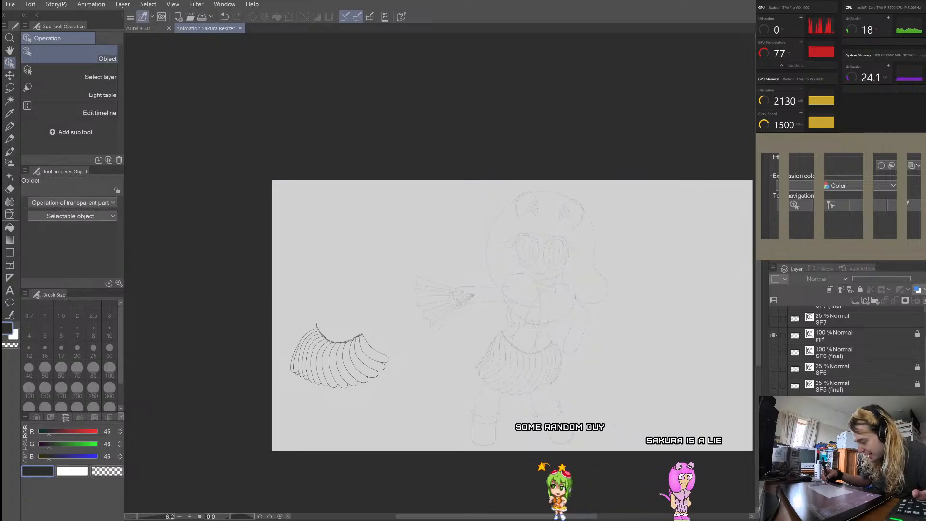
key(comma)
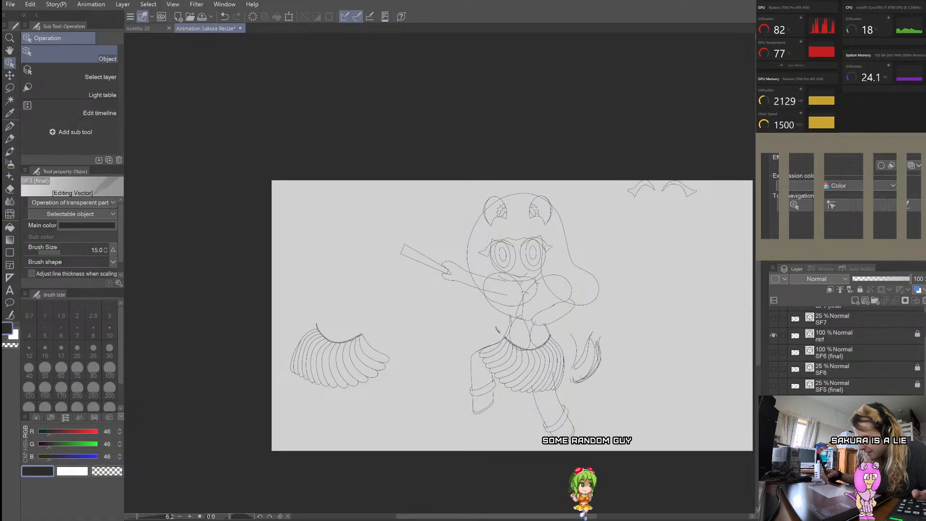
scroll(586, 254, up, 5)
click(543, 313)
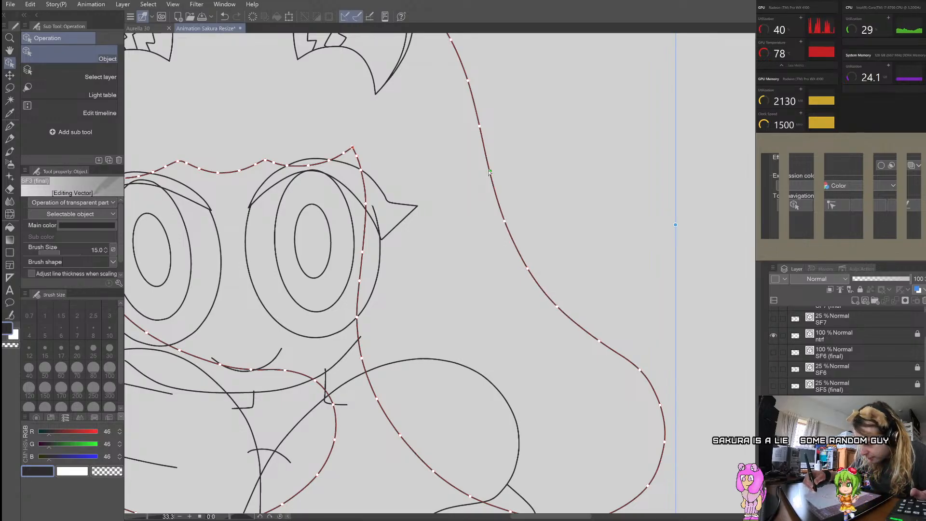
scroll(511, 162, down, 4)
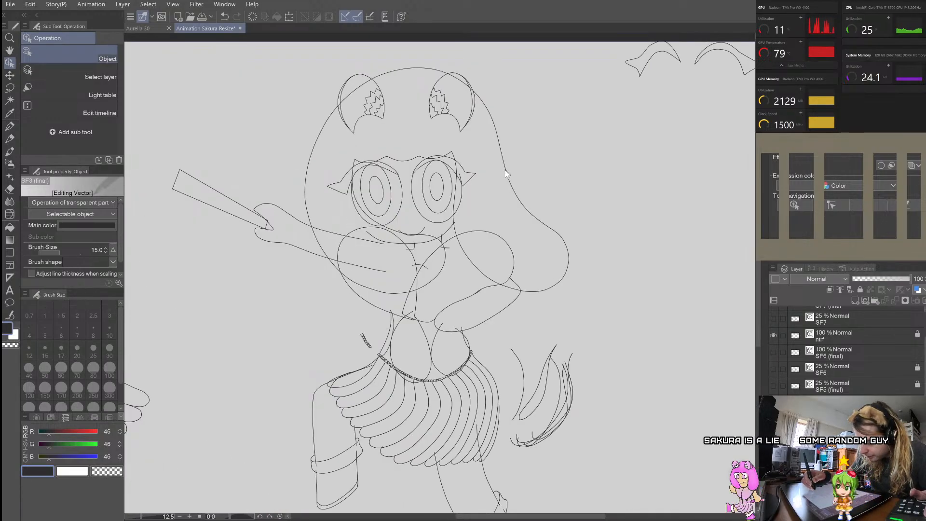
scroll(479, 205, up, 3)
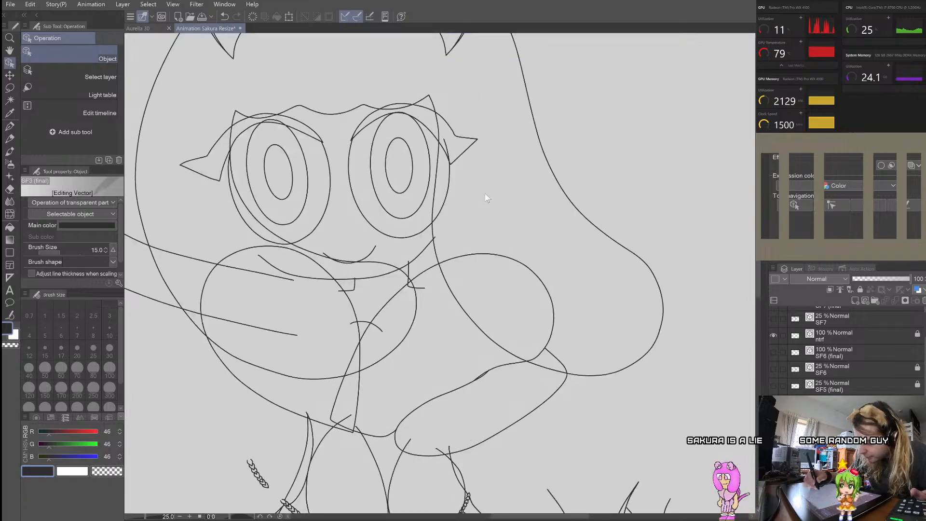
Step: Even out the control points around the outer side and underside of the rounded hair end, then deselect the line
click(621, 246)
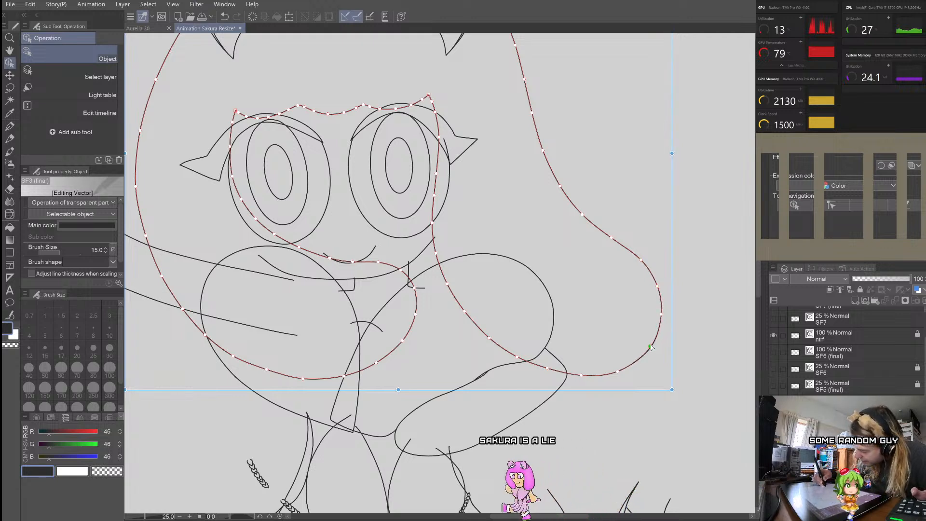
click(617, 371)
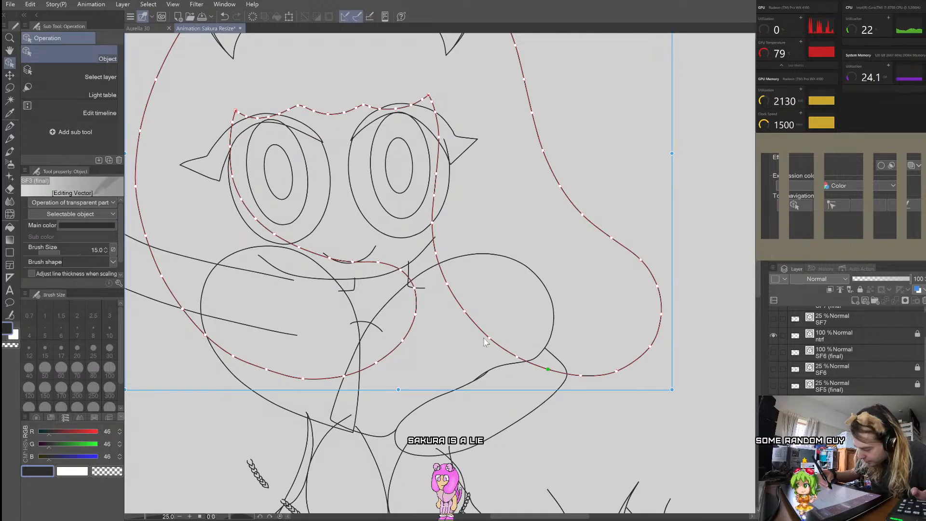
click(544, 243)
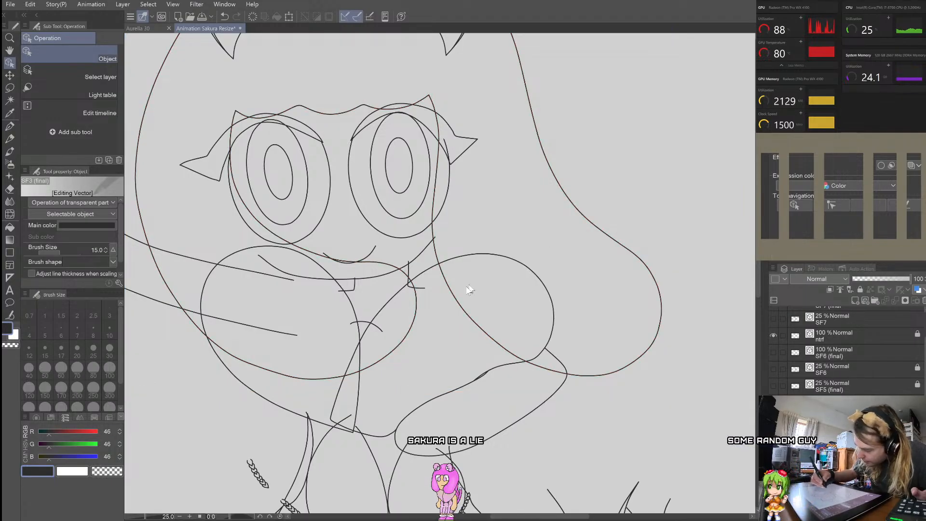
Step: Refine the inner hair edge from the fringe tip past the eye and cheek to the underside of the rounded end
click(465, 303)
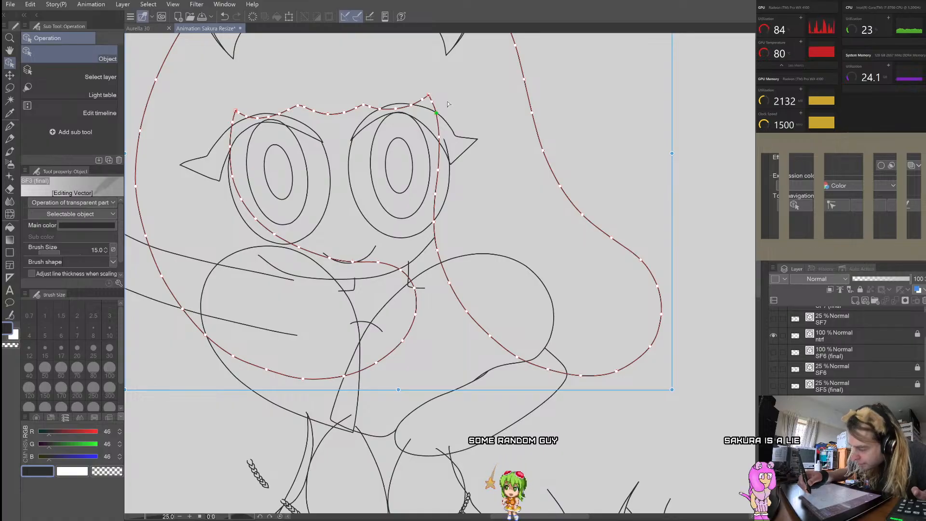
click(527, 153)
click(440, 183)
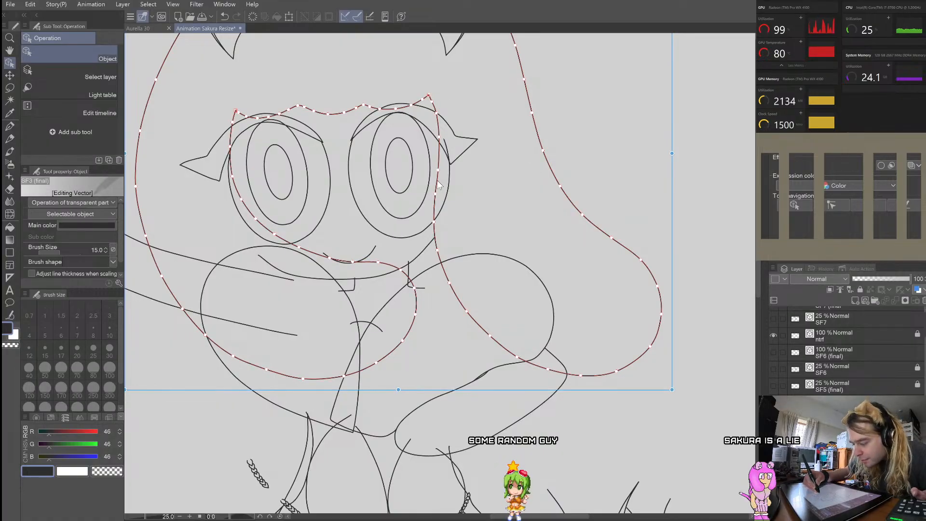
click(490, 140)
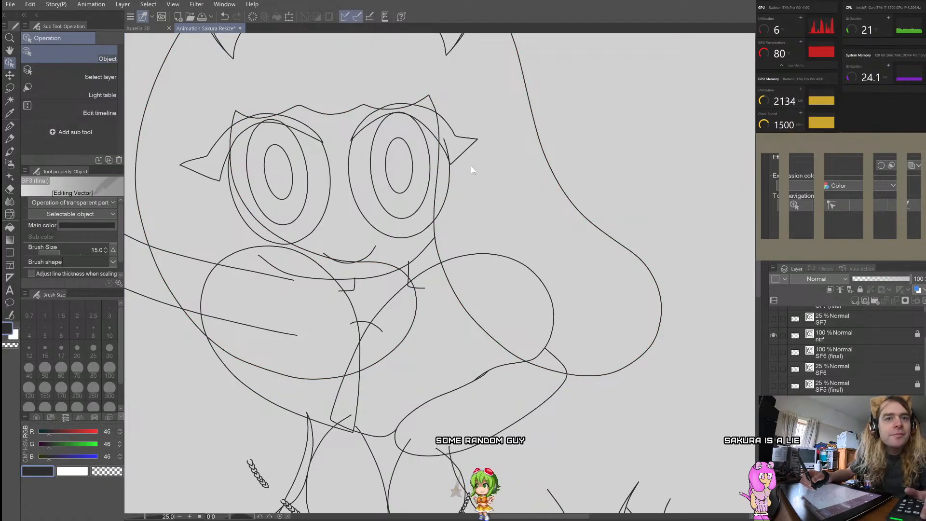
click(489, 337)
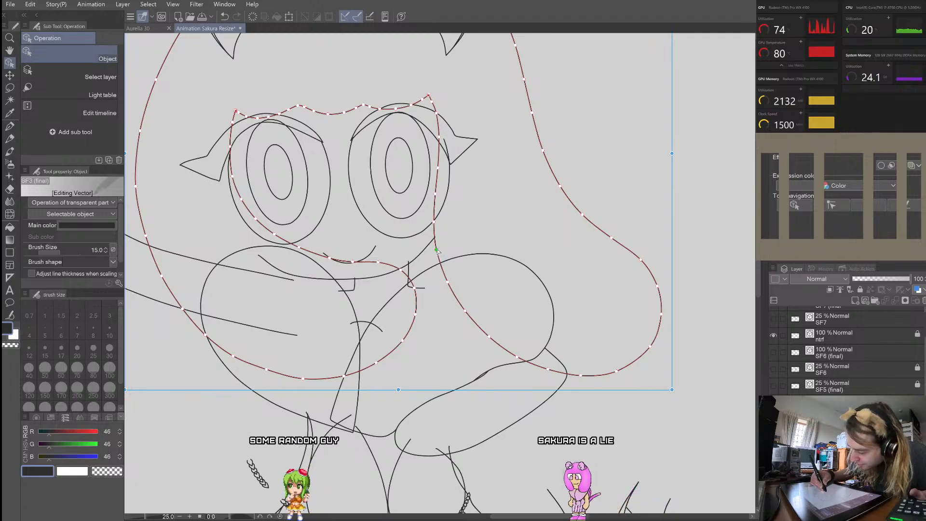
click(673, 343)
Step: Compare with the adjacent animation frame, then adjust the pointed fringe tip above the eye nearest the flared hair and its side edge
scroll(673, 343, down, 5)
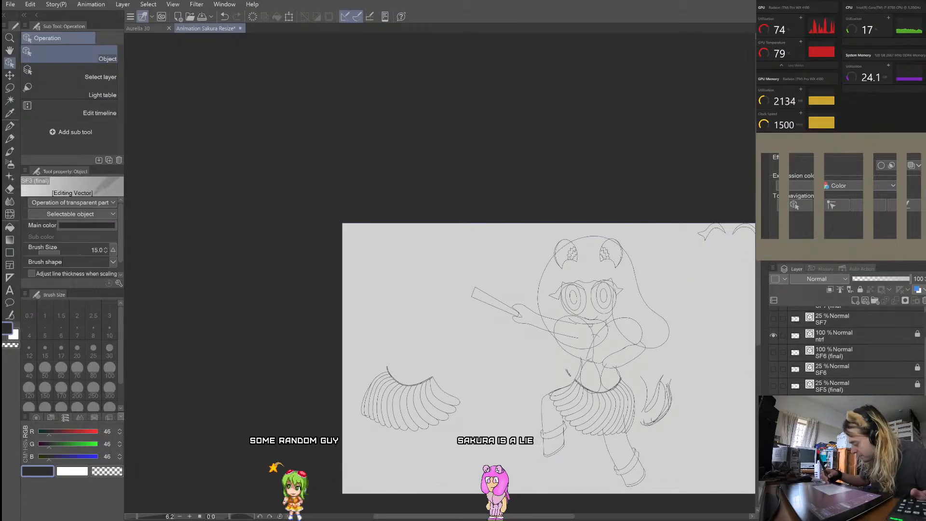
key(Right)
key(Left)
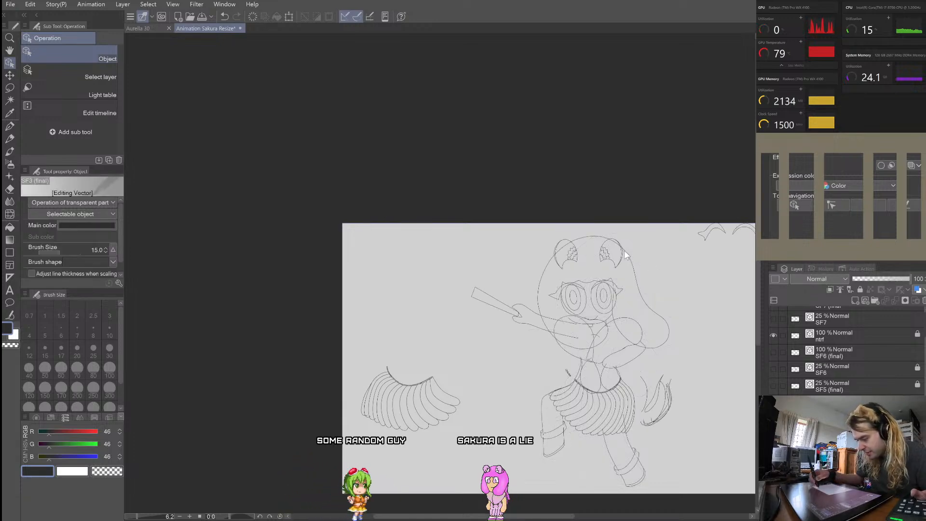
scroll(622, 272, up, 4)
scroll(619, 289, down, 4)
scroll(619, 302, up, 4)
scroll(553, 259, up, 1)
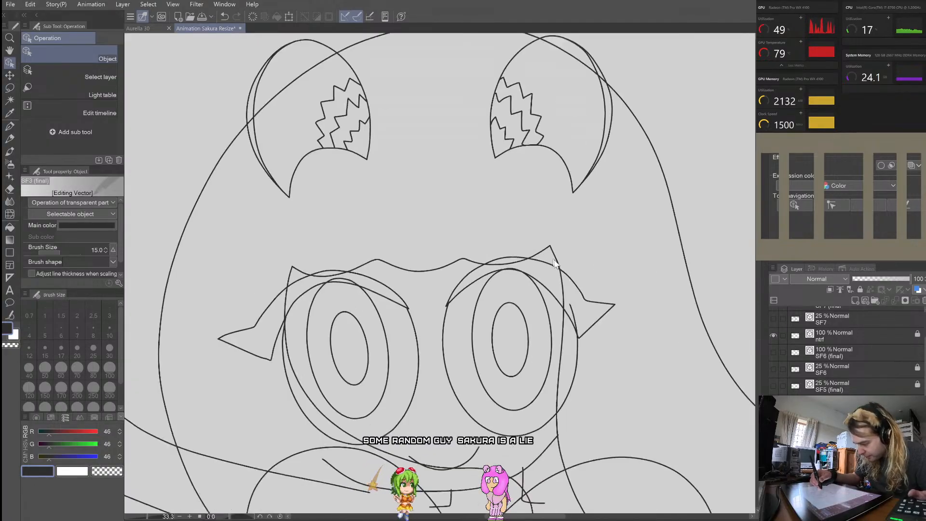
click(563, 290)
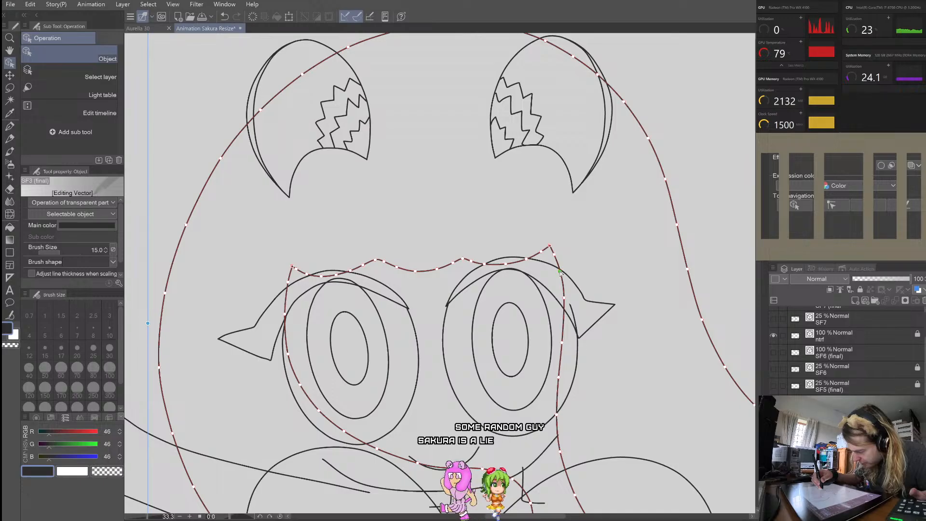
click(558, 239)
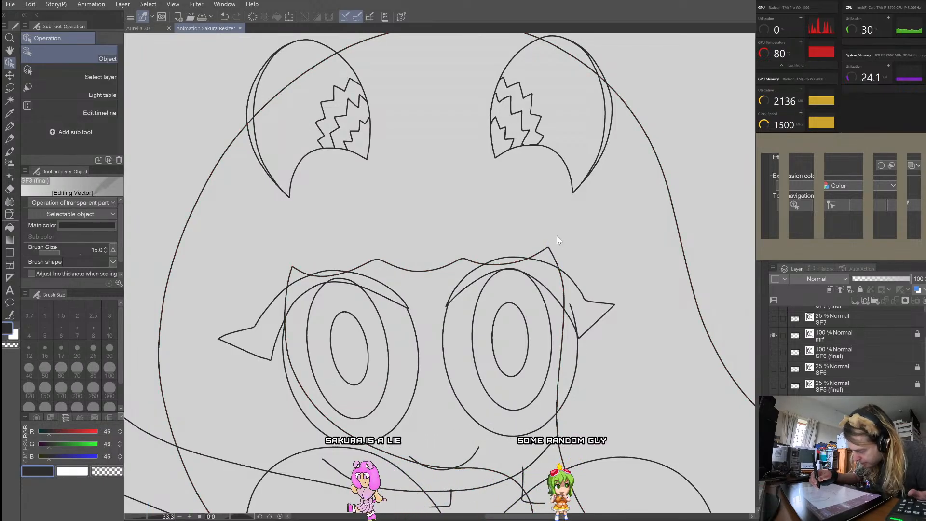
scroll(554, 240, up, 2)
scroll(548, 255, up, 3)
click(542, 256)
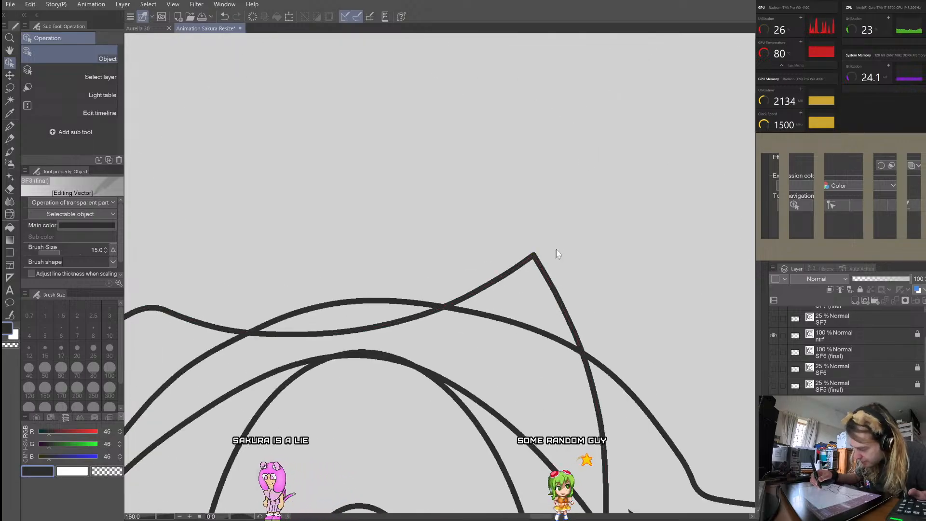
Step: Look over the whole character and save the animation file
scroll(552, 250, down, 10)
scroll(576, 238, down, 1)
scroll(577, 239, up, 3)
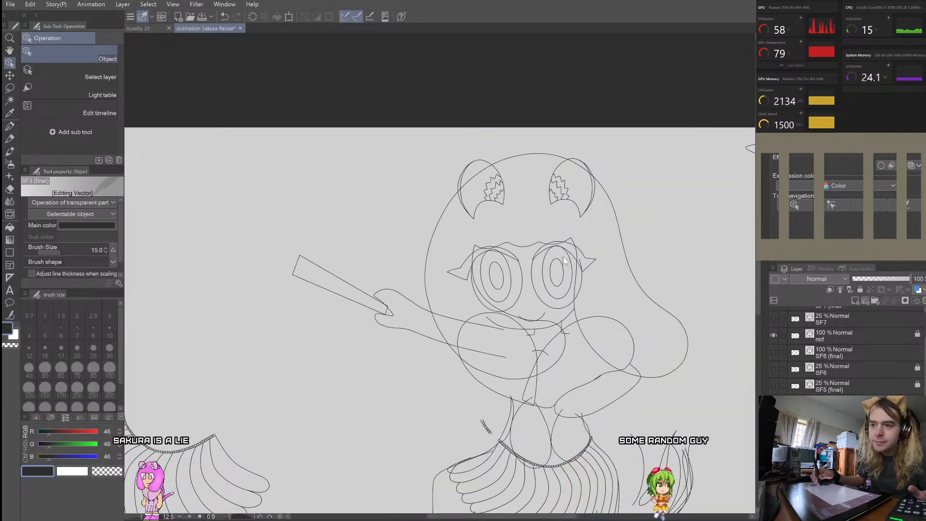
scroll(563, 261, down, 3)
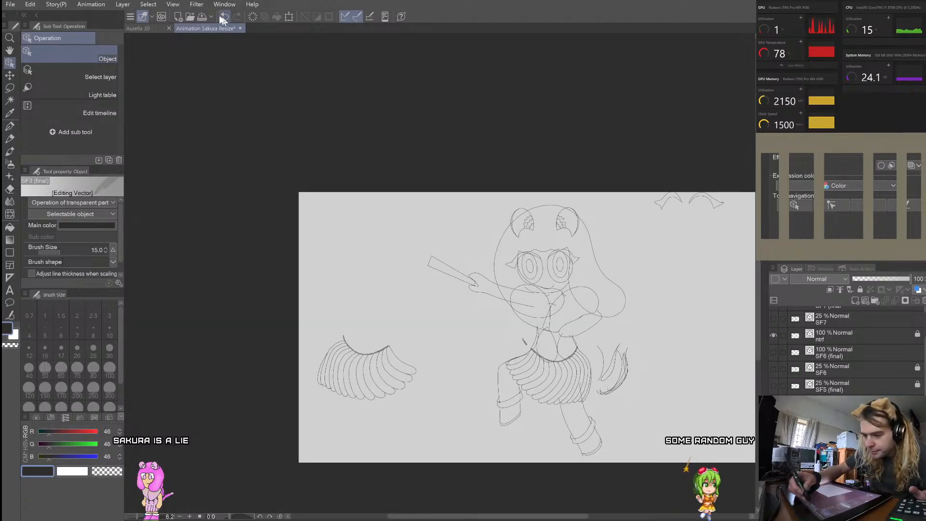
key(ctrl+s)
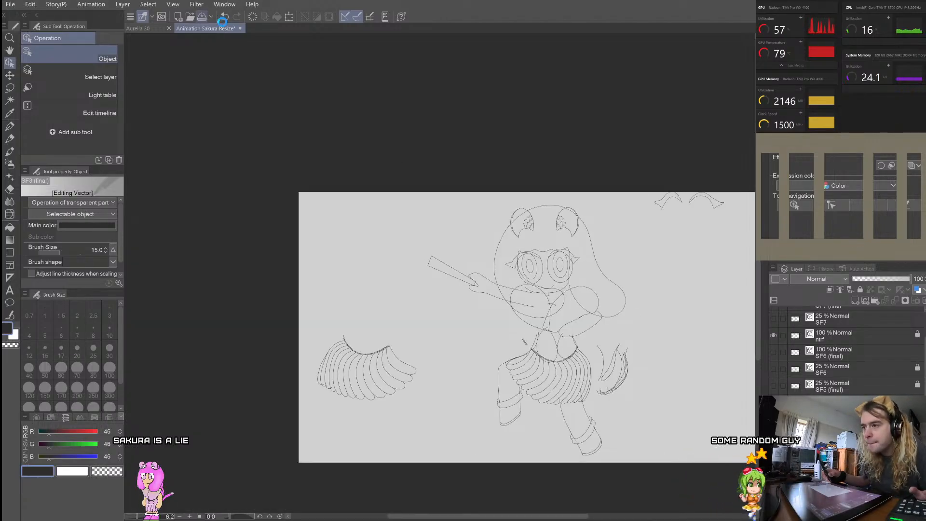
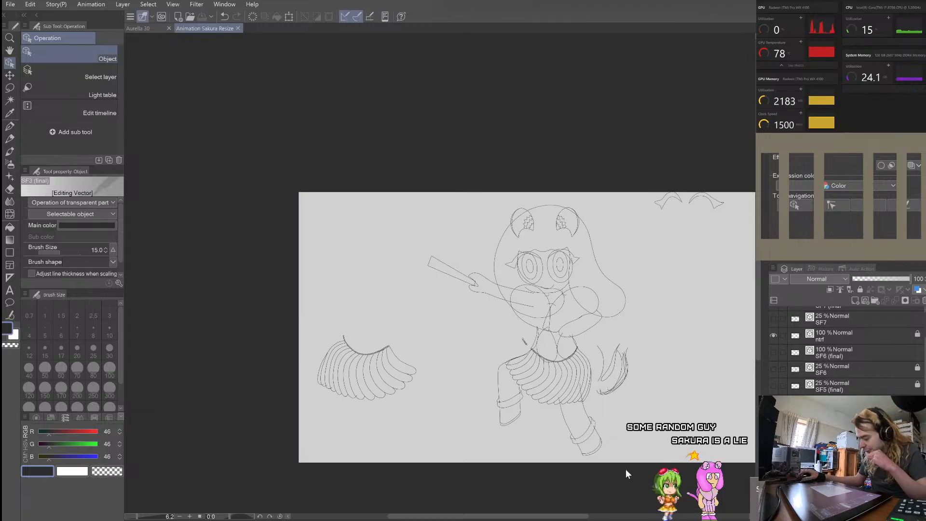
Step: Examine the outstretched arm and the outline of the hand gripping the rod, including its control points
scroll(540, 274, up, 3)
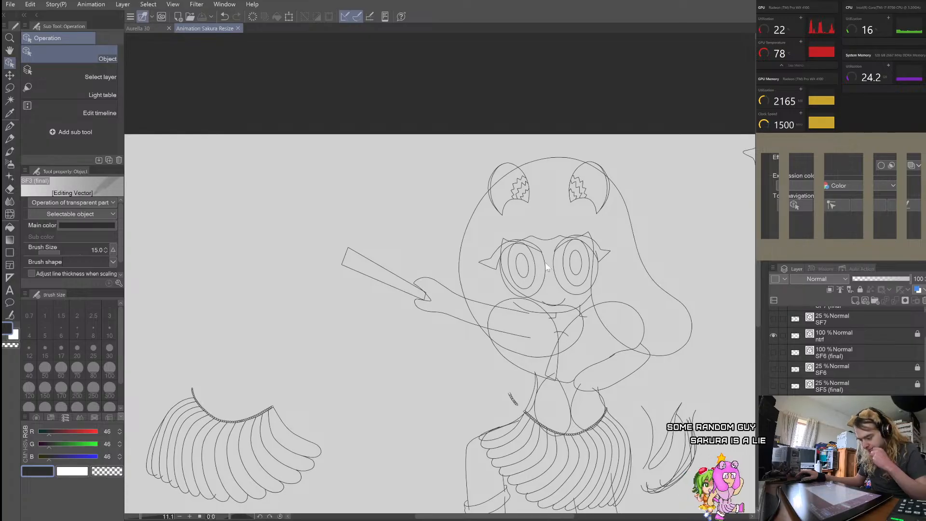
scroll(540, 274, down, 2)
scroll(642, 403, up, 5)
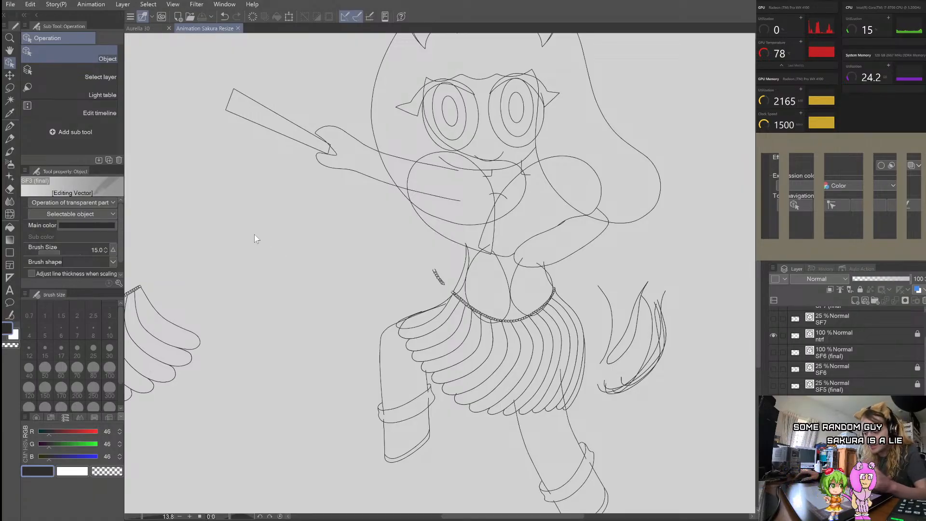
scroll(337, 65, up, 6)
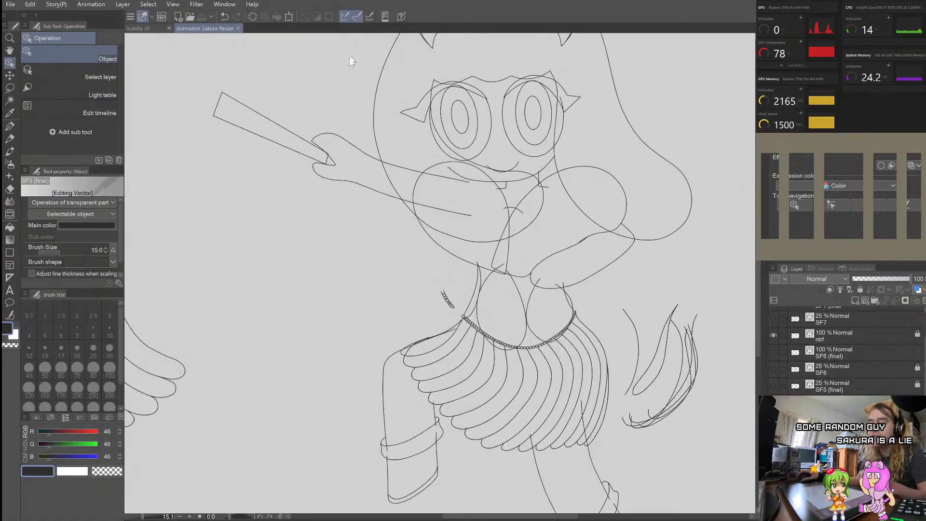
scroll(315, 258, up, 3)
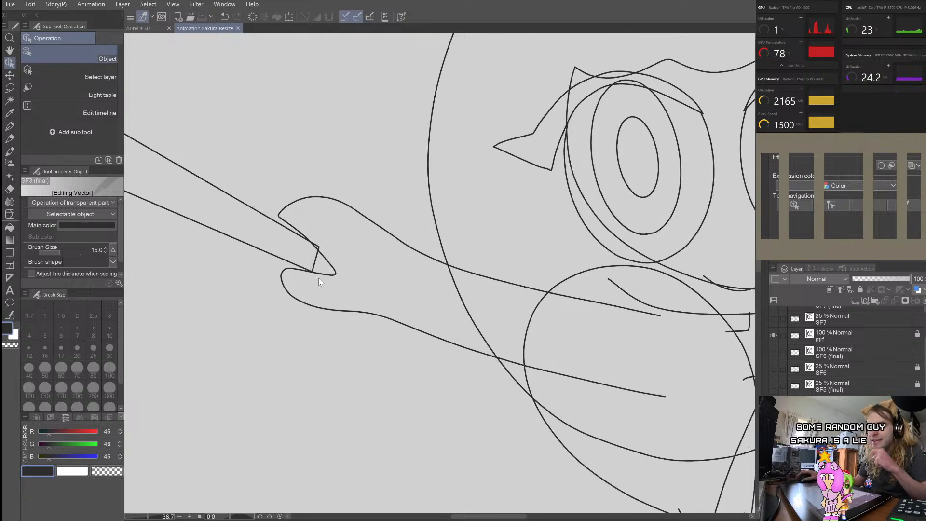
click(319, 258)
scroll(318, 258, up, 2)
scroll(318, 258, up, 2)
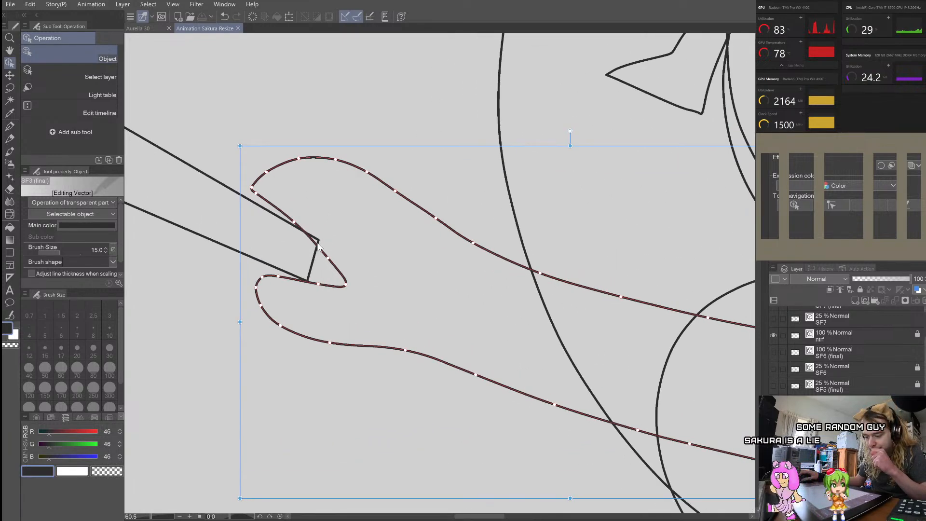
click(339, 221)
scroll(339, 220, down, 3)
scroll(274, 218, down, 4)
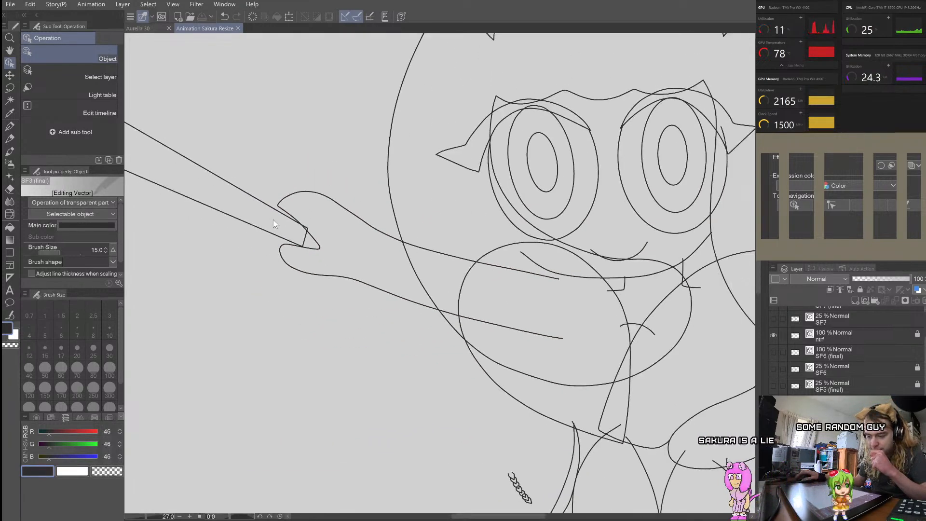
Step: Round the upper fingertip so it meets the rod's upper edge, and bow the inner grip curve outward around the rod's end
scroll(284, 209, up, 3)
click(281, 212)
scroll(275, 213, up, 5)
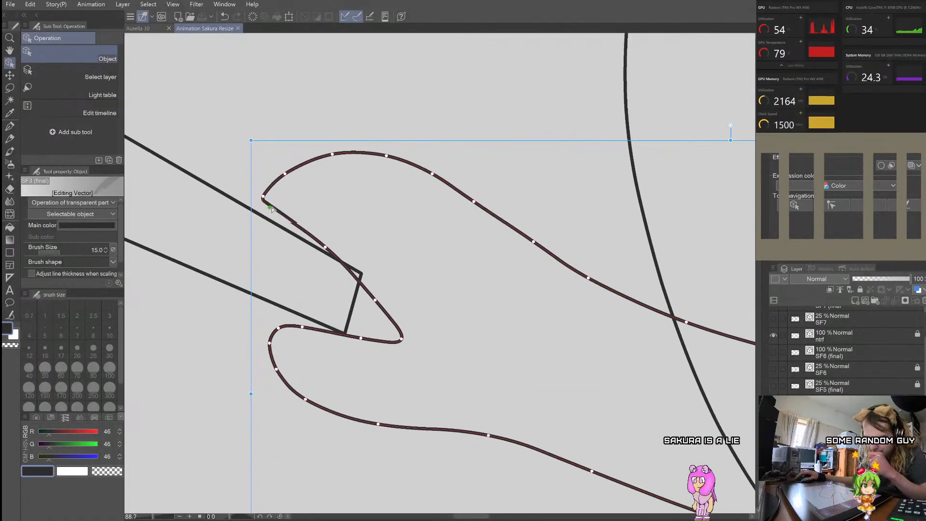
click(378, 213)
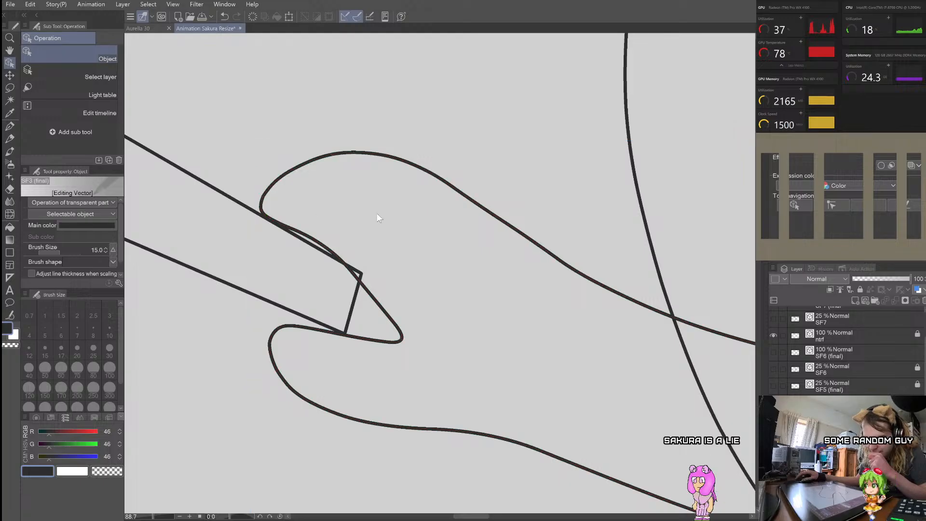
scroll(378, 226, down, 3)
scroll(369, 271, up, 2)
scroll(367, 266, up, 1)
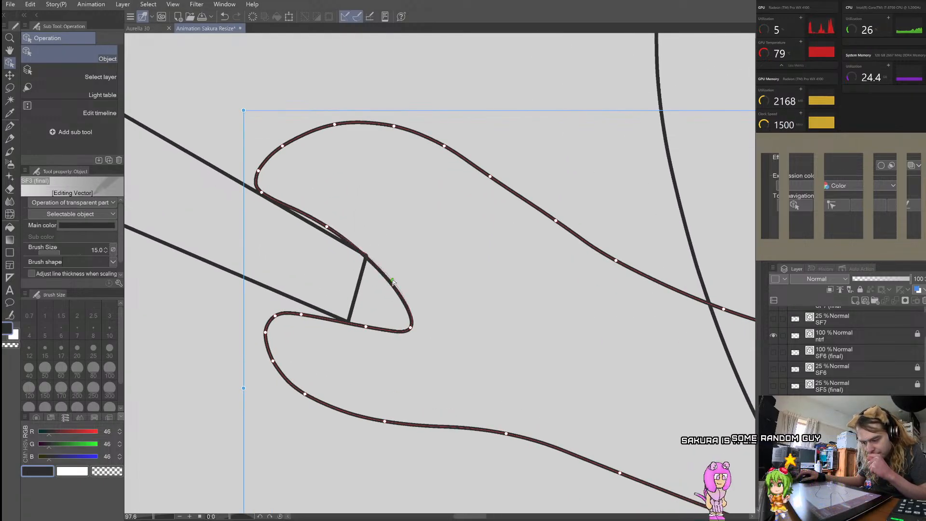
scroll(497, 277, down, 3)
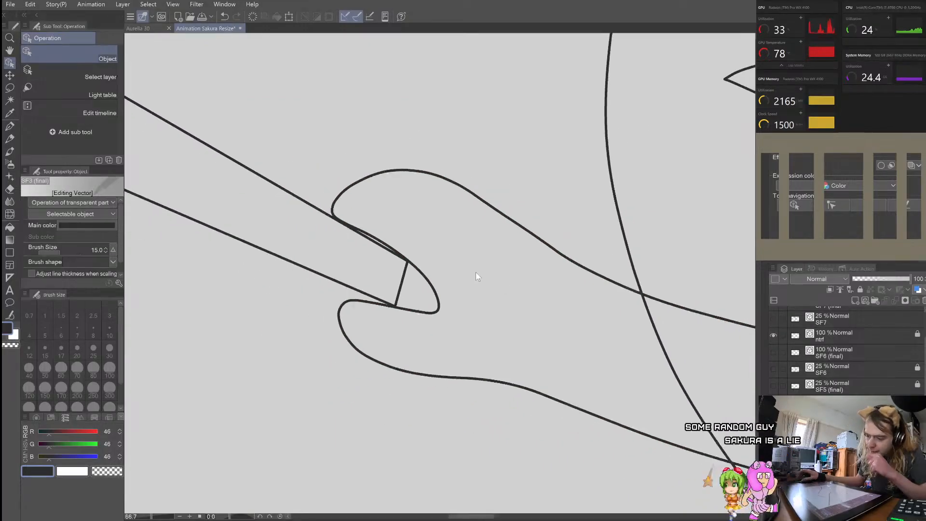
Step: Raise the lower fingertip to the rod's lower edge and reposition the control points on both sides of it into a smooth curve
scroll(380, 294, up, 2)
scroll(392, 308, up, 2)
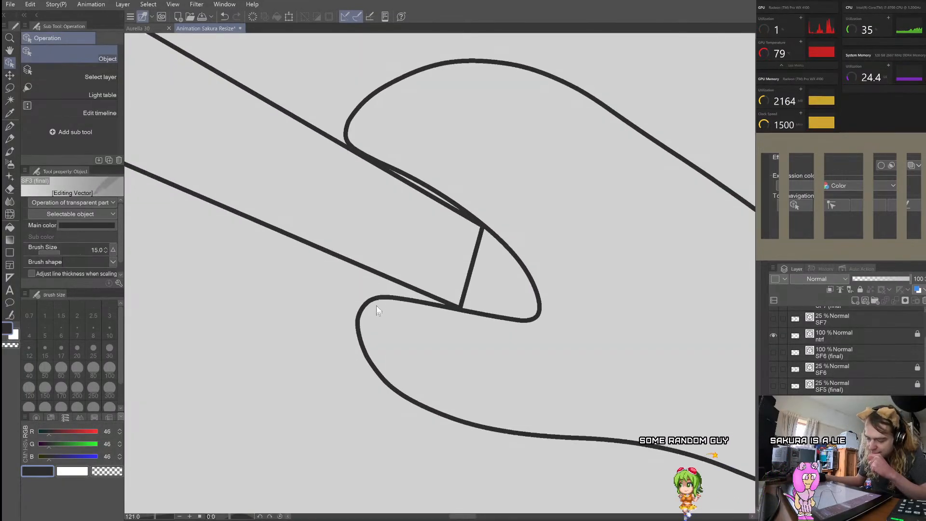
scroll(376, 300, up, 6)
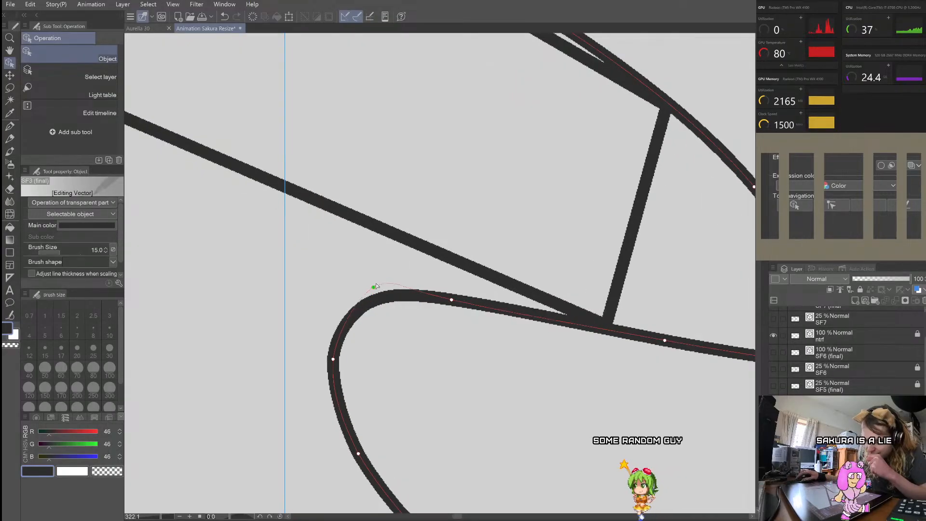
drag(384, 244, 386, 241)
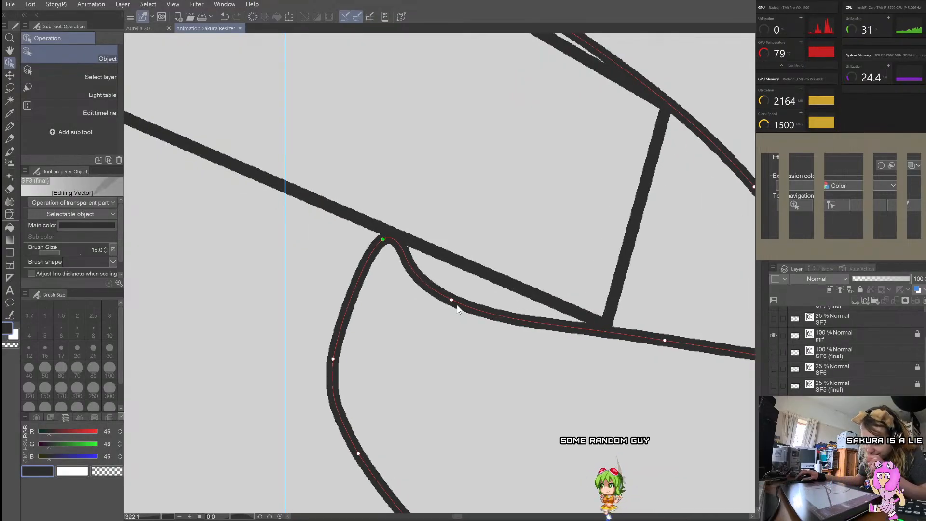
drag(456, 306, 458, 306)
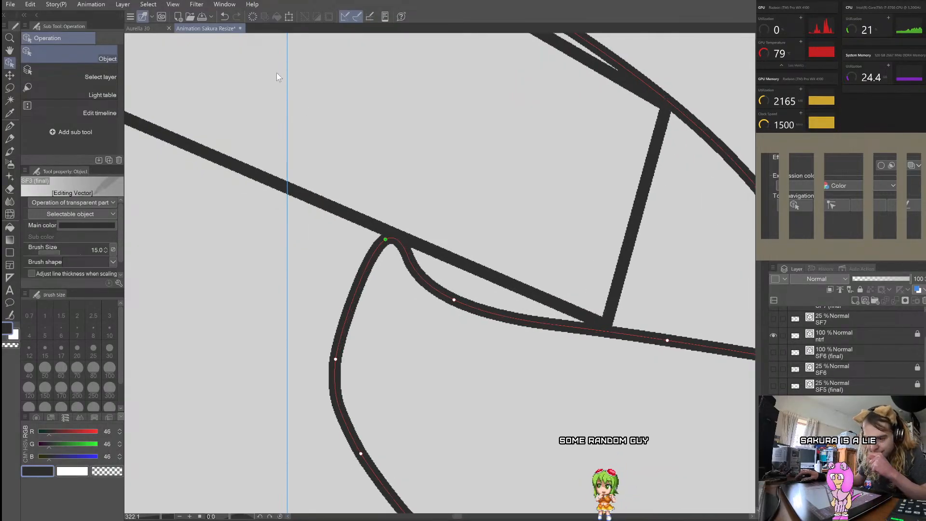
click(224, 16)
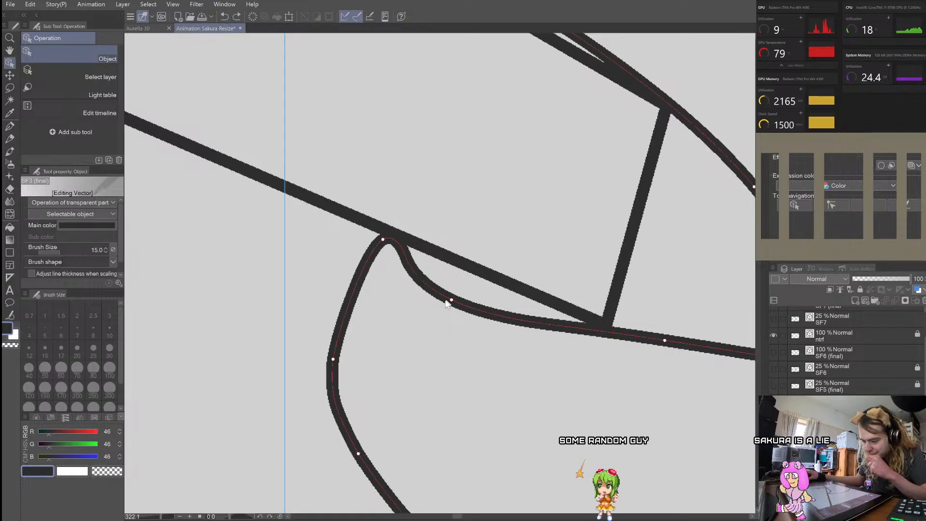
drag(452, 302, 494, 307)
drag(333, 360, 332, 318)
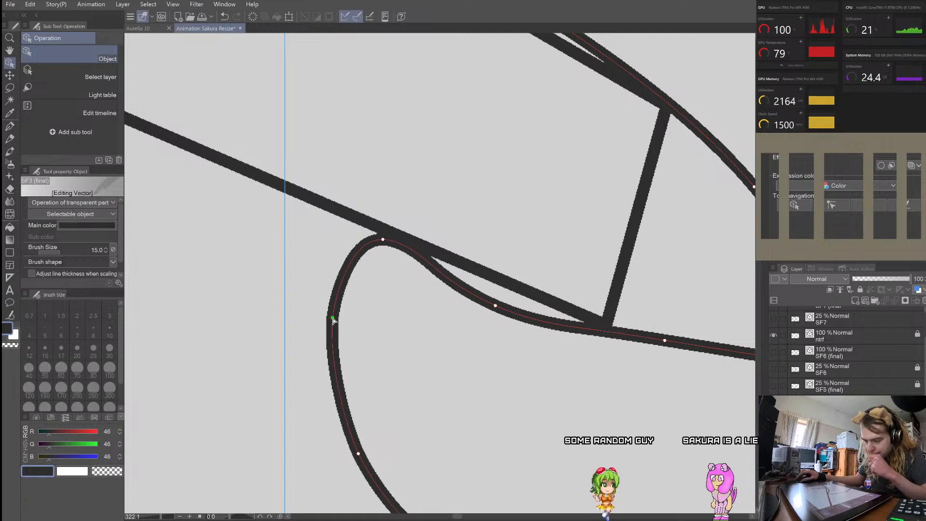
click(403, 300)
scroll(402, 297, down, 5)
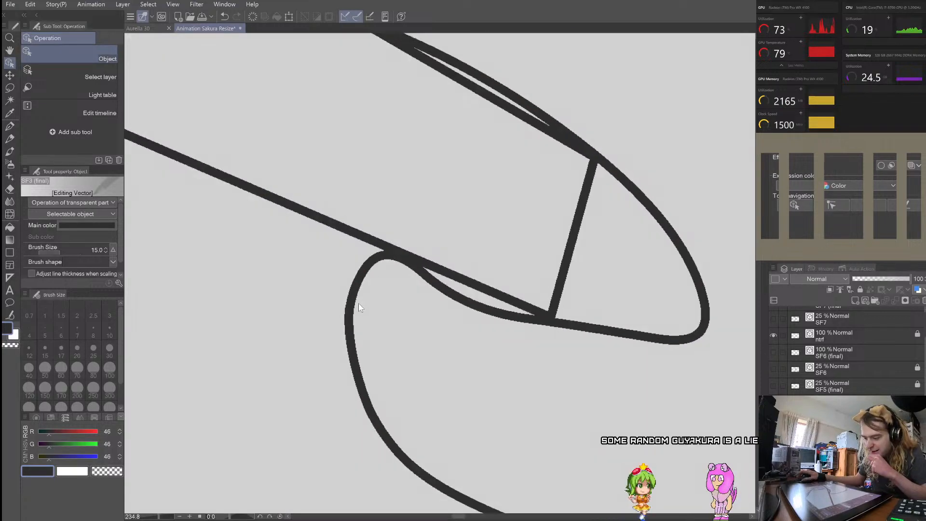
Step: Refine the inner grip line just below the corner of the rod's end
scroll(487, 321, up, 2)
click(488, 321)
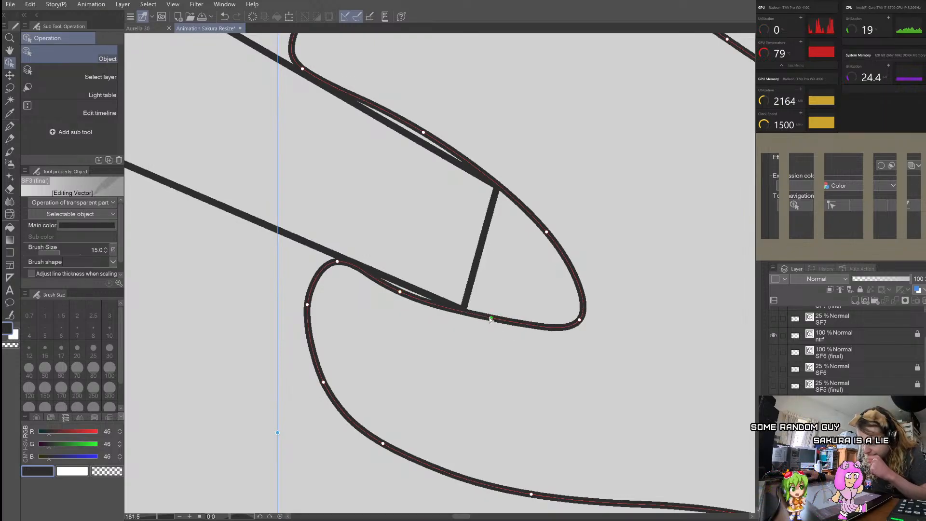
scroll(498, 283, down, 8)
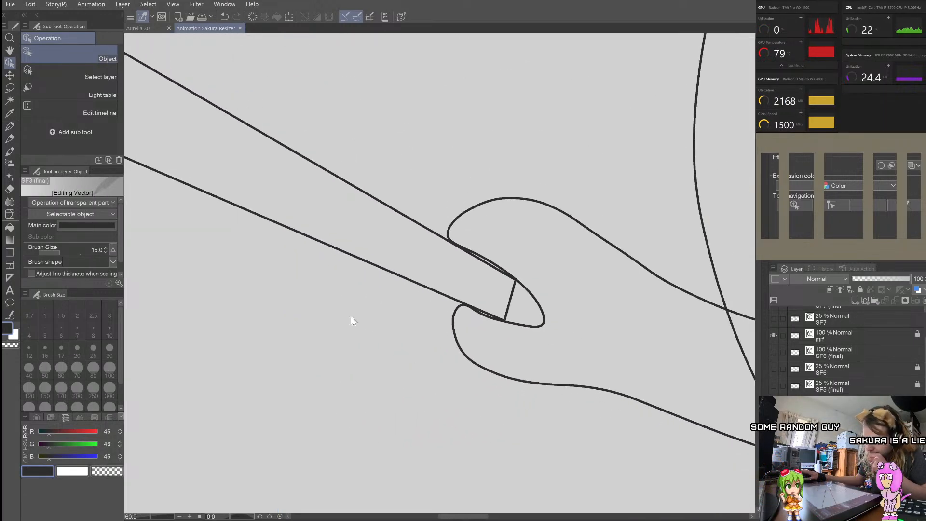
Step: Smooth the upper outline of the outstretched arm just behind the hand
scroll(328, 320, down, 3)
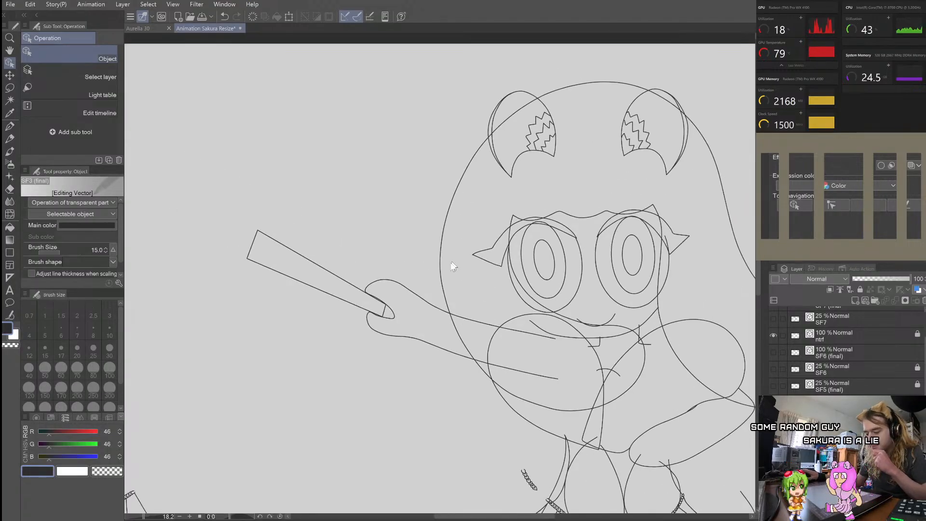
scroll(388, 303, up, 1)
scroll(388, 302, up, 1)
click(423, 306)
scroll(425, 308, up, 5)
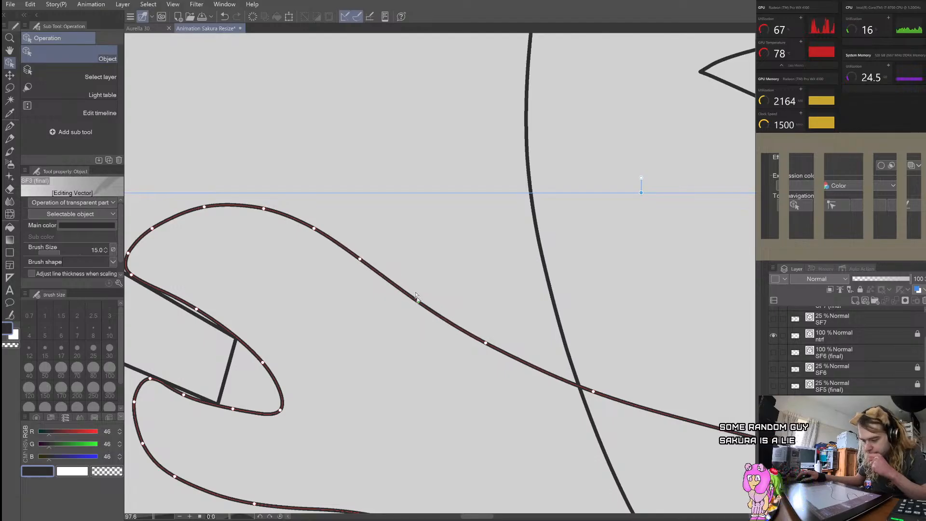
scroll(416, 295, down, 5)
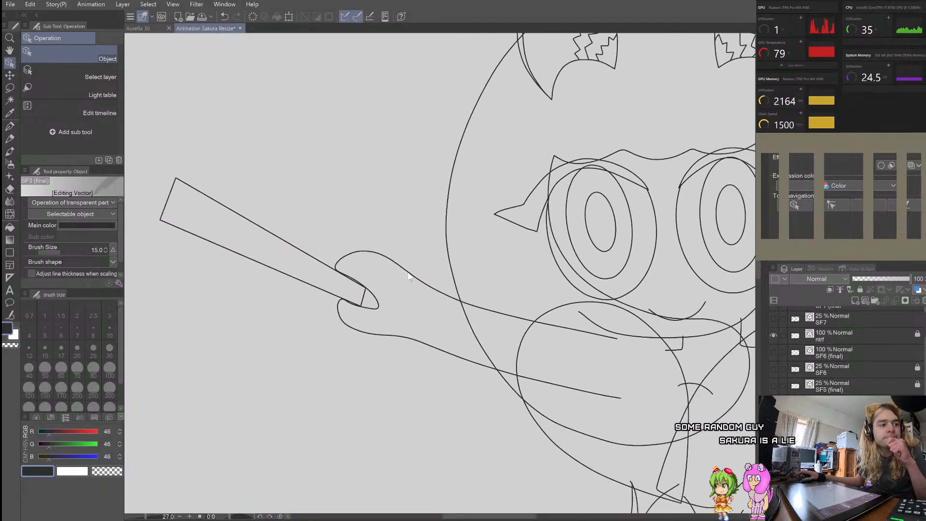
Step: Look over the whole character, then examine the first skirt pleat and its control points beside the thigh
scroll(406, 277, down, 2)
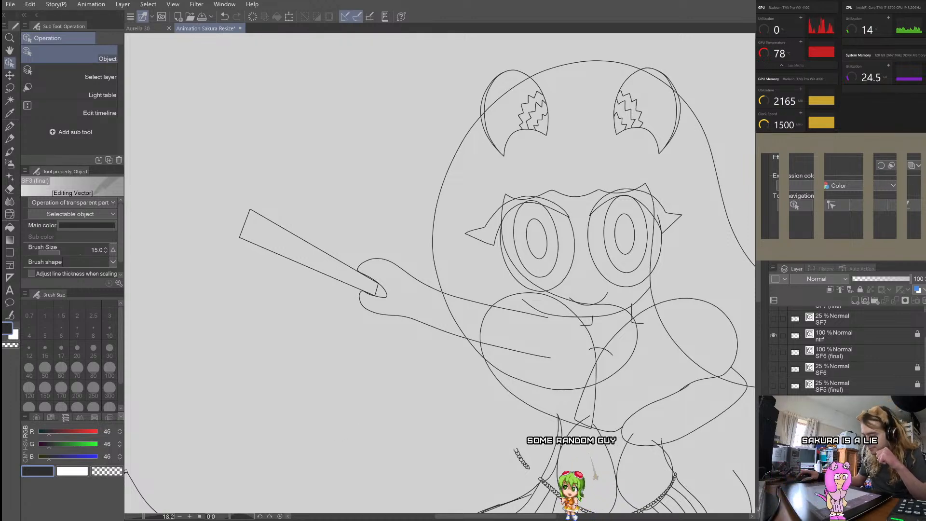
scroll(279, 372, down, 2)
scroll(280, 374, down, 2)
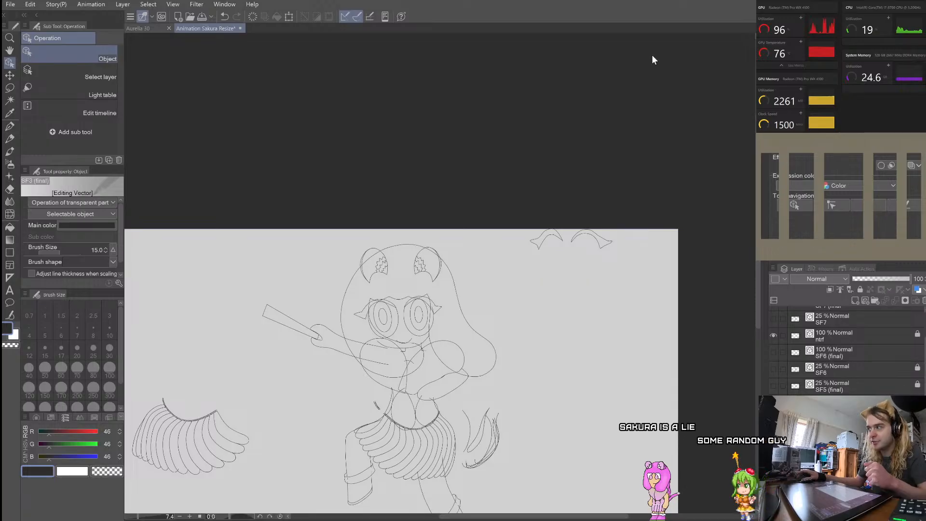
scroll(395, 265, up, 3)
scroll(405, 212, down, 4)
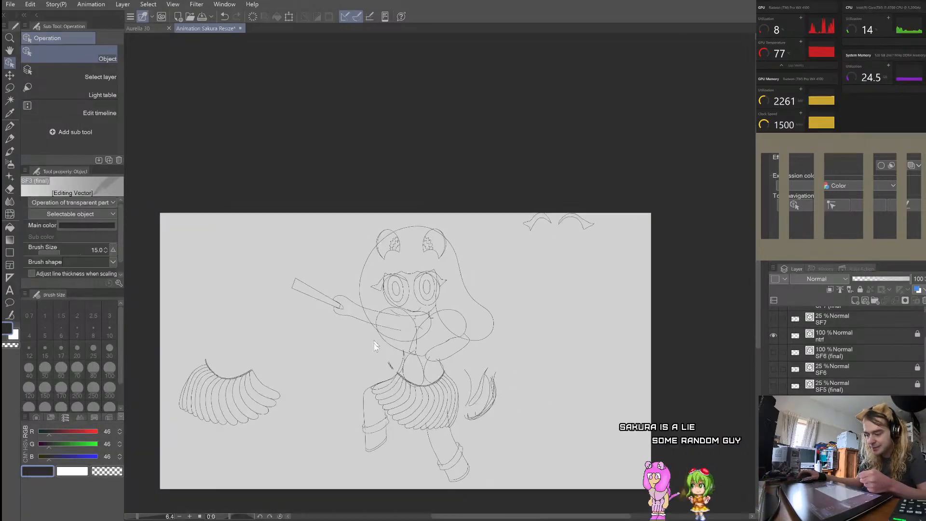
scroll(386, 387, up, 3)
scroll(440, 400, up, 2)
scroll(349, 371, up, 4)
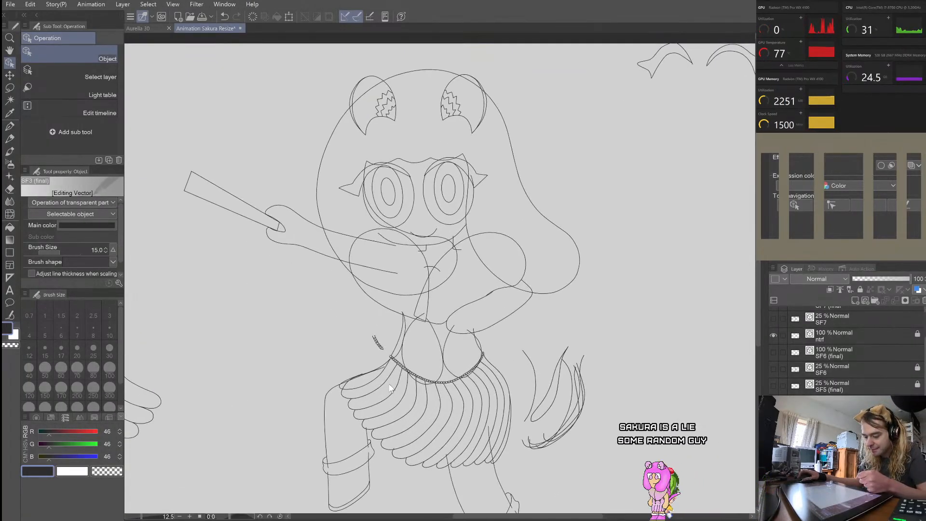
scroll(349, 372, up, 3)
click(349, 372)
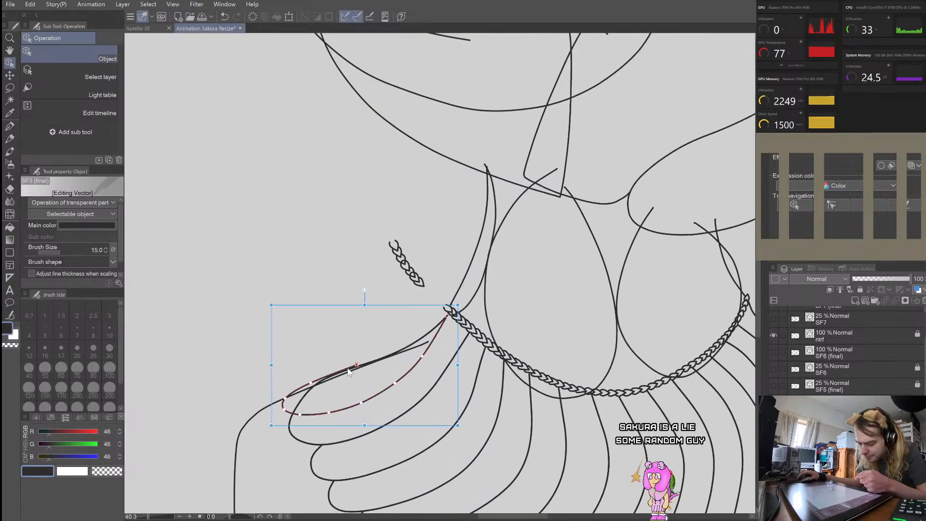
scroll(367, 386, down, 3)
scroll(332, 383, up, 4)
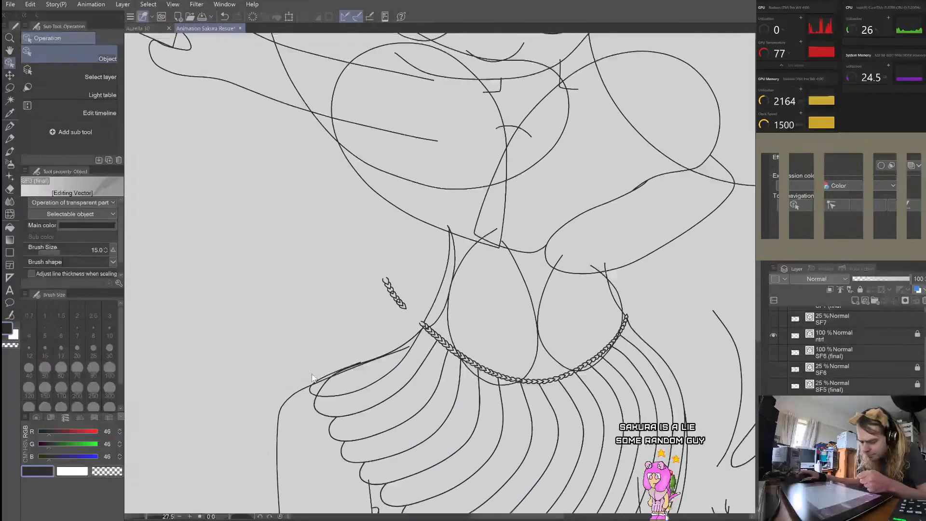
scroll(315, 386, up, 3)
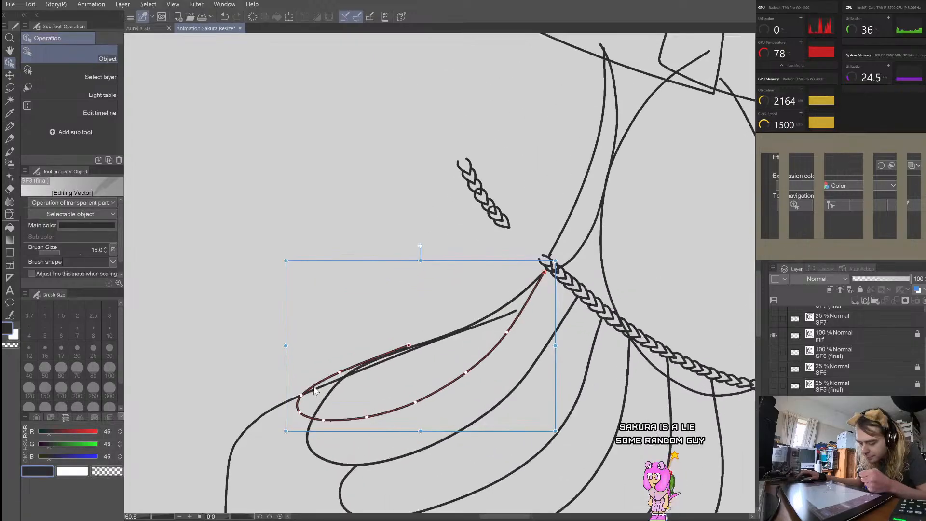
Step: Undo the accidental shift of the raised thigh's outline, then adjust its control points to smooth the bend below the first skirt pleat
click(290, 394)
scroll(279, 395, up, 4)
scroll(288, 407, up, 1)
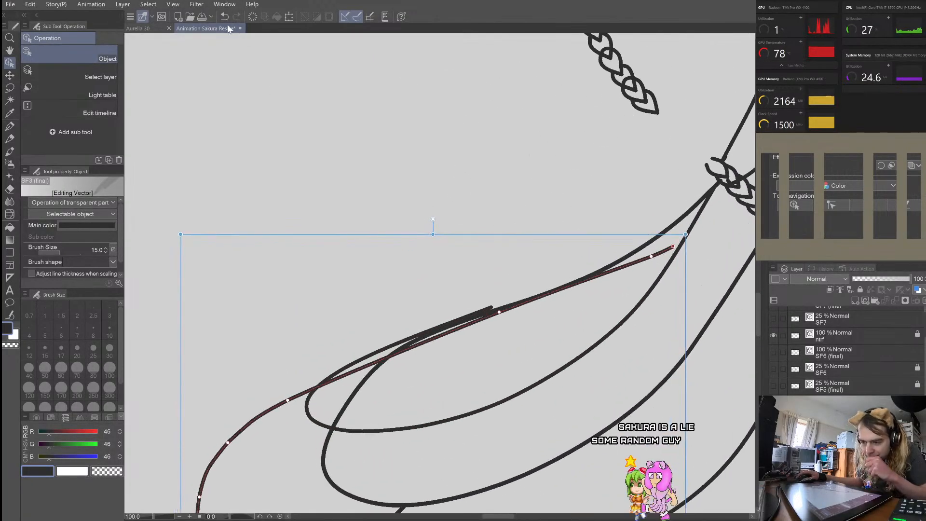
click(224, 16)
click(286, 400)
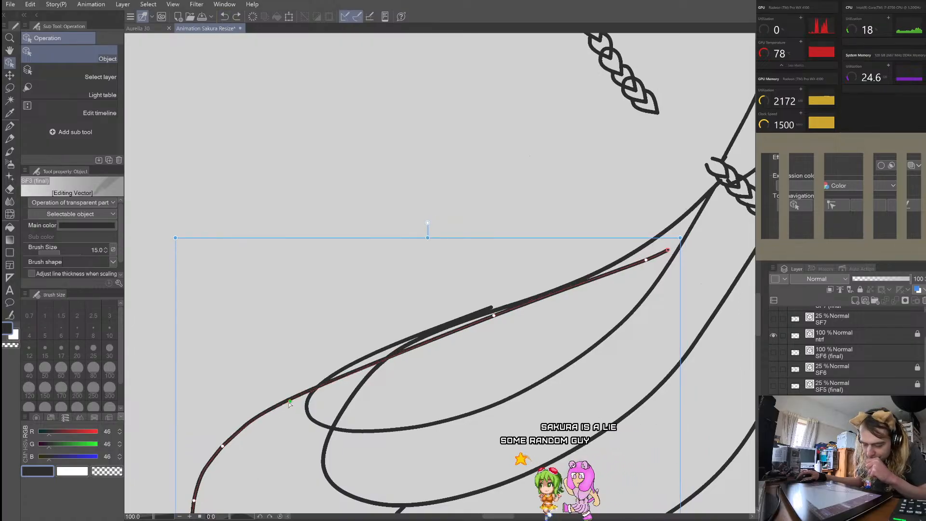
drag(286, 401, 291, 399)
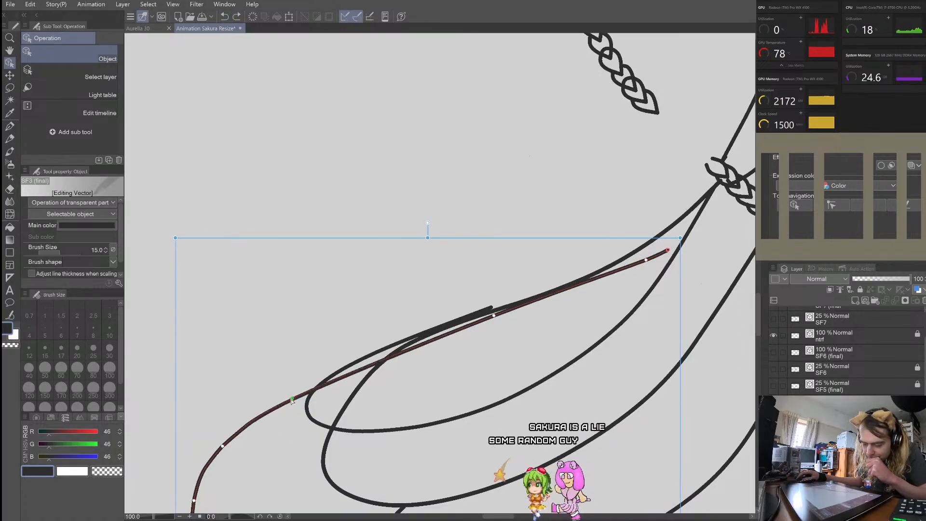
click(223, 443)
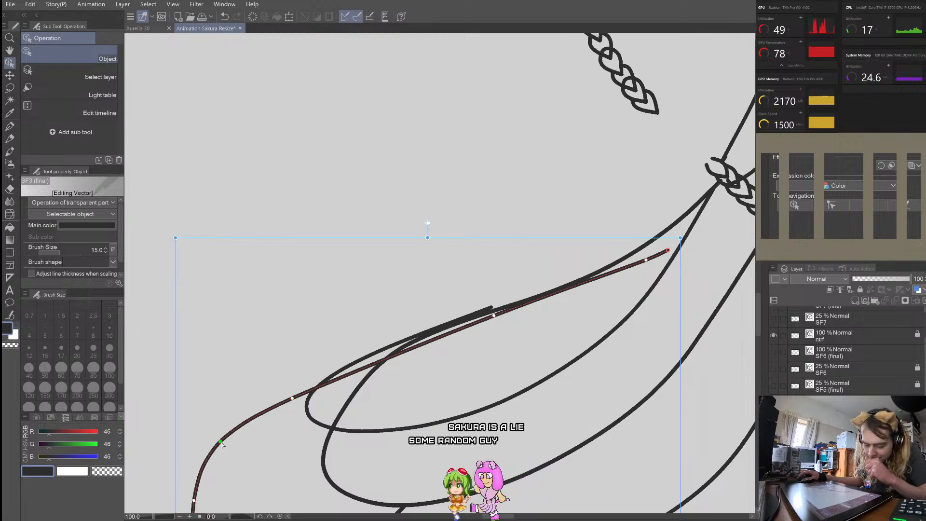
scroll(248, 336, down, 2)
scroll(246, 386, down, 5)
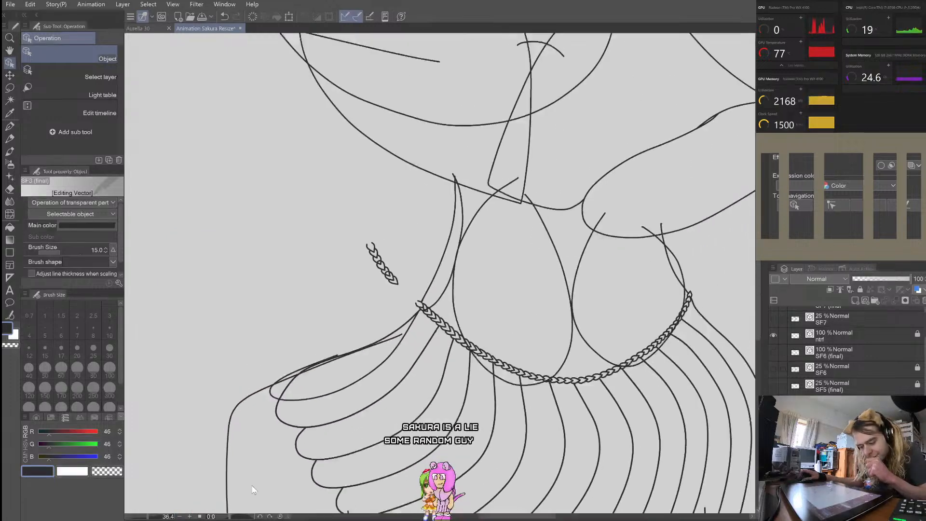
Step: Examine the skirt pleats and the outlines of both legs, including the cuffs and boot toes
scroll(303, 481, up, 2)
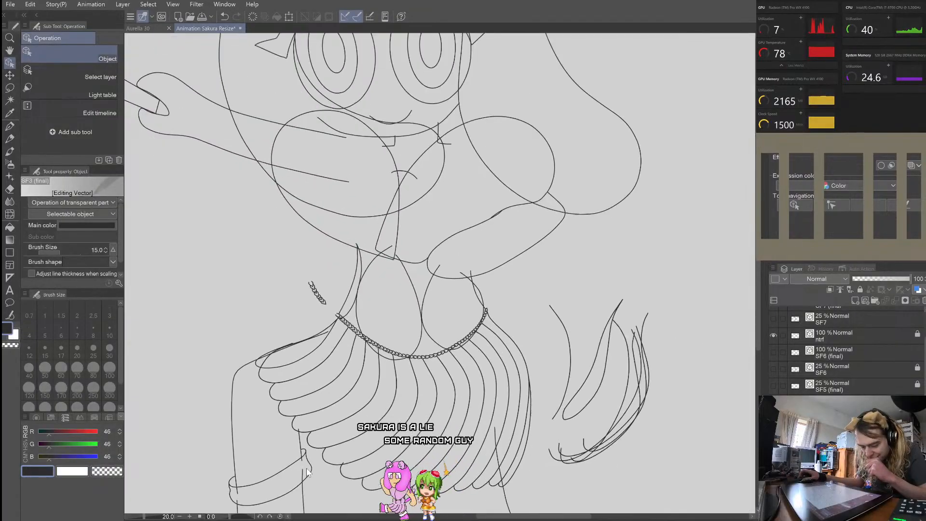
scroll(274, 301, down, 2)
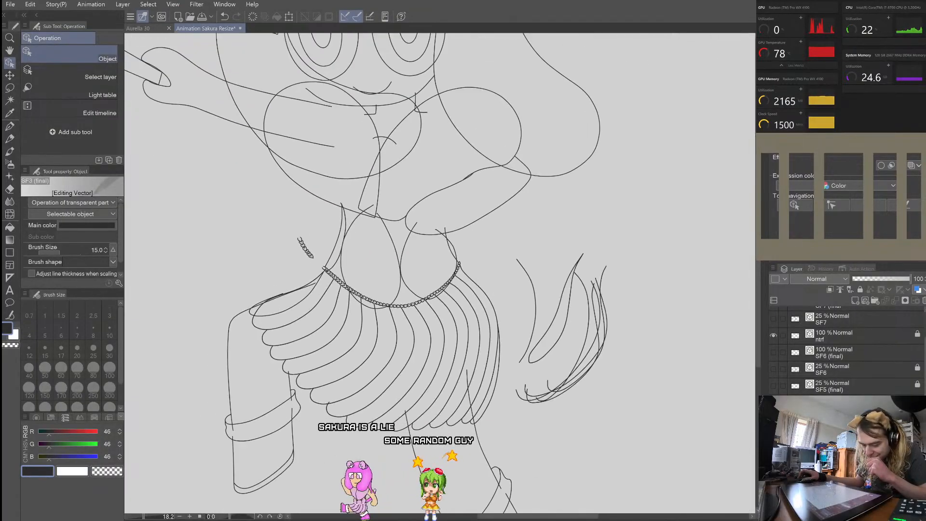
scroll(289, 446, up, 2)
scroll(289, 446, up, 2)
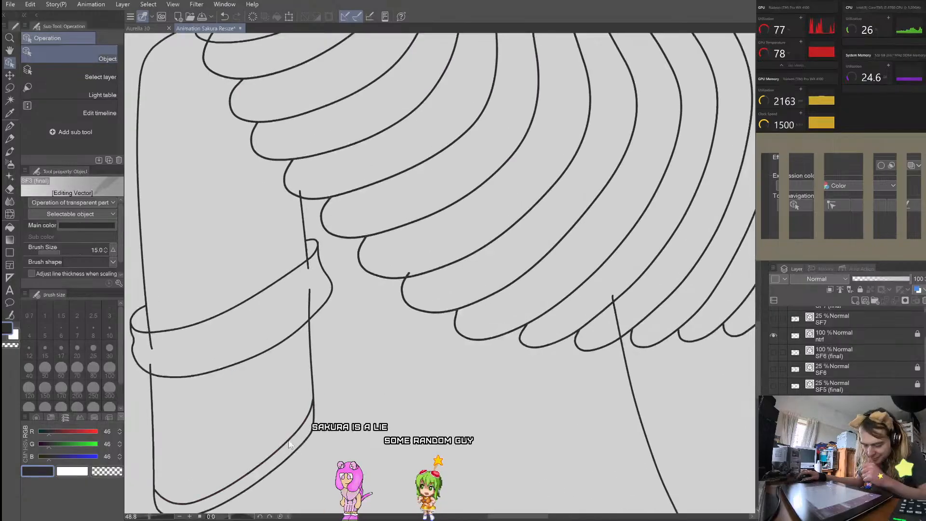
click(291, 441)
scroll(313, 437, down, 2)
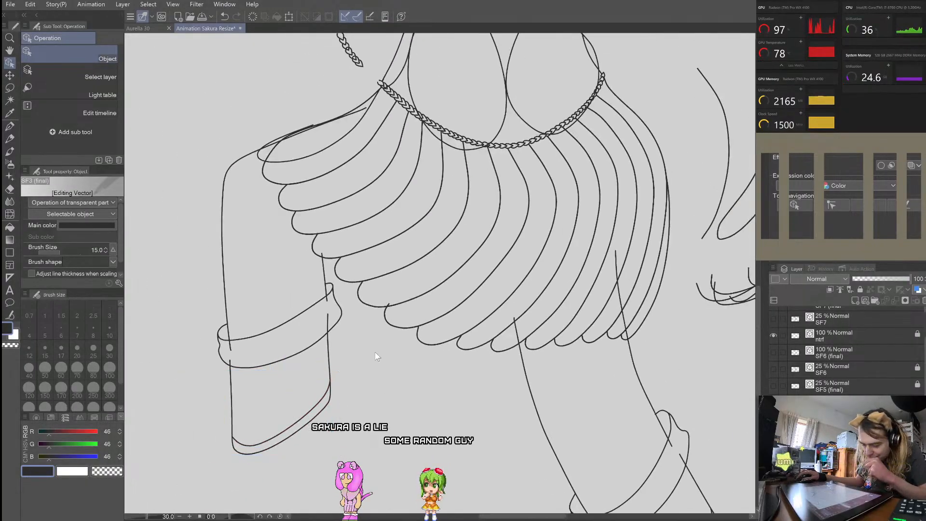
scroll(318, 362, down, 4)
scroll(446, 467, up, 5)
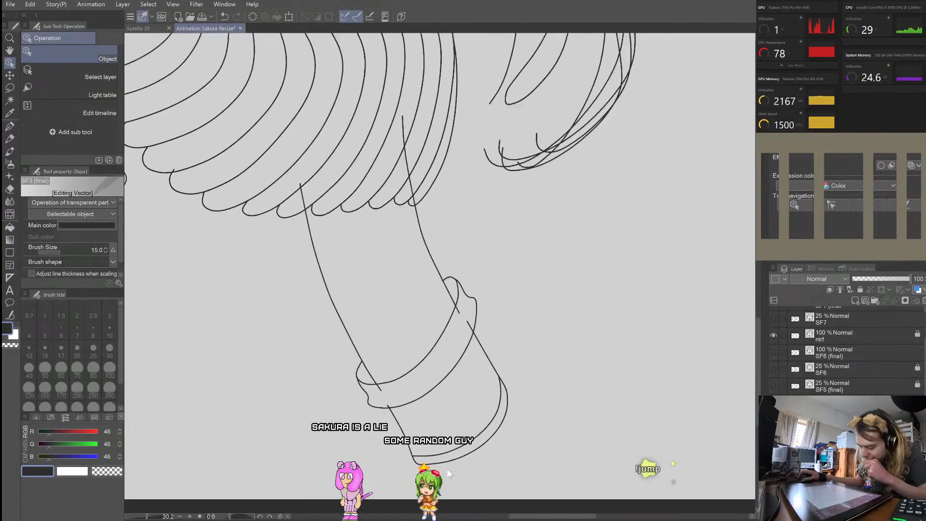
Step: Inspect the control points around the toe outline of the standing leg's boot, then look over the whole character
click(412, 464)
scroll(412, 464, up, 2)
scroll(412, 463, up, 4)
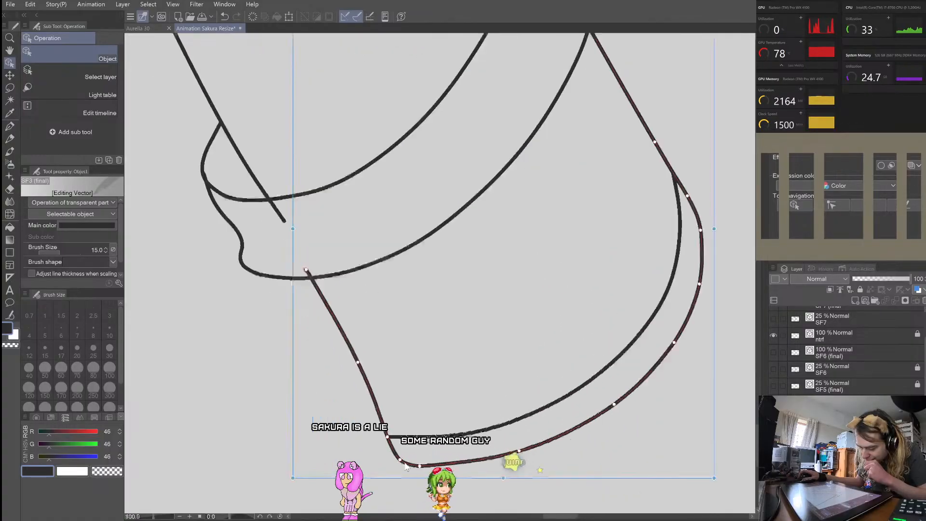
scroll(400, 453, down, 4)
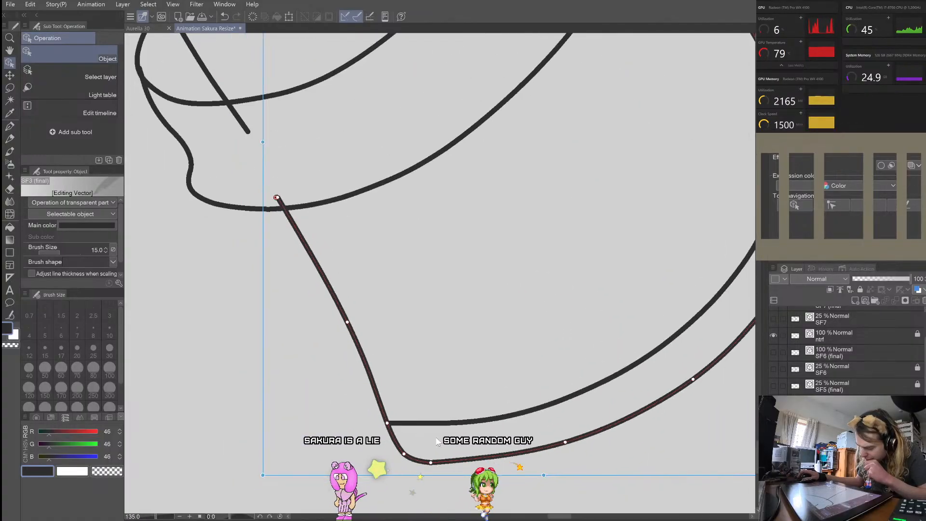
scroll(398, 431, down, 5)
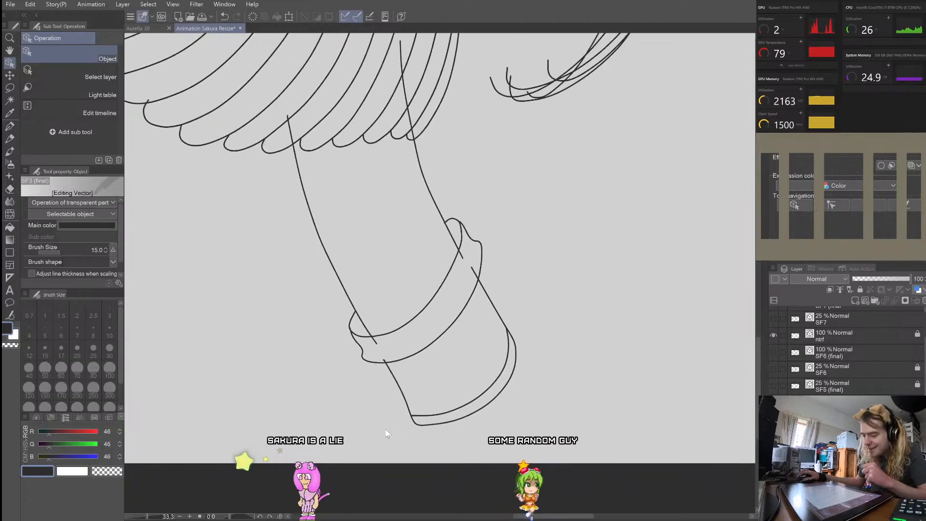
scroll(375, 428, down, 2)
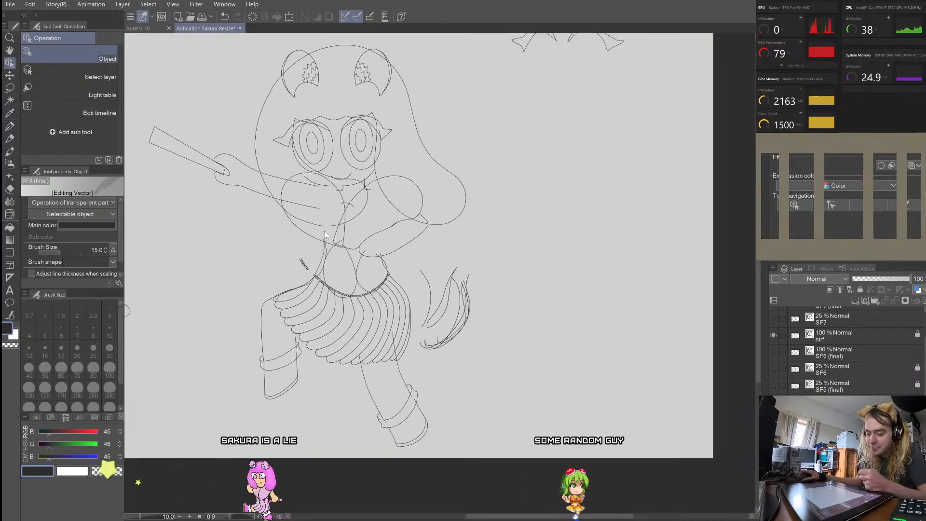
scroll(441, 309, up, 3)
scroll(440, 309, up, 1)
scroll(440, 309, down, 3)
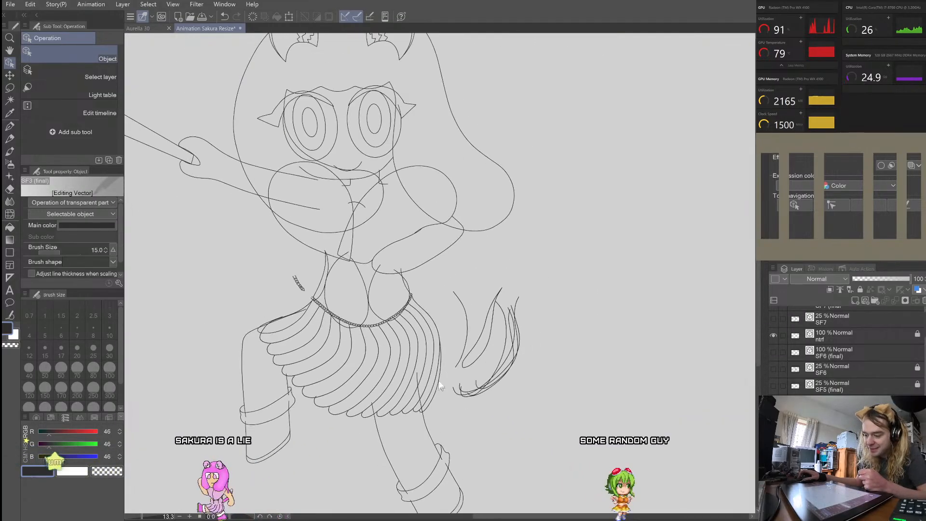
scroll(440, 163, up, 2)
scroll(440, 163, down, 2)
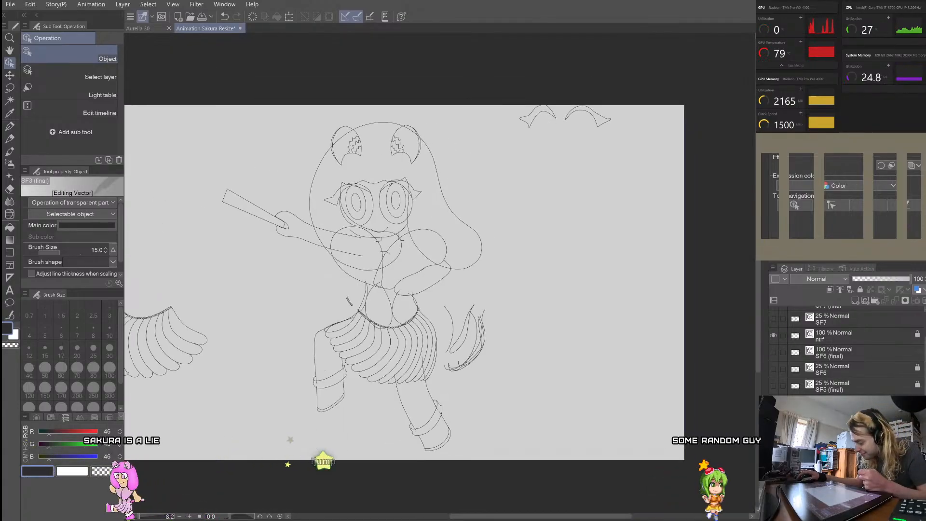
Step: Hide the SF3 (final) frame and show the SF2 (final) frame with the open fan
click(774, 436)
click(834, 436)
click(773, 453)
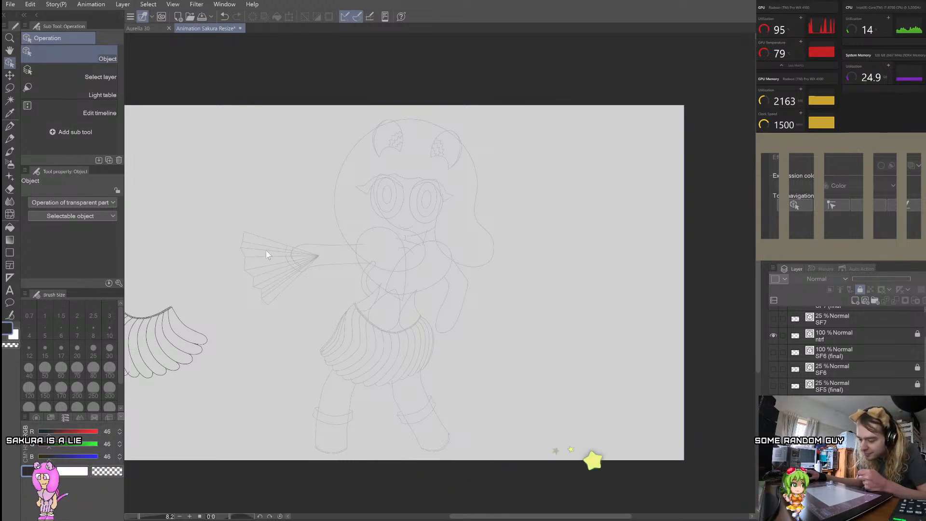
Step: Examine the fan frame's ears, hair outline, eyes, collar and chest lines for uneven curves
scroll(379, 243, up, 2)
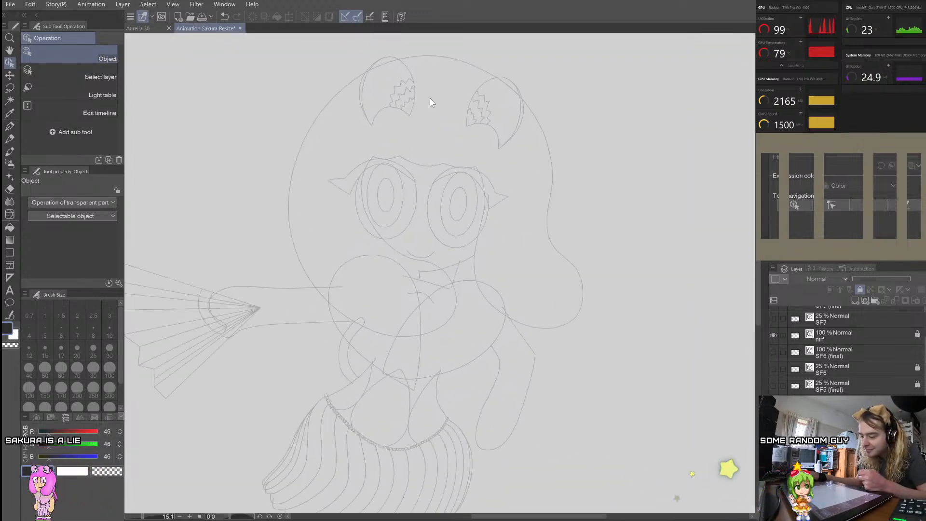
scroll(539, 247, up, 4)
scroll(545, 213, down, 3)
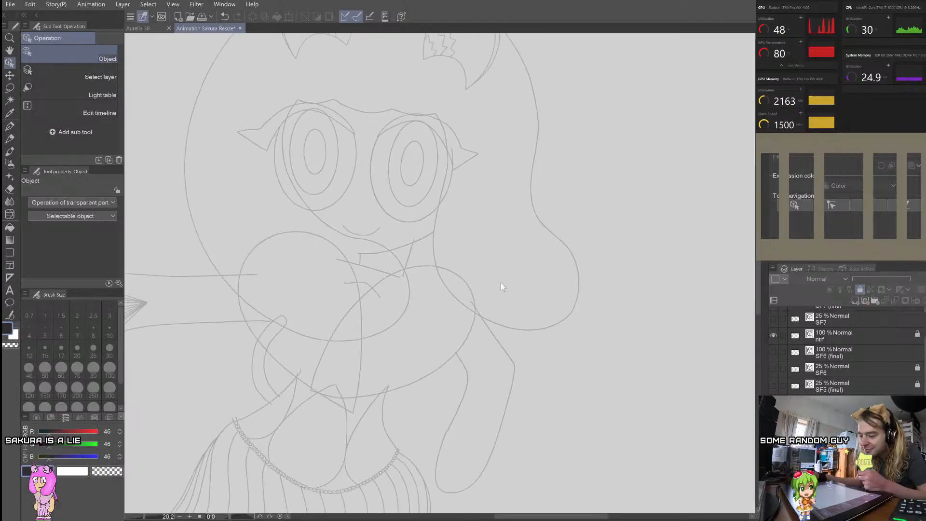
scroll(540, 93, down, 2)
scroll(421, 79, up, 2)
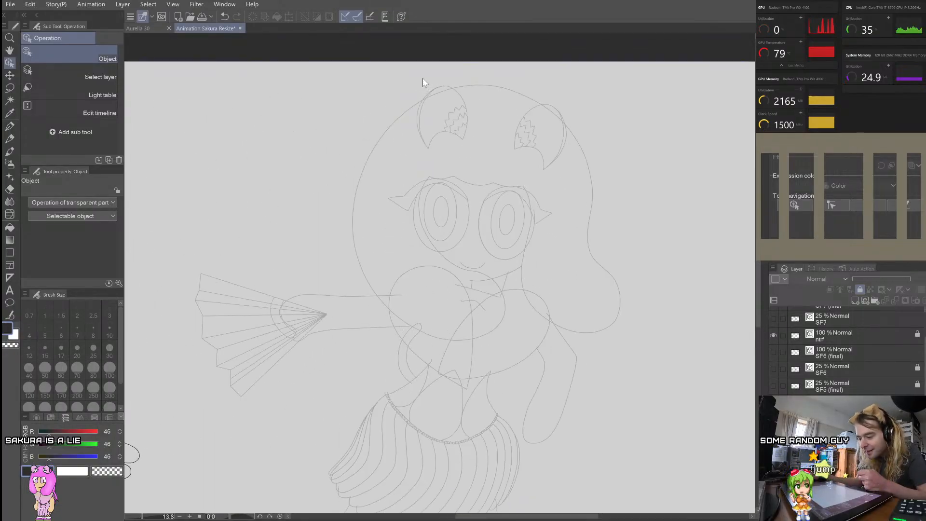
scroll(499, 101, up, 2)
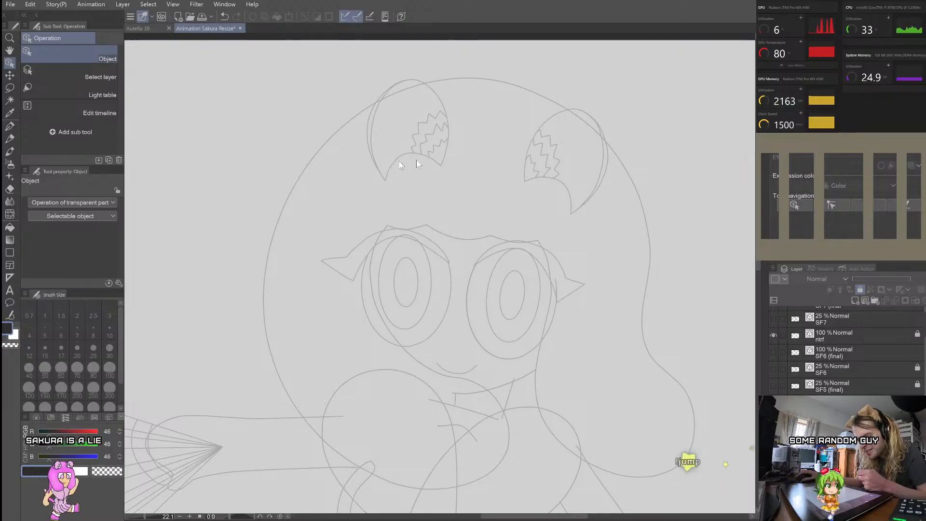
scroll(469, 244, down, 1)
scroll(427, 338, down, 1)
scroll(430, 320, up, 2)
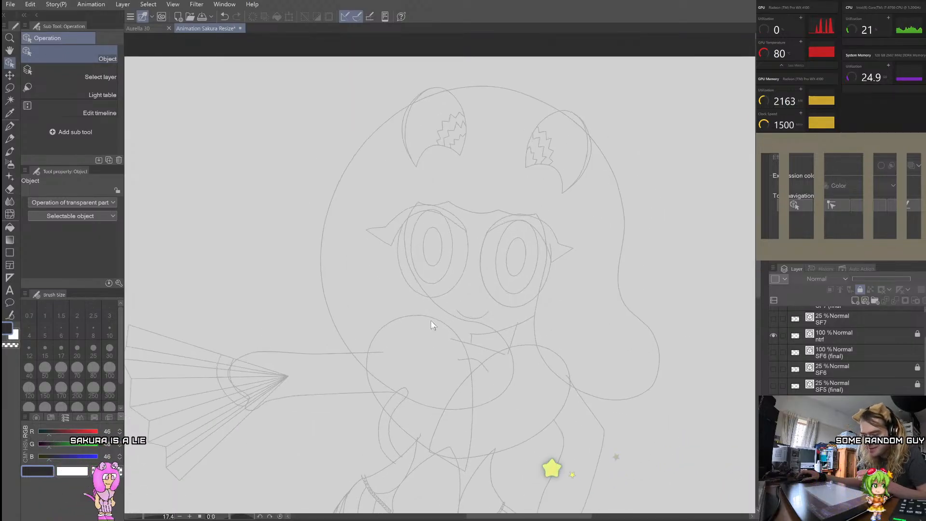
scroll(463, 363, down, 1)
scroll(465, 366, up, 3)
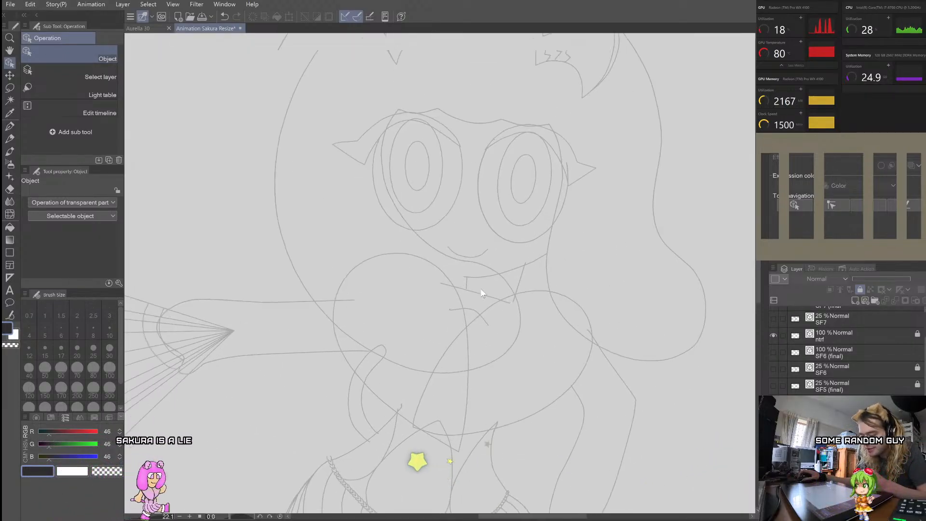
scroll(479, 291, down, 1)
scroll(477, 304, down, 1)
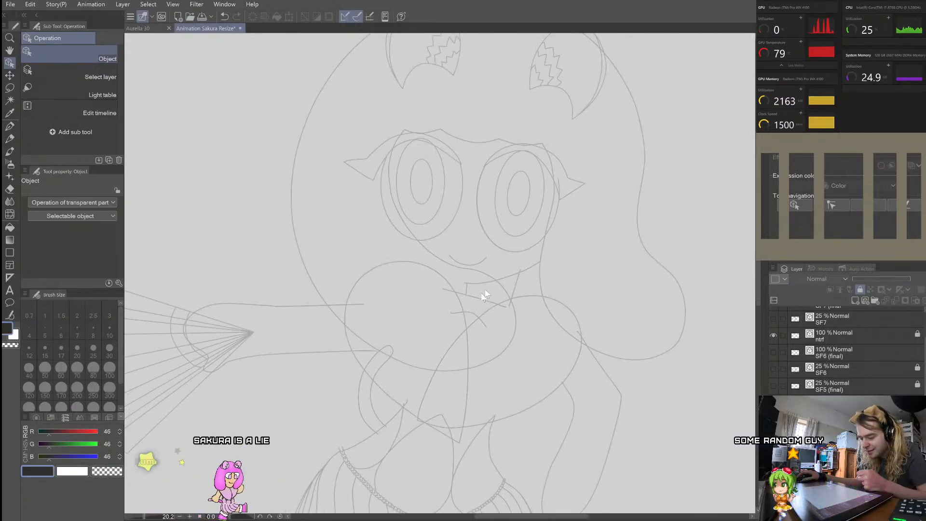
scroll(530, 271, up, 2)
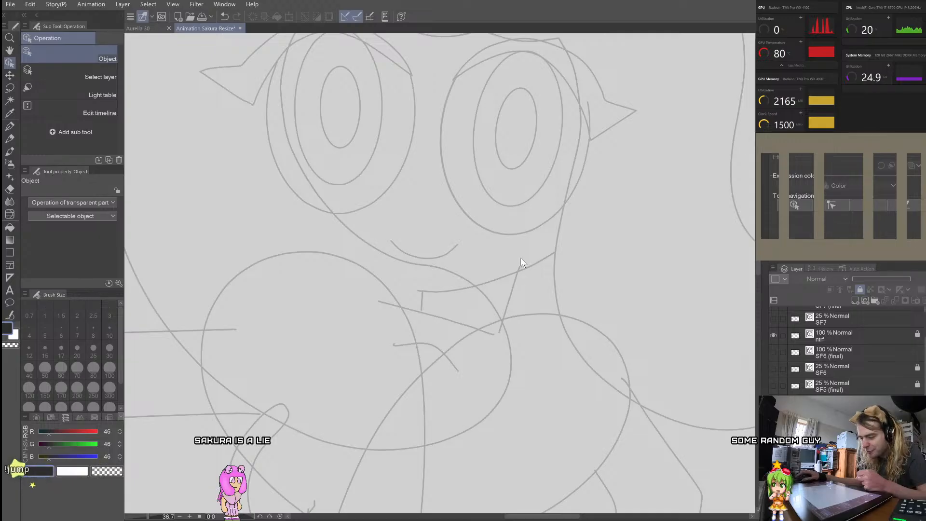
scroll(520, 263, down, 4)
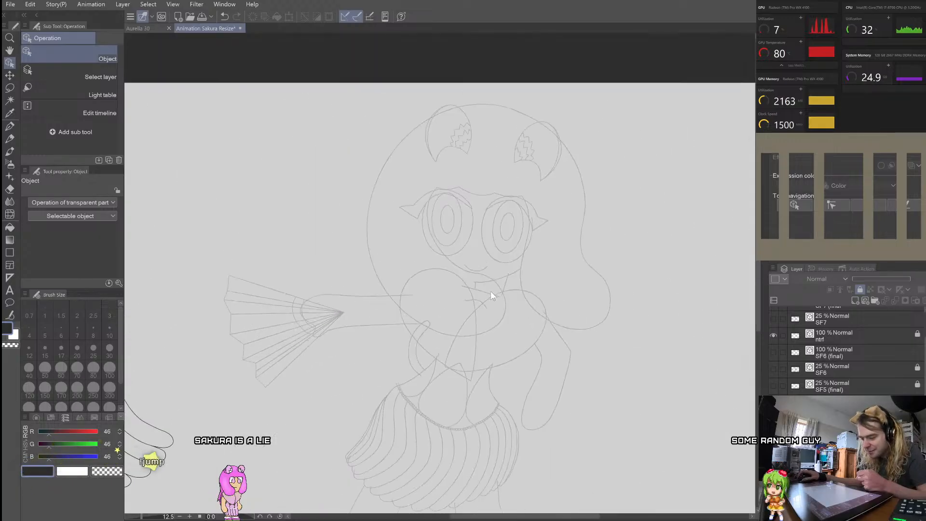
scroll(476, 299, up, 1)
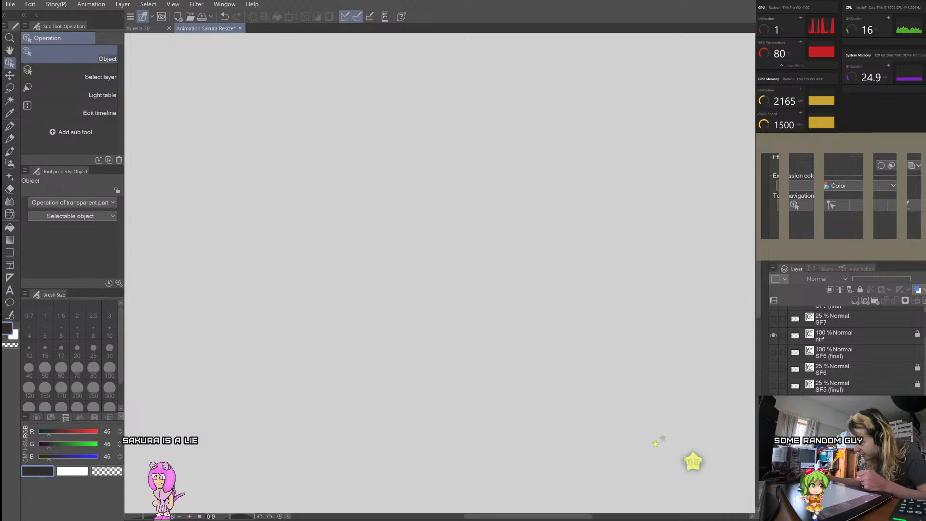
Step: Lock the hidden frame layer, then examine the fringe line above the eyes in the SF2 (final) frame
click(859, 289)
click(859, 290)
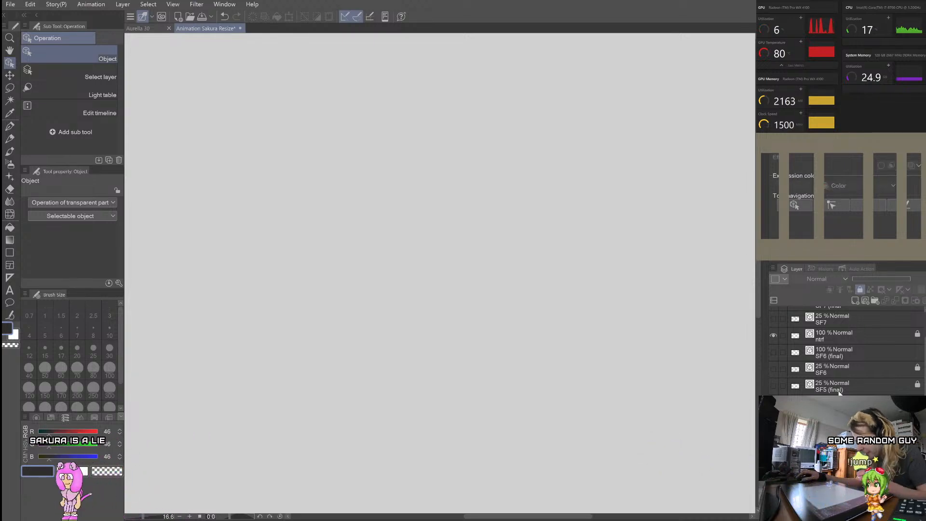
scroll(841, 351, down, 3)
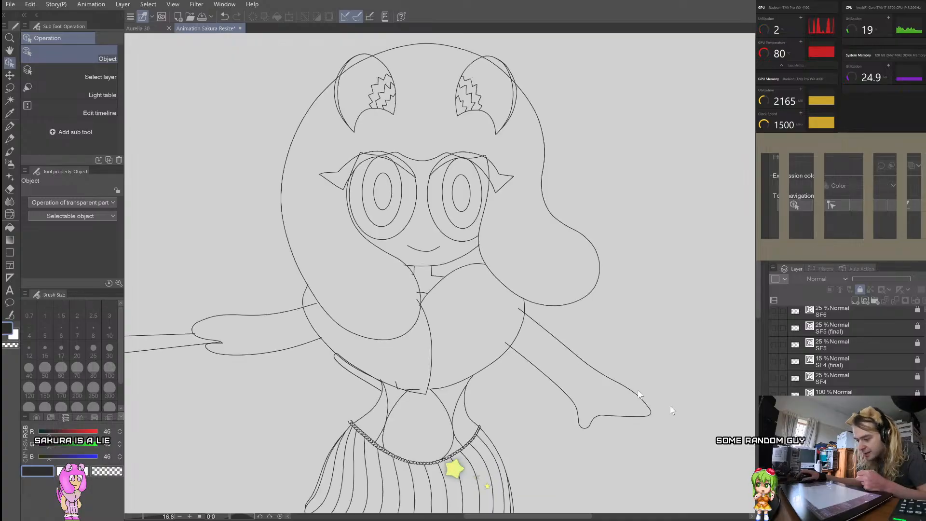
scroll(420, 91, up, 2)
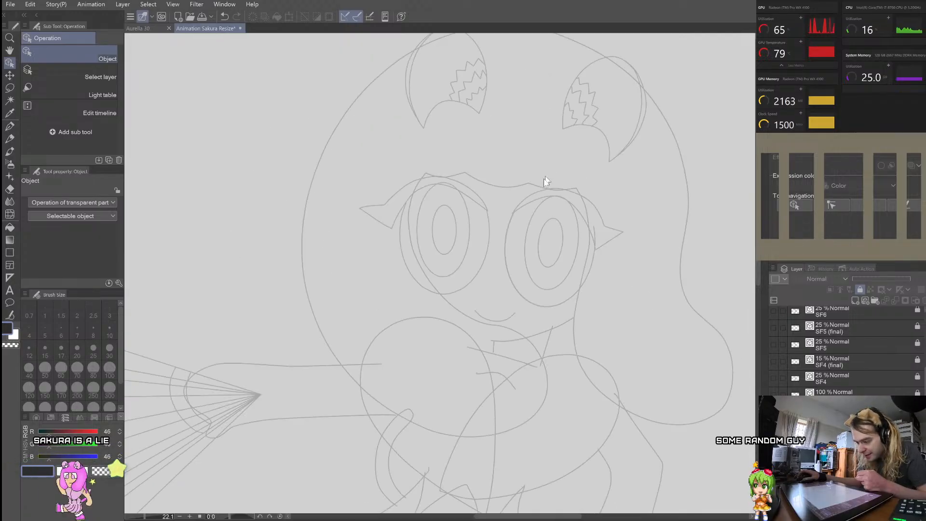
scroll(528, 164, up, 5)
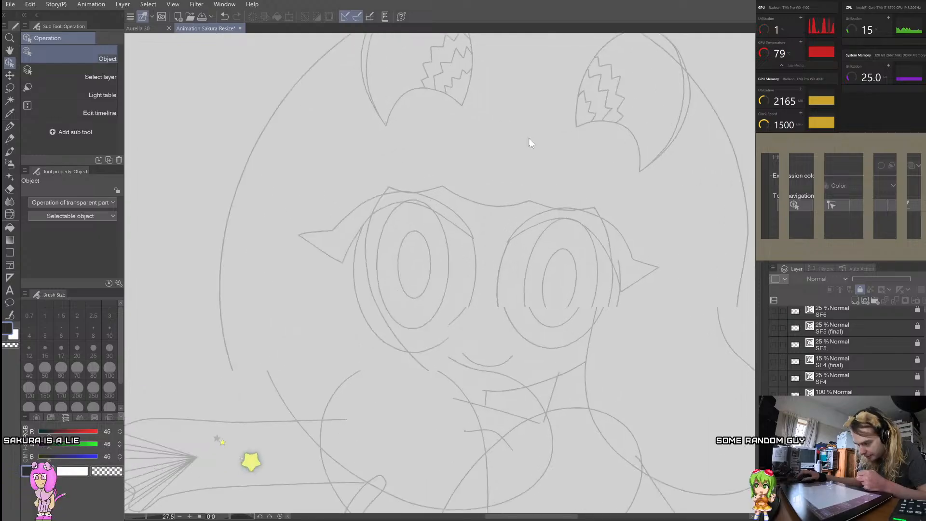
scroll(524, 207, up, 2)
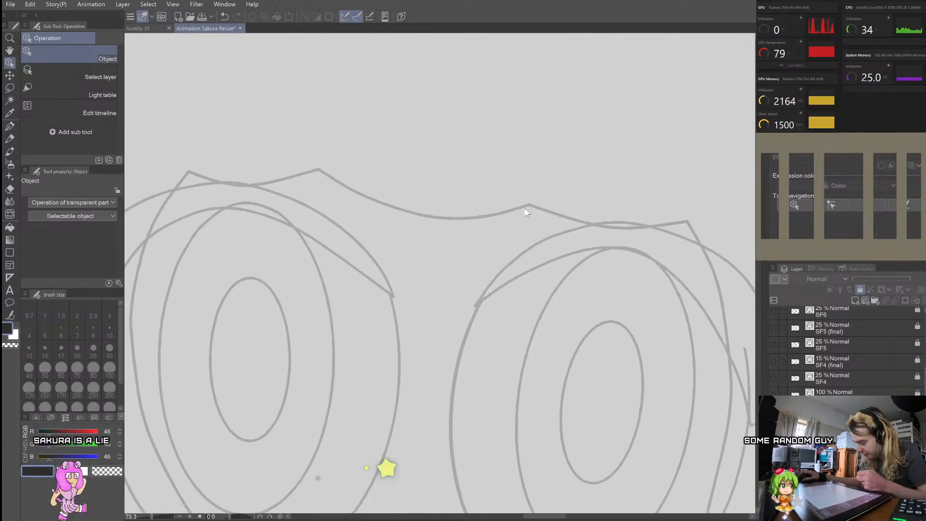
click(860, 289)
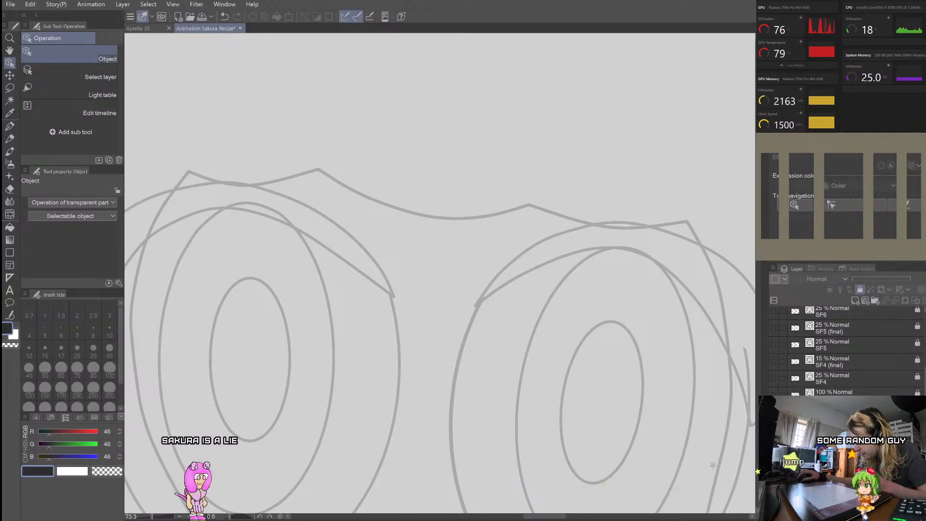
click(860, 290)
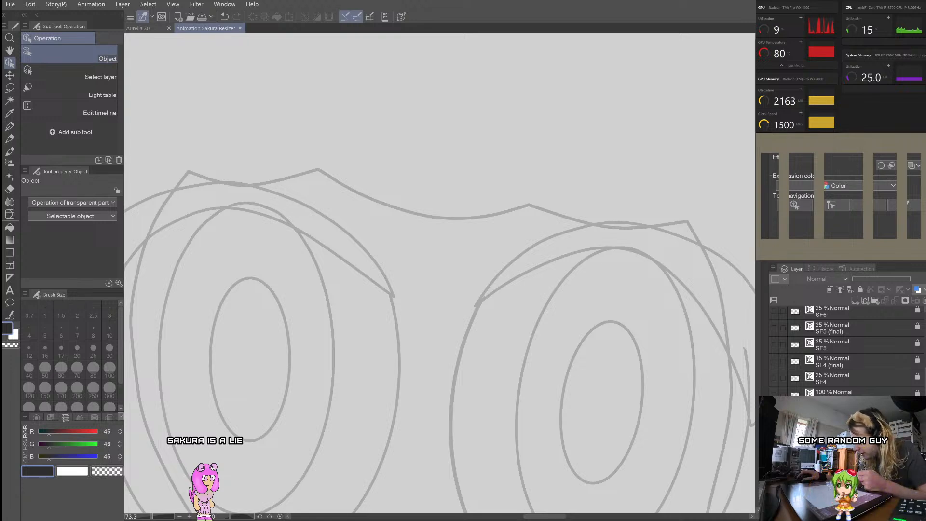
key(period)
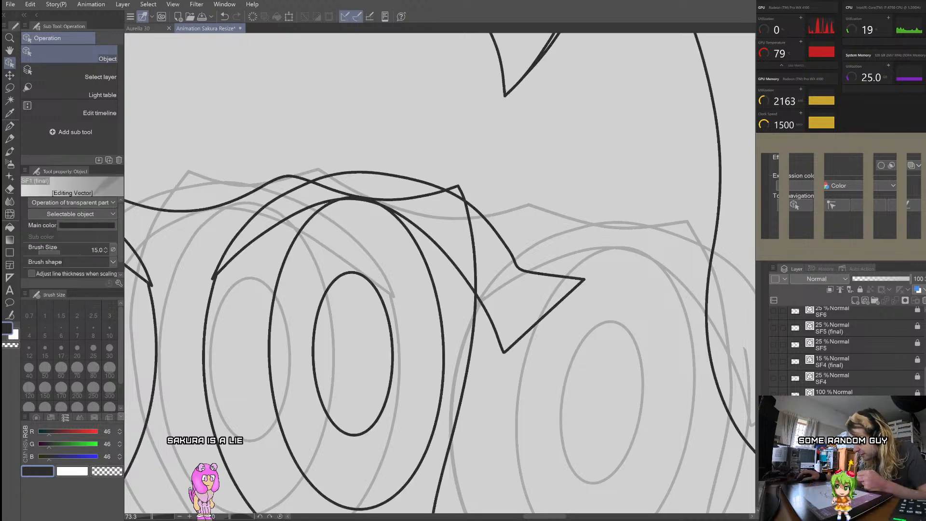
click(856, 288)
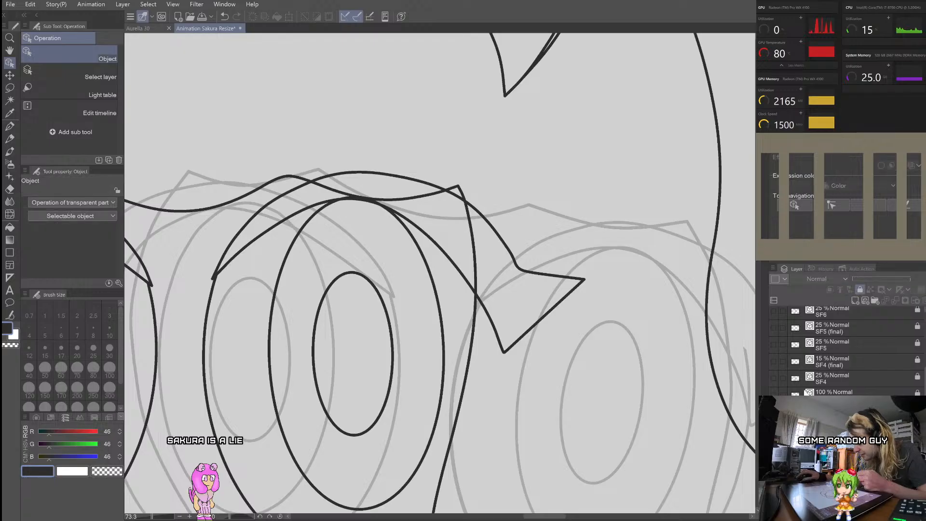
click(773, 462)
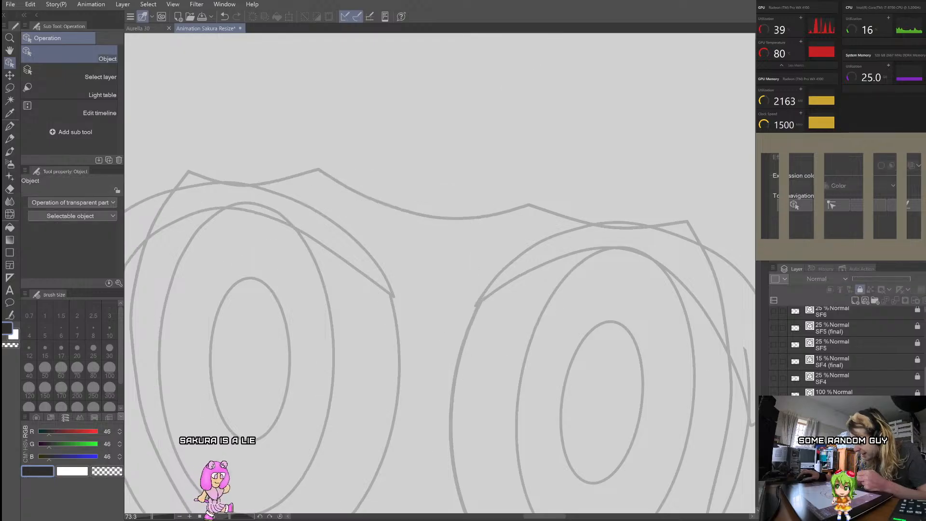
Step: Unlock the SF2 (final) layer and set its opacity to 100%, with the fringe line above the eyes selected
click(855, 286)
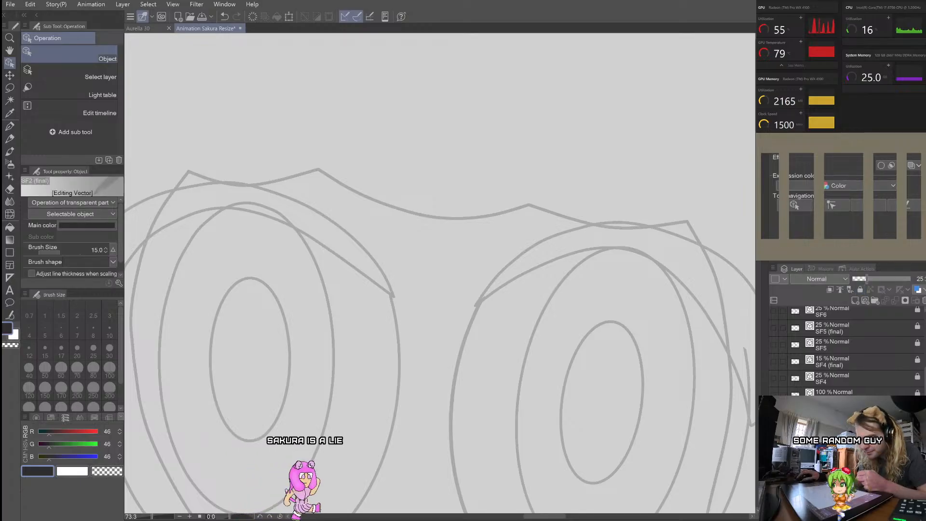
click(569, 220)
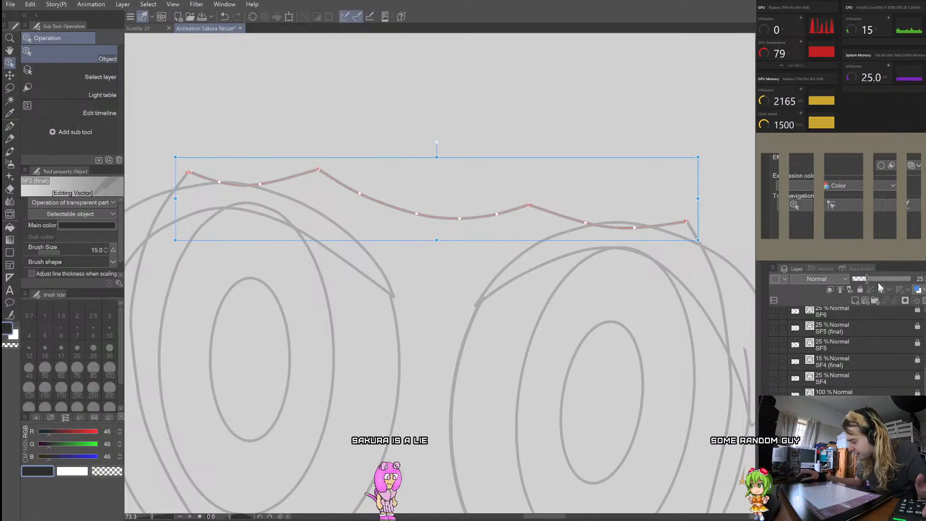
drag(893, 278, 913, 279)
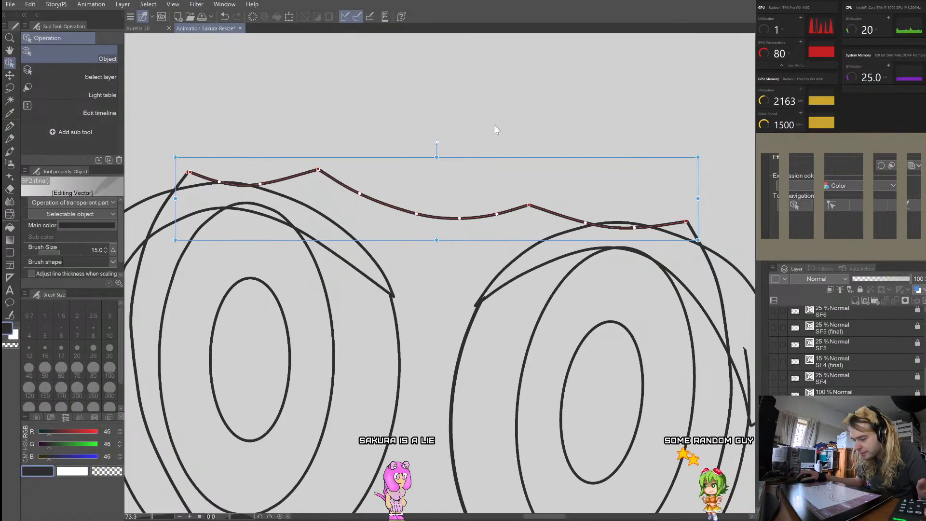
Step: Switch the two sharp corner points at the fringe line's inner peaks to smooth curves
click(334, 126)
click(314, 173)
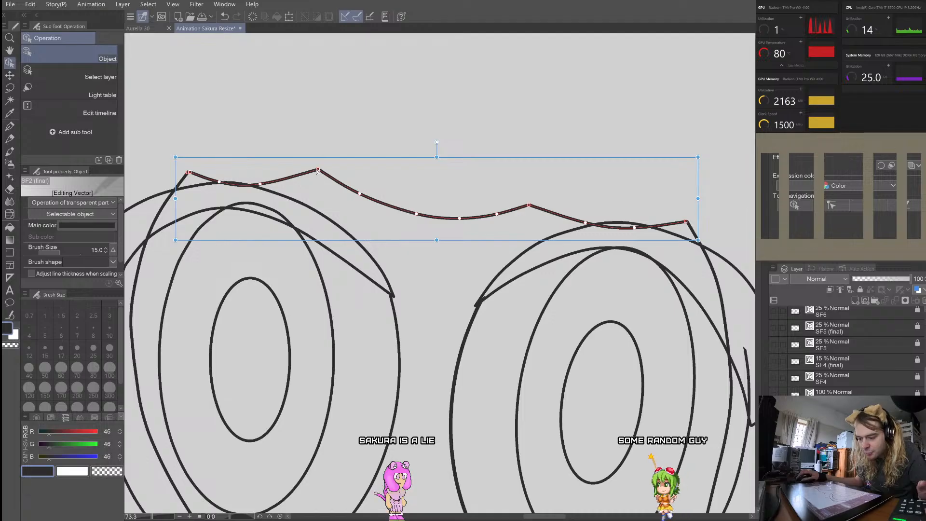
right_click(317, 170)
click(337, 194)
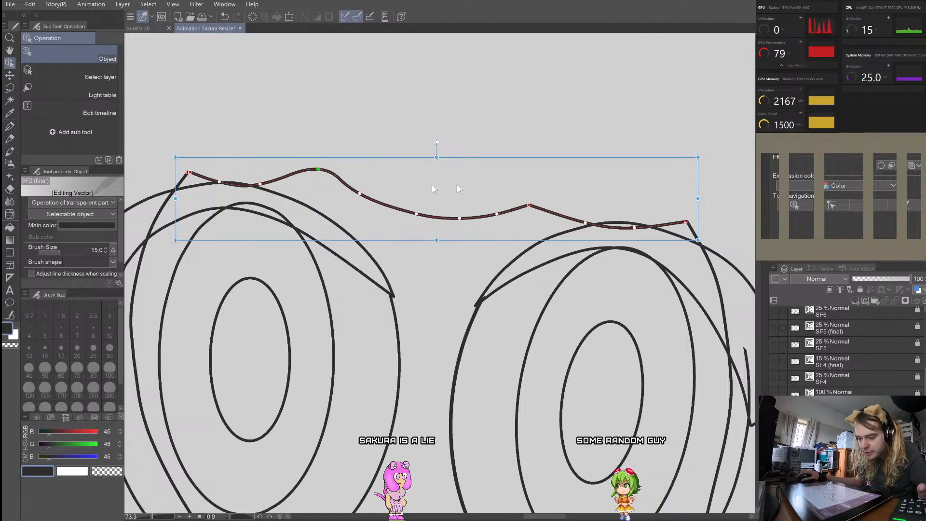
click(512, 189)
click(530, 208)
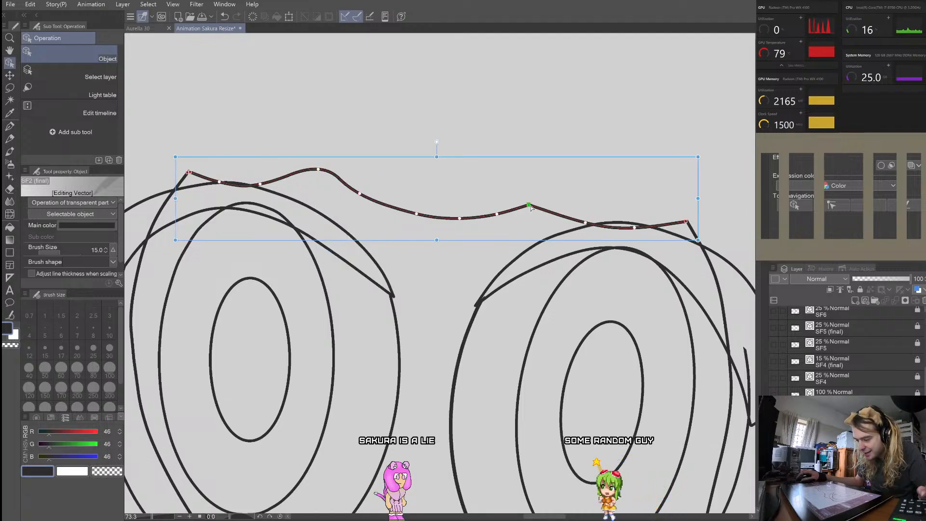
right_click(529, 206)
click(569, 232)
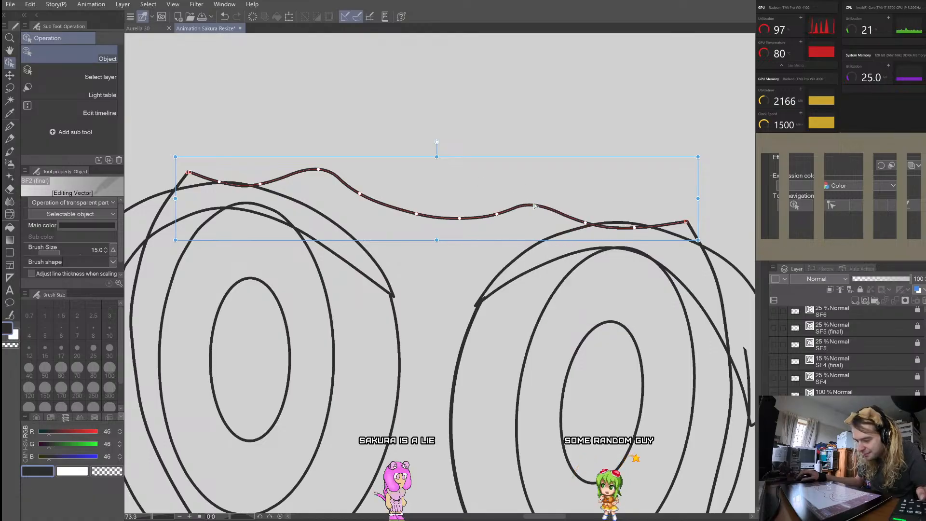
click(506, 192)
Step: Reposition the control points in the fringe line's central dip between the eyes to even out its curve
scroll(498, 228, up, 1)
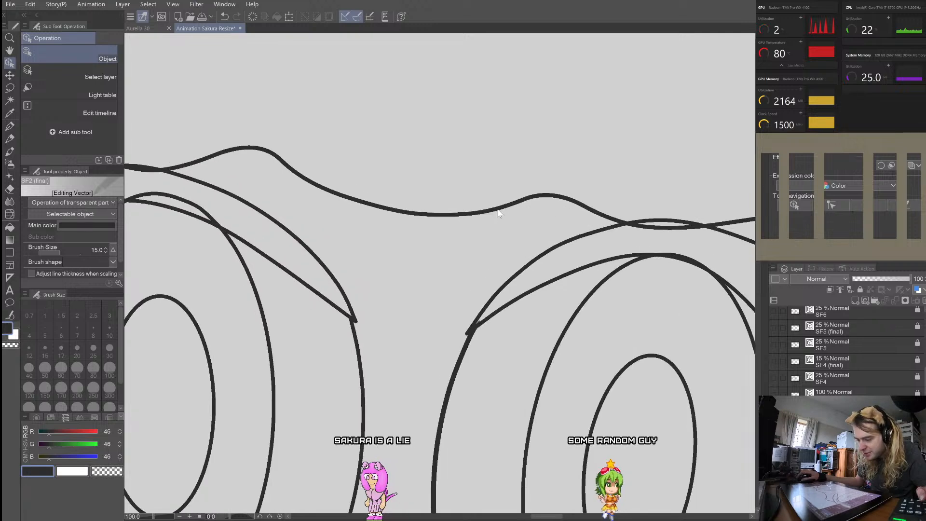
click(497, 209)
drag(496, 208, 433, 218)
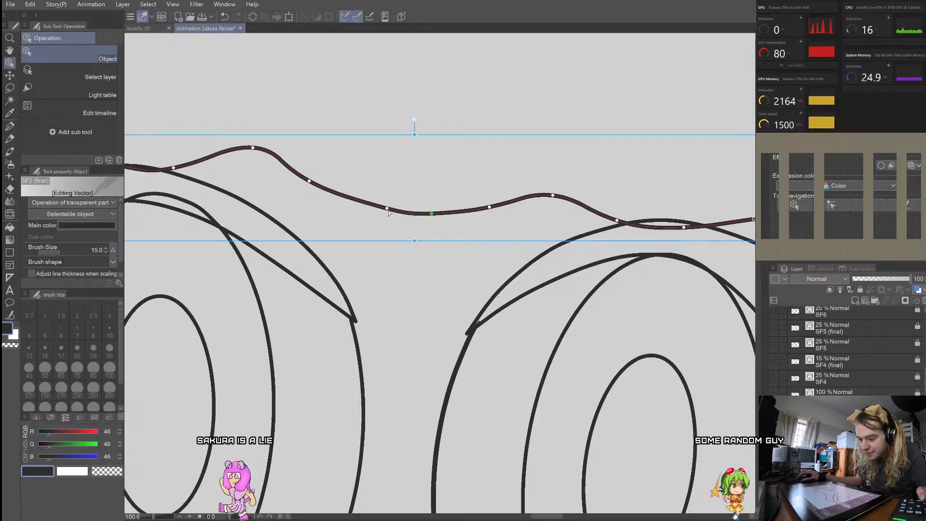
drag(378, 210, 370, 205)
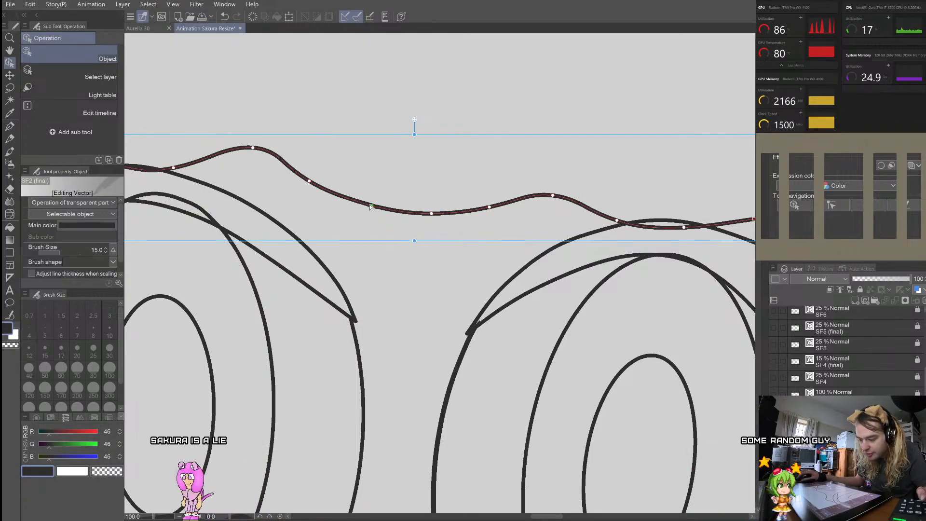
drag(430, 215, 427, 217)
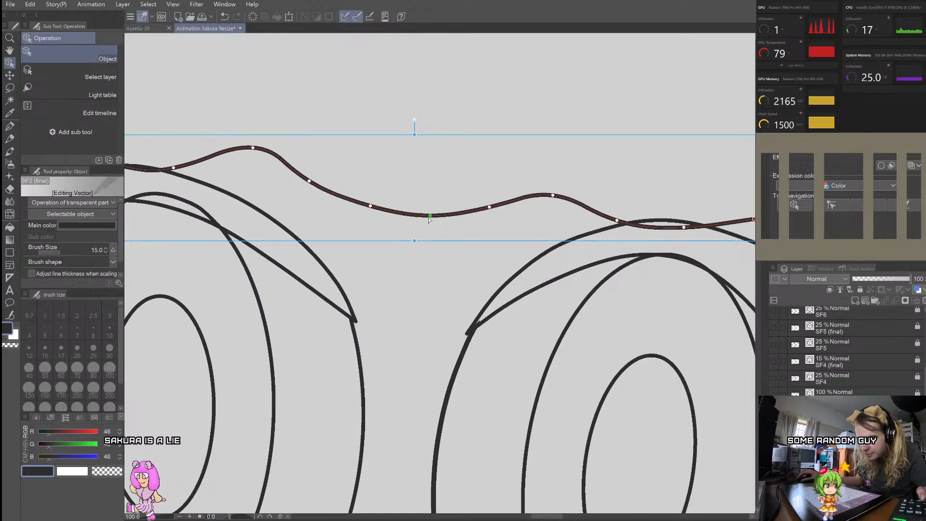
click(418, 201)
scroll(375, 208, down, 2)
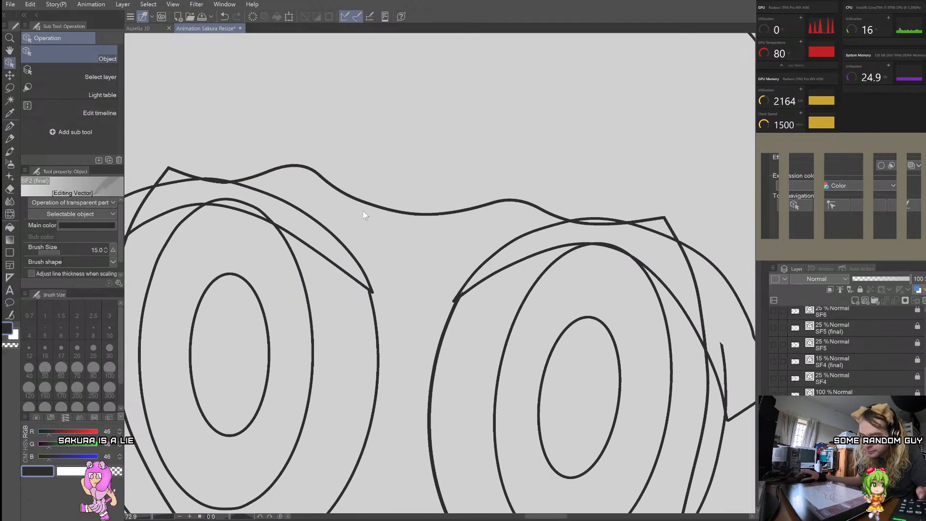
Step: Select the fringe line again for point editing around the rounded peak above the left eye
scroll(224, 120, up, 1)
scroll(355, 213, up, 2)
click(372, 207)
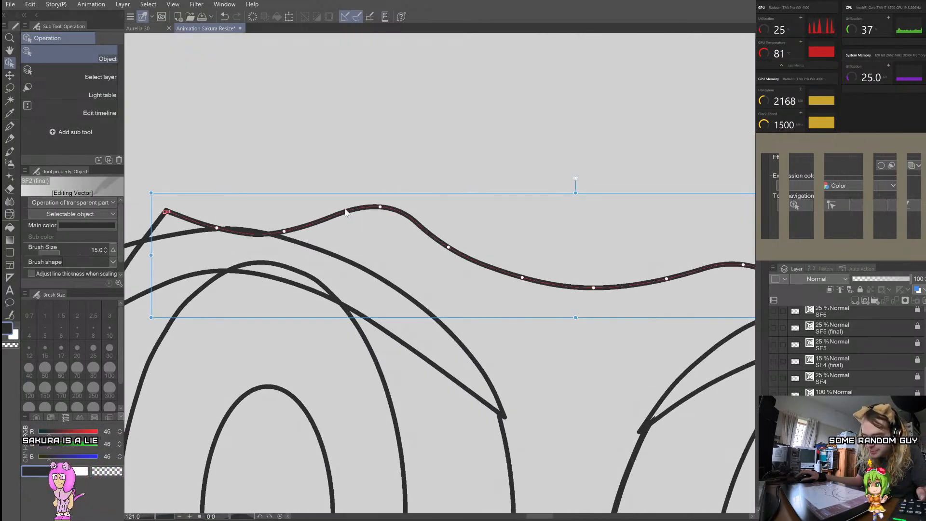
Step: Refine the control points along the left part of the fringe line on the SF2 (final) layer
scroll(383, 205, up, 3)
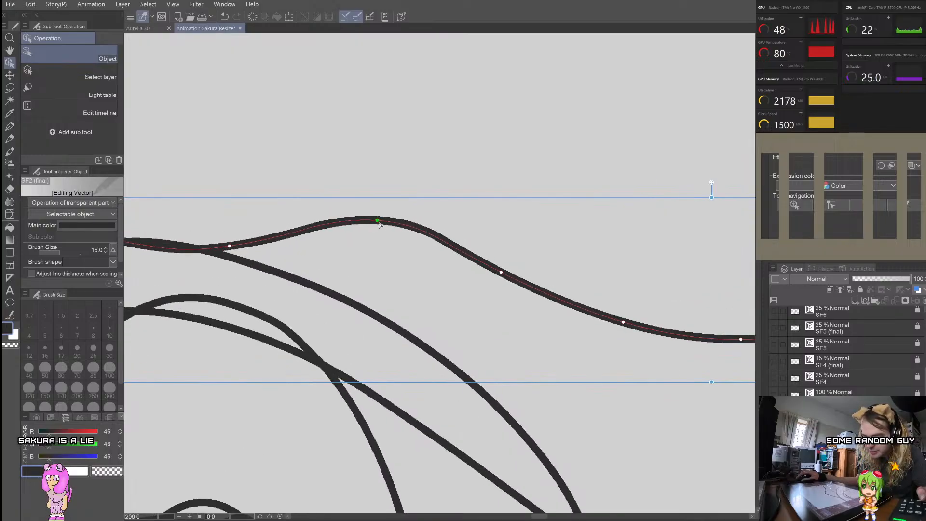
click(276, 159)
scroll(547, 205, down, 1)
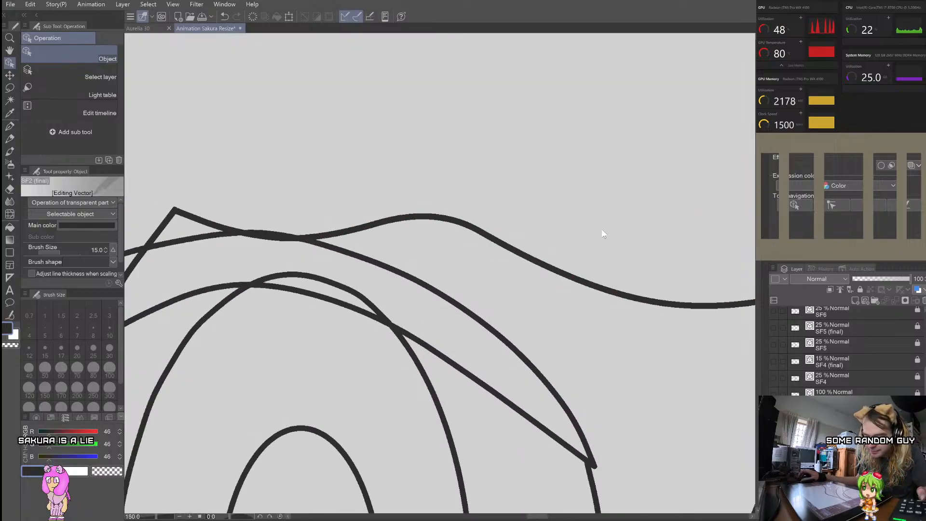
click(259, 235)
scroll(231, 231, up, 1)
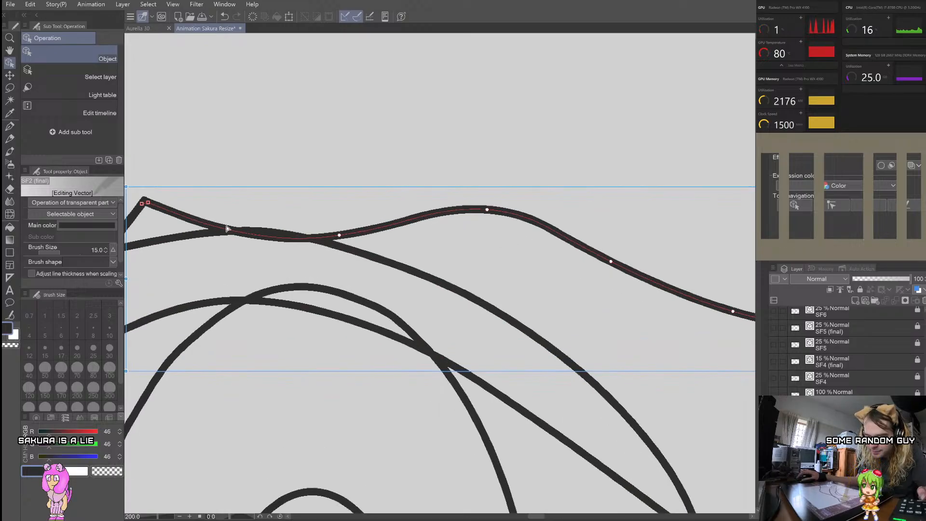
click(251, 177)
scroll(205, 243, down, 8)
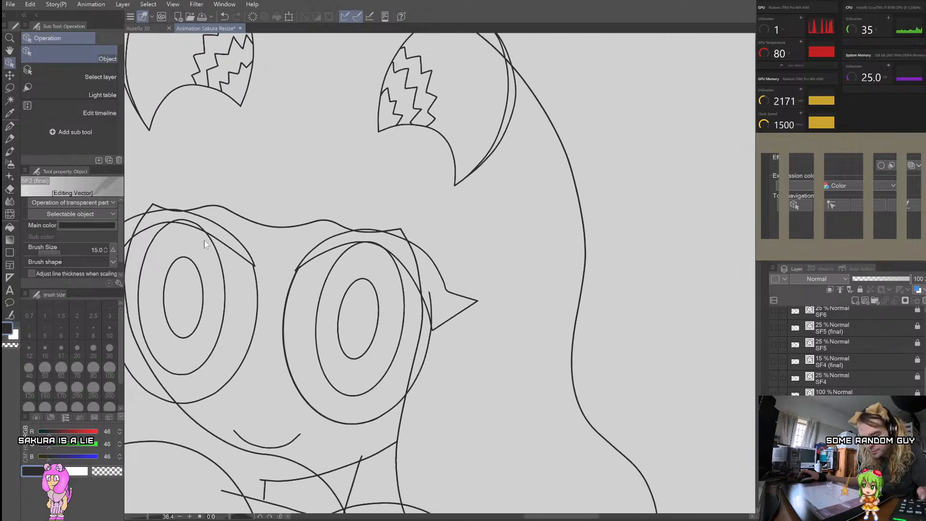
Step: Shift the fringe line's left crest and the dip beside it to the right and slightly down, above the left eye
scroll(274, 224, up, 2)
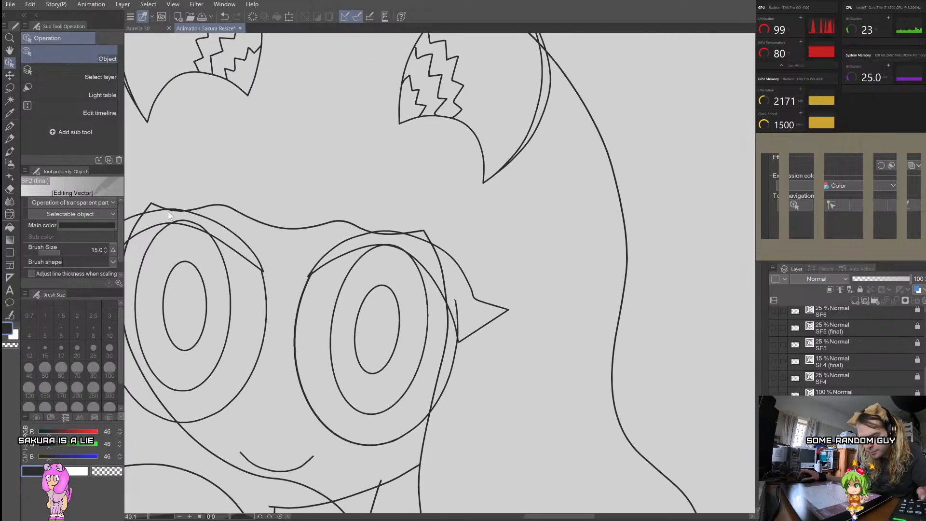
click(212, 205)
scroll(210, 205, up, 2)
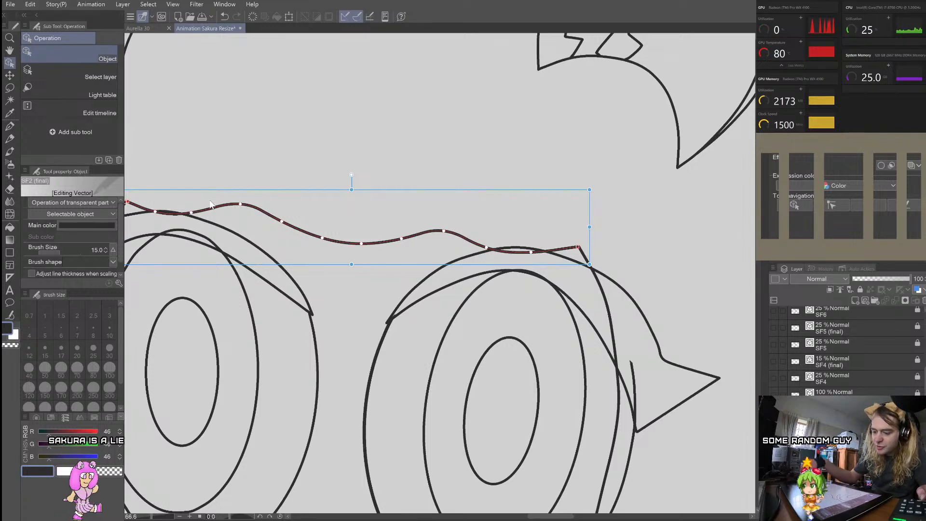
drag(240, 204, 276, 209)
drag(192, 213, 218, 220)
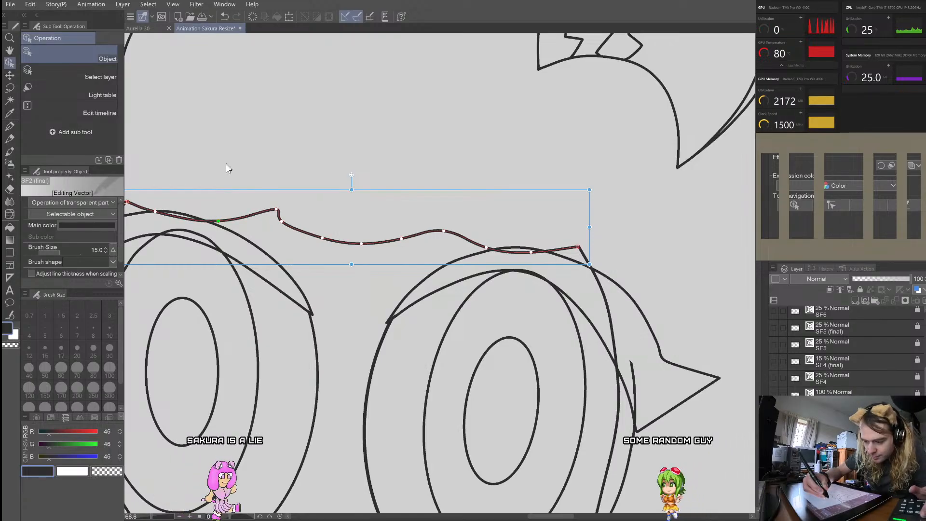
Step: Step through the animation frames to compare the fringe and pose in the neighbouring drawings
scroll(225, 164, down, 3)
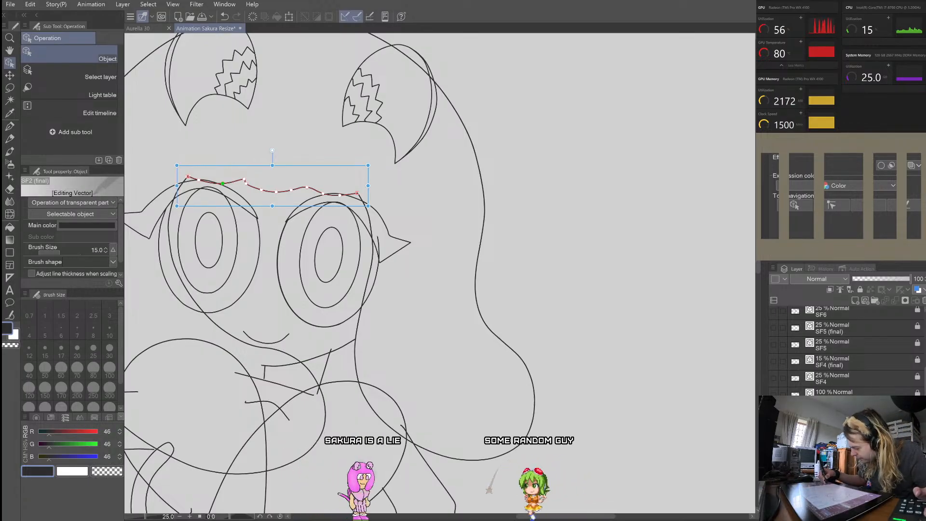
click(861, 410)
key(.)
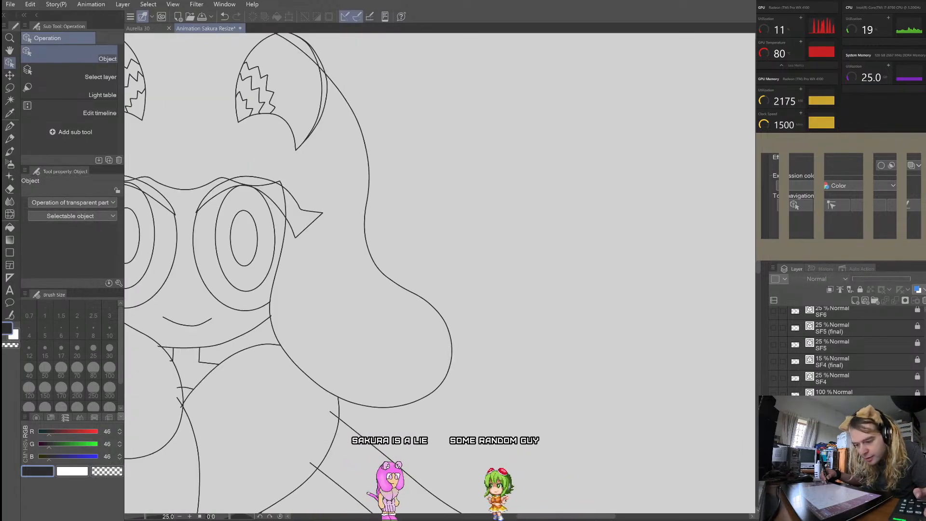
scroll(617, 328, down, 2)
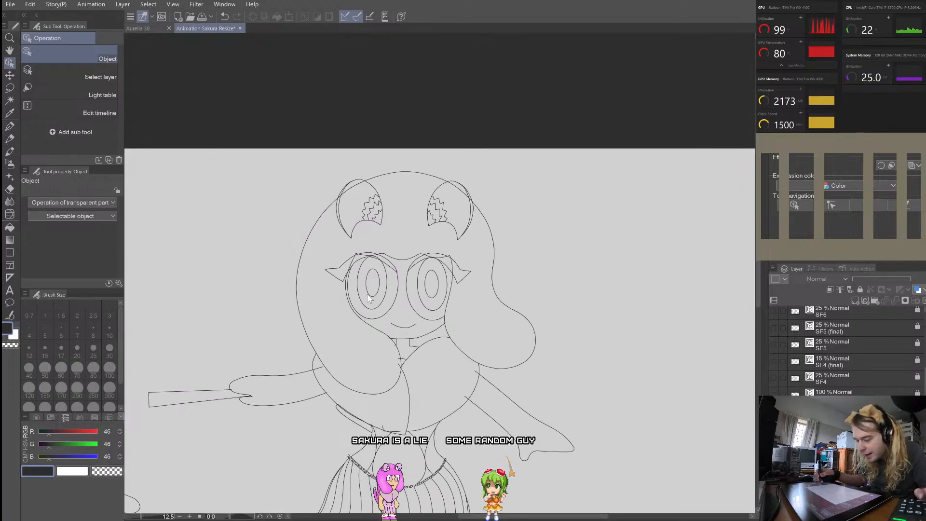
key(.)
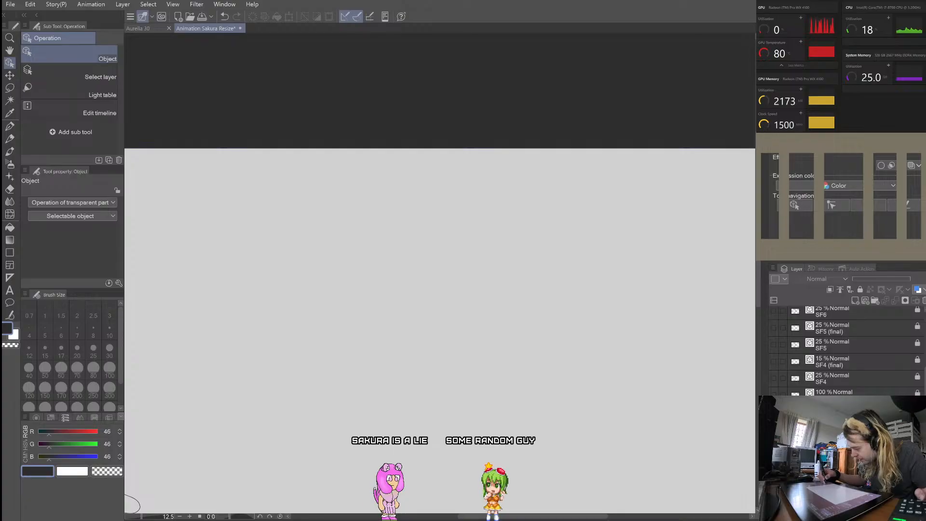
key(.)
key(.)
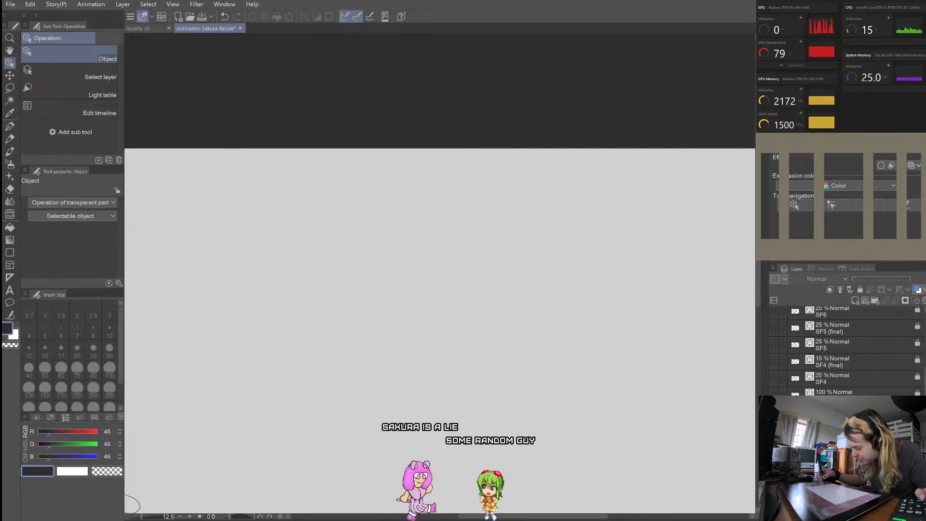
key(.)
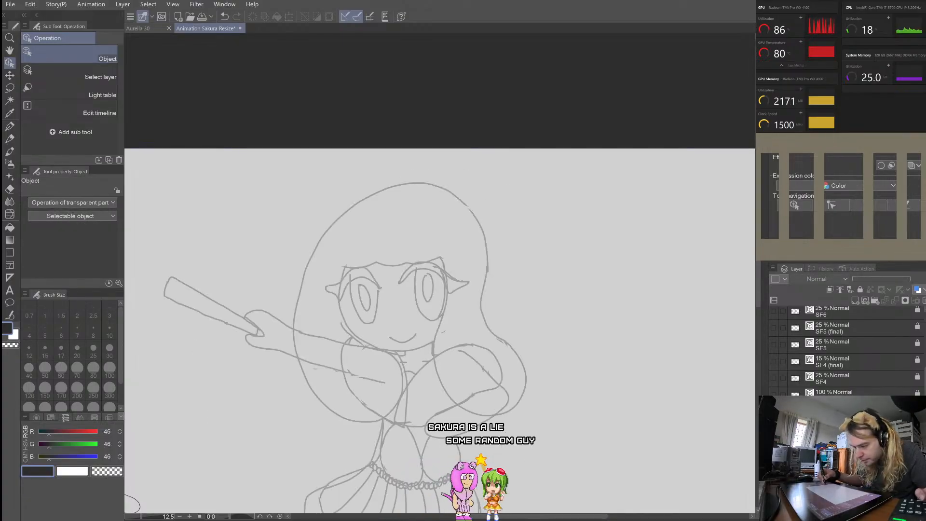
key(.)
Step: Overlay the 100% opacity line art listed below SF4 with the SF1 (final) line art to compare them, and leave only SF1 (final) displayed
click(774, 394)
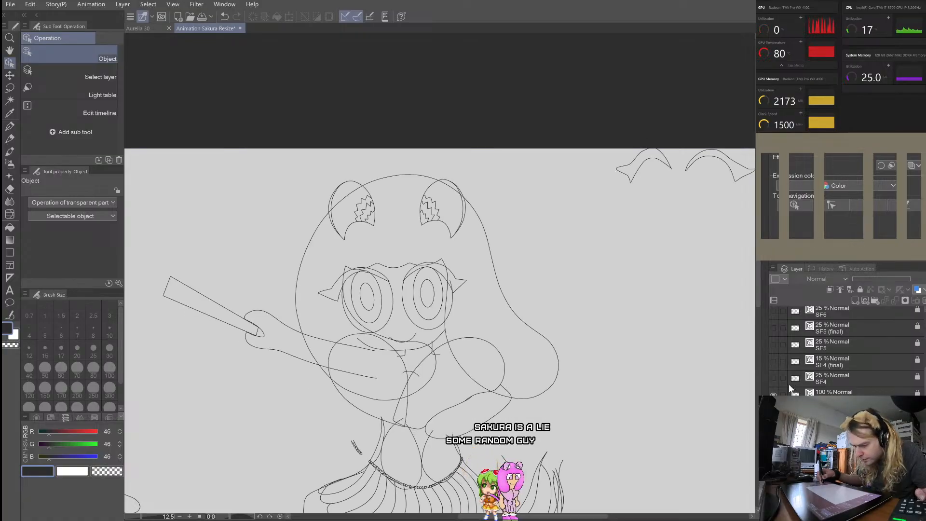
scroll(405, 243, up, 4)
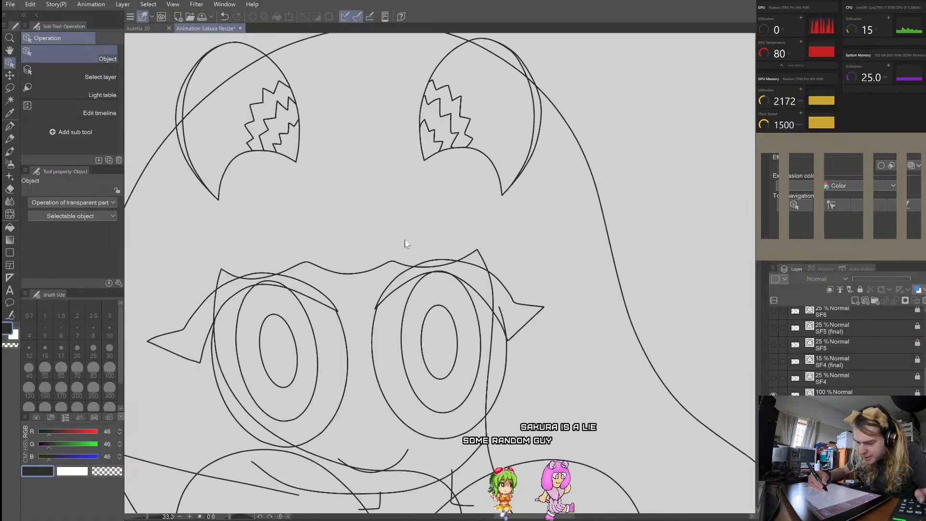
scroll(405, 243, down, 1)
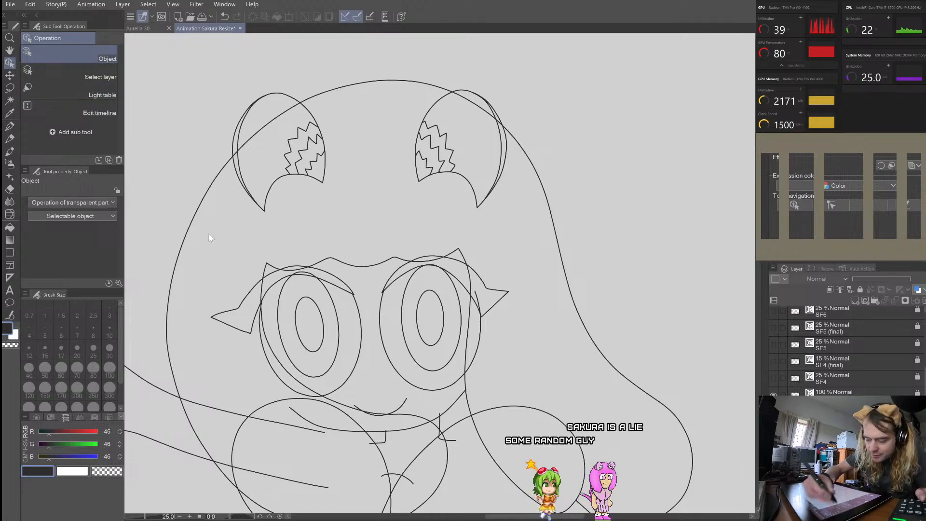
scroll(393, 260, up, 1)
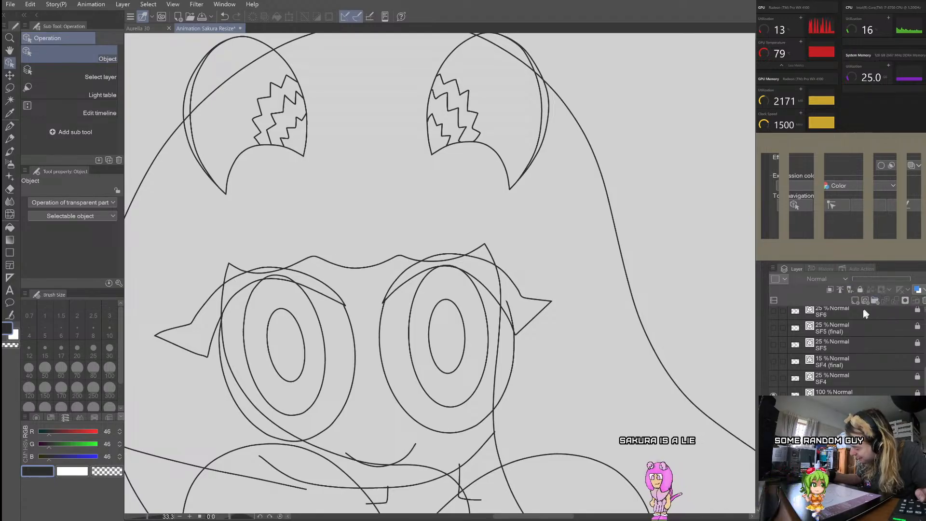
key(ctrl+v)
key(ctrl+z)
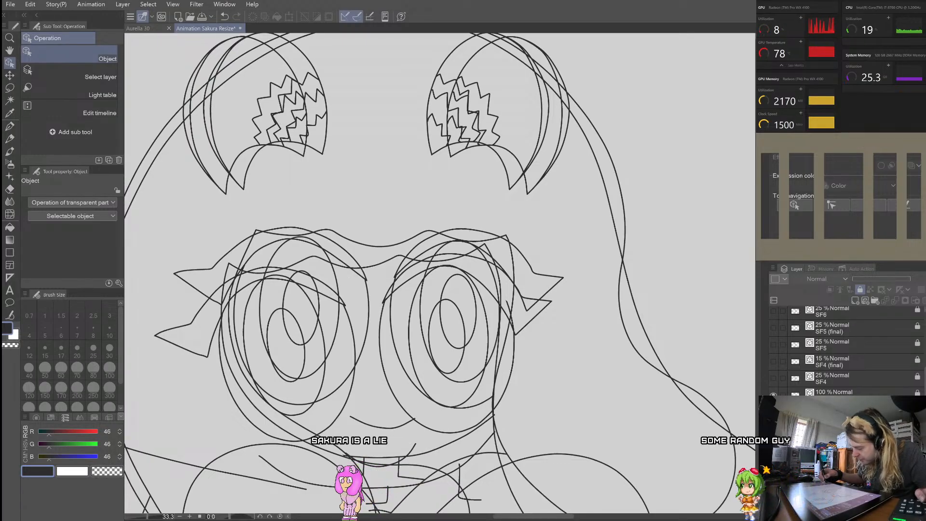
click(773, 411)
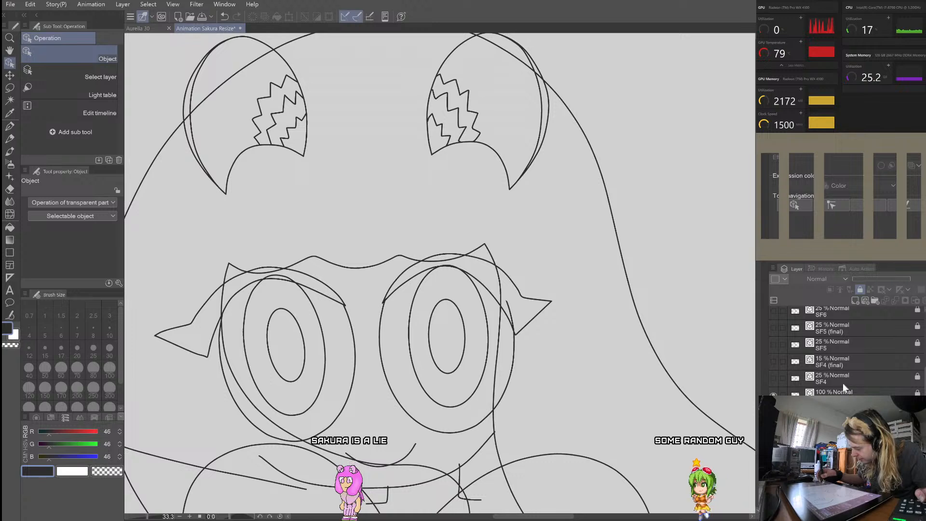
click(773, 411)
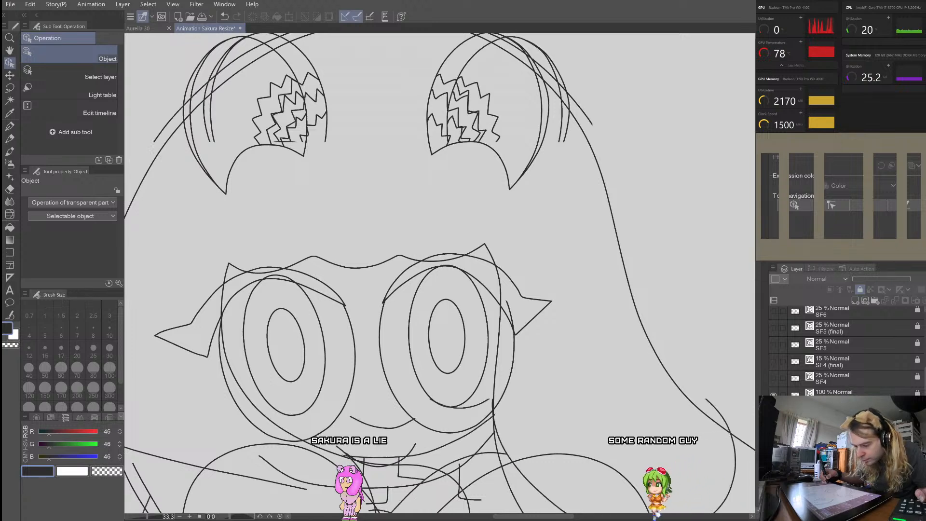
click(773, 394)
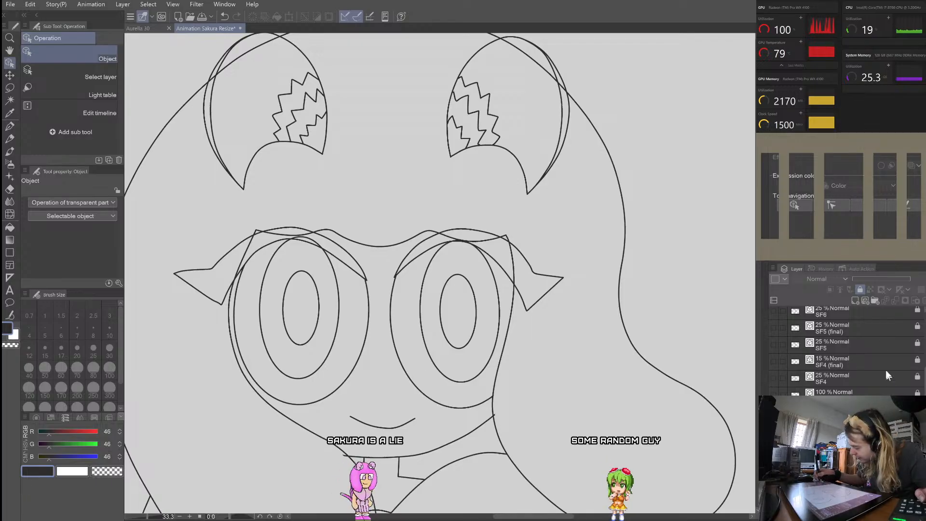
Step: Unlock the SF1 (final) layer and move its fringe line slightly down over the eyes
click(859, 289)
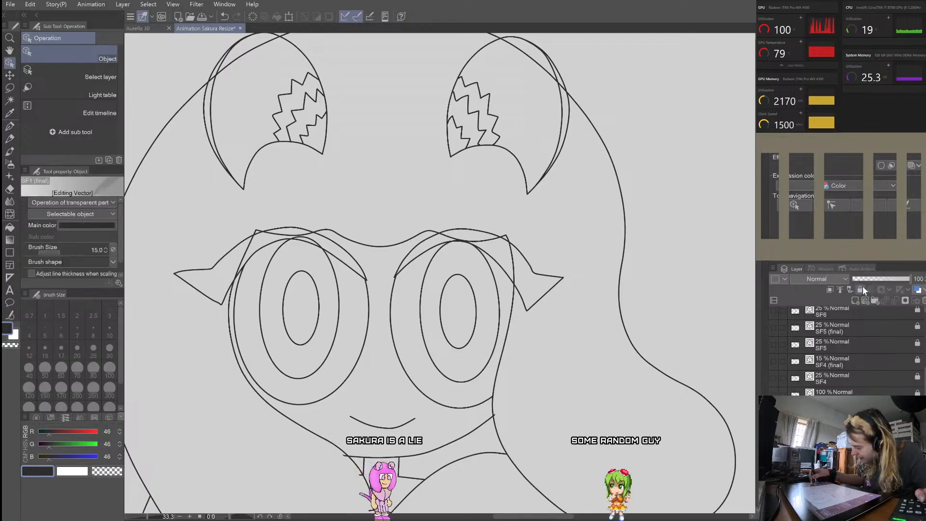
click(355, 245)
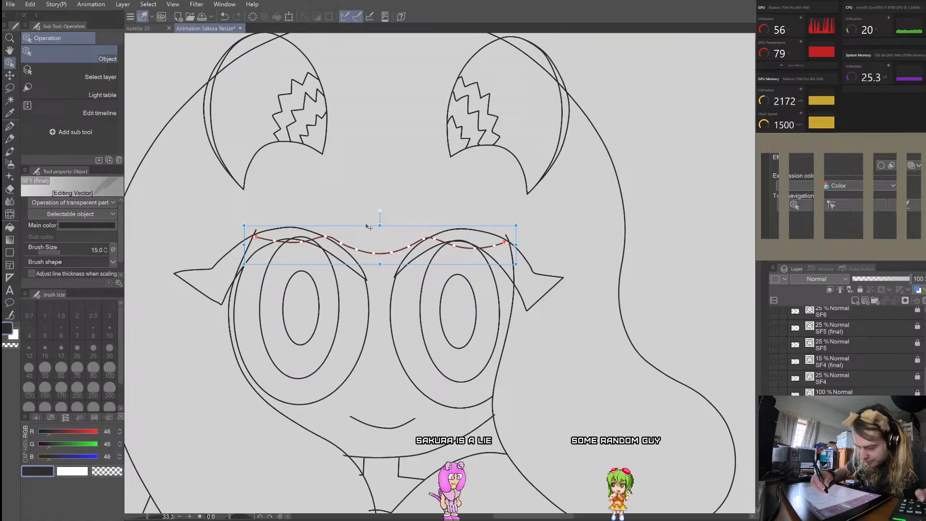
click(372, 205)
scroll(501, 229, down, 4)
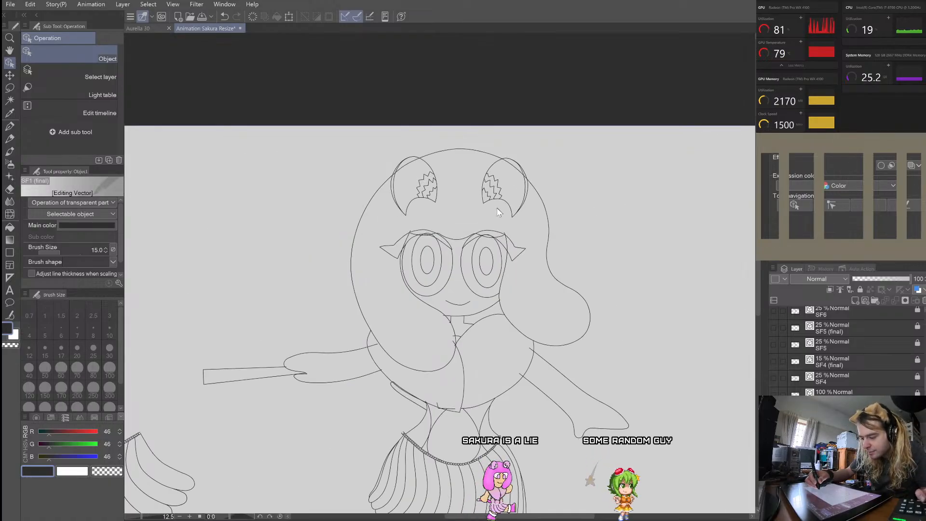
scroll(497, 212, up, 4)
click(391, 287)
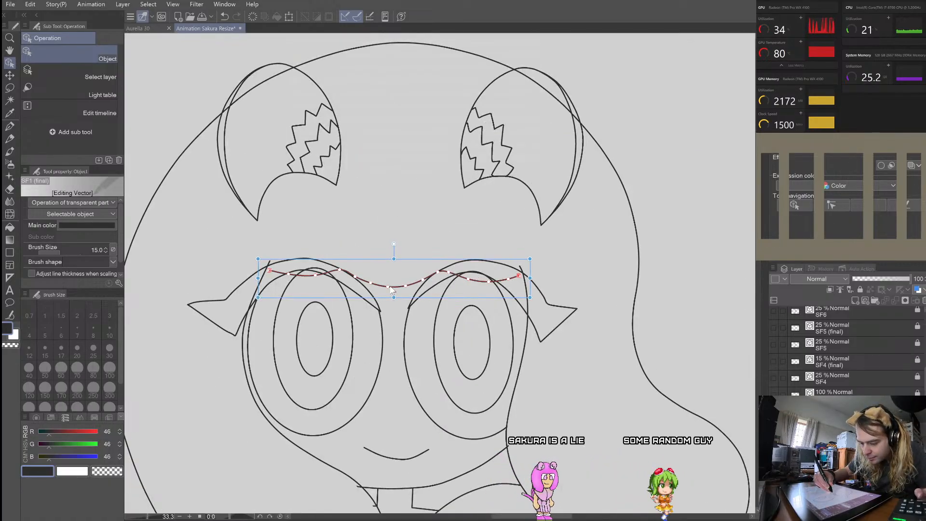
click(522, 259)
Step: Extend the fringe line's right end to meet the side hair line and delete the spare control point beside it
scroll(523, 270, up, 2)
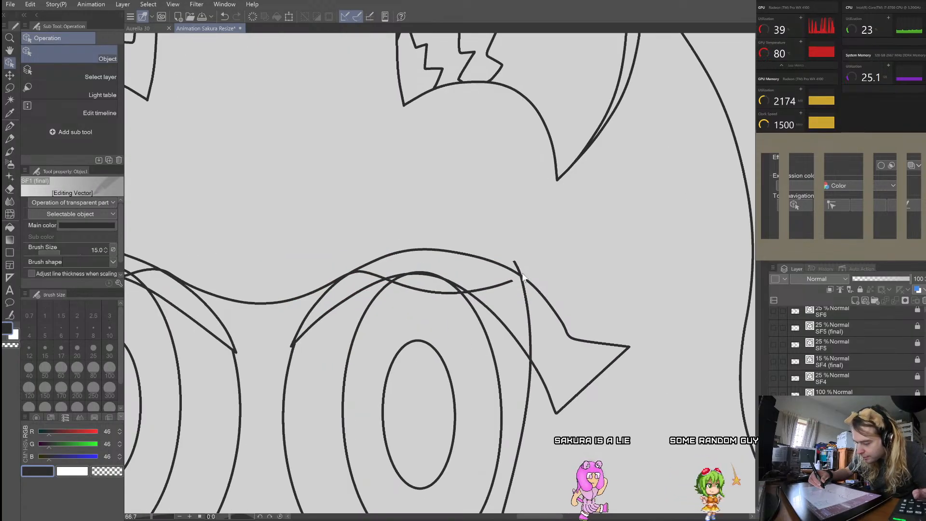
click(513, 284)
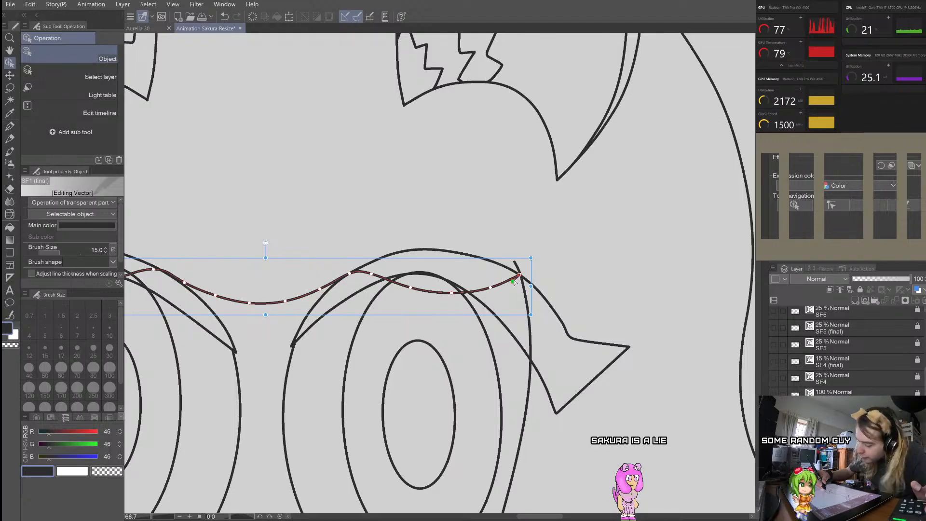
right_click(515, 283)
click(543, 300)
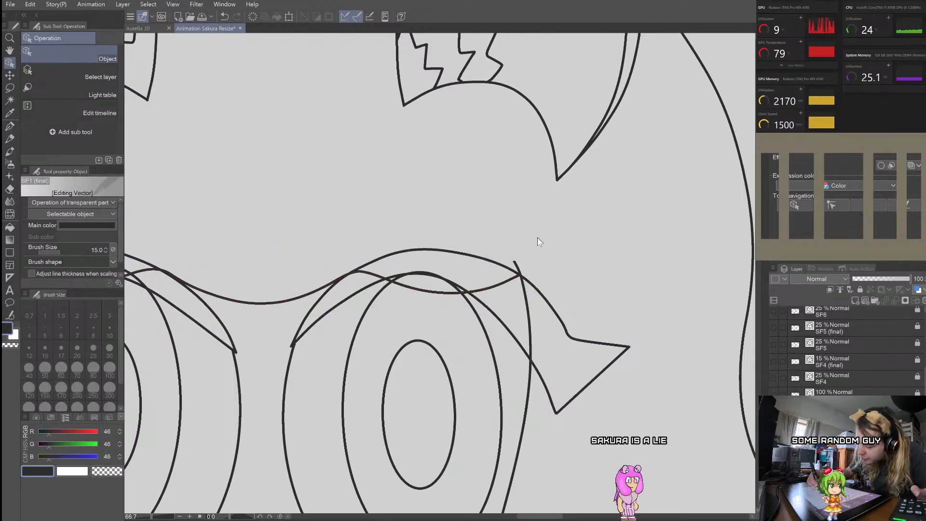
click(355, 276)
scroll(394, 266, down, 1)
scroll(267, 264, down, 1)
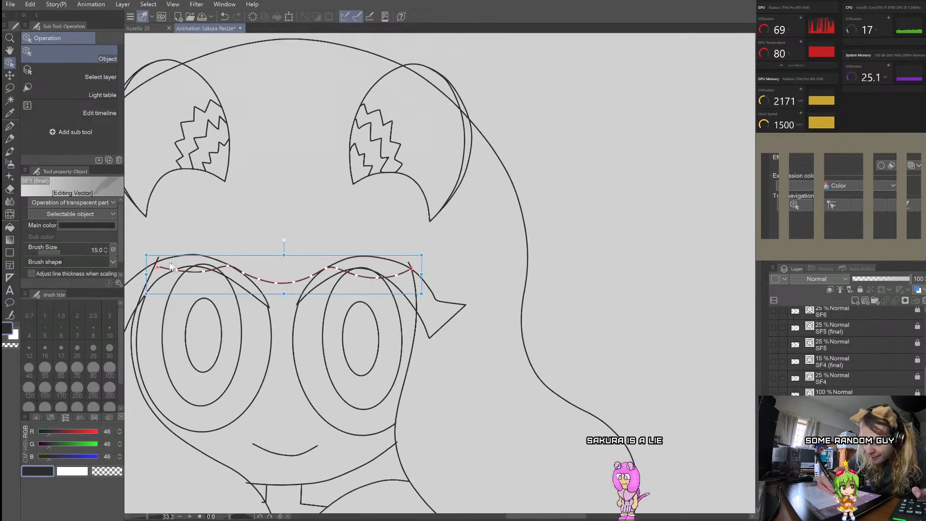
scroll(157, 265, up, 3)
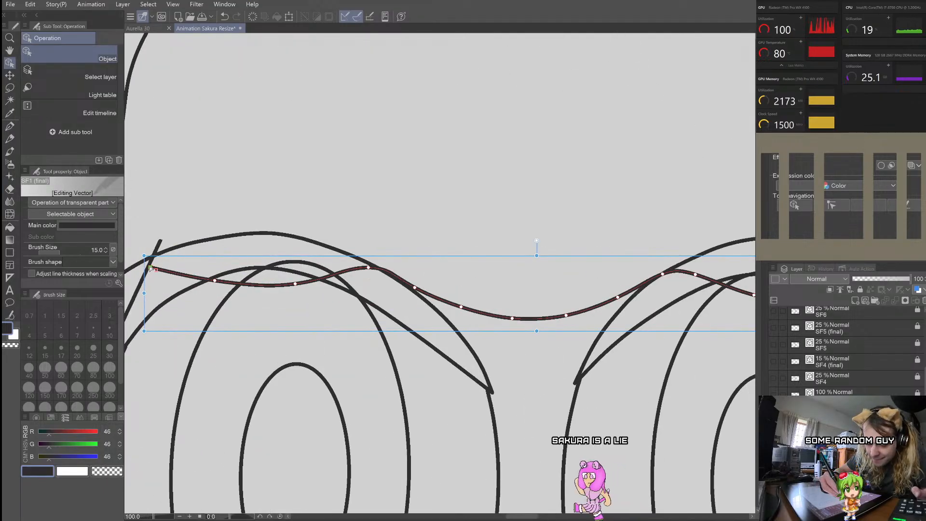
scroll(152, 269, up, 1)
key(Delete)
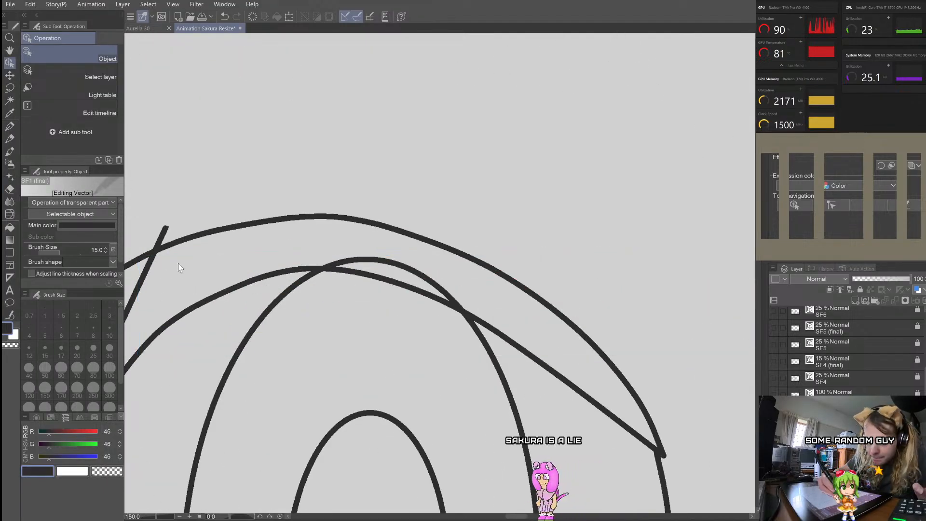
click(222, 17)
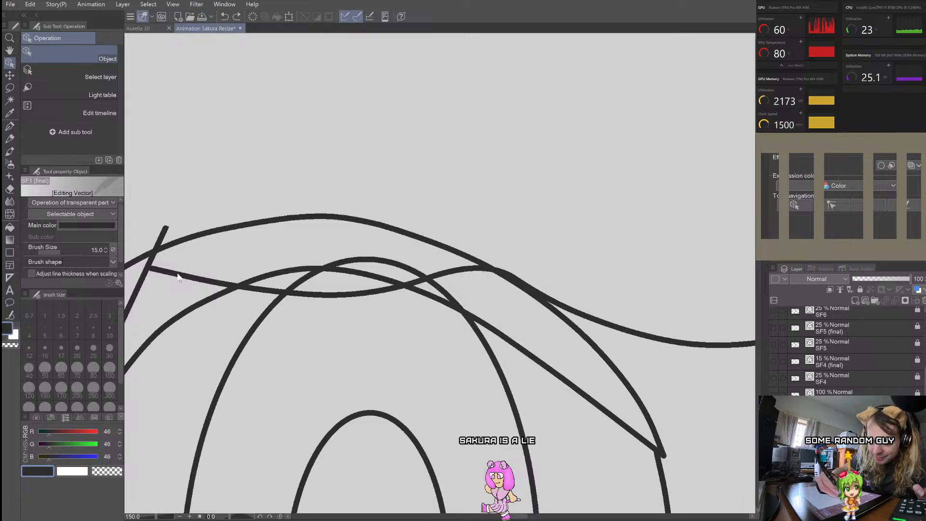
Step: Delete the spare control point near the fringe line's left end and place that end on the side hair line
click(161, 272)
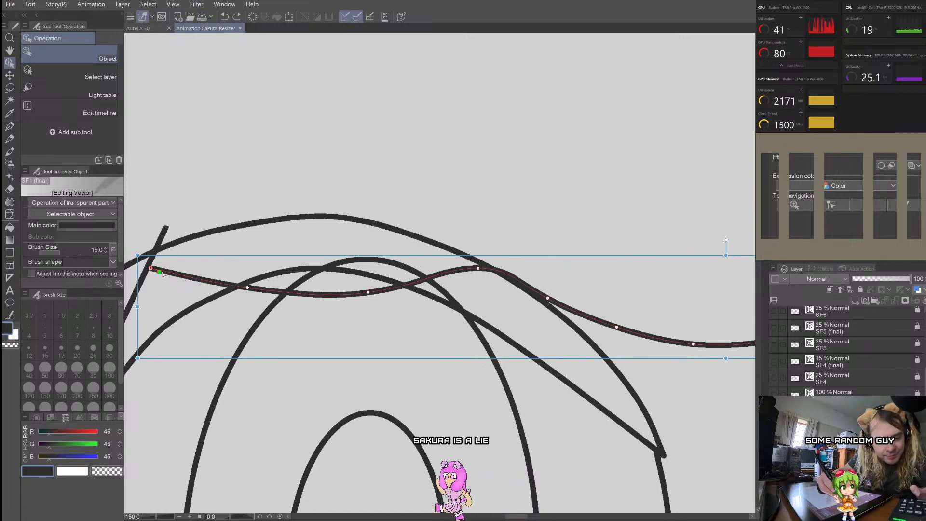
right_click(163, 274)
click(212, 287)
scroll(152, 267, down, 2)
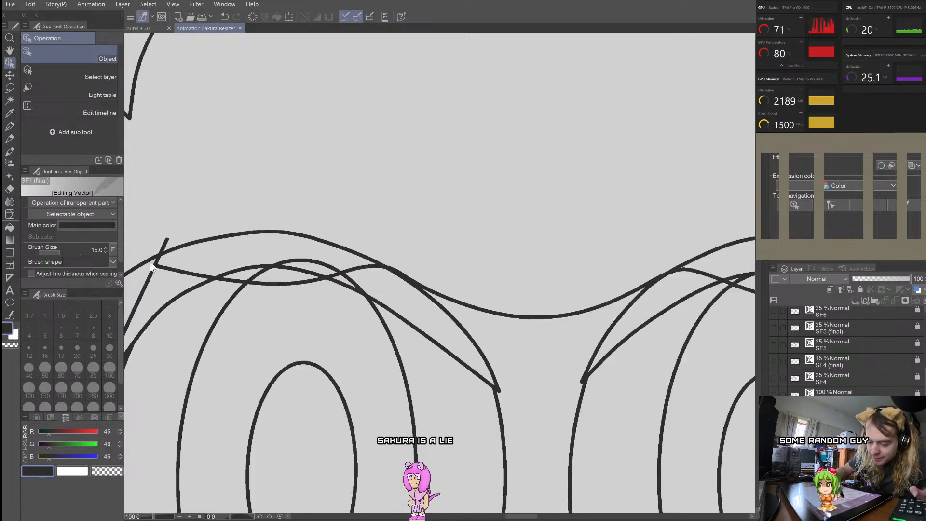
scroll(151, 268, up, 2)
click(154, 267)
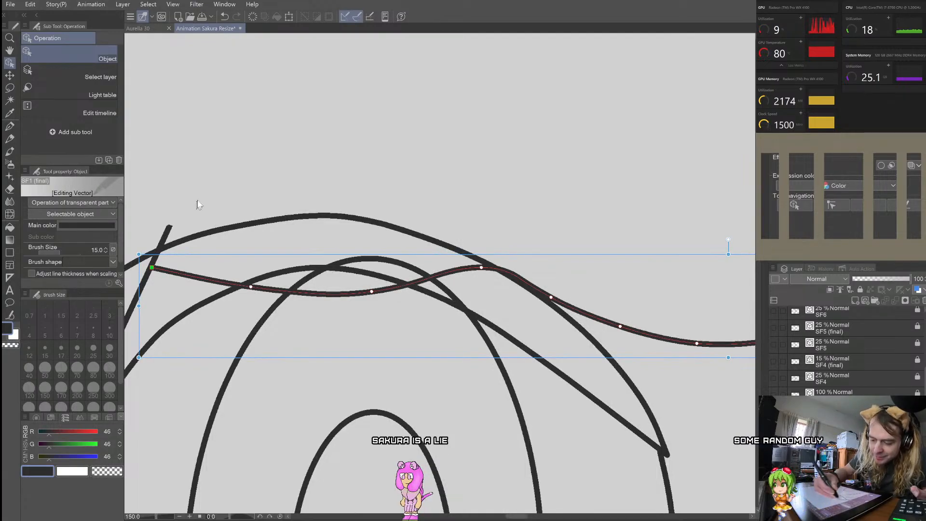
Step: Nudge the fringe line's left end and the control points over the left eye to smooth the curve there
click(198, 202)
scroll(198, 203, down, 2)
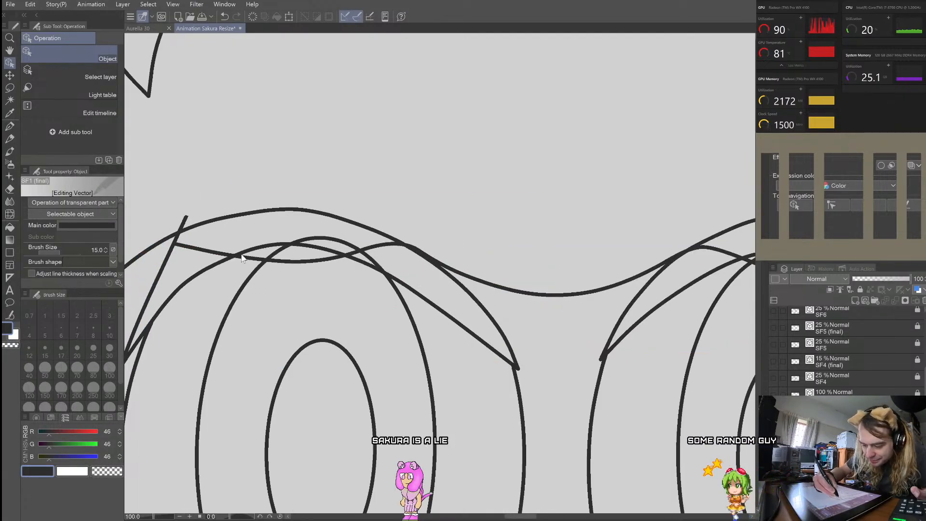
click(256, 260)
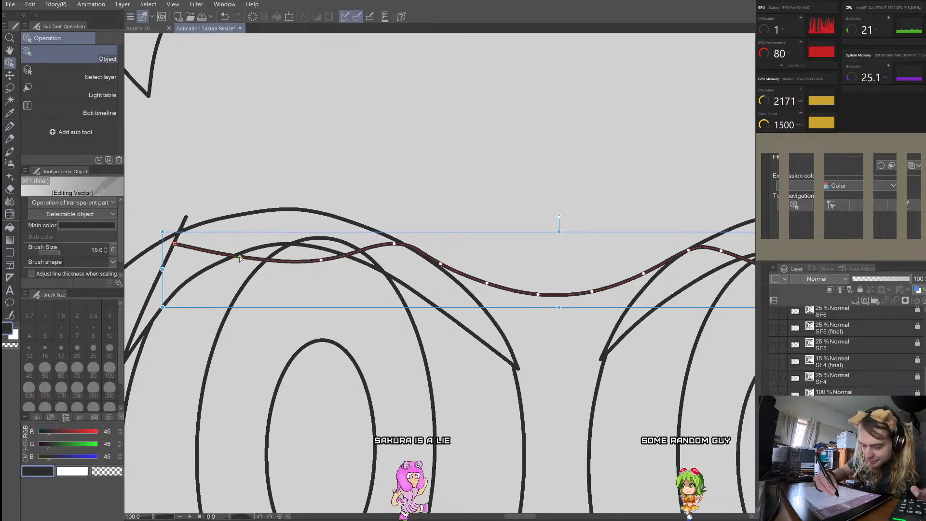
click(227, 246)
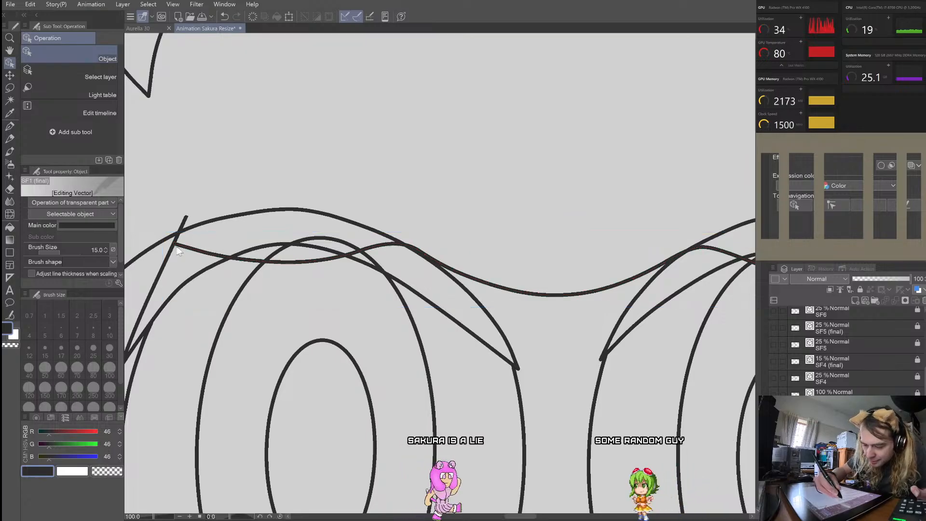
click(180, 244)
scroll(180, 241, up, 2)
drag(167, 249, 166, 248)
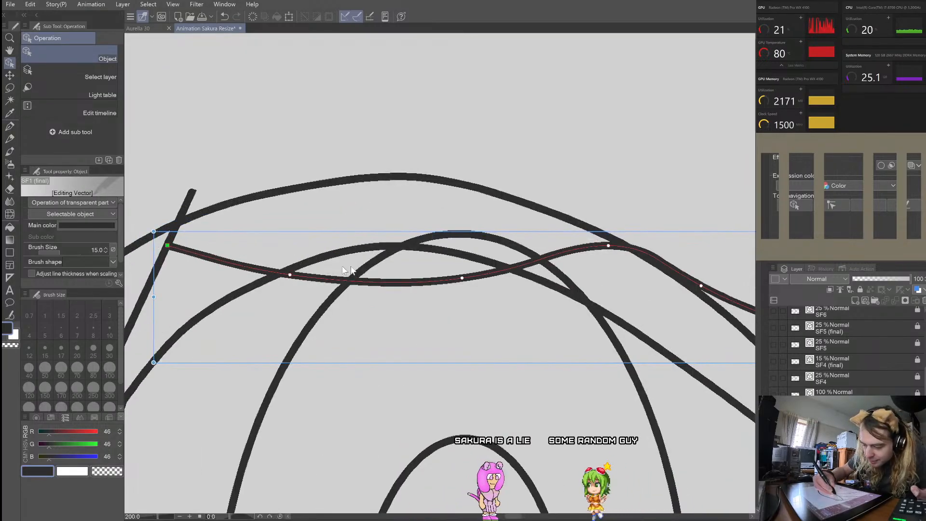
drag(461, 279, 449, 283)
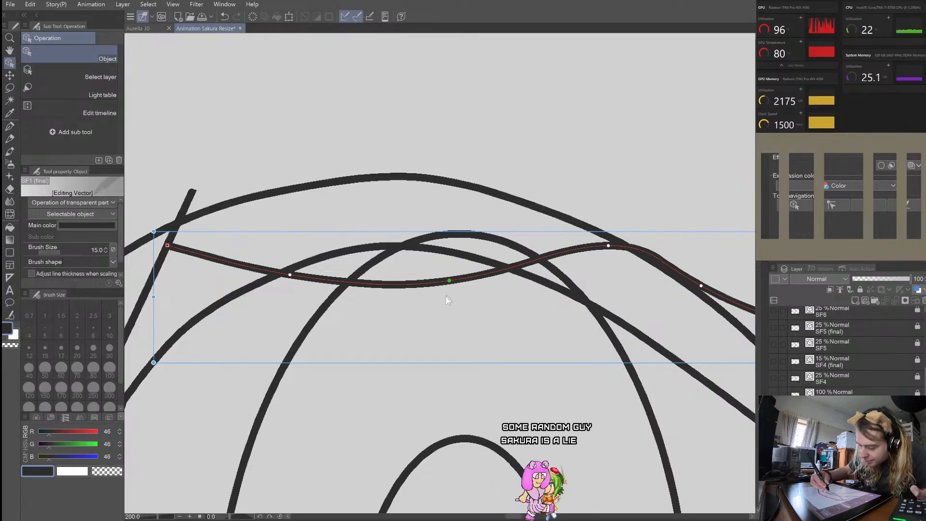
click(451, 300)
Step: Adjust the control points at the fringe line's crest beside the left eye, lowering the one on the slope toward the middle
scroll(585, 256, down, 2)
scroll(625, 248, up, 2)
click(573, 260)
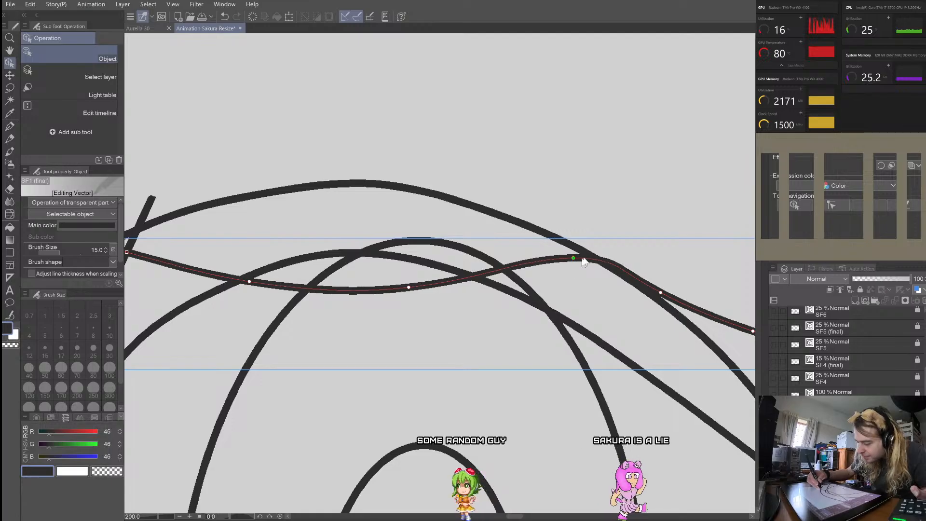
drag(660, 292, 661, 299)
click(595, 192)
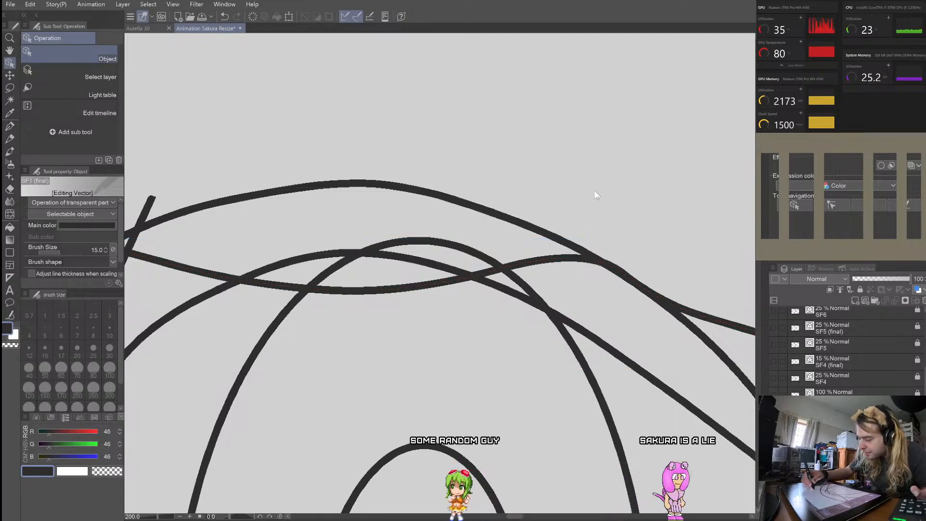
scroll(626, 227, down, 3)
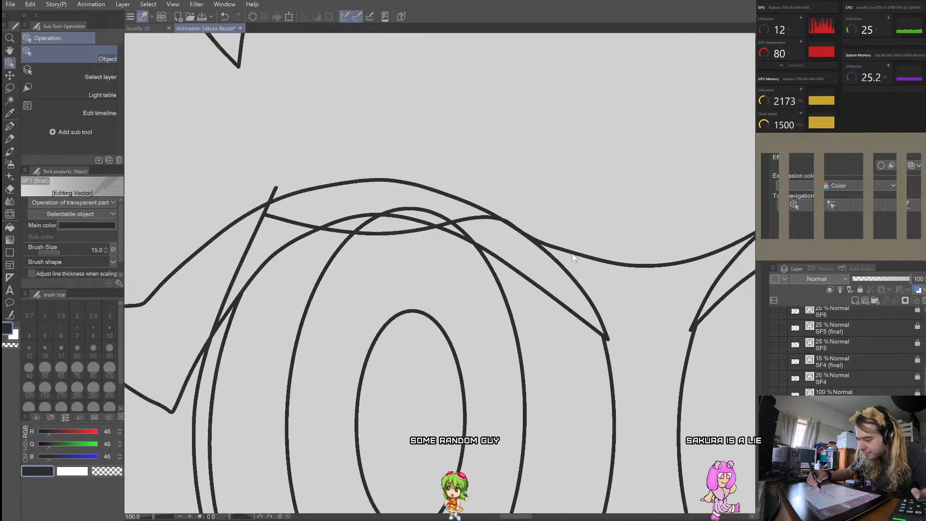
Step: Lower the control points around the fringe line's central dip slightly to round it between the eyes
click(577, 255)
drag(578, 256, 581, 261)
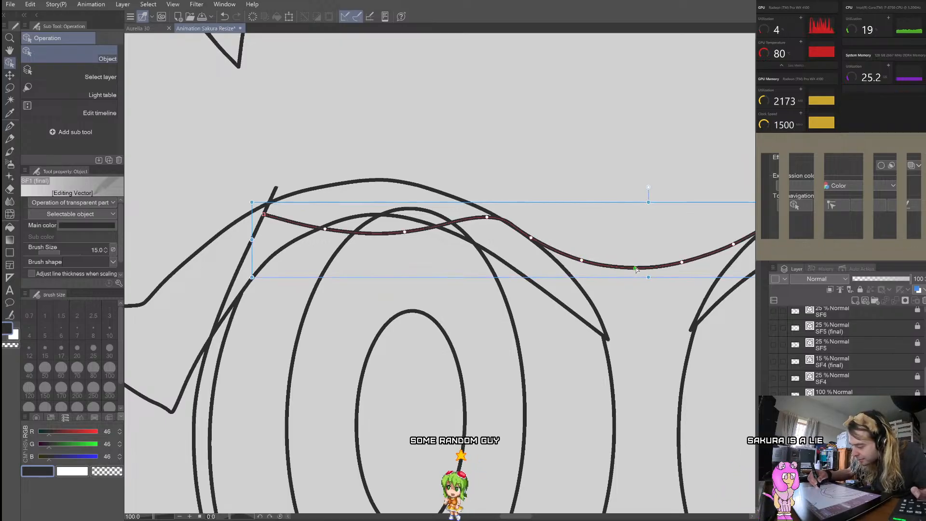
click(635, 242)
scroll(635, 242, down, 4)
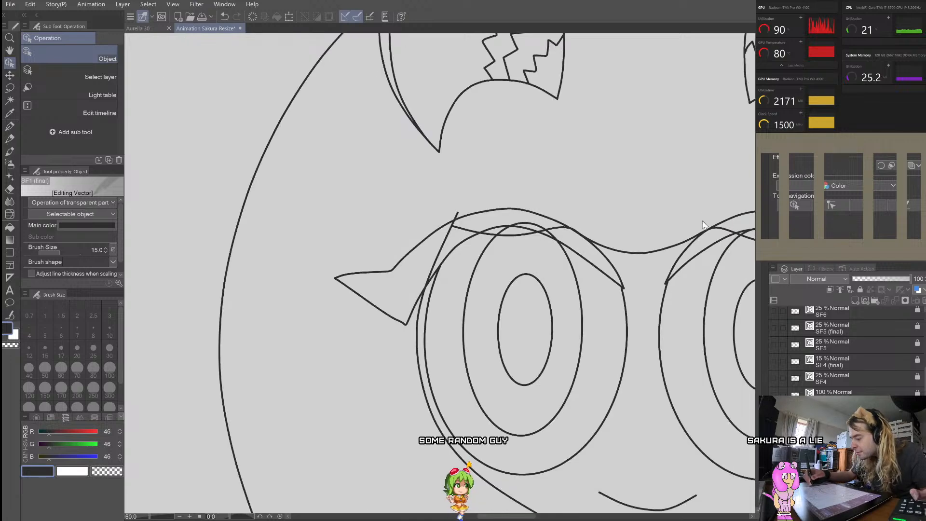
scroll(717, 230, up, 3)
scroll(716, 230, up, 2)
click(654, 221)
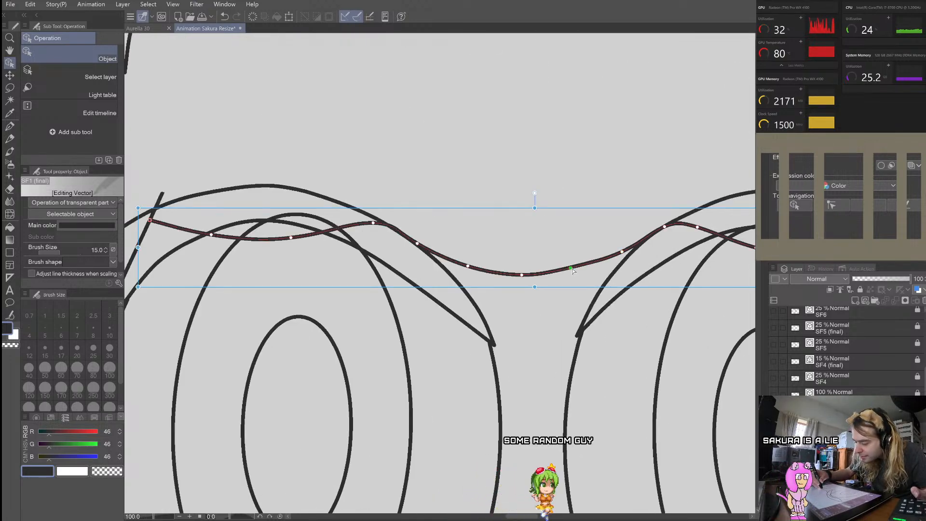
drag(572, 269, 575, 272)
click(585, 250)
scroll(584, 250, down, 3)
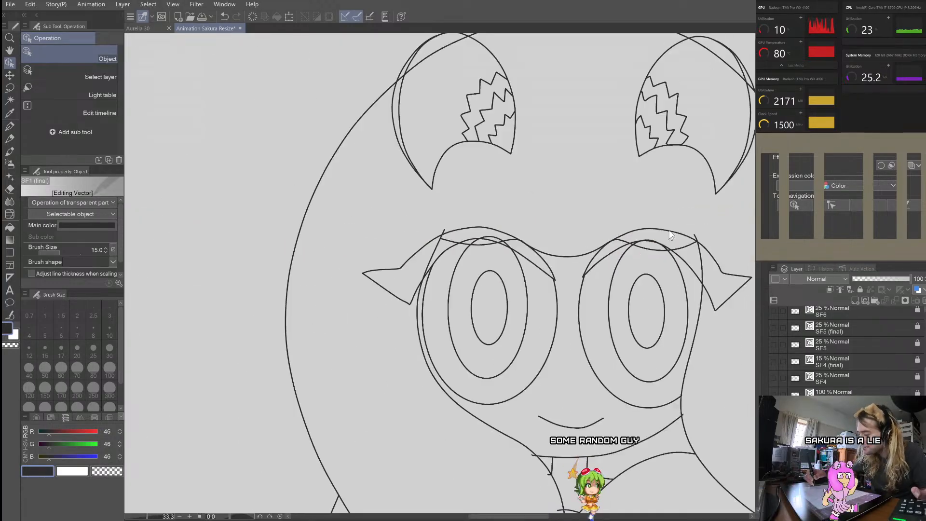
Step: Reshape the fringe line over the right eye by shifting its control points, and reseat its right end on the side hair line
scroll(699, 233, up, 3)
click(480, 258)
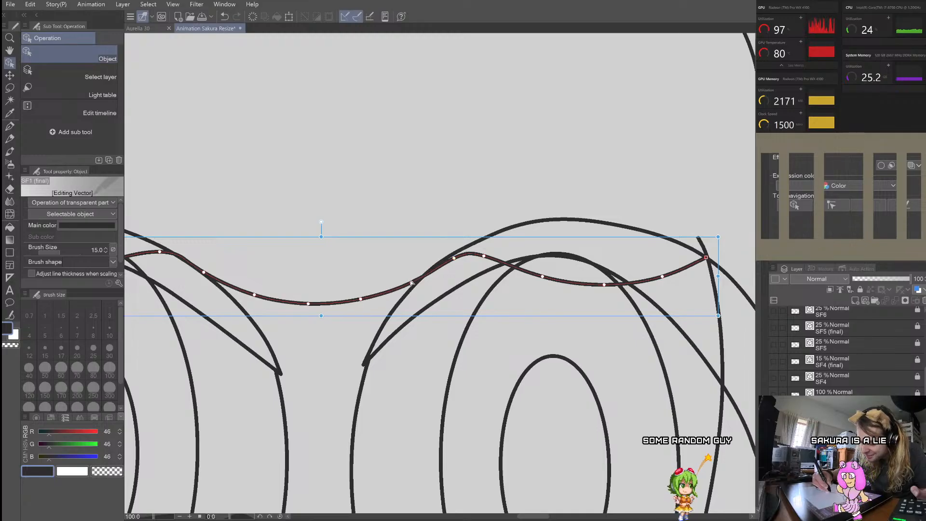
drag(454, 258, 492, 261)
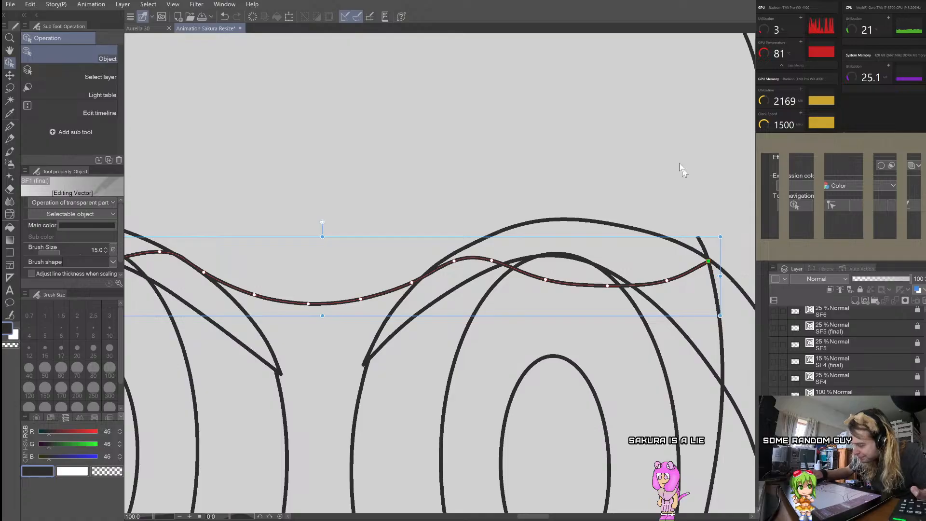
scroll(681, 168, down, 3)
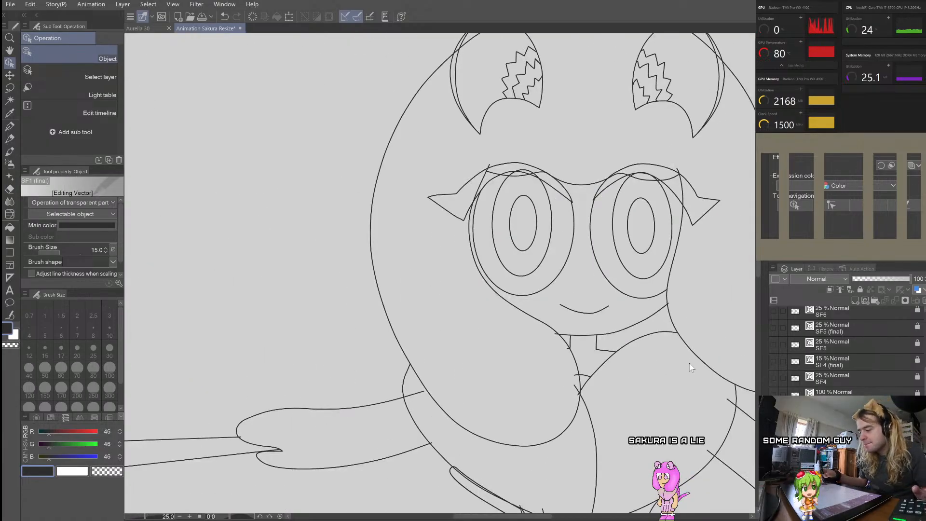
scroll(690, 367, up, 6)
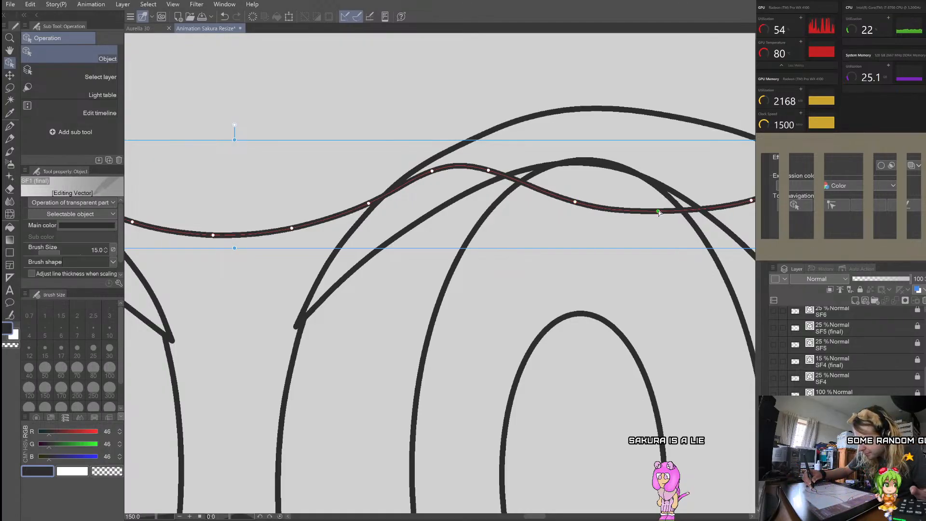
scroll(638, 205, down, 3)
scroll(521, 175, up, 2)
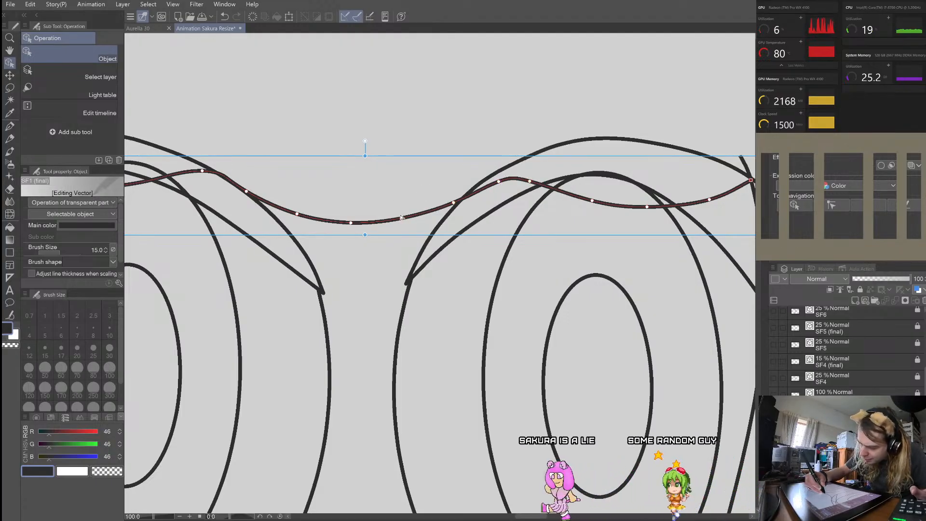
Step: Raise the lowest control point of the fringe line's central dip slightly and fine-tune the points toward the left eye
drag(351, 223, 351, 221)
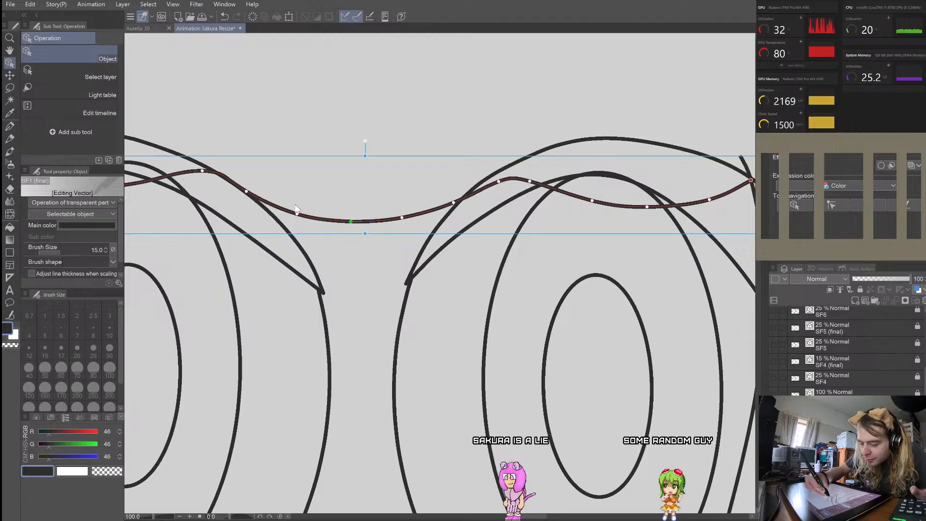
drag(294, 213, 295, 212)
key(ctrl+z)
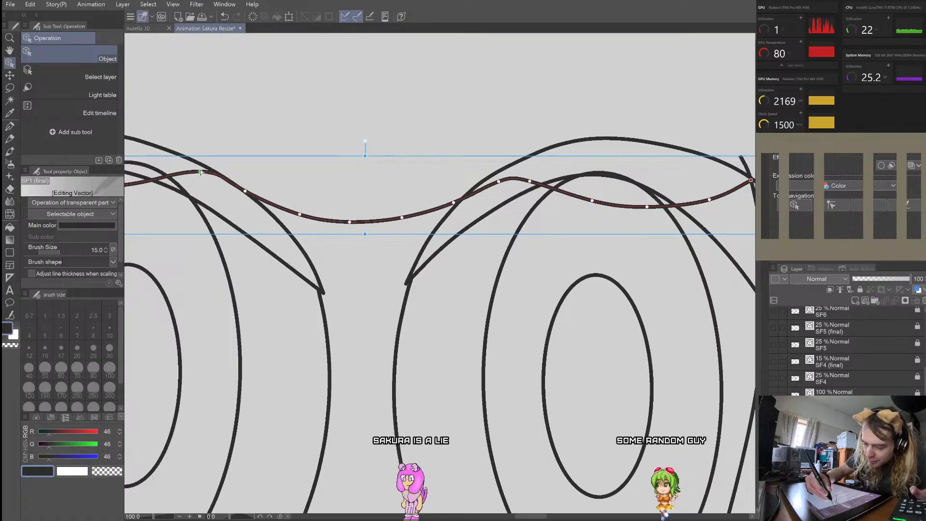
click(221, 124)
scroll(241, 102, down, 3)
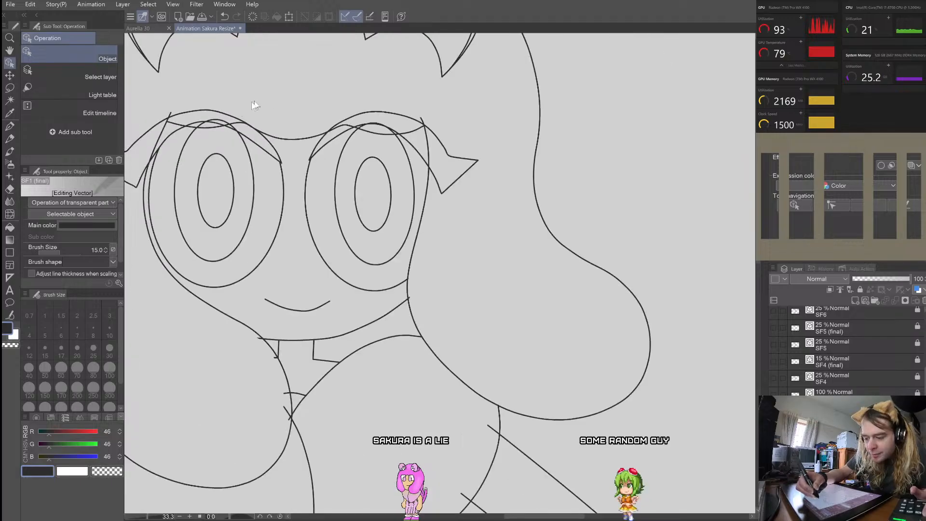
Step: Fine-tune where the fringe line's right end meets the side hair line
scroll(200, 105, up, 1)
scroll(199, 109, up, 1)
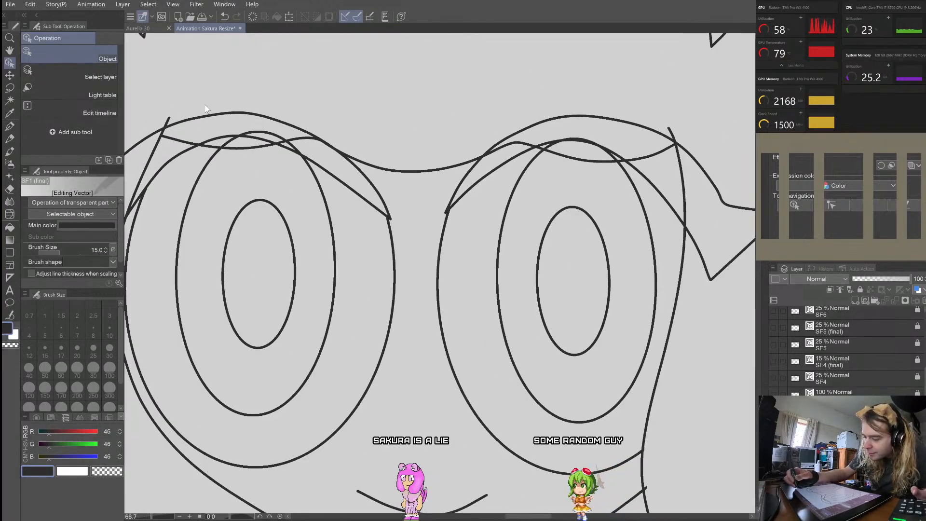
scroll(206, 106, up, 1)
scroll(696, 175, down, 4)
scroll(730, 183, up, 3)
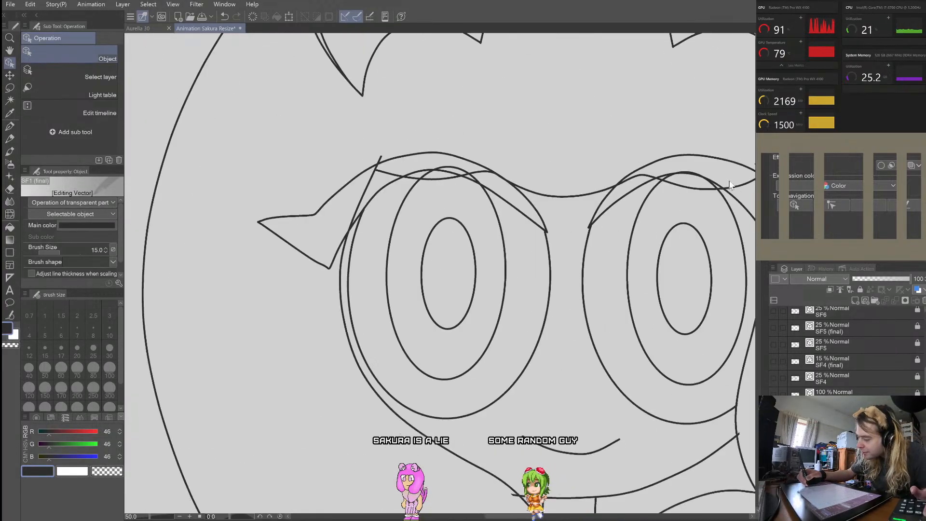
scroll(698, 187, down, 3)
scroll(697, 187, up, 4)
click(733, 171)
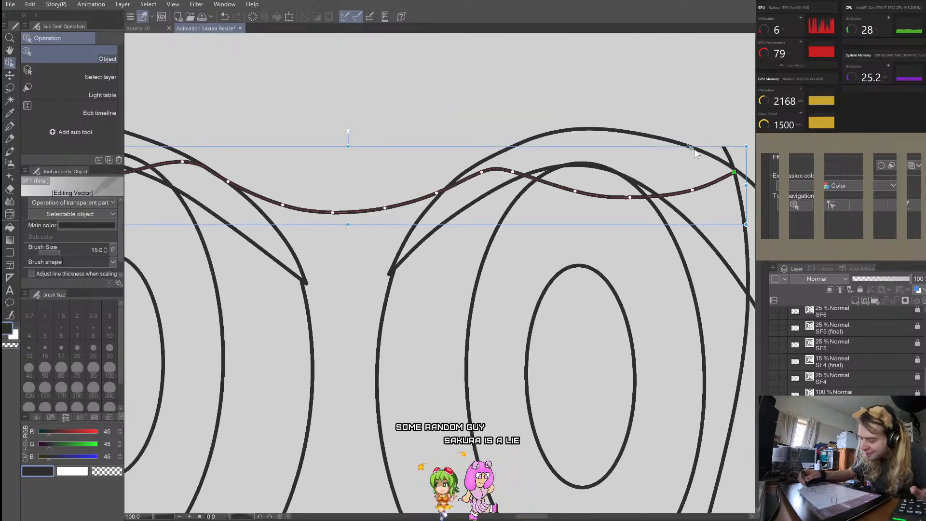
click(635, 108)
scroll(635, 108, down, 2)
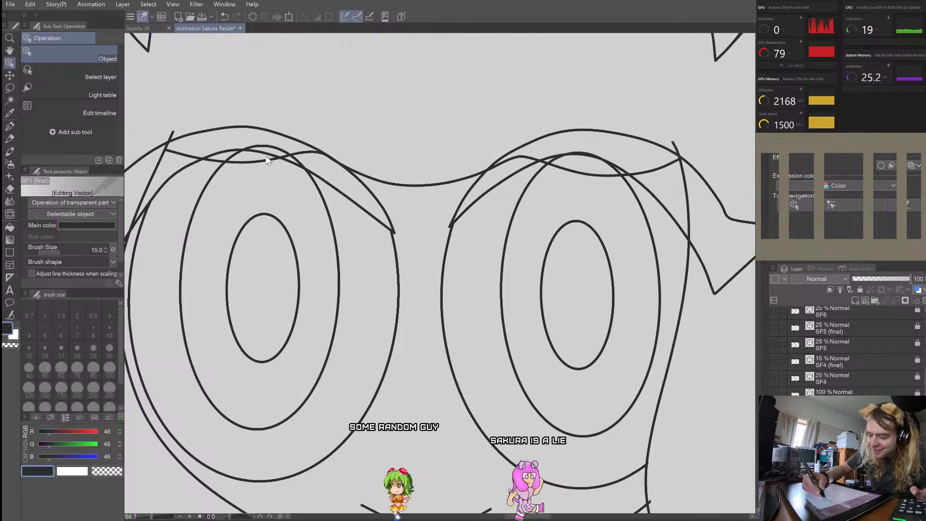
Step: Nudge the fringe line's left end and its neighbouring control points to refine the dip over the left eye
scroll(259, 171, up, 1)
click(259, 166)
scroll(270, 162, down, 1)
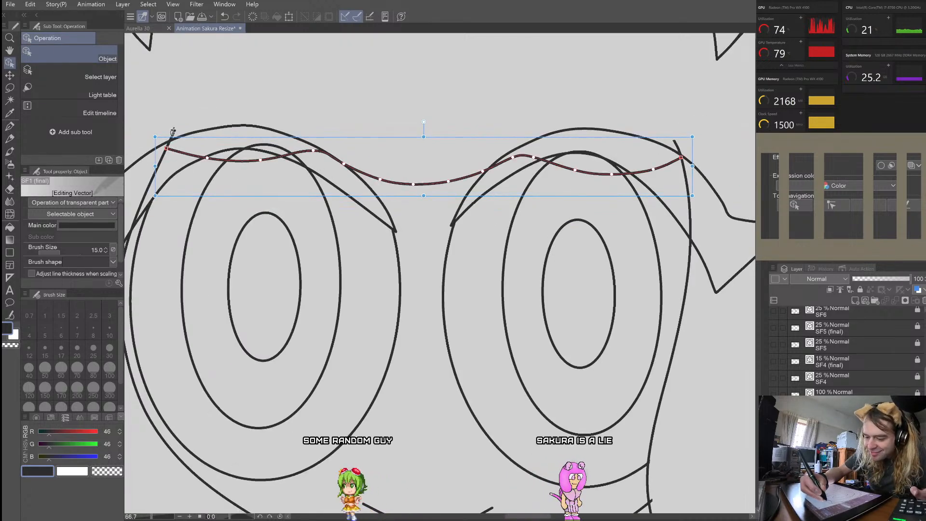
scroll(166, 142, up, 2)
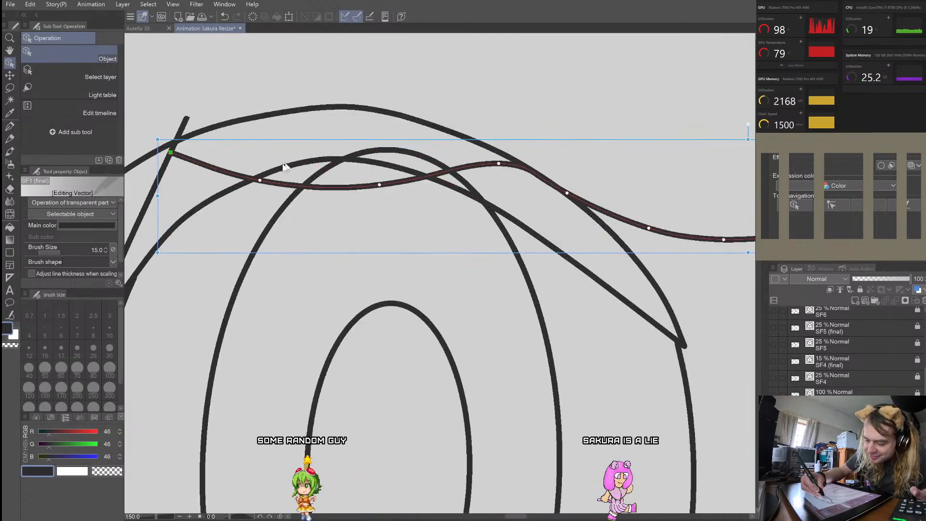
click(258, 180)
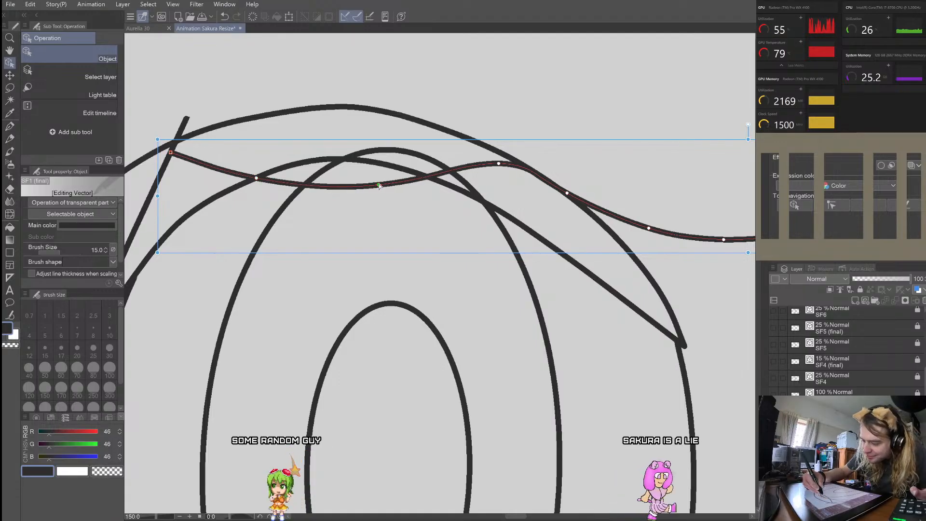
scroll(462, 76, down, 4)
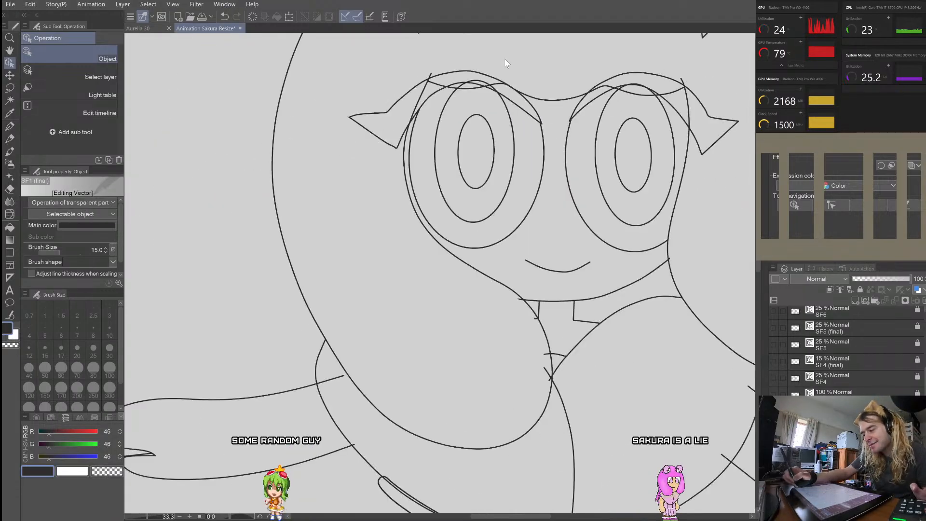
scroll(504, 60, down, 4)
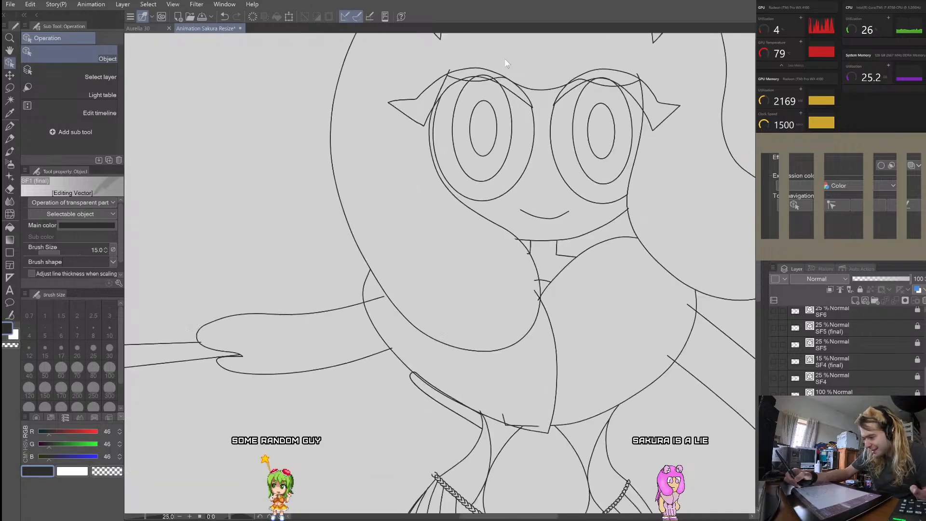
scroll(505, 59, up, 4)
scroll(600, 68, up, 1)
scroll(409, 267, down, 2)
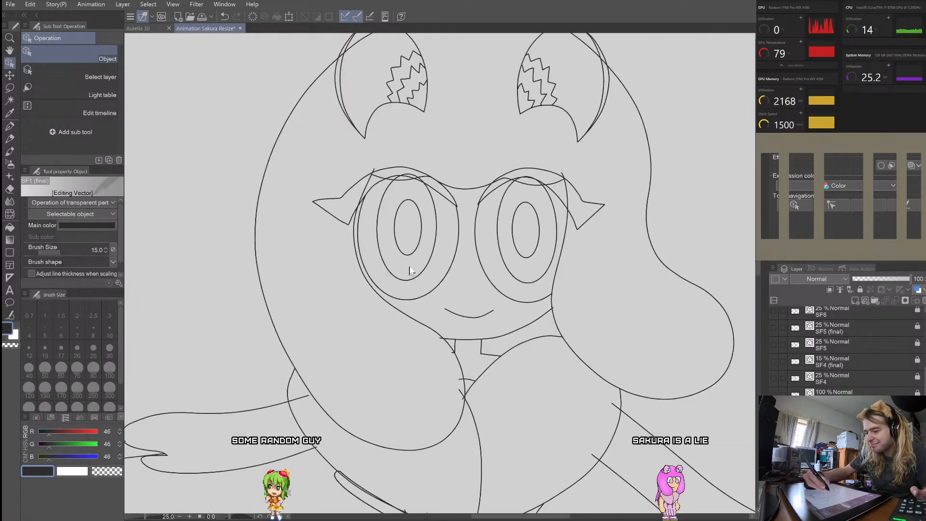
scroll(605, 150, up, 1)
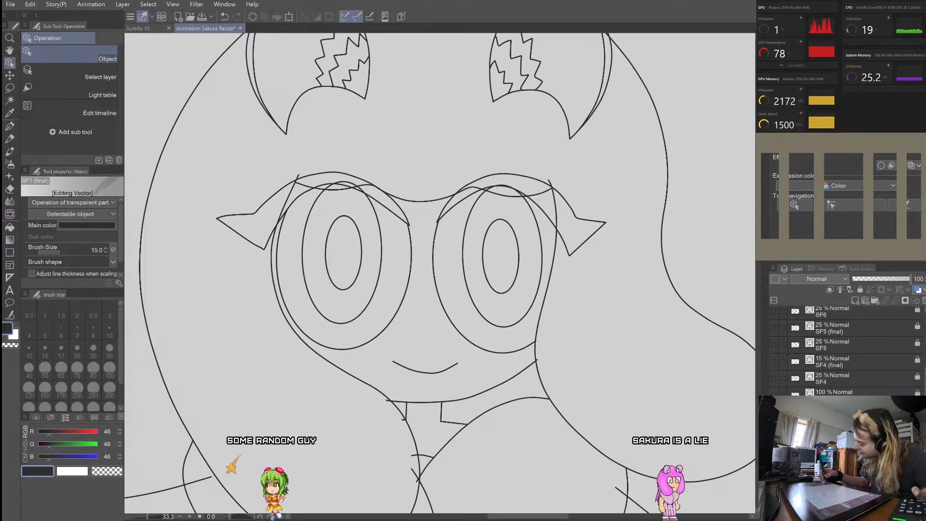
Step: On frame SF2 (final), smooth the kink in the fringe line beside the left eye and move the whole line down onto the eyes
key(Right)
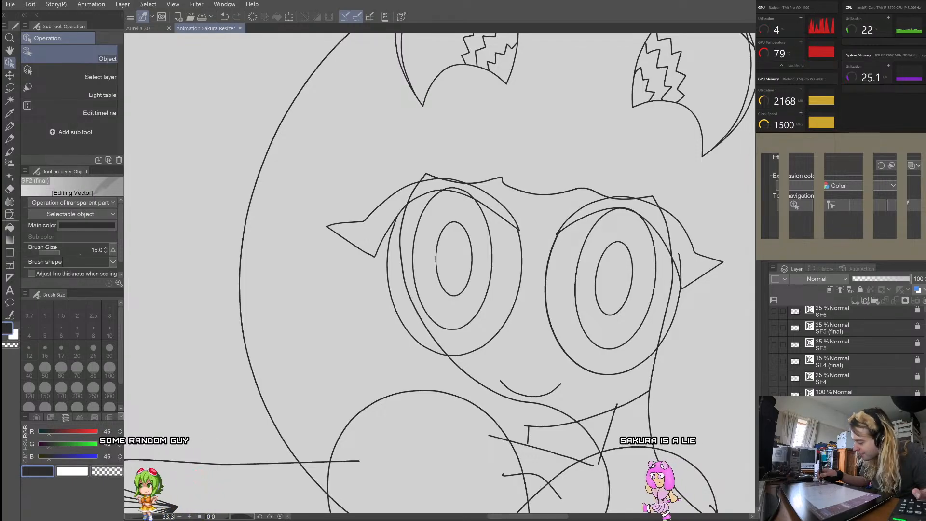
click(627, 201)
scroll(649, 202, up, 3)
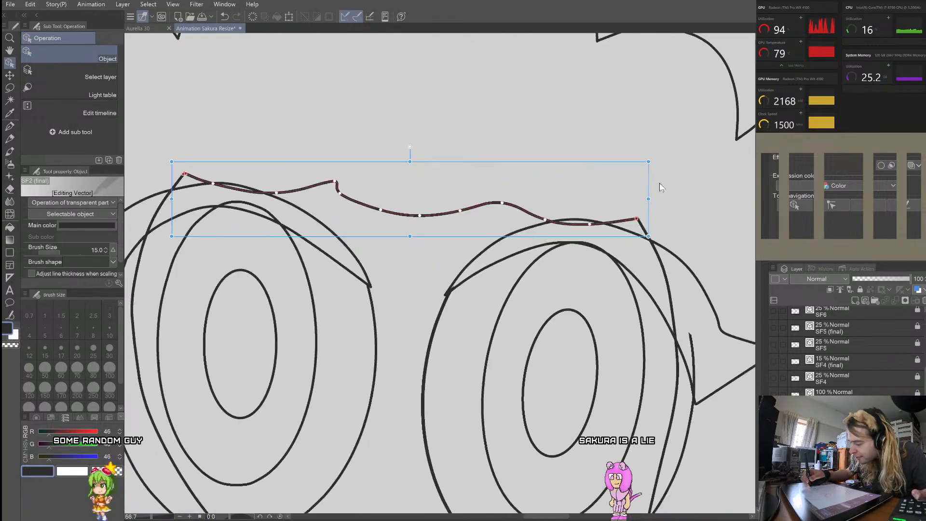
scroll(648, 205, down, 3)
scroll(546, 200, up, 3)
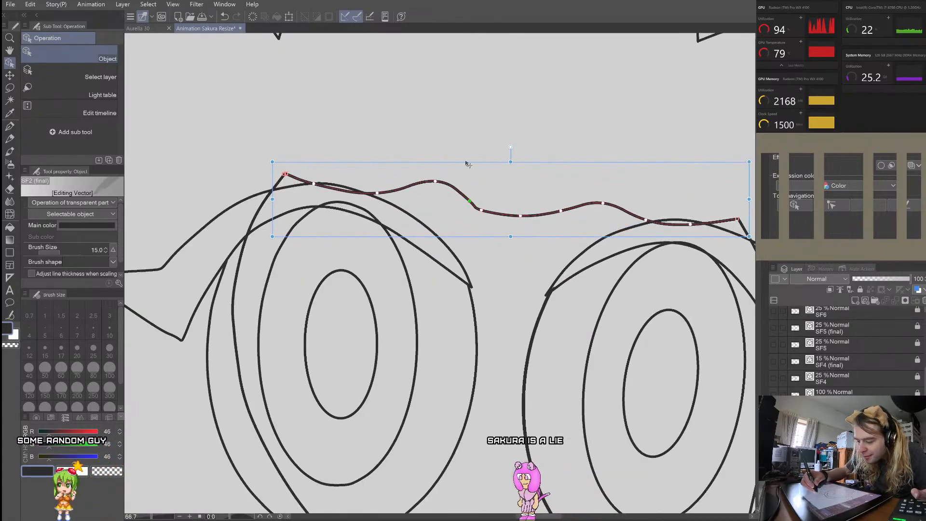
drag(468, 164, 440, 209)
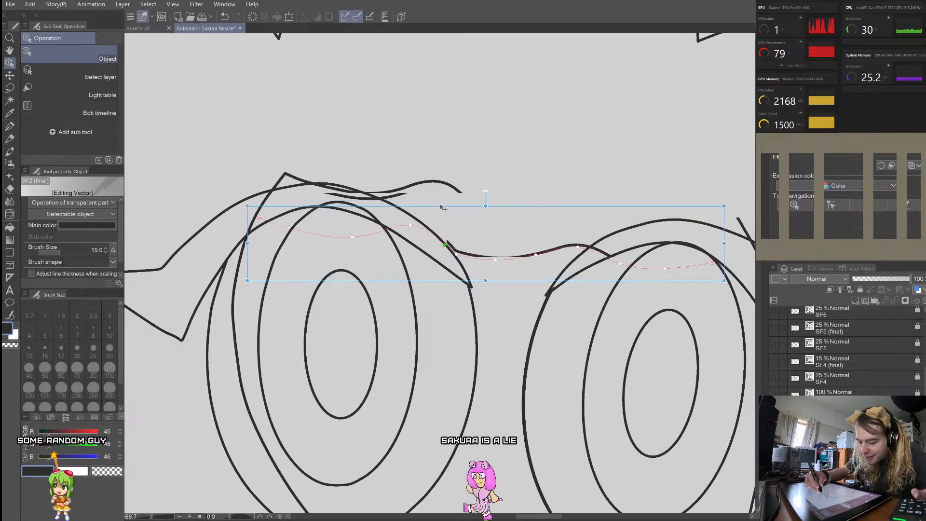
click(622, 173)
scroll(631, 171, down, 3)
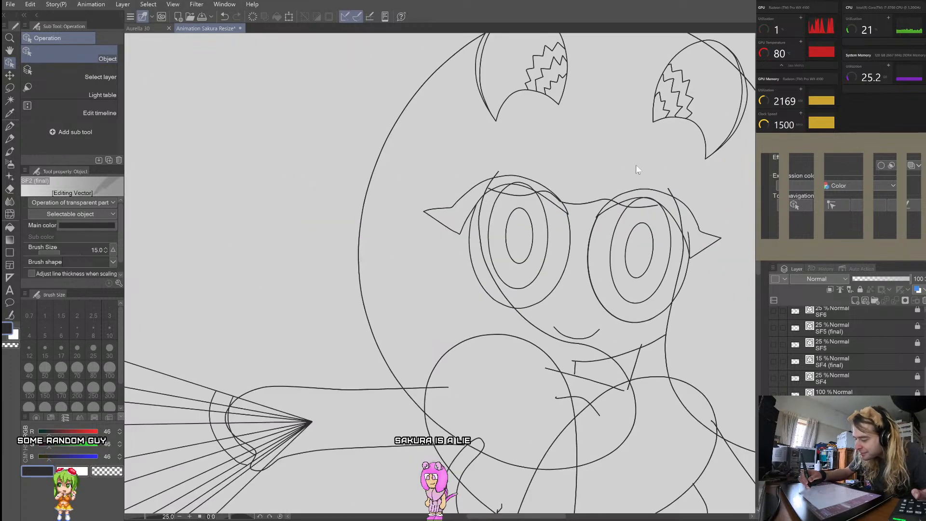
Step: Delete the surplus control point at the fringe line's left end and extend that end onto the left side hair line
click(558, 212)
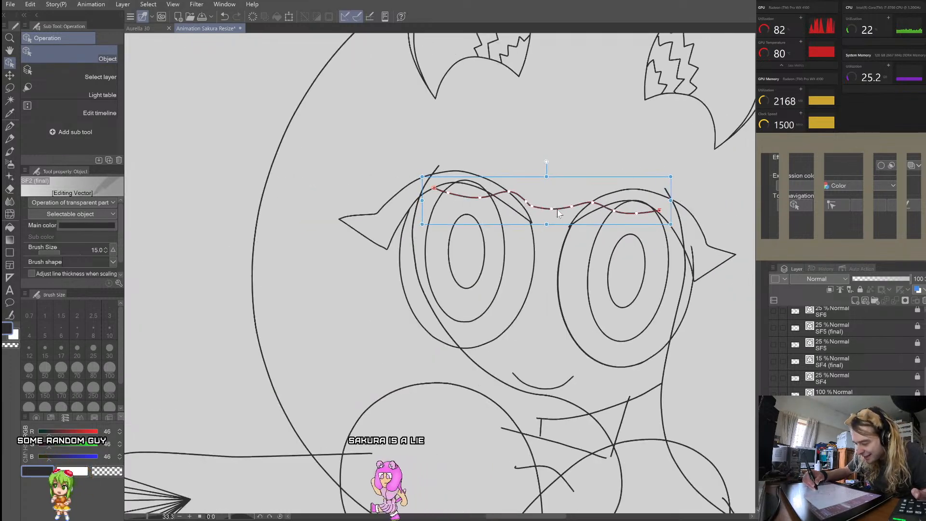
drag(557, 212, 563, 213)
scroll(506, 186, up, 5)
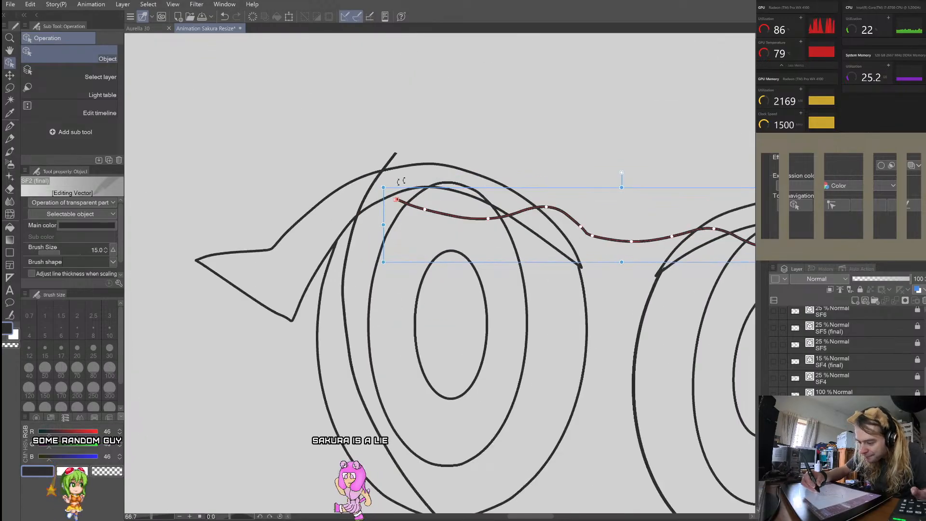
drag(435, 209, 434, 210)
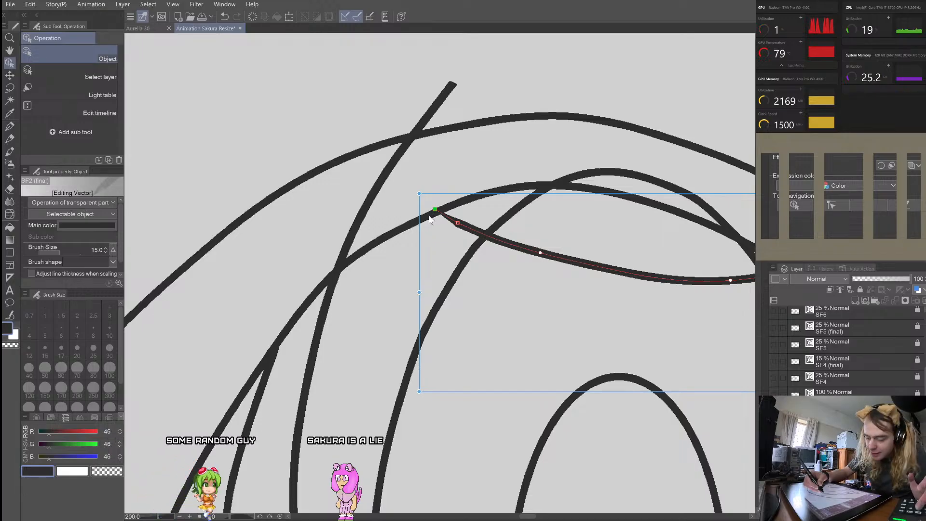
right_click(434, 215)
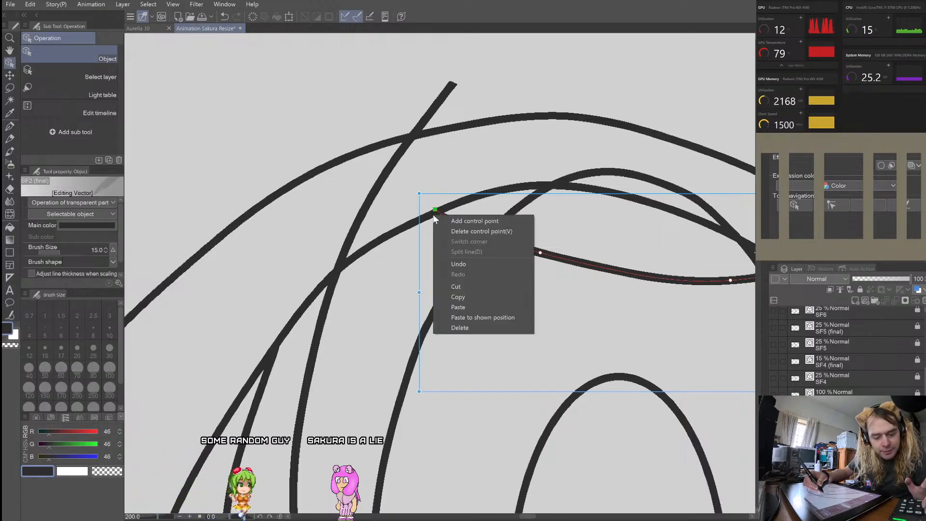
click(461, 233)
click(455, 223)
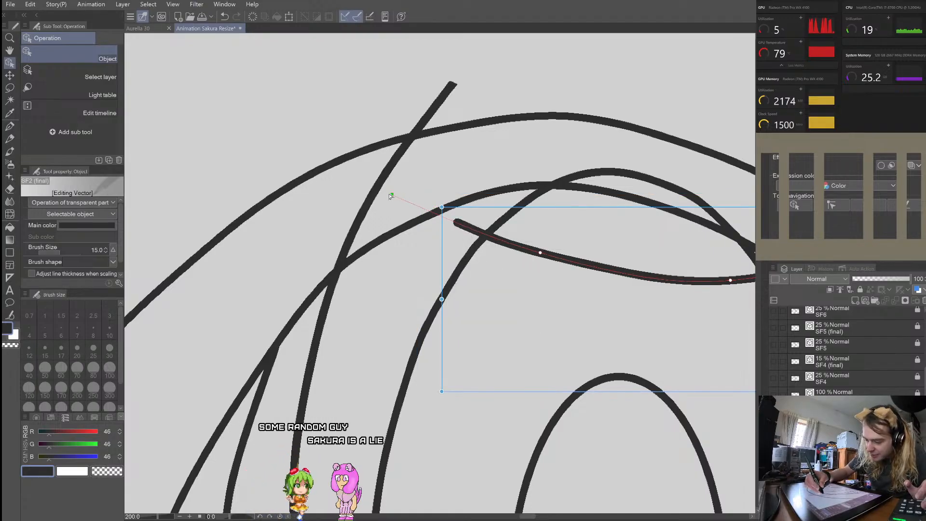
drag(377, 192, 378, 192)
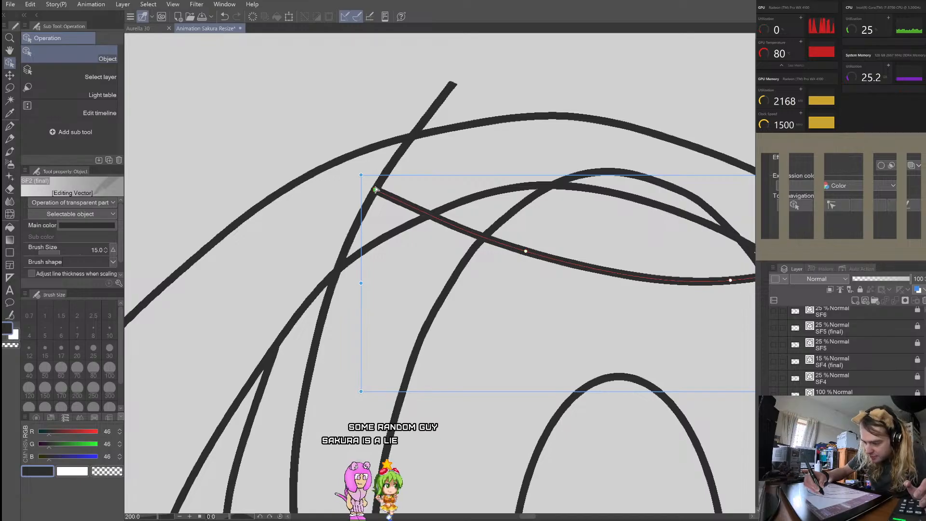
scroll(526, 253, down, 3)
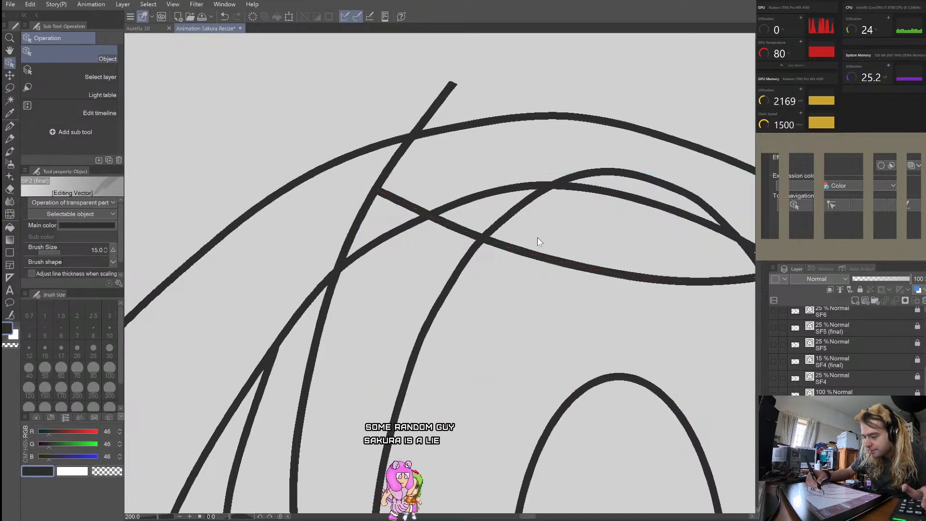
Step: Fine-tune the fringe line's control points in the dip over the left eye and on the crest beside it
scroll(671, 250, up, 3)
click(635, 268)
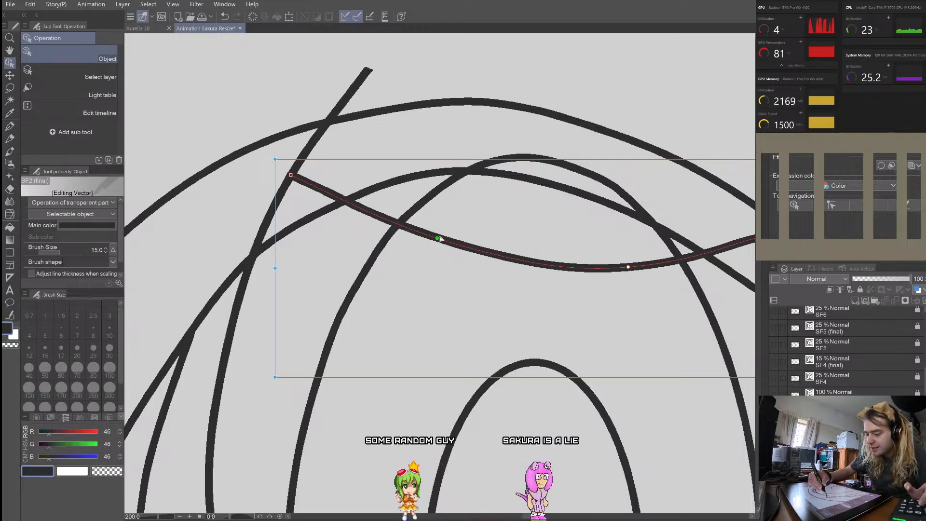
click(490, 204)
scroll(600, 193, down, 2)
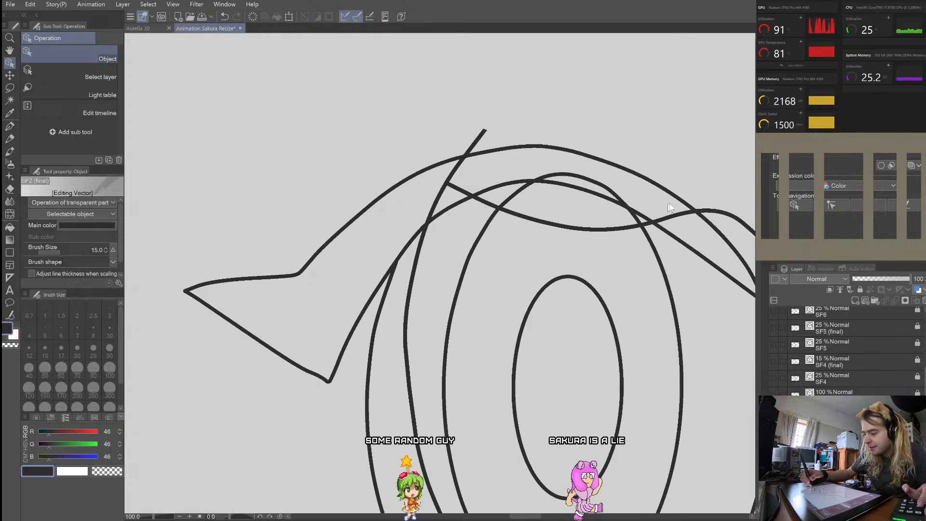
scroll(701, 214, up, 2)
click(699, 213)
scroll(626, 259, down, 2)
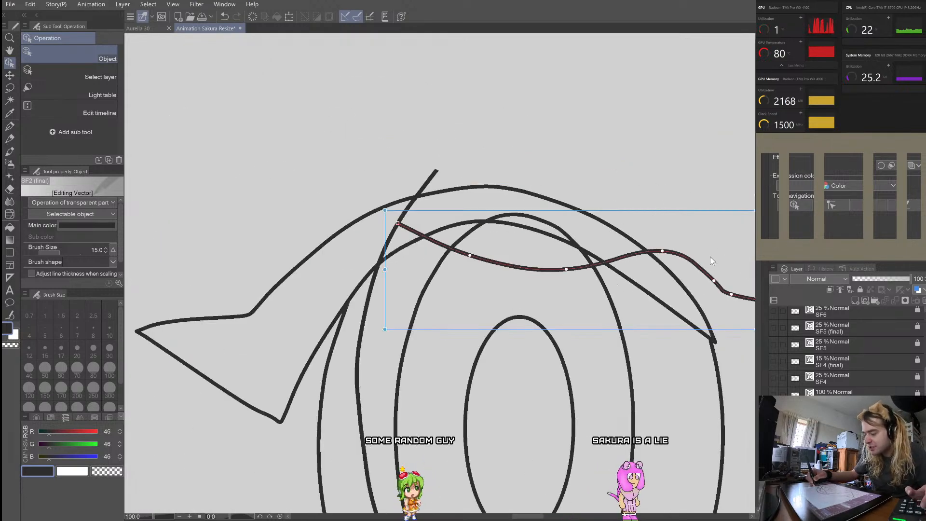
scroll(710, 256, up, 2)
drag(616, 246, 618, 250)
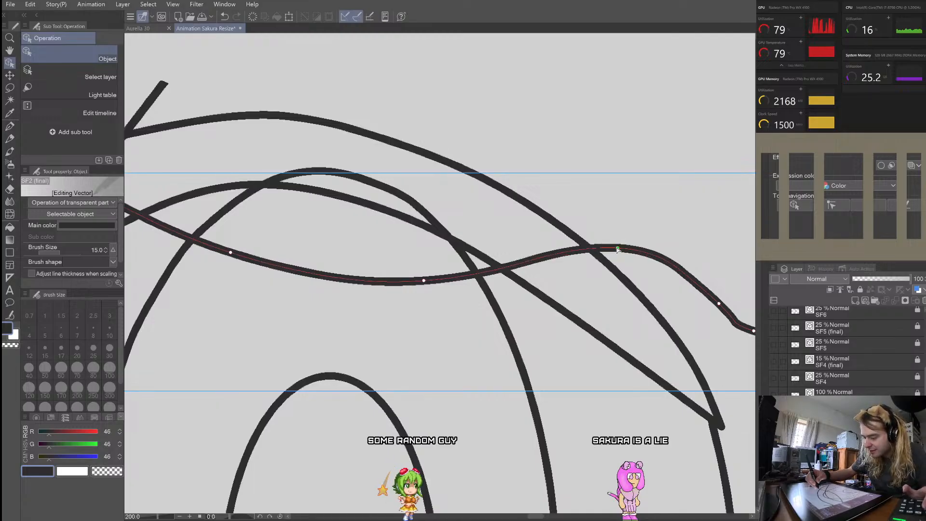
scroll(625, 260, down, 3)
scroll(573, 249, up, 3)
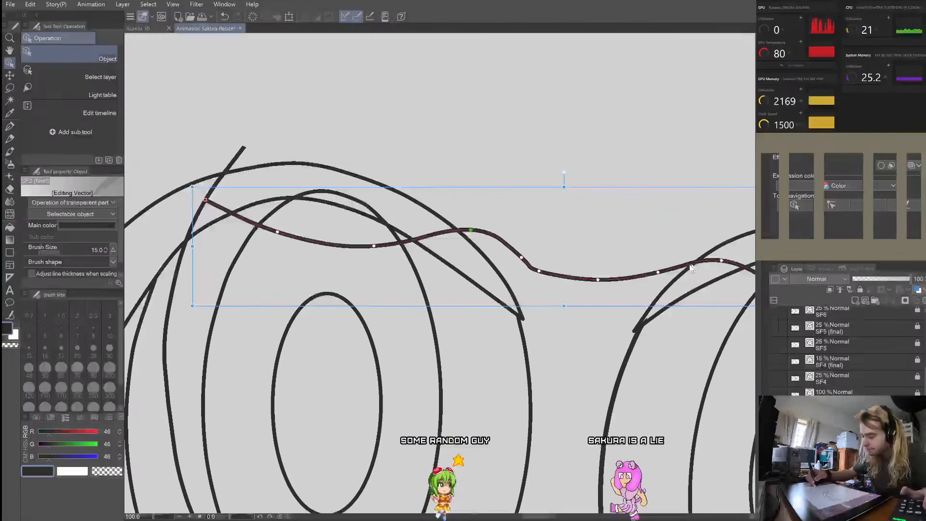
Step: Smooth the fringe line's slope into the central dip by shifting its crest, slope and lowest control points between the eyes
drag(389, 260, 376, 252)
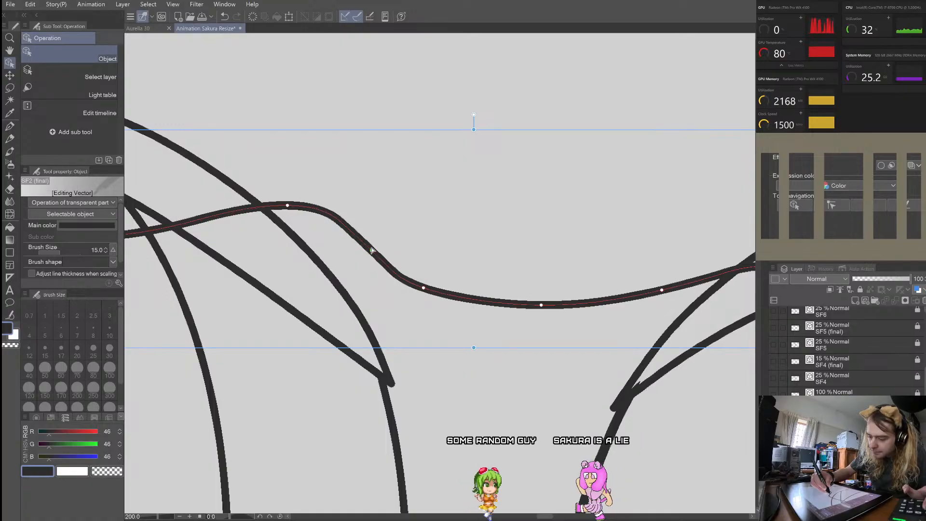
drag(424, 288, 476, 297)
mouse_move(376, 254)
mouse_down()
mouse_move(362, 243)
mouse_move(374, 254)
mouse_up()
drag(288, 205, 278, 207)
drag(375, 255, 374, 253)
drag(476, 295, 468, 294)
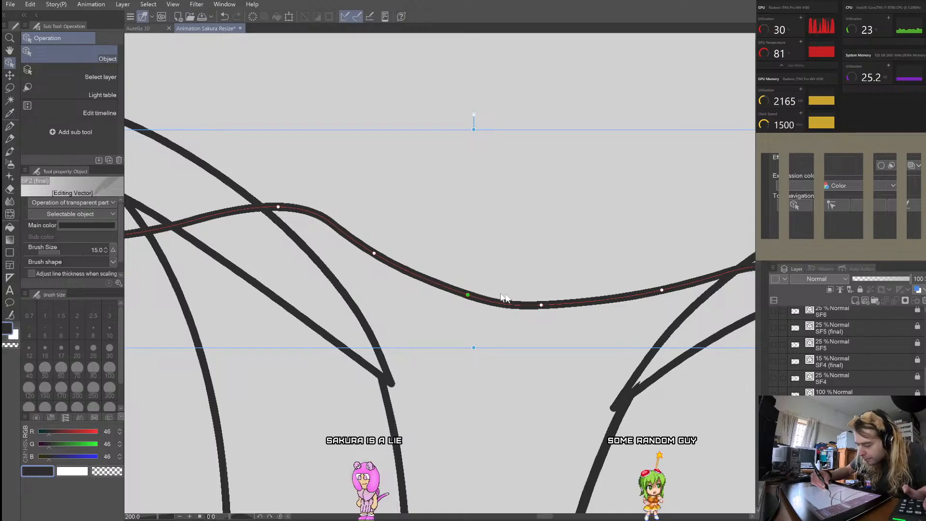
drag(542, 305, 578, 305)
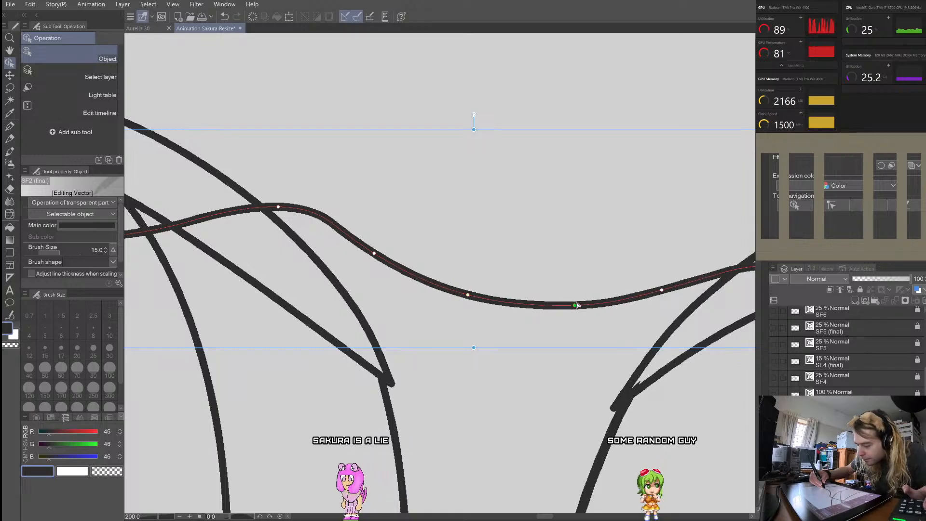
scroll(597, 285, down, 3)
scroll(711, 265, up, 3)
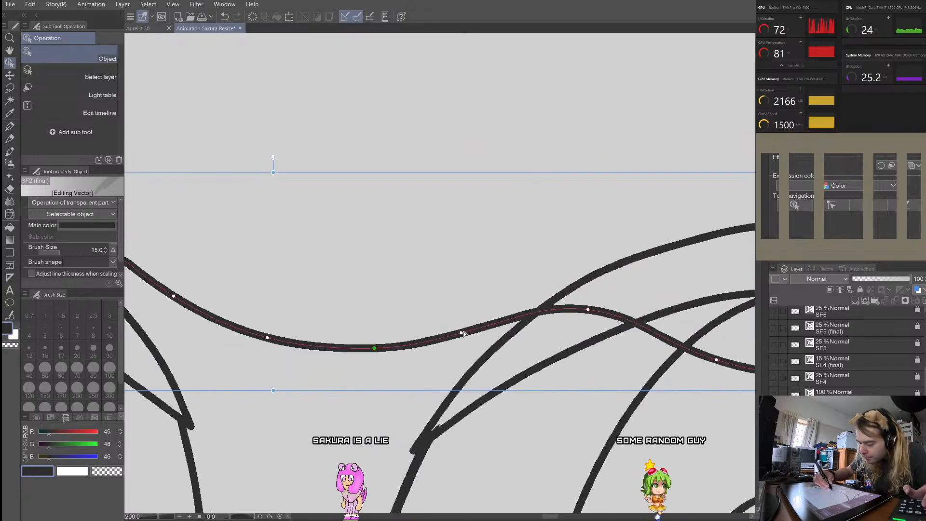
Step: Shift the fringe line's control points along the rise, crest and dip over the right eye to even out the curve
drag(462, 333, 471, 330)
drag(588, 309, 586, 306)
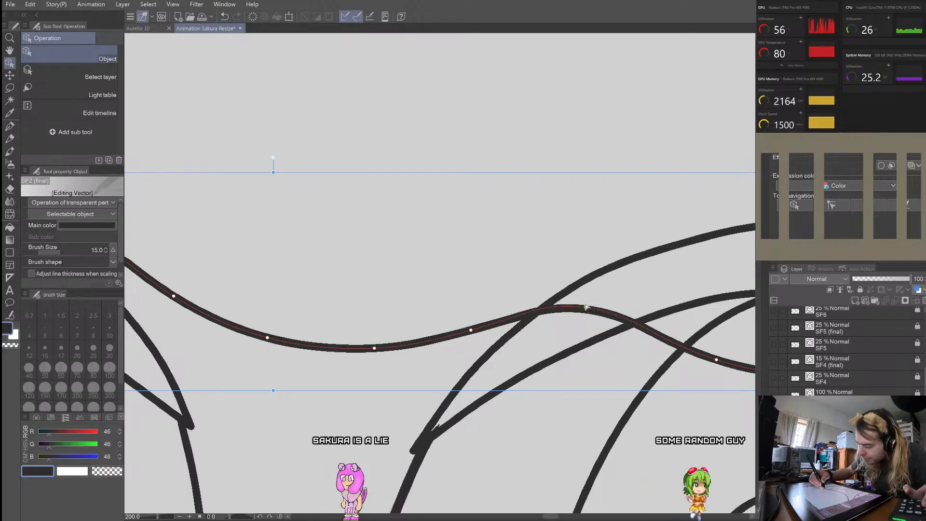
scroll(585, 307, down, 5)
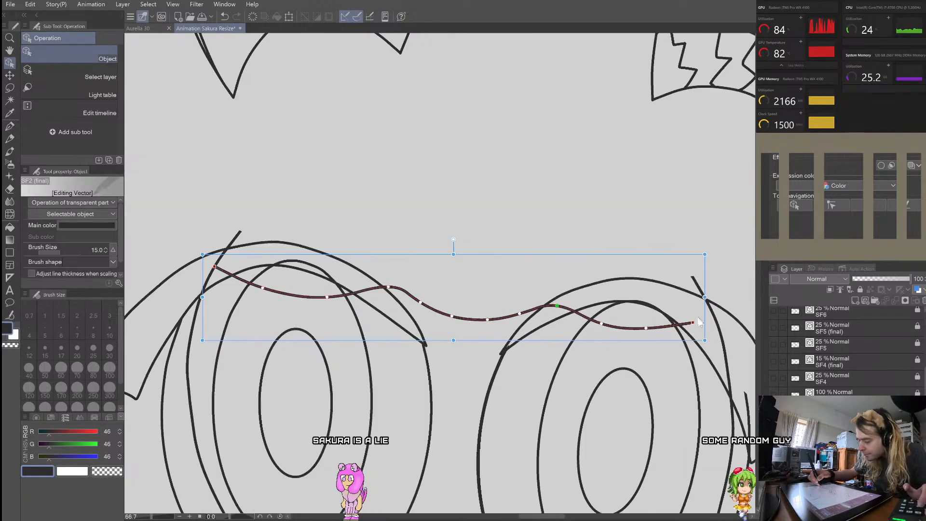
scroll(699, 322, up, 4)
drag(490, 328, 493, 327)
drag(583, 336, 592, 338)
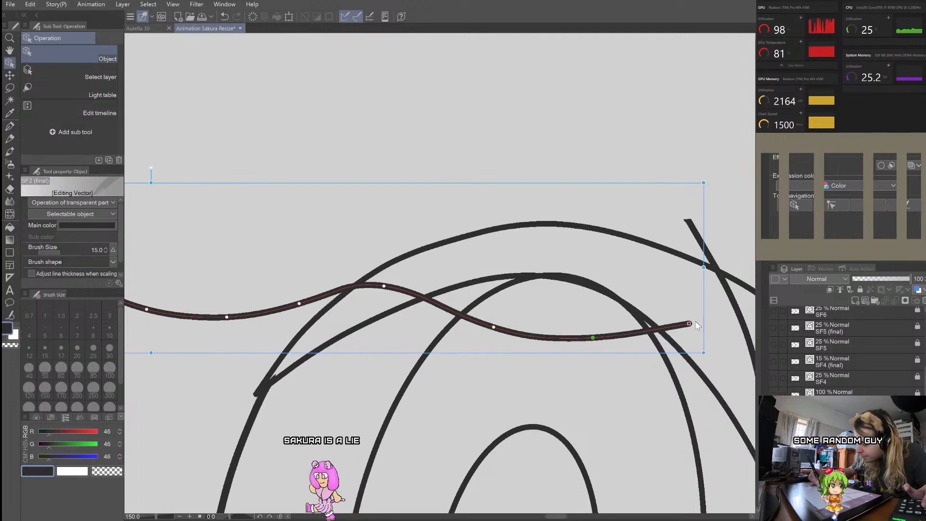
Step: Extend the fringe line's right end up to the side hair line and adjust the neighbouring control point to follow
drag(688, 323, 732, 302)
drag(593, 337, 605, 335)
scroll(611, 160, down, 5)
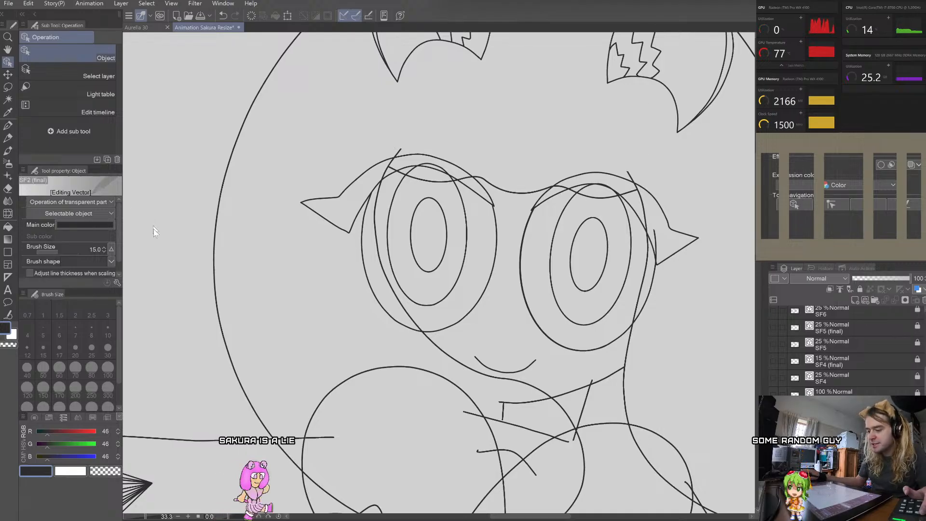
Step: Nudge the control points on the upper-left slope of the right-hand chest outline in SF2 (final) to smooth the curve
scroll(155, 232, down, 5)
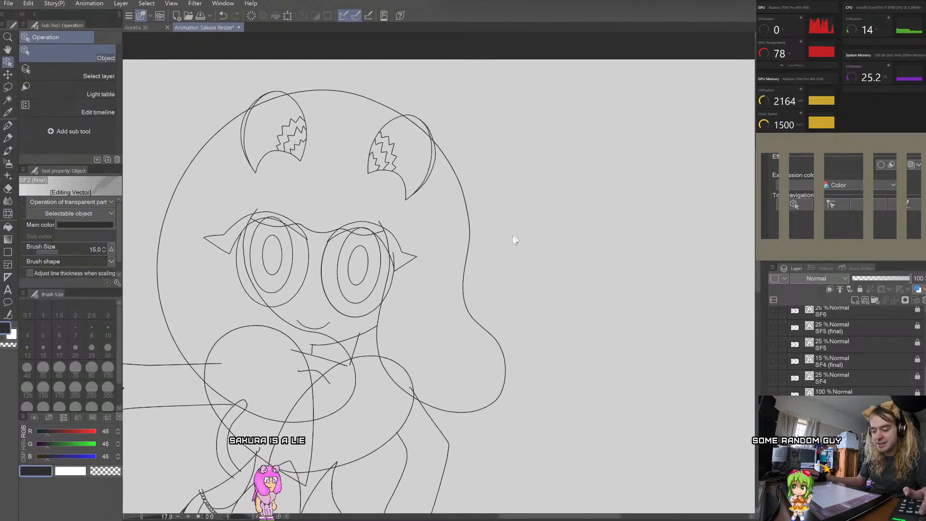
scroll(514, 239, down, 3)
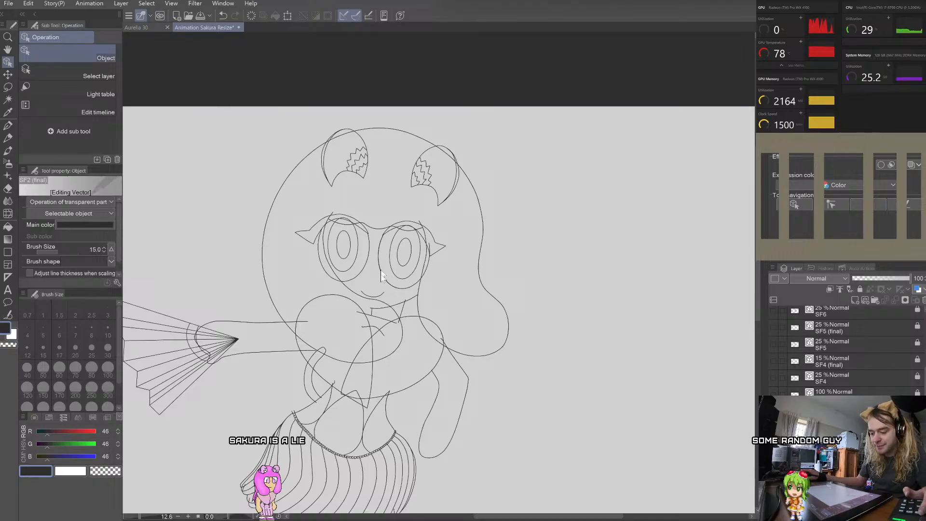
scroll(426, 418, up, 1)
scroll(397, 448, up, 1)
scroll(261, 318, up, 1)
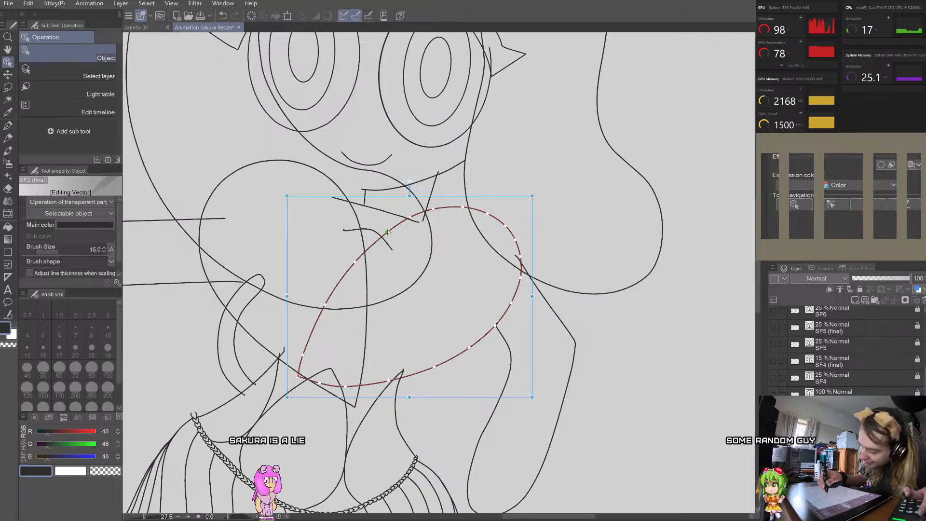
click(412, 230)
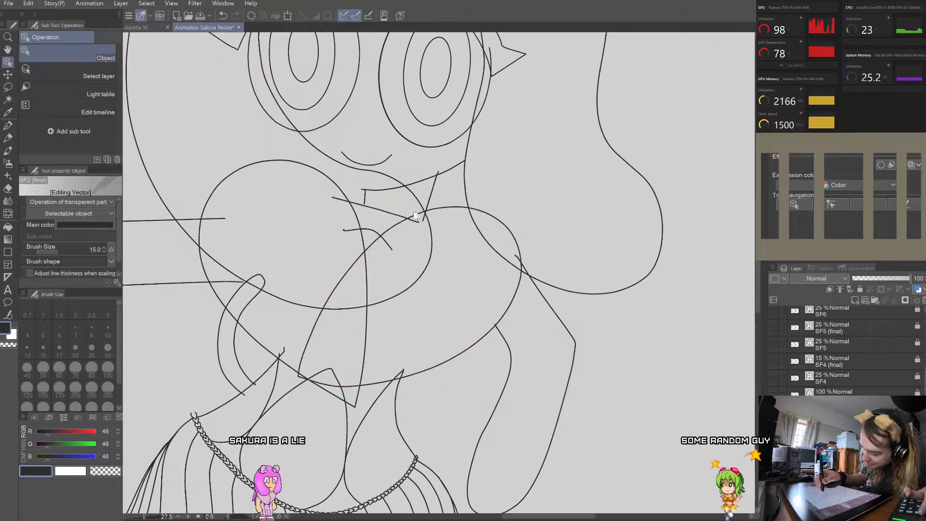
click(411, 218)
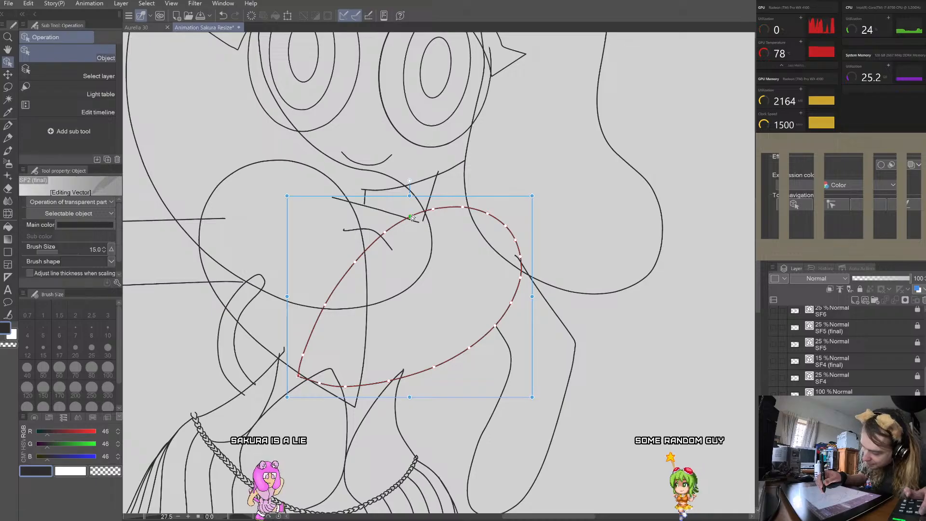
drag(355, 262, 354, 260)
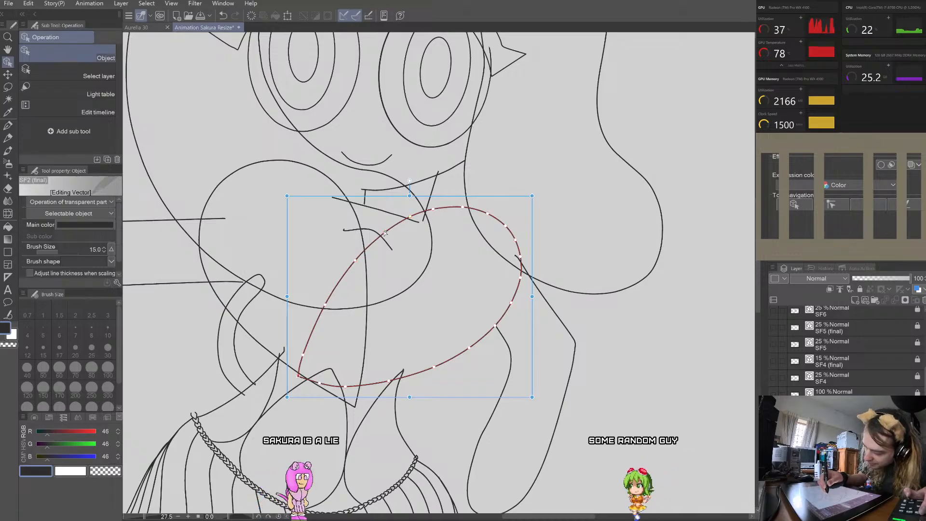
click(406, 242)
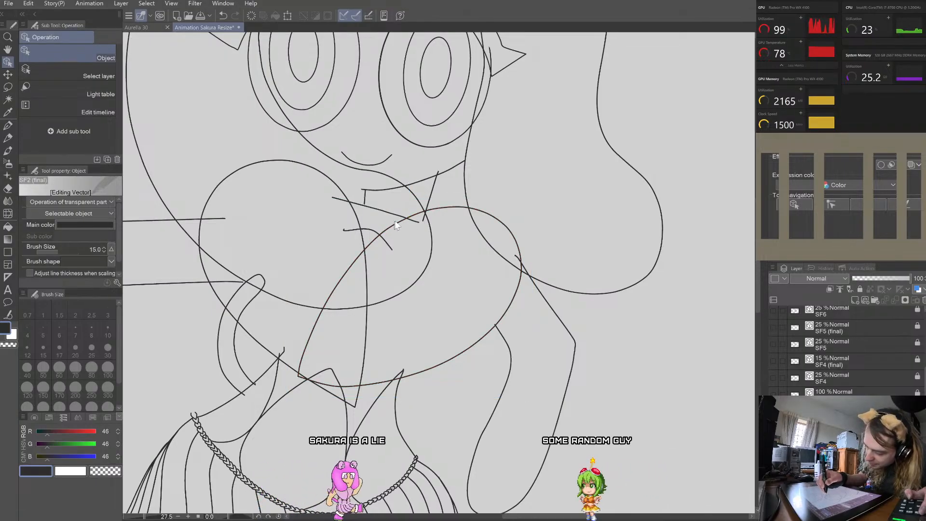
Step: Nudge the control points along the top arc of the right-hand chest outline in SF2 (final) to round the curve
click(411, 216)
drag(432, 209, 437, 207)
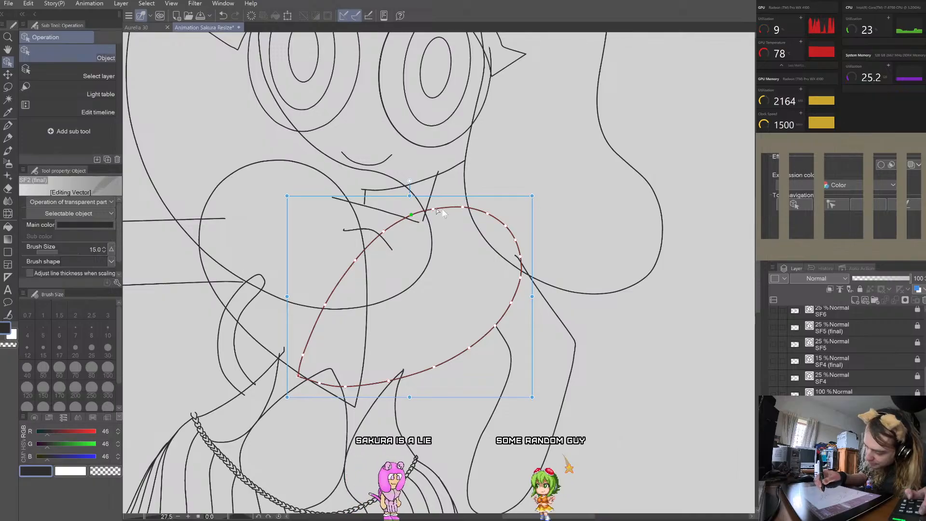
click(450, 225)
click(438, 208)
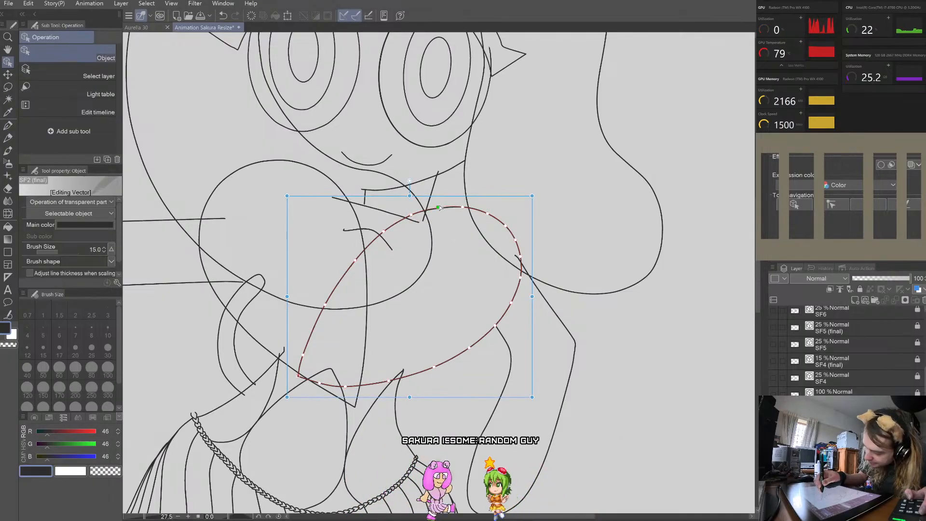
click(463, 207)
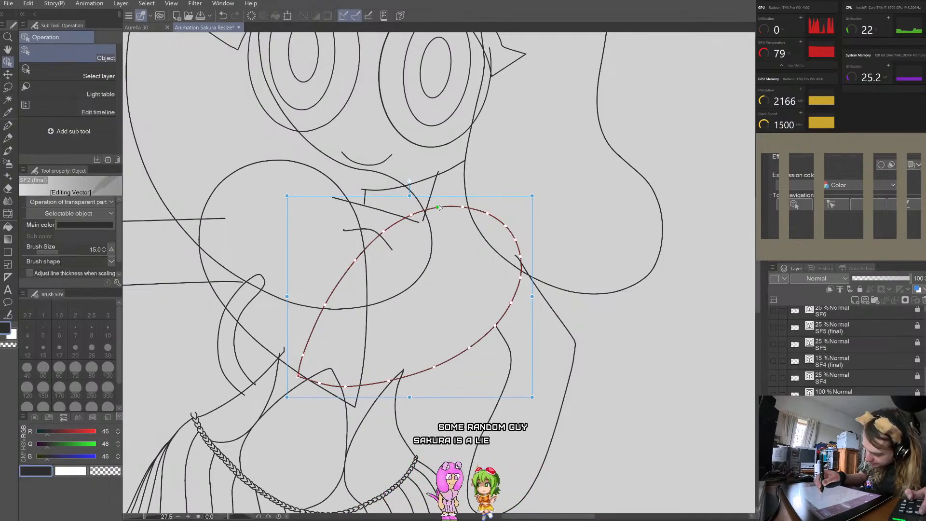
click(487, 213)
click(519, 221)
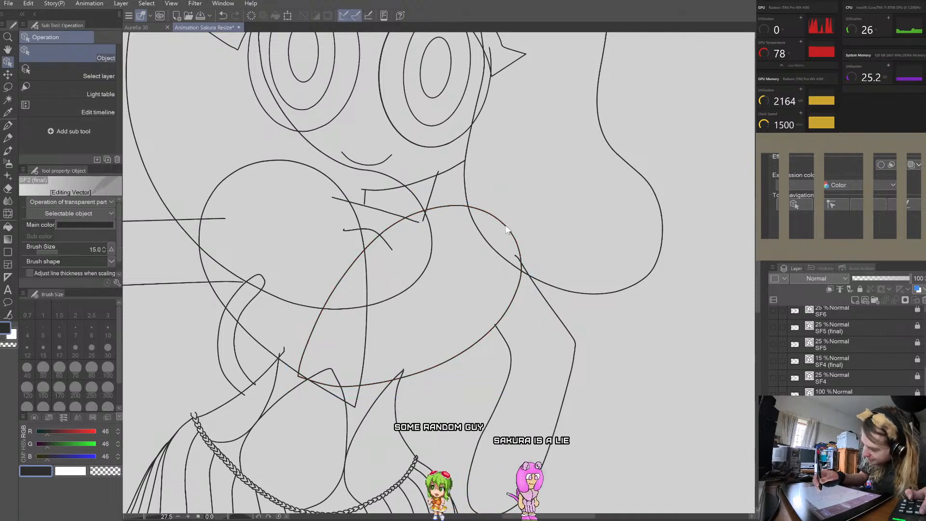
click(507, 226)
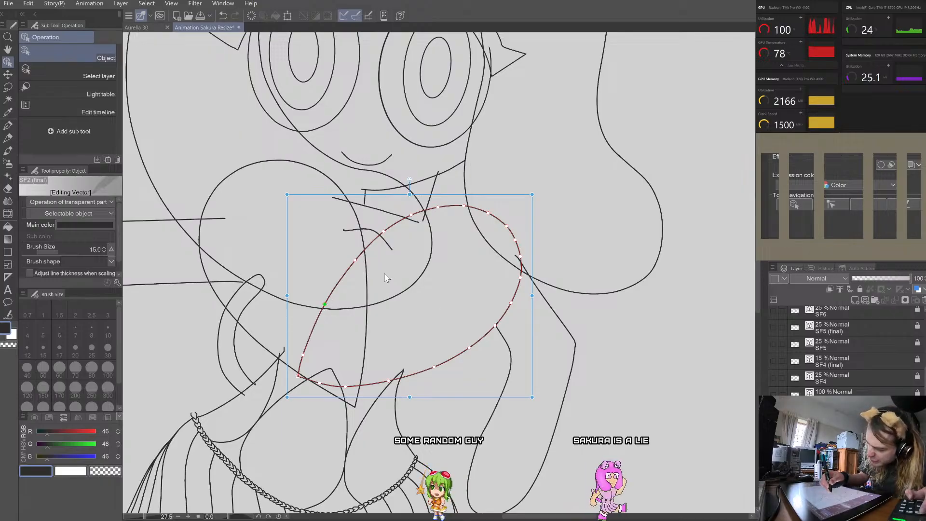
Step: Fine-tune the control points down the left slope of the right-hand chest outline to its lower corner
click(359, 259)
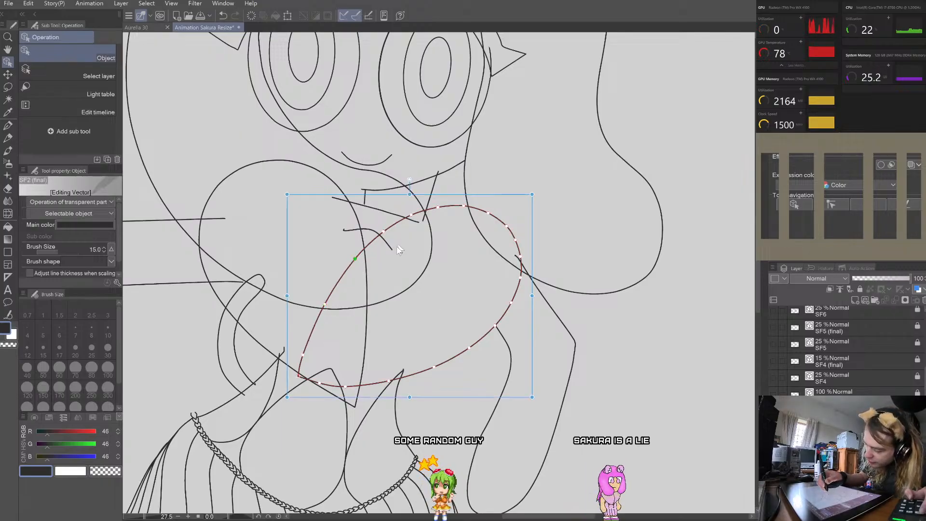
click(378, 256)
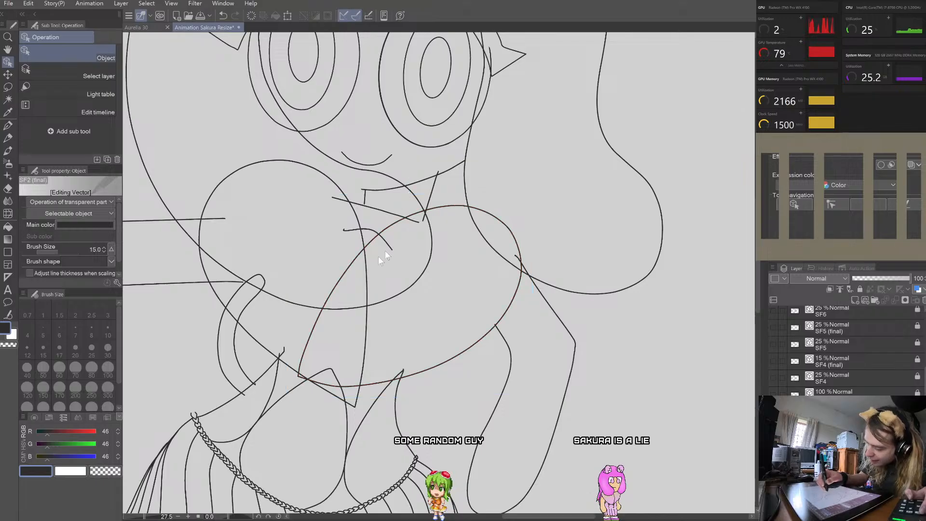
click(301, 366)
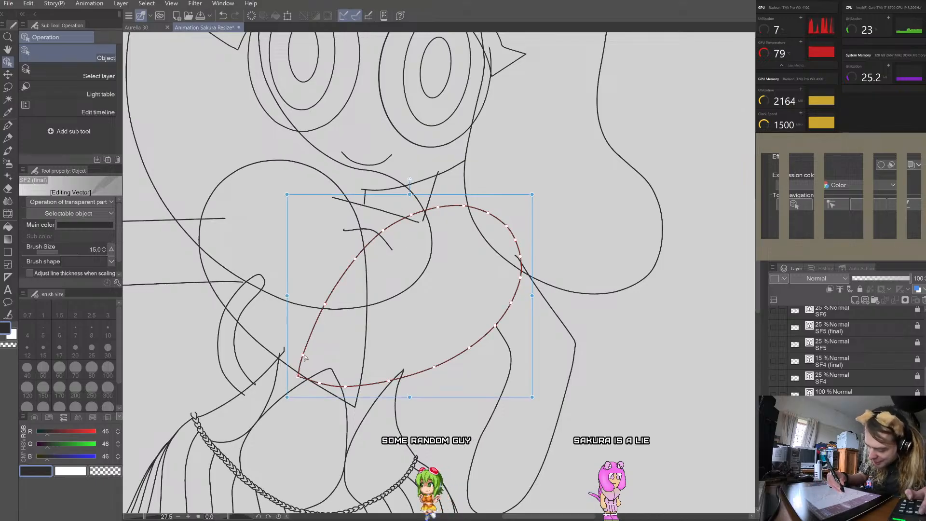
click(351, 329)
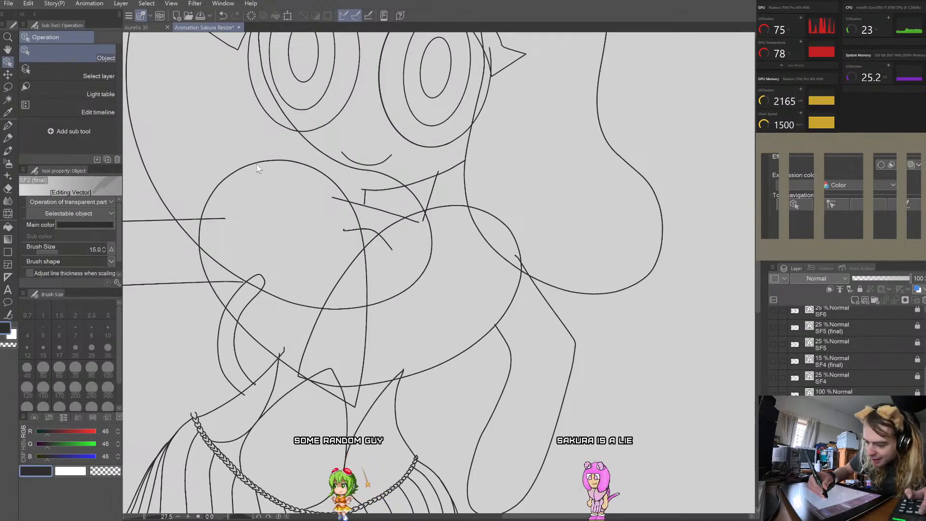
Step: Shift the control points on the upper-left curve of the left-hand chest outline to smooth its arc
click(300, 162)
scroll(280, 121, up, 2)
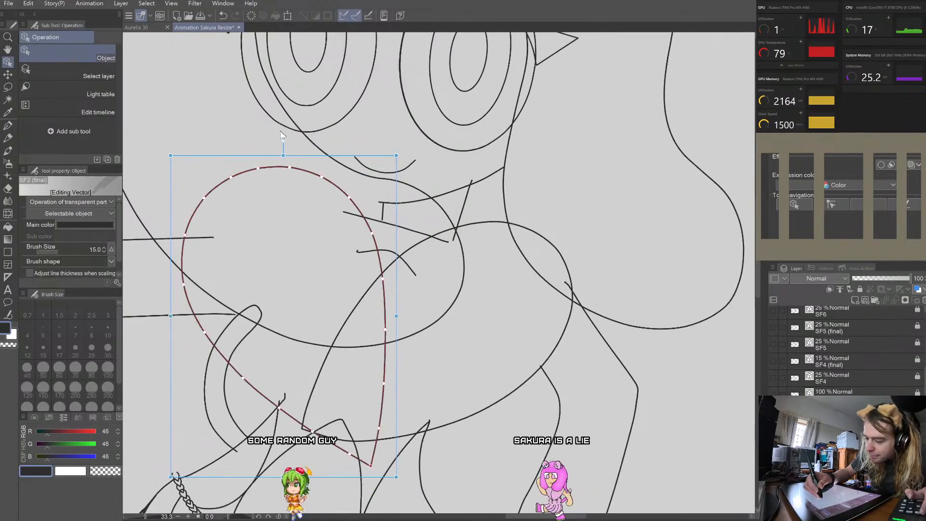
drag(294, 185, 203, 199)
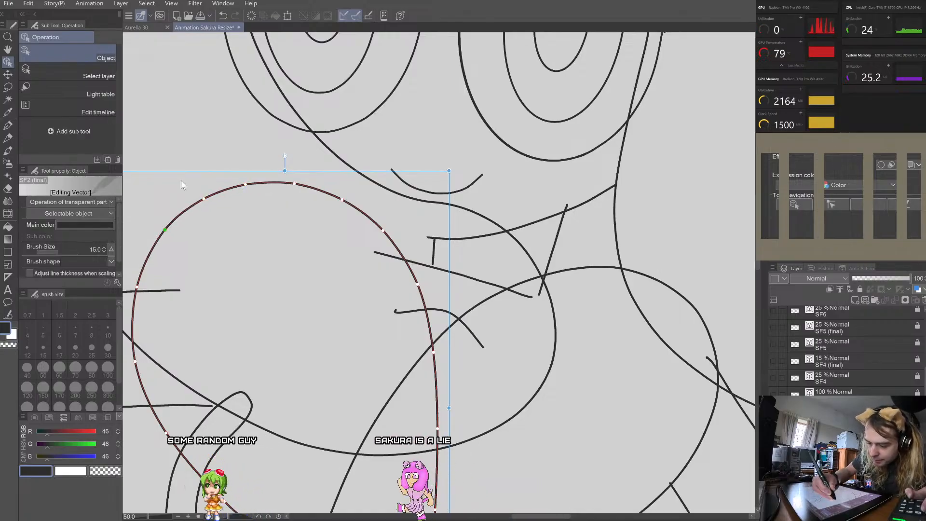
scroll(180, 209, down, 2)
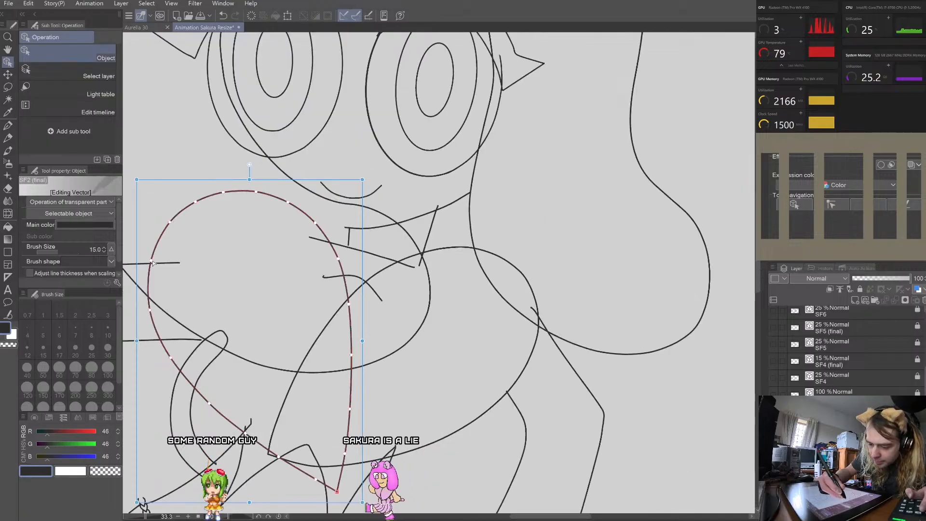
scroll(151, 261, up, 2)
click(200, 213)
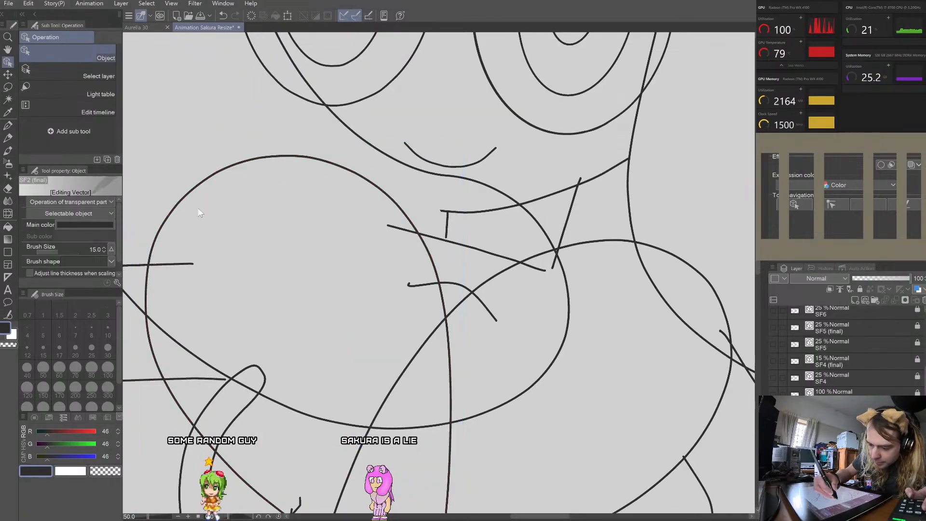
click(179, 205)
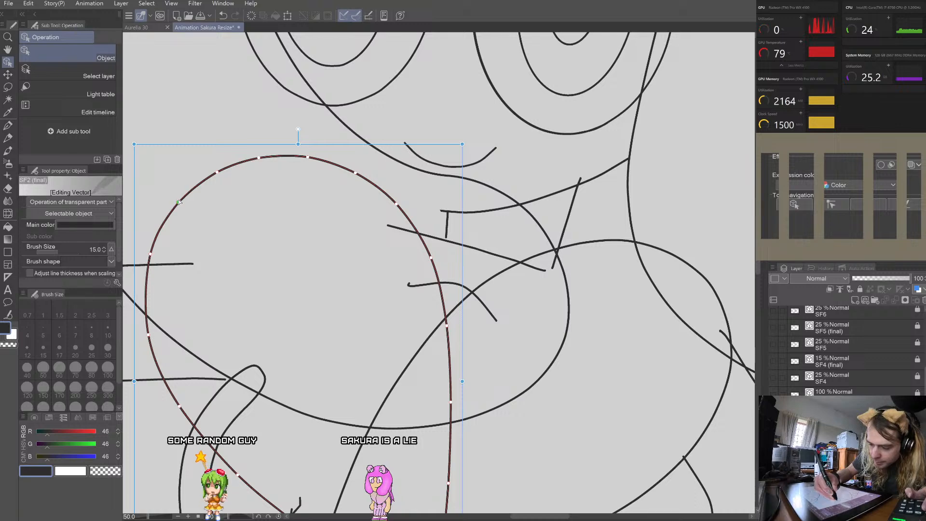
drag(179, 202, 181, 203)
click(187, 204)
scroll(194, 187, down, 6)
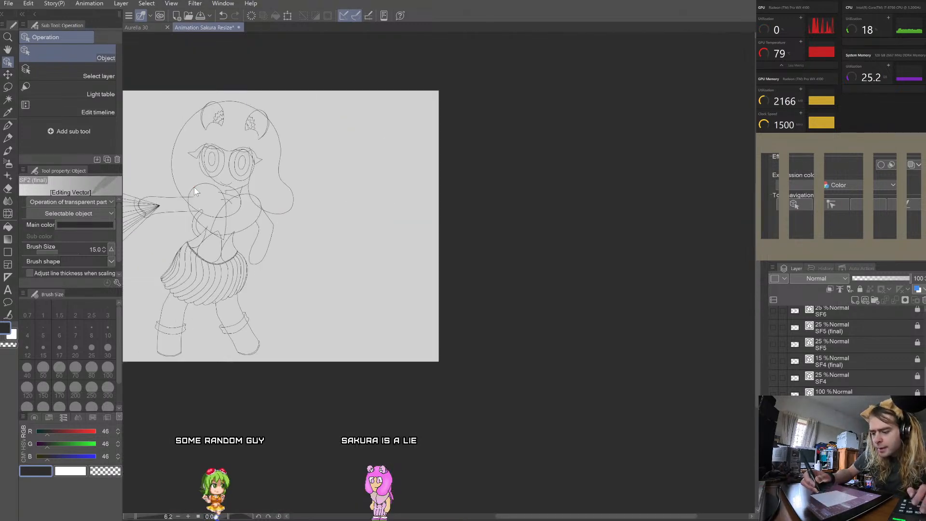
Step: Move the control points on the left side of the left-hand chest outline slightly outward to even out the bulge
scroll(194, 192, up, 2)
scroll(167, 178, up, 3)
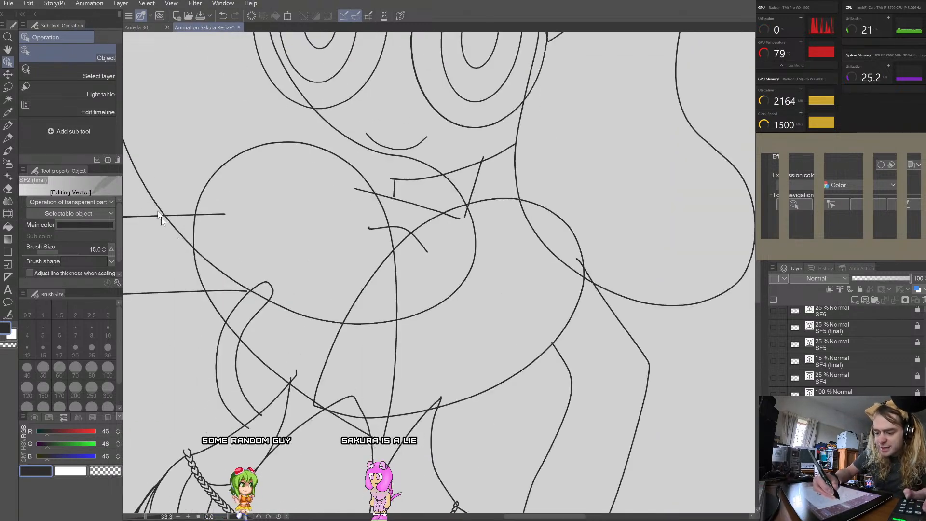
click(193, 237)
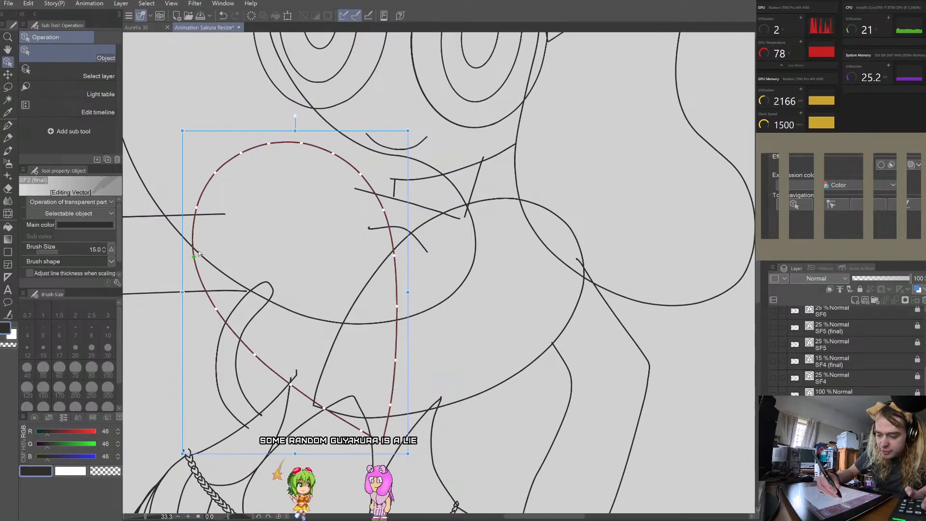
drag(196, 207, 196, 207)
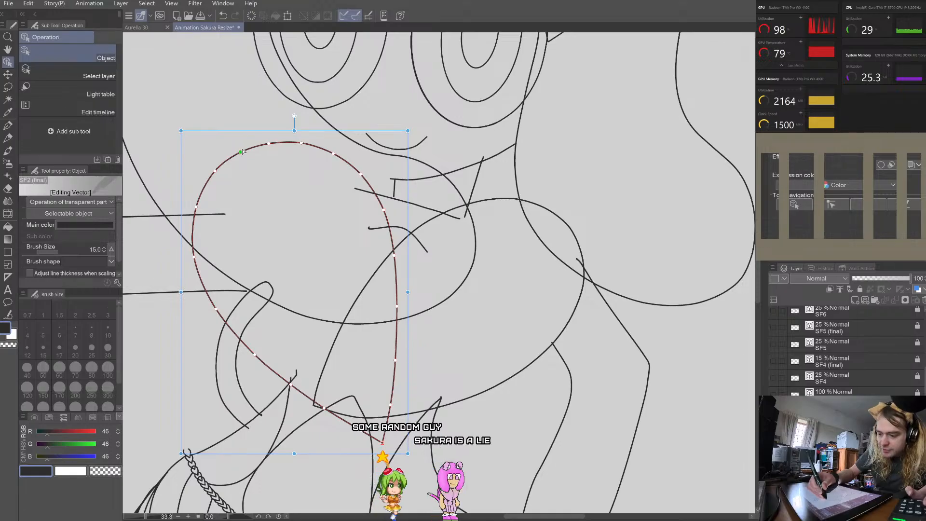
click(196, 208)
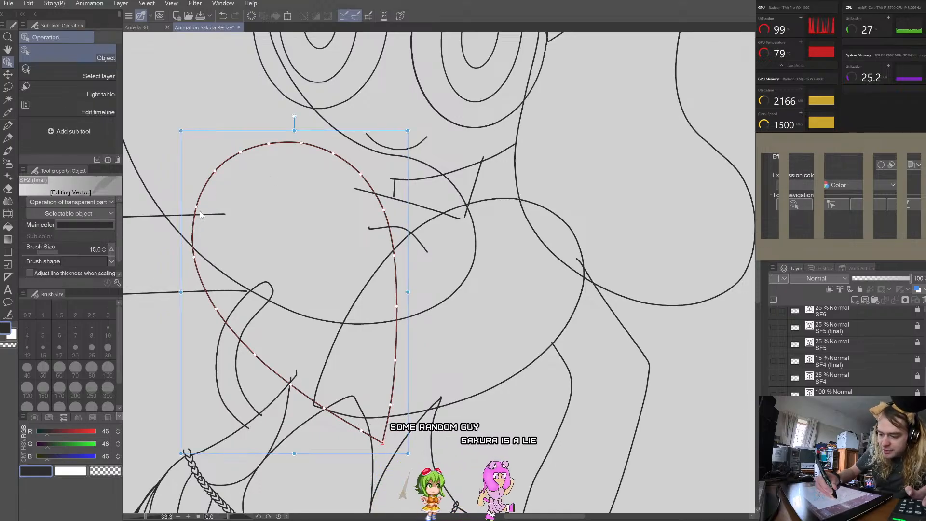
click(193, 257)
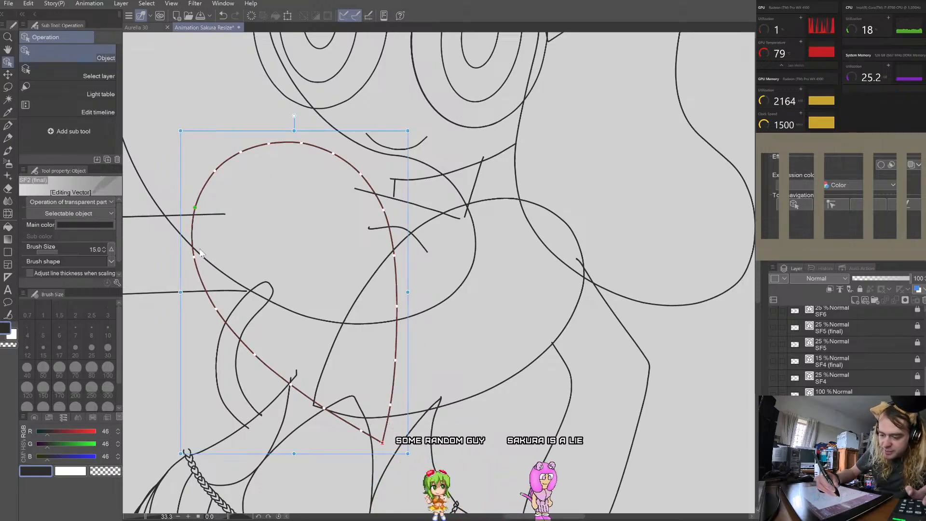
click(212, 232)
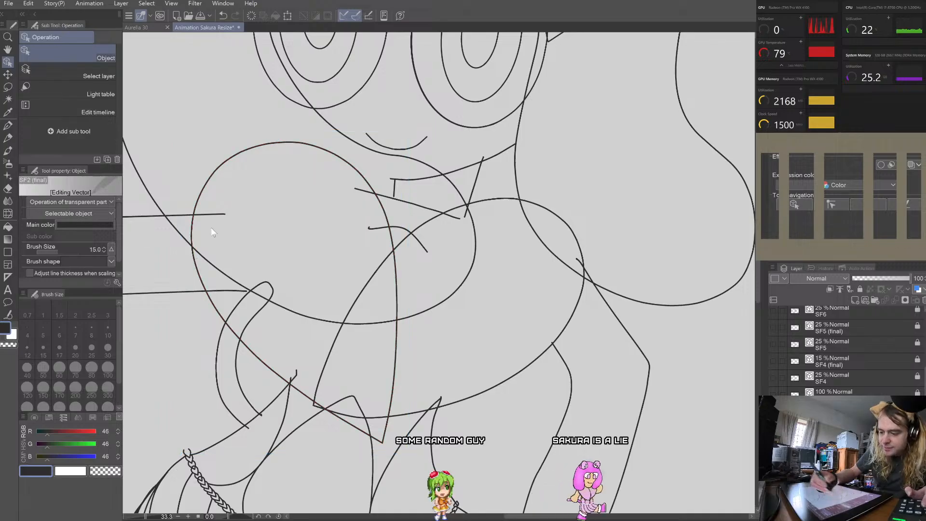
Step: Adjust the control point on the inner edge of the right-hand forearm outline to smooth the line
scroll(213, 232, down, 3)
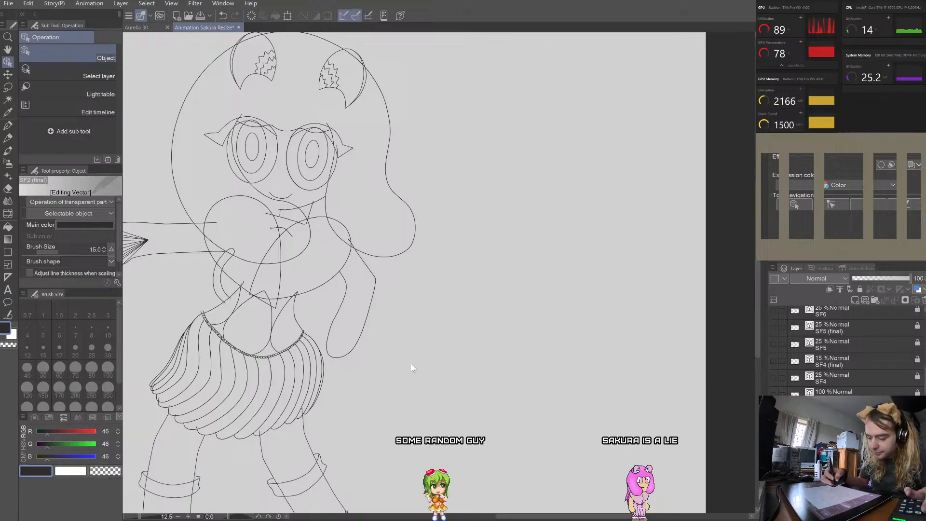
scroll(381, 362, up, 2)
click(375, 355)
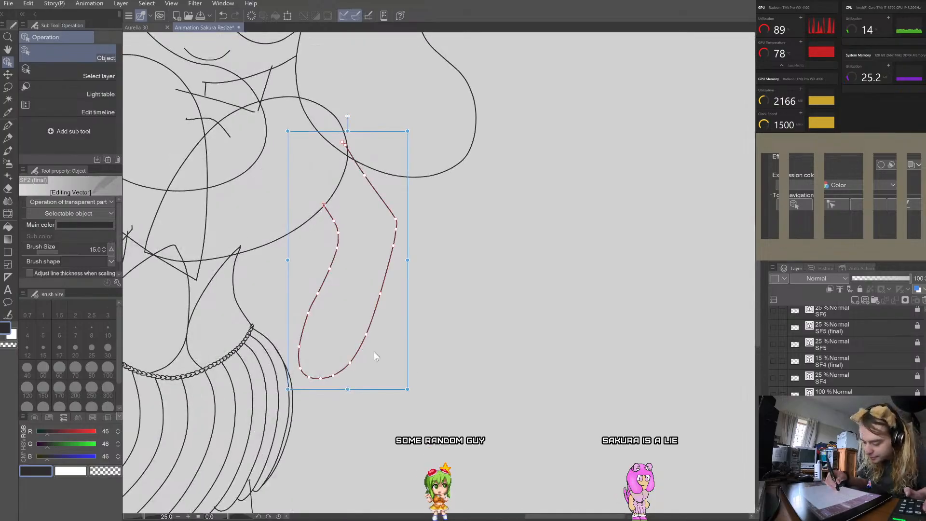
click(448, 295)
scroll(449, 301, down, 2)
scroll(434, 304, up, 3)
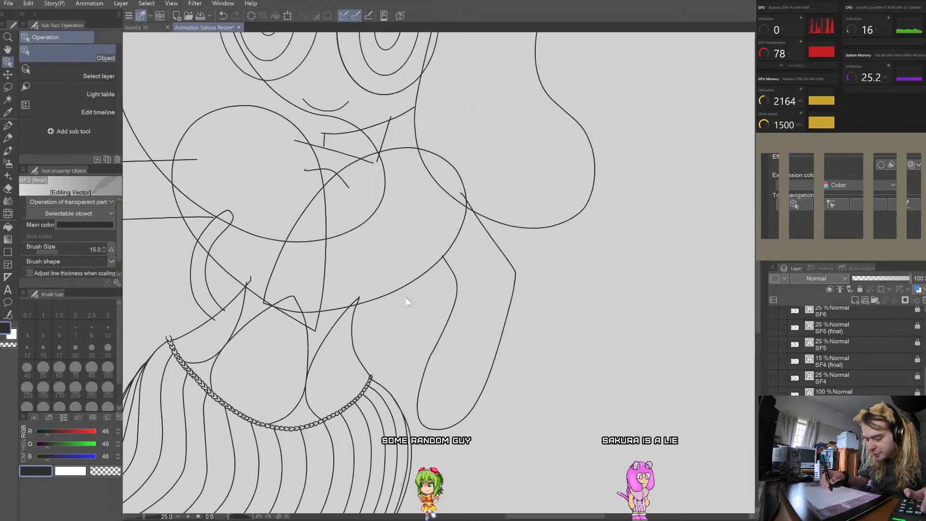
click(440, 383)
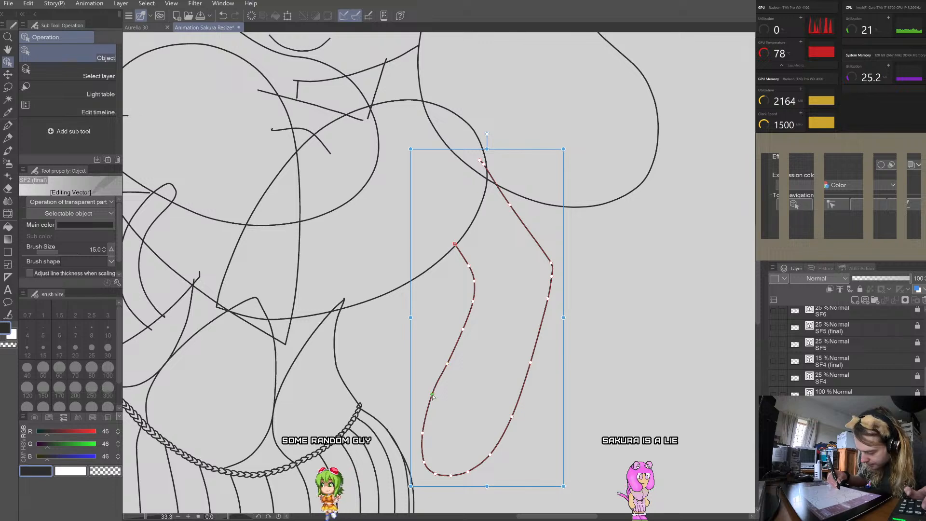
click(462, 378)
scroll(514, 338, down, 3)
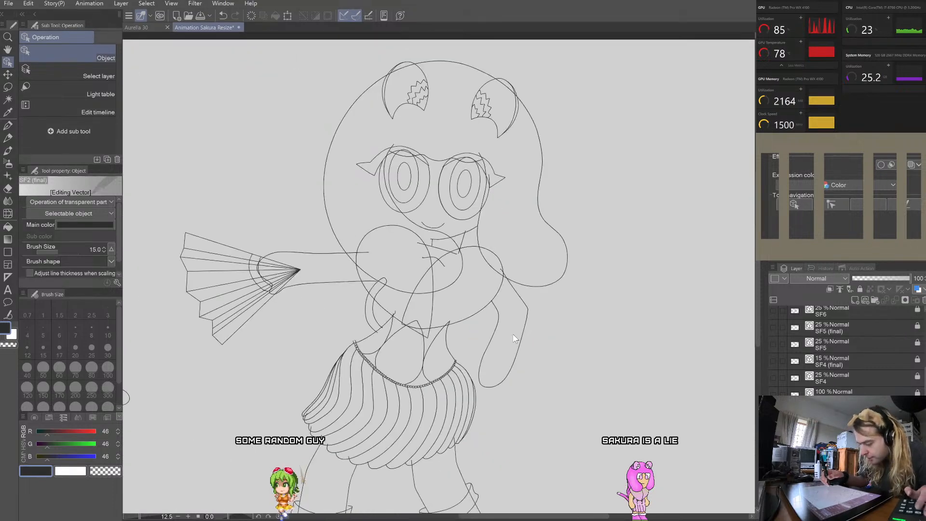
Step: Reshape the outer line of the right-hand upper arm into a gentle outward curve by moving its shoulder, mid-arm and elbow control points
scroll(512, 333, up, 4)
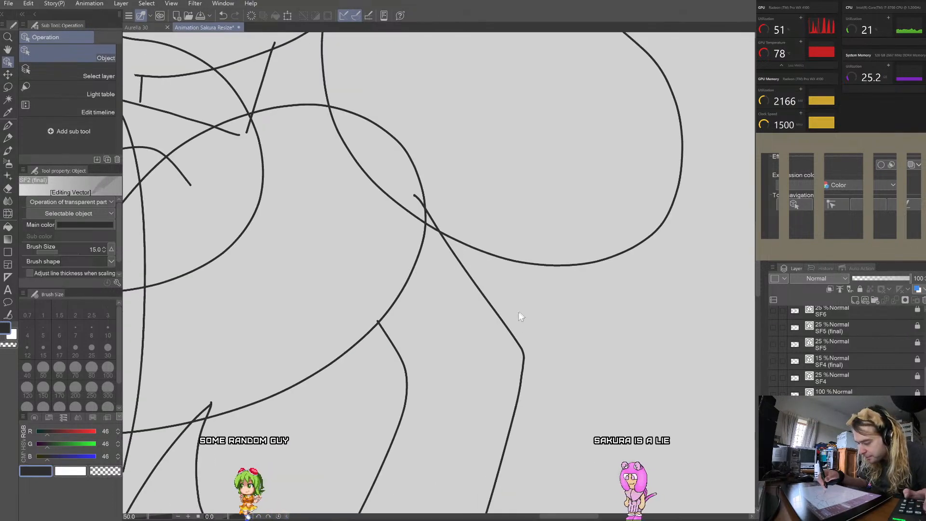
click(508, 331)
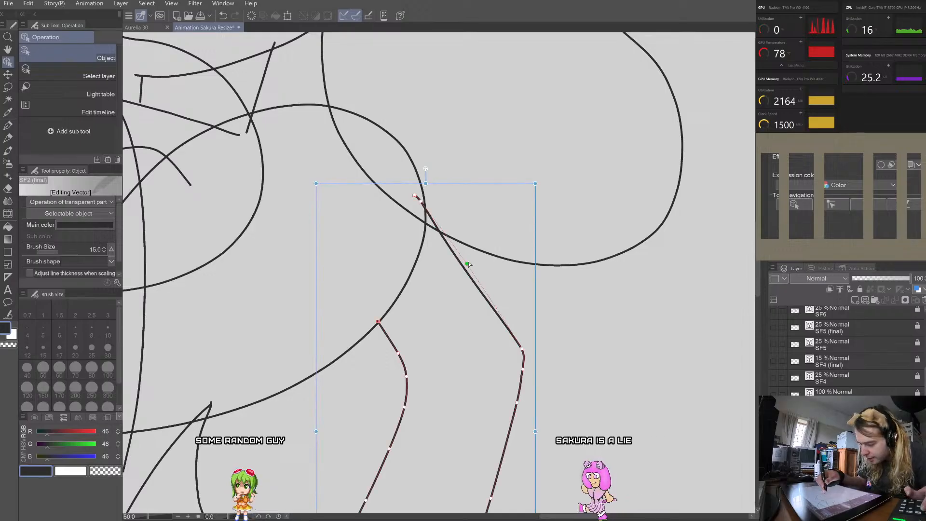
drag(468, 264, 484, 277)
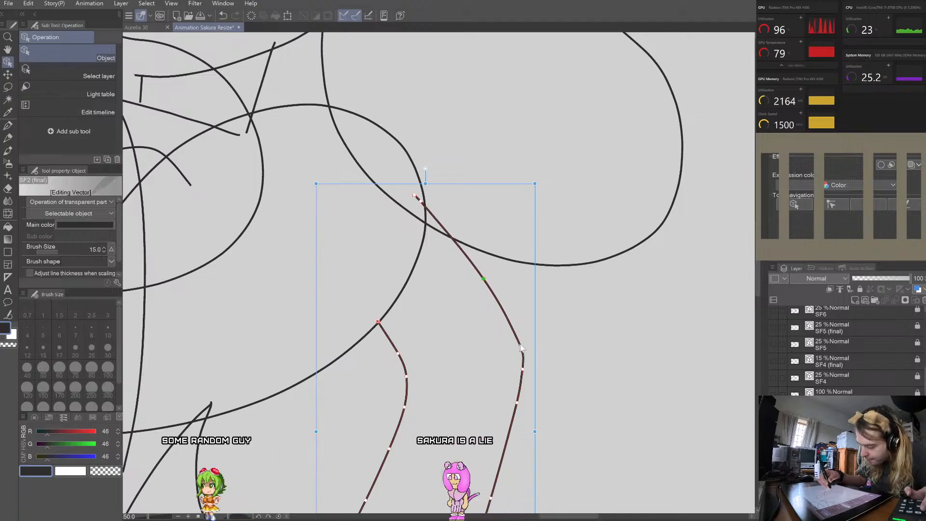
drag(522, 347, 520, 344)
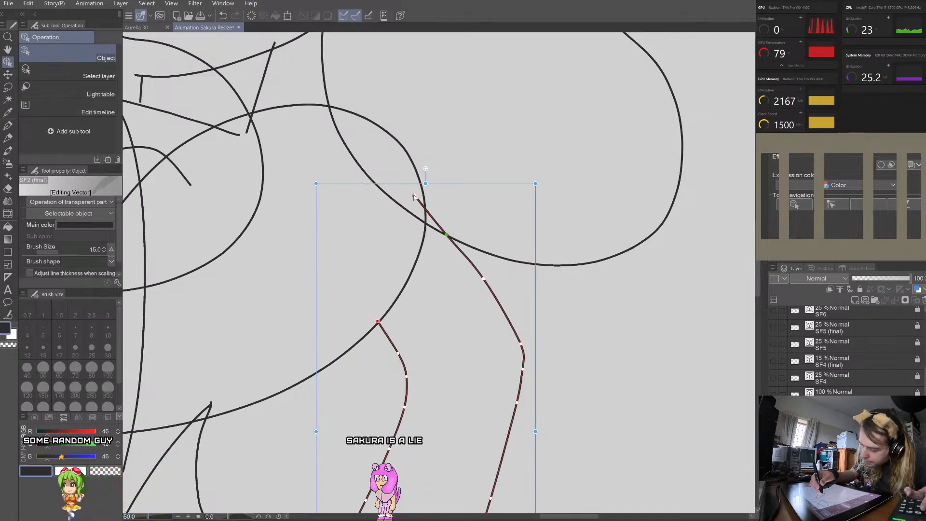
drag(414, 196, 427, 218)
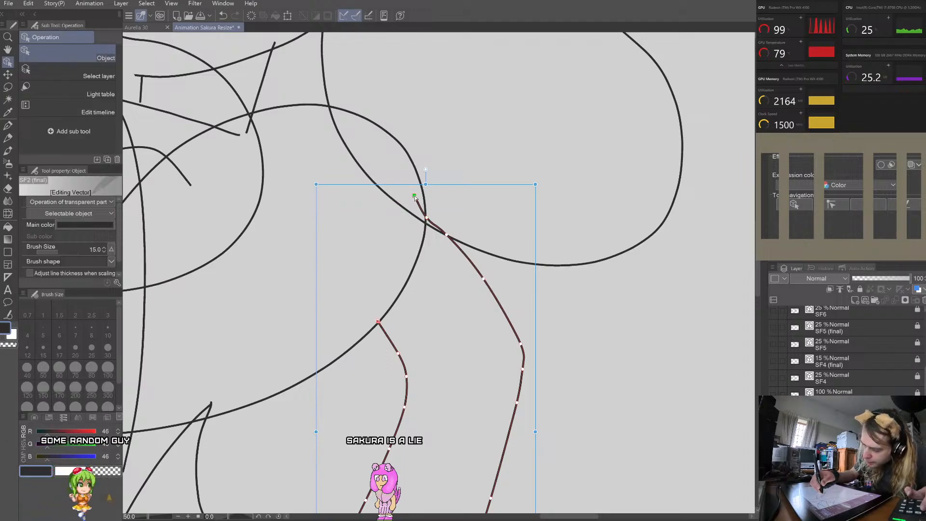
Step: Delete the surplus control point at the upper end of the arm line and move that end onto the chest outline
key(Delete)
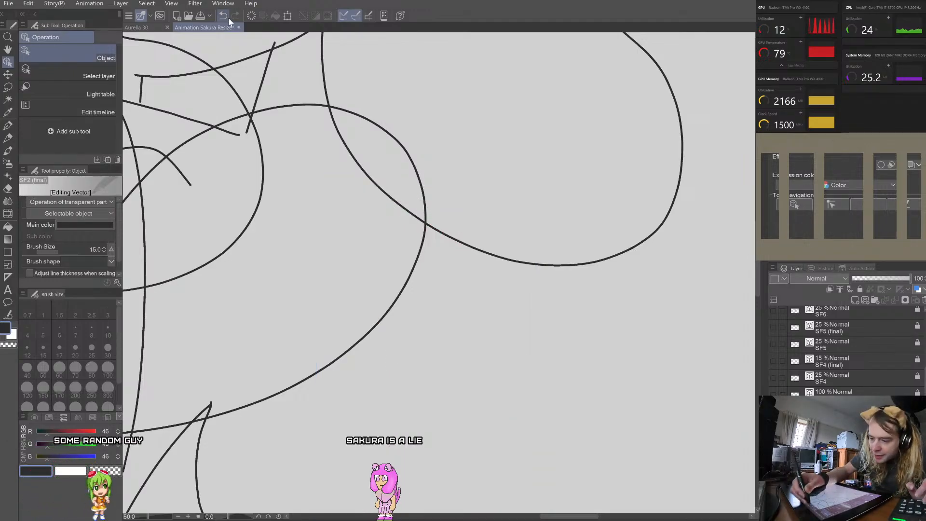
click(225, 17)
click(413, 197)
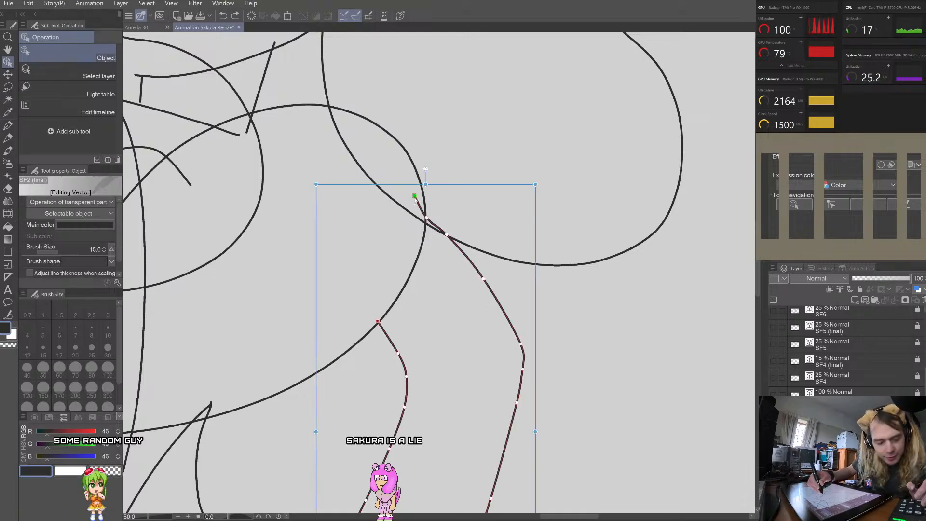
right_click(416, 200)
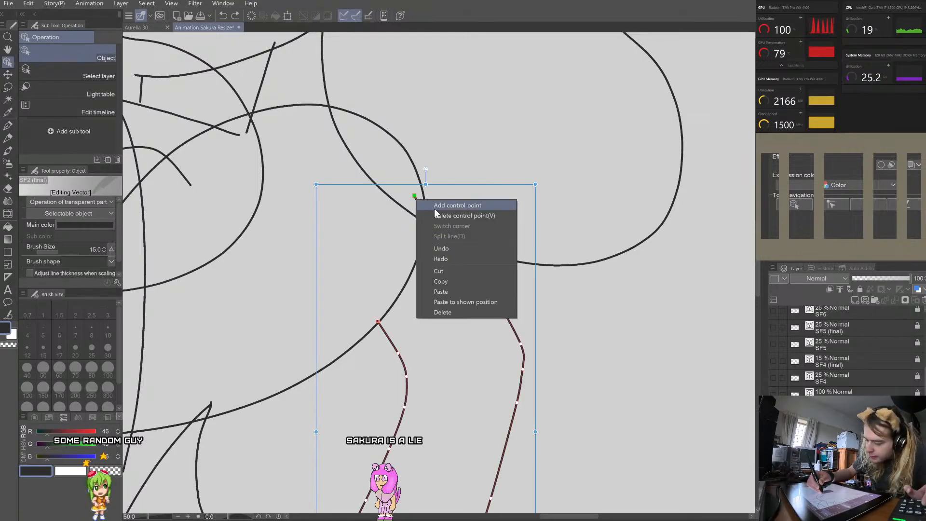
click(450, 215)
drag(414, 196, 425, 213)
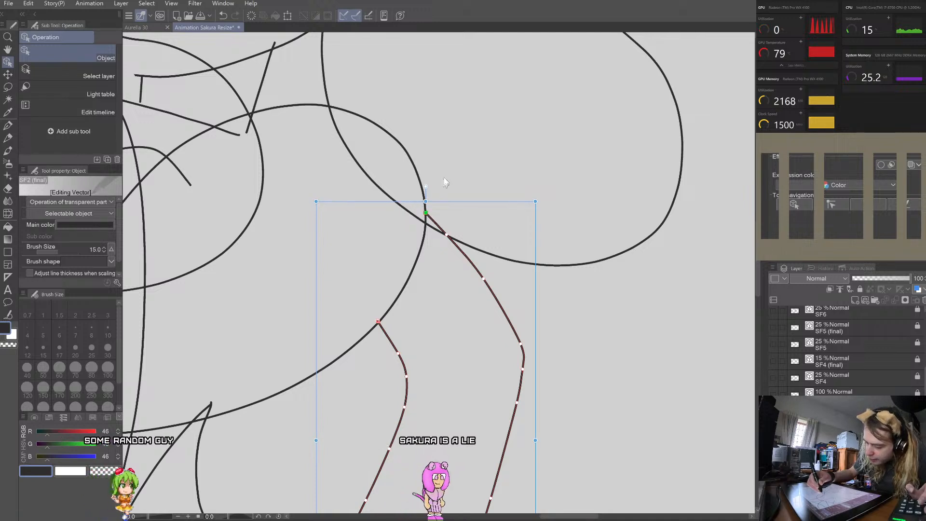
Step: Nudge the upper control point on the outer line of the right-hand upper arm slightly outward to smooth its curve
click(484, 279)
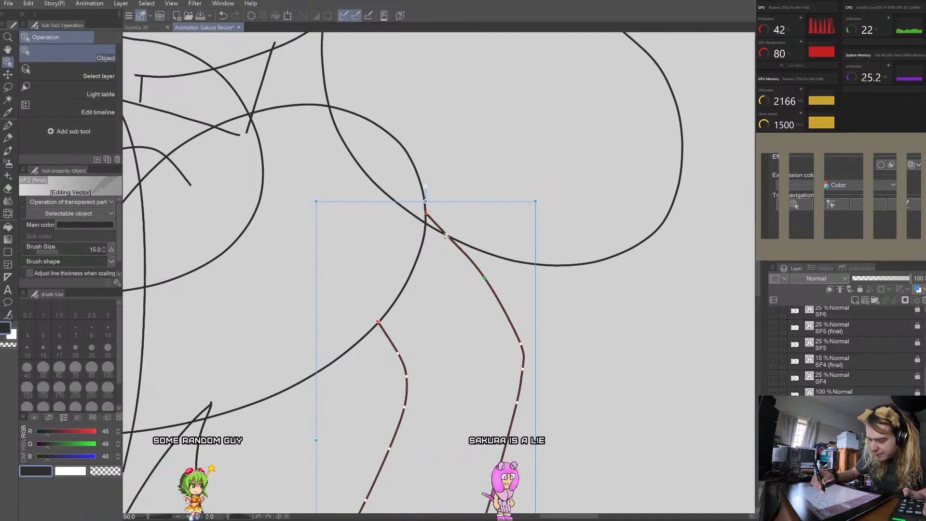
click(438, 159)
scroll(456, 155, down, 2)
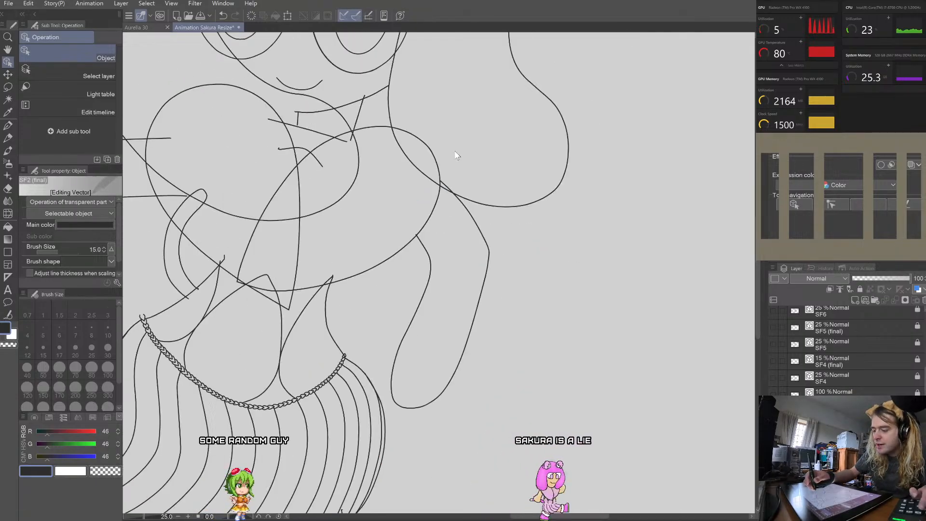
Step: Adjust the control points on the inner side of the right-hand arm's rounded lower end to even out the curve
scroll(456, 154, down, 1)
scroll(423, 212, up, 3)
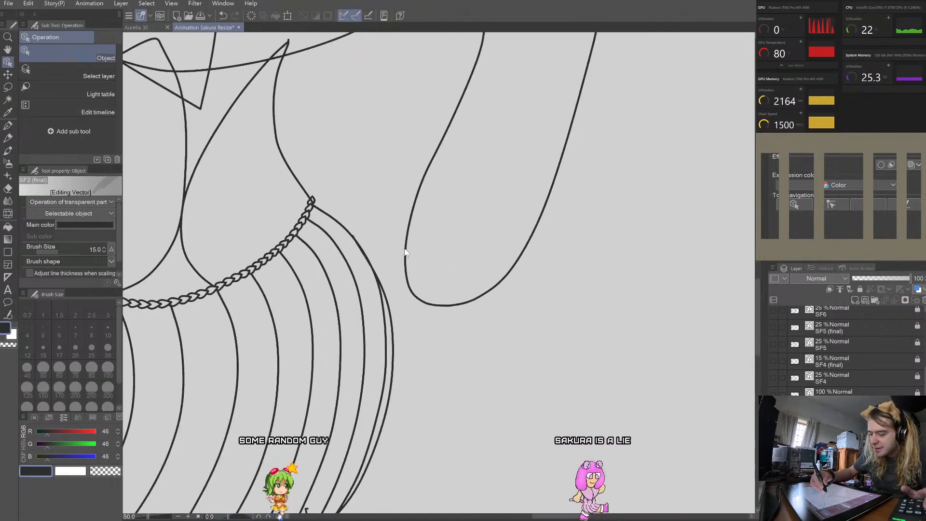
click(405, 248)
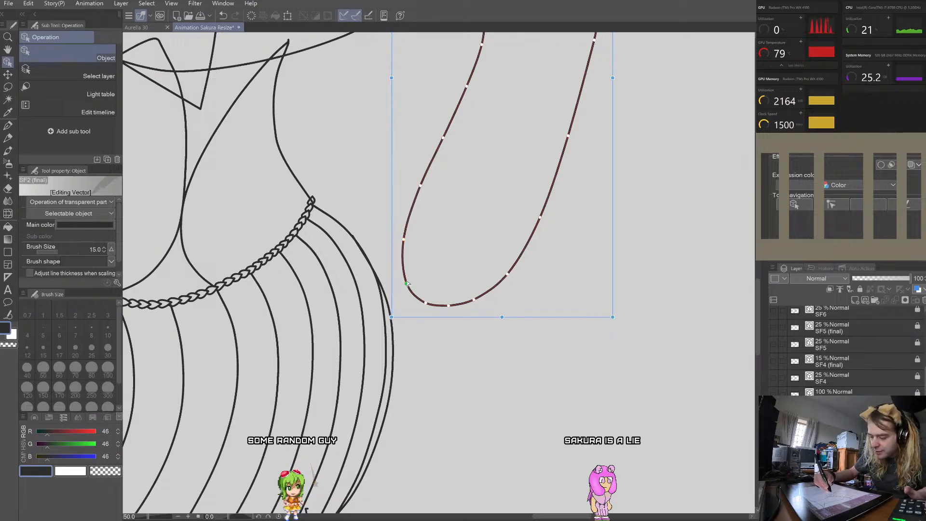
click(467, 206)
scroll(470, 211, down, 3)
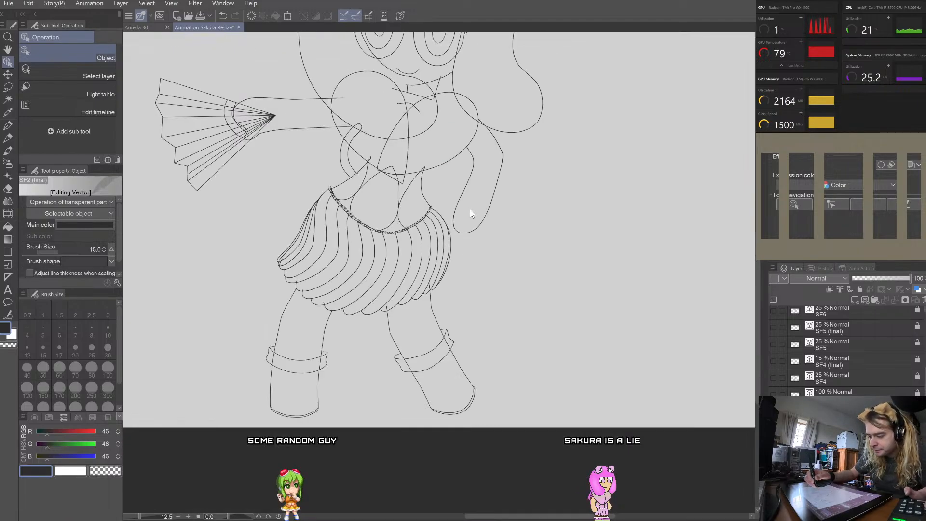
Step: Split the right-hand boot's outer sole line where the leg line meets it and delete the overshooting upper piece
scroll(493, 409, up, 2)
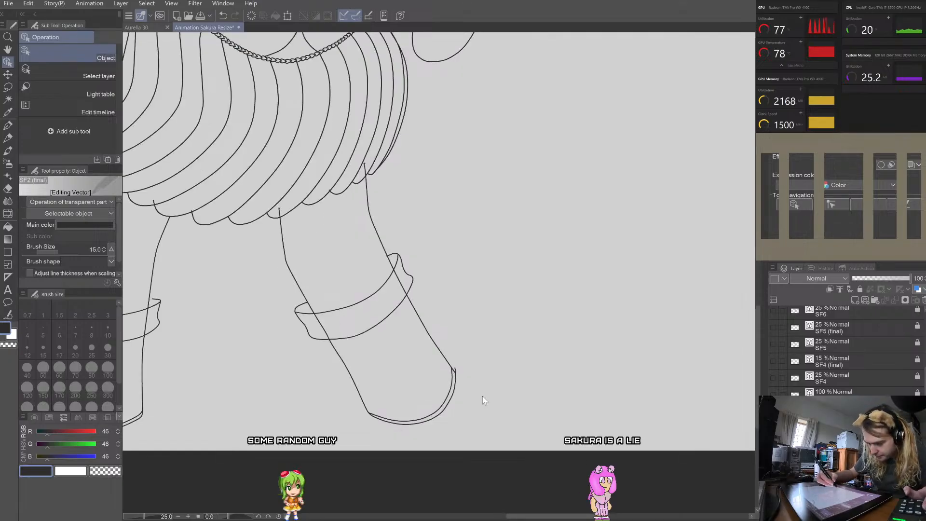
scroll(484, 400, down, 3)
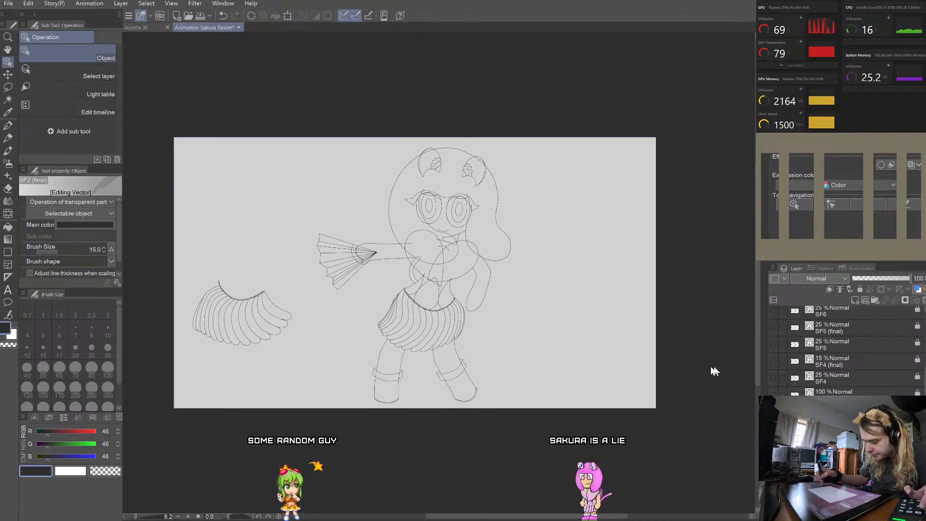
scroll(417, 421, up, 7)
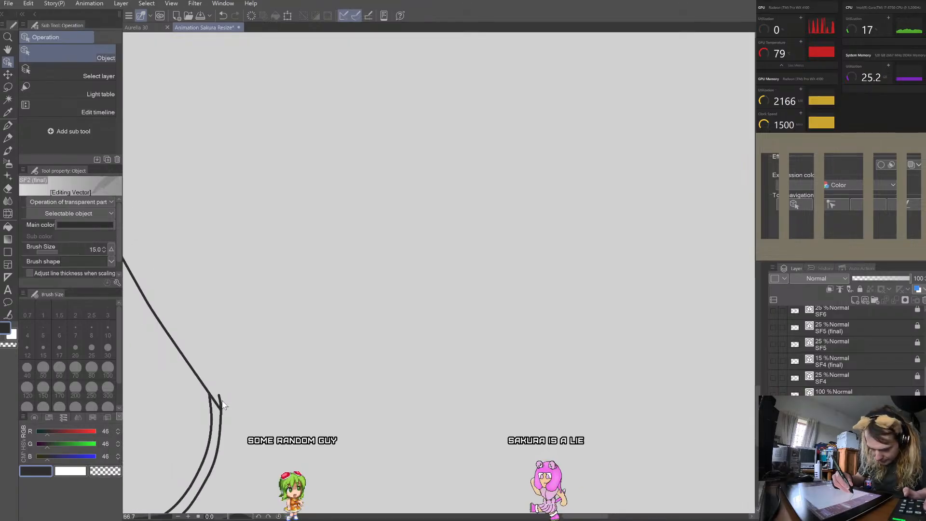
click(221, 403)
scroll(233, 381, down, 4)
scroll(237, 384, up, 3)
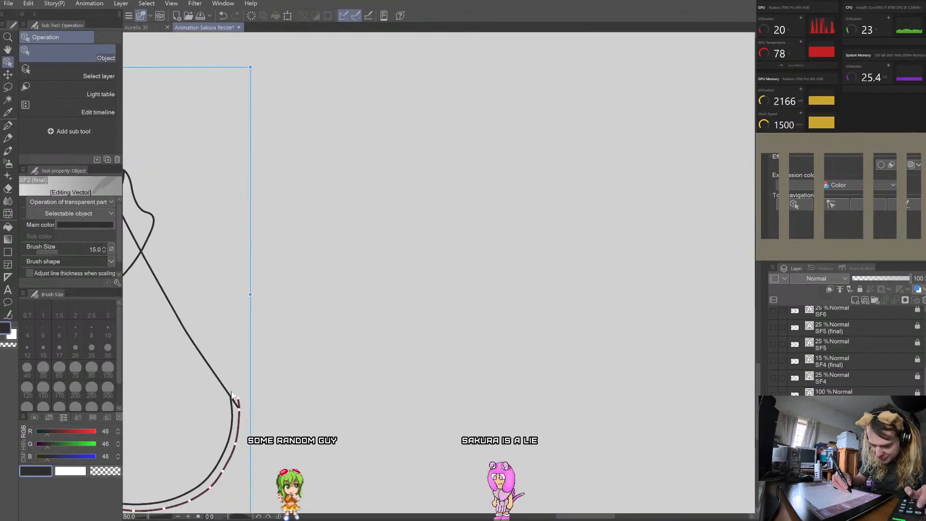
scroll(232, 395, up, 6)
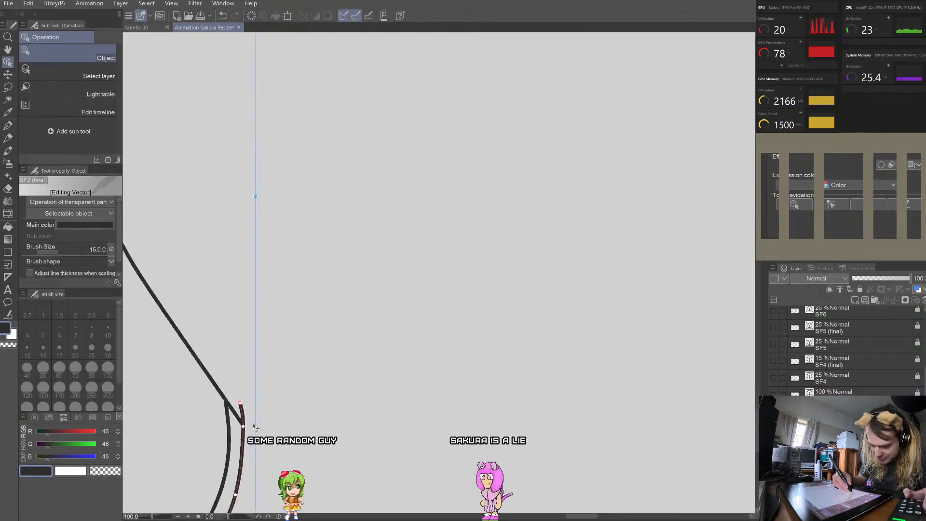
click(227, 403)
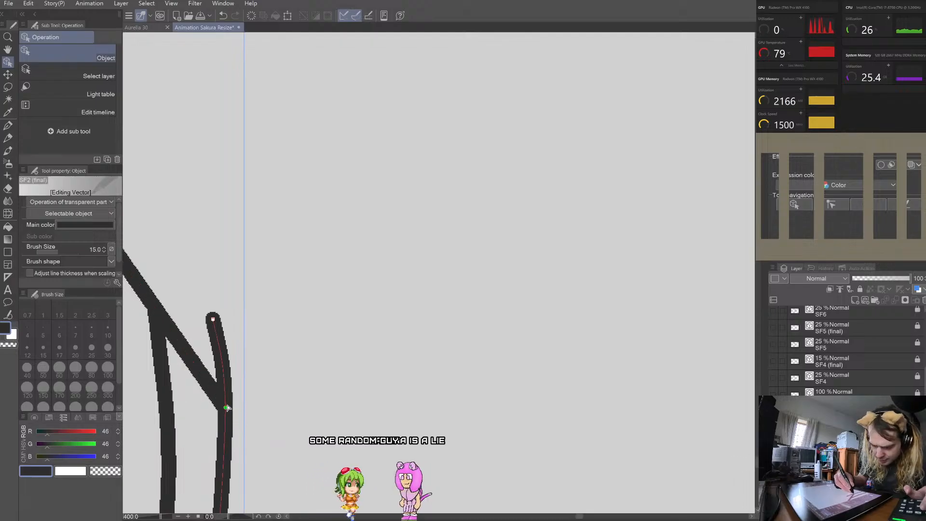
right_click(228, 405)
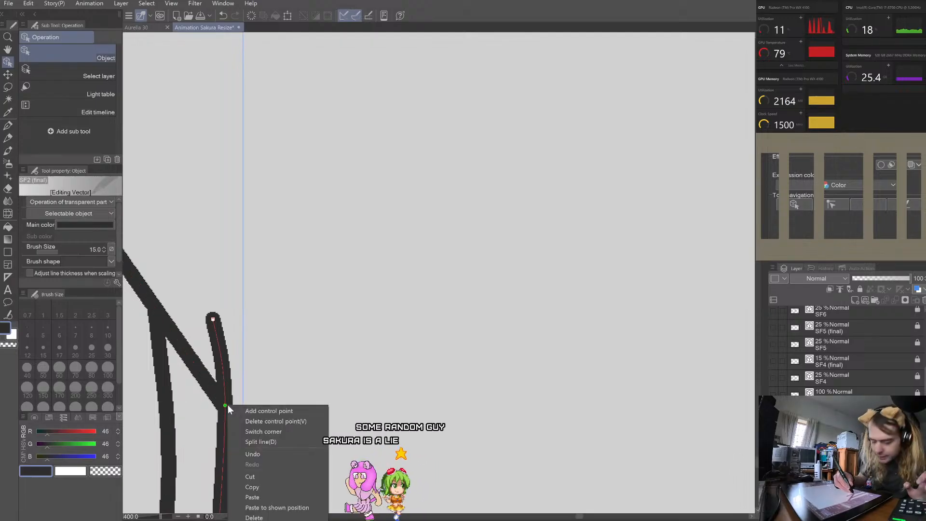
click(265, 442)
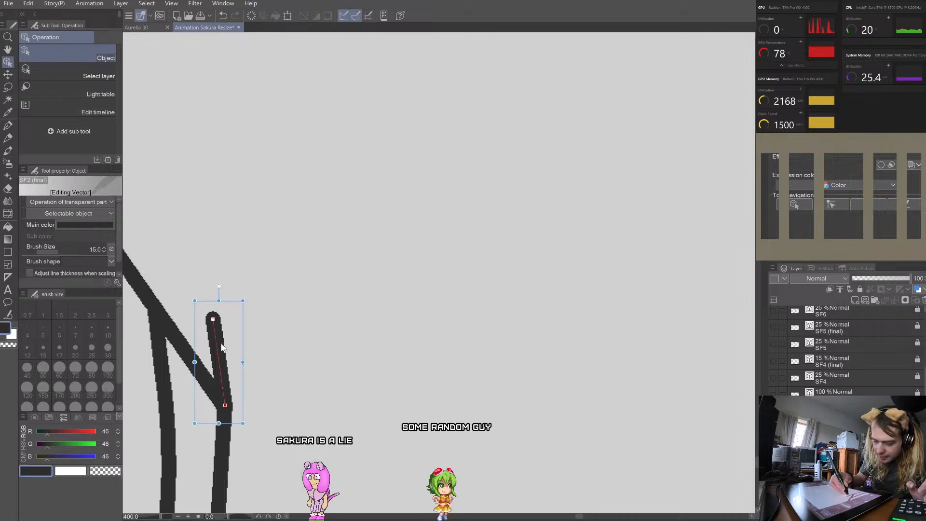
key(Delete)
Step: Move the lower end of the right-hand leg line exactly onto the upper end of the outer sole line
click(230, 414)
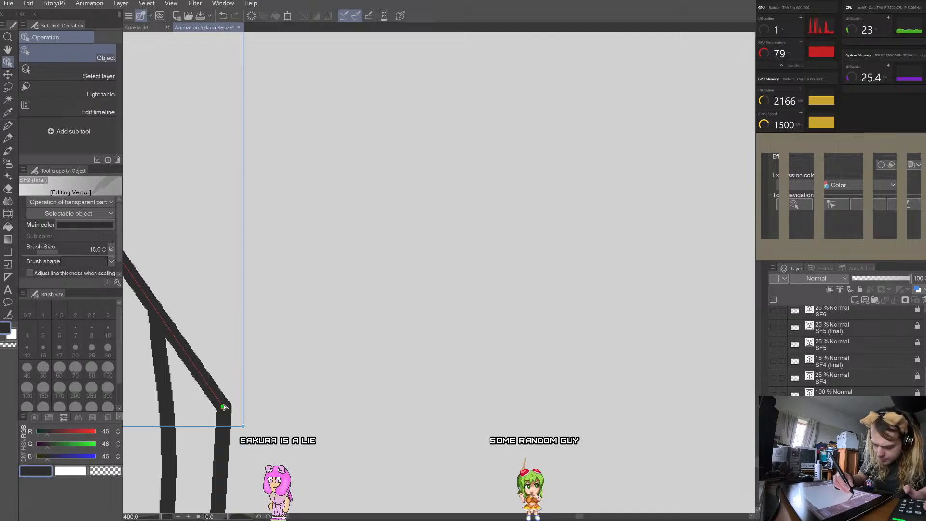
click(229, 411)
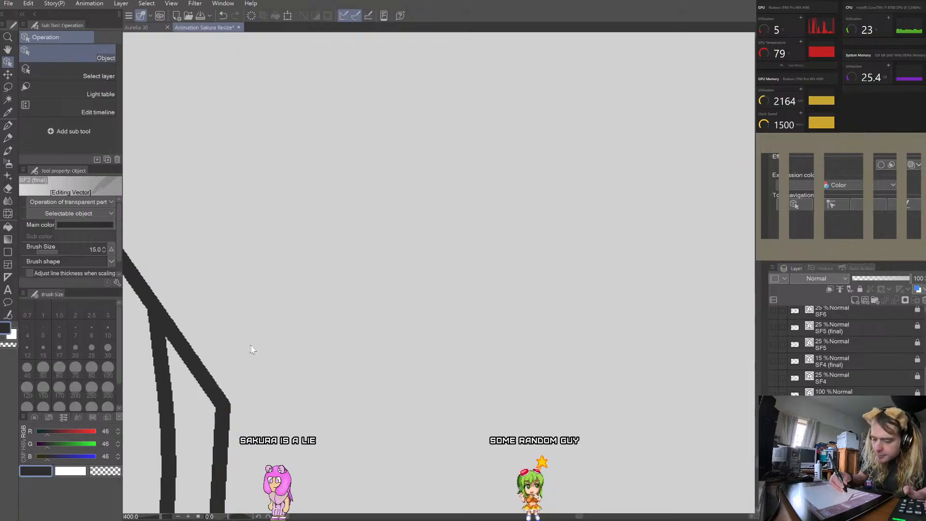
scroll(251, 350, down, 8)
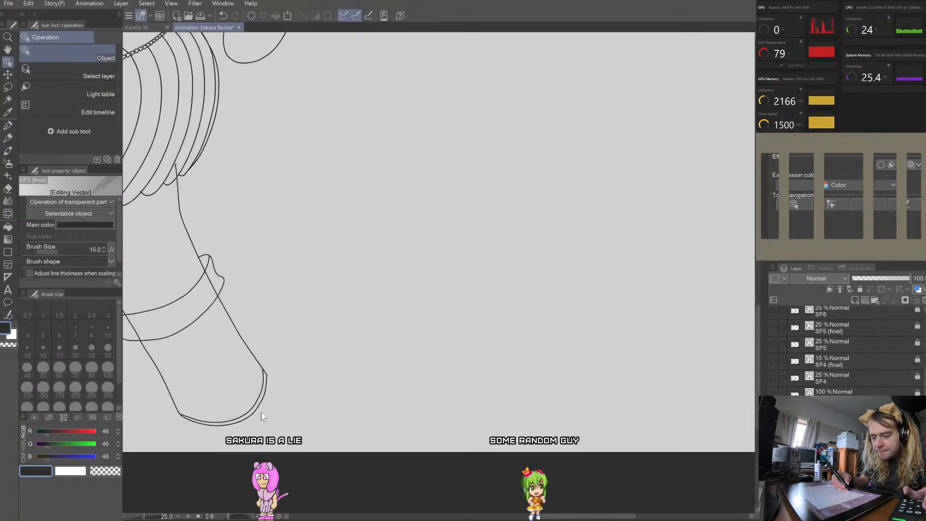
Step: Adjust the control points of the inner hair line beside the neck, just below the right-hand eye, to smooth its bend
scroll(261, 416, down, 3)
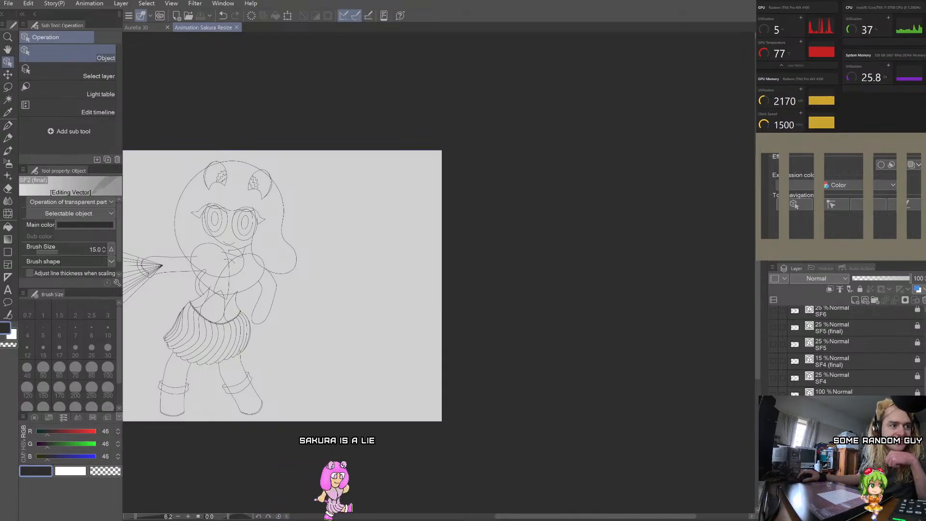
scroll(434, 250, down, 2)
scroll(241, 210, up, 6)
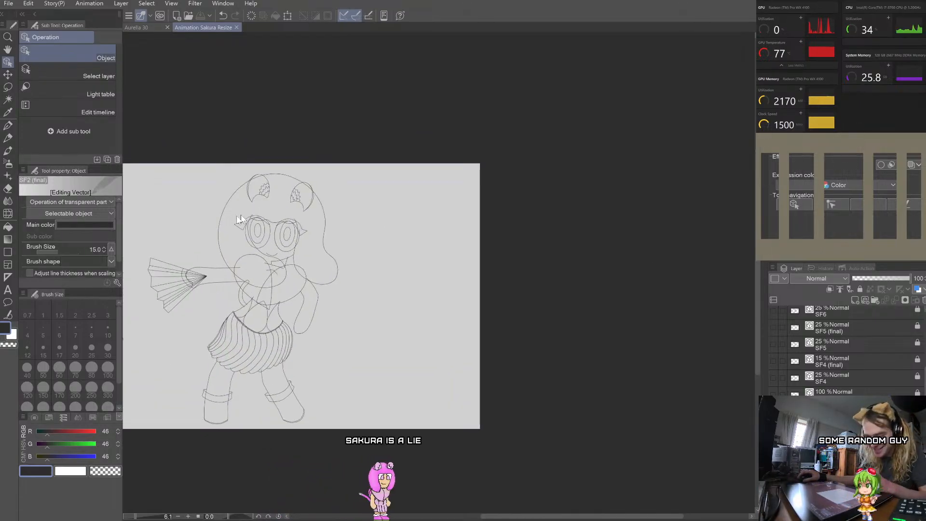
scroll(289, 182, up, 2)
click(269, 184)
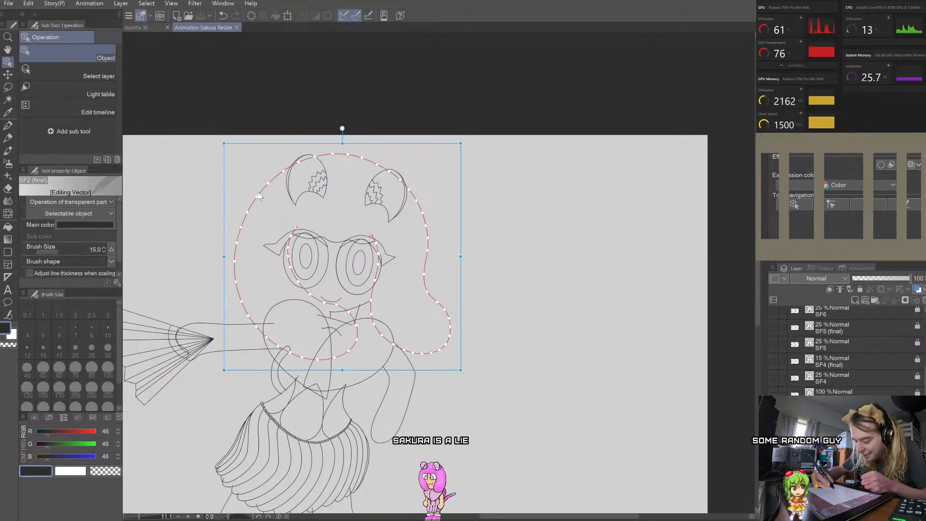
scroll(410, 350, down, 2)
scroll(410, 351, up, 6)
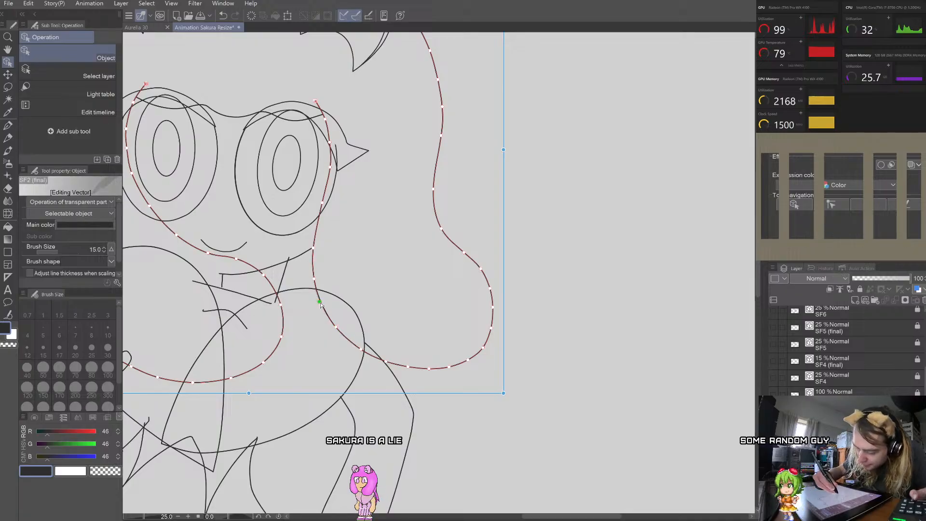
click(326, 265)
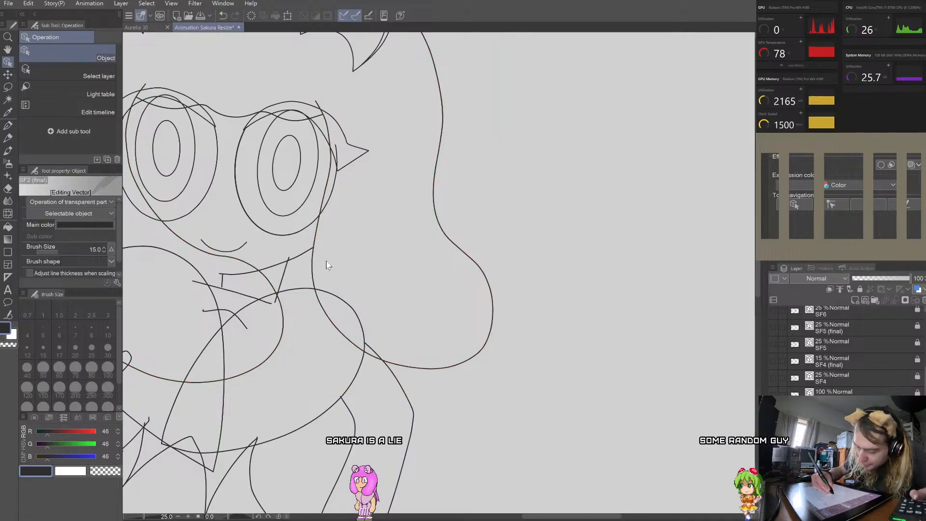
click(313, 279)
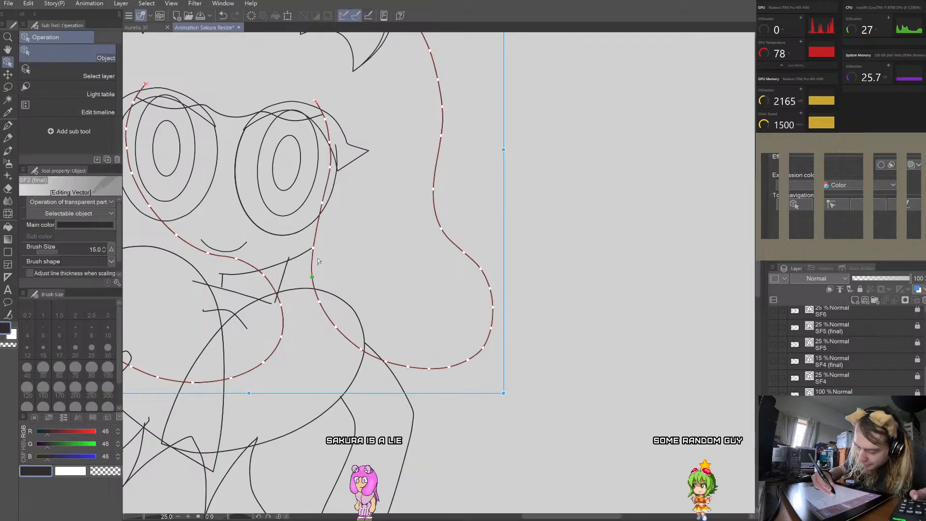
click(335, 238)
scroll(408, 175, down, 2)
scroll(385, 160, up, 3)
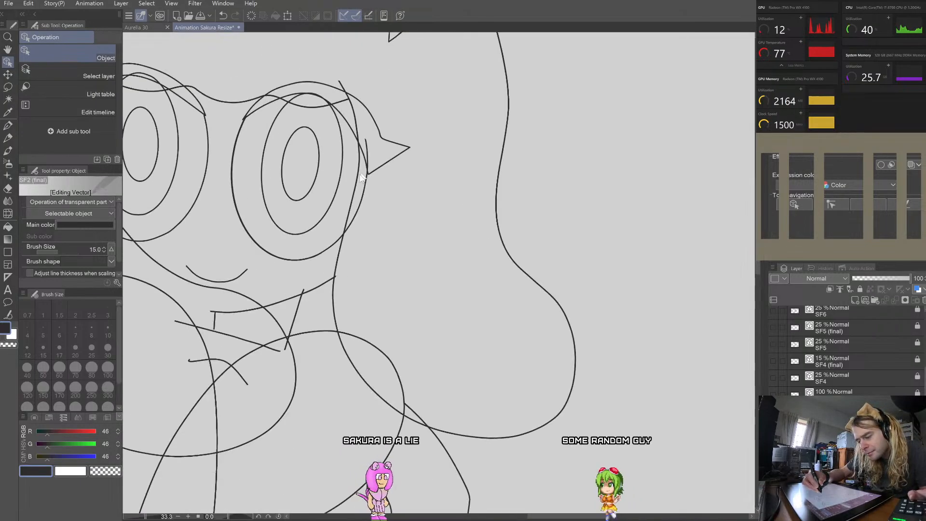
Step: Adjust the control points of the inner hair line where it runs down the side of the right-hand eye
click(349, 219)
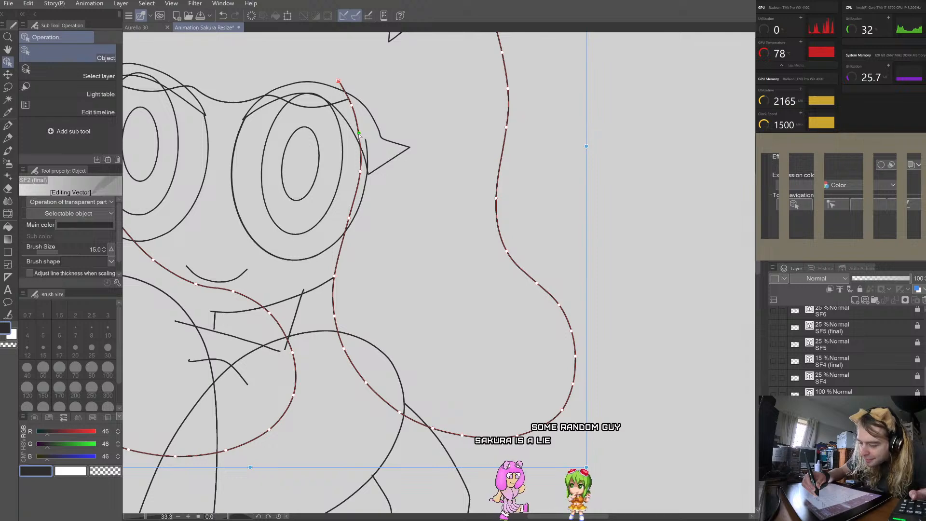
click(396, 99)
scroll(398, 91, down, 5)
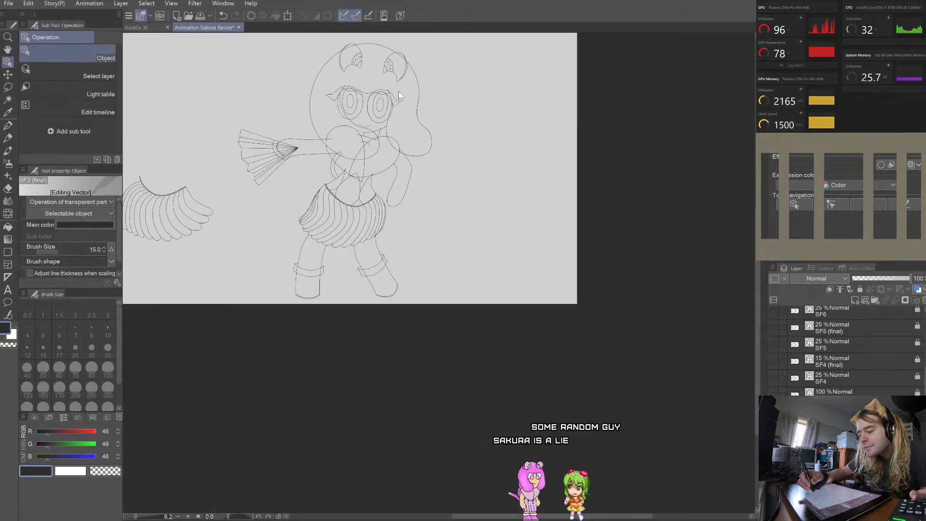
Step: Reshape the outer edge of the right-hand hair lock by nudging the control points around its rounded lower end
scroll(413, 108, up, 4)
click(461, 275)
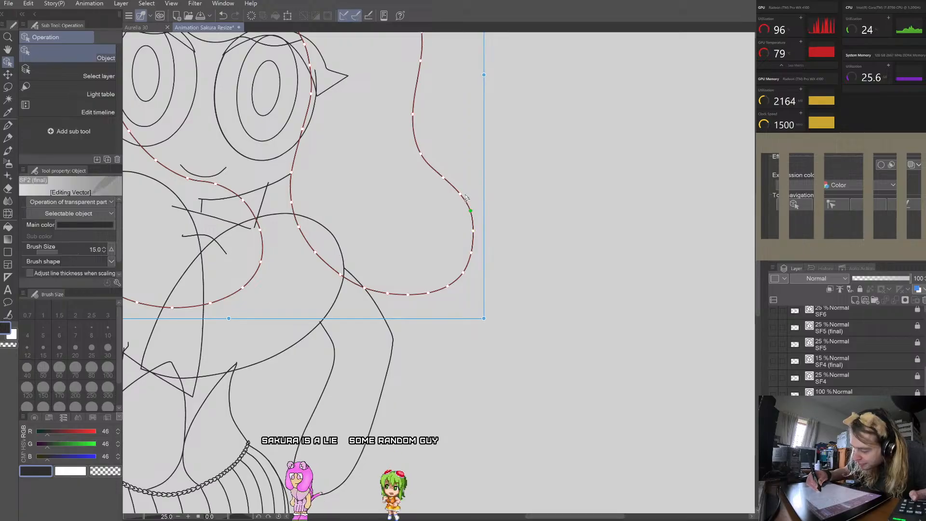
drag(460, 194, 459, 192)
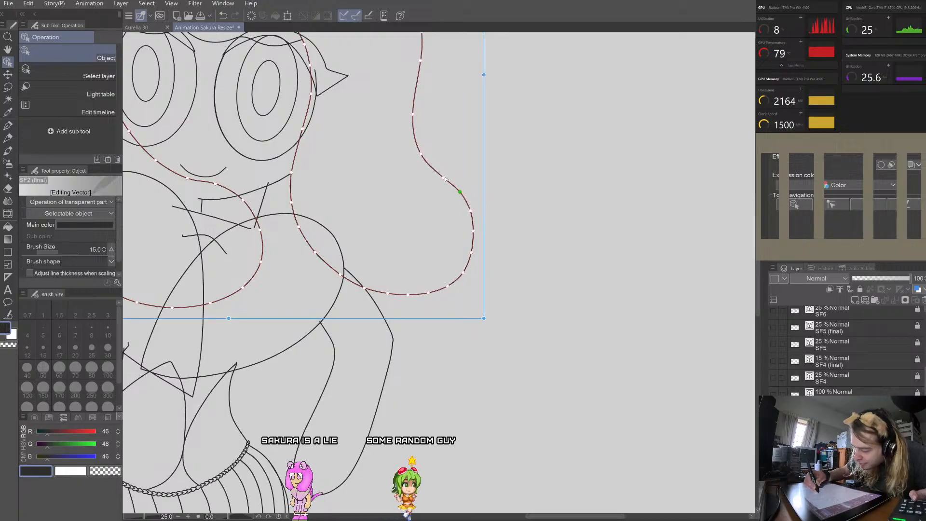
click(411, 79)
scroll(451, 135, down, 2)
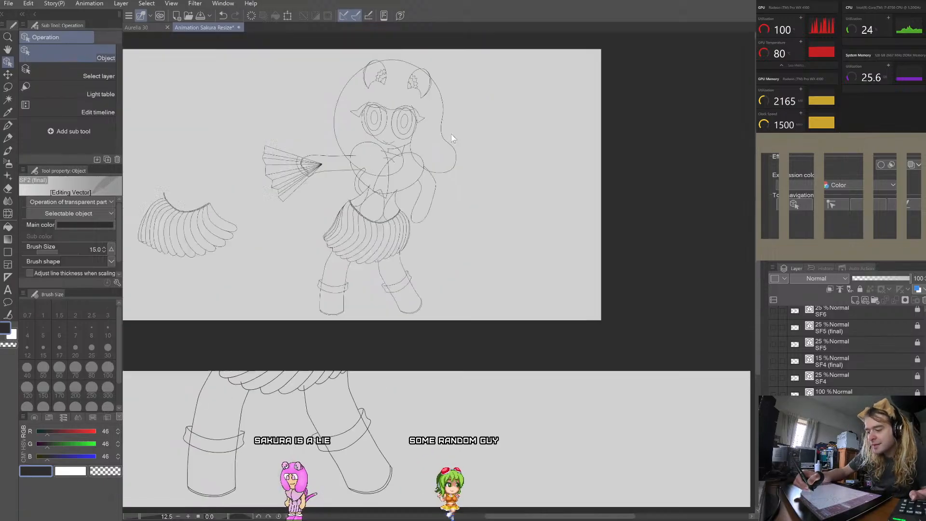
Step: Hide the SF2 (final) layer, show SF3 (final), and select and unlock it for editing
scroll(450, 134, down, 2)
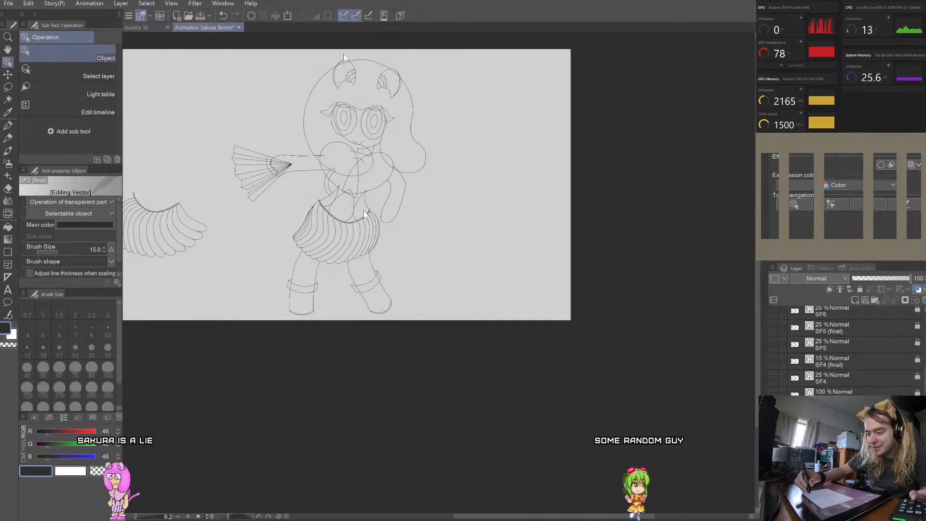
scroll(344, 54, up, 2)
scroll(398, 139, up, 3)
scroll(398, 144, down, 1)
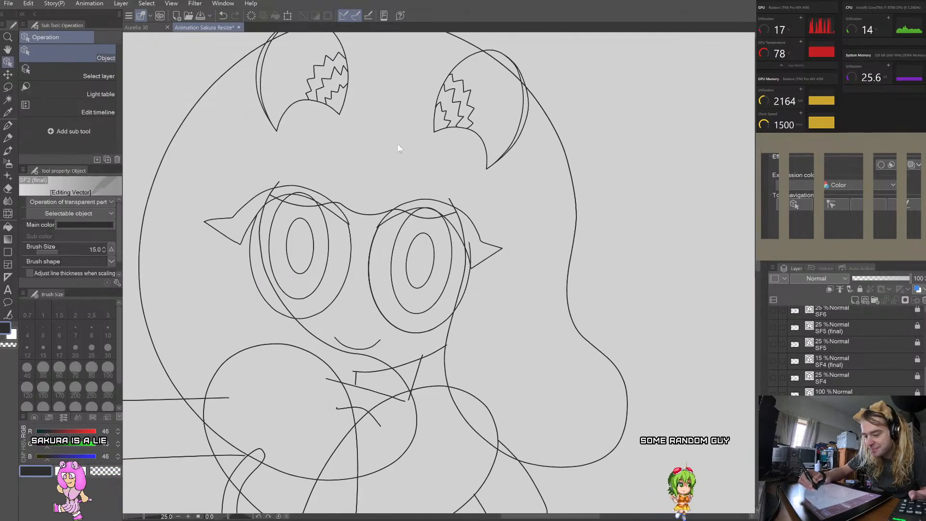
click(773, 427)
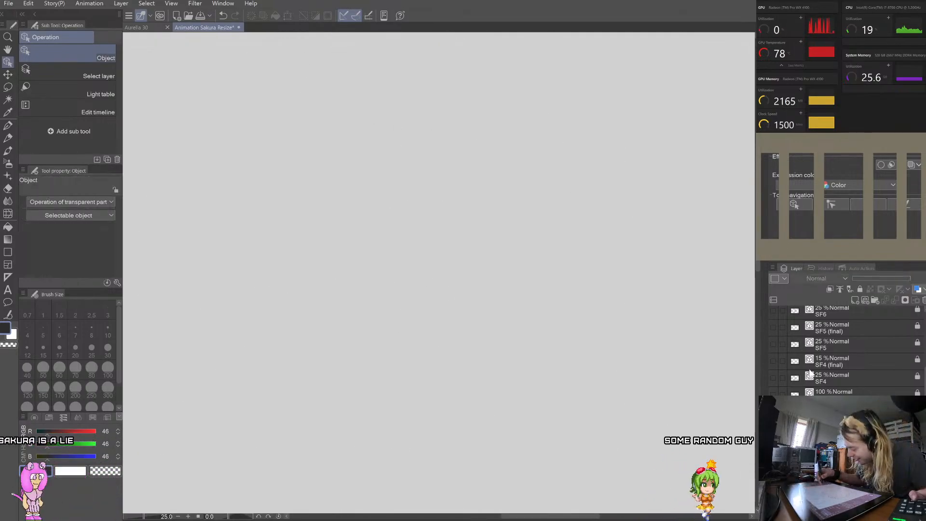
click(773, 392)
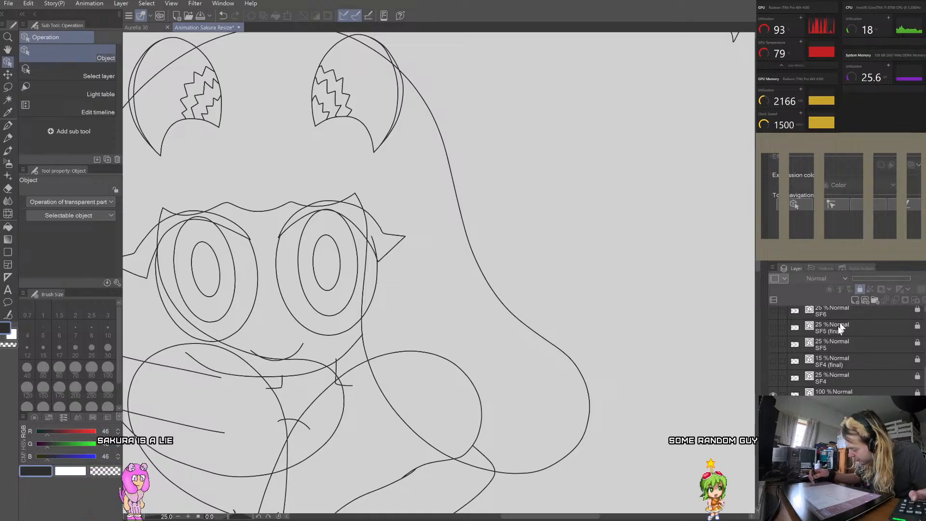
click(850, 391)
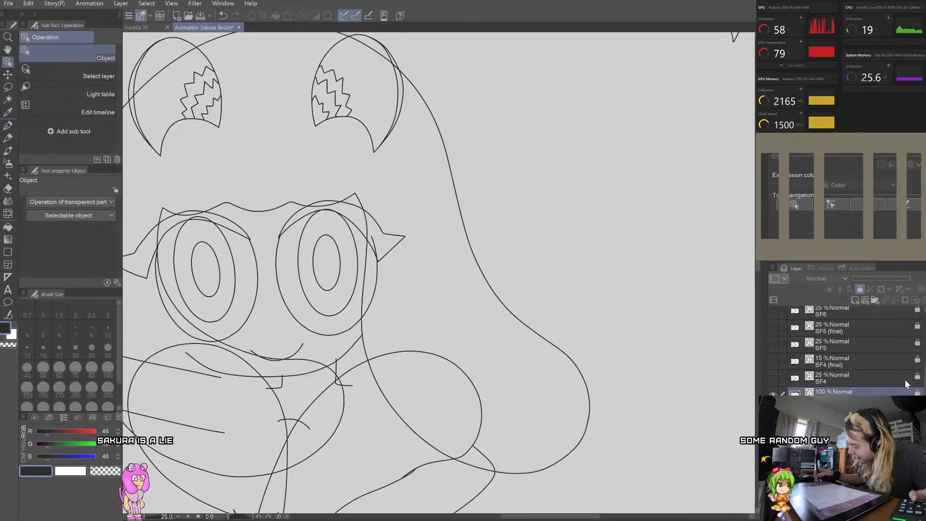
Step: Select all control points of the fringe line above both eyes and shift that section downwards over the upper eyelids
click(272, 217)
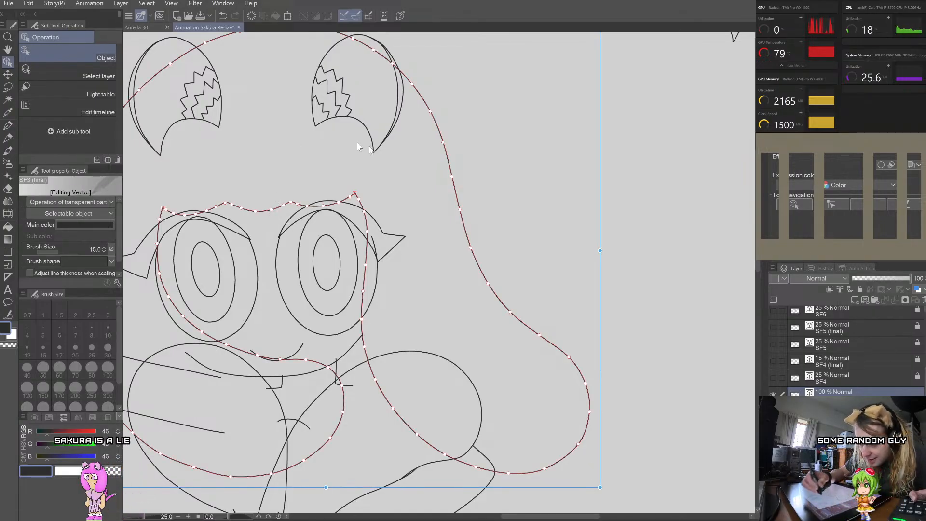
scroll(407, 183, down, 2)
scroll(274, 180, up, 3)
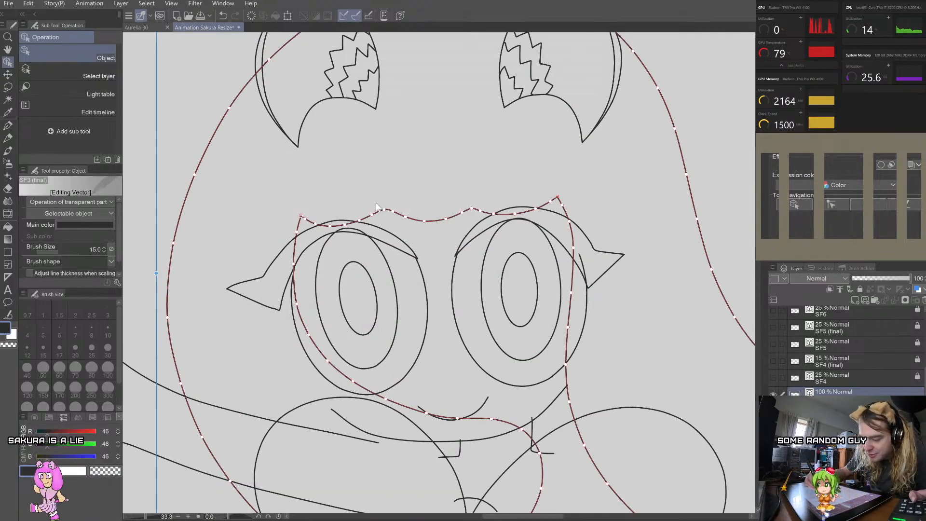
scroll(288, 192, up, 1)
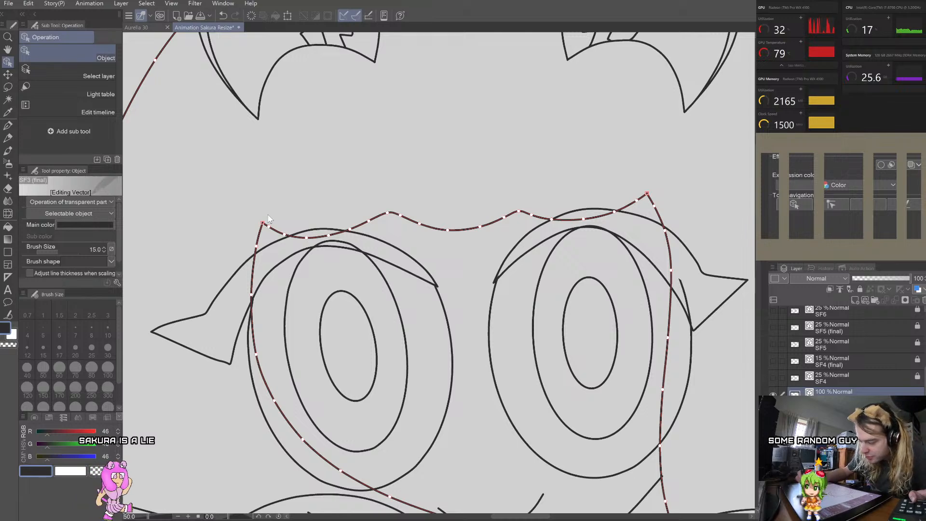
click(647, 194)
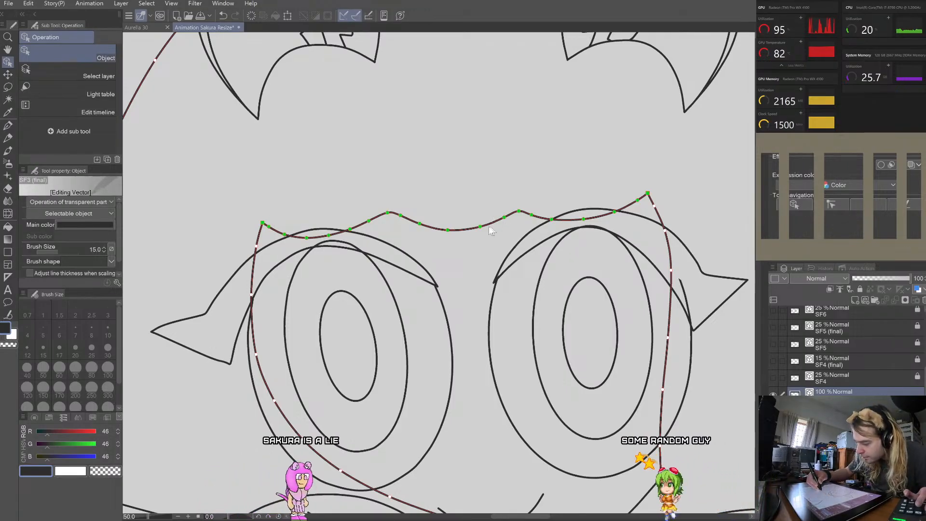
drag(480, 227, 480, 246)
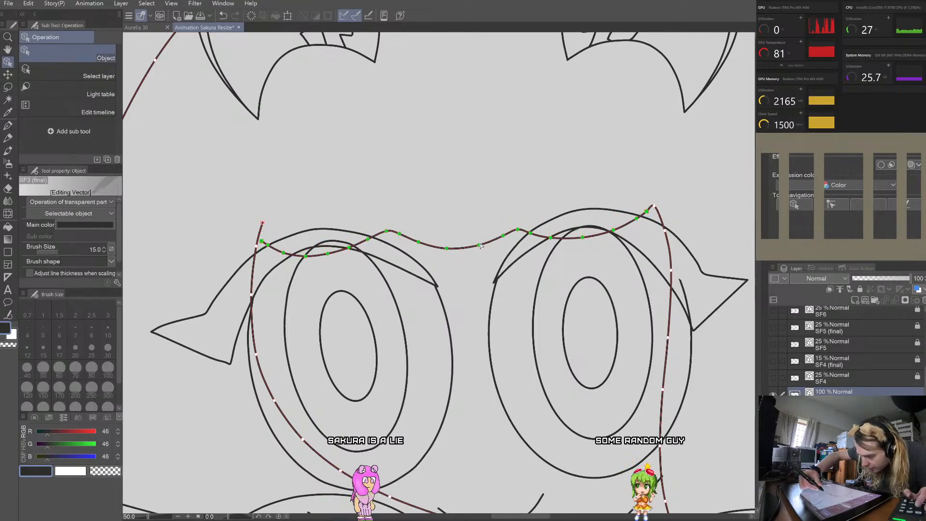
drag(481, 250, 476, 248)
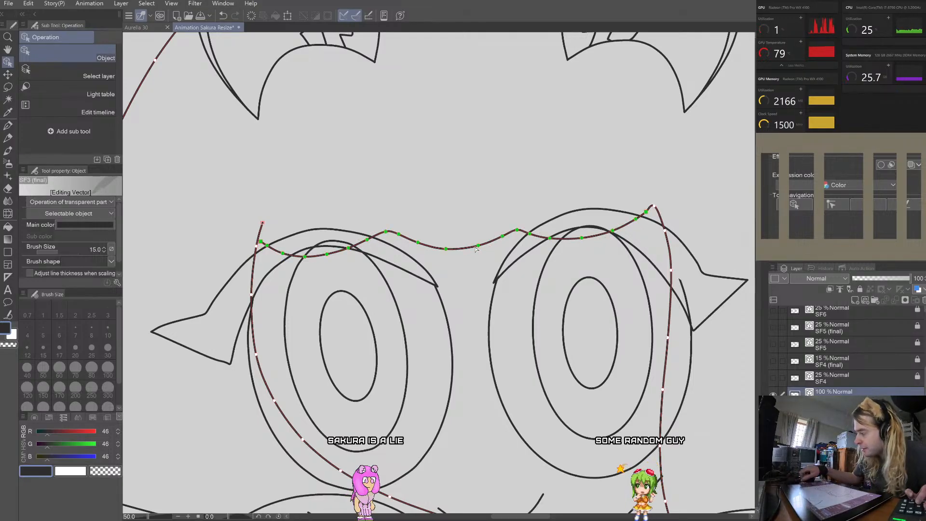
mouse_move(476, 250)
mouse_down()
mouse_move(480, 272)
mouse_move(478, 262)
mouse_up()
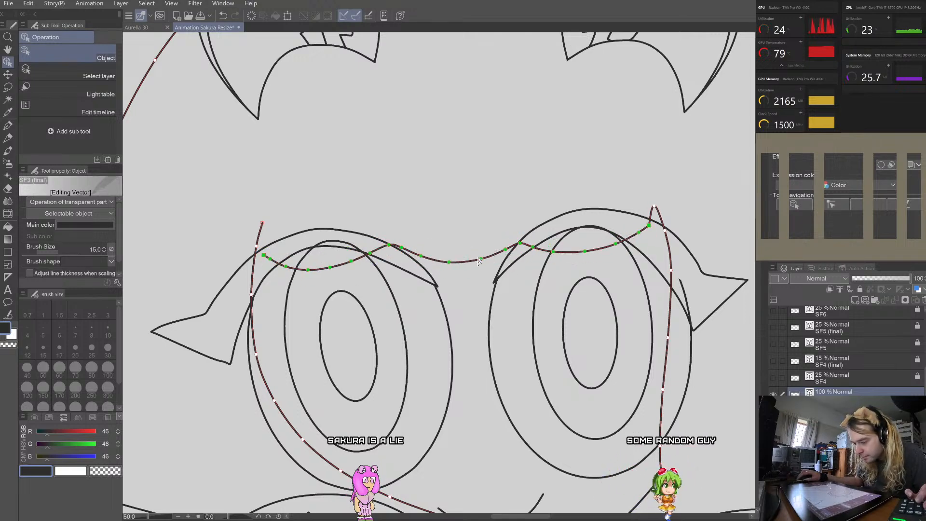
Step: Raise the selected fringe section slightly so its right-hand end sits close to the top of the inner hair line
scroll(478, 262, down, 5)
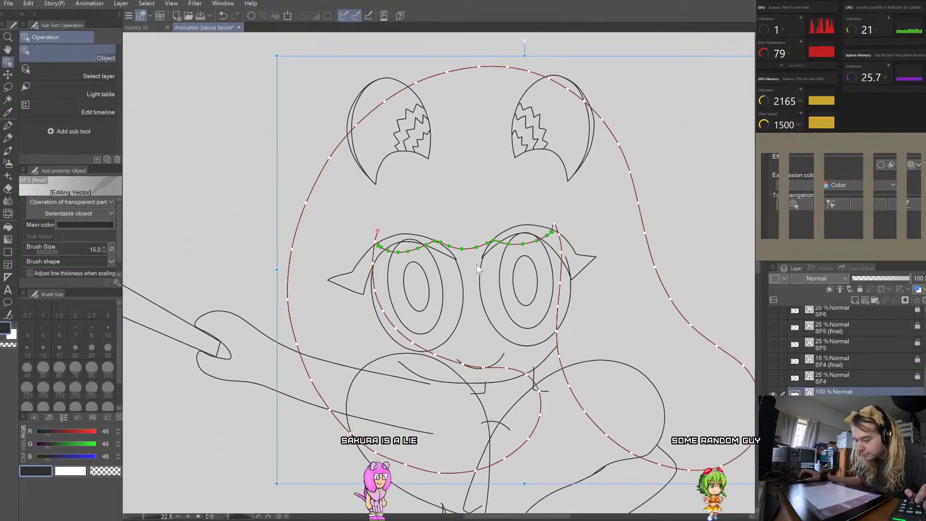
scroll(471, 261, up, 2)
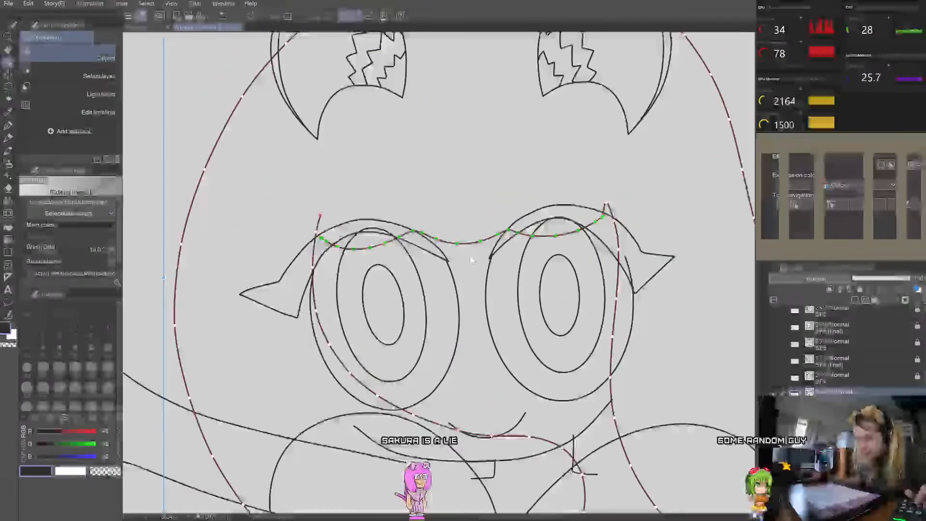
scroll(469, 320, down, 3)
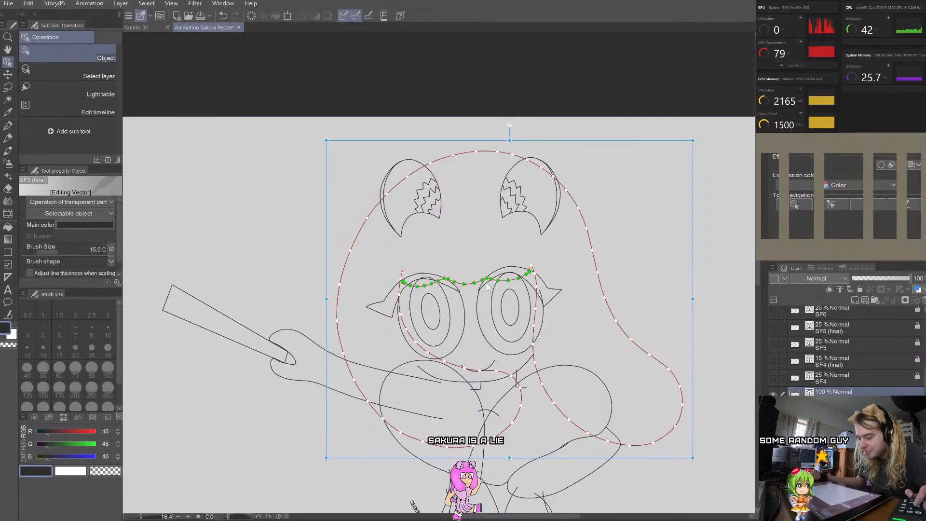
scroll(487, 287, up, 4)
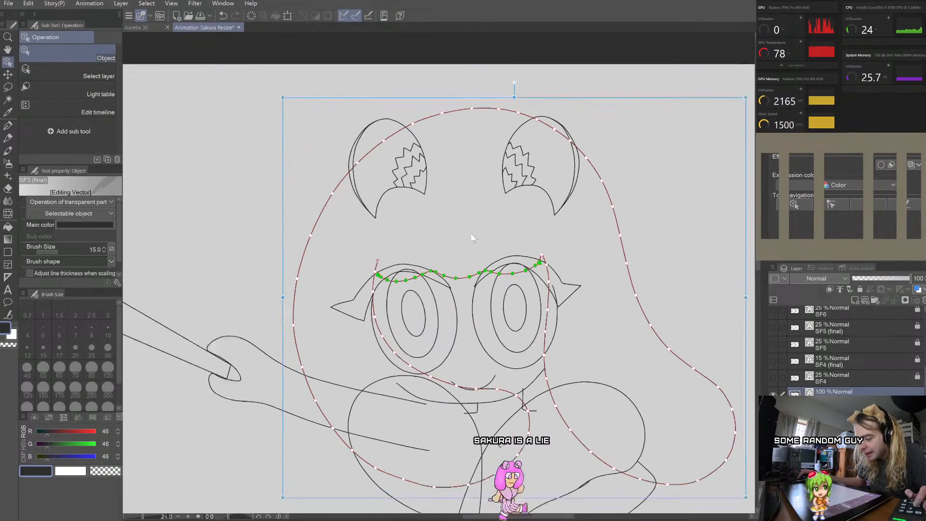
scroll(469, 255, up, 4)
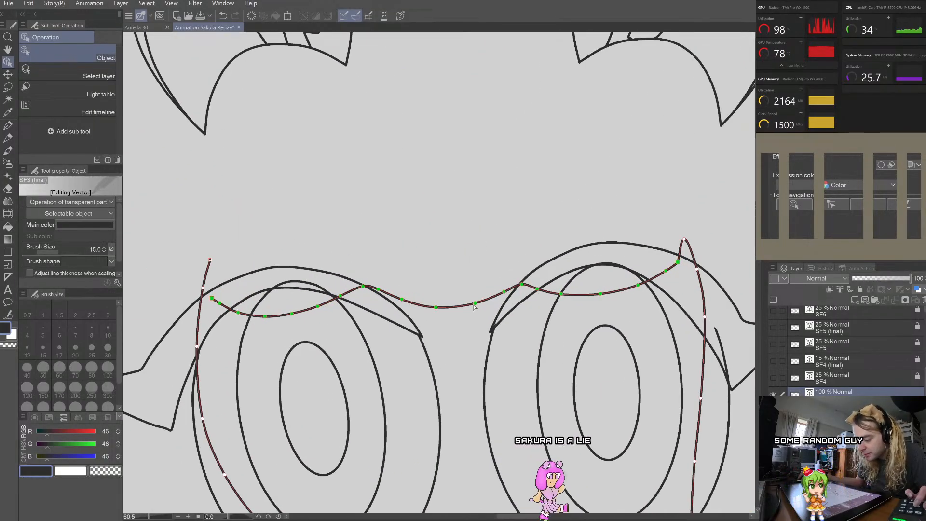
drag(474, 306, 470, 288)
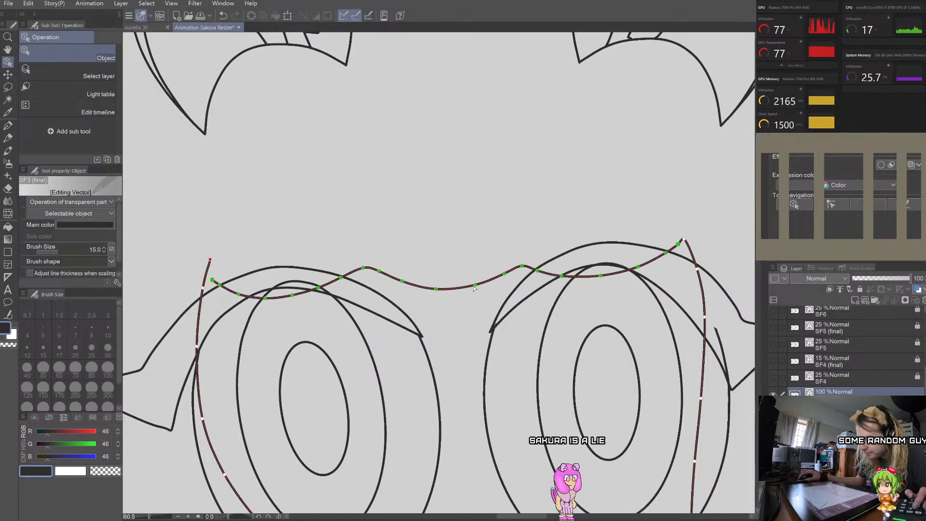
scroll(404, 260, down, 4)
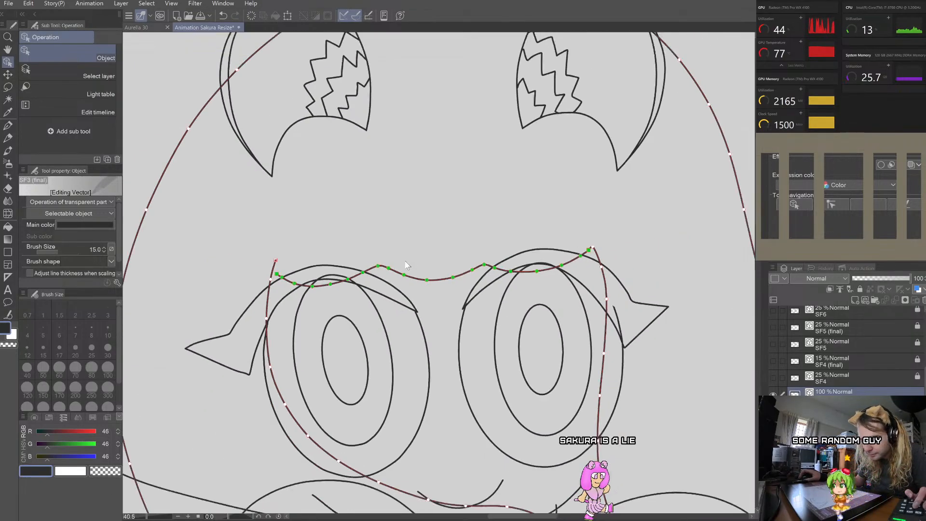
Step: Align the end of the fringe with the top of the inner hair line above the right-hand eye to form a clean corner
scroll(594, 210, up, 9)
scroll(587, 273, up, 3)
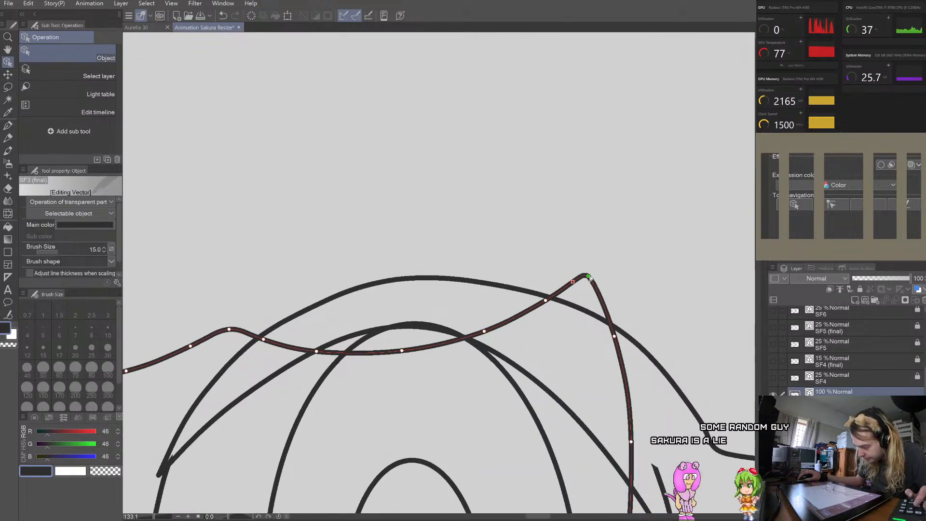
click(597, 241)
scroll(733, 306, down, 3)
scroll(733, 307, down, 2)
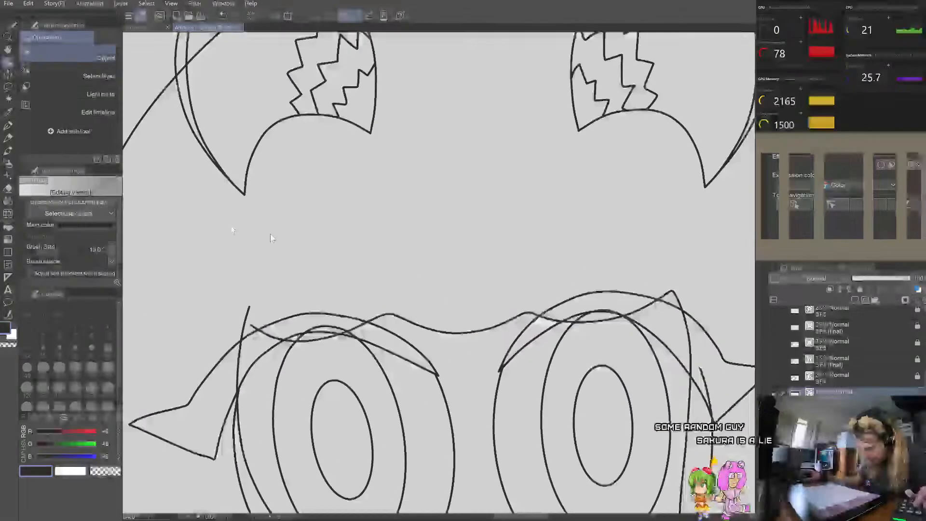
Step: Join the open ends of the fringe and inner hair line above the left-hand eye by moving their end points into one corner
scroll(252, 304, up, 3)
click(264, 332)
scroll(268, 332, up, 3)
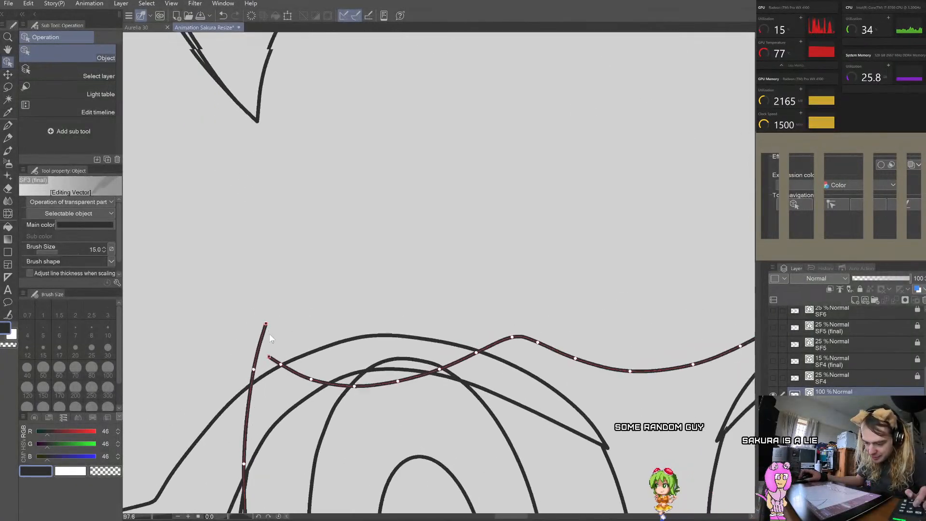
scroll(300, 287, down, 4)
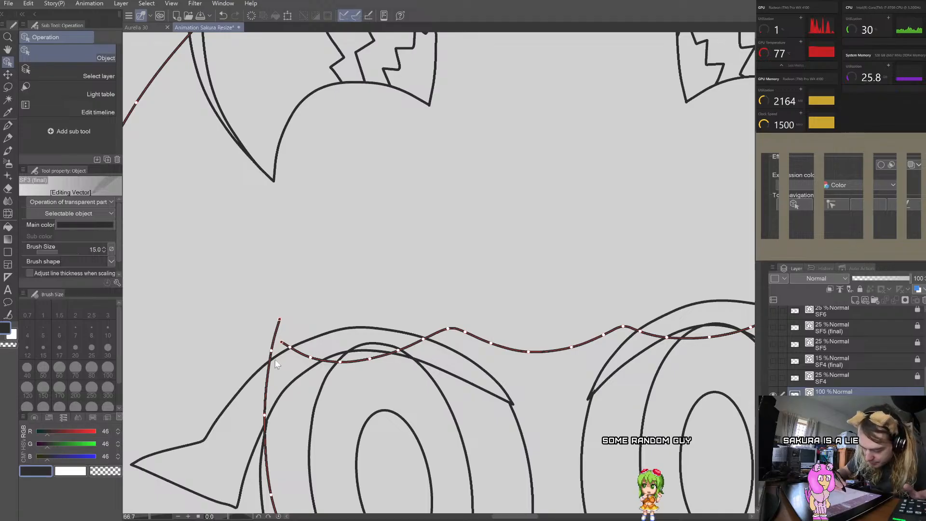
scroll(284, 344, up, 3)
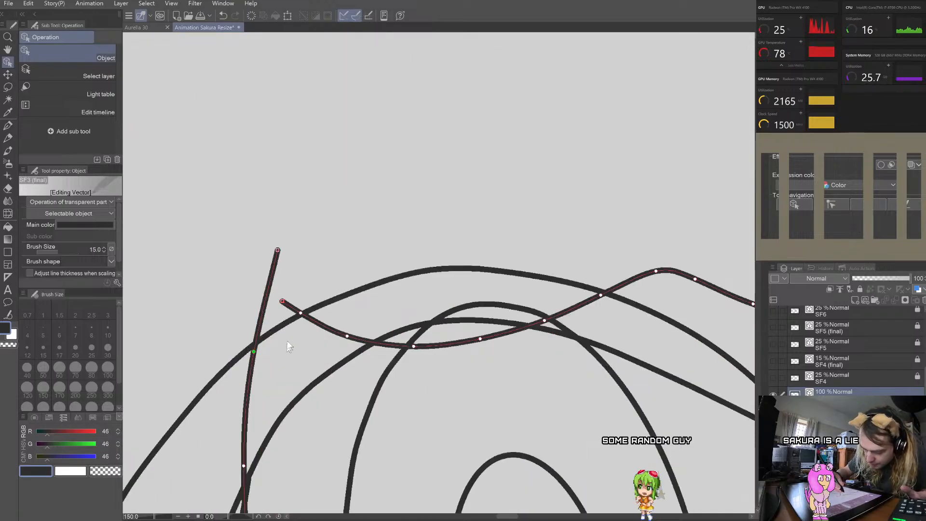
drag(277, 250, 270, 299)
drag(254, 352, 250, 361)
drag(282, 300, 273, 294)
scroll(272, 296, up, 5)
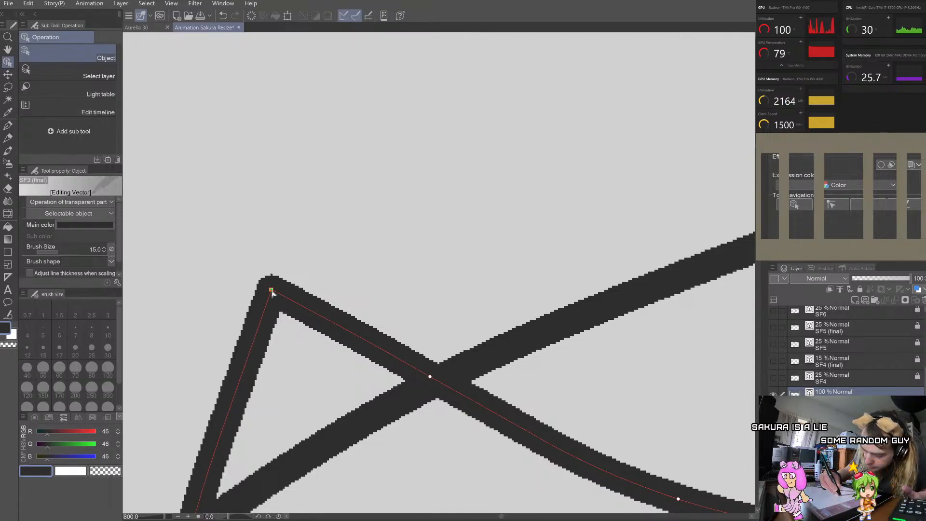
scroll(288, 259, down, 10)
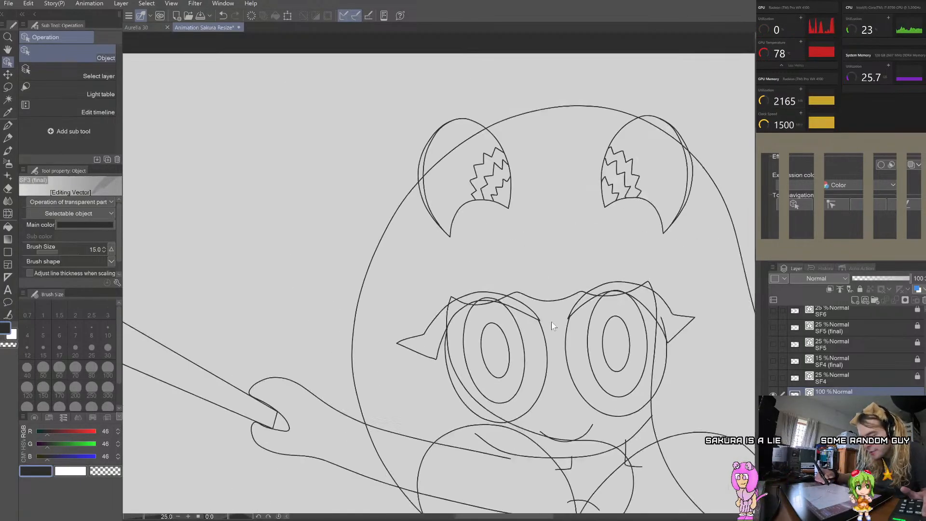
Step: Adjust the control point on the inner upper curve of the right-hand chest outline, just below the mouth
scroll(582, 332, down, 2)
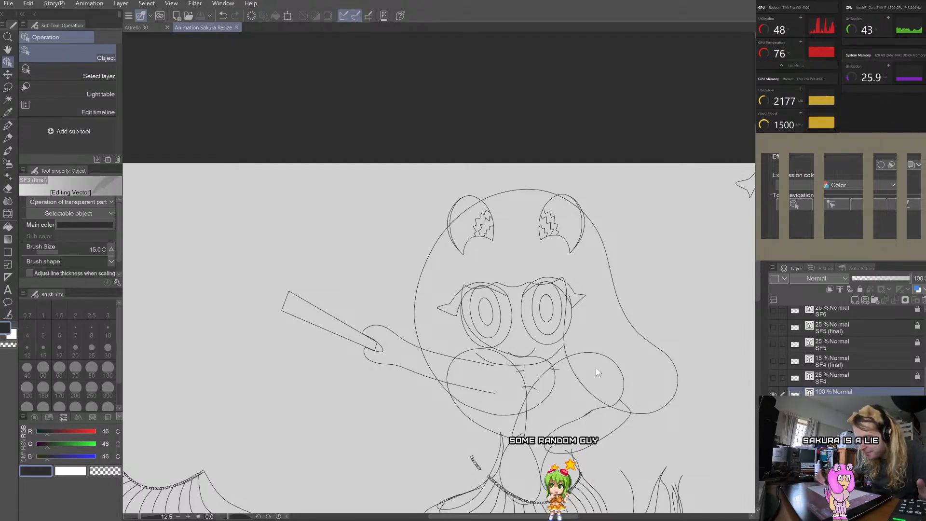
scroll(609, 393, up, 4)
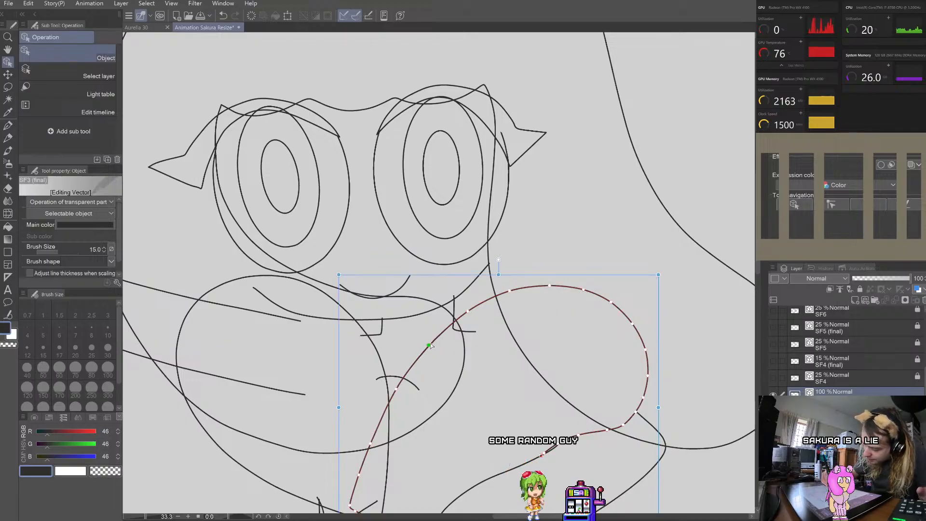
scroll(575, 260, down, 4)
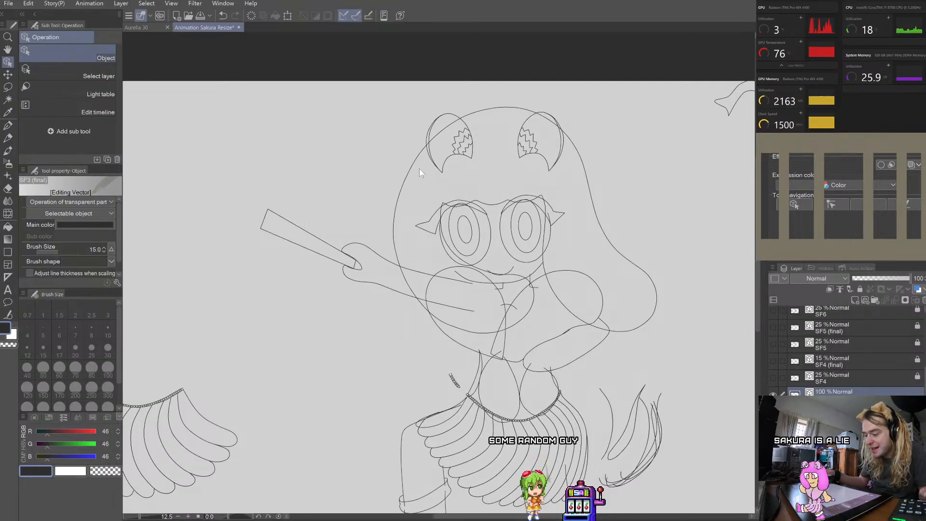
Step: Smooth the outer edge of the left-hand chest outline by nudging the control points where it crosses the raised arm
scroll(420, 172, up, 3)
click(484, 366)
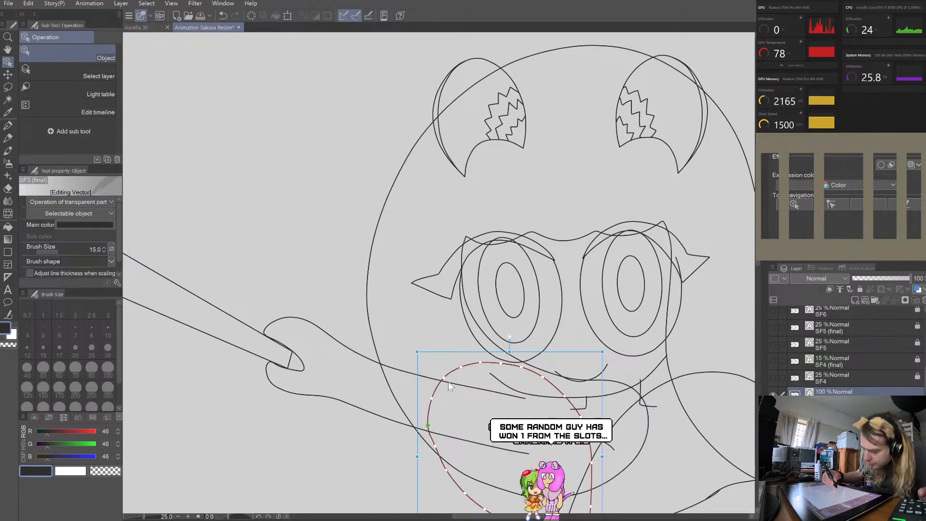
scroll(437, 385, up, 1)
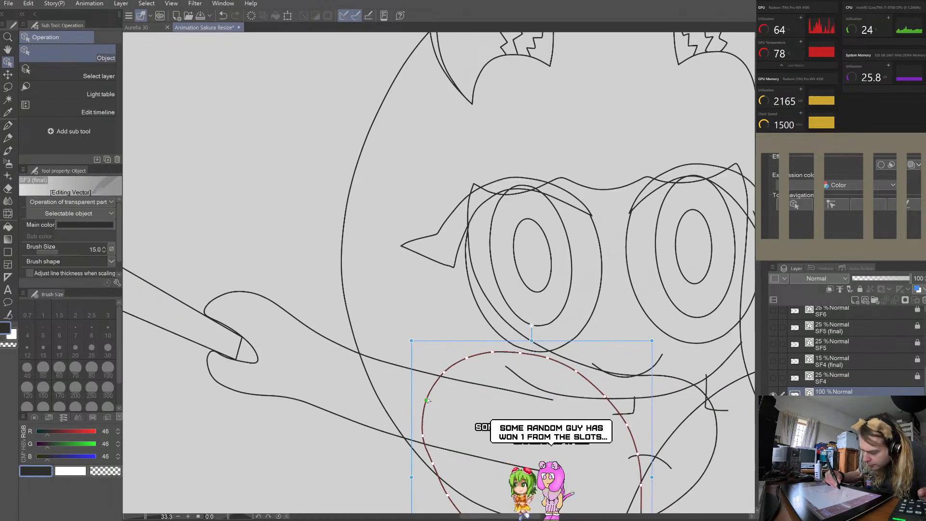
scroll(460, 367, down, 2)
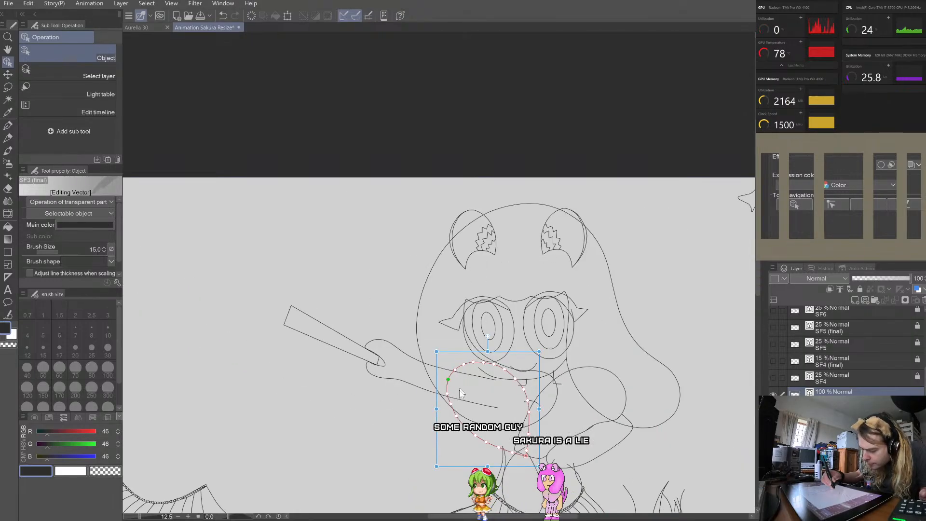
scroll(440, 349, up, 2)
drag(440, 348, 446, 378)
drag(438, 346, 436, 346)
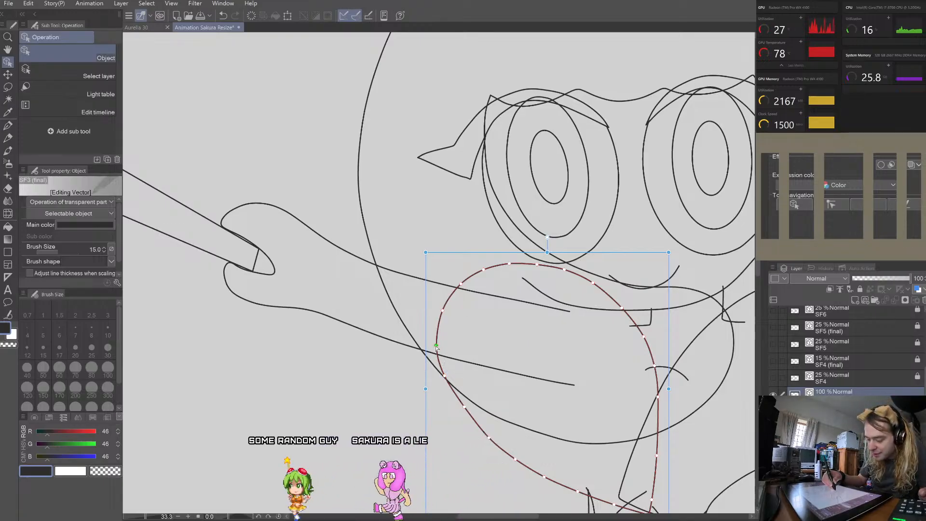
click(443, 376)
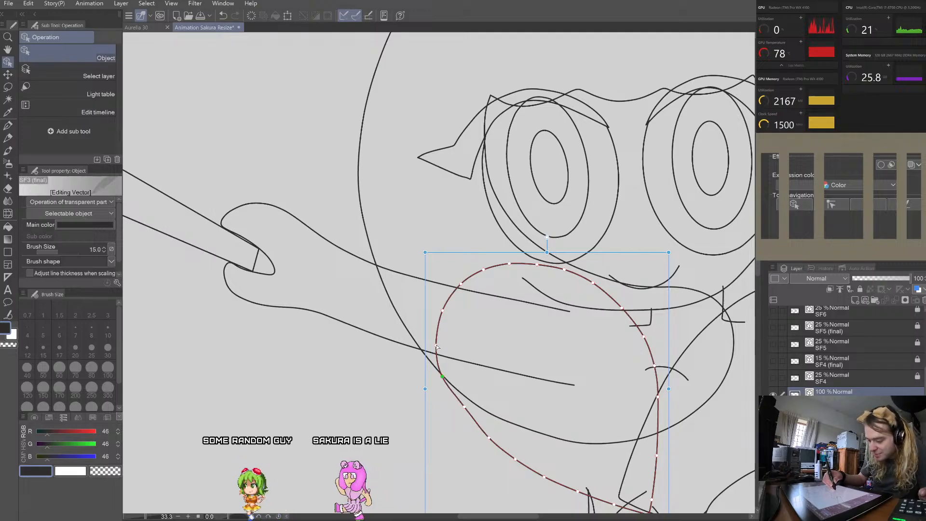
drag(436, 345, 435, 343)
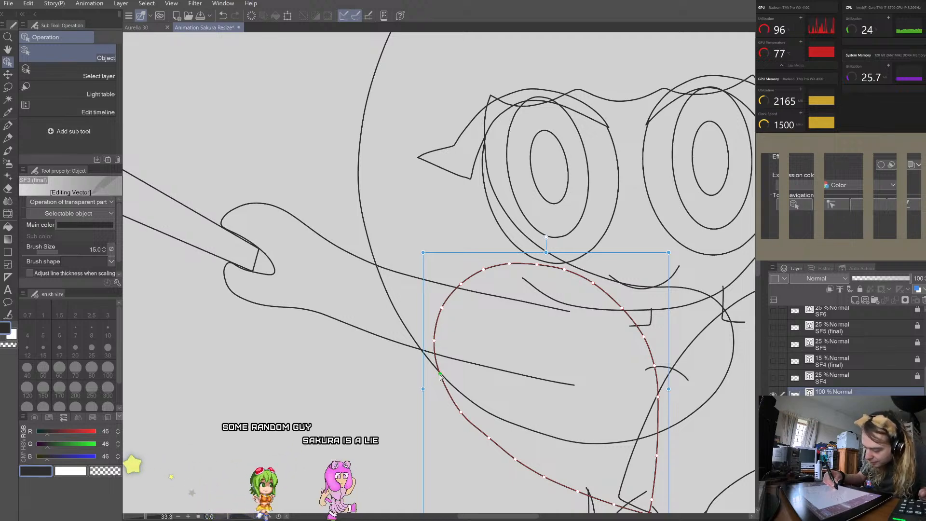
Step: Round out the lower outer curve of the left-hand chest outline by nudging its control points down towards the waist
scroll(454, 331, down, 3)
scroll(507, 398, up, 2)
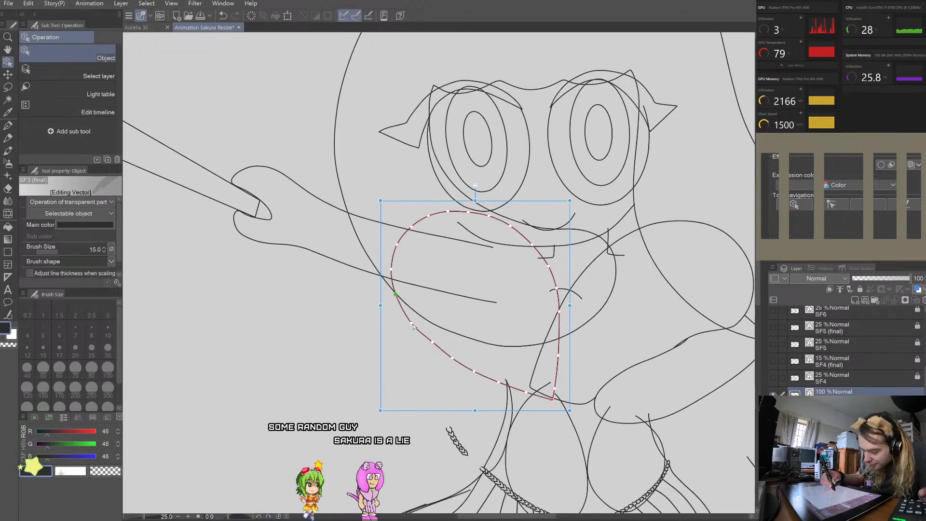
drag(410, 321, 428, 343)
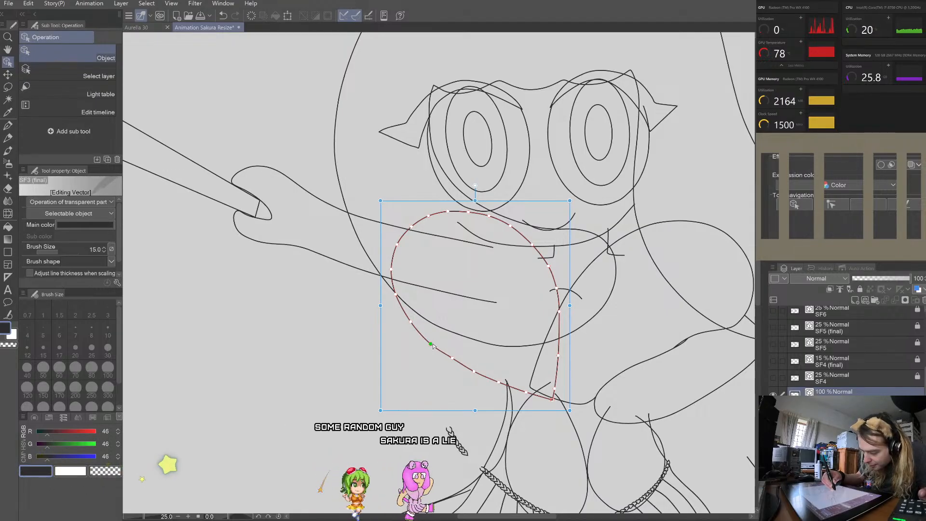
click(408, 320)
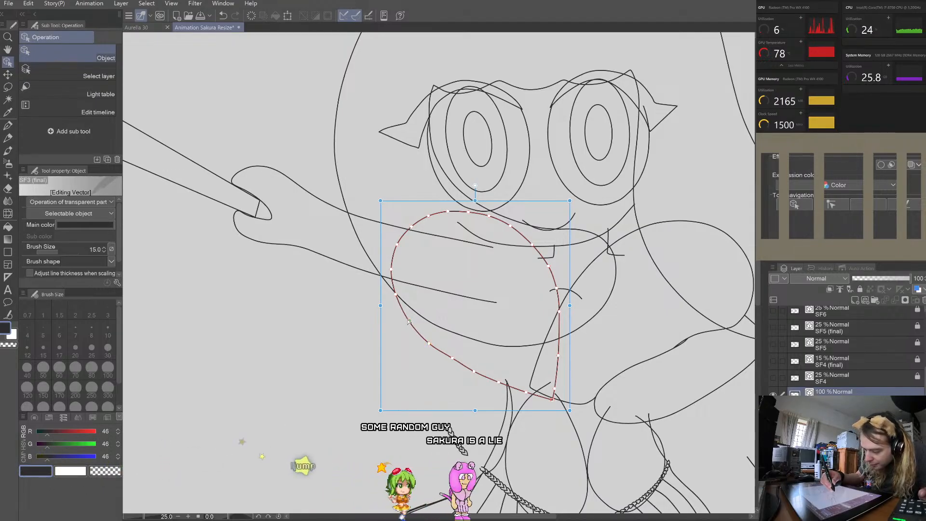
drag(396, 294, 390, 266)
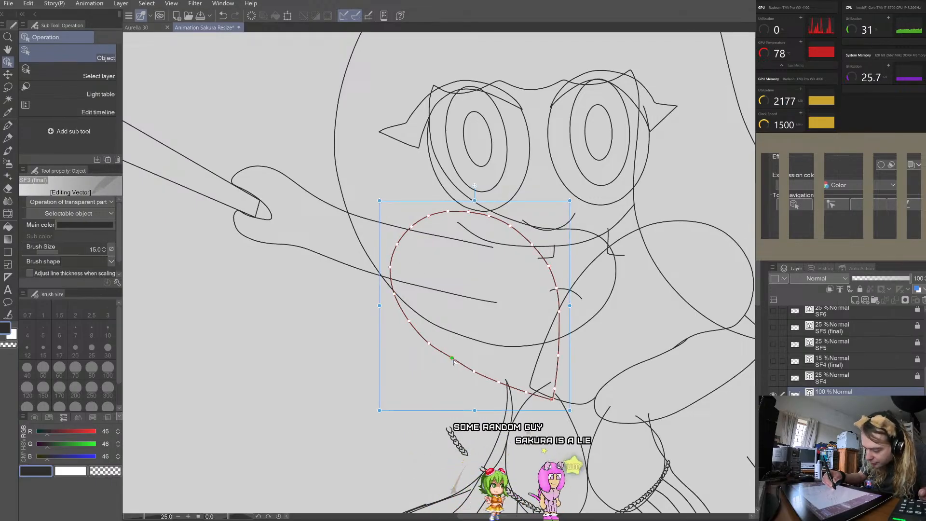
drag(452, 359, 499, 384)
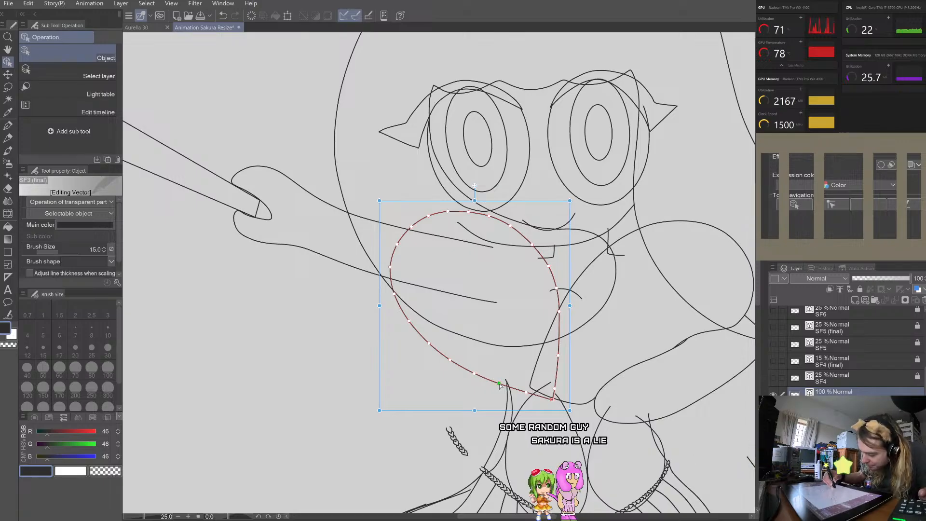
Step: Even out the left-hand chest outline from its lower tip around the outer side by nudging each control point slightly outward
click(525, 394)
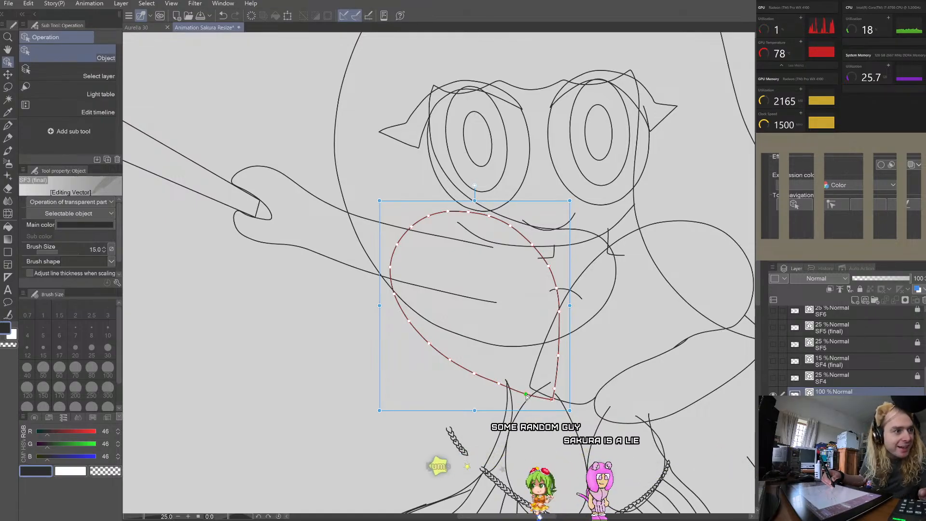
click(498, 385)
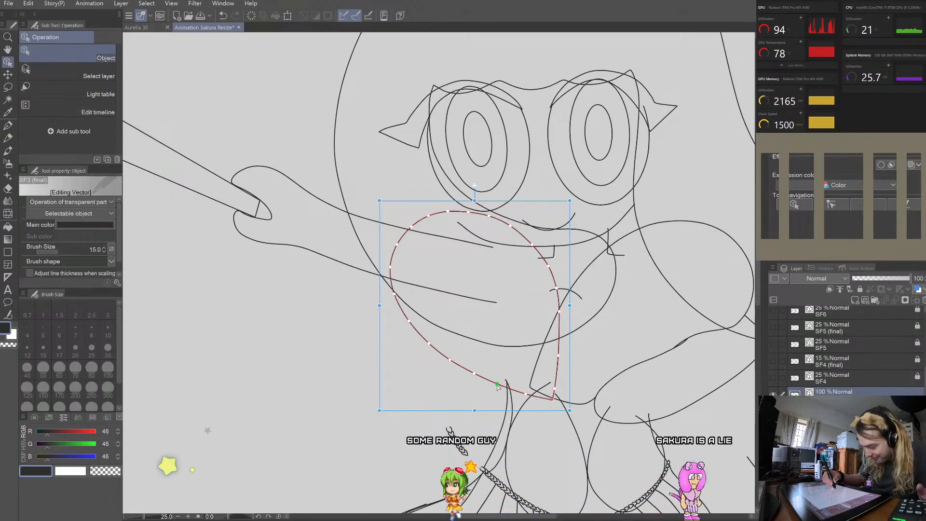
click(473, 374)
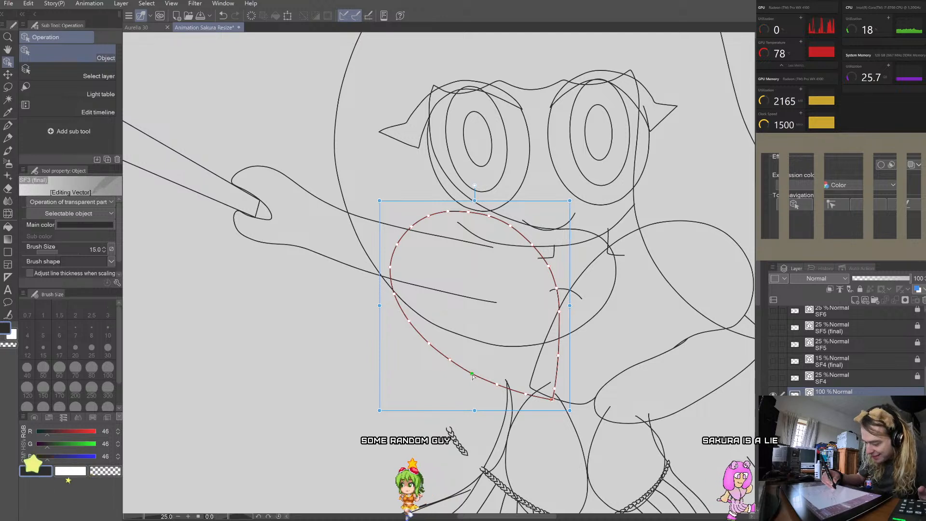
click(449, 360)
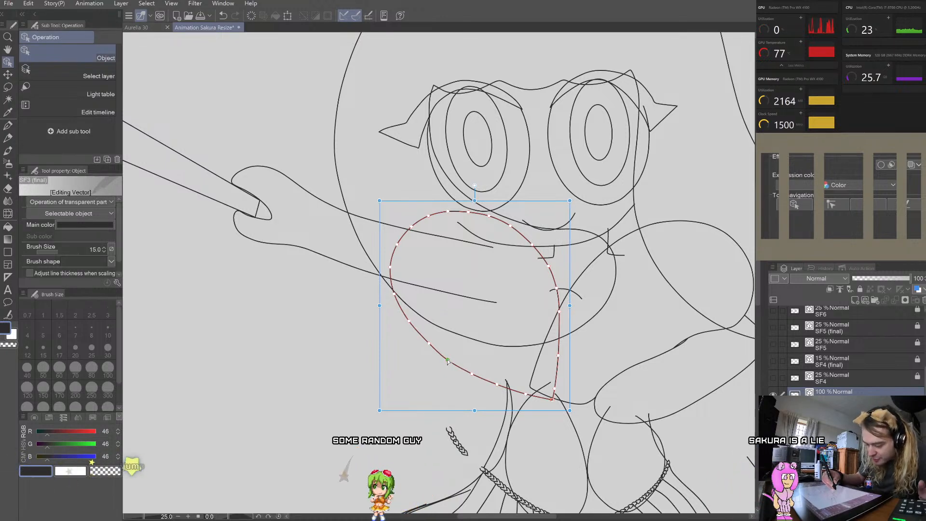
click(426, 343)
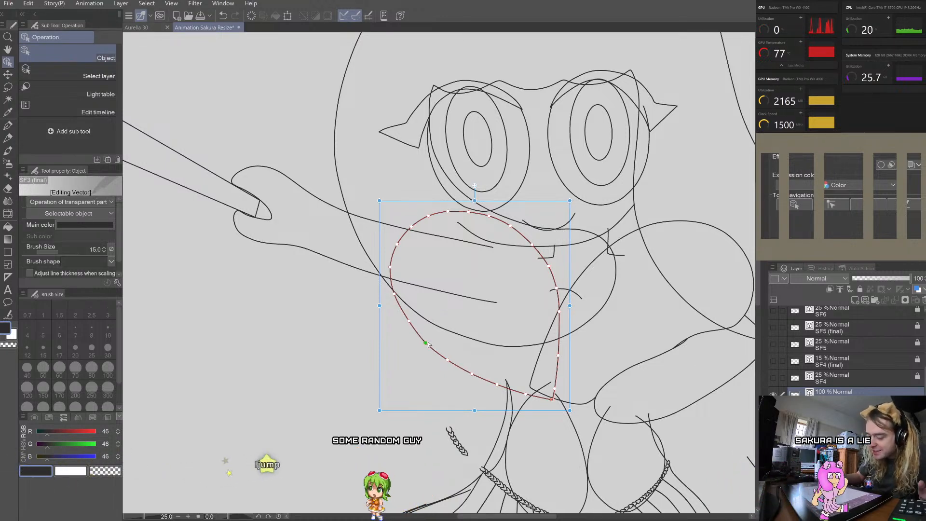
click(407, 322)
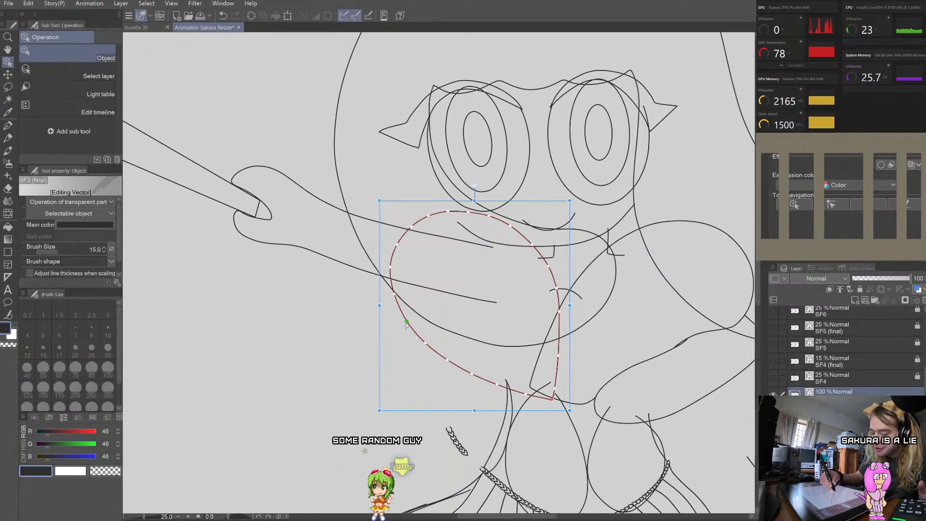
click(392, 295)
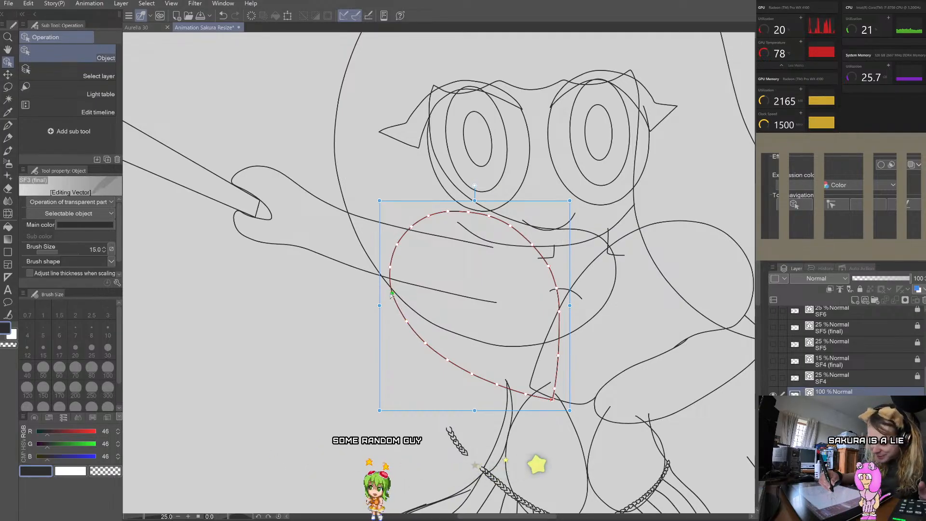
drag(389, 266, 390, 264)
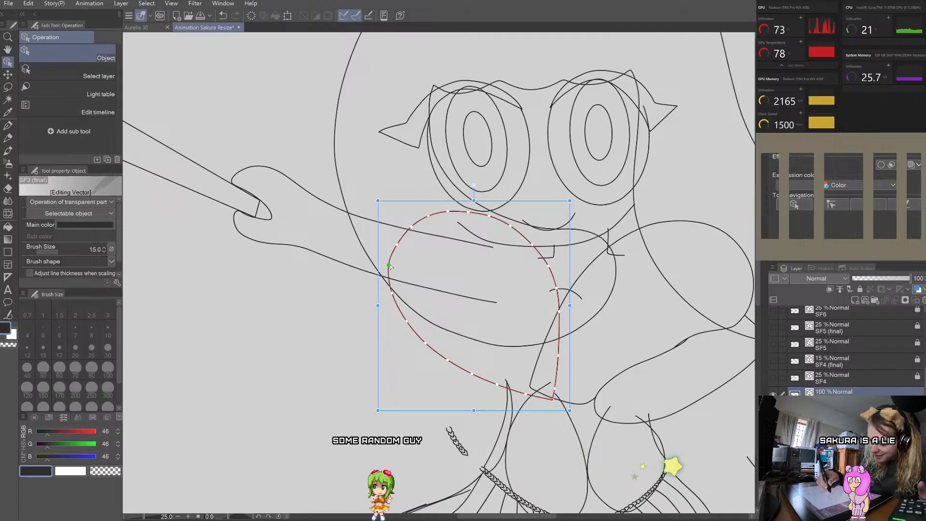
click(420, 262)
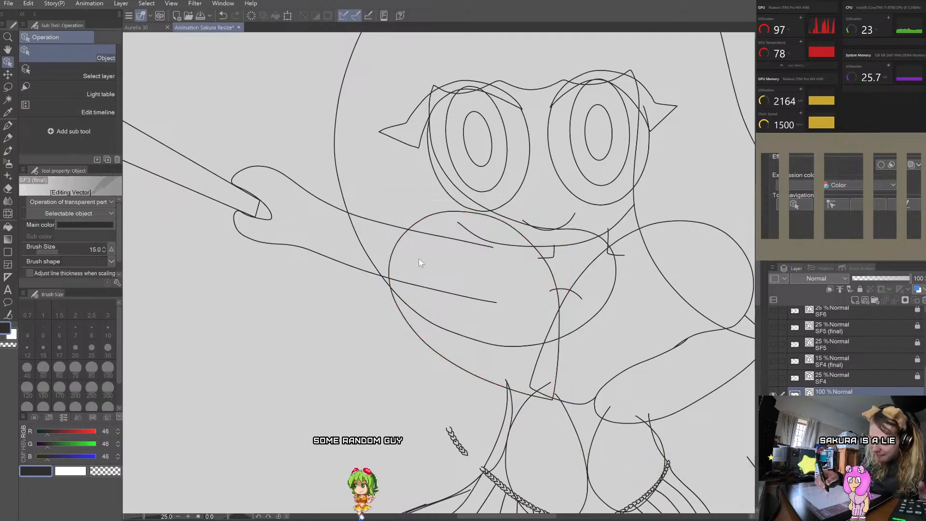
click(412, 217)
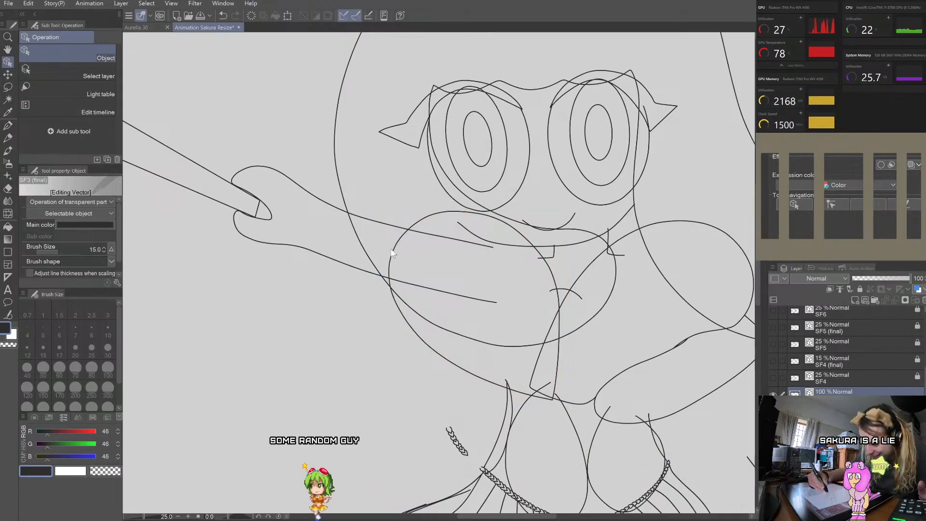
Step: Round out the top of the left-hand chest outline below the eye by raising its upper control points slightly
scroll(413, 217, up, 2)
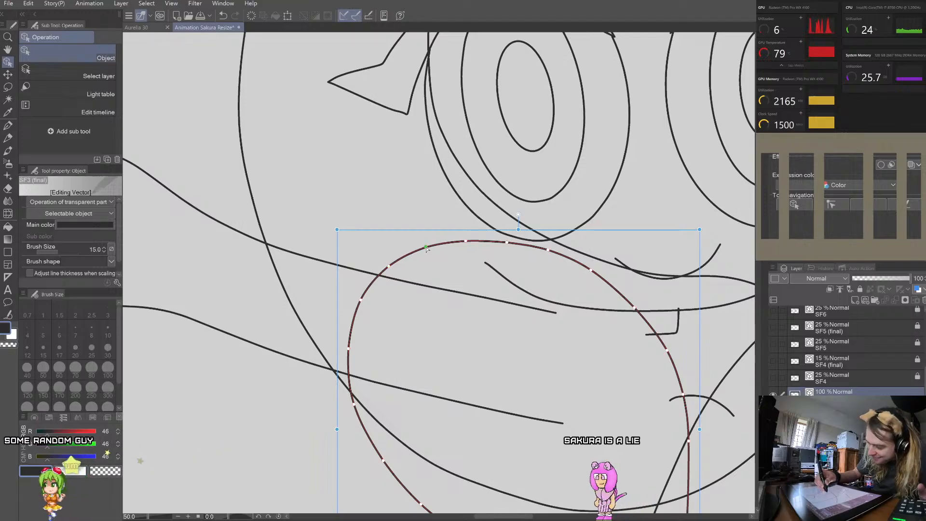
drag(464, 241, 464, 238)
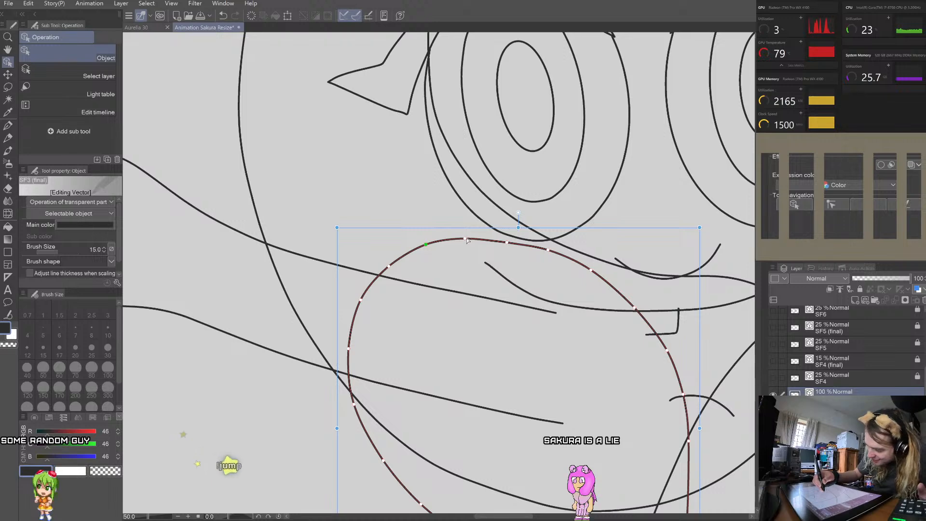
drag(465, 238, 507, 240)
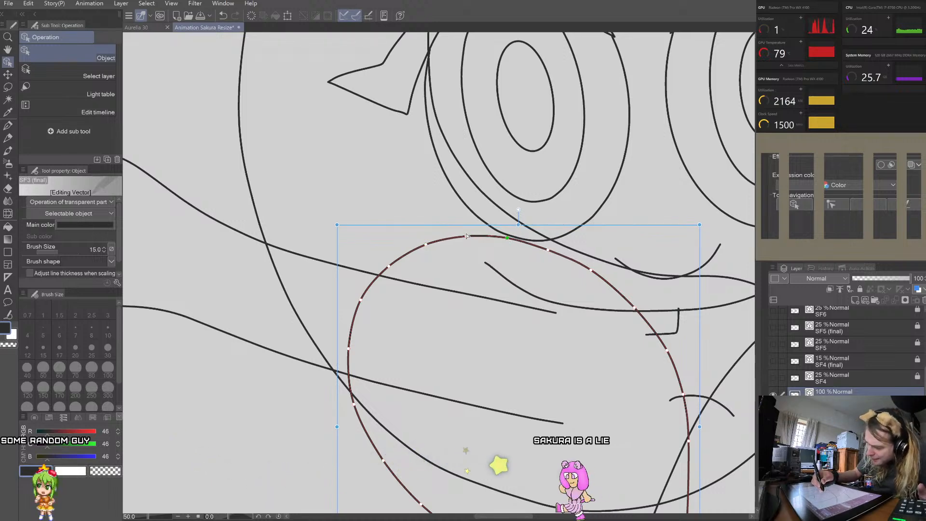
drag(425, 244, 426, 242)
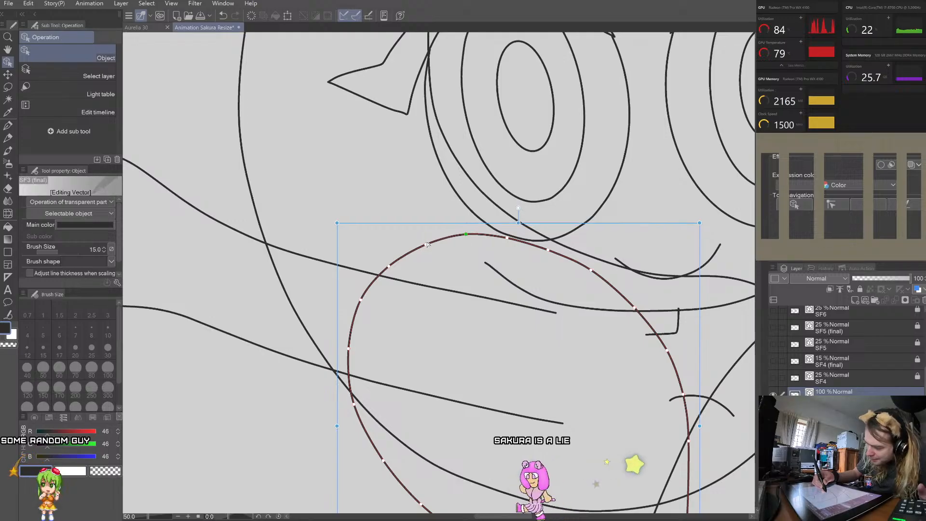
drag(389, 266, 387, 263)
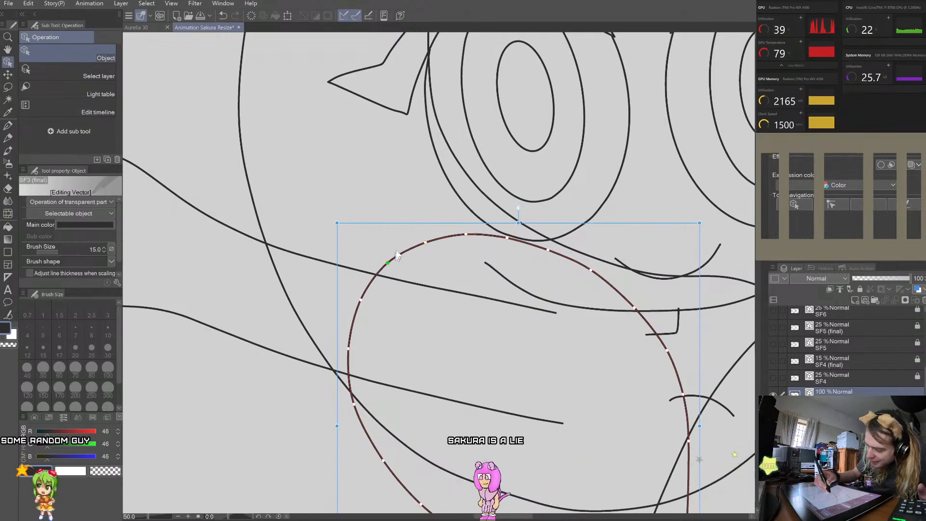
click(409, 194)
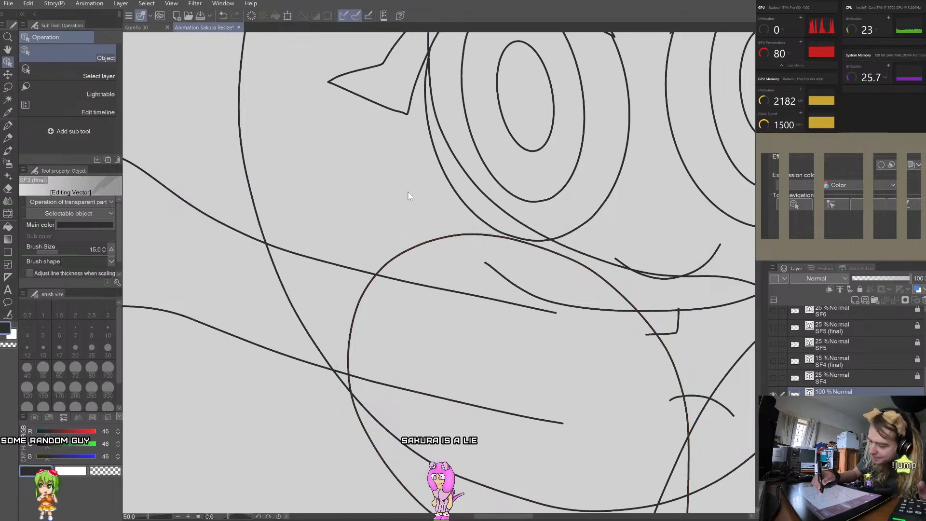
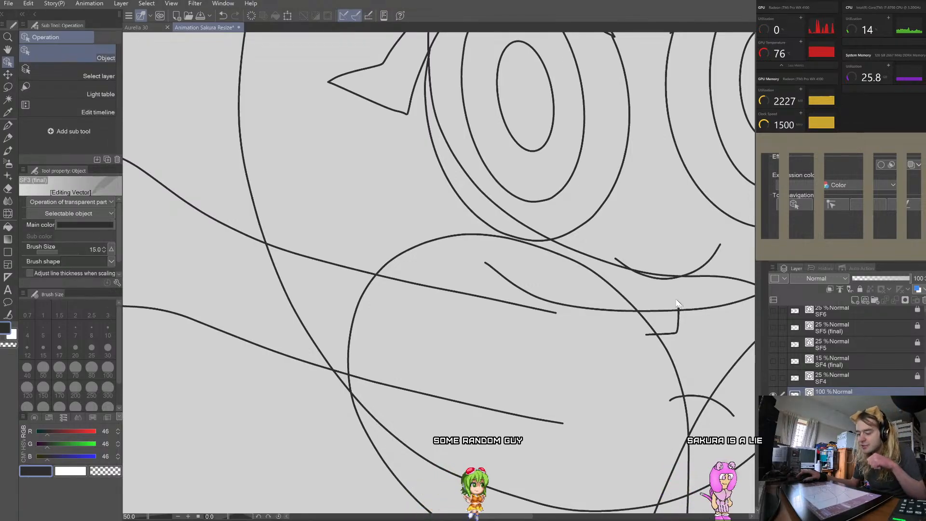
scroll(689, 275, up, 3)
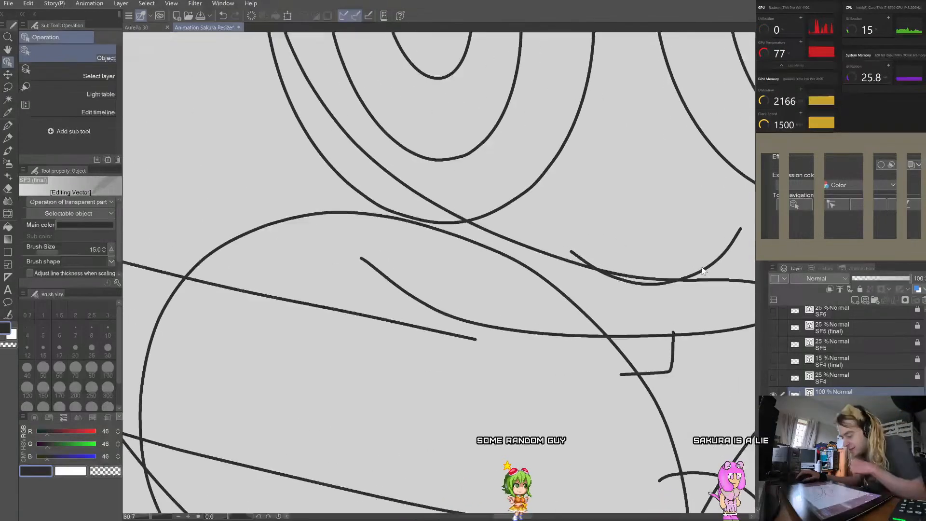
click(701, 273)
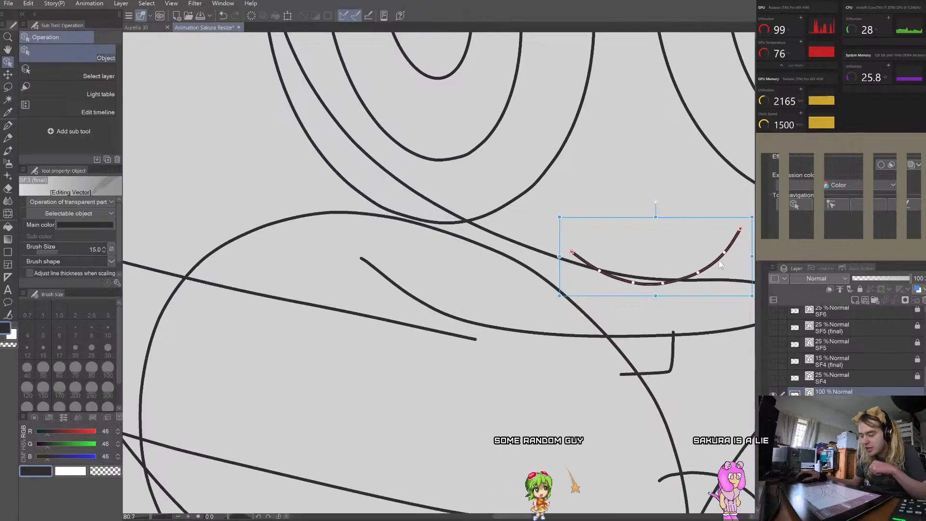
scroll(691, 285, down, 3)
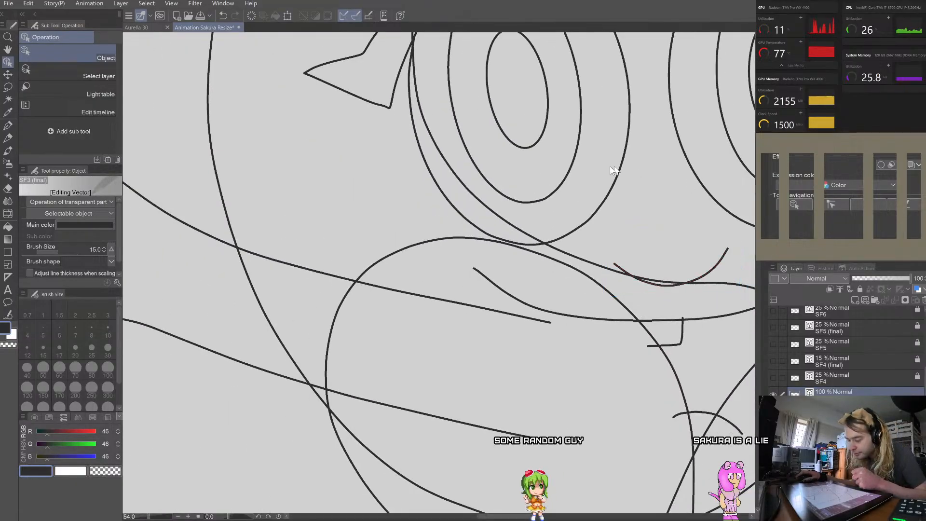
scroll(609, 166, down, 5)
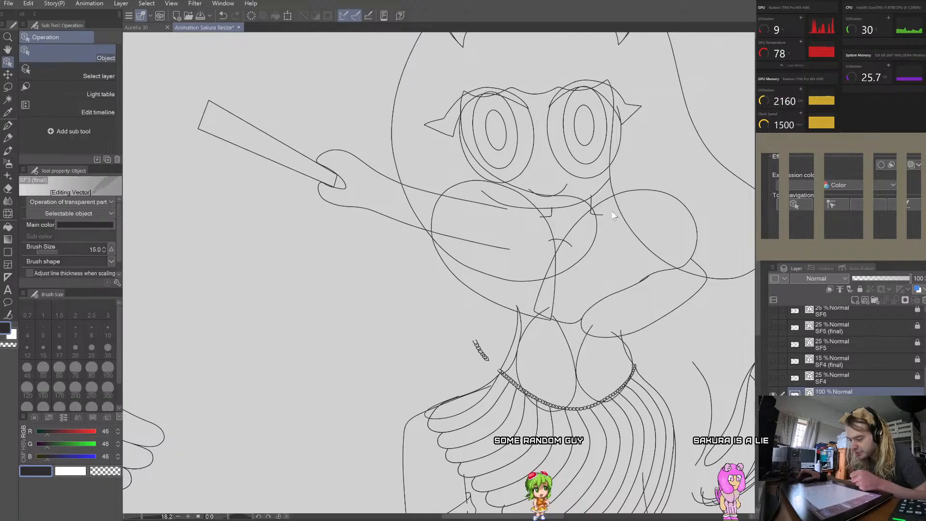
scroll(606, 213, up, 2)
scroll(566, 95, down, 3)
scroll(574, 272, up, 3)
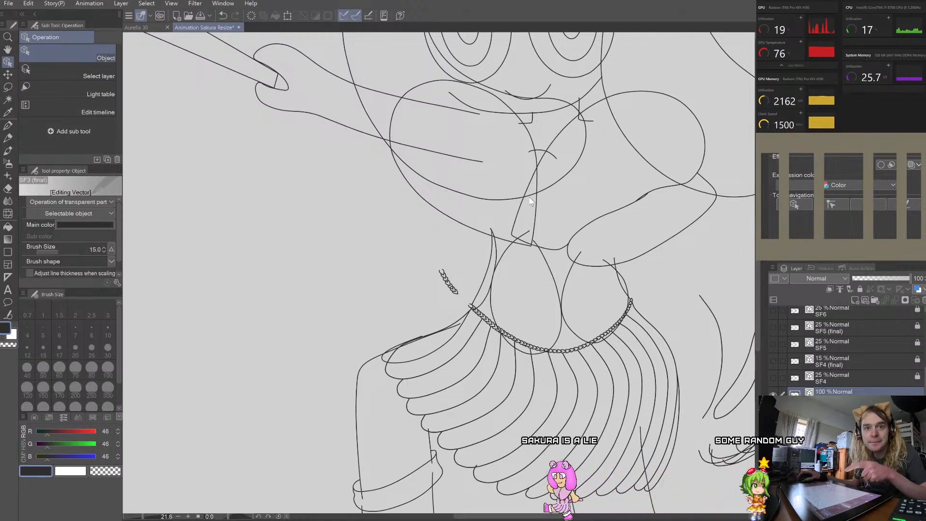
Step: Bulge the outer side of the right-hand chest outline above the bent arm by moving its control points outward and up
scroll(685, 194, up, 4)
click(674, 186)
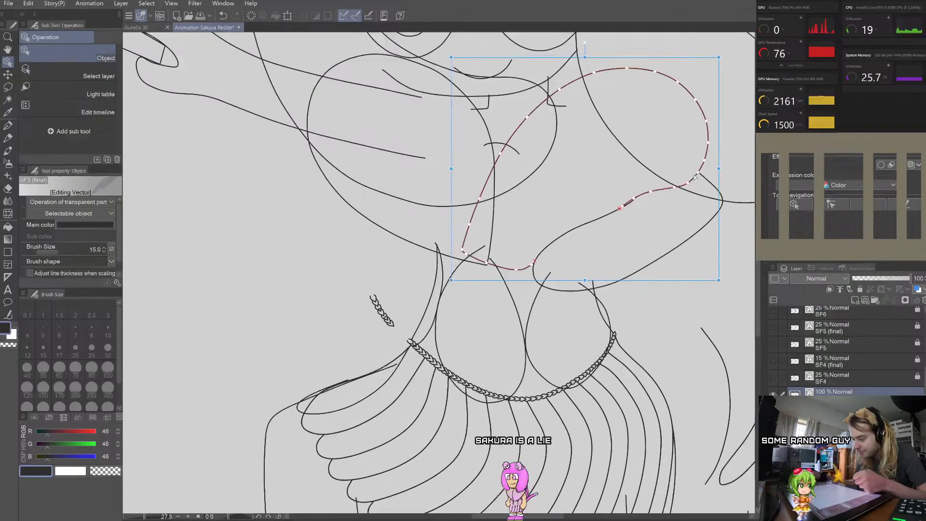
scroll(659, 207, down, 5)
scroll(685, 193, down, 1)
scroll(713, 164, up, 4)
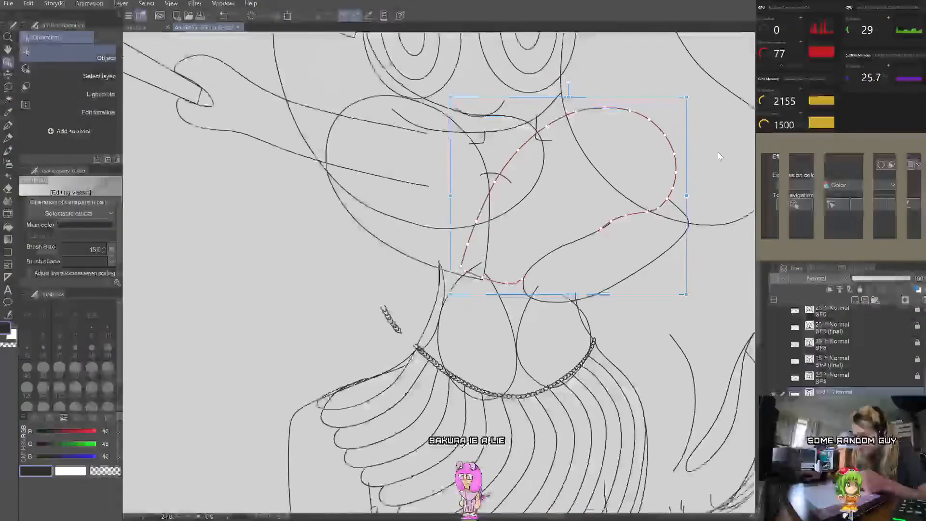
scroll(684, 182, up, 6)
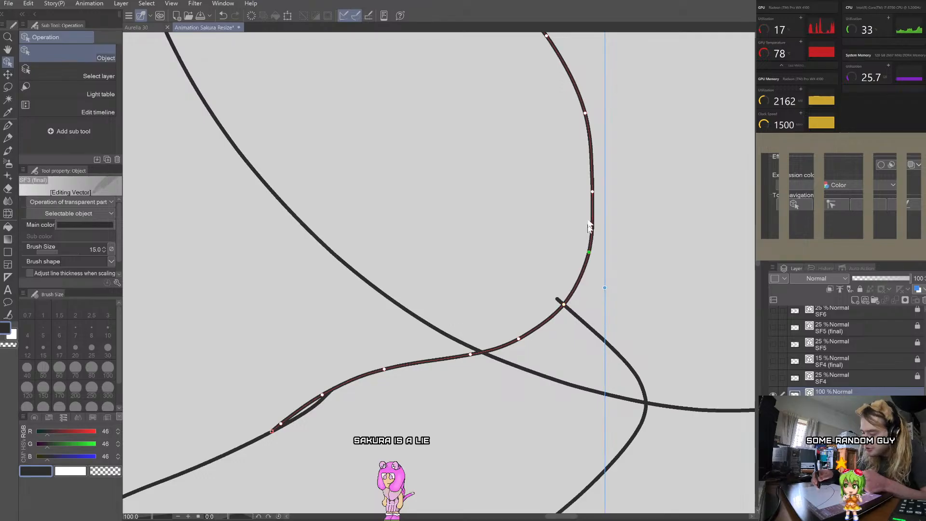
drag(592, 191, 600, 182)
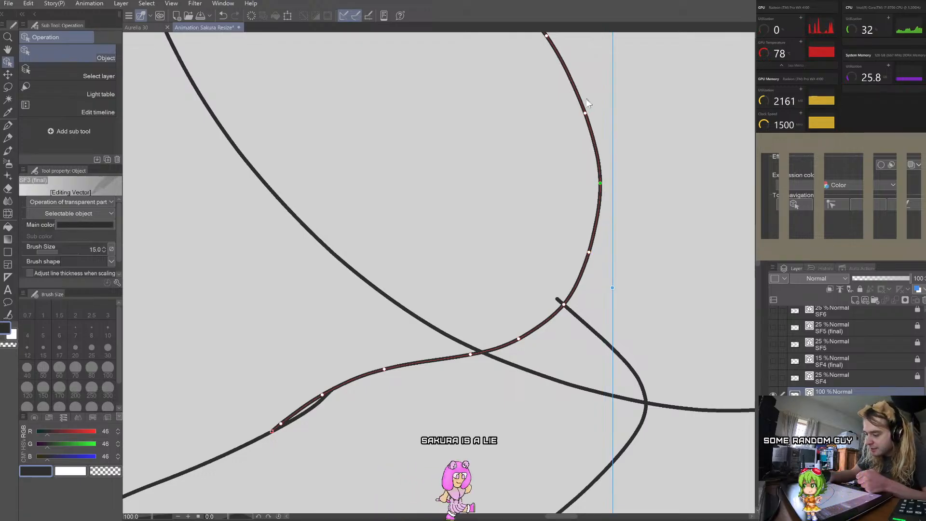
drag(586, 113, 588, 104)
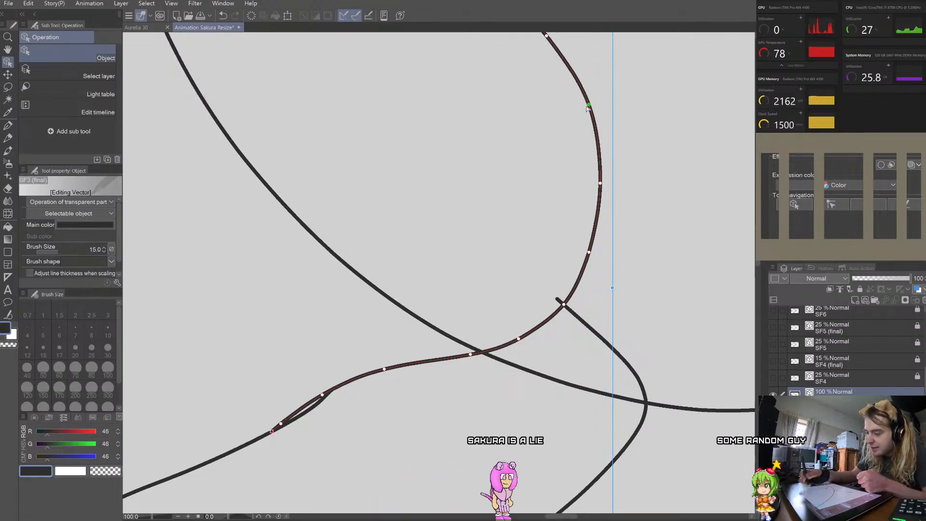
Step: Smooth the upper outer curve of the right-hand chest outline by nudging its control points slightly upward
scroll(593, 142, down, 3)
scroll(594, 167, down, 1)
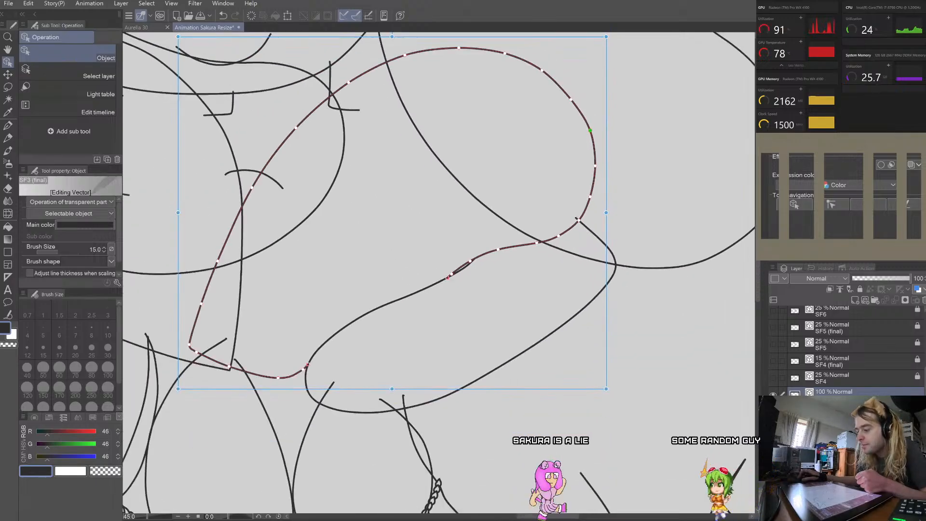
scroll(714, 164, up, 1)
scroll(405, 232, down, 1)
scroll(410, 76, up, 2)
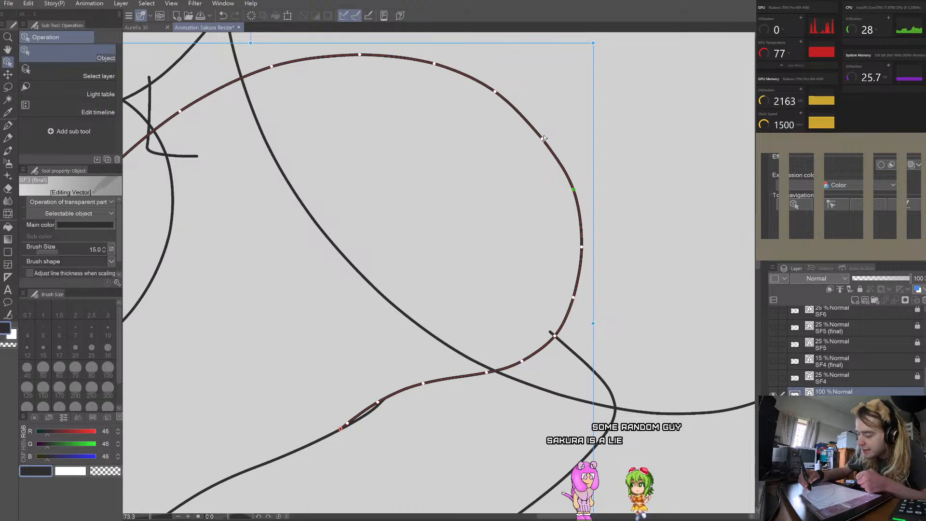
drag(543, 138, 543, 131)
drag(494, 91, 494, 88)
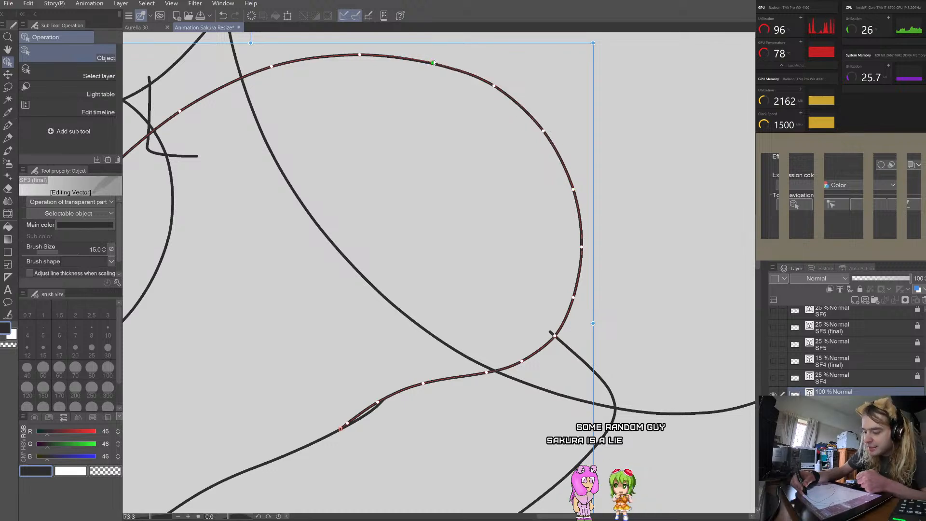
drag(434, 63, 433, 61)
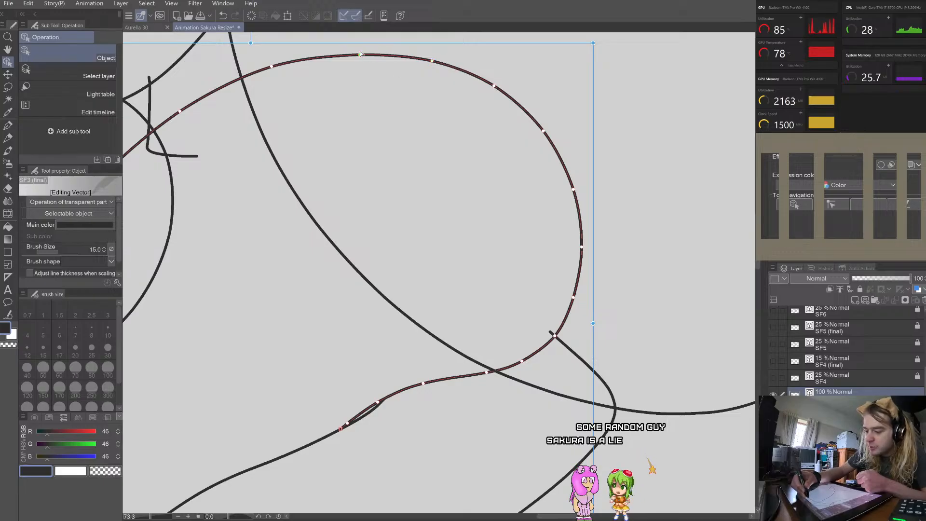
Step: Make the right-hand chest outline fuller from the outer side across the top by pulling its control points further outward and up
drag(543, 131, 545, 129)
drag(574, 190, 576, 186)
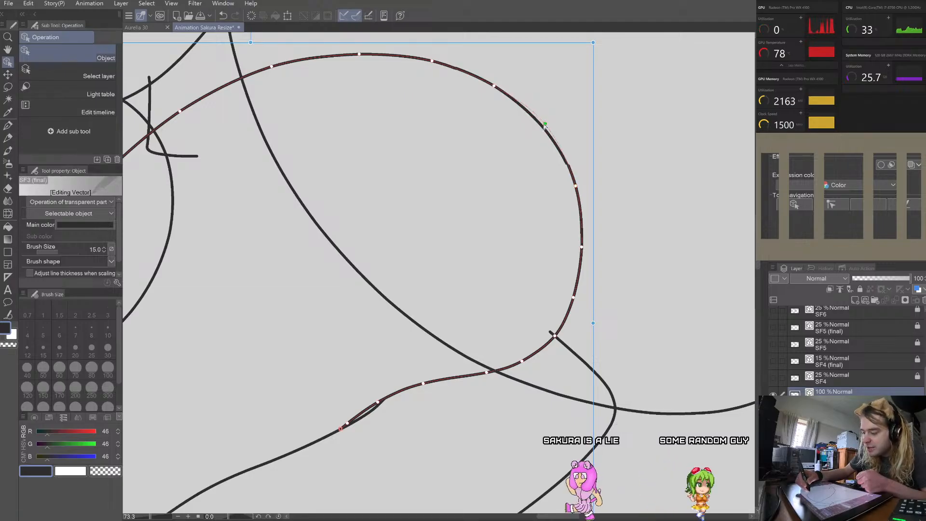
drag(544, 130, 545, 123)
drag(493, 87, 489, 77)
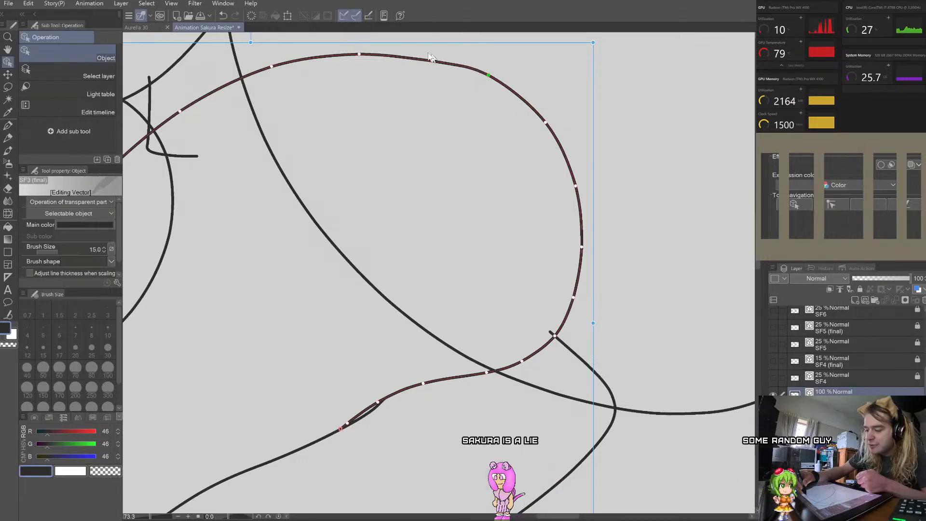
drag(431, 61, 425, 55)
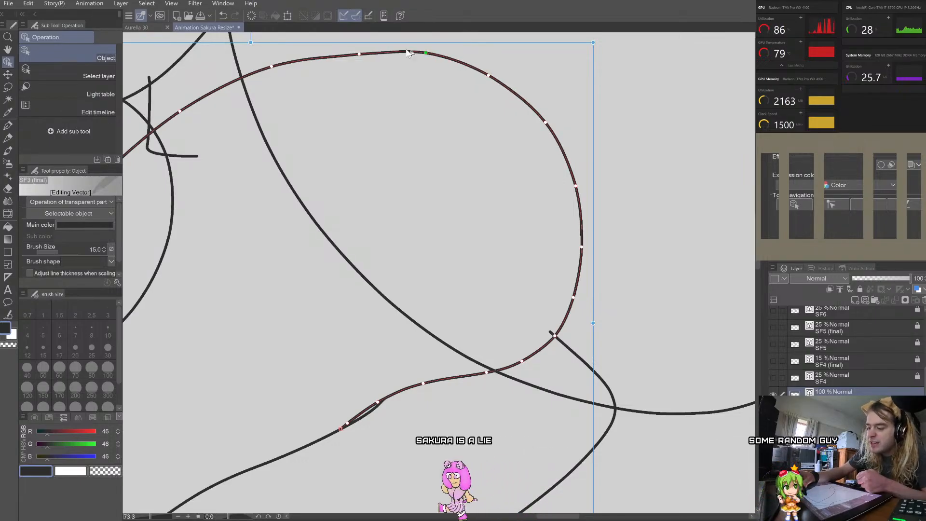
drag(360, 54, 354, 48)
drag(271, 65, 268, 62)
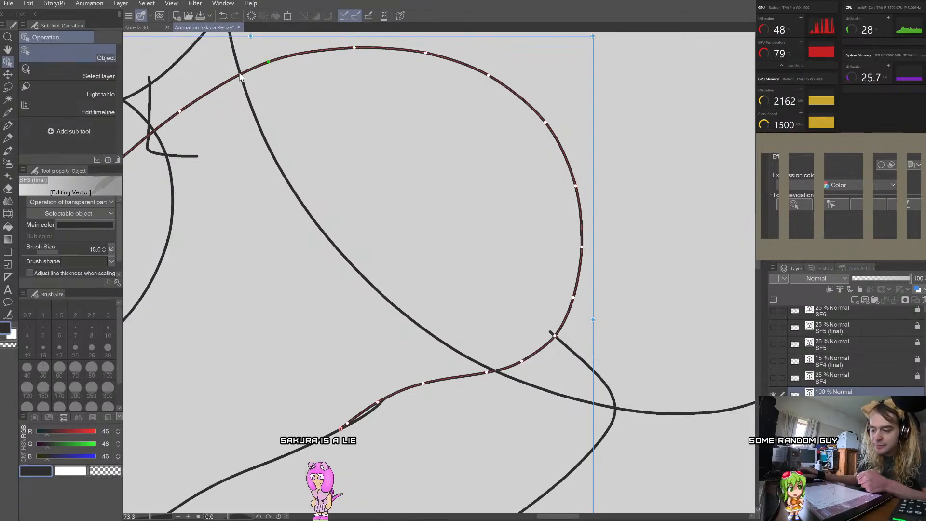
Step: Raise the inner upper control points of the right-hand chest outline slightly to round its shoulder beside the hair line
scroll(240, 77, down, 5)
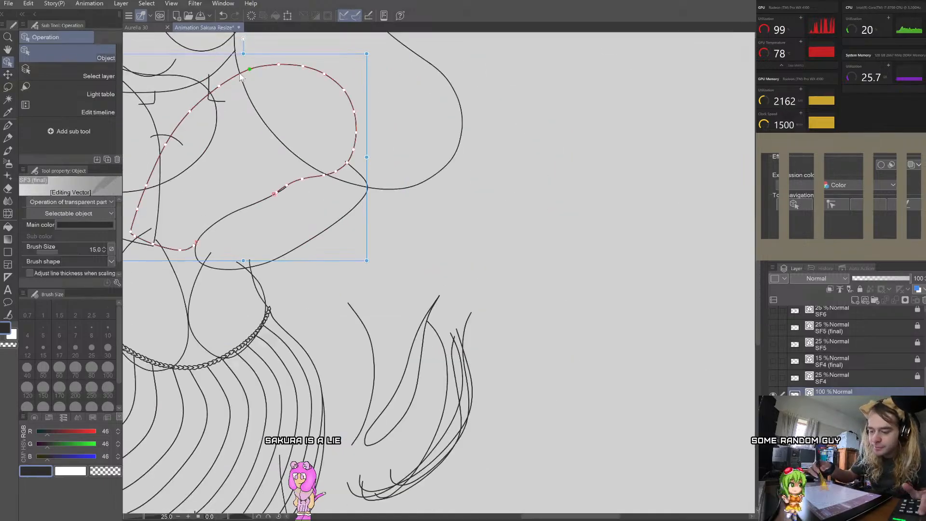
scroll(195, 68, up, 4)
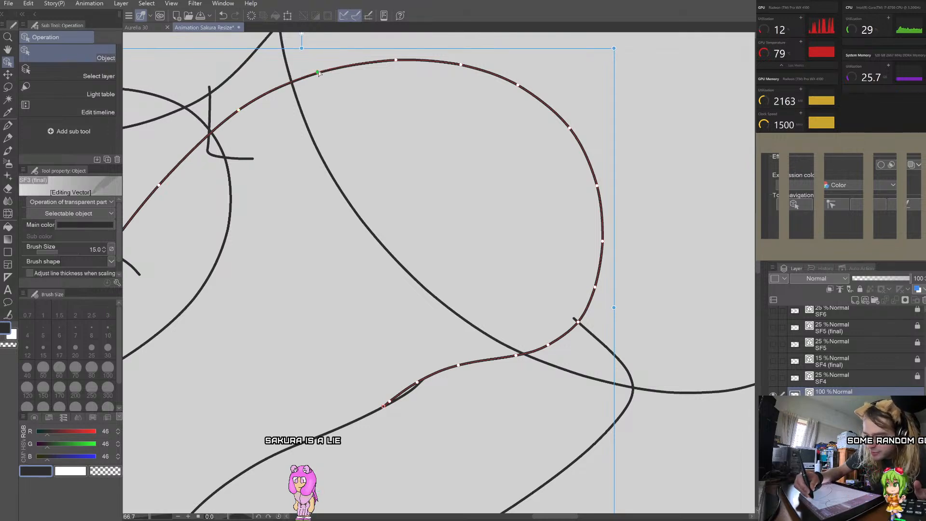
drag(326, 71, 321, 63)
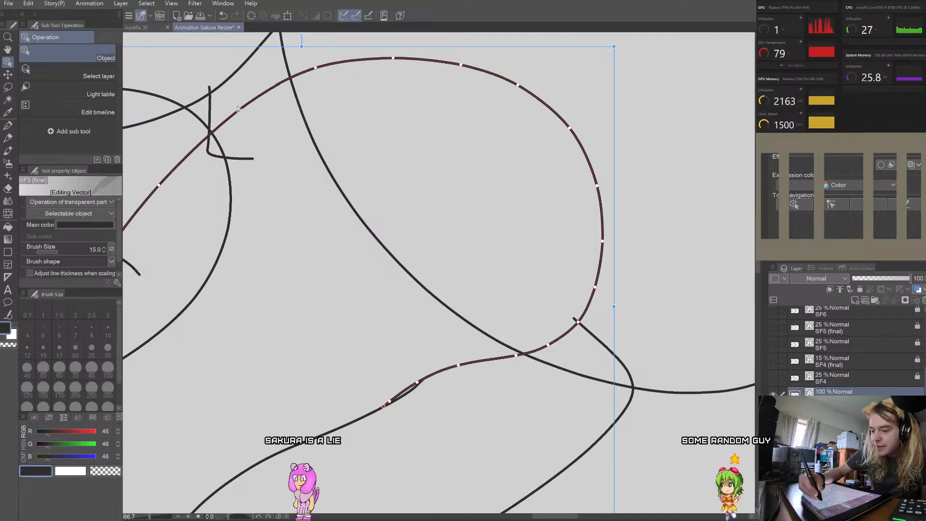
click(242, 87)
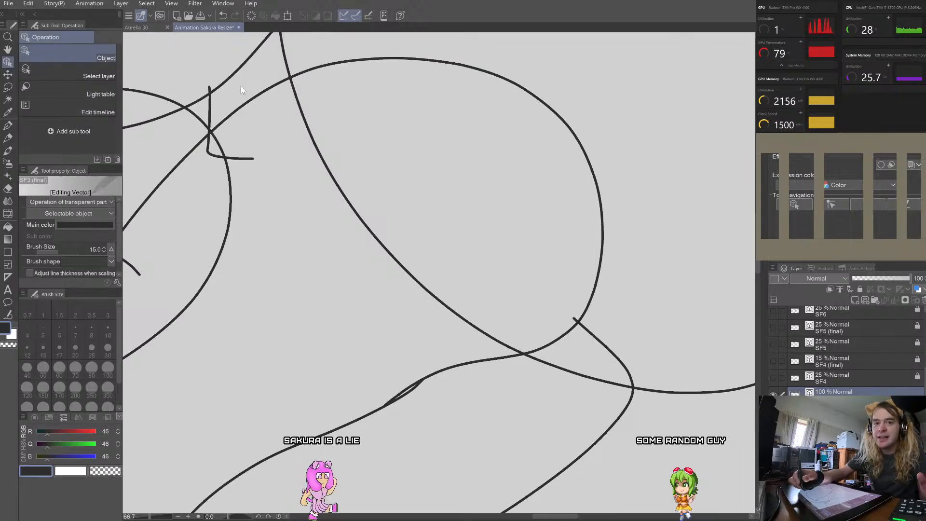
scroll(366, 130, down, 2)
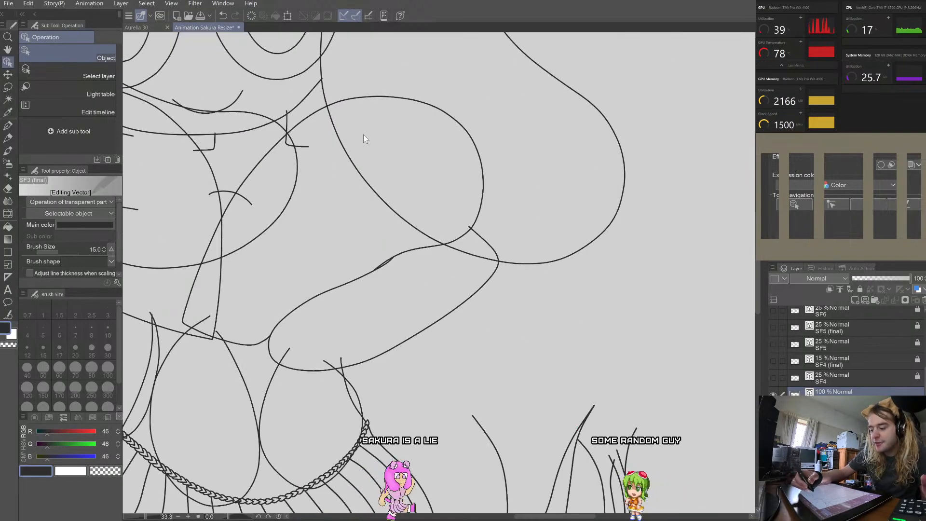
Step: Smooth the crest of the right-hand chest outline by nudging its top control points slightly upward
click(456, 239)
scroll(513, 151, up, 1)
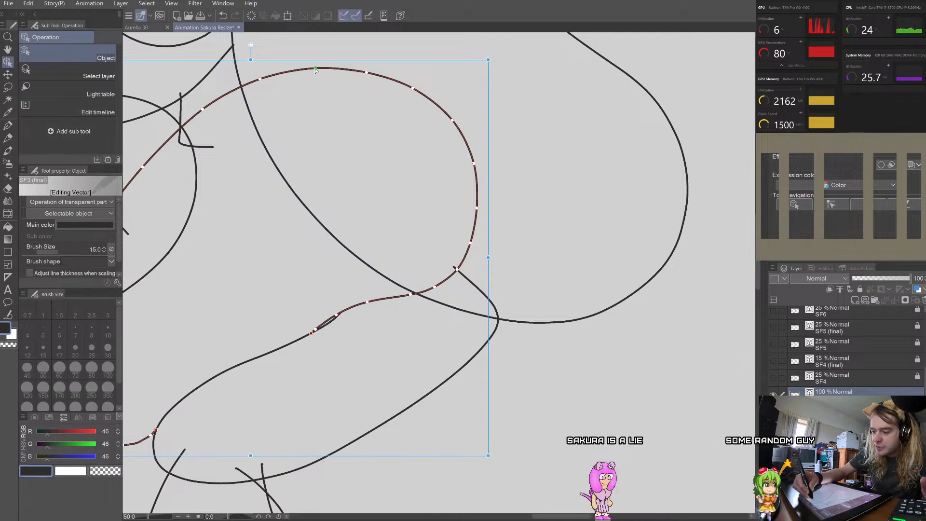
drag(260, 78, 261, 76)
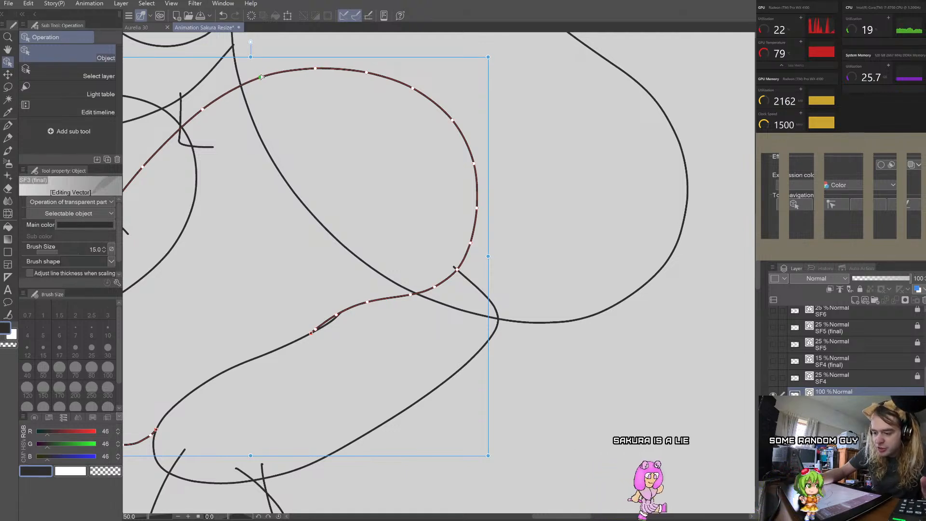
click(336, 61)
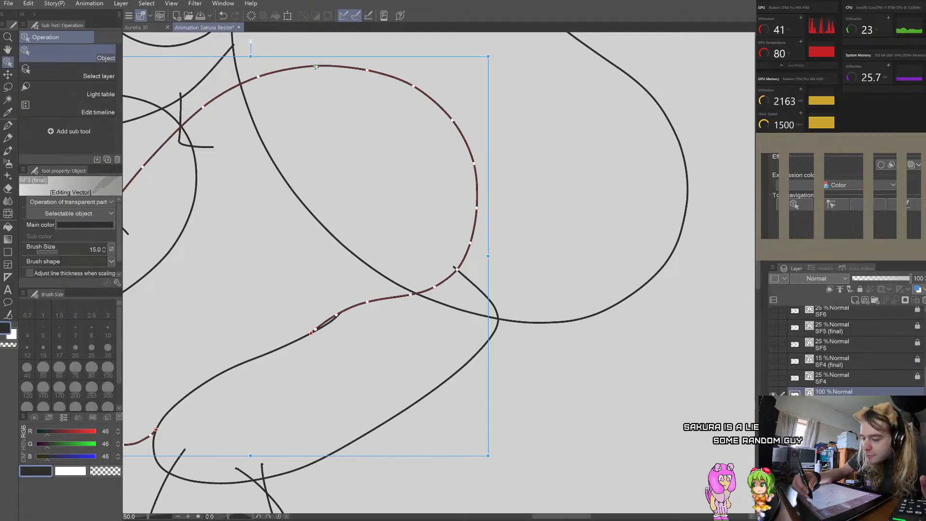
click(290, 48)
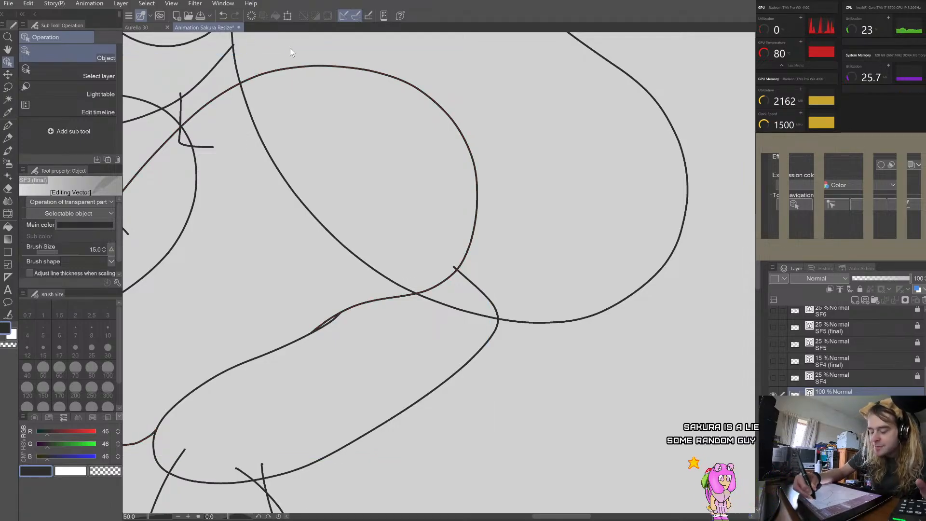
scroll(290, 48, down, 6)
scroll(391, 101, up, 4)
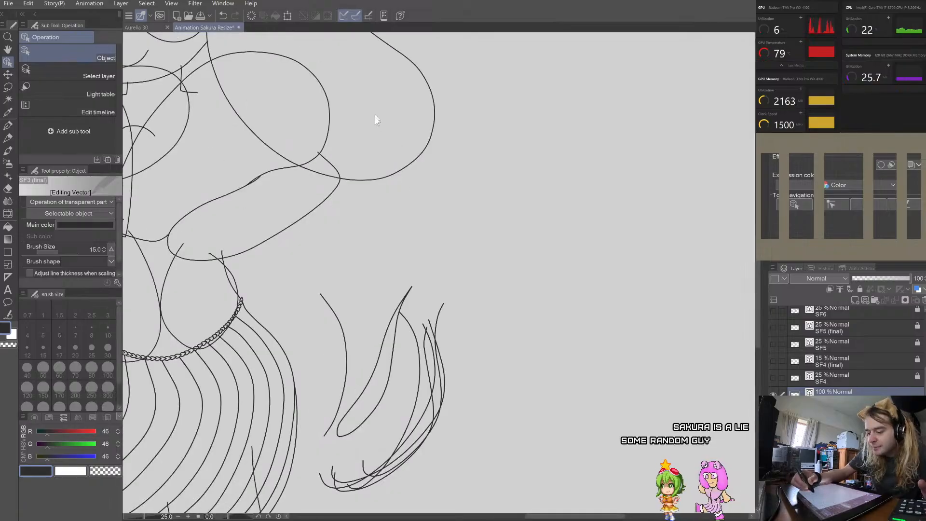
Step: Pull the overshooting upper end of the bent arm outline back onto the chest outline and save the file
scroll(326, 157, up, 2)
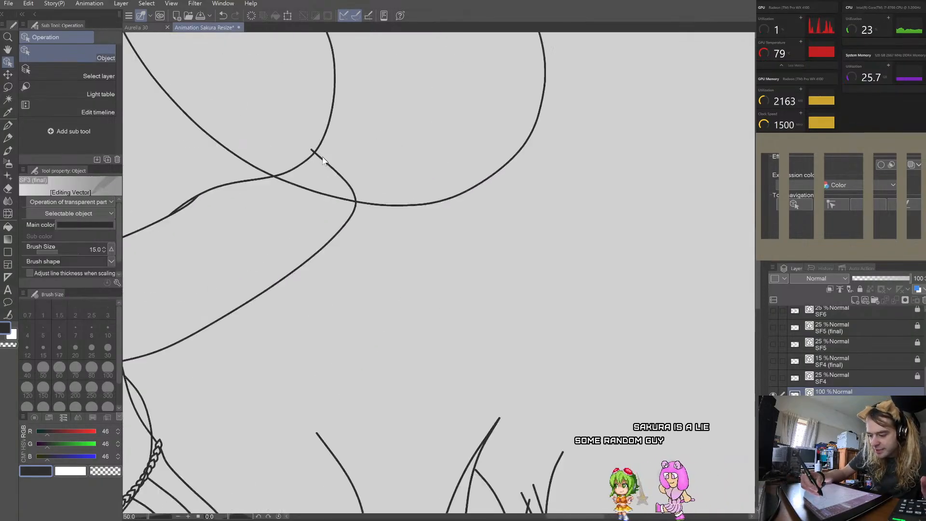
click(318, 150)
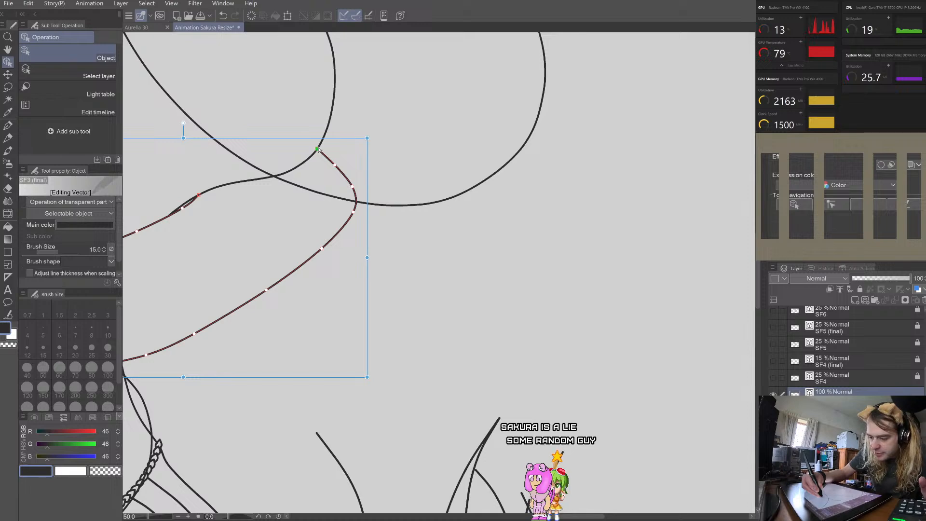
scroll(310, 103, down, 10)
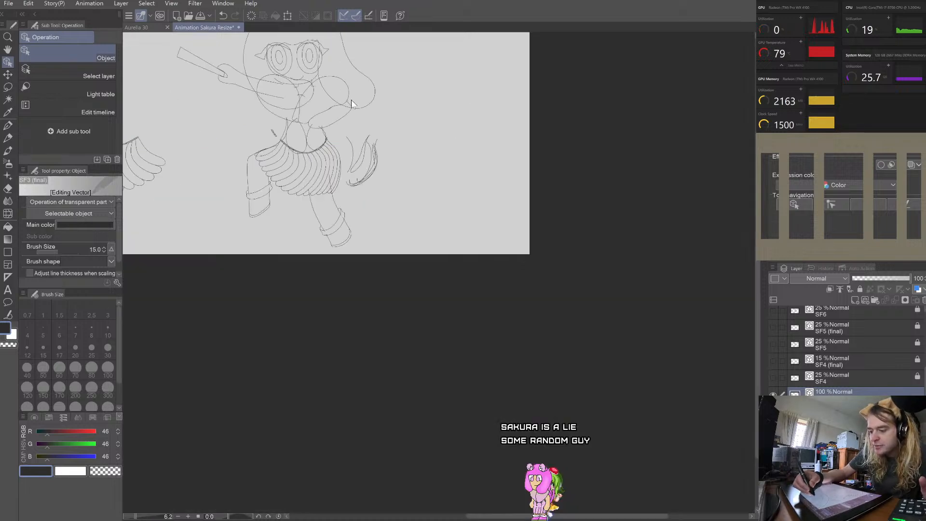
scroll(345, 121, up, 3)
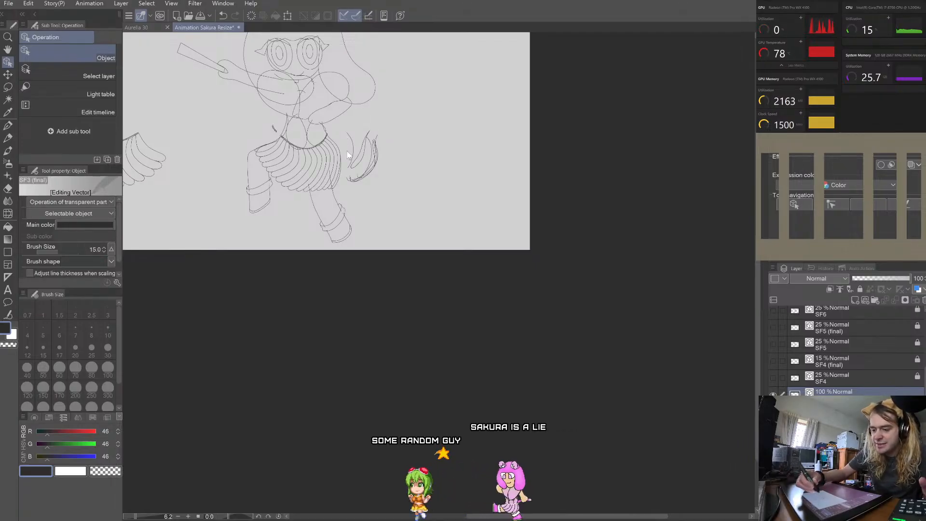
key(ctrl+s)
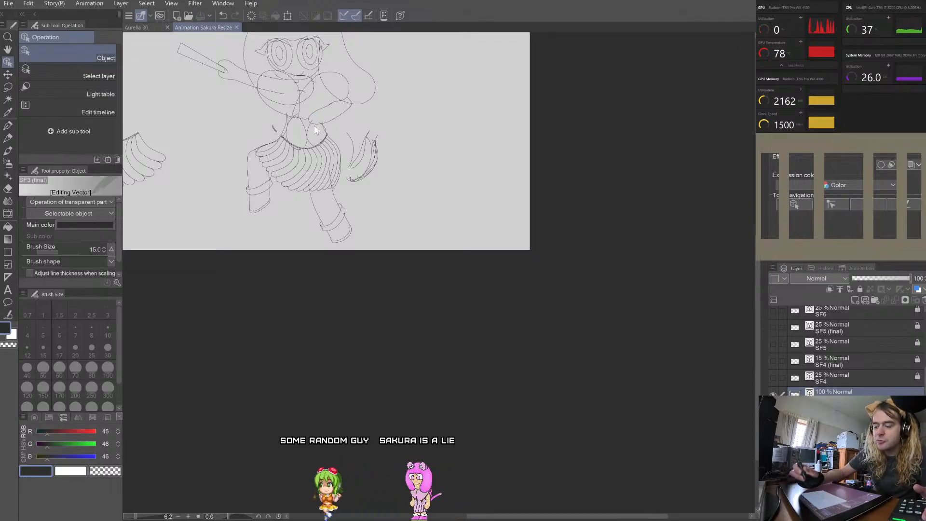
Step: Adjust the control points on the outer upper side of the right-hand waist oval below the bent arm to smooth its curve
scroll(326, 94, up, 5)
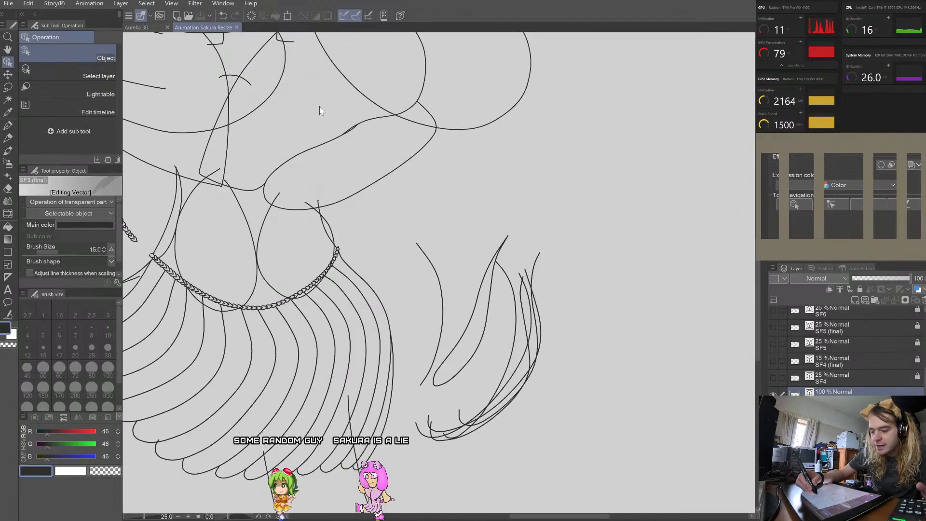
scroll(320, 106, up, 2)
click(318, 156)
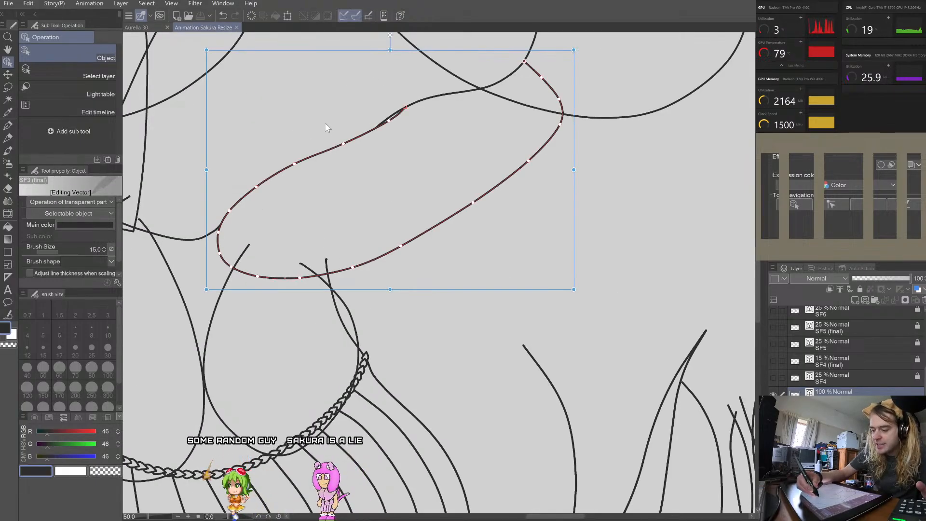
click(325, 132)
scroll(325, 132, down, 2)
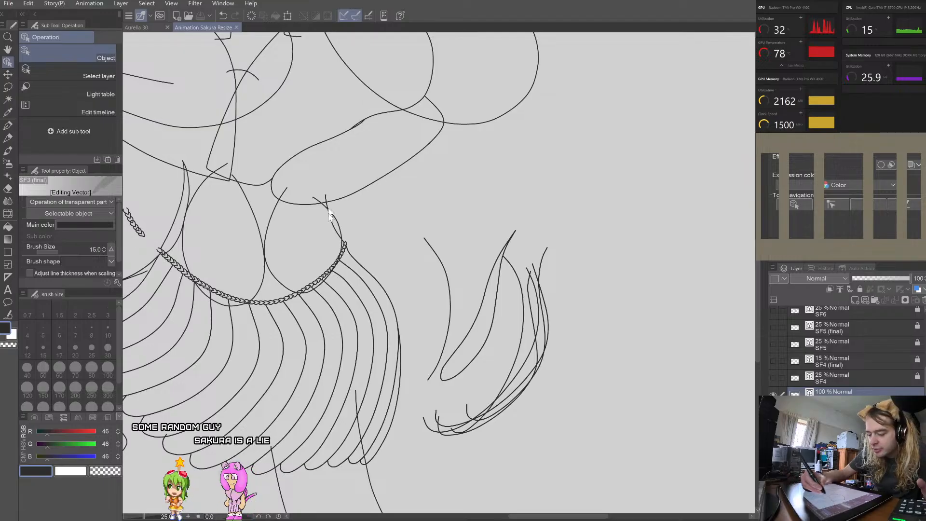
scroll(326, 187, up, 1)
scroll(328, 188, up, 2)
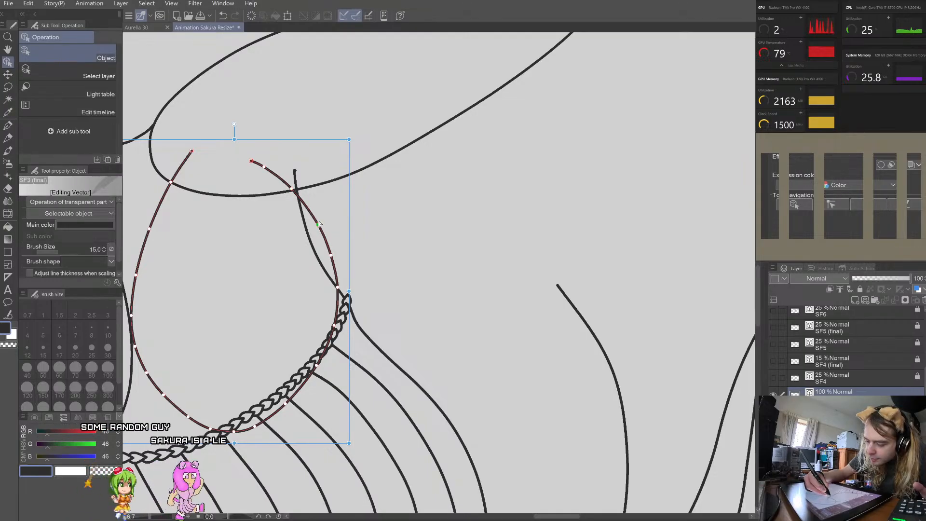
scroll(327, 221, down, 5)
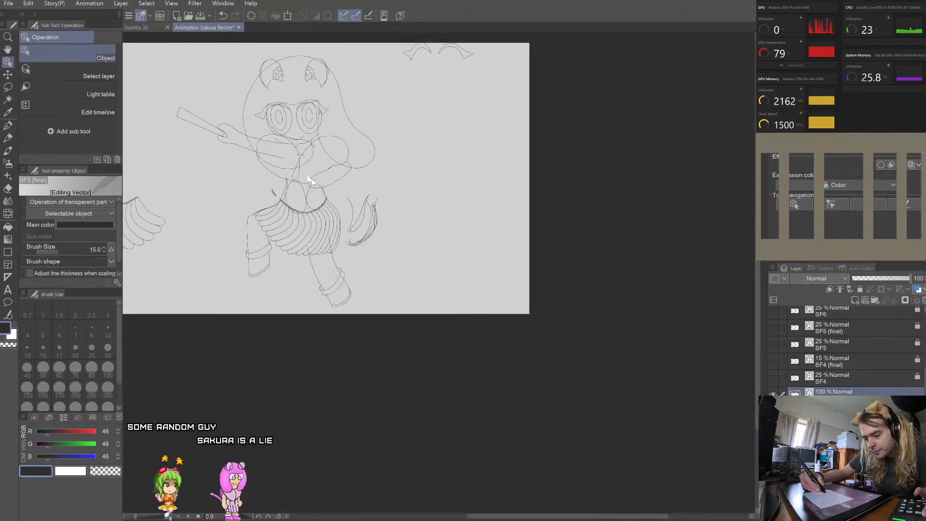
Step: Bow the left-hand outer waist line inward by moving its two middle control points toward the body
scroll(281, 159, up, 2)
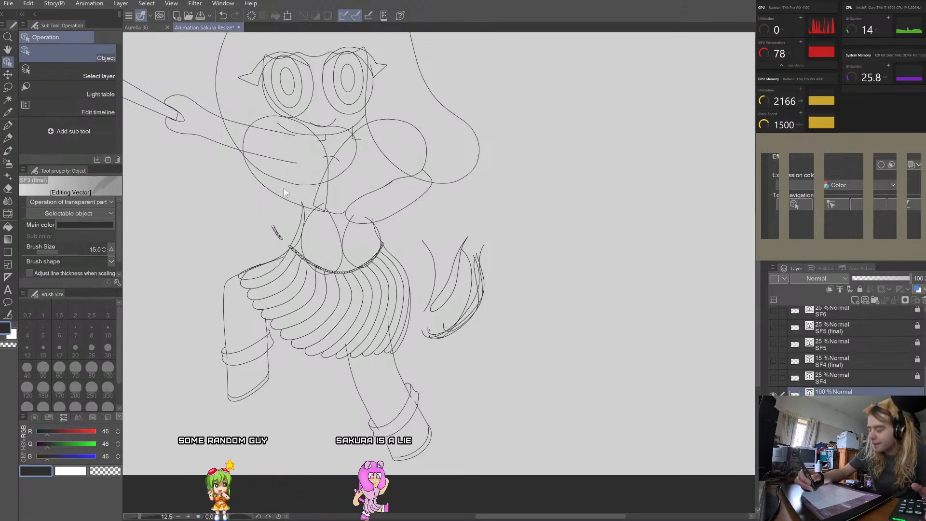
scroll(306, 198, up, 4)
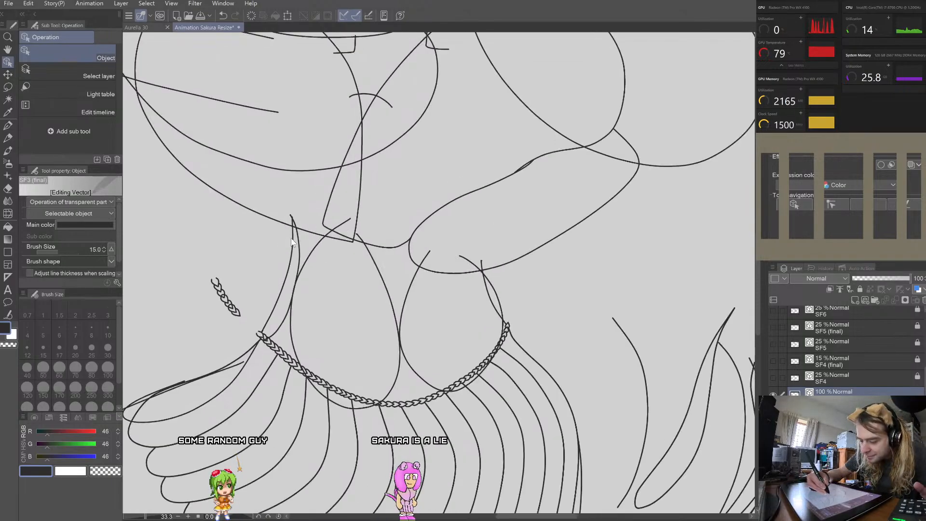
click(283, 299)
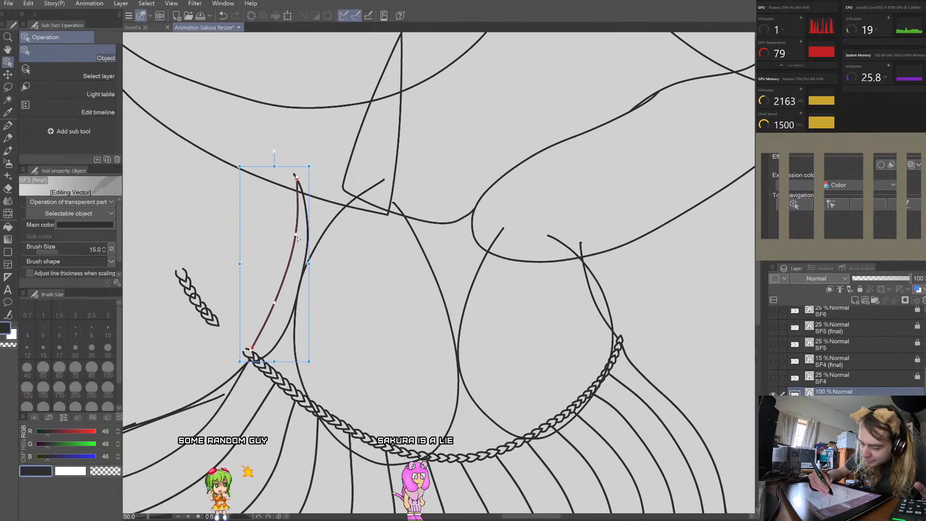
drag(277, 303, 282, 303)
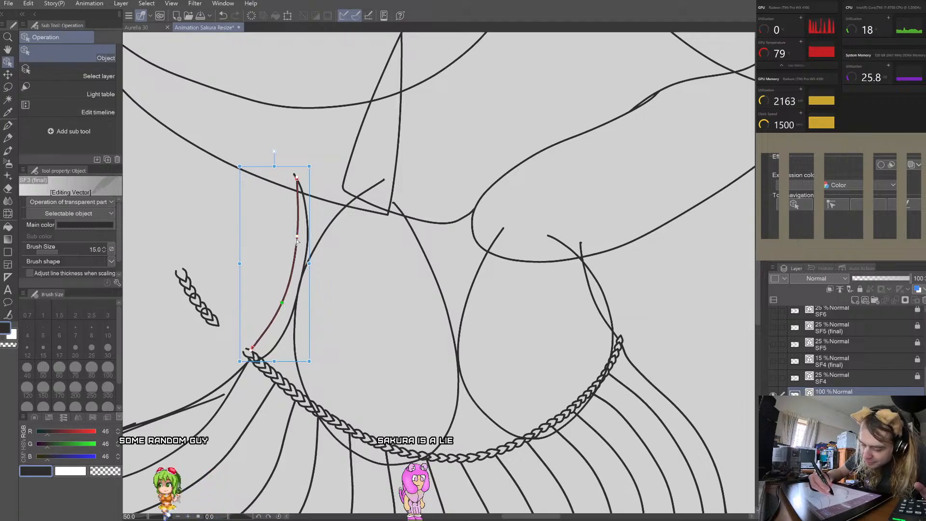
drag(297, 237, 299, 235)
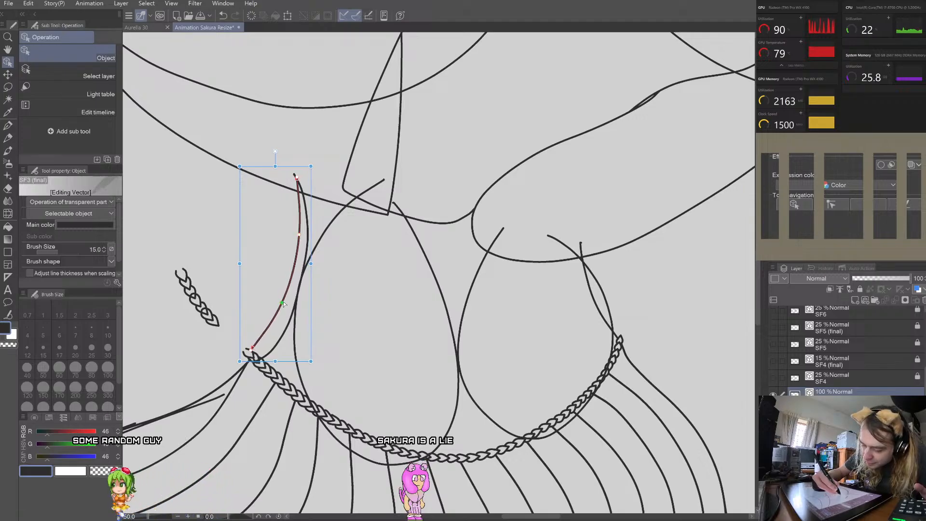
Step: Trim the lower end of the left-hand outer waist line at the braided belt by pulling out its end point and deleting it
scroll(254, 357, up, 4)
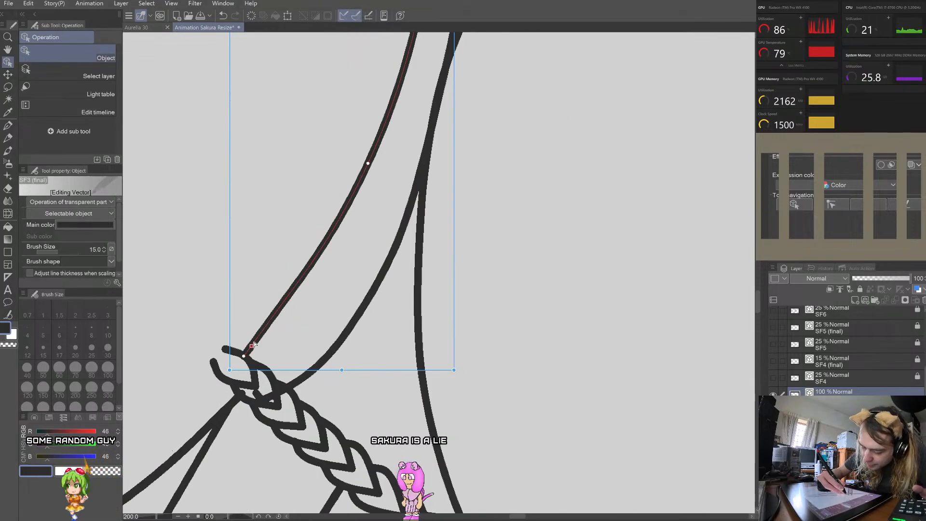
drag(244, 355, 212, 354)
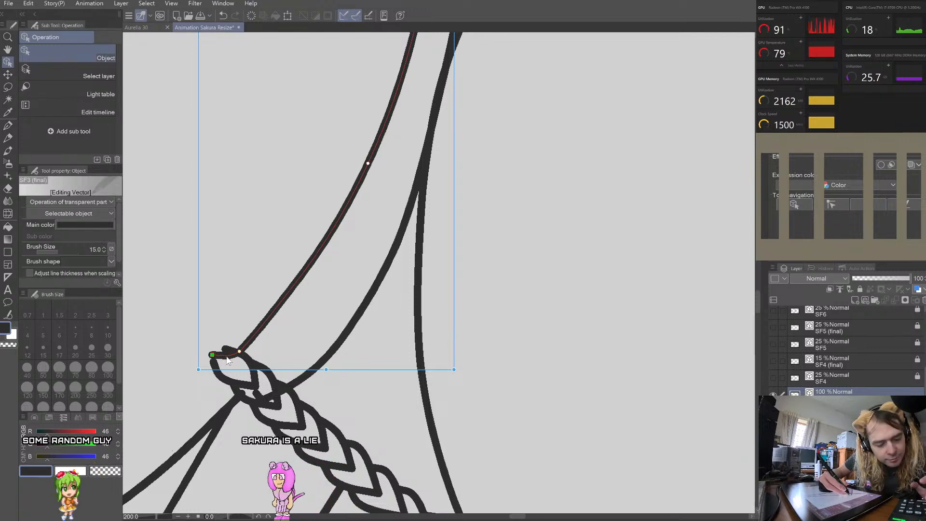
right_click(227, 357)
click(273, 372)
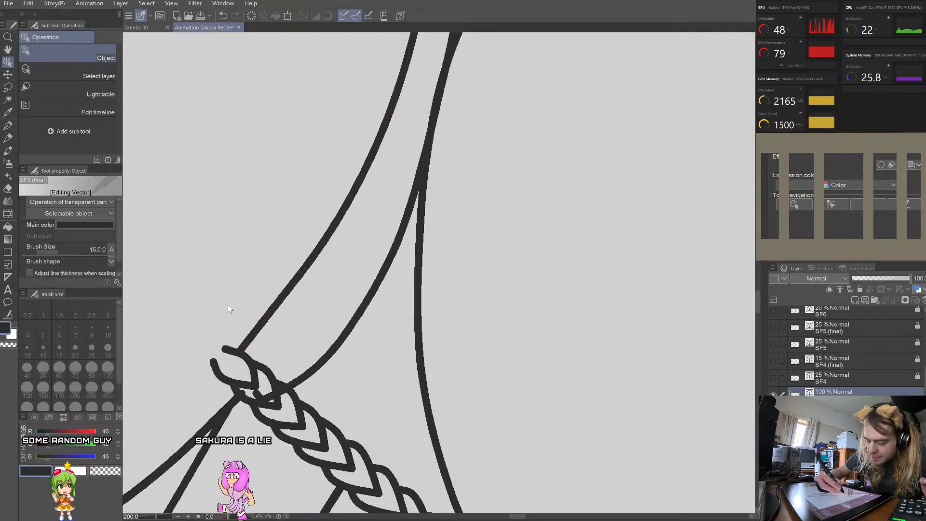
scroll(298, 213, down, 5)
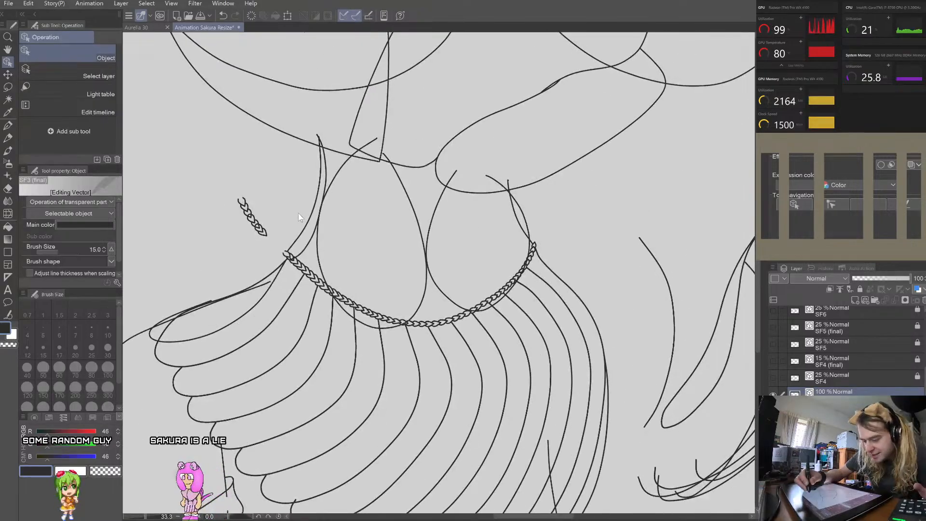
scroll(298, 213, down, 2)
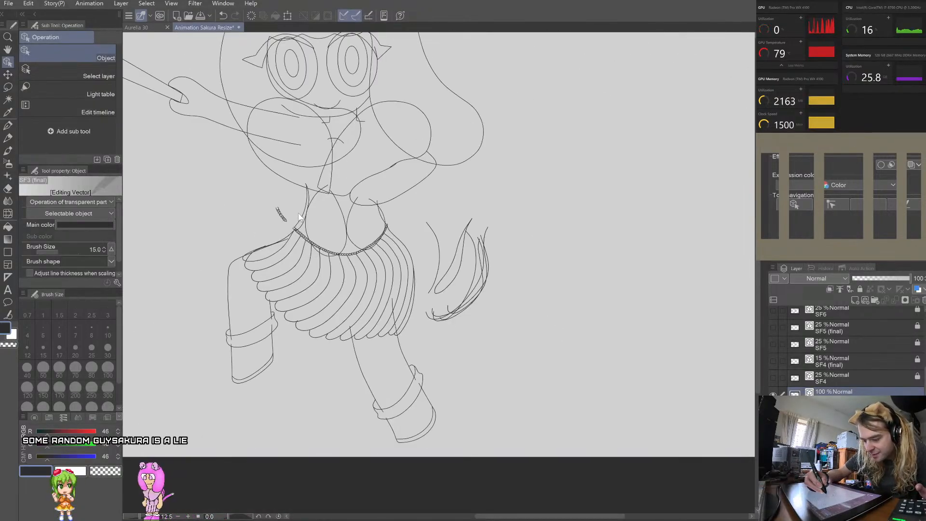
scroll(299, 216, up, 2)
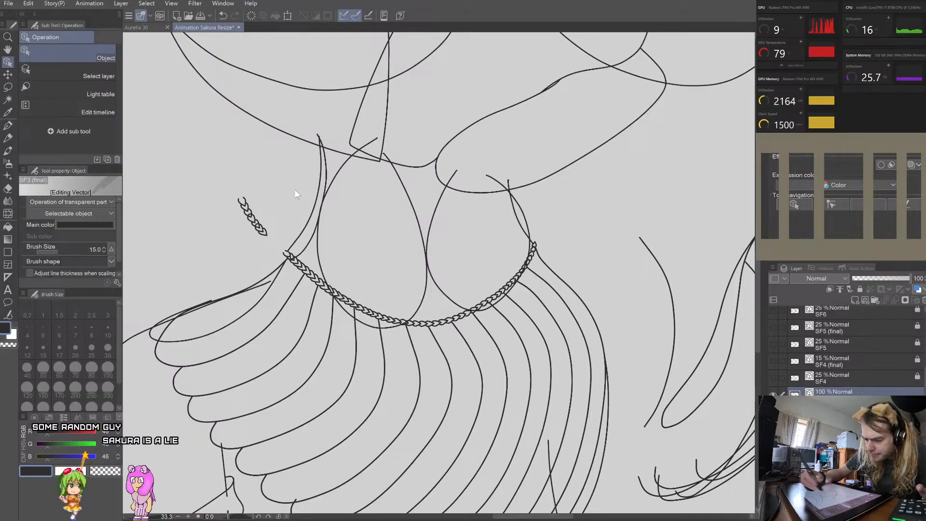
Step: Shift the whole left-hand outer waist line slightly inward and down, closer to the neighbouring waist curve
scroll(299, 207, up, 2)
click(321, 209)
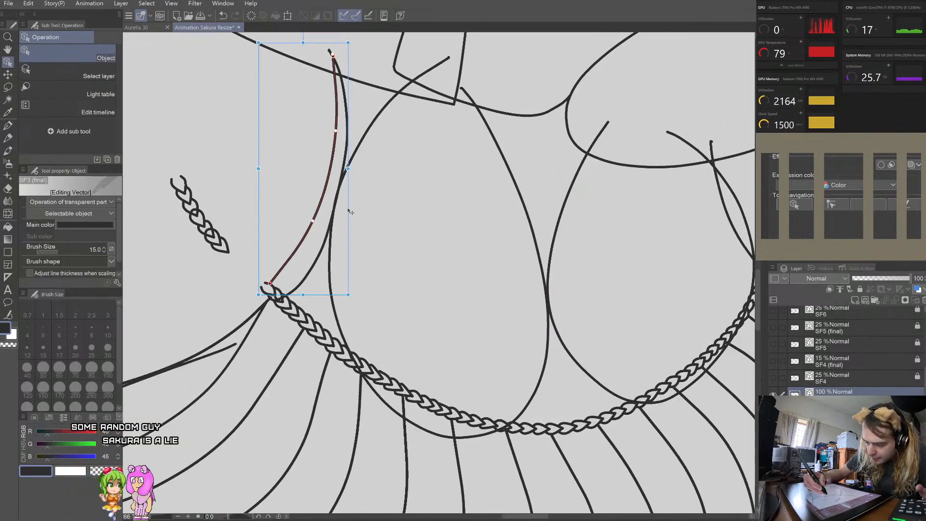
drag(351, 212, 357, 219)
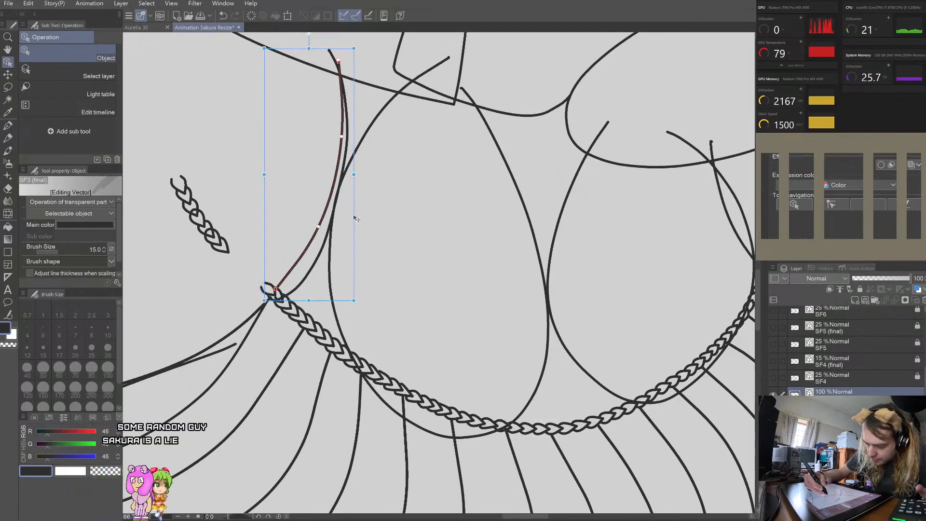
click(376, 143)
Step: Trim the upper end of the left-hand outer waist line to the chest outline by deleting its surplus control point
scroll(397, 98, down, 6)
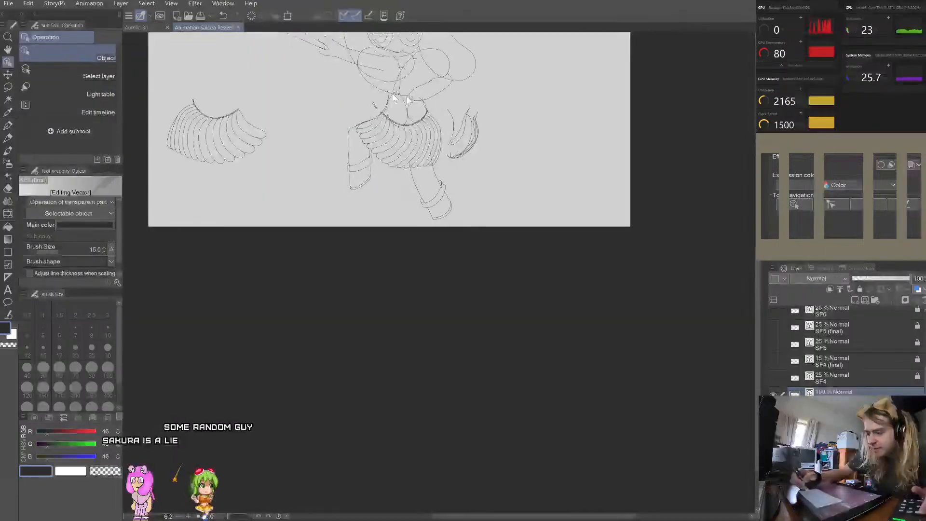
scroll(392, 66, up, 4)
scroll(391, 66, up, 2)
click(356, 409)
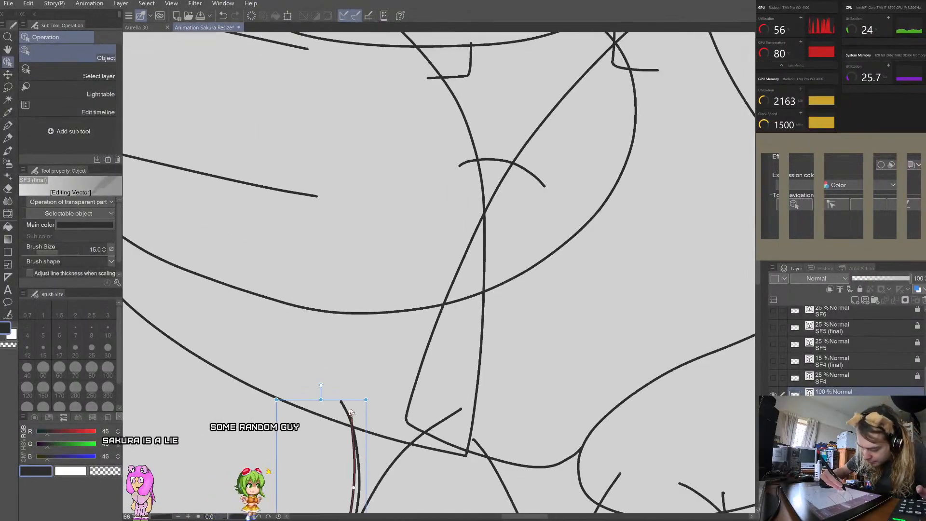
scroll(344, 408, up, 1)
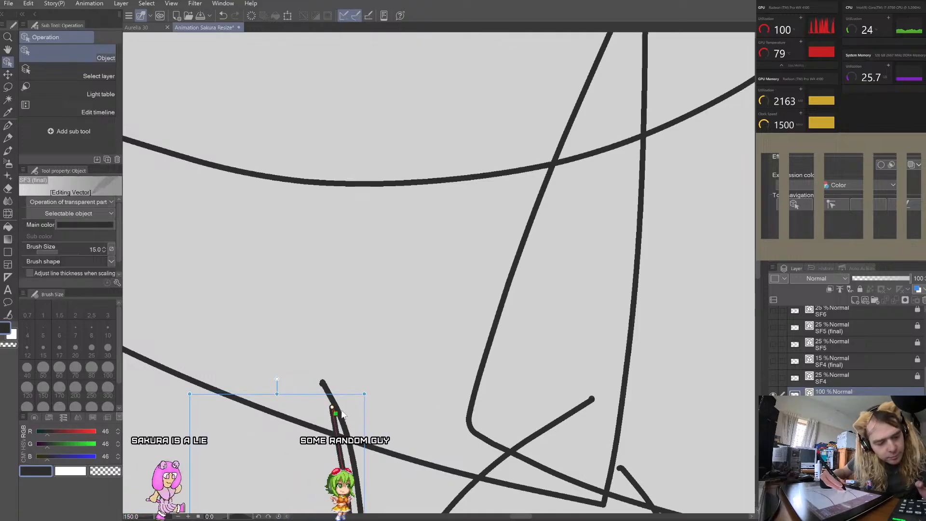
right_click(335, 410)
click(383, 308)
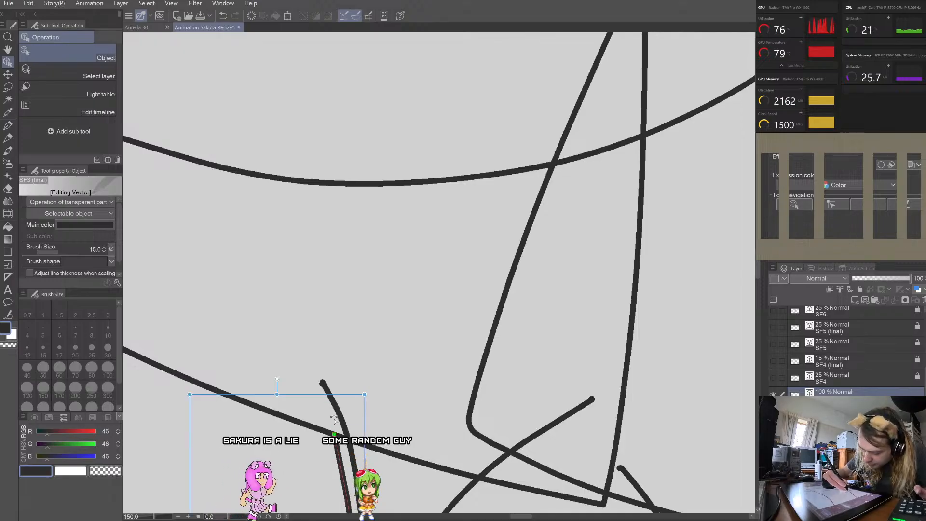
Step: Smooth the middle of the left-hand outer waist line and place its upper end exactly on the chest outline
scroll(343, 347, down, 5)
scroll(347, 350, up, 4)
click(349, 390)
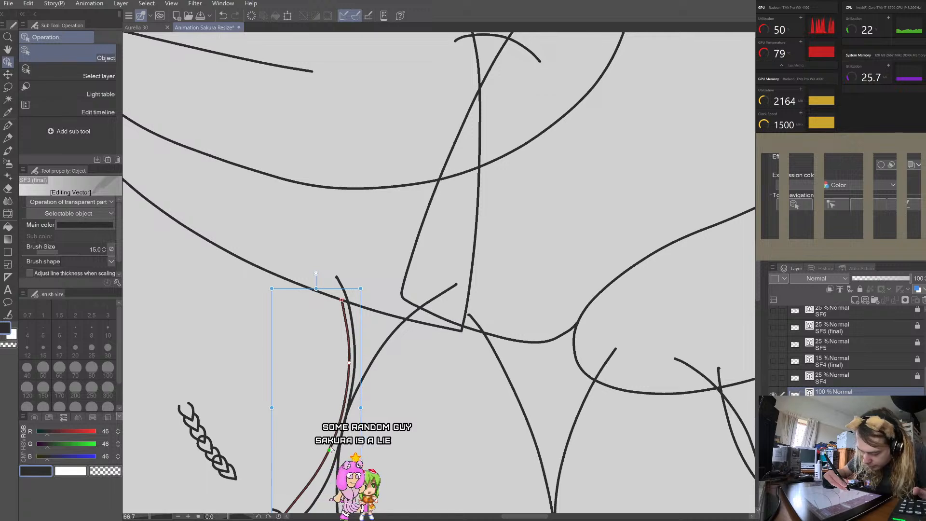
click(337, 371)
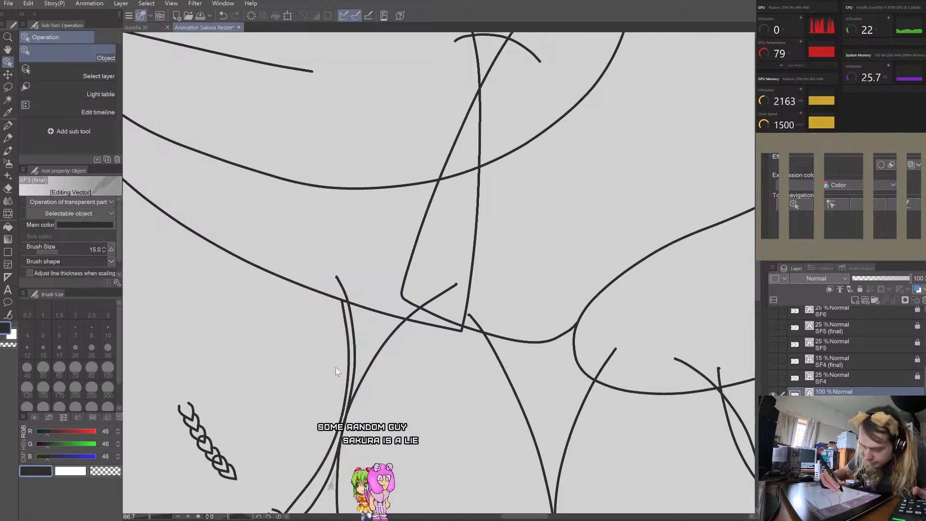
scroll(340, 361, down, 5)
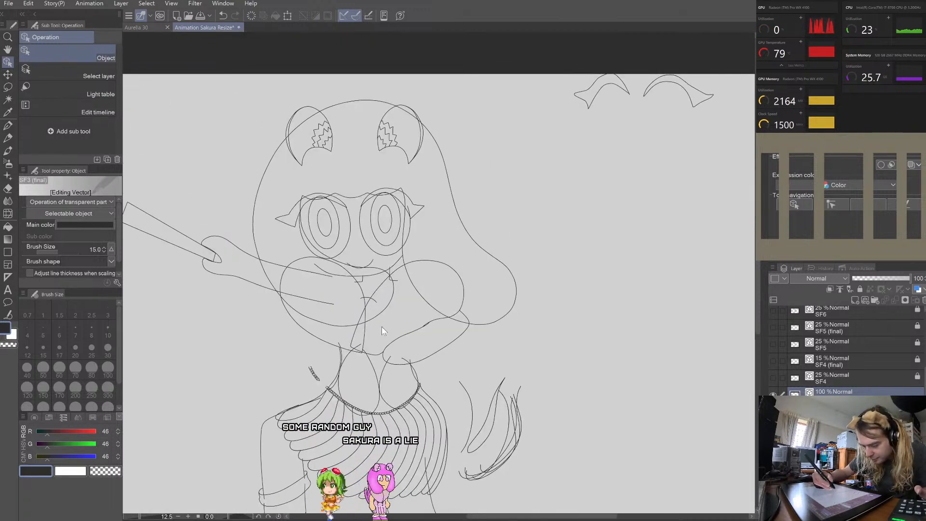
scroll(362, 294, up, 10)
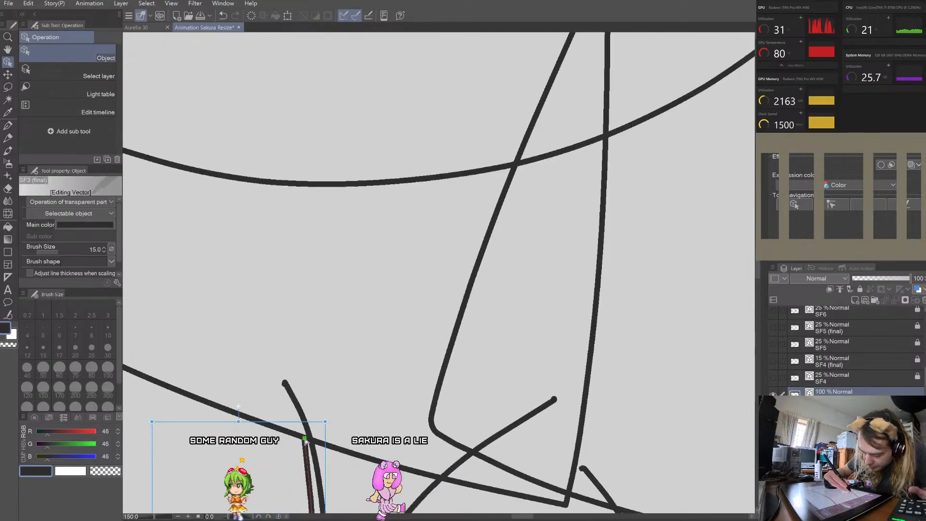
scroll(325, 353, down, 3)
scroll(325, 352, down, 3)
scroll(321, 367, up, 3)
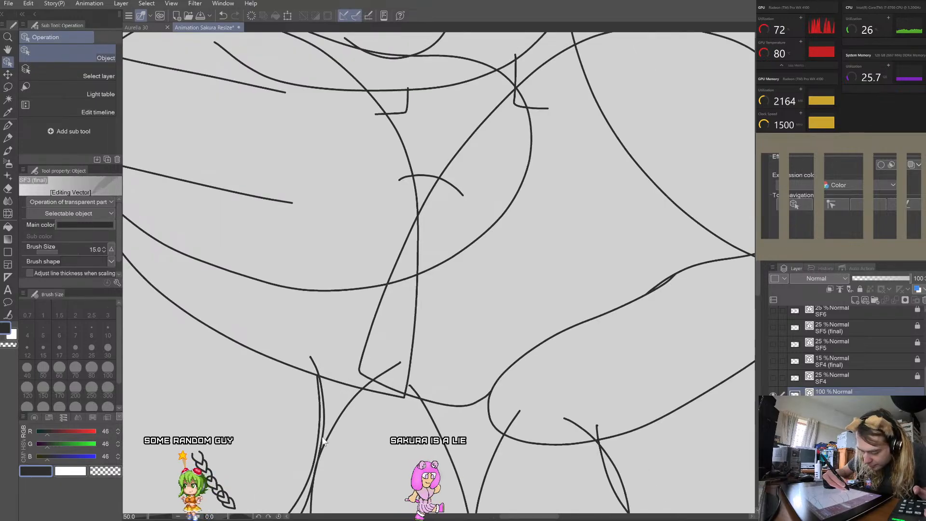
scroll(316, 381, down, 3)
scroll(311, 407, up, 3)
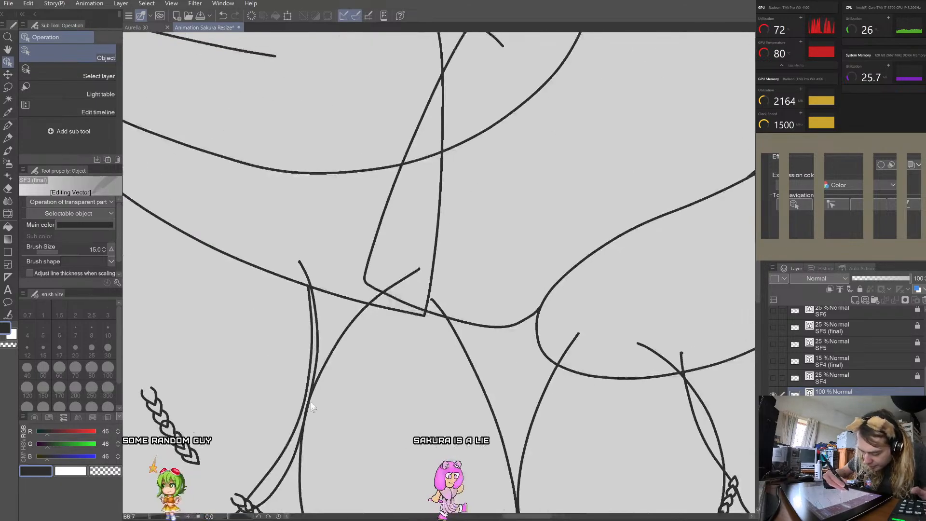
Step: Nudge the neighbouring inner waist curve slightly up and adjust the lower control point of the left-hand outer waist line
click(296, 453)
drag(295, 454, 297, 455)
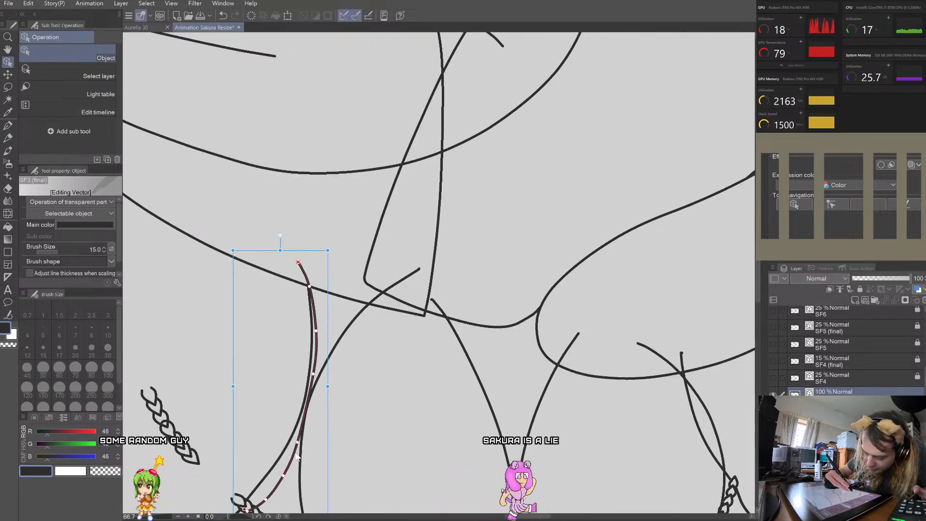
drag(330, 330, 331, 329)
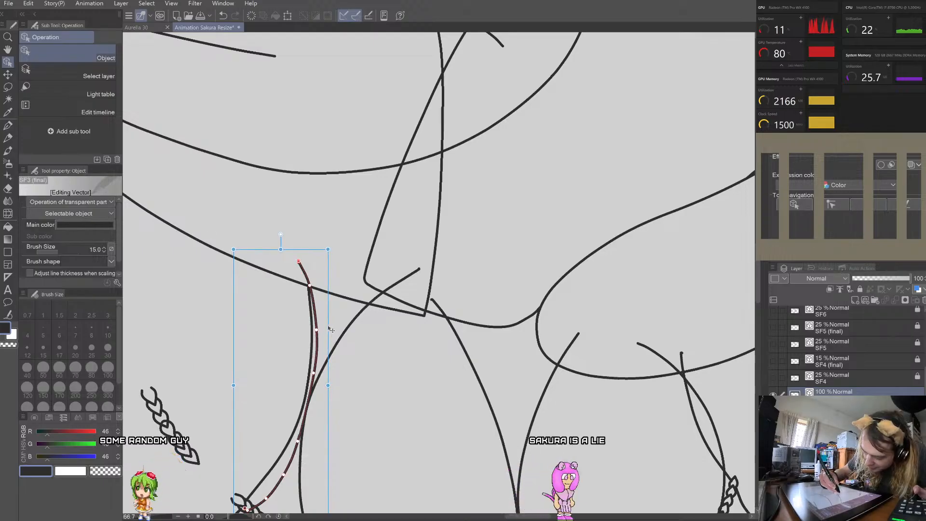
click(293, 435)
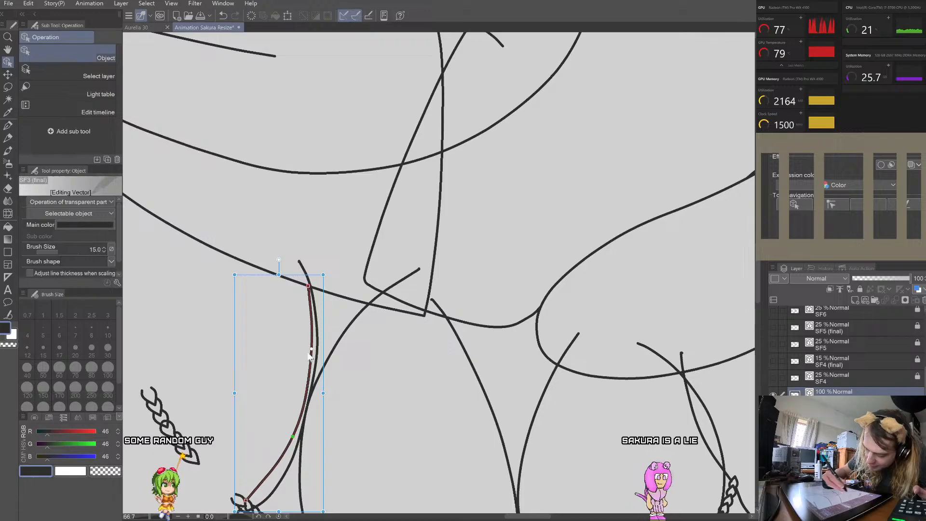
click(366, 326)
Step: Round out the lower part of the left-hand inner waist curve and extend its end to the tip of the braided belt
scroll(365, 326, down, 3)
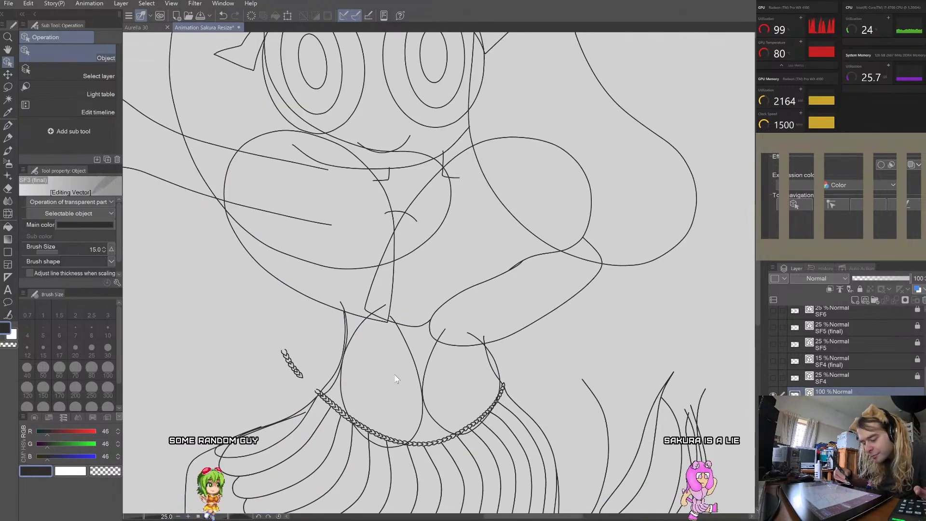
scroll(395, 376, up, 4)
click(343, 379)
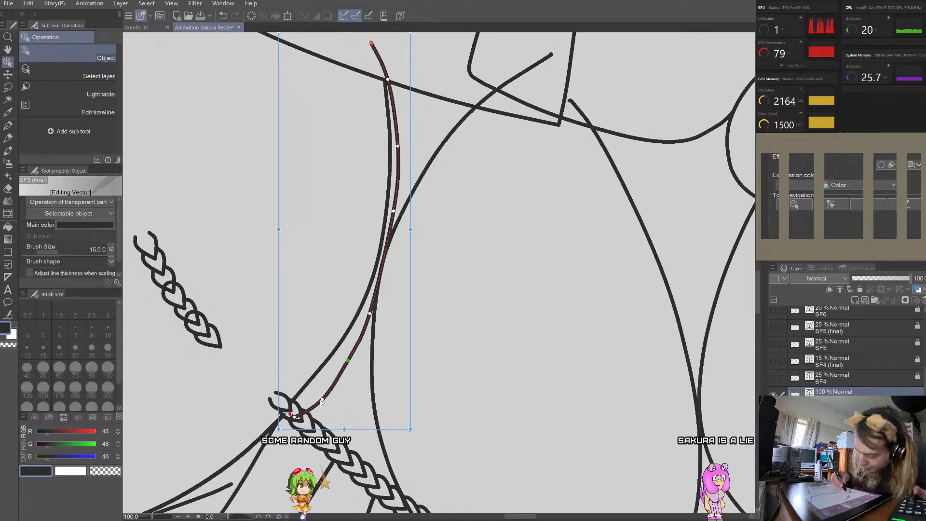
mouse_move(320, 397)
mouse_down()
mouse_move(292, 410)
mouse_move(270, 404)
mouse_move(291, 412)
mouse_move(322, 396)
mouse_up()
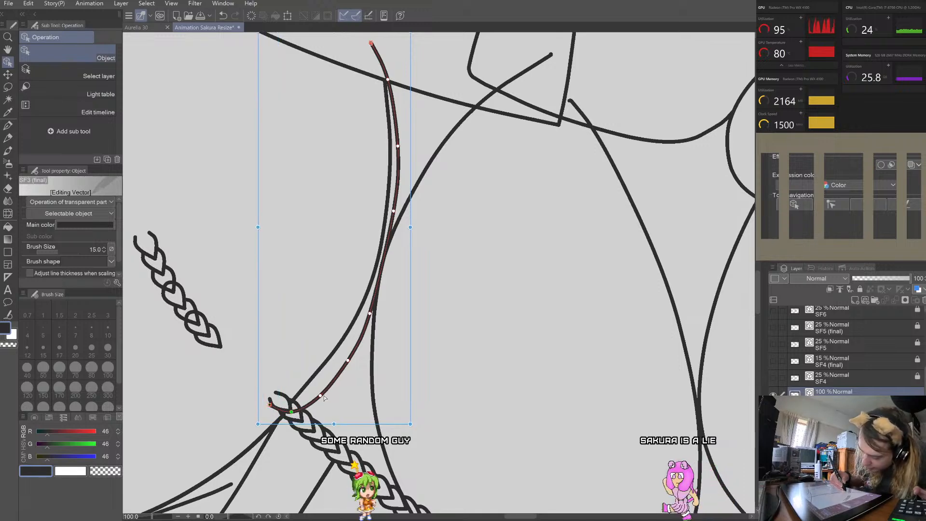
drag(348, 360, 350, 359)
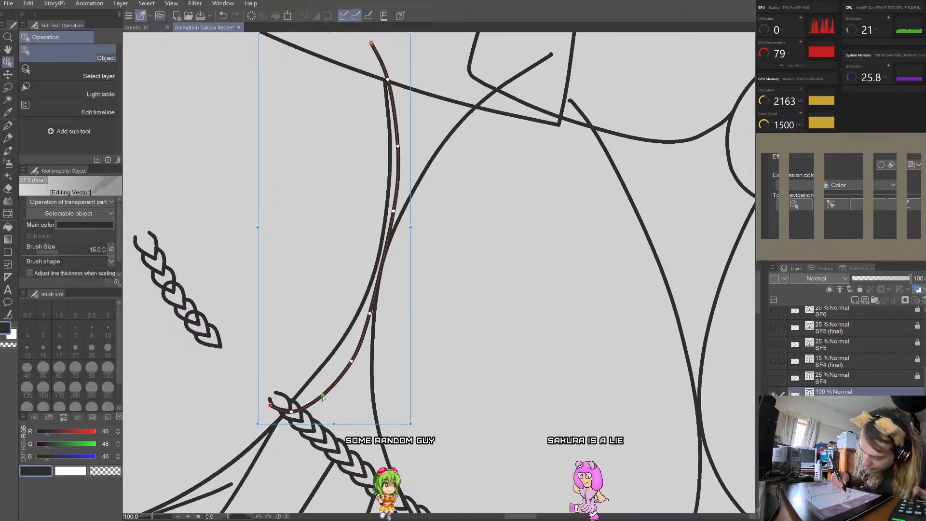
drag(291, 412, 292, 408)
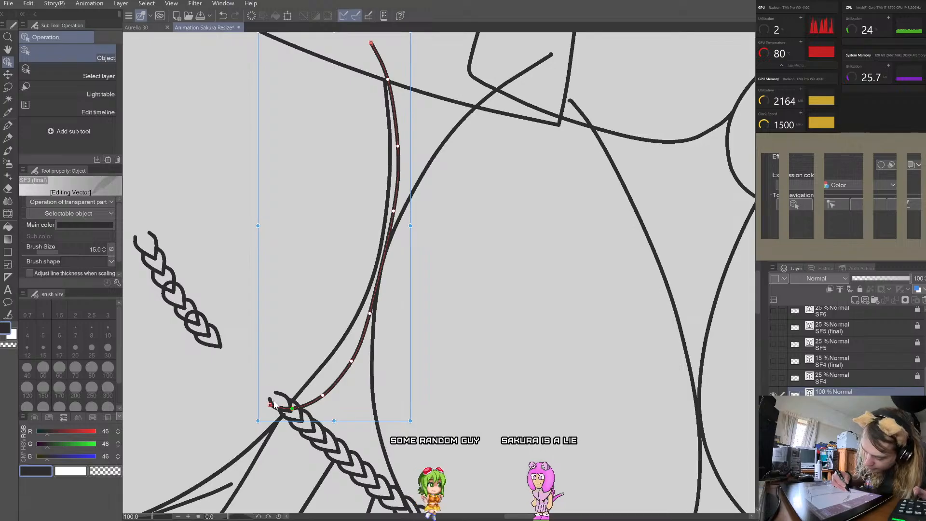
click(275, 347)
Step: Smooth the outer side of the left-hand waist oval by adjusting its control points from the belt up to the chest
scroll(276, 347, down, 5)
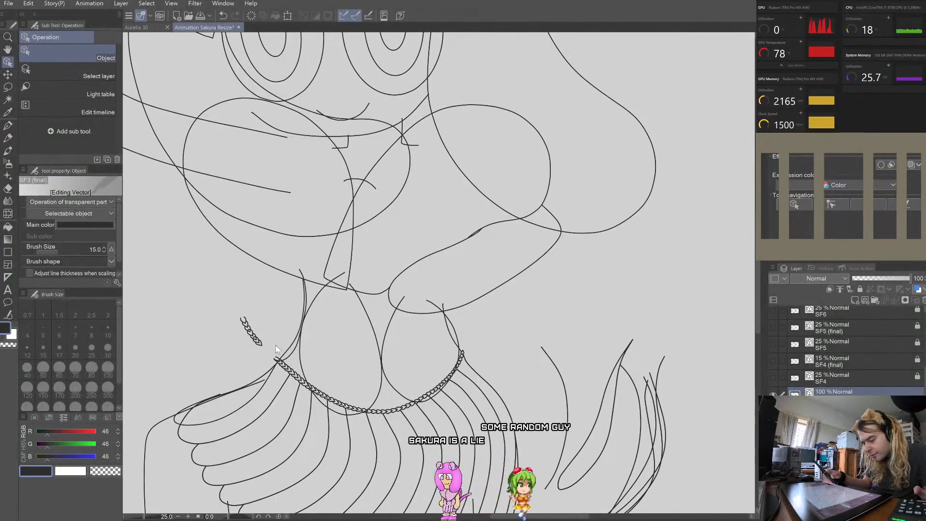
click(302, 360)
scroll(310, 365, up, 3)
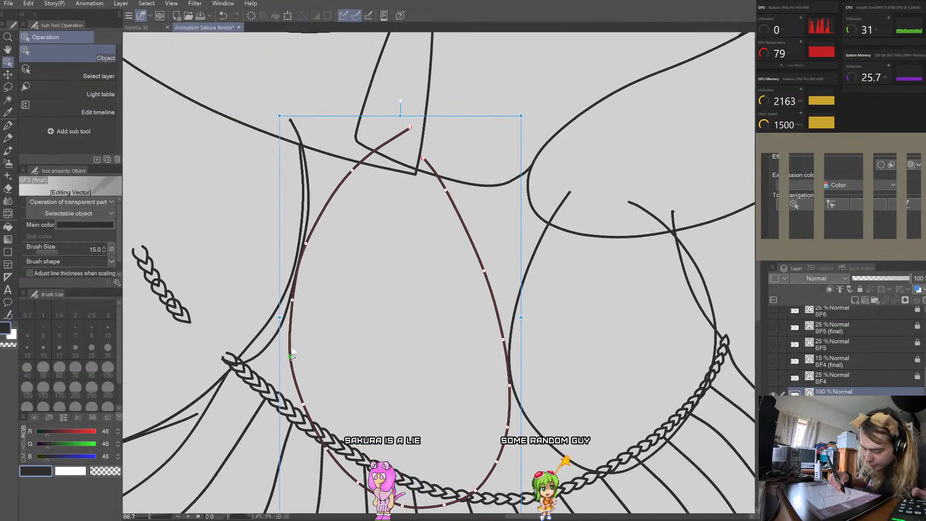
drag(291, 355, 290, 356)
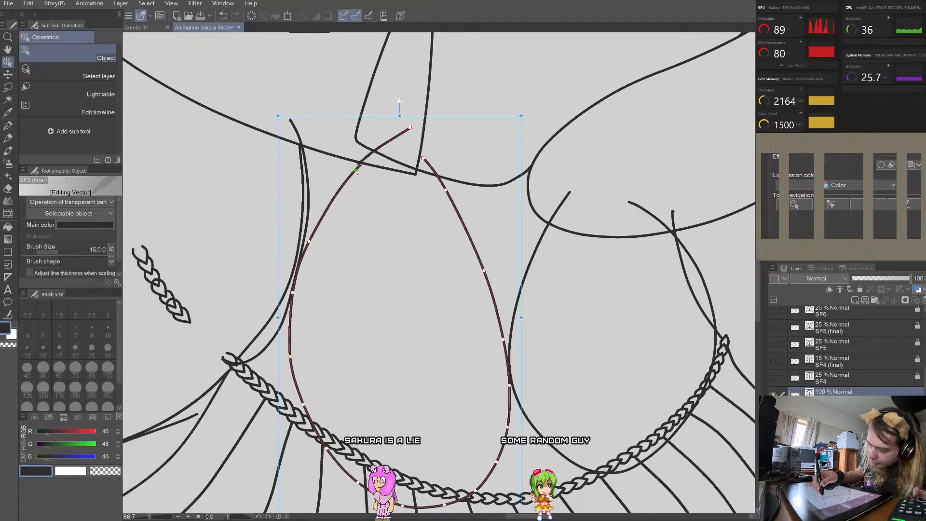
drag(356, 170, 341, 190)
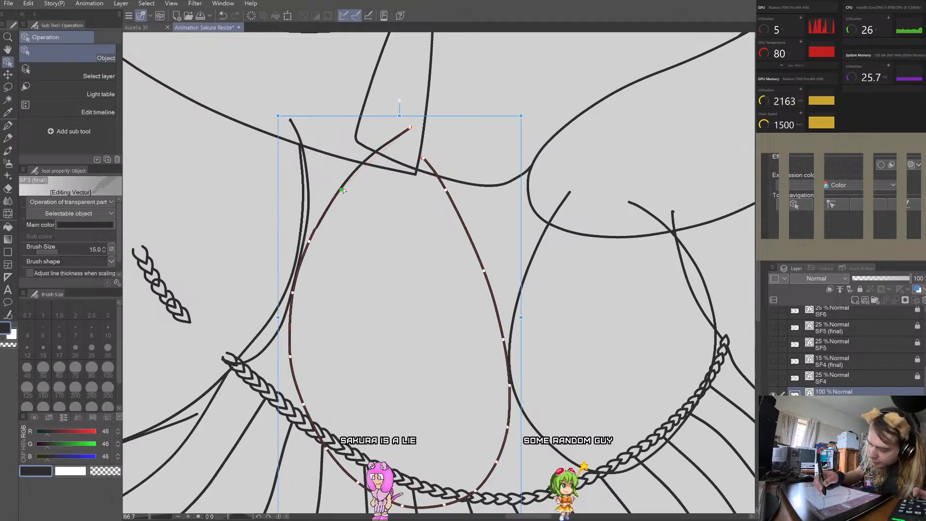
click(381, 155)
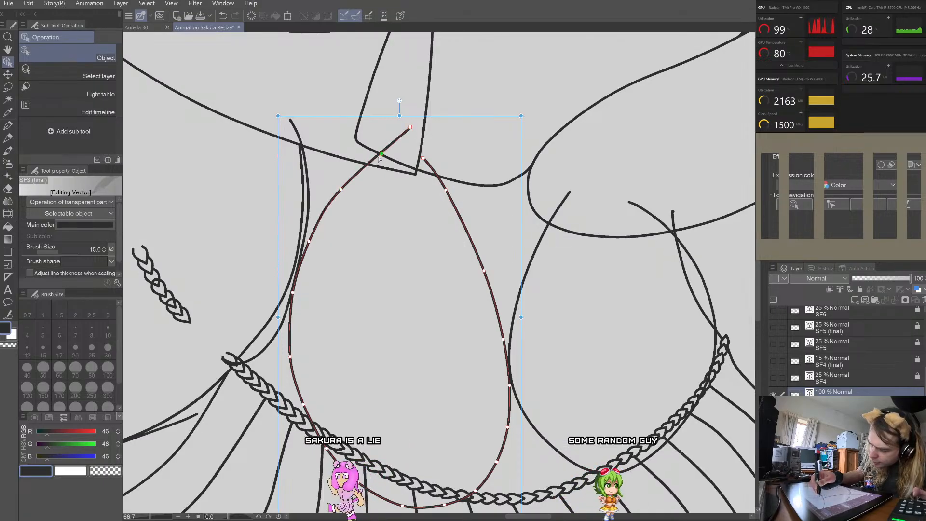
Step: Delete the upper left end point of the left-hand waist oval so the line stops at the chest outline
click(409, 128)
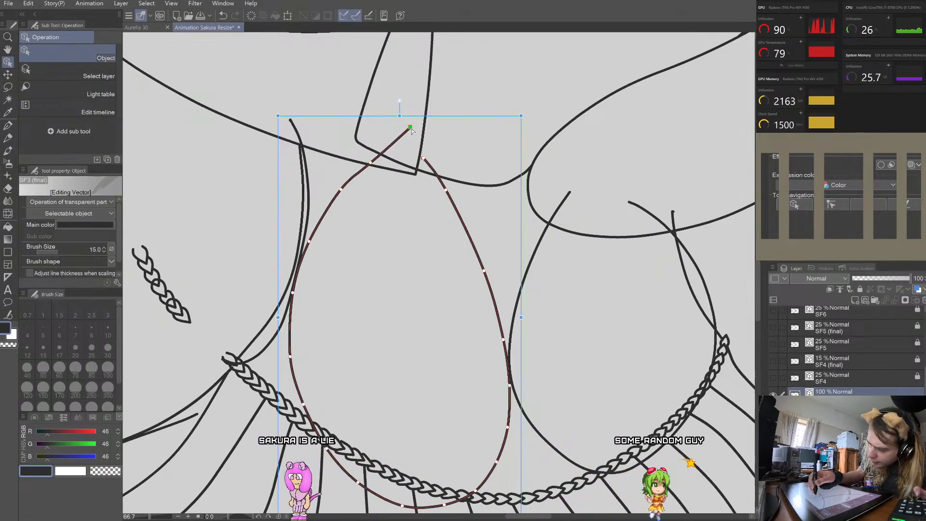
right_click(405, 141)
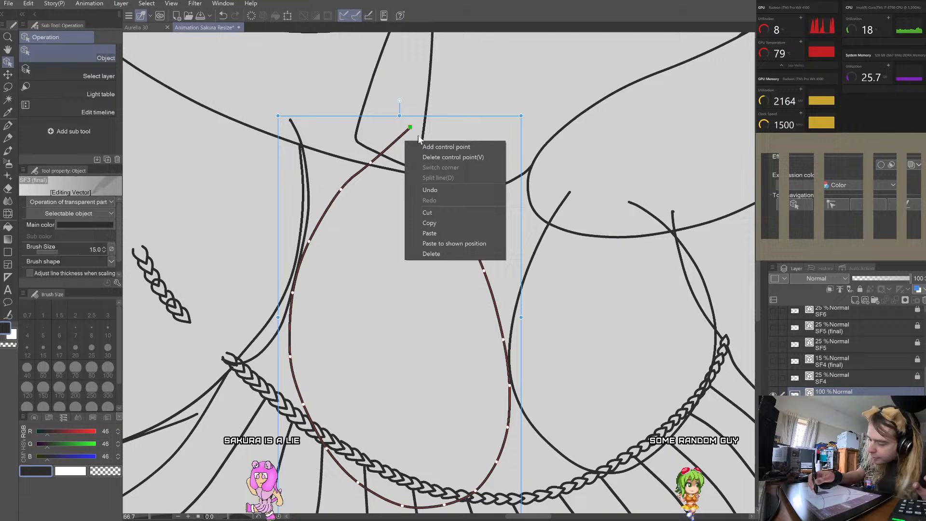
click(431, 158)
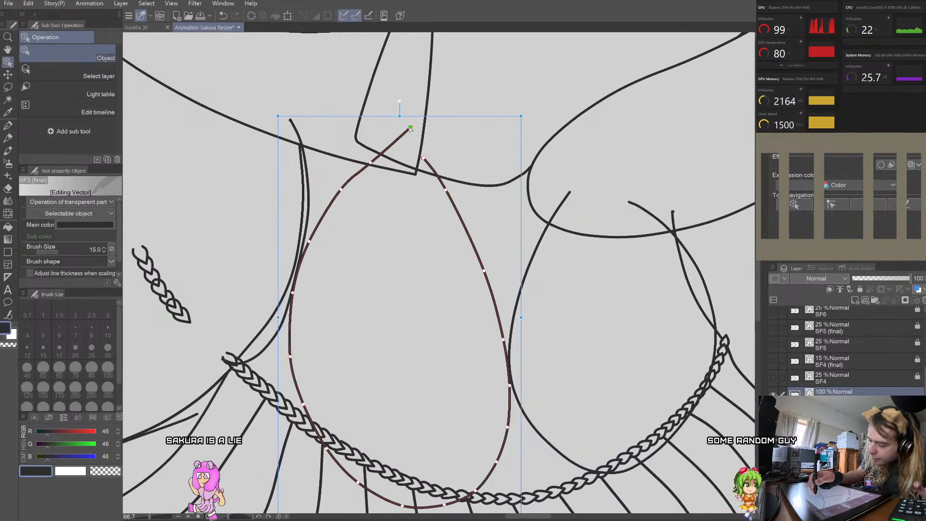
right_click(411, 128)
click(445, 146)
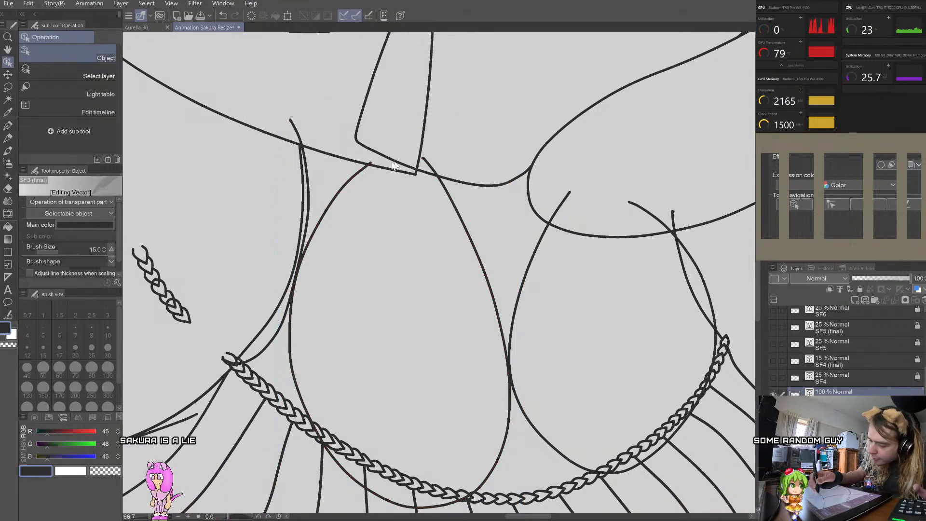
Step: Join the left-hand waist oval's trimmed end to the chest outline and adjust the control point just below it
click(372, 164)
scroll(372, 164, up, 3)
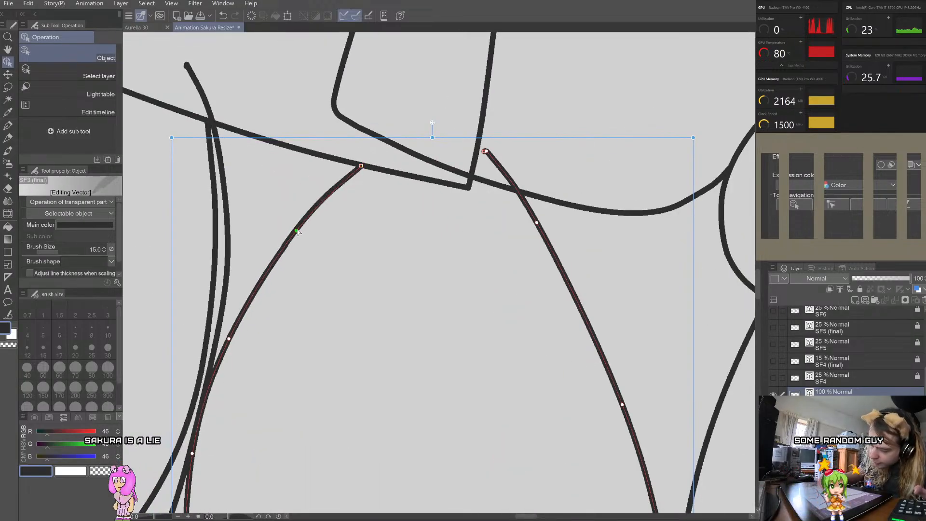
scroll(413, 114, down, 5)
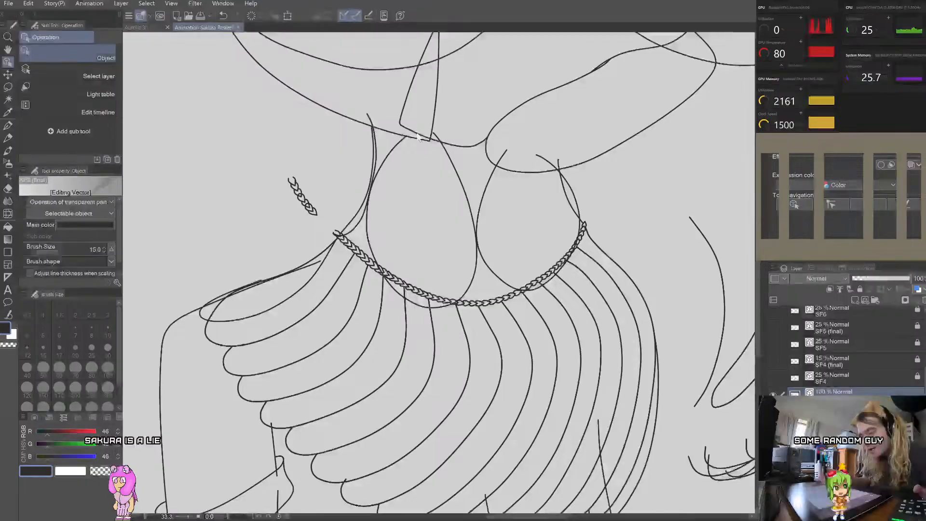
Step: Smooth the bottom of the left-hand waist oval below the braided belt by adjusting its lower control points
scroll(418, 136, up, 1)
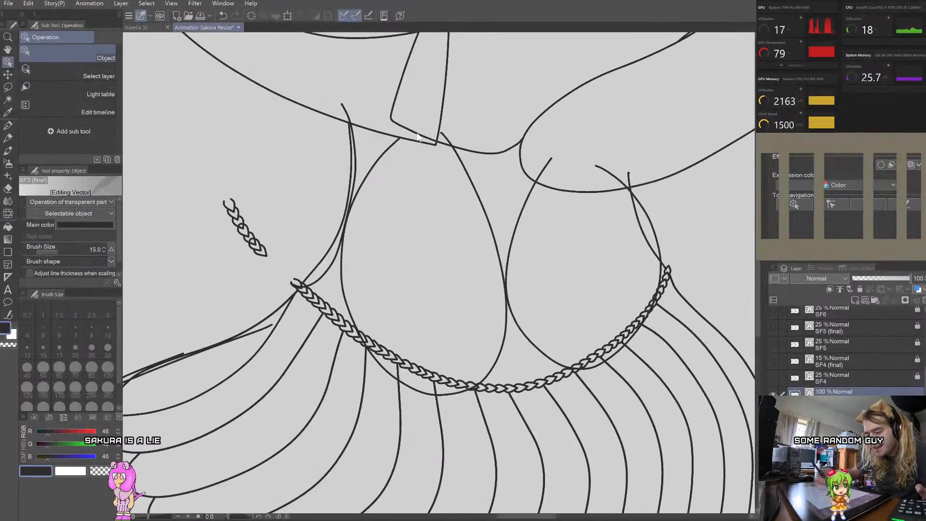
click(351, 320)
scroll(351, 320, up, 1)
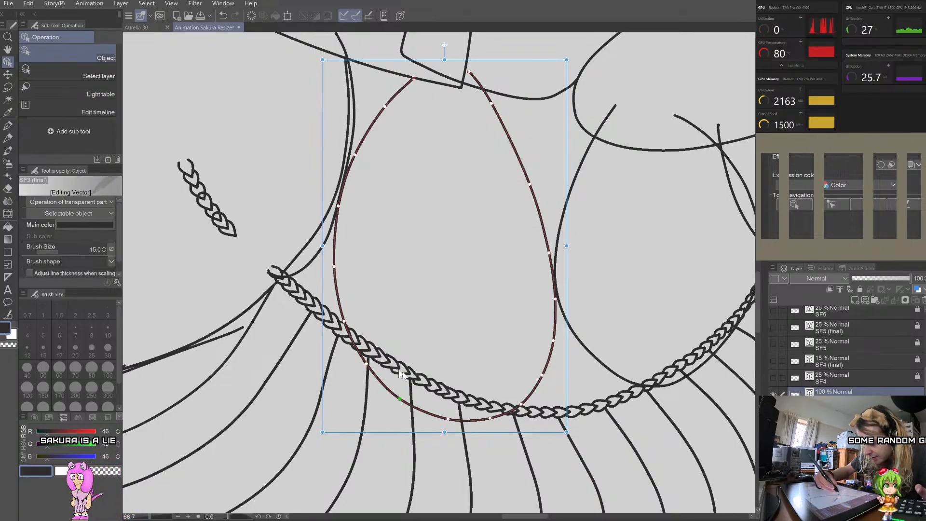
drag(445, 422, 444, 422)
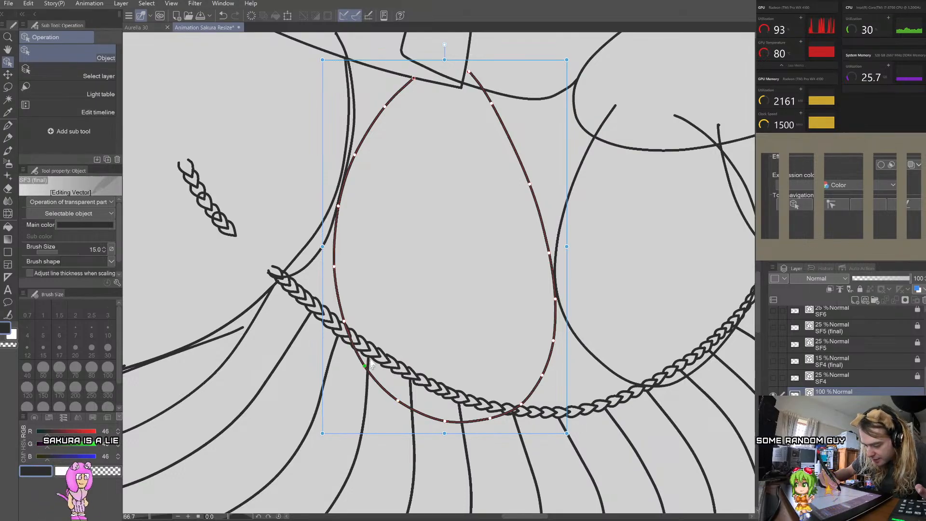
click(407, 245)
Step: Smooth the top of the right-hand chest outline by adjusting the control points along its upper curve
key(ctrl+0)
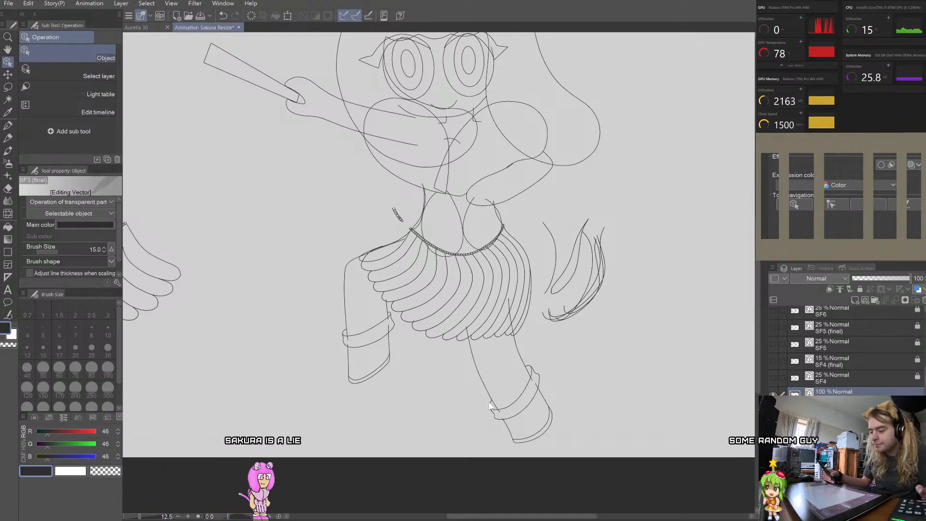
scroll(610, 380, down, 2)
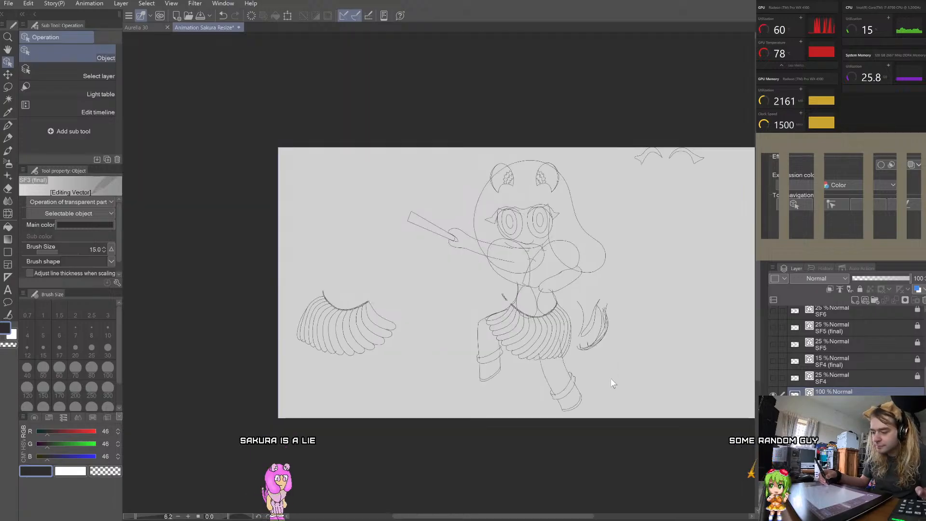
scroll(562, 242, up, 5)
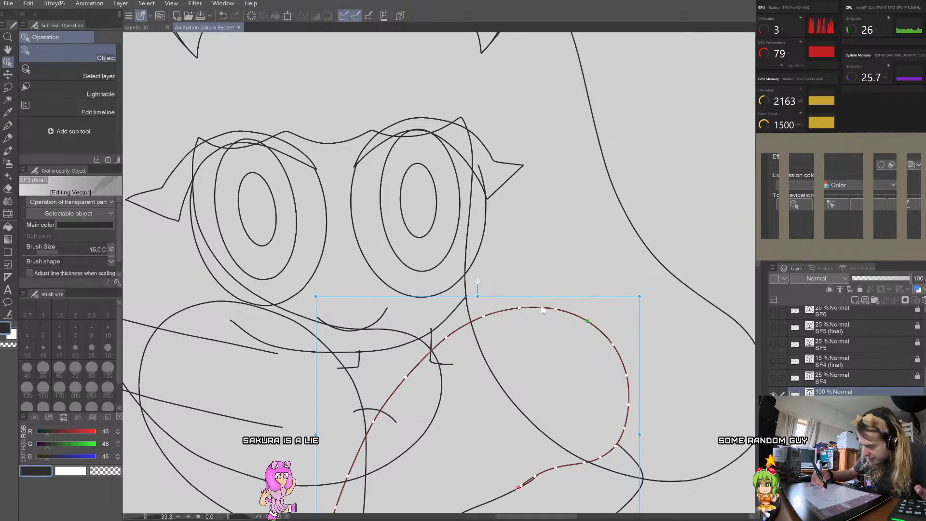
drag(519, 308, 556, 307)
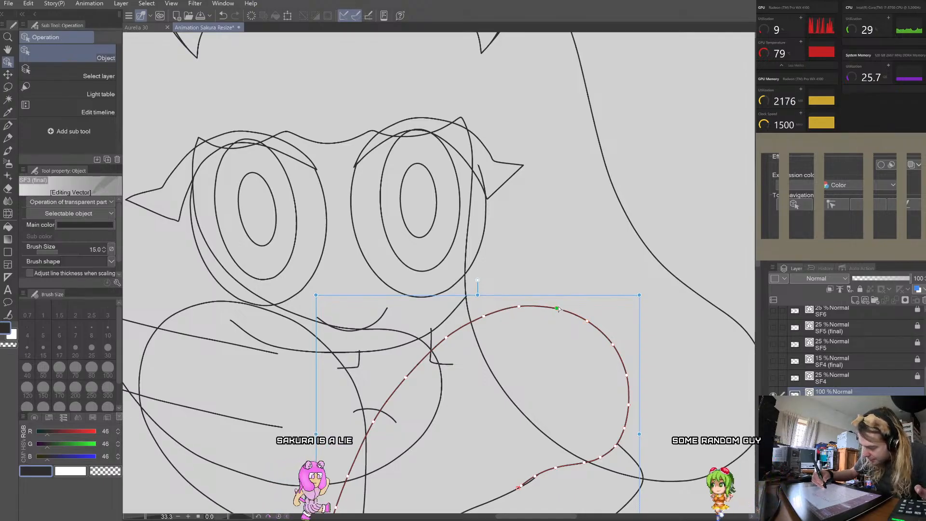
click(483, 315)
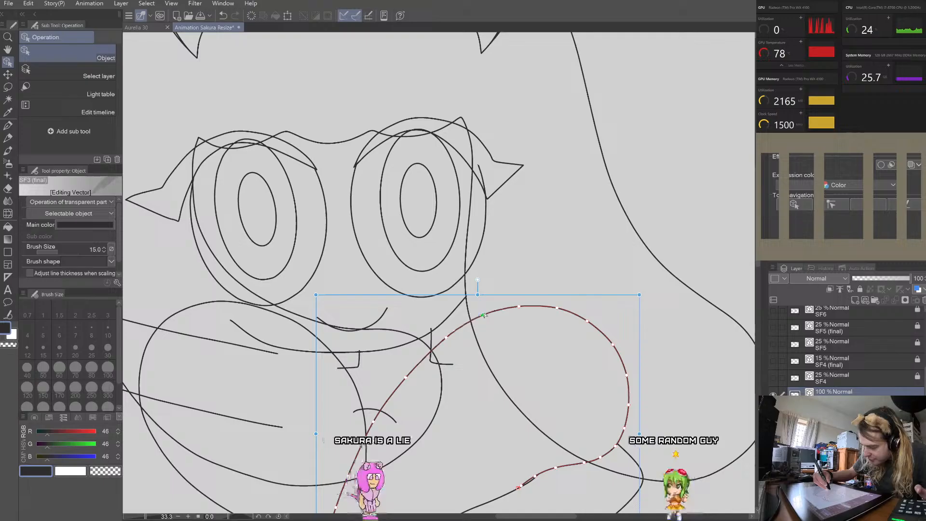
click(519, 306)
drag(518, 306, 556, 306)
click(556, 307)
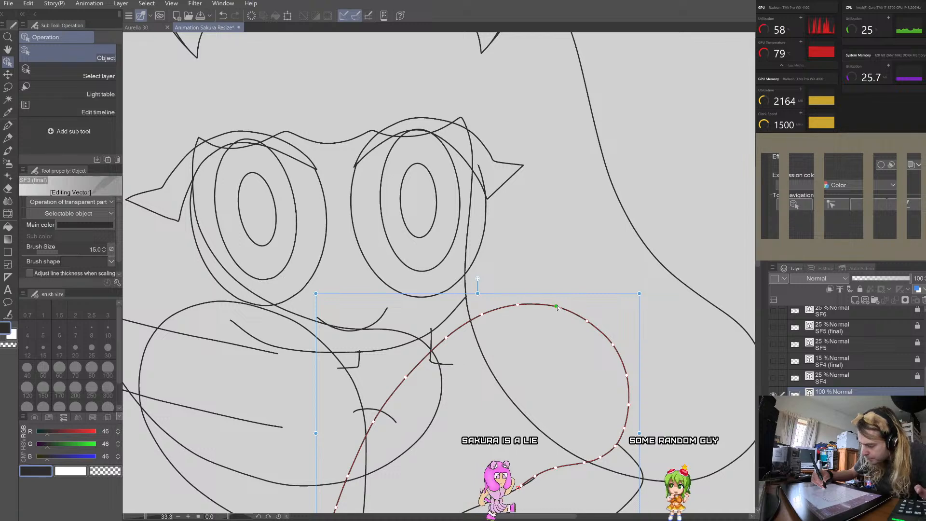
click(588, 318)
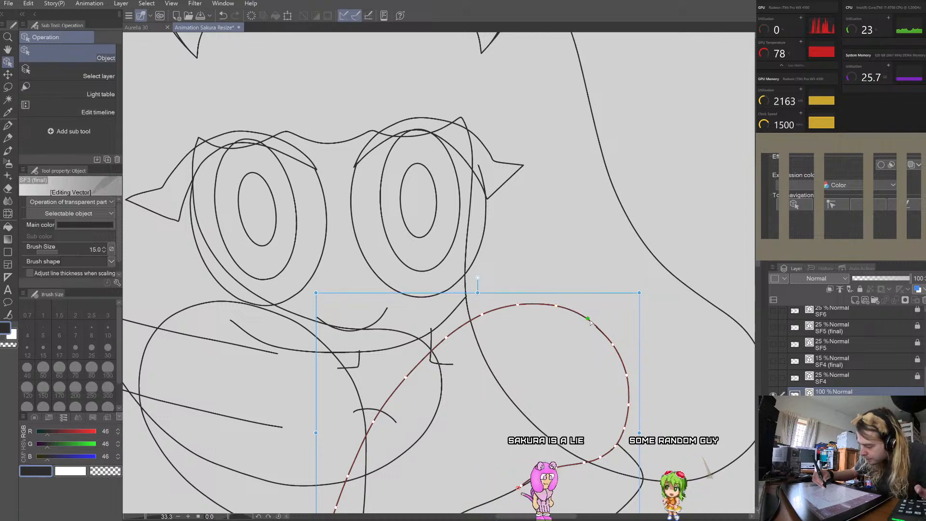
click(588, 257)
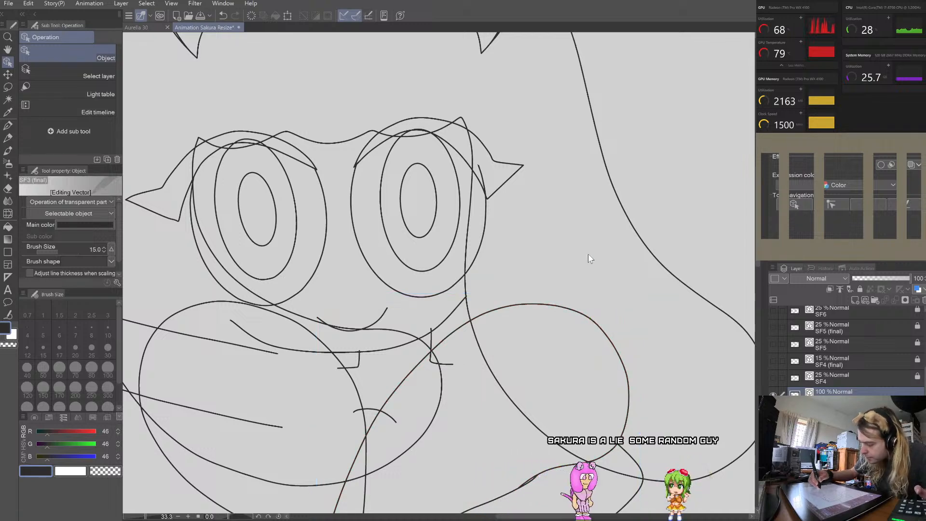
Step: Refine the right-hand chest outline's curve from its top down the inner side toward the collar by nudging its control points
scroll(600, 263, down, 1)
scroll(601, 263, down, 2)
scroll(604, 268, up, 2)
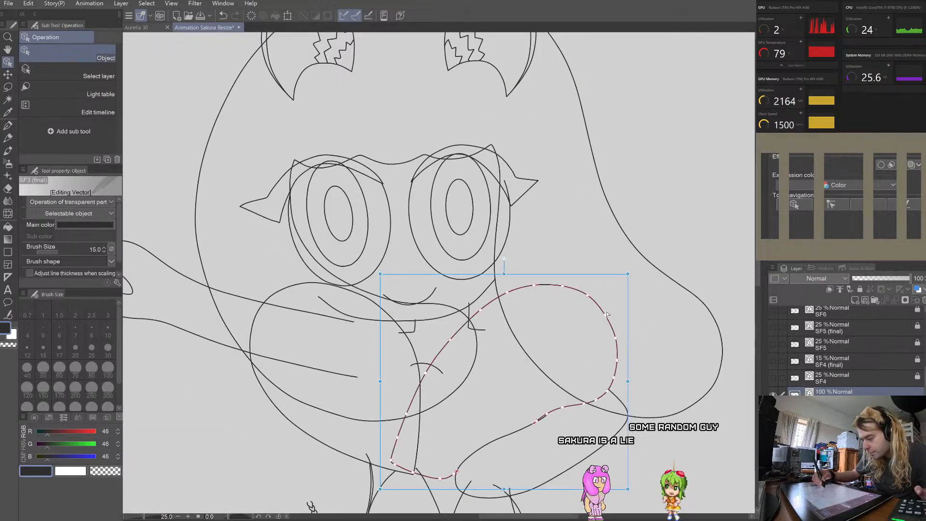
scroll(606, 315, up, 2)
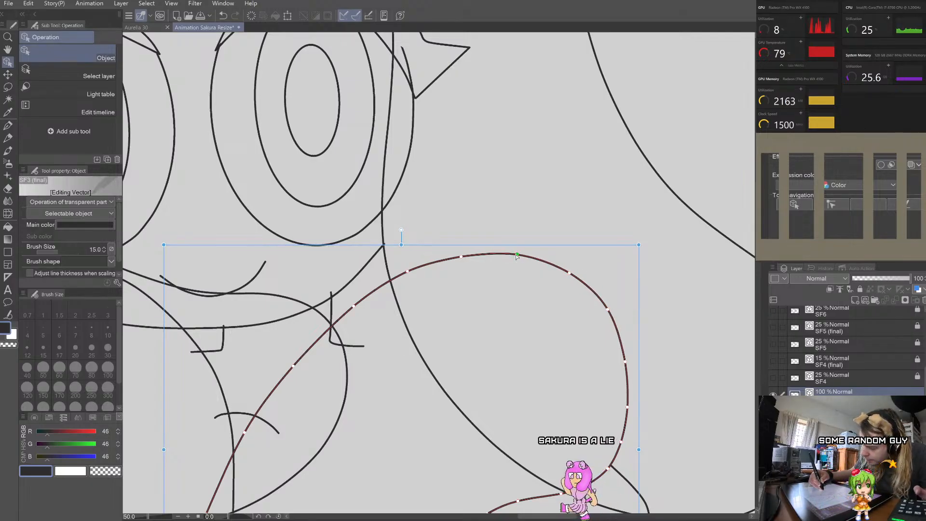
drag(461, 256, 460, 254)
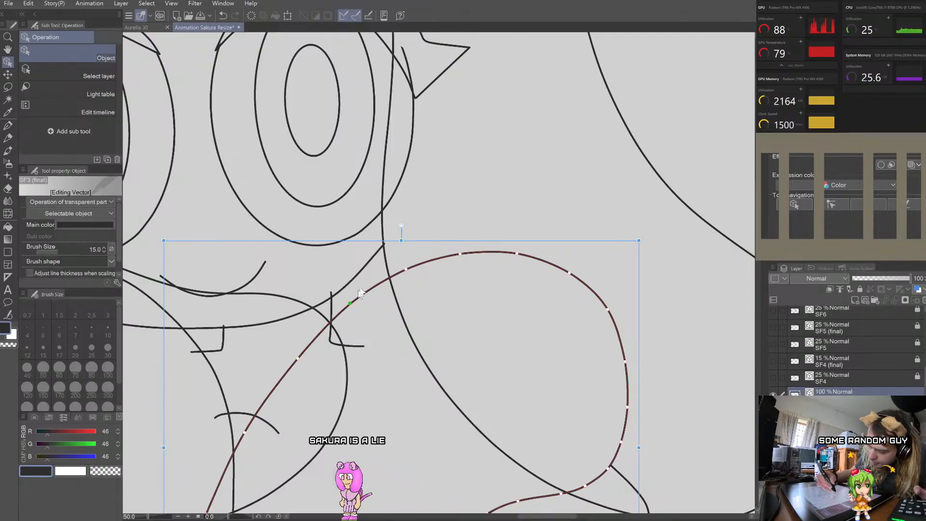
click(442, 300)
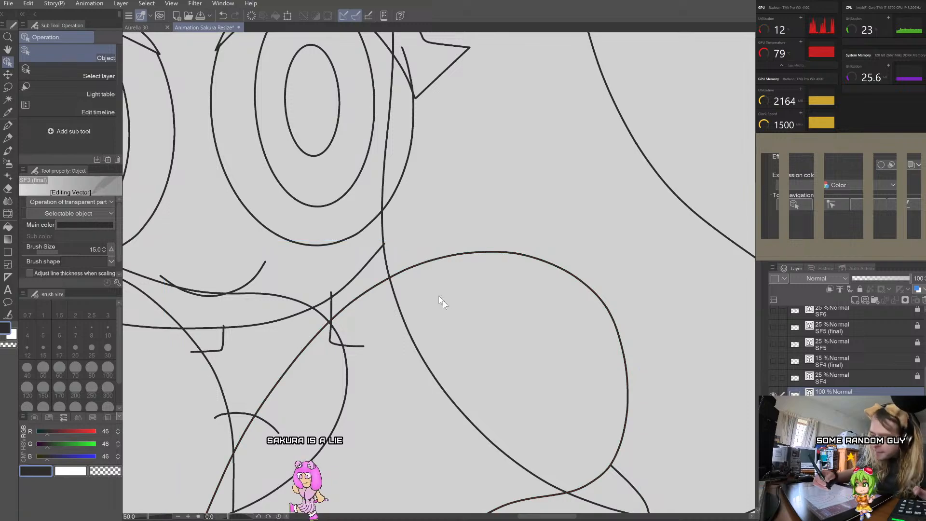
Step: Align the upper end point of the skirt's outermost right-hand pleat line with the line coming down from the belt
scroll(468, 339, down, 6)
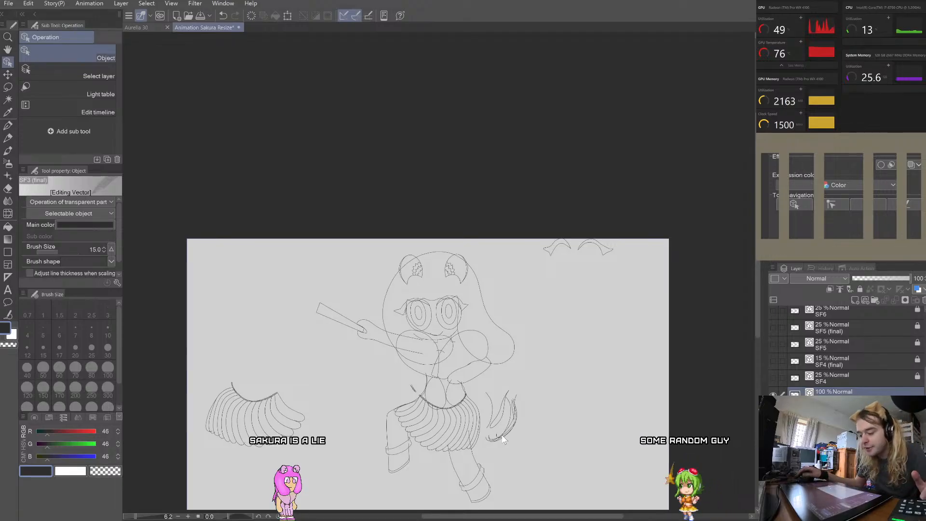
scroll(497, 430, up, 2)
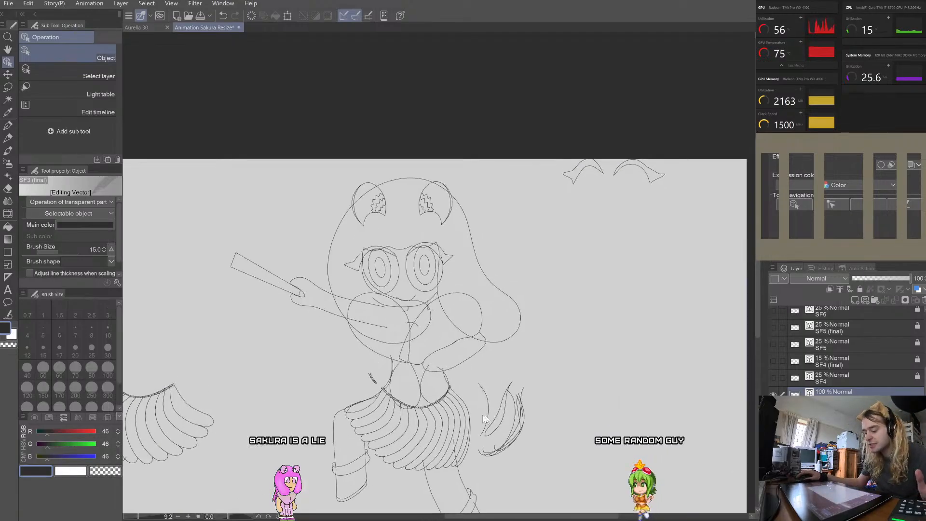
scroll(485, 419, up, 5)
click(471, 419)
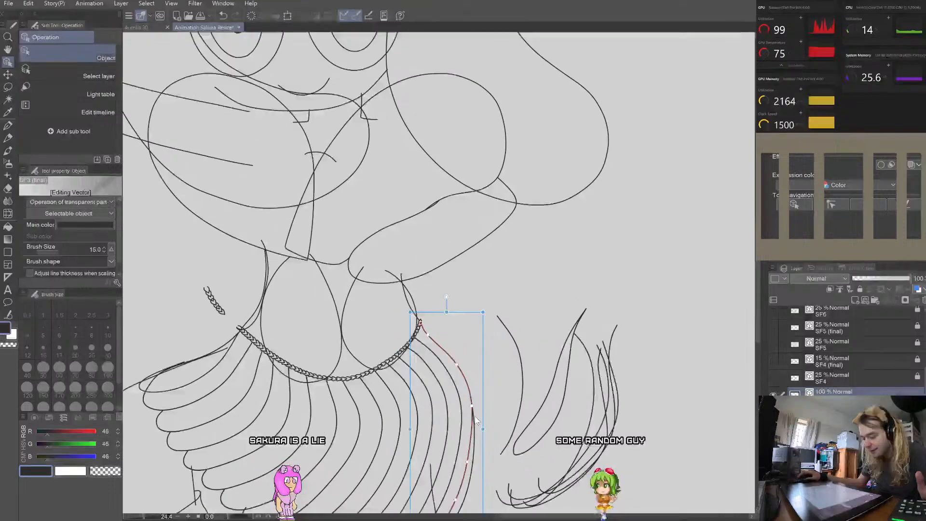
scroll(475, 416, up, 2)
click(472, 416)
scroll(490, 345, up, 2)
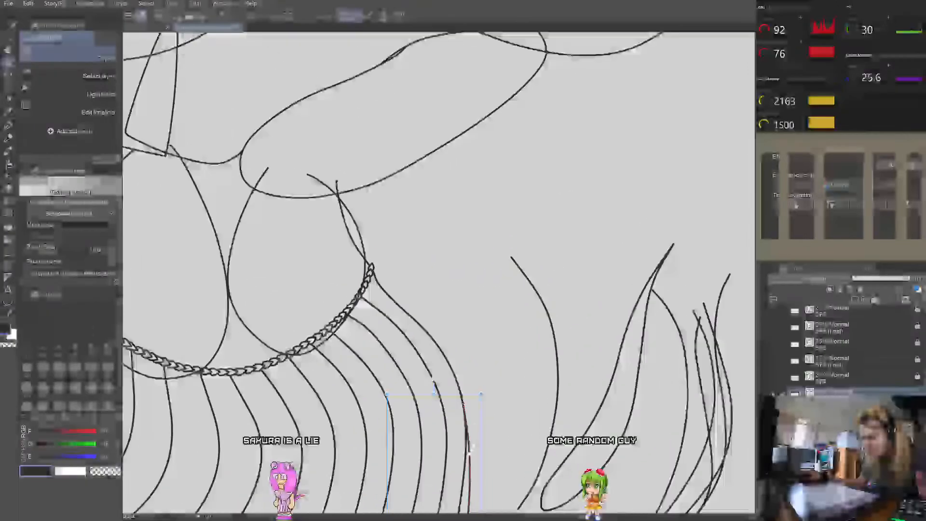
scroll(448, 407, up, 2)
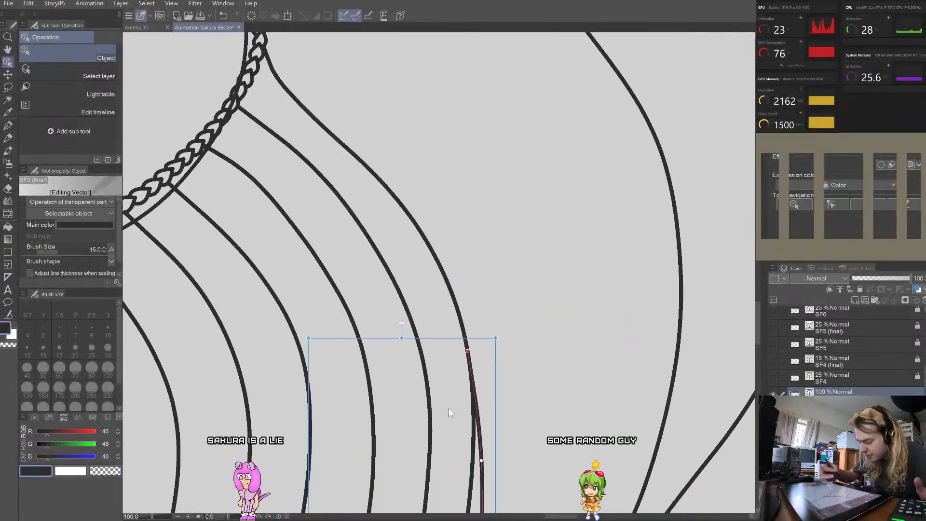
scroll(448, 408, up, 1)
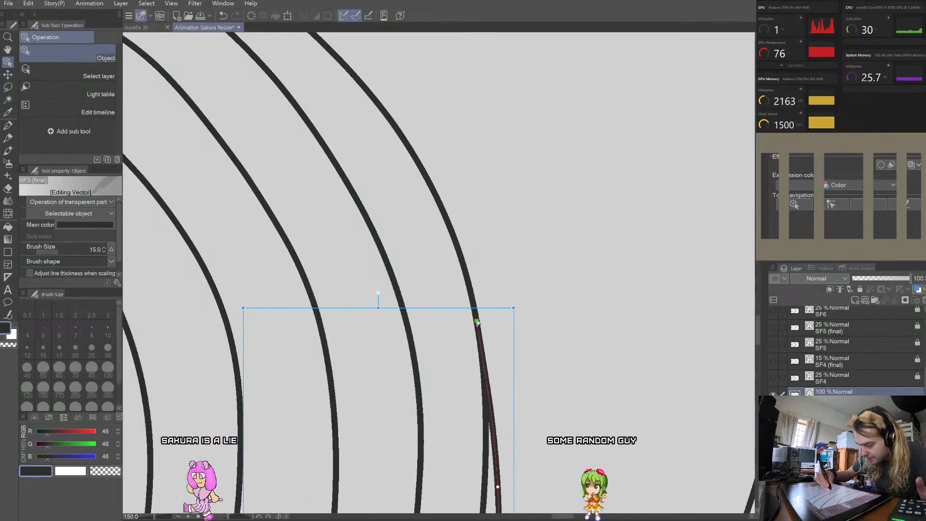
click(564, 320)
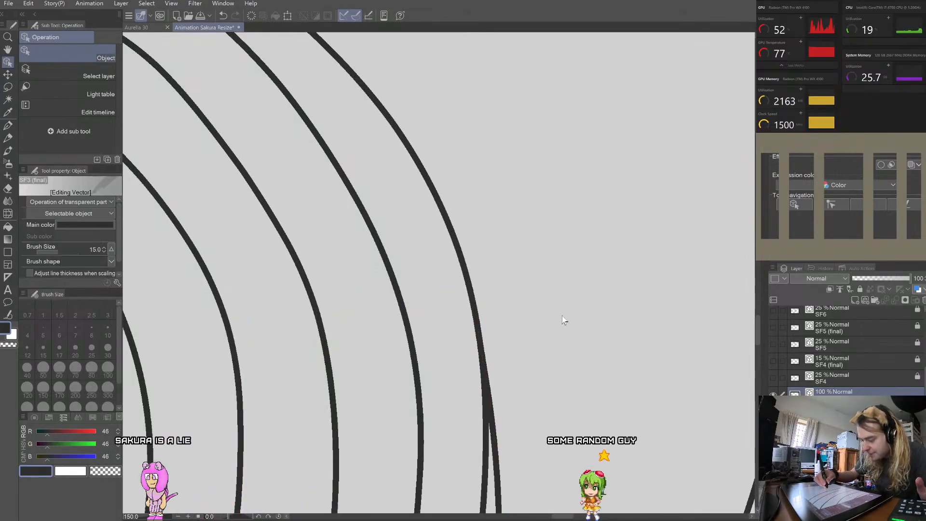
Step: Smooth the outermost right-hand pleat line by moving its two control points below the upper end slightly outward
scroll(561, 326, down, 5)
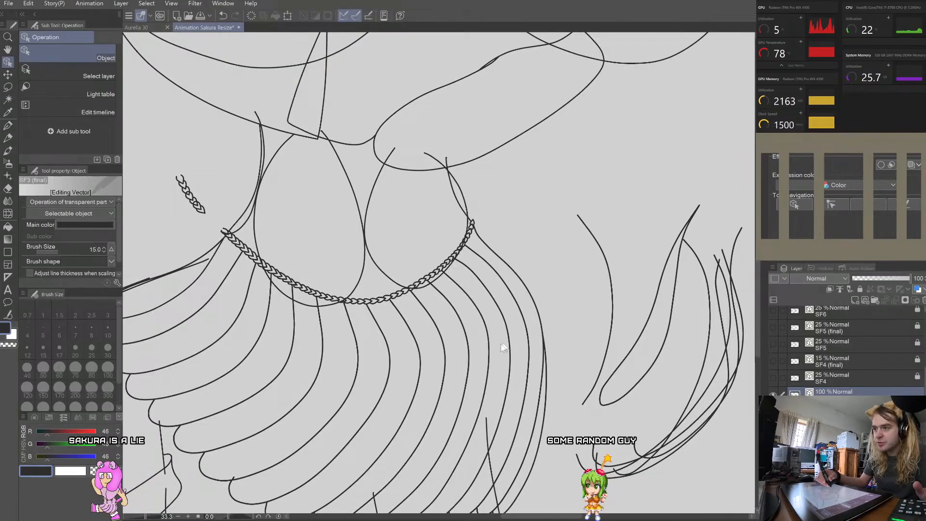
scroll(516, 288, down, 1)
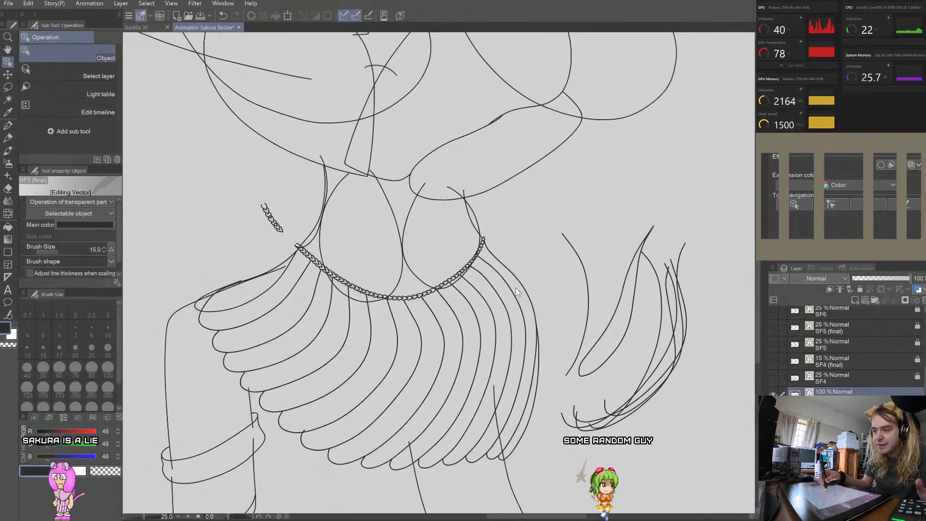
scroll(516, 291, down, 1)
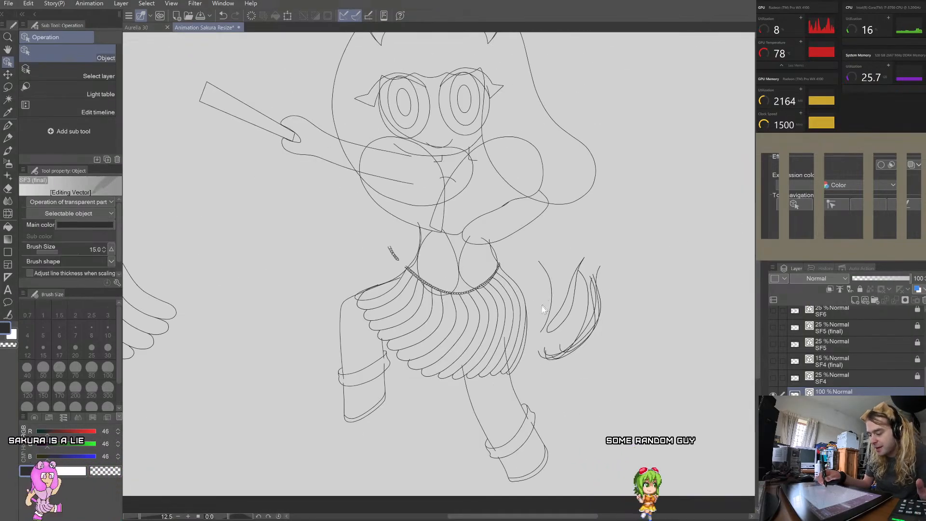
scroll(531, 324, up, 3)
click(517, 333)
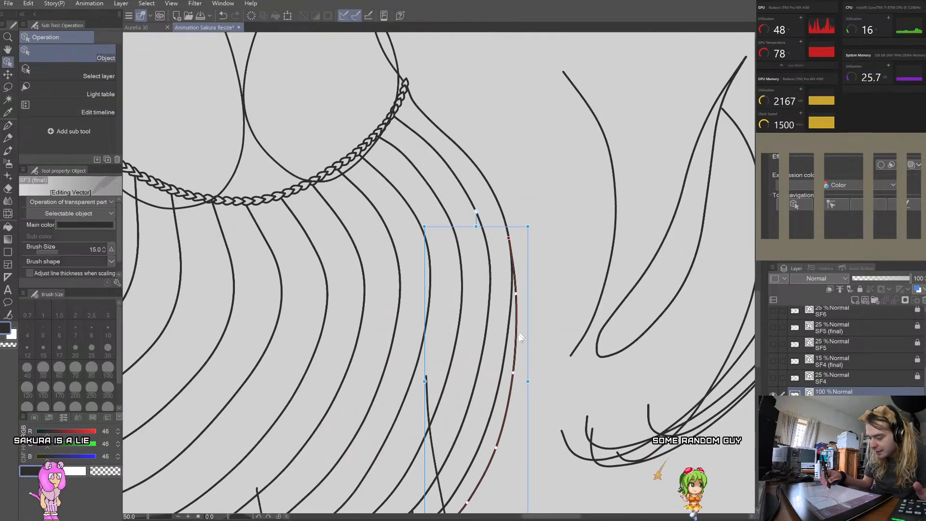
drag(513, 372, 515, 373)
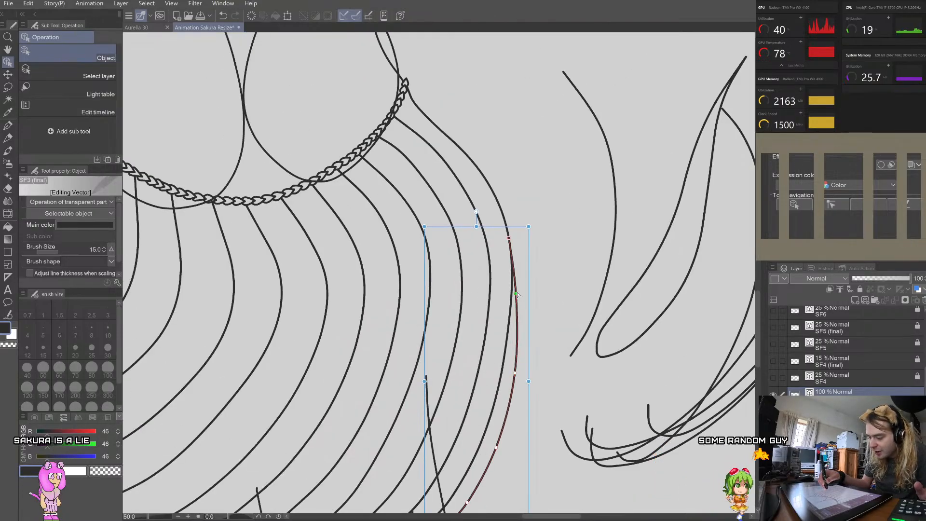
drag(516, 294, 517, 294)
scroll(513, 237, up, 6)
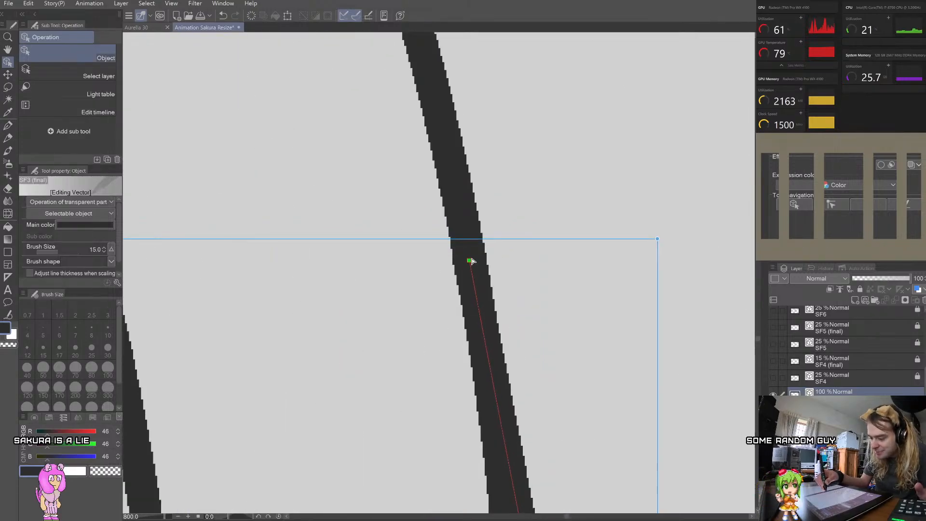
Step: Move the lower end of the right-hand waist line onto the braided belt and adjust the control point above it
scroll(506, 241, down, 7)
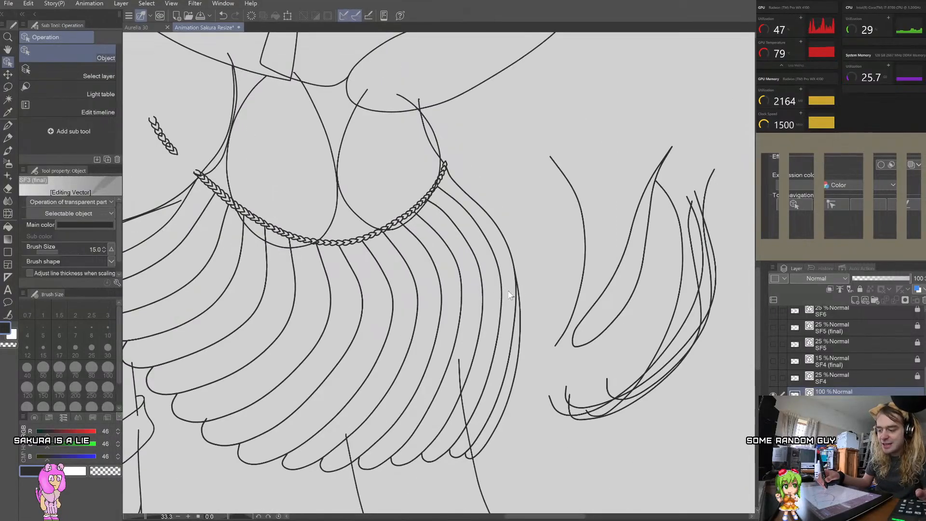
scroll(452, 138, up, 2)
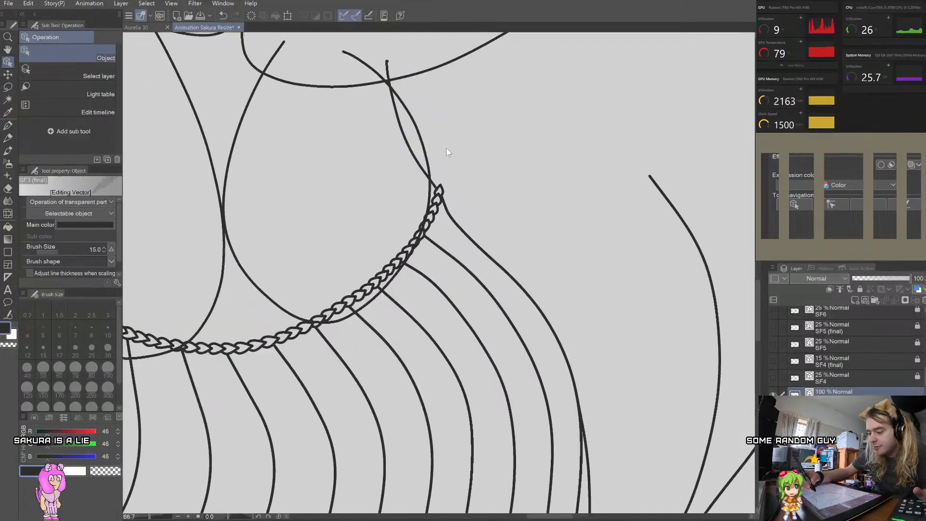
scroll(444, 159, up, 3)
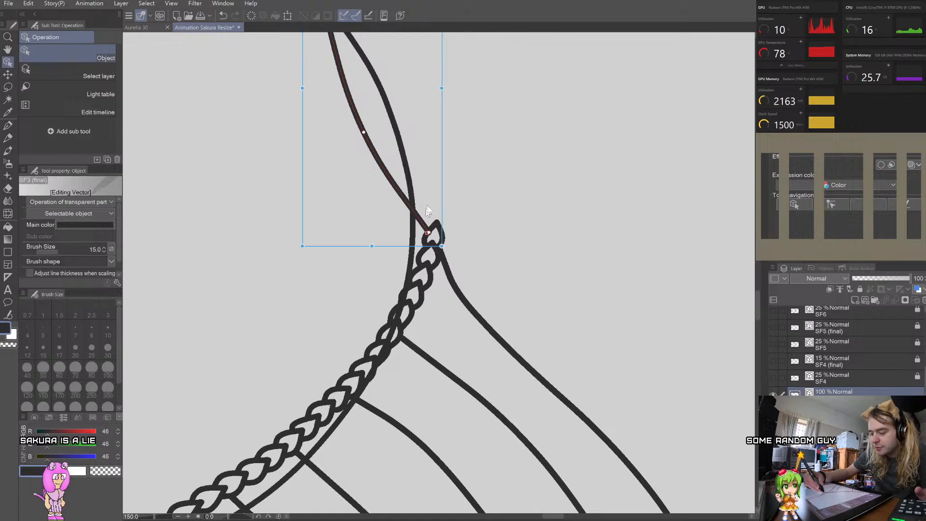
scroll(427, 210, down, 3)
scroll(434, 150, up, 1)
scroll(421, 280, up, 2)
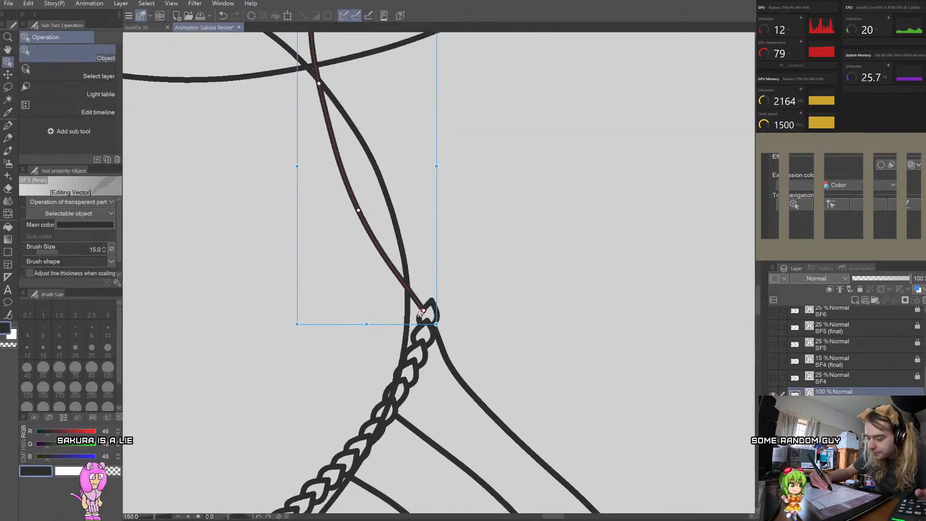
drag(424, 311, 419, 322)
click(358, 214)
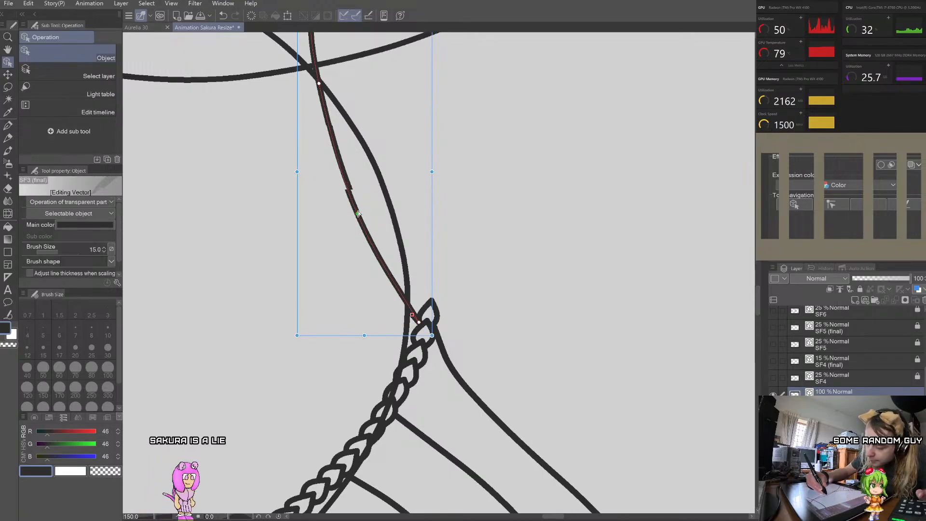
Step: Delete the extra control point near the right-hand waist line's lower end at the braided belt
click(412, 315)
right_click(413, 315)
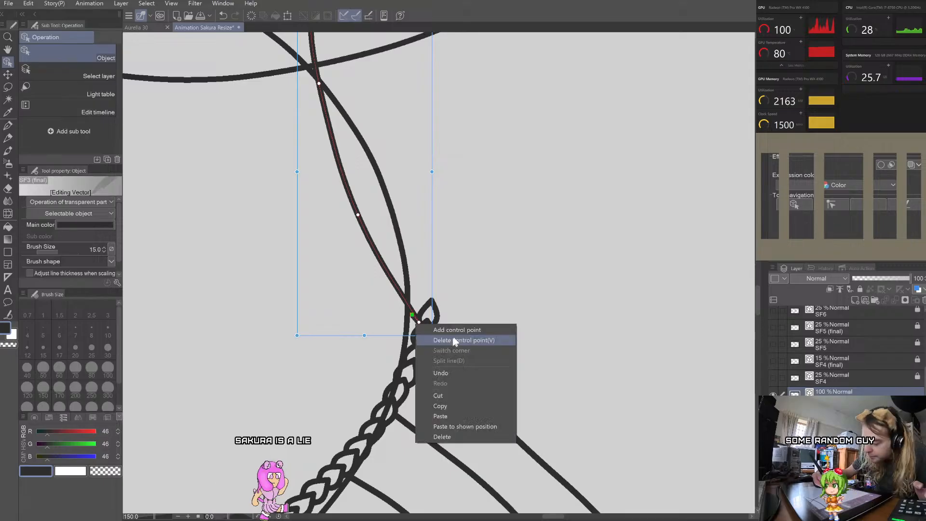
click(454, 340)
click(450, 281)
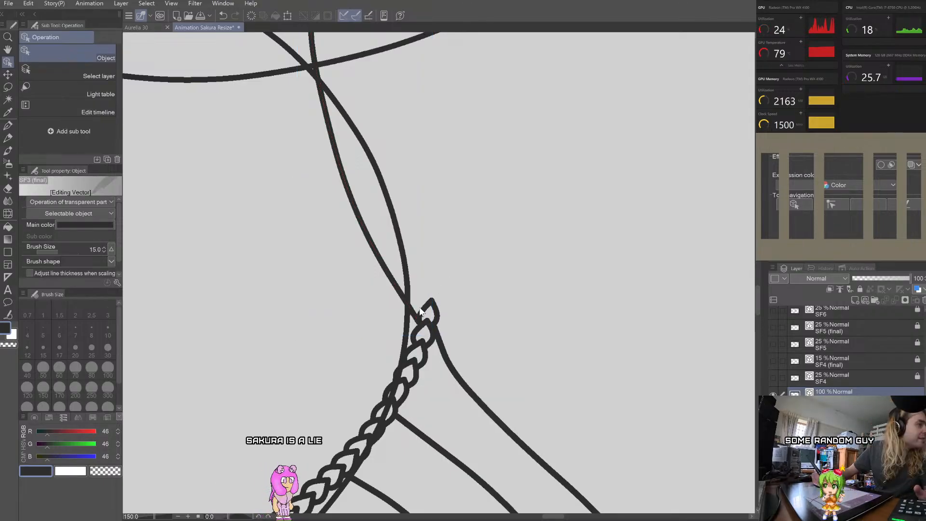
Step: Move the upper end point of the outermost right skirt line down to the side of the braid's second link
scroll(416, 284, up, 5)
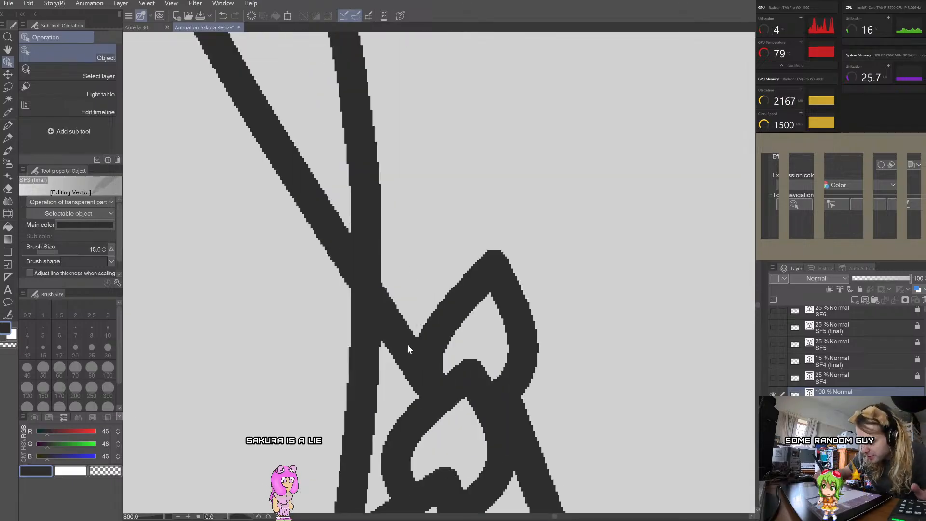
click(425, 383)
click(551, 153)
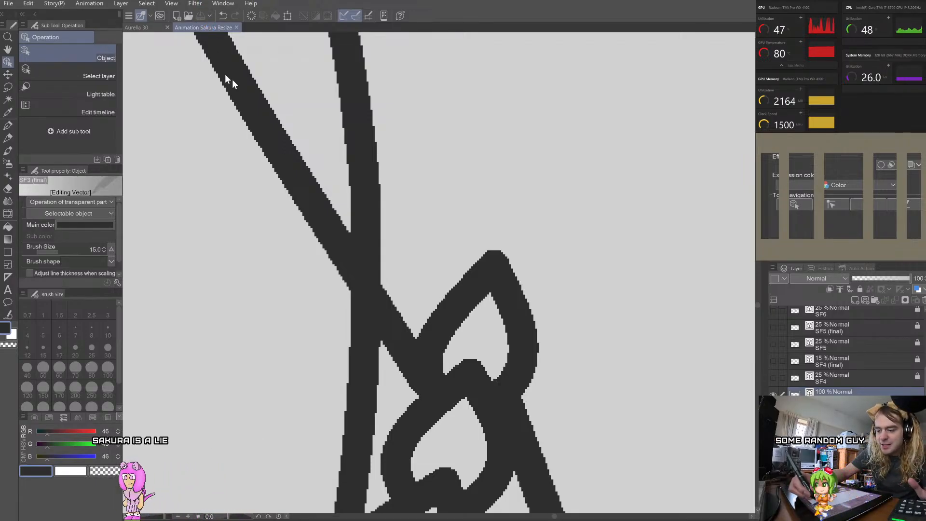
scroll(391, 178, down, 6)
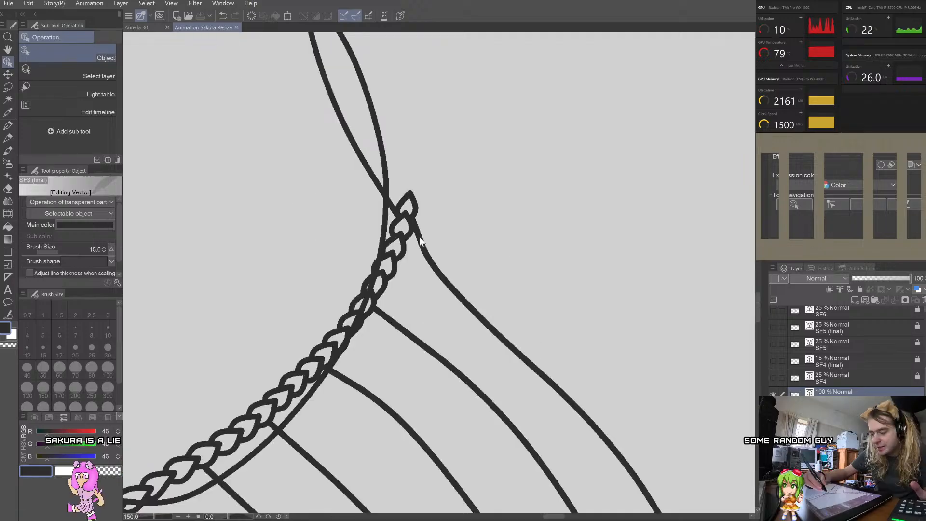
click(418, 237)
scroll(410, 217, up, 5)
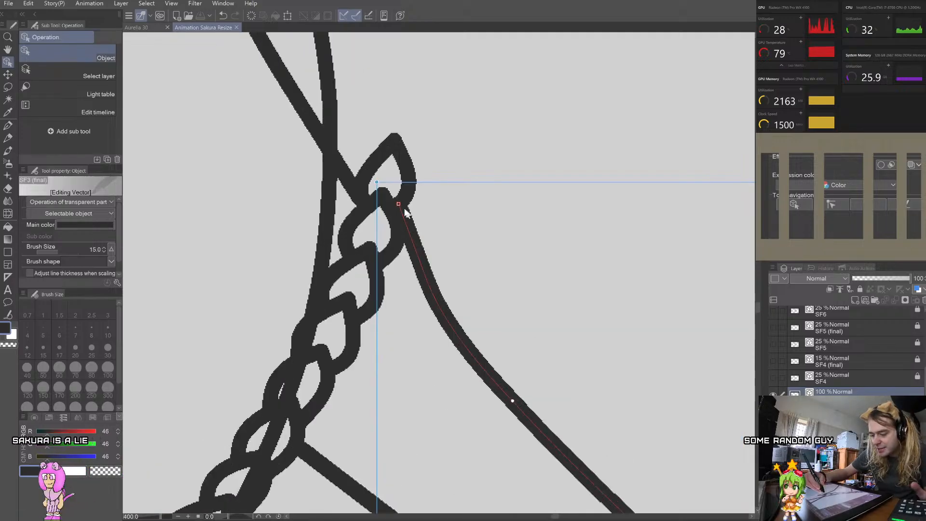
drag(398, 204, 396, 245)
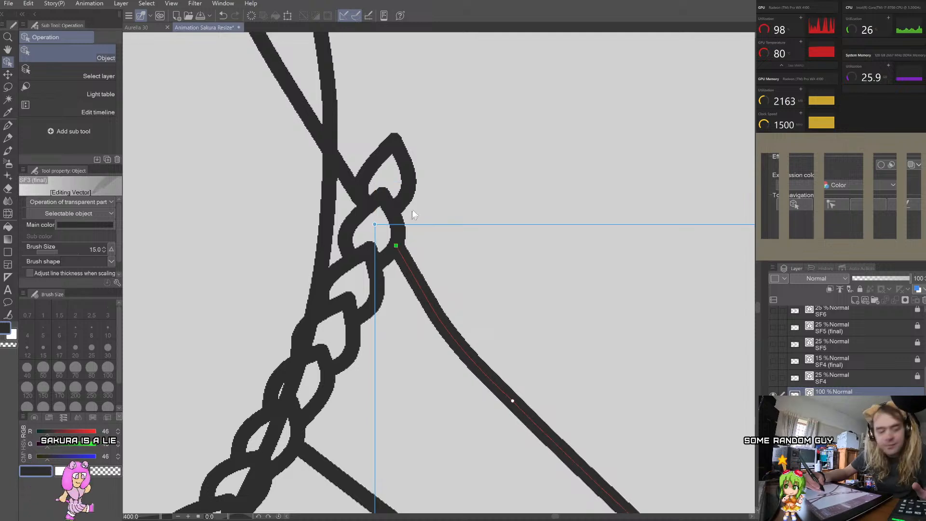
click(417, 206)
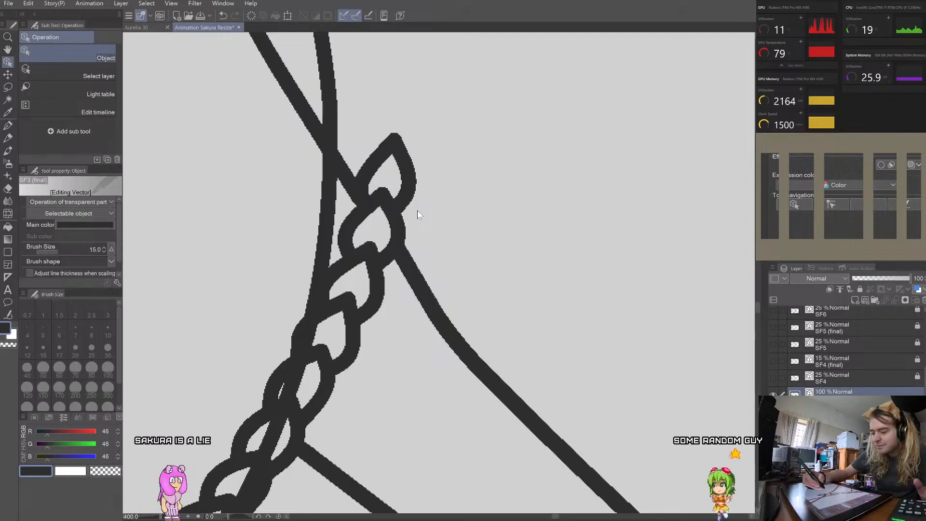
Step: Shift the waist line that ends at the top of the braid slightly downward so its end sits lower on the links
scroll(417, 210, down, 2)
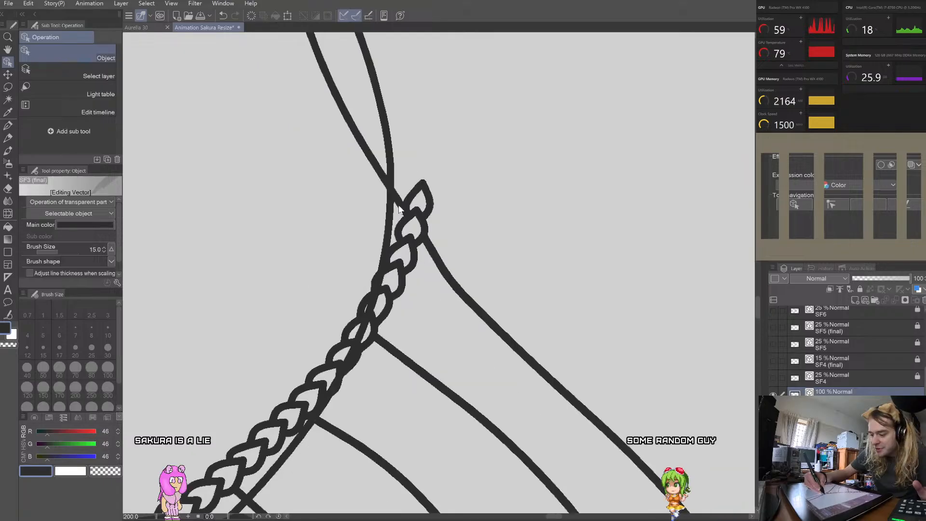
click(413, 189)
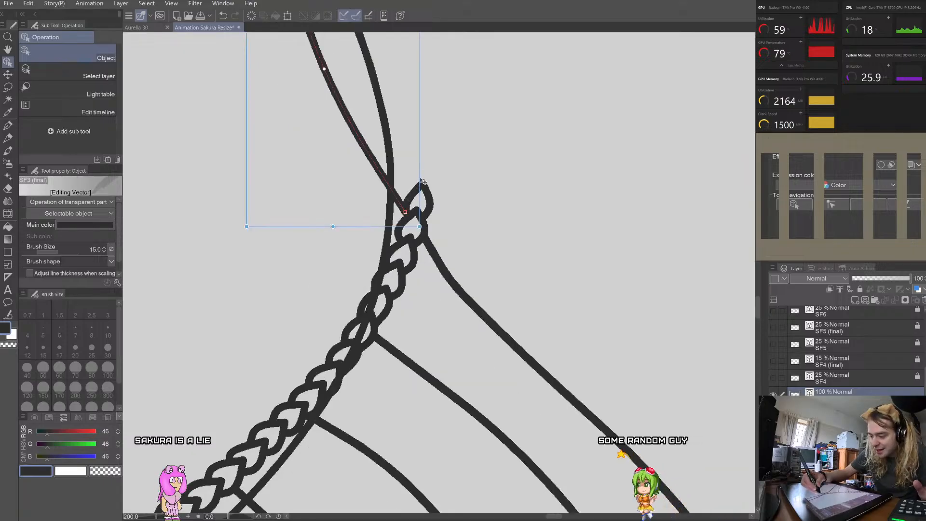
drag(423, 181, 422, 192)
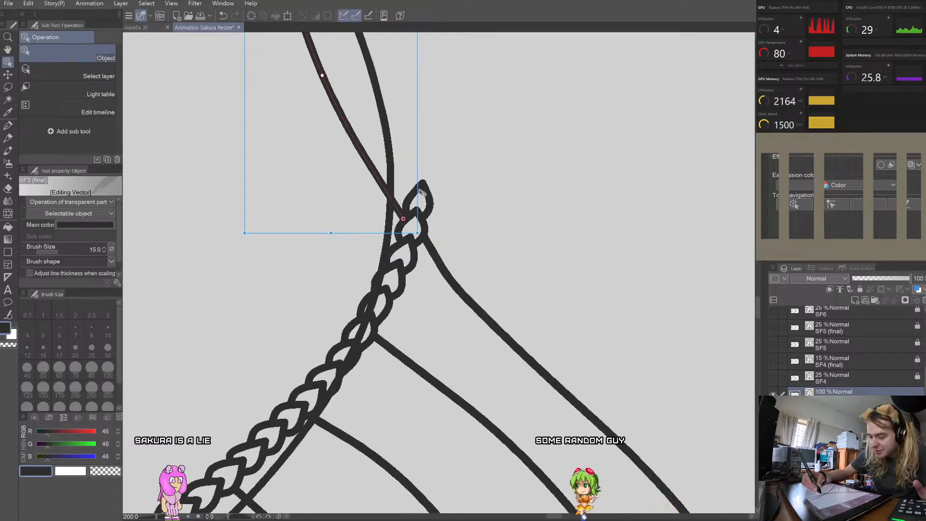
click(428, 242)
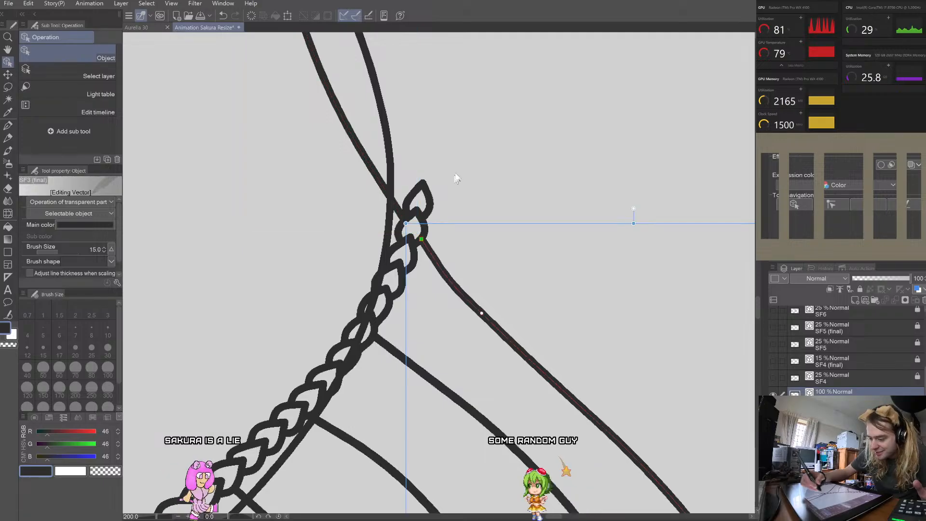
click(456, 178)
Step: Inspect where the waist and skirt lines meet the braid's upper end, both up close and within the whole figure
scroll(463, 207, down, 2)
scroll(449, 221, up, 4)
click(418, 244)
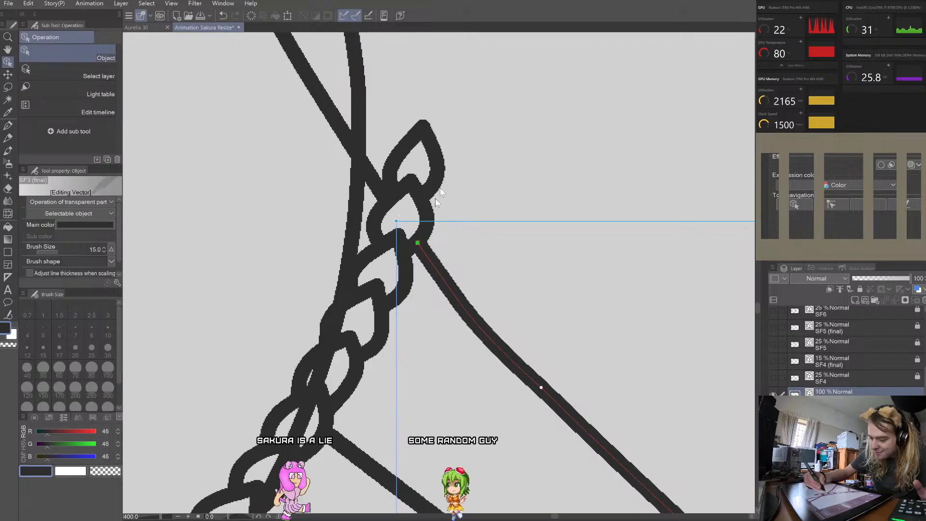
click(375, 183)
scroll(374, 188, down, 3)
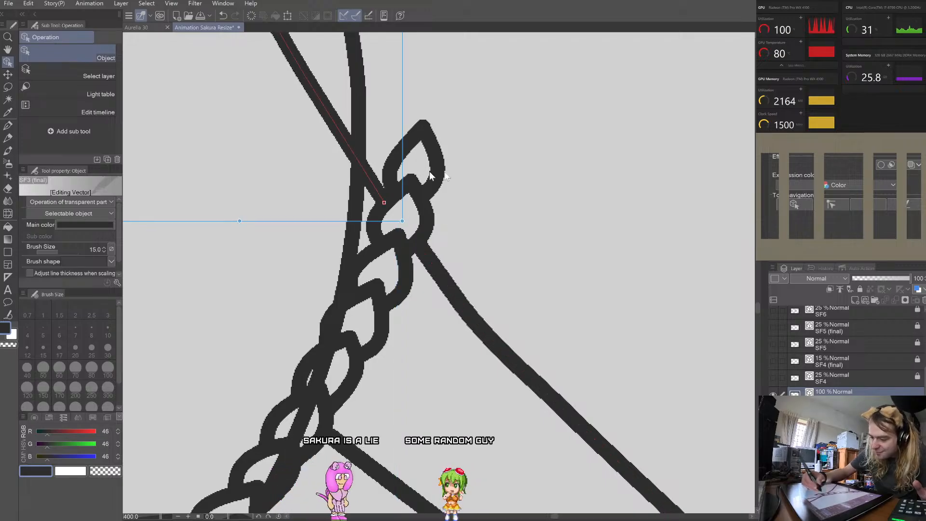
scroll(500, 198, down, 4)
scroll(477, 125, down, 3)
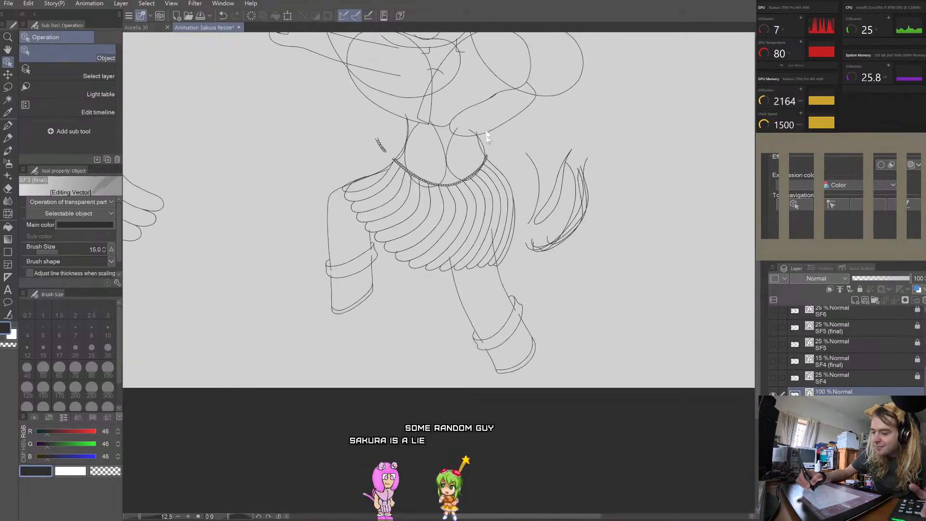
scroll(514, 177, up, 4)
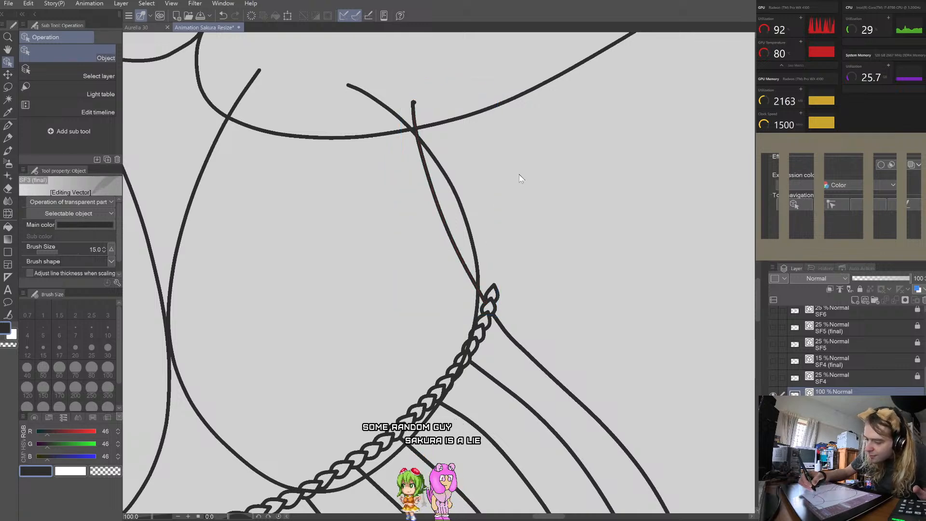
scroll(499, 183, down, 6)
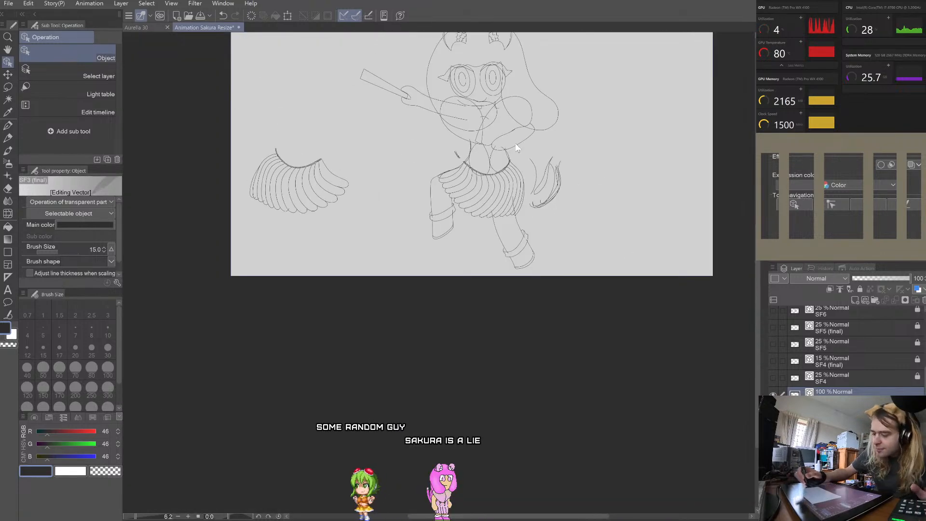
scroll(516, 148, up, 8)
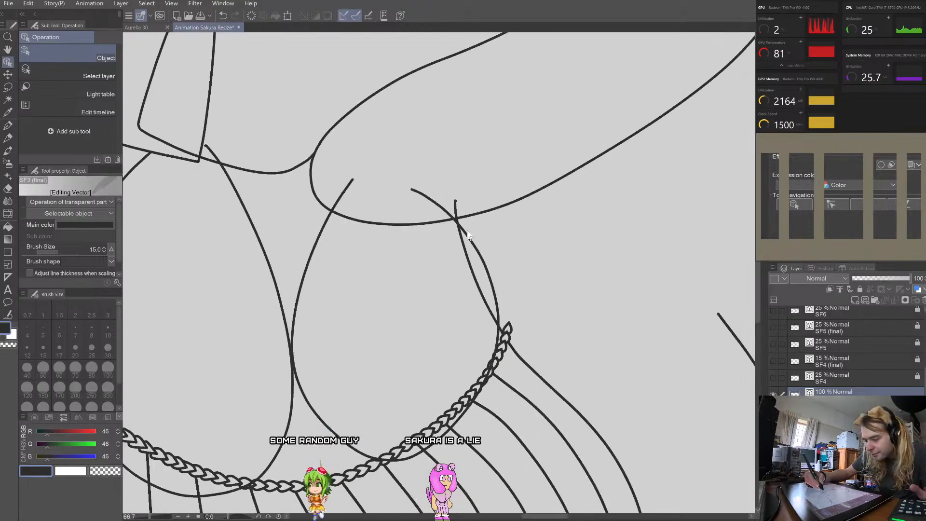
Step: Reshape the upper part of the inner waist line by moving its control points down along the curve below the arm
click(442, 226)
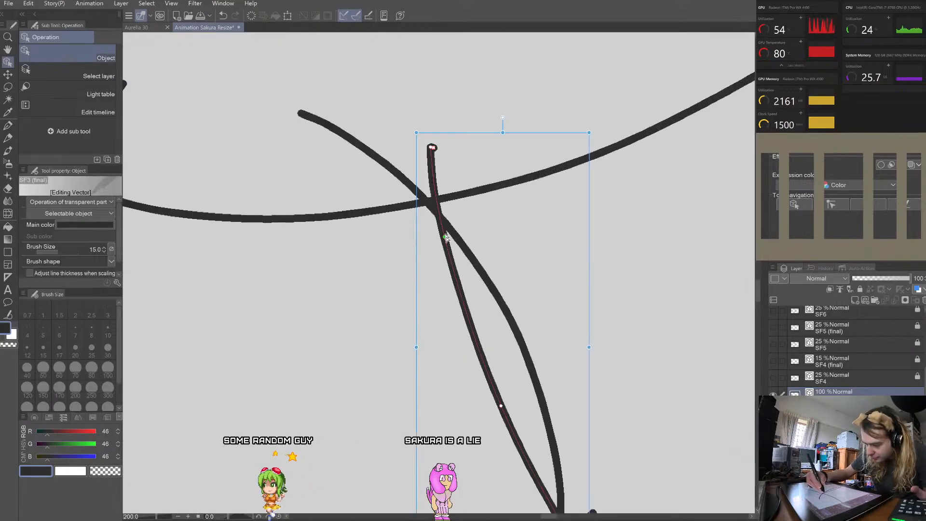
drag(445, 236, 462, 293)
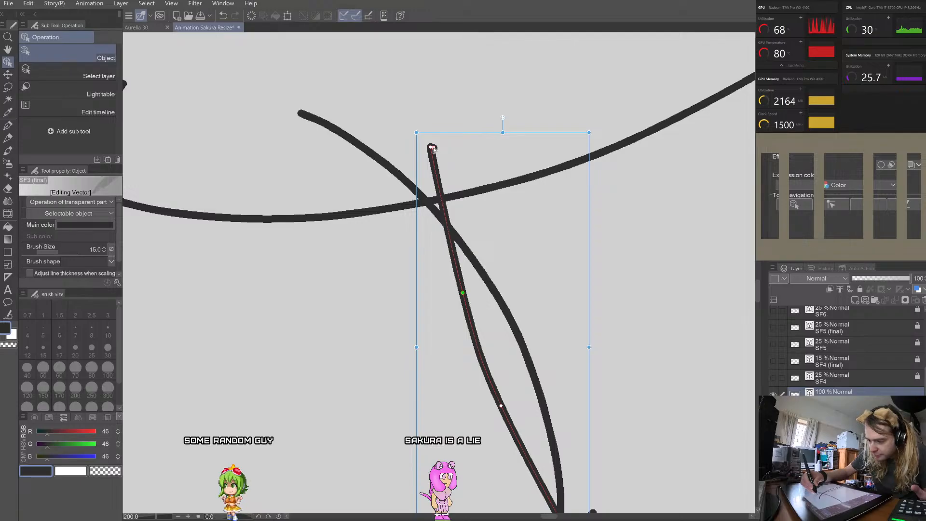
drag(429, 146, 445, 197)
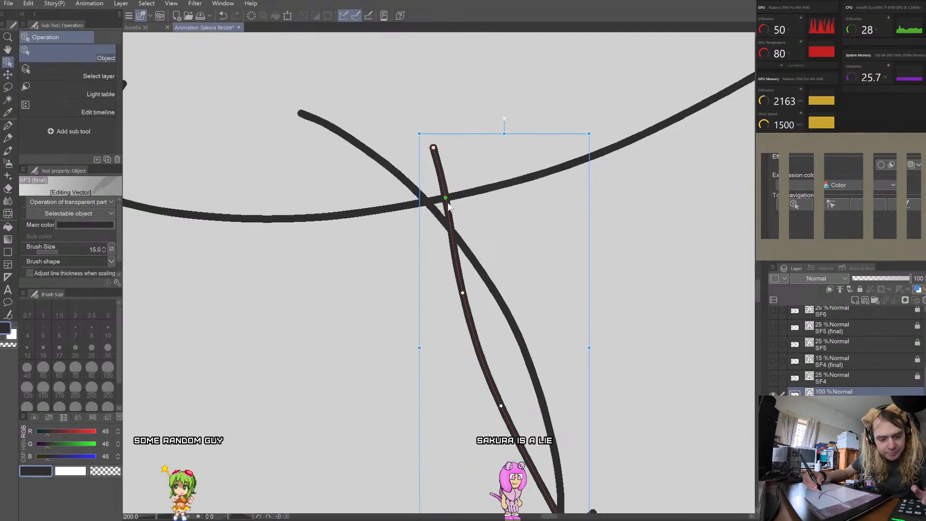
click(446, 199)
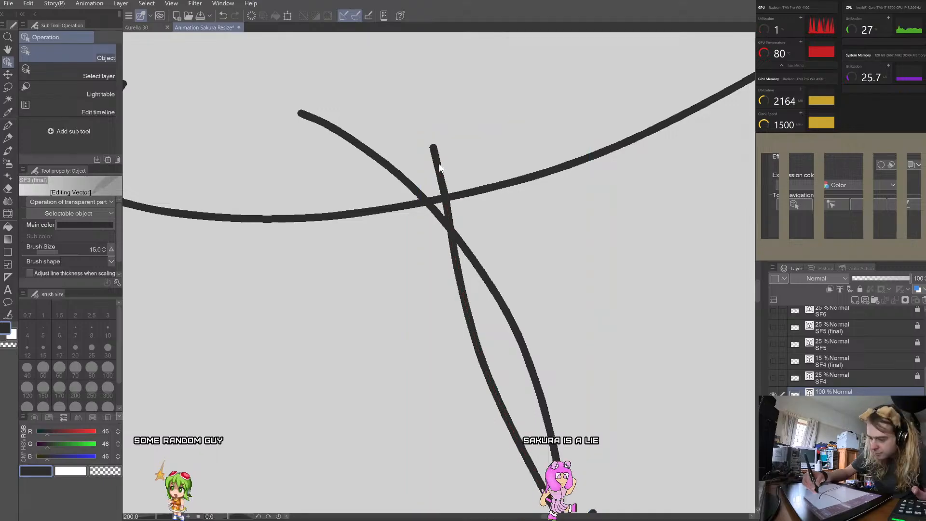
Step: Delete the piece of the inner waist line that sticks out above the arm outline, and save the drawing
click(439, 167)
key(Delete)
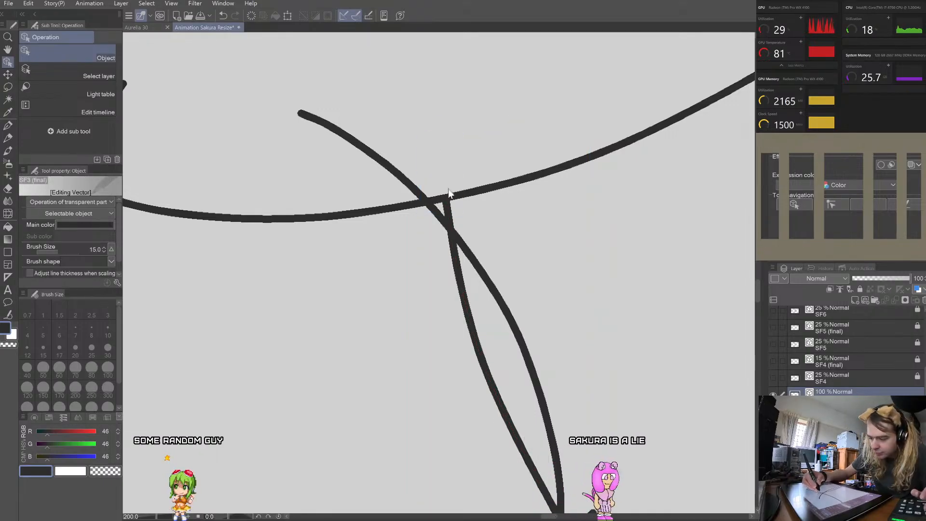
click(447, 198)
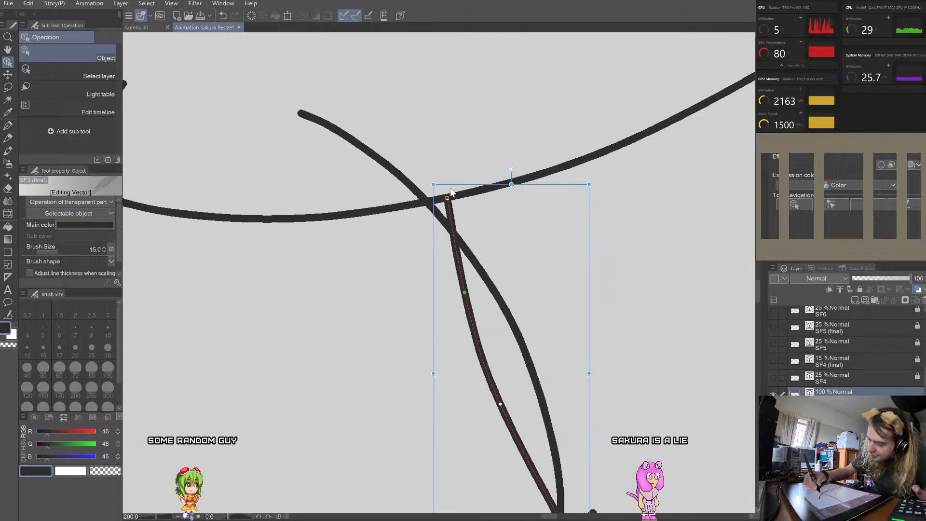
scroll(477, 131, down, 6)
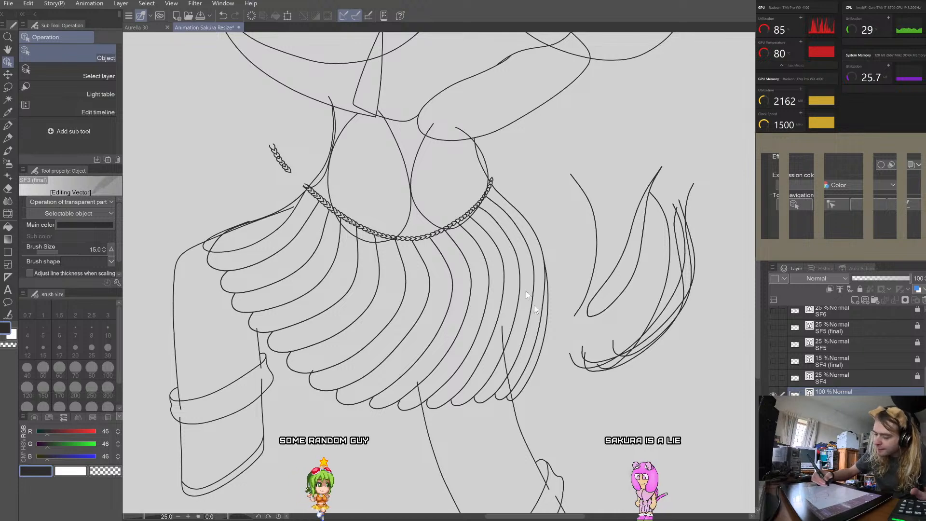
click(203, 17)
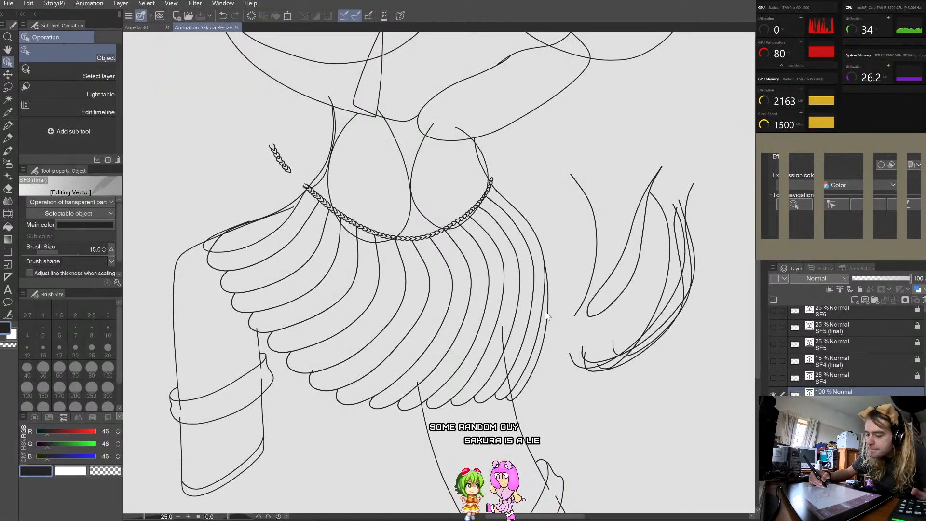
Step: Examine the cuff and sole lines of both boots, selecting each inner sole curve to check its points
scroll(544, 267, down, 2)
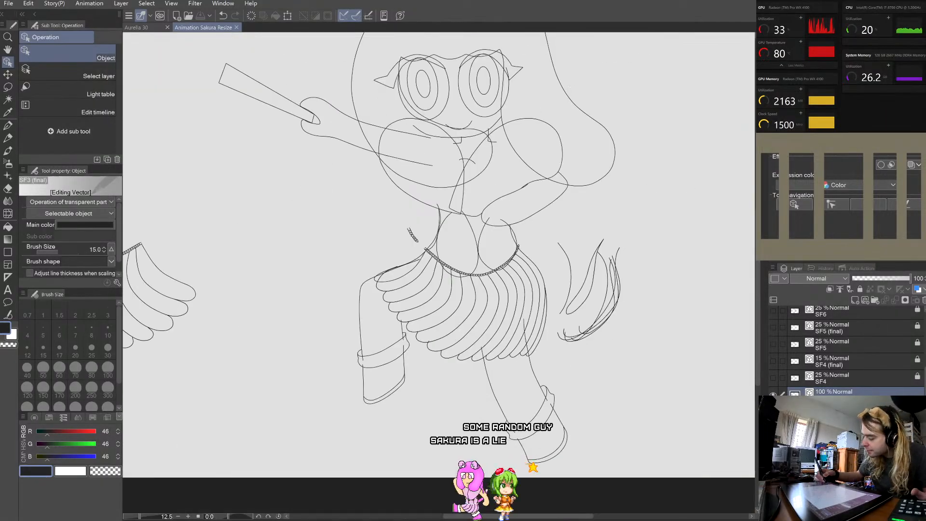
scroll(600, 394, up, 3)
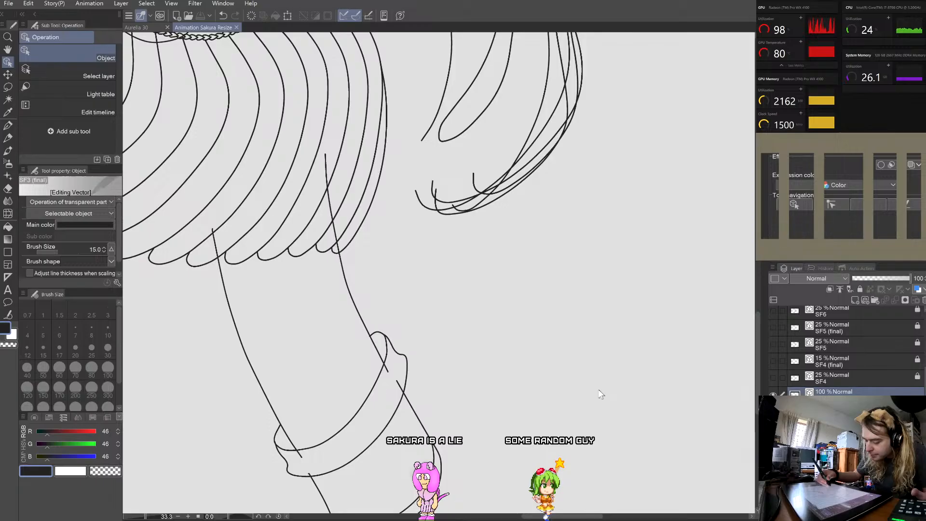
drag(433, 470, 587, 299)
scroll(587, 300, up, 1)
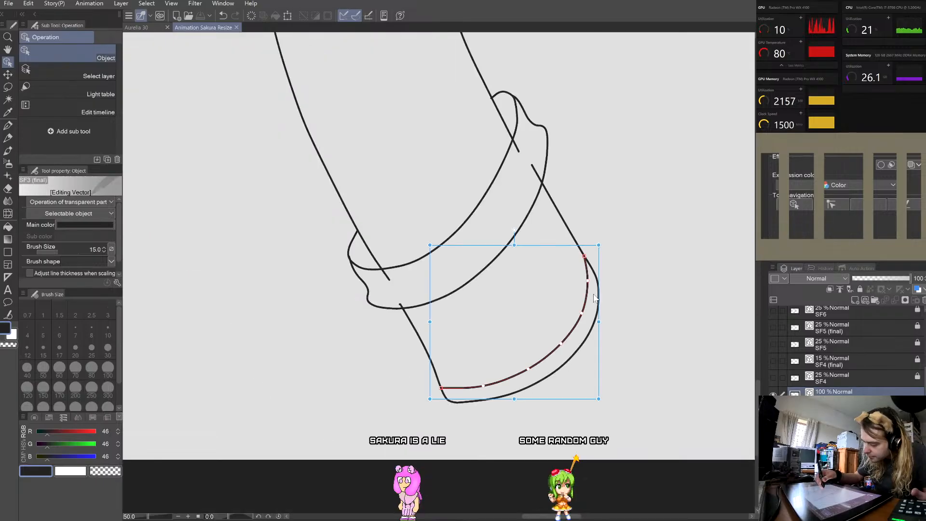
scroll(637, 273, down, 4)
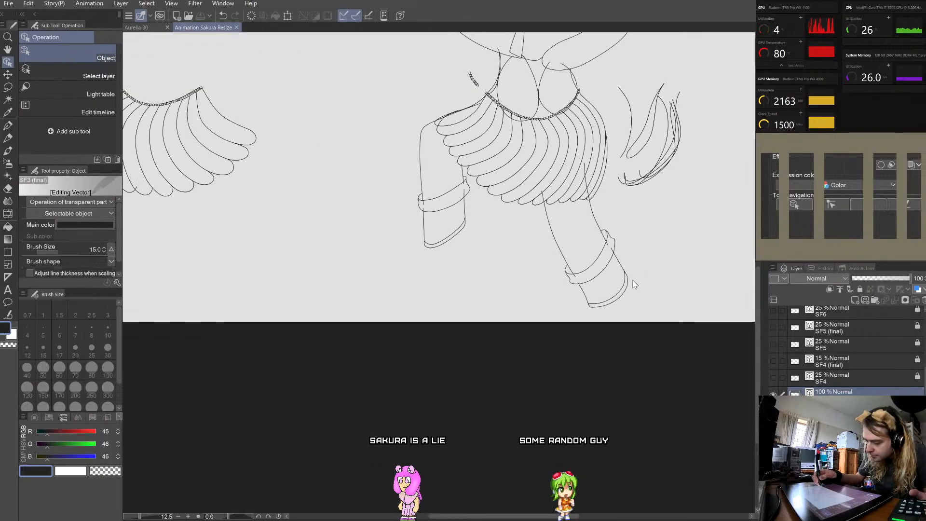
scroll(376, 336, up, 5)
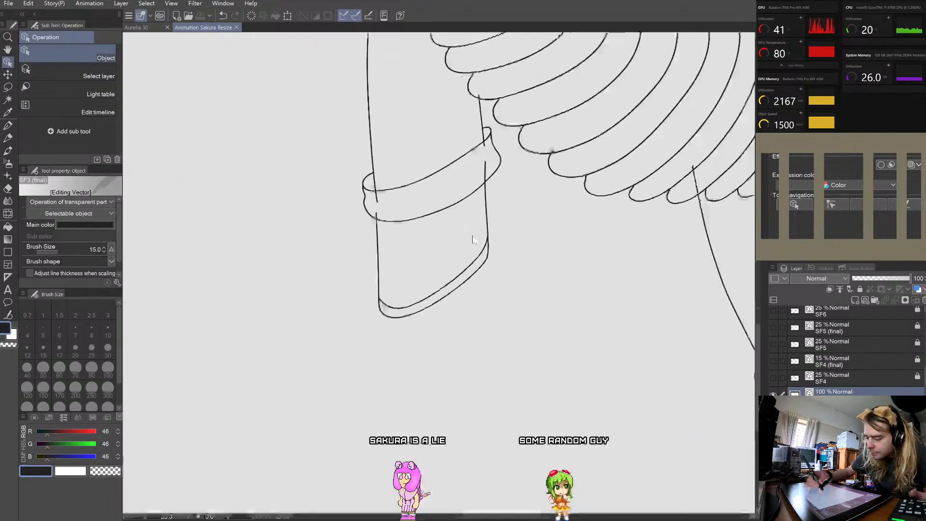
click(376, 335)
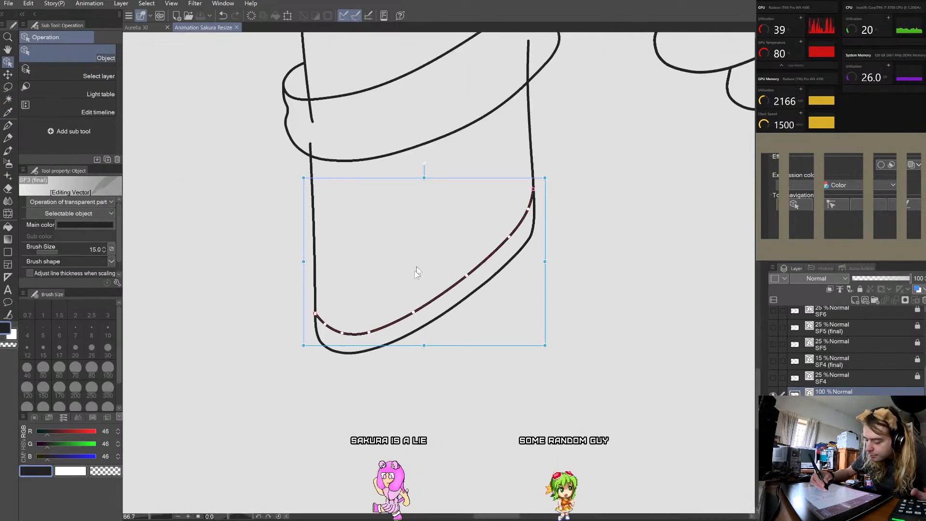
scroll(417, 272, down, 7)
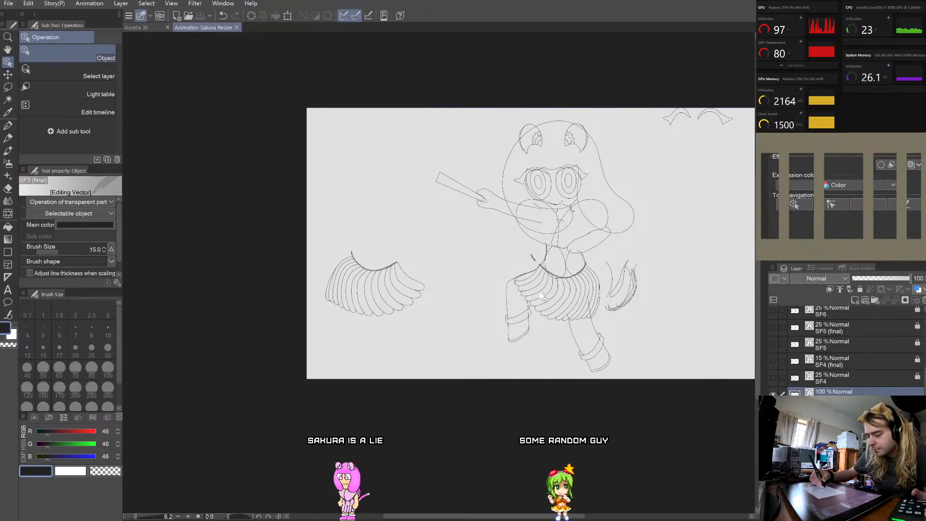
Step: Move the loose end point of the uppermost skirt pleat onto the neighbouring pleat's upper edge, and save the drawing
scroll(542, 296, up, 7)
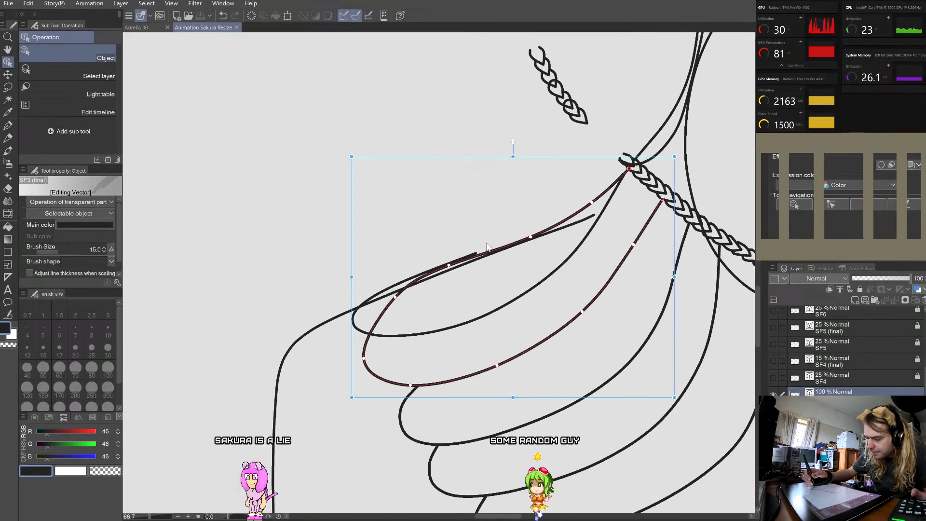
click(531, 201)
scroll(449, 246, up, 1)
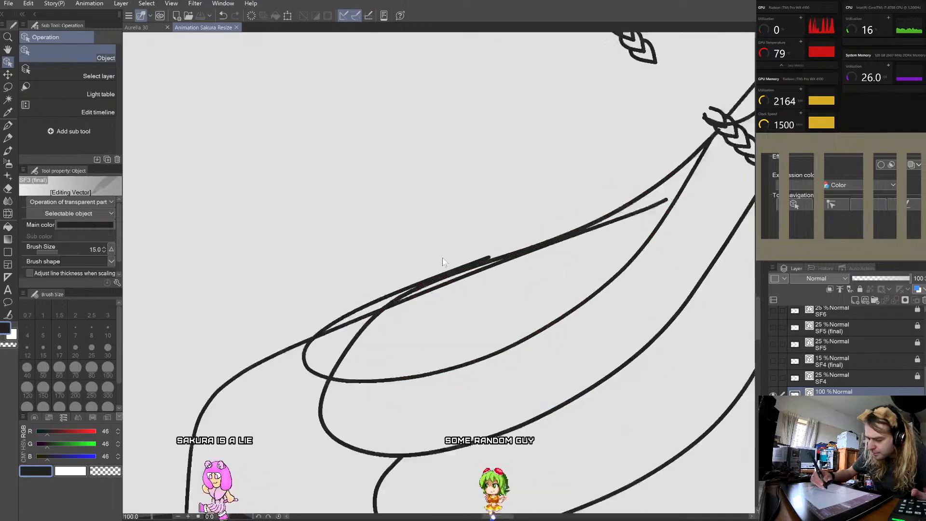
click(502, 258)
scroll(539, 253, down, 2)
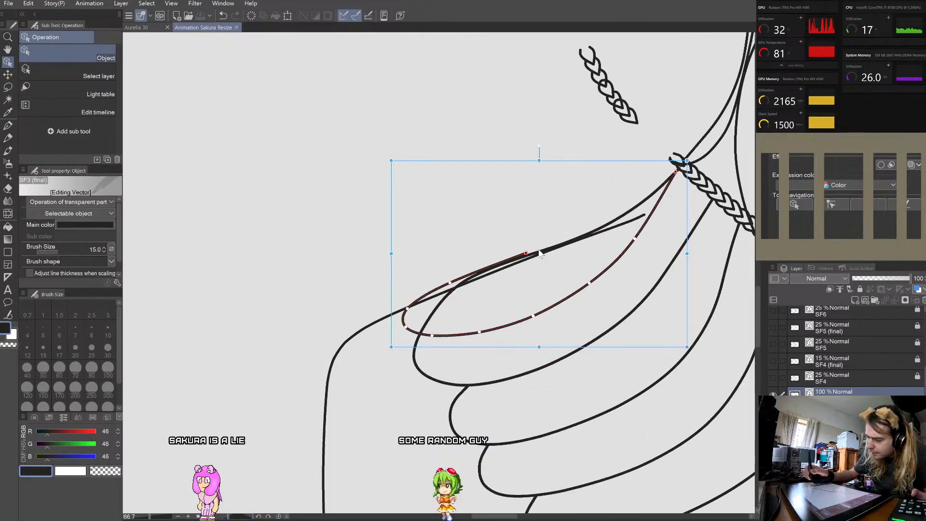
scroll(539, 253, up, 1)
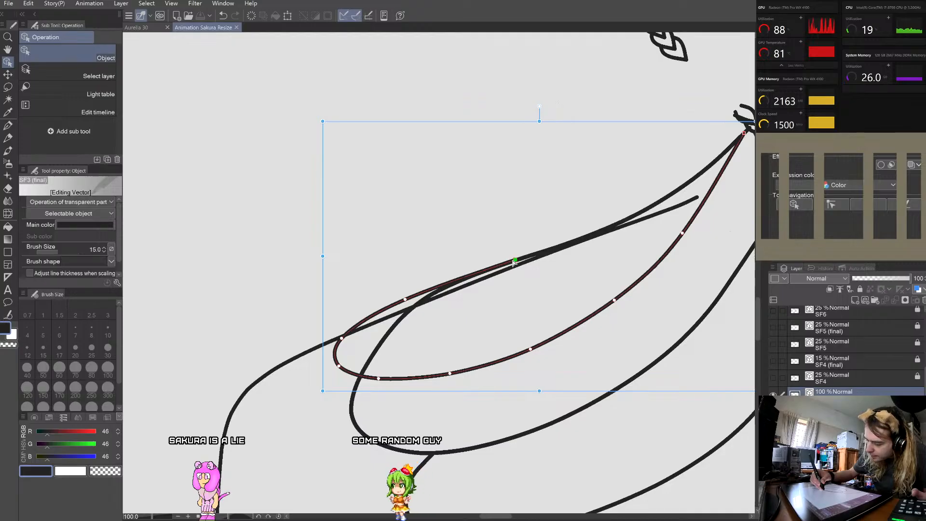
scroll(514, 262, down, 4)
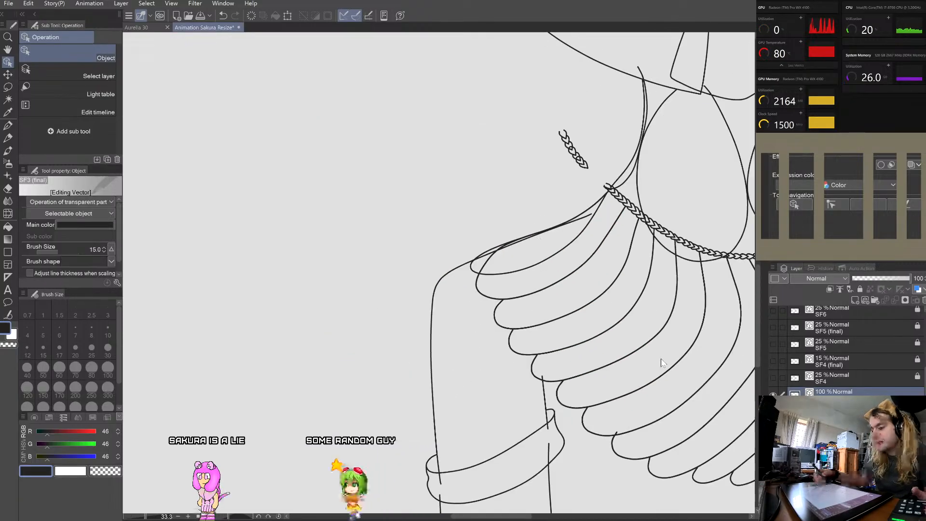
scroll(709, 387, down, 5)
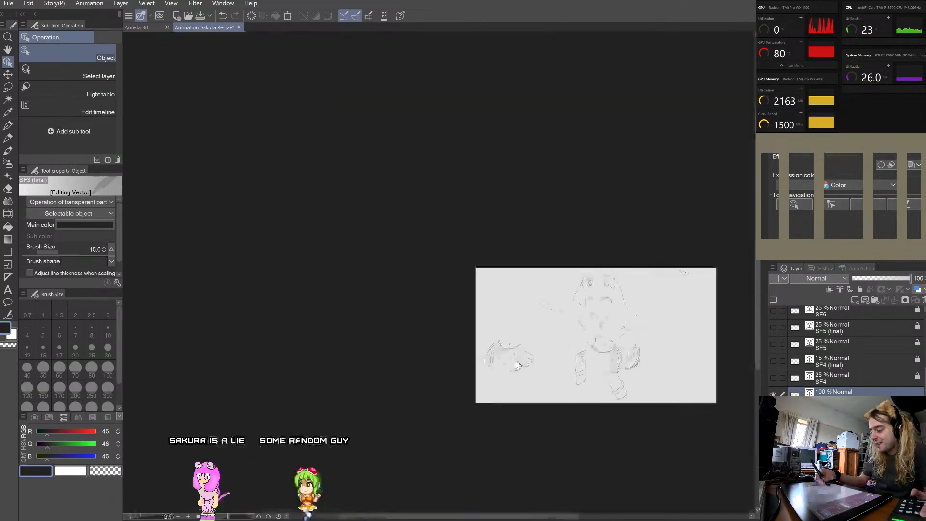
scroll(670, 393, down, 2)
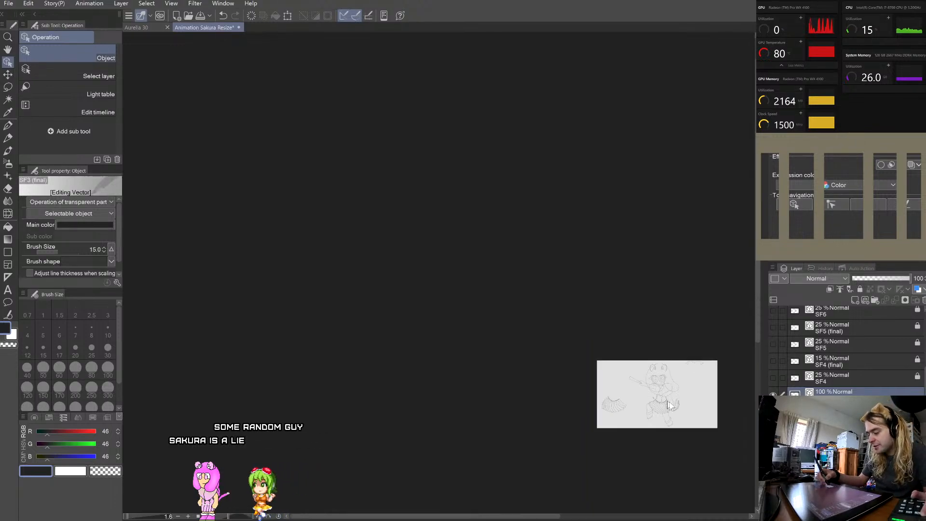
scroll(699, 414, up, 3)
scroll(693, 415, down, 1)
scroll(691, 415, up, 1)
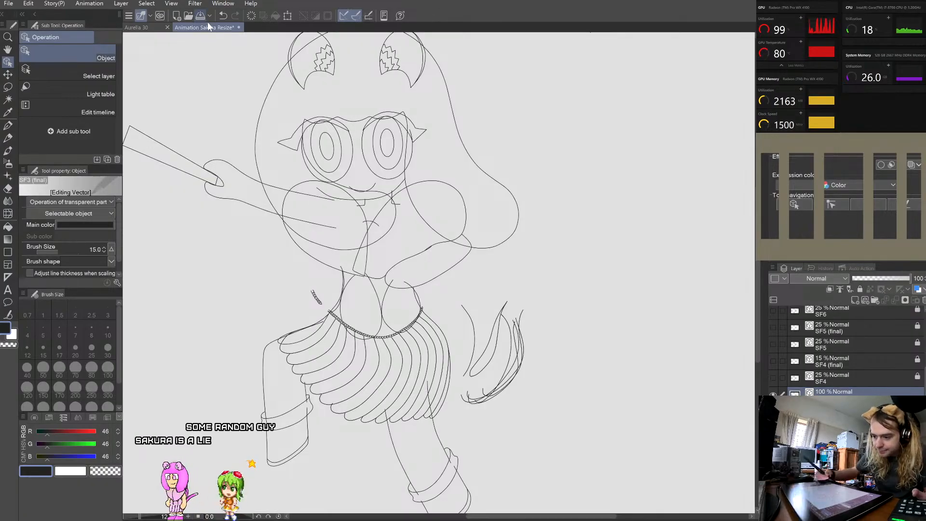
key(ctrl+s)
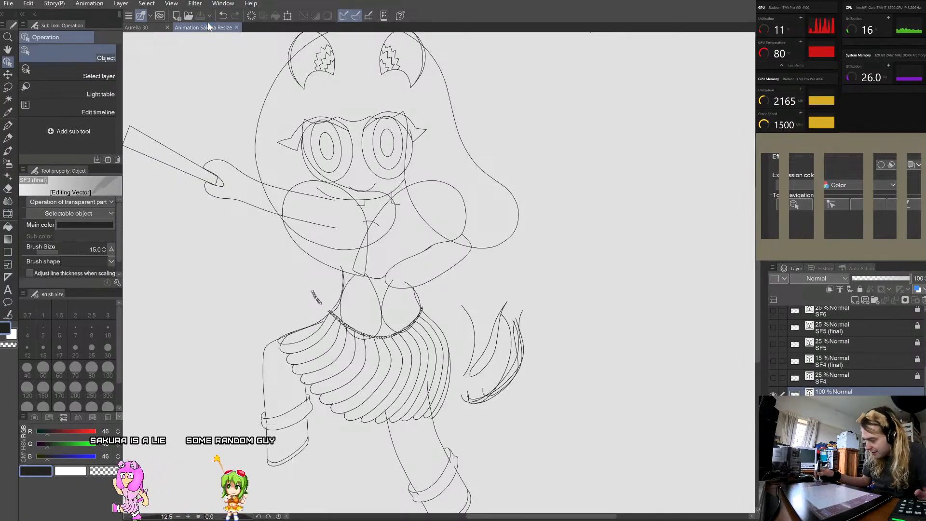
Step: Lock and hide the SF3 (final) layer, and make the SF4 (final) layer visible, active and unlocked
click(859, 289)
click(773, 394)
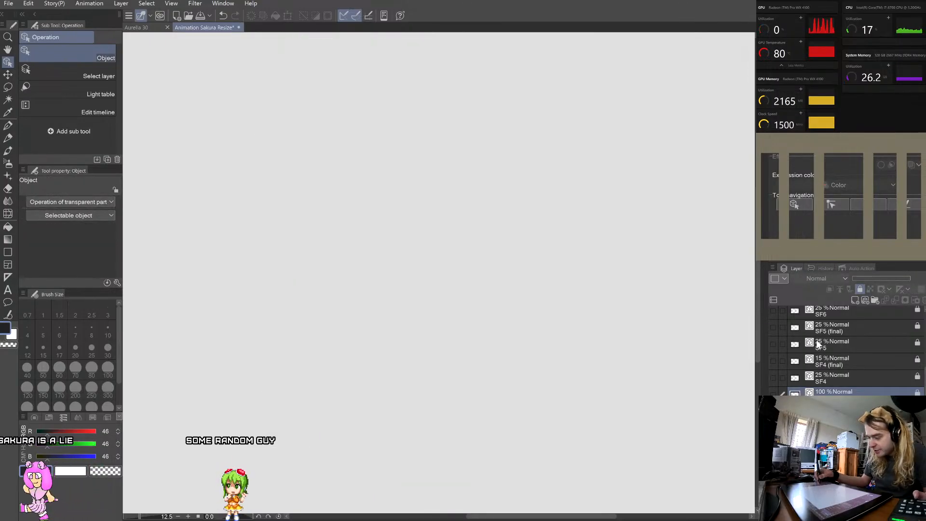
click(773, 361)
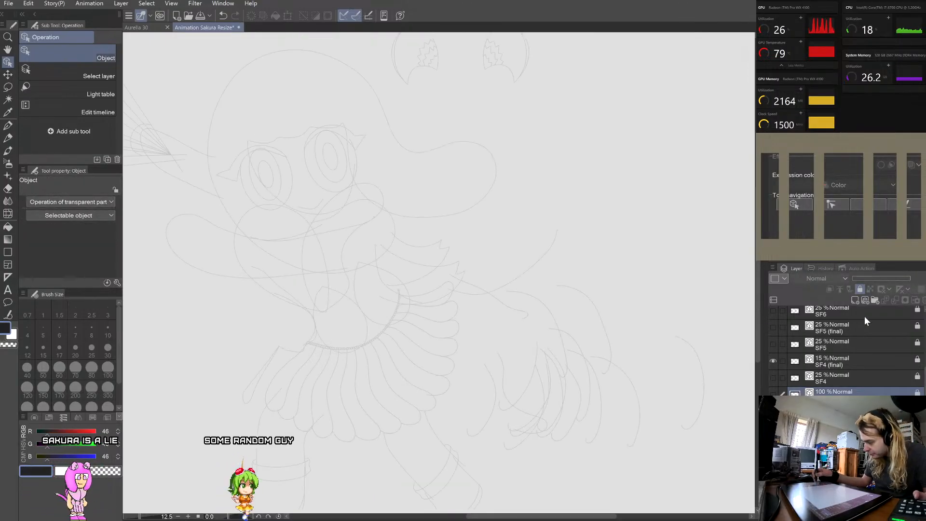
click(886, 361)
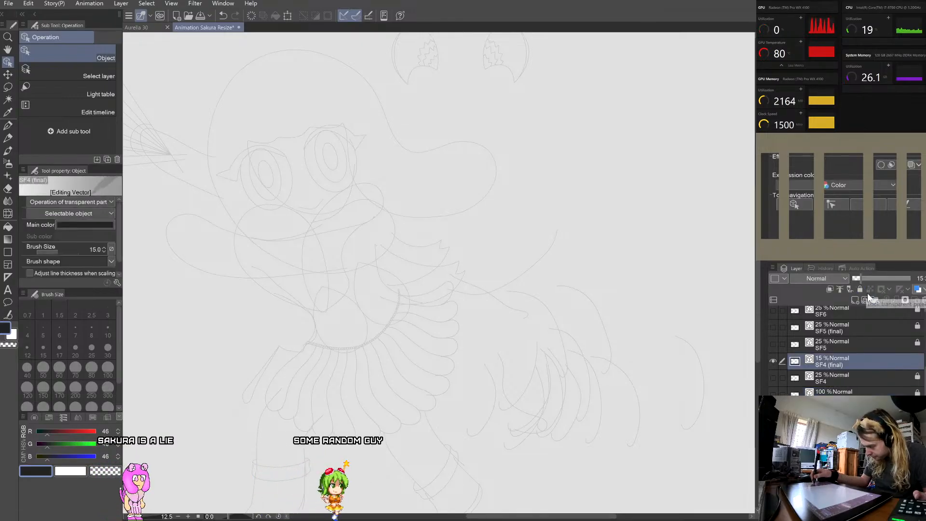
Step: Set the opacity of the SF4 (final) layer to 100%
key(ctrl+plus)
key(ctrl+plus)
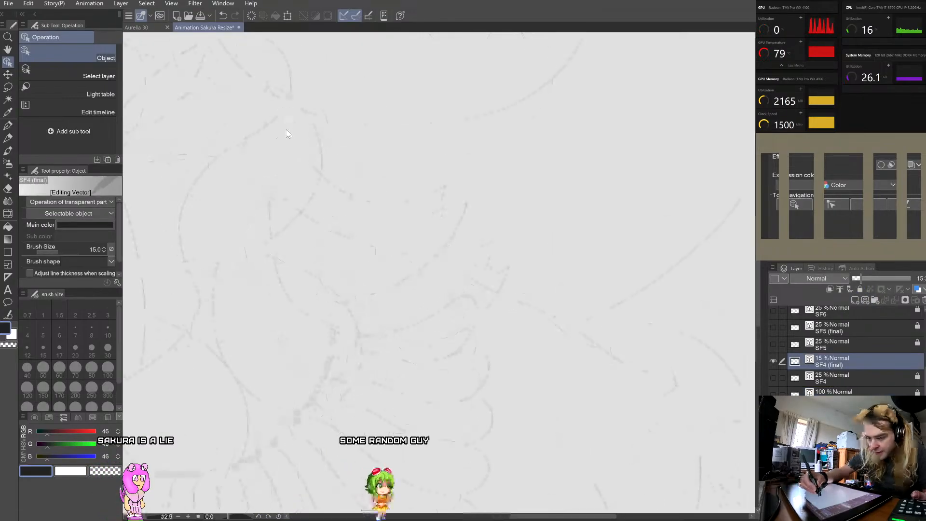
key(ctrl+minus)
key(ctrl+minus)
scroll(329, 132, down, 2)
scroll(417, 138, up, 2)
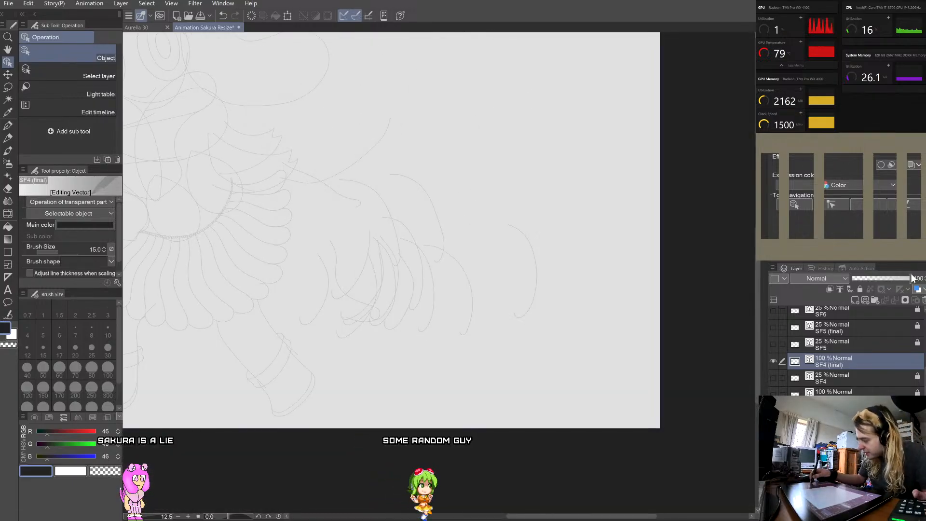
Step: Select the control points of the hairline across both eyes and move them down together so the line crosses the upper eyelids
scroll(343, 155, down, 4)
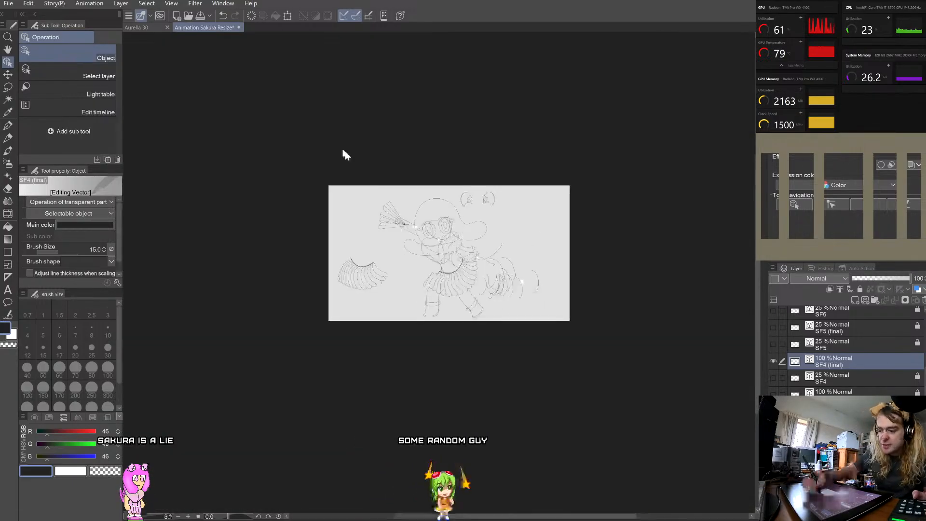
scroll(461, 237, up, 4)
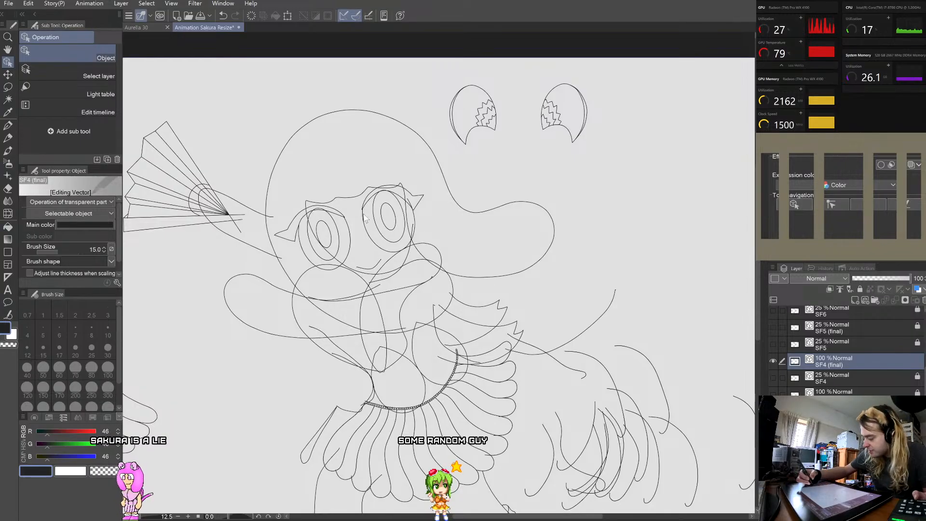
scroll(352, 185, up, 2)
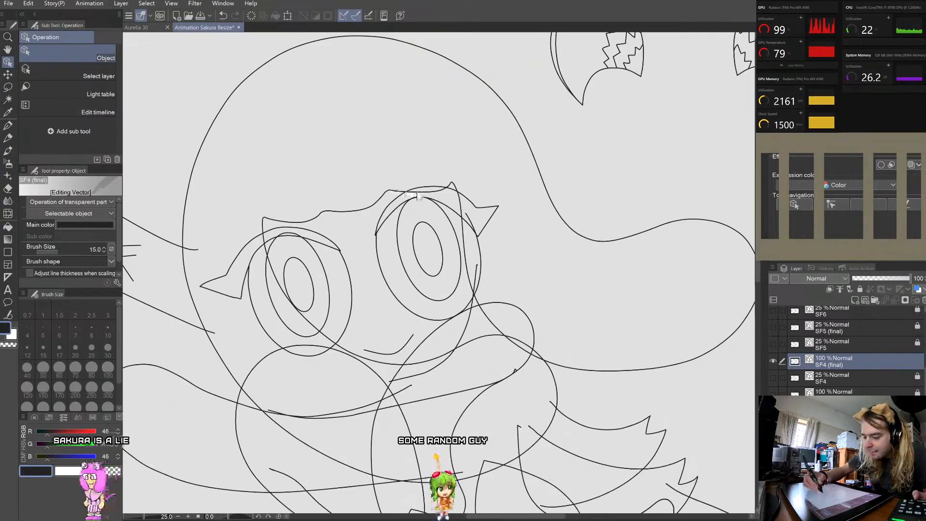
scroll(403, 195, up, 2)
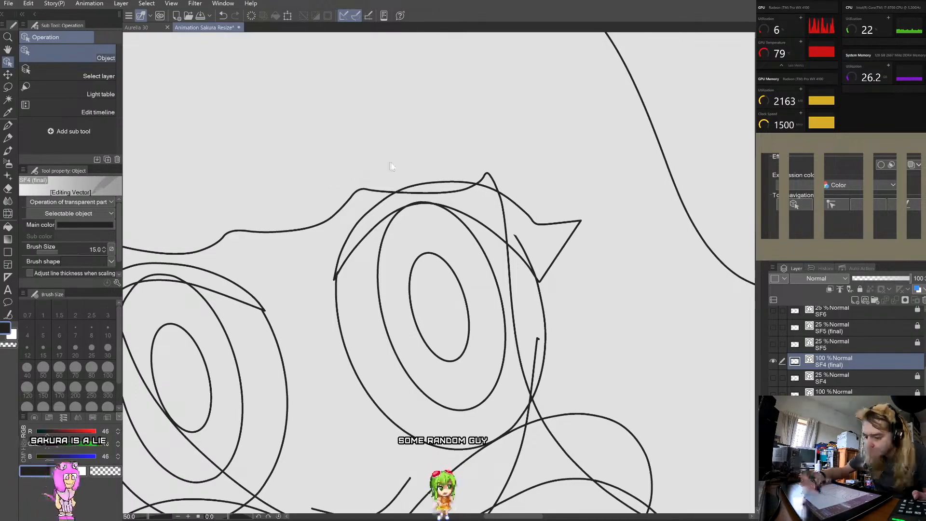
scroll(253, 221, down, 1)
click(253, 220)
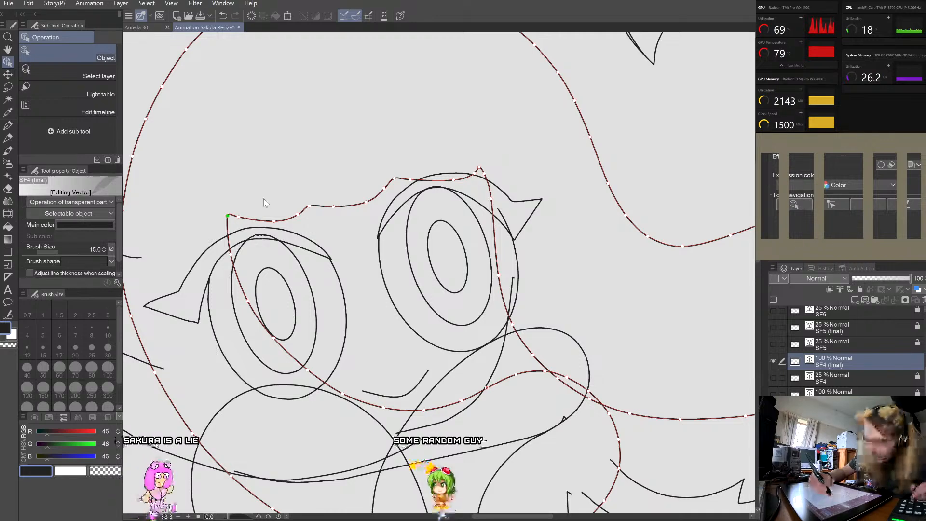
shift+click(238, 216)
shift+click(273, 221)
shift+click(298, 215)
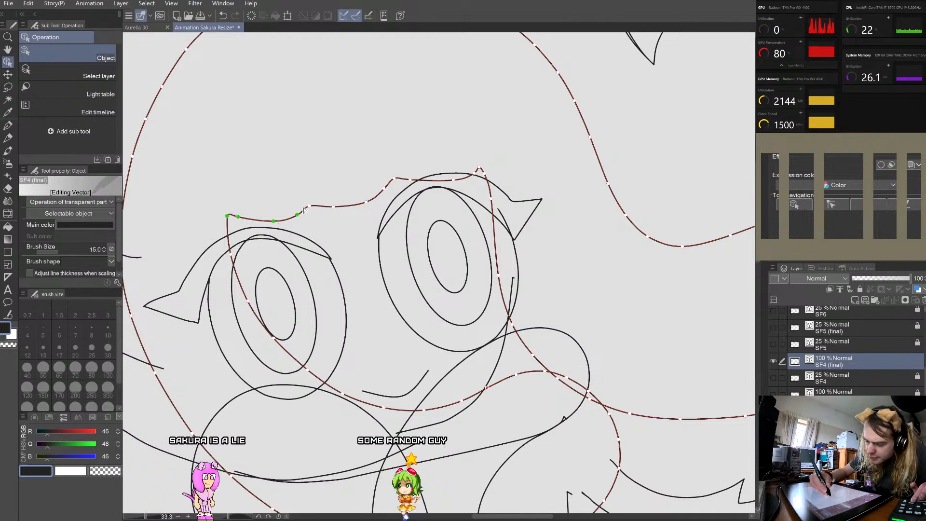
shift+click(309, 206)
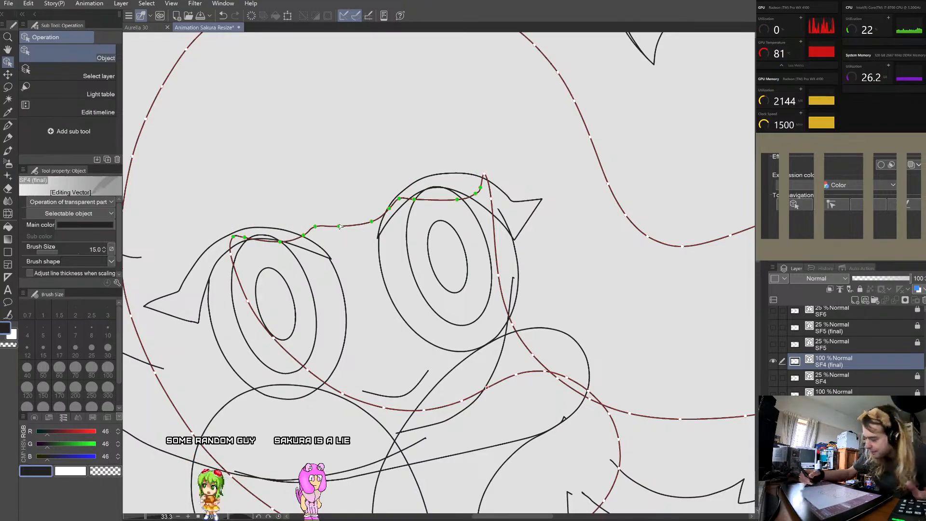
Step: Try rotating the whole hair and face outline slightly counter-clockwise, and undo the rotation
scroll(340, 225, down, 3)
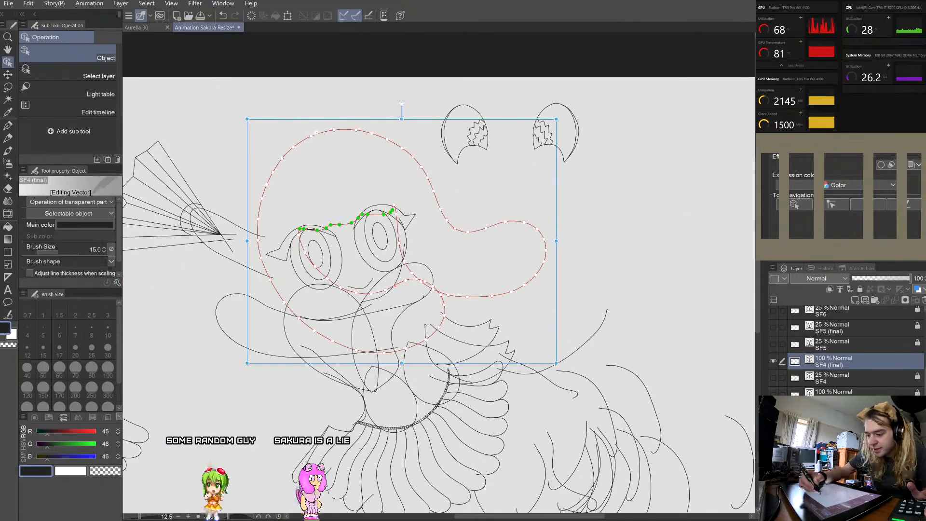
scroll(334, 179, up, 3)
scroll(336, 179, down, 2)
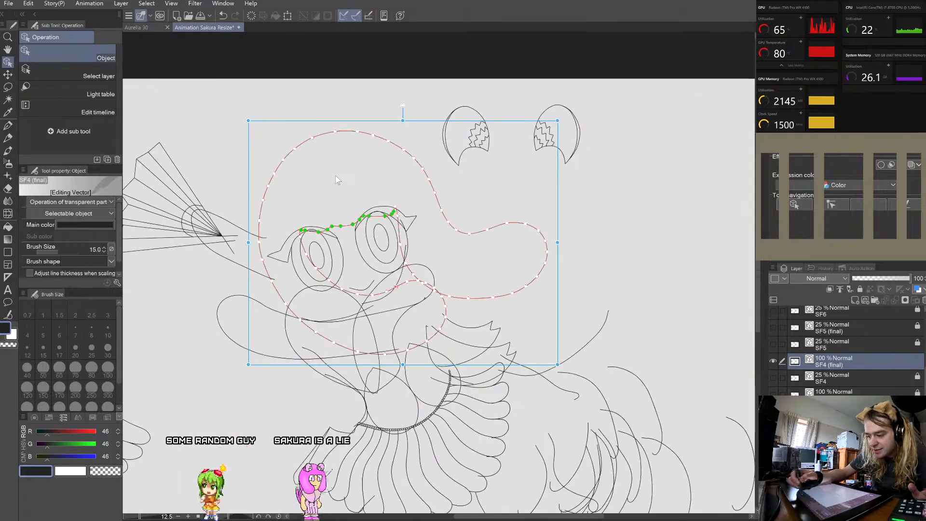
scroll(336, 179, up, 2)
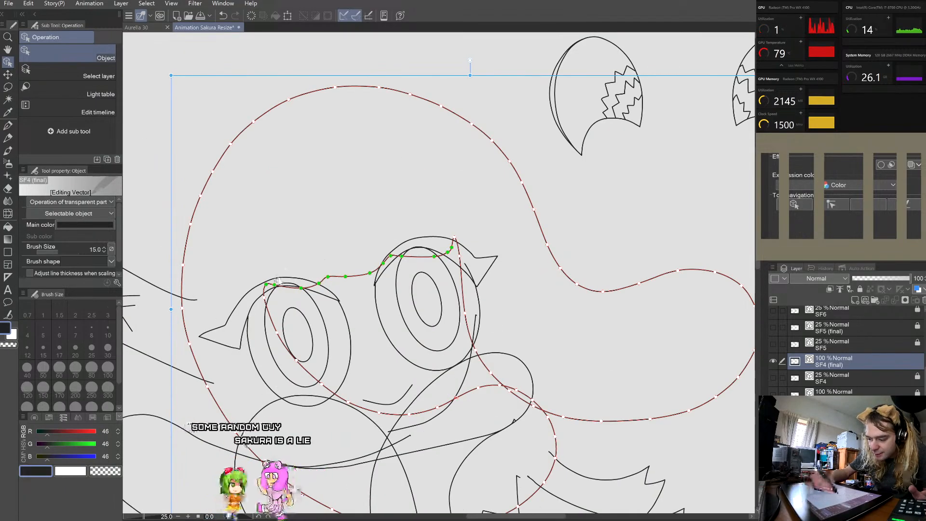
scroll(277, 281, up, 1)
scroll(360, 260, down, 1)
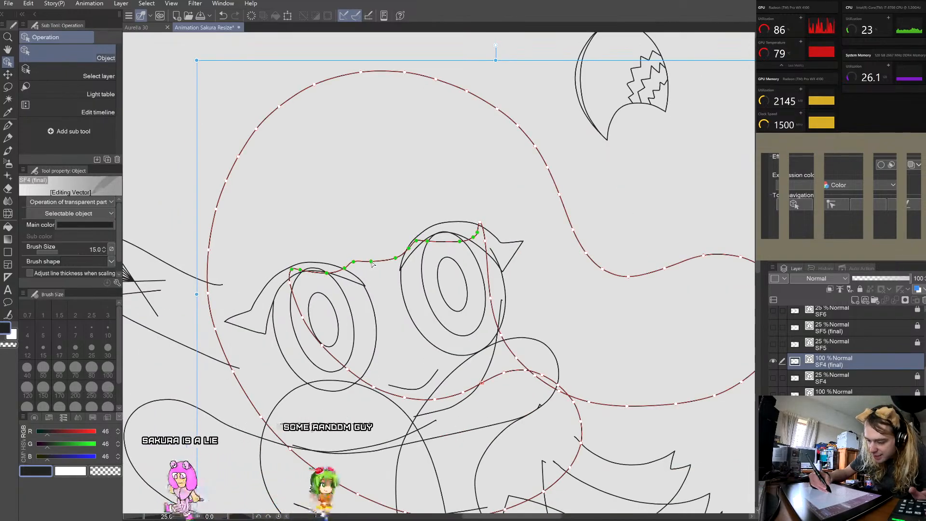
drag(495, 42, 482, 43)
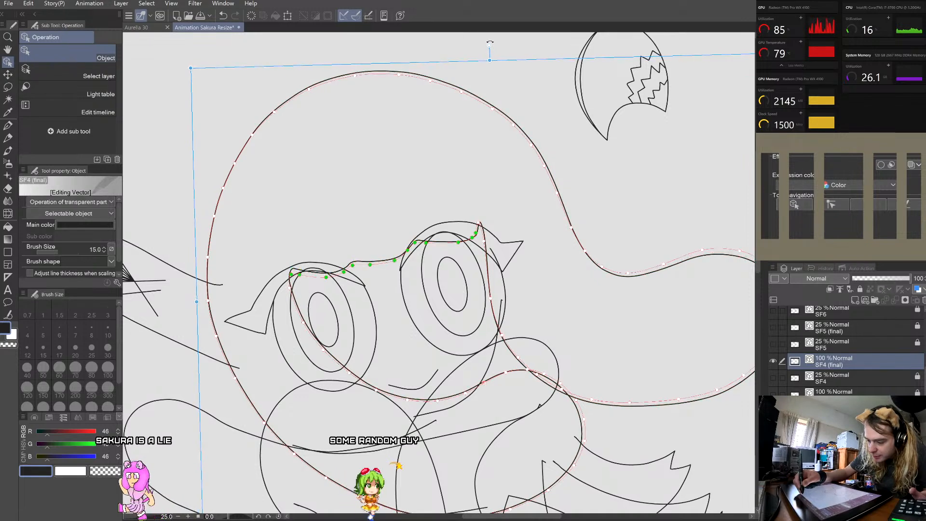
click(224, 14)
Step: Lower the pointed peak of the hairline above the right-hand eye to just below the upper eyelid line
scroll(479, 223, up, 3)
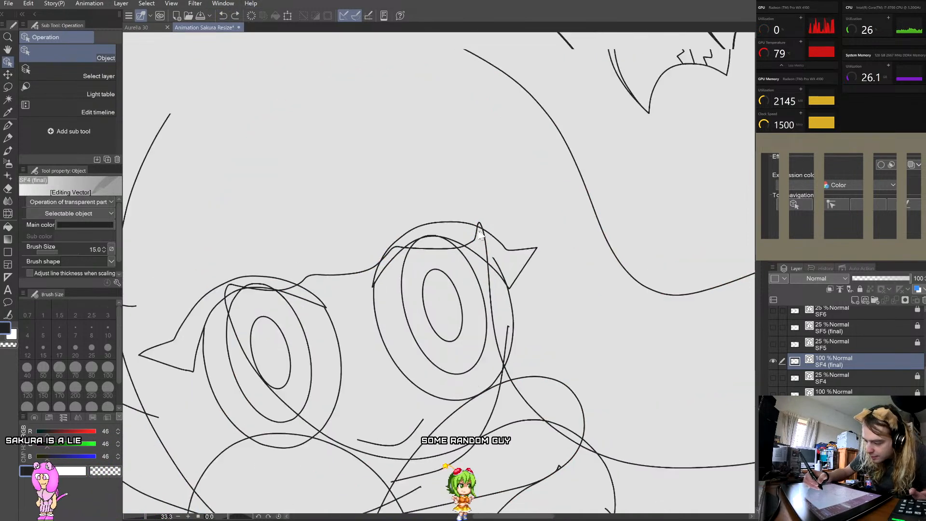
click(479, 223)
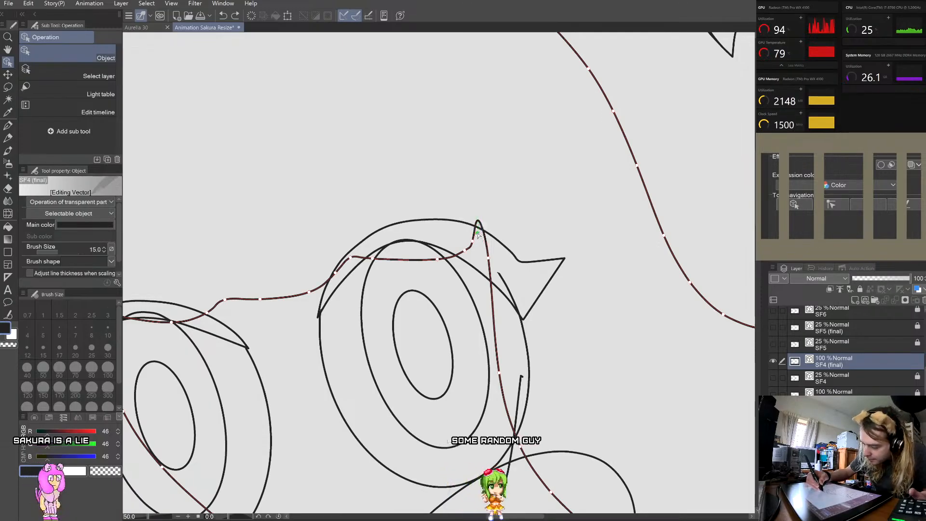
drag(477, 236, 489, 267)
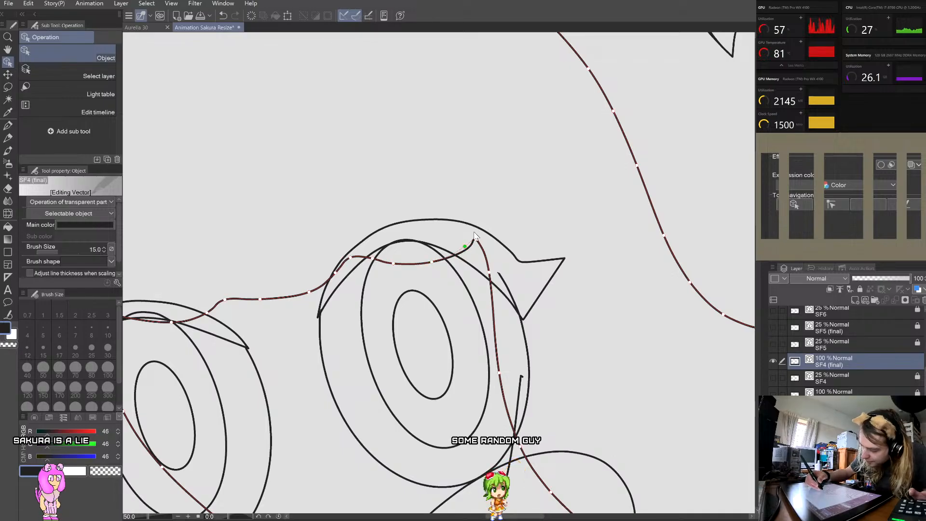
Step: Smooth the hairline from the right-hand eye's inner corner to the gap between the eyes by repositioning its control points
drag(373, 259, 346, 259)
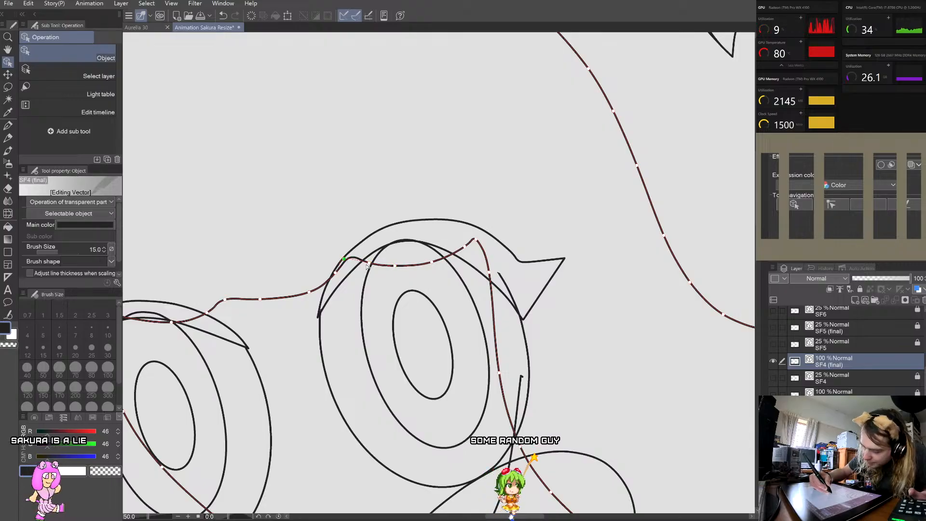
drag(345, 261, 328, 274)
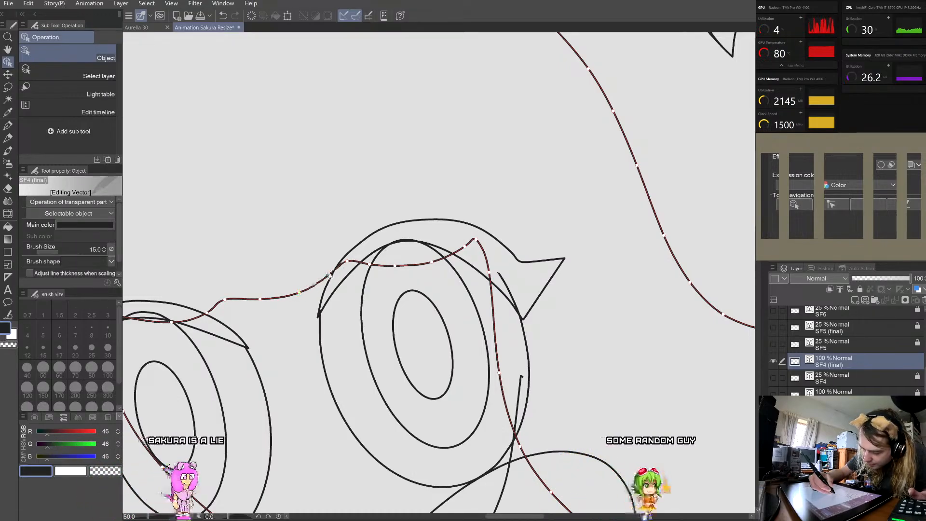
drag(260, 299, 297, 291)
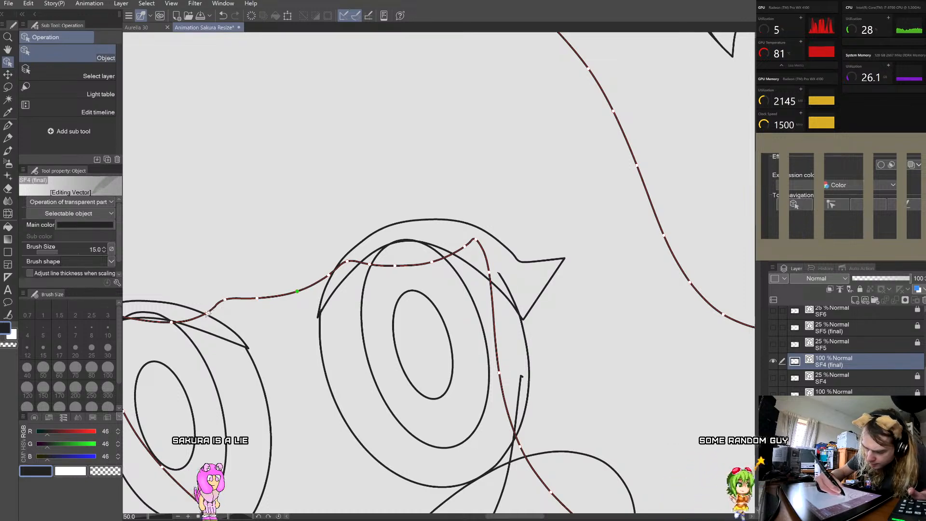
scroll(230, 276, down, 4)
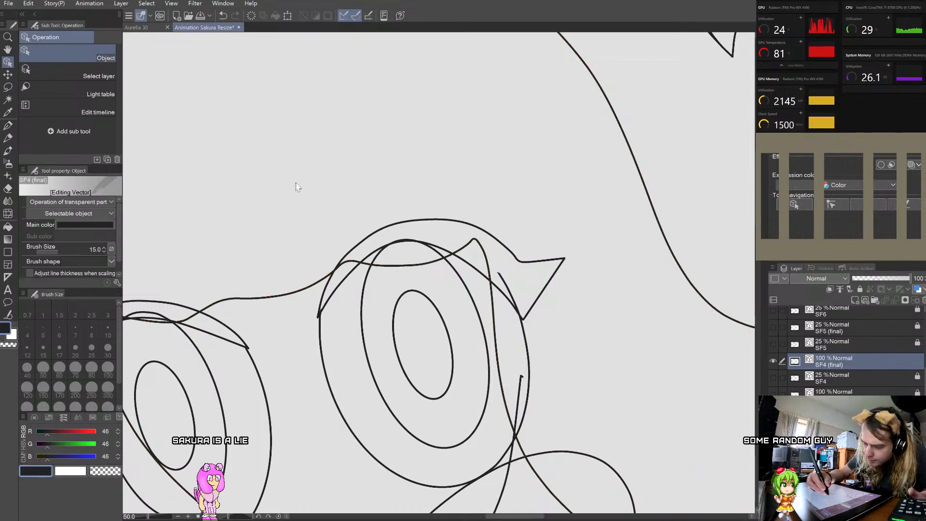
scroll(268, 186, up, 4)
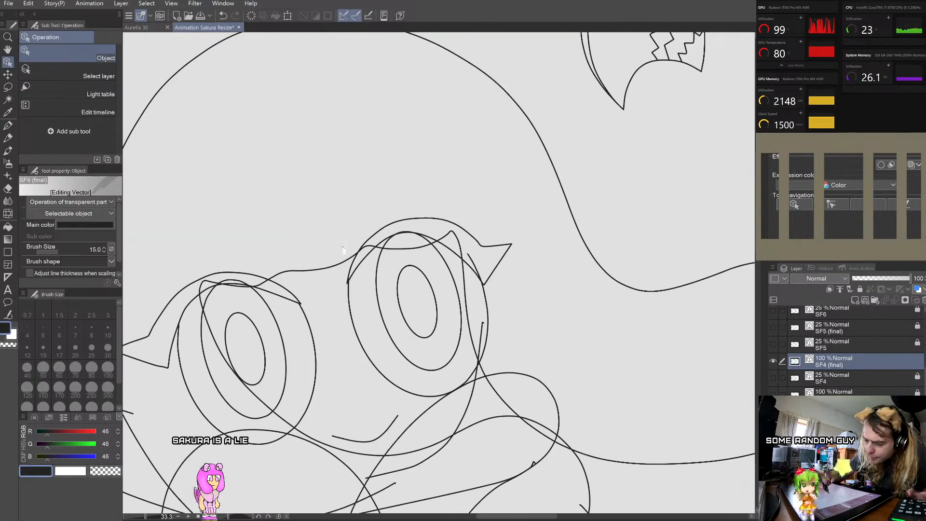
scroll(344, 248, up, 1)
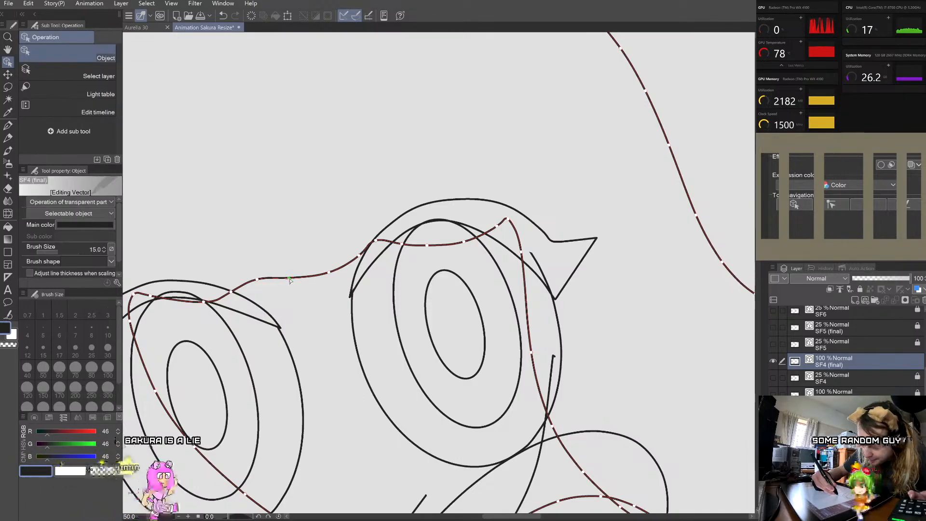
Step: Smooth the hairline from the gap between the eyes across the left-hand eye's upper eyelid by repositioning its control points
click(289, 278)
drag(289, 278, 327, 275)
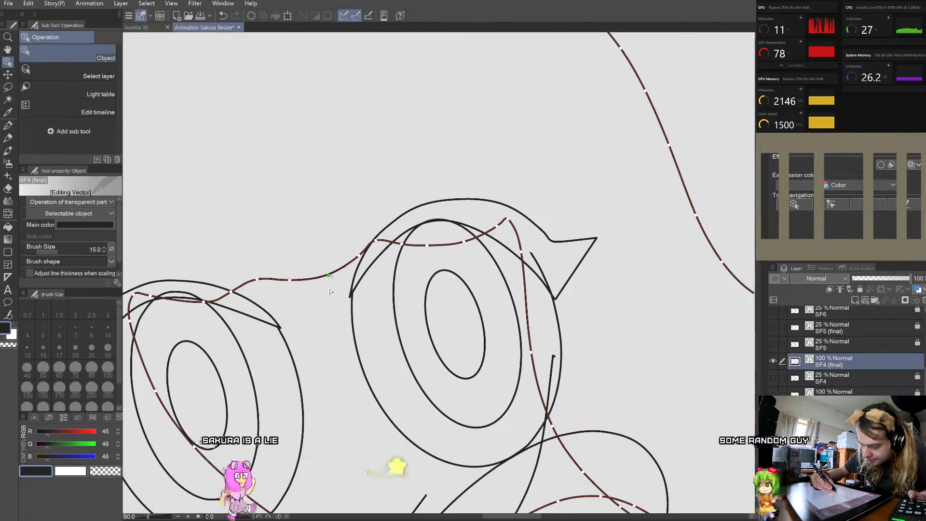
drag(329, 275, 192, 304)
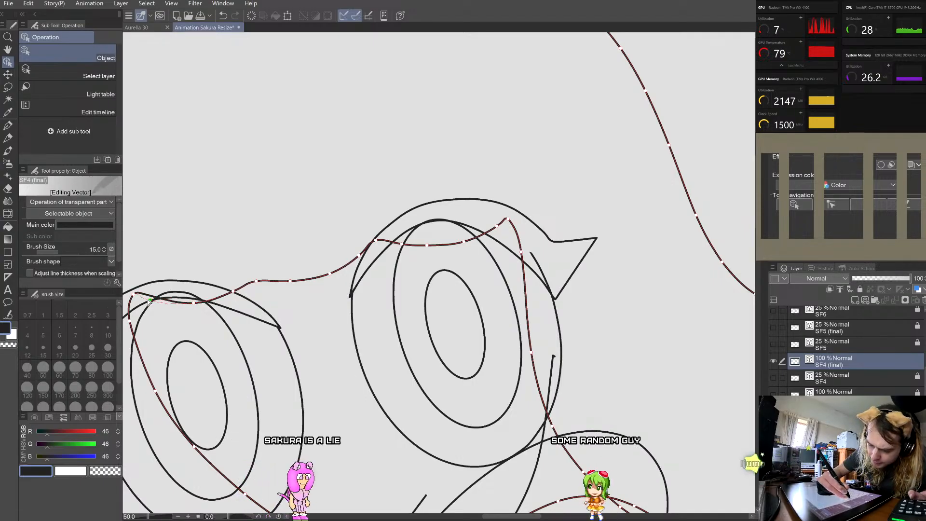
drag(148, 300, 131, 301)
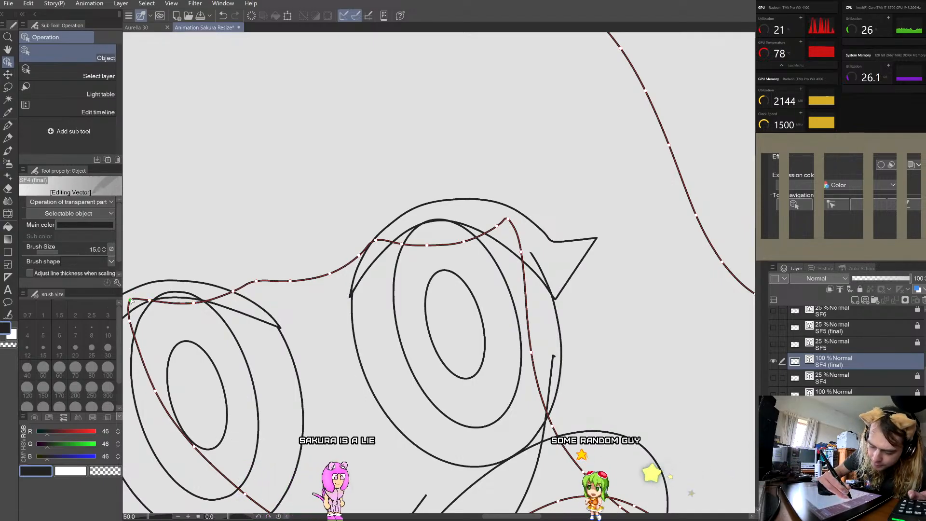
click(154, 259)
scroll(157, 231, down, 2)
scroll(144, 268, up, 1)
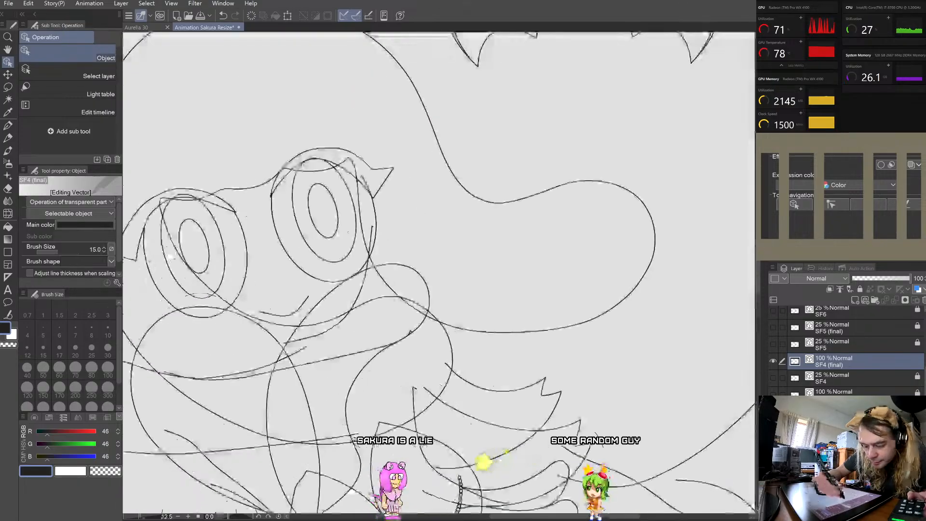
Step: Adjust the hair edge running down through the left-hand eye by moving its control point beside the iris
click(192, 273)
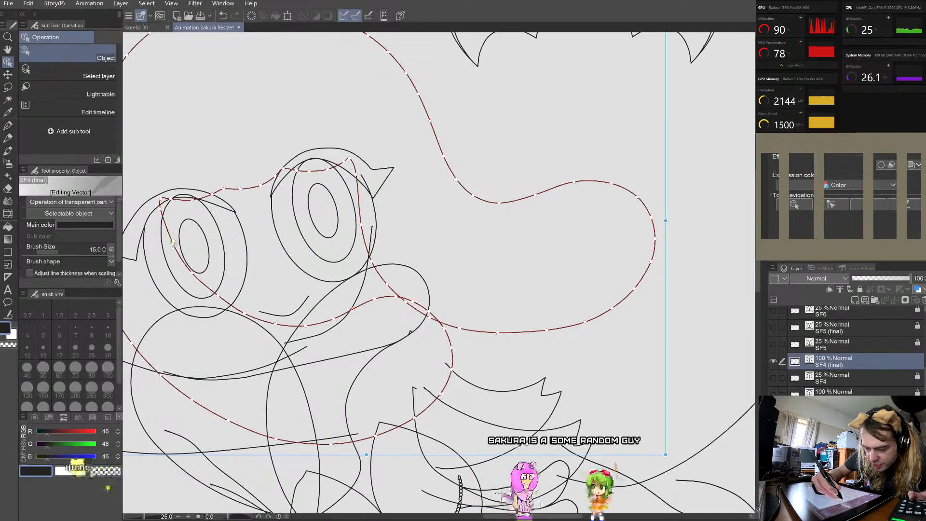
click(175, 224)
scroll(175, 225, down, 3)
scroll(161, 222, up, 2)
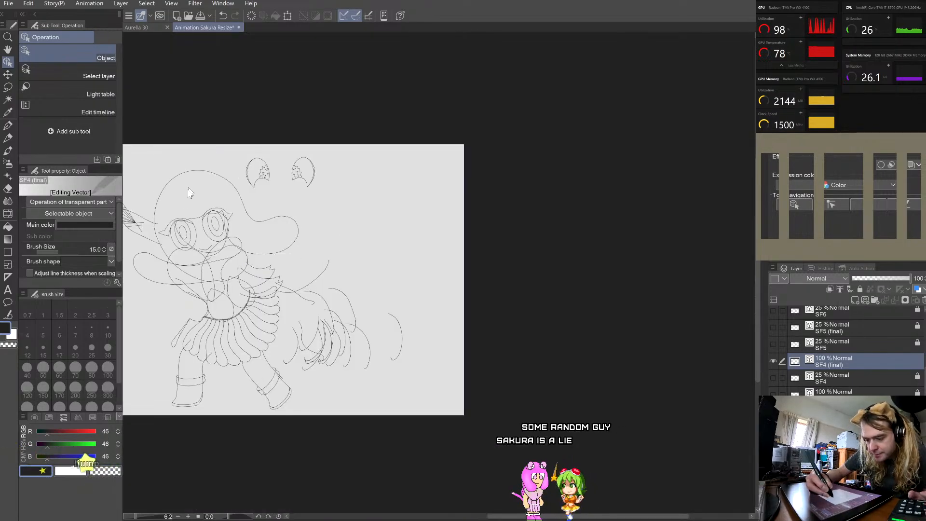
scroll(161, 221, up, 1)
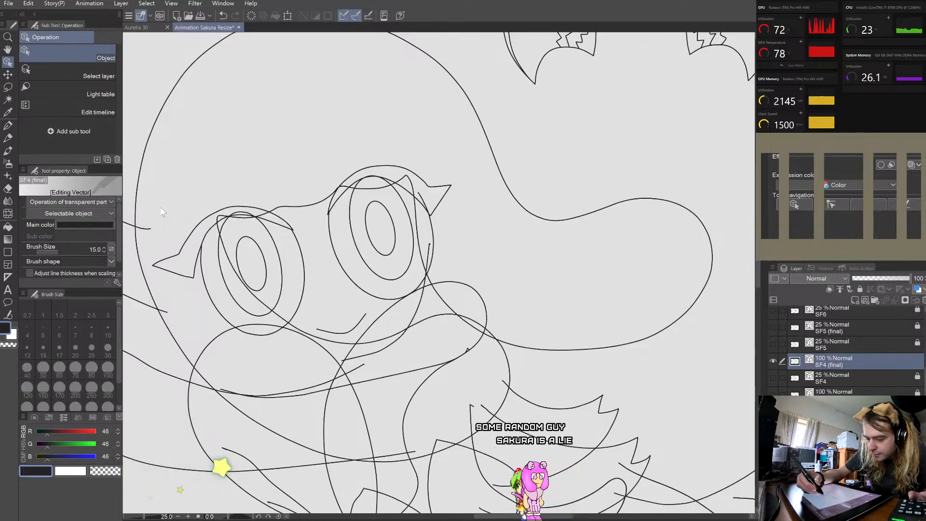
Step: Fine-tune the hairline's control points from the right-hand eye's inner corner to the peak under its upper eyelid
scroll(408, 178, up, 1)
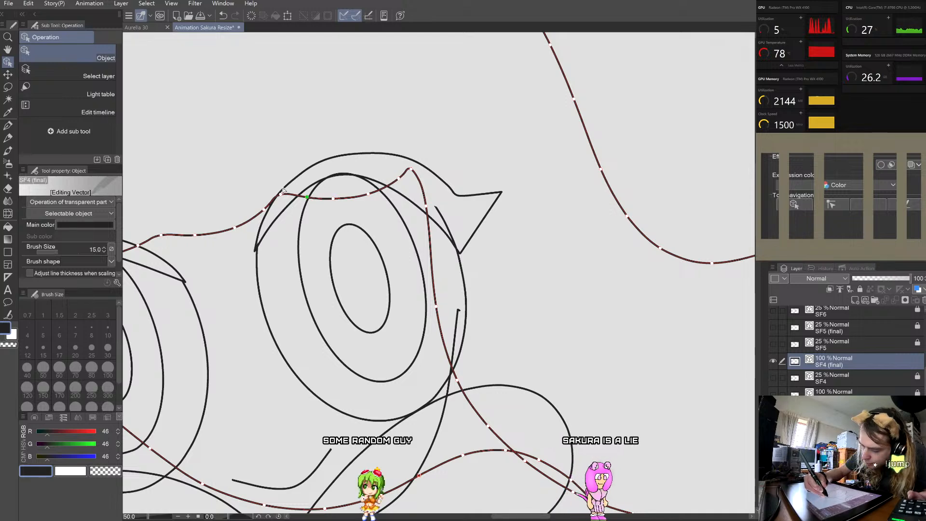
click(299, 169)
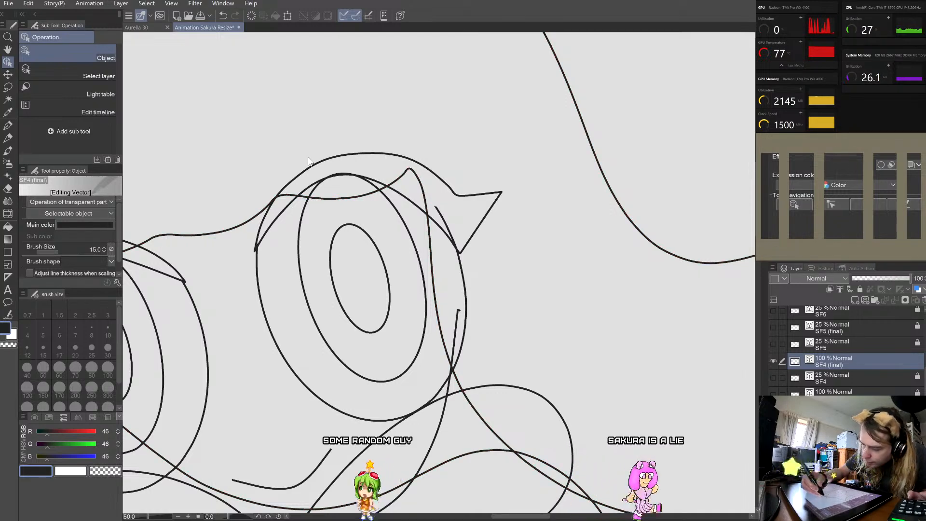
scroll(302, 167, down, 1)
scroll(376, 166, up, 1)
click(376, 166)
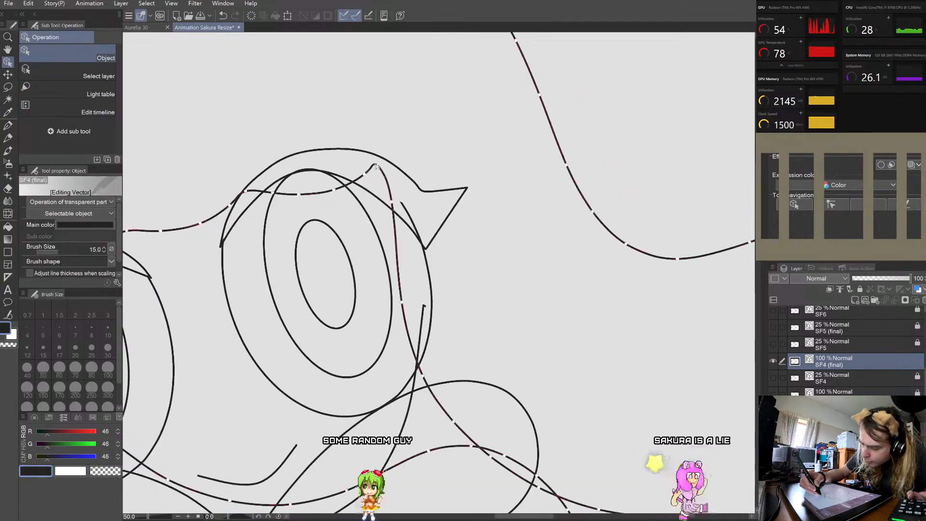
scroll(365, 123, down, 1)
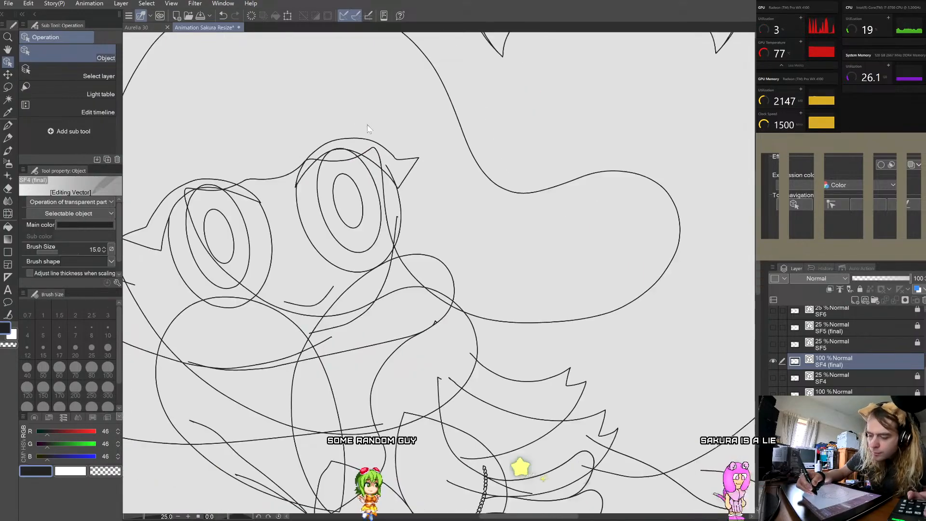
Step: Lower the hairline's curve below the left-hand eye's upper eyelid and smooth it toward the gap between the eyes
scroll(167, 203, up, 2)
click(167, 203)
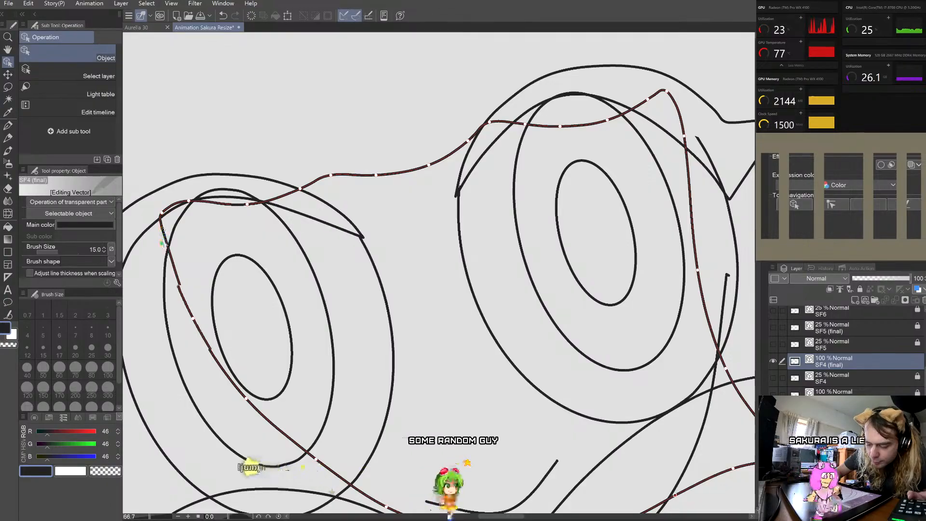
drag(162, 212, 185, 210)
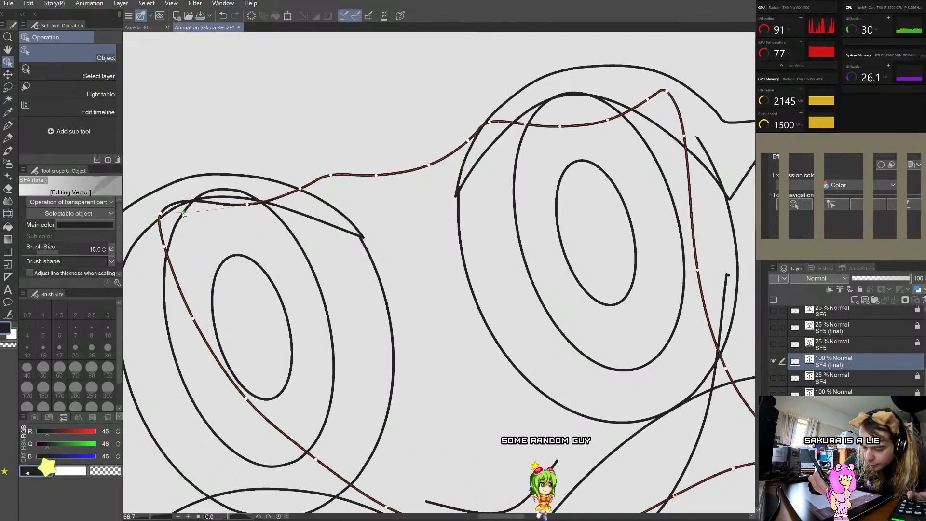
drag(247, 204, 240, 211)
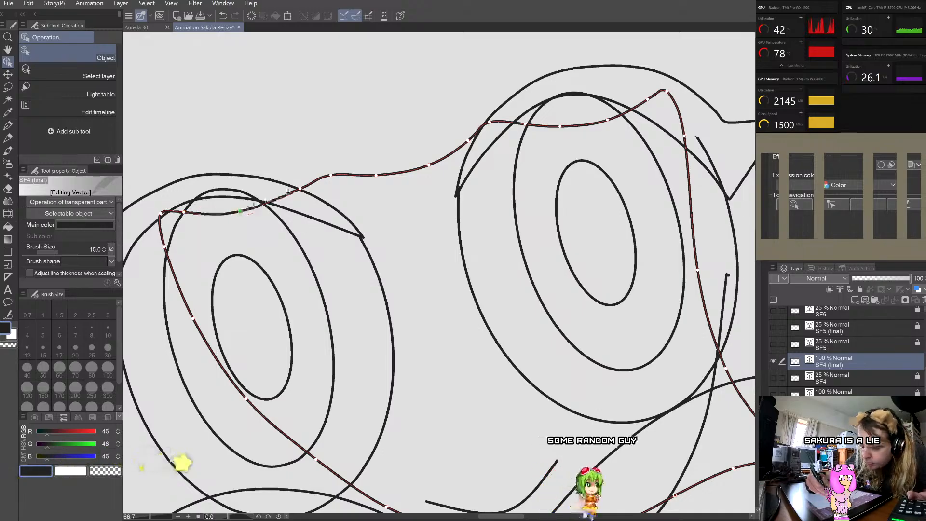
drag(299, 189, 336, 176)
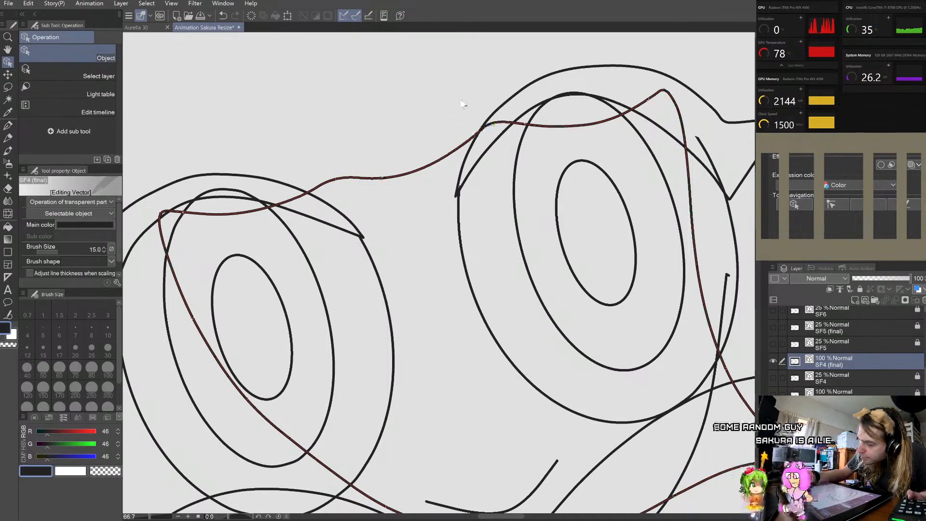
scroll(463, 104, down, 3)
scroll(472, 91, down, 6)
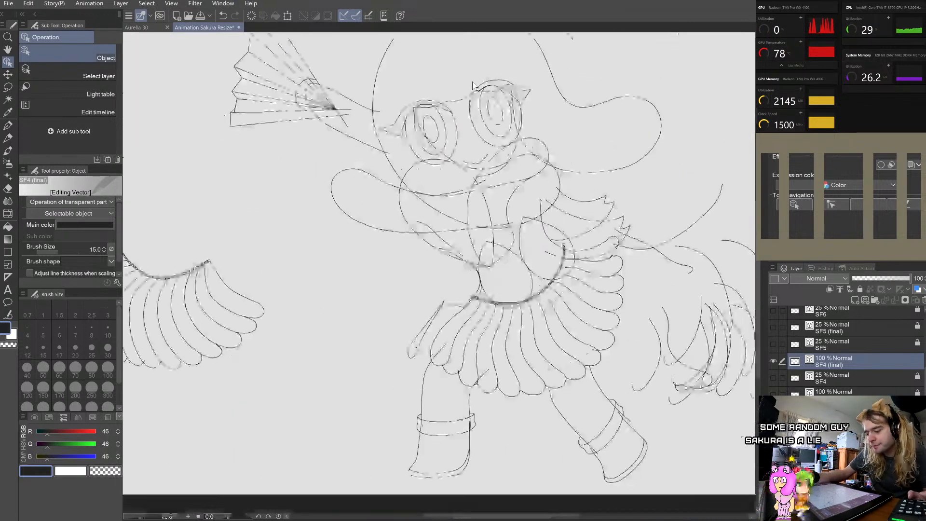
Step: Smooth the side of the head outline next to the fan-holding arm by shifting its control points slightly outward
scroll(474, 99, up, 2)
scroll(475, 106, down, 2)
scroll(474, 106, up, 4)
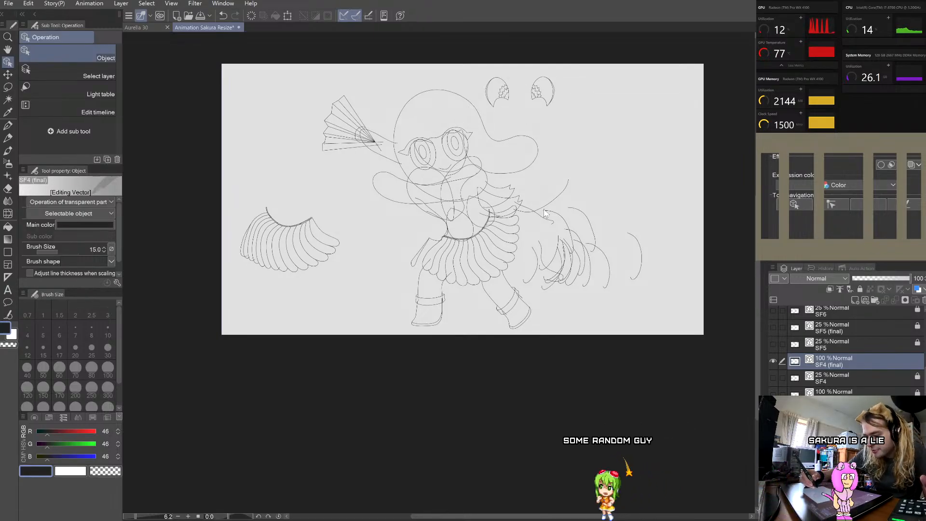
scroll(404, 110, up, 5)
click(363, 361)
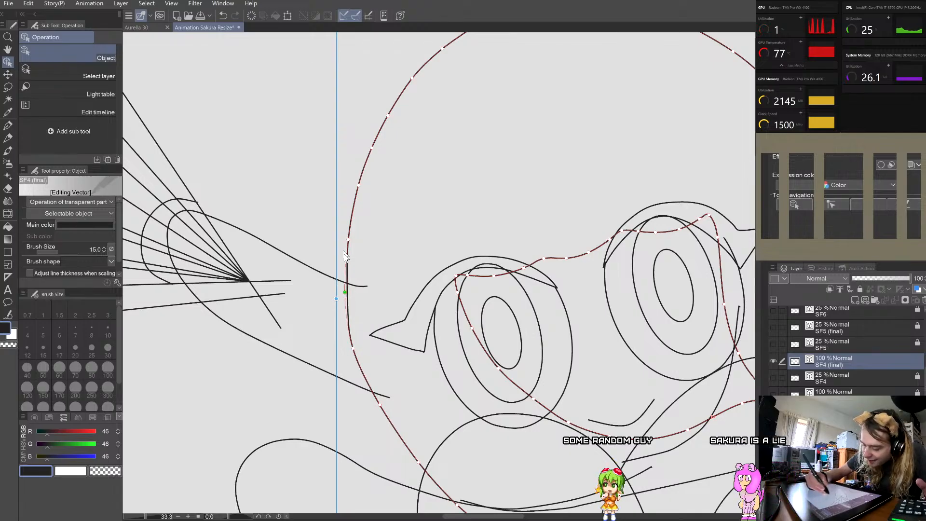
drag(345, 292, 343, 290)
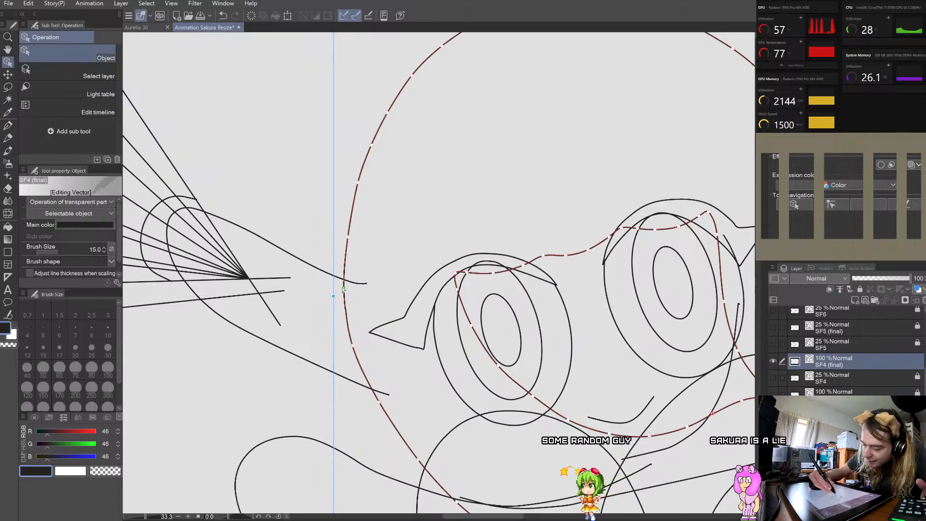
drag(347, 237, 345, 232)
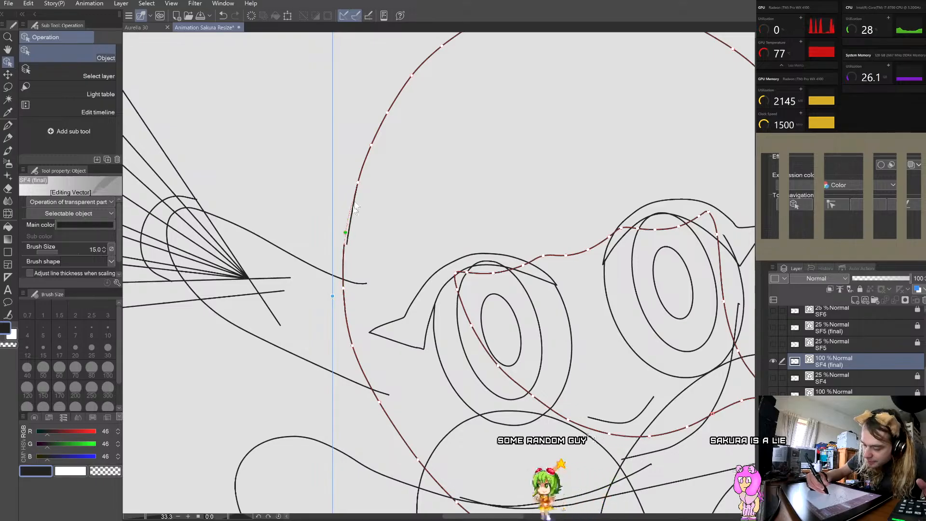
drag(358, 182, 357, 181)
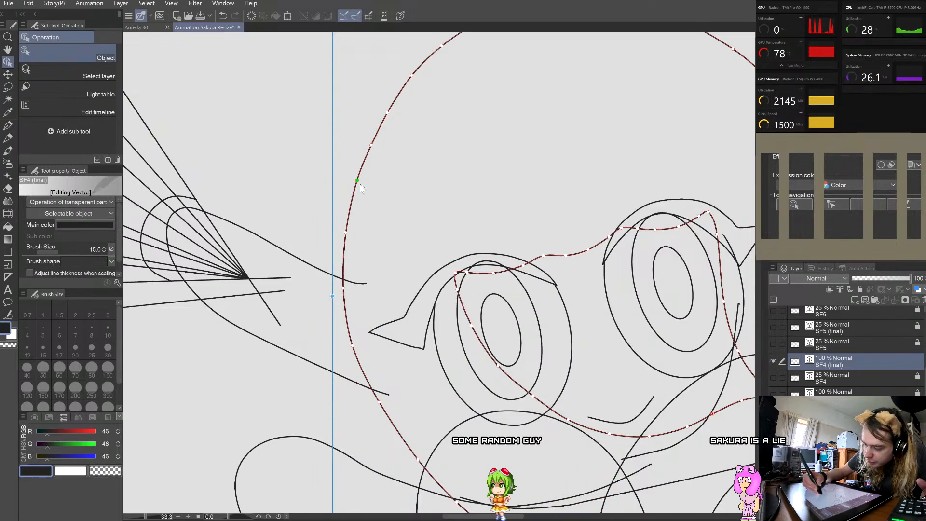
drag(371, 144, 387, 111)
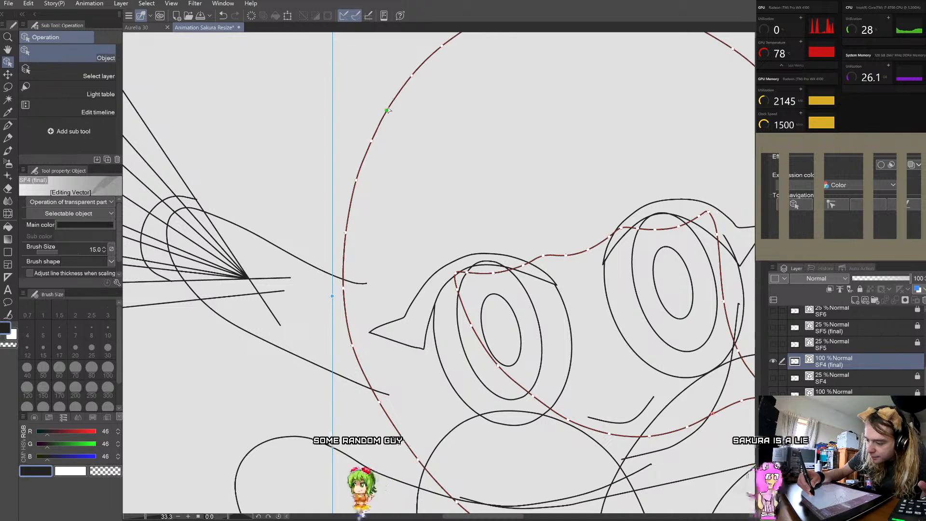
drag(371, 141, 370, 142)
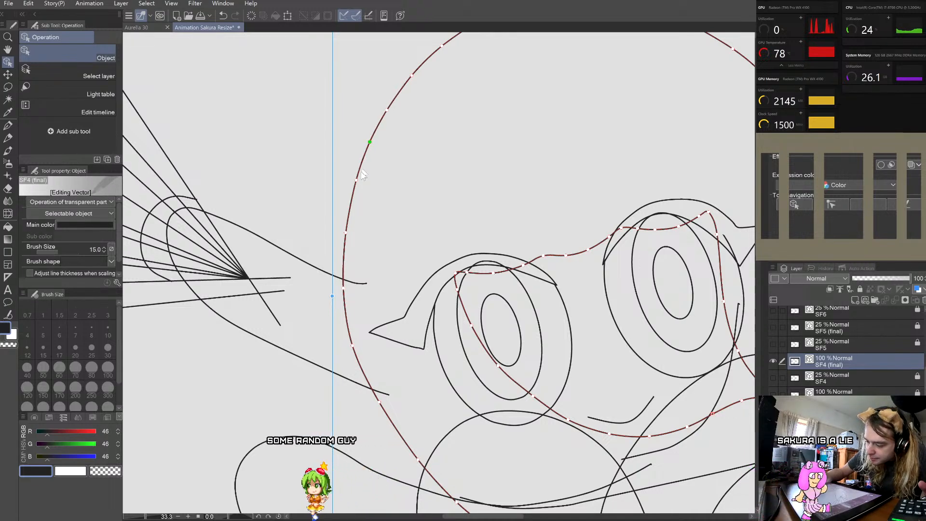
drag(356, 180, 354, 182)
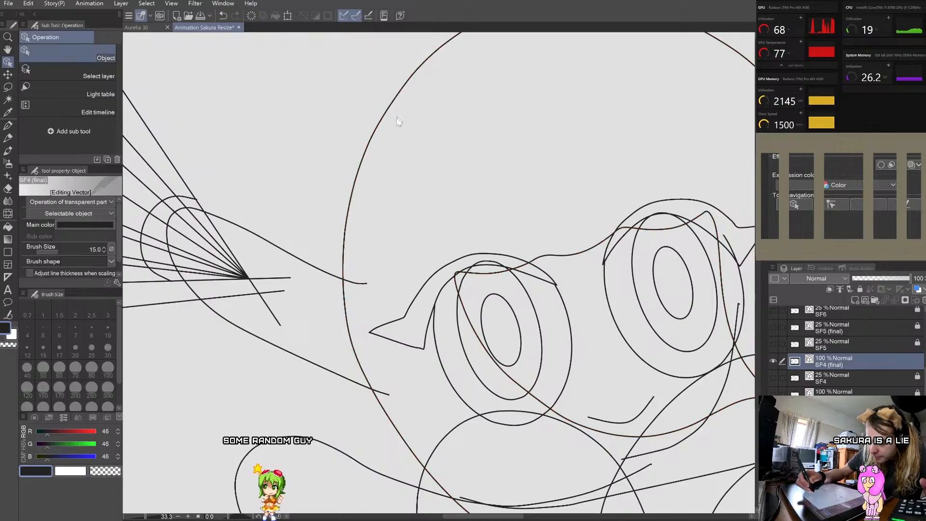
click(344, 272)
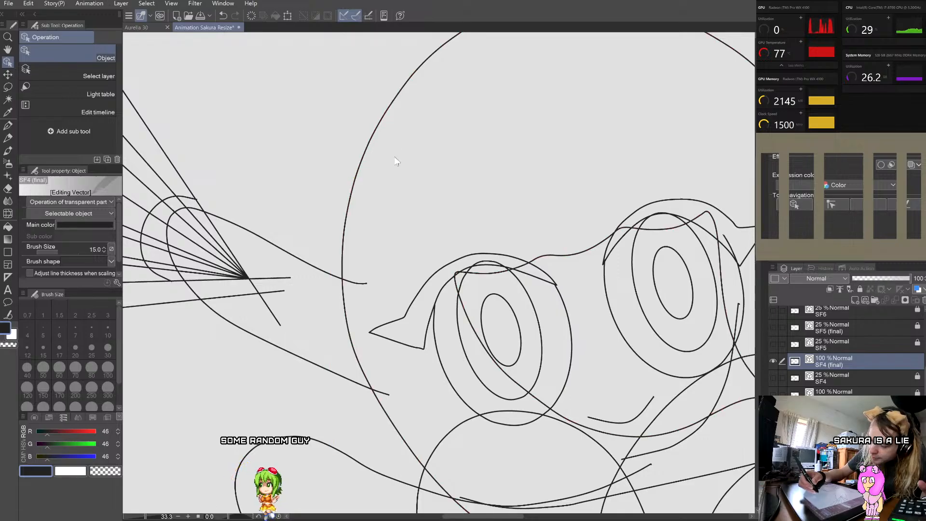
Step: Round out the top of the curved outline below the right-hand eye by repositioning its control points
scroll(381, 166, down, 4)
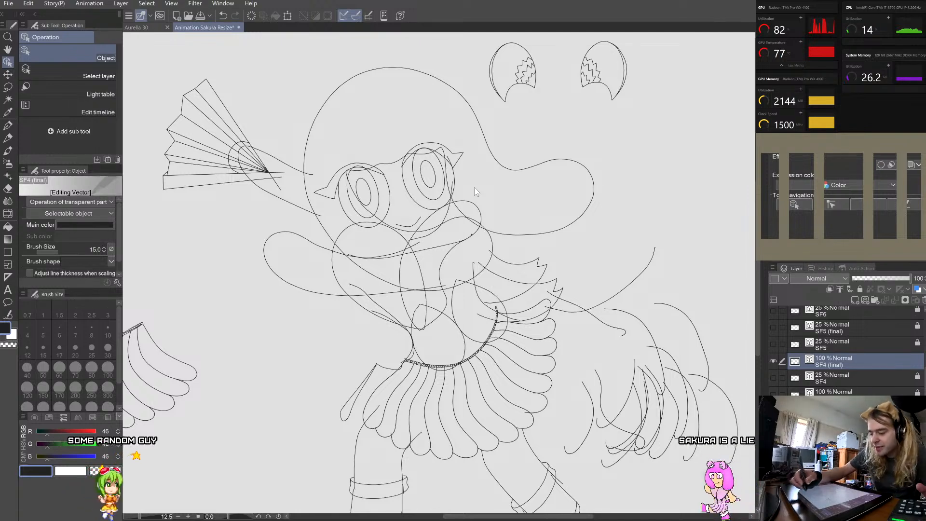
scroll(481, 199, up, 2)
click(483, 219)
scroll(481, 219, up, 2)
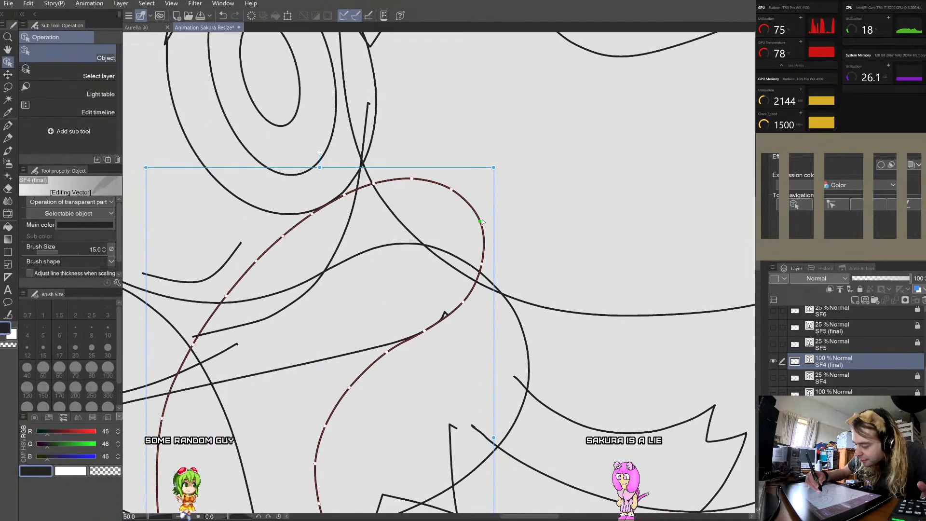
drag(480, 221, 482, 221)
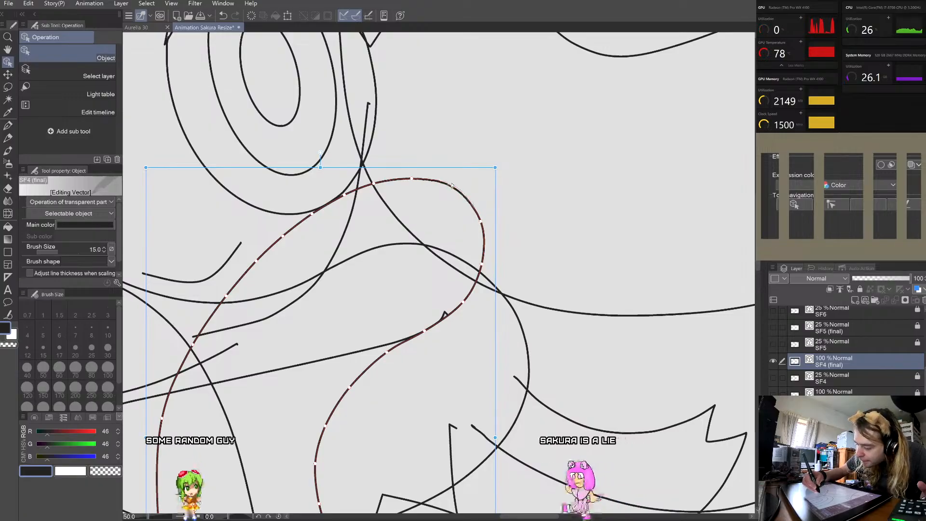
drag(451, 189, 410, 175)
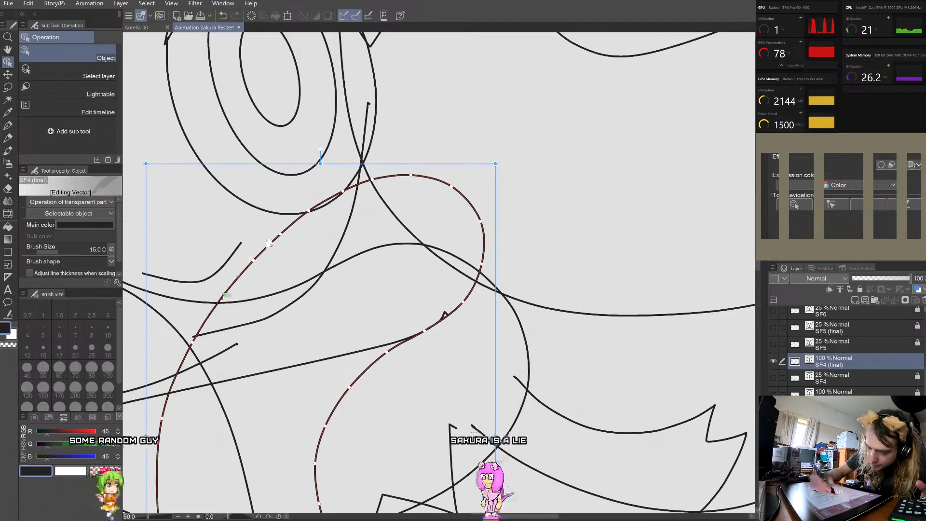
click(314, 217)
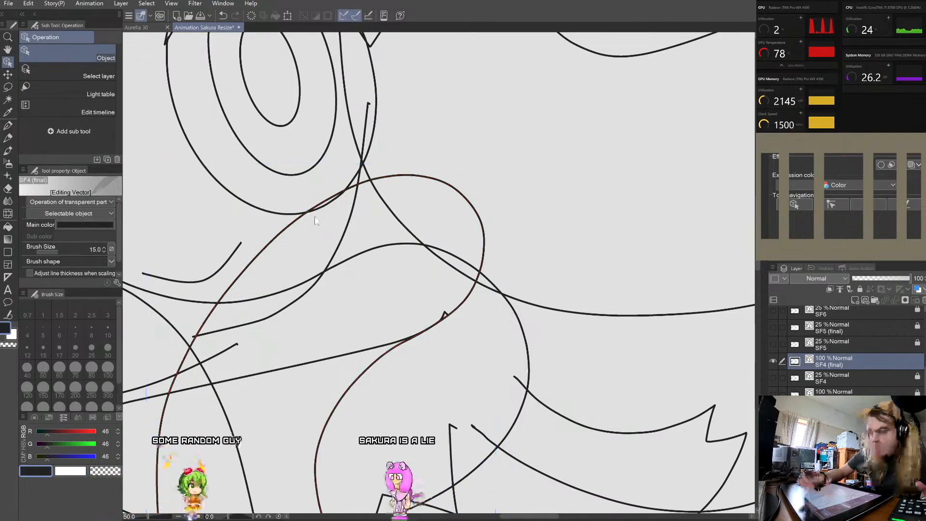
Step: Refine the upper outer curve of the pointed oval below the left-hand eye by adjusting its control points
scroll(315, 217, down, 6)
scroll(314, 217, up, 1)
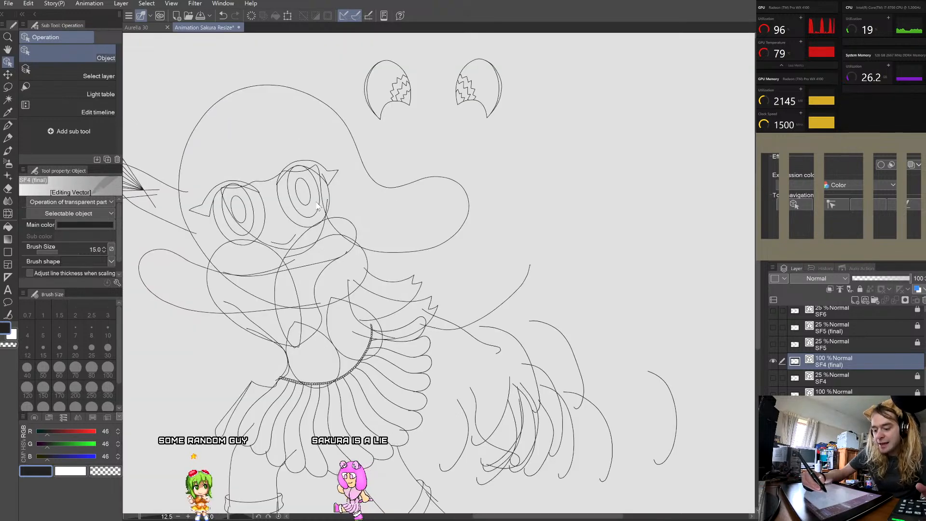
scroll(214, 312, up, 3)
click(230, 309)
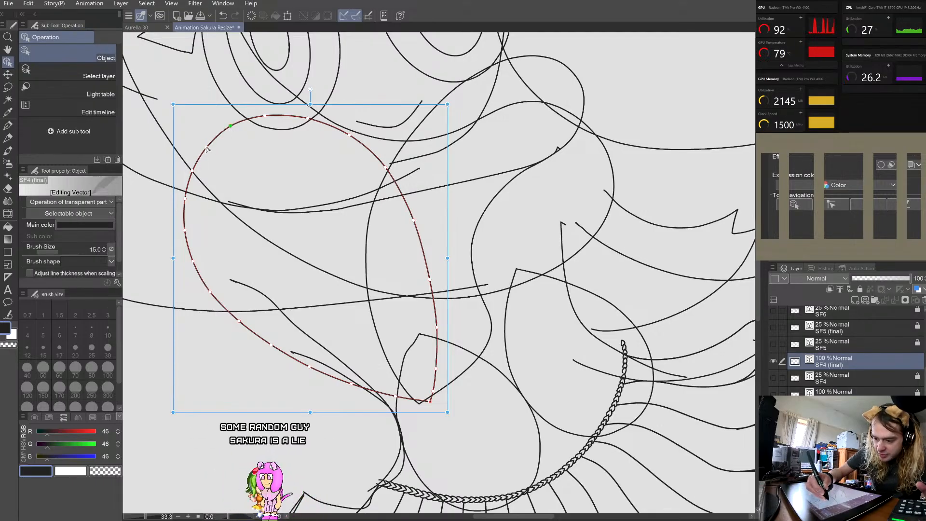
drag(192, 171, 190, 172)
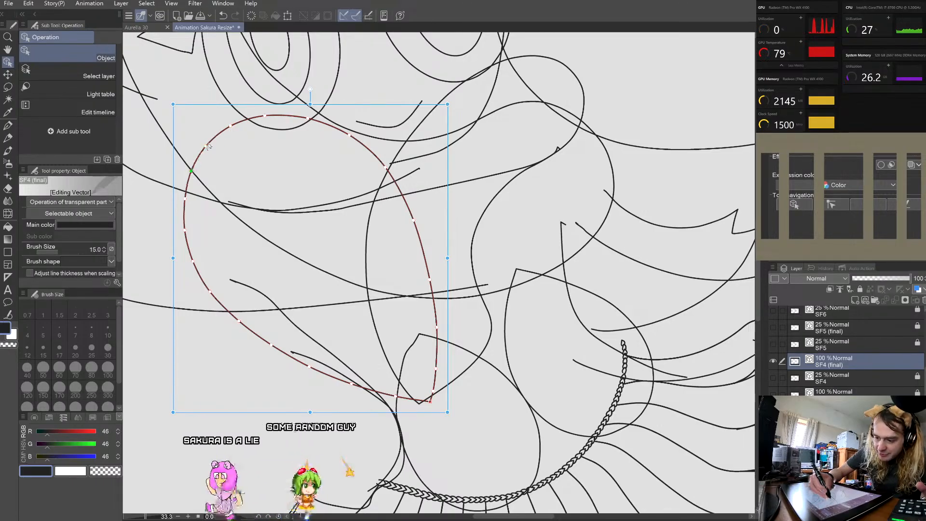
scroll(217, 164, down, 6)
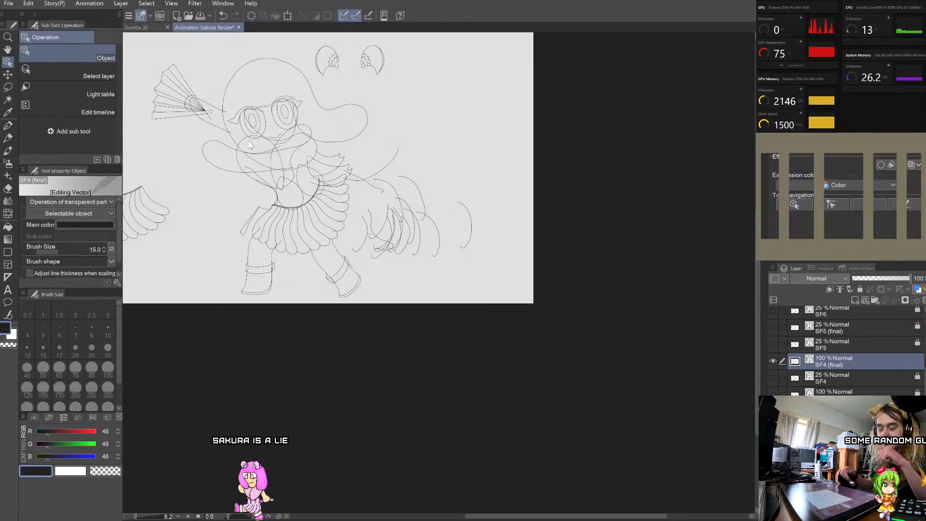
scroll(305, 380, down, 5)
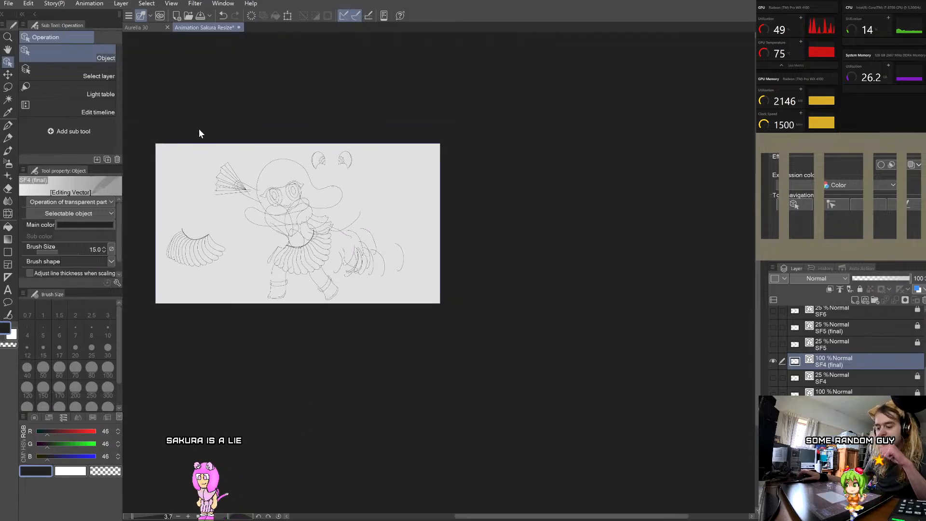
Step: Smooth the left-hand edge of the pointed torso oval above the waist chain by moving its control point upward and slightly outward
scroll(219, 142, up, 4)
scroll(271, 192, down, 2)
scroll(271, 192, up, 1)
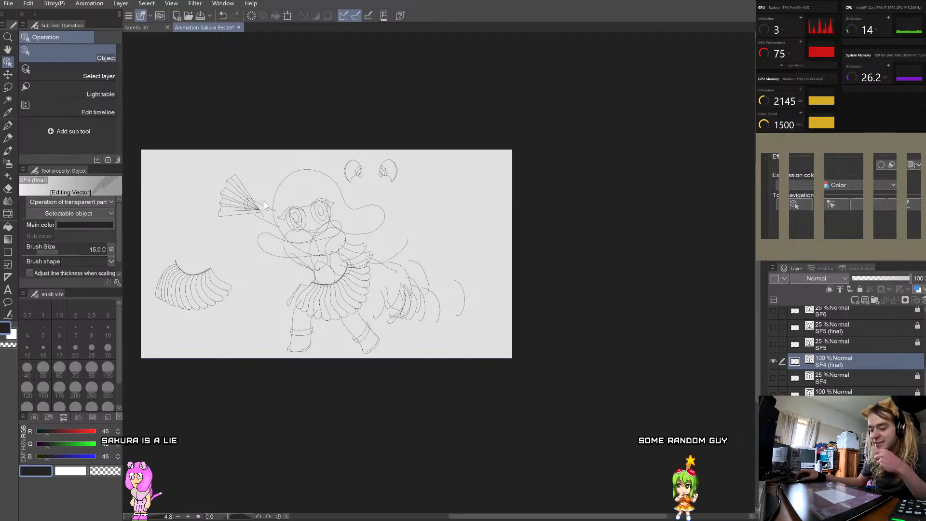
scroll(264, 202, up, 2)
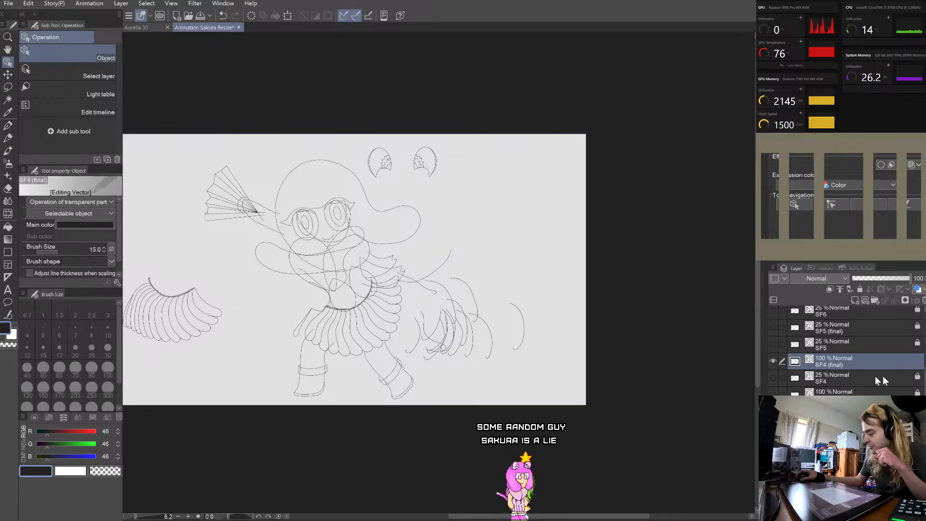
scroll(841, 373, up, 5)
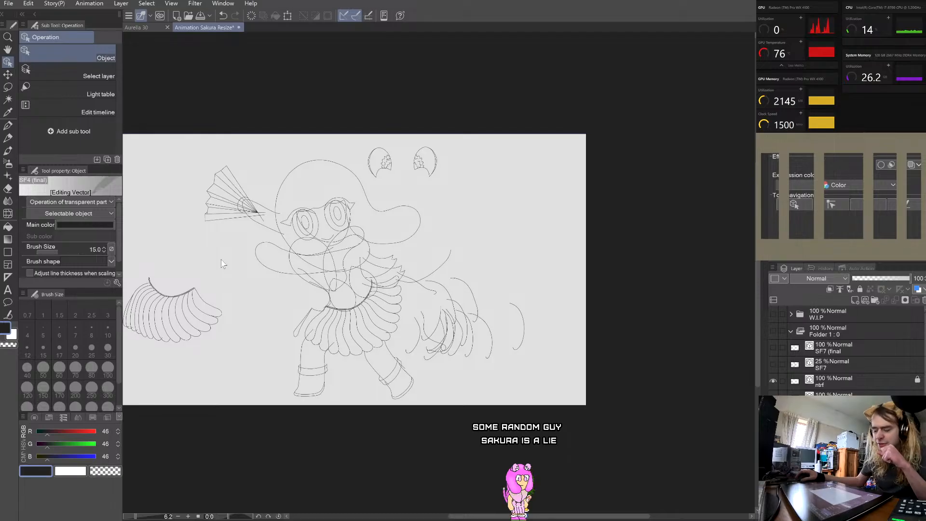
scroll(375, 302, up, 3)
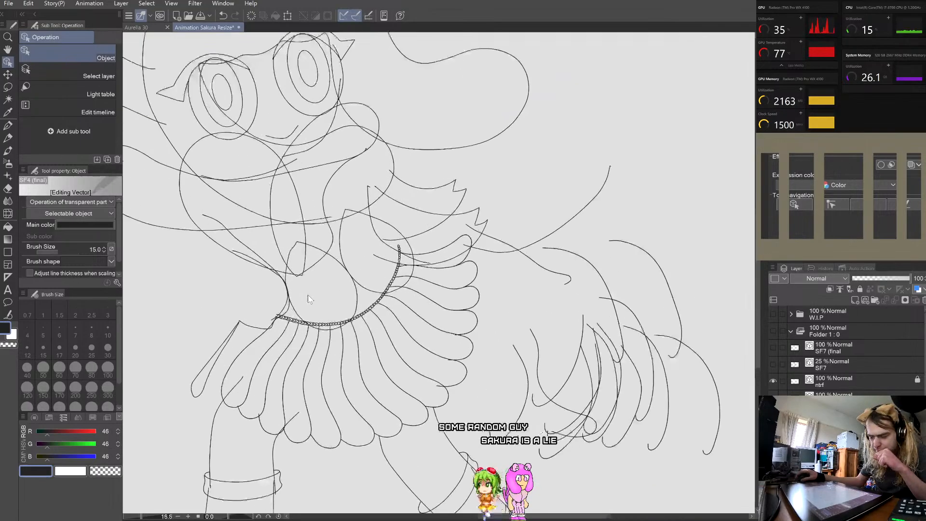
scroll(288, 305, up, 3)
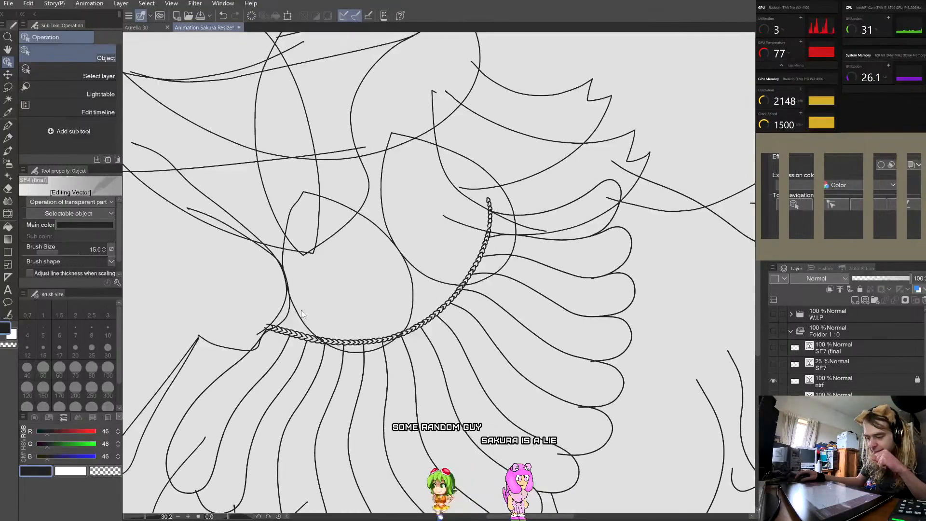
click(300, 319)
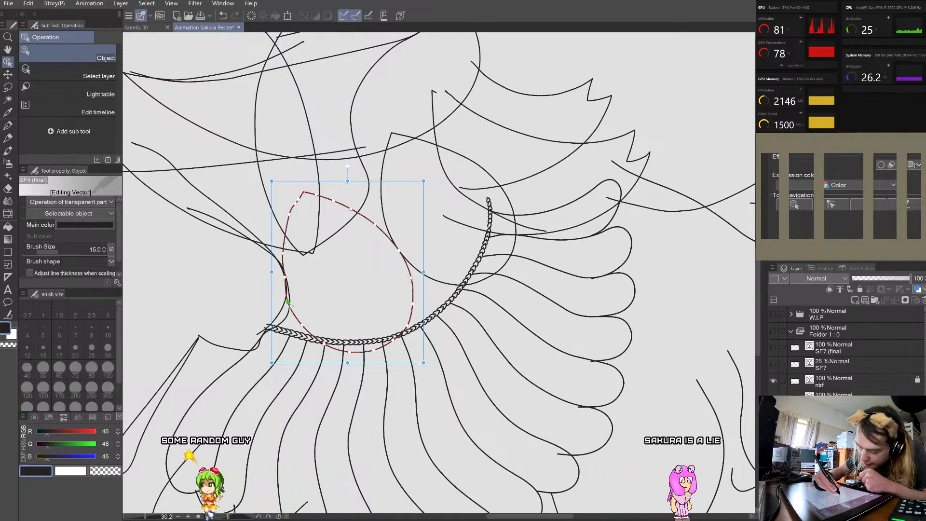
drag(285, 278, 280, 250)
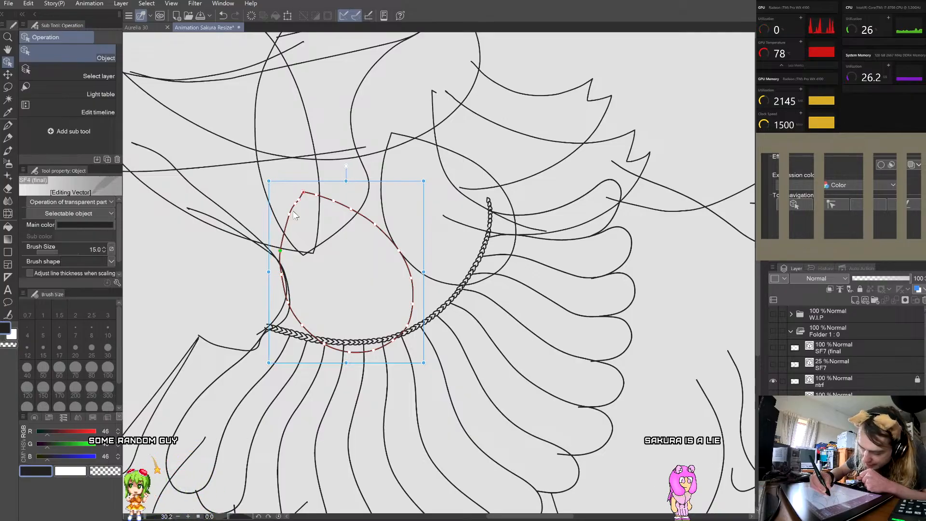
click(306, 224)
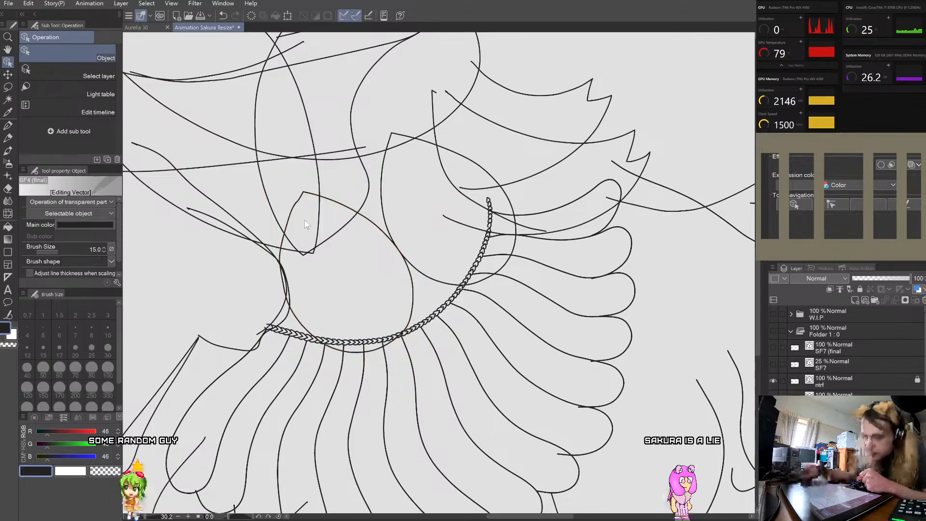
Step: Move the loose curve beside the waist away from the figure into the empty area near the canvas's right edge
click(290, 315)
drag(290, 315, 131, 315)
scroll(225, 302, down, 2)
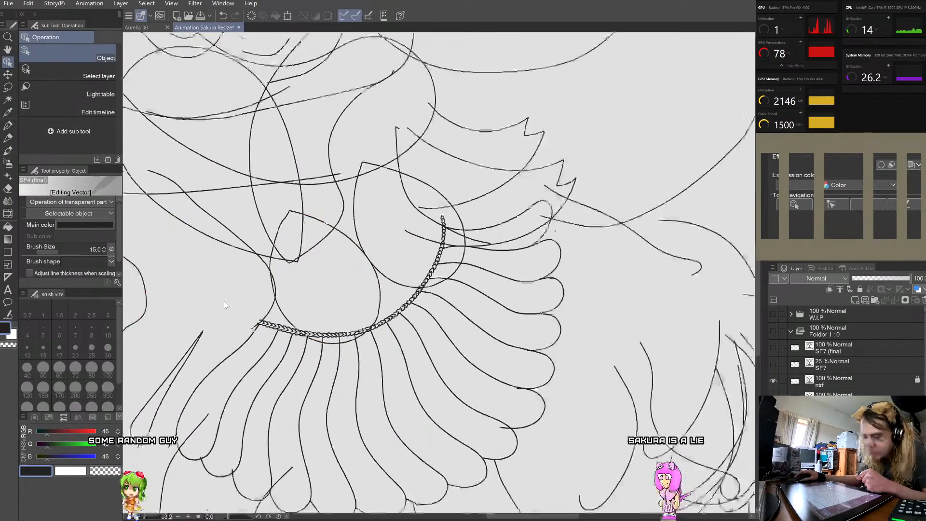
scroll(225, 303, down, 5)
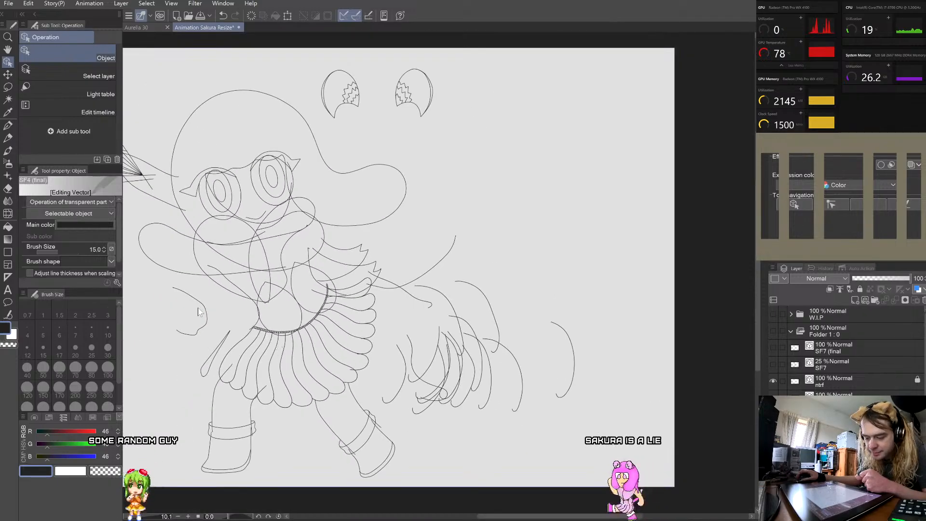
click(199, 310)
drag(206, 302, 657, 247)
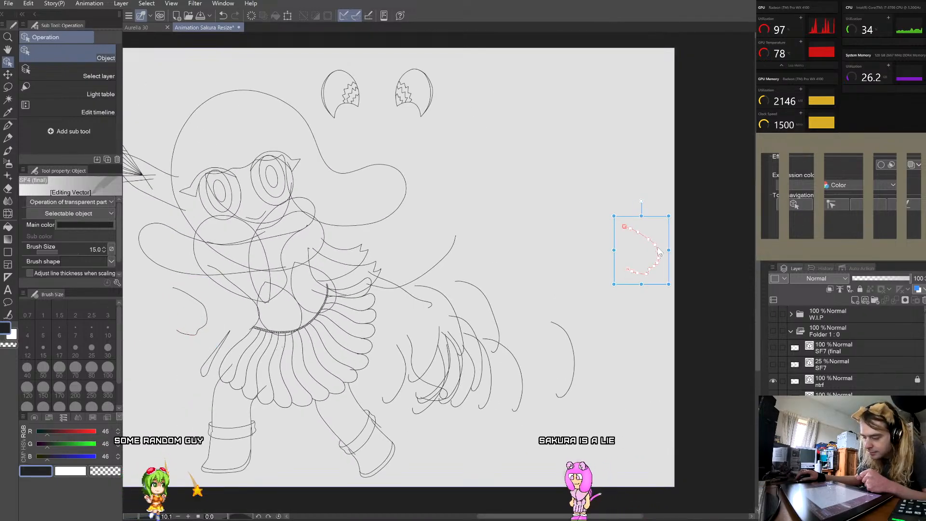
click(606, 360)
scroll(606, 360, down, 2)
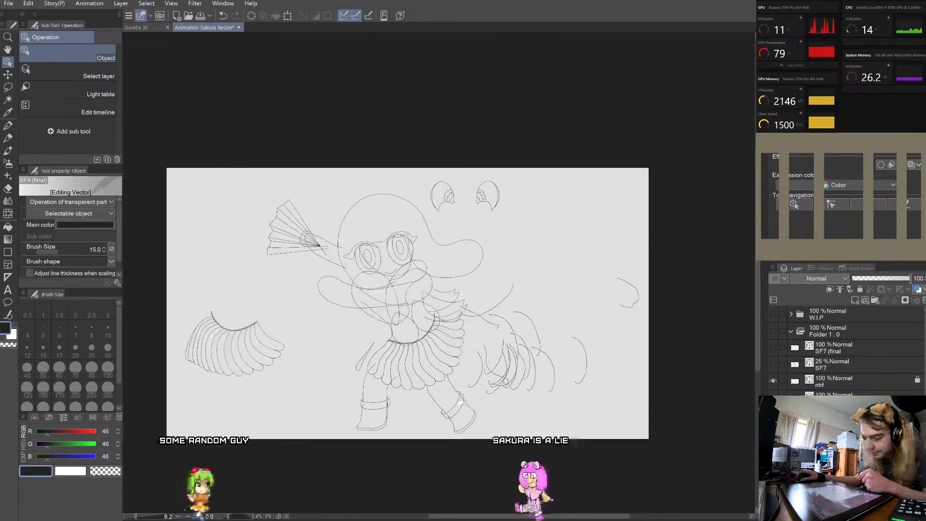
Step: Move the loose curves extending beside the skirt down and outward onto the cluster of separate strand strokes
scroll(476, 318, up, 3)
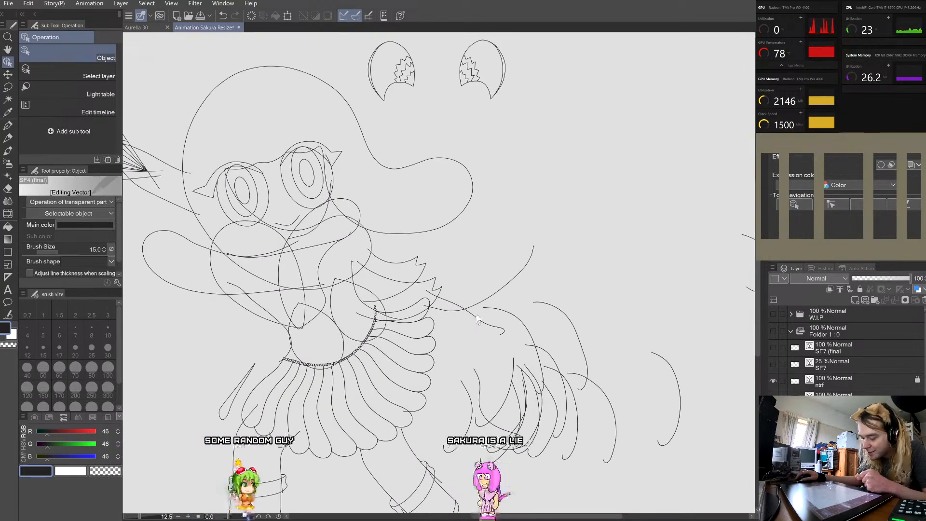
click(472, 316)
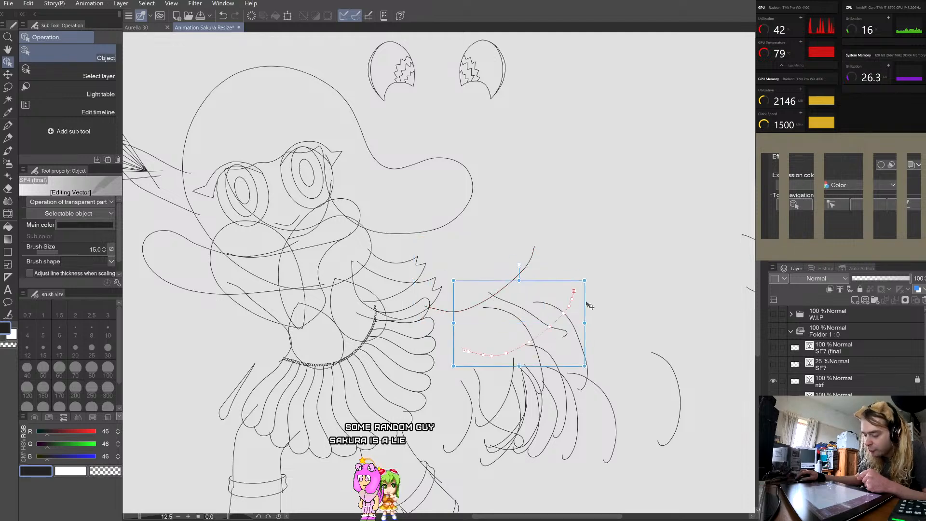
scroll(503, 164, down, 5)
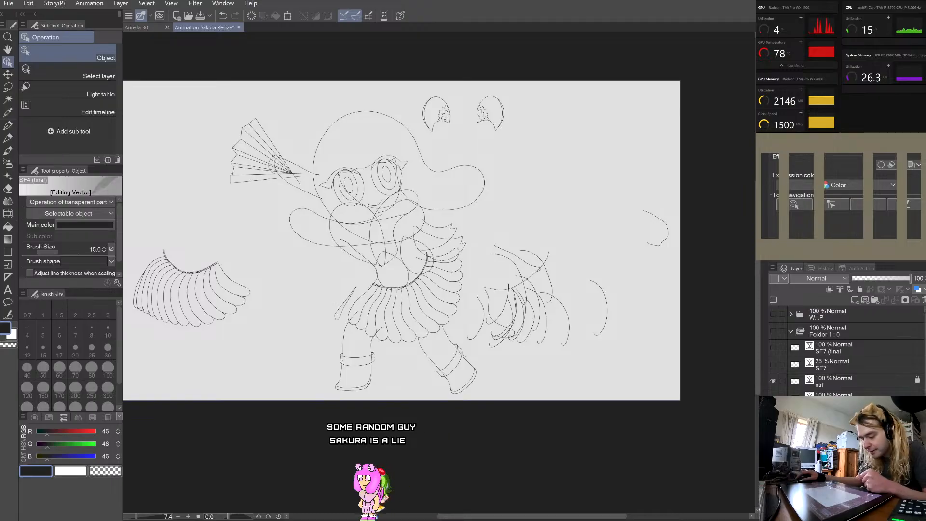
click(860, 289)
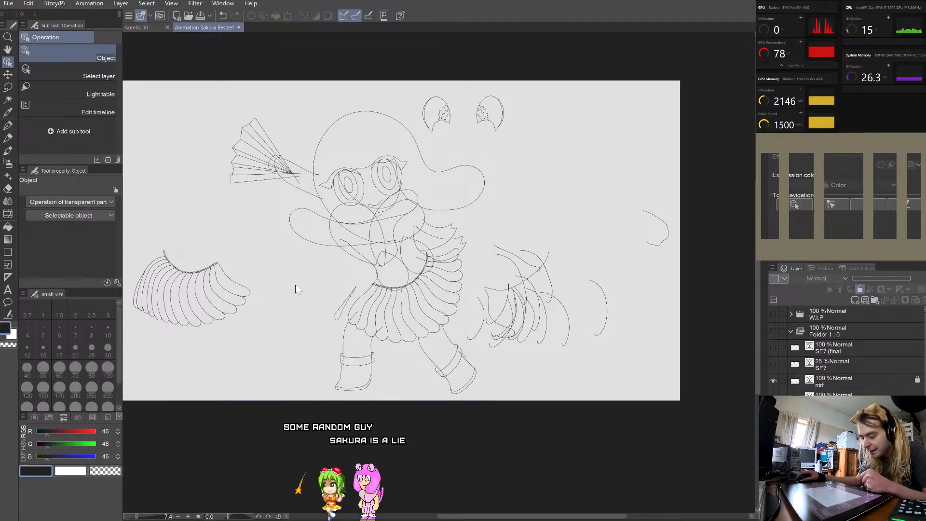
scroll(353, 328, up, 7)
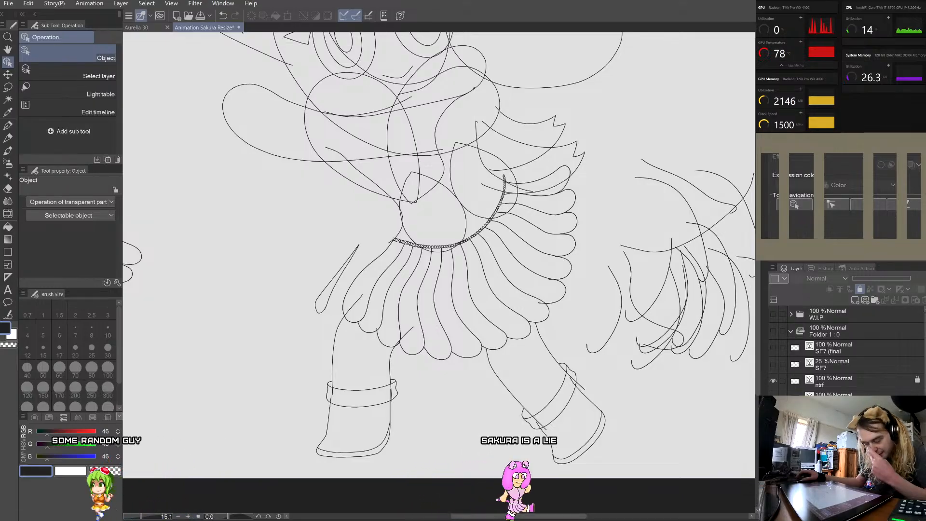
click(859, 289)
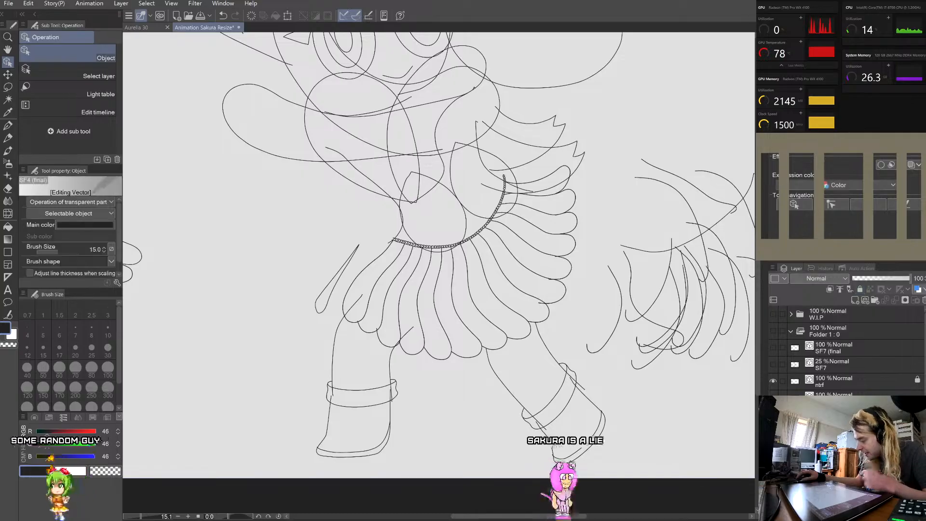
Step: Hide and lock the finished SF4 (final) layer
scroll(844, 349, down, 3)
scroll(439, 273, down, 5)
scroll(438, 272, up, 2)
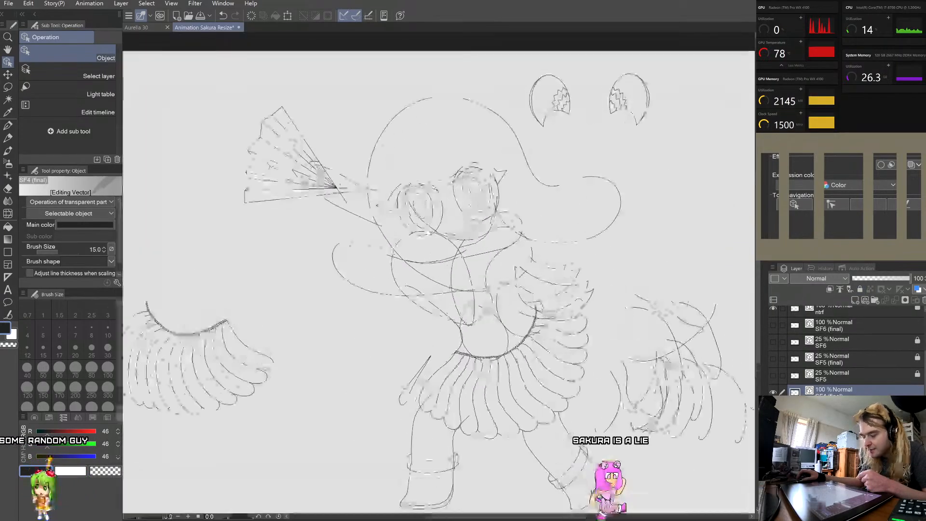
scroll(428, 226, up, 1)
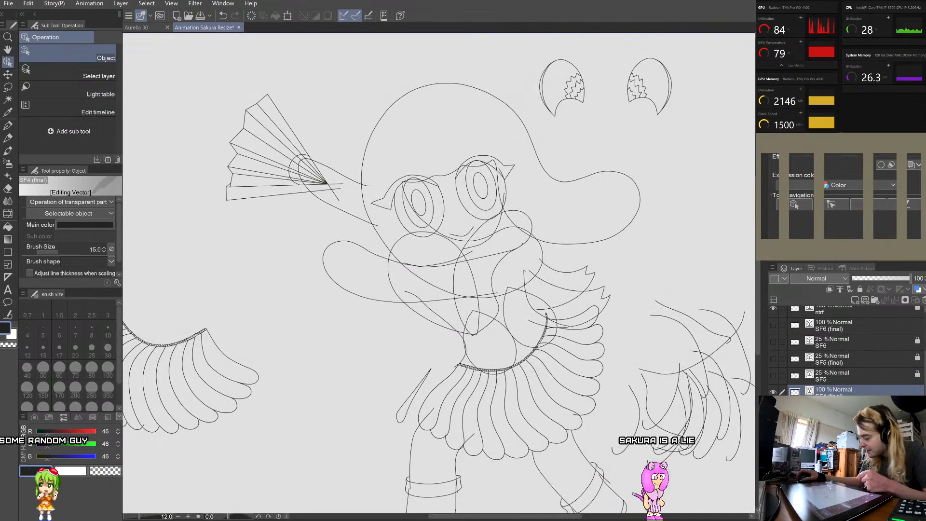
click(773, 392)
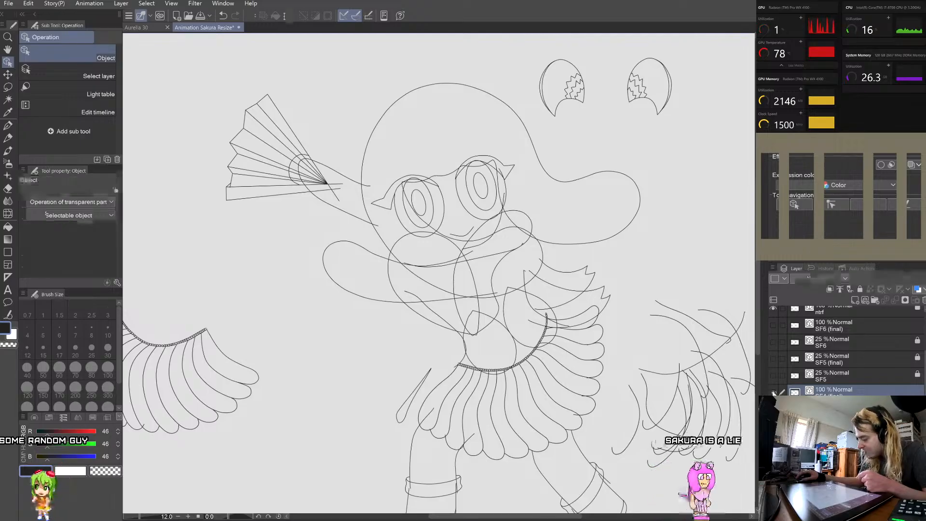
scroll(871, 374, up, 1)
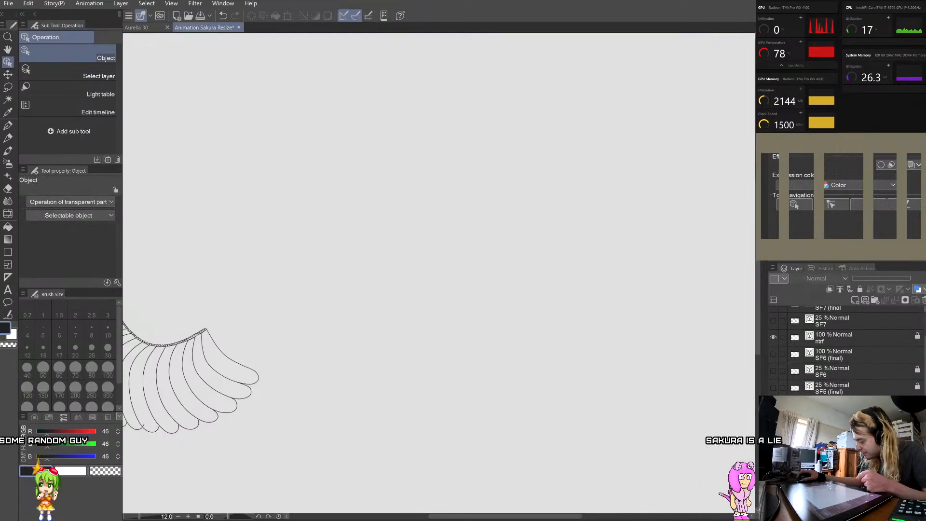
click(860, 289)
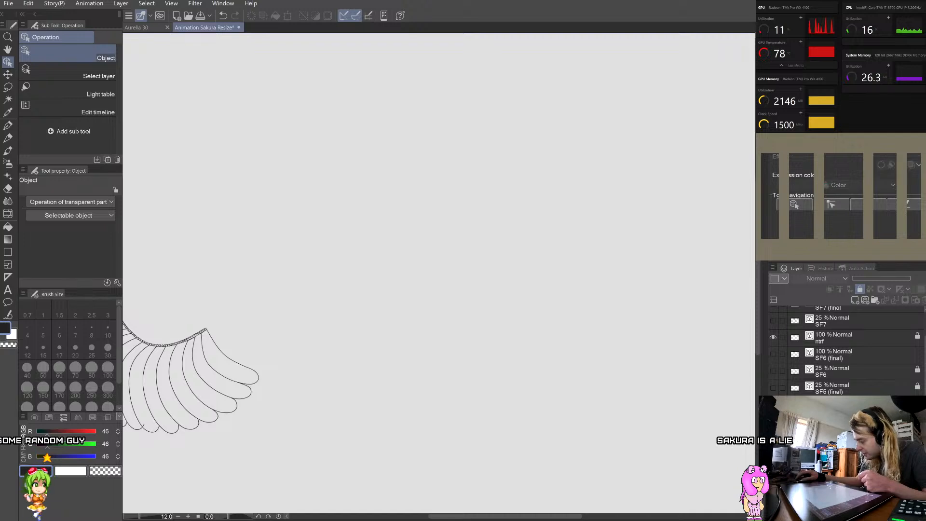
Step: Unlock and show the SF5 (final) layer and raise its opacity to 100%
click(839, 391)
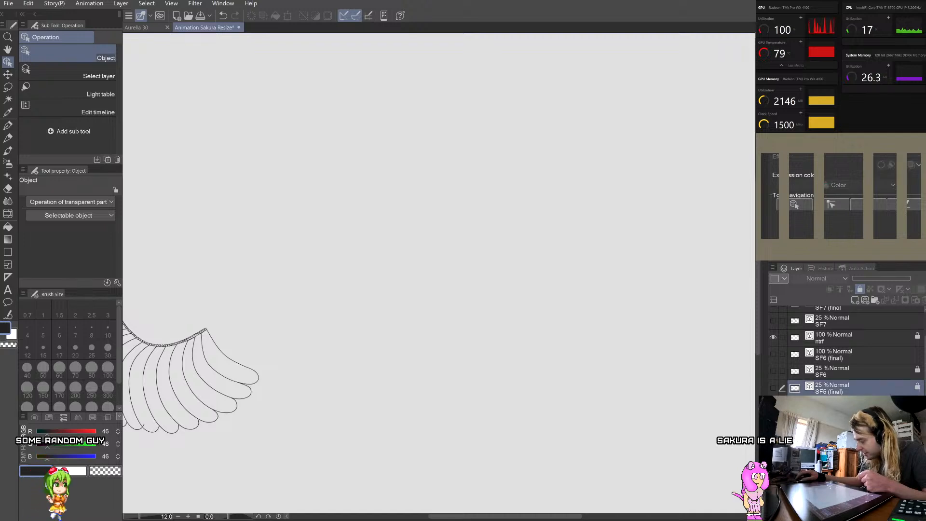
click(861, 290)
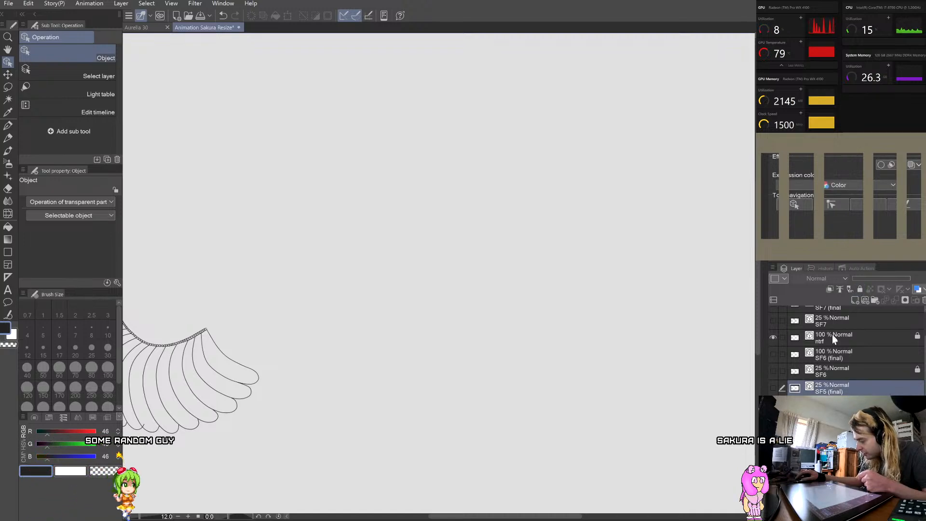
scroll(644, 370, down, 3)
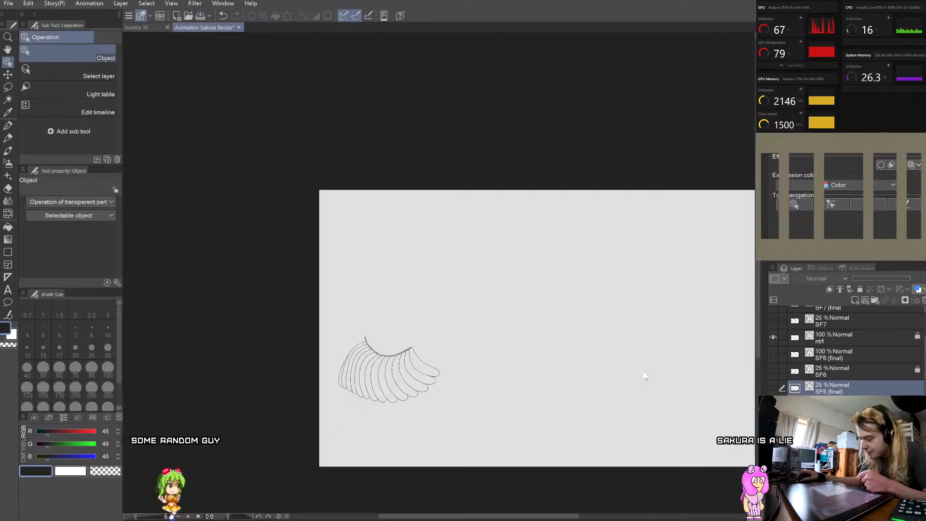
click(773, 387)
scroll(483, 337, down, 2)
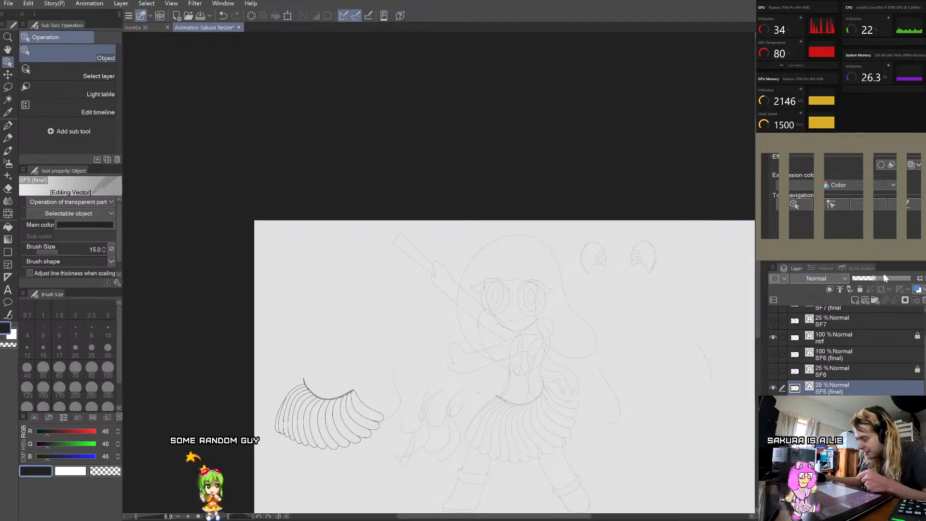
drag(883, 278, 911, 278)
Step: Lower the fringe slightly on SF5 (final) by moving all its control points together over the upper edges of the eyes
scroll(523, 258, up, 6)
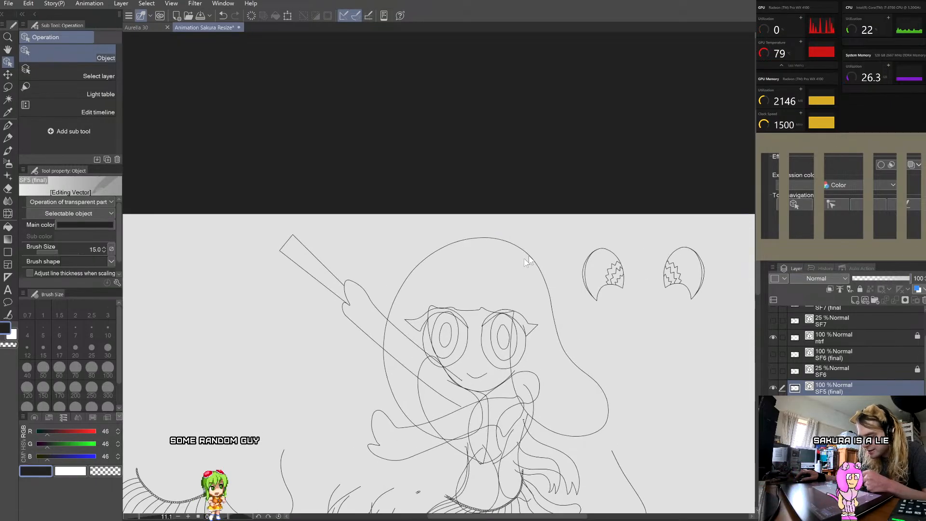
scroll(452, 318, up, 2)
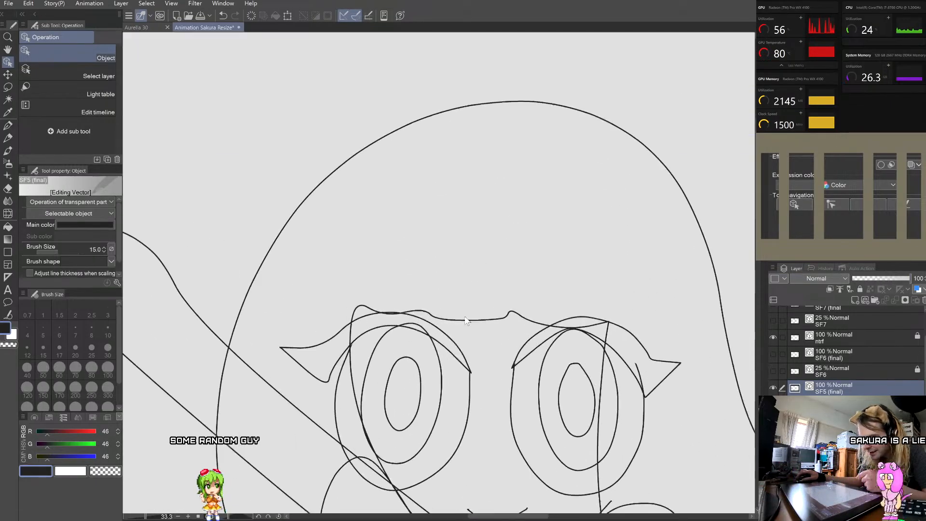
click(463, 322)
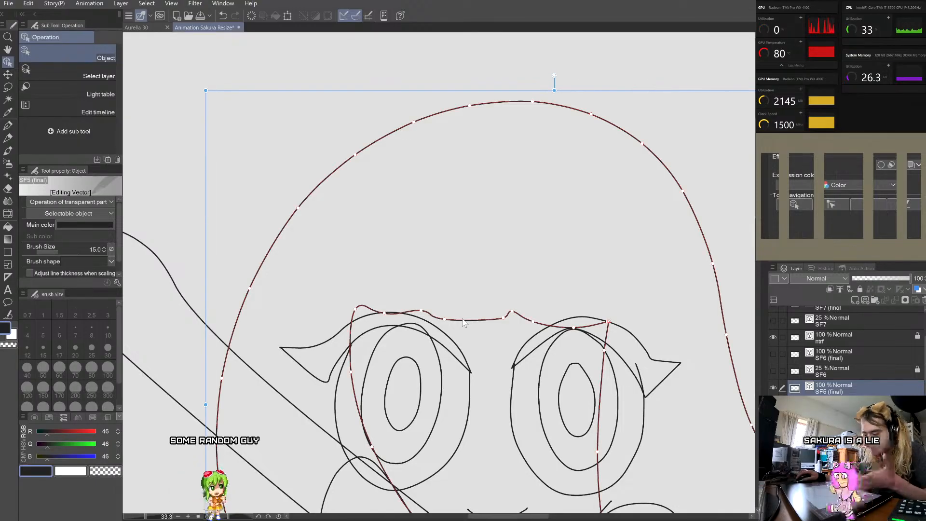
scroll(612, 328, up, 2)
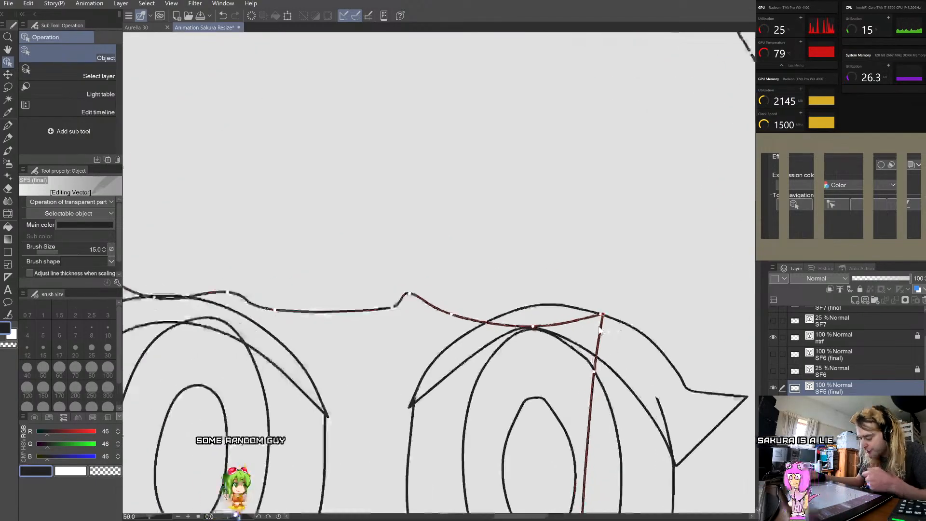
scroll(600, 330, up, 2)
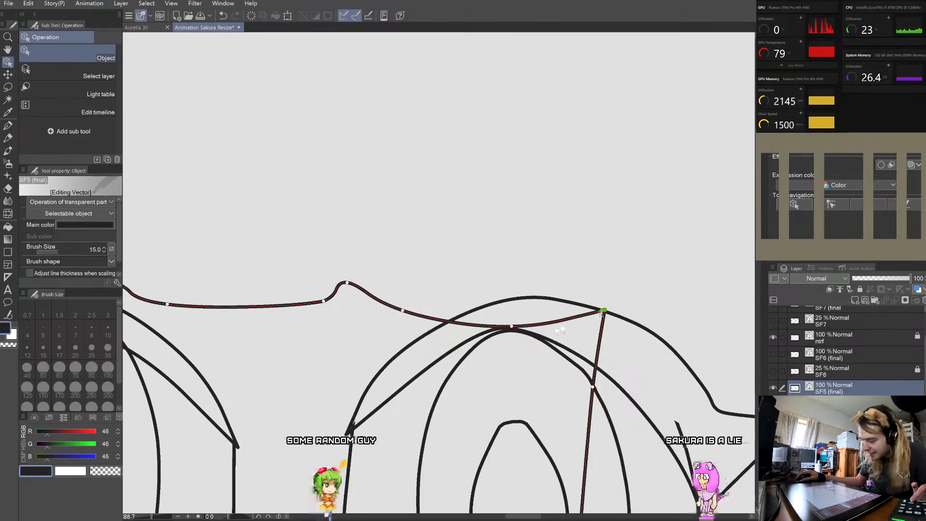
shift+click(511, 327)
shift+click(403, 310)
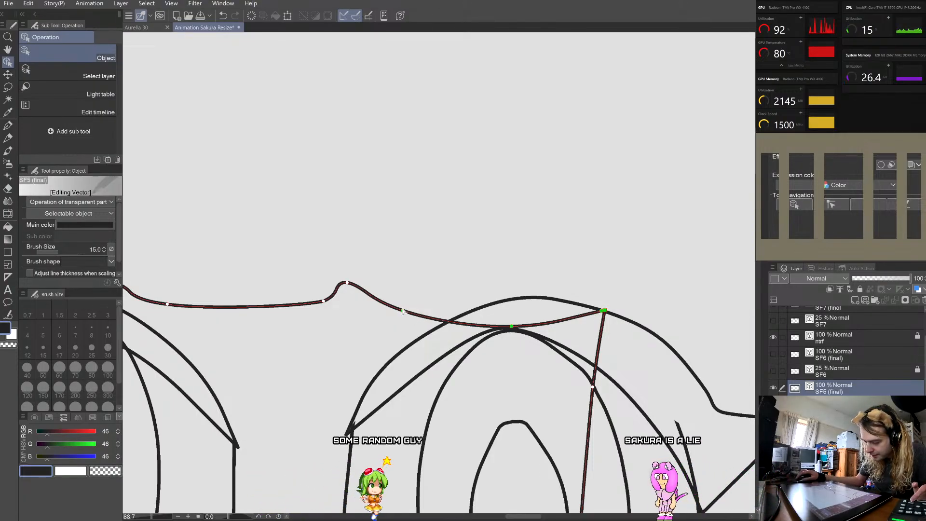
shift+click(347, 283)
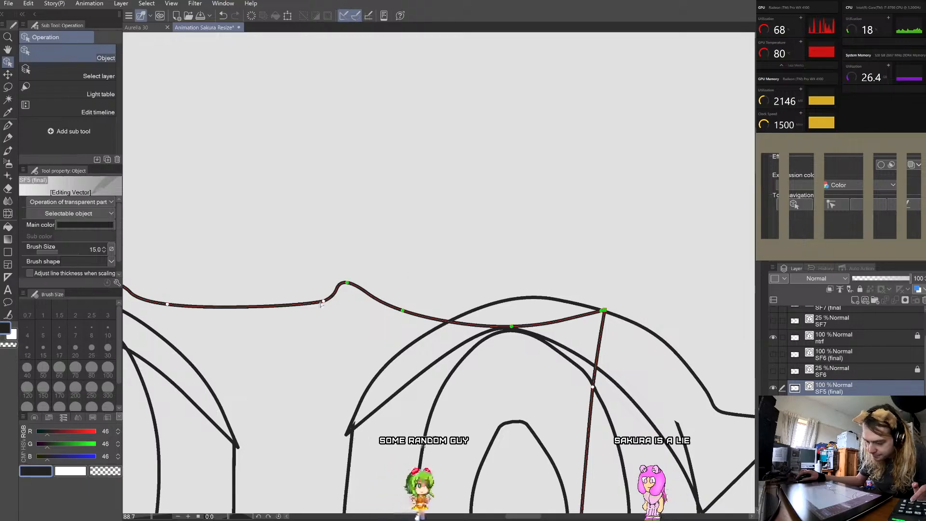
scroll(321, 303, down, 8)
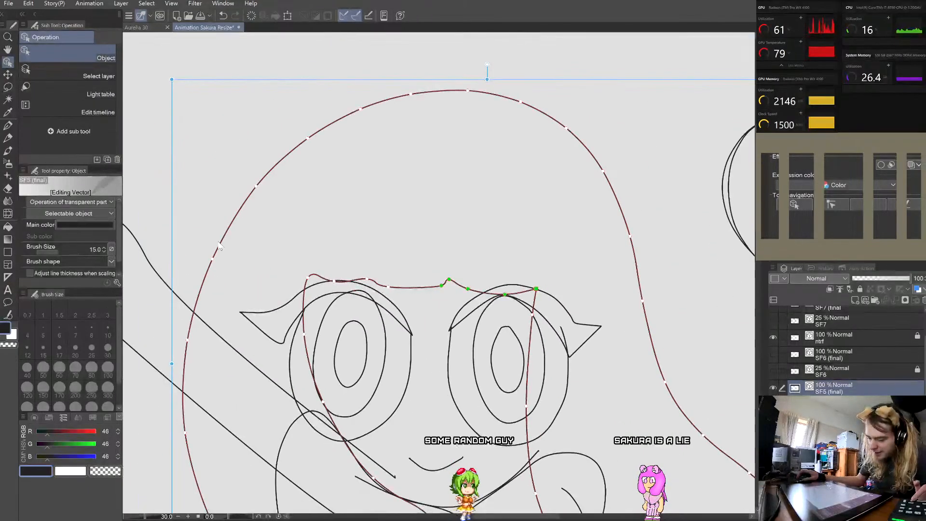
key(asciicircum)
scroll(311, 244, up, 5)
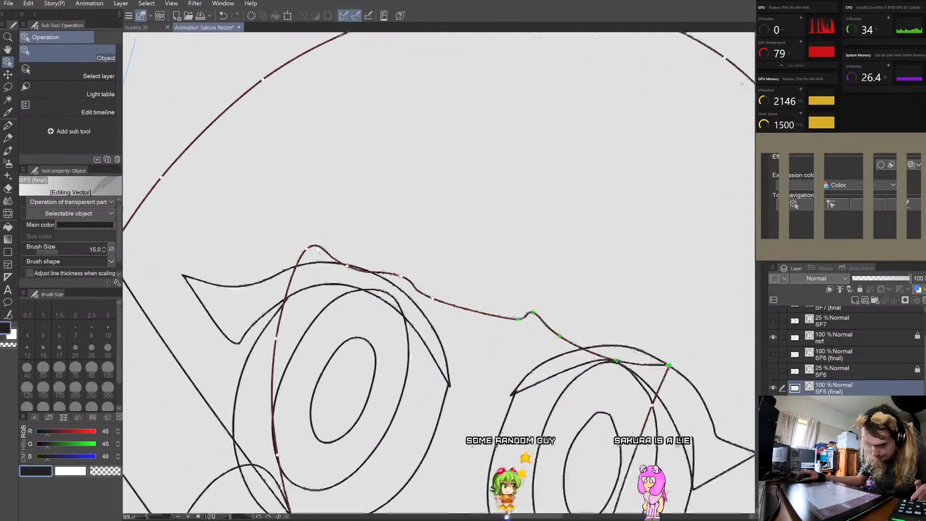
shift+click(307, 249)
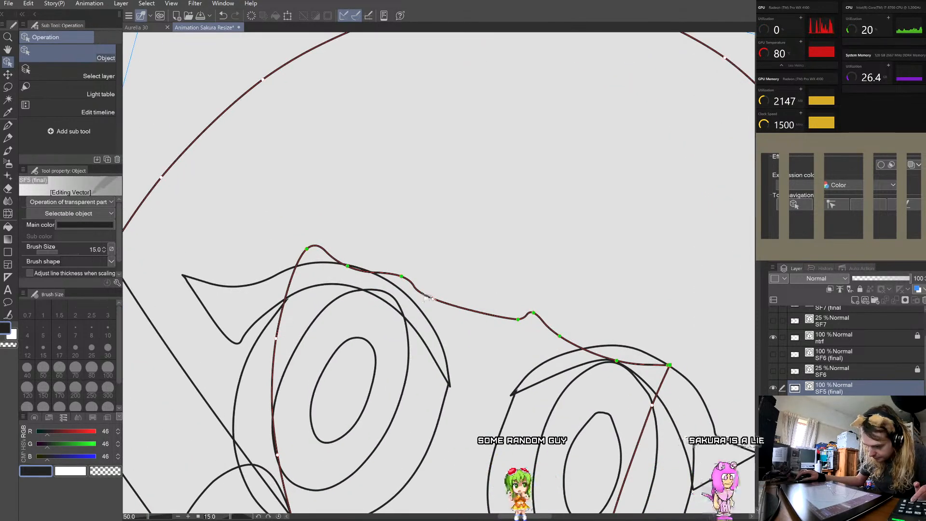
scroll(460, 250, down, 4)
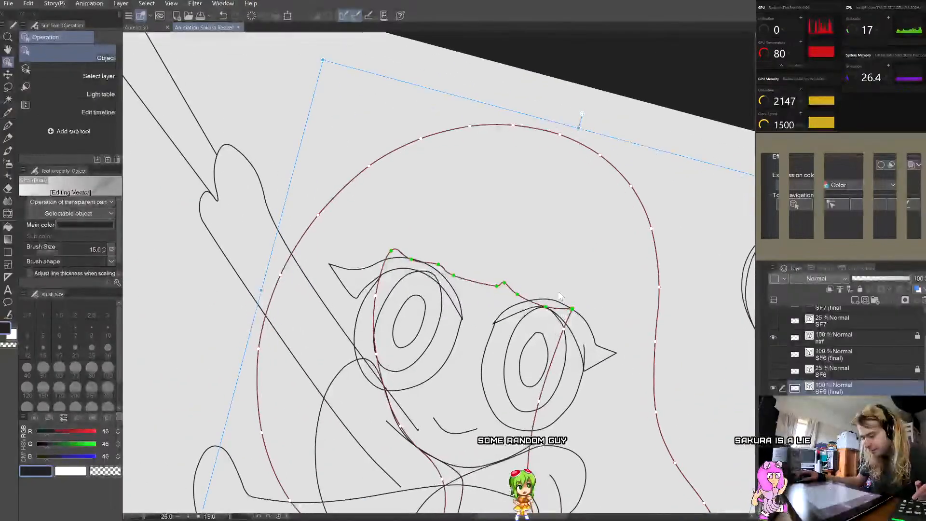
click(269, 515)
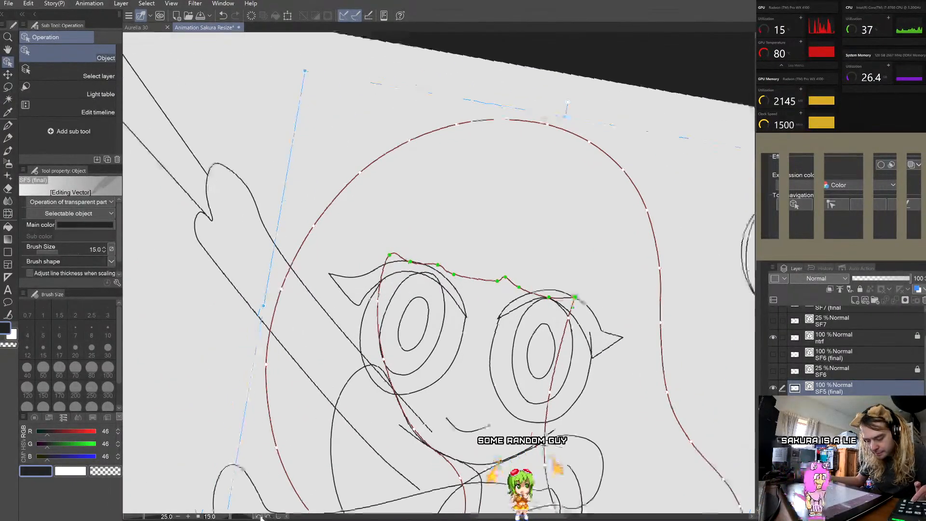
scroll(542, 307, up, 2)
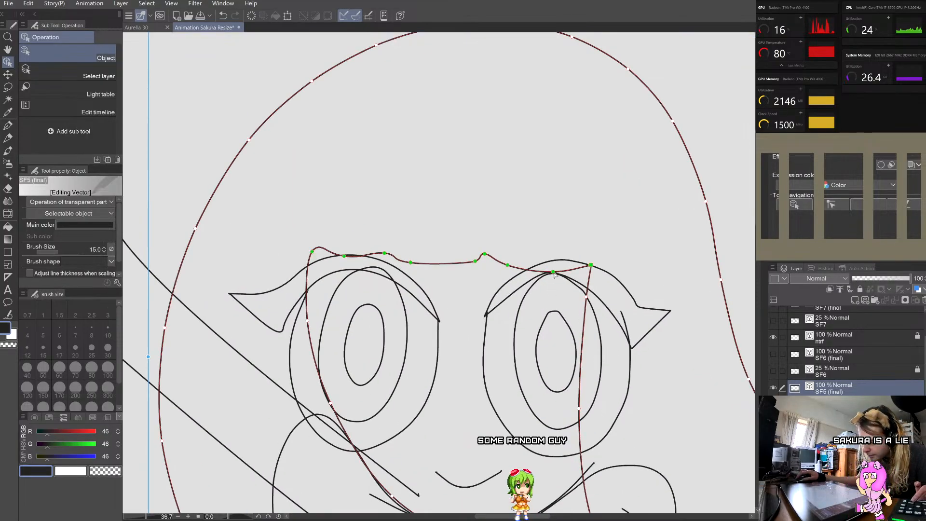
drag(552, 276, 550, 297)
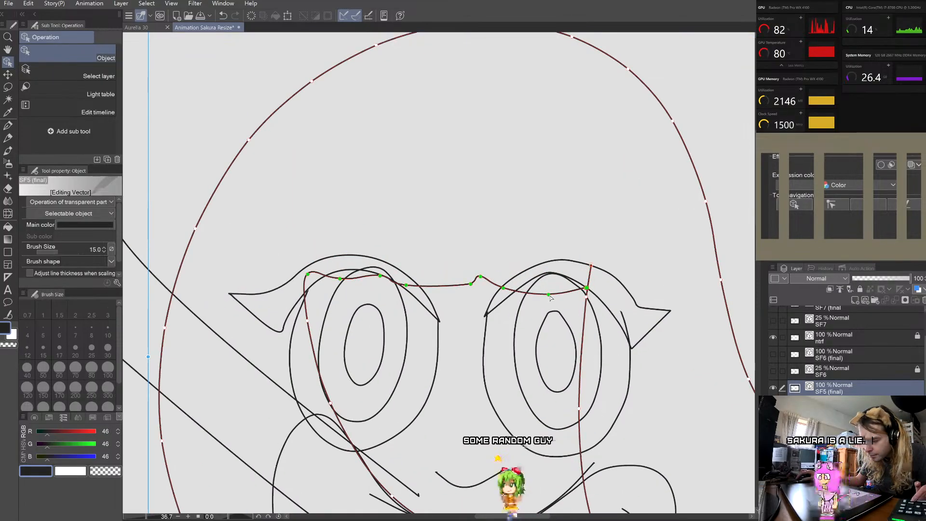
drag(554, 293, 548, 289)
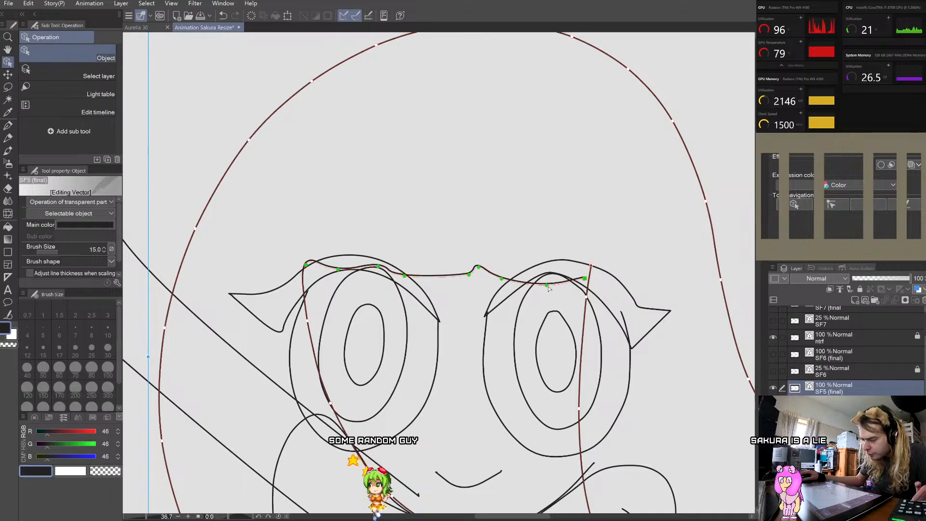
click(512, 206)
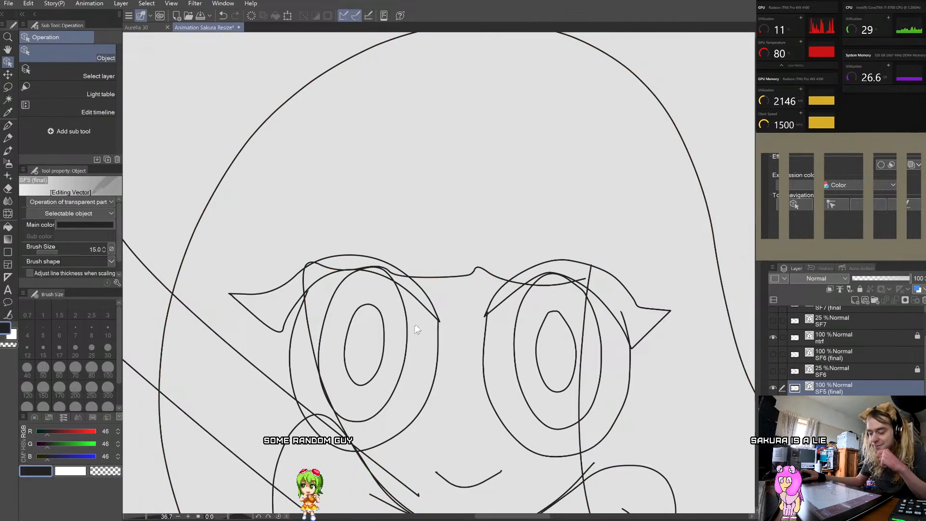
Step: Smooth the fringe between the eyes by shifting the control point beside the central peak and lowering the one above the left eye
scroll(415, 326, up, 2)
scroll(537, 245, up, 2)
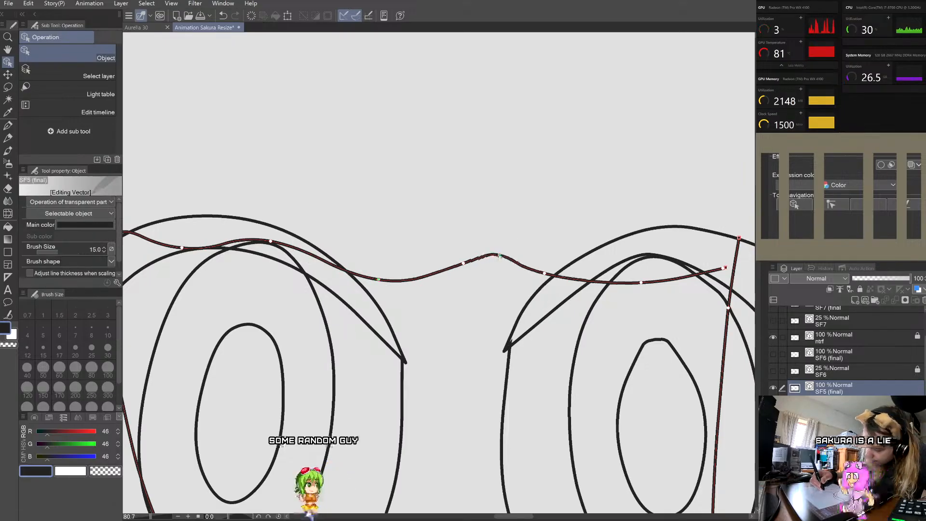
drag(463, 263, 500, 256)
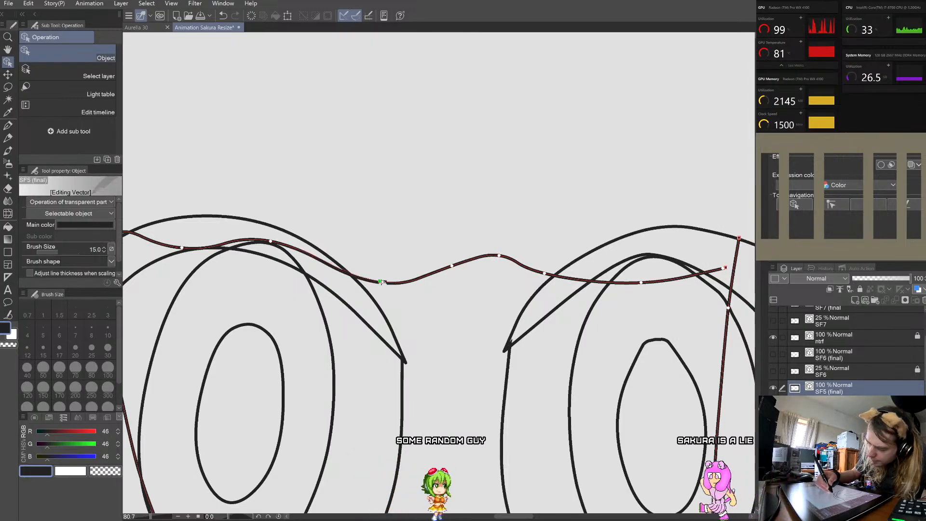
click(273, 241)
drag(276, 244, 312, 266)
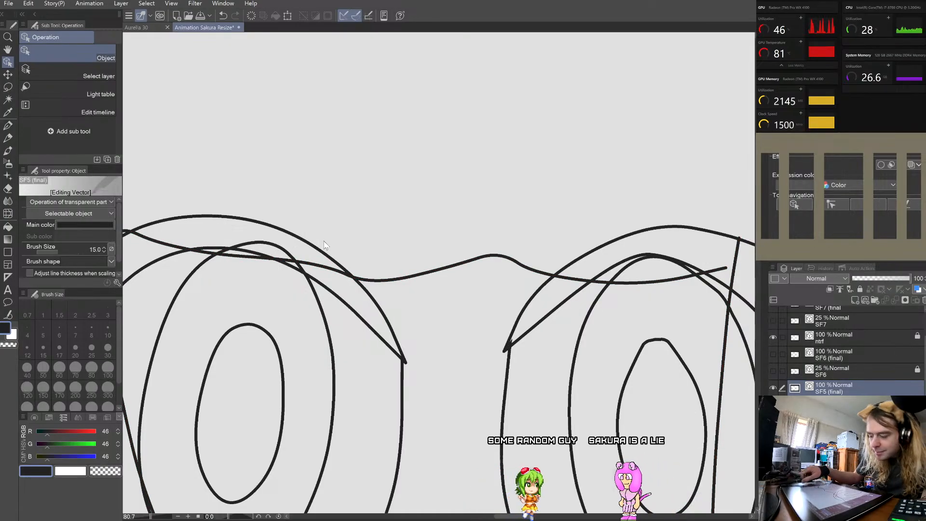
scroll(321, 242, down, 3)
scroll(294, 262, down, 3)
scroll(257, 226, up, 3)
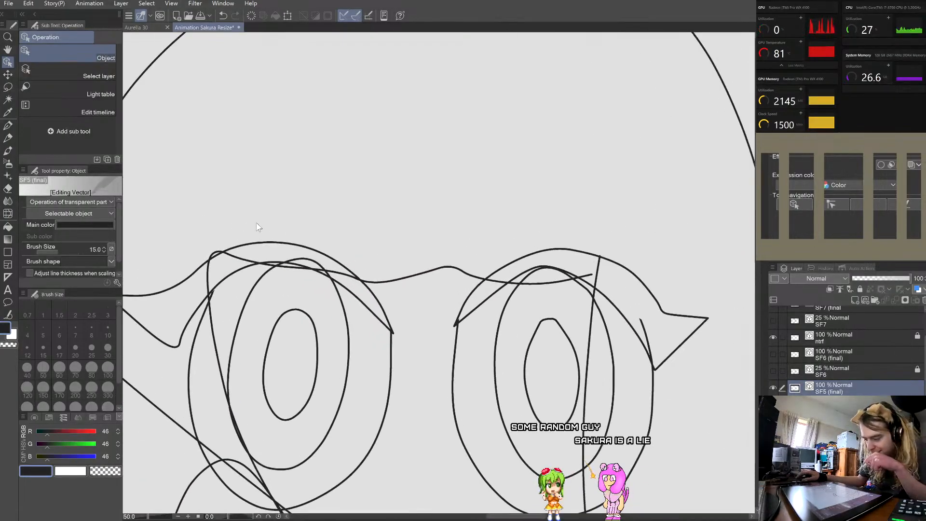
Step: Add a control point at the fringe's left corner and pull the neighbouring point down toward the corner
scroll(245, 264, up, 2)
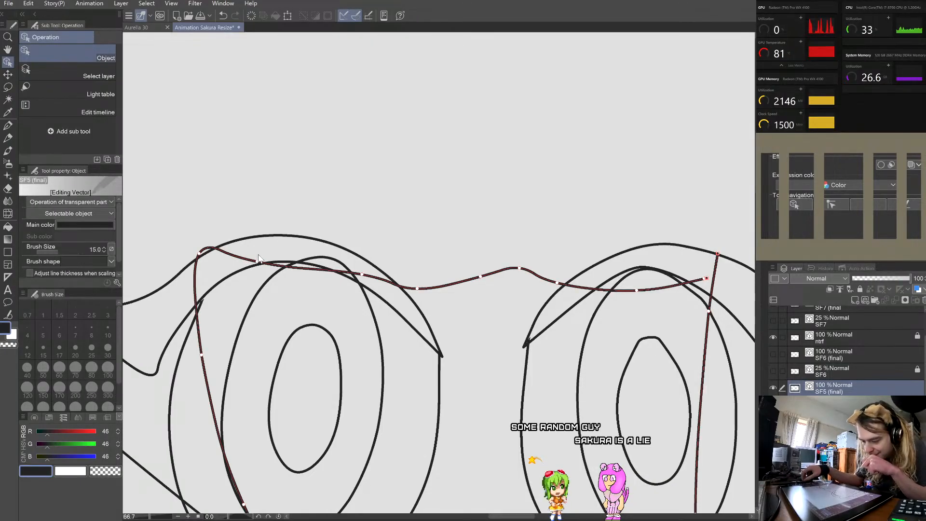
scroll(224, 251, up, 4)
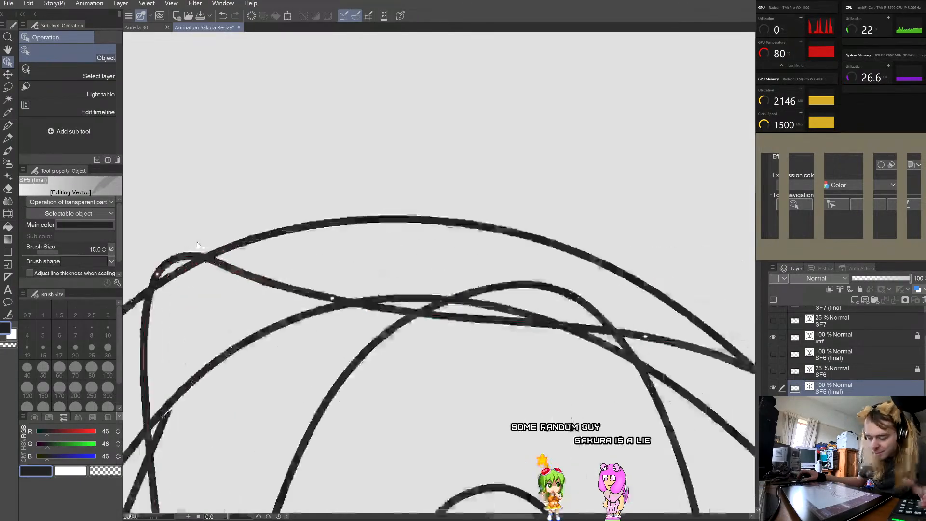
right_click(171, 255)
click(184, 262)
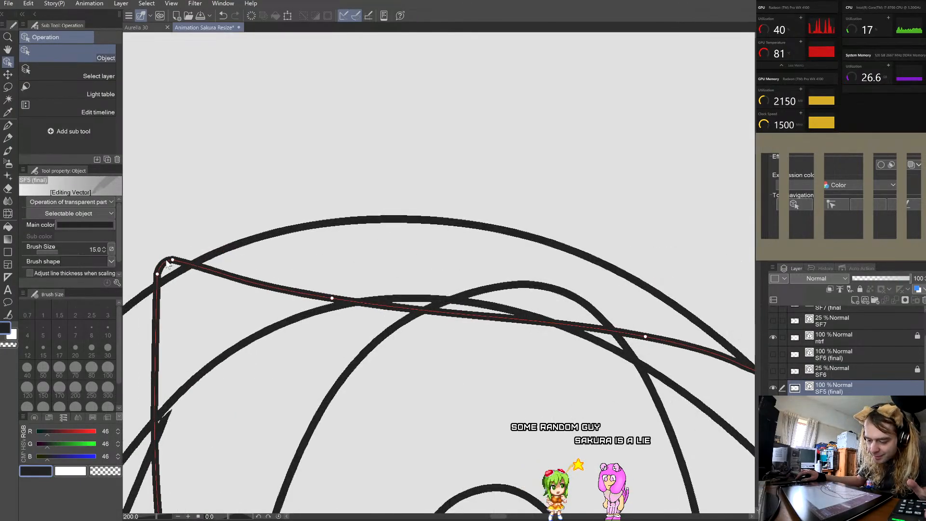
right_click(170, 259)
click(194, 217)
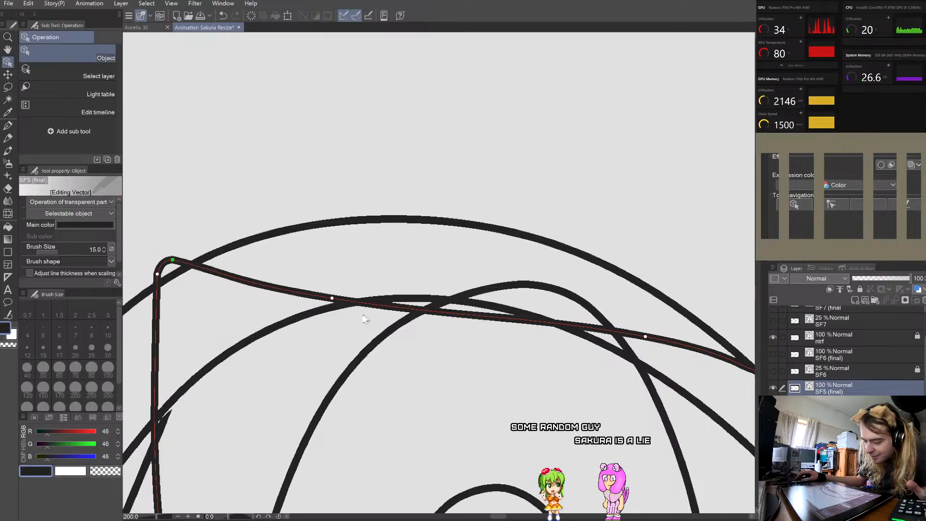
drag(337, 299, 299, 316)
scroll(266, 237, down, 8)
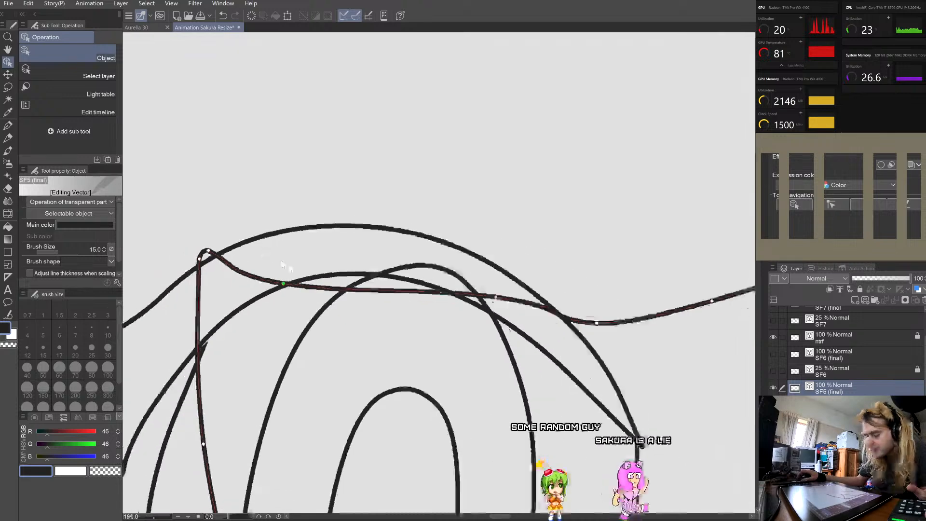
Step: Reshape the fringe over the left eye into a smooth dip, adding a control point and raising the next one into a second peak
scroll(461, 343, up, 4)
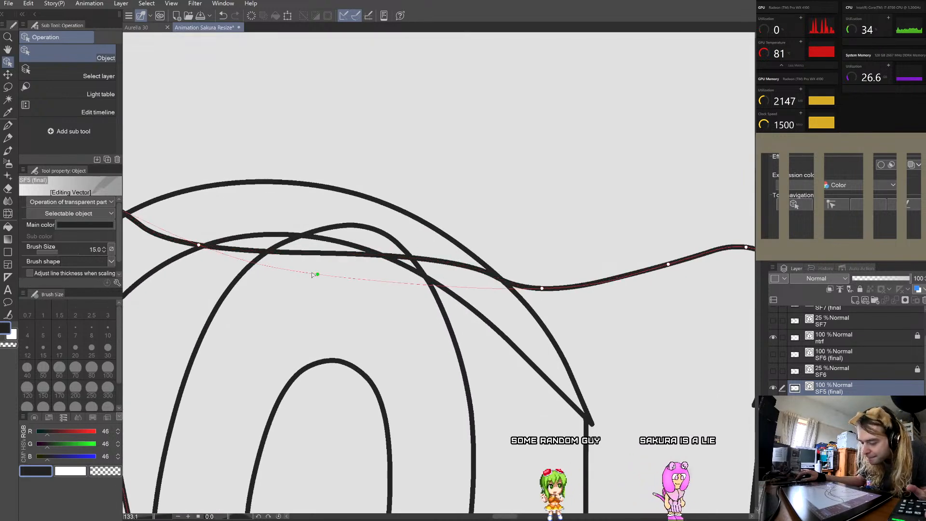
drag(314, 274, 314, 268)
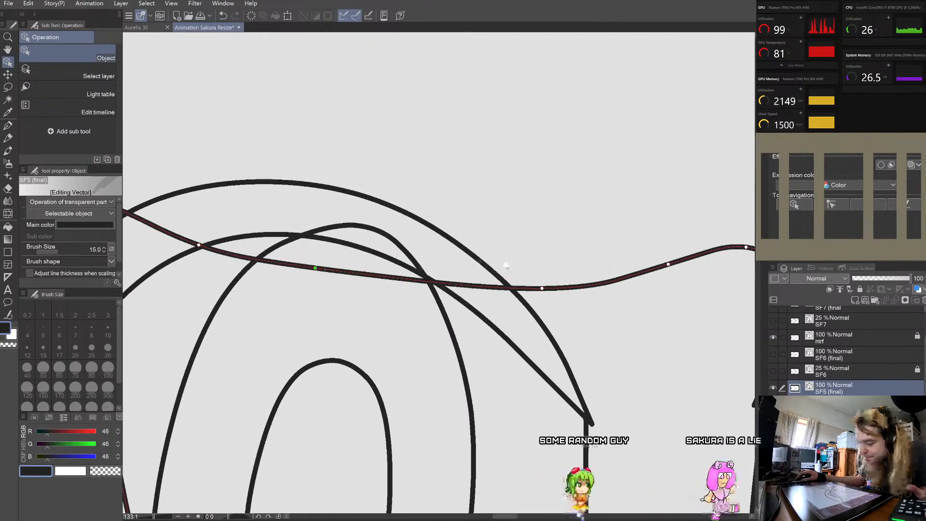
right_click(469, 285)
click(490, 291)
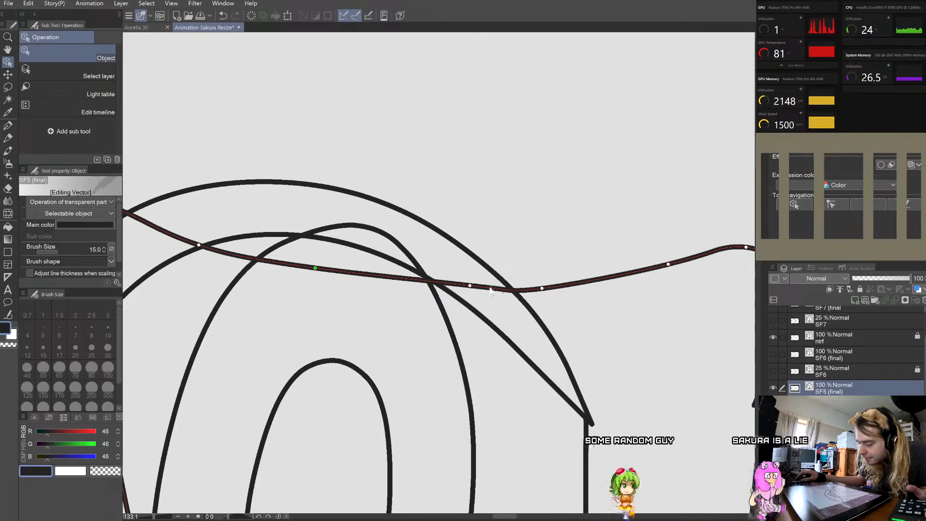
drag(542, 288, 542, 254)
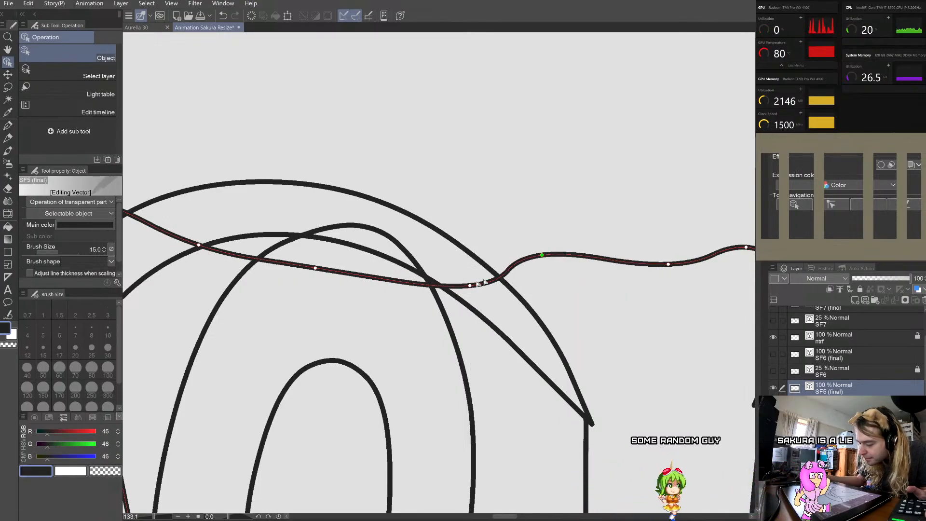
drag(457, 285, 444, 280)
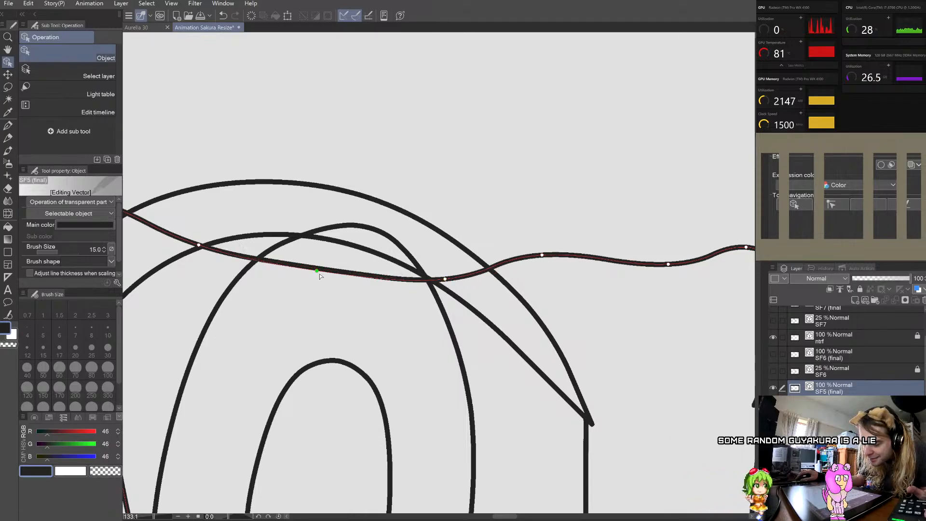
drag(319, 275, 321, 276)
scroll(322, 266, down, 3)
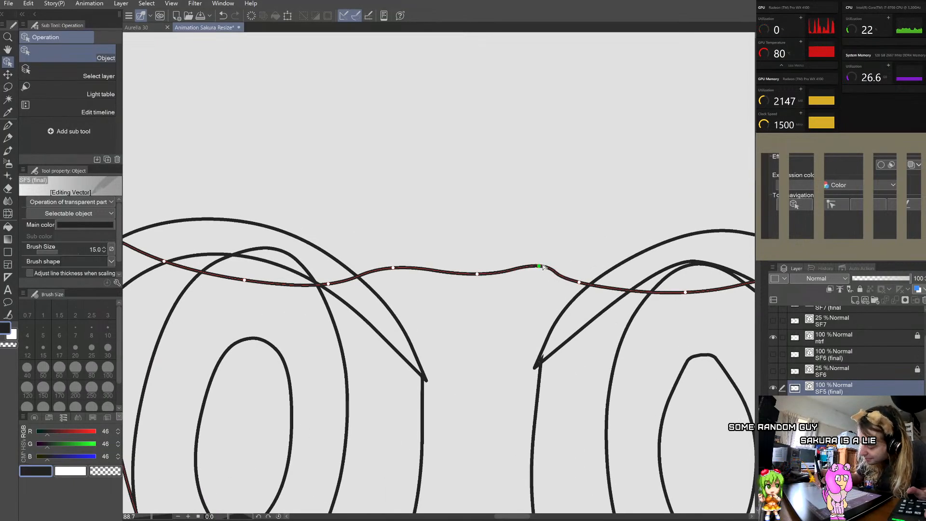
Step: Add control points at the two central fringe peaks and shape the line between them into a rounded dip
right_click(422, 276)
click(450, 281)
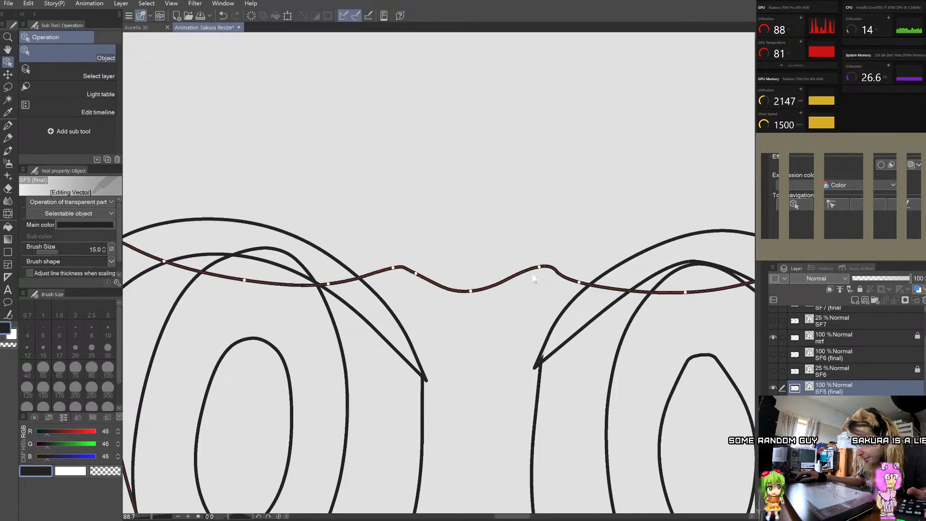
right_click(535, 270)
click(549, 274)
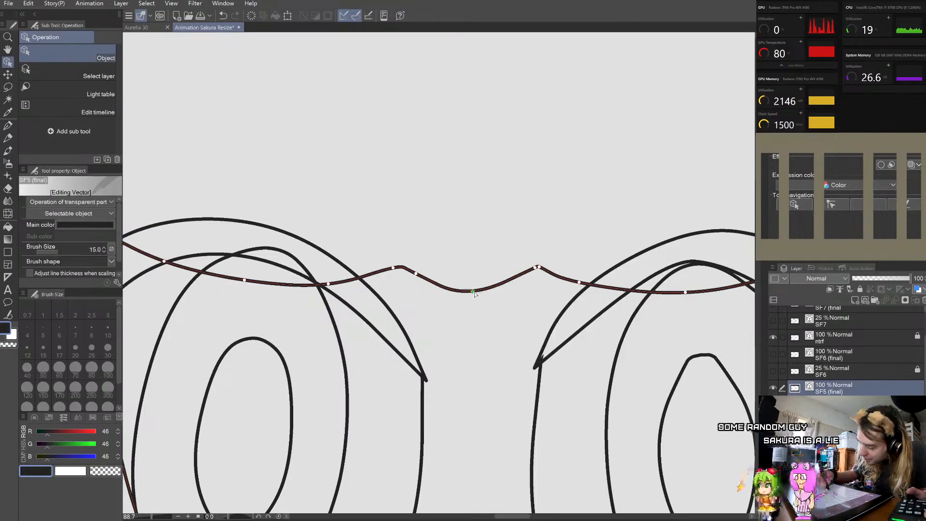
drag(473, 291, 475, 292)
drag(416, 273, 423, 279)
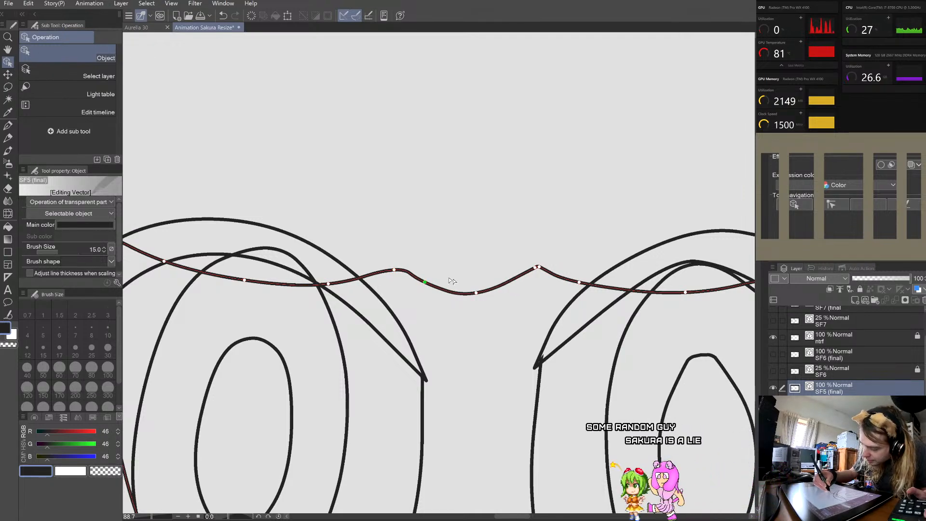
drag(476, 292, 490, 291)
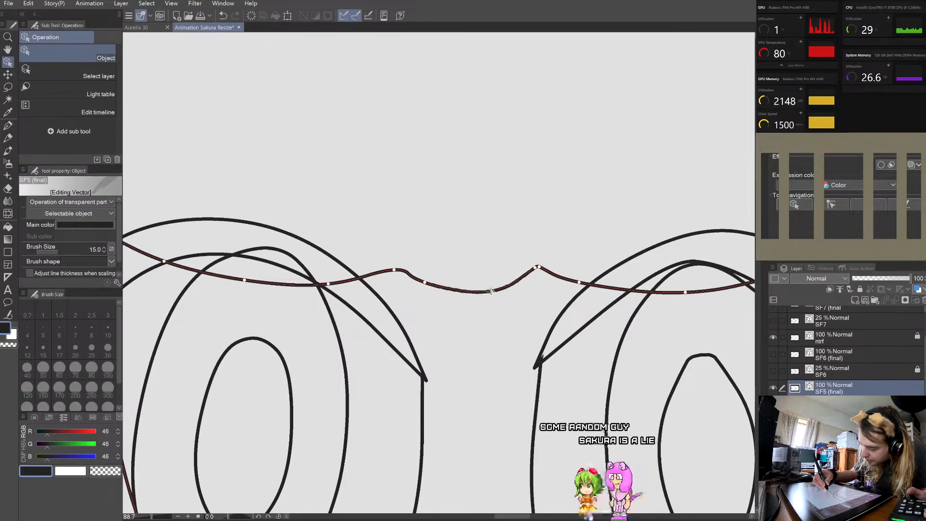
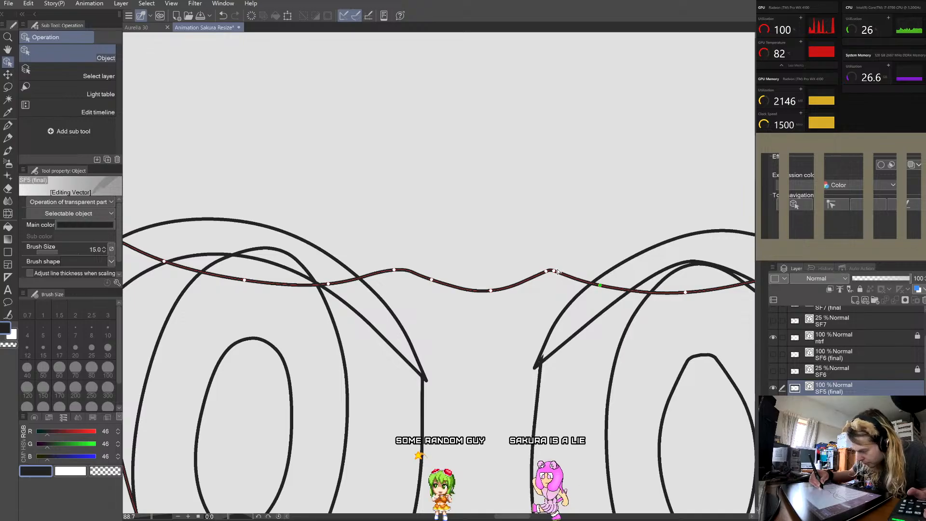
Step: Shift the fringe peak beside the left eye and the control point next to it slightly toward the left eye
scroll(550, 266, down, 3)
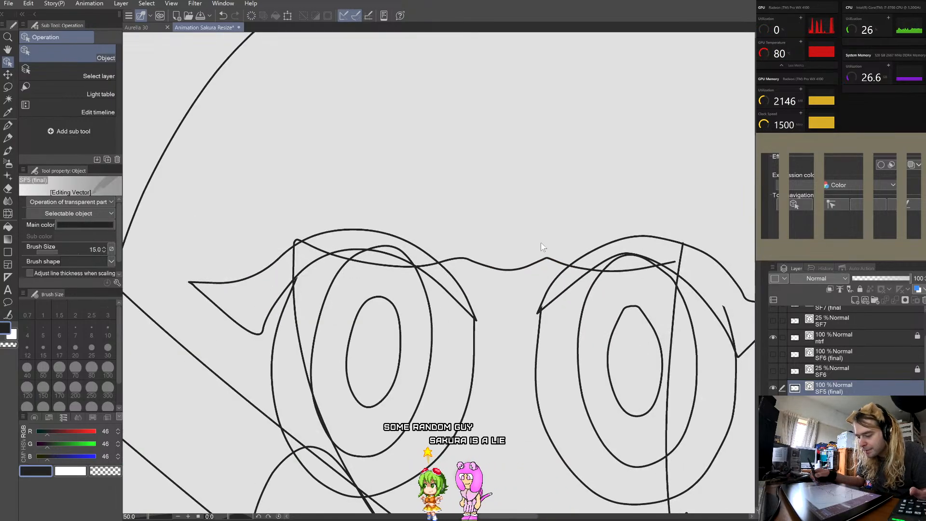
key(ctrl+plus)
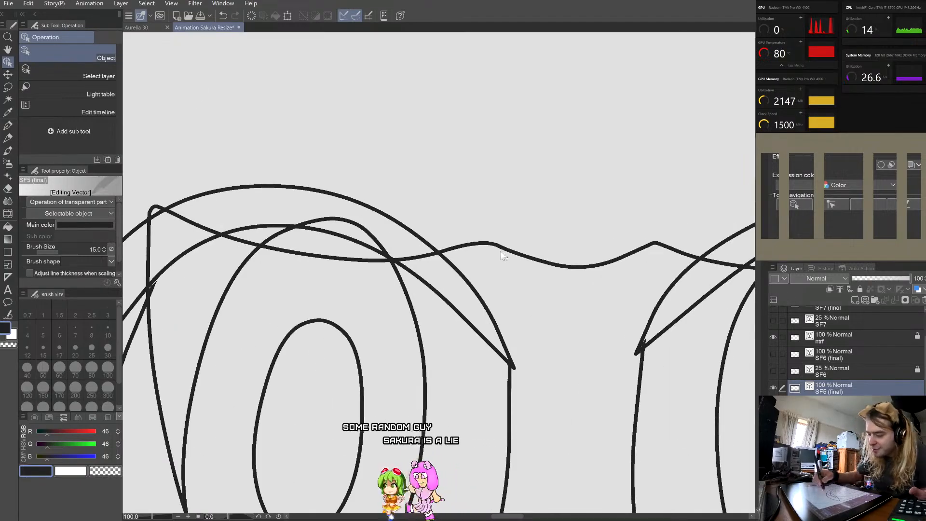
drag(478, 243, 461, 243)
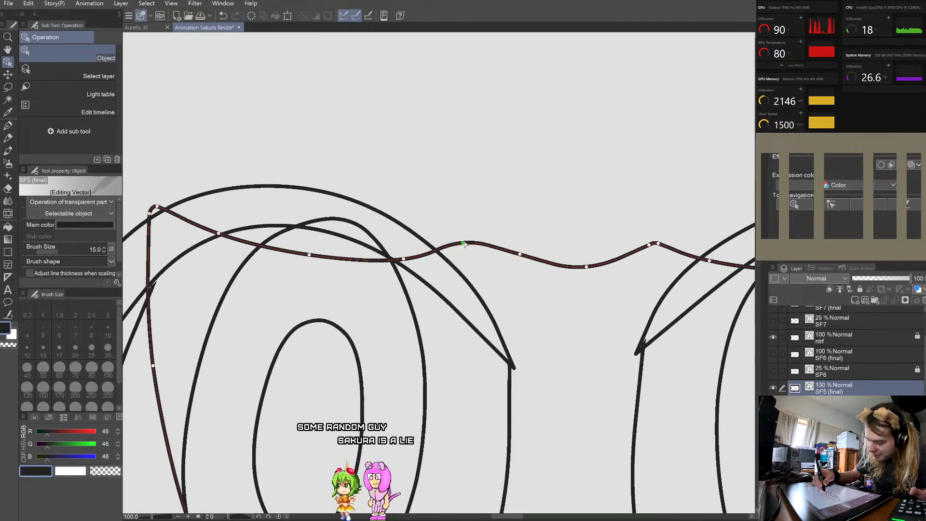
drag(404, 259, 391, 260)
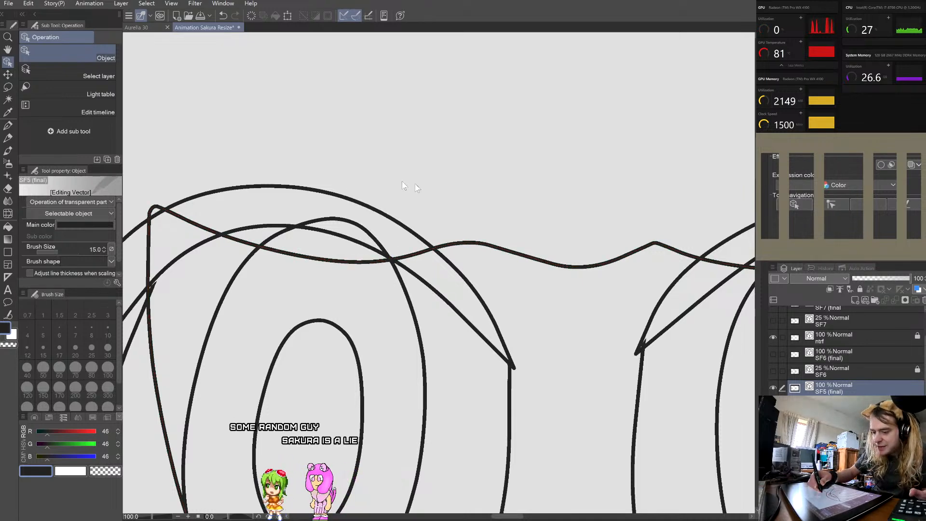
Step: Join the side hair line's upper end to the fringe's right end, aligning their end points into a clean corner
scroll(587, 237, down, 2)
scroll(611, 290, down, 1)
scroll(721, 255, up, 3)
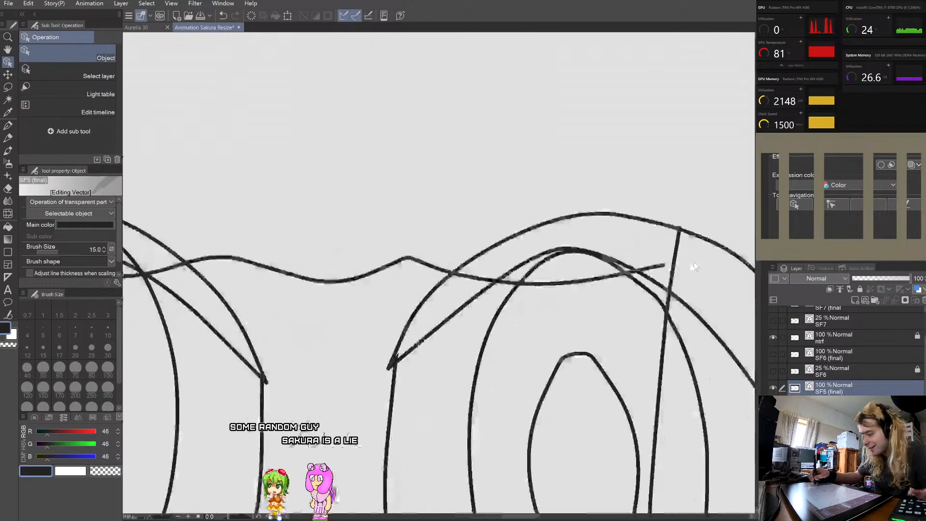
scroll(684, 234, up, 2)
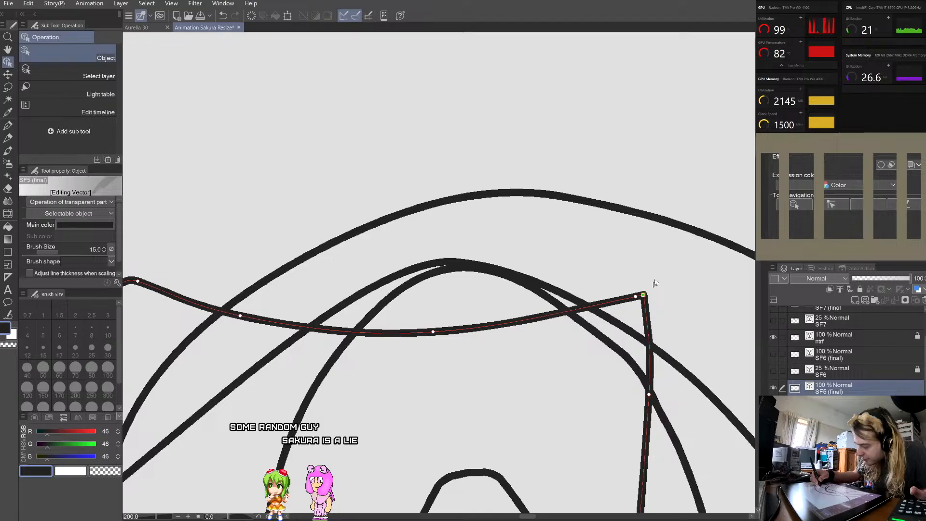
scroll(655, 282, up, 5)
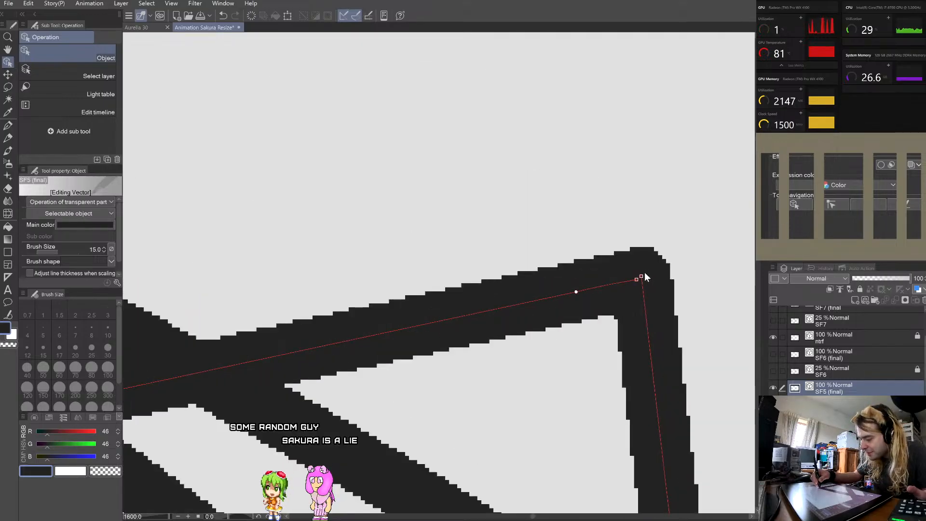
drag(644, 273, 643, 275)
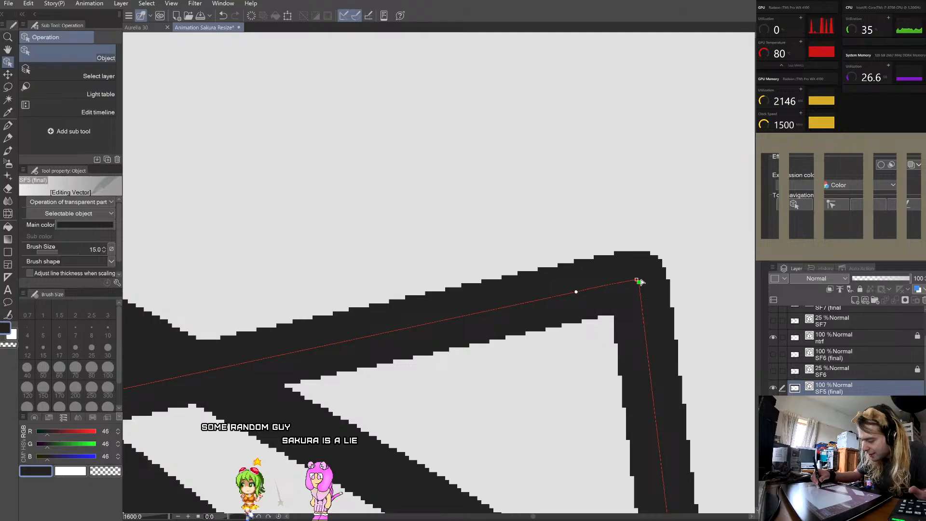
scroll(641, 190, down, 1)
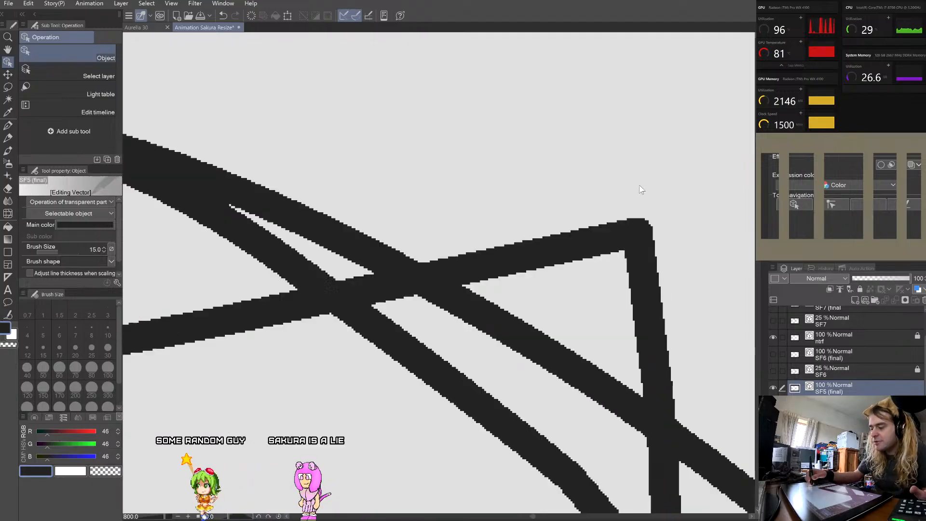
scroll(641, 189, down, 6)
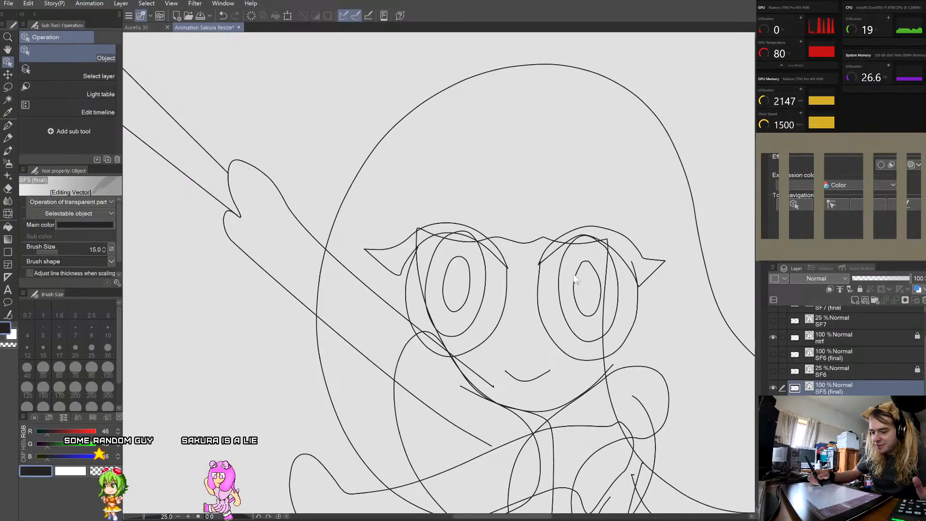
Step: Refine the outer finger curve of the lower outstretched hand by adjusting its control points
scroll(577, 276, down, 1)
scroll(577, 246, up, 3)
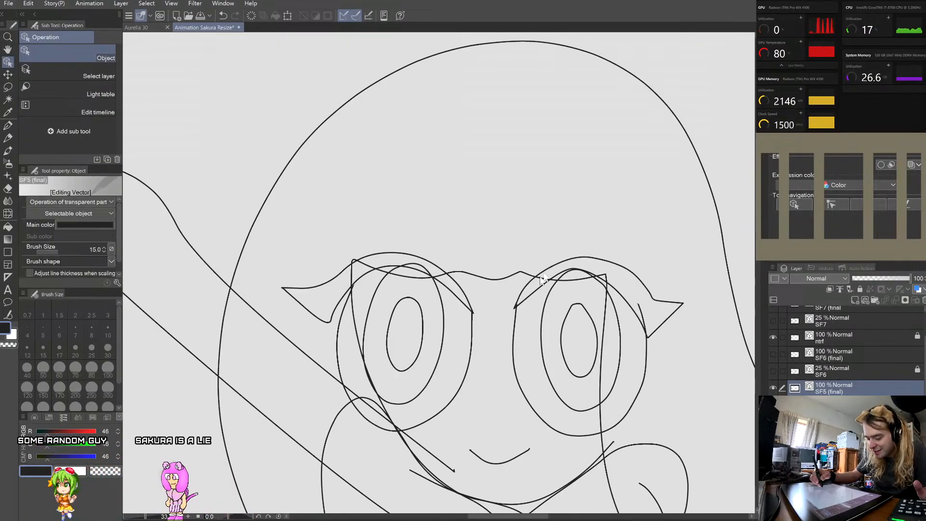
scroll(546, 254, down, 3)
scroll(407, 396, up, 3)
scroll(407, 396, up, 2)
click(429, 372)
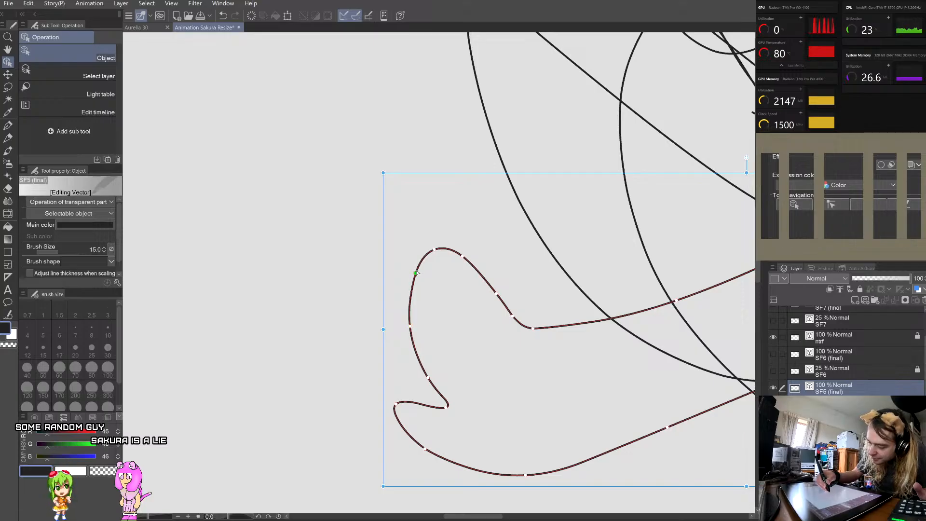
click(453, 270)
scroll(622, 298, down, 8)
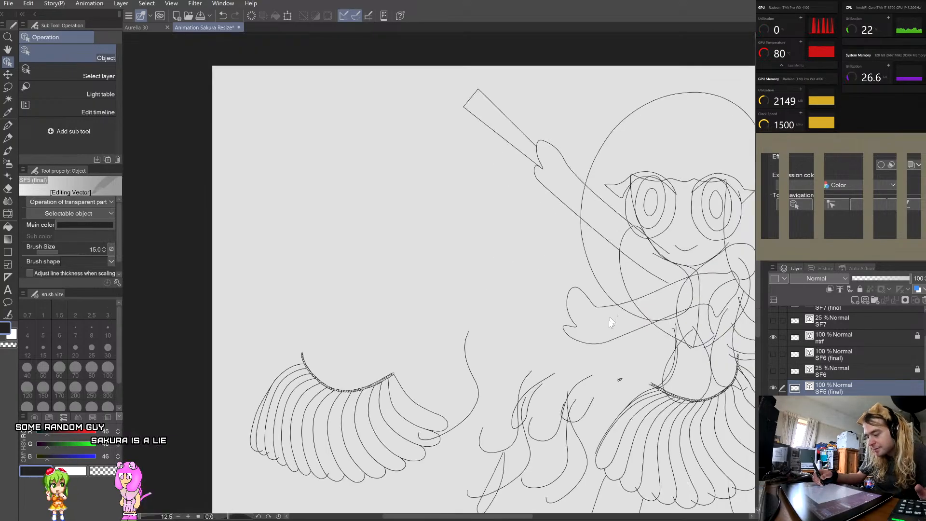
Step: Smooth the side hair line running down over the right eye by adjusting its control points below the fringe corner
scroll(654, 336, up, 3)
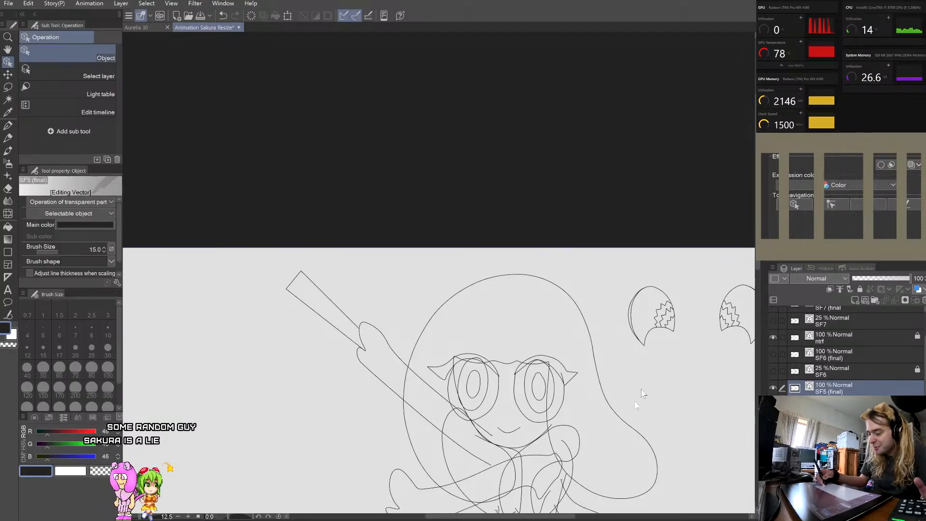
scroll(570, 404, up, 2)
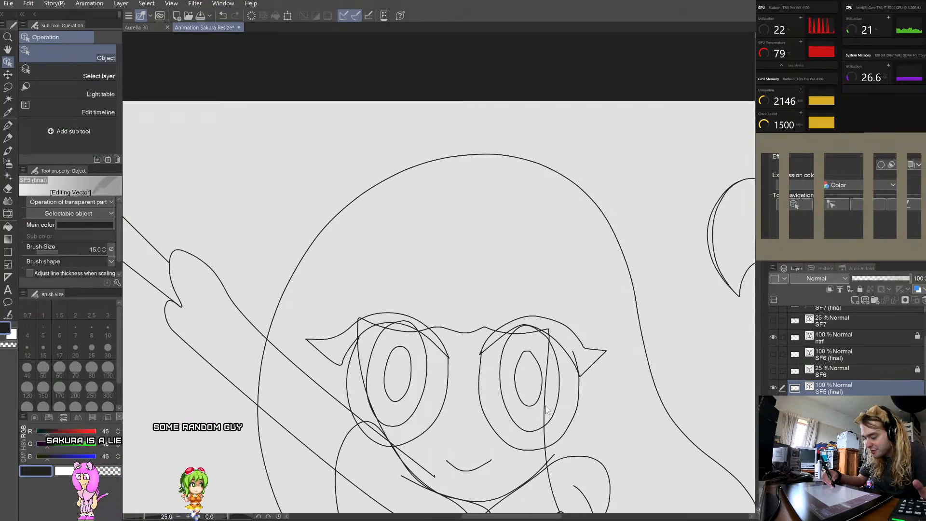
click(545, 406)
scroll(562, 401, down, 2)
scroll(547, 417, up, 3)
drag(553, 358, 550, 360)
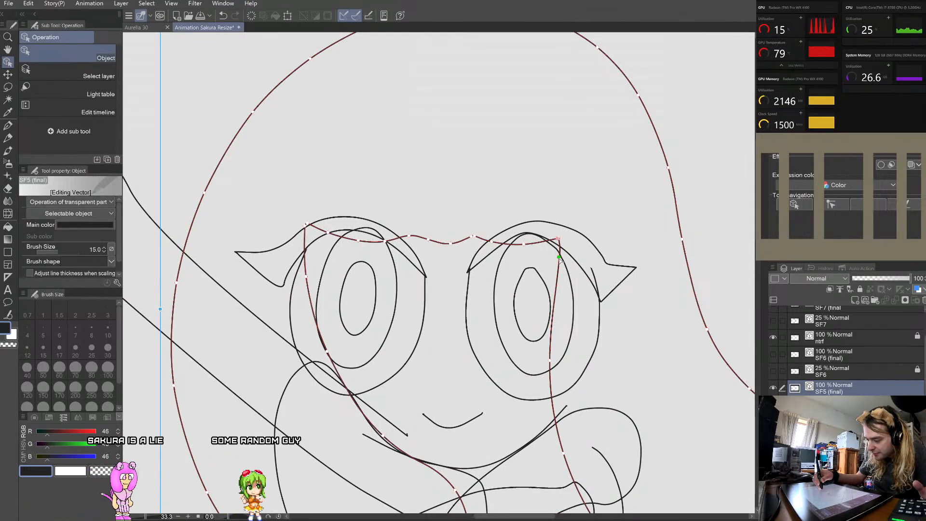
click(579, 206)
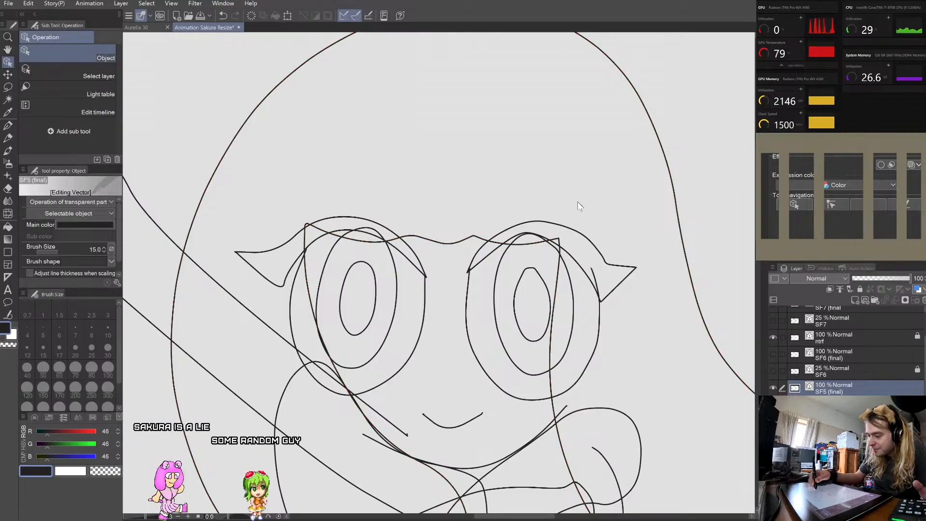
scroll(571, 227, up, 5)
click(550, 235)
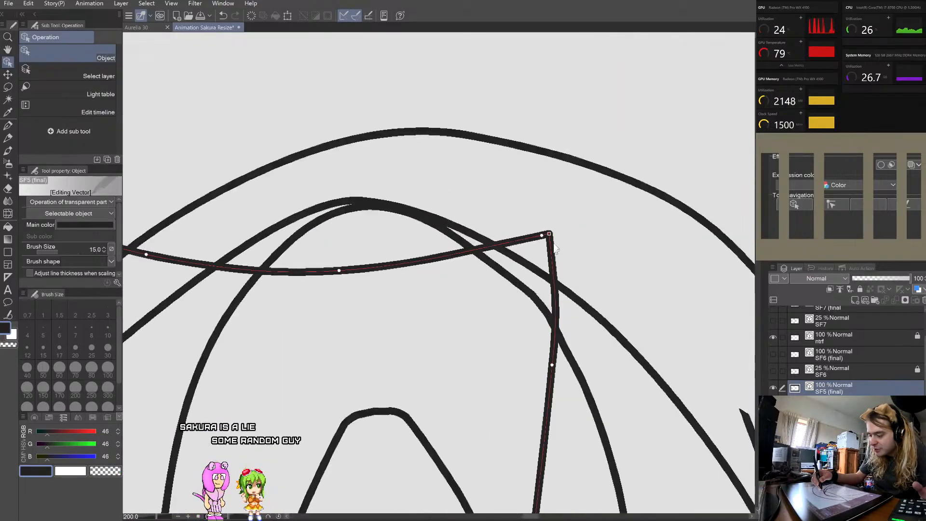
scroll(570, 222, down, 4)
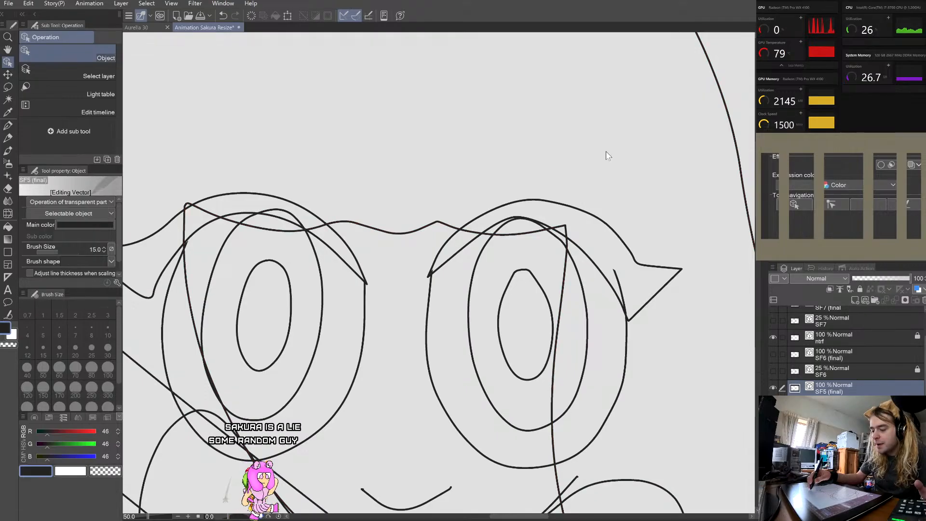
Step: Smooth the underside of the large hair curl beside the right shoulder by nudging the control points along its lower edge
scroll(592, 178, down, 4)
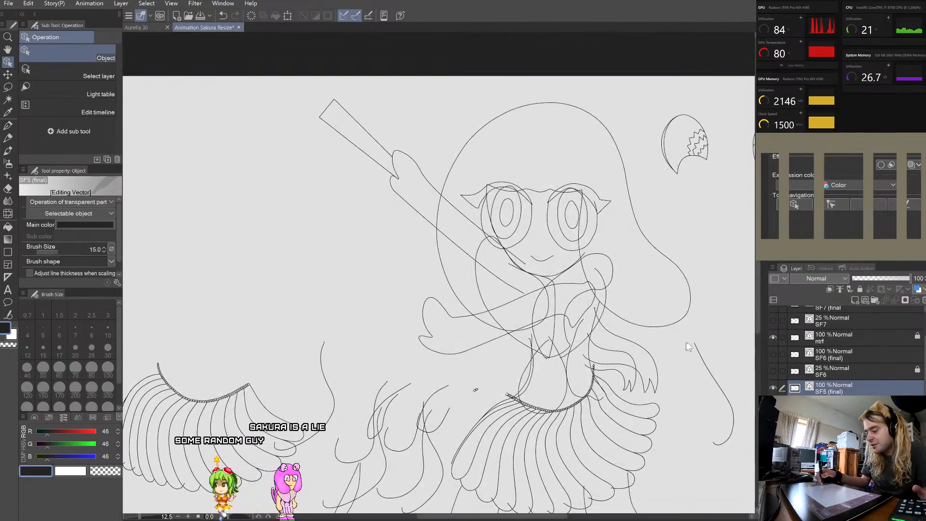
scroll(704, 287, down, 4)
scroll(698, 392, up, 4)
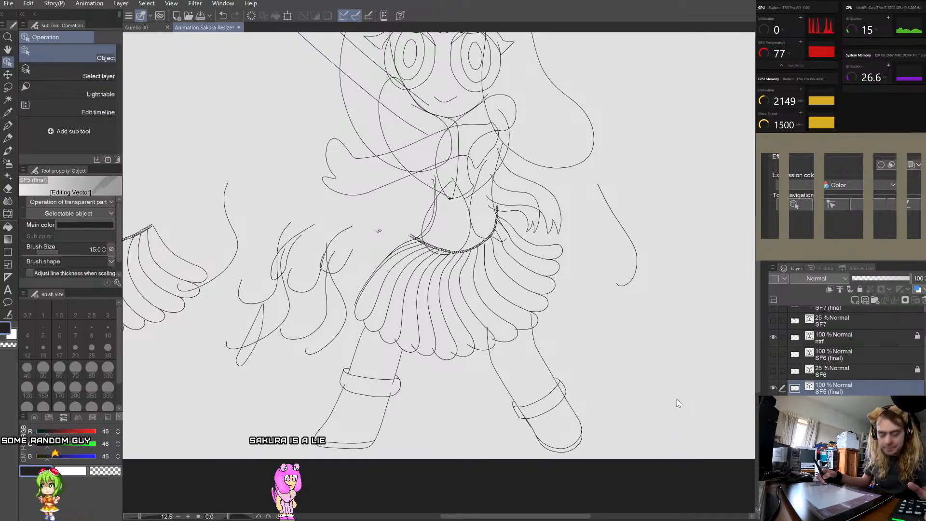
scroll(672, 365, down, 4)
scroll(717, 282, up, 2)
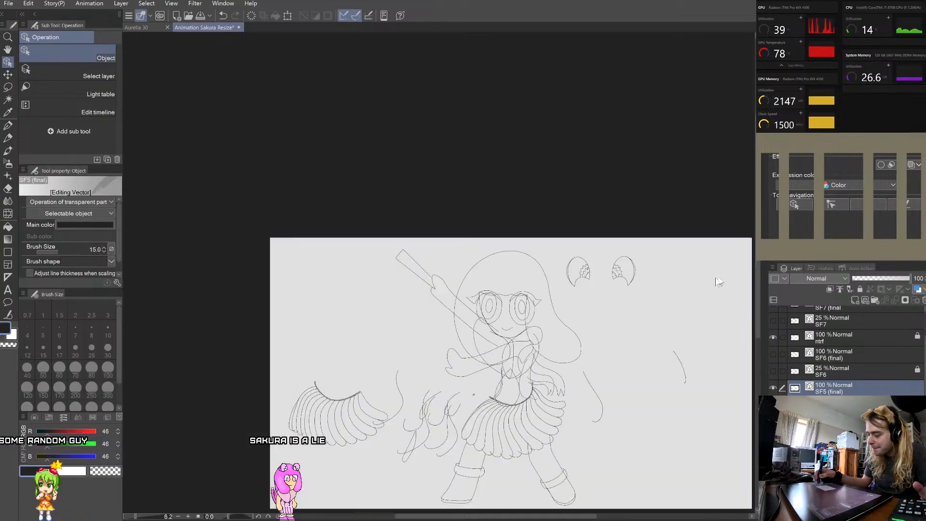
scroll(665, 337, up, 2)
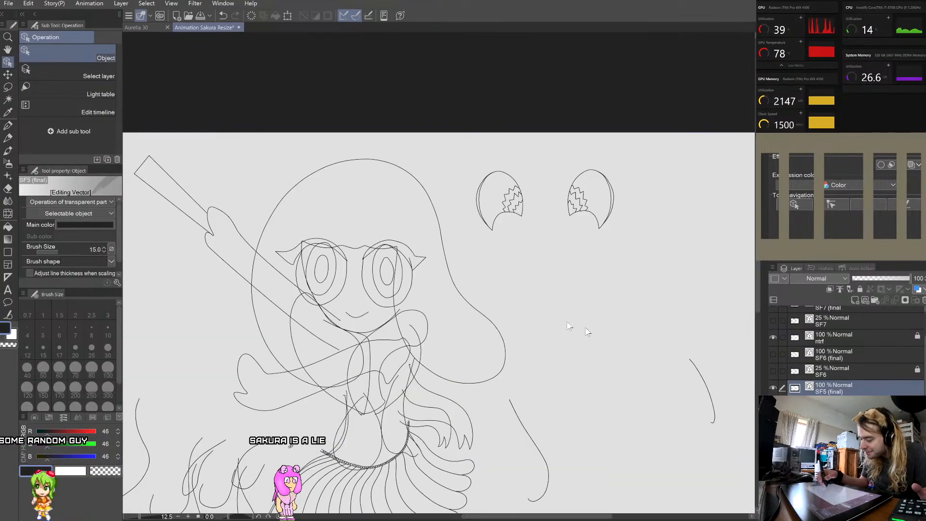
click(504, 369)
scroll(502, 376, up, 3)
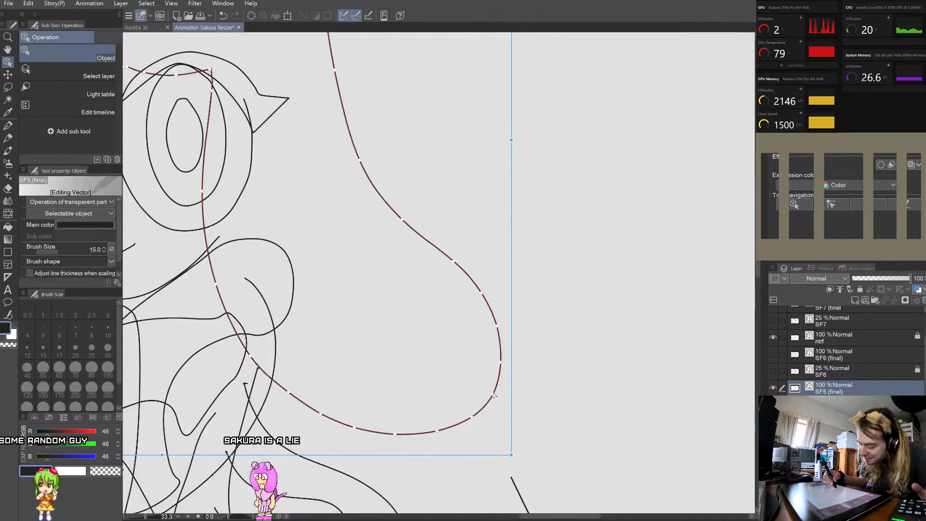
scroll(414, 501, down, 1)
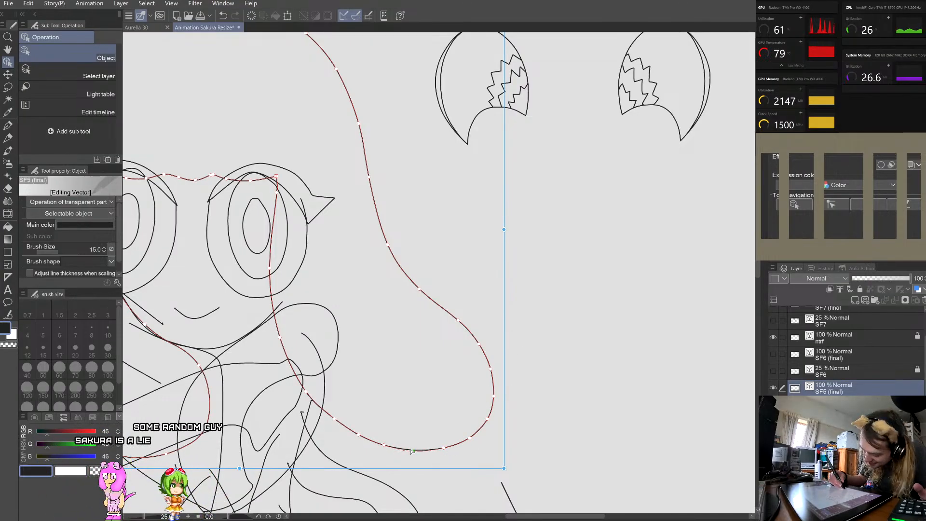
click(383, 447)
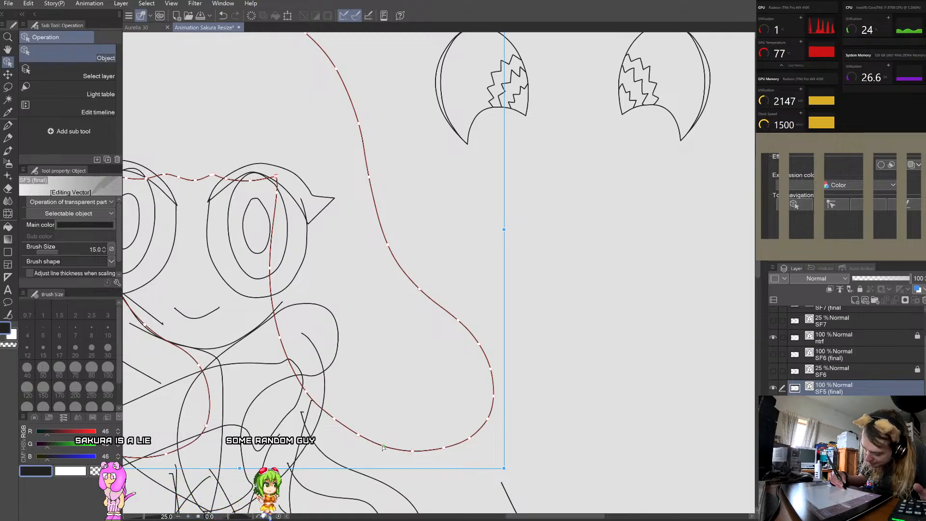
click(334, 418)
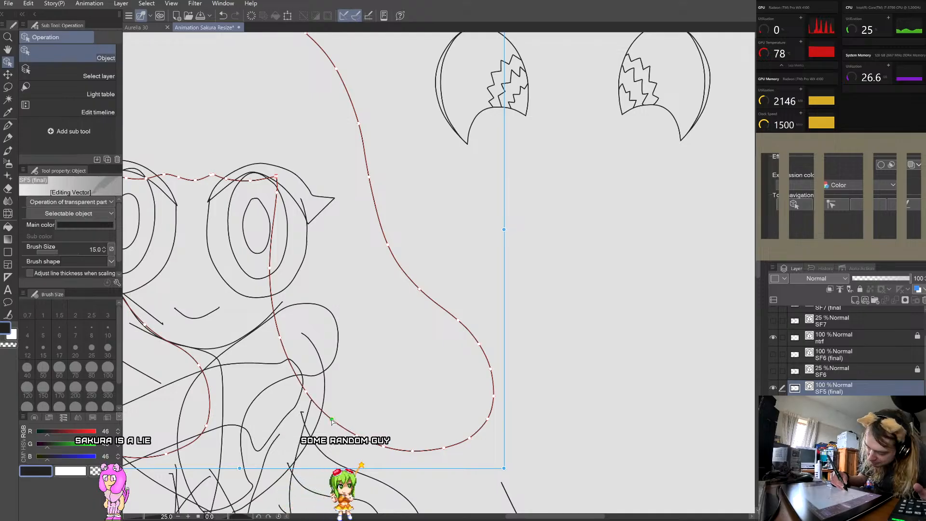
click(357, 436)
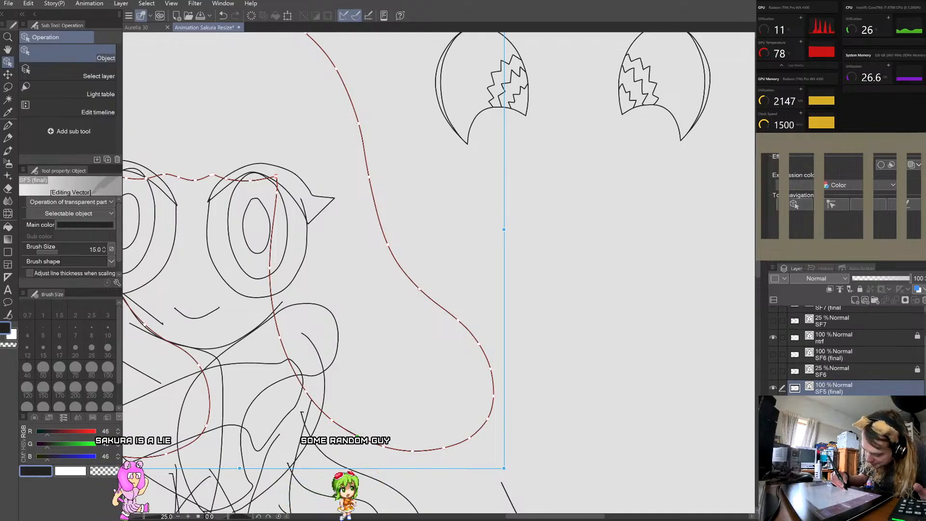
click(414, 452)
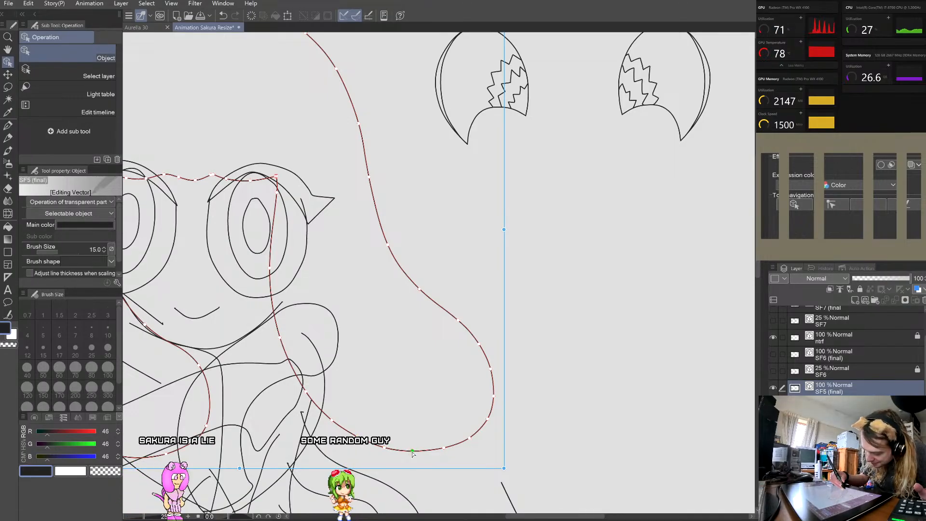
click(443, 449)
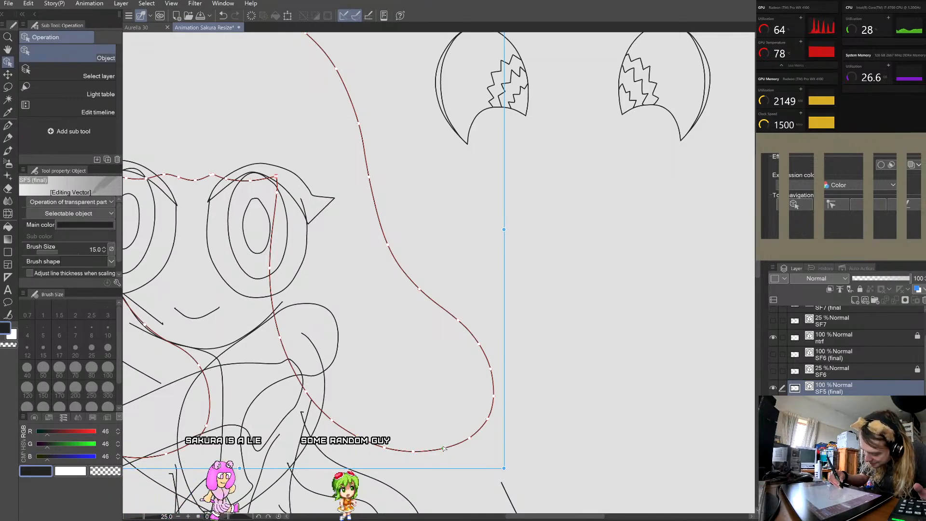
Step: Smooth the outer side of the large hair curl beside the right shoulder by nudging its control points from the bulge up to the inward bend
click(488, 420)
click(494, 396)
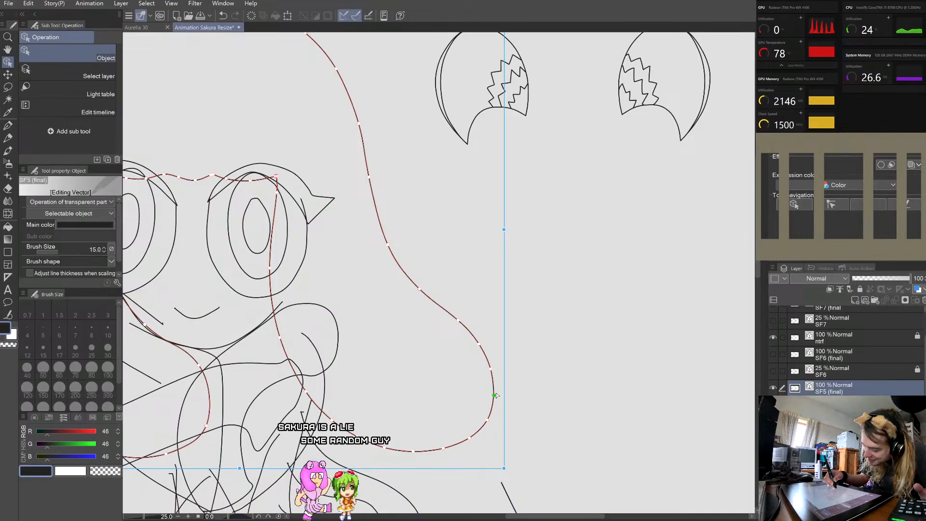
click(491, 369)
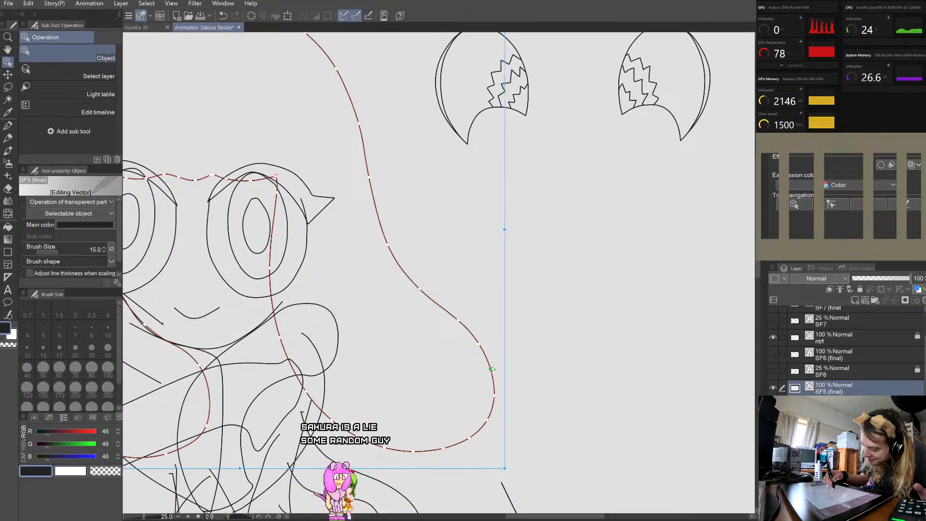
click(480, 339)
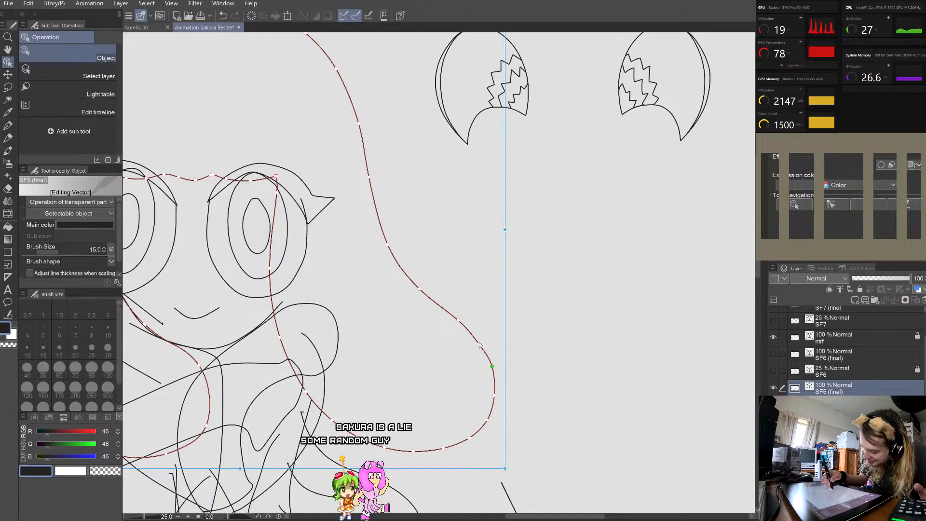
click(458, 316)
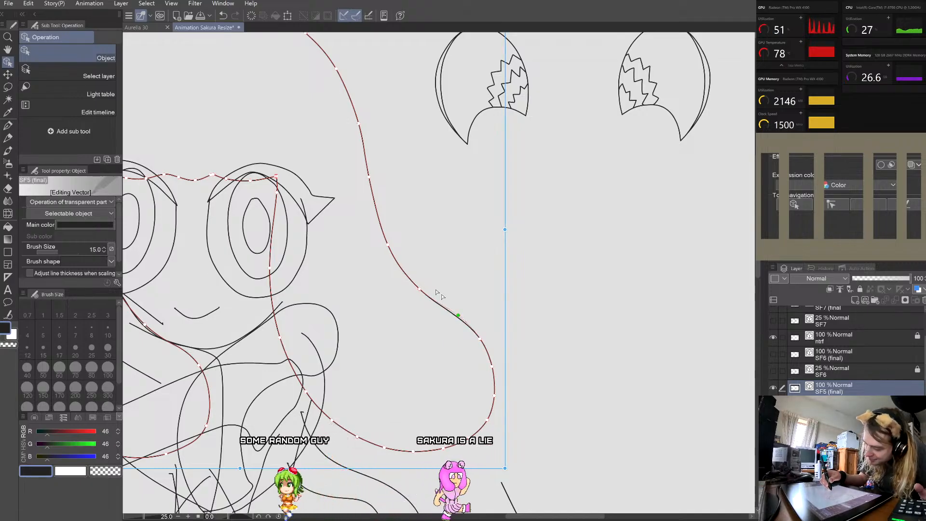
click(419, 289)
click(521, 304)
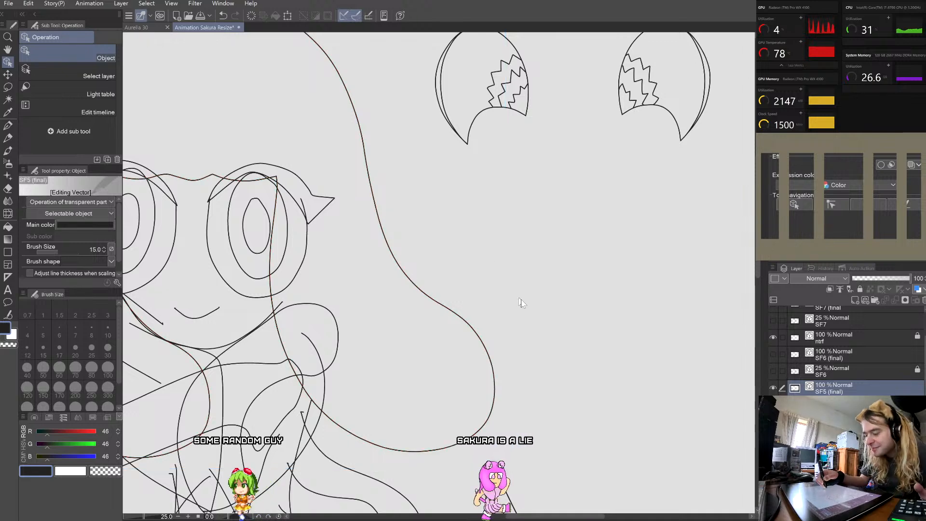
Step: Split the torso's right side line where it meets the braided belt and delete the piece running below the belt
scroll(530, 306, down, 2)
scroll(633, 356, up, 1)
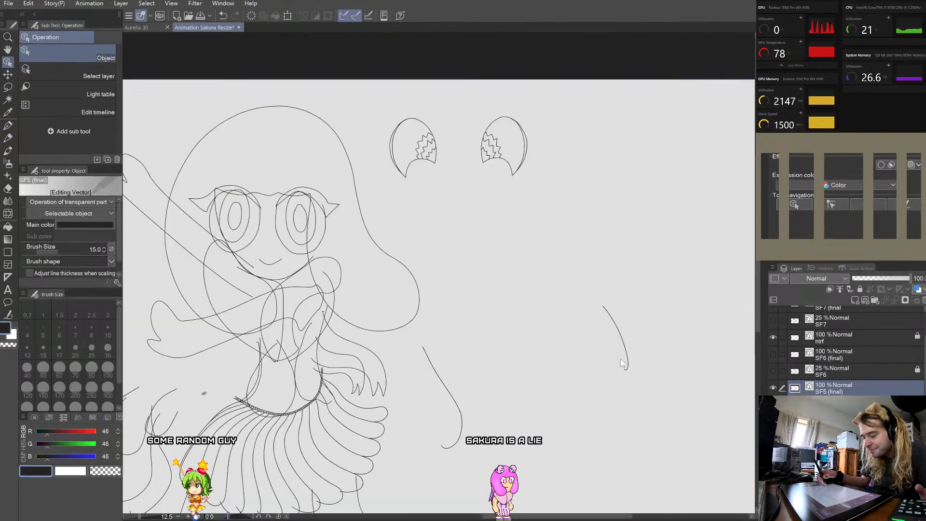
scroll(340, 395, up, 5)
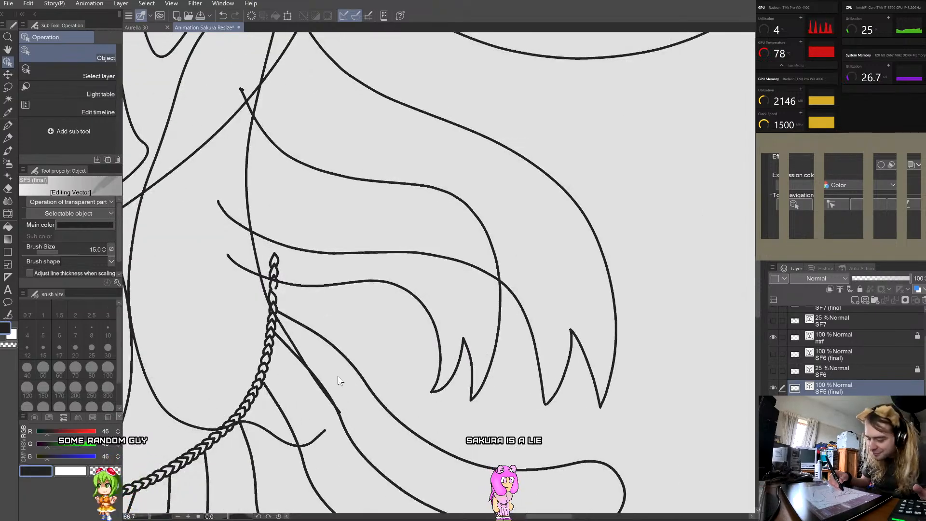
click(284, 328)
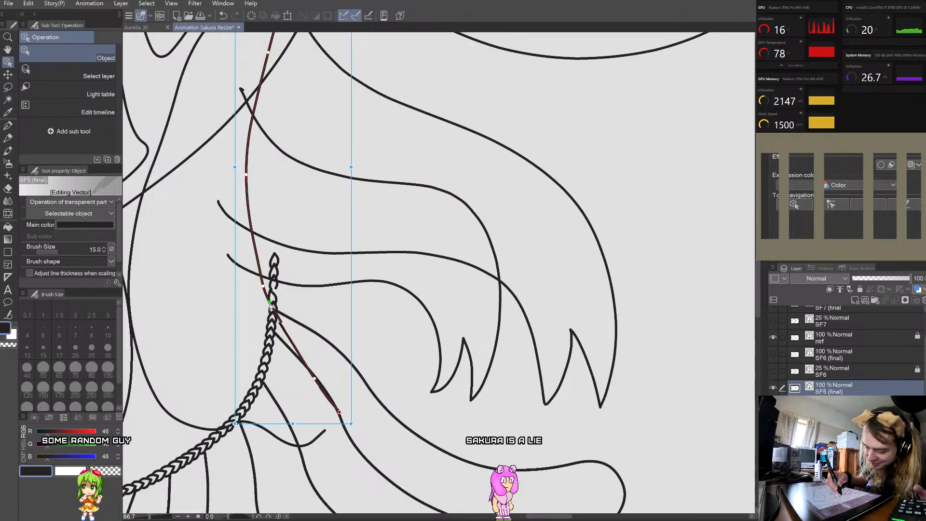
right_click(271, 304)
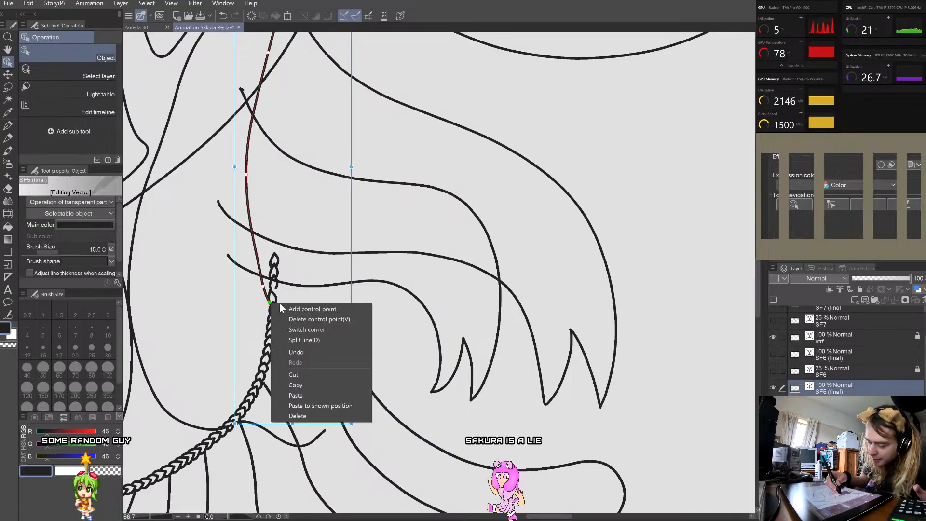
click(305, 339)
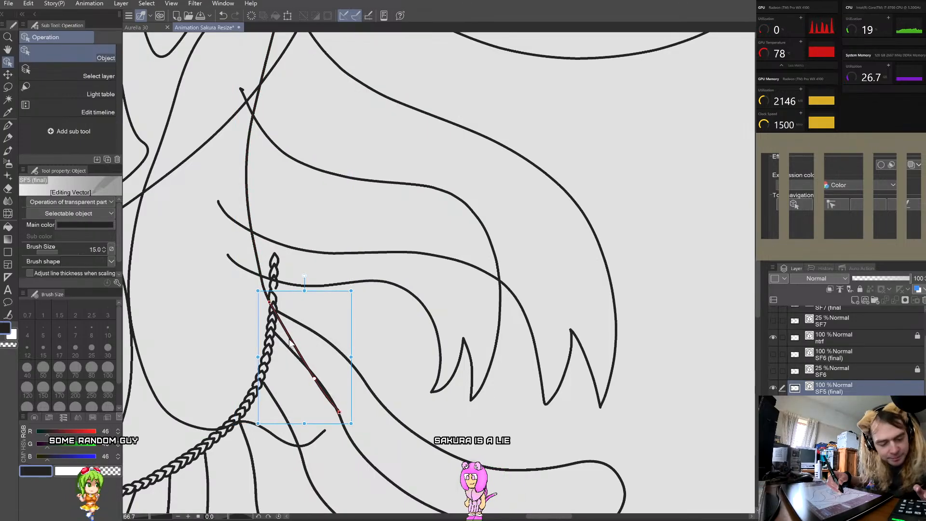
click(297, 348)
scroll(302, 345, down, 3)
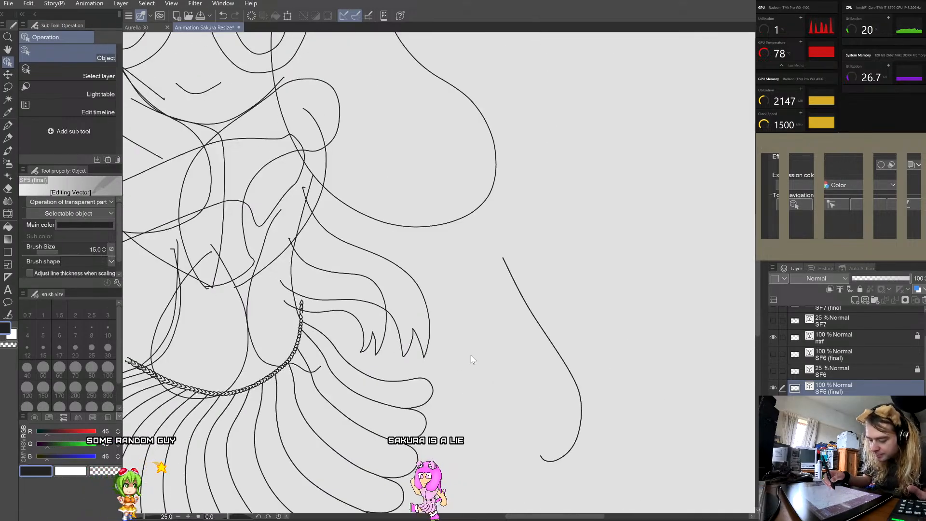
Step: Reshape the lower end of the torso's right side line into a smoother waist curve by moving its control point just above the belt
scroll(293, 333, up, 4)
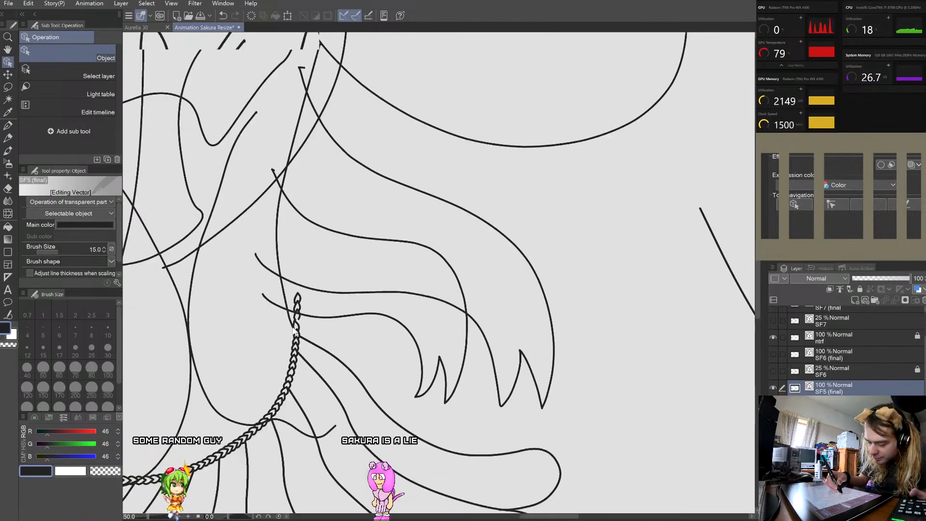
scroll(293, 333, up, 2)
click(265, 255)
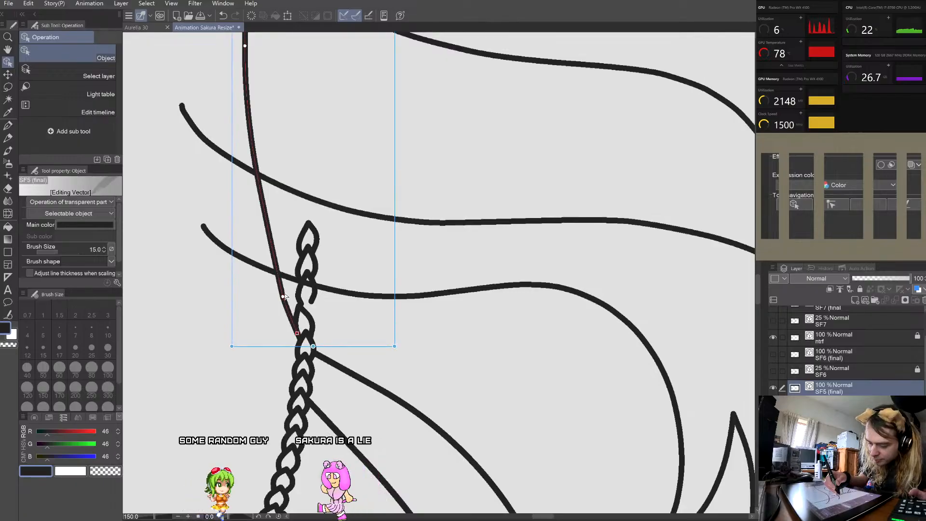
drag(264, 254, 264, 248)
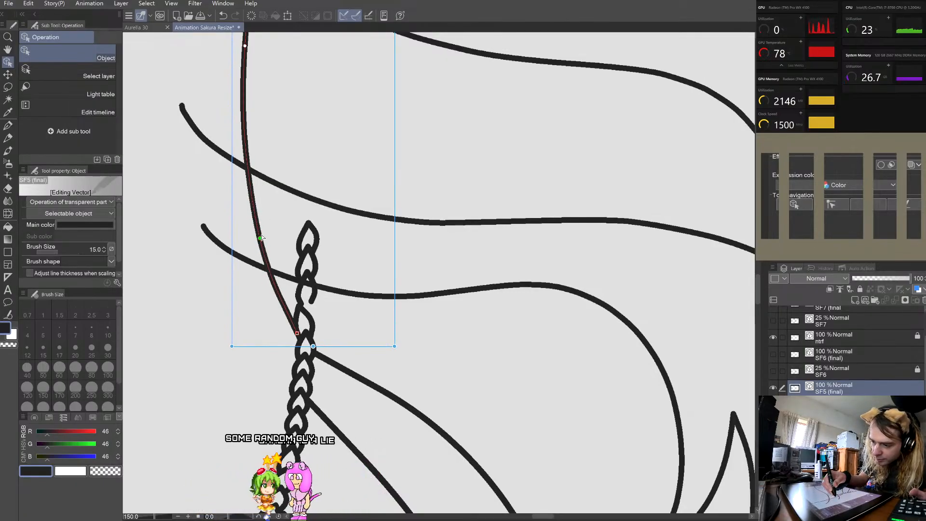
click(273, 229)
scroll(272, 232, down, 4)
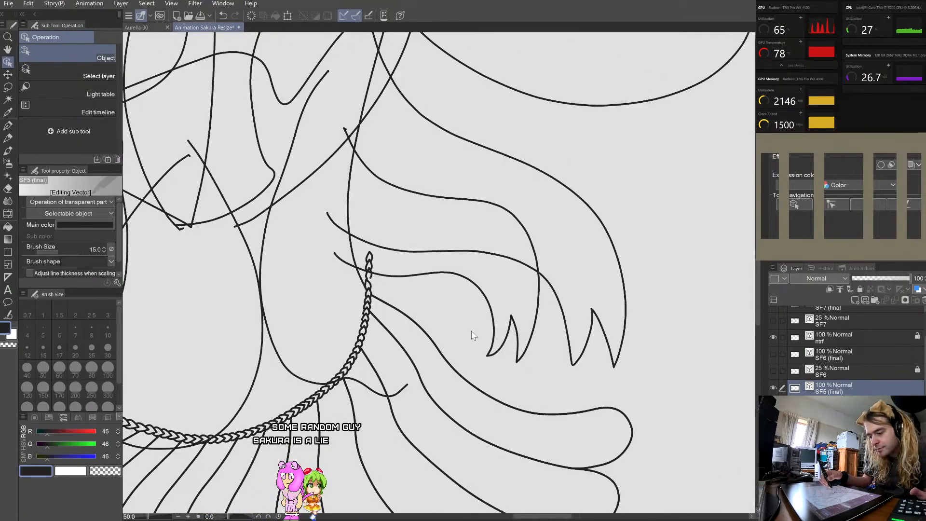
click(349, 243)
scroll(349, 244, up, 4)
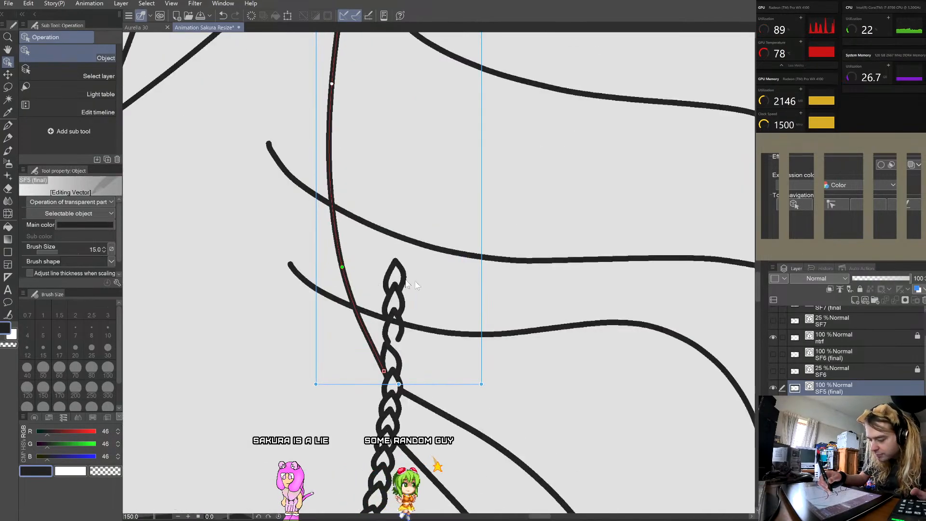
click(432, 288)
scroll(432, 288, down, 4)
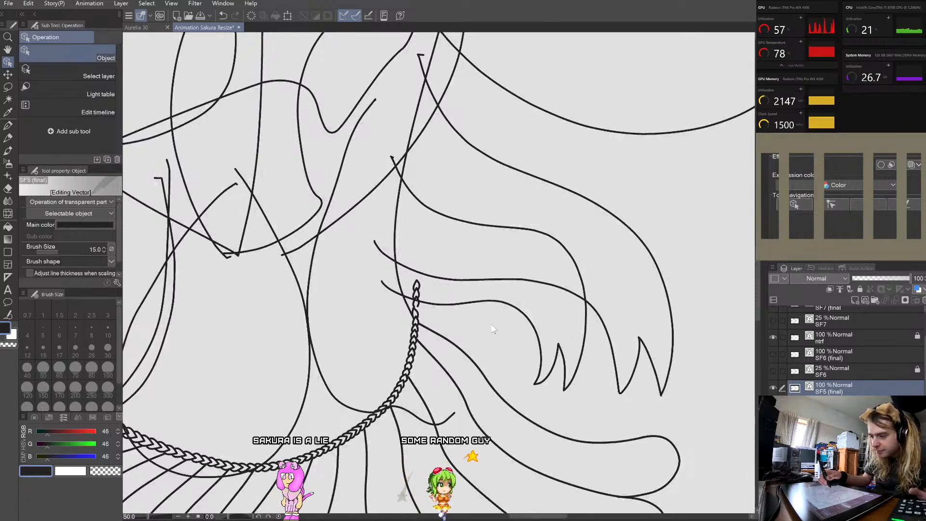
Step: Shift the curved line running from inside the shoulder loop to the chest slightly outward and upward, and adjust its lower end point
scroll(492, 329, down, 1)
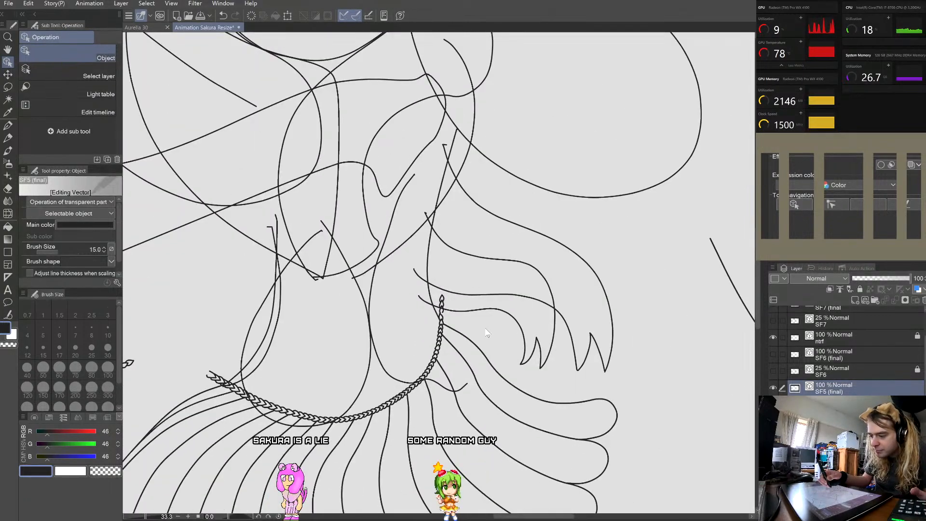
scroll(486, 389, down, 2)
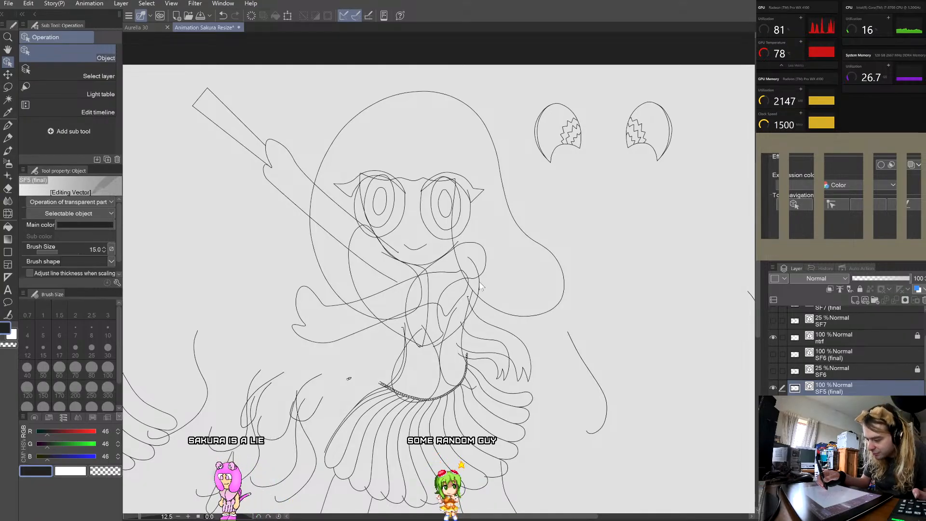
scroll(486, 285, up, 2)
click(495, 248)
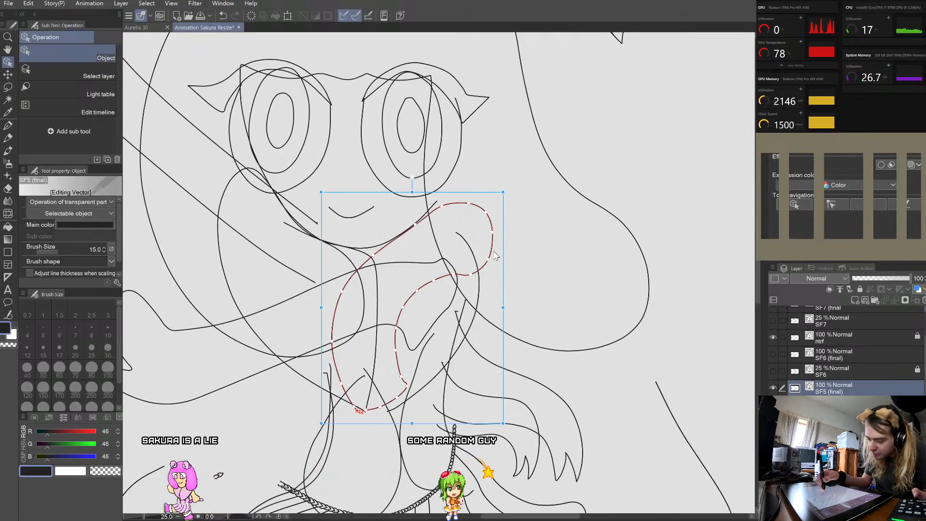
click(479, 290)
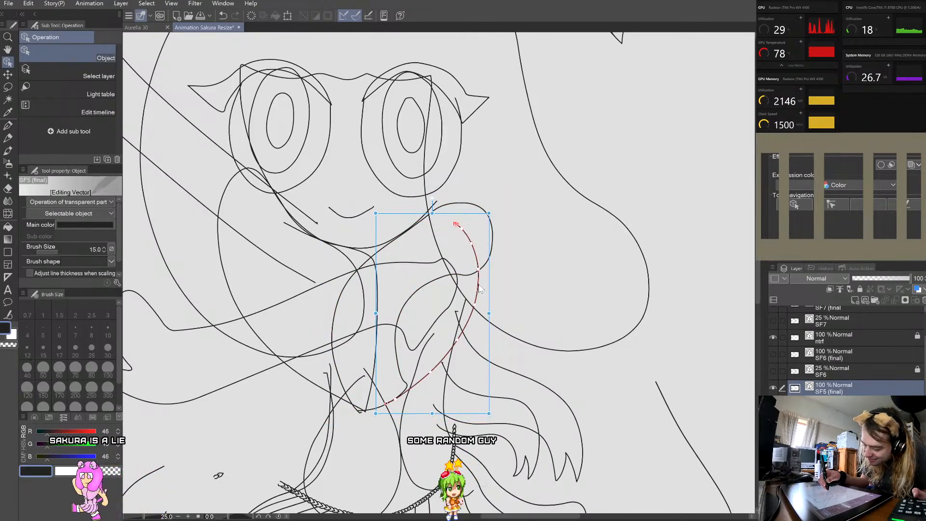
drag(479, 290, 483, 287)
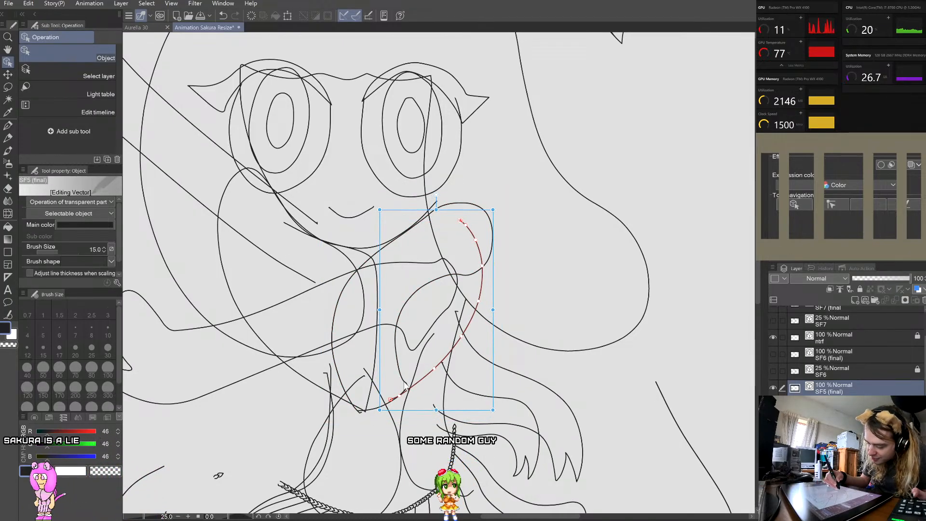
drag(391, 399, 391, 401)
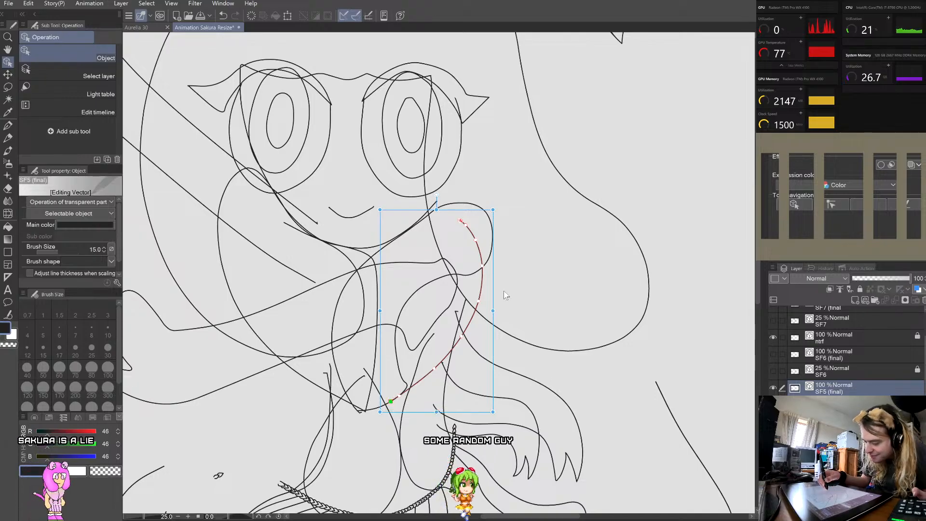
Step: Refine the rounded loop beside the chin by adjusting the control points around its outer curve and along its upper edge beneath the face
scroll(514, 286, down, 5)
scroll(503, 276, up, 3)
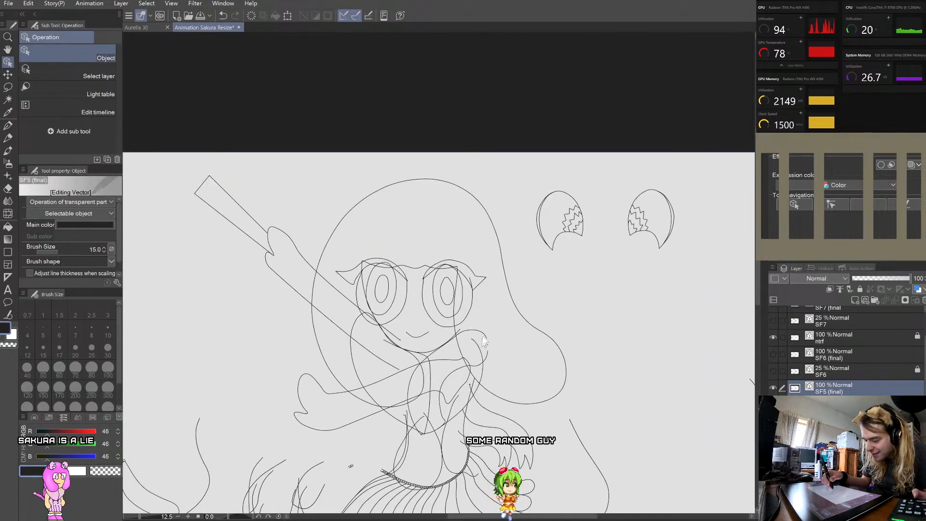
scroll(483, 340, up, 4)
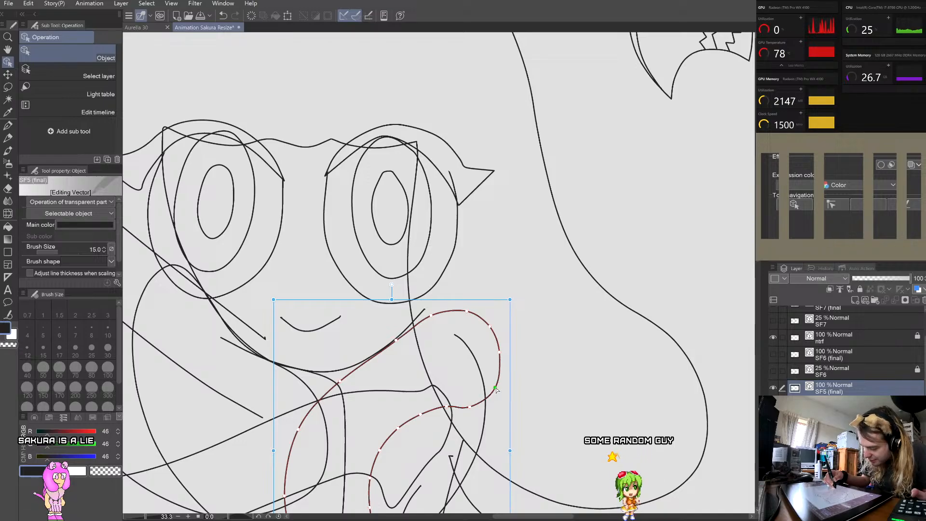
click(500, 352)
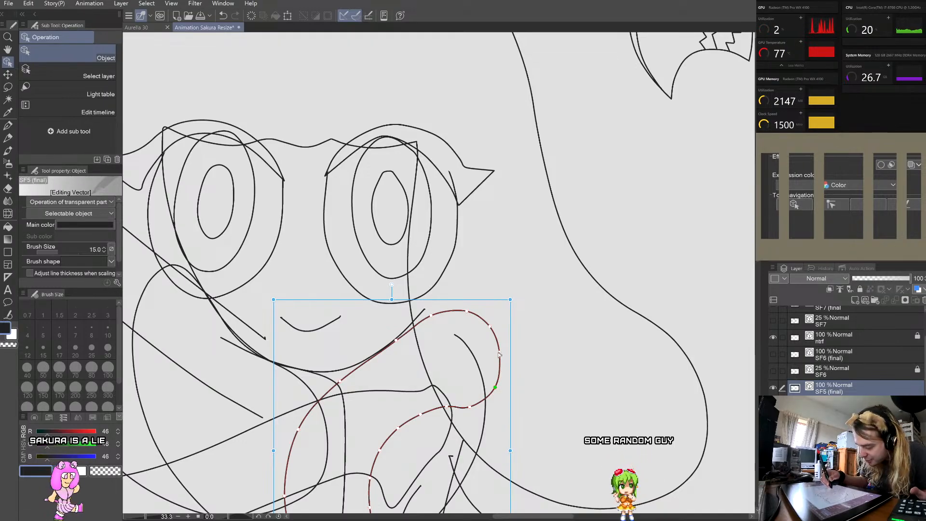
drag(500, 352, 503, 352)
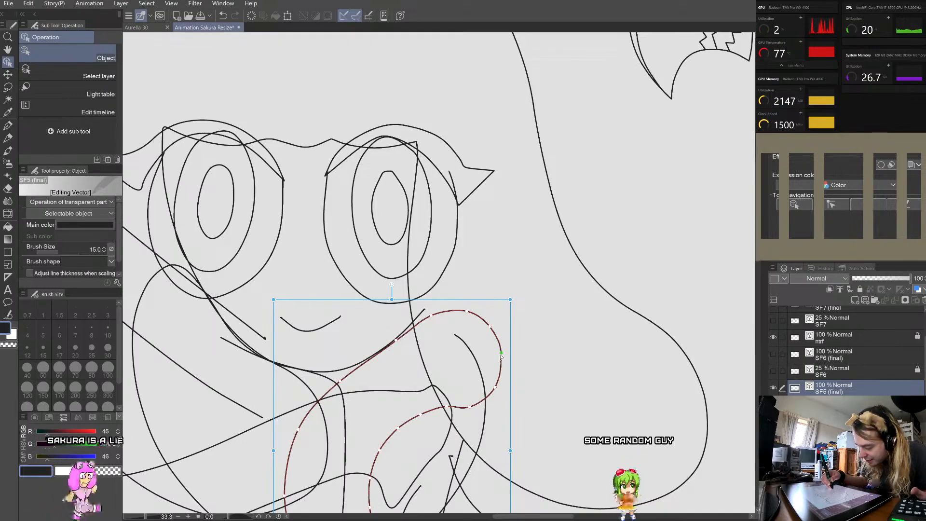
click(491, 326)
click(467, 310)
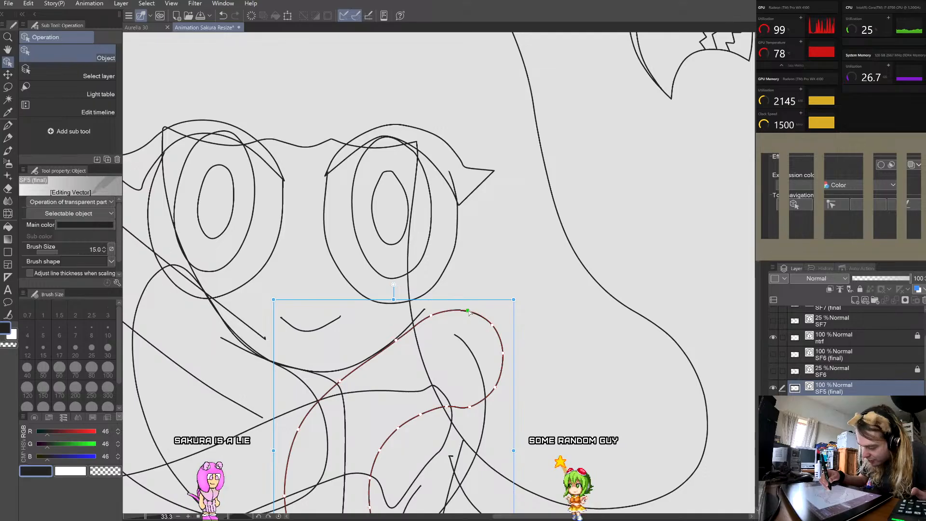
click(395, 338)
click(430, 313)
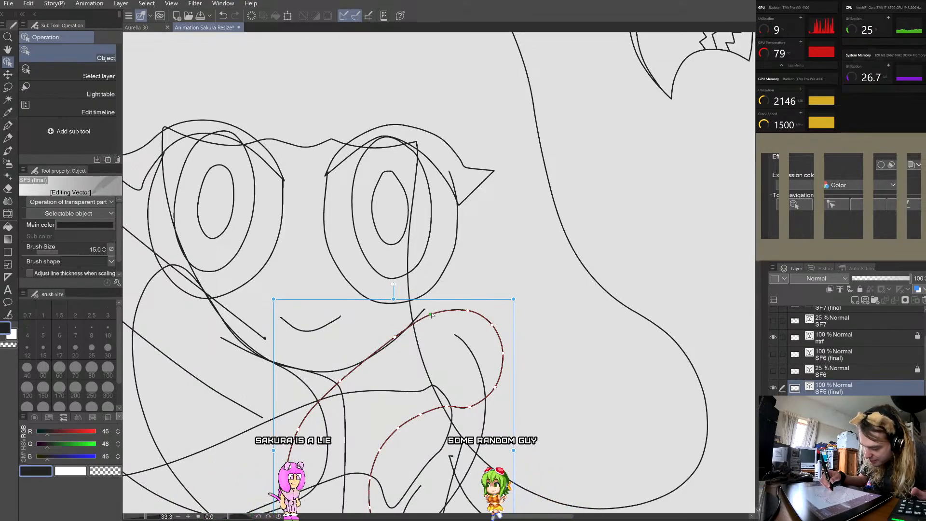
drag(394, 337, 393, 335)
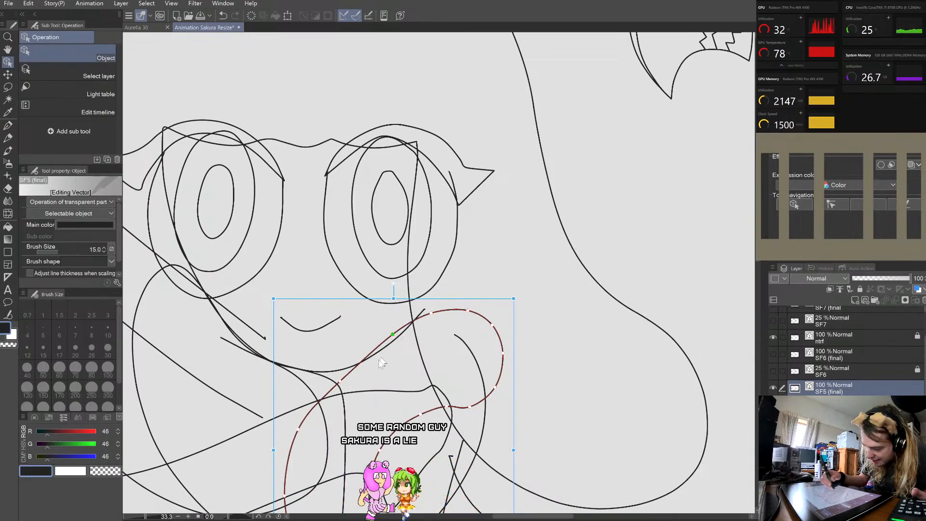
drag(340, 383, 342, 374)
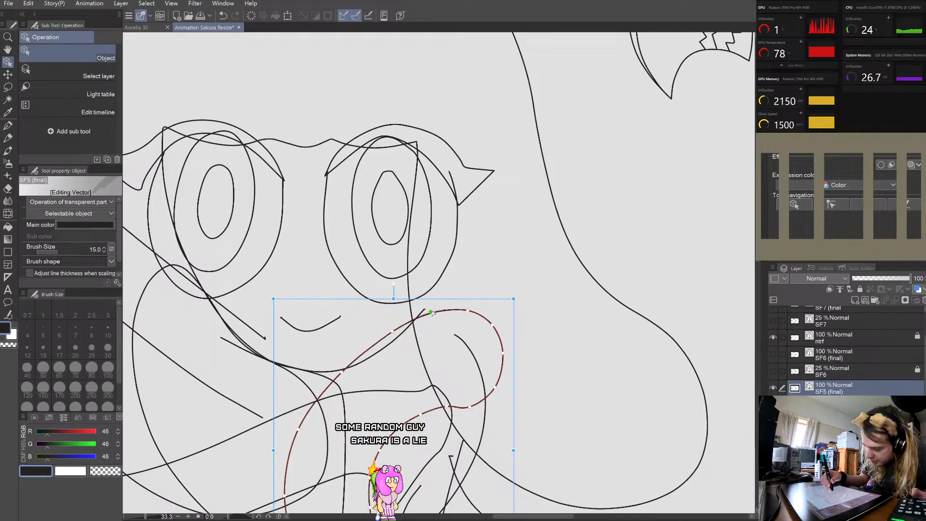
Step: Show the rough sketch layer beneath SF5 (final) to compare it with the clean line art
scroll(474, 280, down, 4)
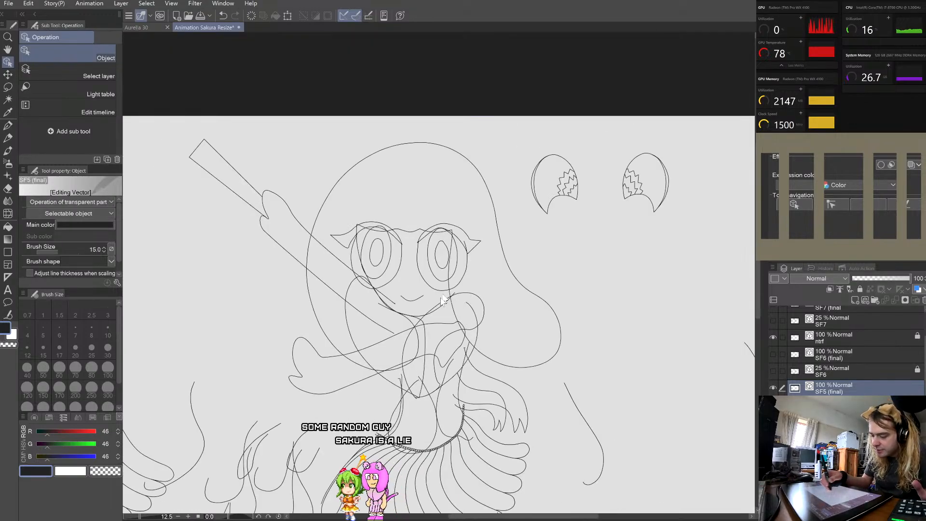
scroll(482, 349, up, 2)
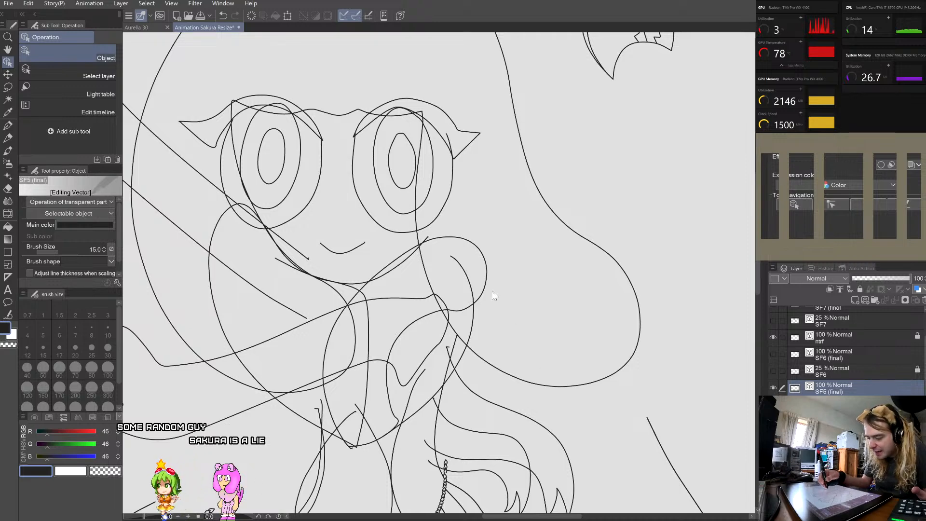
scroll(479, 313, up, 2)
click(480, 312)
scroll(481, 308, down, 4)
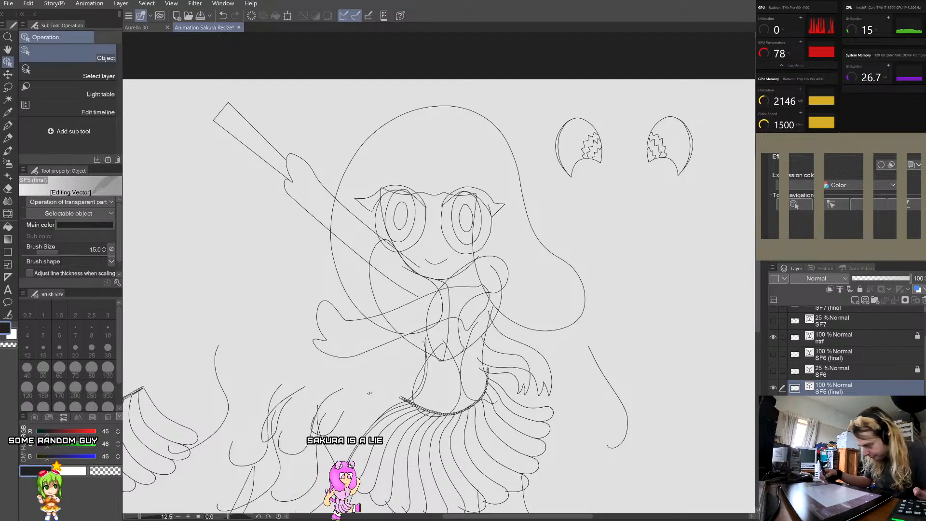
click(773, 404)
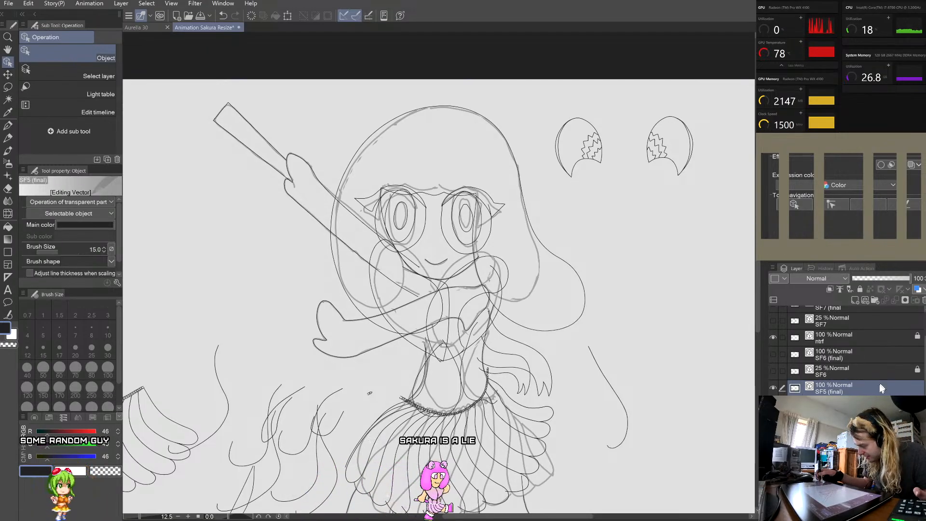
Step: Unlock the rough SF5 sketch layer, fade its opacity to 15, lock it again, and make SF5 (final) the active layer
click(862, 403)
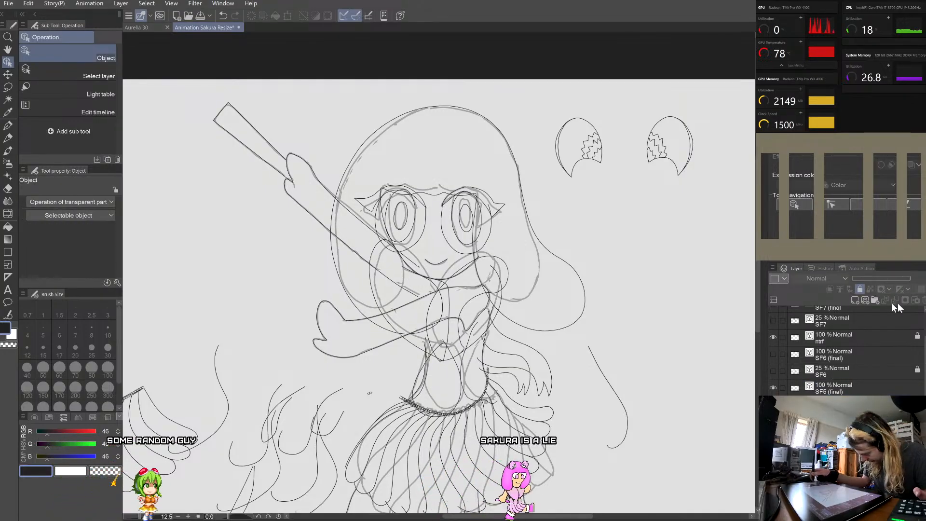
click(861, 289)
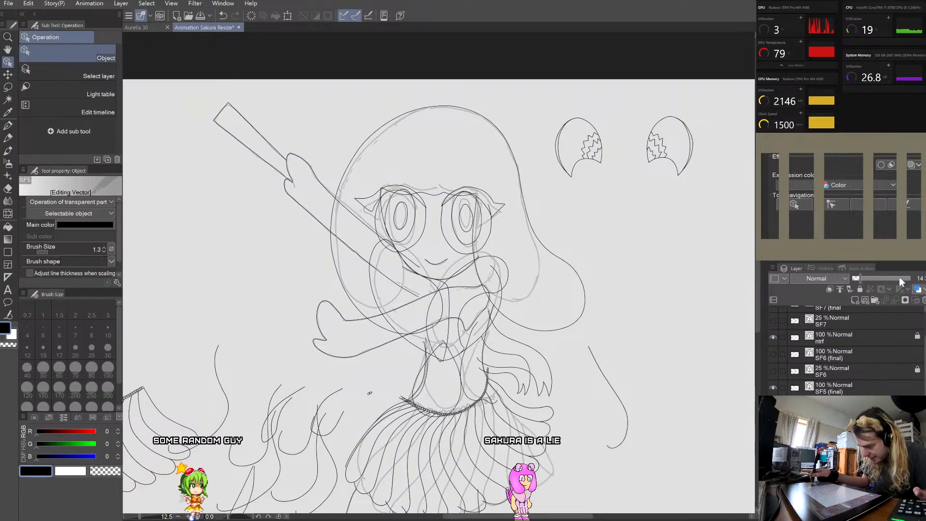
mouse_move(825, 232)
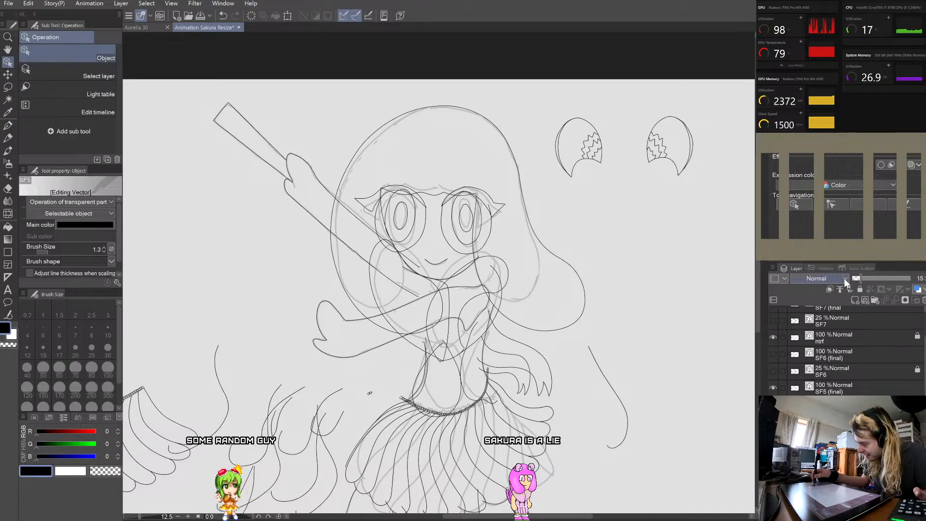
click(861, 288)
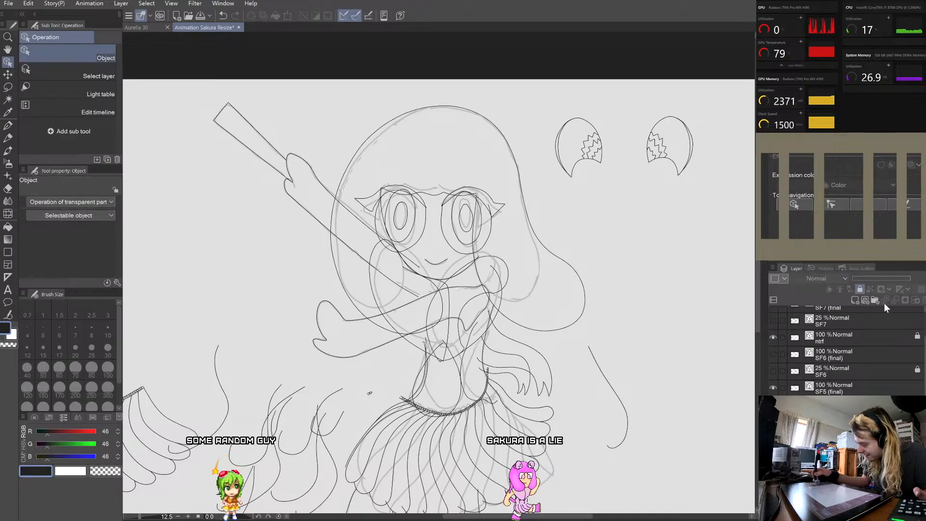
click(867, 384)
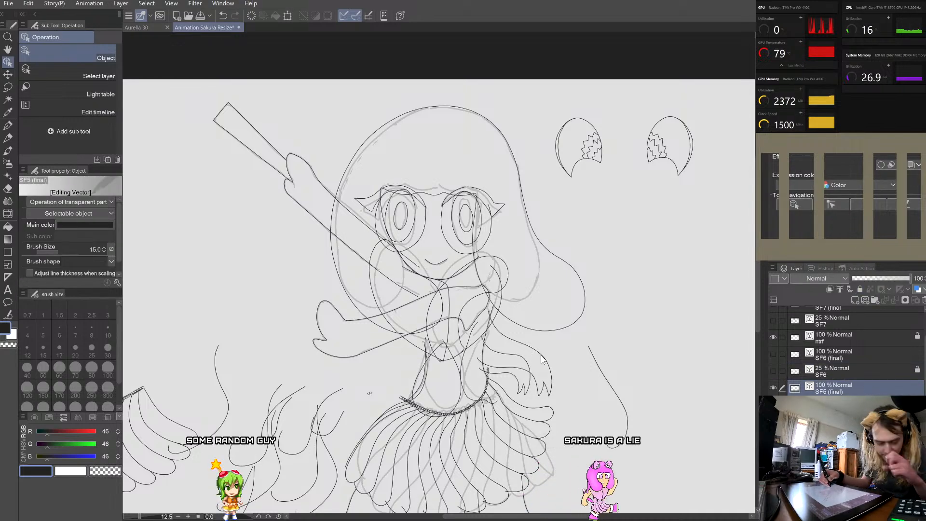
Step: Examine the SF5 (final) line art against the faded sketch, both across the whole canvas and close up around the shoulder and torso
scroll(540, 362, up, 2)
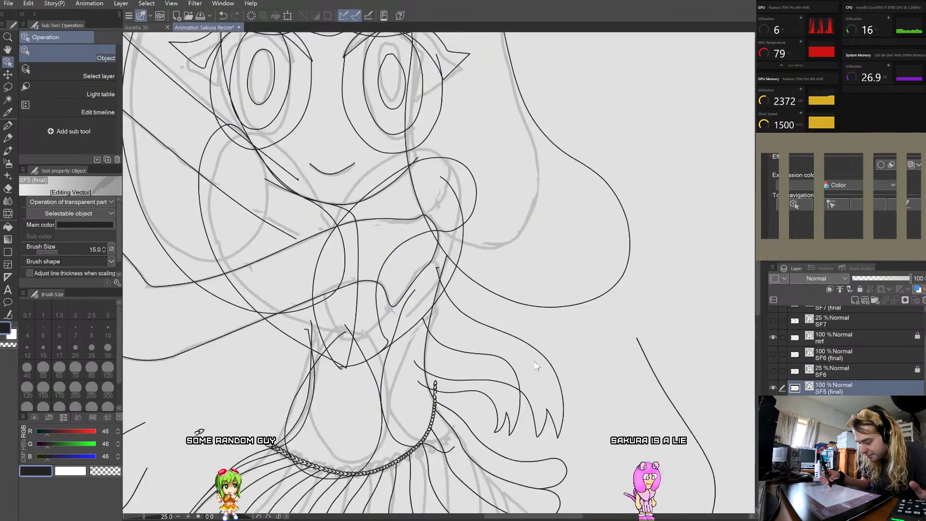
scroll(535, 376, down, 2)
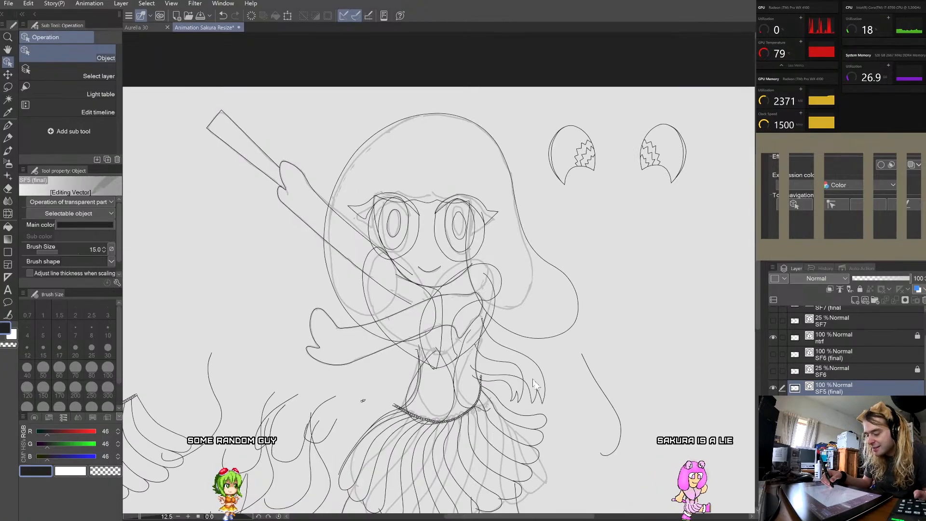
scroll(534, 384, up, 2)
scroll(518, 364, down, 2)
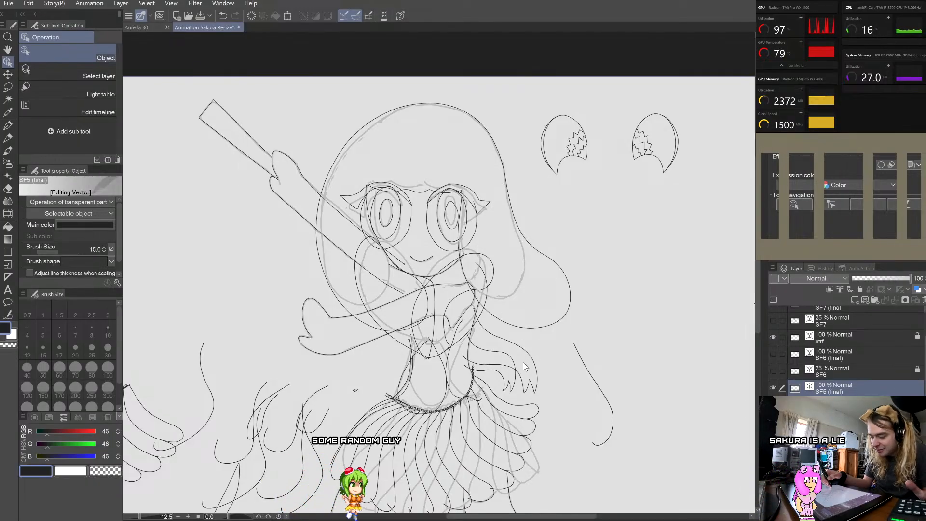
scroll(523, 365, down, 3)
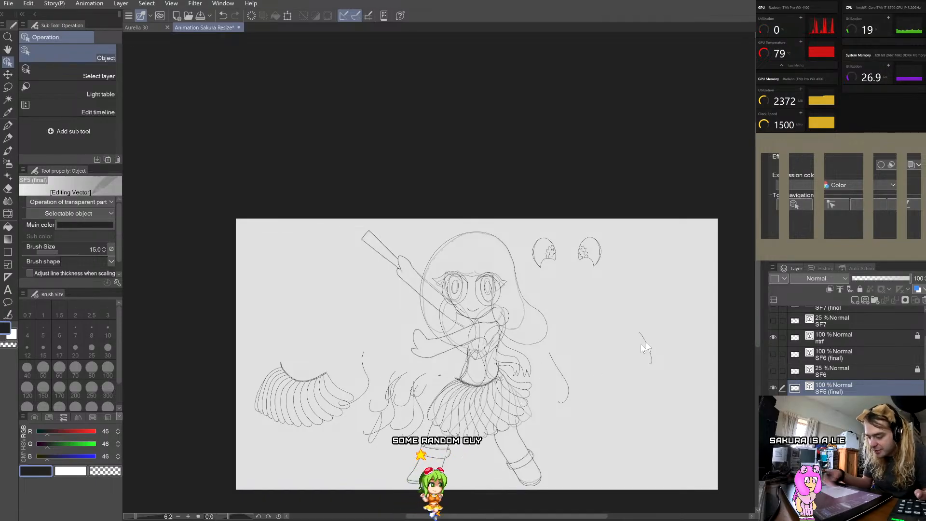
scroll(527, 410, up, 3)
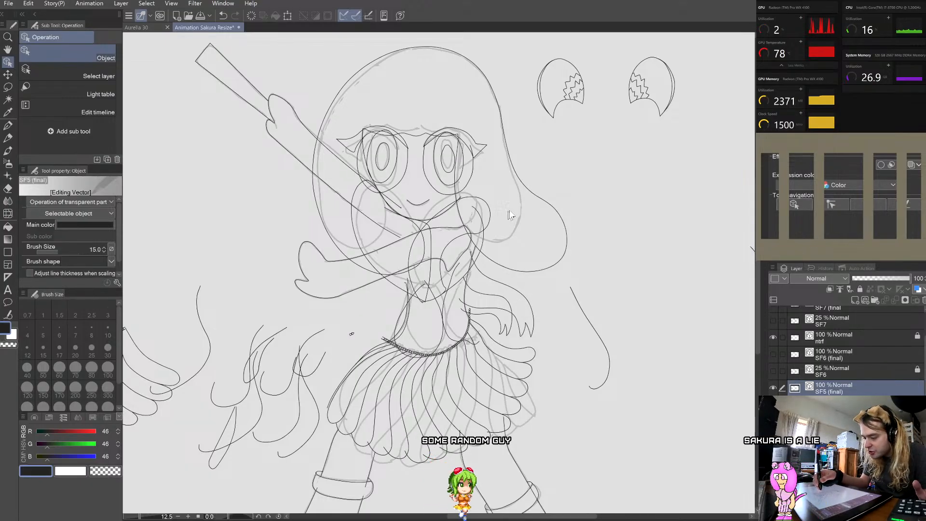
scroll(509, 214, up, 4)
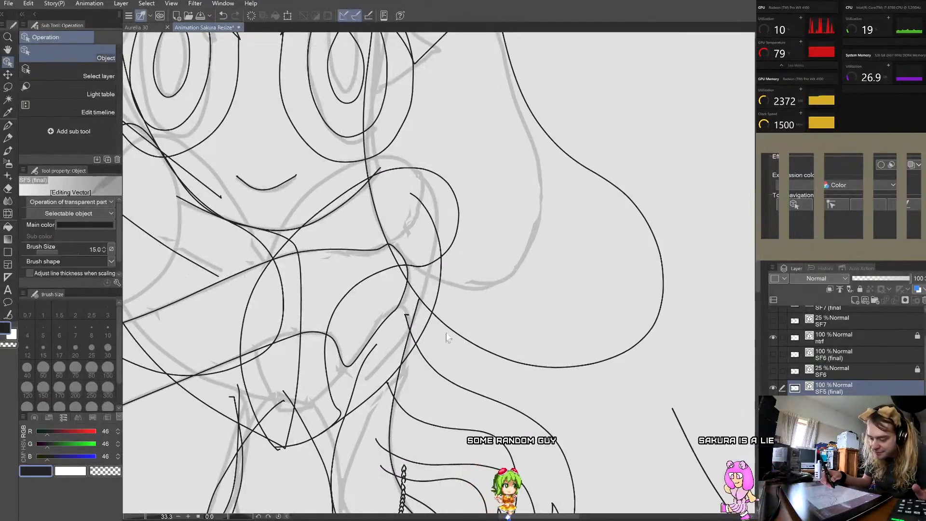
scroll(447, 338, down, 4)
Step: Reshape the upper part of the curve inside the shoulder loop by moving its control points outward onto the loop's outer edge
scroll(437, 236, up, 5)
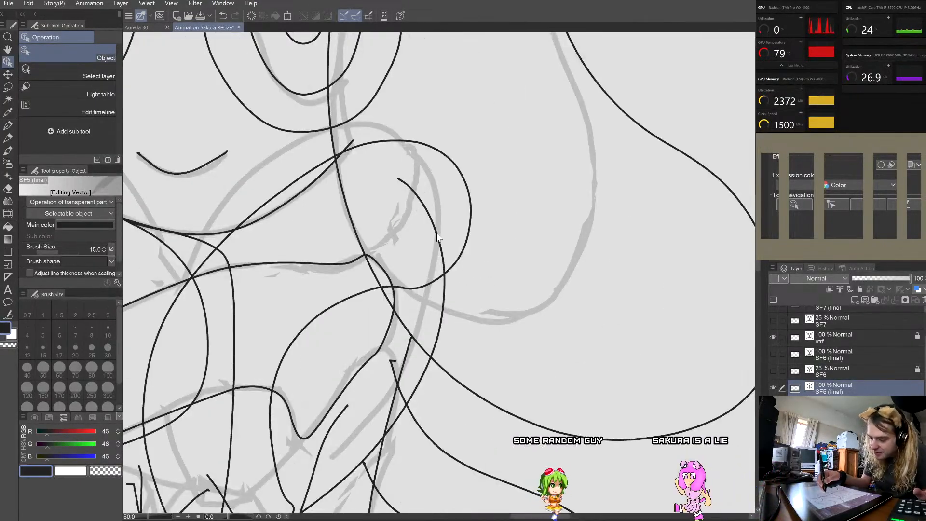
click(437, 236)
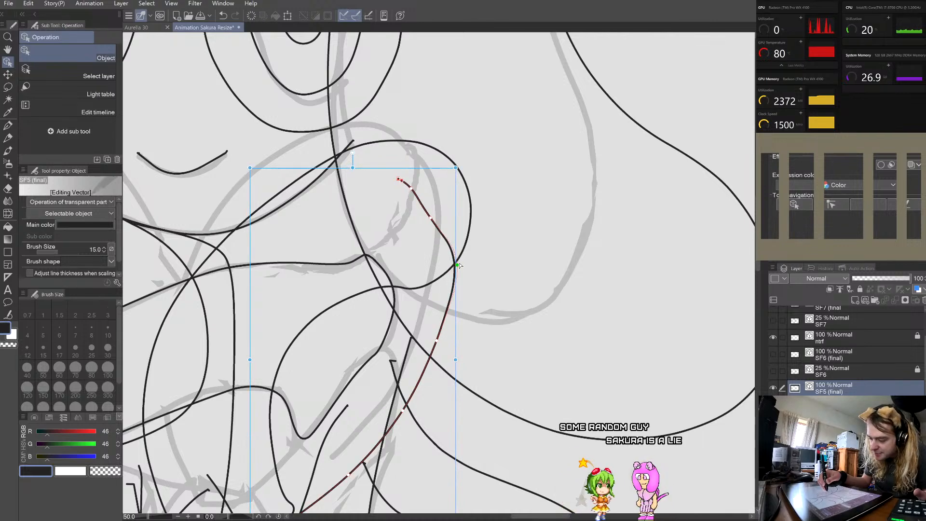
drag(459, 265, 497, 253)
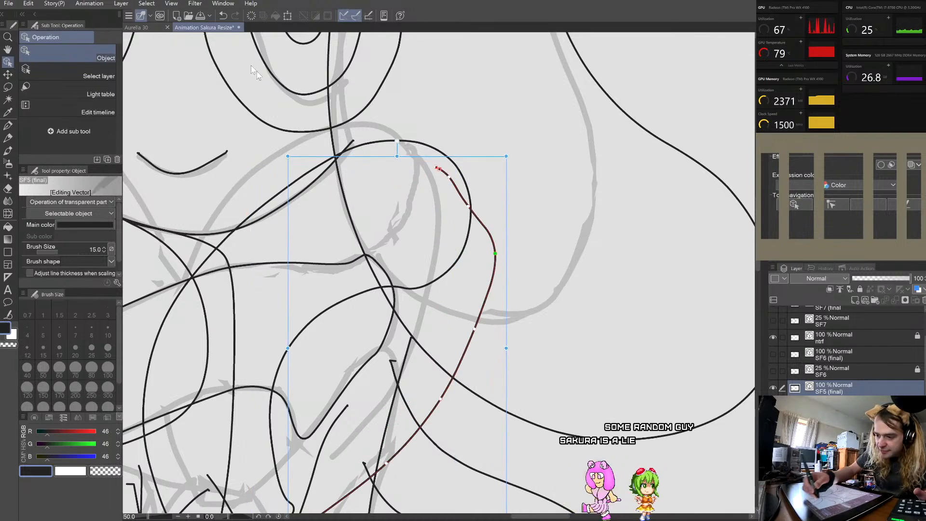
scroll(516, 184, up, 1)
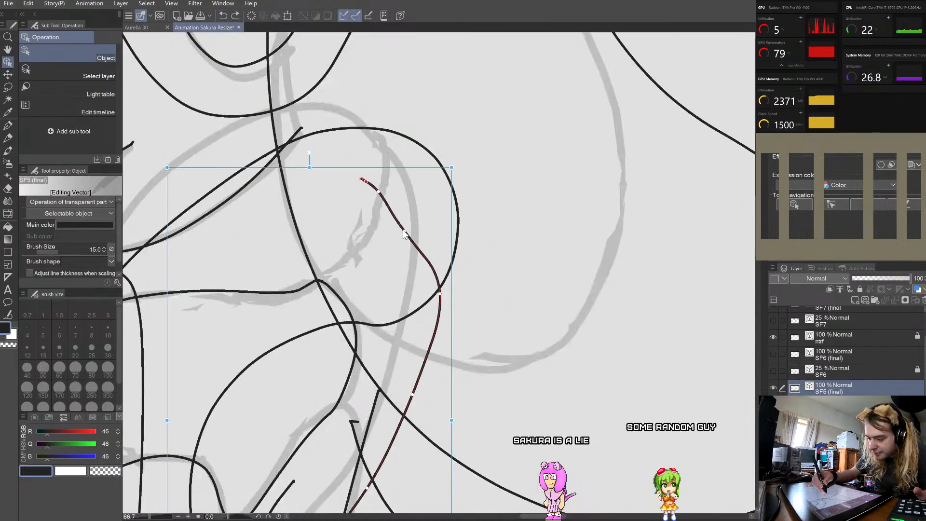
drag(404, 230, 457, 209)
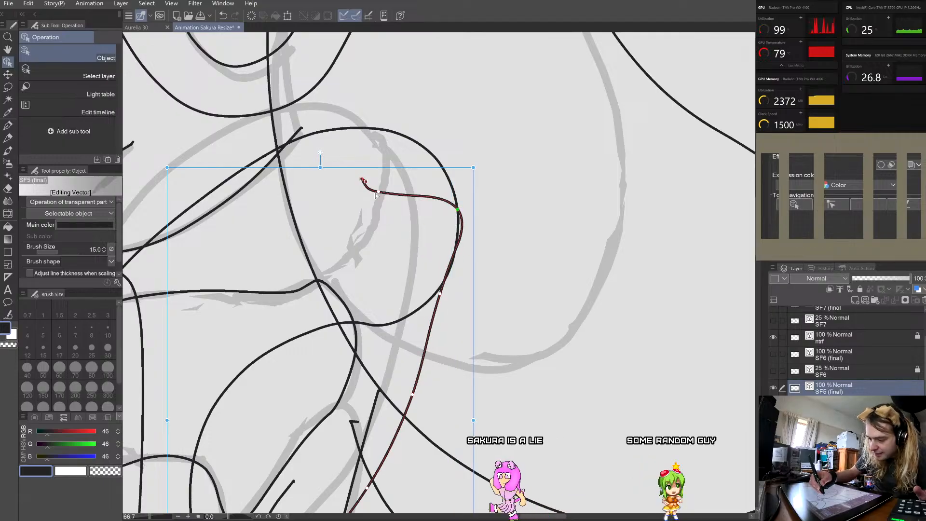
drag(446, 172, 447, 173)
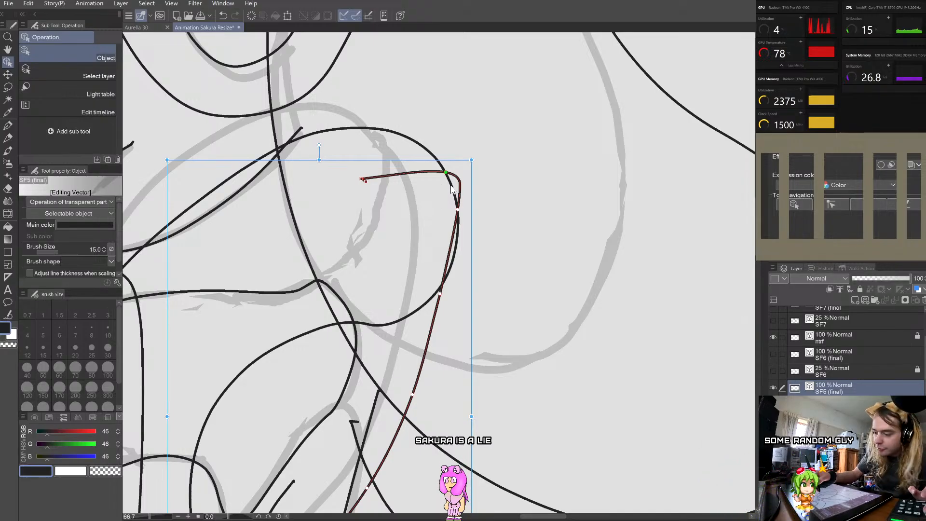
Step: Split the reshaped curve at its control point on the loop's upper outer edge and delete the short detached segment inside the loop
right_click(449, 178)
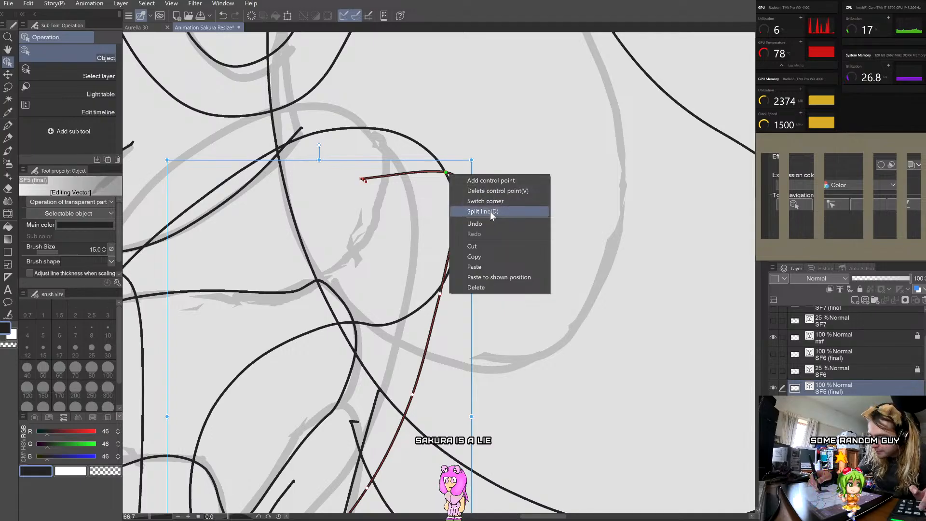
click(489, 211)
click(398, 188)
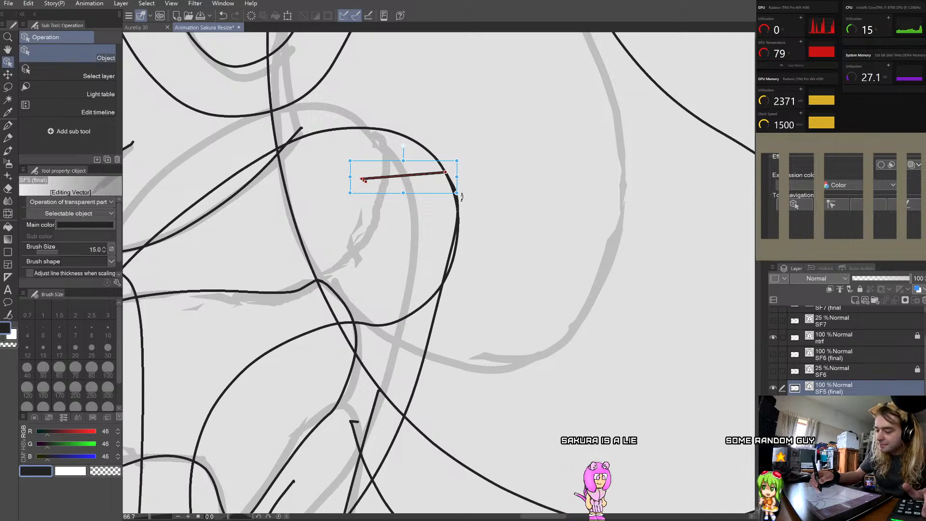
drag(442, 167, 484, 129)
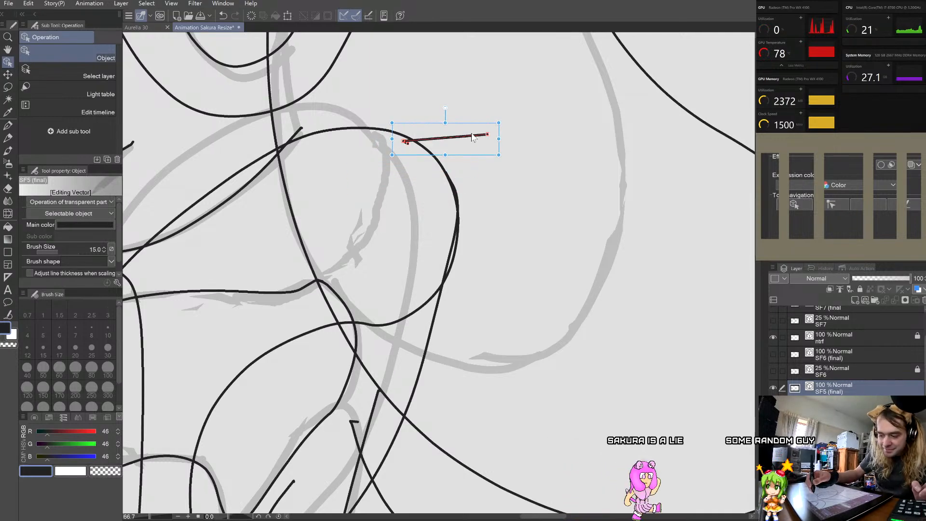
key(Delete)
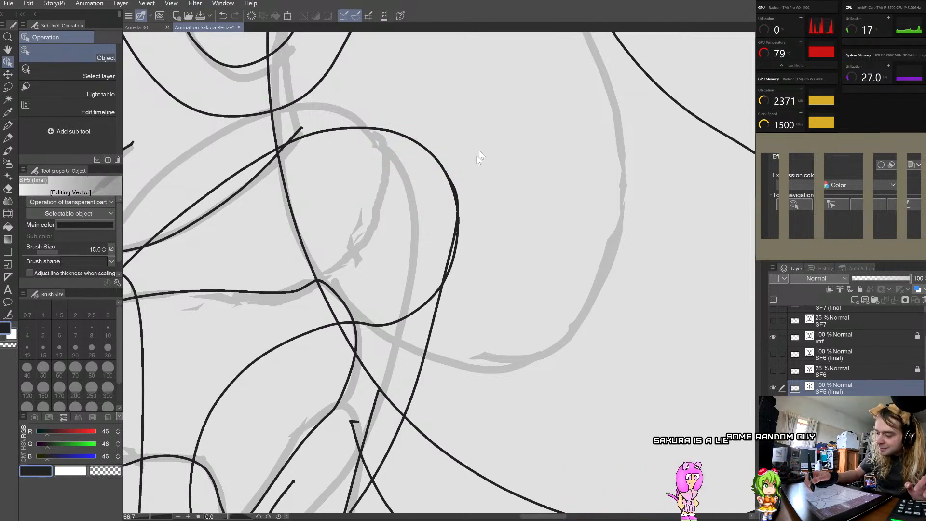
Step: Smooth the remaining curve by shifting its control point outward where it leaves the shoulder loop, and save the file
click(453, 278)
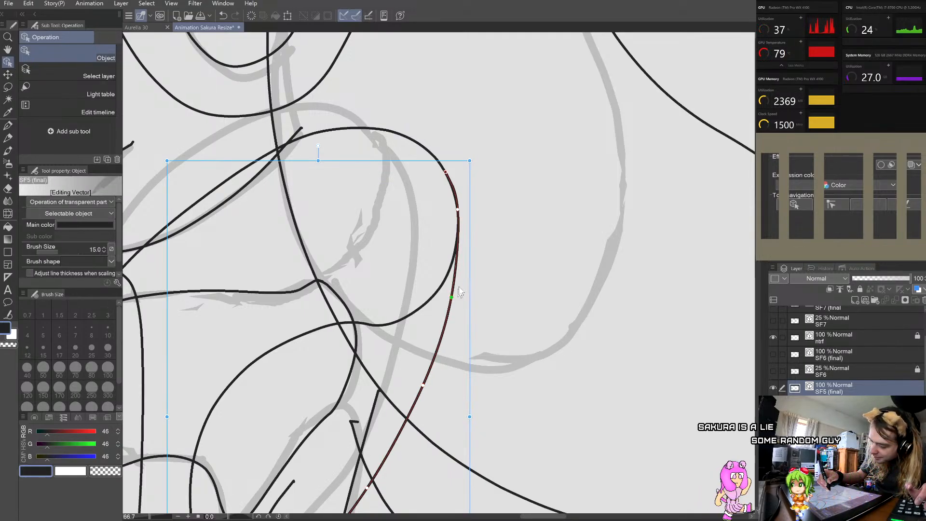
scroll(466, 217, up, 2)
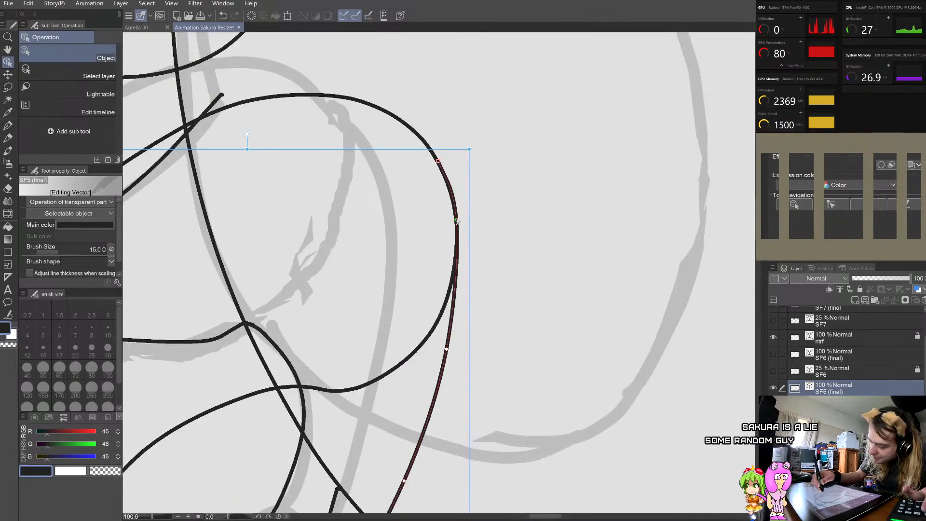
scroll(490, 189, down, 3)
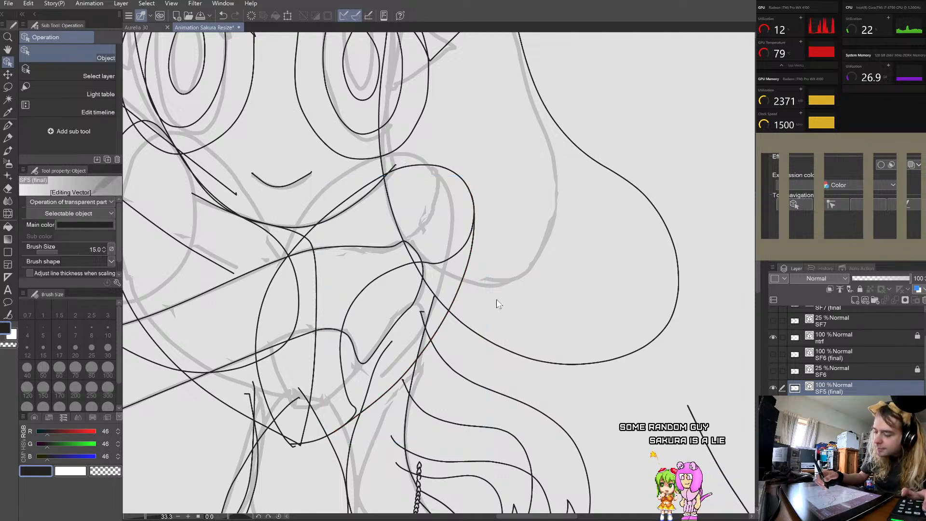
scroll(498, 304, down, 4)
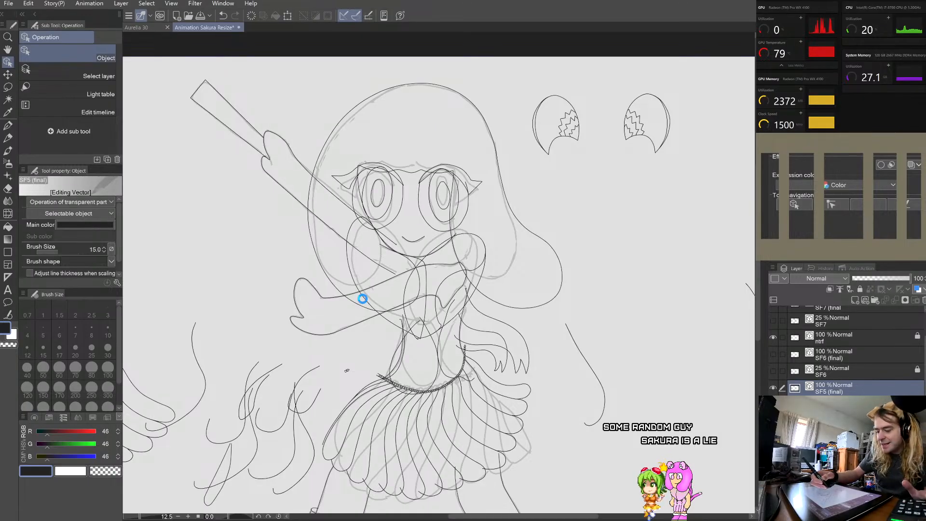
key(ctrl+s)
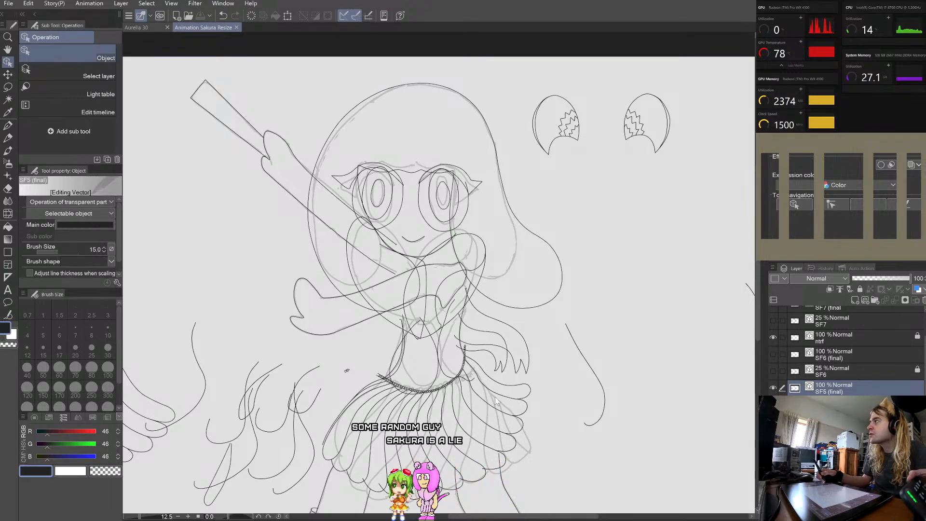
Step: Bring the wavy lower end of the inner torso curve up beside the braided belt and round its bottom into a U shape
scroll(496, 400, up, 2)
scroll(495, 399, down, 2)
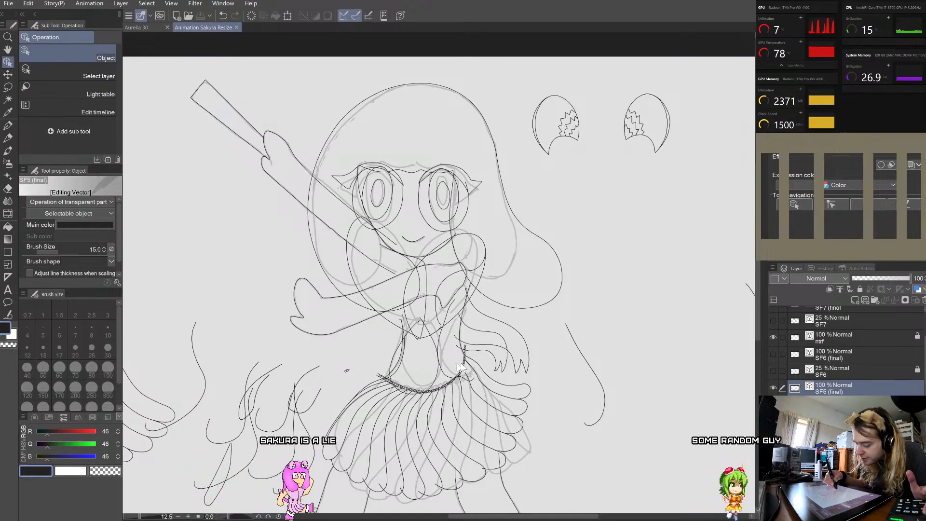
scroll(472, 371, up, 2)
scroll(473, 371, up, 3)
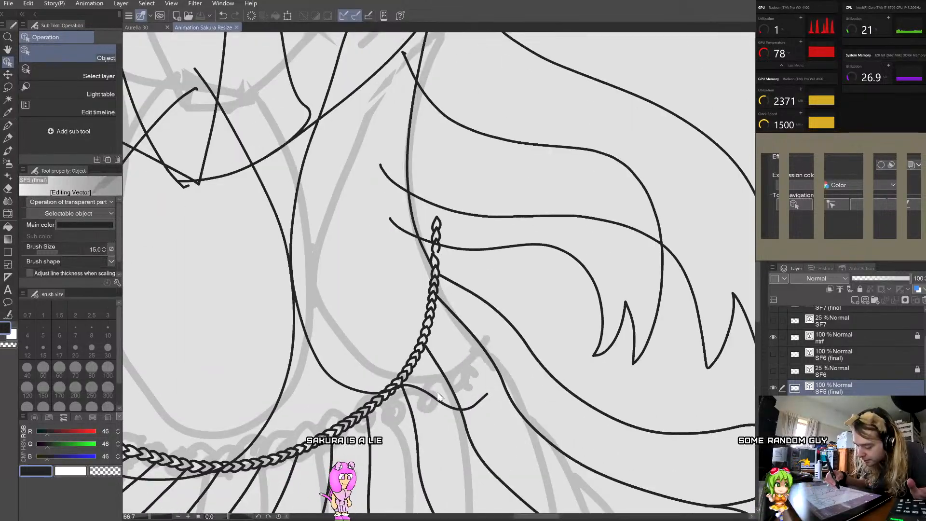
click(409, 390)
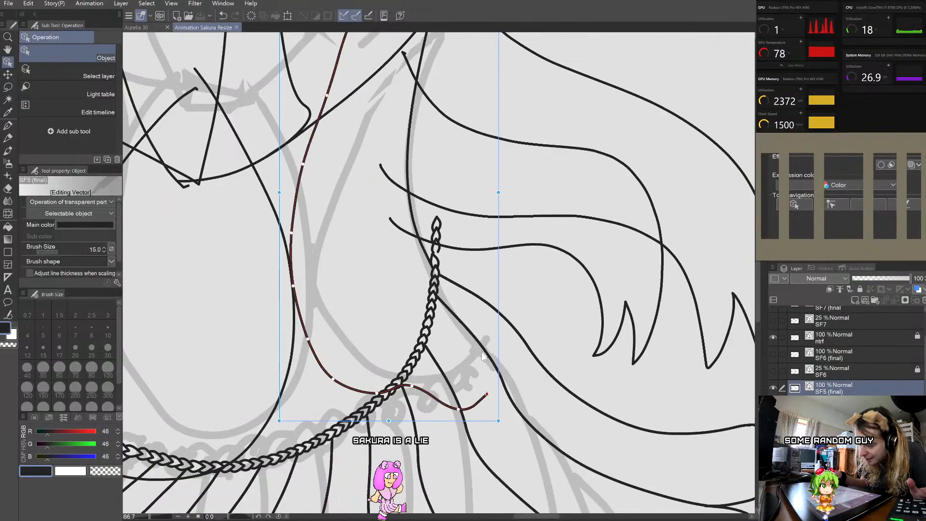
drag(442, 268, 459, 409)
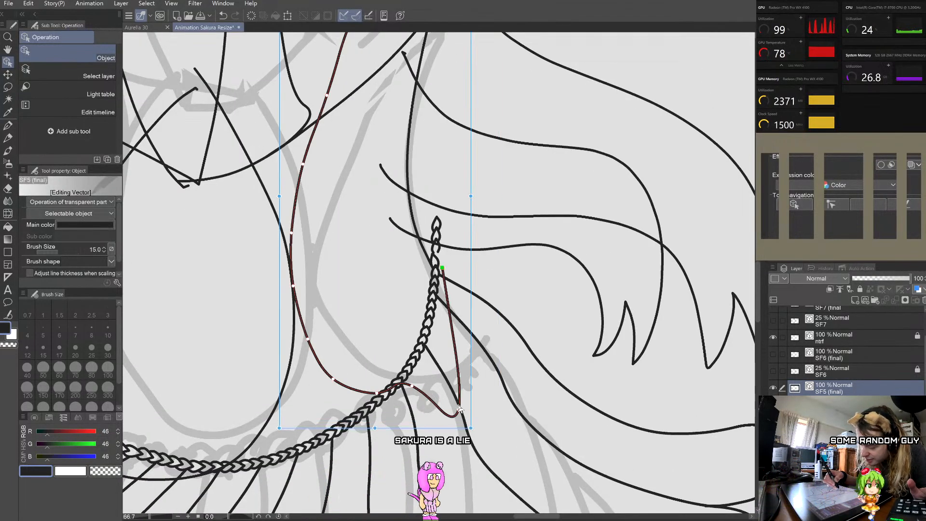
drag(458, 340, 419, 383)
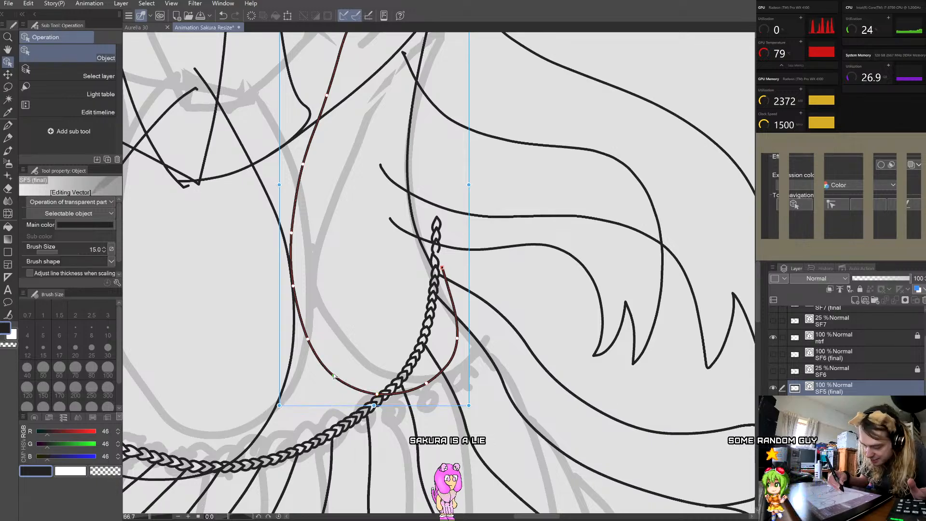
Step: Fine-tune the rounded bend and end point of the inner torso curve just outside the braided belt, and deselect the curve
scroll(317, 340, down, 2)
scroll(316, 339, up, 1)
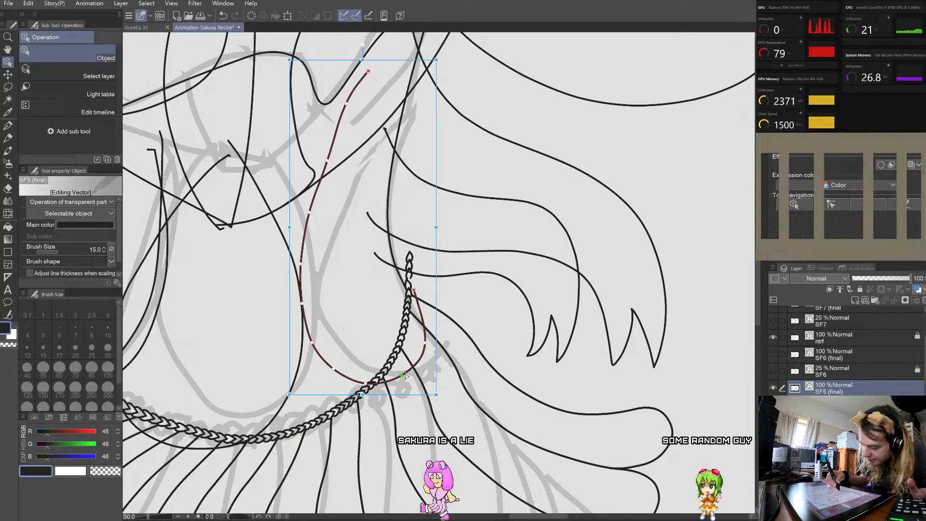
drag(424, 339, 424, 342)
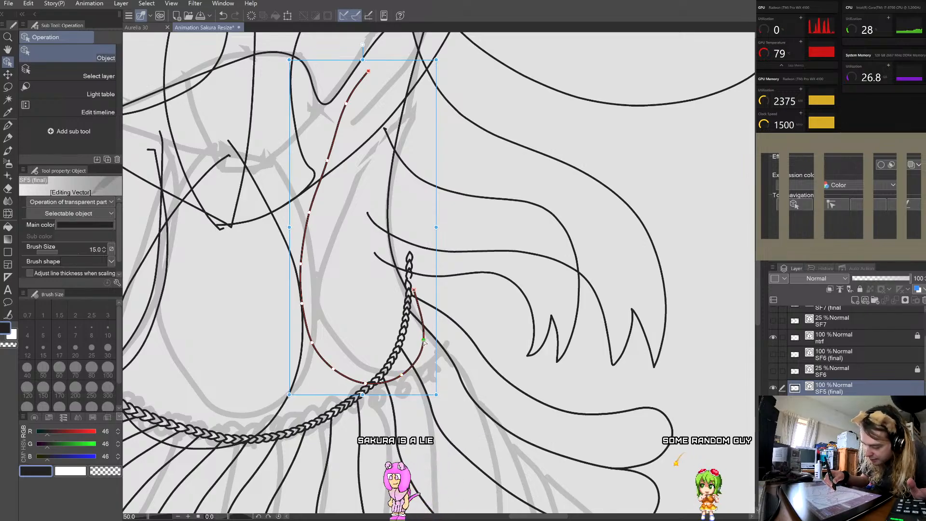
drag(414, 290, 416, 290)
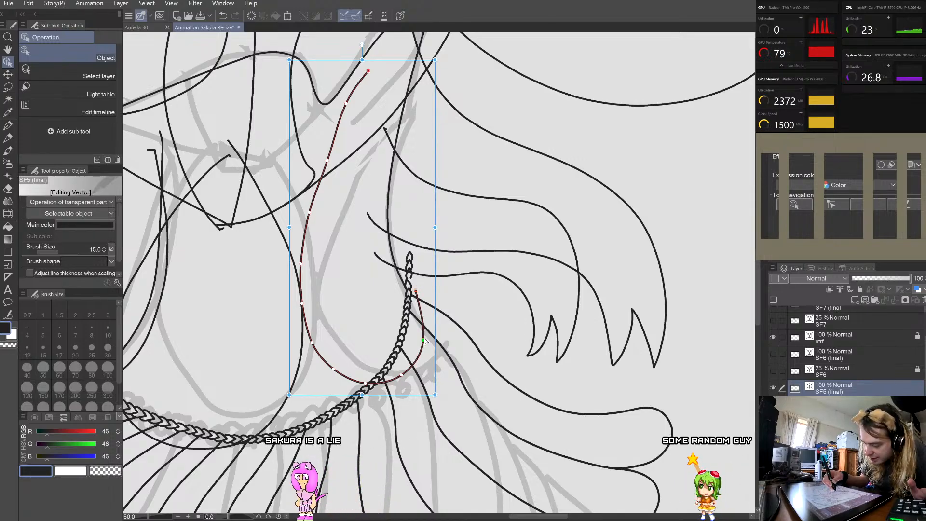
click(463, 295)
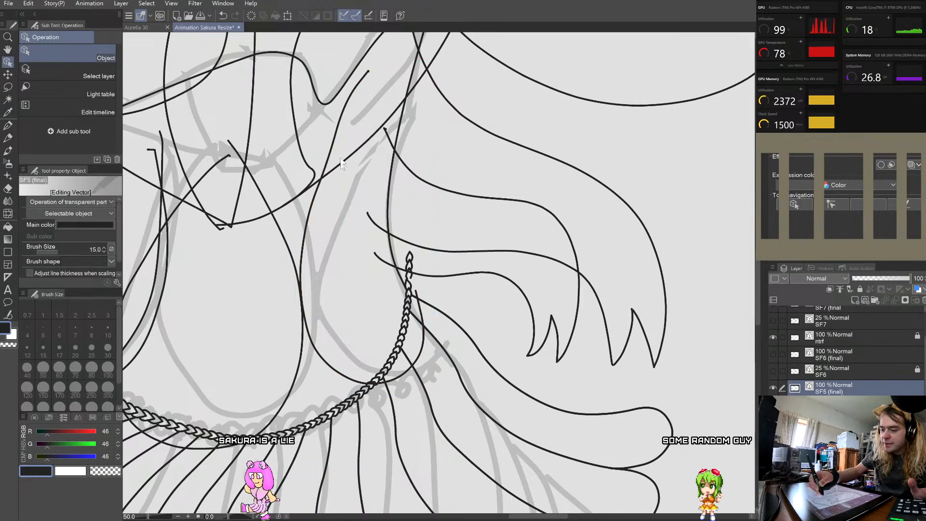
Step: Shift the upper end and nearby control points of the inner torso curve outward to straighten it beneath the shoulder loop
click(338, 137)
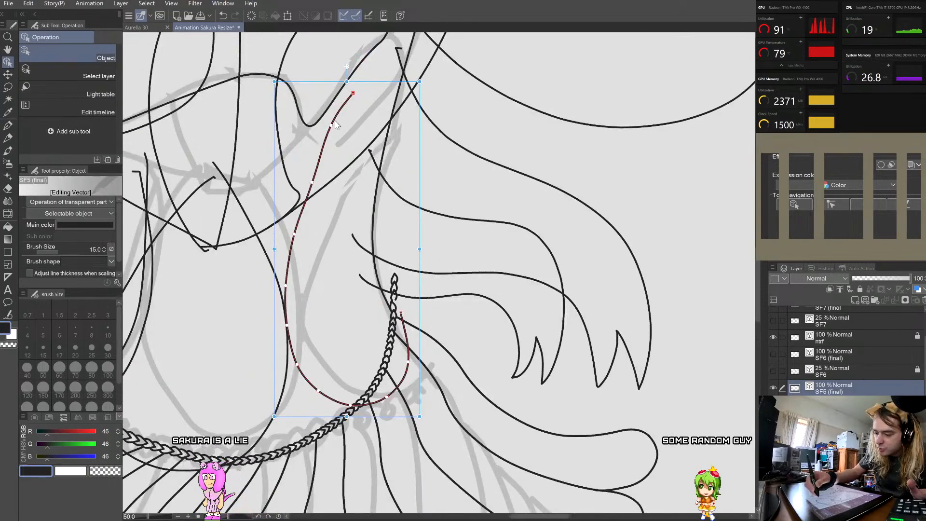
drag(331, 125, 347, 127)
drag(312, 183, 319, 180)
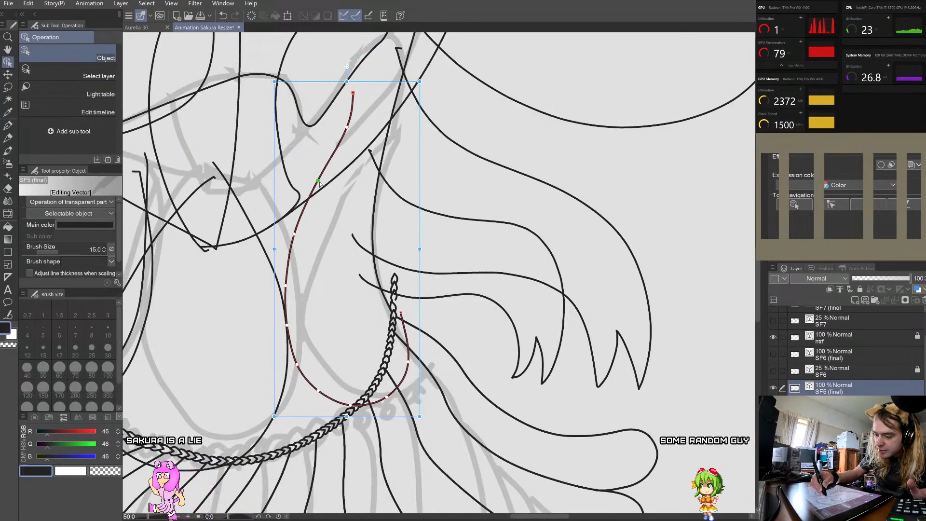
drag(353, 93, 372, 90)
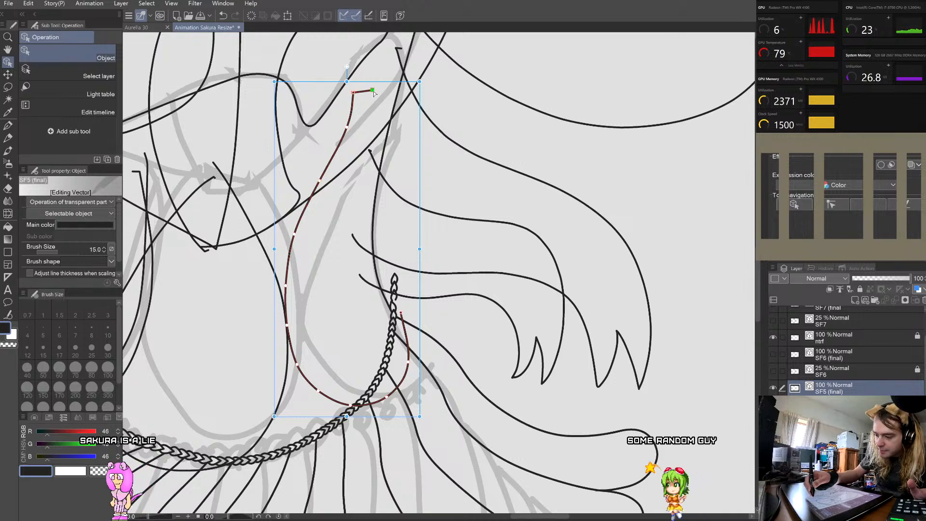
drag(346, 127, 350, 128)
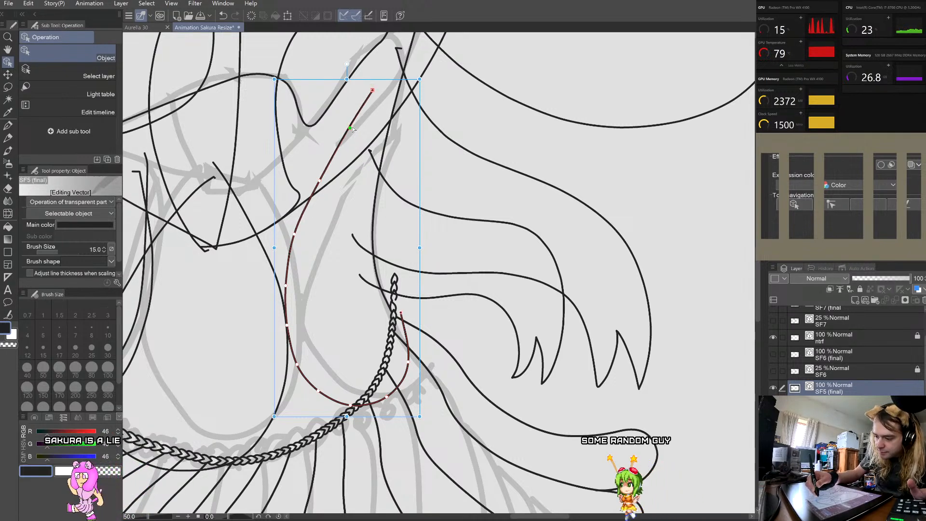
drag(372, 90, 378, 91)
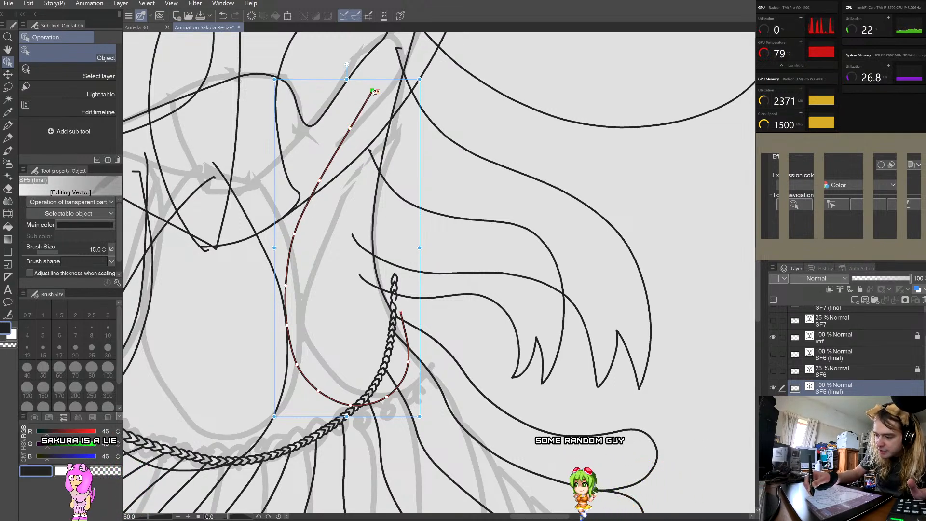
scroll(316, 226, down, 2)
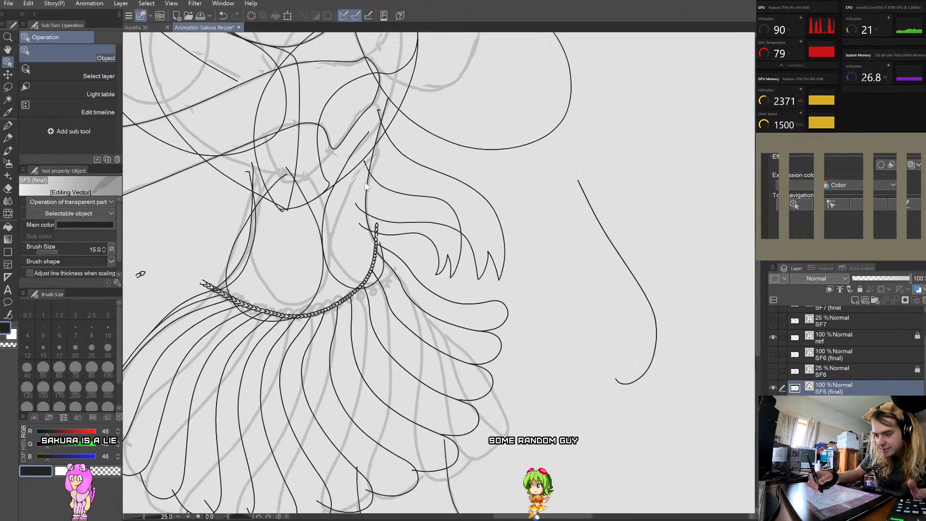
Step: Fine-tune the inner torso curve's control point where it crosses the chest loop, and deselect the curve
scroll(331, 195, up, 2)
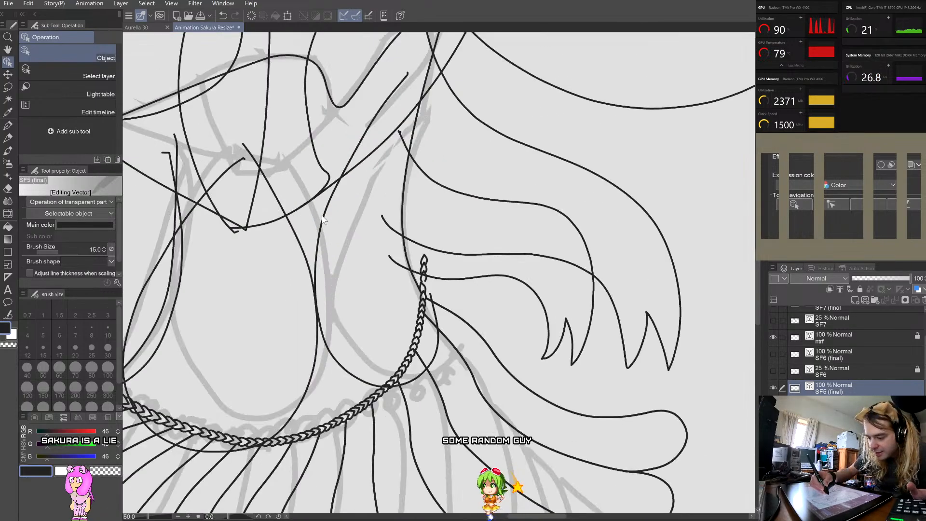
click(326, 220)
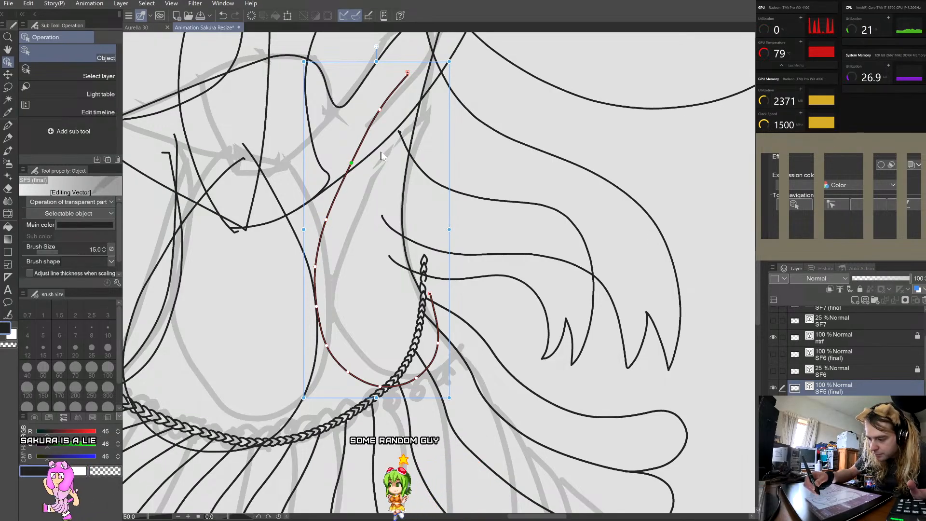
scroll(385, 111, down, 4)
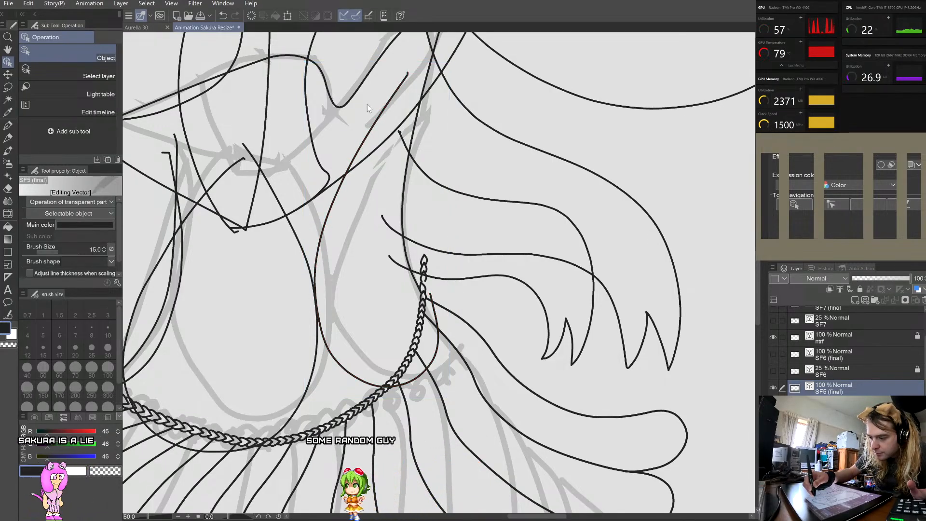
scroll(453, 69, up, 3)
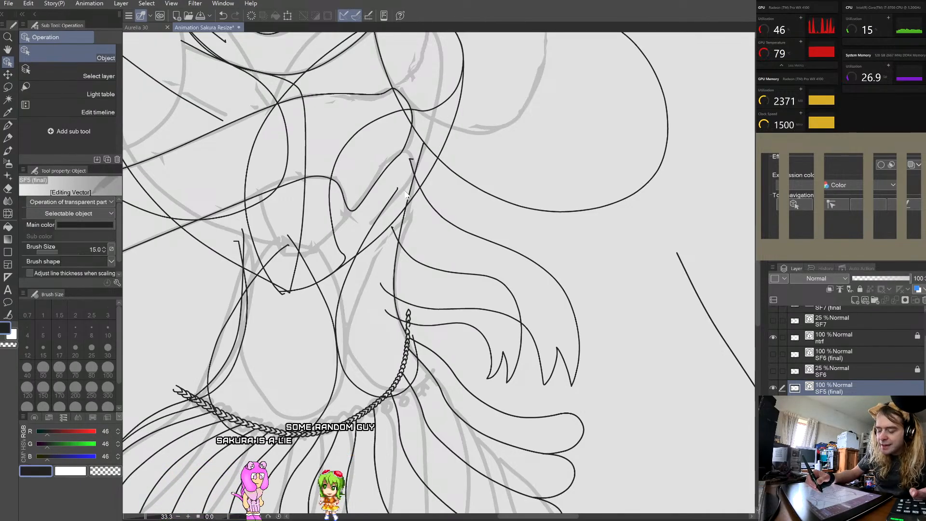
Step: Add a short connecting line from the inner torso curve's upper tip down to the outer torso line
scroll(400, 190, up, 2)
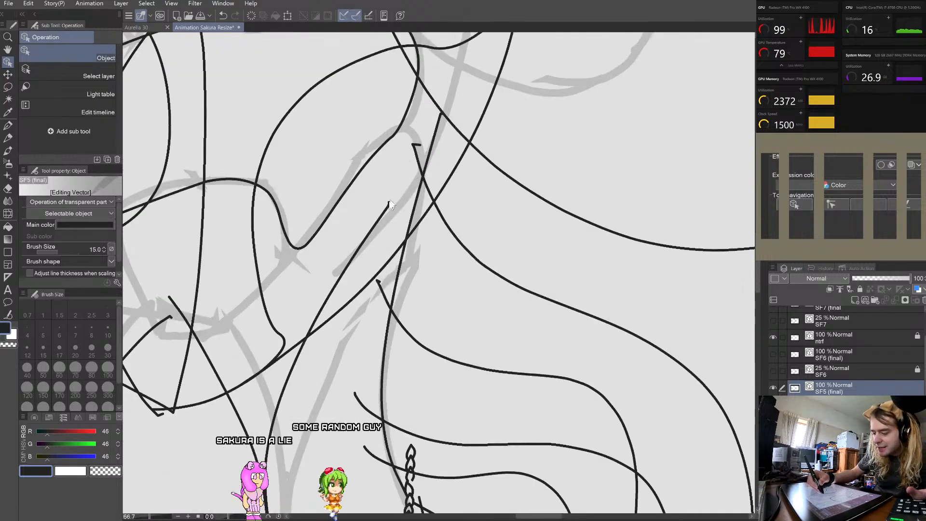
click(391, 202)
drag(403, 242, 404, 241)
click(417, 260)
scroll(433, 215, down, 2)
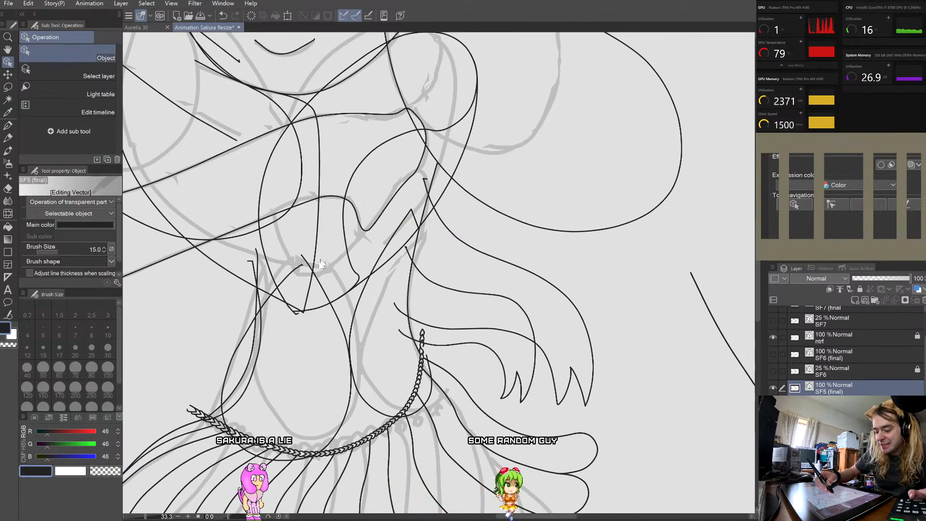
Step: Split the chest loop's curve at its lower corner point and delete the small detached hook below it
scroll(304, 304, up, 2)
click(289, 327)
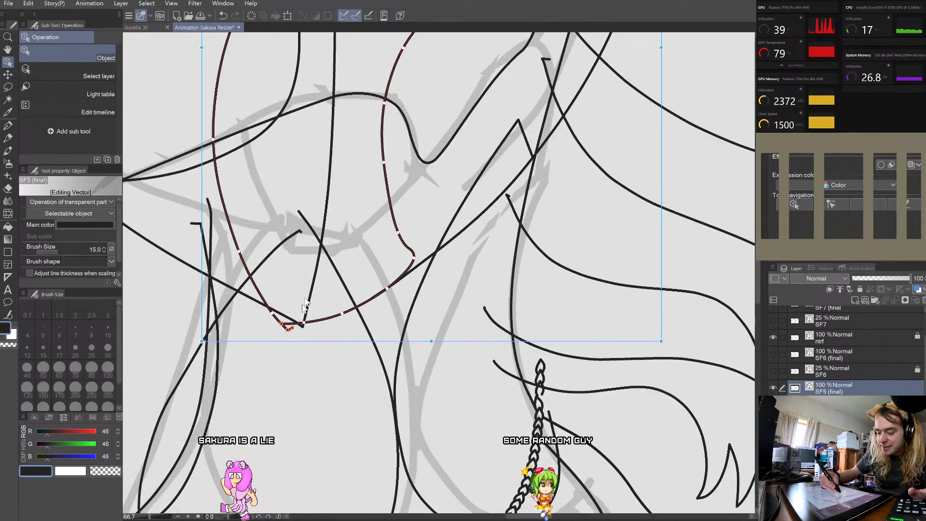
scroll(285, 328, up, 5)
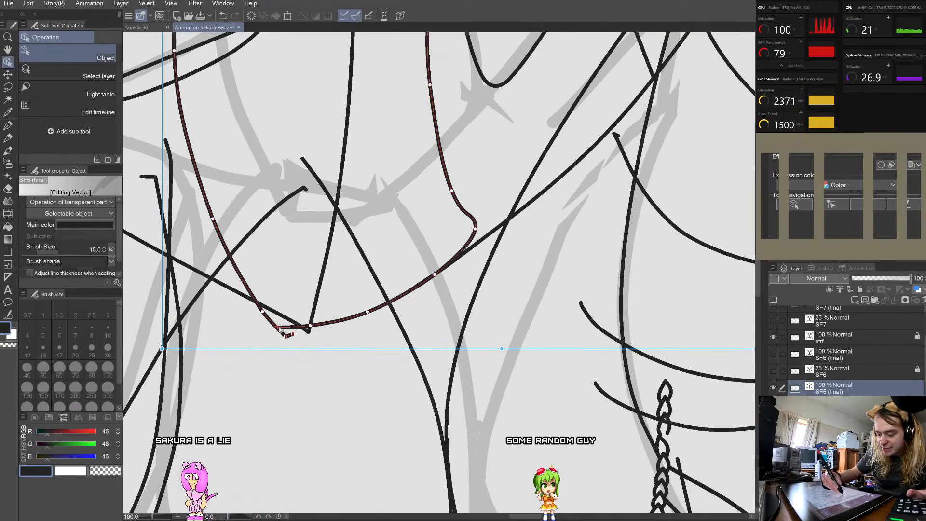
drag(278, 330, 285, 334)
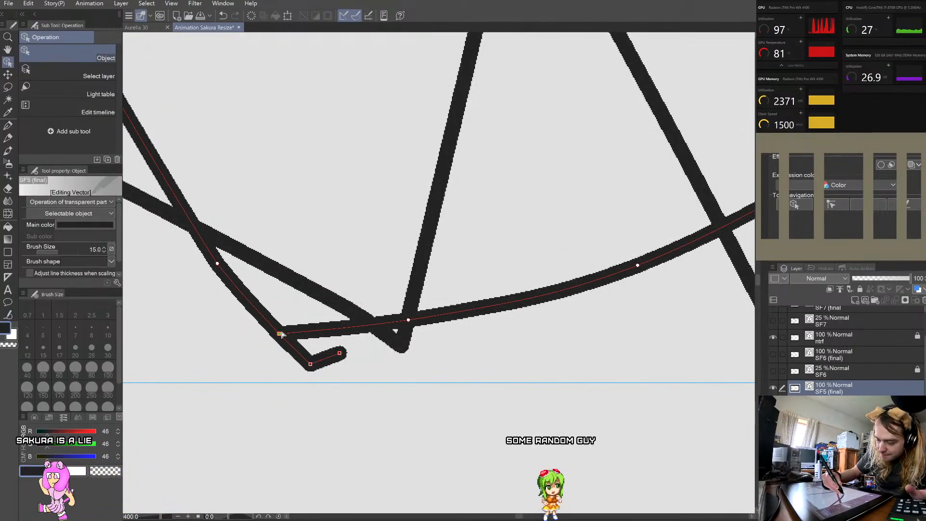
right_click(285, 339)
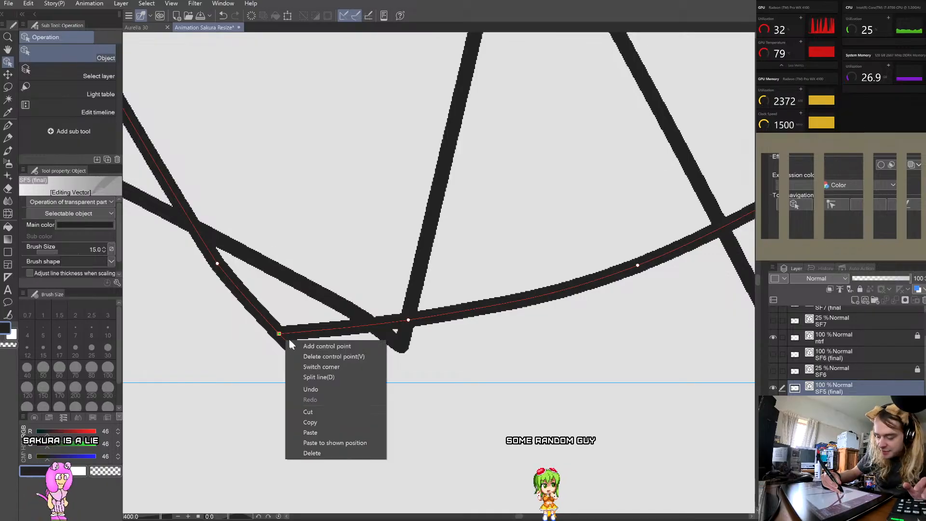
click(334, 376)
click(322, 363)
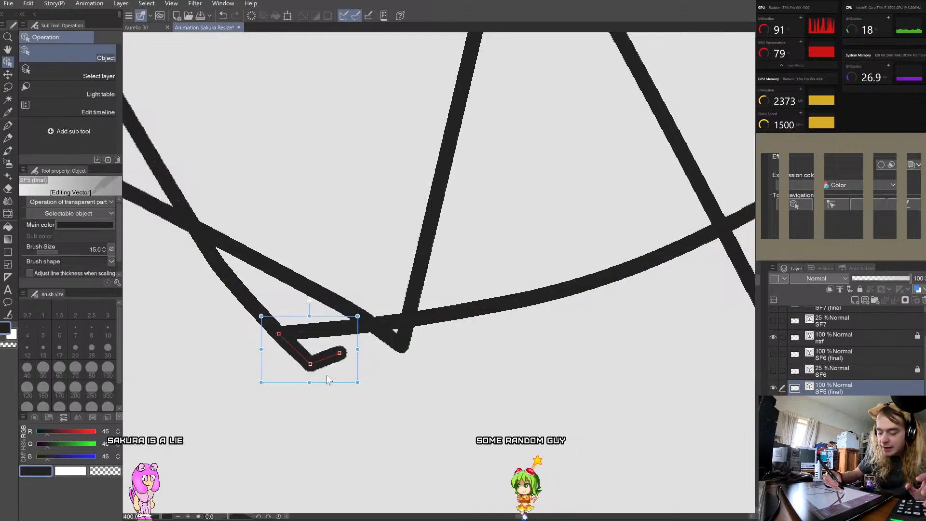
scroll(326, 379, down, 15)
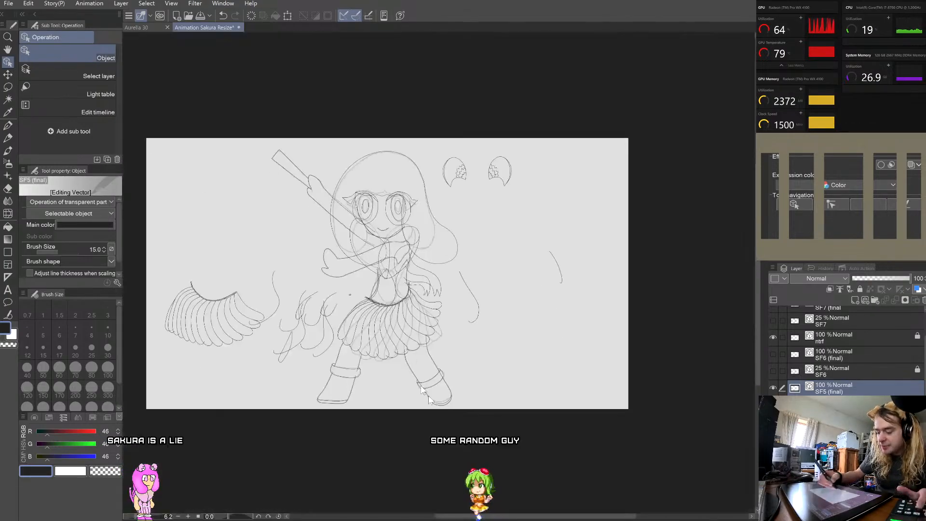
Step: Review the whole figure, inspecting the boots, skirt pleats, braided belt and torso for lines that still need cleanup
scroll(444, 412, up, 1)
scroll(429, 388, down, 1)
scroll(385, 359, up, 2)
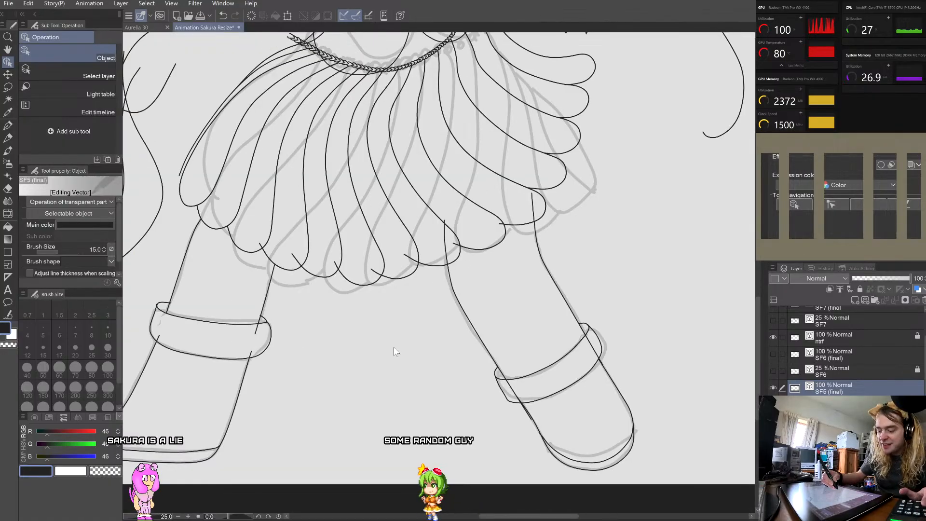
scroll(396, 351, down, 1)
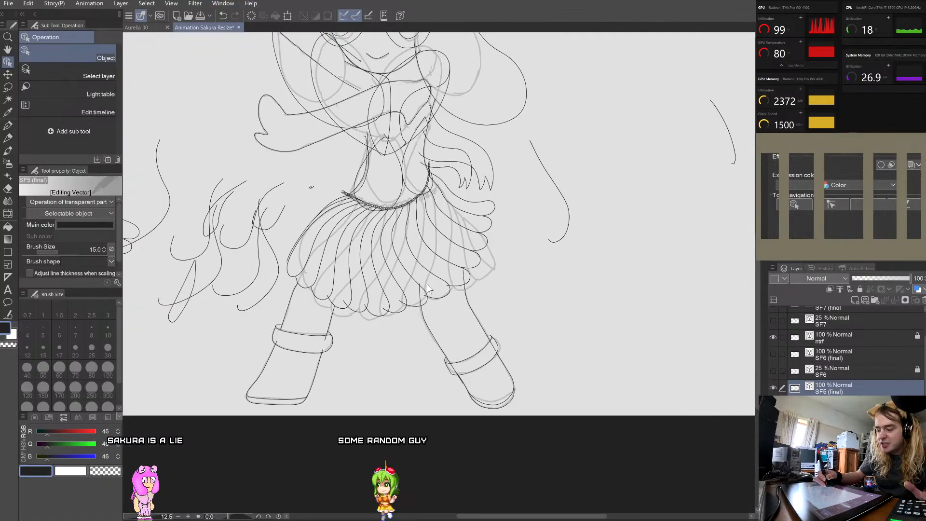
scroll(429, 288, down, 1)
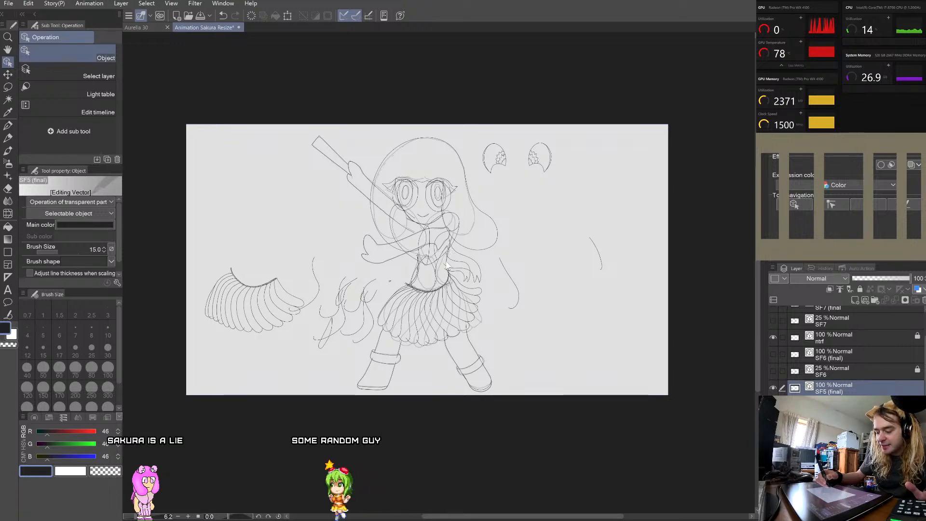
scroll(374, 390, up, 5)
scroll(381, 371, down, 2)
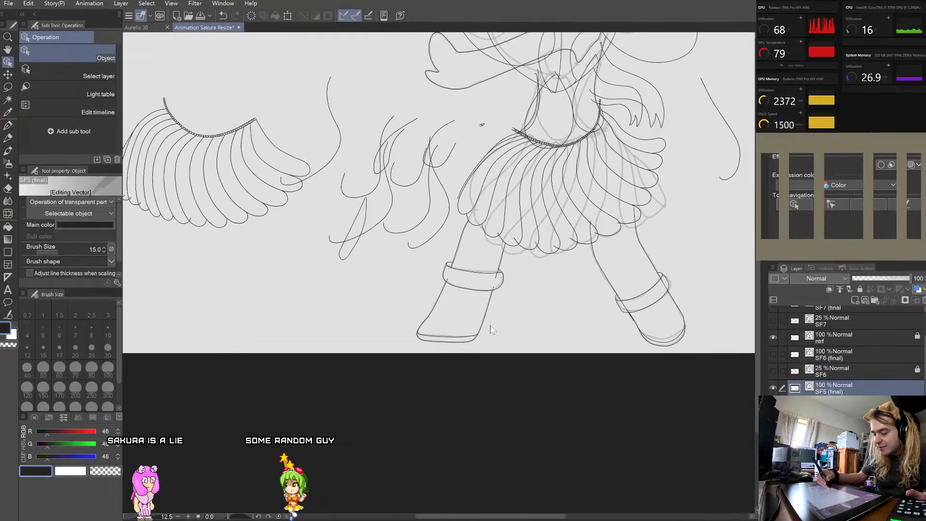
scroll(615, 291, up, 3)
scroll(620, 303, down, 3)
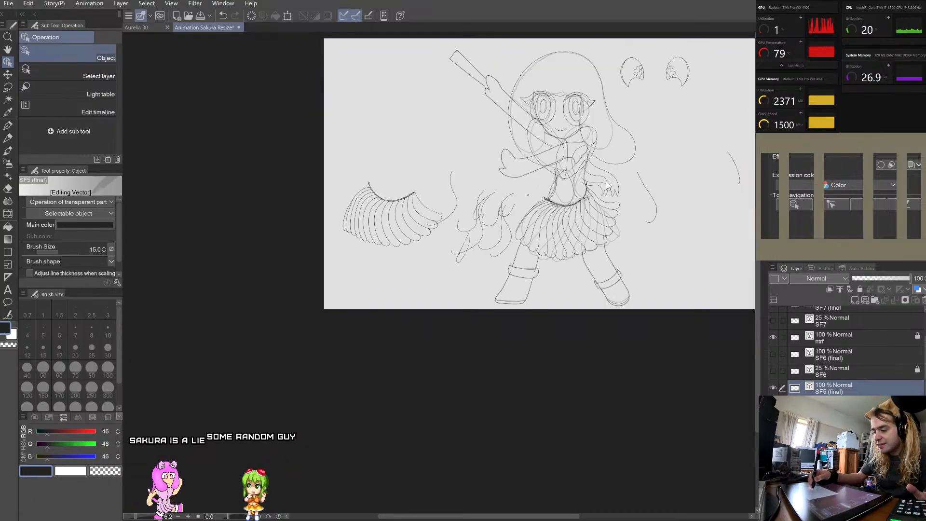
scroll(613, 279, up, 4)
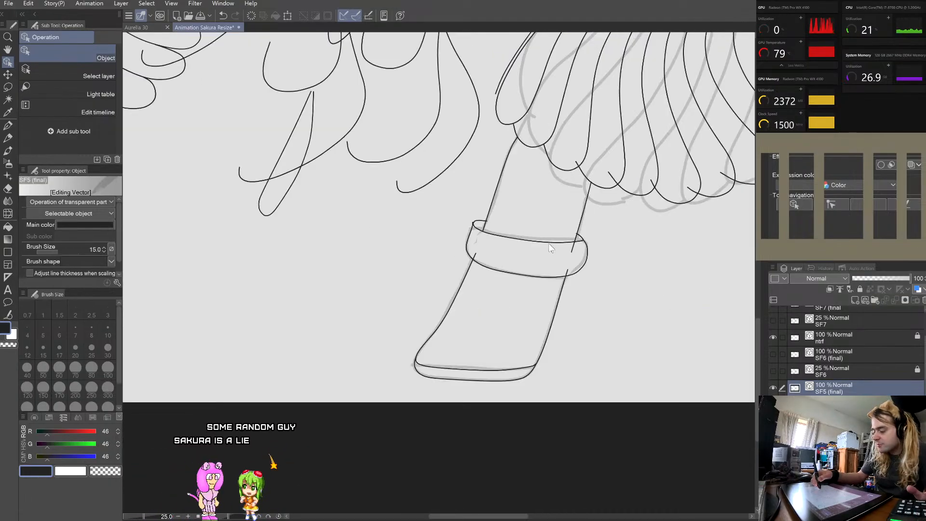
scroll(578, 314, down, 4)
scroll(607, 236, up, 1)
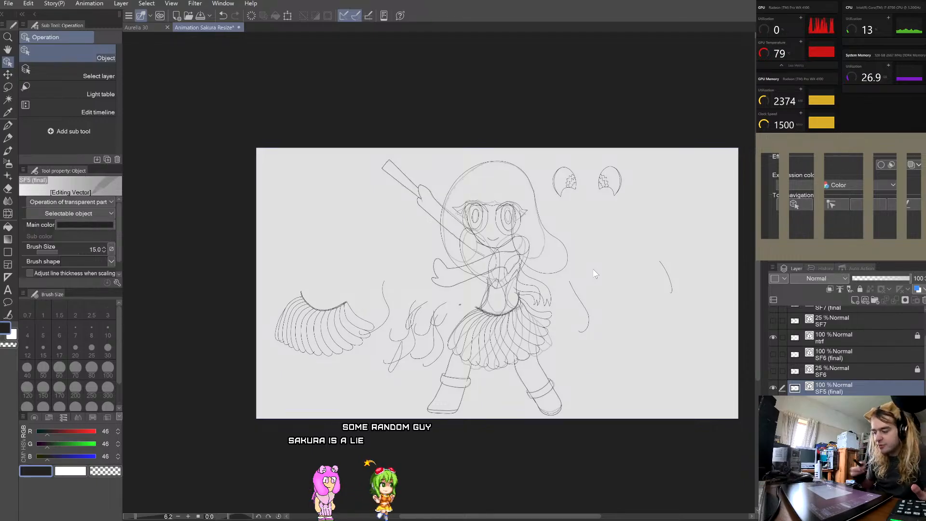
scroll(593, 270, down, 1)
scroll(500, 313, up, 2)
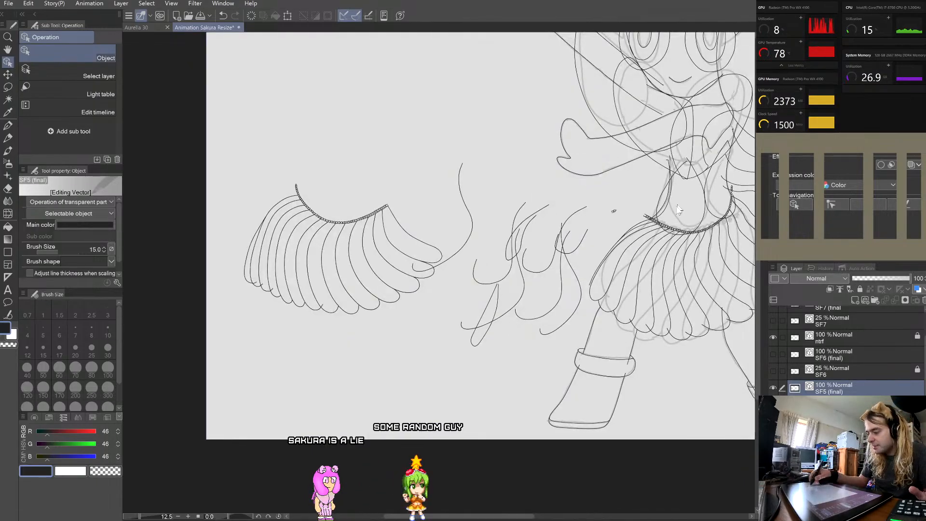
scroll(689, 229, up, 1)
scroll(681, 231, up, 1)
scroll(452, 176, up, 1)
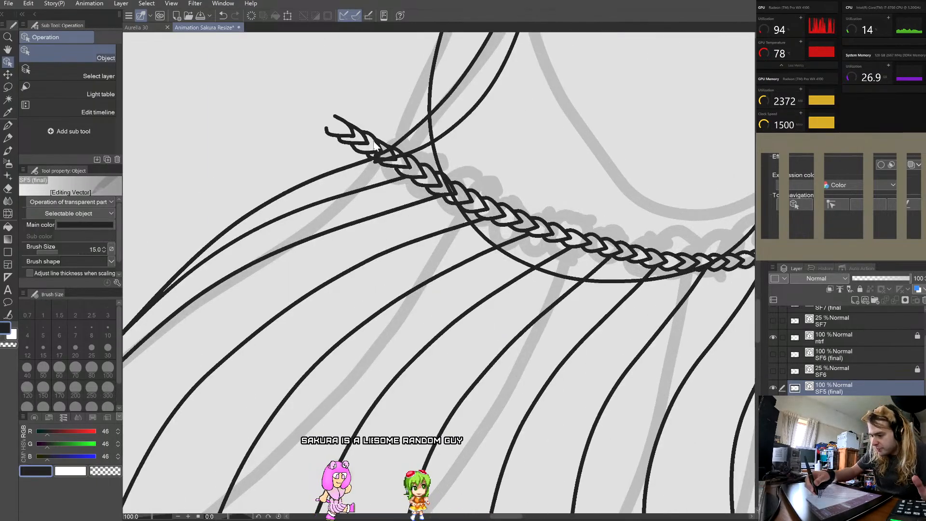
scroll(302, 233, down, 1)
scroll(354, 248, down, 1)
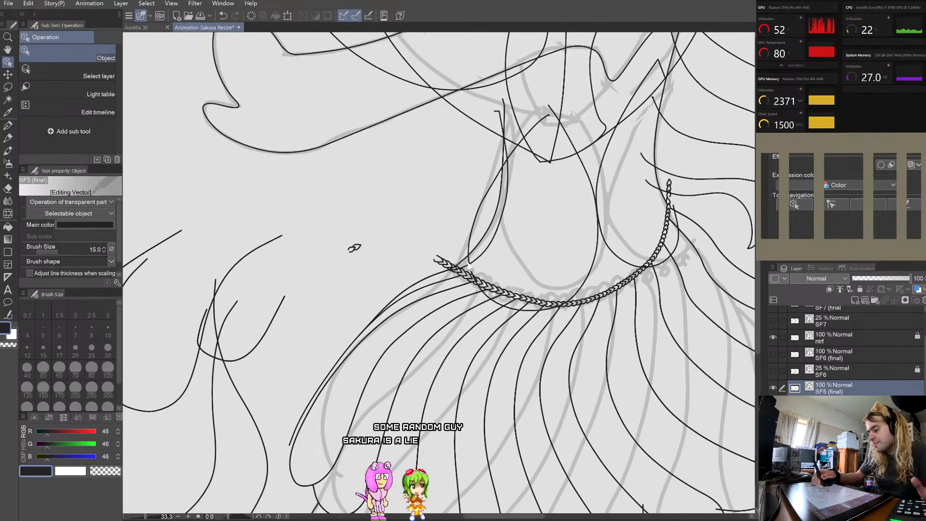
scroll(383, 250, down, 1)
scroll(424, 256, down, 1)
scroll(630, 352, up, 1)
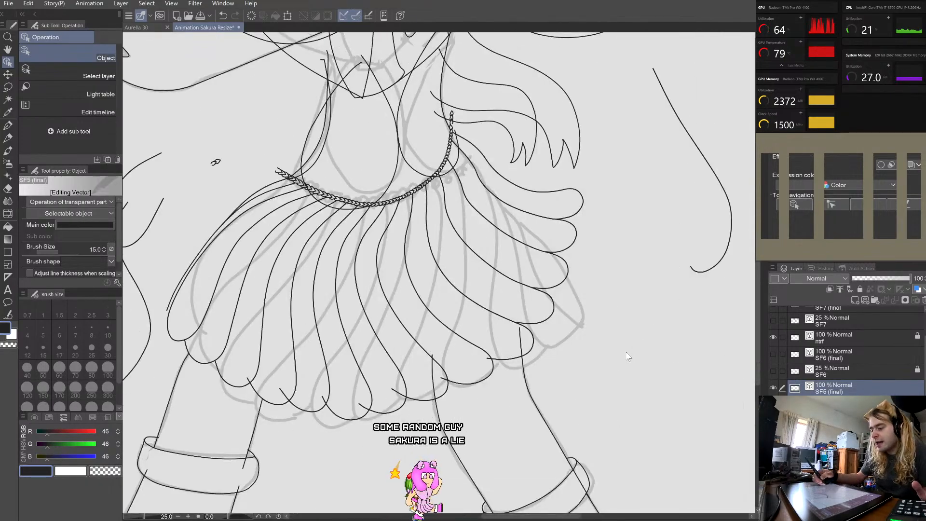
scroll(629, 353, down, 1)
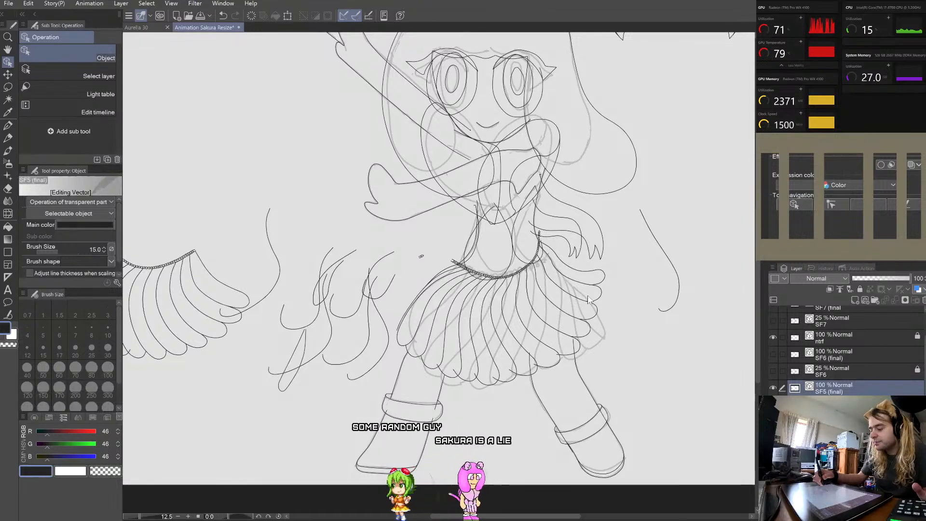
Step: Move the overlapping lower end of the skirt scallop that crosses the leg's outer line onto the neighbouring scallop's outline
scroll(588, 300, up, 2)
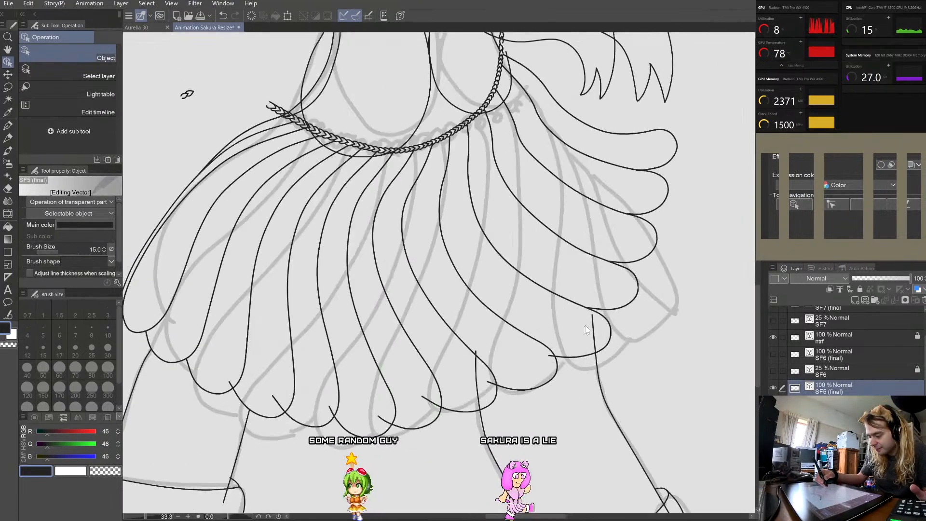
scroll(530, 419, up, 2)
scroll(531, 418, up, 2)
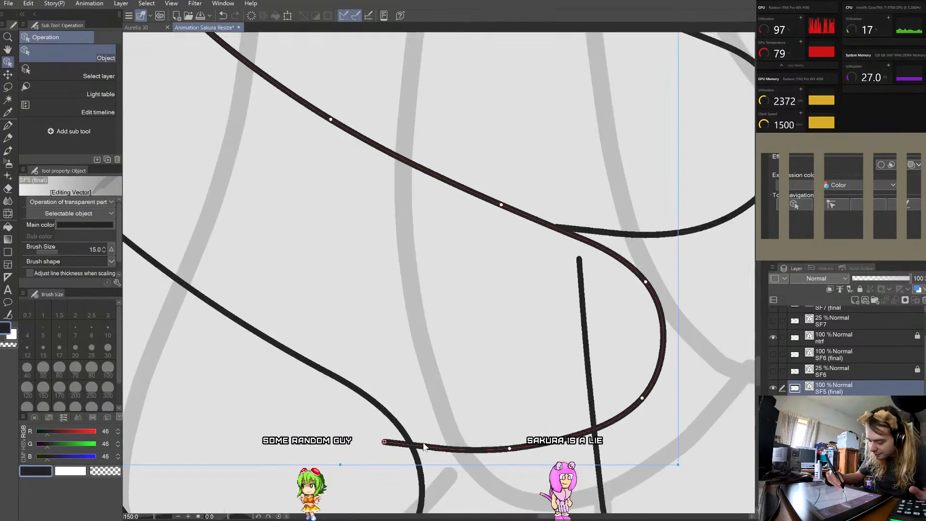
scroll(374, 442, up, 5)
drag(375, 439, 513, 454)
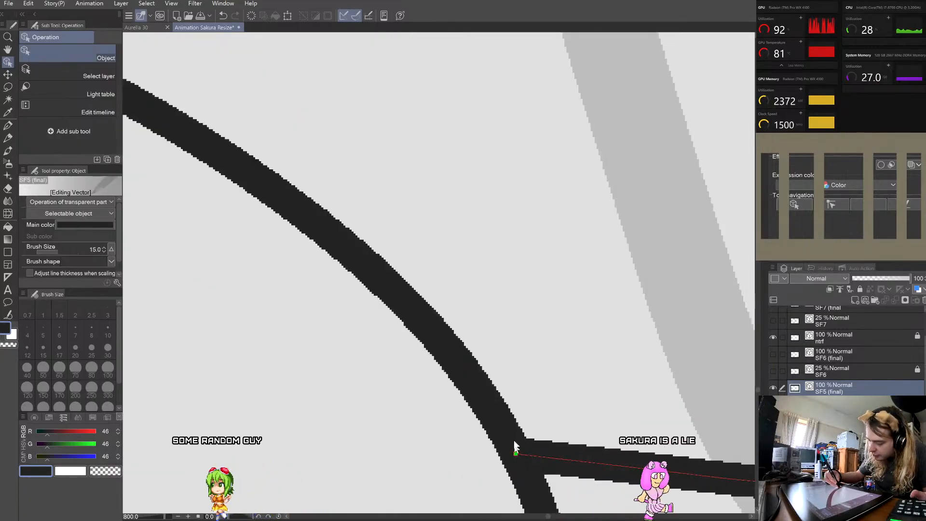
scroll(520, 351, down, 5)
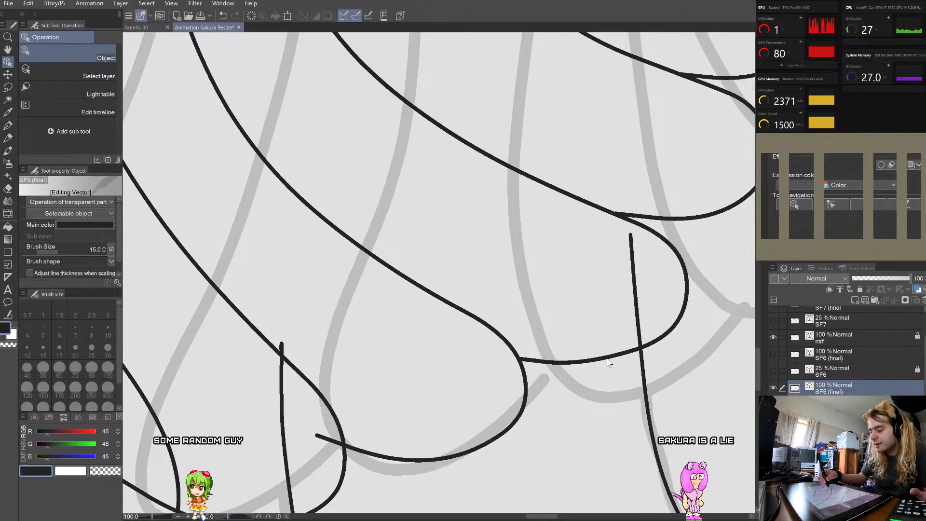
scroll(674, 324, up, 1)
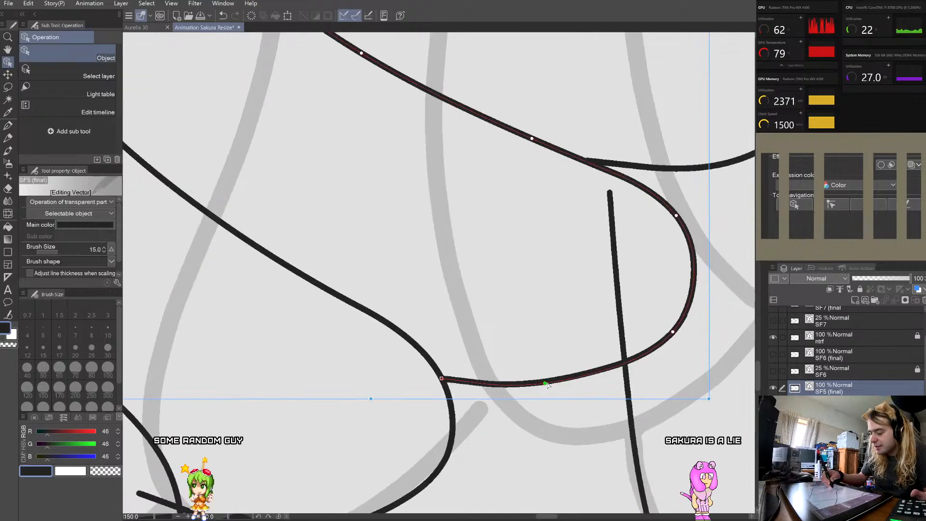
Step: Slide the bottom control point of the scallop crossing the leg's outer line slightly along its curve, undoing the unwanted shift of the line
drag(553, 383, 561, 382)
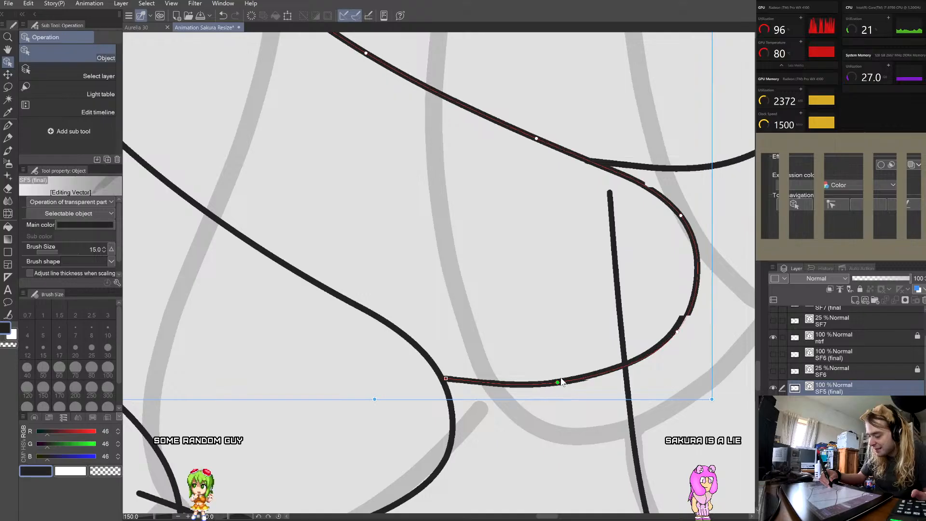
click(220, 16)
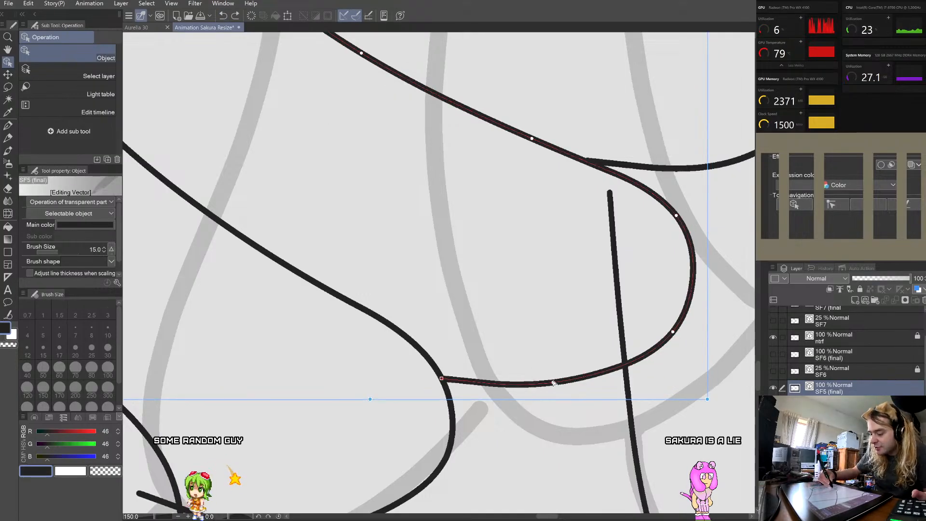
scroll(551, 331, down, 3)
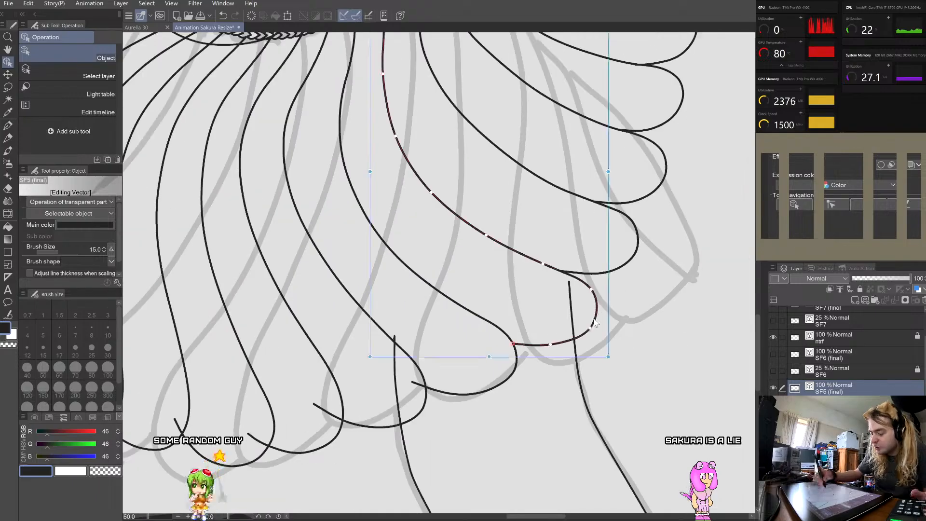
scroll(595, 323, up, 1)
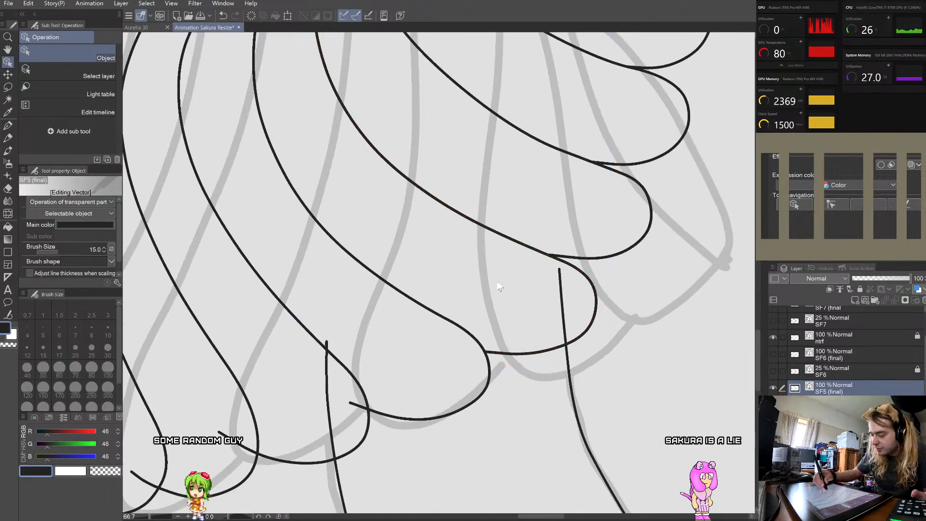
Step: Pull the overlapping lower end of the scallop between the two leg lines back onto the neighbouring scallop's outline
scroll(499, 287, down, 4)
scroll(452, 352, up, 5)
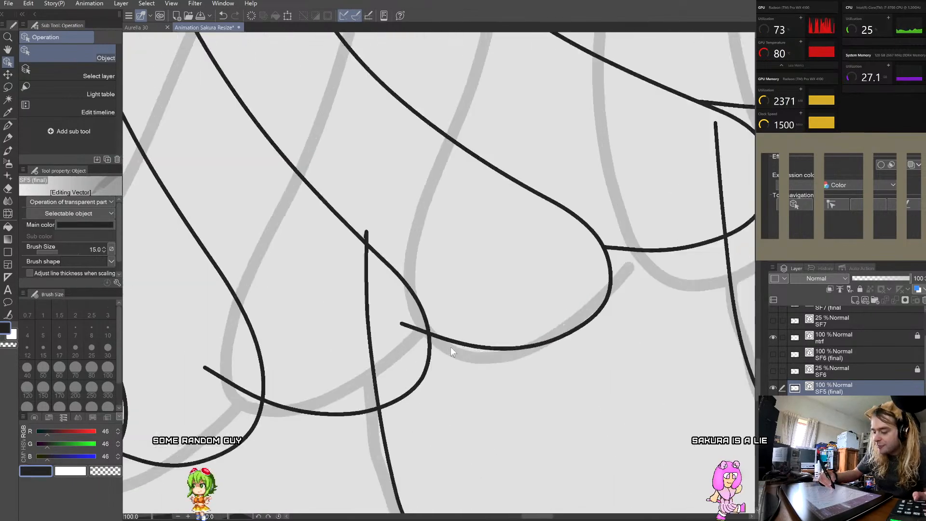
click(452, 352)
scroll(435, 337, up, 1)
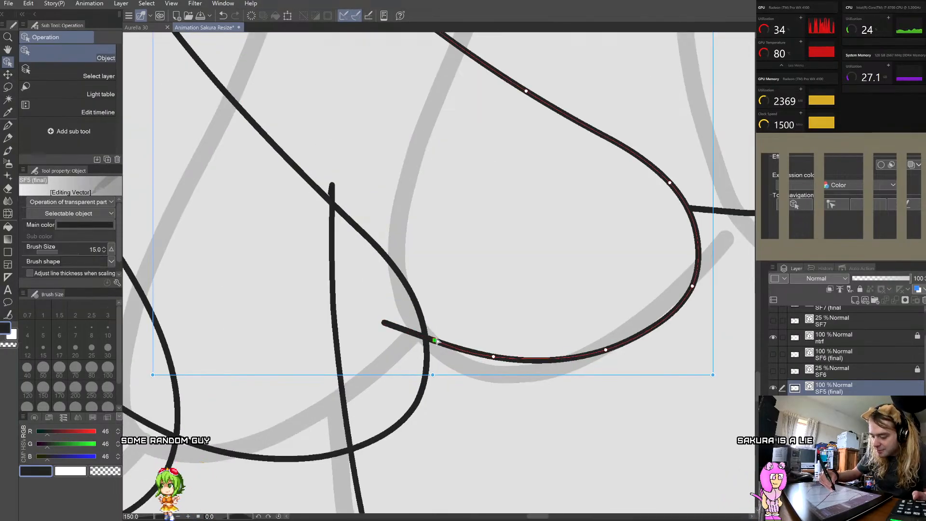
click(459, 298)
scroll(475, 280, down, 2)
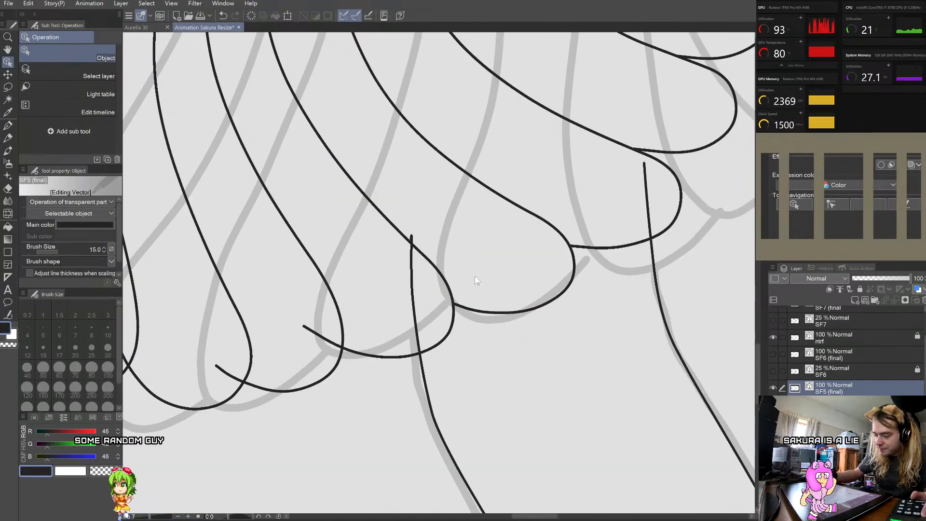
Step: Move the loose lower end of the scallop crossed by the leg's inner line onto the adjacent outline and even out its bottom curve
scroll(475, 280, up, 2)
click(266, 322)
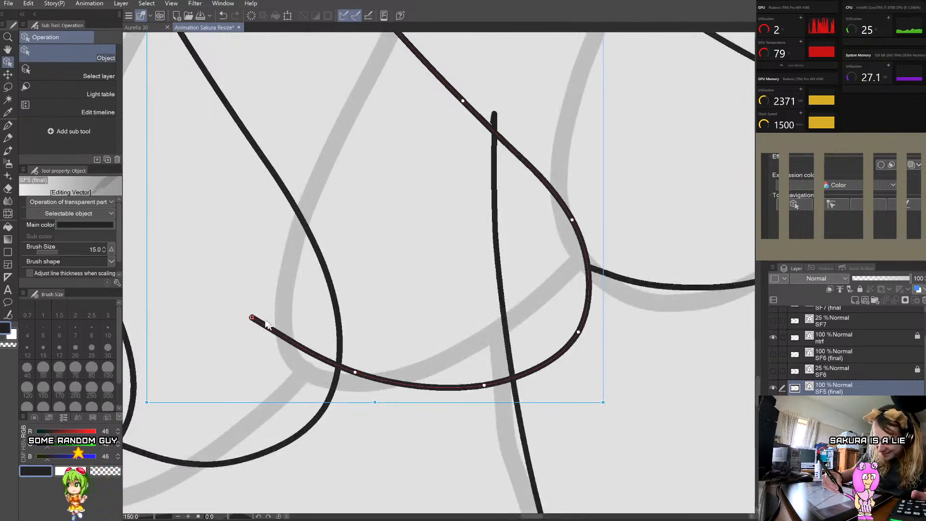
drag(333, 367, 337, 368)
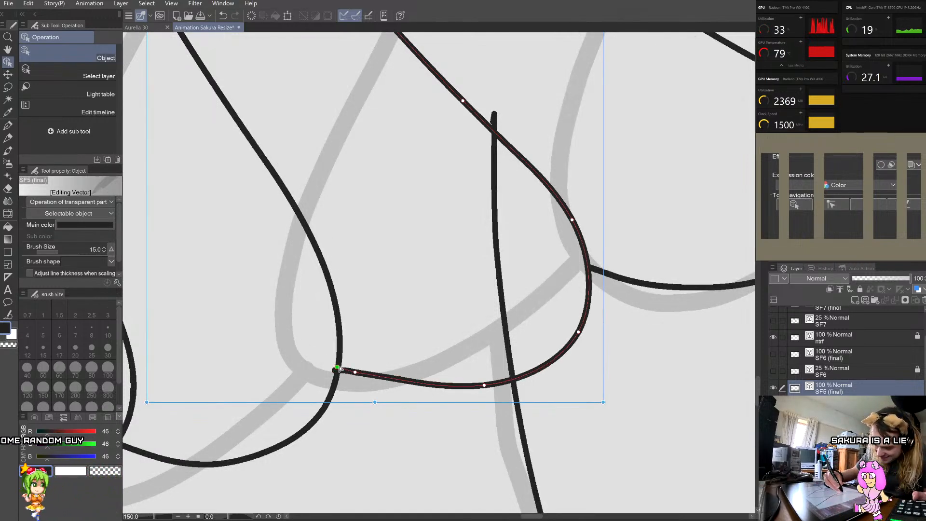
click(379, 305)
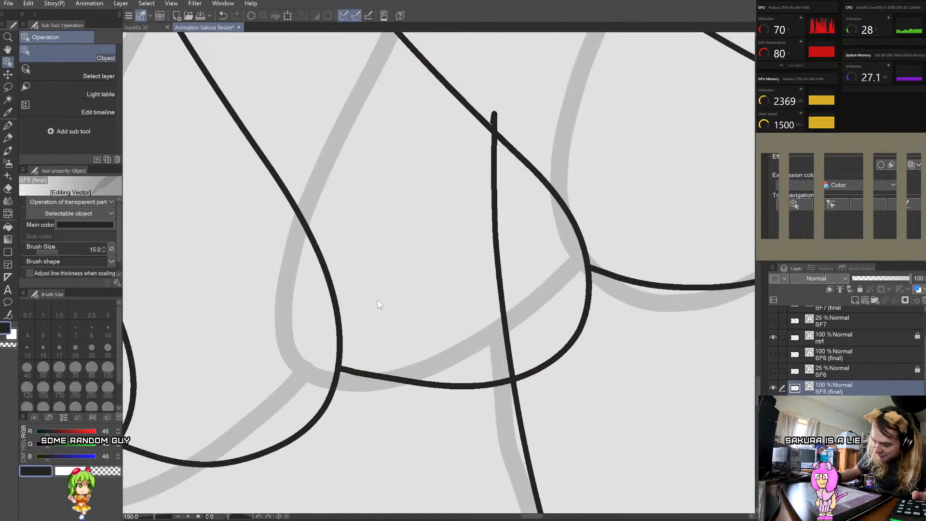
click(390, 379)
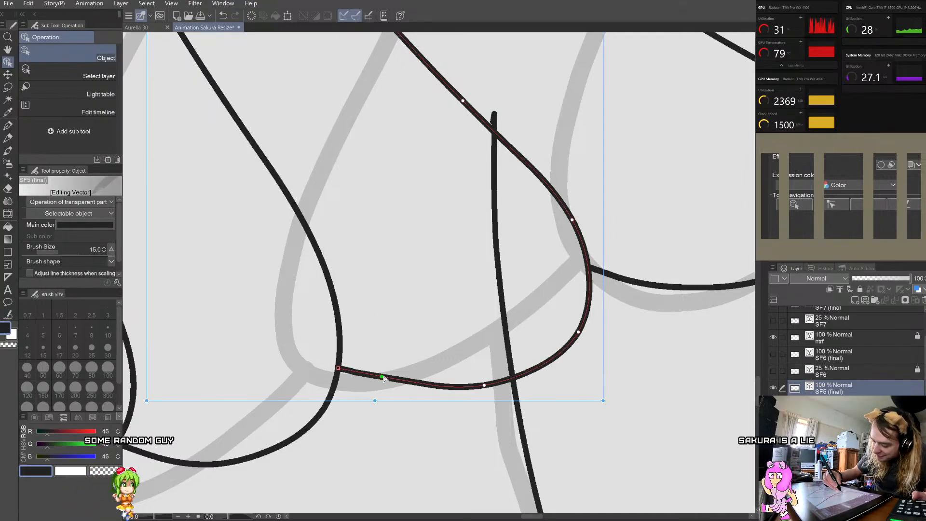
click(411, 292)
scroll(411, 293, down, 2)
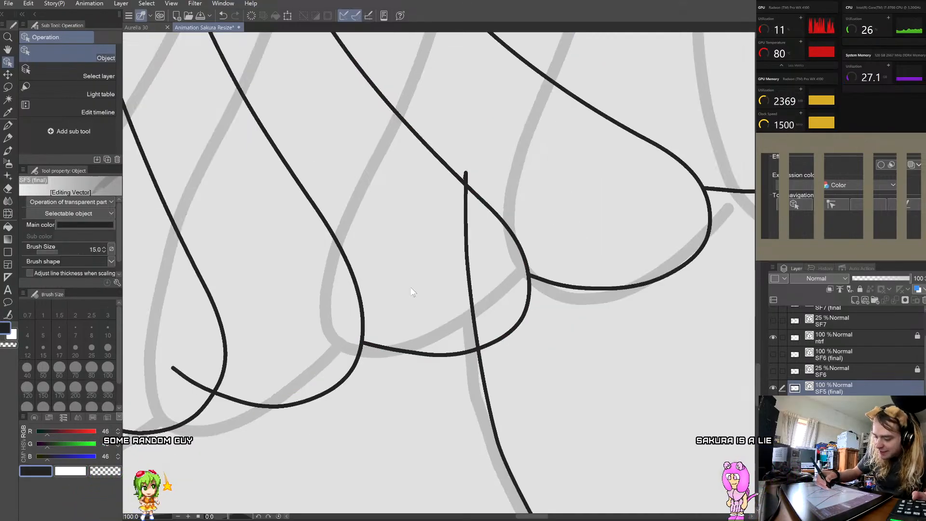
Step: Join the lower end of the next scallop, just inside the leg's inner line, to its neighbour's outline and smooth its bottom edge
scroll(308, 339, up, 2)
click(311, 345)
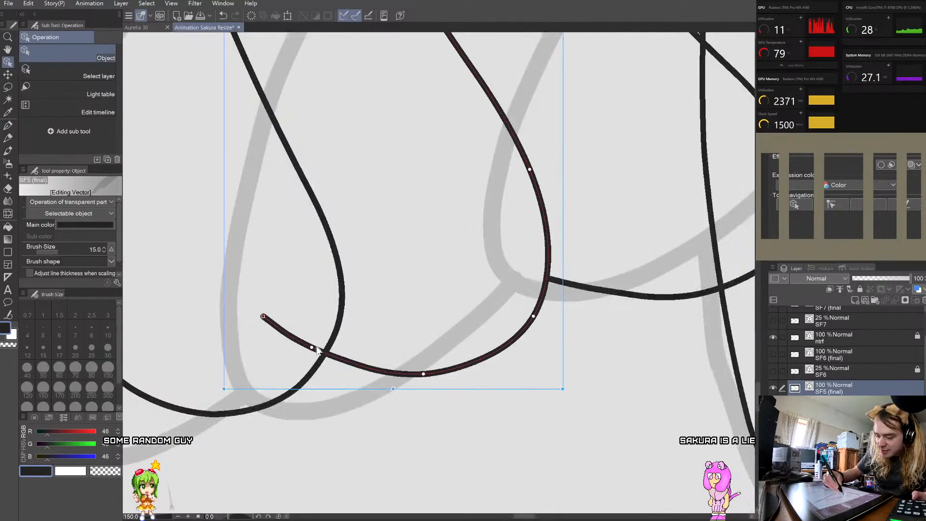
drag(367, 366, 368, 368)
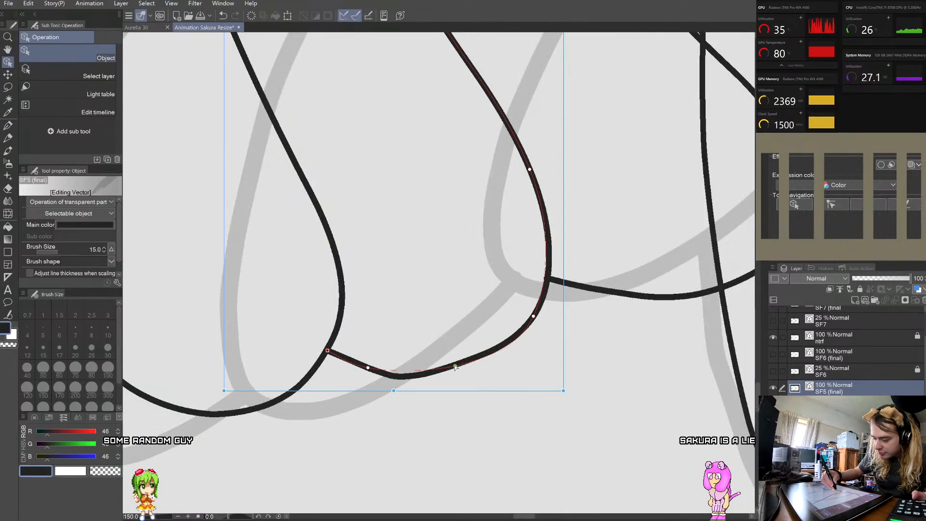
drag(455, 368, 455, 366)
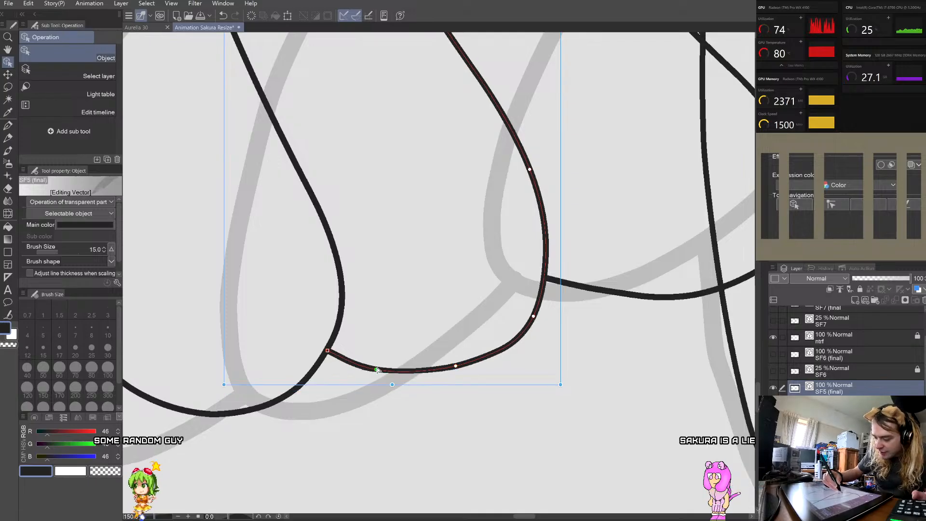
click(390, 321)
scroll(389, 321, down, 3)
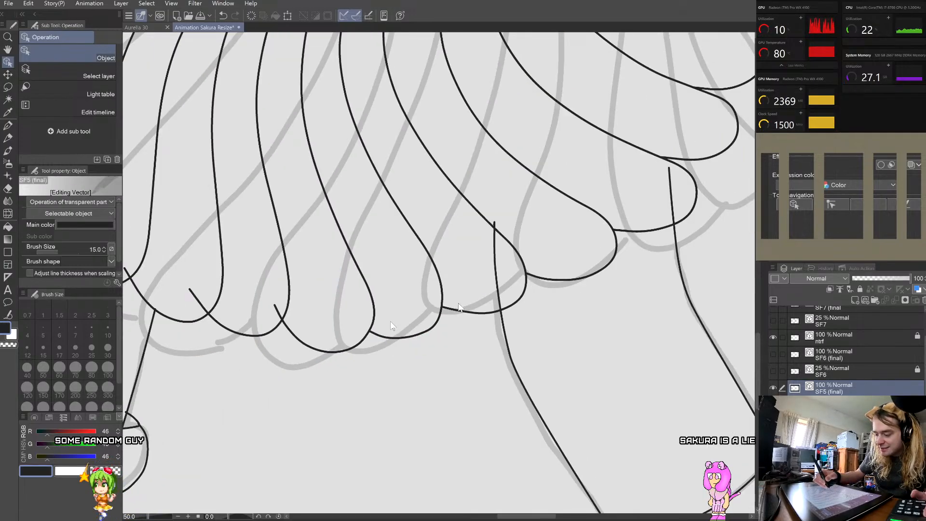
Step: Round out the same scallop by repositioning the control points along its bottom and outer side
scroll(456, 300, up, 2)
click(417, 354)
scroll(365, 362, up, 2)
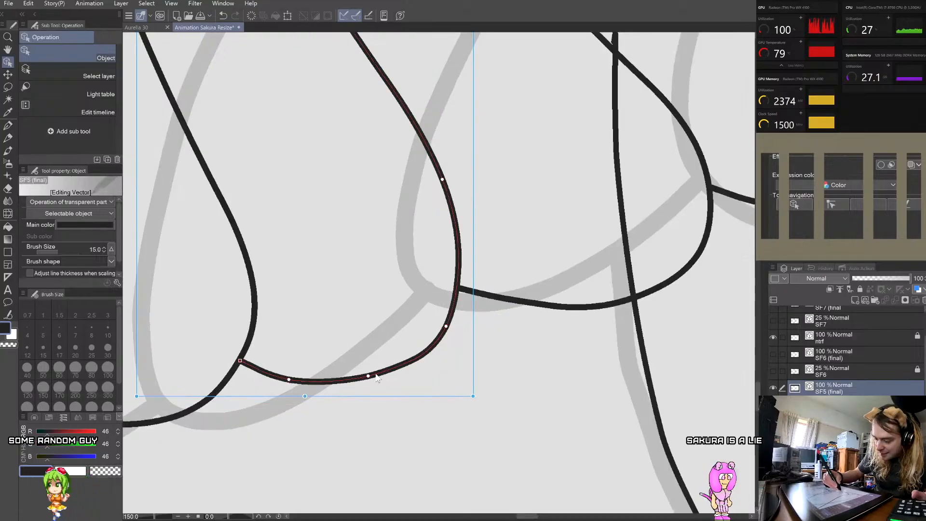
drag(375, 375, 377, 375)
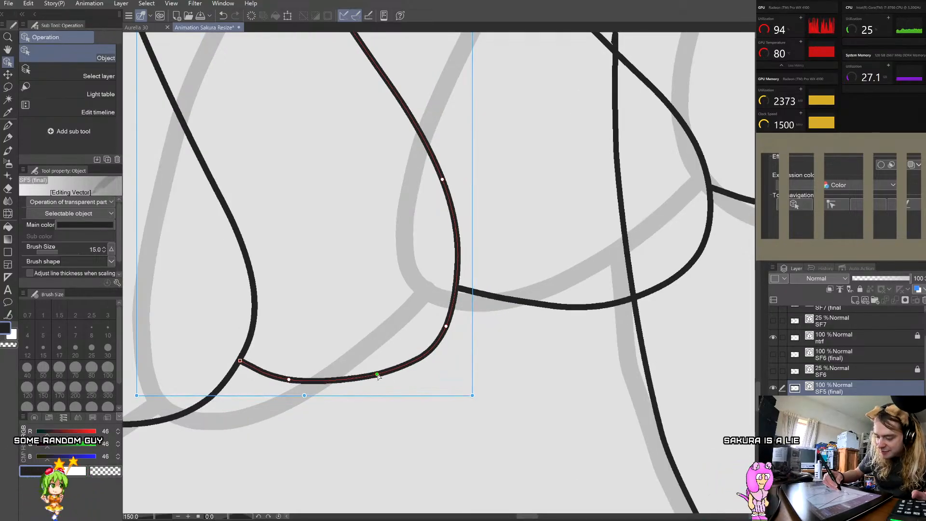
drag(288, 379, 304, 382)
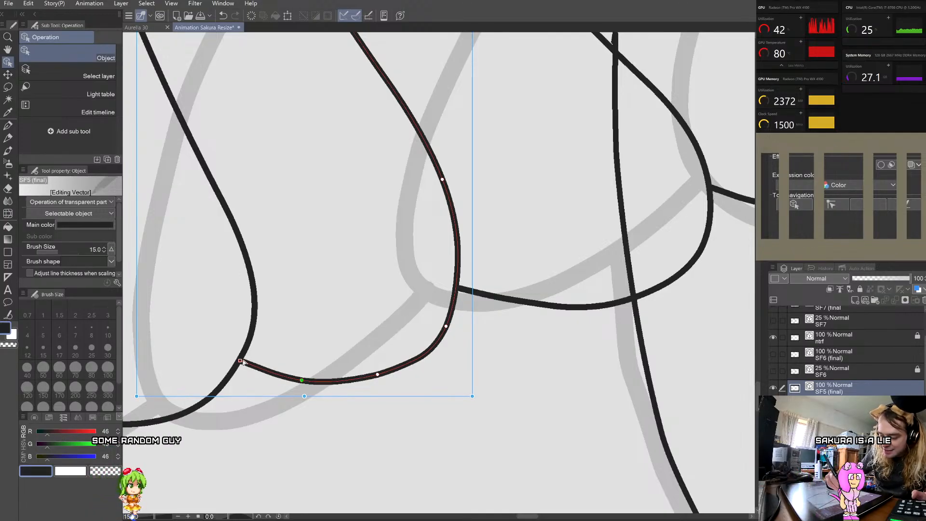
scroll(287, 306, down, 3)
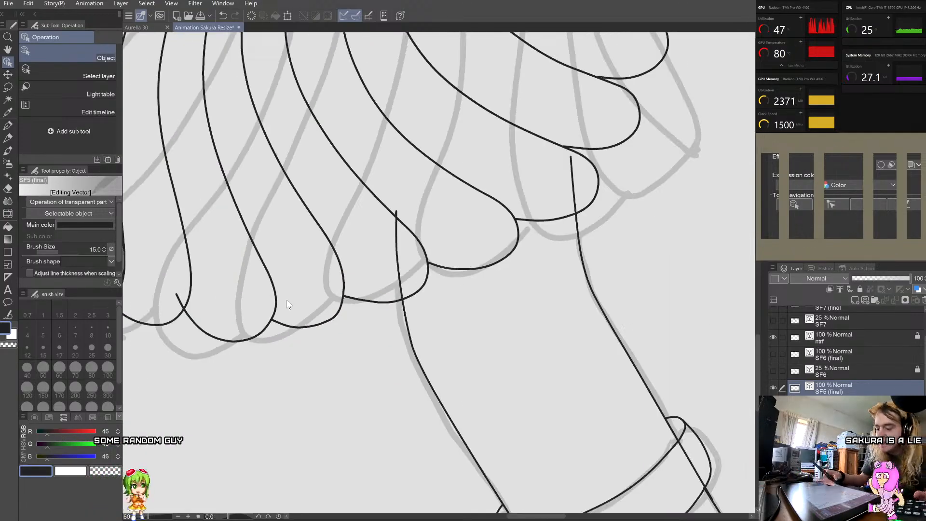
scroll(348, 301, up, 3)
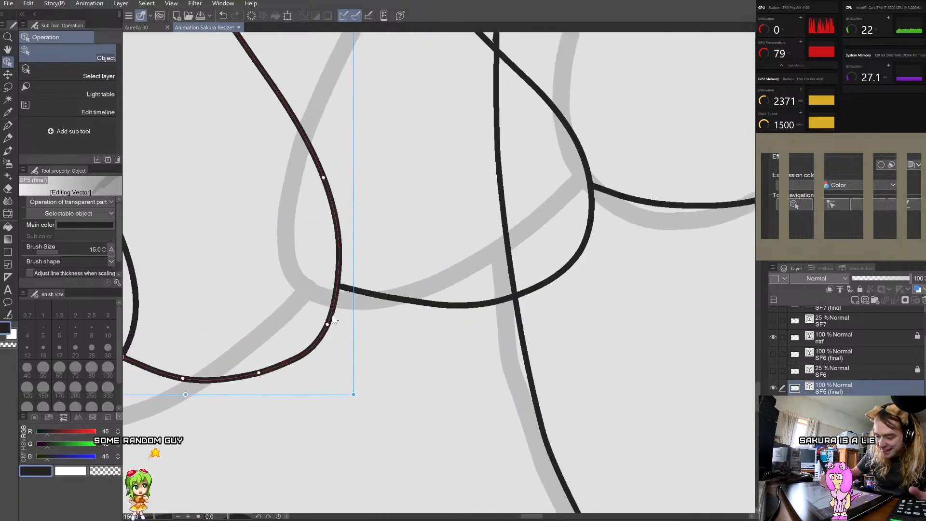
drag(334, 313, 332, 314)
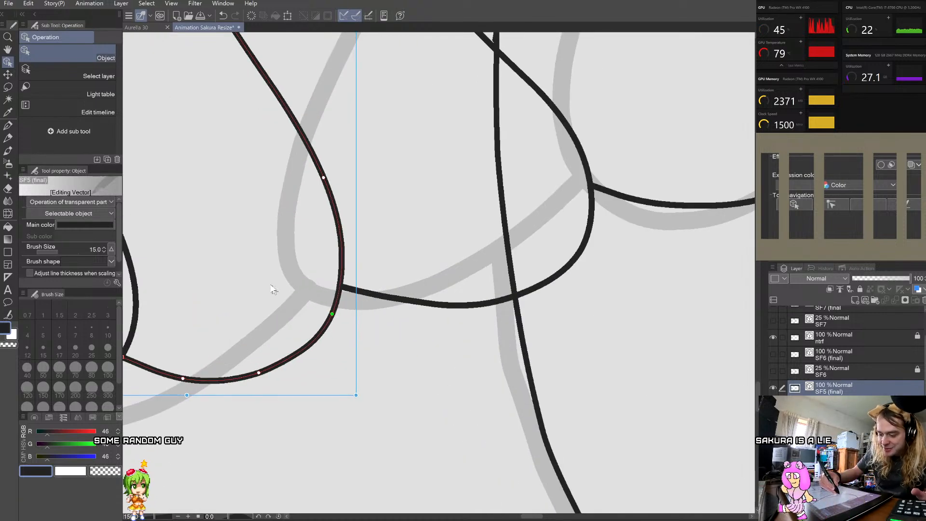
Step: Review the whole figure, toggling SF5 (final) off and on and inspecting the hair outline against the faded sketch
scroll(272, 279, down, 6)
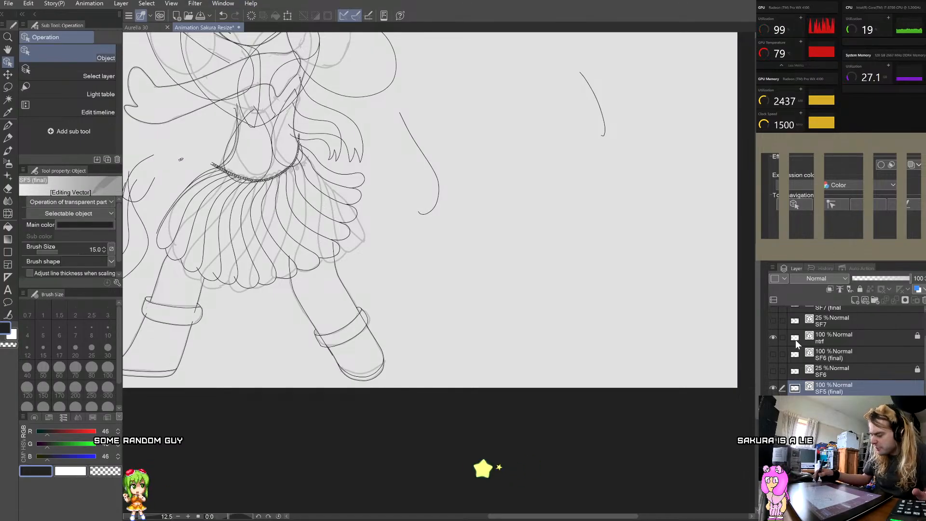
click(773, 386)
click(773, 386)
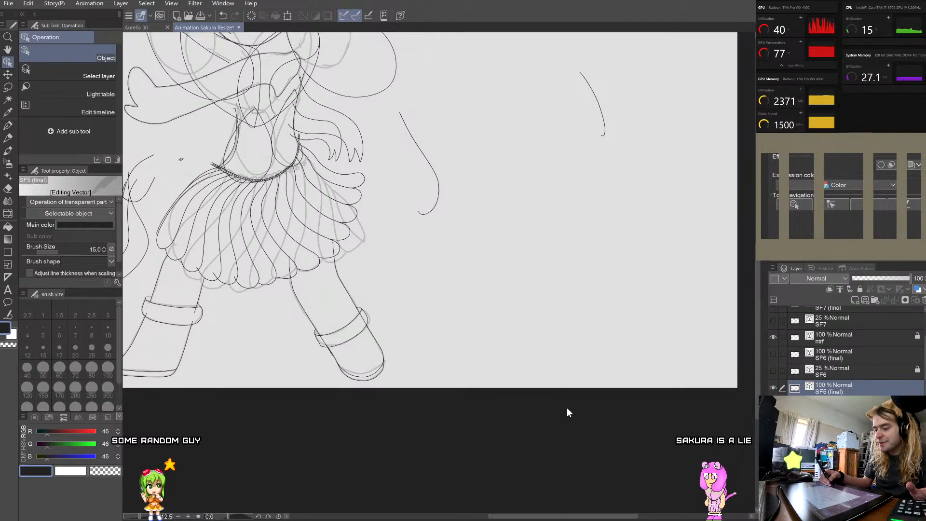
scroll(566, 407, down, 5)
scroll(519, 296, up, 3)
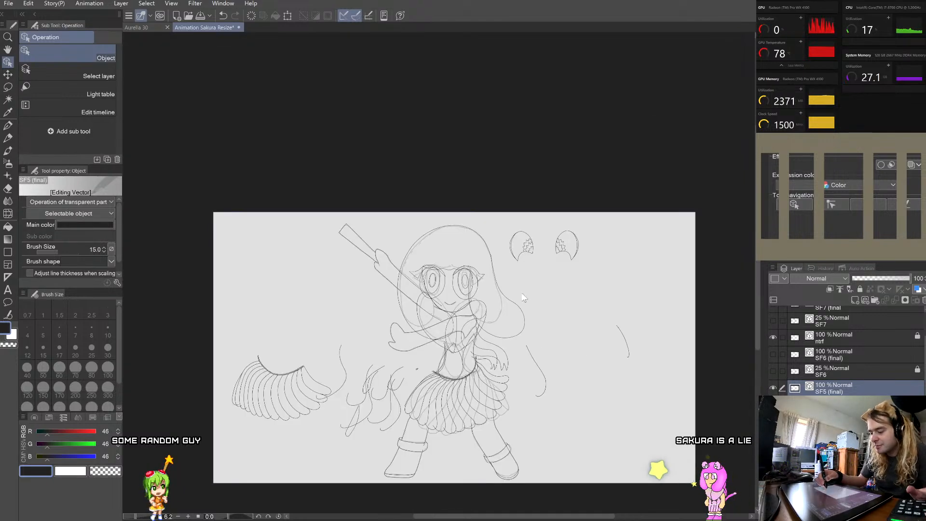
scroll(510, 316, up, 3)
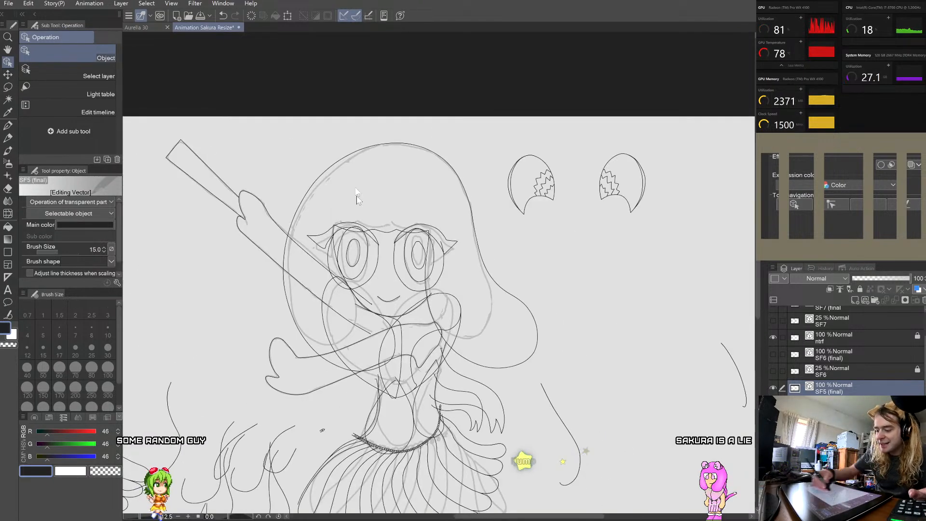
scroll(355, 188, up, 4)
click(415, 193)
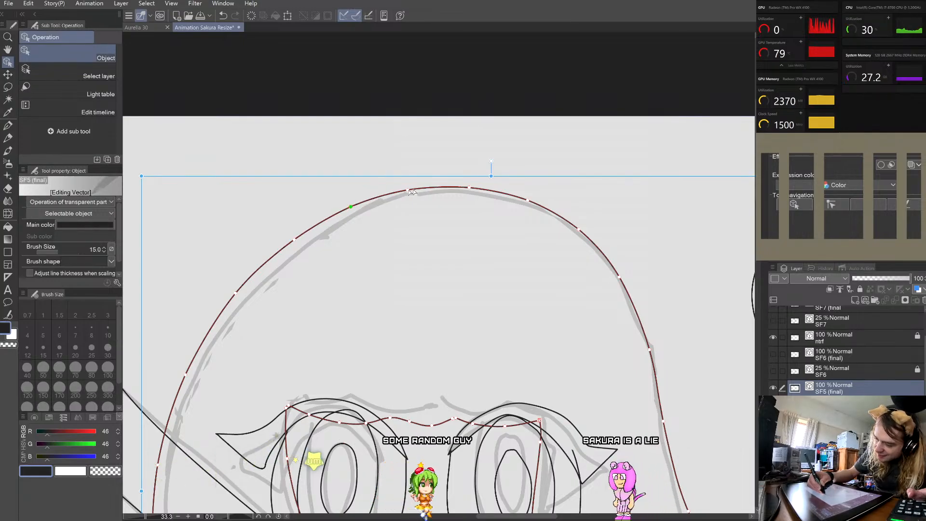
click(432, 124)
scroll(432, 125, down, 5)
scroll(504, 277, up, 2)
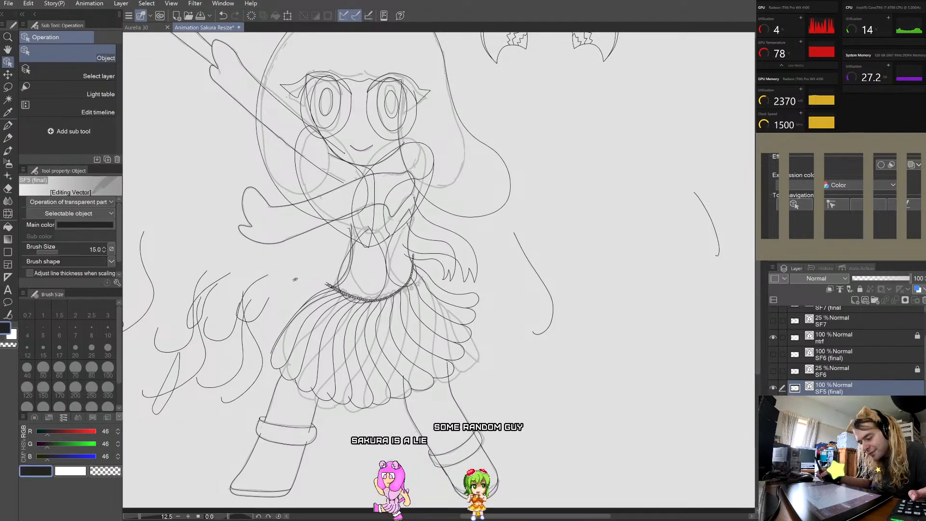
Step: Adjust the bottom control points of the scallop crossed by the leg's inner line for a smoother curve
scroll(388, 408, up, 6)
click(433, 420)
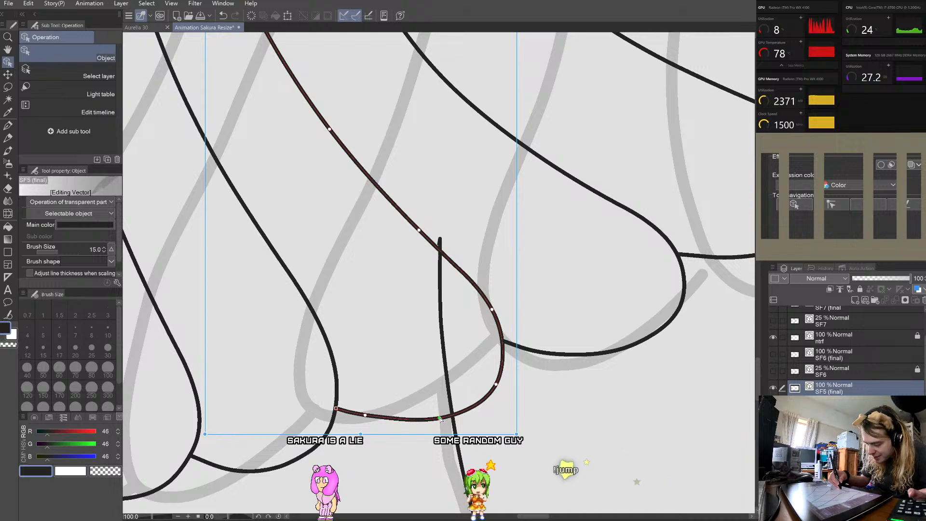
drag(441, 417, 441, 417)
drag(365, 415, 374, 418)
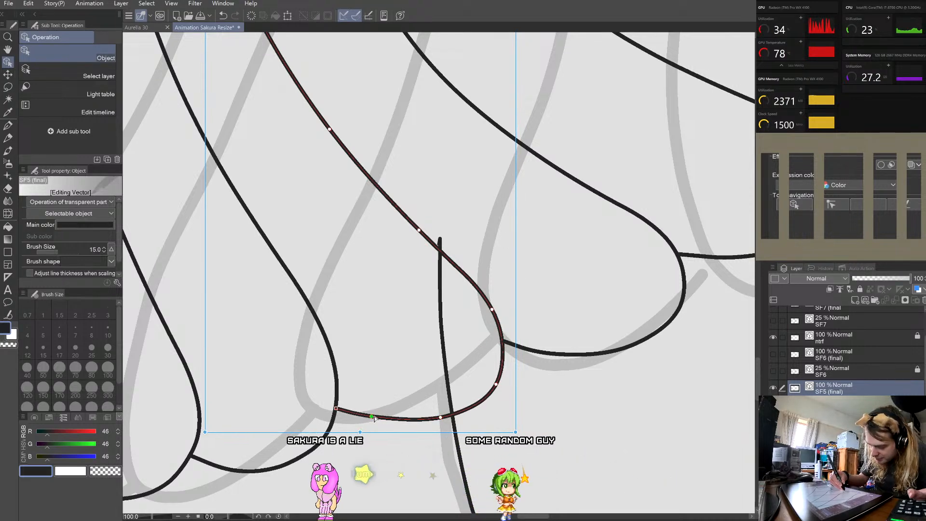
click(350, 384)
Step: Hide the faded sketch layer beneath SF5 (final) so only the line art is shown around the neck and torso
scroll(362, 370, down, 4)
scroll(362, 370, down, 2)
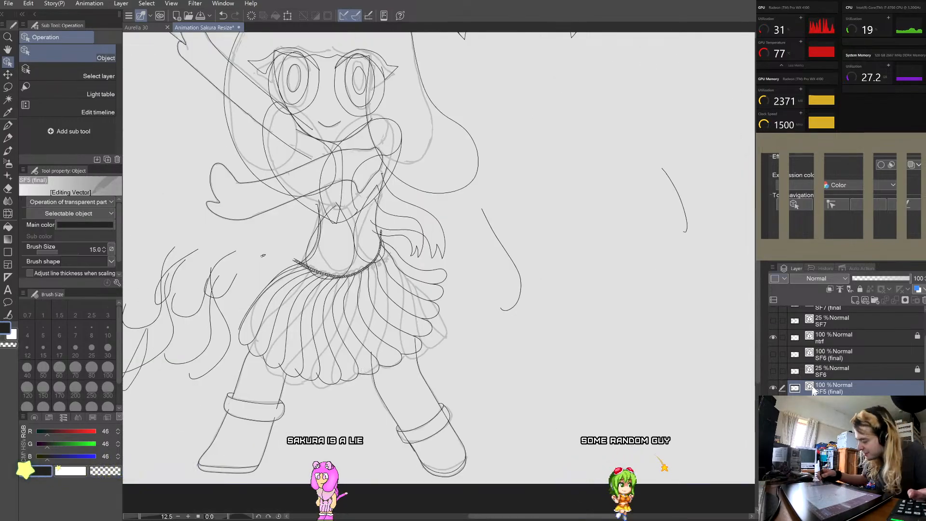
scroll(377, 142, up, 4)
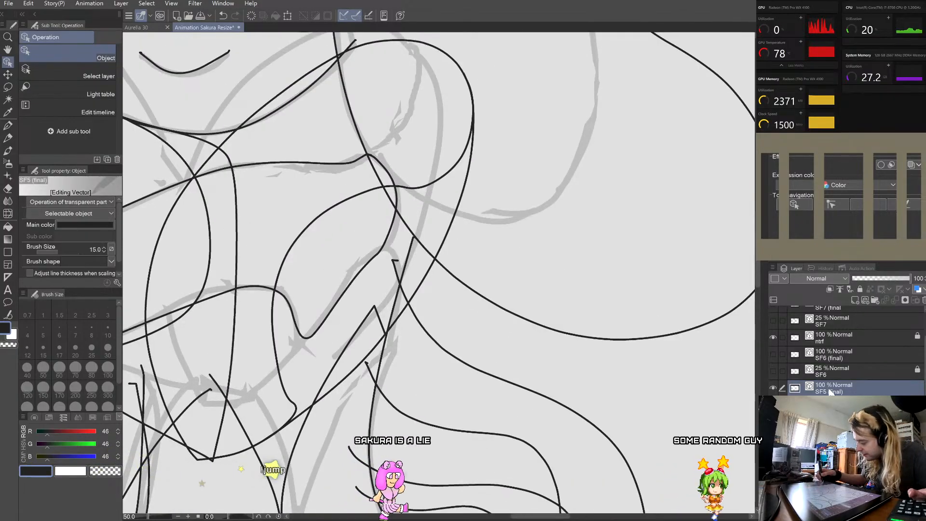
click(773, 404)
scroll(535, 371, down, 1)
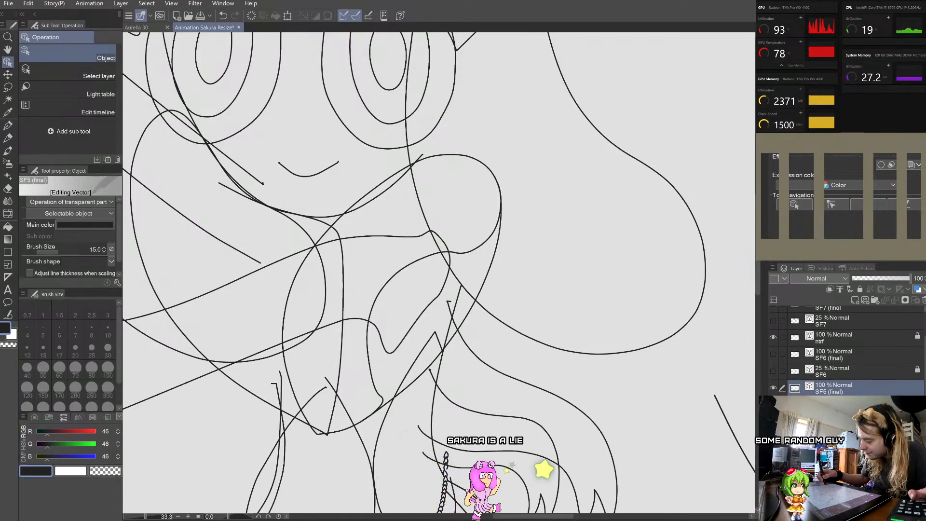
Step: Compare the SF5 (final) line art with the rough sketch around the face and arms by toggling layer visibility
click(772, 387)
key(ctrl+minus)
key(ctrl+minus)
key(ctrl+minus)
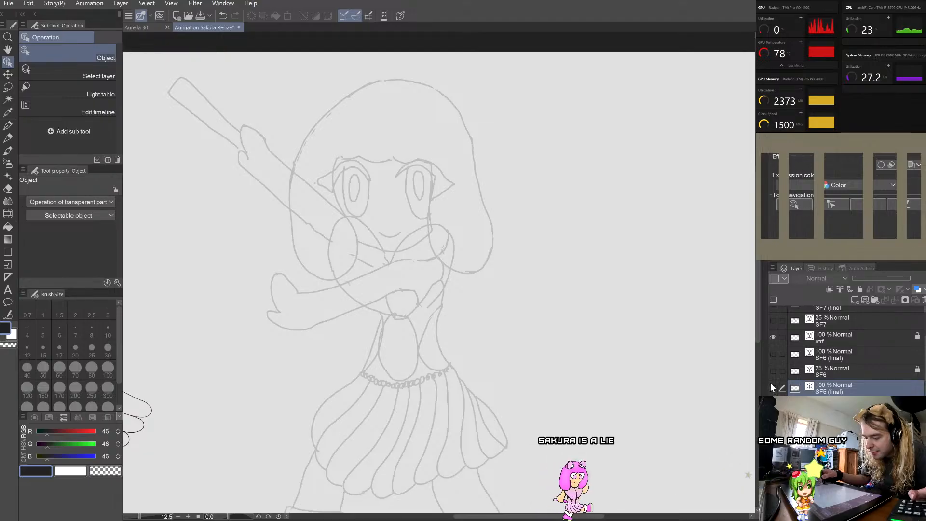
key(ctrl+plus)
key(ctrl+plus)
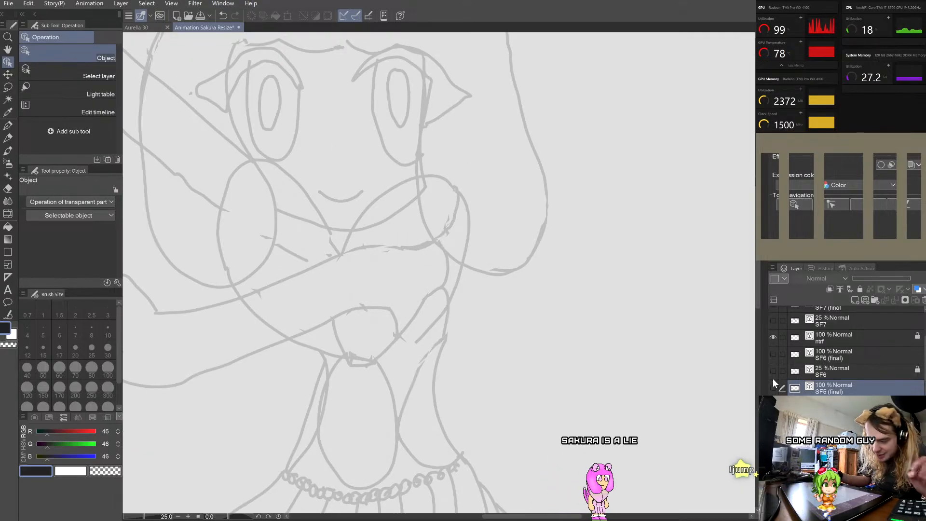
click(772, 387)
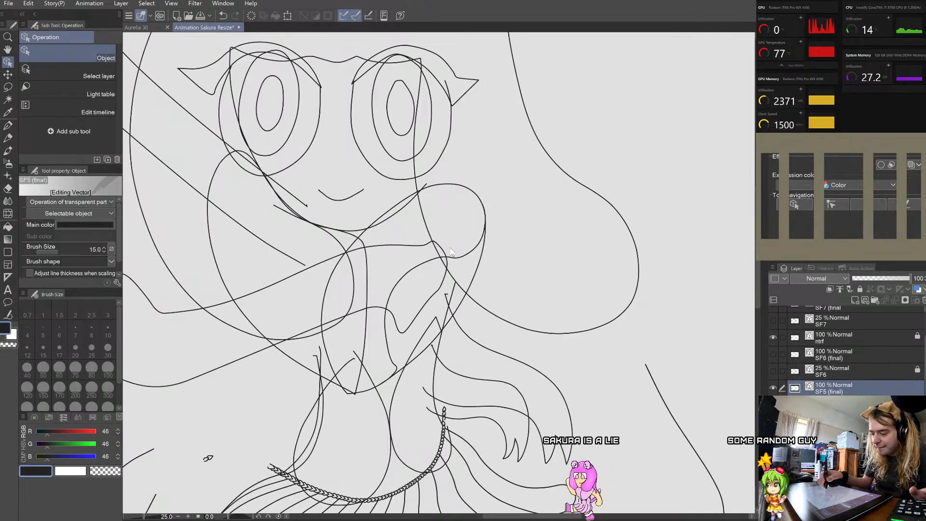
scroll(451, 250, up, 1)
click(493, 236)
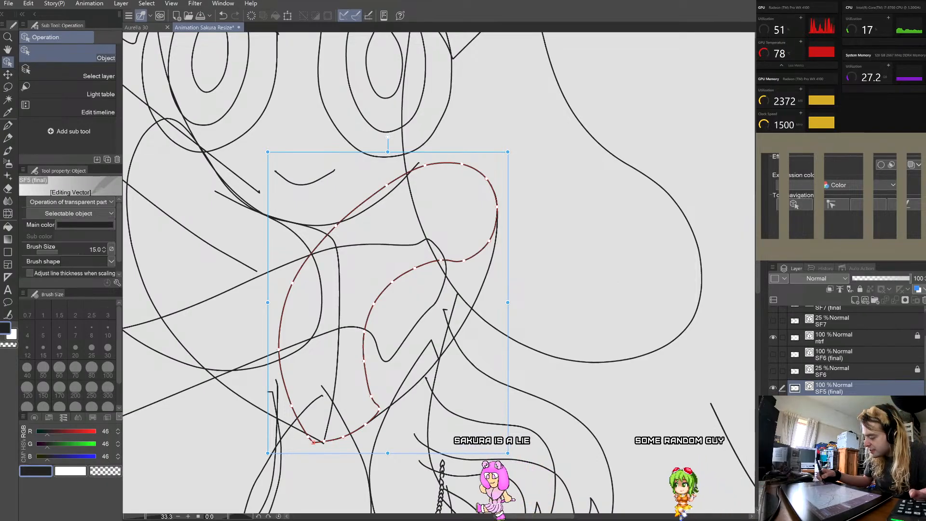
click(773, 387)
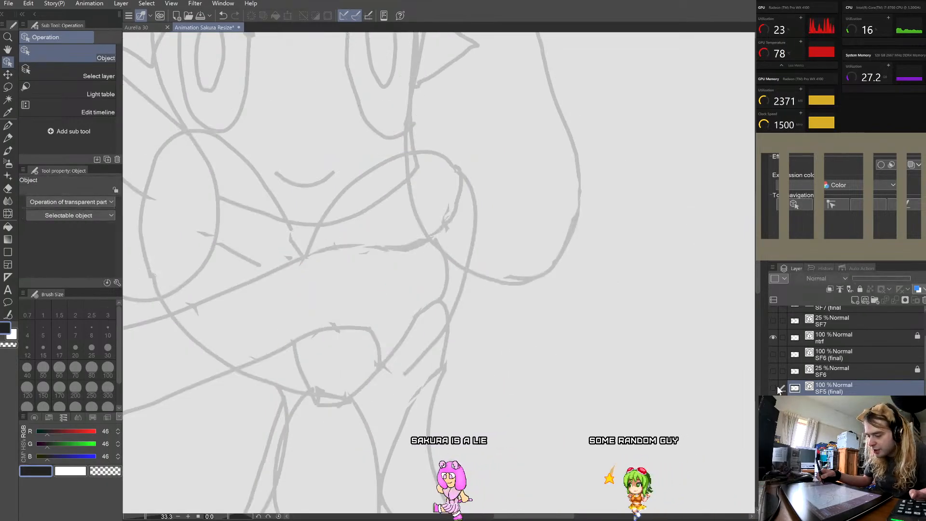
click(775, 387)
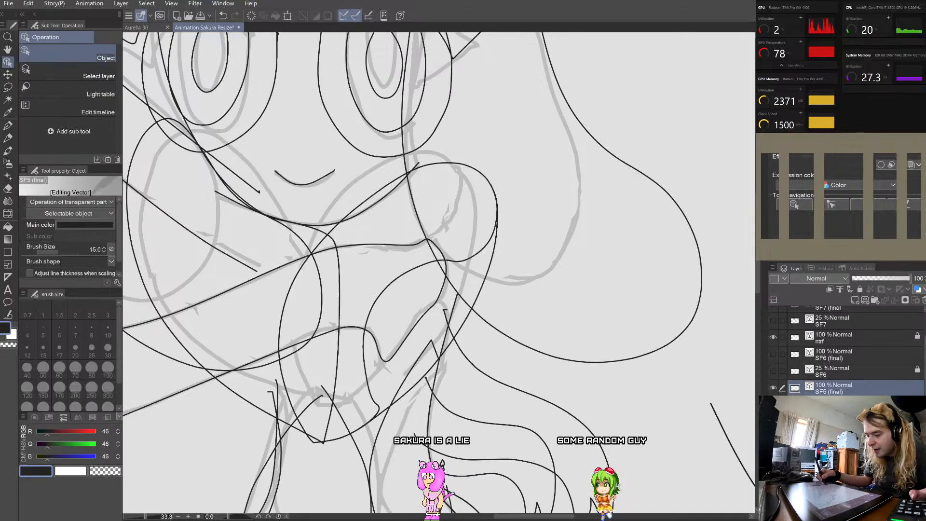
click(773, 404)
Step: Reshape the underside of the rounded shoulder outline on SF5 (final) by moving its control points up to meet the forearm line
scroll(452, 226, up, 2)
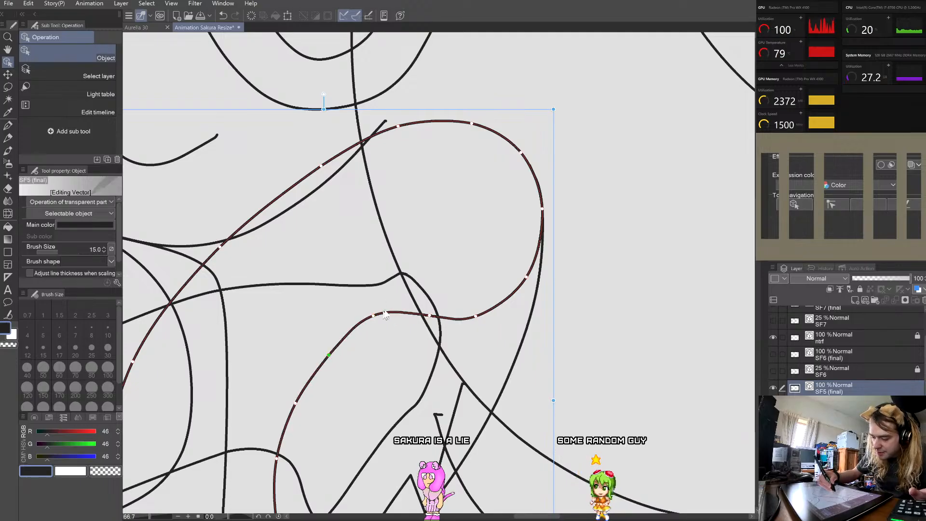
drag(404, 284, 370, 297)
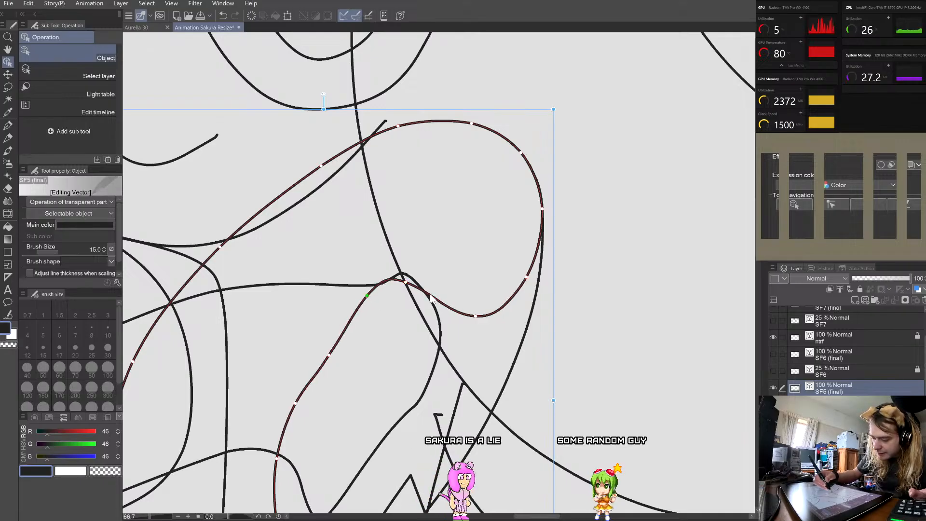
drag(476, 316, 475, 310)
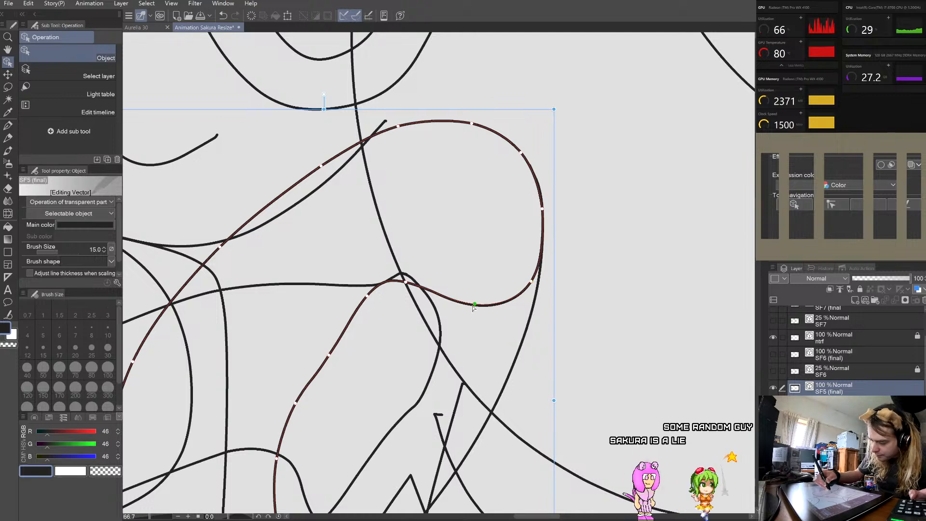
drag(473, 307, 465, 301)
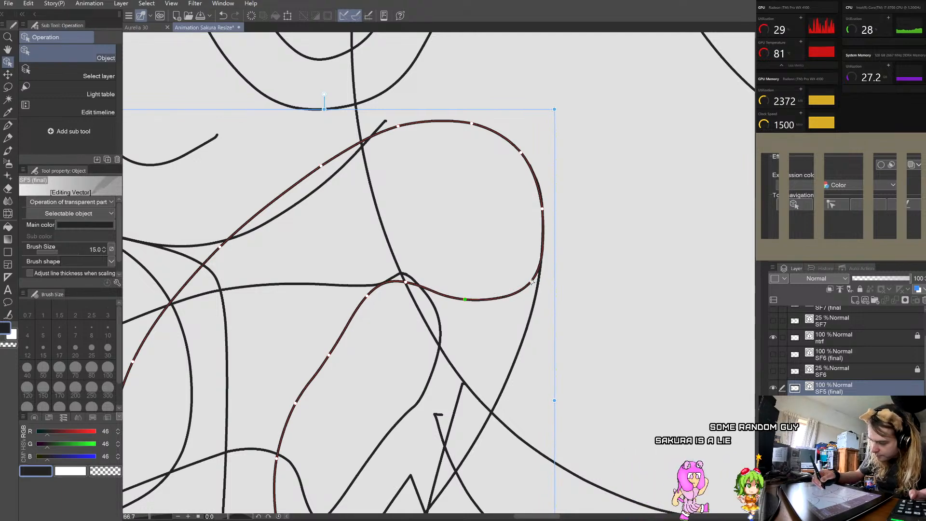
drag(531, 281, 534, 272)
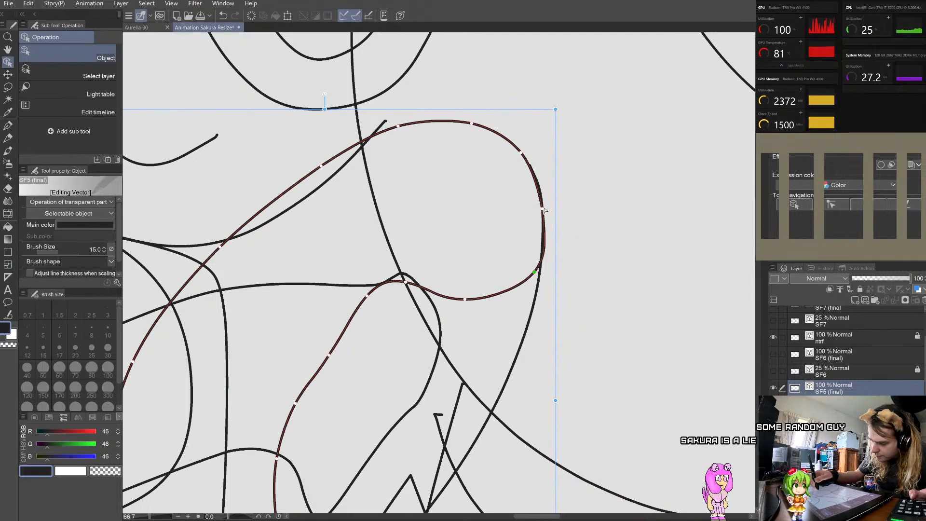
click(573, 244)
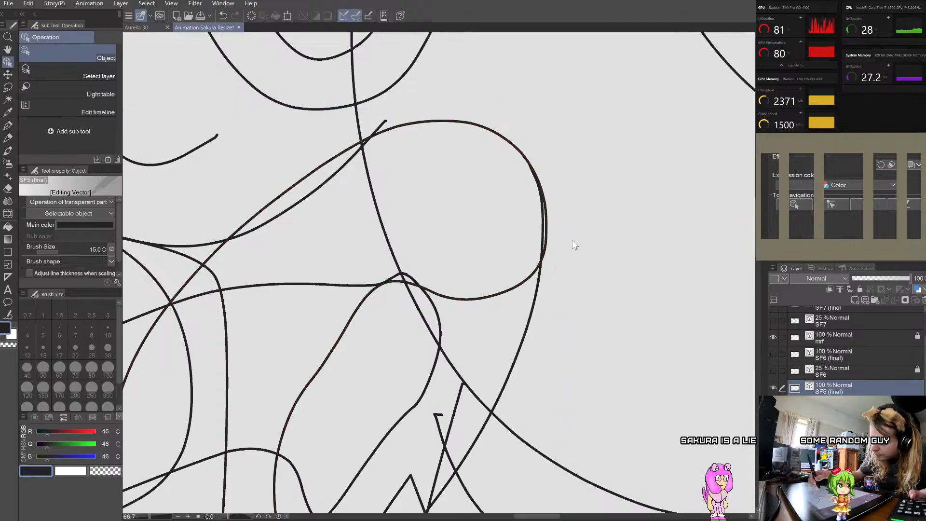
Step: Smooth the inner edge of the shoulder outline below the forearm crossing by adjusting its control points
click(380, 291)
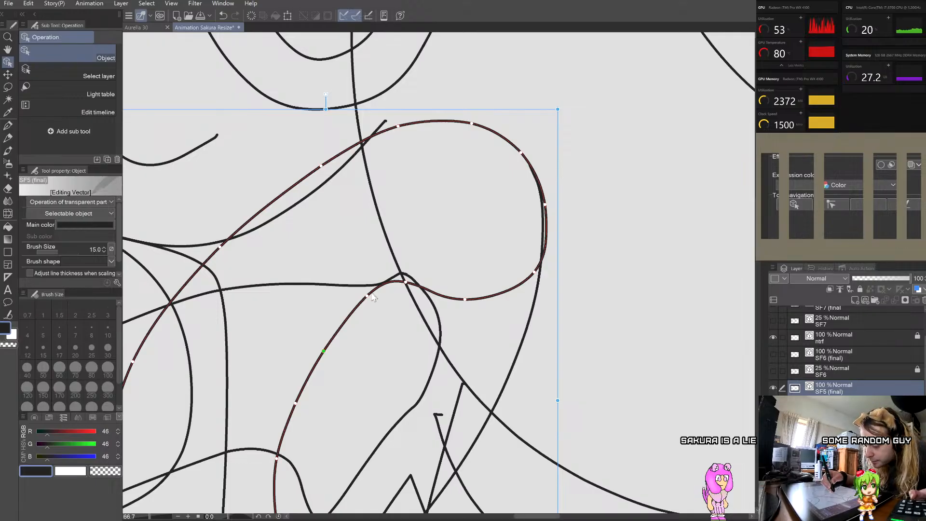
click(388, 308)
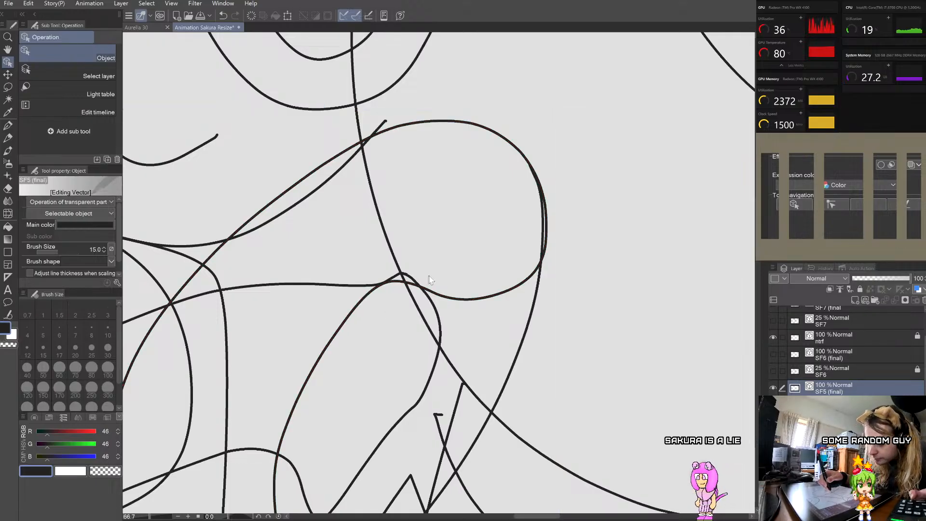
scroll(427, 281, down, 1)
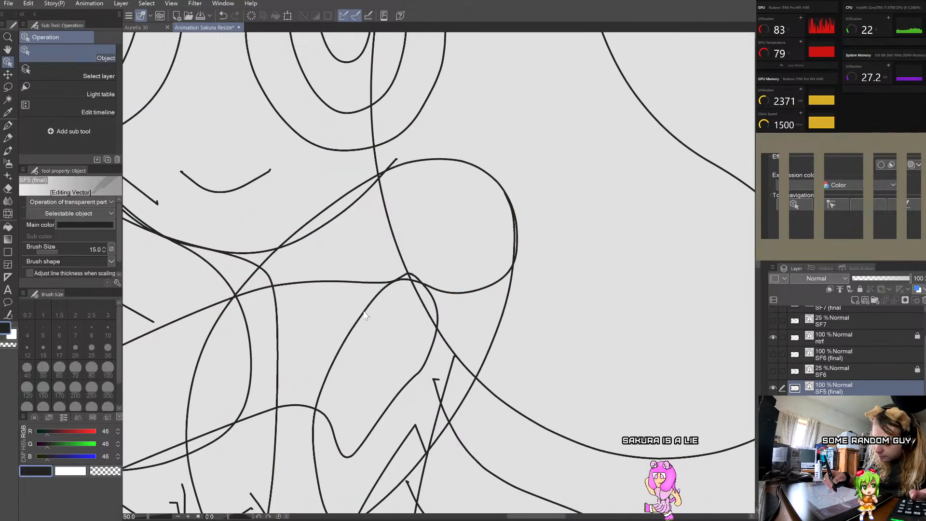
click(383, 291)
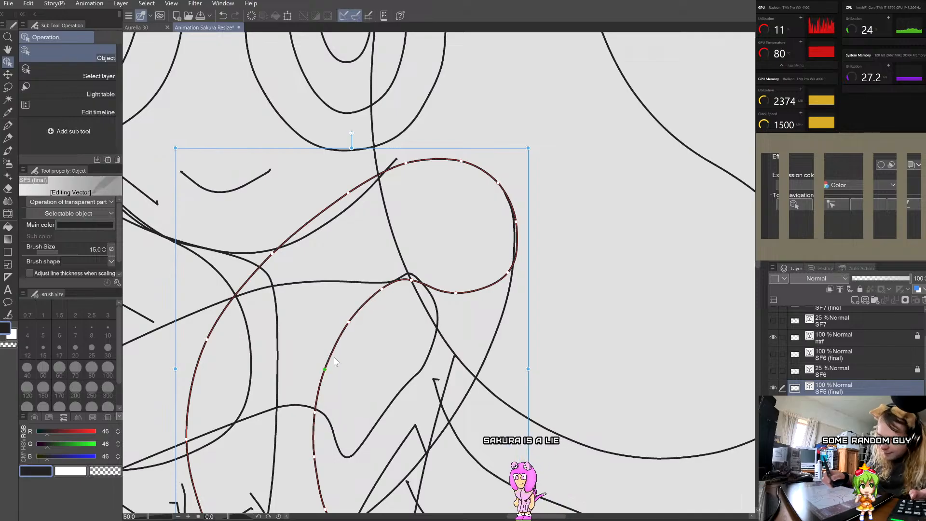
scroll(403, 292, down, 2)
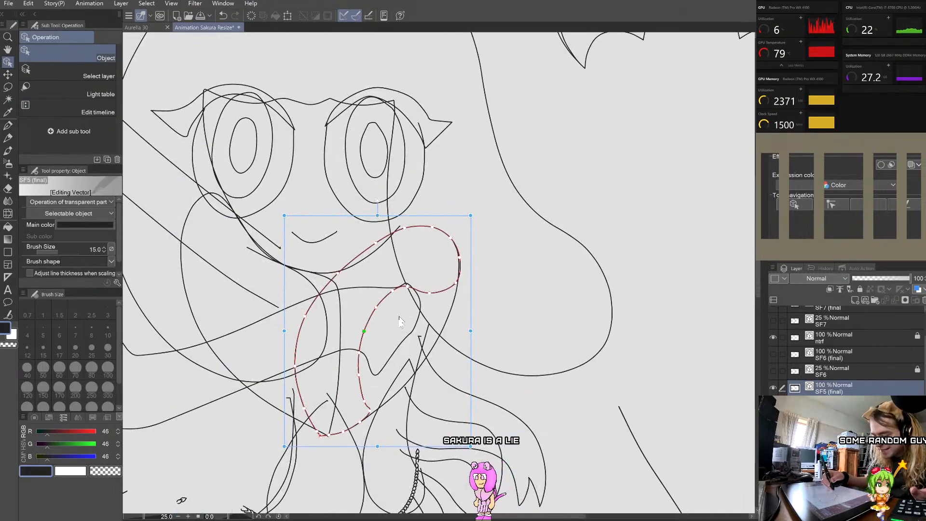
Step: Round the lower inner end of the shoulder outline outward near the waist by repositioning its control points
scroll(401, 355, up, 1)
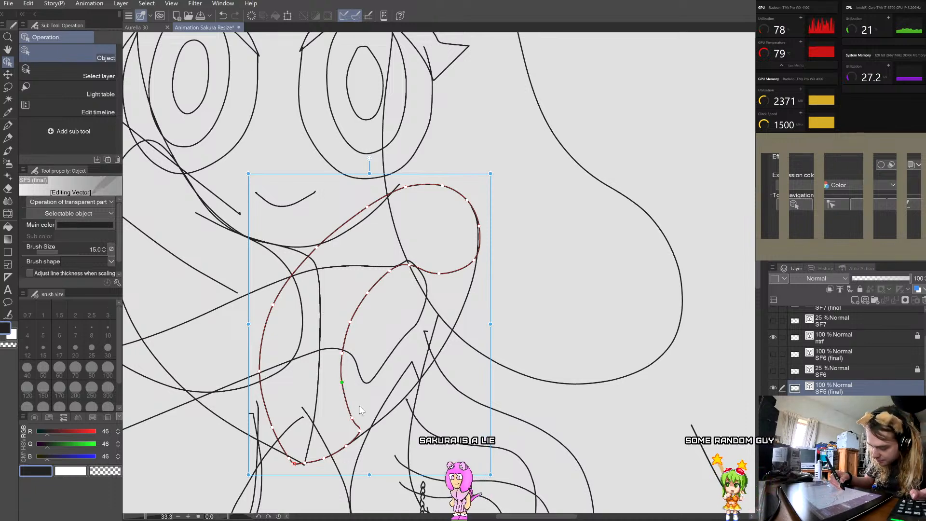
drag(378, 385, 383, 380)
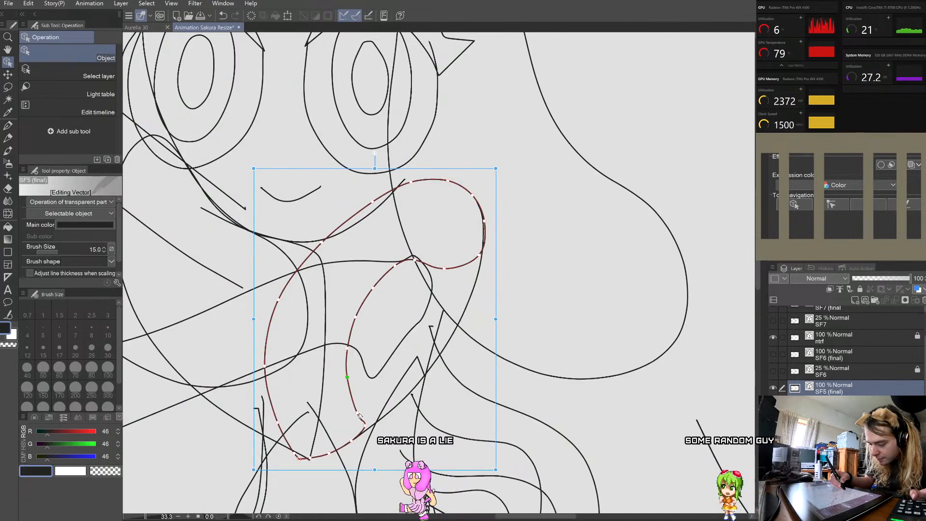
drag(357, 414, 348, 341)
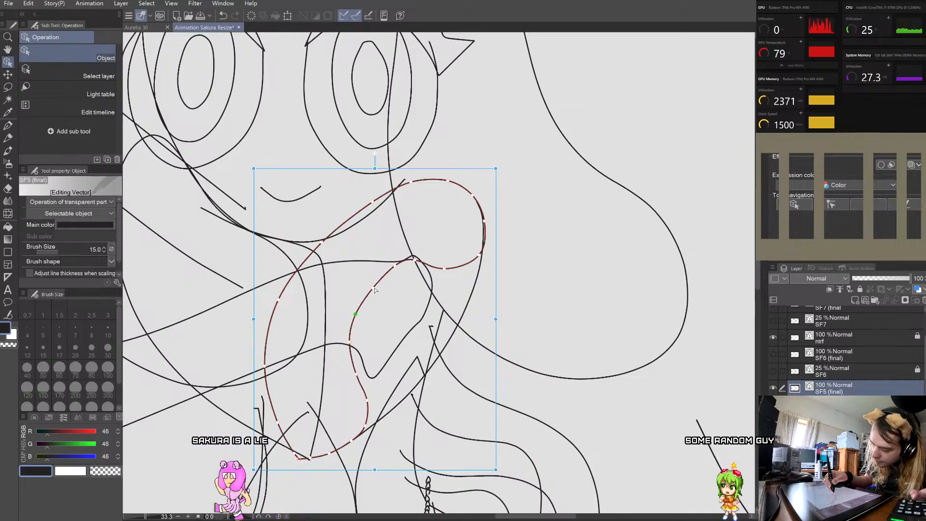
click(439, 286)
scroll(441, 285, down, 1)
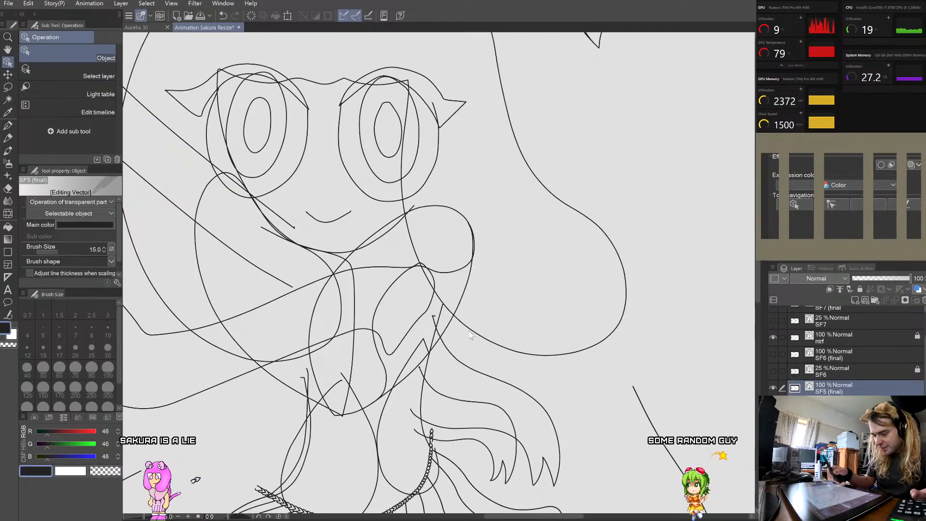
Step: Trim the overlapping hand line inside the arm outline using the Hard eraser at size 1.0 with vector erasing
scroll(477, 332, up, 2)
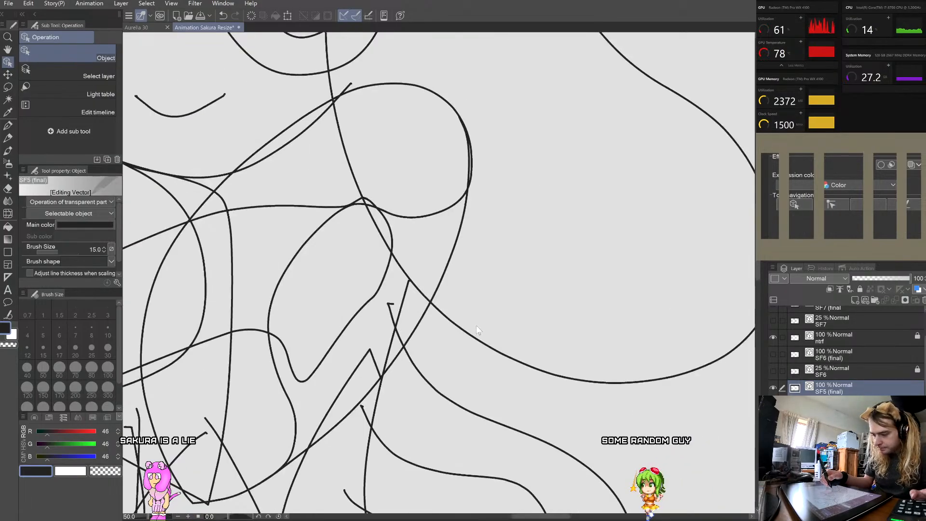
click(8, 189)
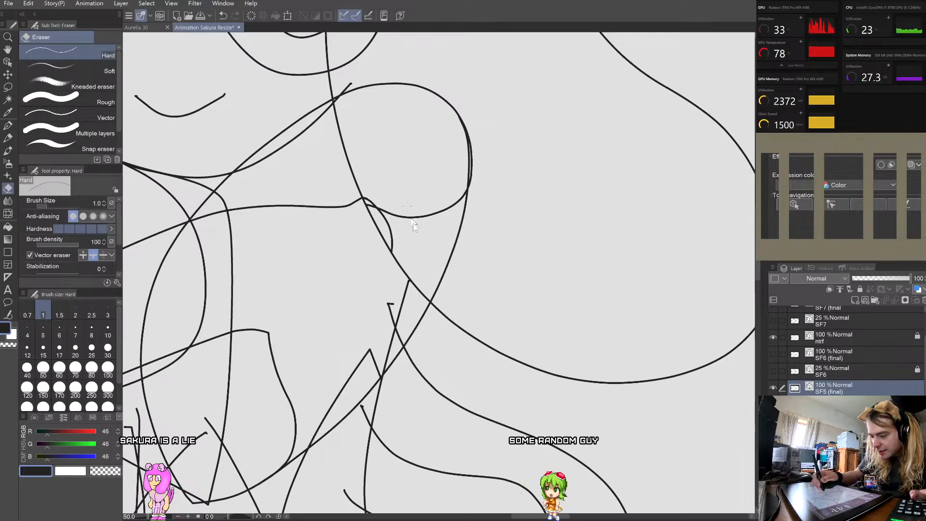
scroll(301, 339, down, 2)
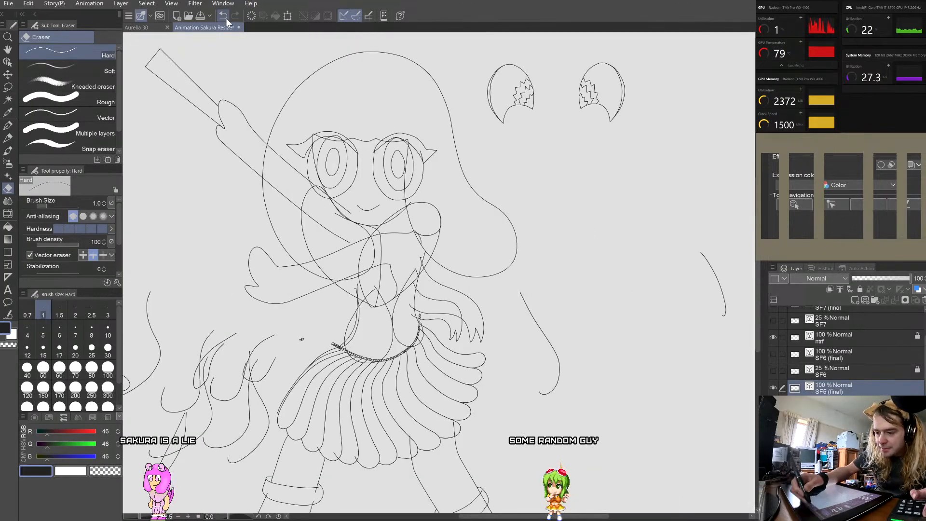
scroll(452, 195, up, 3)
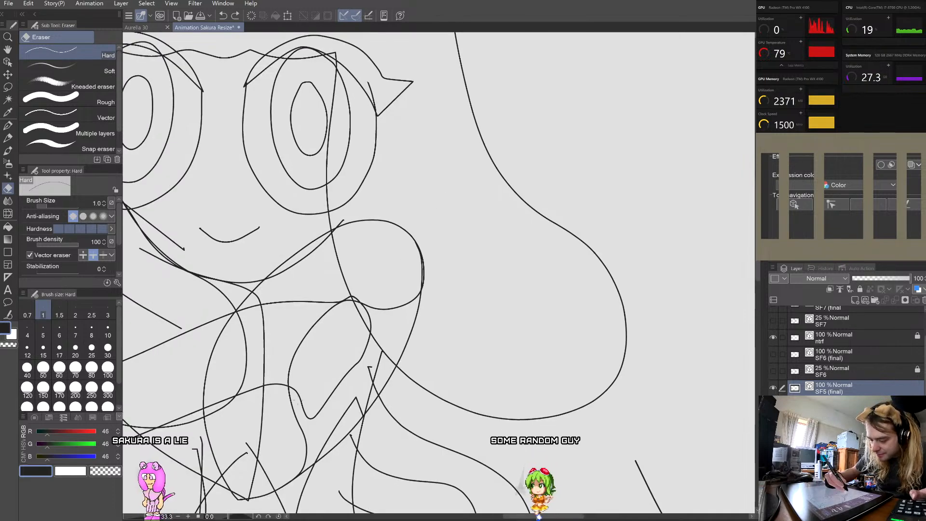
drag(299, 378, 295, 396)
scroll(349, 296, up, 3)
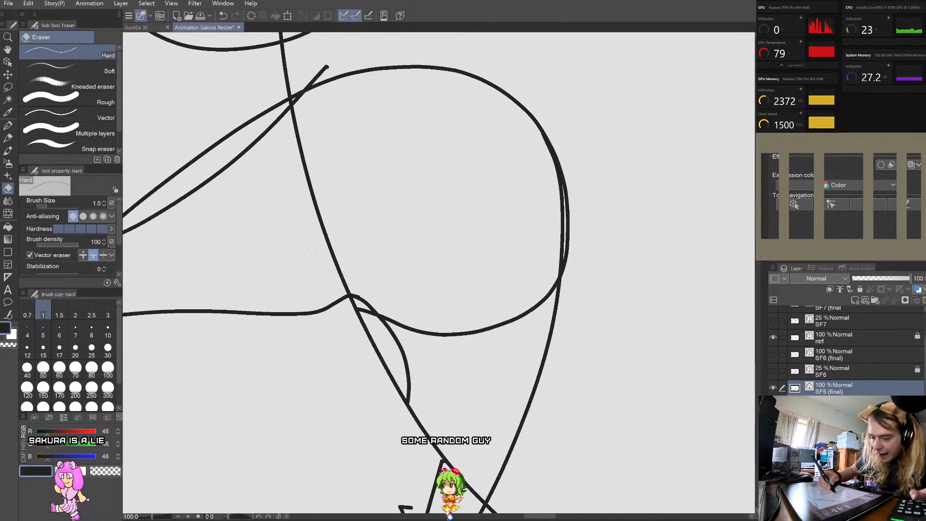
click(224, 16)
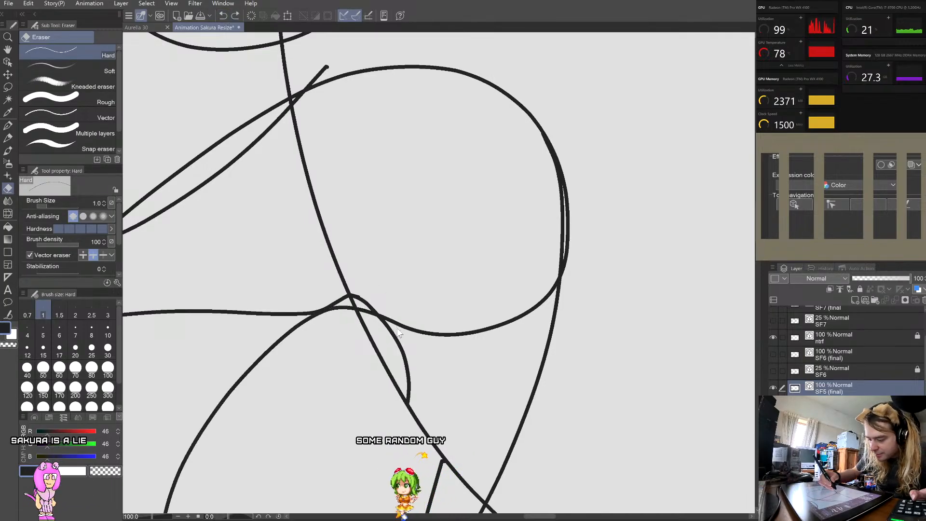
Step: Try erasing the leftover hand-line hook beside the hair line and the overlapping forearm line, and undo these erasures
scroll(370, 264, down, 4)
scroll(404, 310, up, 3)
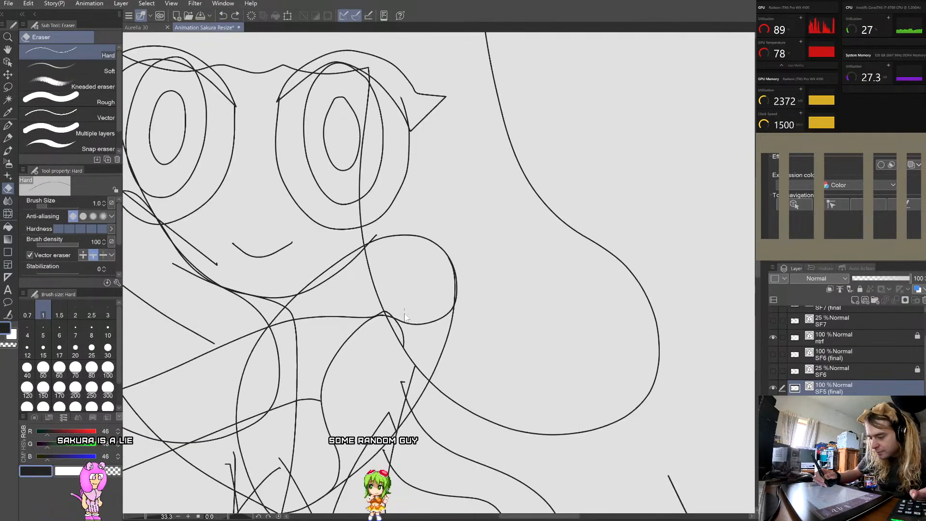
scroll(439, 272, down, 3)
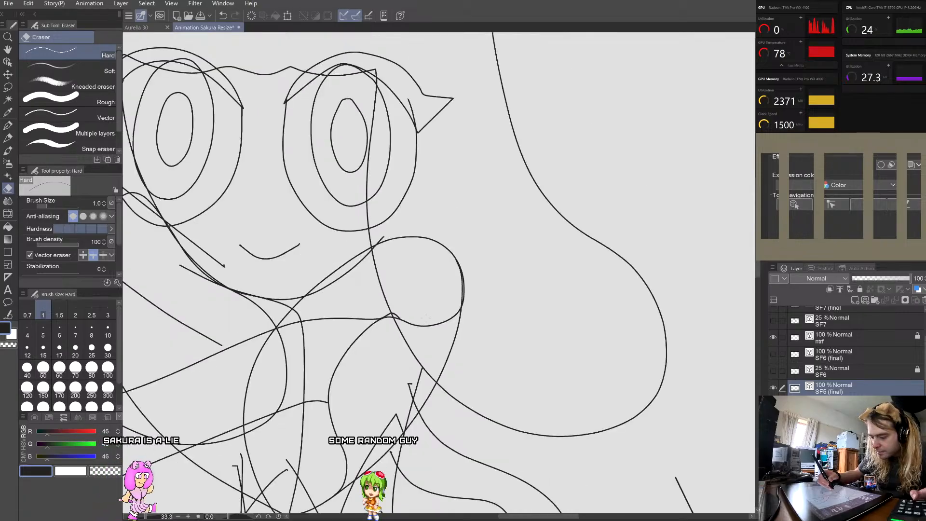
scroll(439, 273, up, 4)
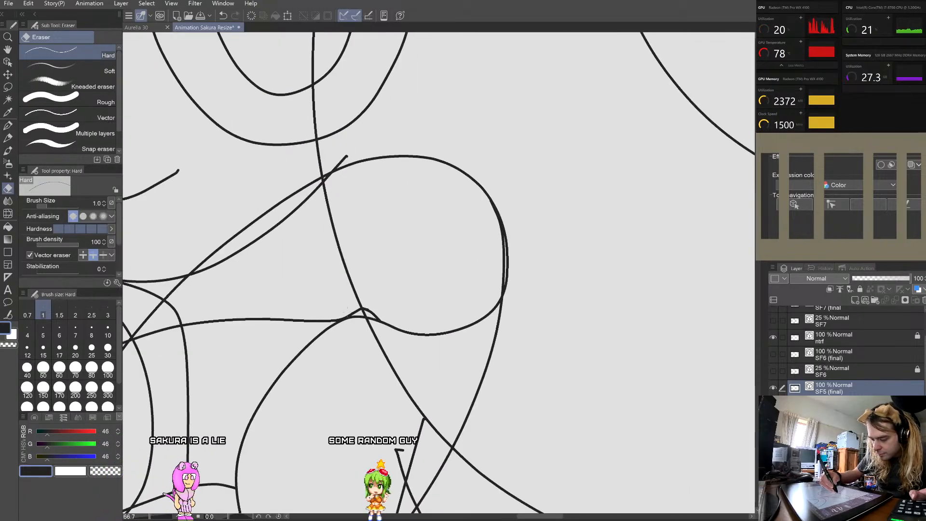
drag(353, 308, 357, 313)
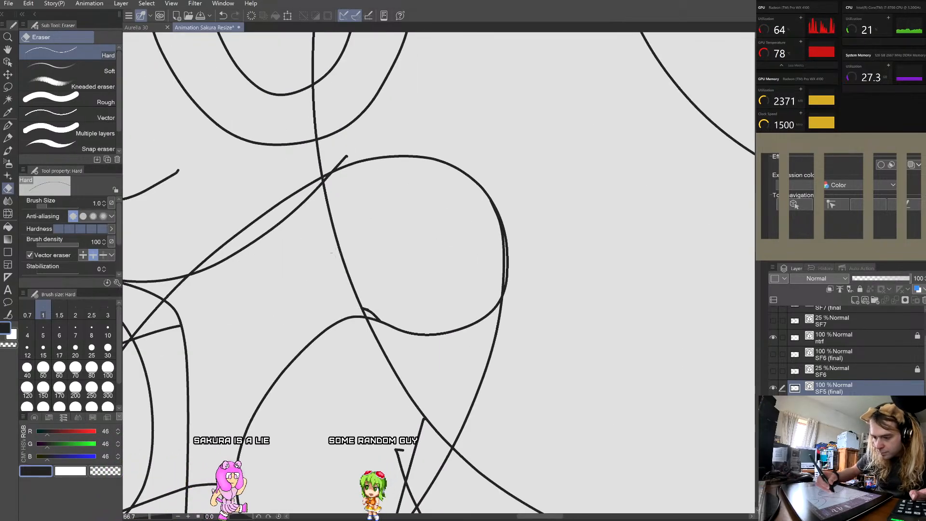
click(223, 16)
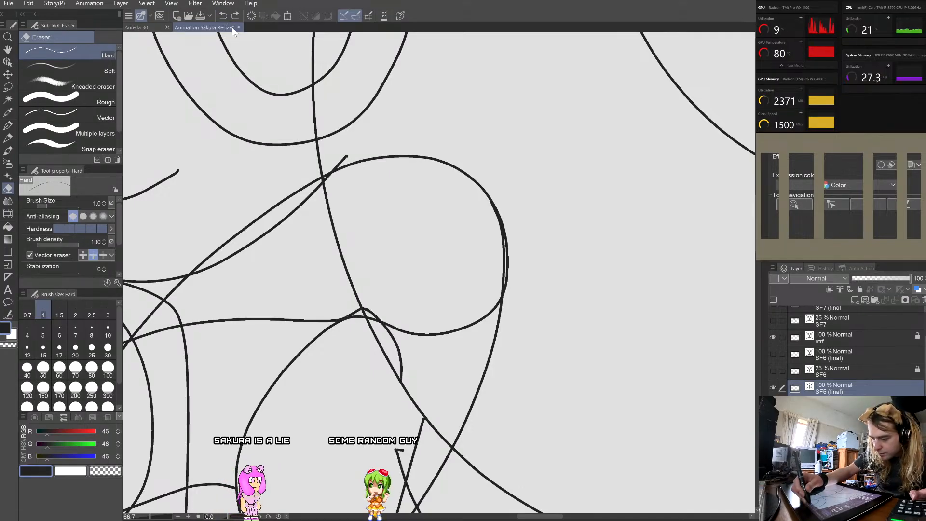
Step: Delete the leftover hand-line hook and the overlapping forearm line end beyond the shoulder outline using their control points
scroll(316, 233, up, 3)
scroll(384, 444, up, 1)
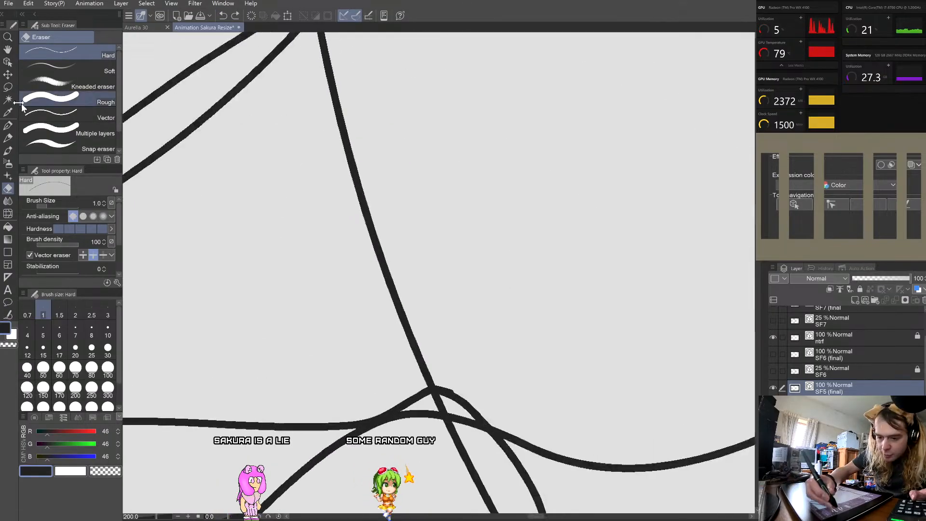
click(8, 62)
click(398, 404)
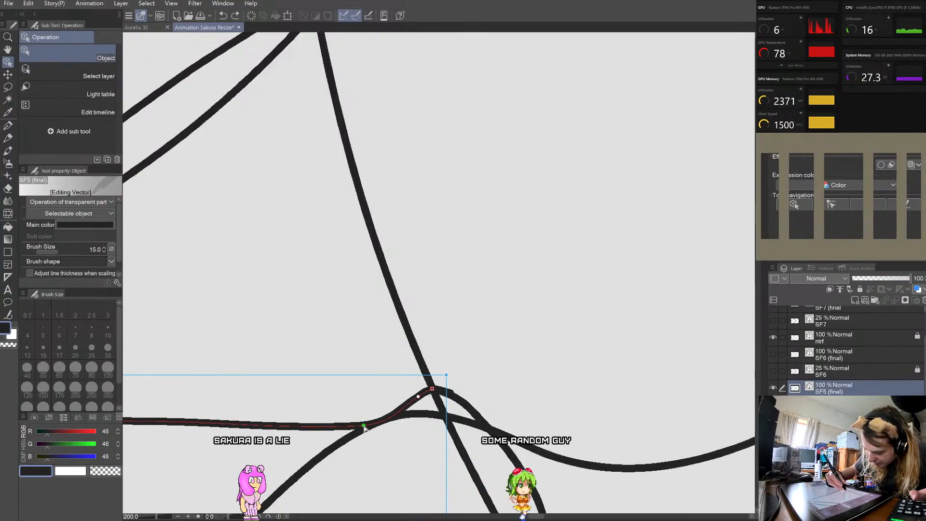
right_click(364, 427)
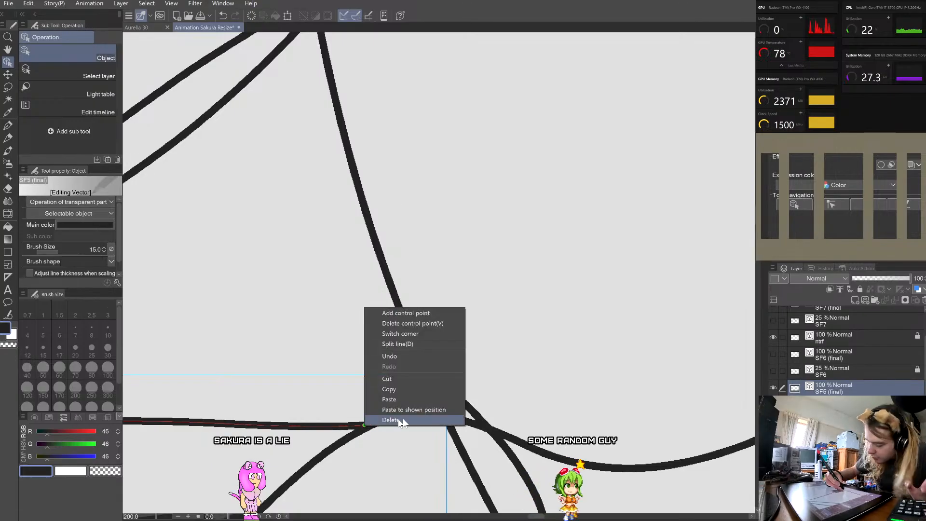
click(417, 348)
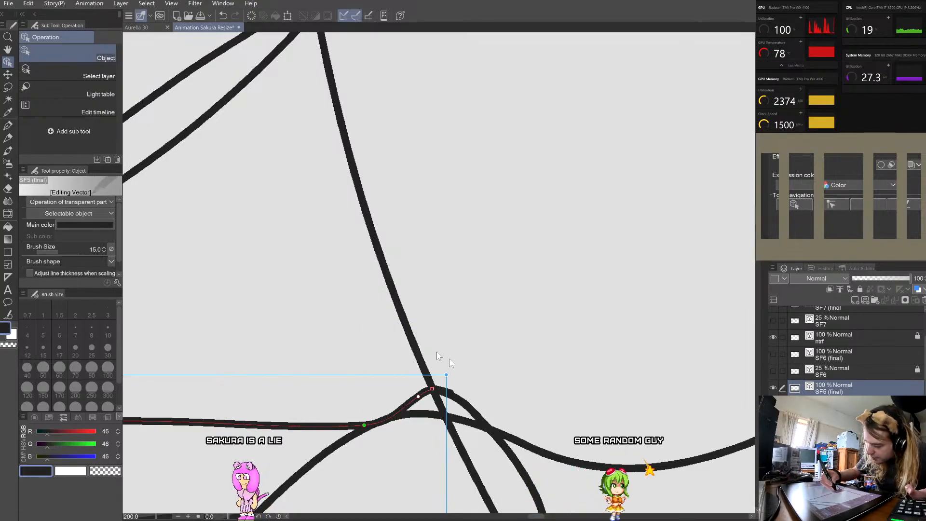
click(448, 390)
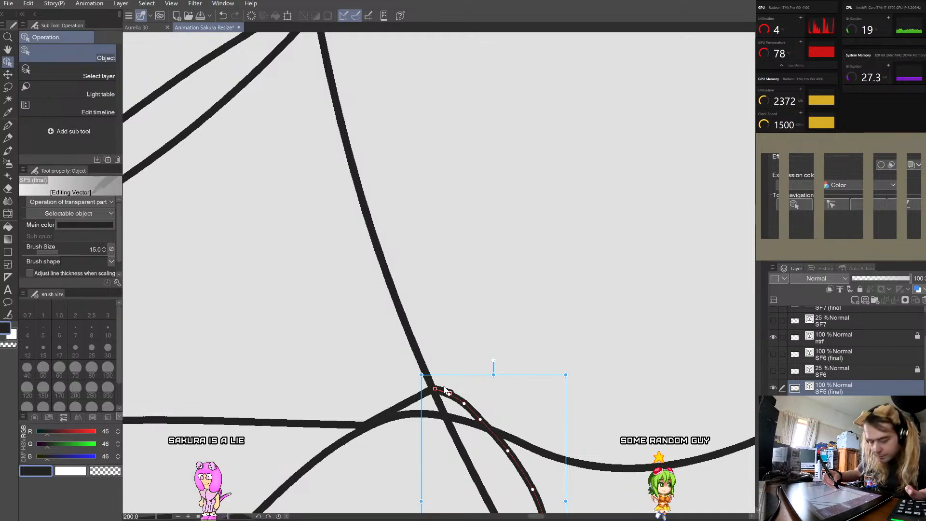
key(Delete)
click(431, 391)
key(Delete)
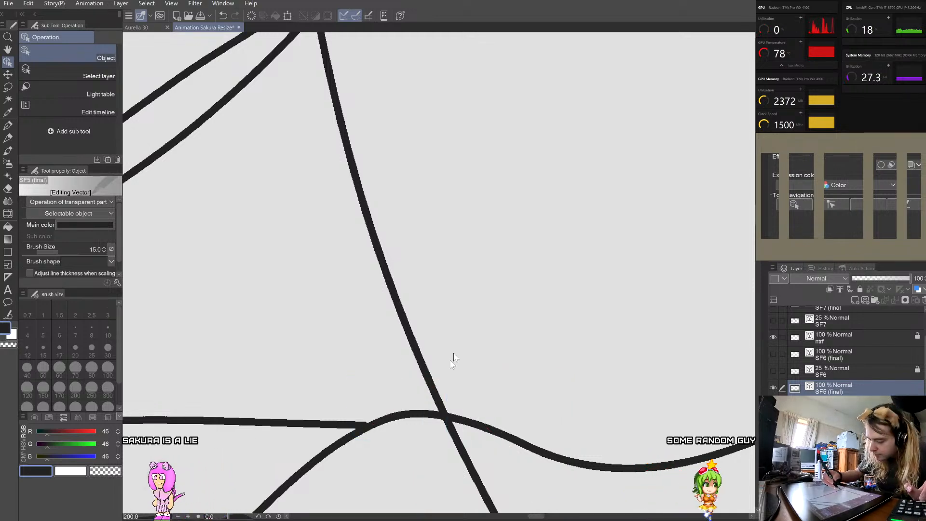
Step: Undo the last deletion and move the forearm line's end control point onto the shoulder outline
scroll(436, 347, down, 5)
scroll(448, 352, down, 3)
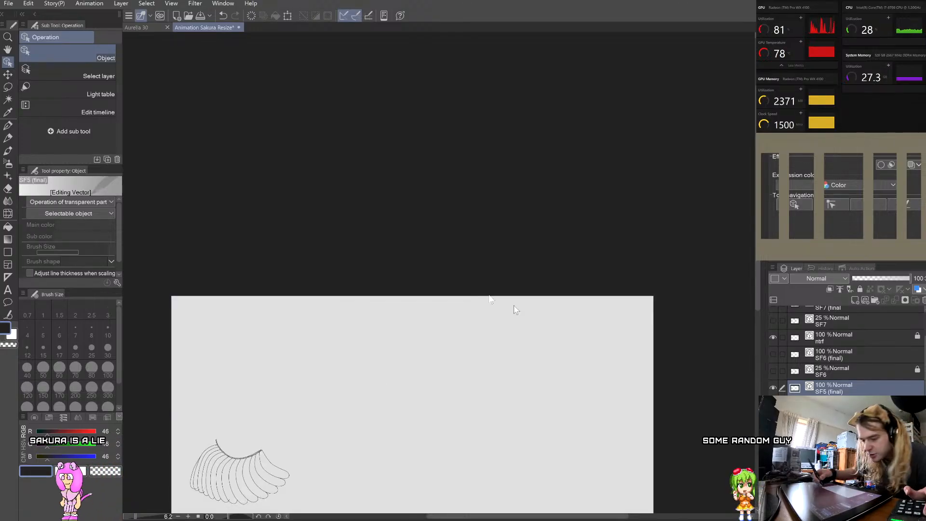
click(222, 16)
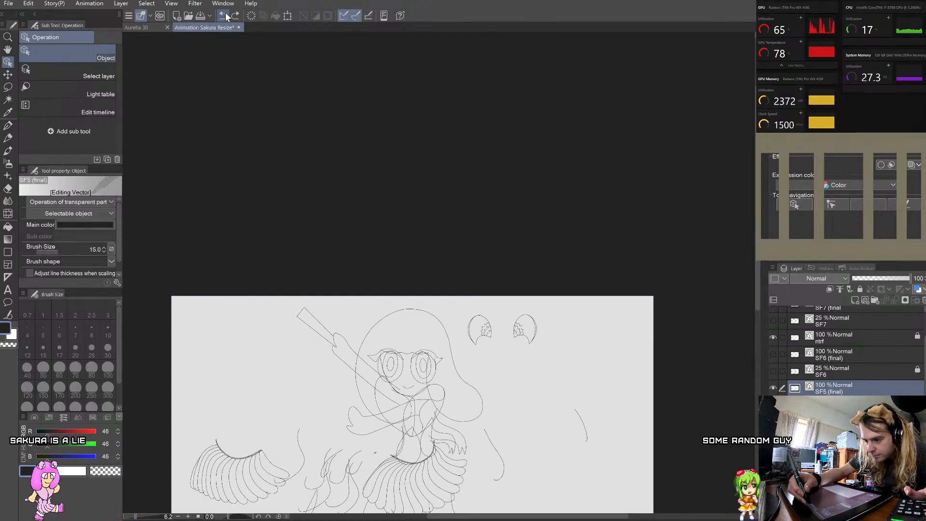
scroll(498, 435, up, 5)
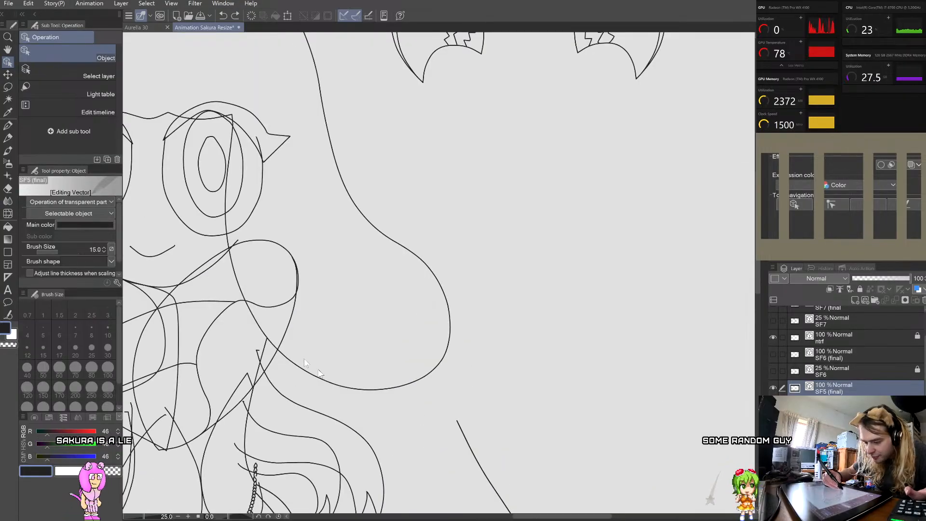
scroll(304, 358, up, 3)
scroll(283, 362, up, 2)
click(284, 363)
scroll(285, 364, up, 2)
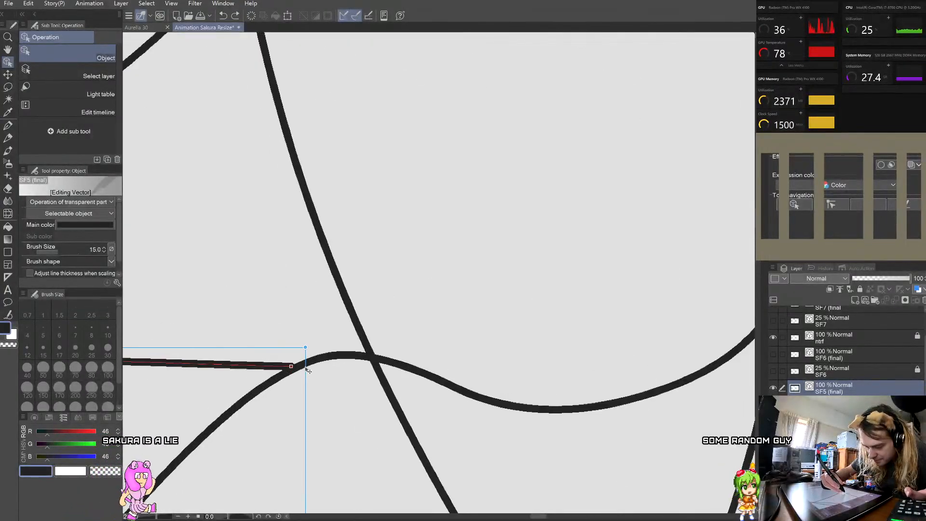
drag(282, 367, 285, 368)
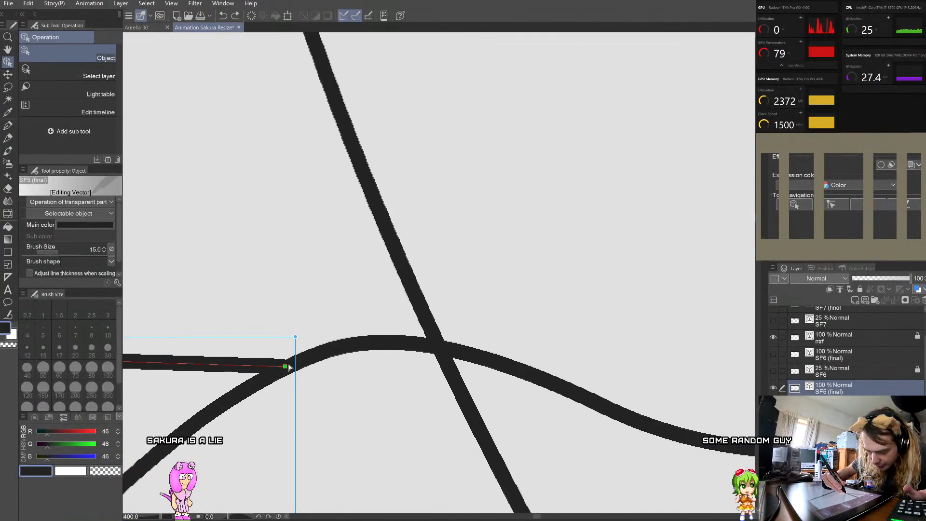
scroll(294, 298, down, 8)
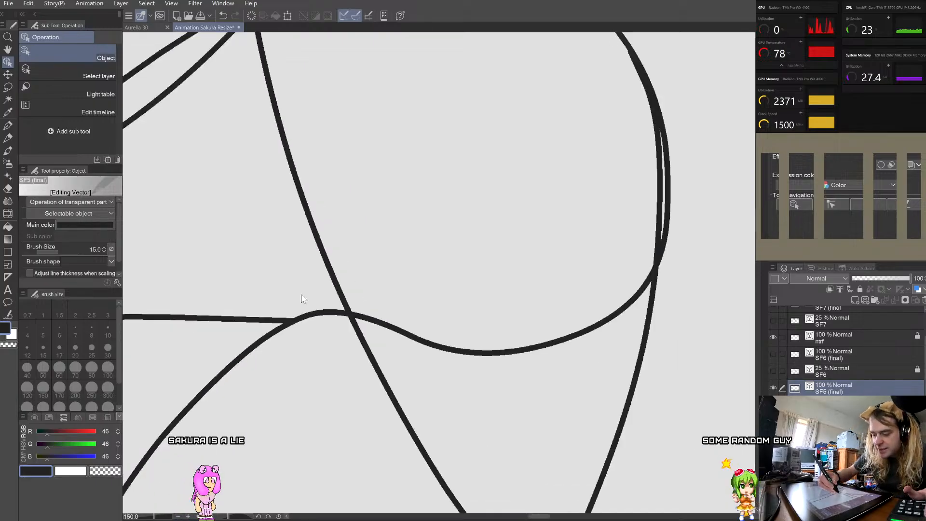
Step: Try erasing the shoulder outline below the forearm crossing with the Hard eraser, and undo back to the untrimmed hand line
scroll(309, 294, down, 1)
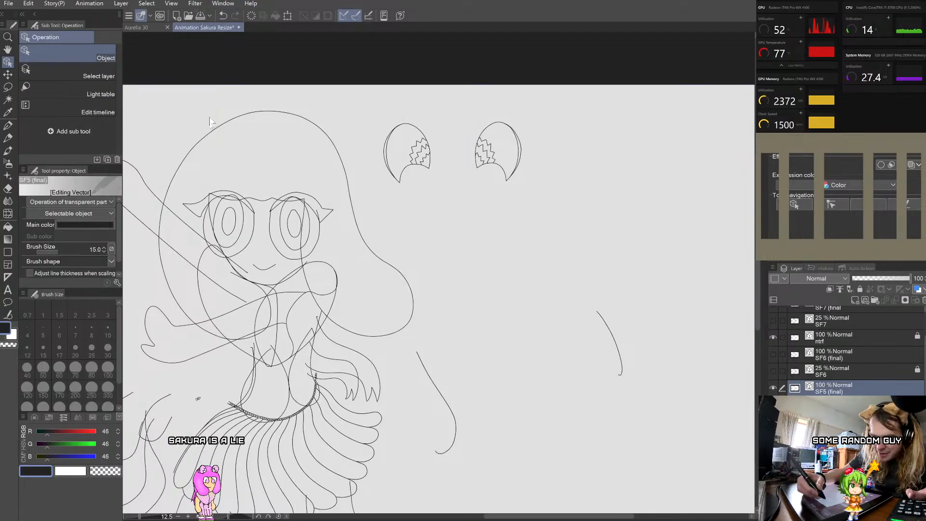
click(7, 188)
scroll(333, 293, up, 3)
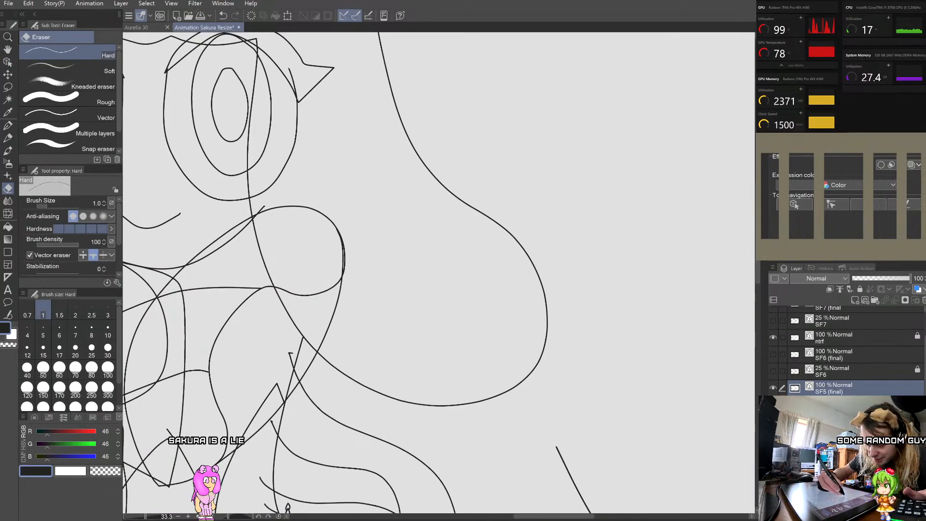
scroll(247, 299, down, 6)
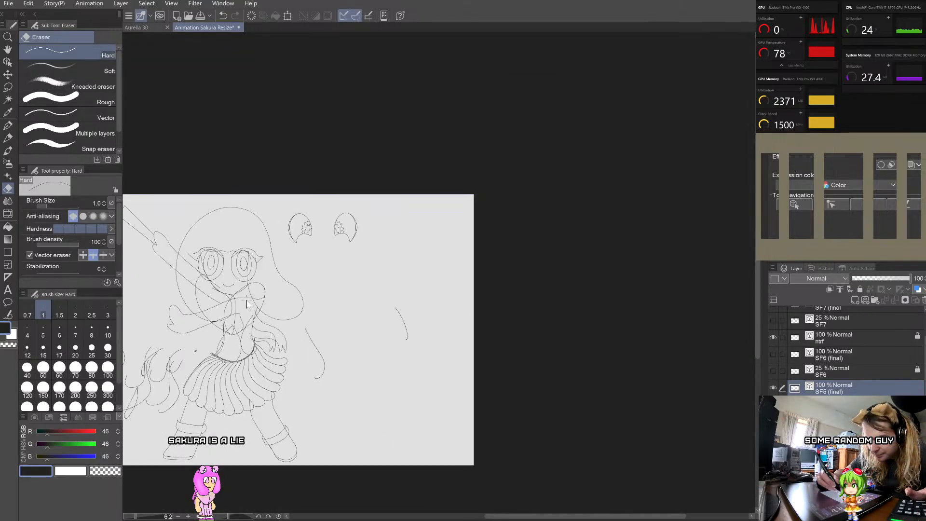
scroll(246, 304, up, 4)
scroll(251, 289, down, 2)
scroll(255, 279, up, 4)
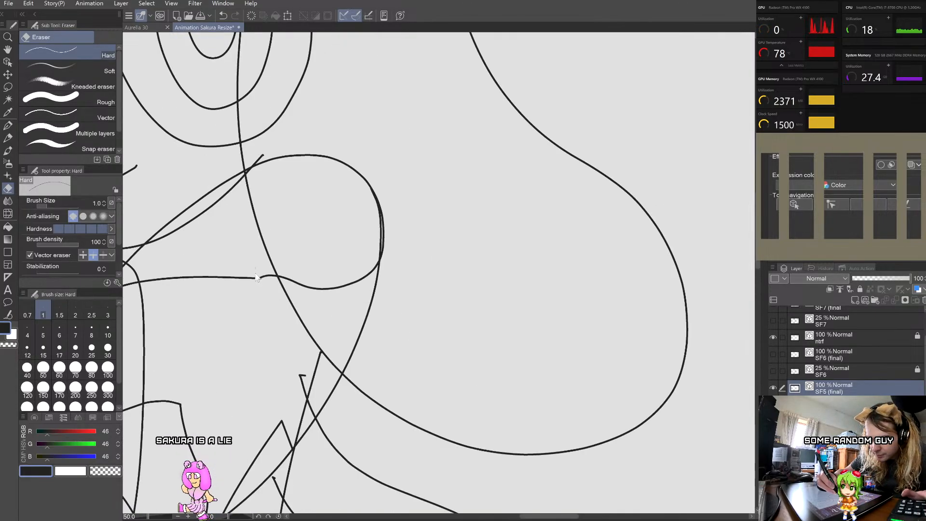
scroll(256, 277, up, 2)
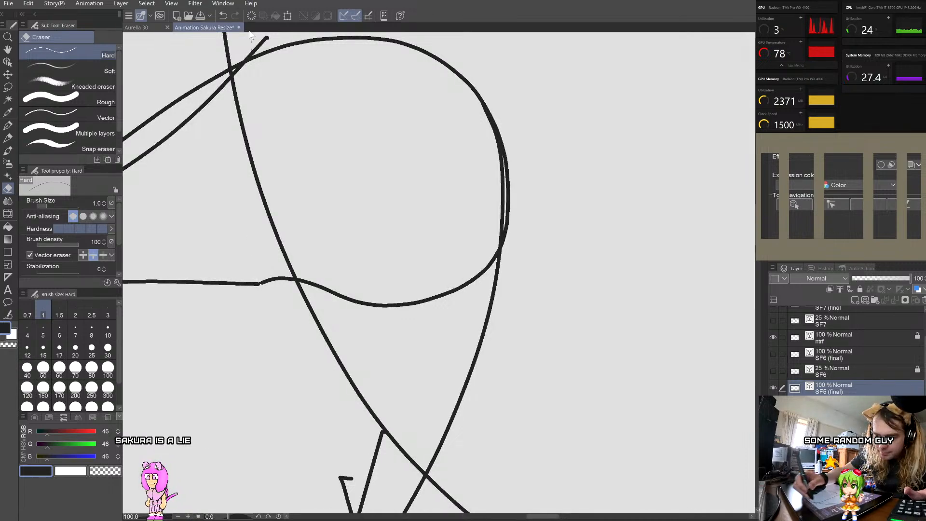
scroll(250, 35, down, 2)
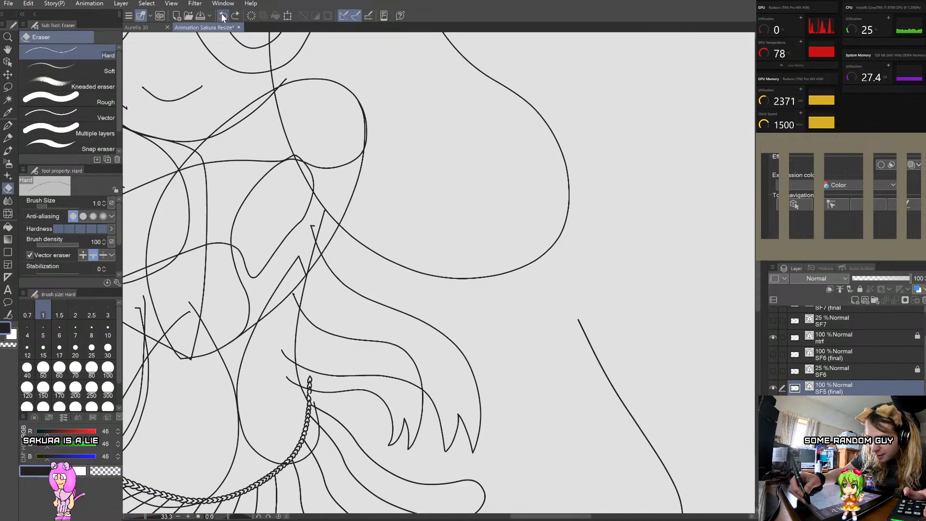
key(ctrl+minus)
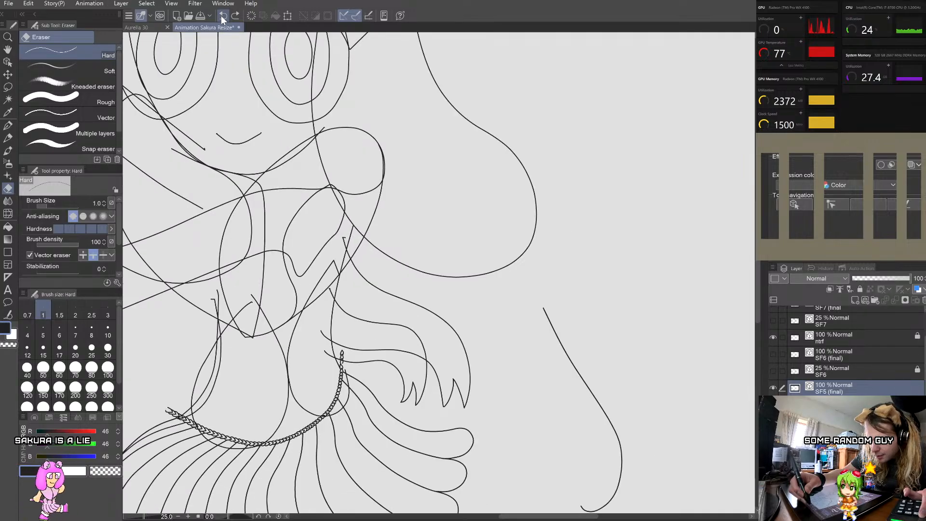
key(ctrl+minus)
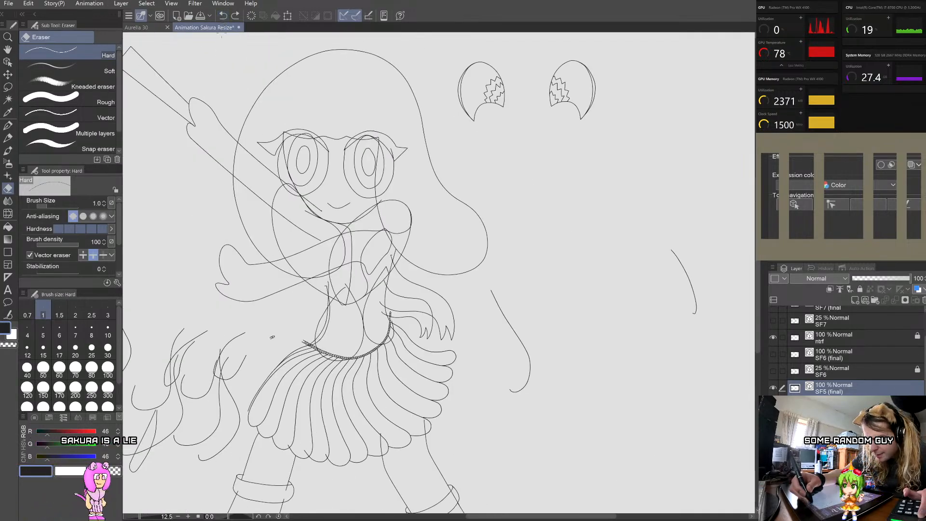
scroll(221, 38, up, 2)
scroll(322, 137, down, 2)
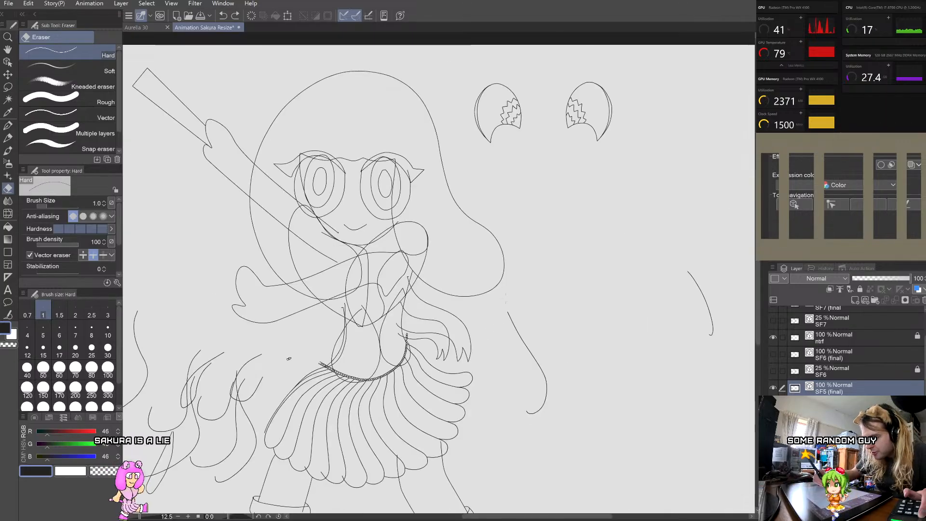
Step: Compare the rough sketch with the line art by temporarily hiding layer SF5 (final), and restore its visibility
scroll(487, 325, up, 2)
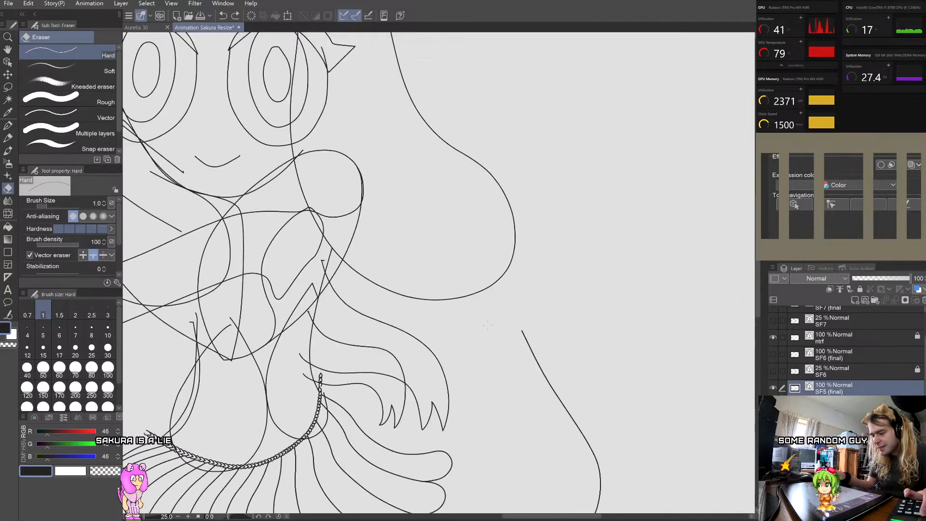
click(776, 387)
click(773, 404)
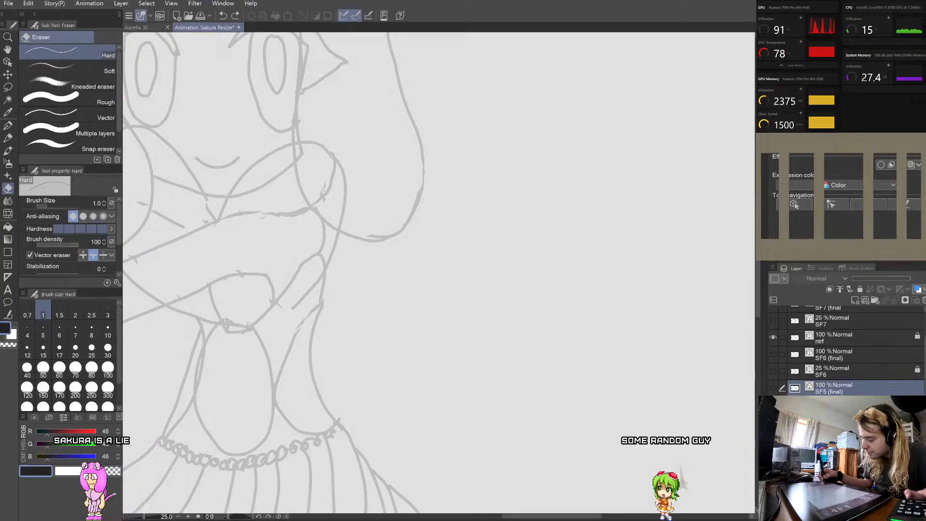
click(774, 405)
click(772, 388)
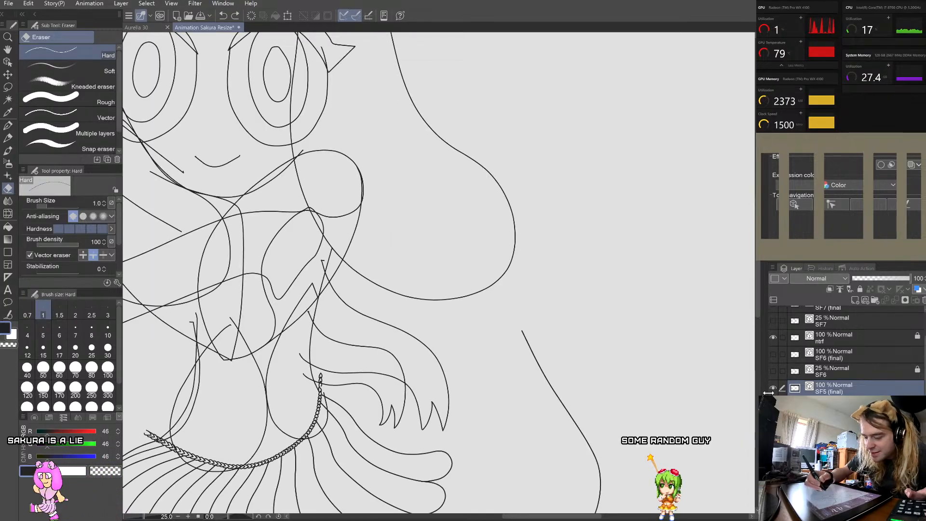
Step: Curve the torso side line between the hair line and the waist trim inward by moving its middle control points
scroll(374, 243, up, 2)
scroll(324, 182, down, 1)
scroll(314, 197, down, 3)
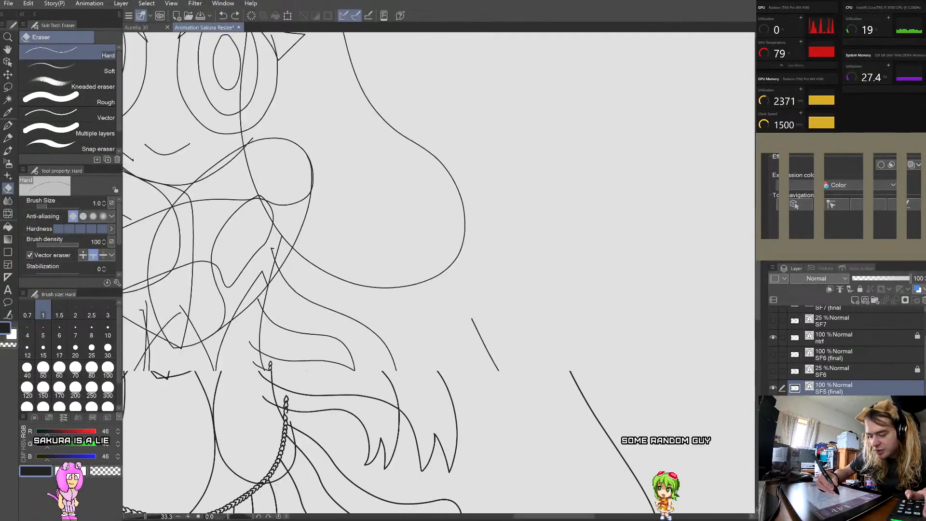
scroll(216, 233, up, 4)
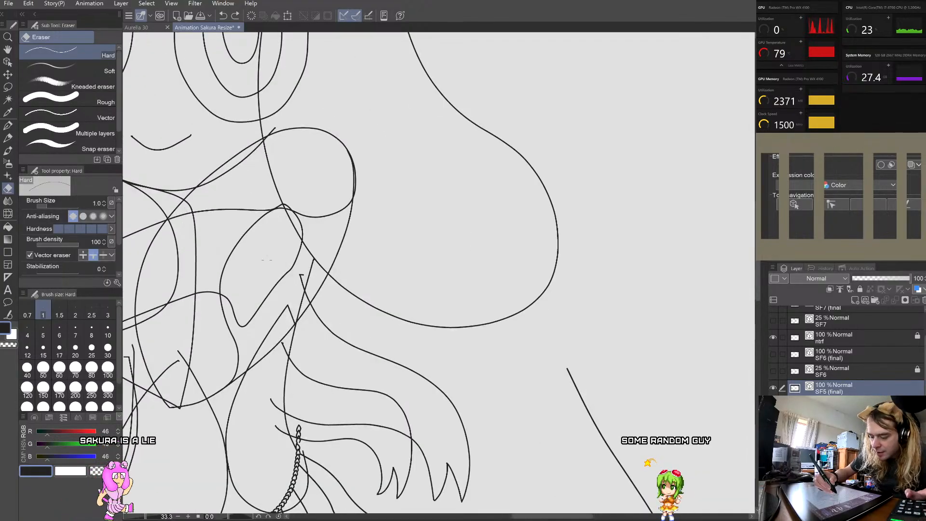
click(8, 62)
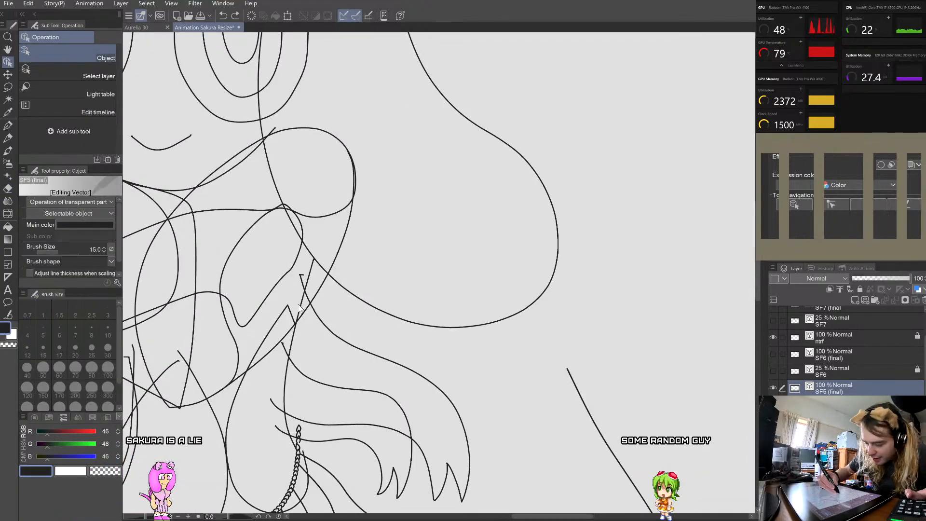
click(313, 263)
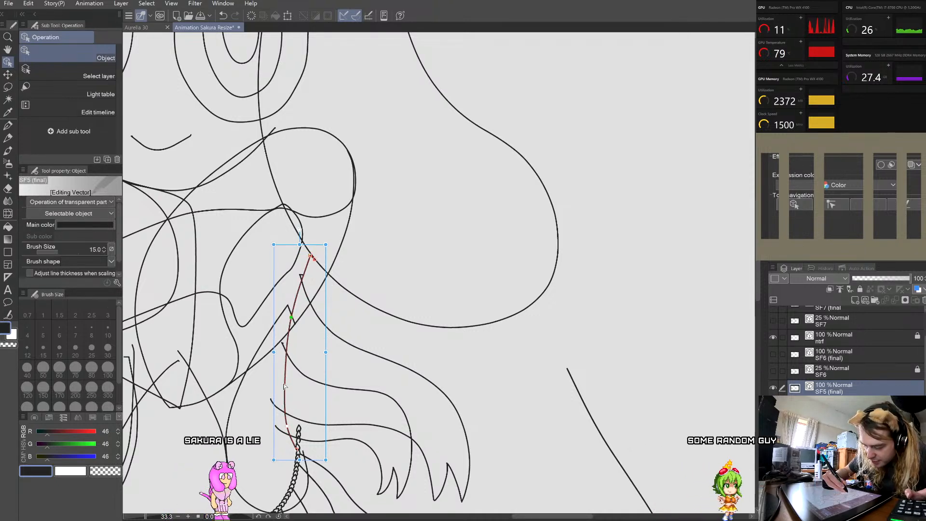
click(279, 377)
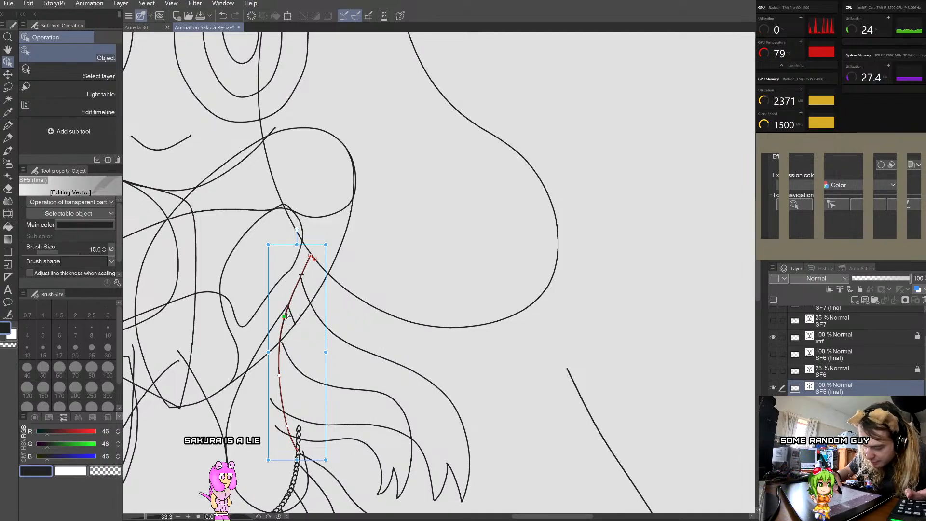
Step: Move the torso side line's upper bend up onto the hair line and delete the surplus control point at its end
scroll(301, 299, down, 4)
scroll(307, 297, up, 4)
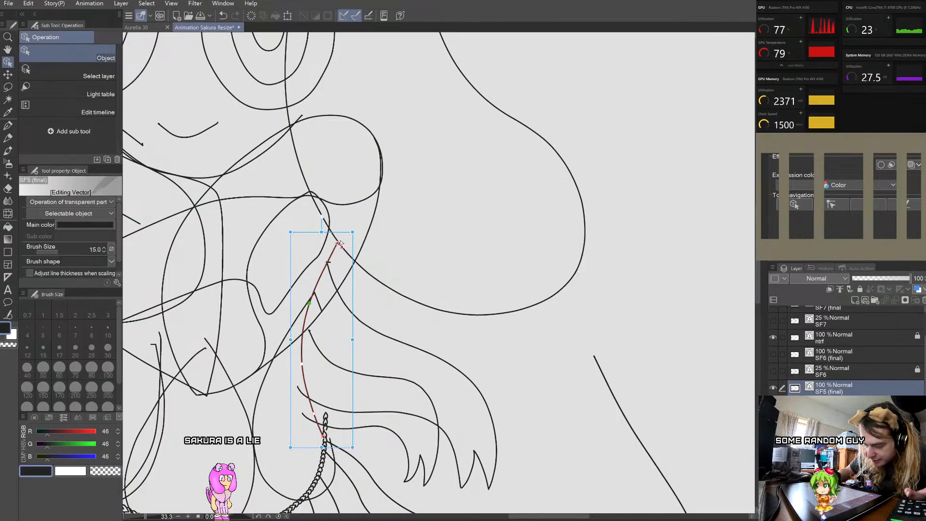
drag(331, 235, 331, 234)
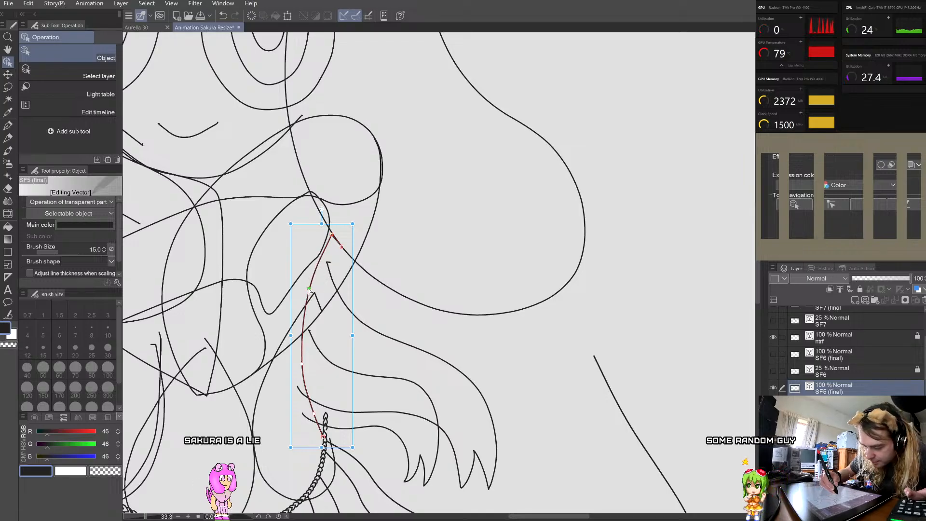
scroll(340, 248, up, 1)
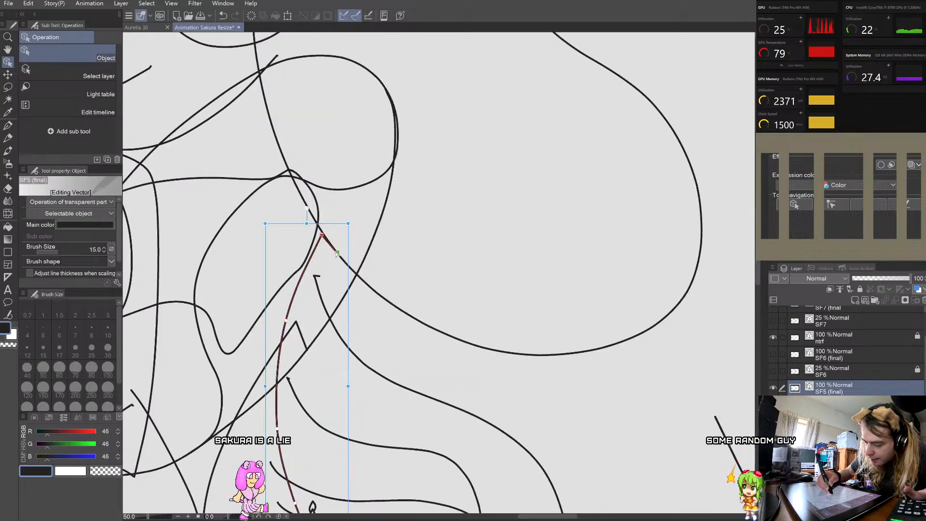
right_click(335, 263)
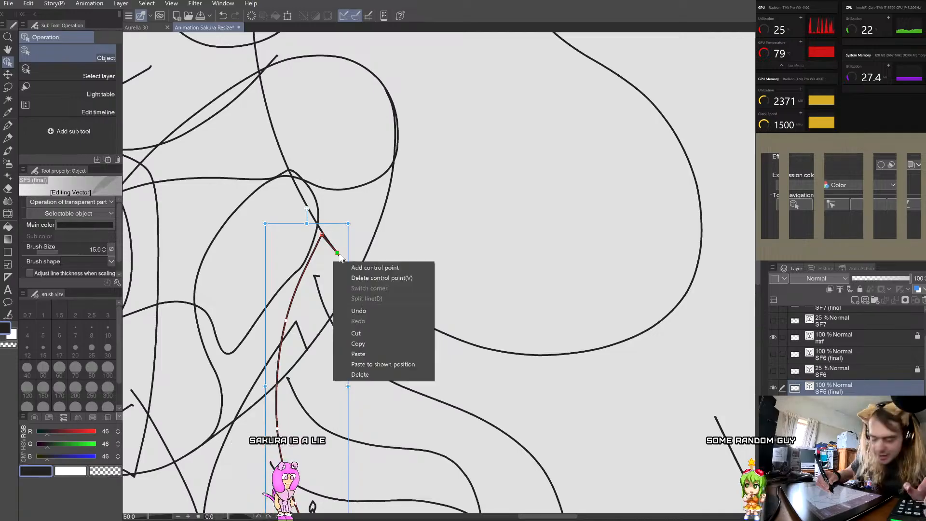
click(368, 278)
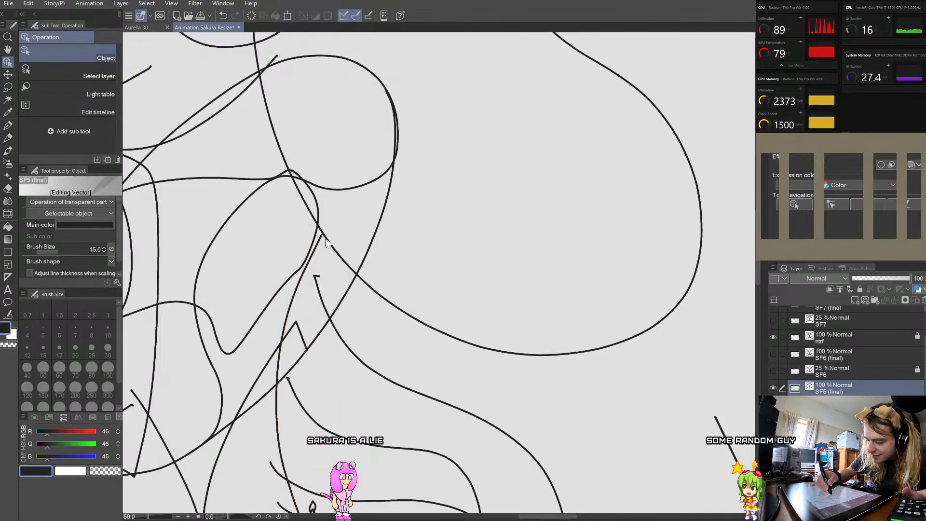
click(351, 216)
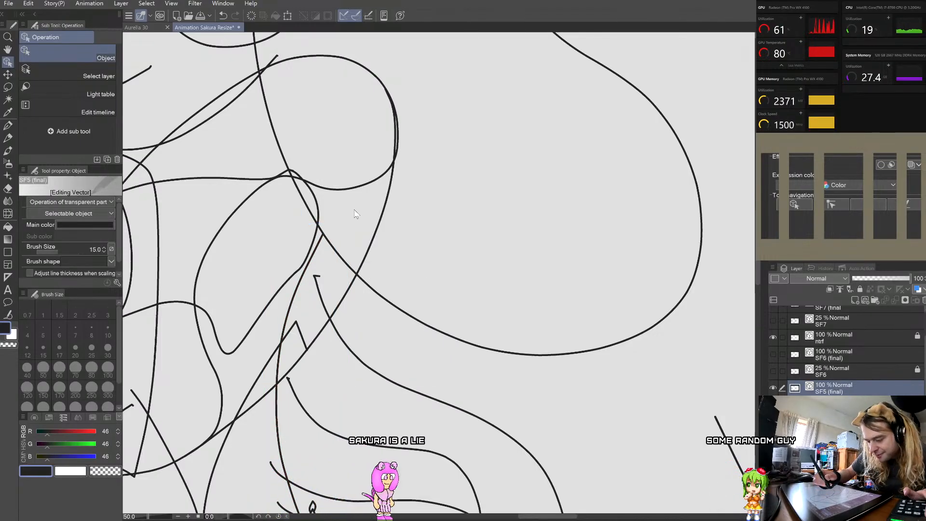
Step: Reshape the looping line beside the torso side line, moving its control points outward to turn the pointed lower end into a rounded bulge
scroll(350, 215, down, 2)
scroll(336, 236, up, 2)
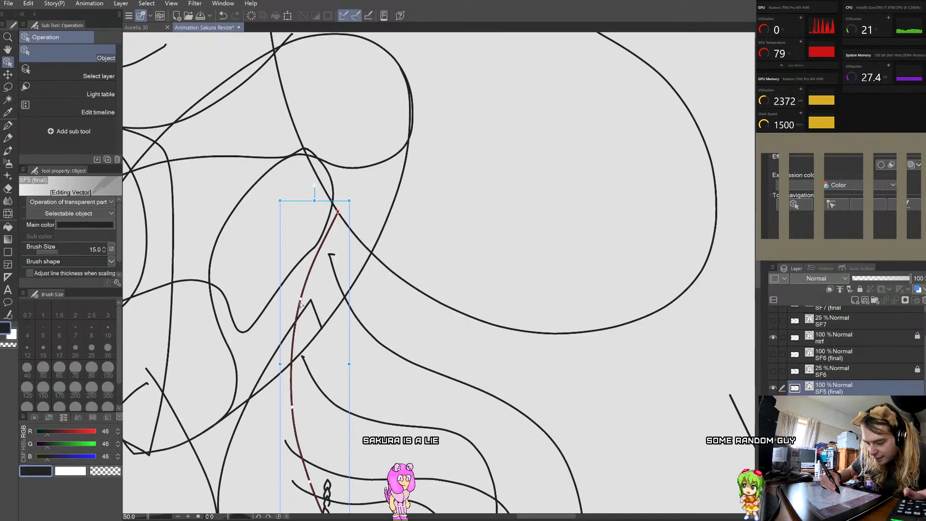
click(328, 262)
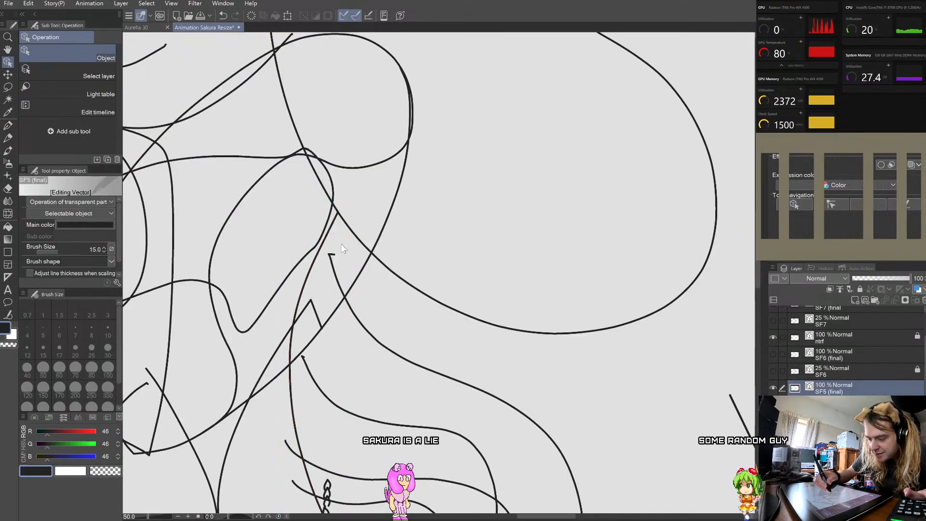
scroll(337, 246, down, 2)
scroll(302, 250, up, 1)
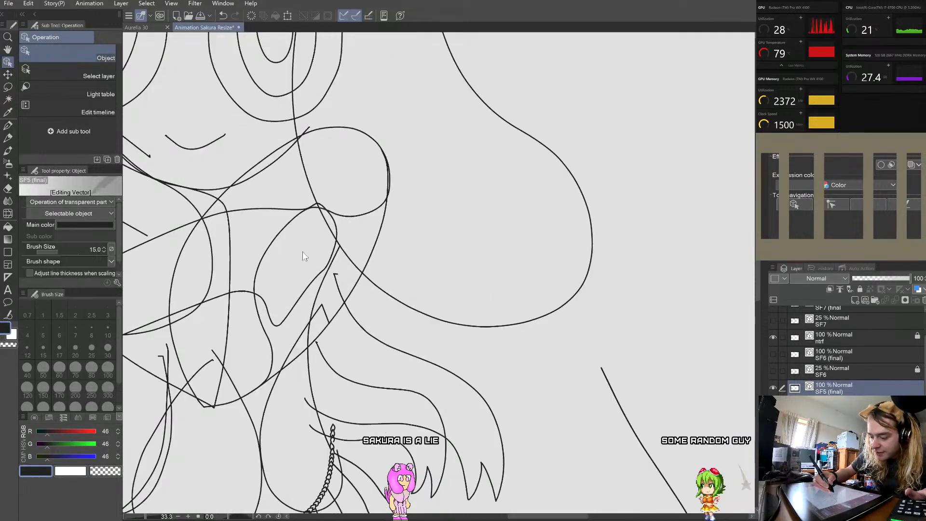
click(281, 325)
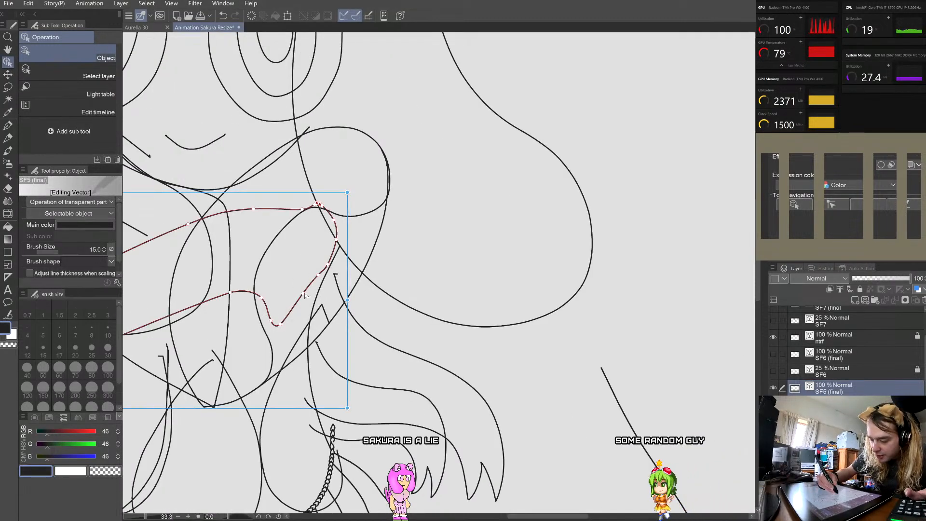
drag(303, 294, 329, 278)
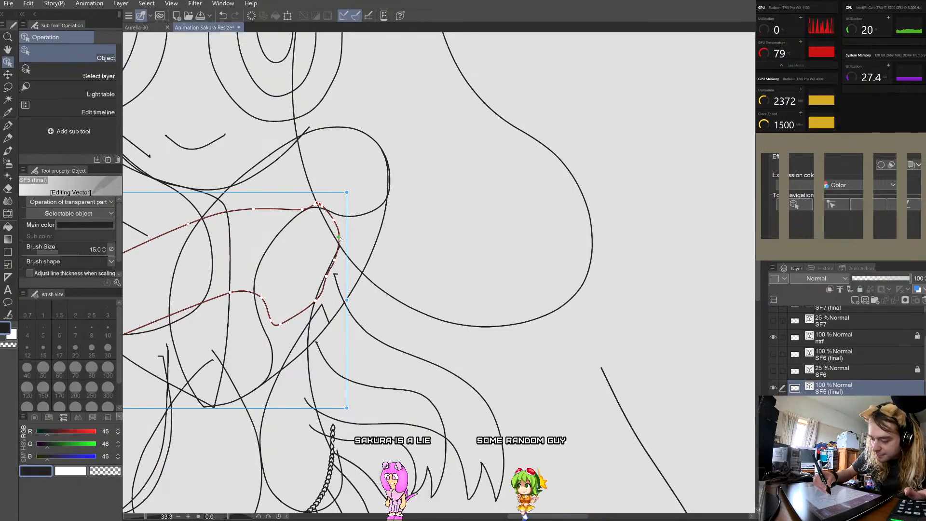
drag(333, 220, 324, 206)
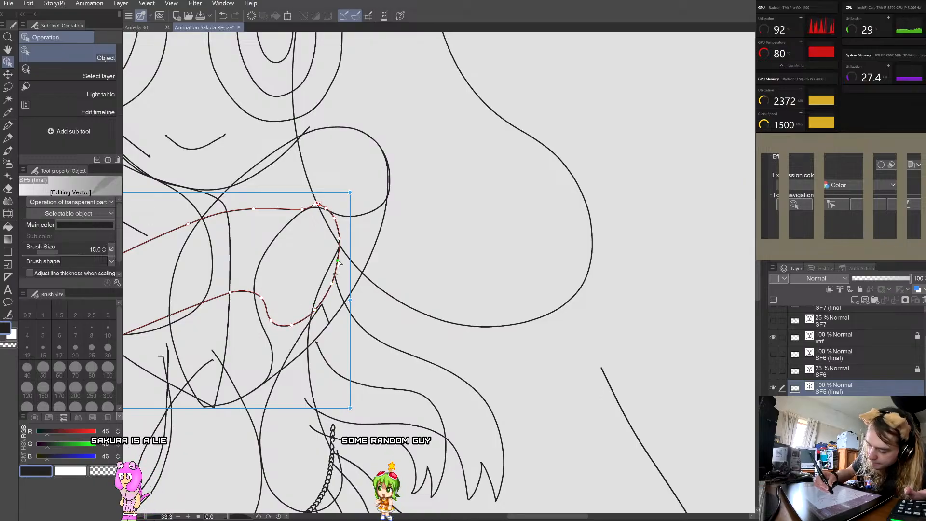
click(291, 287)
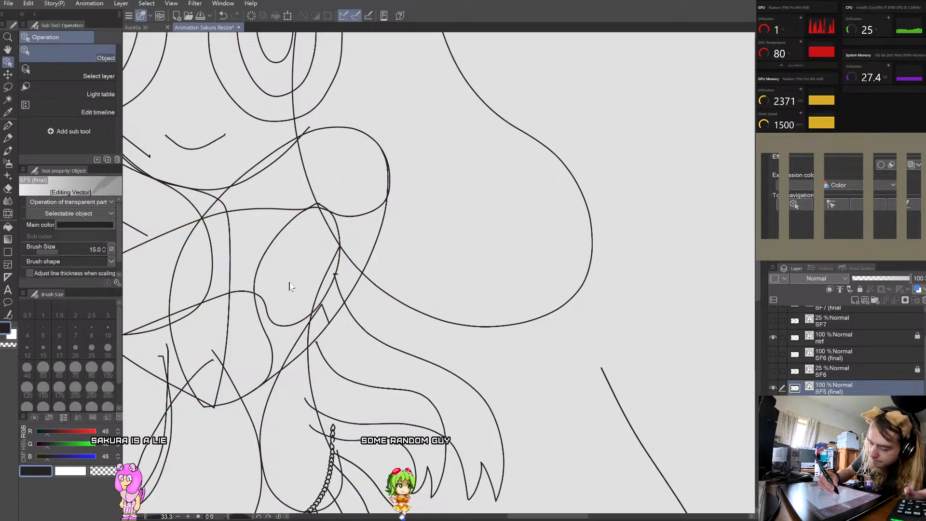
click(260, 299)
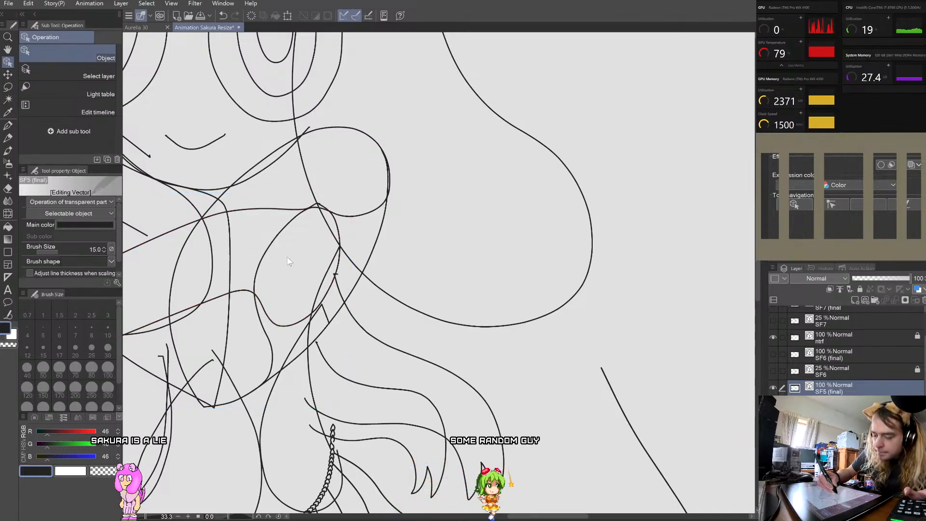
Step: Pull the loop's outer edge back along the torso side line below the hair line crossing by moving its control points
scroll(288, 261, down, 3)
scroll(288, 261, up, 4)
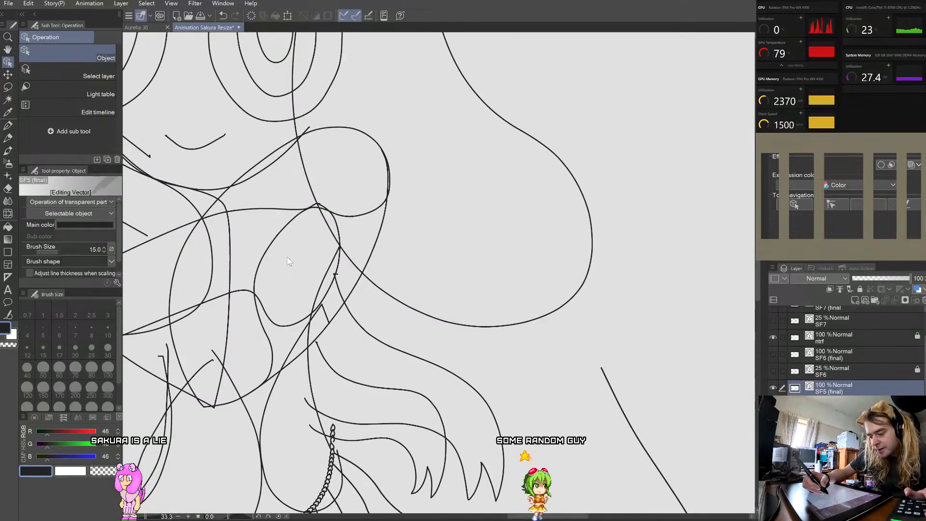
scroll(339, 256, up, 2)
scroll(331, 178, down, 5)
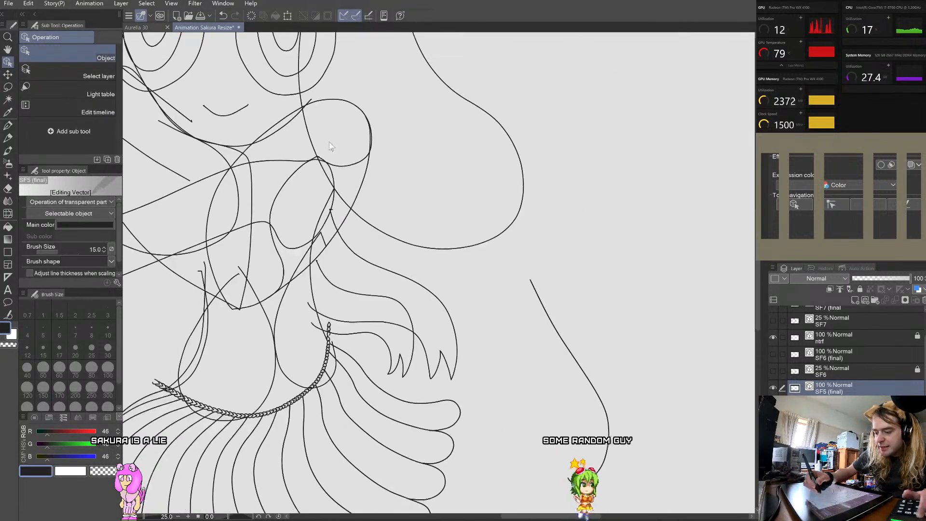
scroll(331, 146, up, 5)
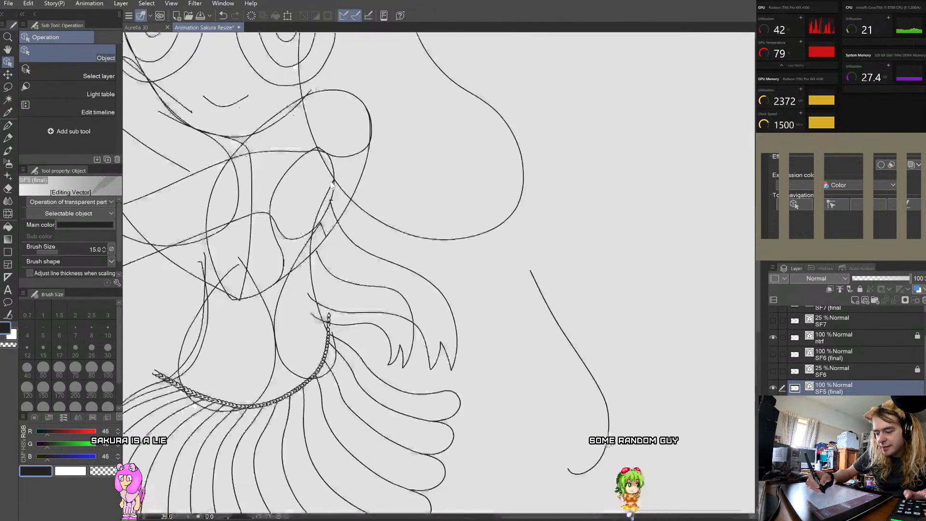
scroll(321, 246, up, 1)
click(325, 233)
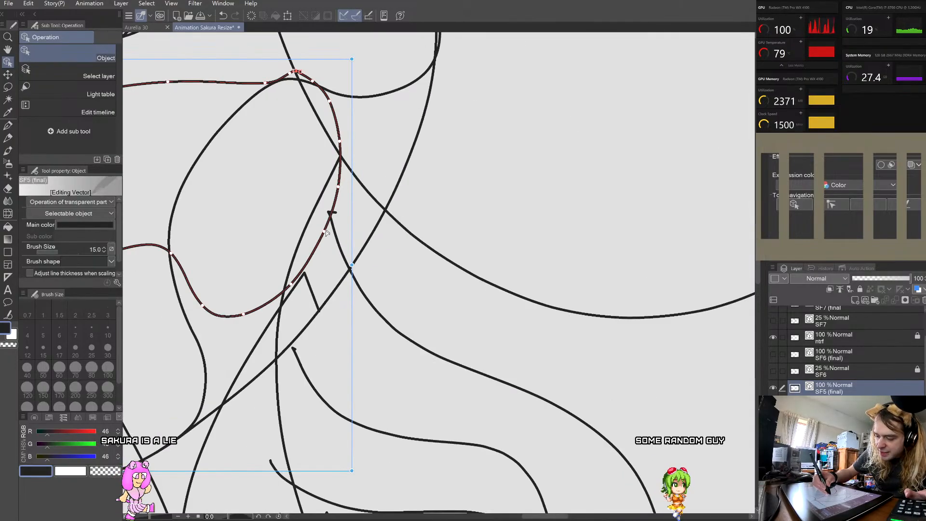
drag(313, 223, 284, 291)
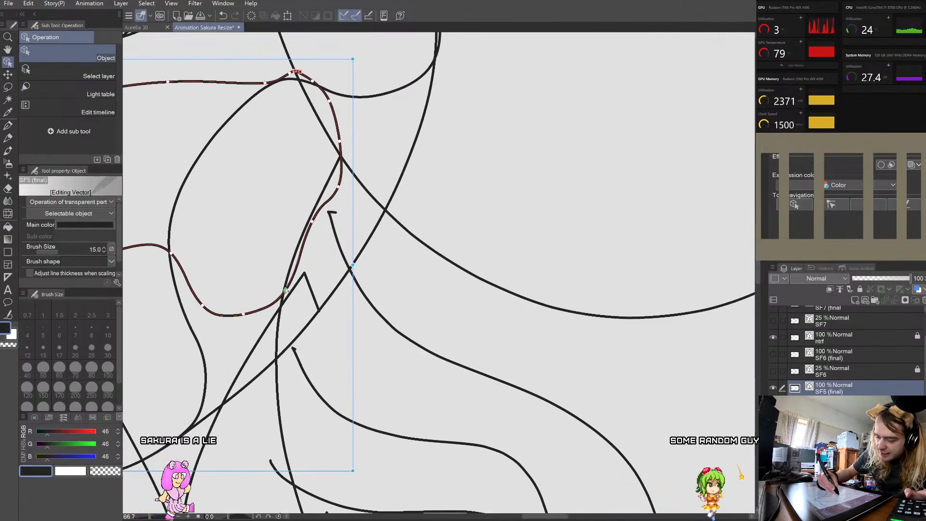
drag(338, 186, 334, 174)
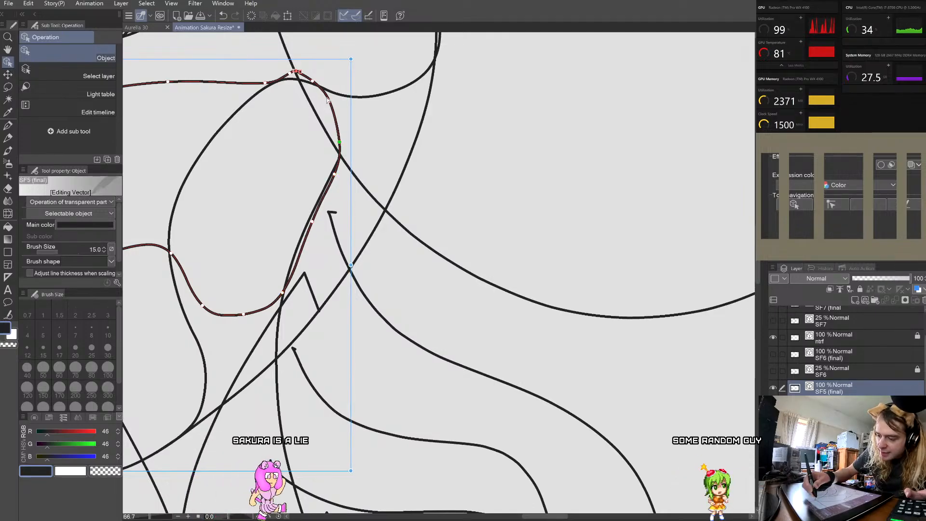
drag(329, 101, 314, 85)
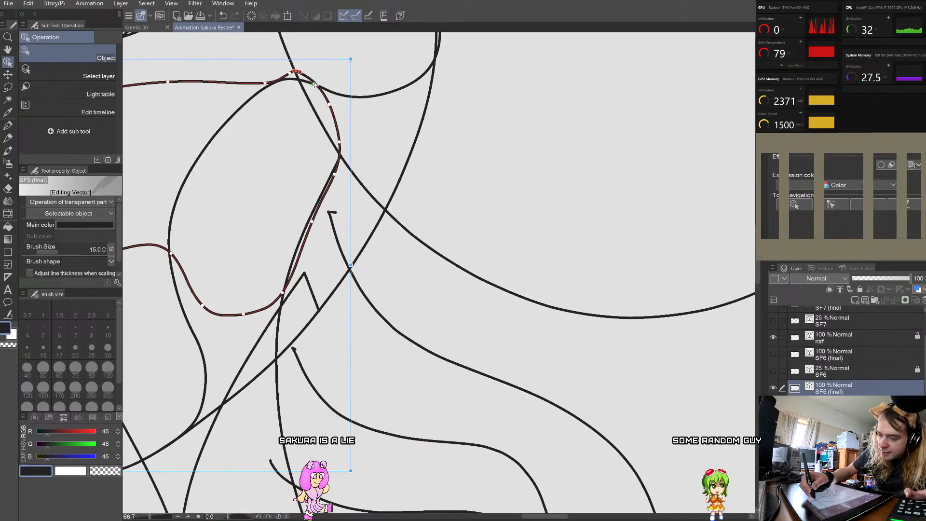
Step: Lower the loop's peak control point slightly where the line meets the hair line
scroll(313, 85, up, 8)
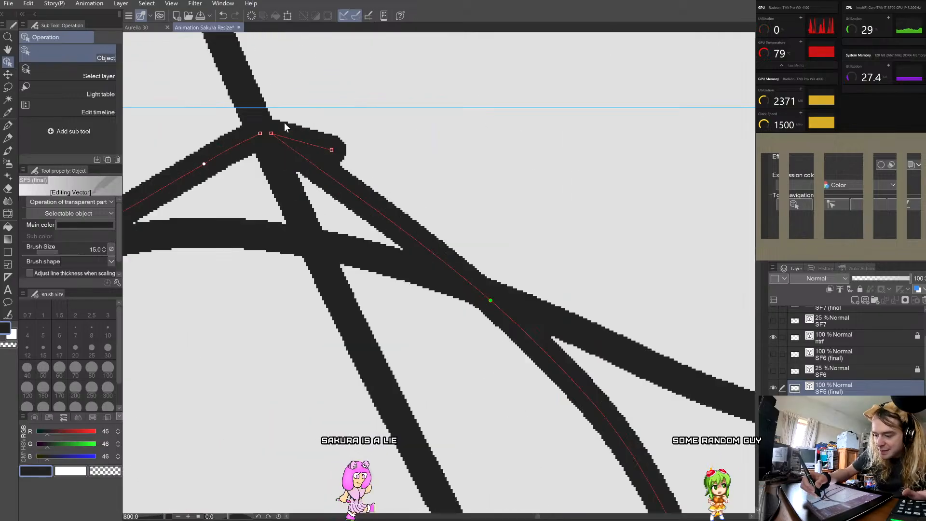
mouse_move(271, 134)
mouse_down()
mouse_move(263, 149)
mouse_move(259, 140)
mouse_up()
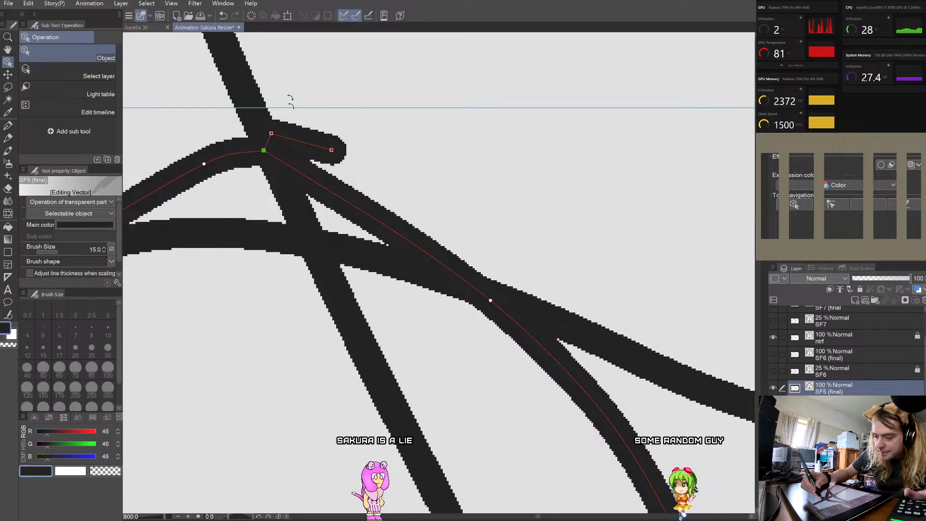
scroll(296, 93, down, 7)
scroll(298, 91, down, 4)
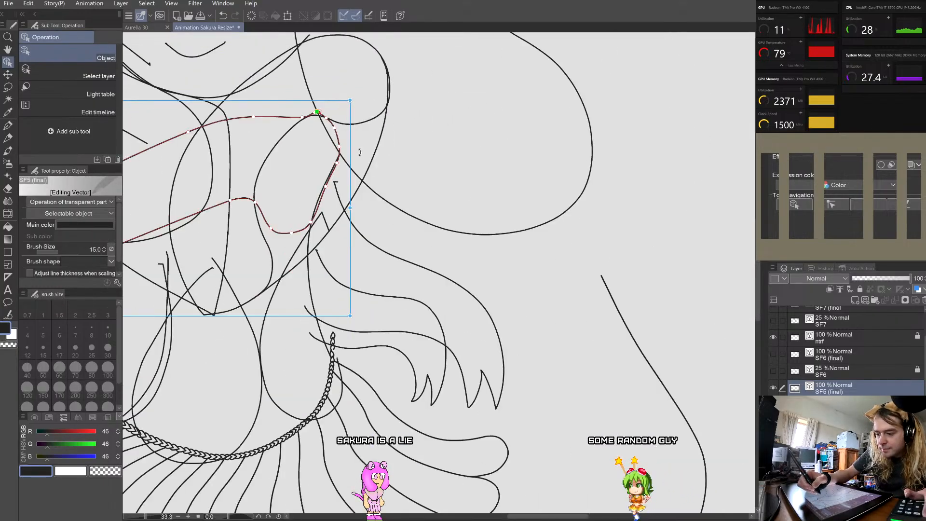
scroll(328, 116, up, 5)
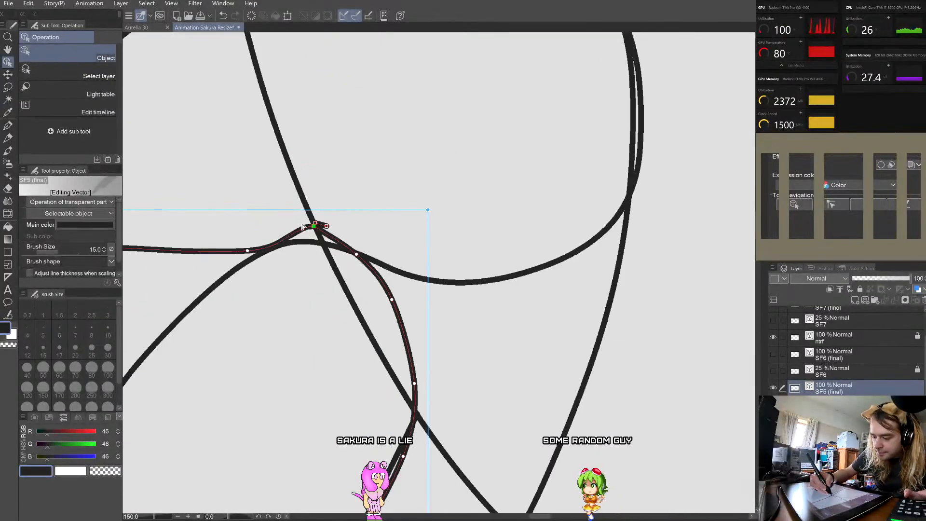
scroll(313, 227, down, 4)
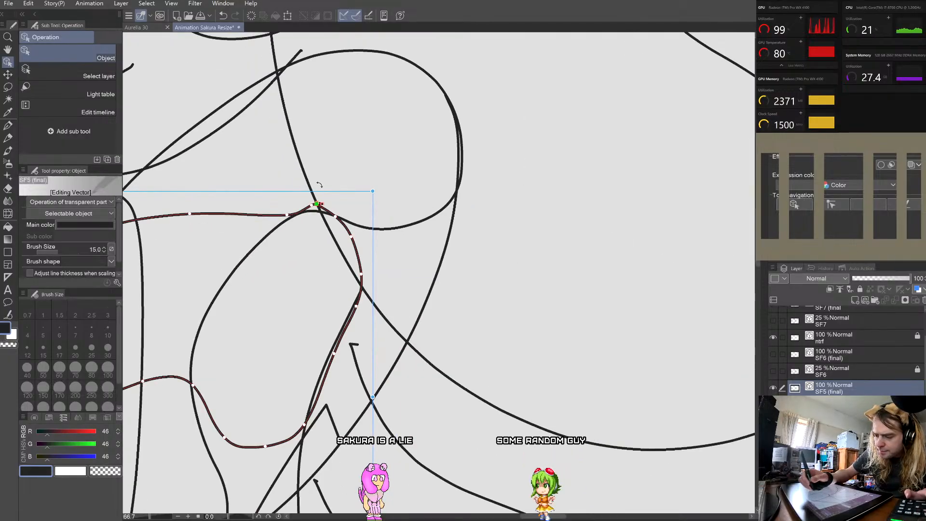
scroll(322, 187, down, 1)
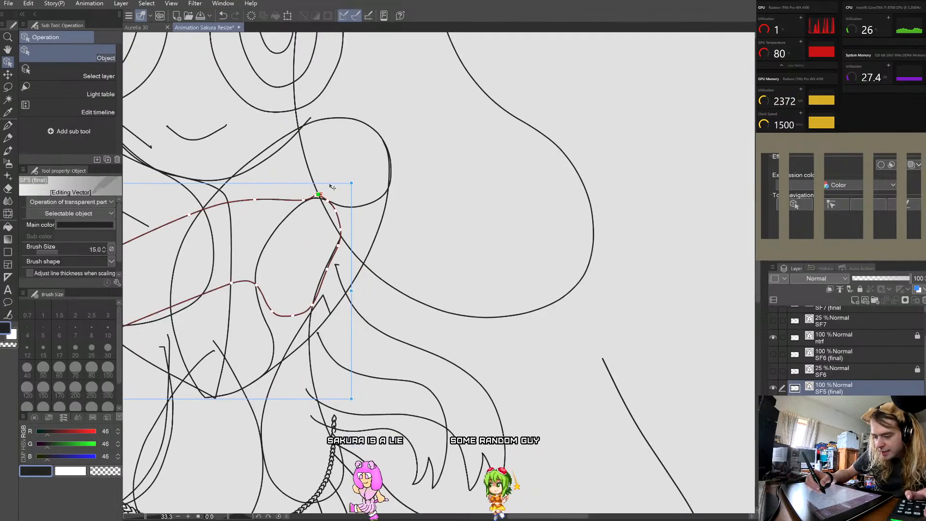
Step: Try shifting the whole looping line down toward the curve beneath its peak, and undo the move
scroll(329, 191, up, 4)
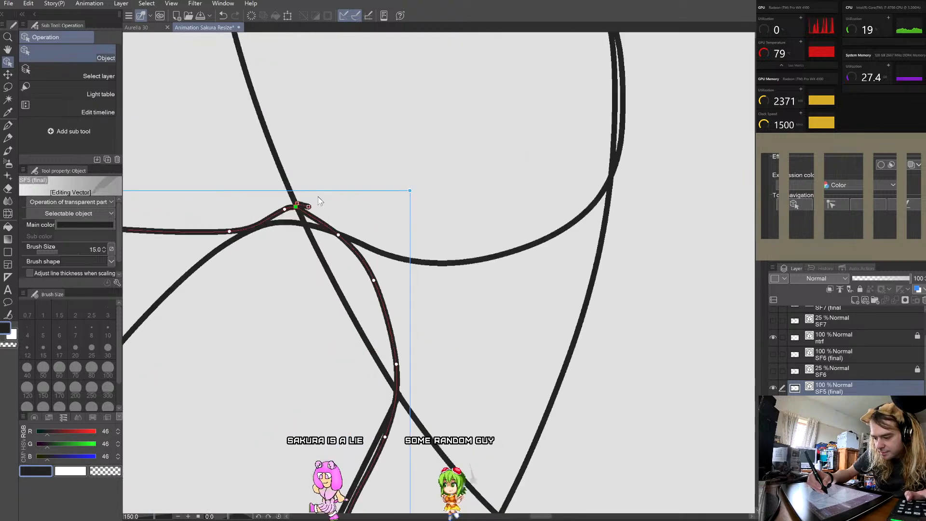
scroll(288, 211, up, 3)
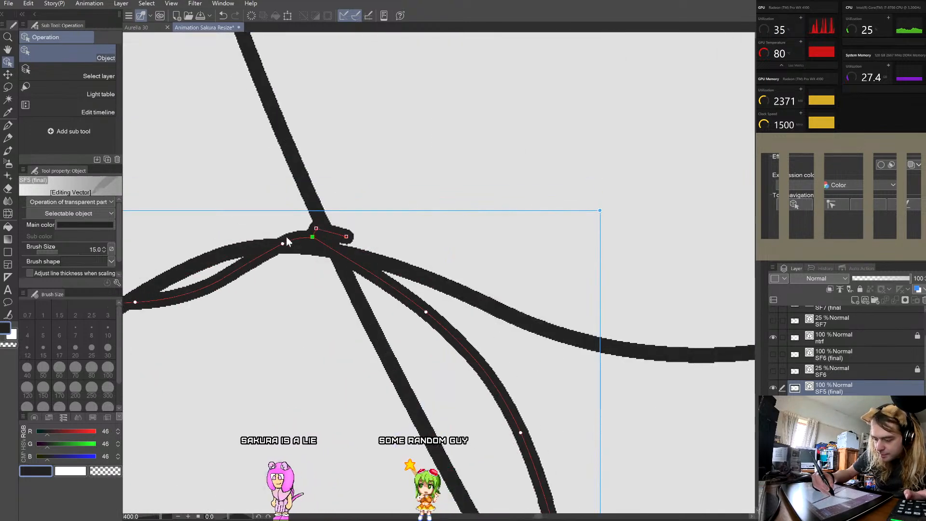
click(224, 16)
click(288, 205)
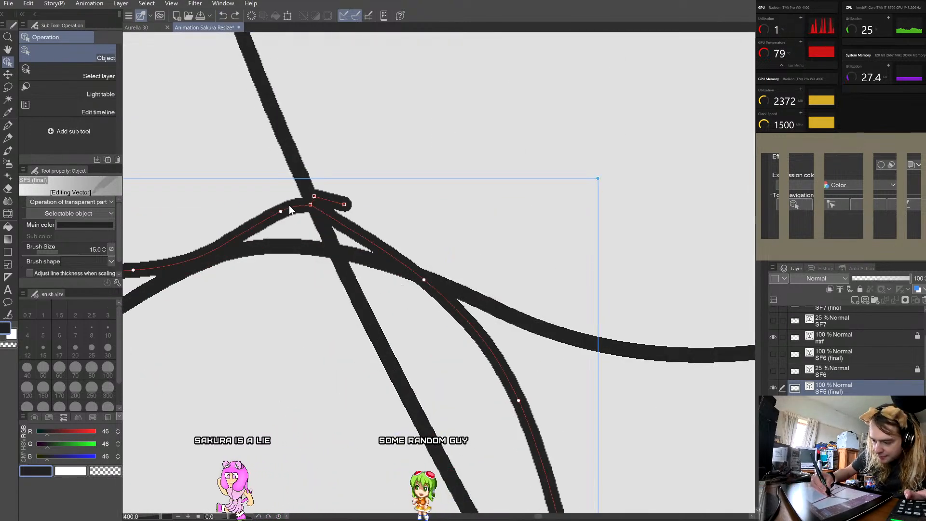
Step: Move the loop's peak control points down onto the curve beneath it and delete the surplus spur points at the hair line
drag(285, 214, 288, 246)
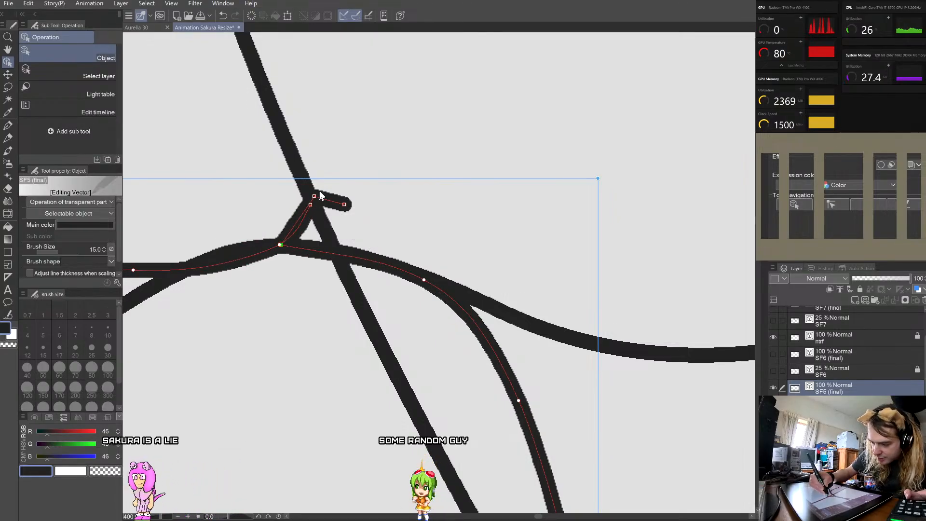
right_click(286, 248)
click(326, 273)
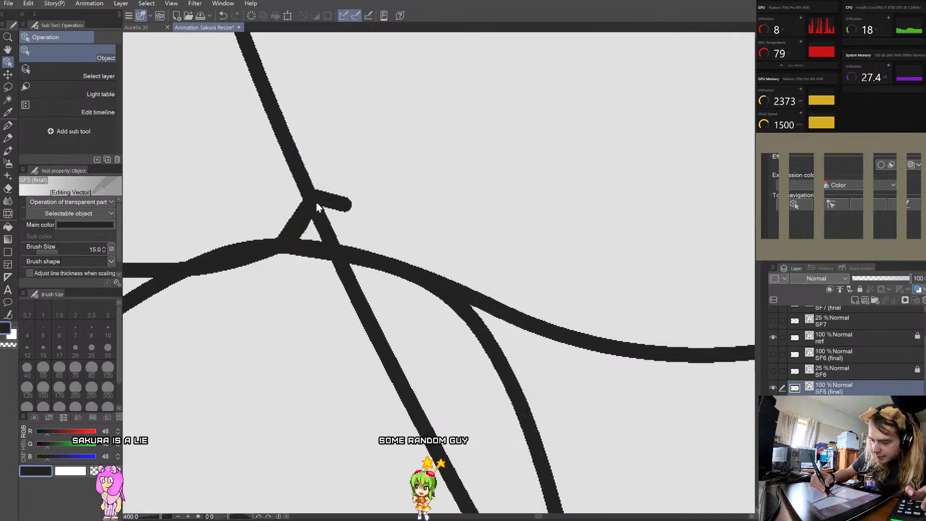
key(Delete)
click(313, 249)
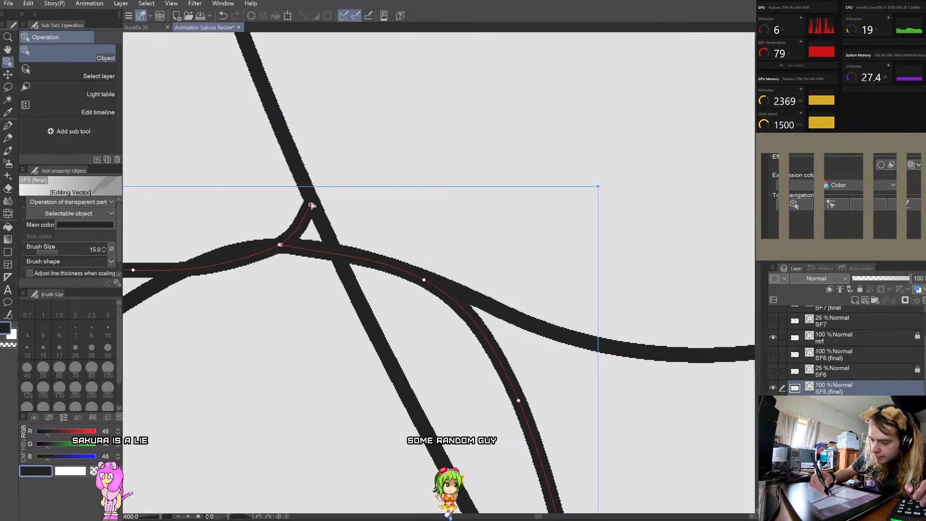
drag(313, 250, 281, 248)
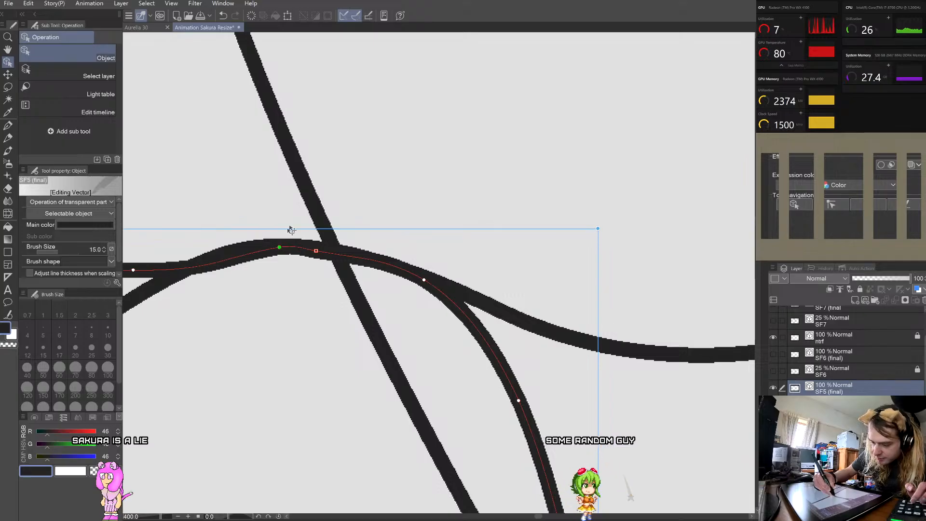
click(365, 194)
Step: Round the loop's bend between its lowered peak and the lower hair line crossing by nudging the control points along it
scroll(363, 212, down, 3)
scroll(381, 313, down, 3)
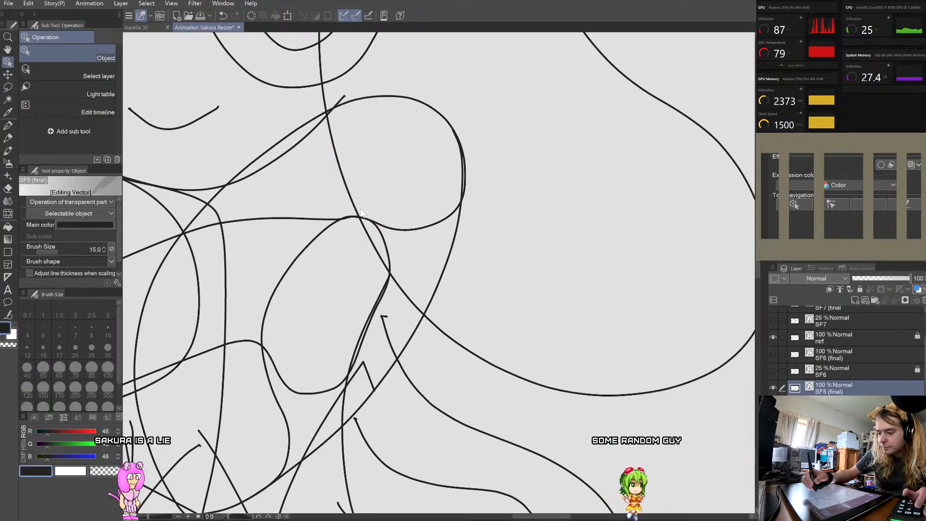
scroll(383, 316, up, 3)
scroll(381, 281, up, 1)
click(369, 257)
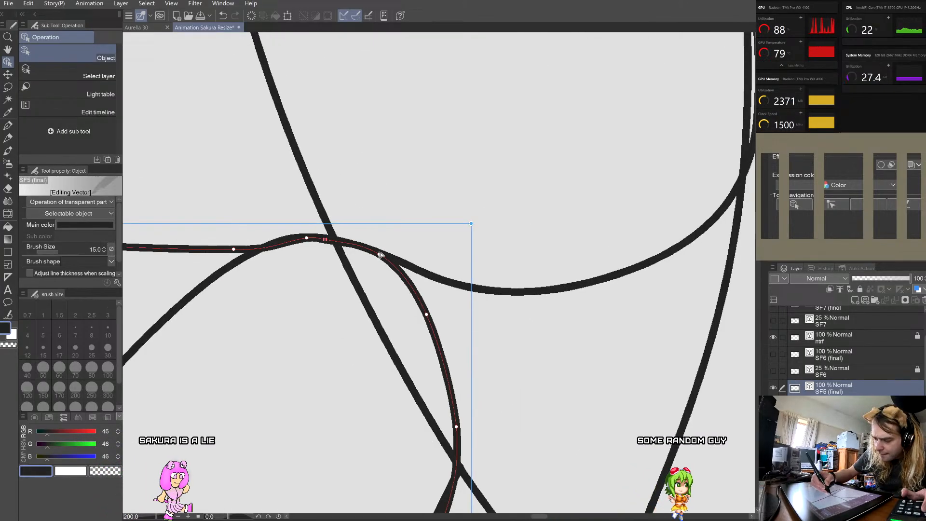
click(326, 239)
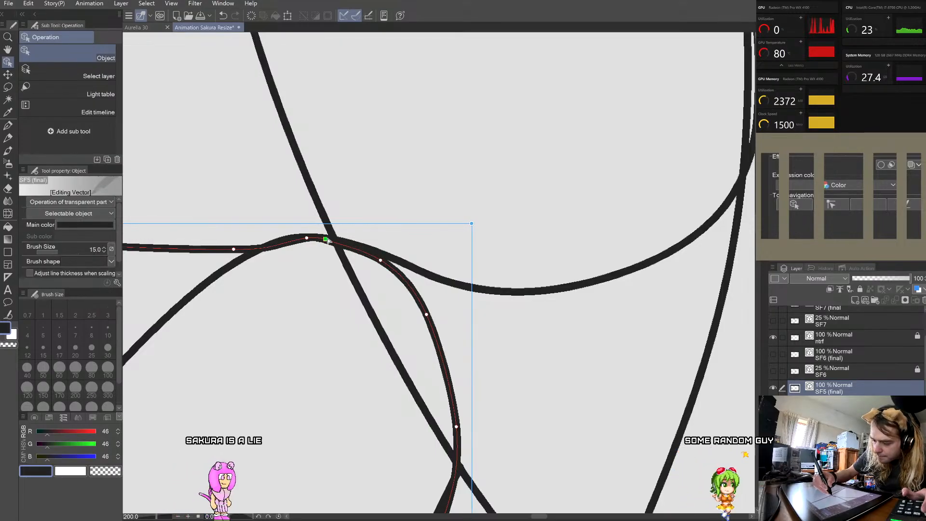
scroll(328, 241, up, 3)
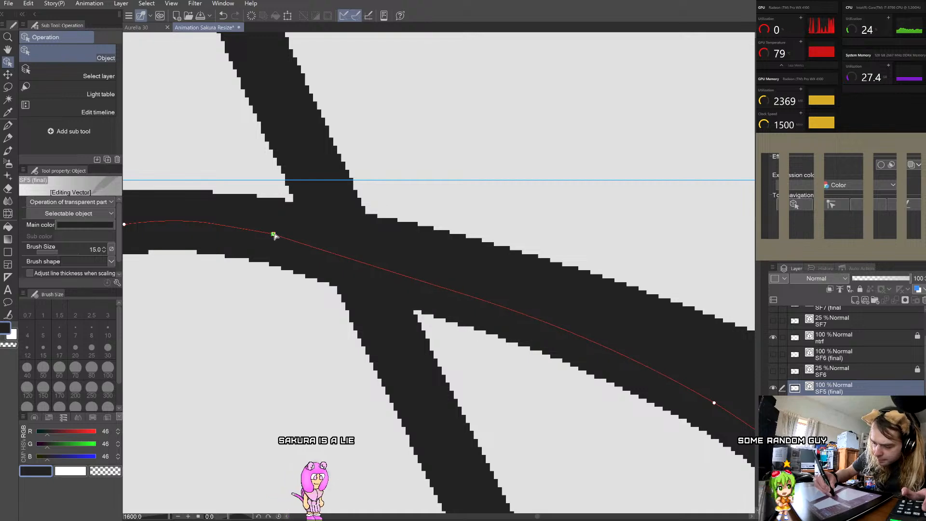
scroll(357, 153, down, 10)
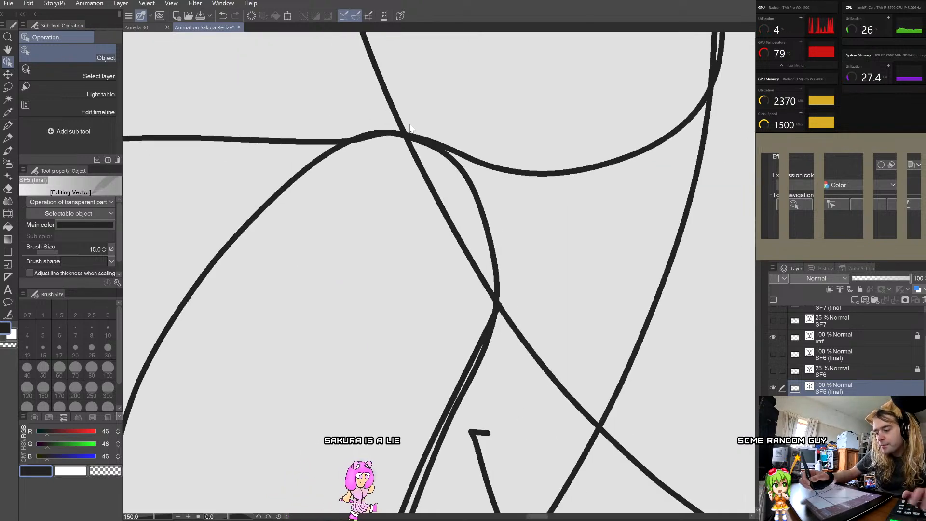
scroll(464, 162, up, 3)
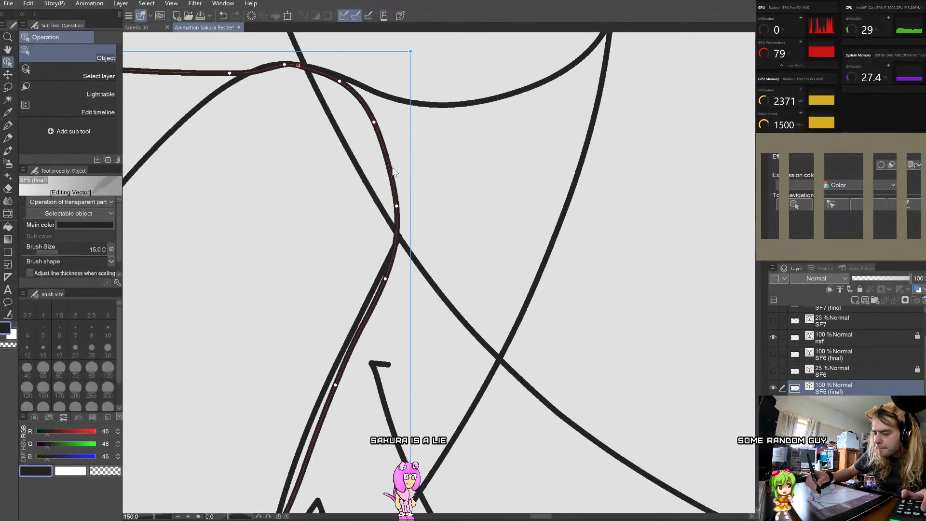
drag(403, 200, 404, 199)
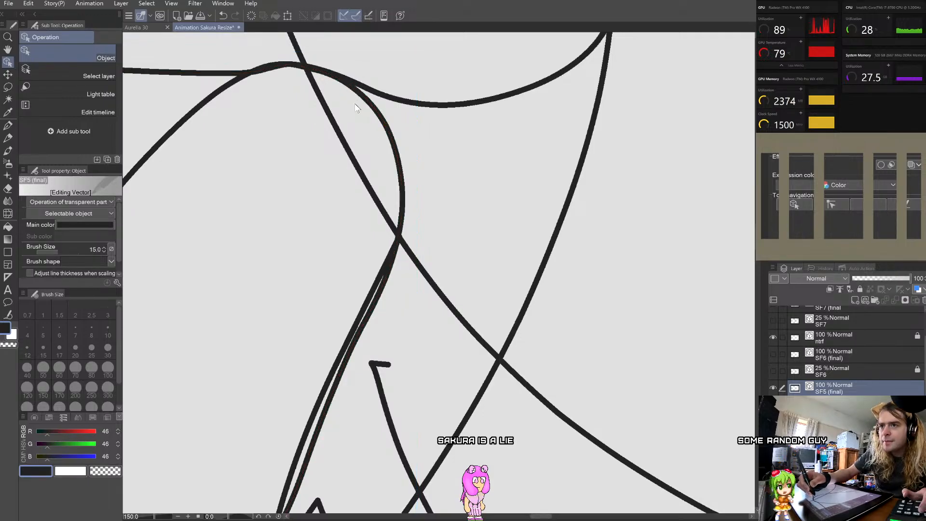
Step: Erase the inner side of the loop between its peak at the hair line and the lower arm line with the vector eraser
scroll(459, 219, down, 3)
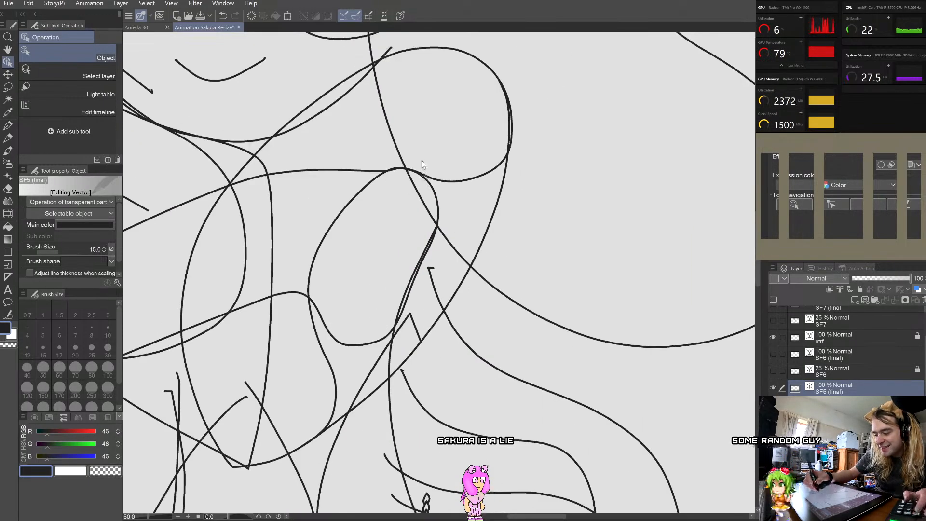
scroll(398, 207, down, 1)
scroll(396, 208, up, 2)
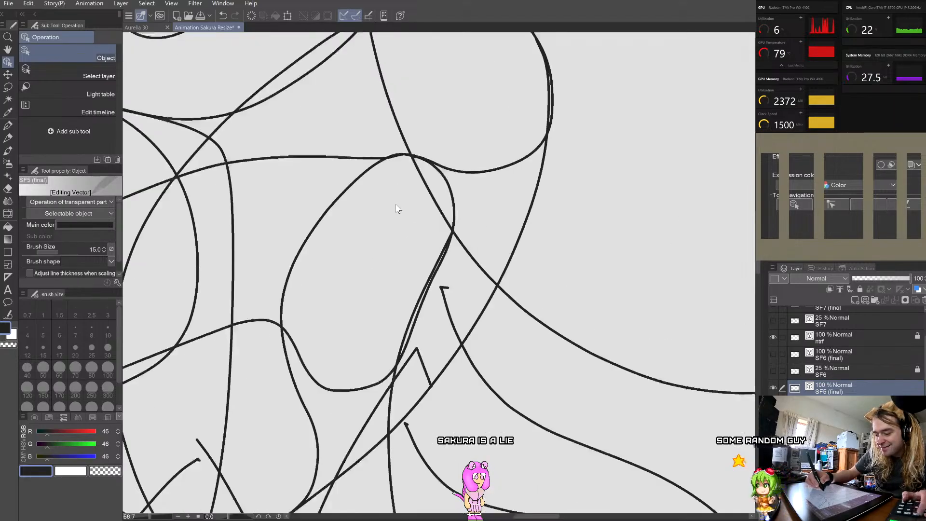
click(9, 189)
scroll(384, 248, down, 5)
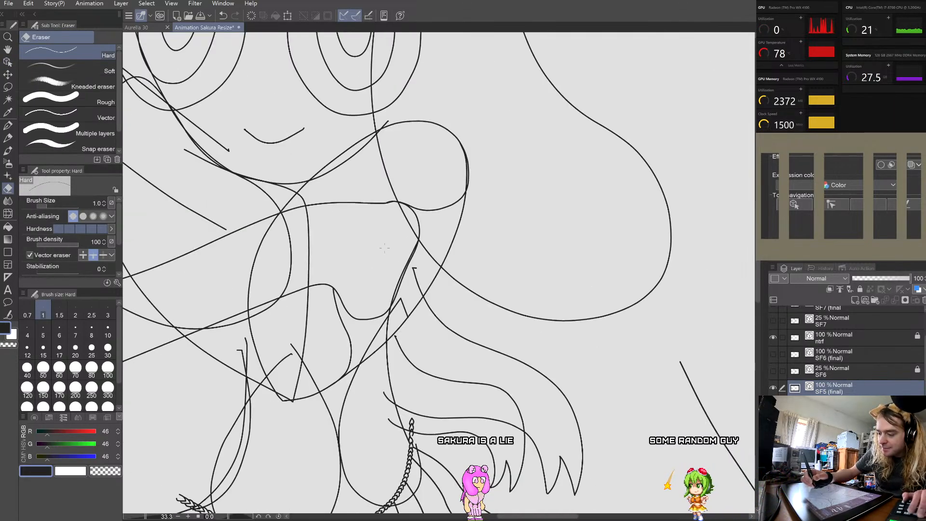
Step: Examine the overlapping arm, shoulder and torso lines up close and against the whole figure
scroll(384, 247, up, 3)
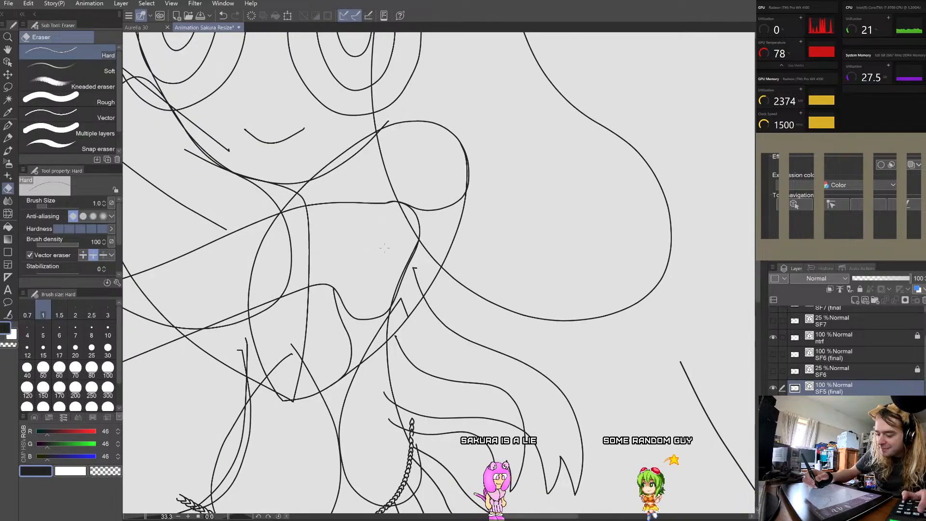
scroll(384, 248, down, 1)
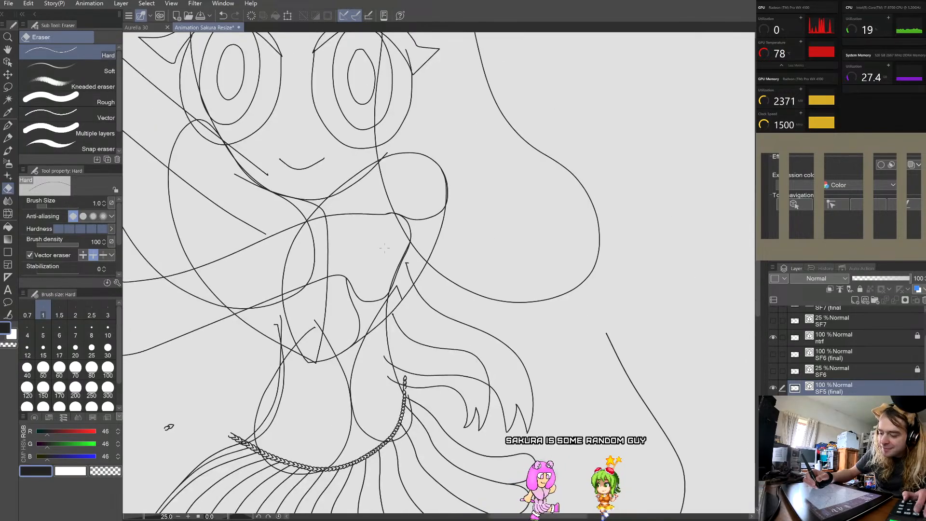
scroll(198, 176, up, 1)
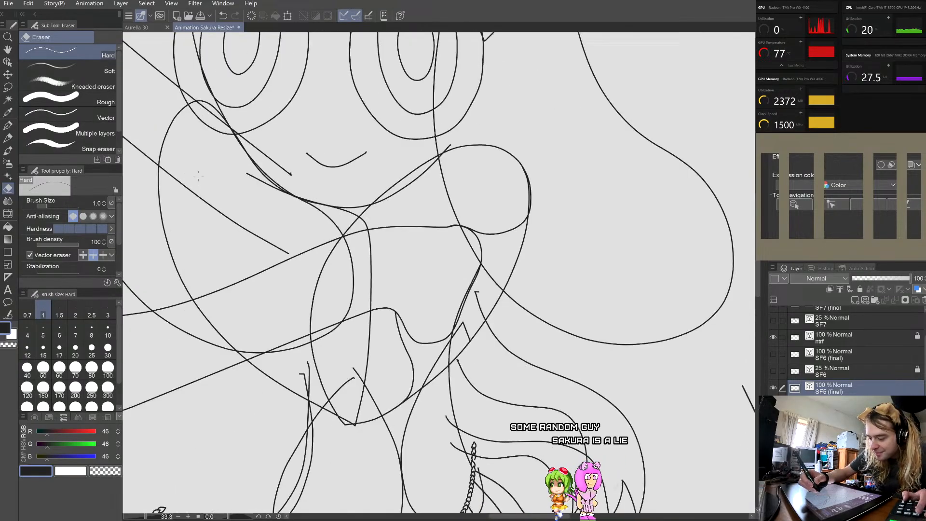
scroll(198, 176, down, 2)
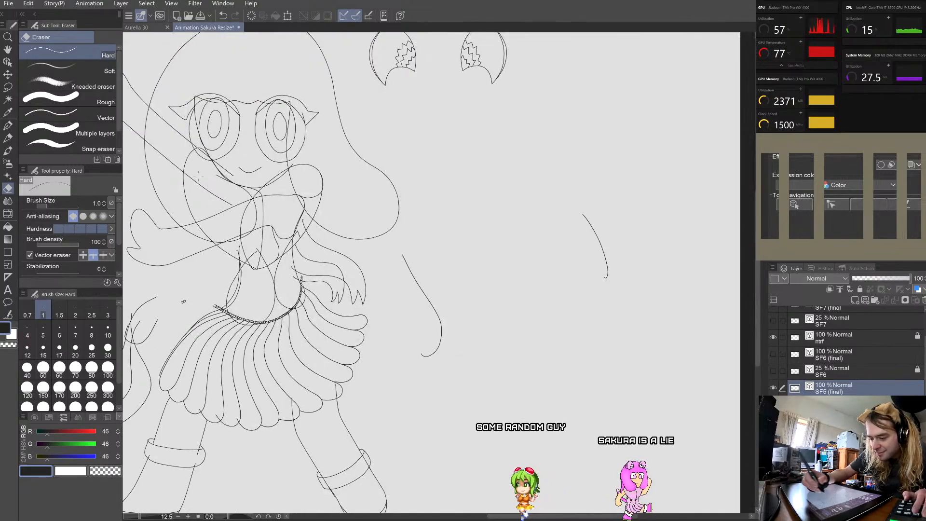
scroll(244, 195, up, 1)
scroll(244, 195, down, 2)
scroll(219, 120, up, 2)
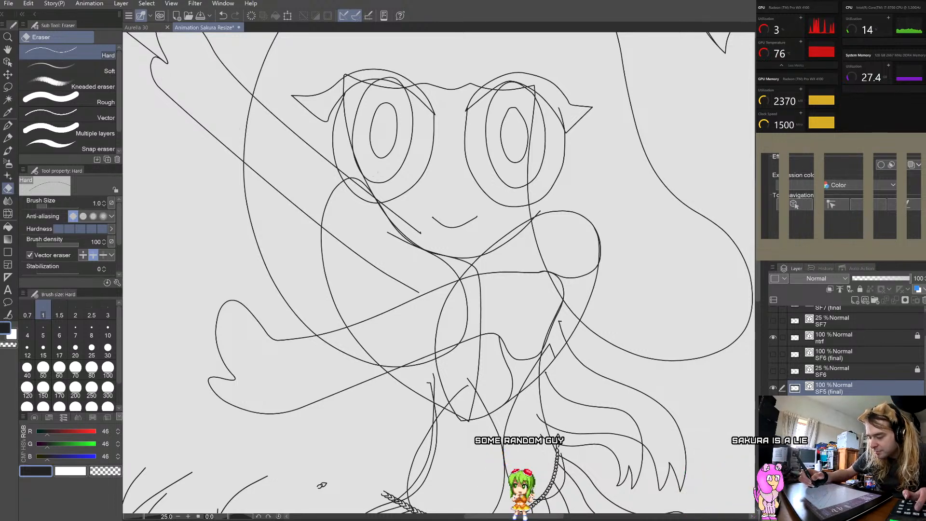
scroll(350, 330, down, 2)
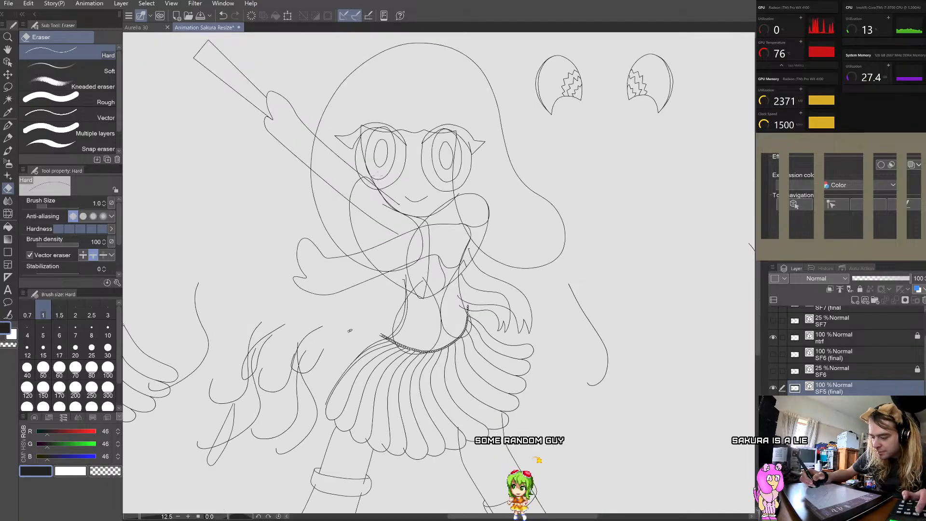
scroll(478, 249, up, 2)
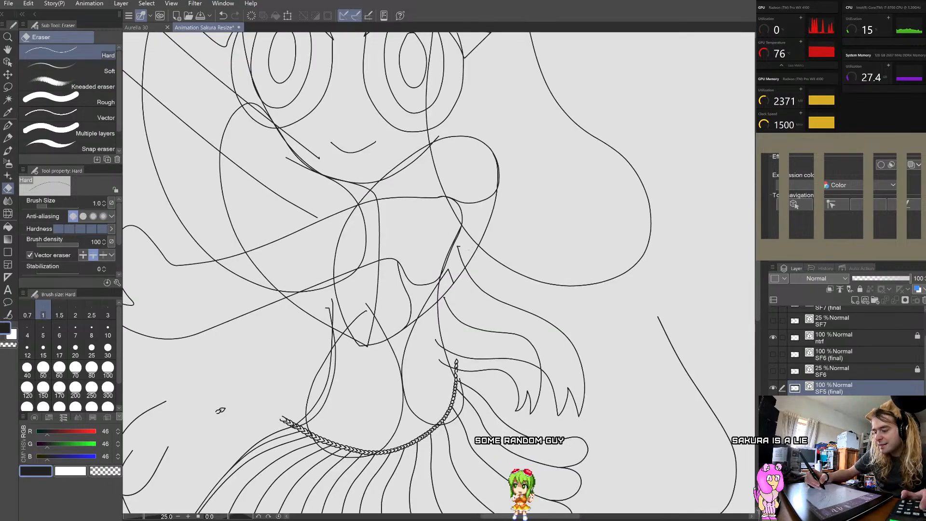
scroll(471, 251, up, 2)
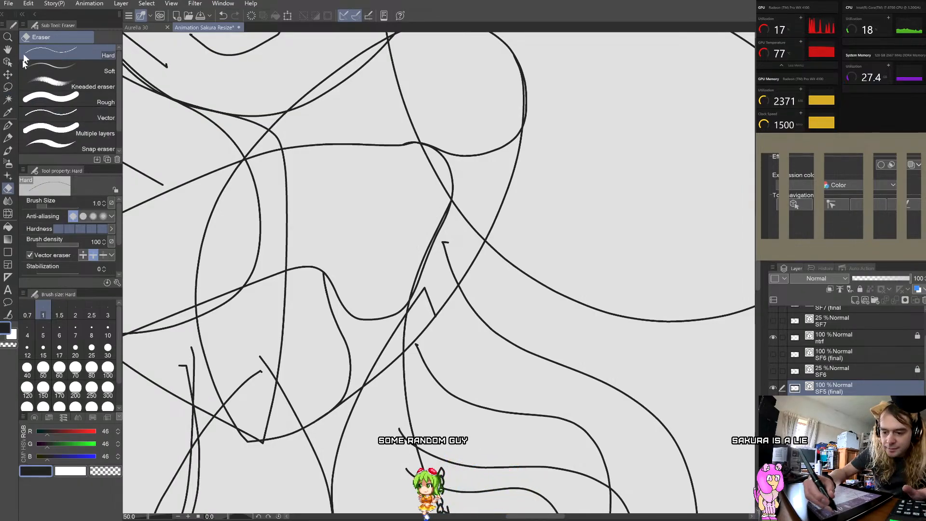
Step: Smooth the rounded end of the horizontal arm by nudging its control points along the bend and lower edge
click(8, 50)
click(7, 62)
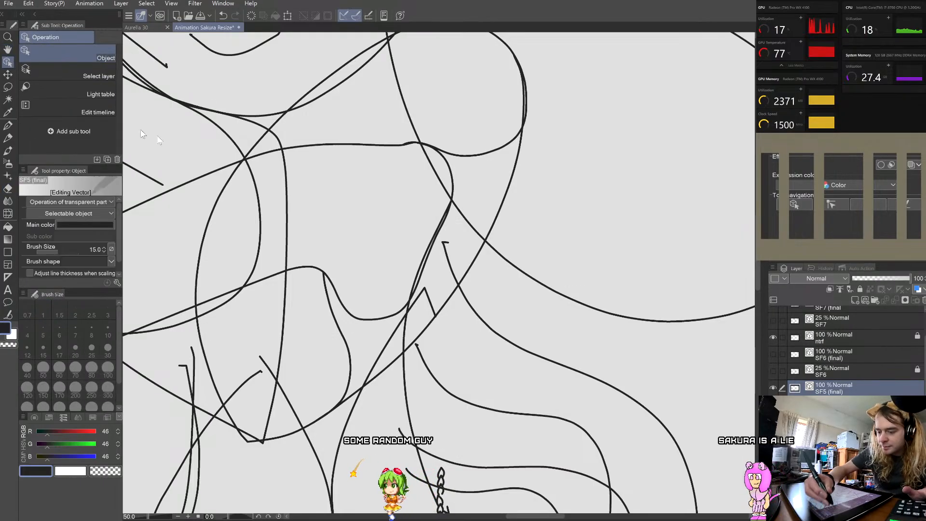
click(431, 250)
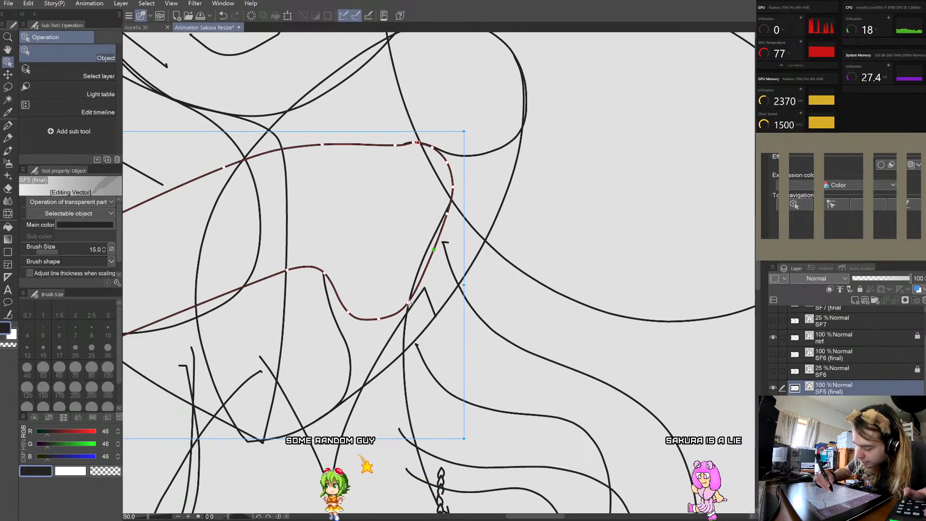
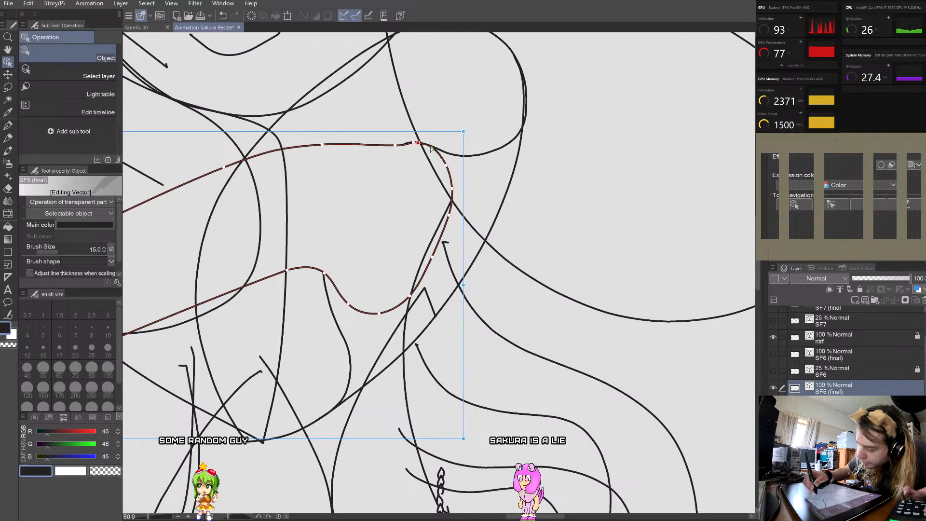
Step: Toggle the faint sketch layer beneath SF5 (final) on and off to compare the line art with it
scroll(453, 114, down, 4)
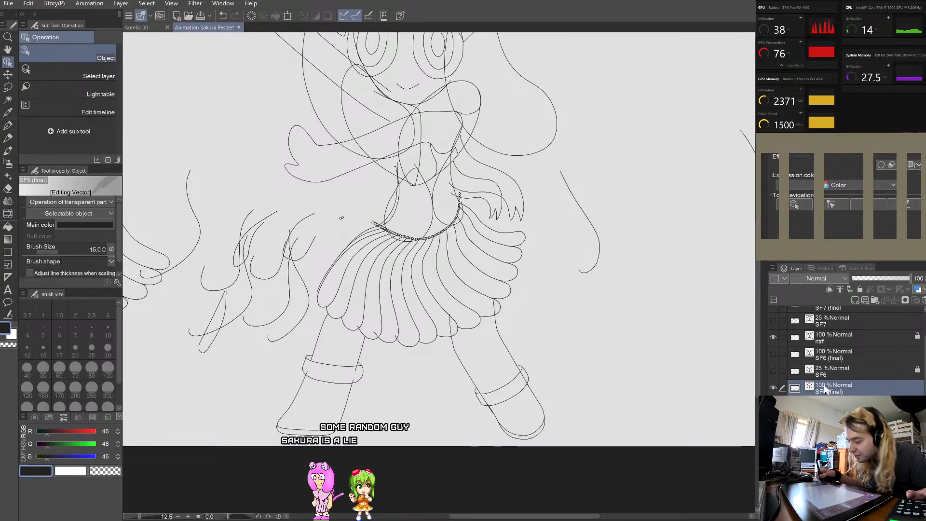
click(773, 405)
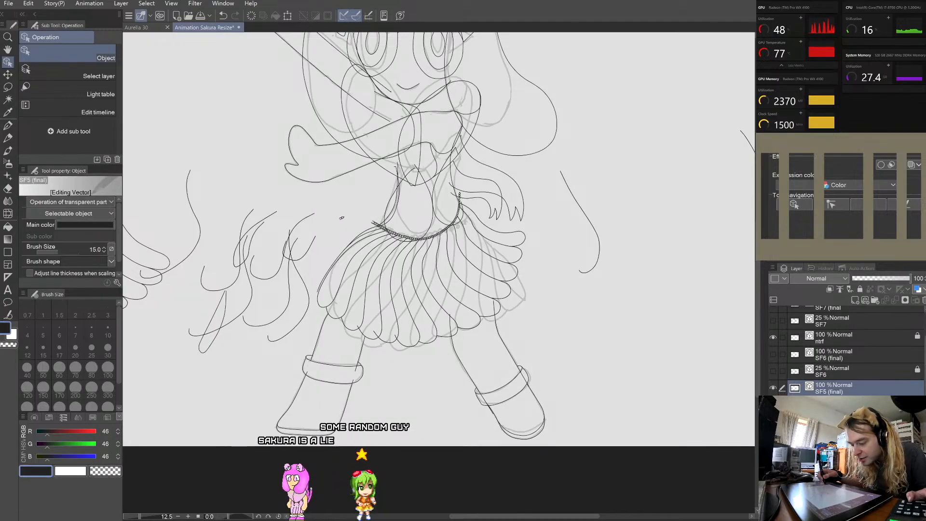
click(773, 404)
click(773, 404)
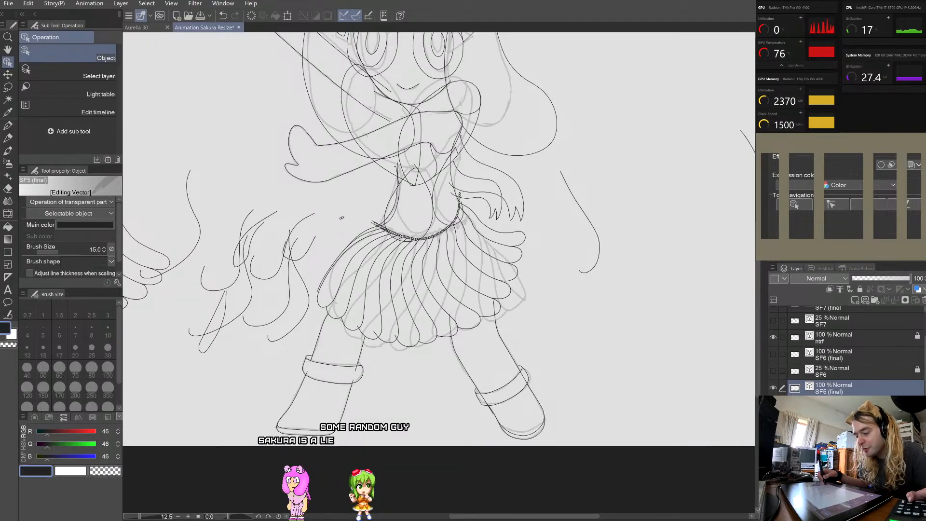
click(773, 405)
key(ctrl+minus)
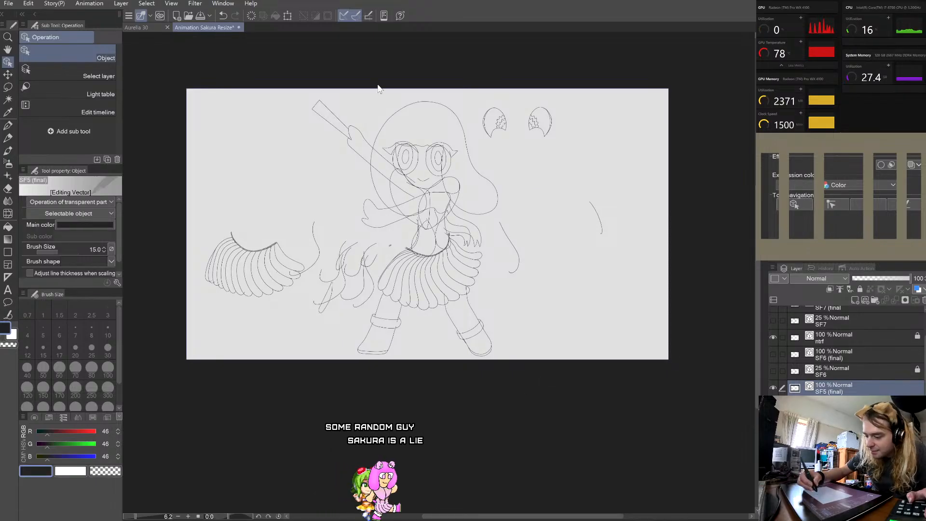
Step: Erase the raised arm's lines where they pass inside the hair outline, and delete the leftover segment crossing the shoulder curve
scroll(378, 86, up, 5)
scroll(386, 158, down, 3)
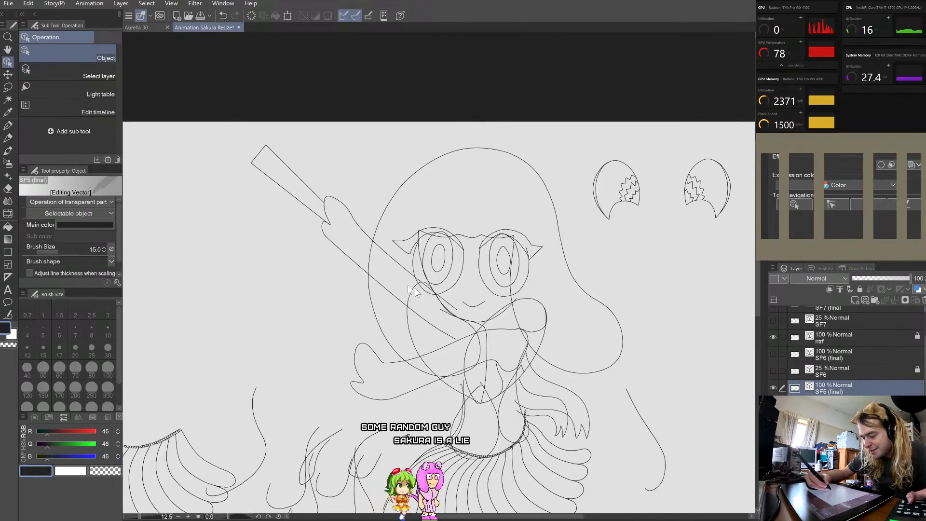
scroll(391, 259, up, 4)
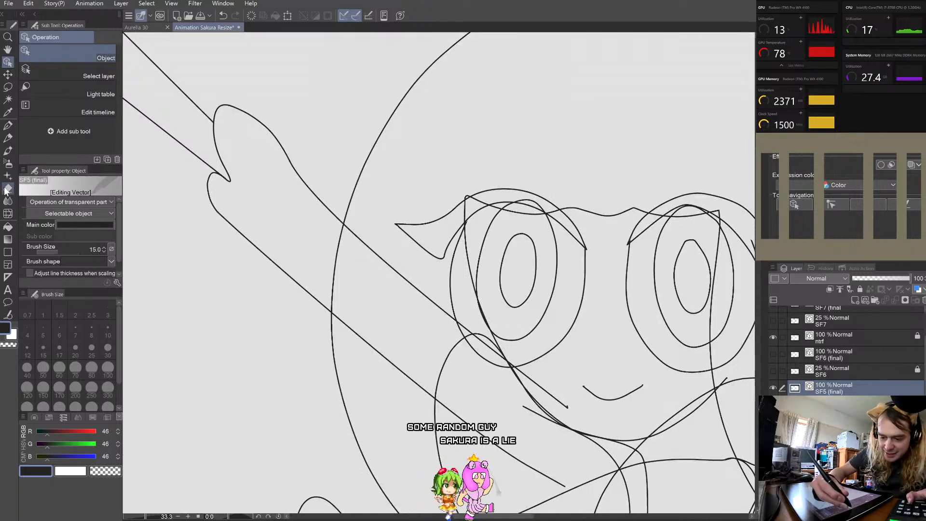
key(e)
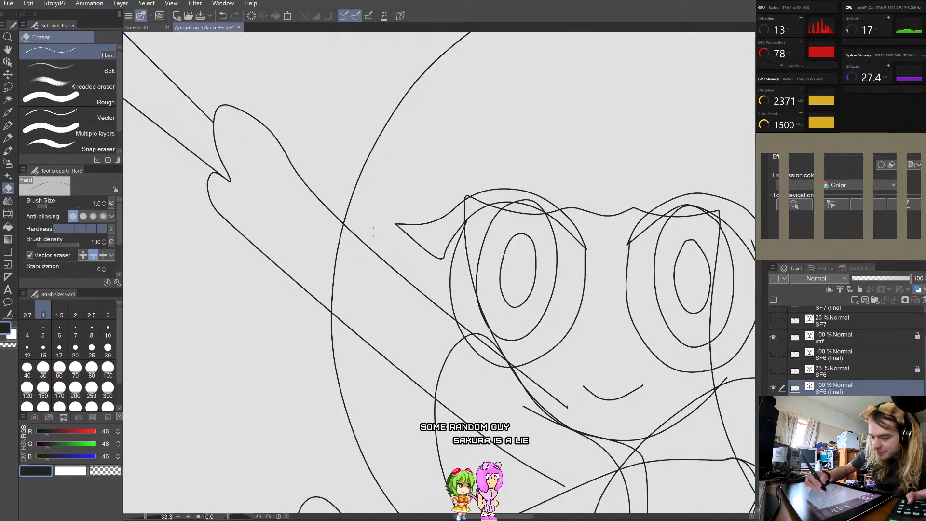
scroll(373, 232, down, 4)
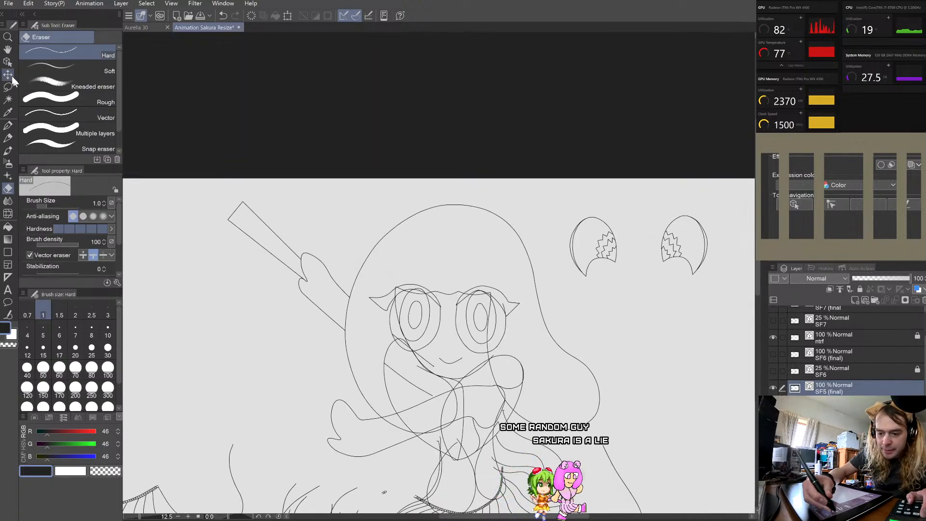
key(o)
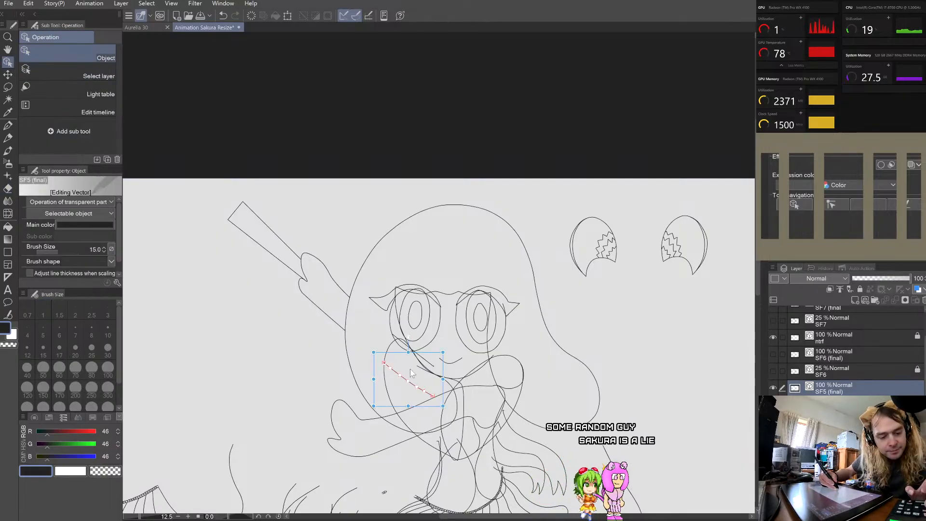
scroll(436, 304, down, 2)
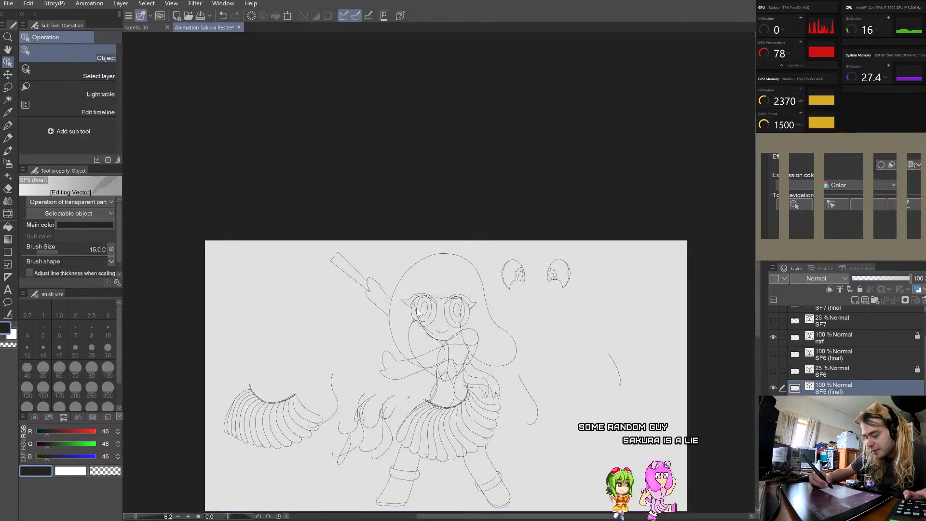
scroll(417, 312, up, 2)
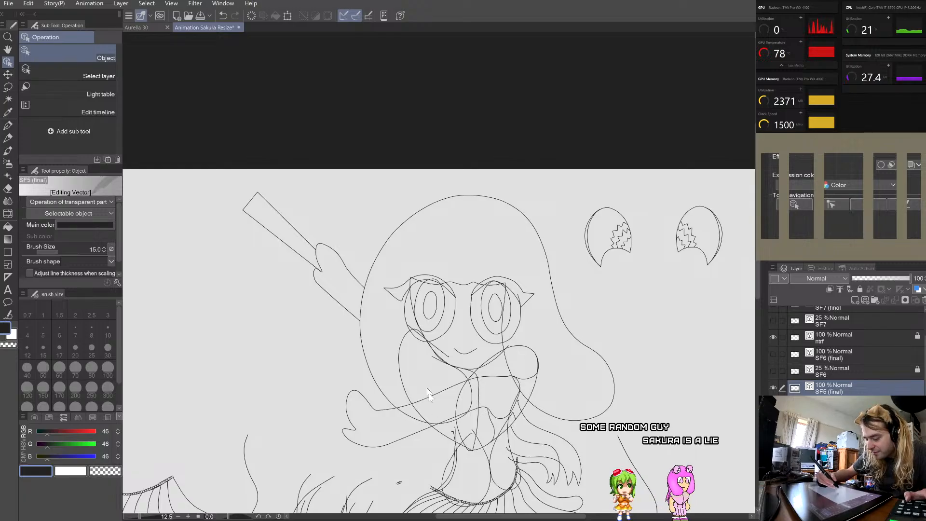
Step: Bulge the outer side of the large shoulder curve below the raised arm outward by moving its control points
scroll(453, 446, up, 3)
click(371, 373)
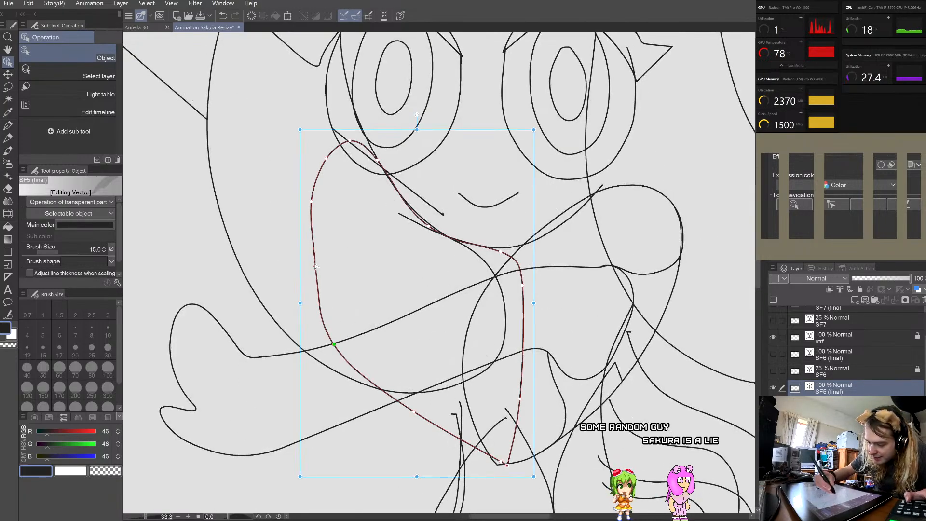
drag(312, 201, 305, 198)
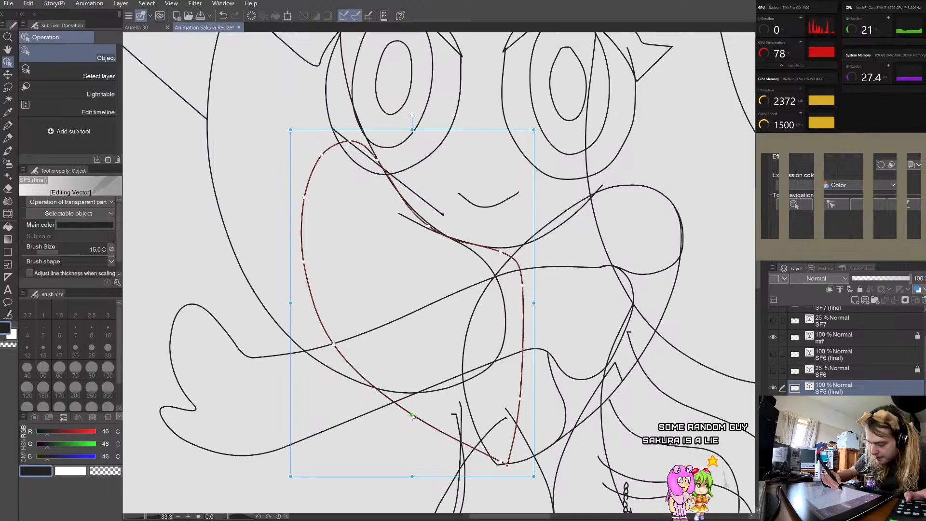
click(332, 345)
click(353, 292)
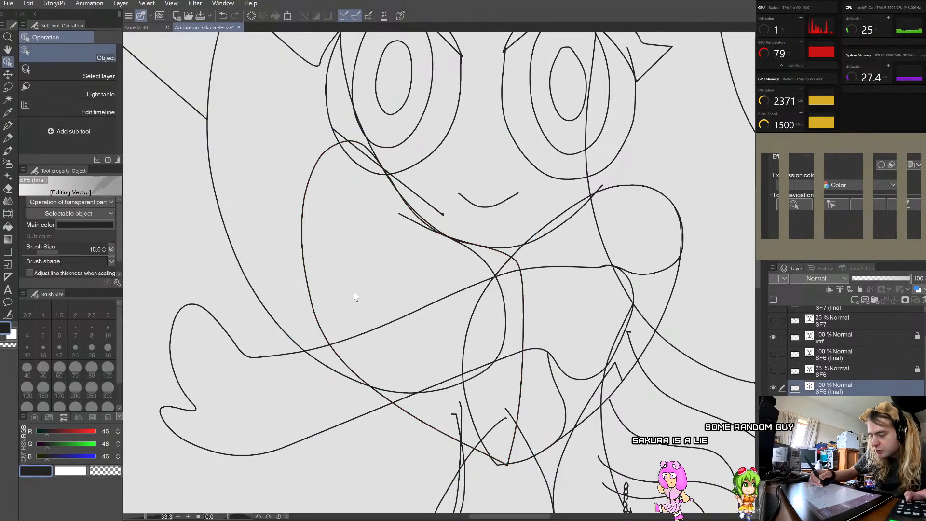
Step: Pull the large shoulder curve's outer control points slightly back inward to even out its side
scroll(354, 293, down, 3)
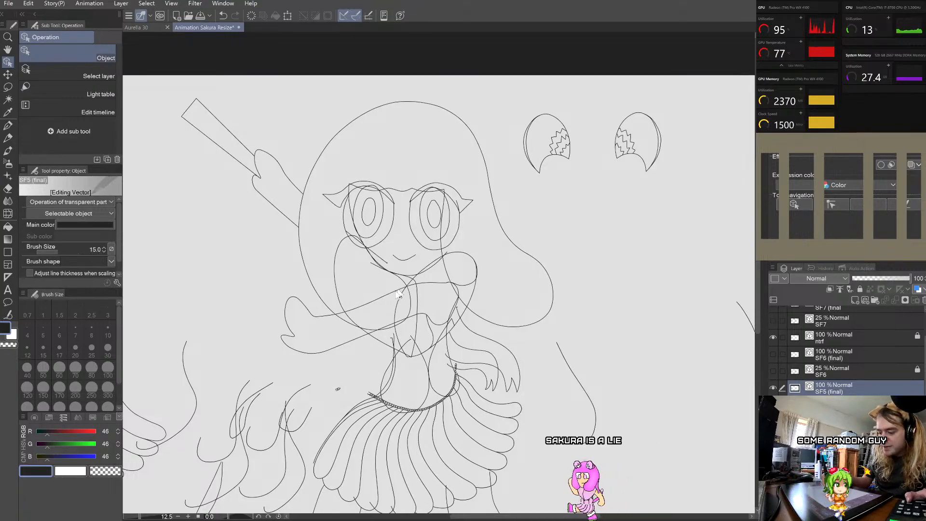
scroll(396, 300, up, 3)
click(355, 412)
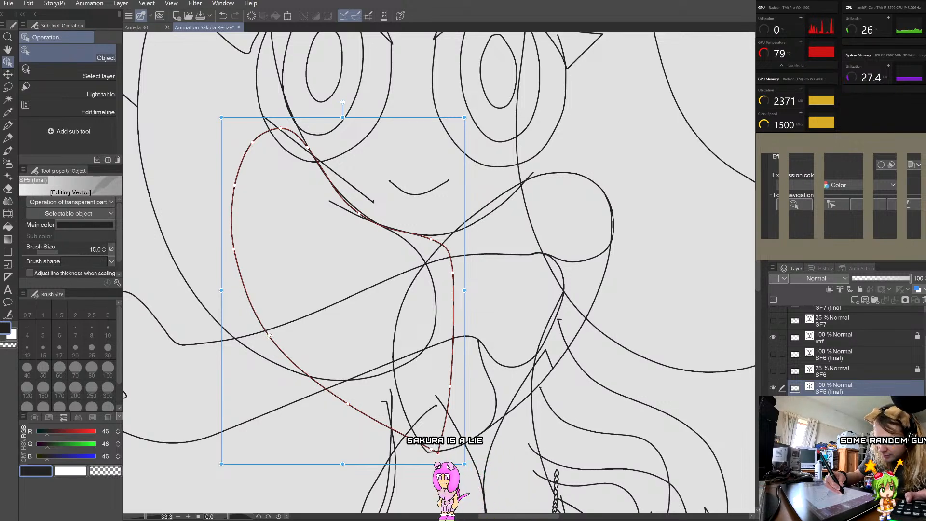
drag(270, 332, 270, 335)
drag(234, 249, 237, 250)
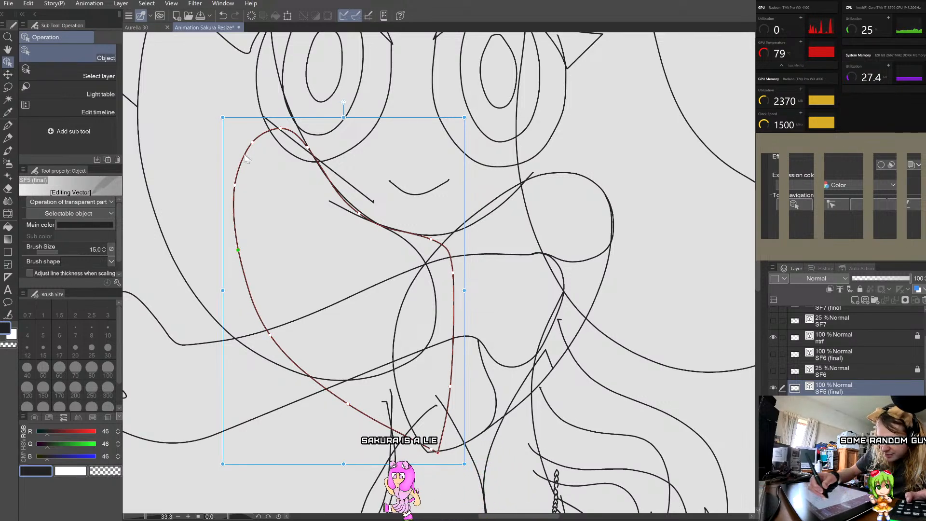
drag(252, 142, 253, 143)
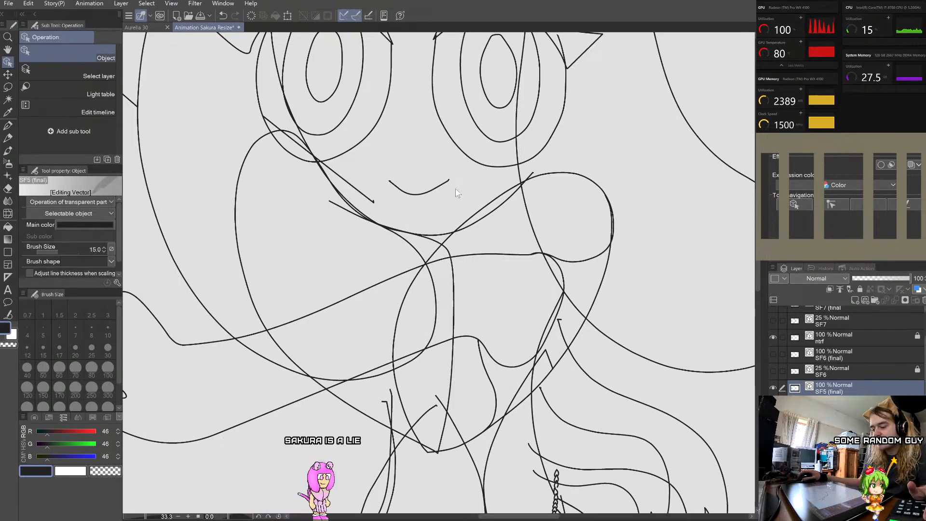
Step: Round the top of the large shoulder curve beneath the eye by nudging its peak control points
scroll(222, 113, up, 2)
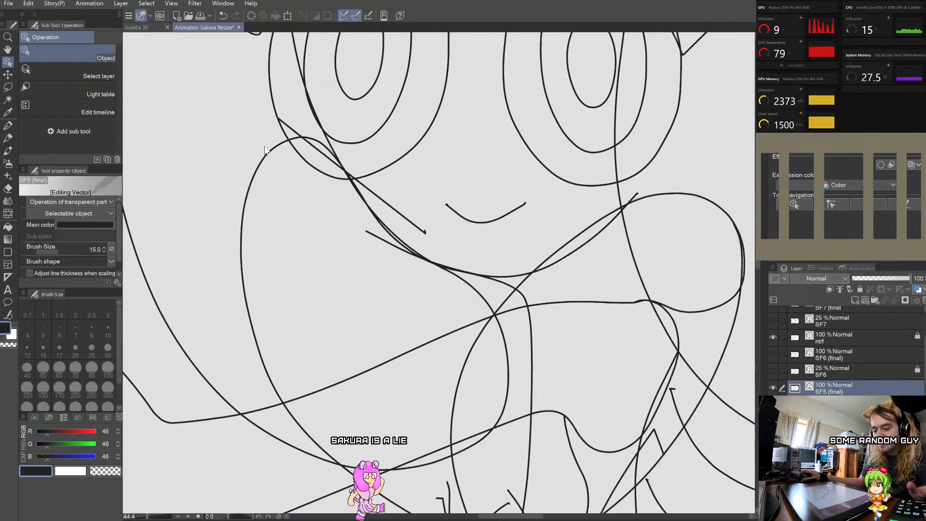
click(267, 157)
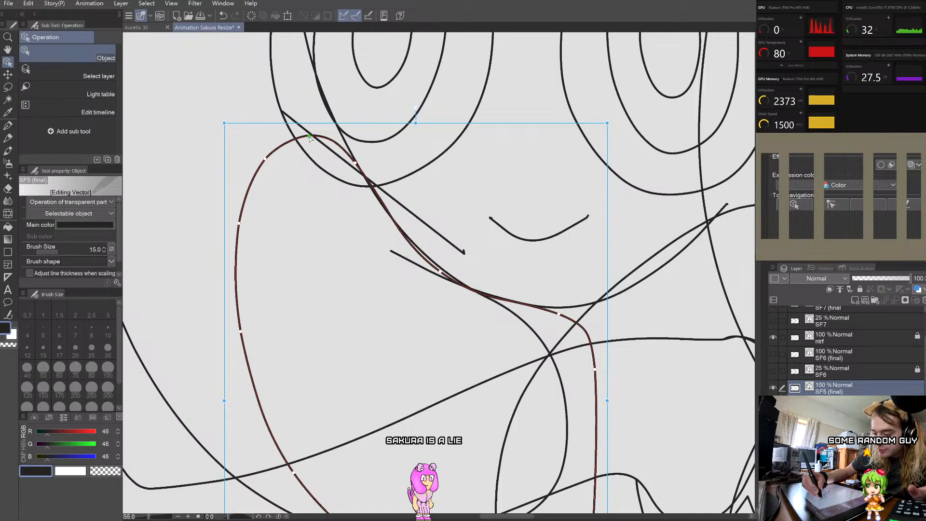
click(425, 195)
scroll(419, 188, down, 3)
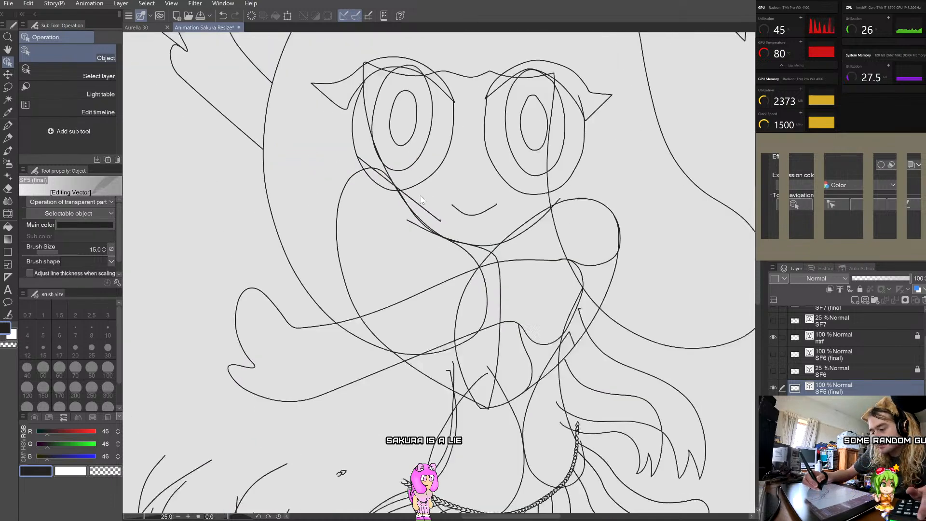
Step: Lower the topmost control point of the large shoulder curve beneath the eye very slightly
scroll(372, 169, up, 1)
scroll(335, 167, up, 3)
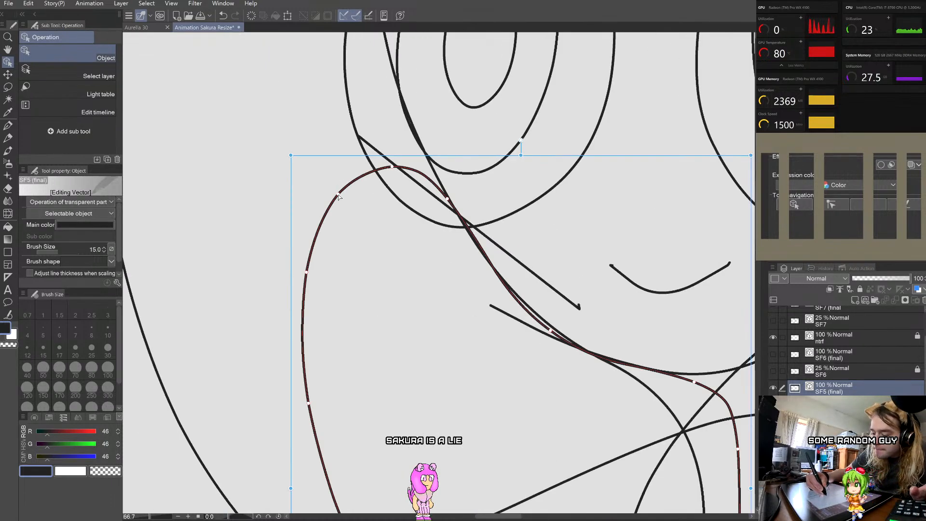
drag(392, 169, 392, 170)
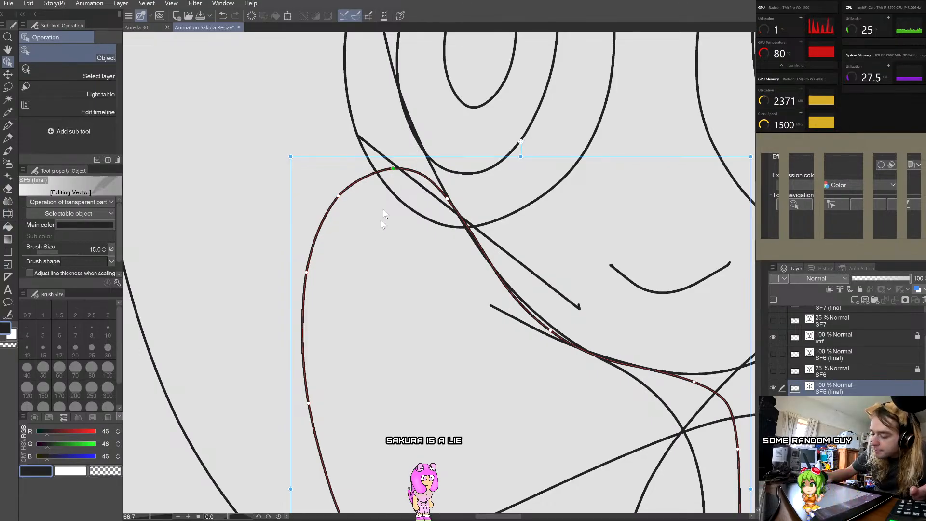
click(383, 209)
scroll(467, 189, down, 5)
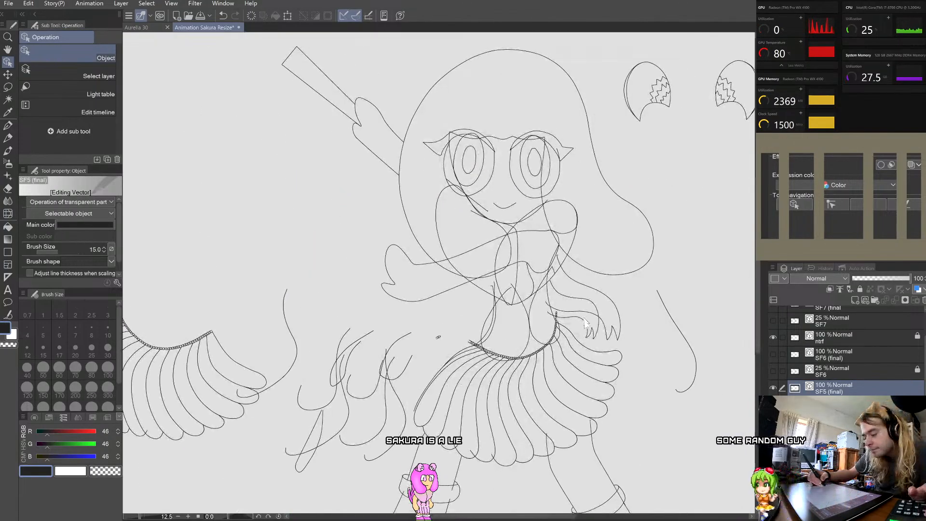
Step: Hide SF5 (final), show SF6 (final) and make it the active layer, and show the SF6 rough sketch beneath it
scroll(594, 305, up, 4)
scroll(594, 306, down, 5)
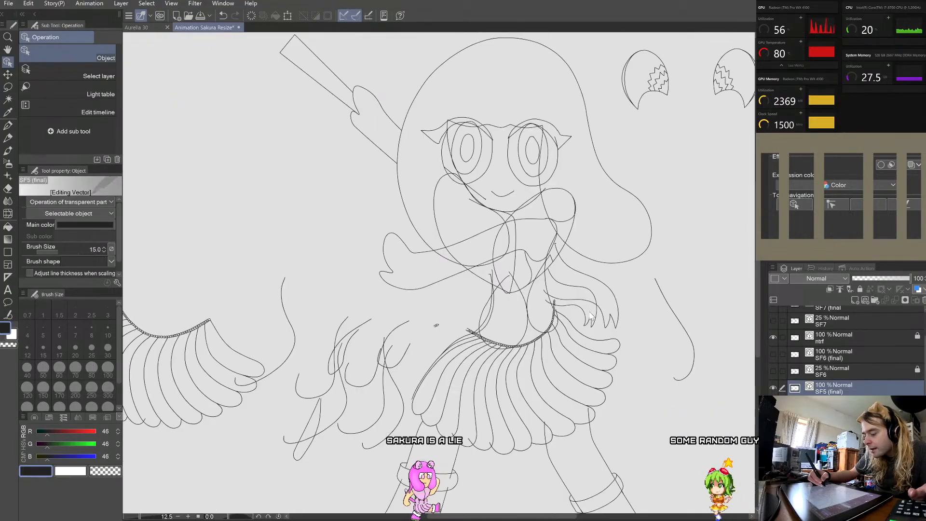
scroll(616, 260, down, 2)
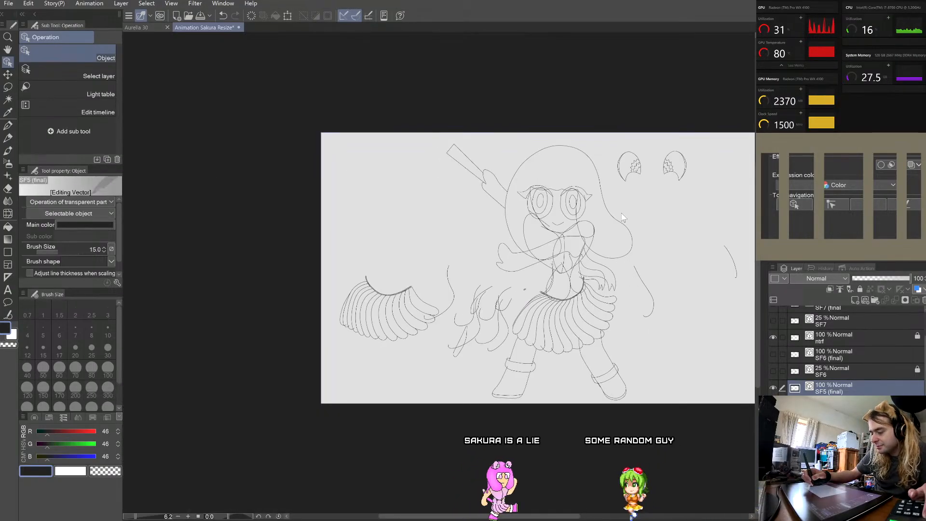
scroll(621, 218, up, 2)
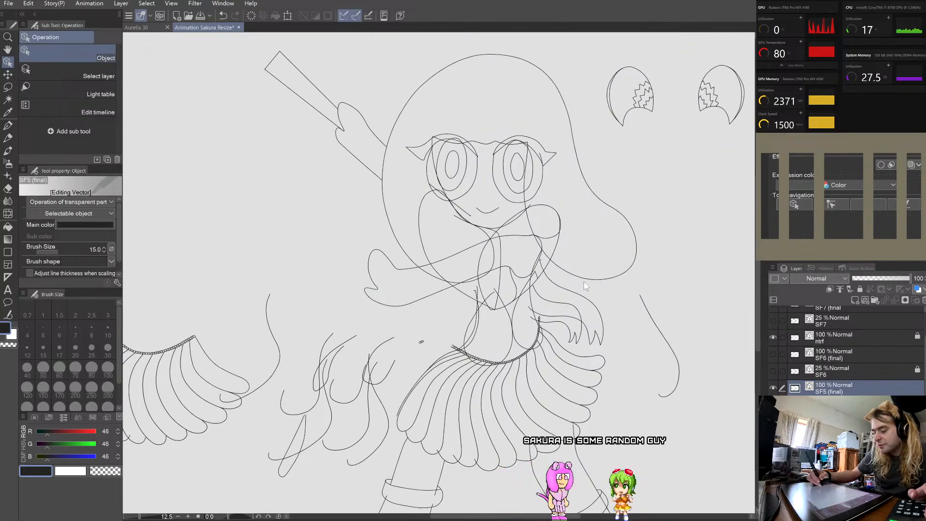
click(773, 387)
click(774, 352)
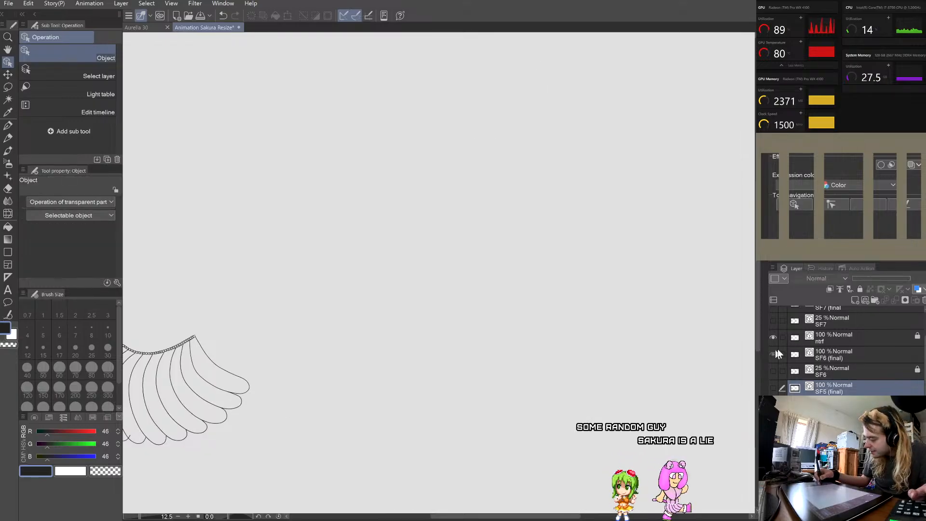
click(843, 355)
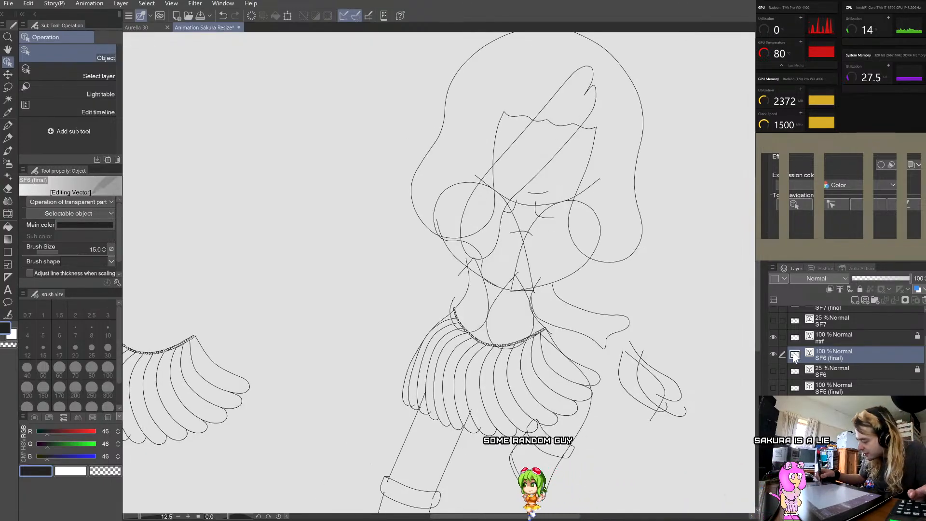
click(777, 370)
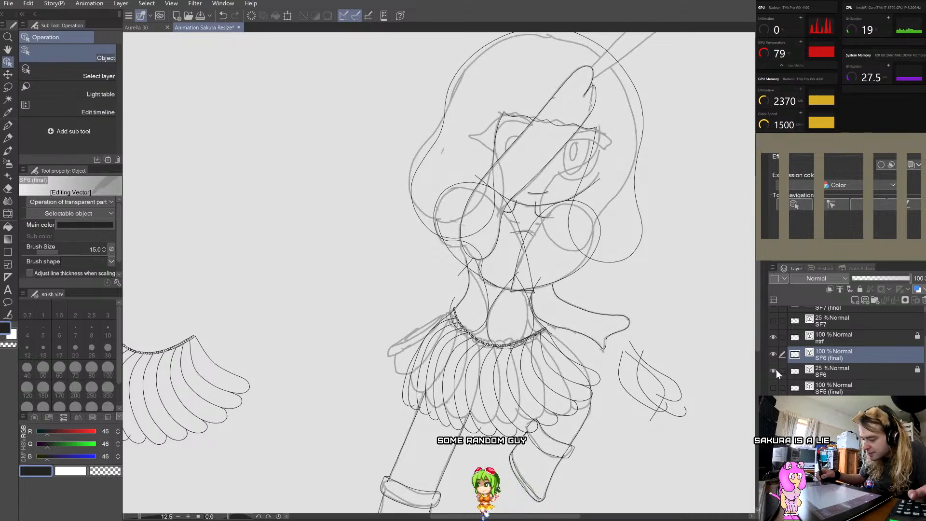
Step: Extend the upper end of the torso's side line above the skirt up along the sketch to the raised arm's base
scroll(467, 231, up, 3)
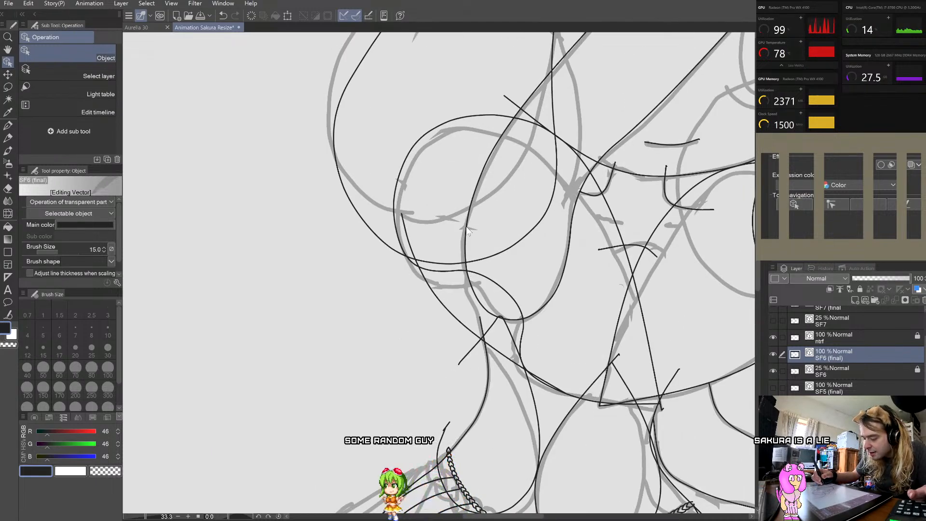
scroll(466, 230, down, 1)
scroll(466, 231, up, 1)
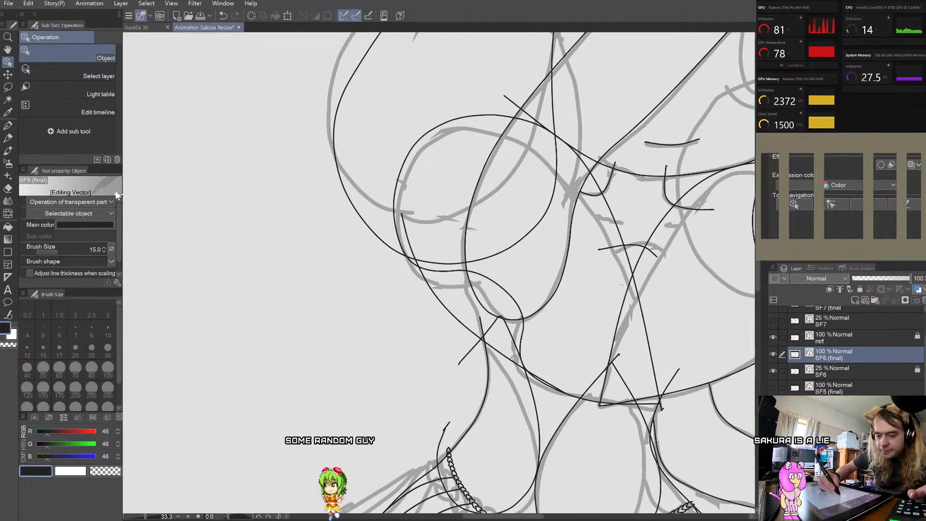
click(492, 392)
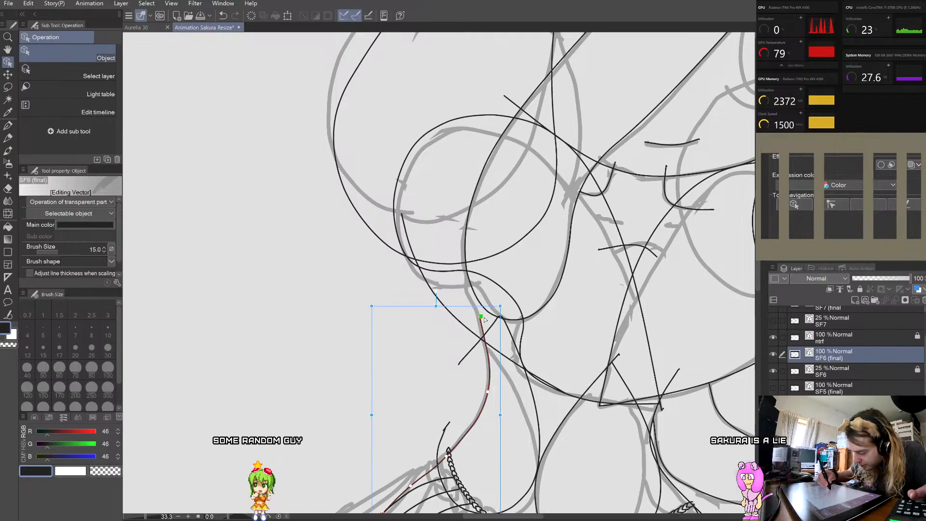
drag(478, 301, 471, 289)
click(439, 377)
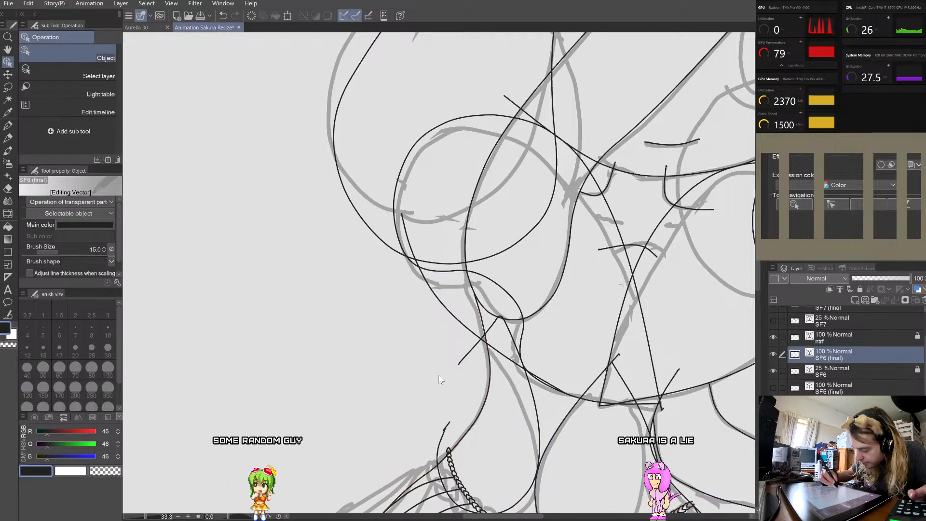
Step: Reshape the rounded lower end of the raised arm's outline by pulling its control points down into a fuller curve
key(ctrl+minus)
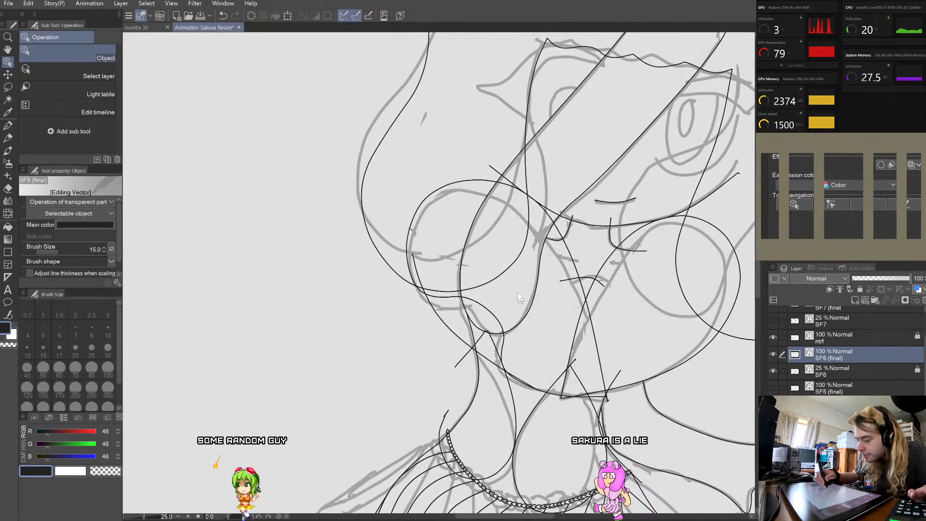
scroll(505, 317, up, 1)
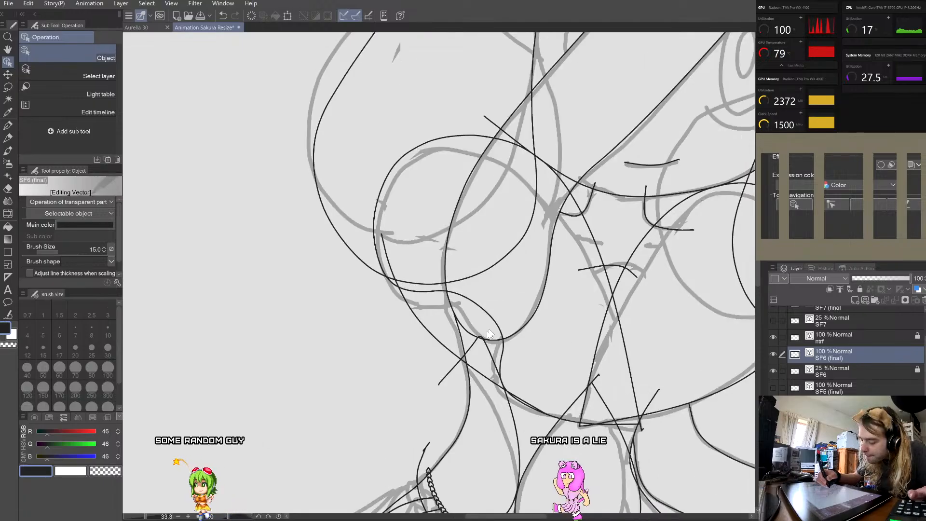
click(467, 336)
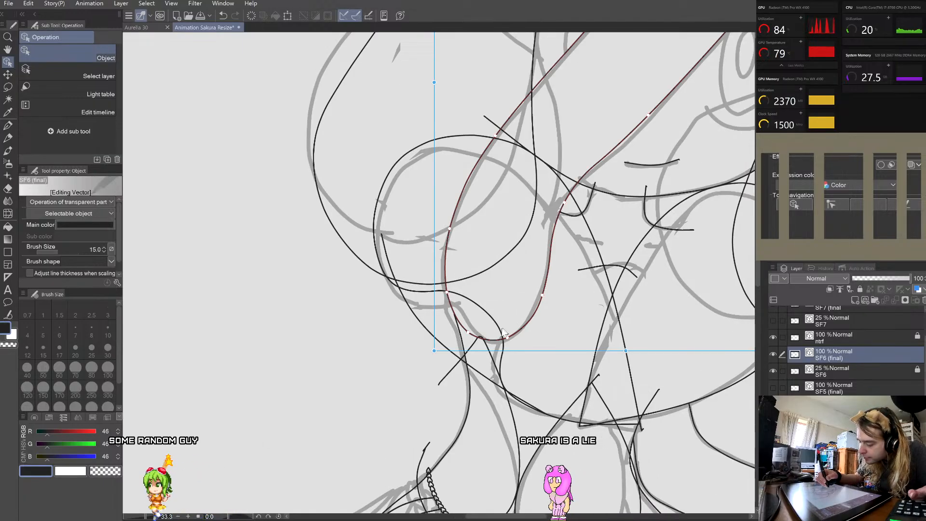
drag(468, 332, 469, 337)
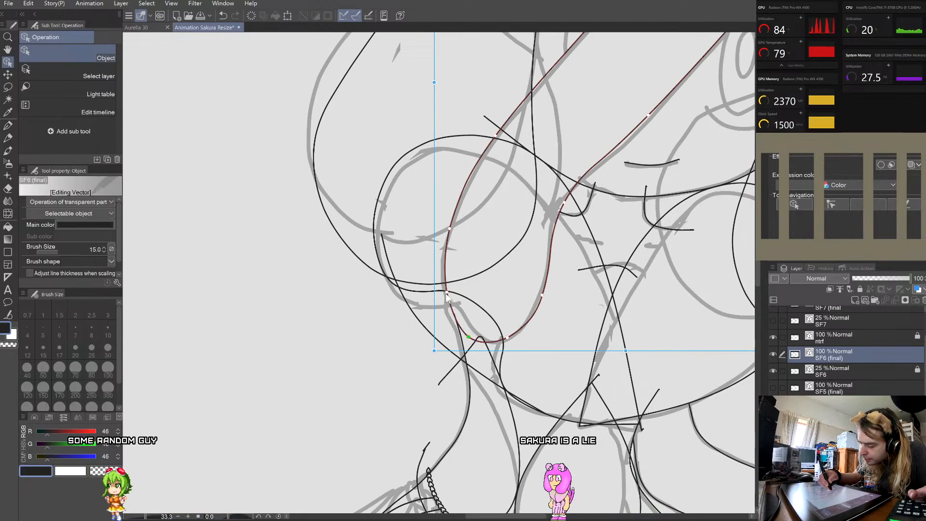
drag(446, 295, 471, 341)
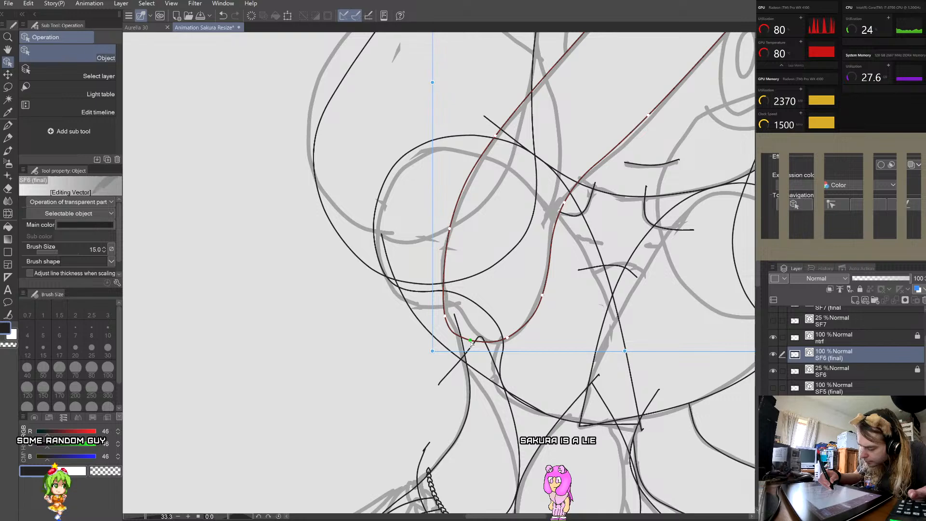
click(444, 308)
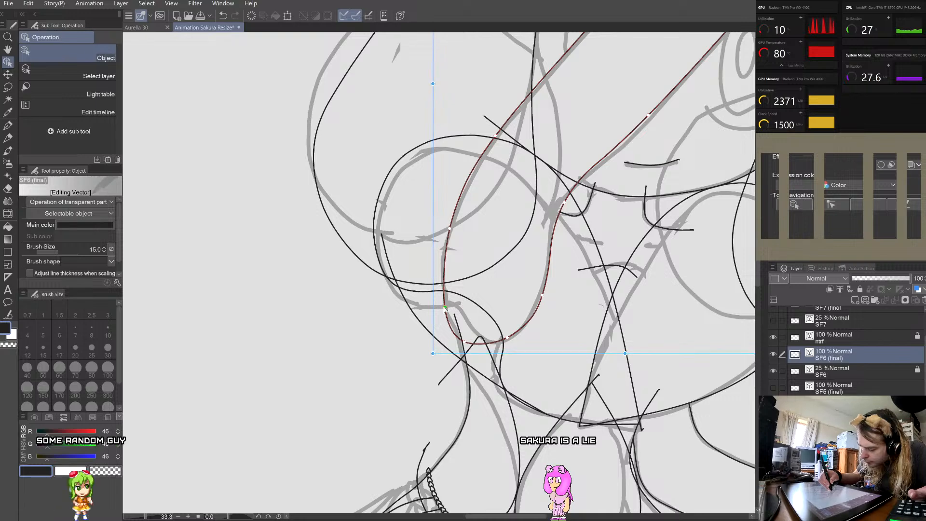
click(424, 385)
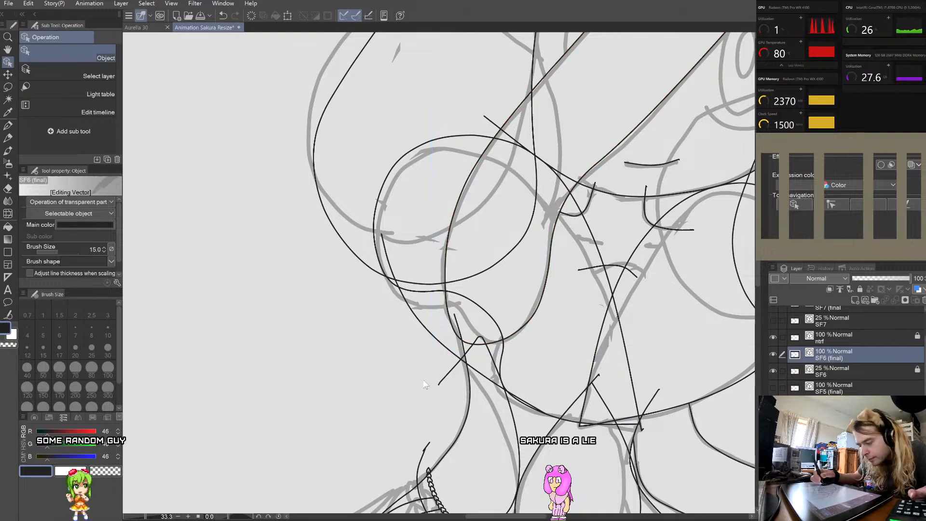
scroll(534, 321, down, 3)
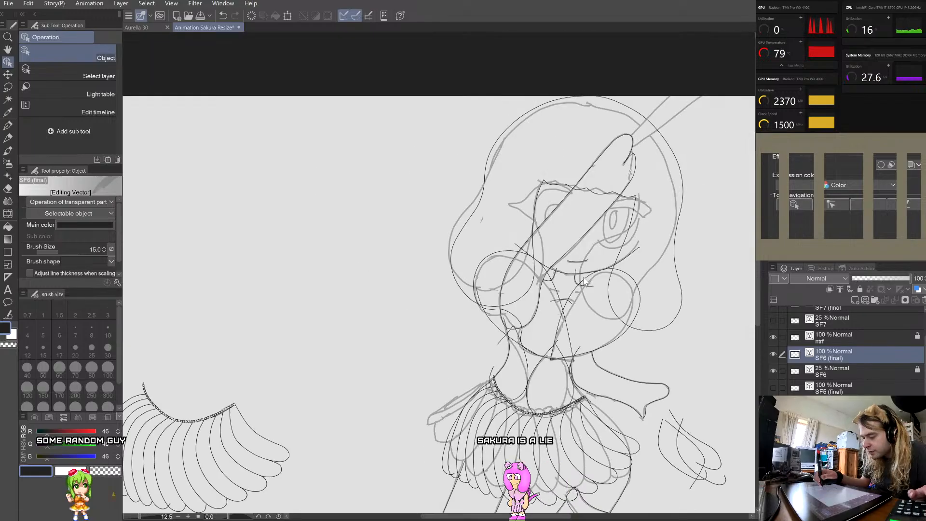
Step: Examine the SF6 (final) upper body against its sketch and briefly swap layer visibility to compare with SF5 (final)
scroll(584, 280, up, 3)
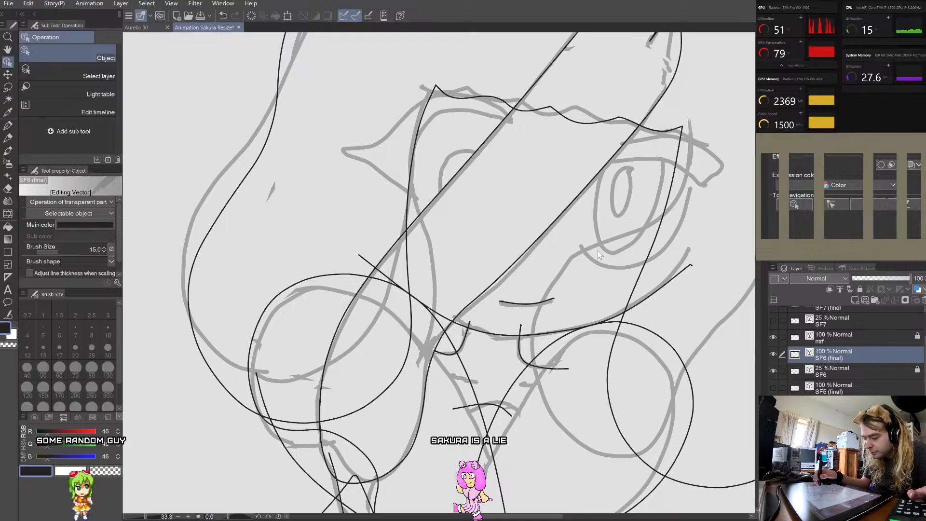
scroll(598, 254, down, 1)
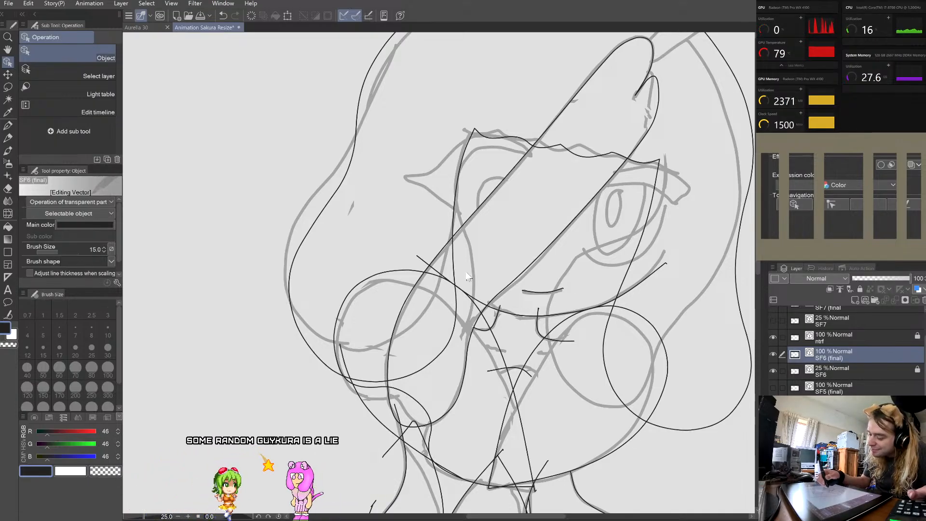
scroll(436, 283, up, 2)
click(442, 270)
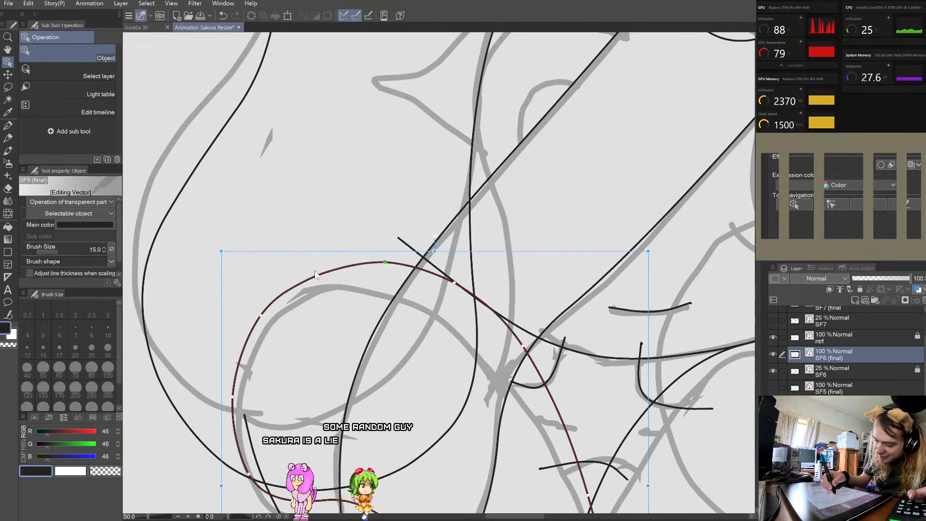
click(337, 224)
scroll(339, 225, down, 2)
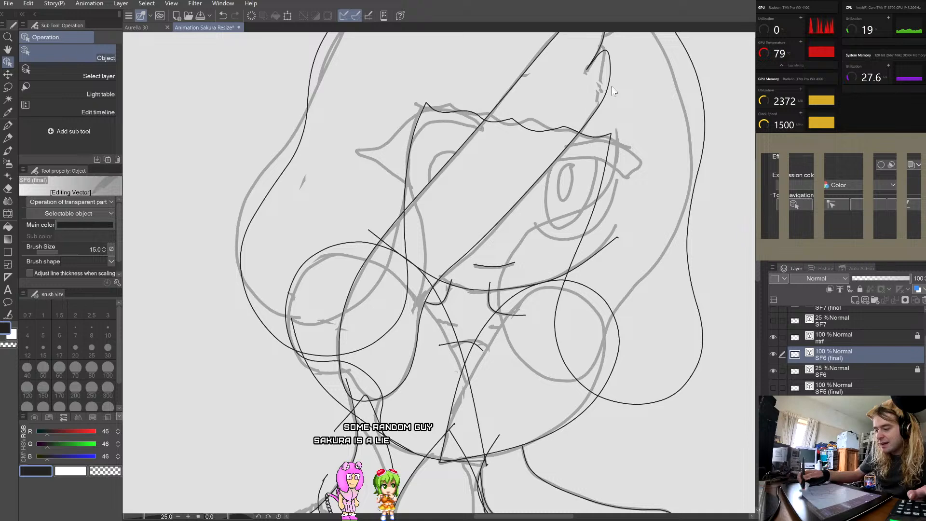
click(773, 354)
click(772, 386)
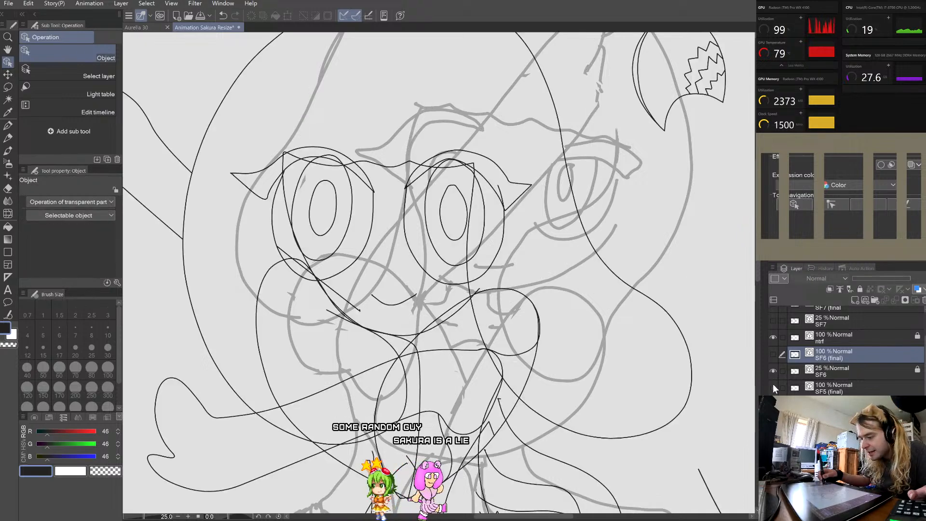
click(772, 385)
click(773, 354)
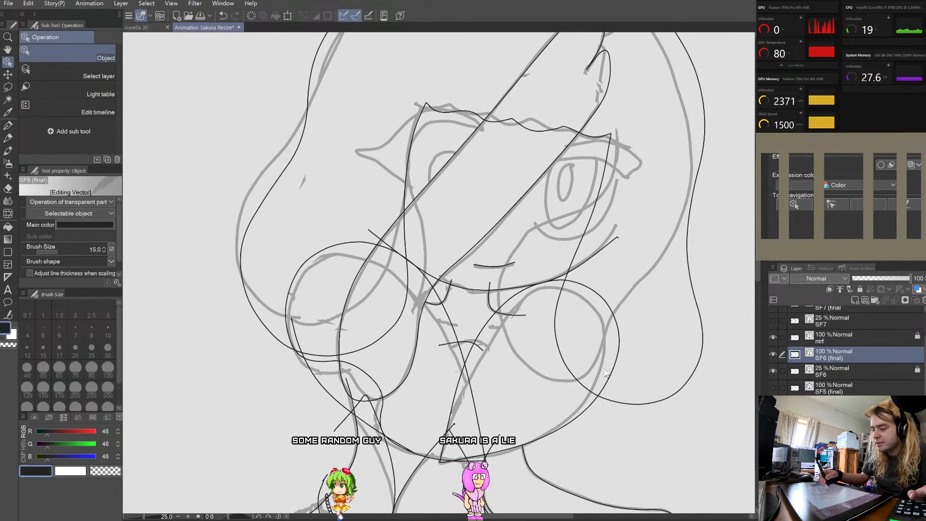
Step: Select the control points along the wavy fringe edge across the forehead and move them down together, keeping the outer hair outline in place
scroll(633, 235, down, 2)
scroll(633, 235, up, 2)
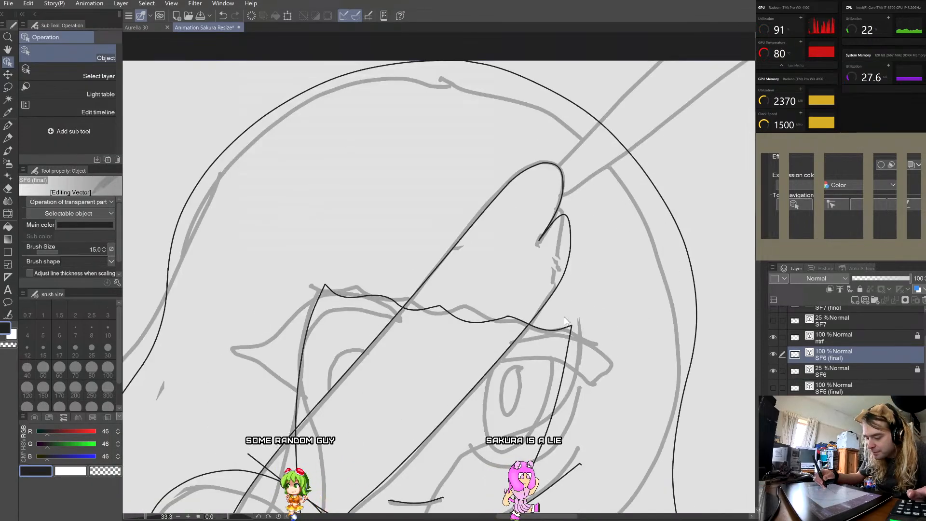
scroll(570, 331, up, 2)
click(570, 332)
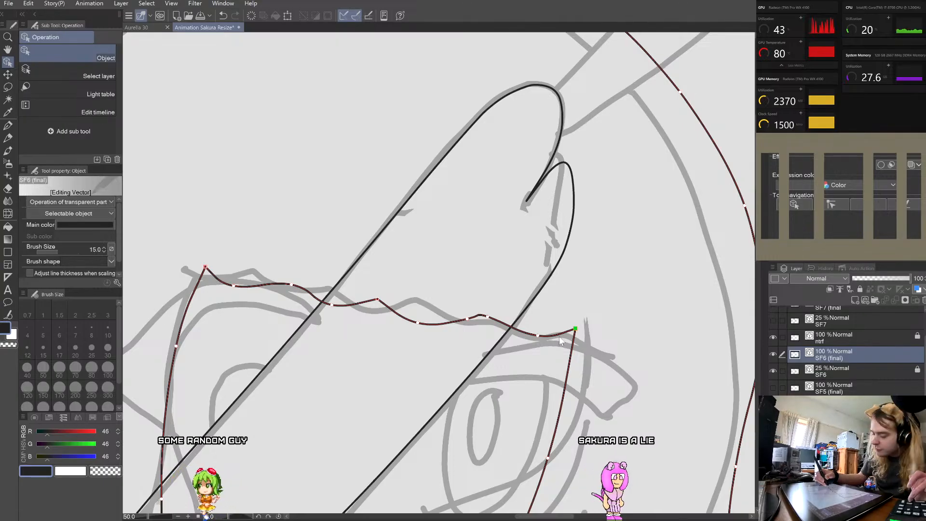
shift+click(538, 336)
shift+click(488, 317)
shift+click(468, 318)
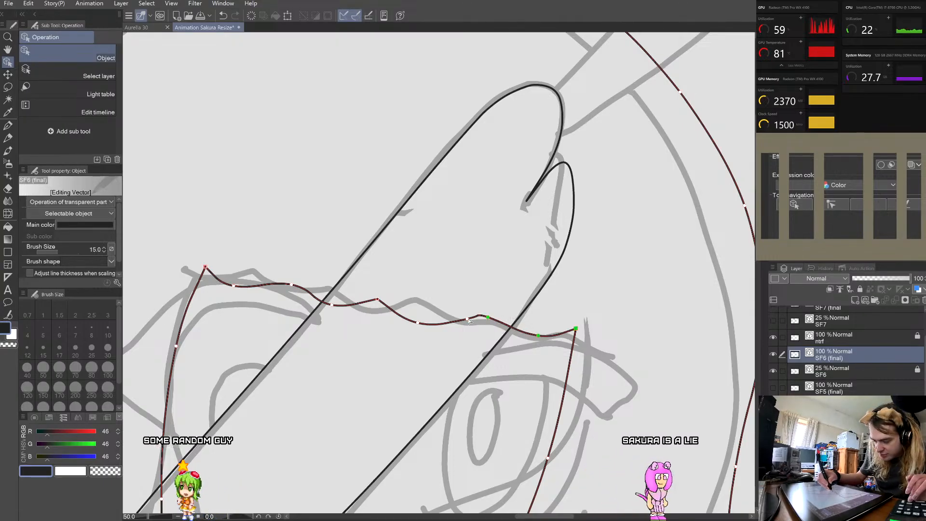
shift+click(417, 323)
shift+click(377, 299)
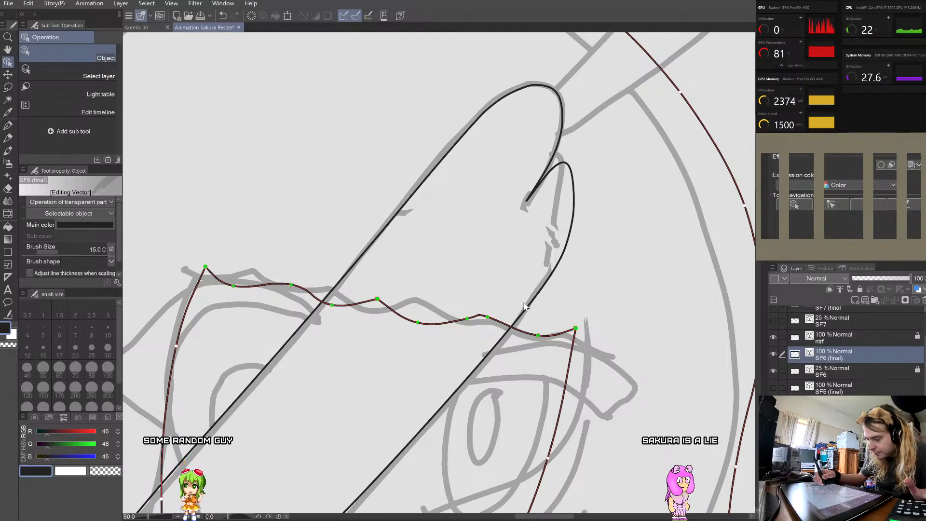
scroll(569, 310, down, 2)
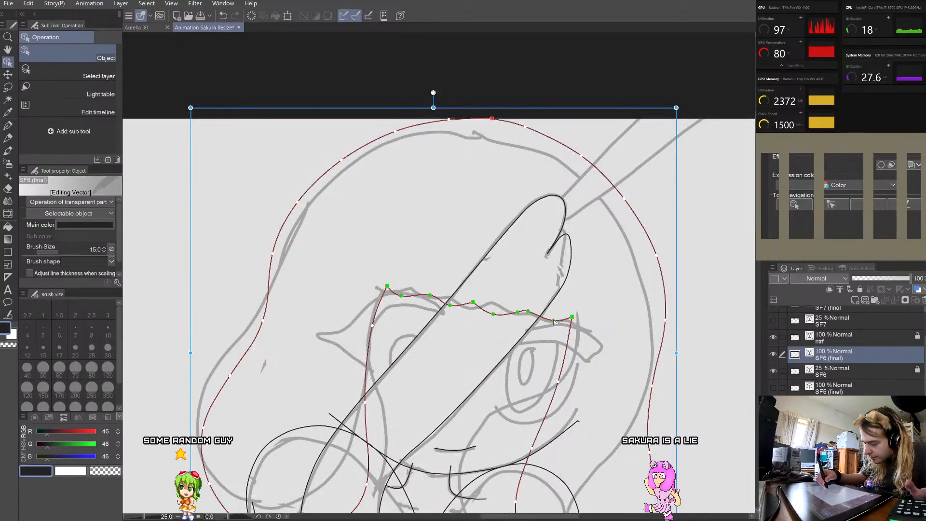
mouse_move(552, 327)
mouse_down()
mouse_move(546, 340)
mouse_move(567, 345)
mouse_up()
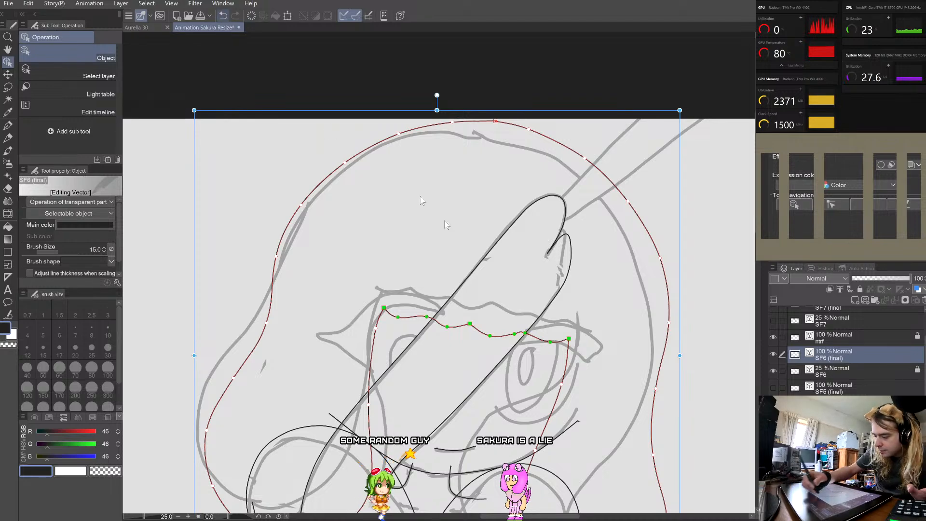
click(541, 342)
click(542, 342)
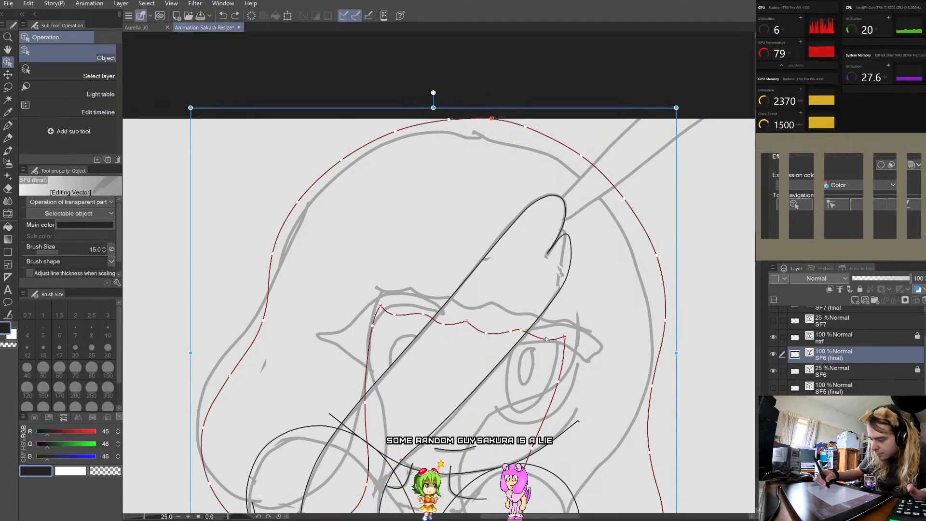
click(587, 291)
scroll(589, 290, down, 2)
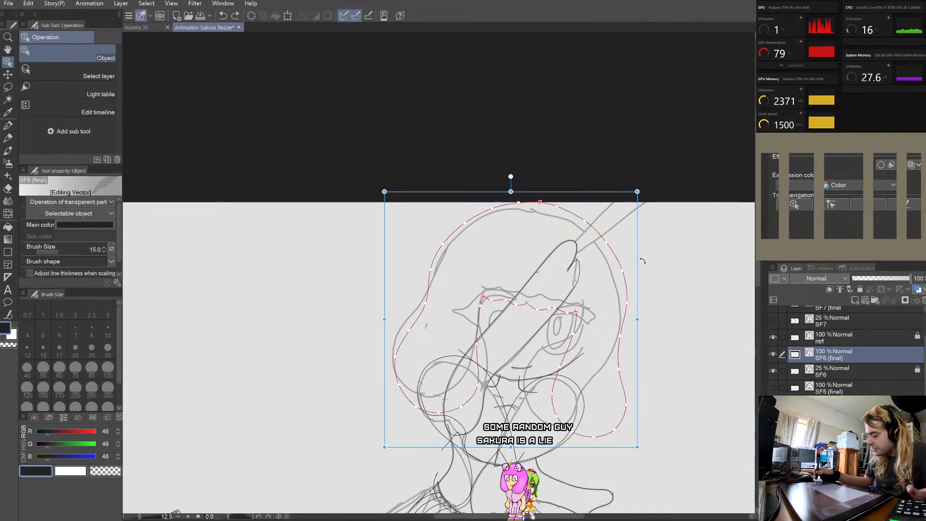
Step: Pull the control points of SF6 (final)'s hair outline inward onto the sketch from beside the crown down past the raised hand
scroll(642, 261, up, 2)
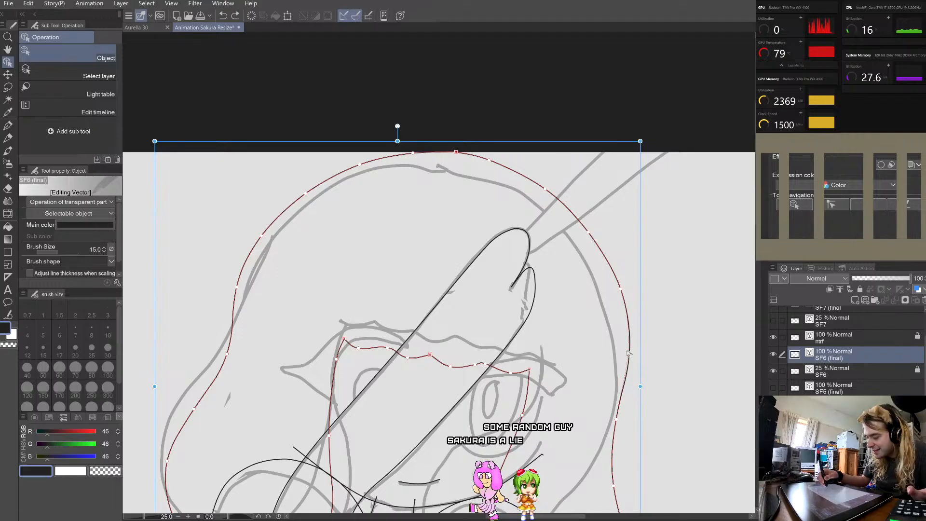
drag(621, 313, 595, 280)
drag(577, 229, 569, 234)
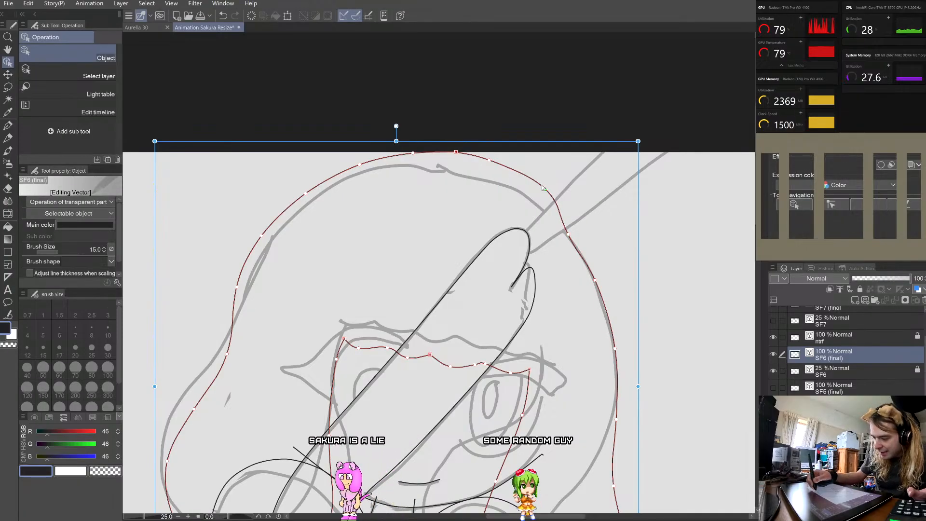
drag(545, 189, 525, 193)
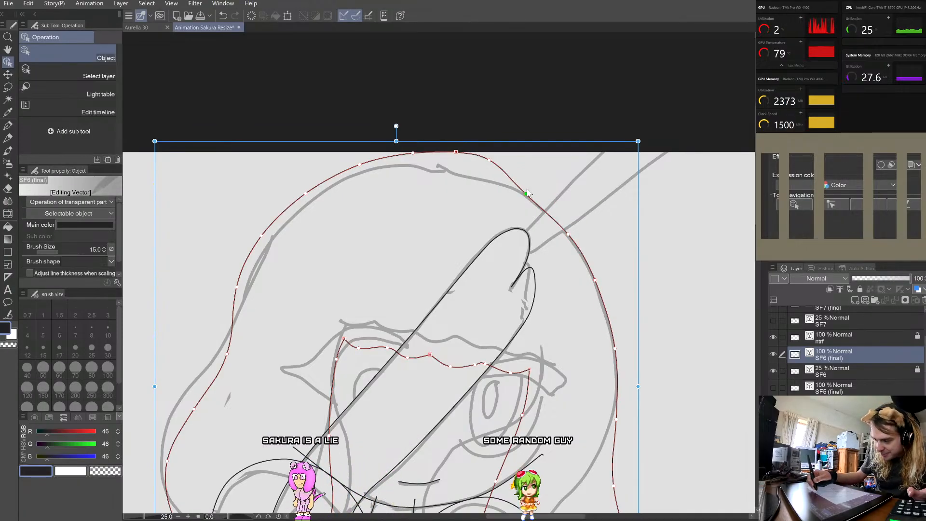
drag(468, 175, 471, 173)
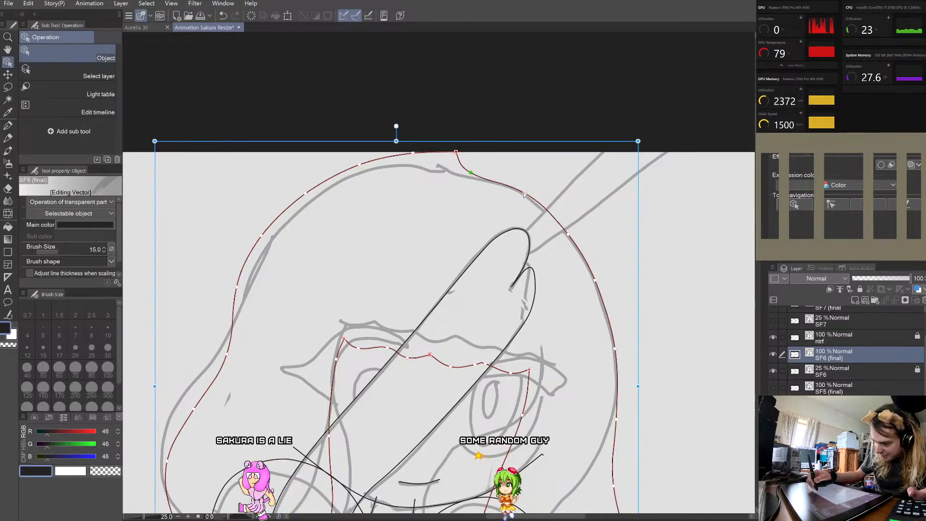
drag(525, 193, 525, 194)
drag(568, 234, 567, 235)
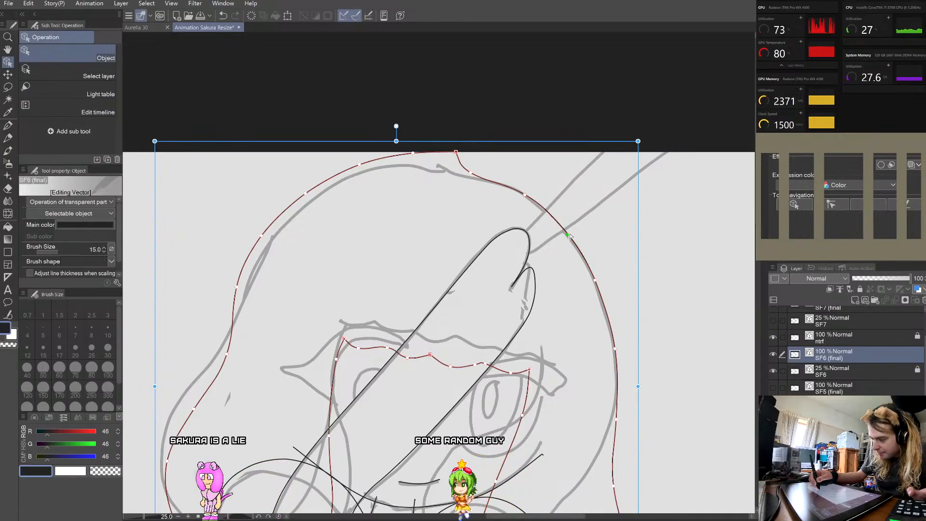
drag(595, 280, 593, 279)
drag(615, 348, 614, 346)
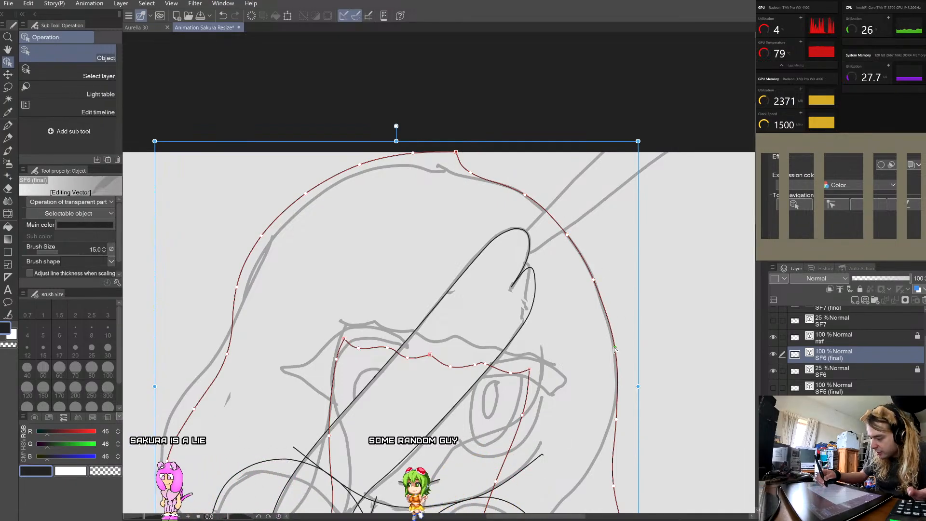
Step: Lower the crown's control points onto the sketch and pull the hair outline's opposite side in to match it
drag(456, 152, 442, 162)
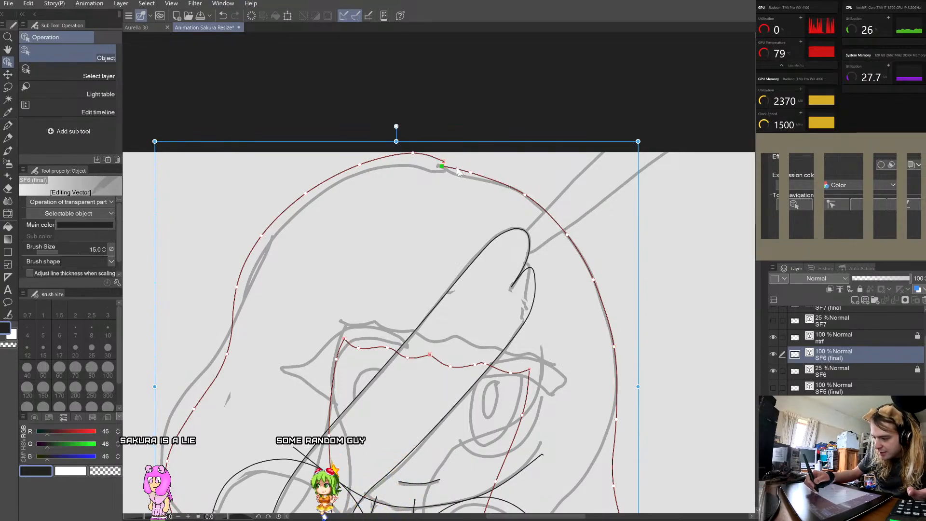
drag(442, 165, 440, 167)
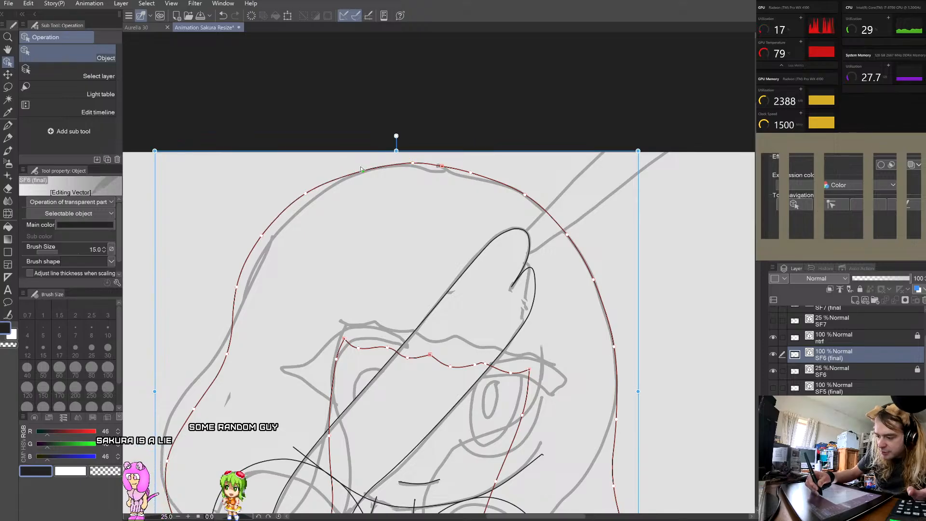
drag(313, 198, 312, 198)
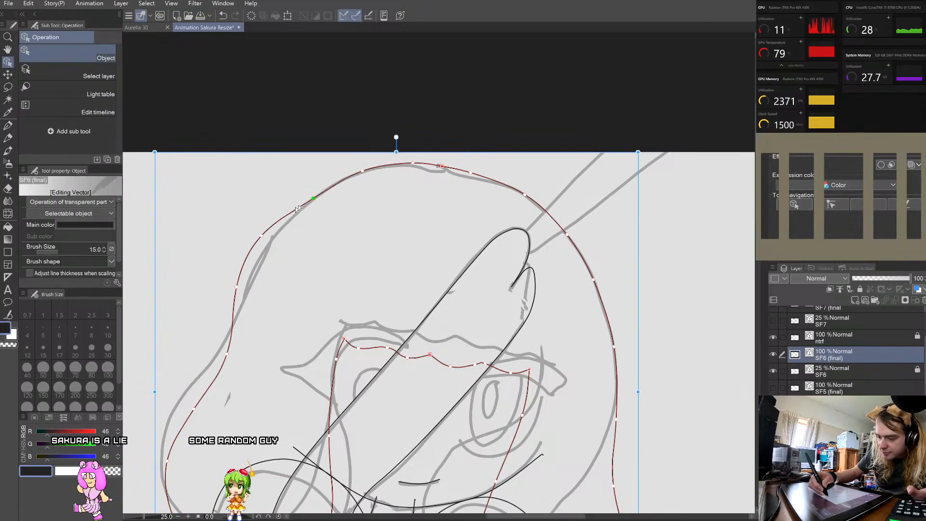
drag(261, 236, 273, 236)
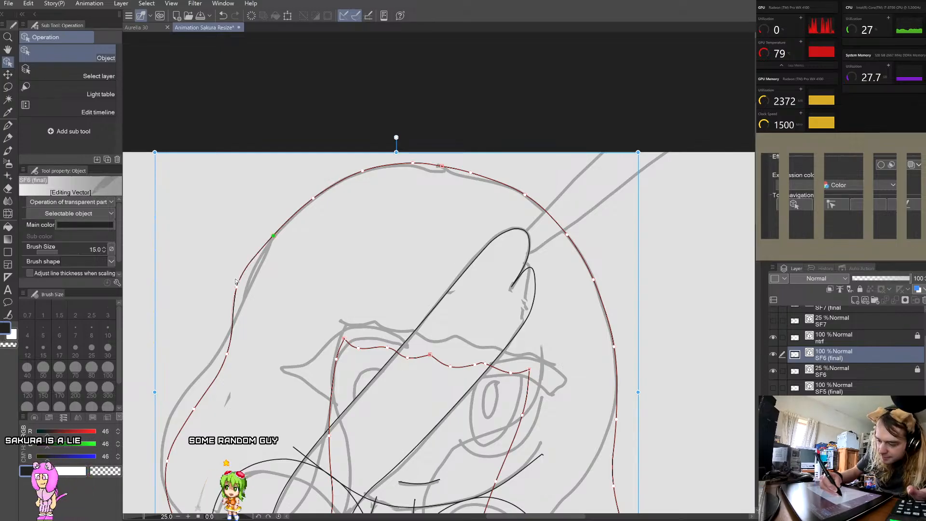
drag(236, 287, 242, 287)
click(309, 242)
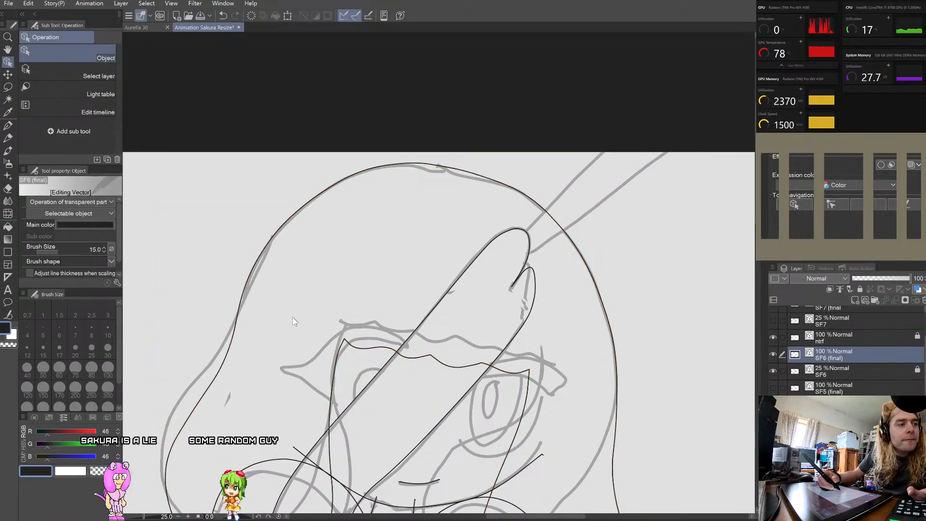
Step: Examine the reshaped hair outline against the SF6 sketch, both close up around the crown and with the whole figure in view
scroll(610, 276, down, 3)
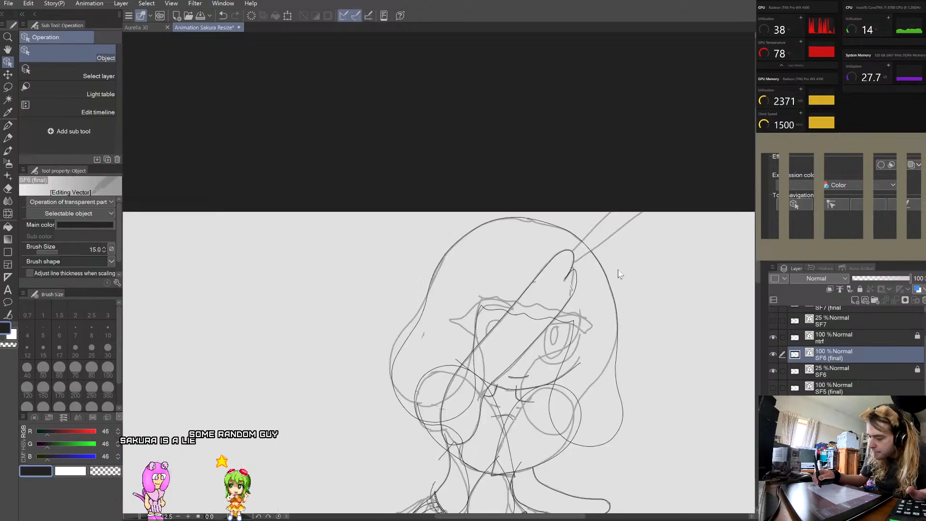
scroll(618, 271, down, 2)
scroll(648, 349, up, 2)
scroll(652, 362, up, 2)
scroll(643, 365, down, 2)
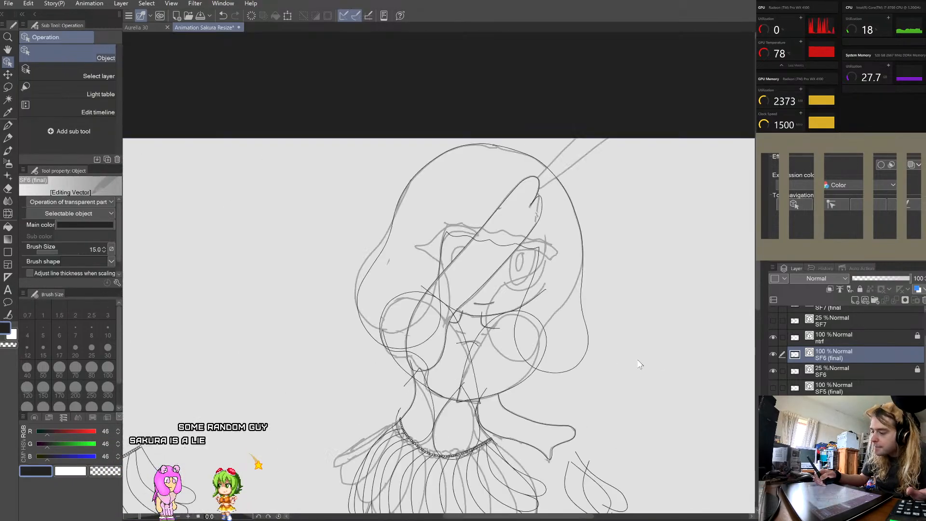
scroll(605, 191, up, 2)
scroll(605, 196, up, 1)
click(542, 315)
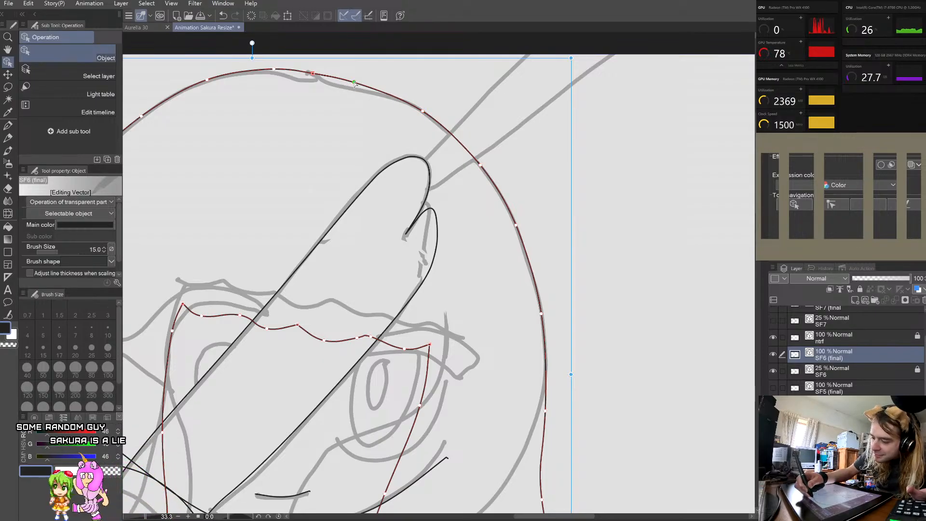
click(339, 62)
scroll(327, 60, down, 3)
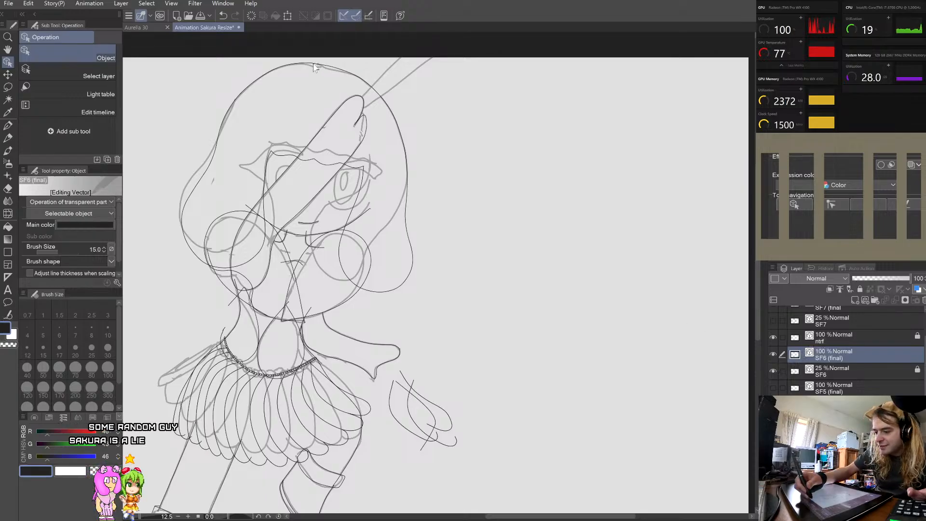
click(773, 370)
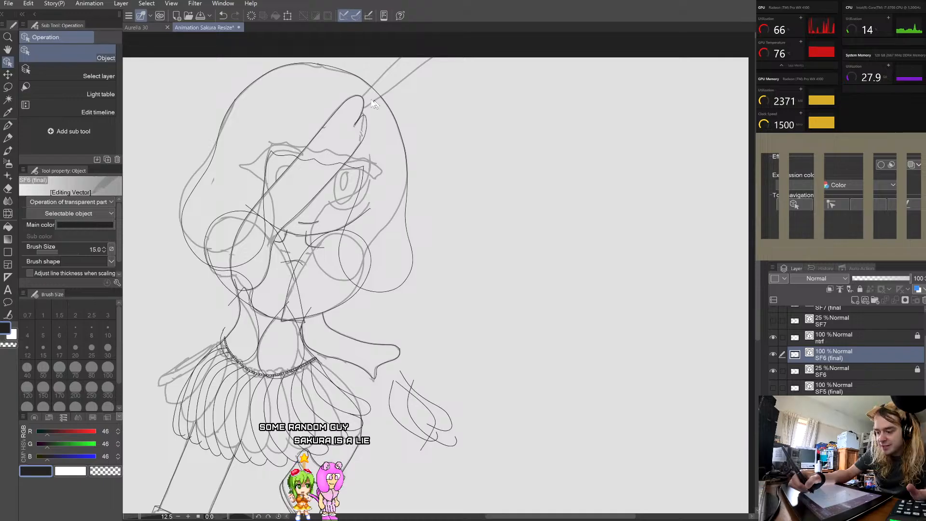
scroll(374, 104, up, 5)
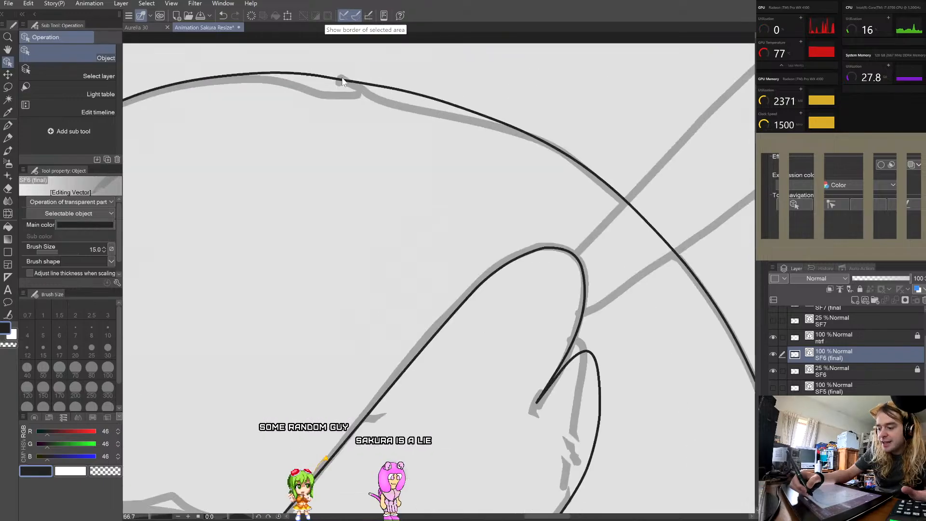
scroll(364, 95, up, 1)
scroll(381, 125, down, 5)
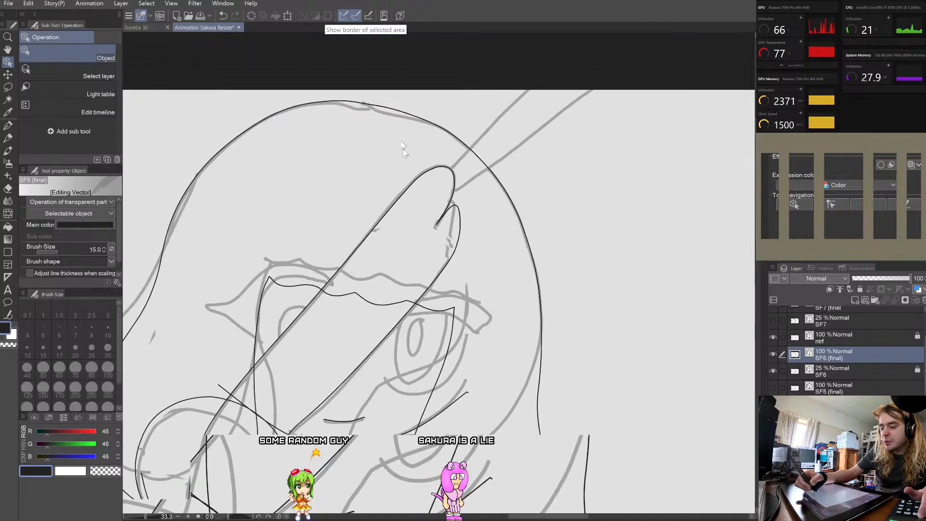
scroll(398, 157, down, 4)
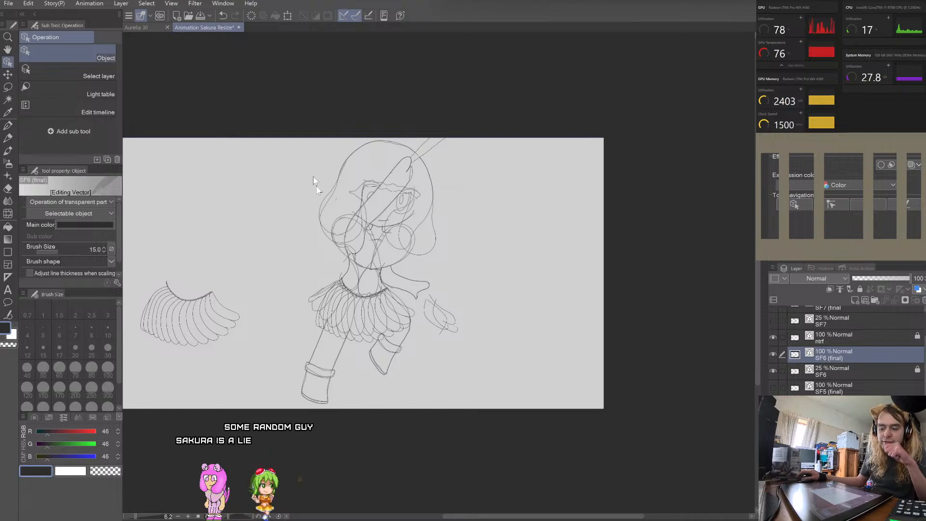
Step: Inspect SF6 (final)'s head, chest and outstretched arm lines for deviations from the sketch
scroll(392, 245, up, 1)
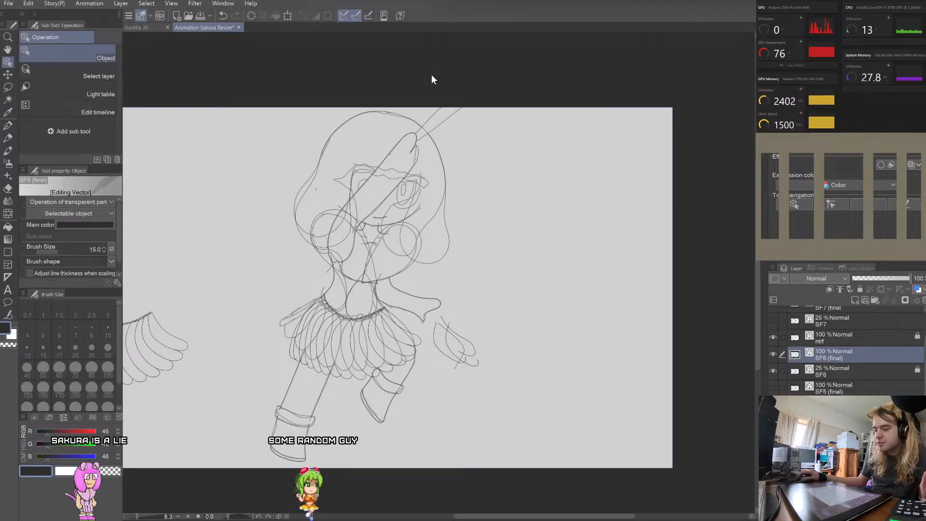
scroll(427, 69, up, 2)
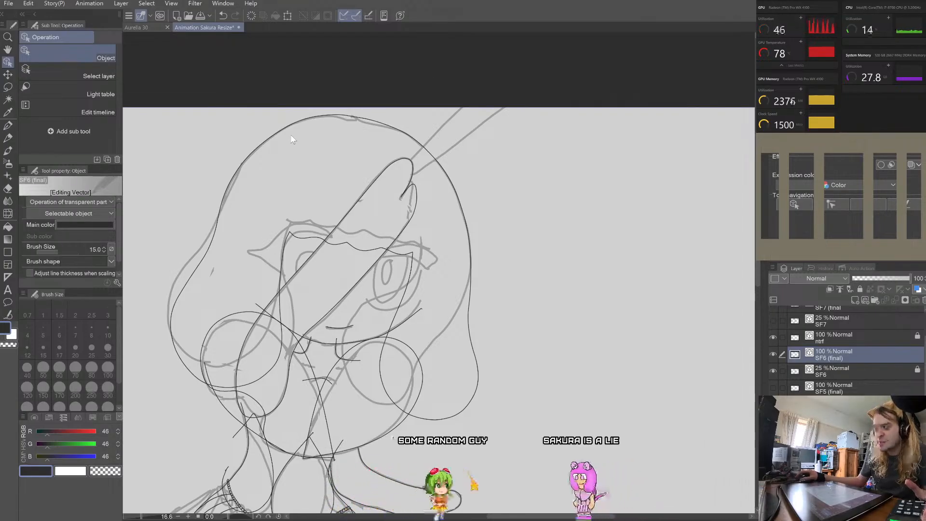
scroll(319, 406, up, 2)
scroll(318, 376, down, 3)
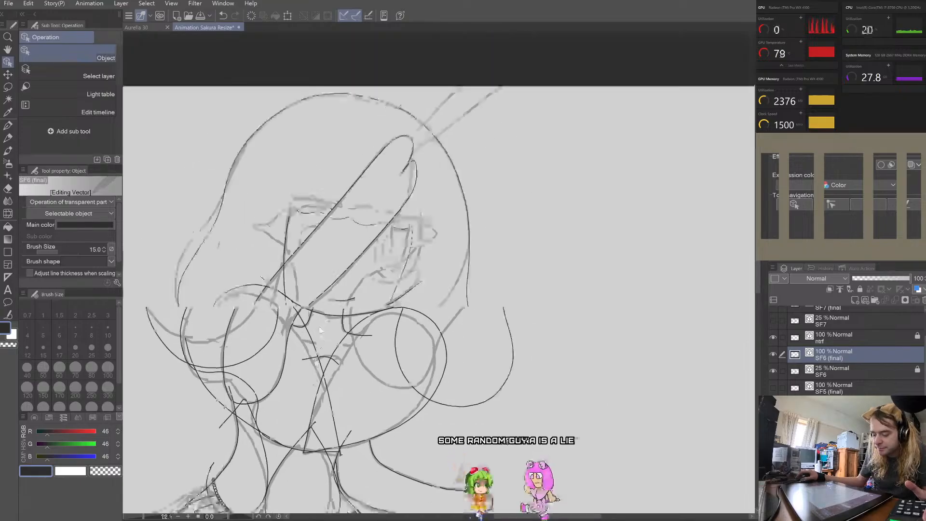
scroll(314, 408, up, 3)
scroll(315, 412, up, 3)
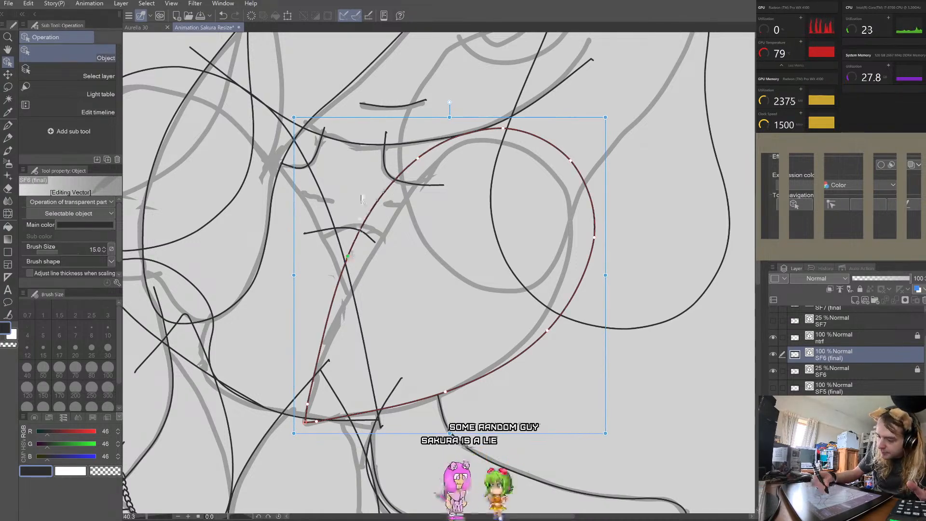
scroll(518, 190, down, 4)
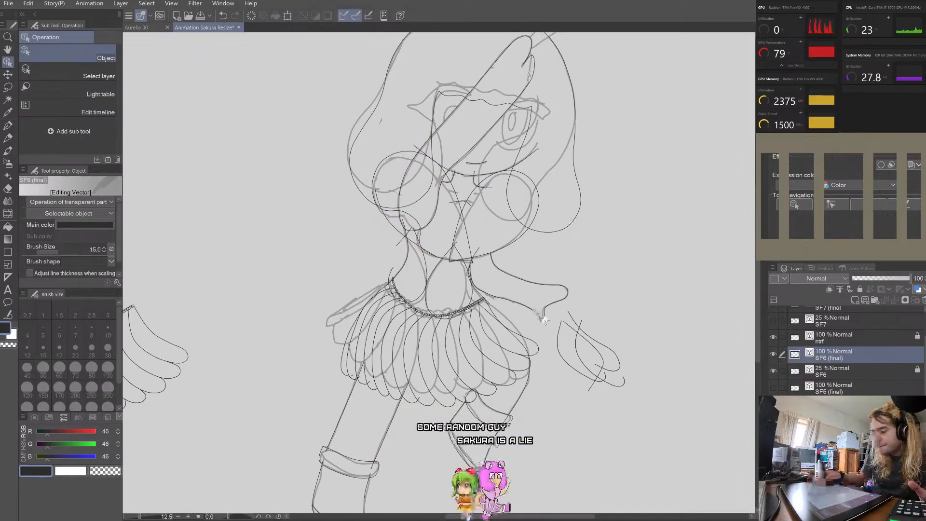
scroll(553, 316, up, 2)
scroll(561, 303, up, 2)
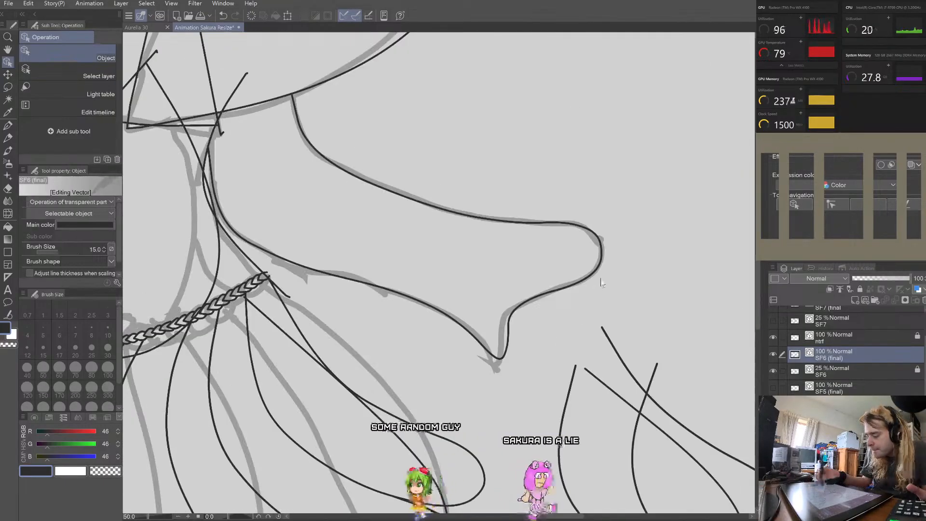
scroll(578, 290, down, 4)
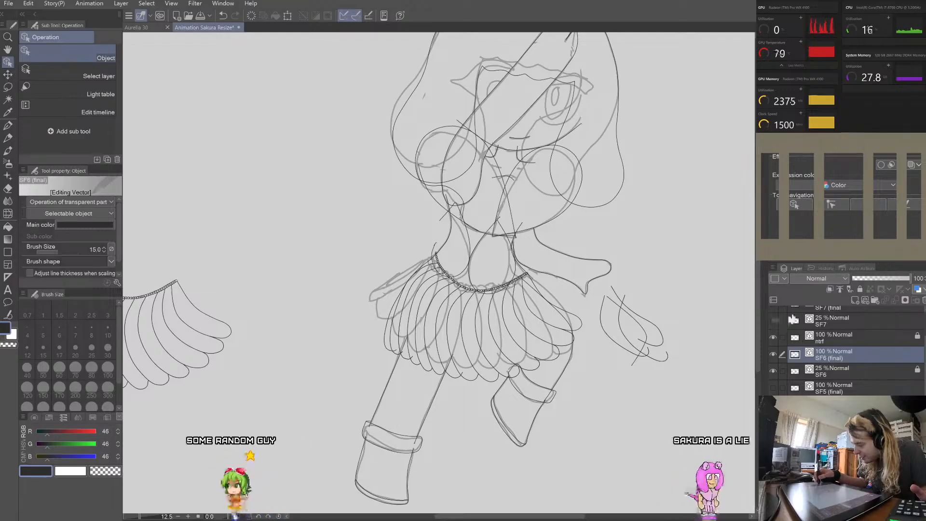
Step: Hide the SF6 (final) and SF6 layers and show the SF7 sketch together with SF7 (final)
click(774, 320)
click(773, 353)
drag(772, 371, 772, 370)
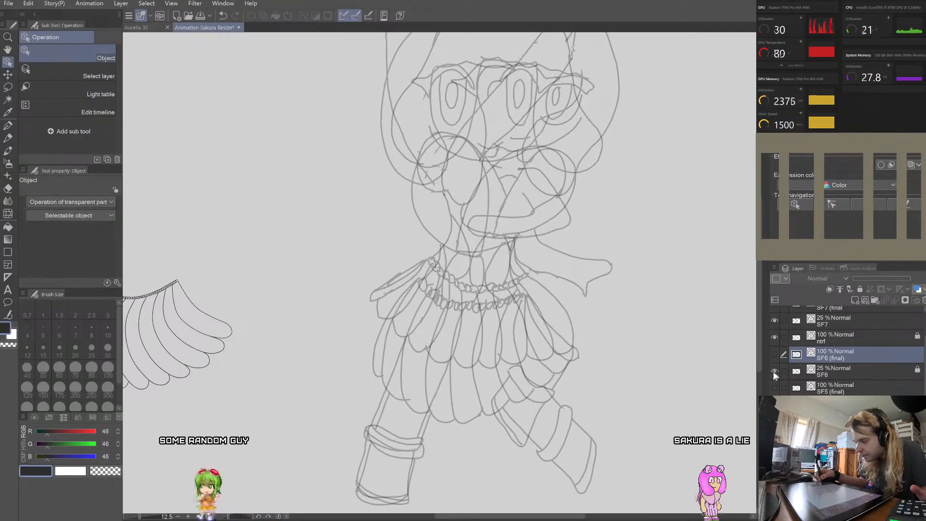
click(773, 371)
key(ctrl+minus)
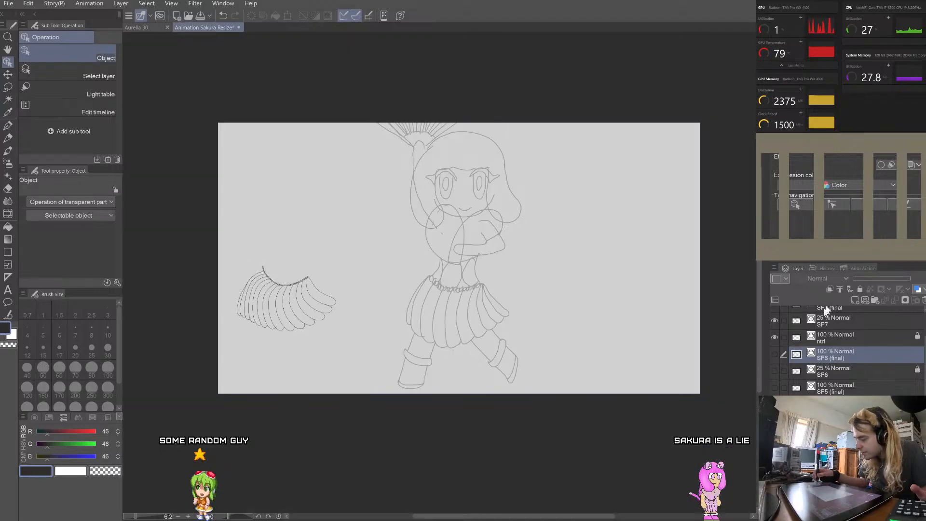
key(ctrl+plus)
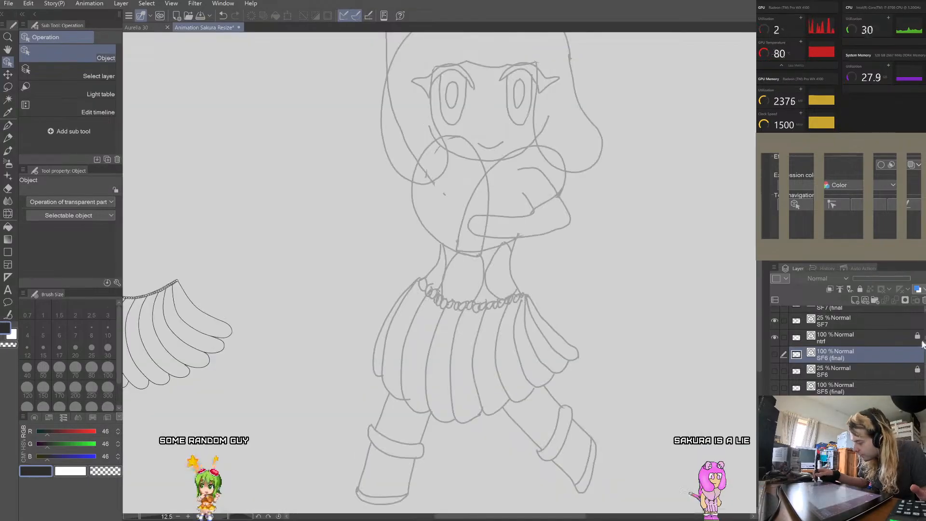
drag(924, 338, 923, 319)
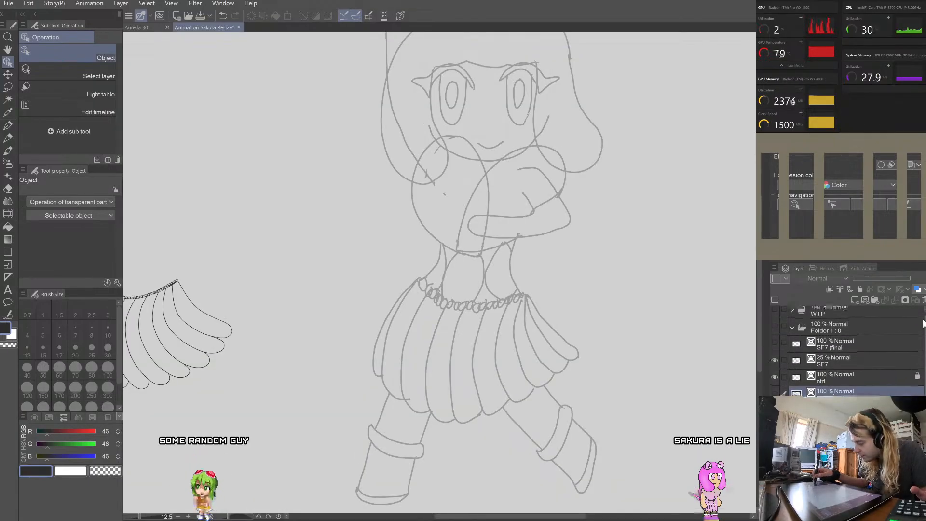
key(ctrl+minus)
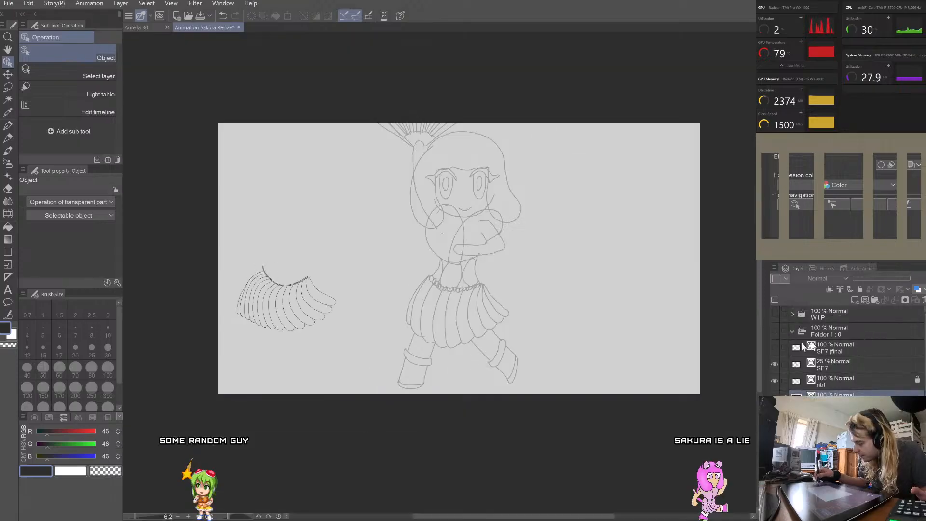
click(775, 347)
Step: Select the hair line on SF7 (final) and pick the control points along the fringe, including those at its right-hand corner
key(ctrl+plus)
key(ctrl+plus)
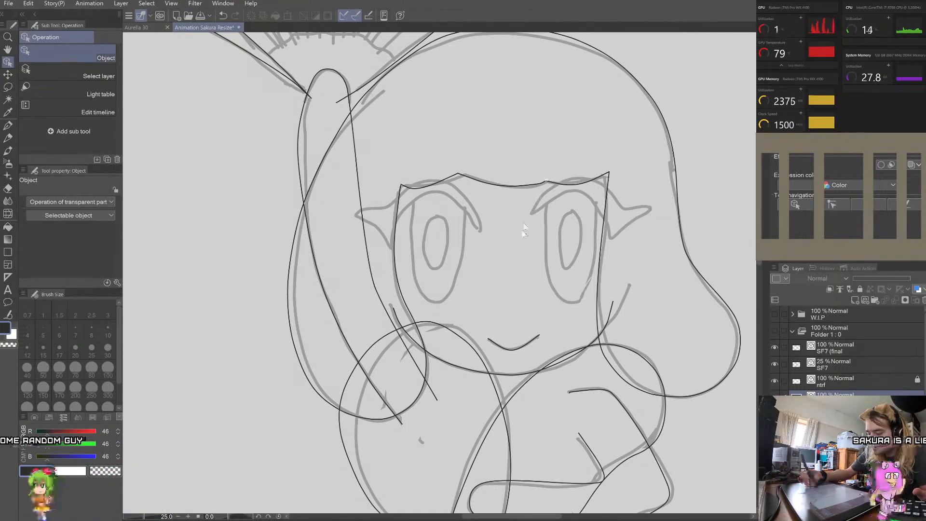
scroll(554, 157, up, 1)
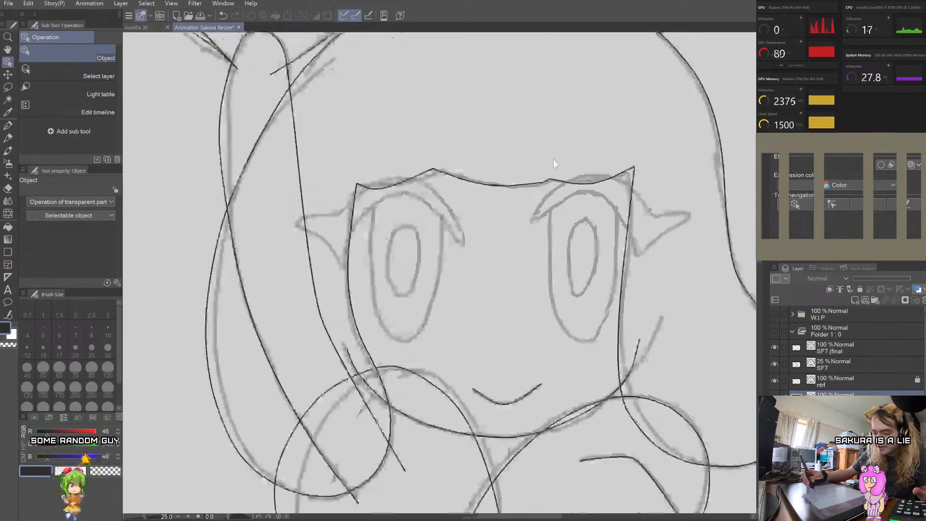
scroll(485, 183, up, 1)
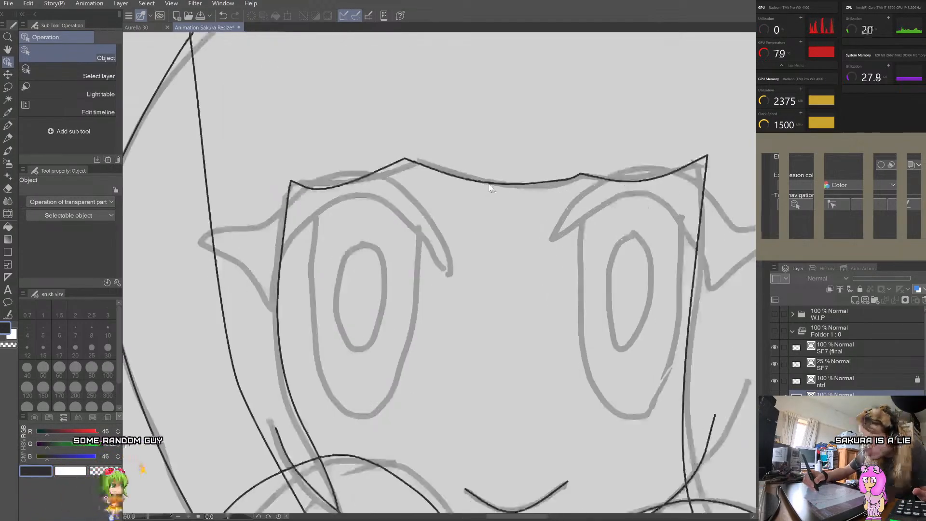
click(486, 184)
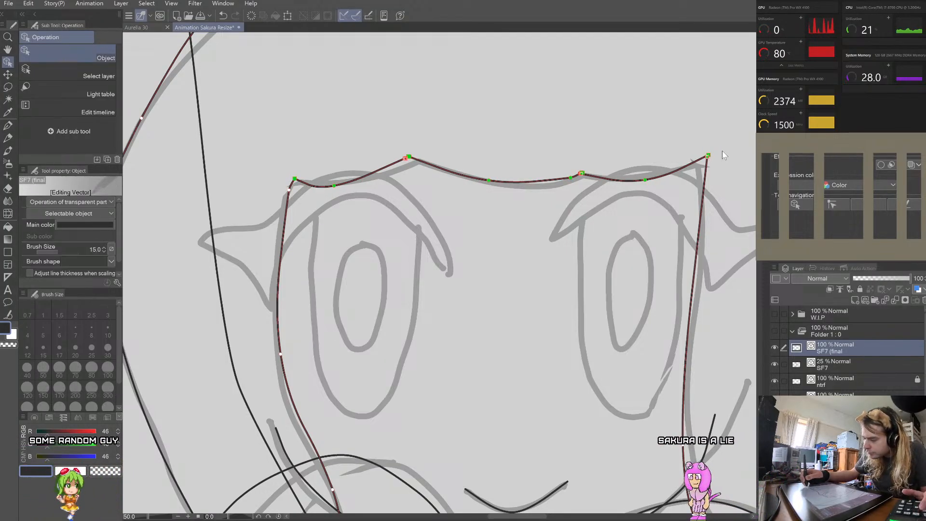
scroll(722, 150, up, 8)
scroll(551, 178, up, 4)
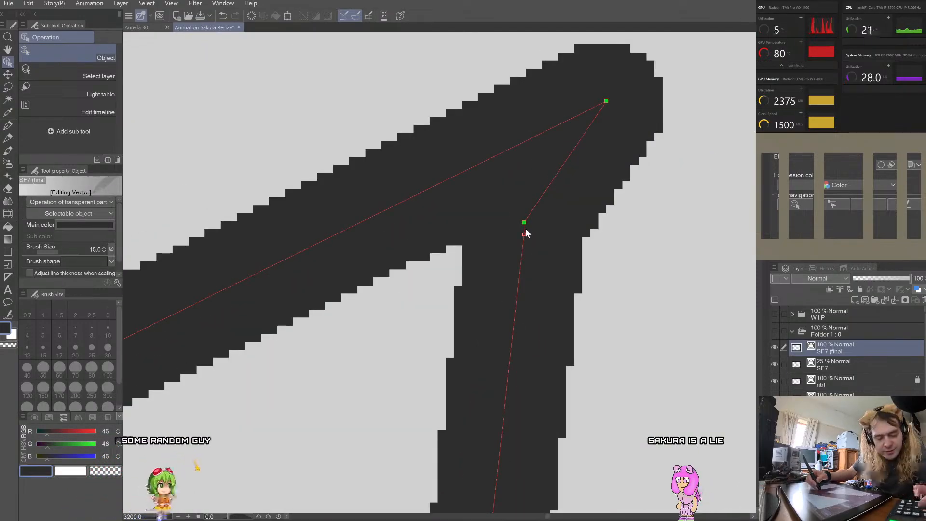
scroll(603, 157, down, 1)
scroll(606, 159, down, 5)
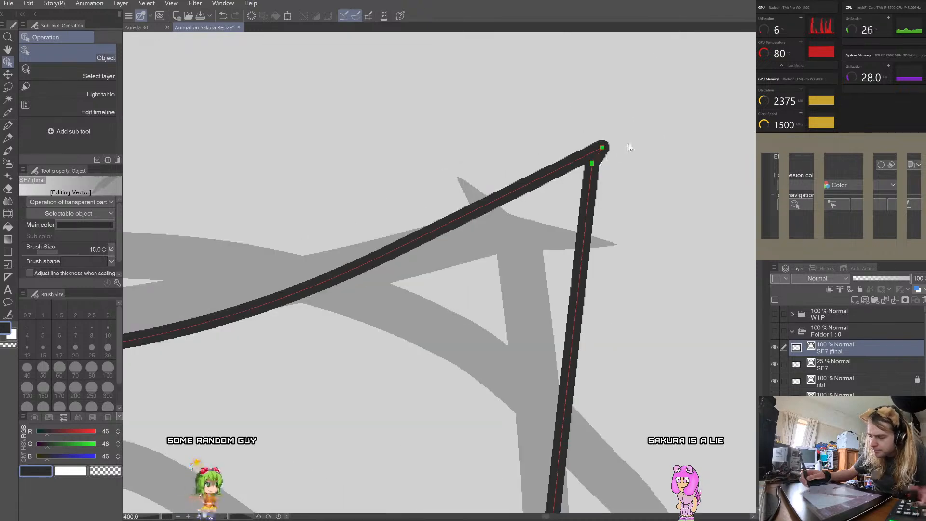
Step: Add the tightly clustered control points at both inner fringe peaks to the selection
scroll(357, 154, up, 8)
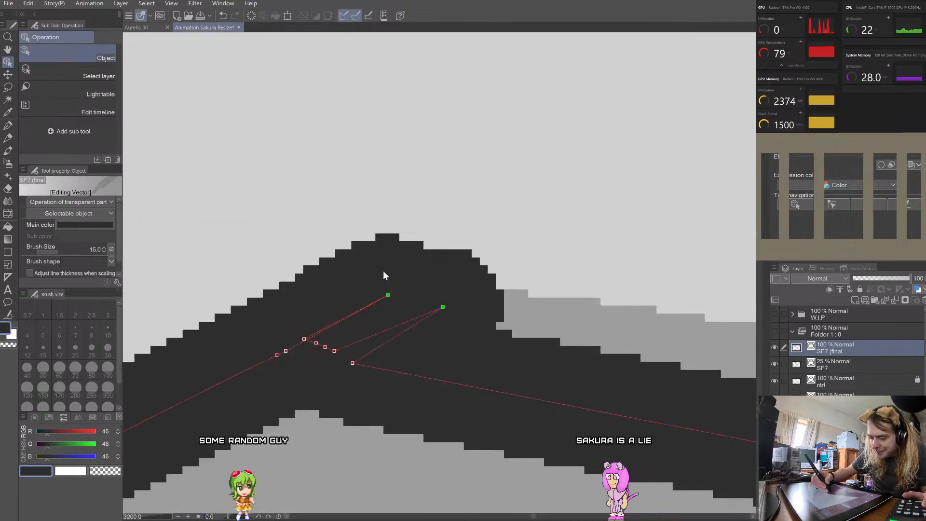
shift+click(353, 362)
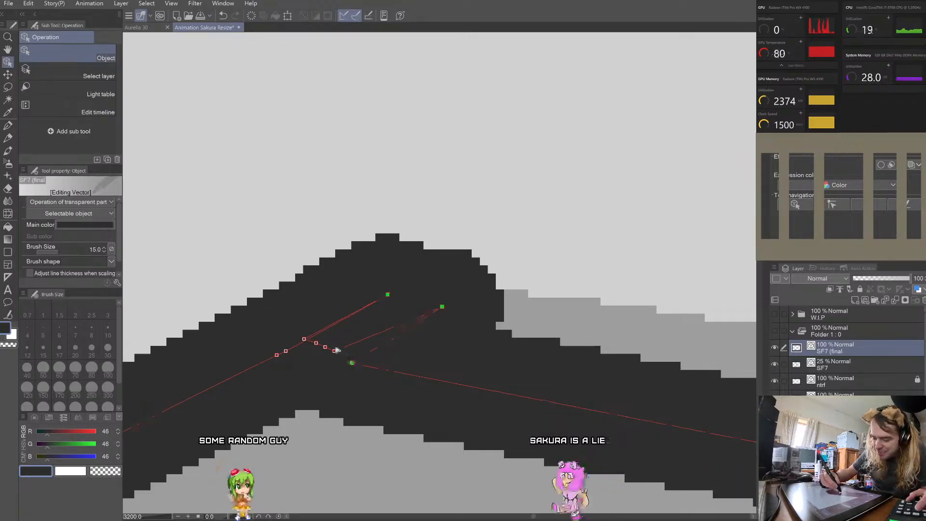
shift+click(333, 351)
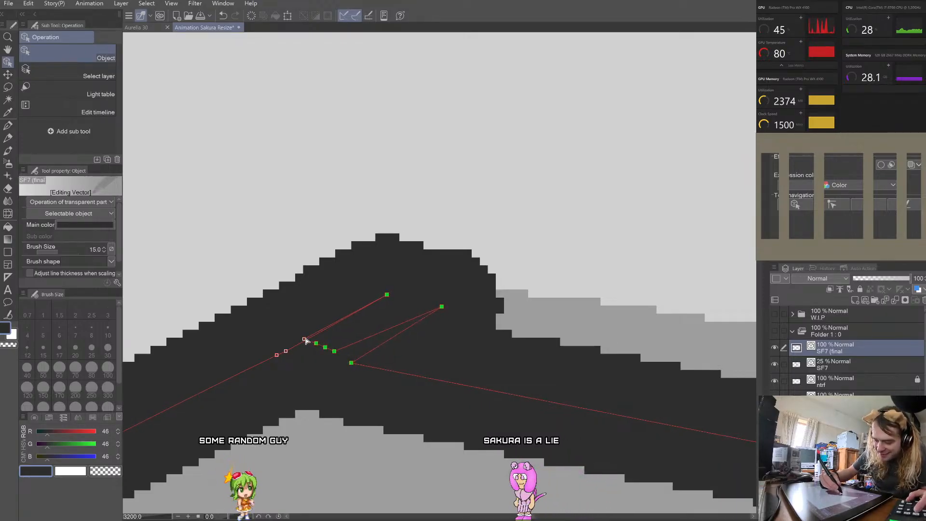
scroll(330, 262, down, 5)
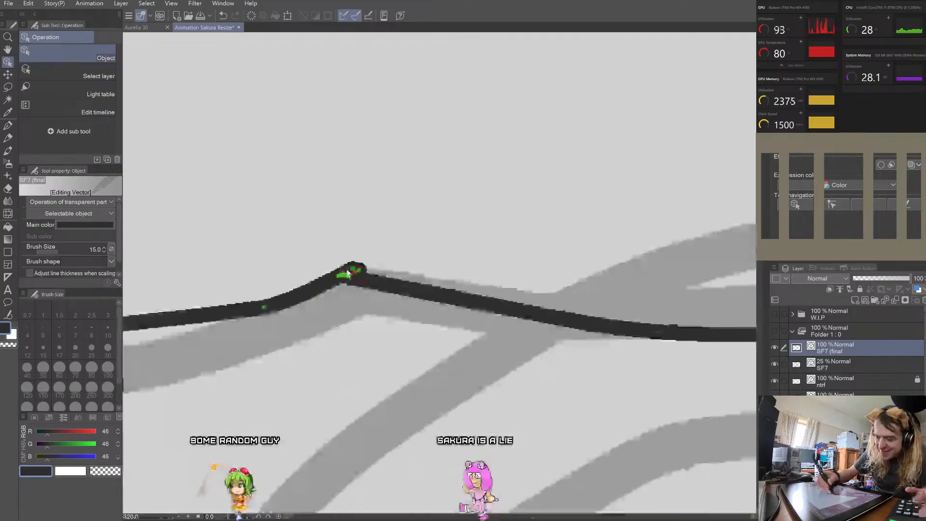
scroll(424, 273, down, 4)
scroll(419, 273, down, 2)
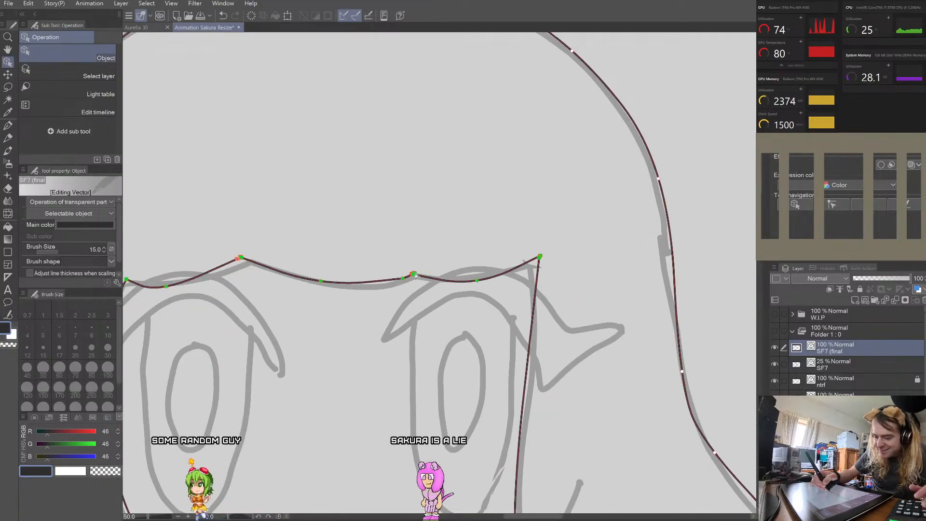
scroll(407, 274, up, 7)
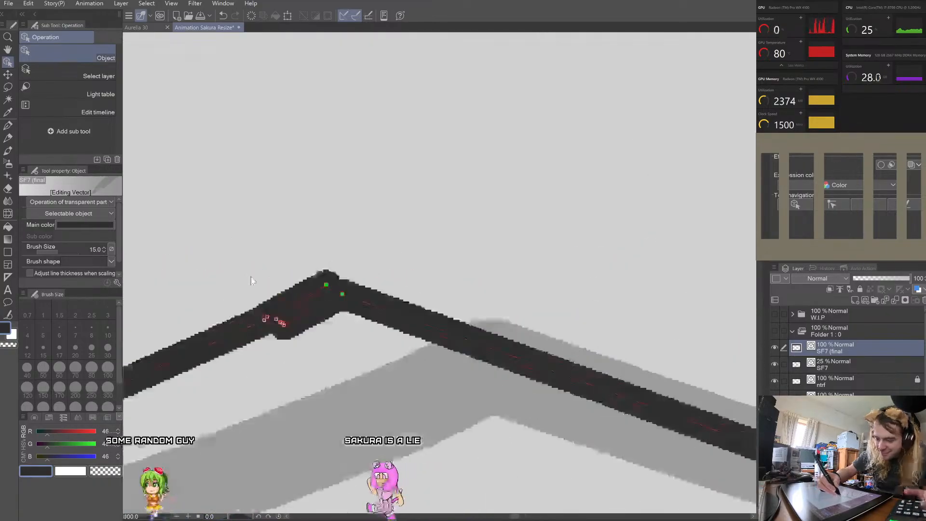
scroll(337, 353, up, 1)
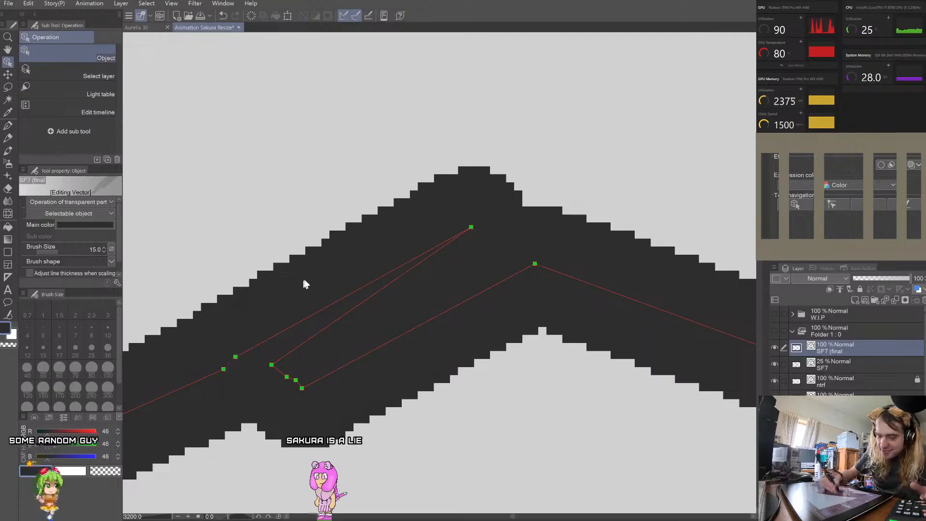
scroll(310, 279, down, 10)
scroll(421, 256, up, 2)
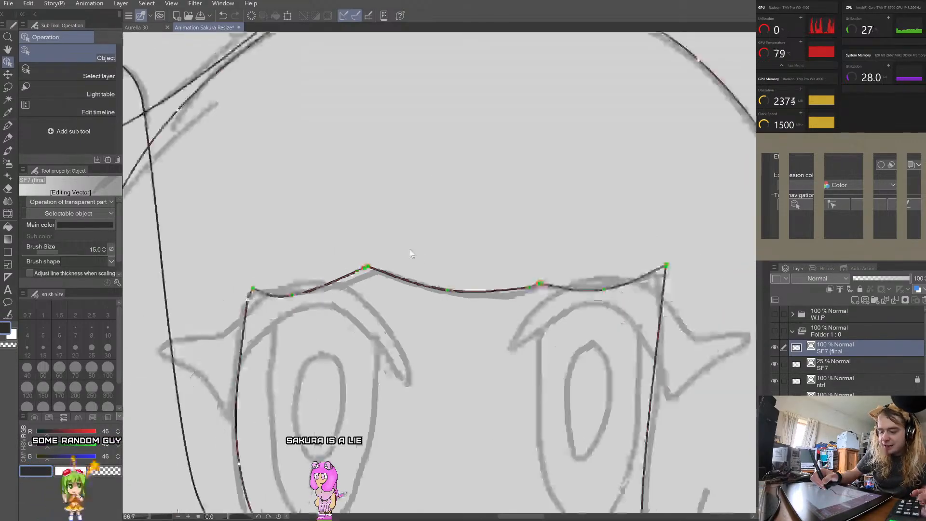
Step: Lower all the selected fringe points together so the fringe sits below the sketched fringe line
scroll(257, 293, up, 12)
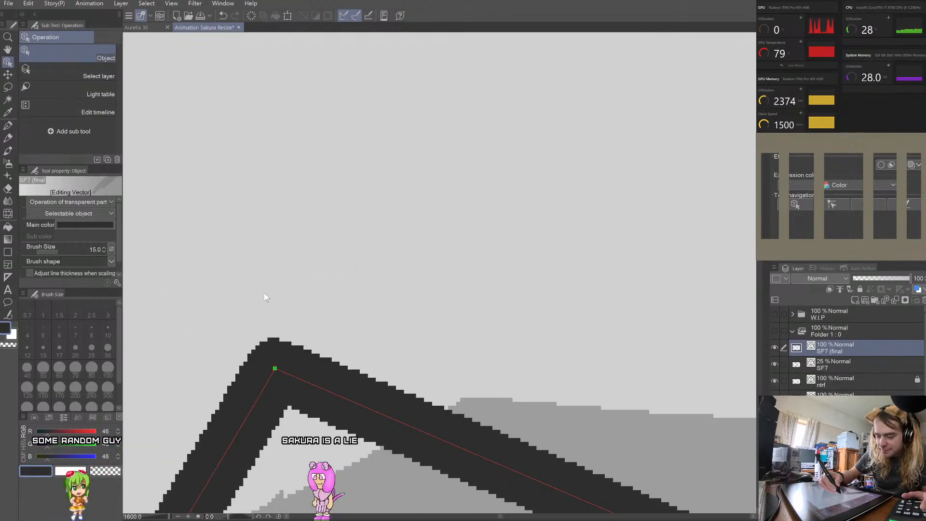
scroll(264, 297, down, 12)
scroll(268, 297, down, 5)
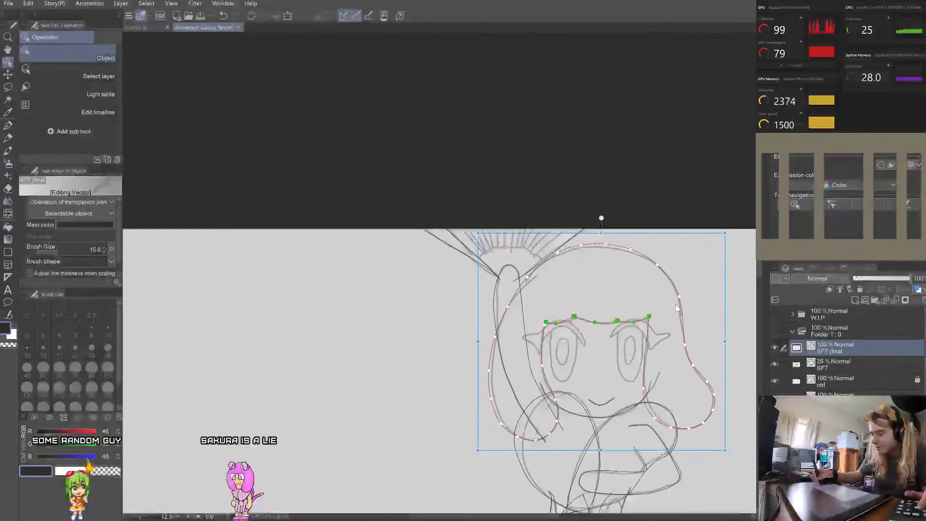
scroll(633, 317, up, 4)
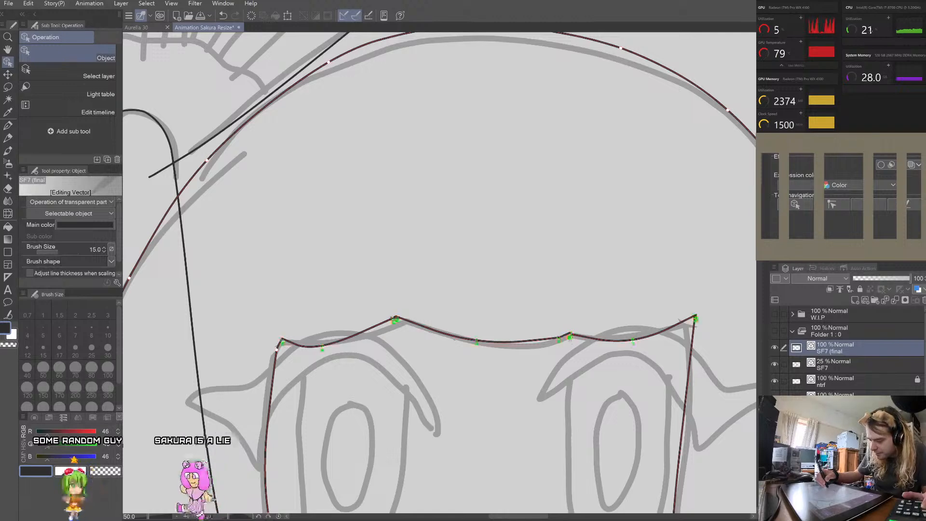
drag(570, 339, 563, 362)
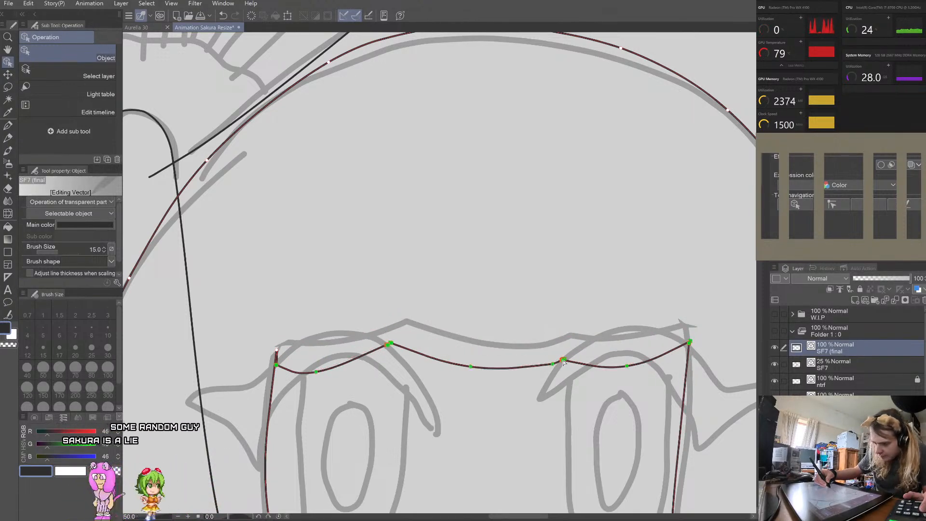
Step: Delete the two protruding control points at the small fringe peak by the right-hand eye and nudge the neighbouring point slightly upwards
click(553, 299)
scroll(579, 356, up, 3)
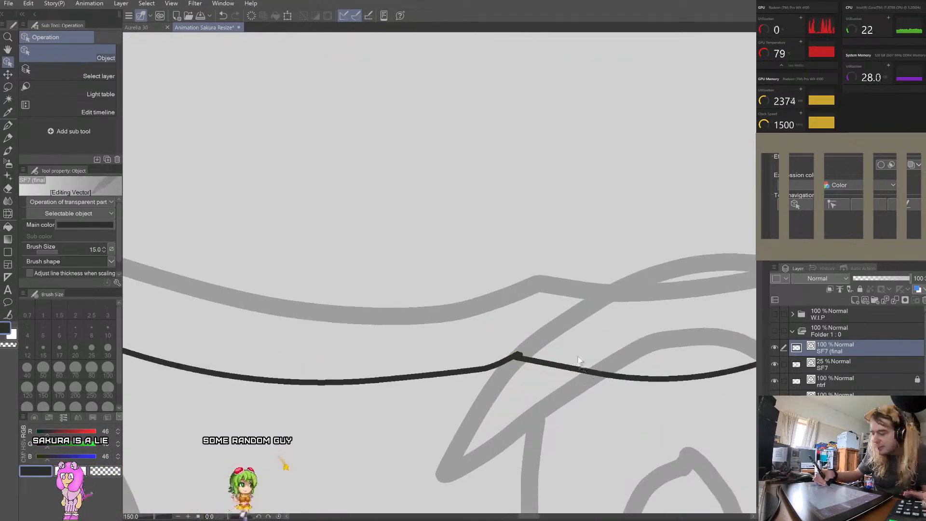
scroll(579, 359, up, 10)
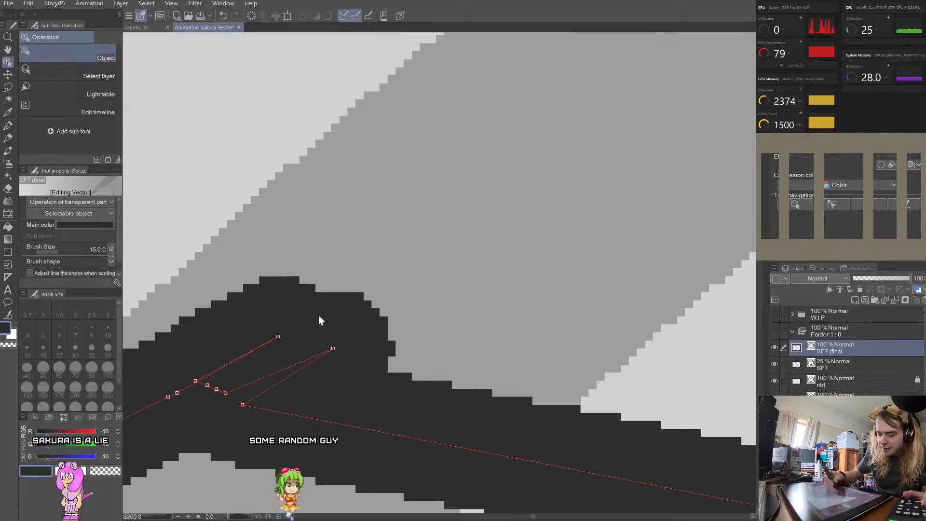
right_click(333, 348)
click(377, 367)
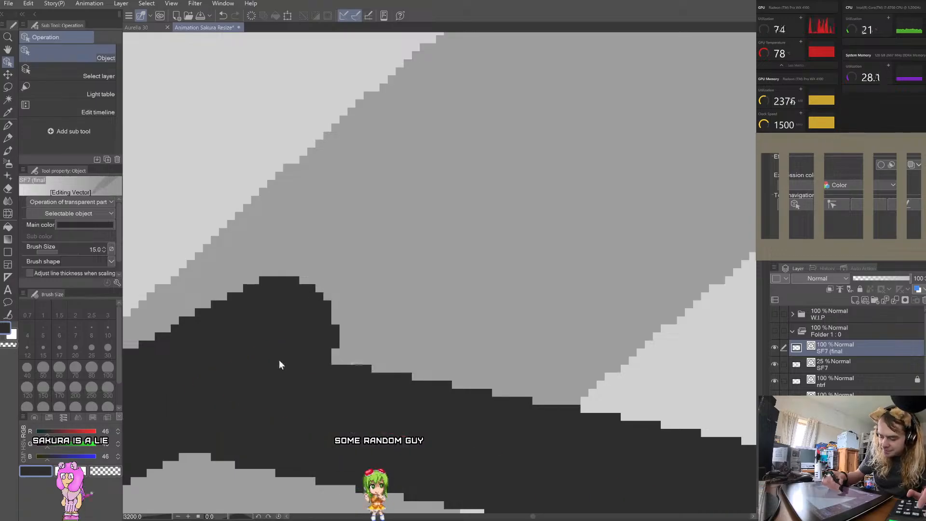
drag(243, 403, 244, 399)
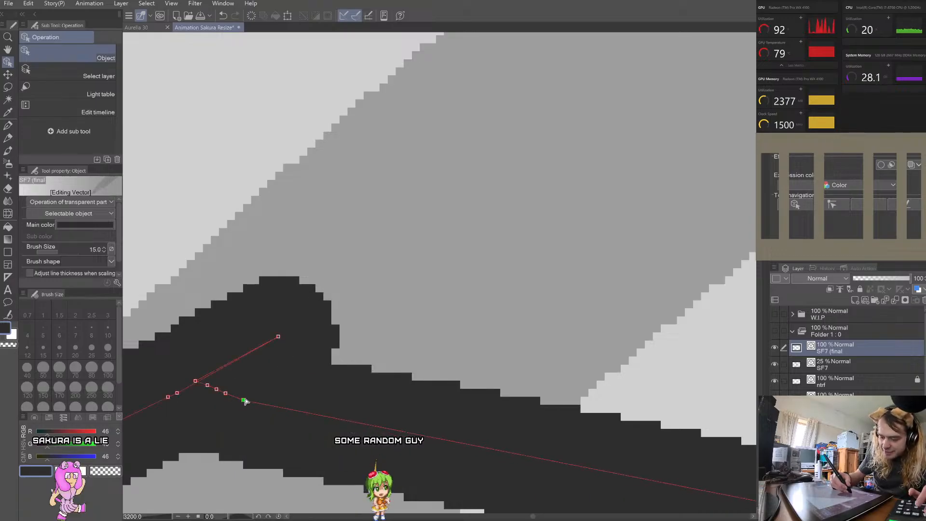
right_click(294, 332)
click(326, 350)
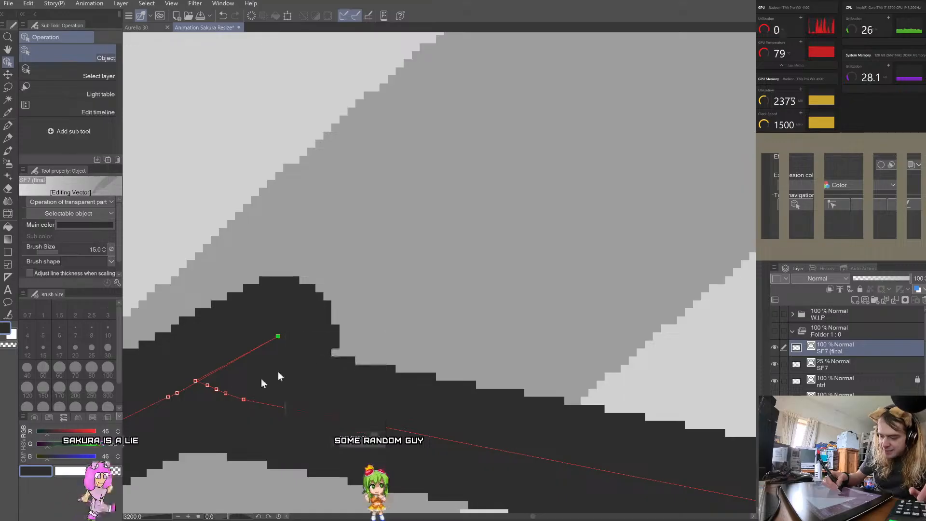
Step: Delete the remaining surplus control points clustered around the small fringe peak to leave one clean corner
right_click(177, 392)
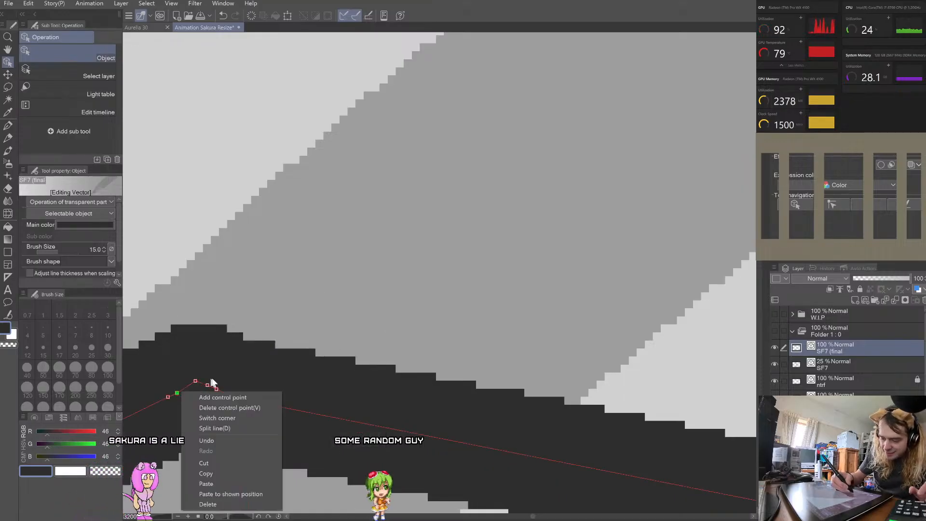
click(224, 408)
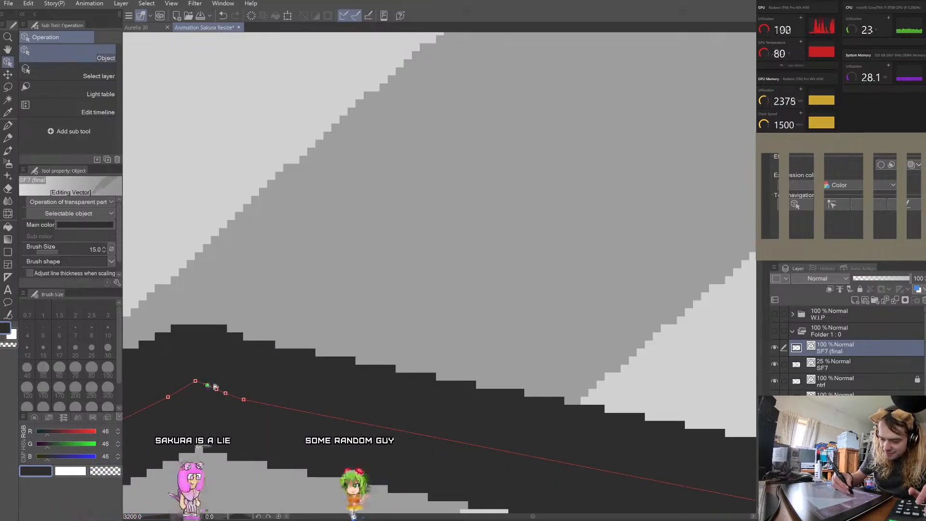
right_click(208, 384)
click(235, 399)
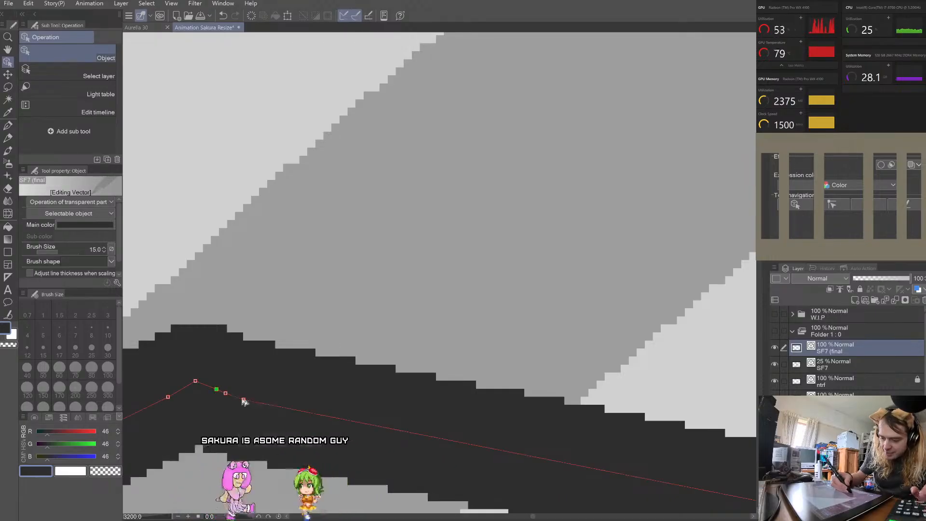
right_click(227, 390)
click(248, 399)
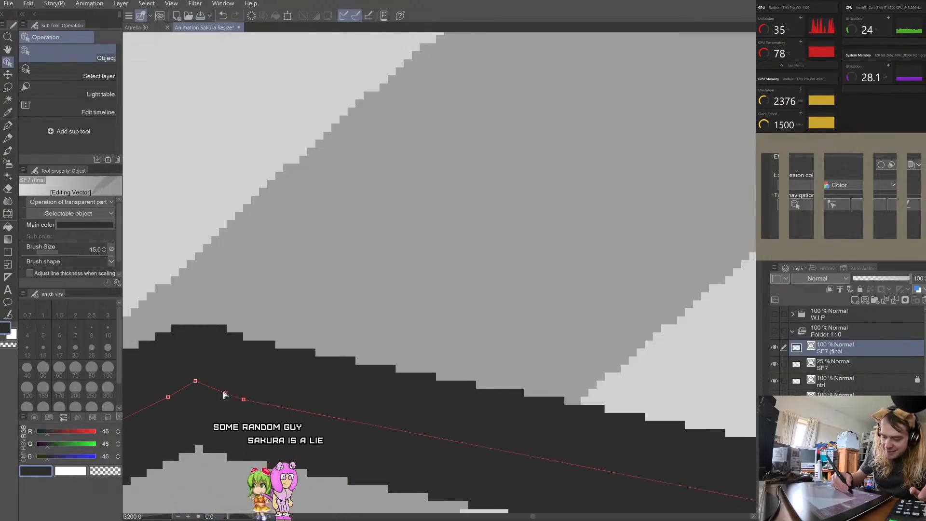
right_click(234, 383)
click(285, 396)
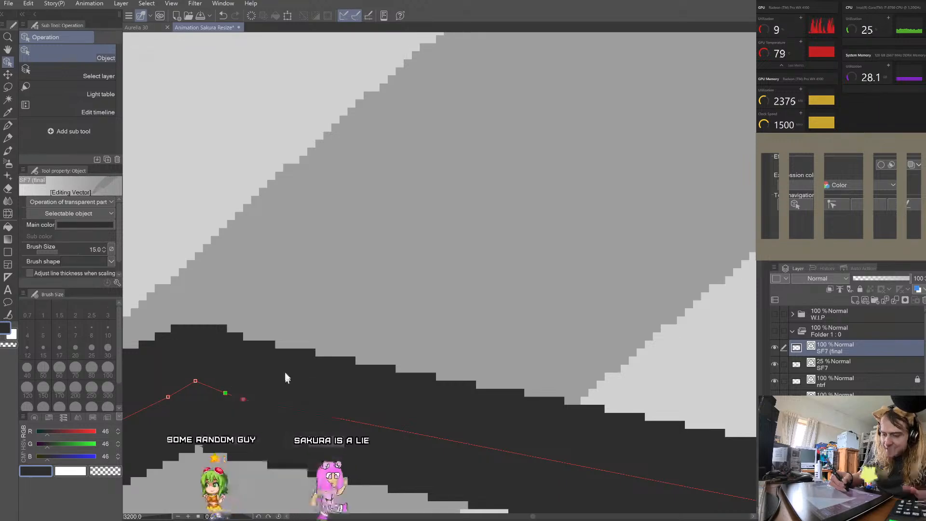
click(281, 291)
scroll(291, 307, down, 1)
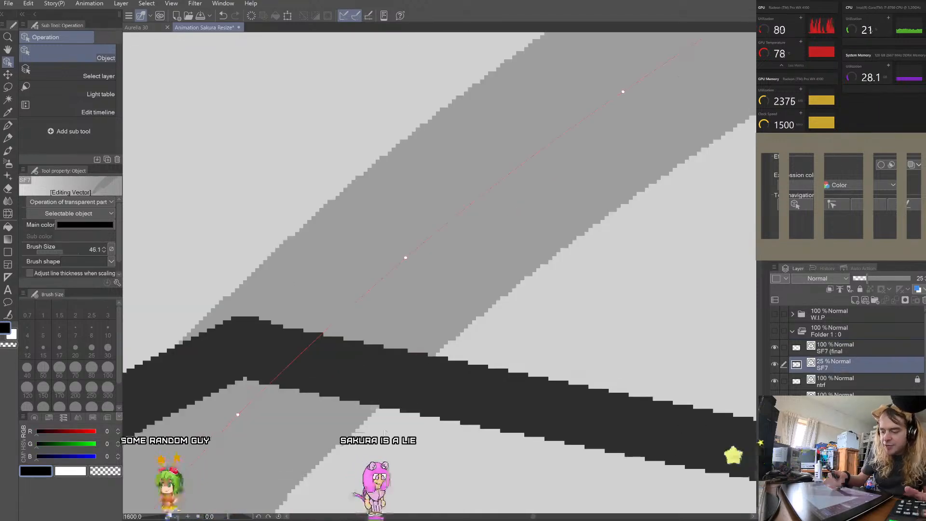
click(383, 448)
scroll(383, 448, down, 2)
scroll(383, 450, down, 2)
scroll(378, 354, down, 1)
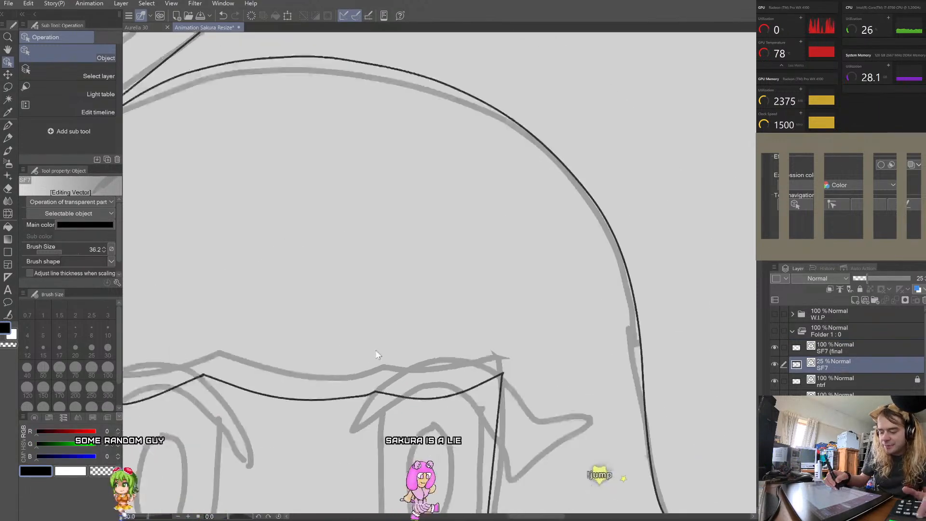
Step: Undo the accidental shift of the hair line at the taller fringe peak and select the line again
scroll(204, 381, up, 1)
scroll(188, 371, up, 4)
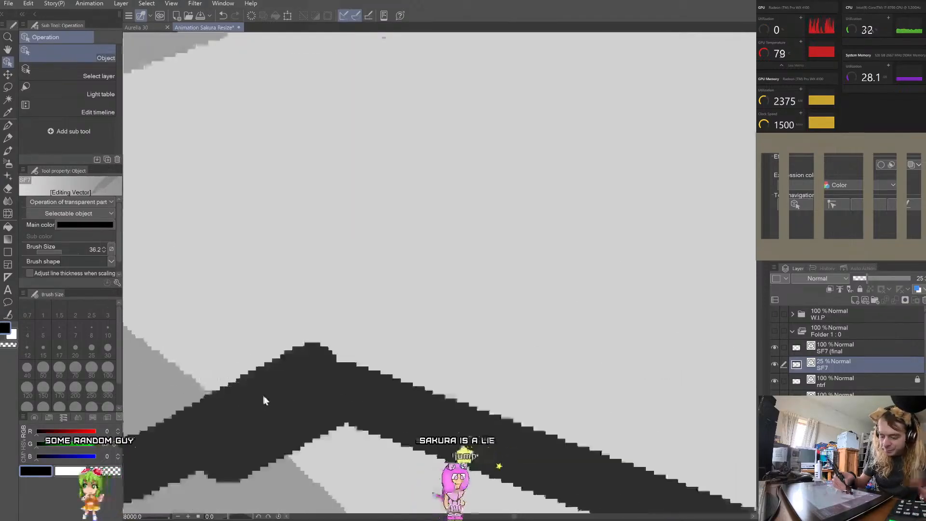
click(309, 389)
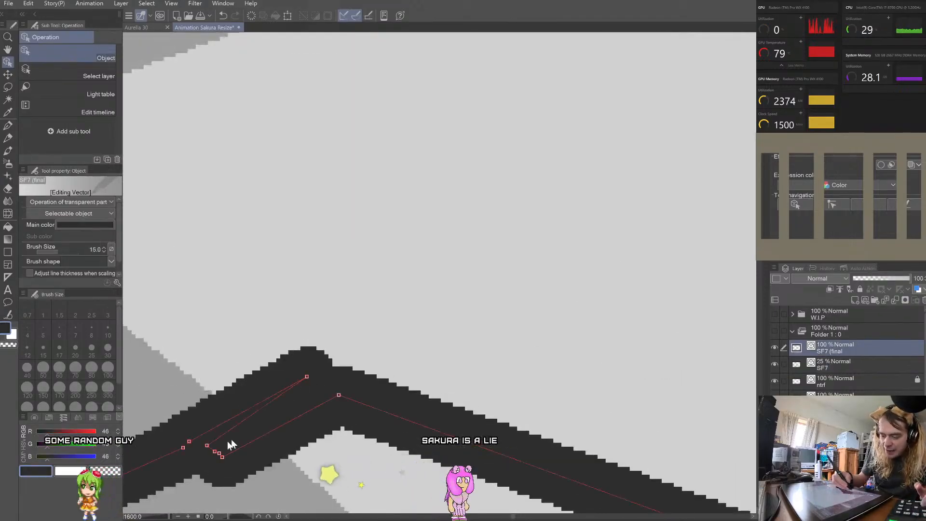
click(223, 13)
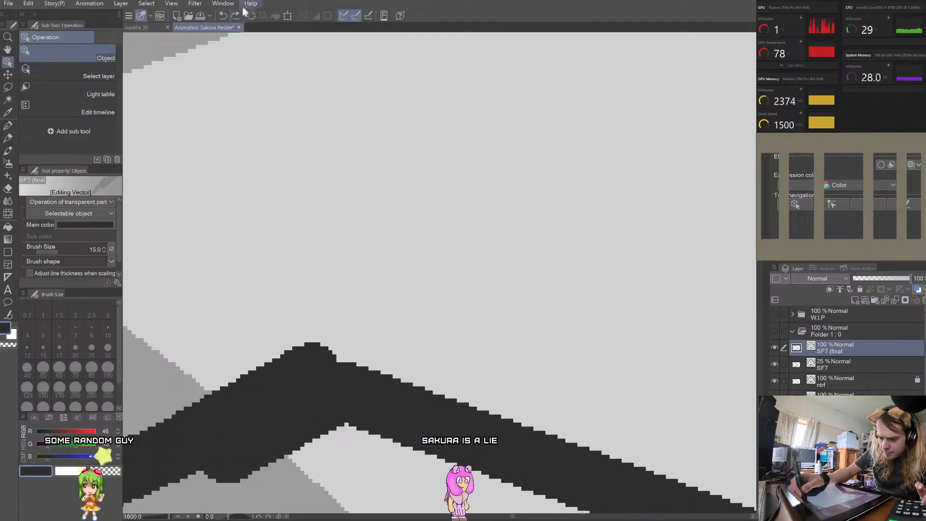
click(237, 17)
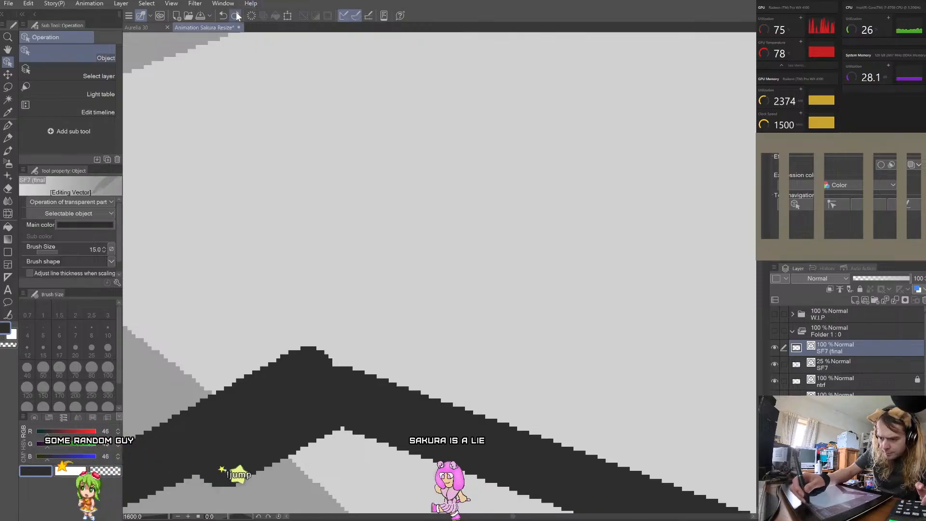
click(222, 16)
click(287, 413)
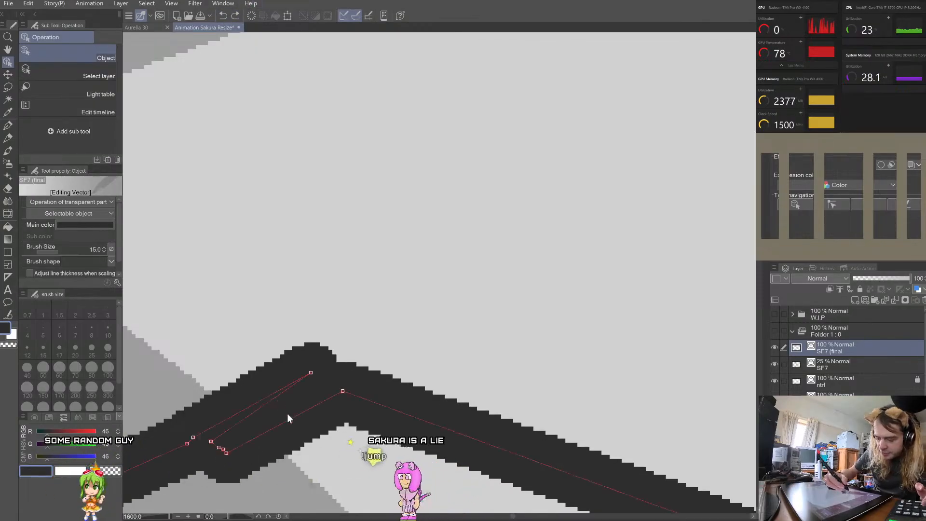
Step: Delete the surplus control points clustered on the slope beside the taller fringe peak so the line runs directly to the tip
right_click(232, 451)
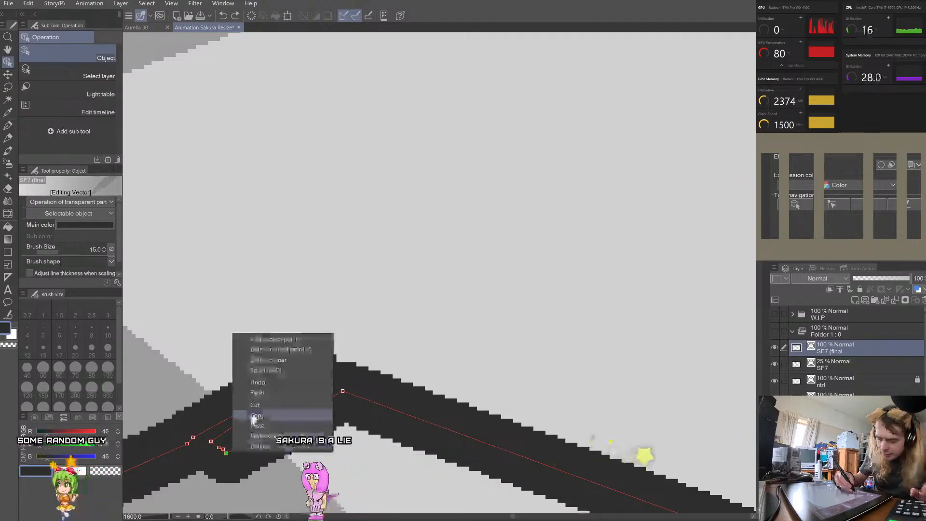
click(283, 351)
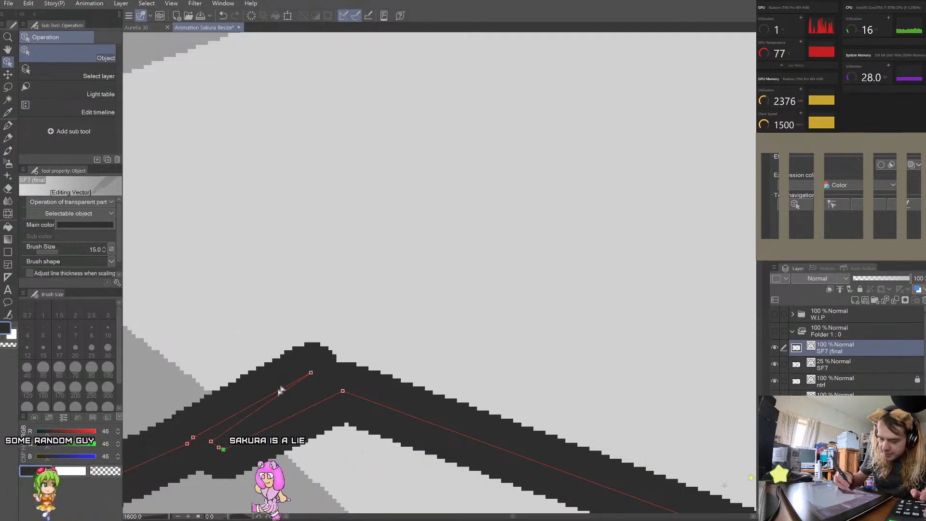
key(ctrl+z)
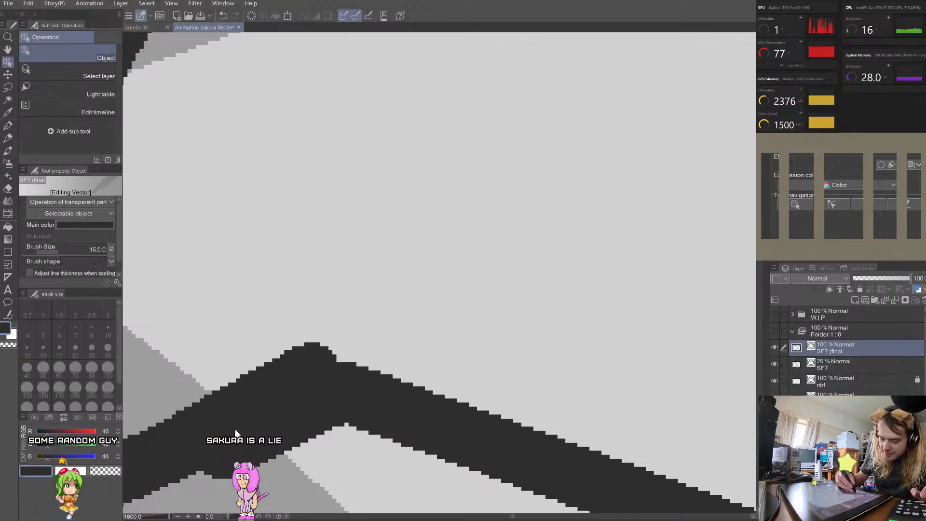
click(223, 16)
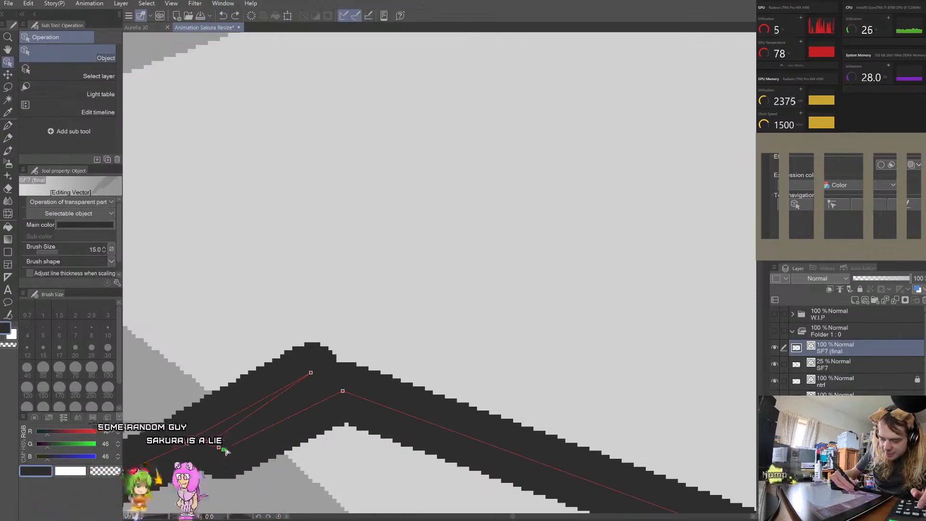
right_click(223, 448)
click(269, 337)
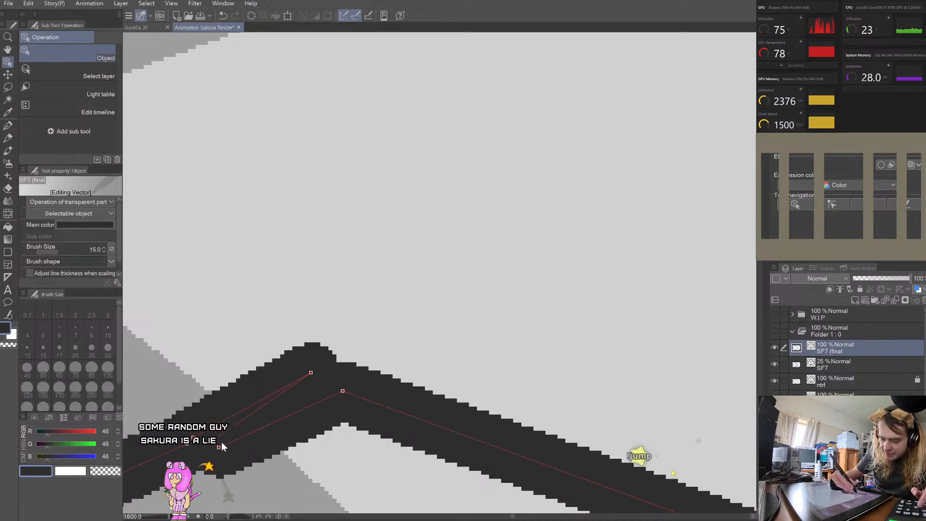
right_click(220, 449)
click(262, 342)
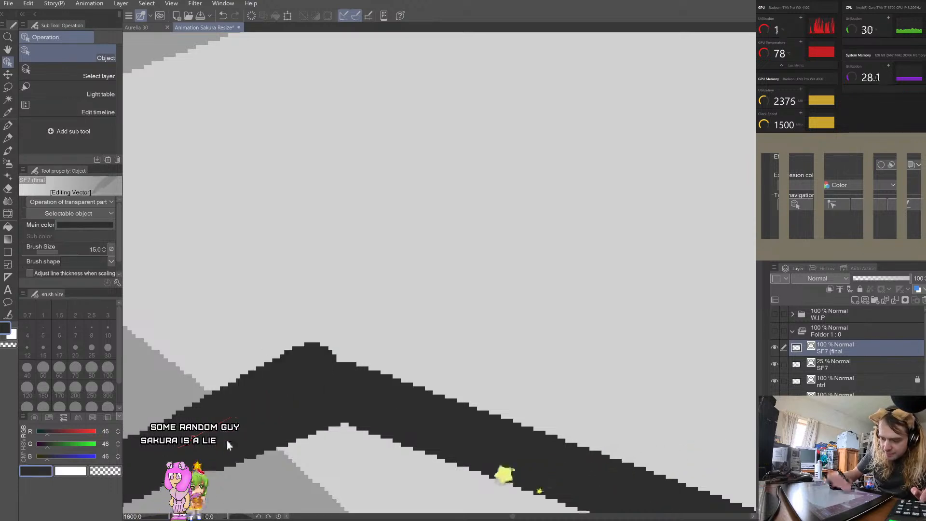
right_click(219, 443)
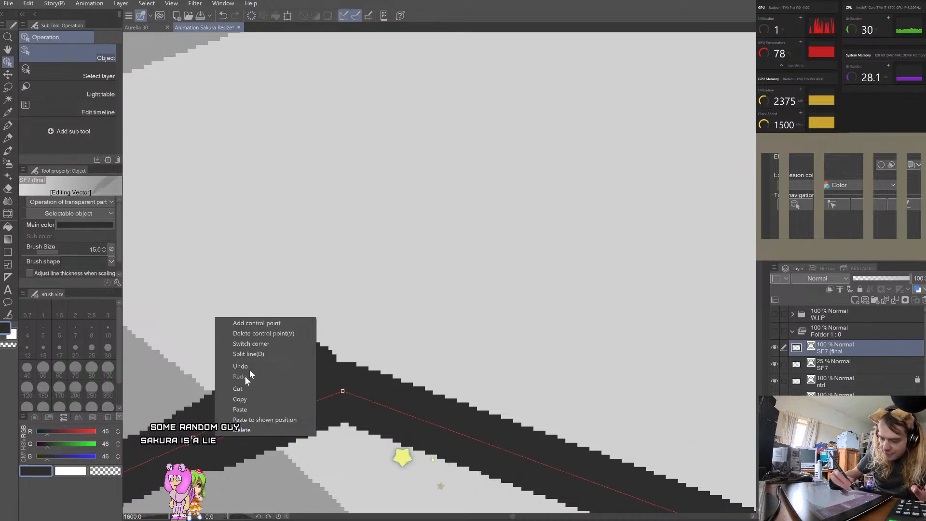
click(276, 333)
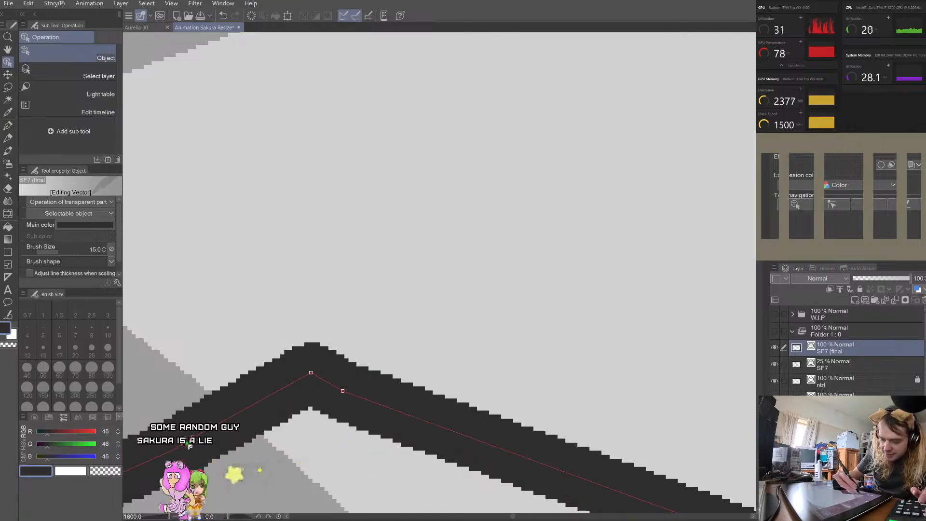
Step: Undo the accidental deletion of the whole hair line and delete the spare control point lower on the taller peak's slope
key(Delete)
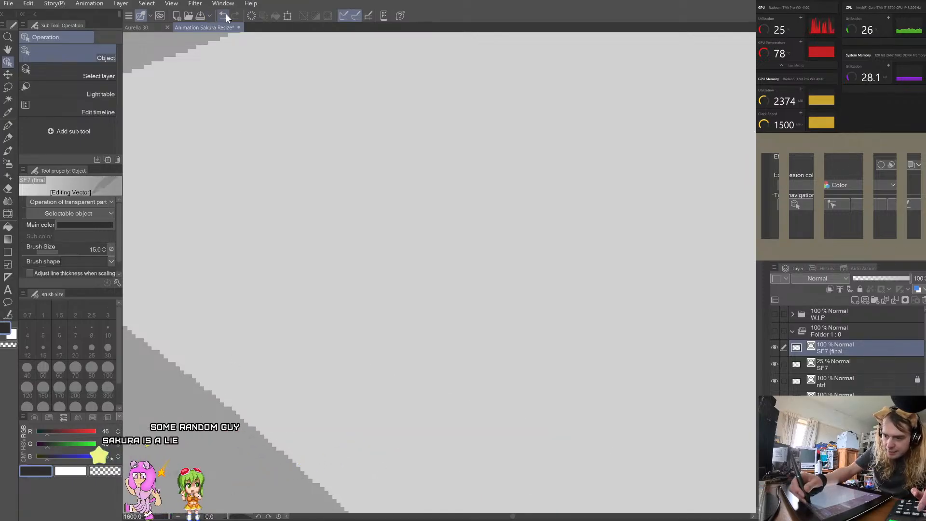
key(ctrl+z)
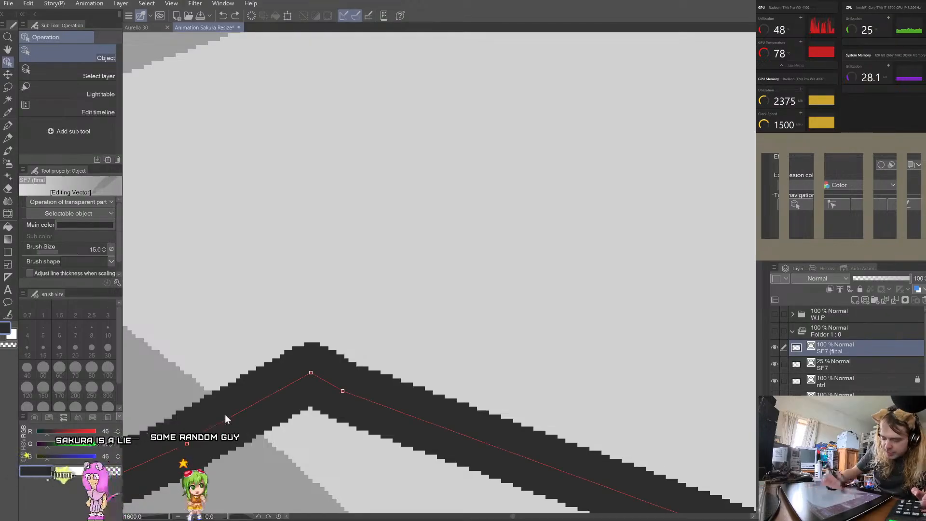
right_click(187, 444)
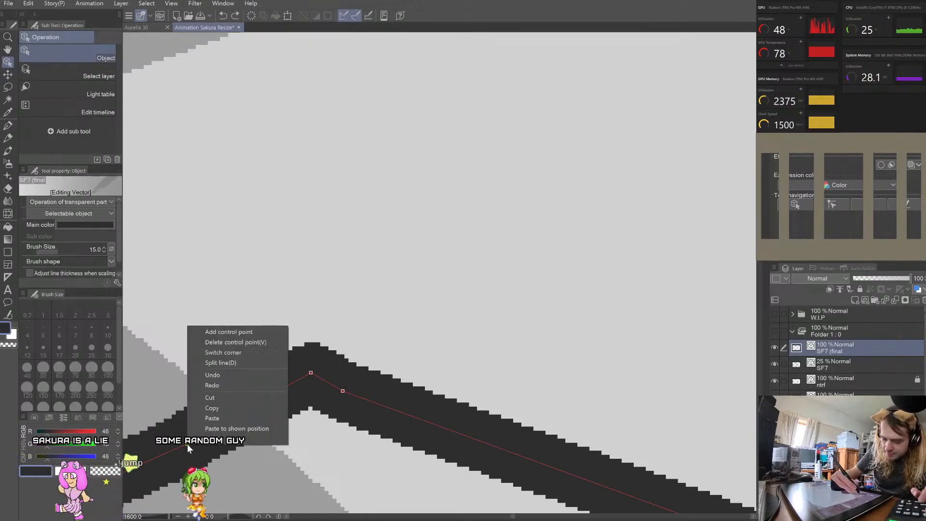
click(225, 335)
Step: Reshape the left-hand fringe corner by moving the control point just below it up towards the tip
scroll(239, 310, down, 10)
scroll(242, 310, down, 2)
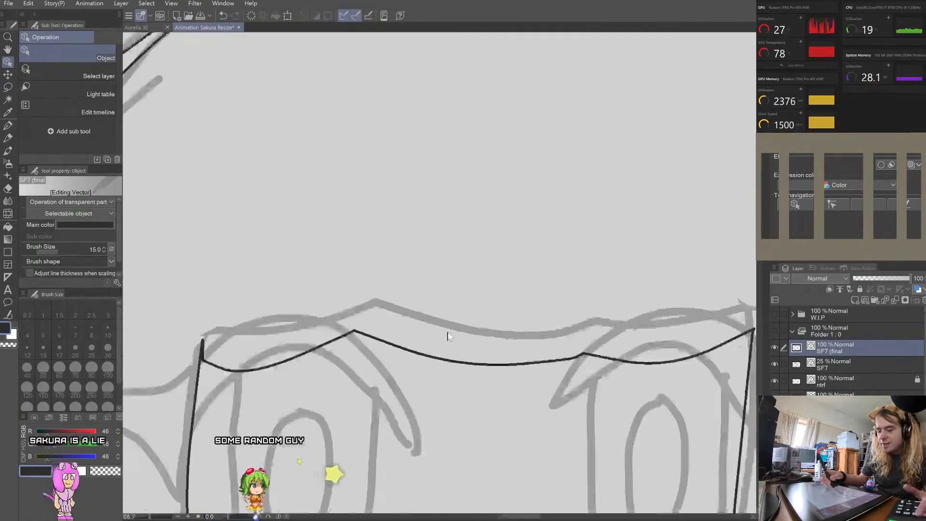
scroll(215, 337, up, 2)
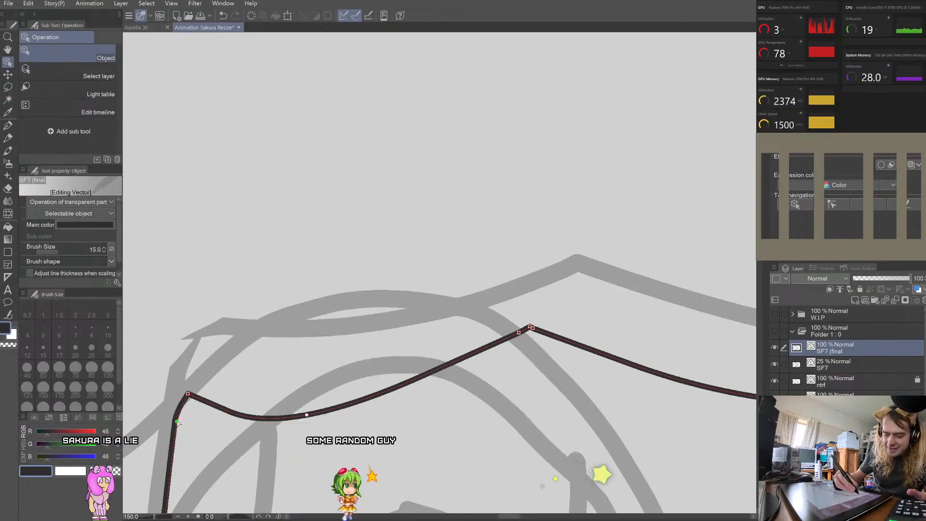
drag(176, 418, 191, 389)
scroll(236, 384, down, 4)
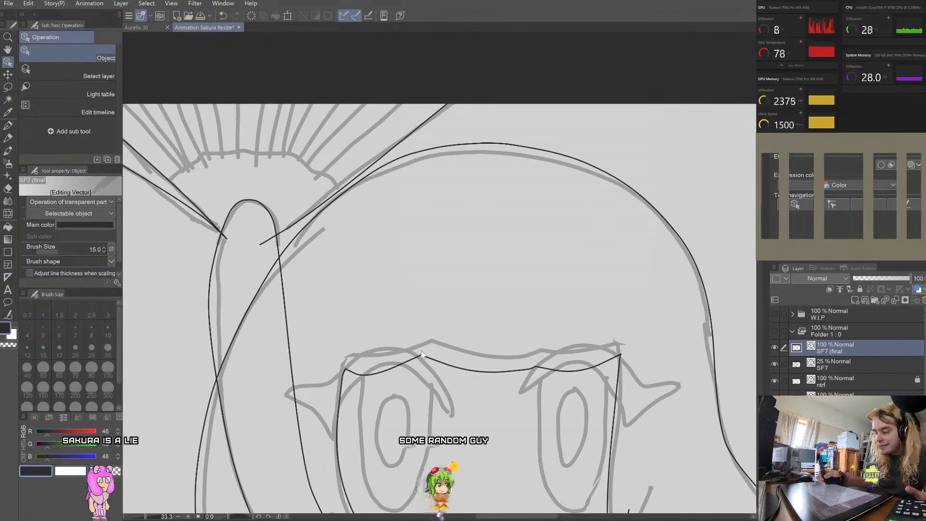
Step: Lower the right-hand fringe corner by repositioning its control points and deepen the curve above the right-hand eye
scroll(627, 393, up, 3)
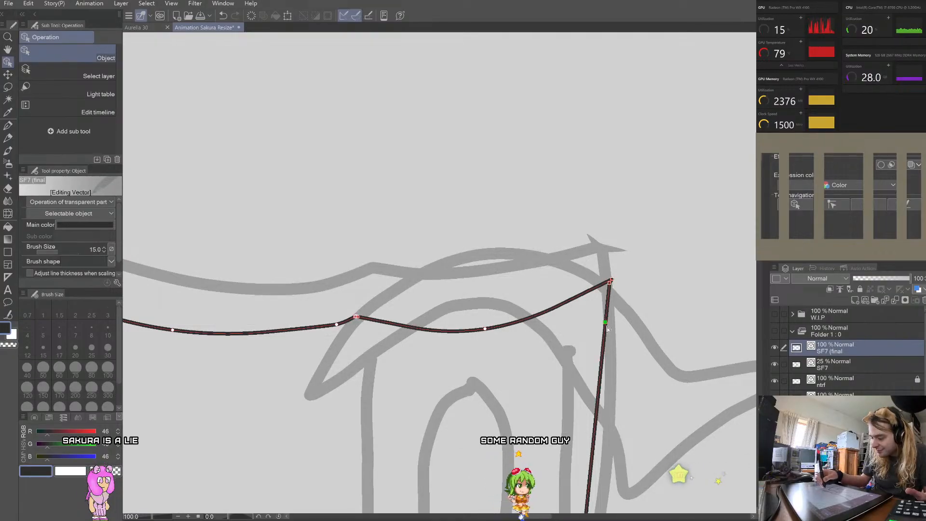
drag(607, 327, 606, 336)
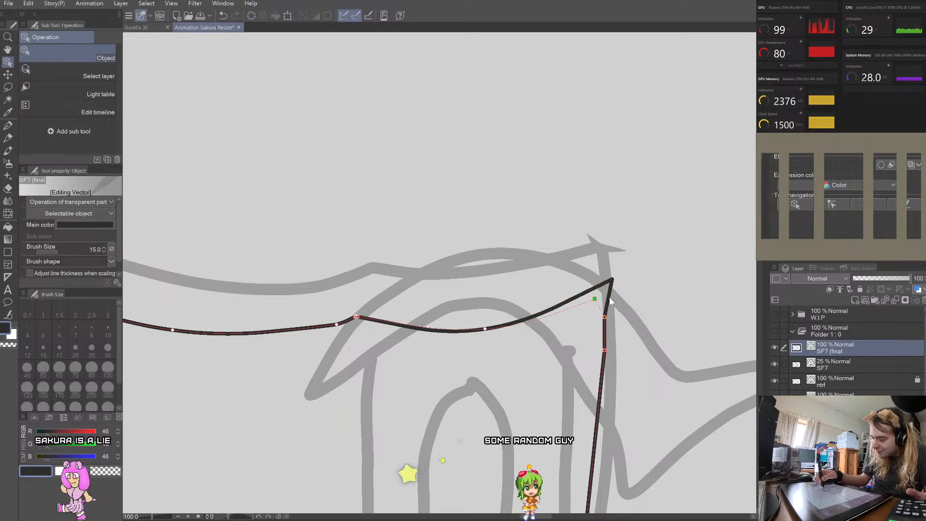
drag(604, 317, 603, 296)
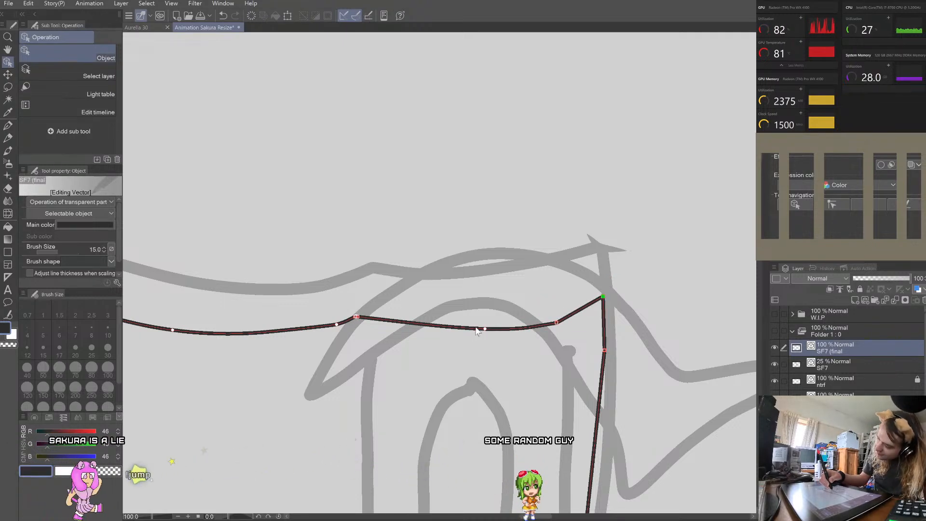
drag(482, 335, 484, 343)
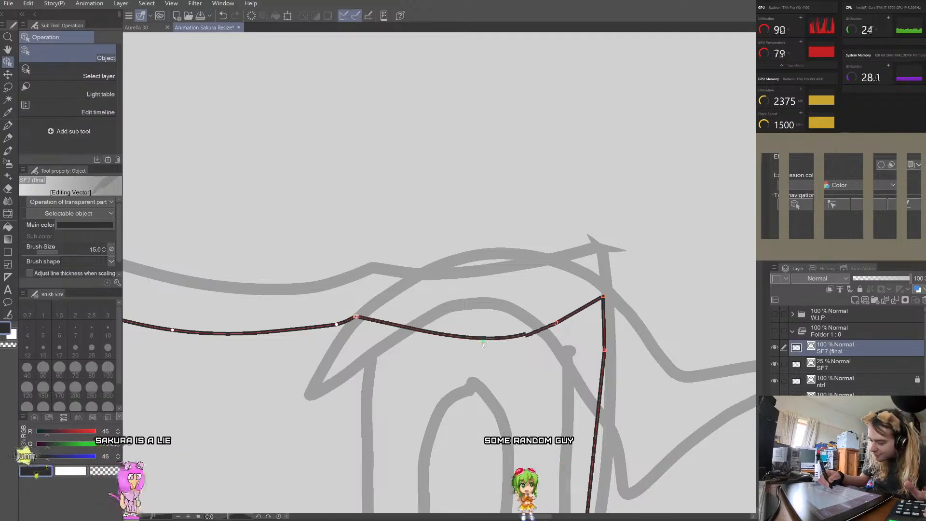
Step: Move the control points on both sides of the small fringe peak outwards and down to make the peak sharper
drag(357, 316, 372, 330)
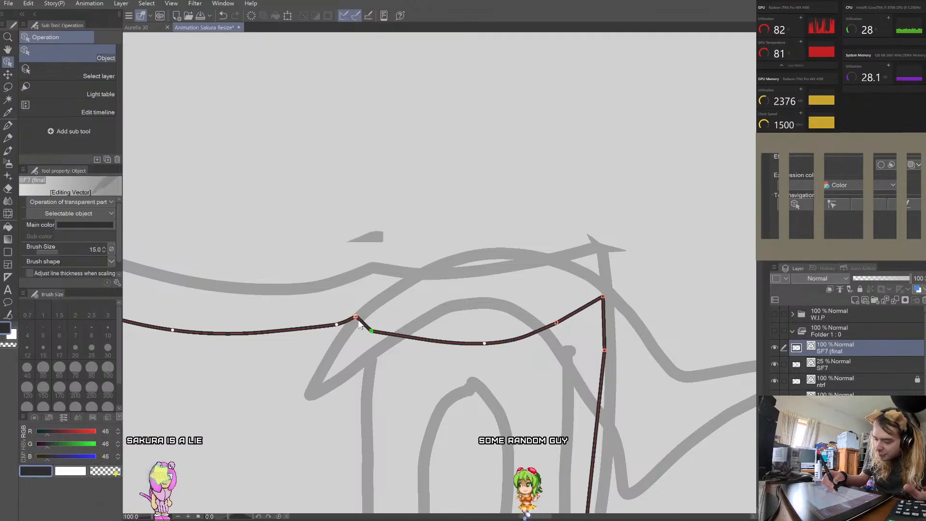
scroll(363, 321, up, 5)
scroll(346, 288, down, 7)
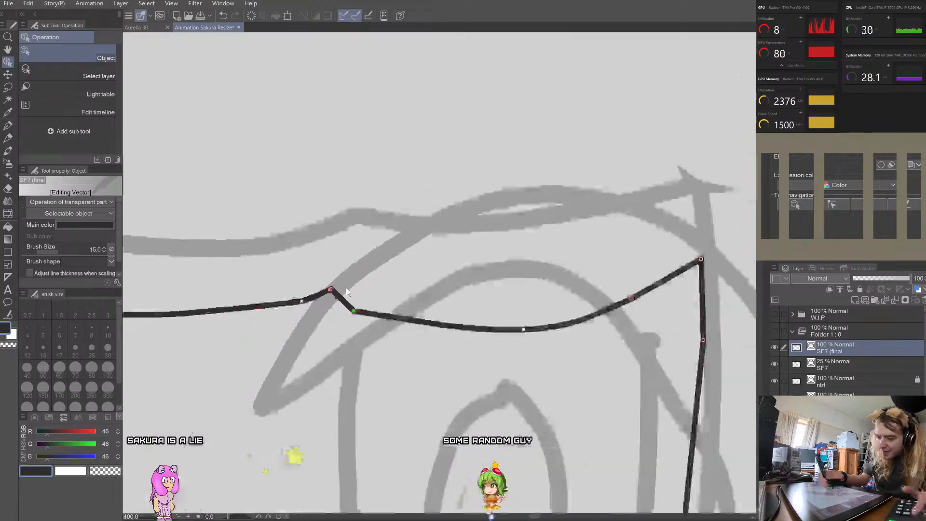
drag(325, 293, 312, 305)
scroll(338, 289, up, 4)
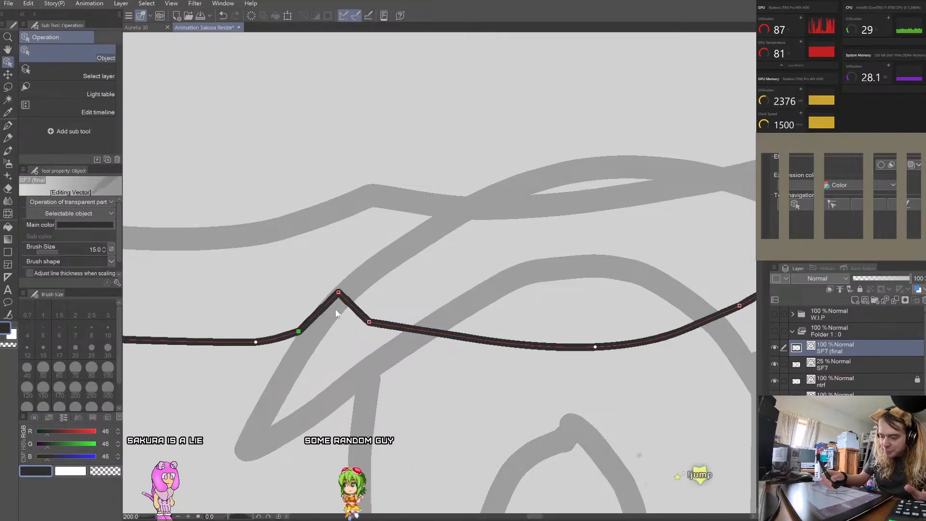
Step: Reposition the control points between the two fringe peaks to give the middle section a deeper, smooth curve
scroll(335, 309, down, 3)
scroll(335, 308, down, 2)
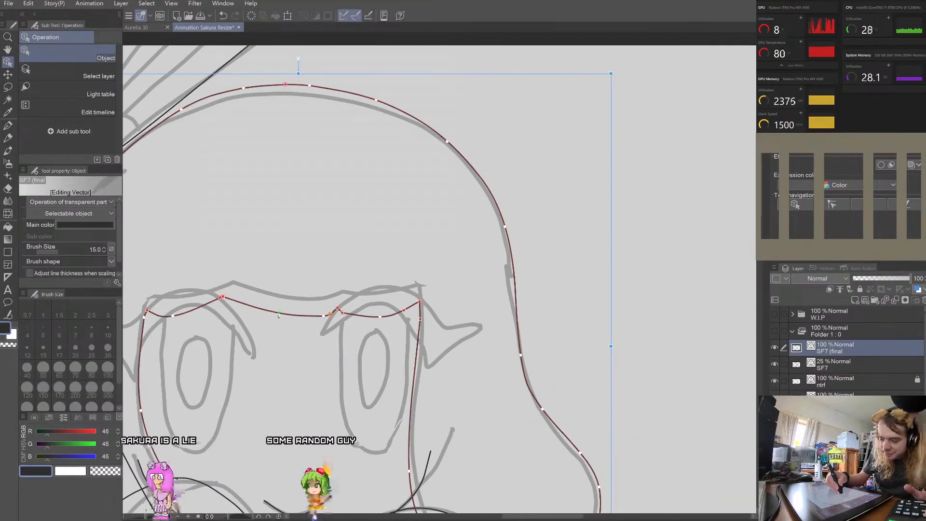
scroll(331, 316, up, 2)
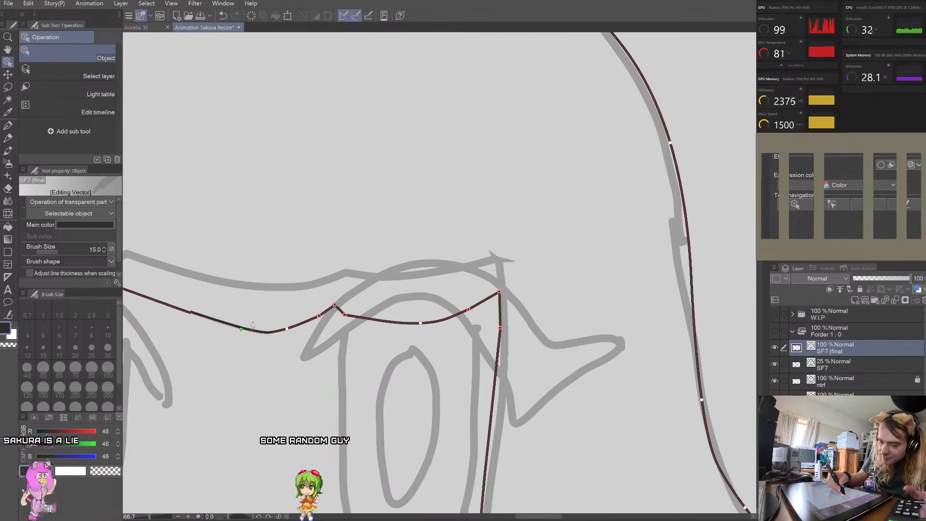
scroll(251, 324, down, 2)
scroll(233, 322, up, 1)
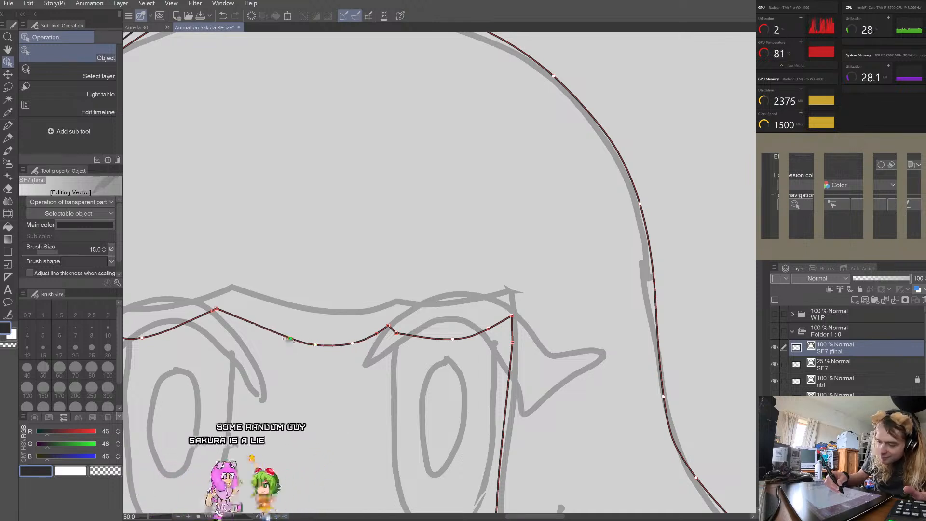
Step: Shift the taller fringe peak's tip slightly right and upwards and adjust the neighbouring control points around it
scroll(227, 307, up, 2)
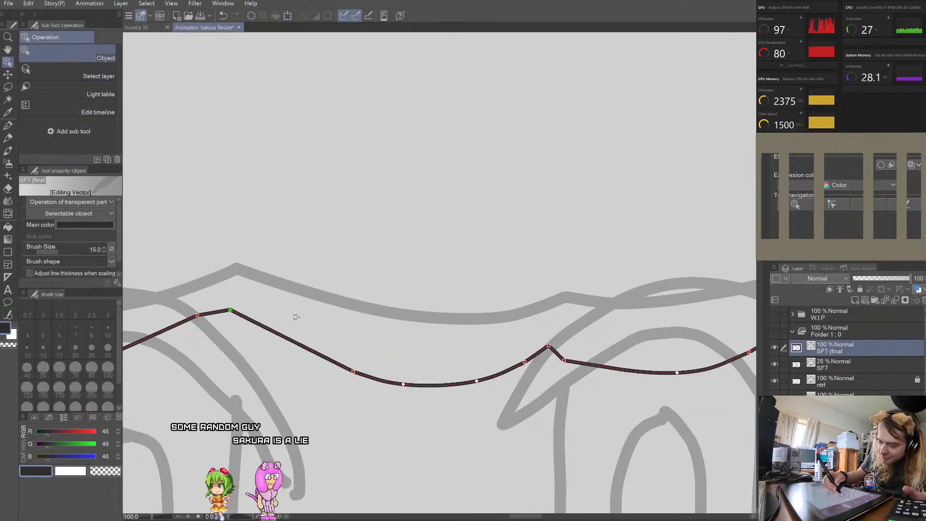
drag(233, 308, 239, 307)
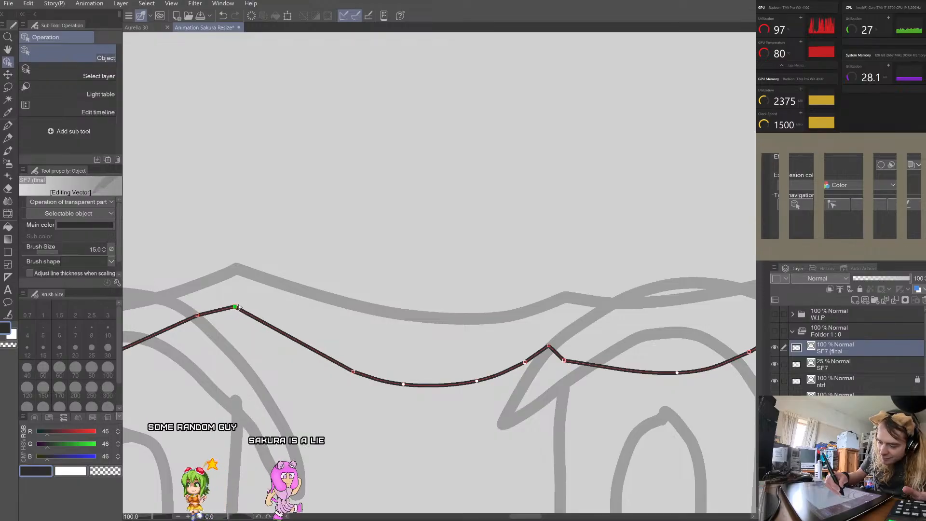
click(351, 372)
scroll(376, 363, down, 2)
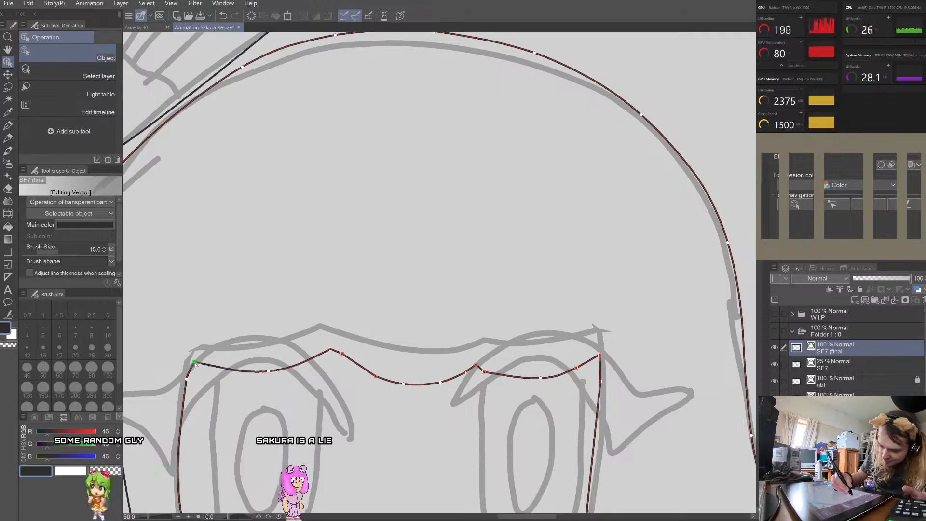
scroll(255, 302, down, 2)
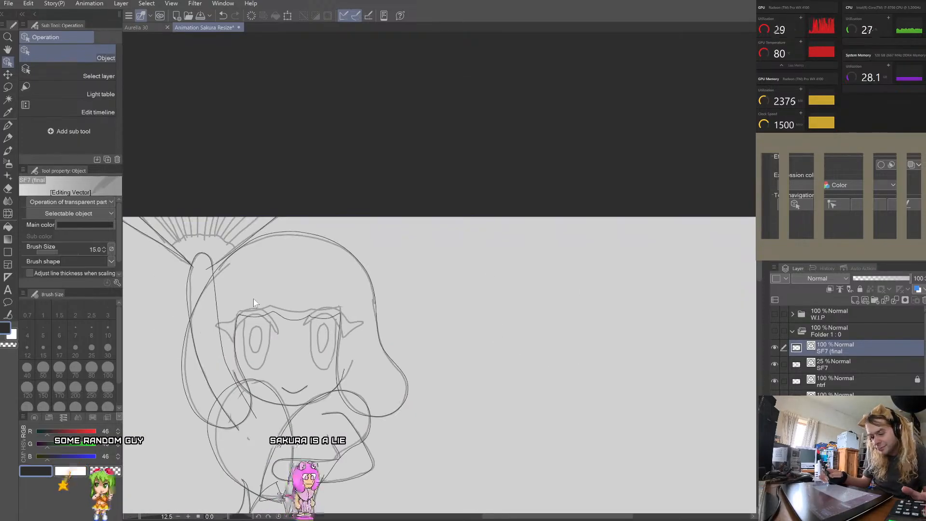
Step: Reshape the small fringe peak by spreading its neighbouring control points, and even out the curves on both sides
scroll(496, 390, up, 1)
scroll(318, 316, up, 3)
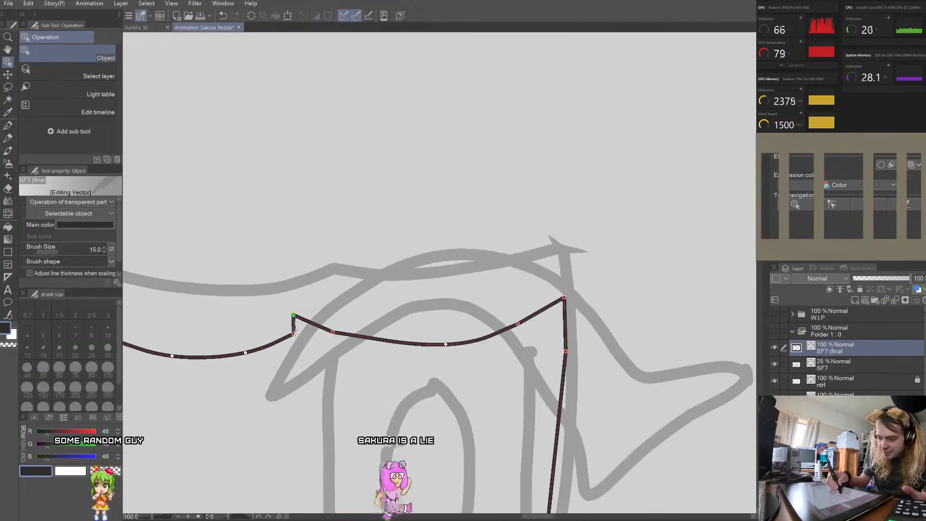
drag(293, 333, 277, 335)
drag(232, 355, 230, 355)
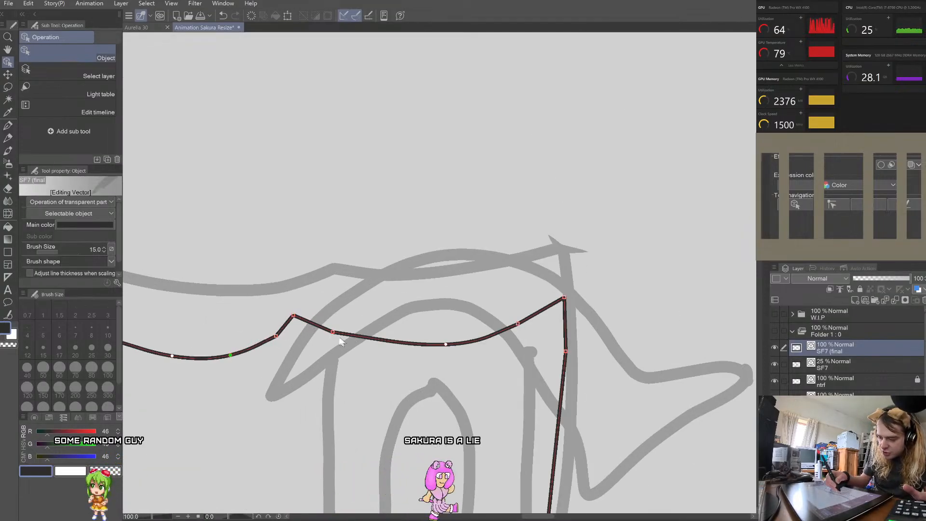
drag(332, 331, 347, 336)
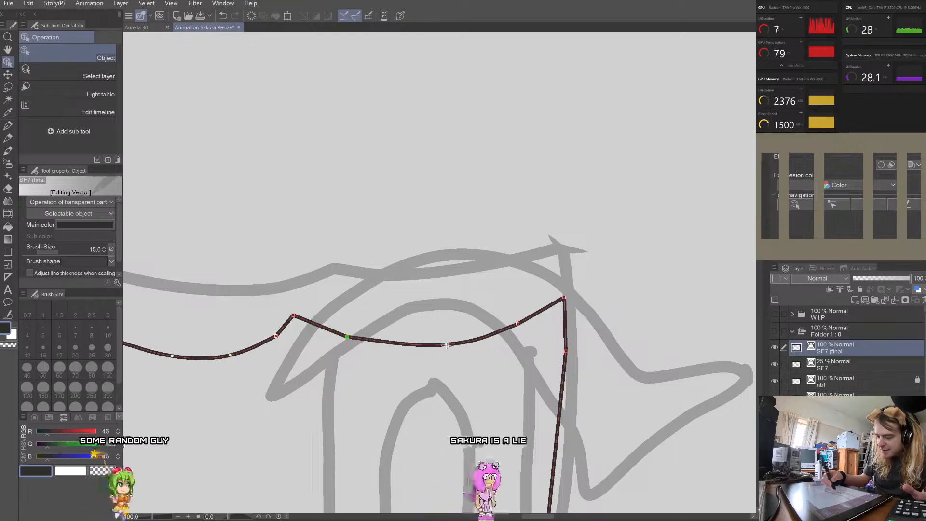
drag(445, 345, 435, 344)
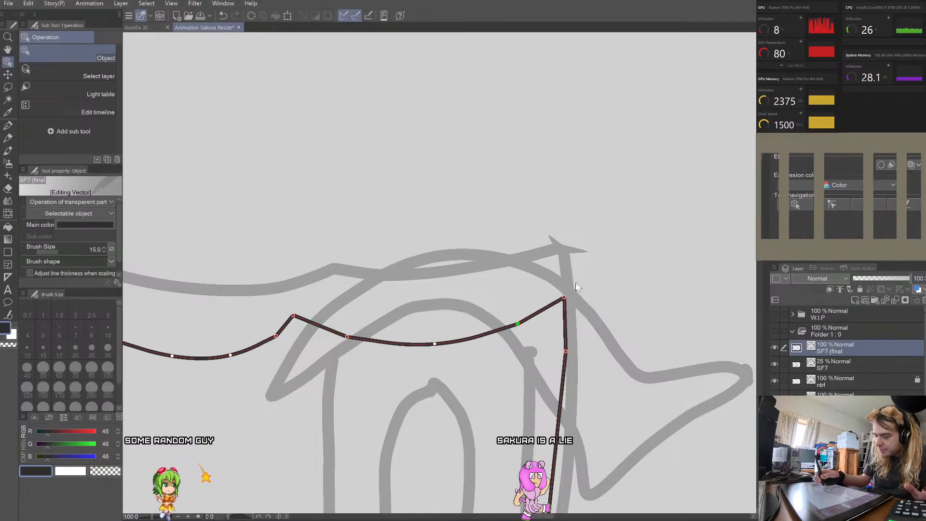
Step: Switch the corner point on the curve left of the right-hand fringe corner to smooth and delete the control point just below that corner
right_click(519, 324)
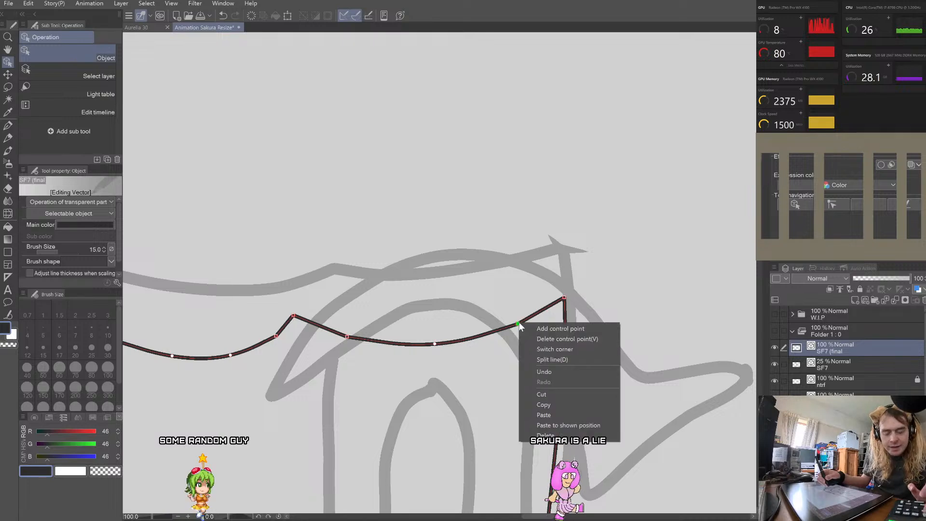
click(559, 349)
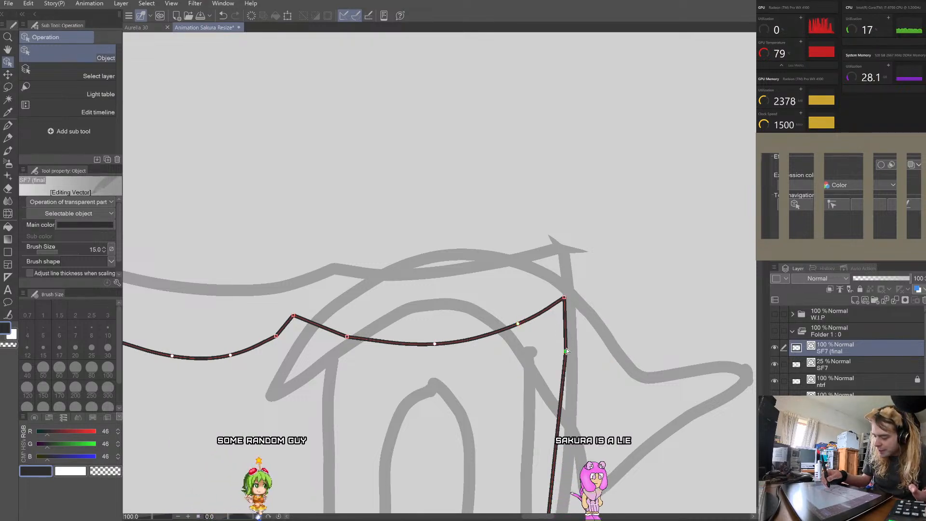
right_click(565, 351)
click(595, 368)
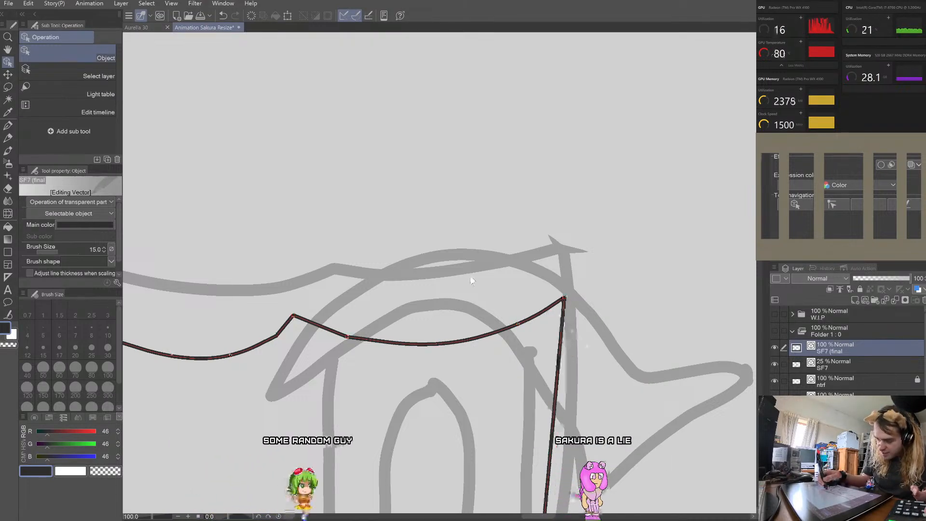
Step: Undo the deletion of the control point below the right-hand fringe corner, then switch that point to smooth and move it slightly down and outwards
click(558, 366)
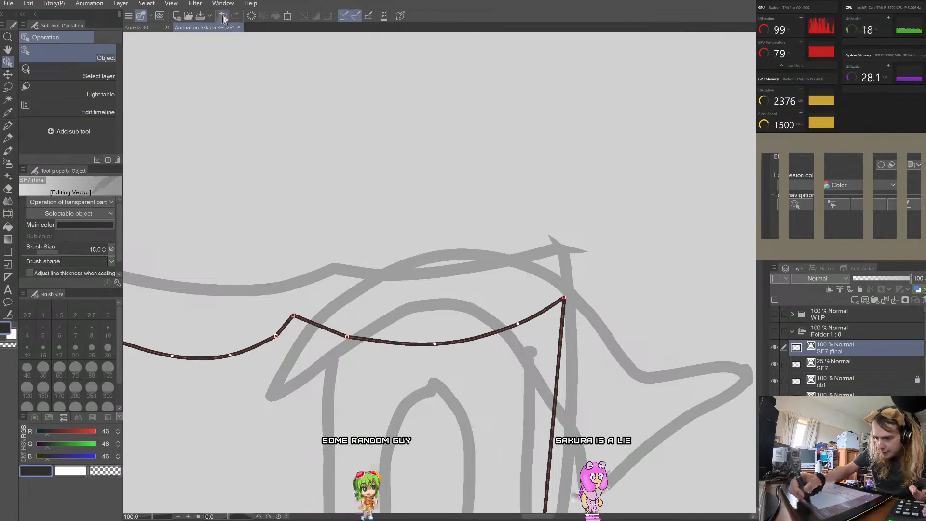
click(223, 17)
click(566, 350)
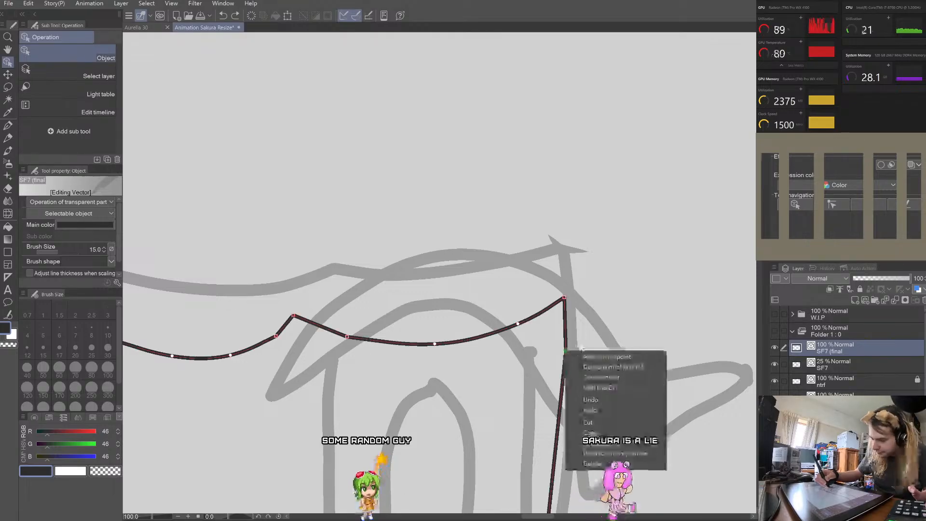
right_click(566, 351)
click(618, 377)
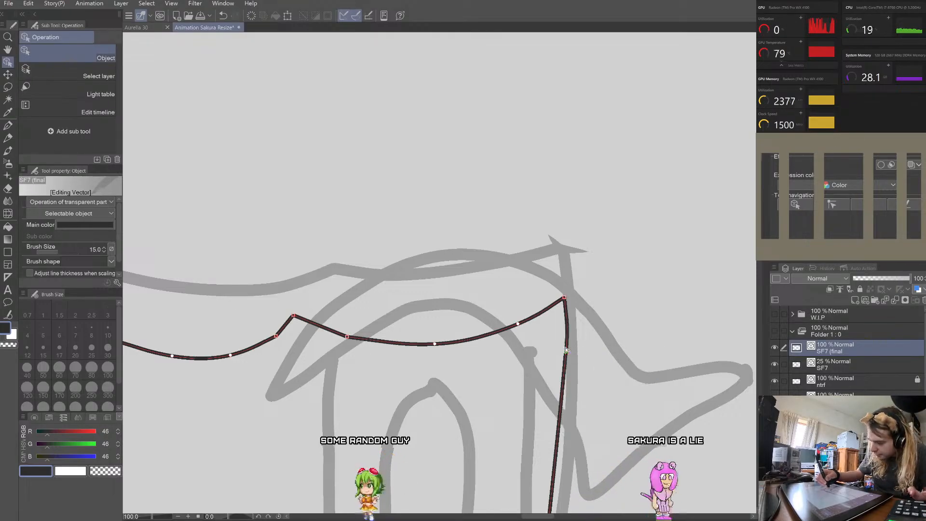
drag(571, 371, 570, 371)
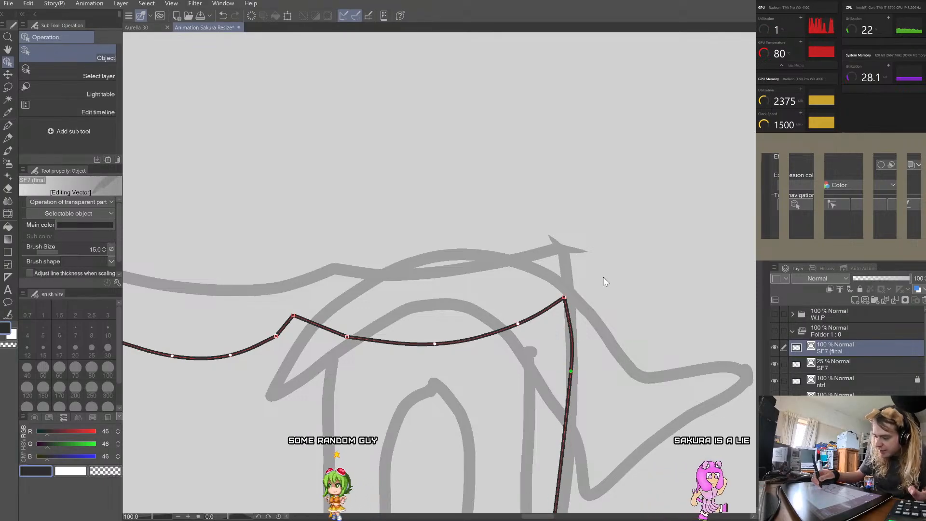
Step: Switch the corner points on both sides of the small fringe peak to smooth and even out the curve left of it
right_click(347, 337)
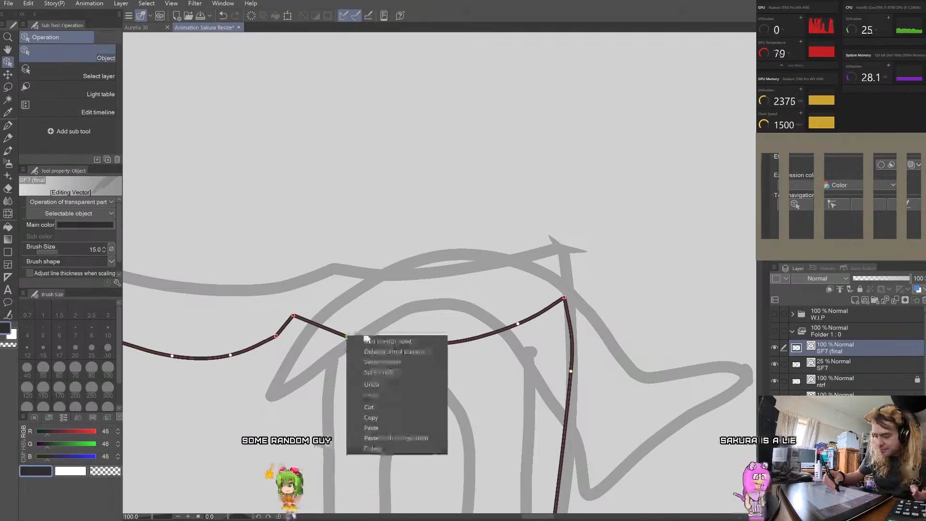
click(409, 359)
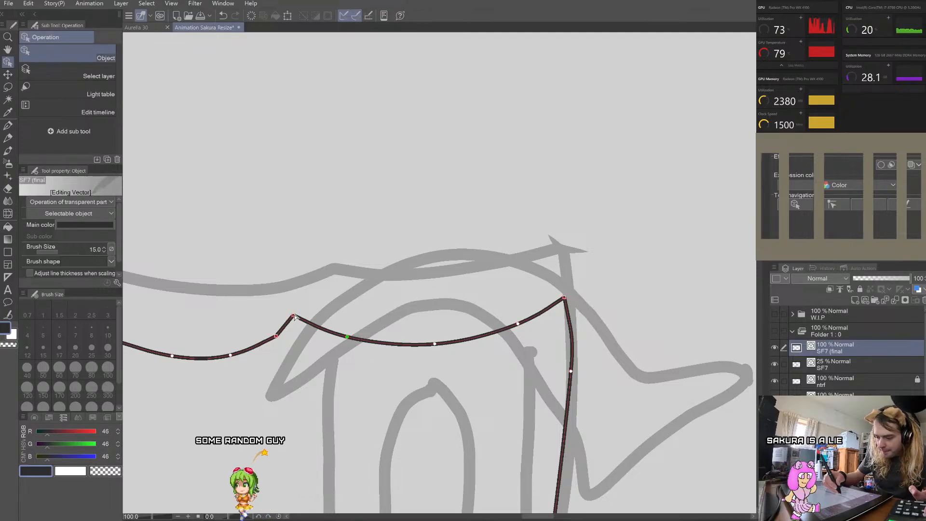
right_click(277, 336)
click(318, 359)
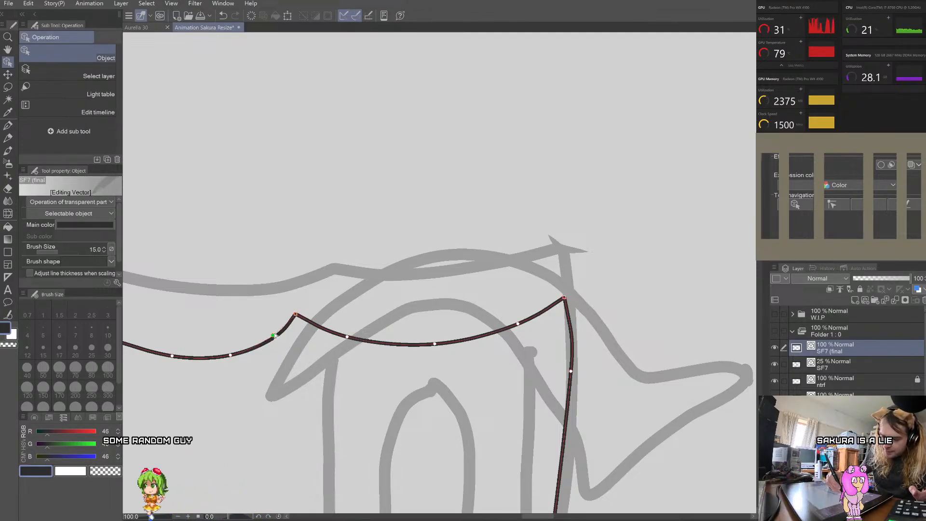
drag(230, 355, 226, 353)
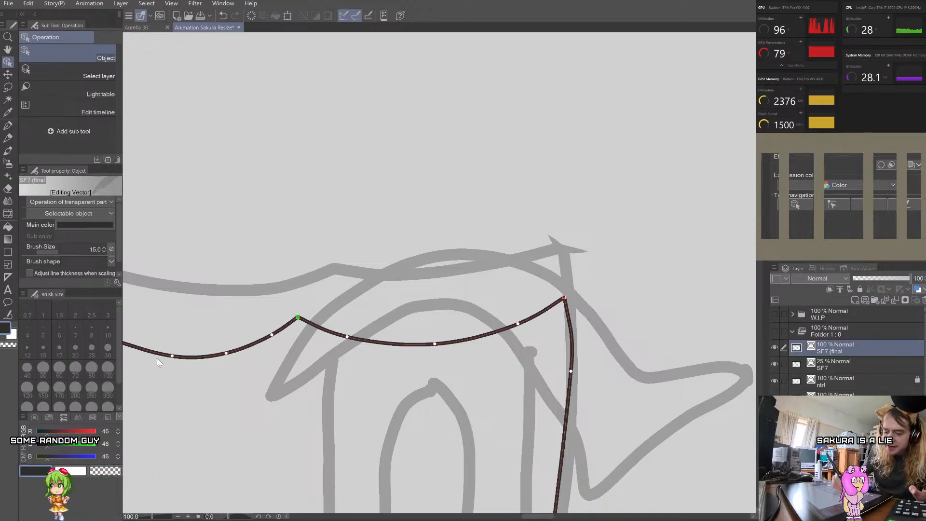
click(170, 356)
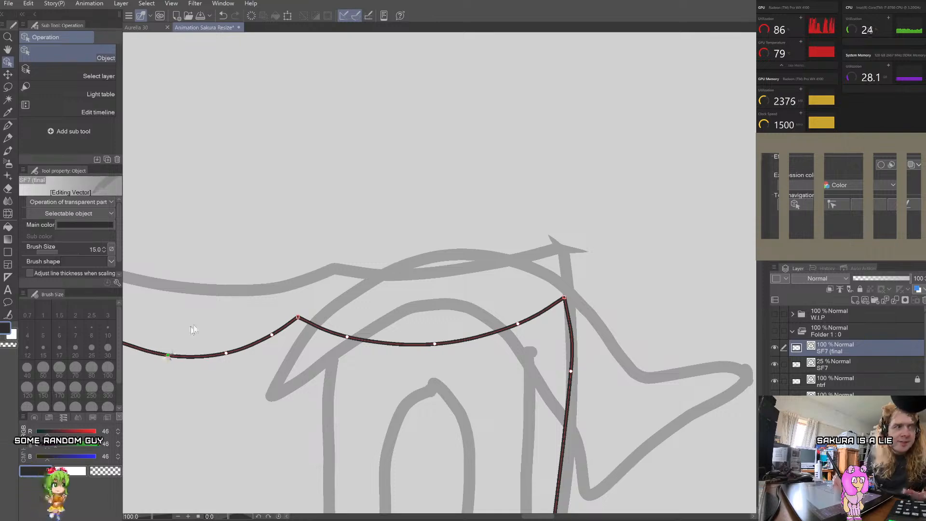
Step: Switch the corner point on the slope right of the taller peak to smooth and reposition the control points along the middle dip
scroll(256, 329, down, 3)
scroll(289, 302, up, 3)
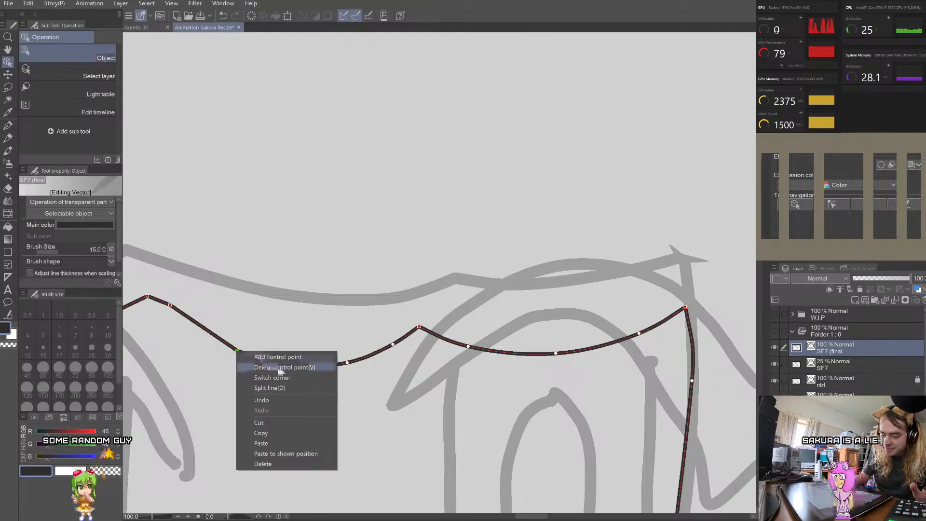
click(282, 378)
click(252, 331)
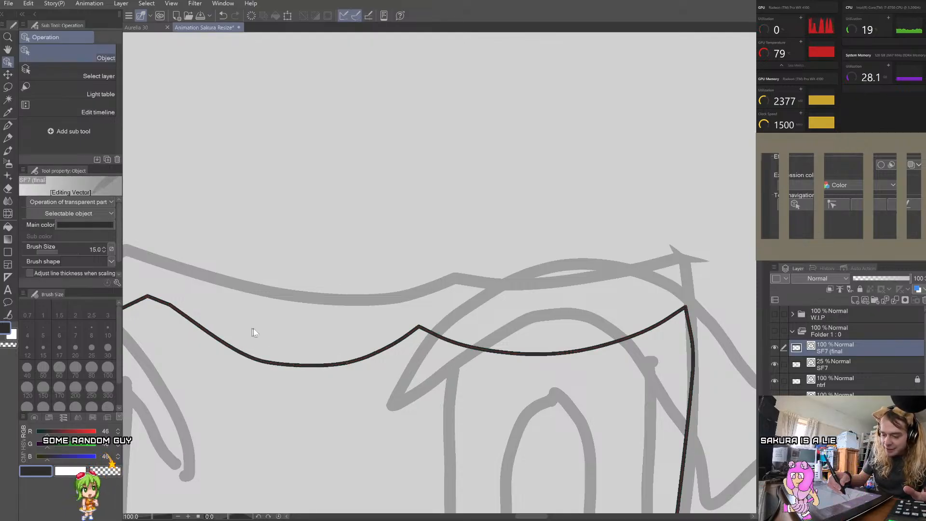
scroll(309, 311, down, 2)
scroll(309, 311, up, 2)
click(351, 351)
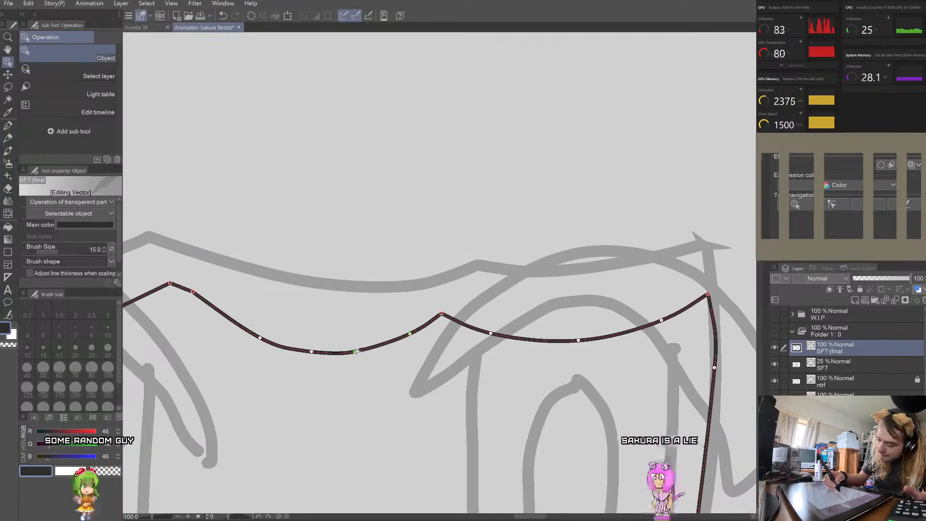
drag(311, 352, 252, 335)
Step: Switch the taller fringe peak's tip and the corner point just right of it to smooth so the peak is rounded
click(193, 292)
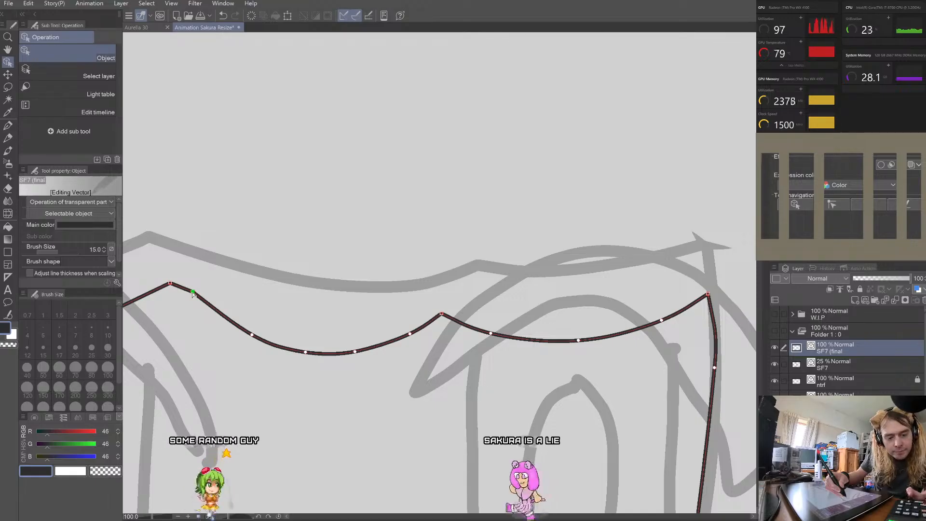
right_click(192, 293)
click(231, 320)
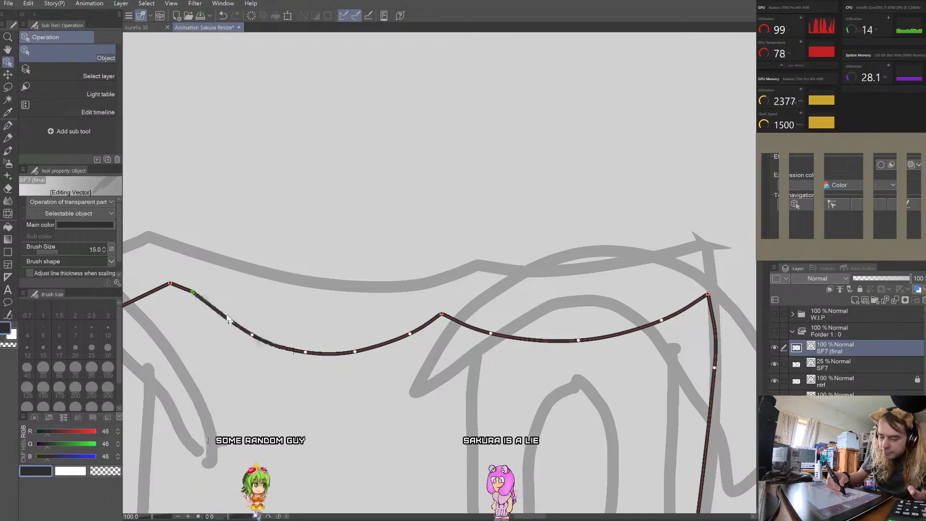
right_click(170, 286)
click(208, 312)
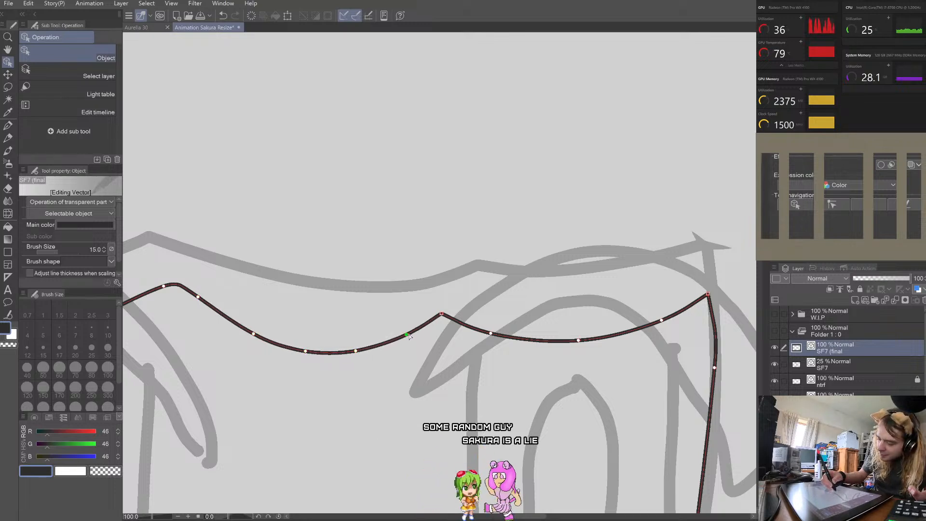
Step: Switch the small fringe peak's tip to smooth and lower it slightly, adjusting the control points leading to the taller peak
scroll(423, 305, down, 3)
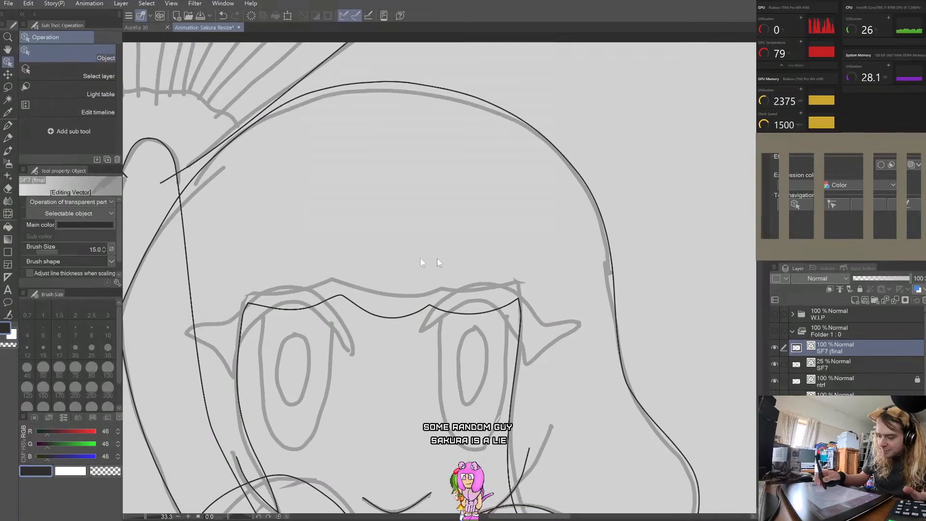
scroll(434, 299, up, 2)
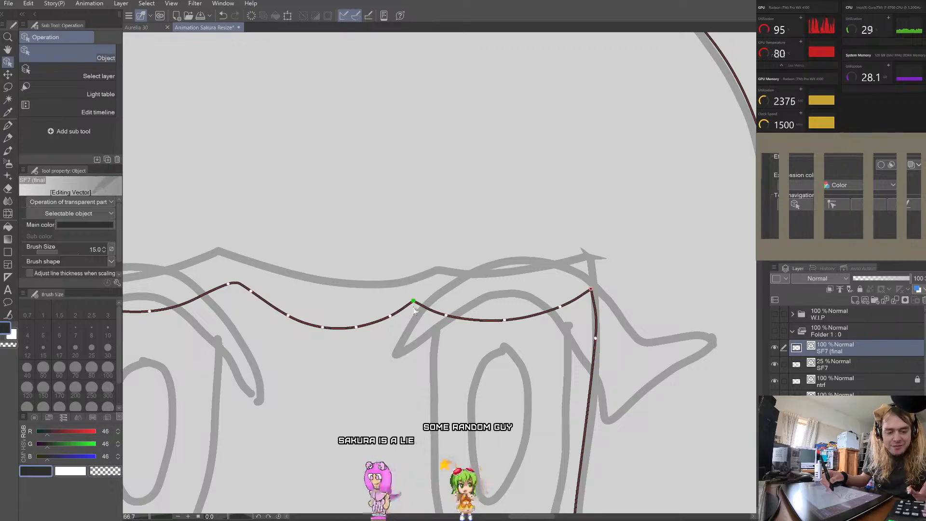
right_click(414, 302)
click(455, 331)
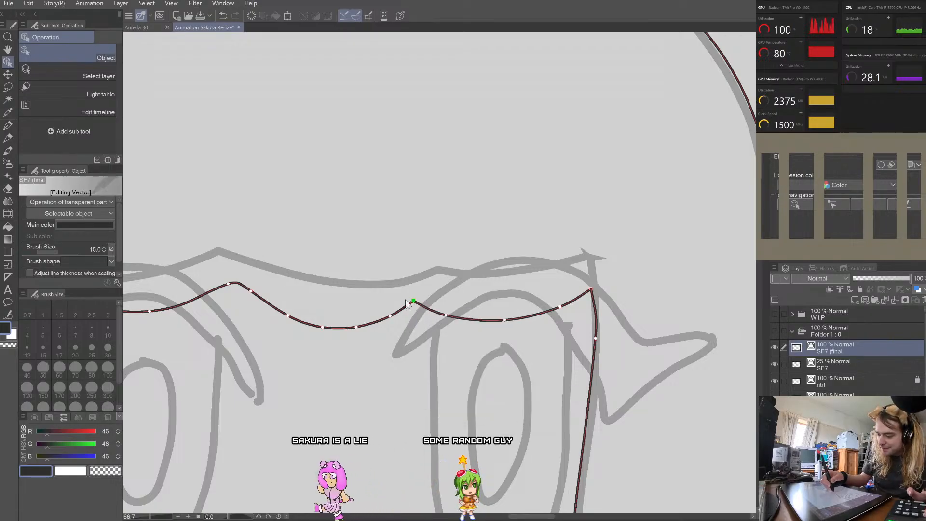
drag(413, 301, 417, 305)
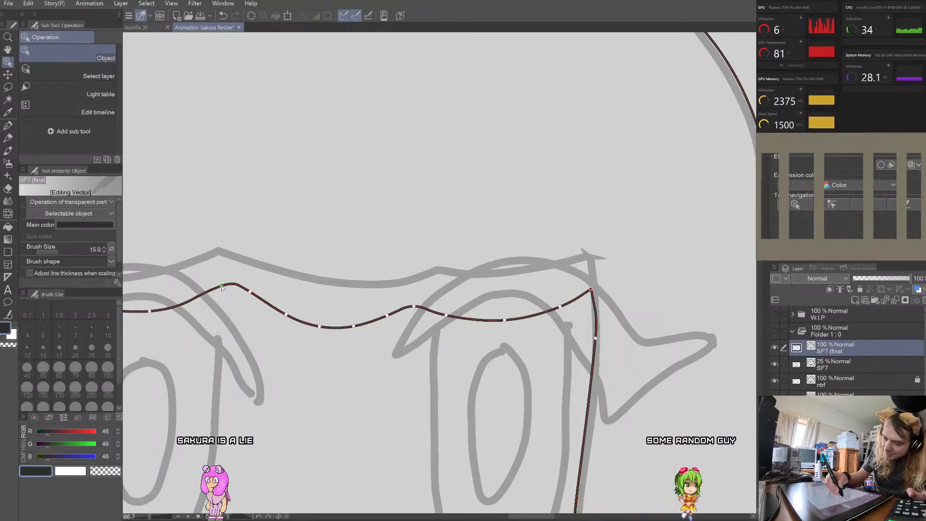
click(326, 297)
Step: Raise the left-hand fringe corner and adjust the control points on the curve and side line next to it
scroll(326, 298, down, 3)
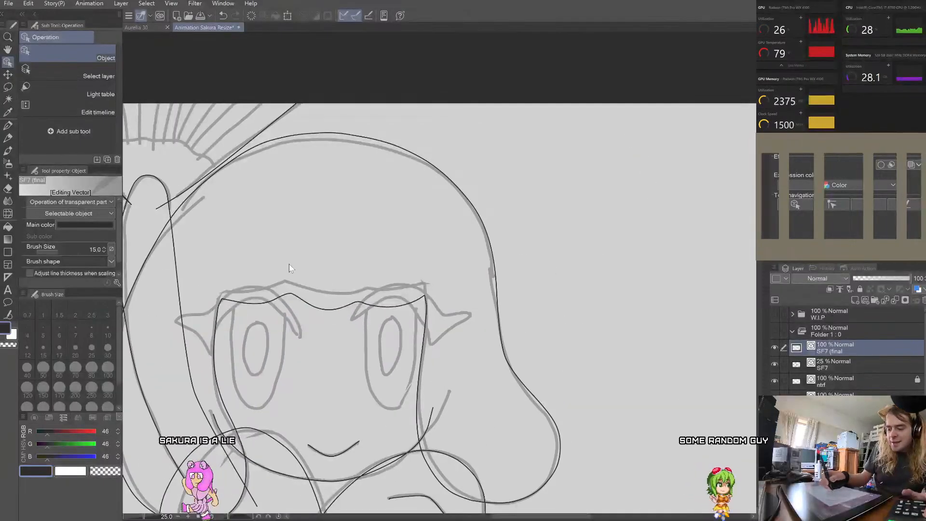
scroll(241, 301, up, 4)
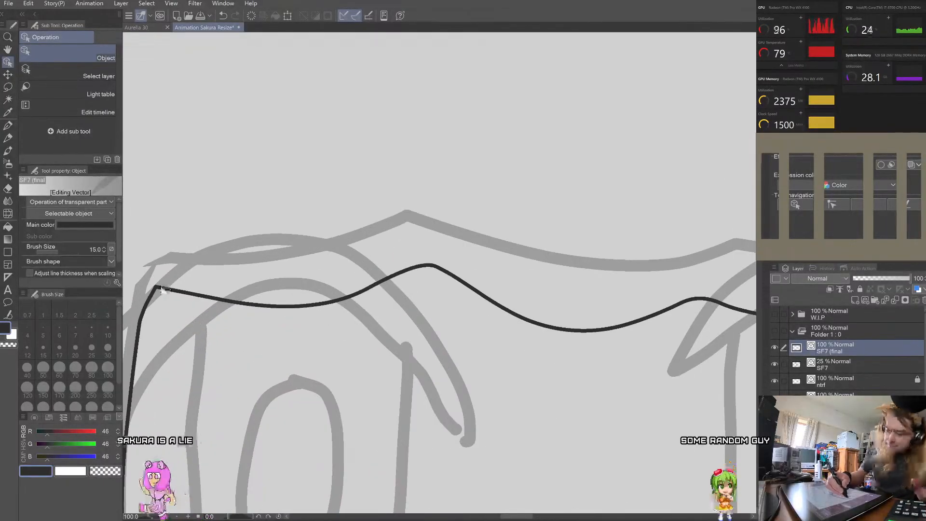
drag(159, 288, 161, 275)
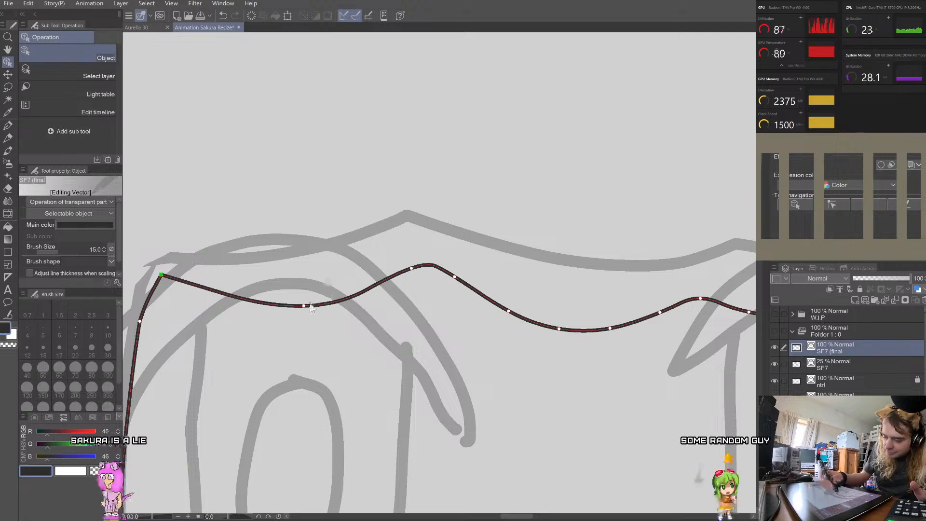
drag(304, 305, 290, 298)
click(161, 274)
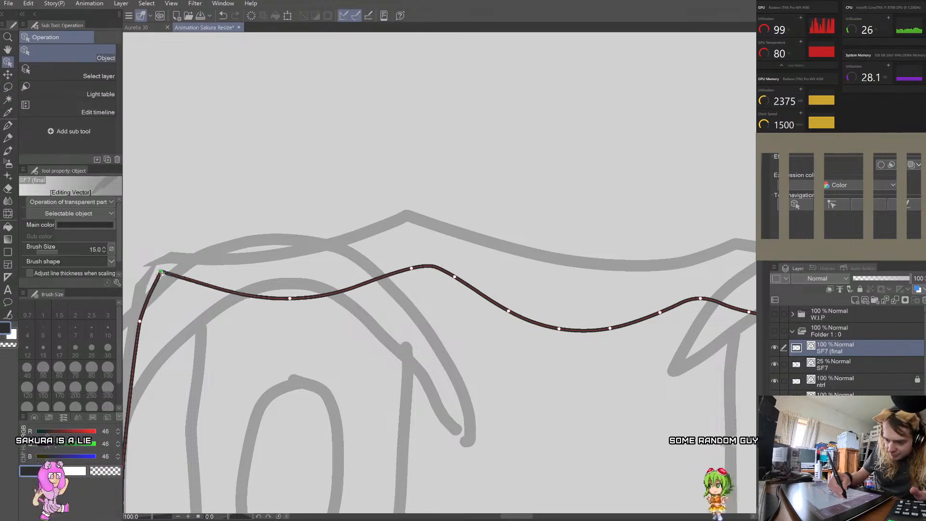
drag(139, 321, 135, 333)
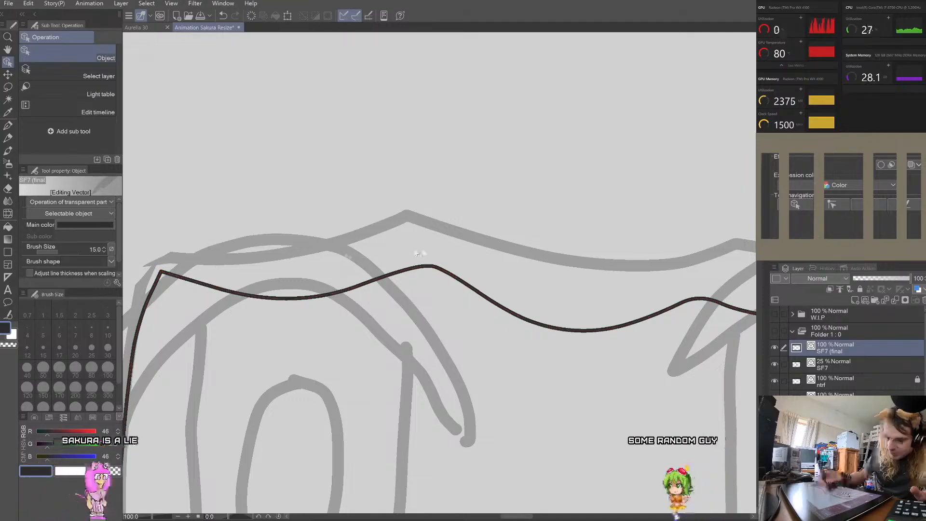
Step: Deepen the curve between the left-hand fringe corner and the taller peak, and lower the peak's control points slightly
scroll(475, 231, down, 3)
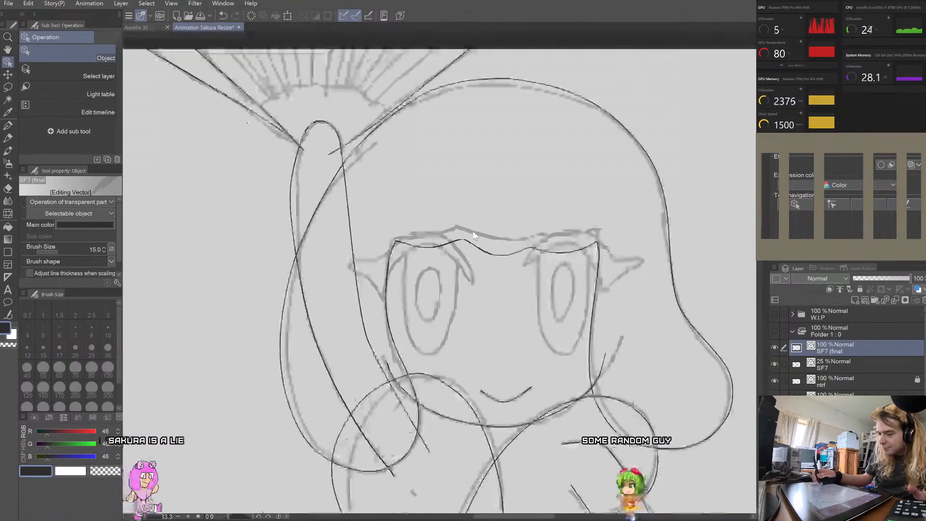
scroll(474, 235, down, 2)
scroll(347, 255, up, 3)
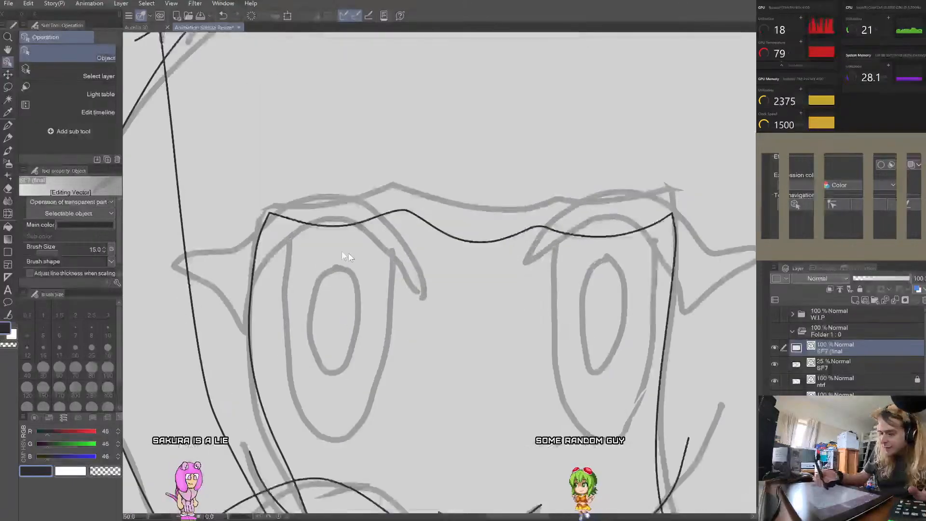
scroll(347, 256, up, 1)
click(375, 202)
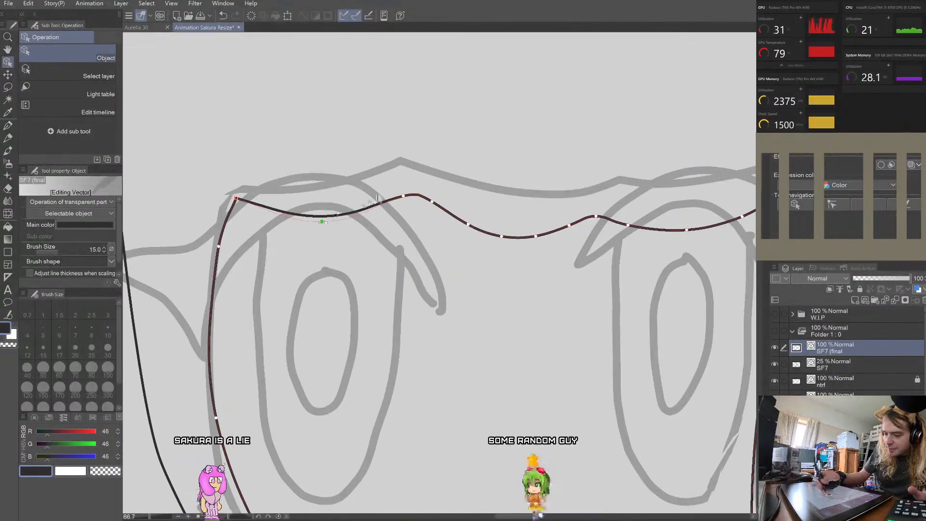
drag(375, 201, 433, 204)
Step: Lower the left-hand fringe corner and shift the nearest control points on the side line and the adjoining curve downwards
click(235, 198)
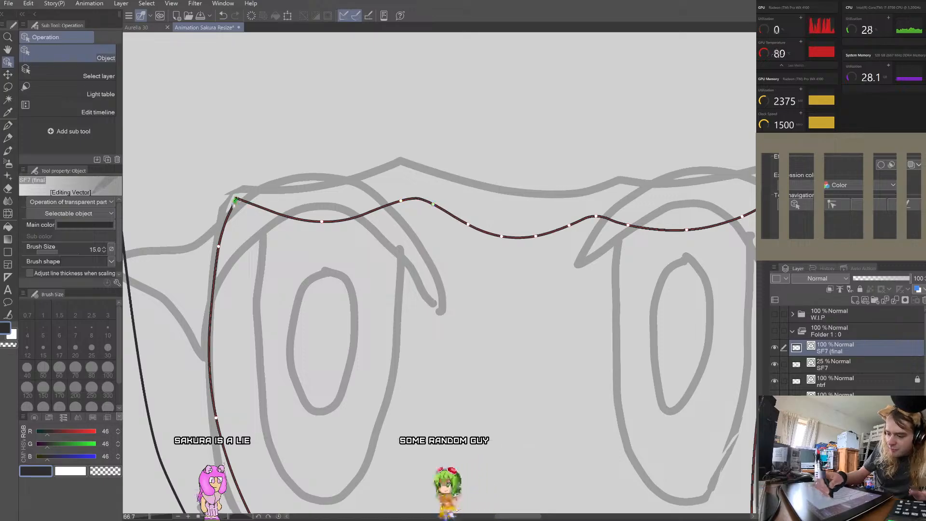
drag(235, 199, 233, 206)
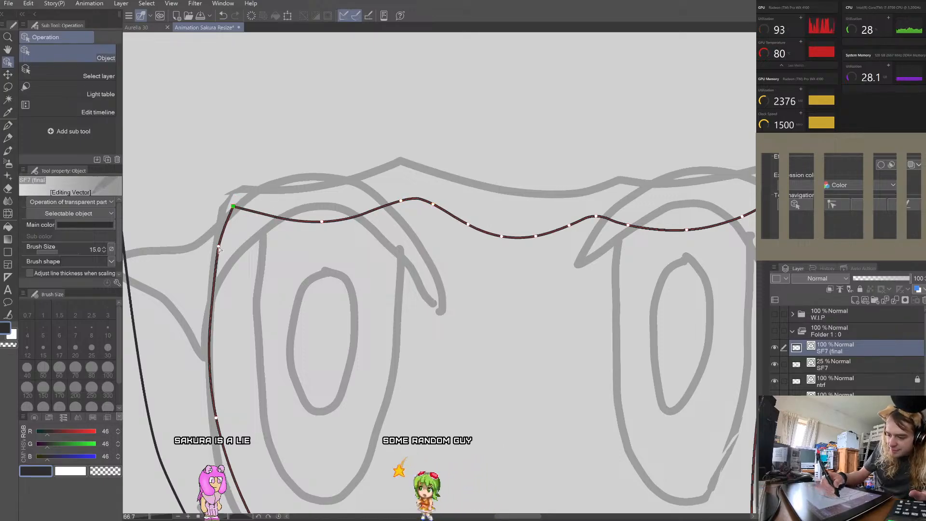
drag(219, 247, 214, 261)
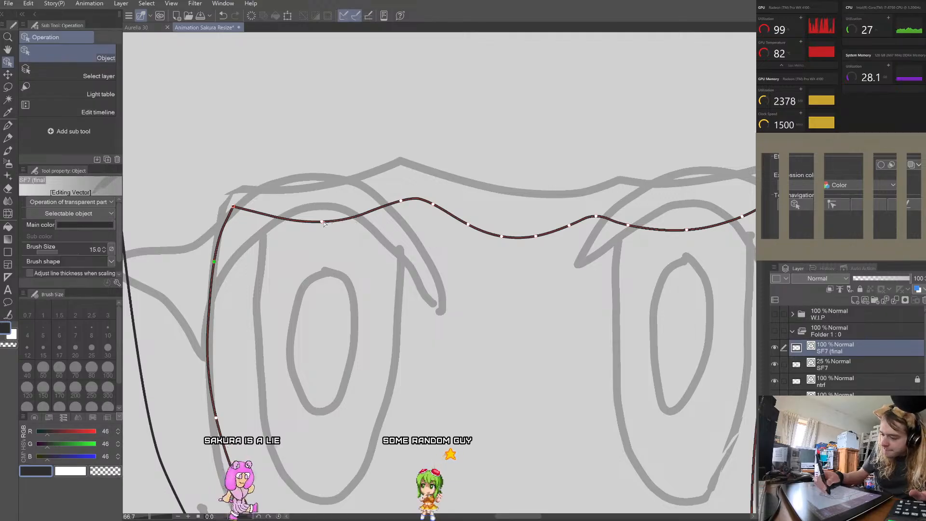
drag(322, 222, 320, 224)
Step: Lower the taller fringe peak further and even out the control points from it through the middle dip to the small peak
drag(400, 201, 534, 235)
click(569, 225)
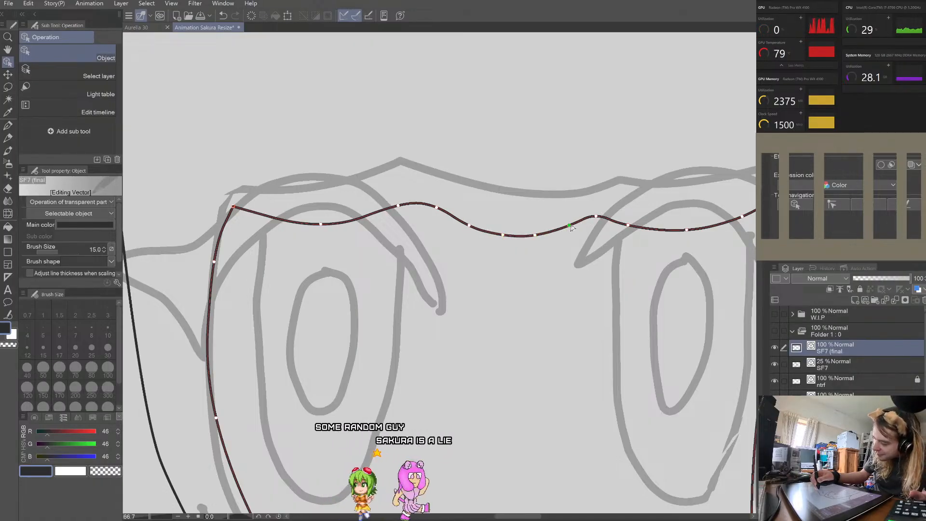
click(596, 217)
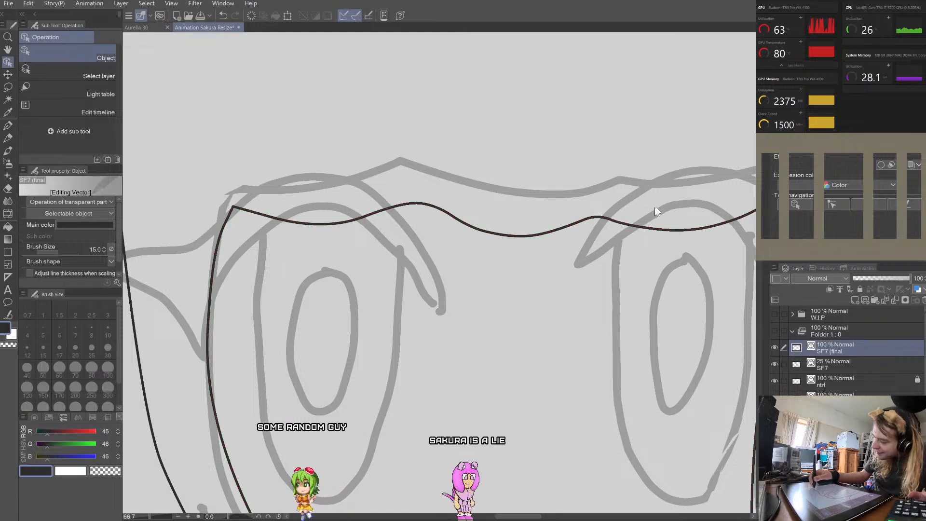
scroll(689, 216, down, 2)
scroll(559, 347, down, 3)
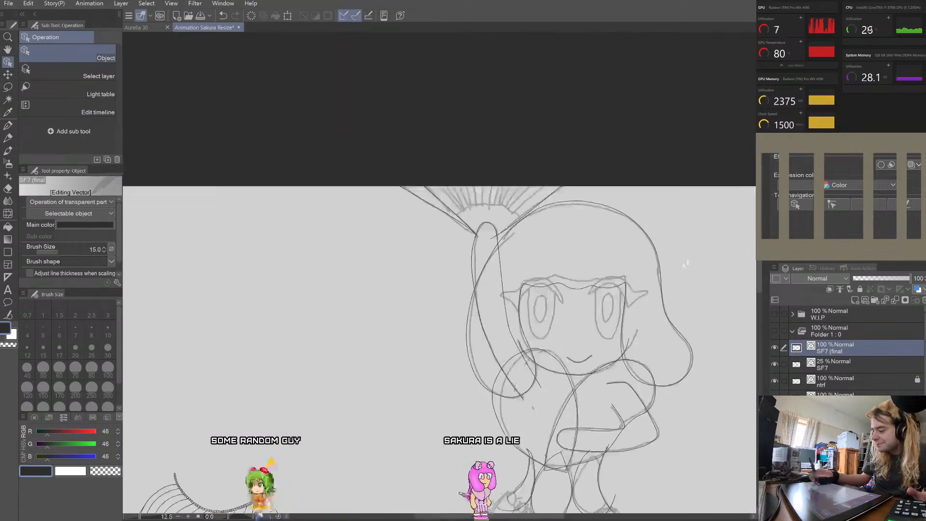
scroll(610, 347, up, 2)
scroll(610, 347, down, 2)
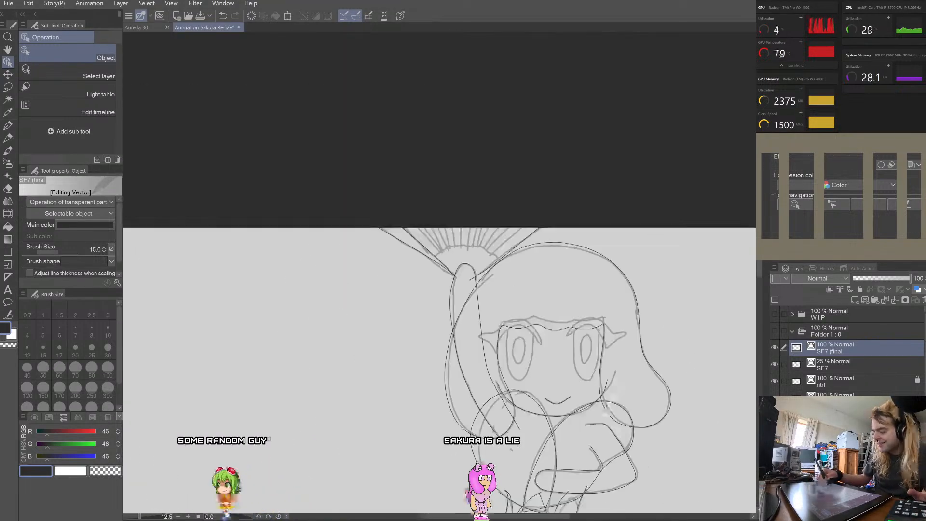
scroll(599, 434, up, 3)
scroll(596, 433, down, 1)
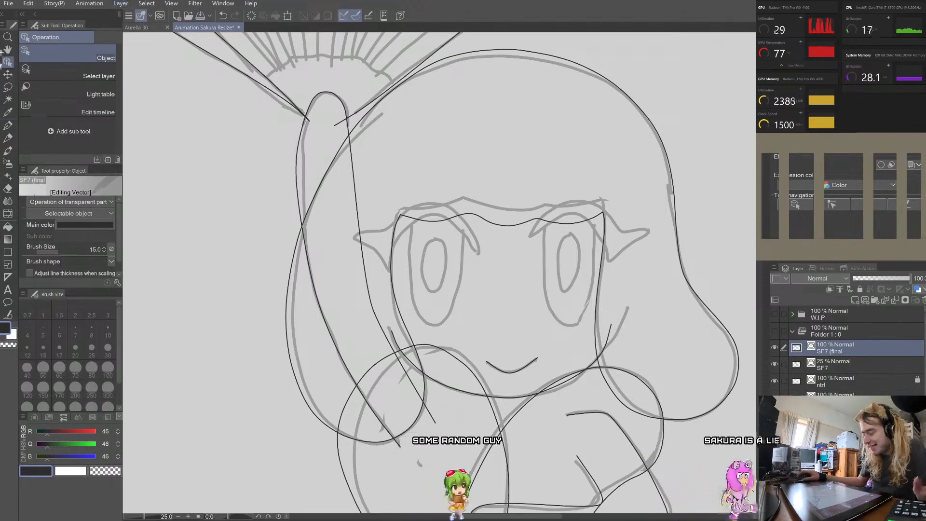
Step: Move the control points along the left-hand side of the long narrow loop beside the face slightly inwards to straighten that edge
scroll(239, 181, down, 2)
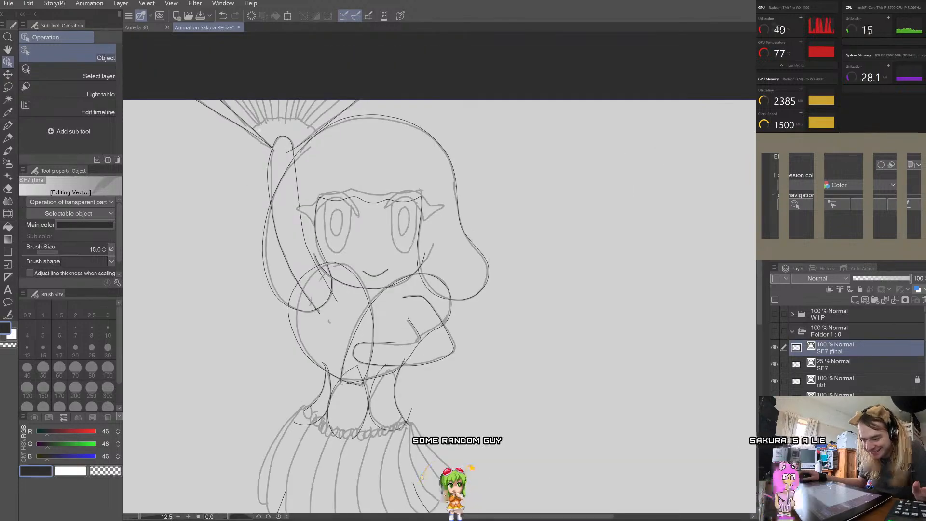
scroll(267, 137, up, 2)
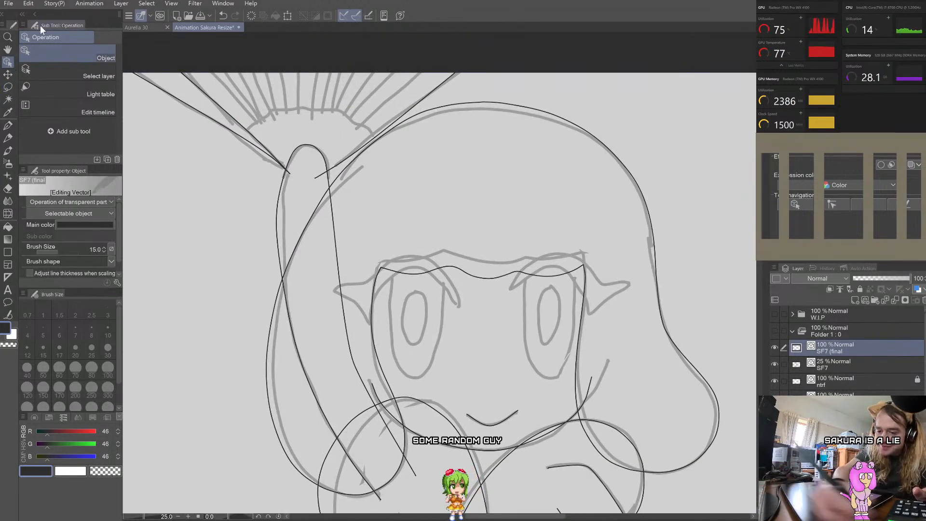
click(278, 223)
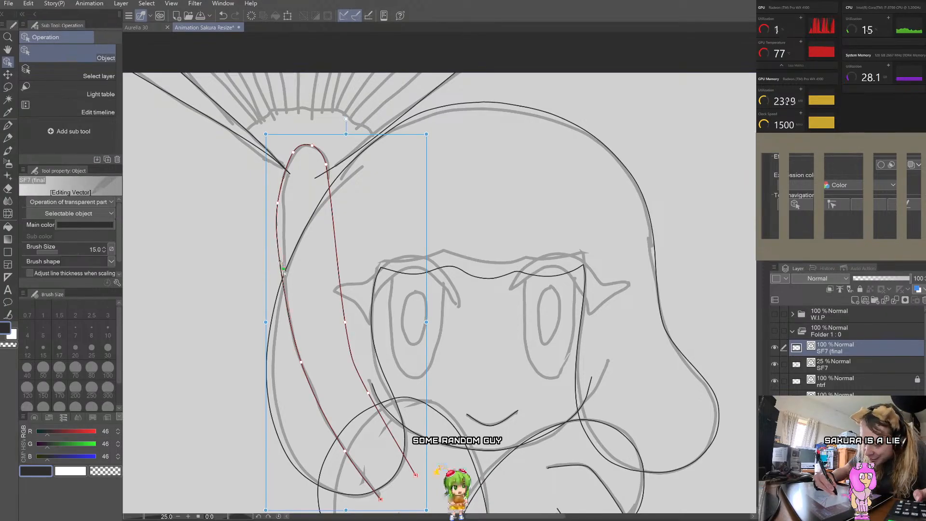
drag(281, 263, 284, 271)
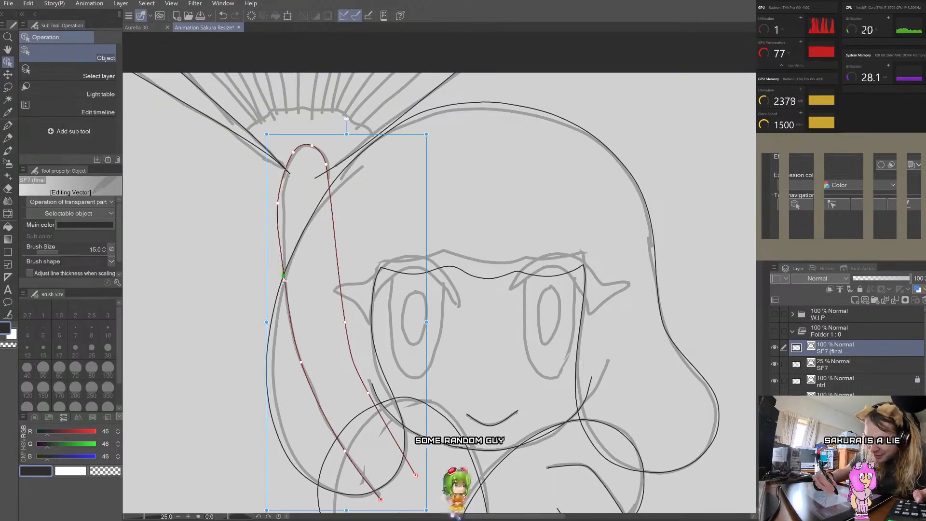
click(299, 357)
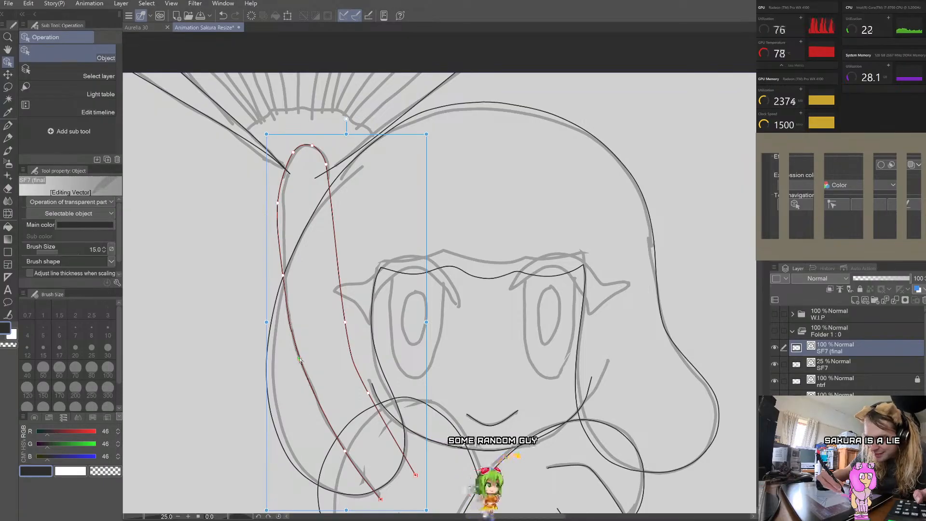
drag(280, 207, 282, 207)
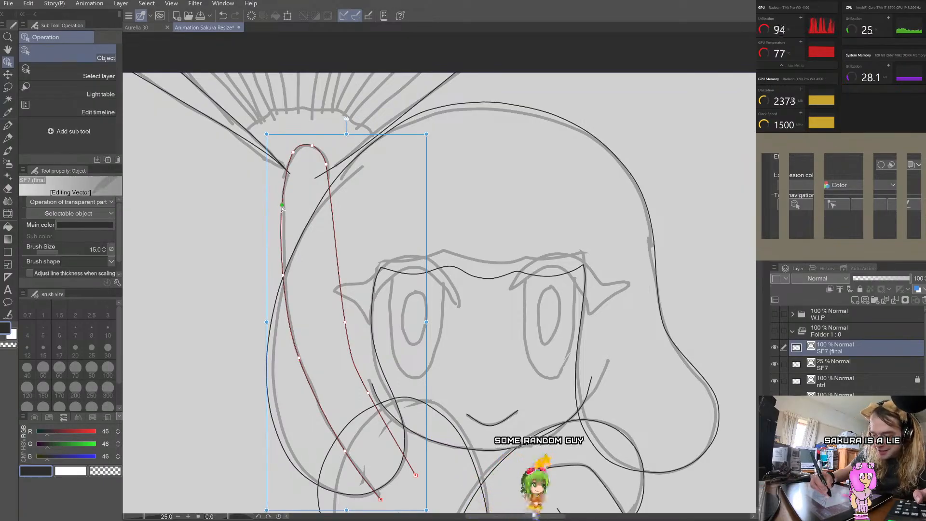
Step: Round the top of the narrow loop and shift the middle control point on its right-hand side up and inwards
click(290, 159)
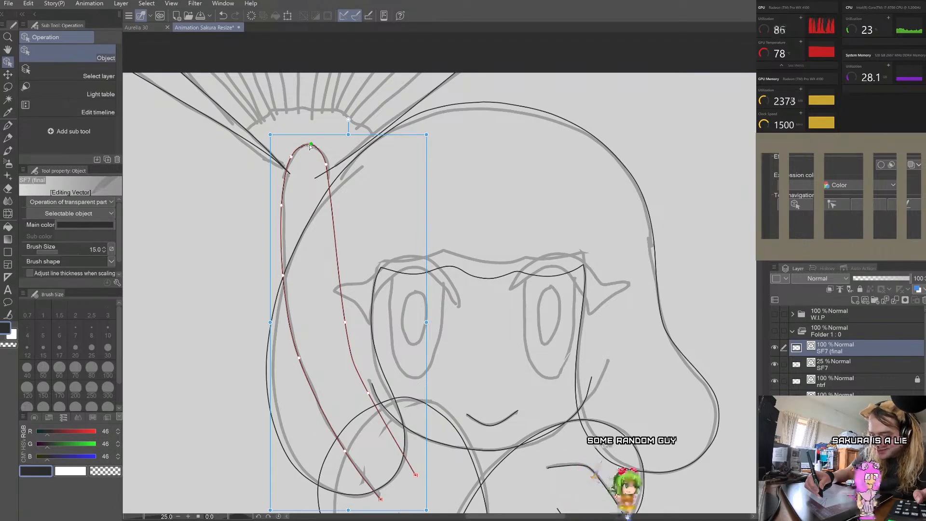
drag(309, 146, 310, 145)
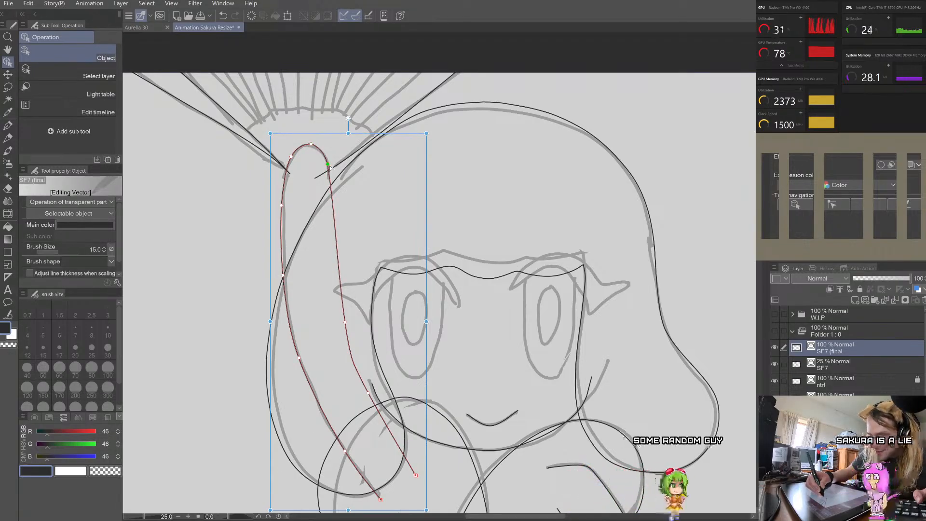
drag(345, 322, 338, 290)
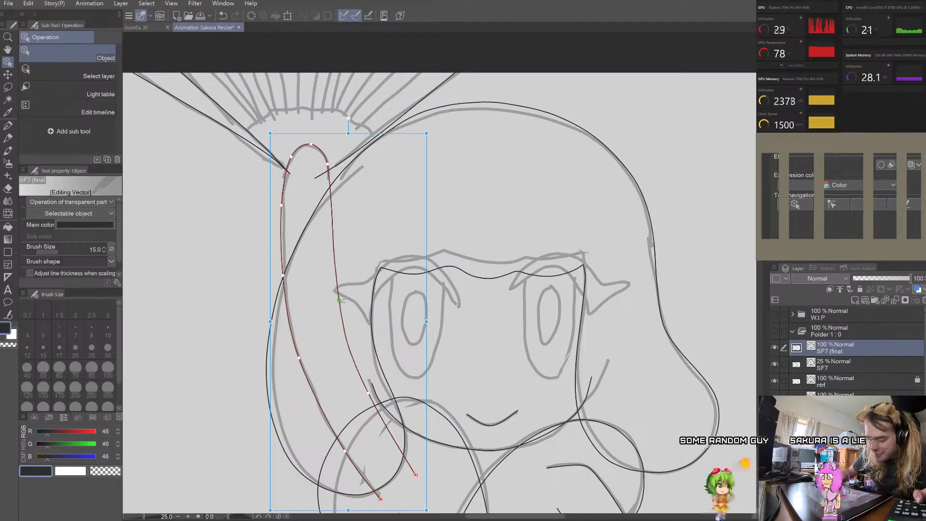
click(351, 251)
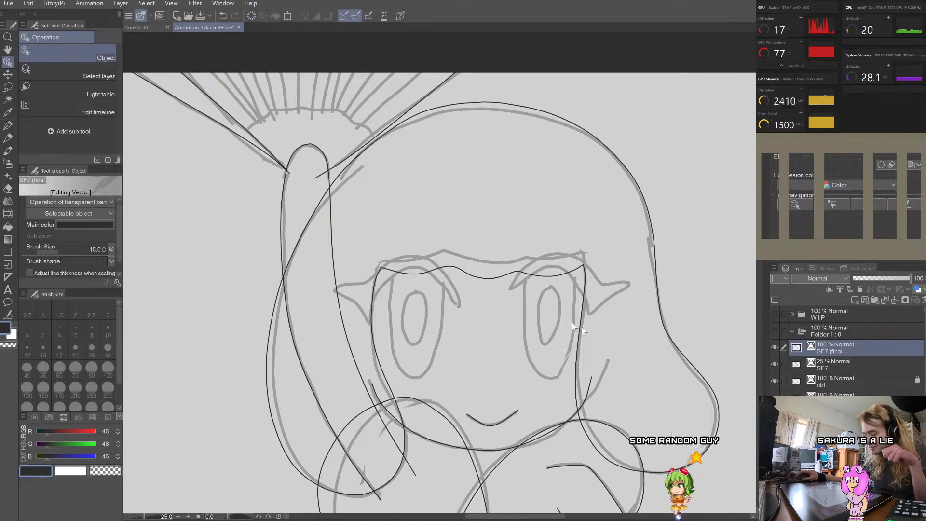
Step: Adjust the mouth line's inner control points and lower both of its ends slightly to follow the sketched smile
scroll(531, 434, up, 4)
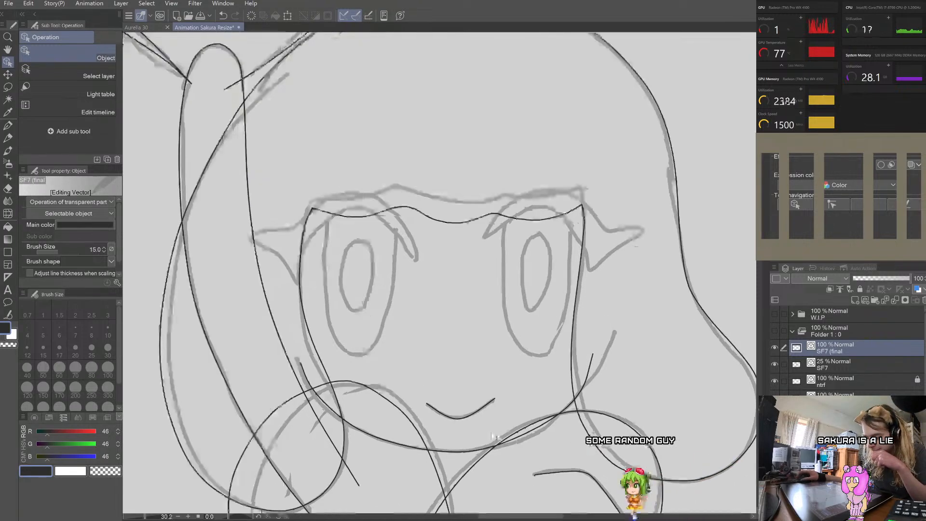
click(458, 426)
scroll(458, 426, up, 4)
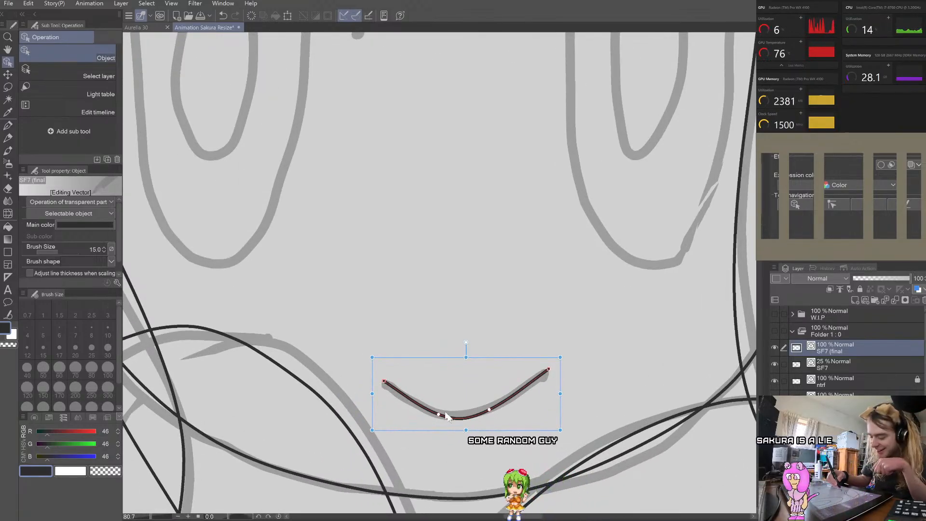
drag(438, 414, 436, 412)
drag(384, 381, 383, 383)
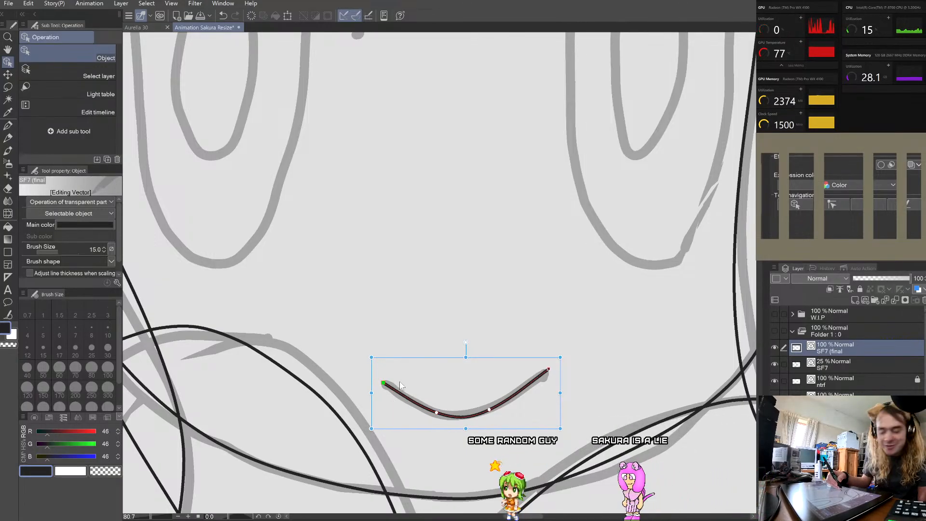
click(491, 408)
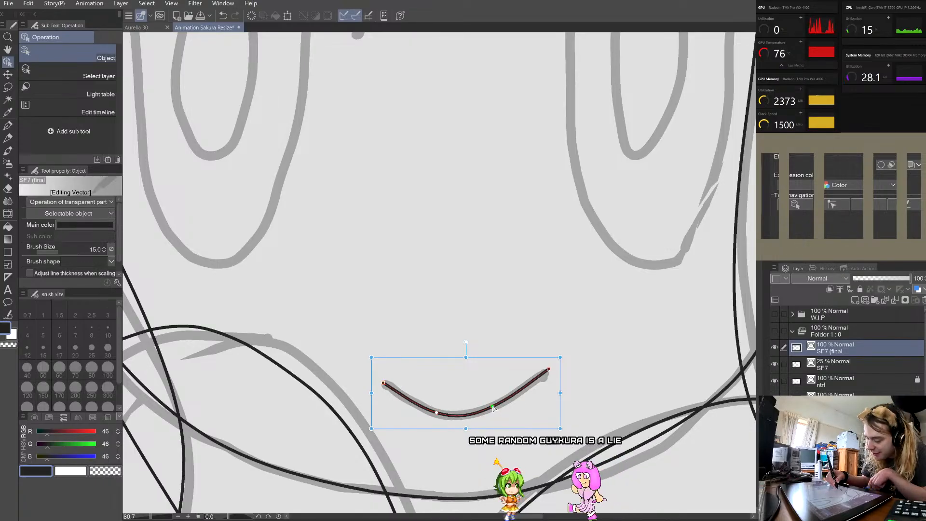
drag(548, 369, 546, 372)
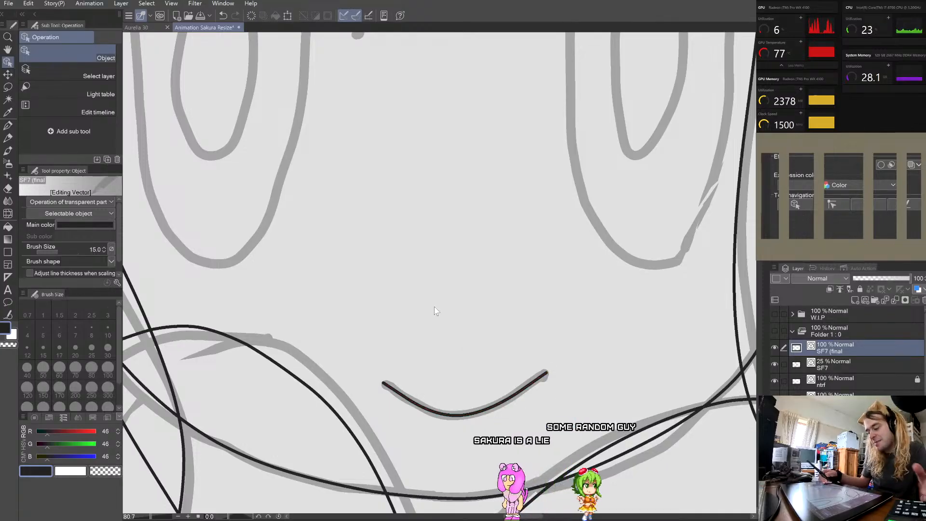
Step: Pull the control points on the left-hand side of the large oval below the face slightly inwards
scroll(604, 369, down, 4)
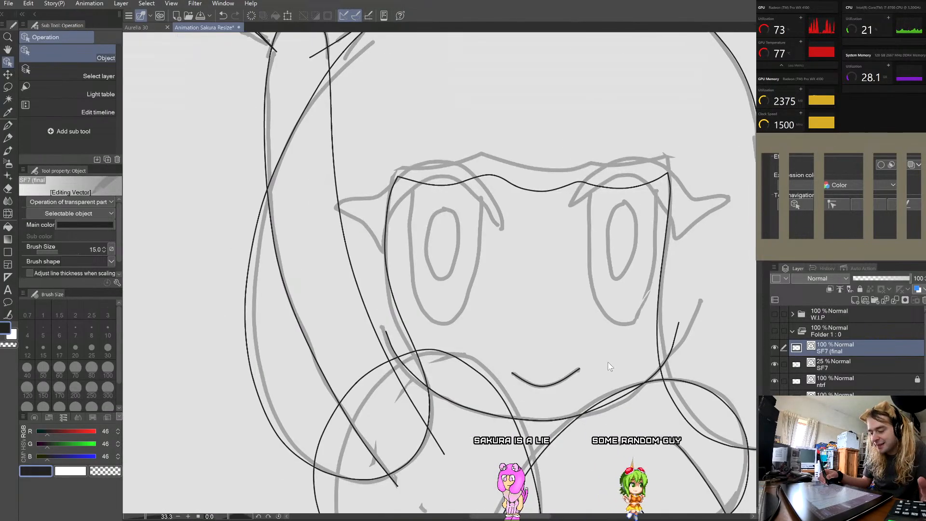
scroll(459, 347, down, 3)
scroll(455, 344, up, 3)
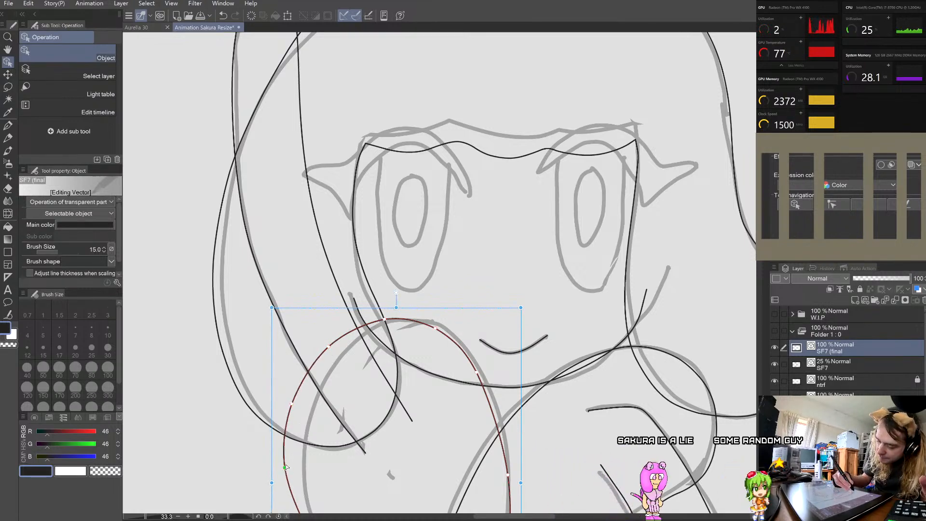
click(225, 454)
scroll(225, 455, down, 5)
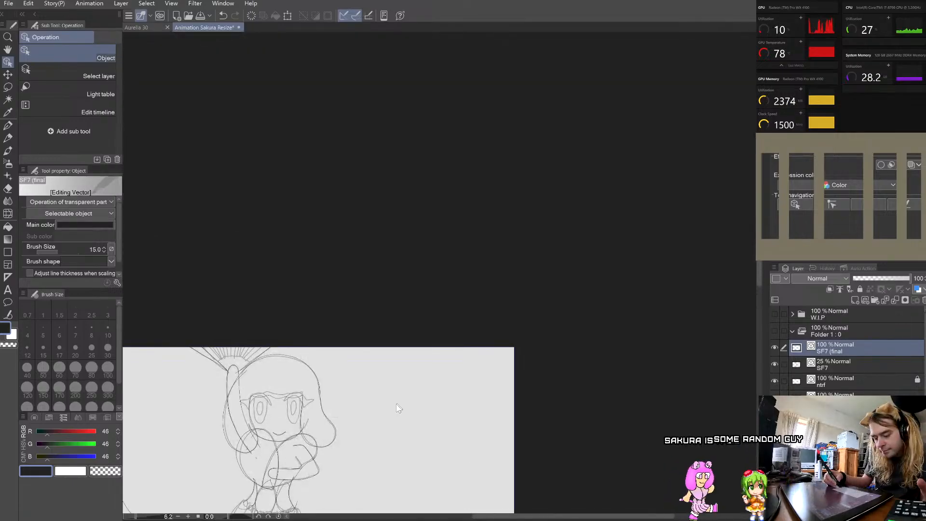
scroll(289, 503, up, 4)
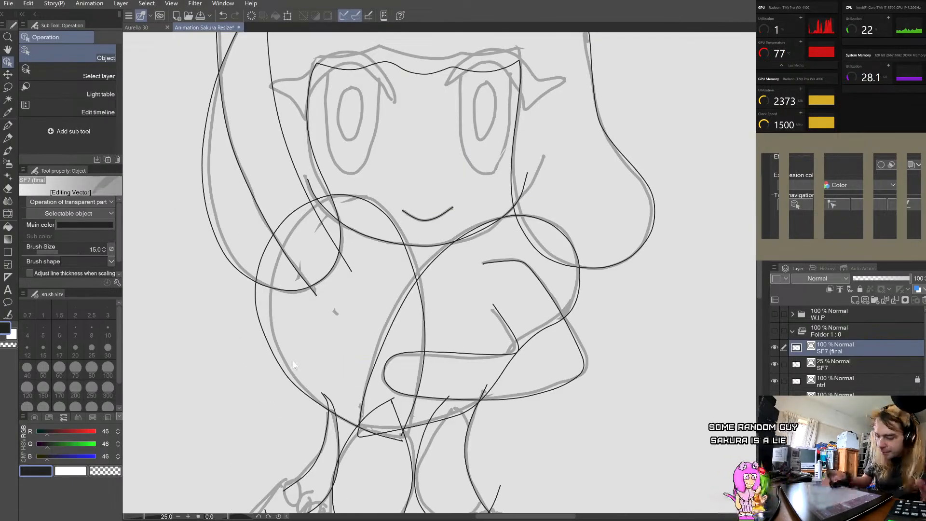
click(271, 349)
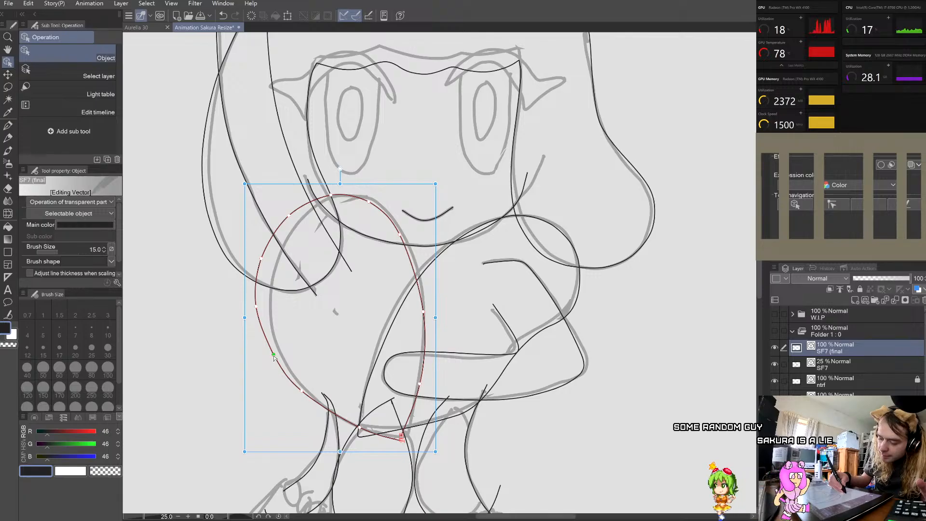
drag(257, 310, 259, 309)
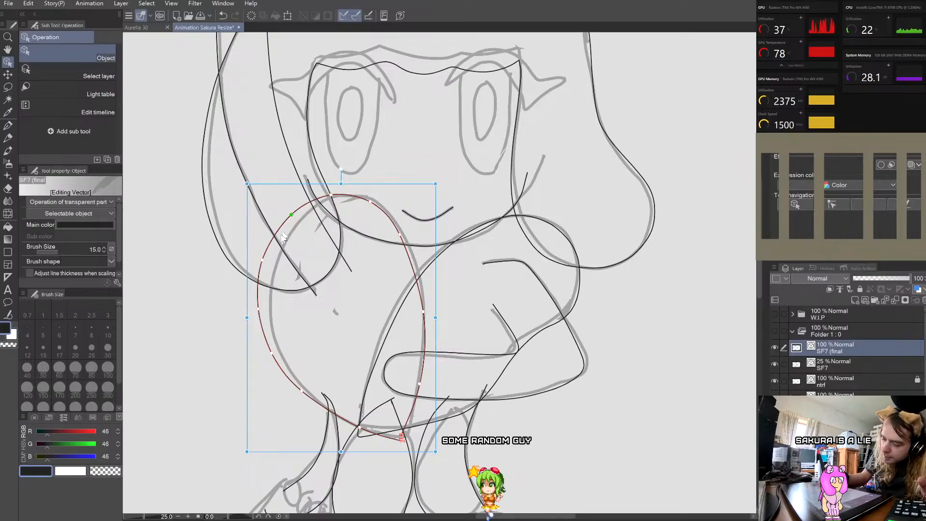
Step: Even out the large oval's control points from its upper-left curve down to the lower left, and deselect the oval
click(262, 259)
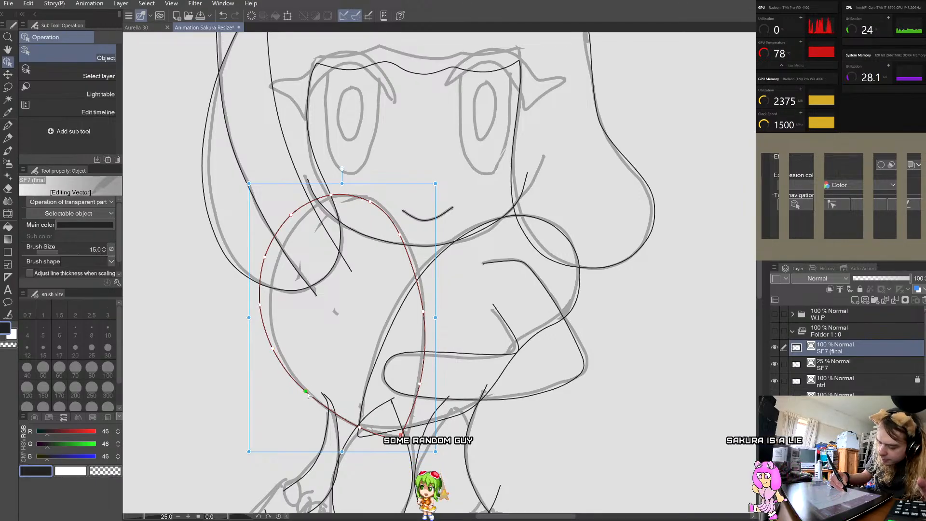
click(272, 349)
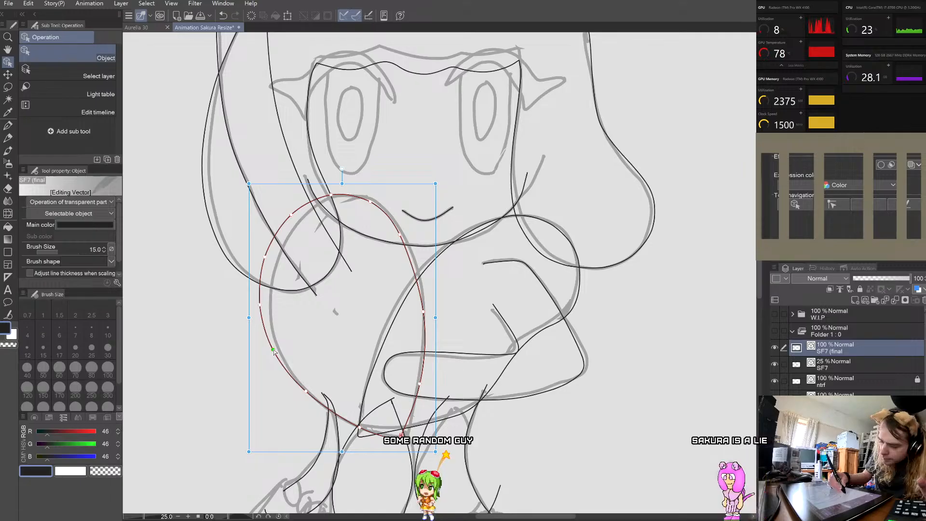
click(259, 303)
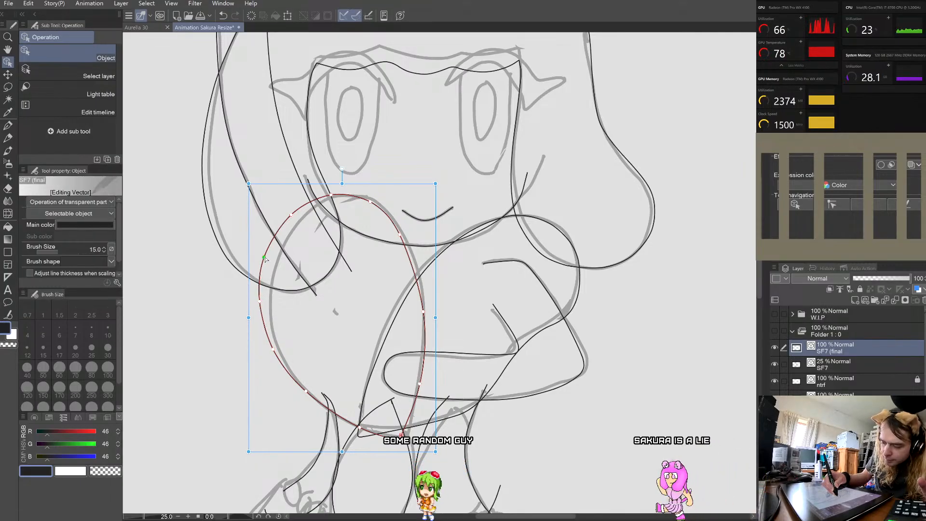
click(290, 213)
click(364, 258)
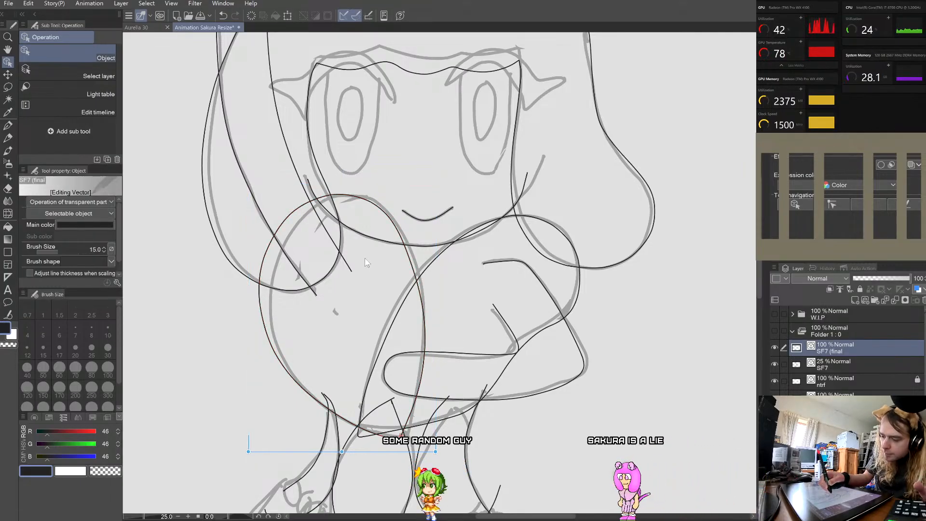
Step: Delete the extra control point at the lower-left corner of the right chest outline to make the corner sharp
scroll(418, 301, up, 1)
scroll(418, 302, down, 5)
scroll(418, 302, up, 6)
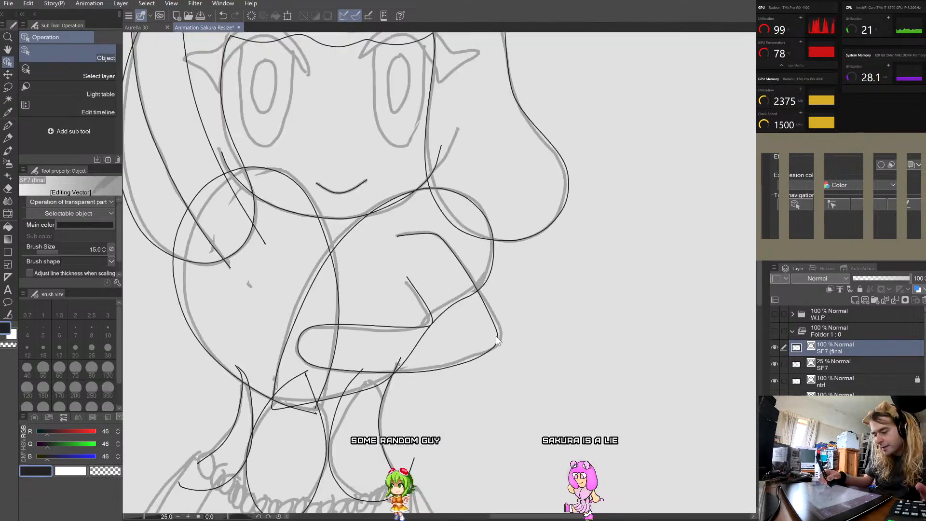
scroll(325, 398, up, 2)
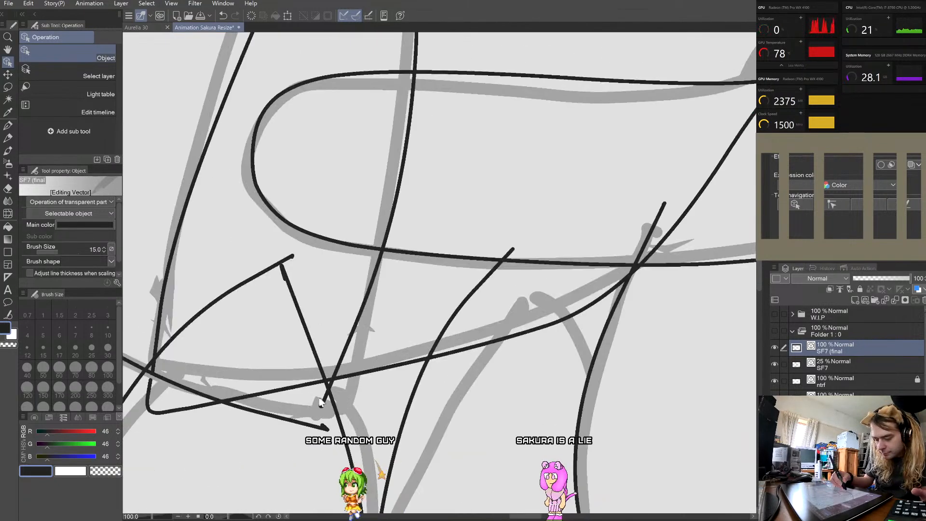
click(154, 380)
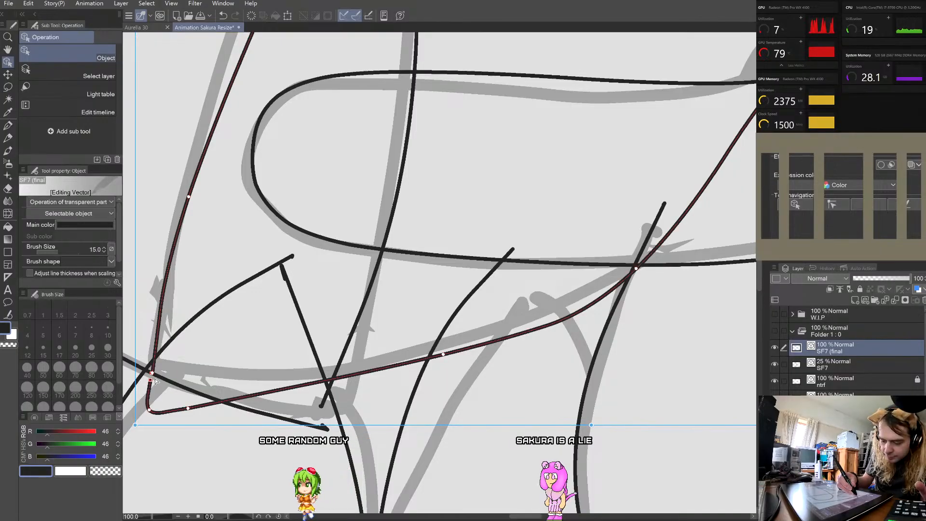
scroll(155, 381, up, 2)
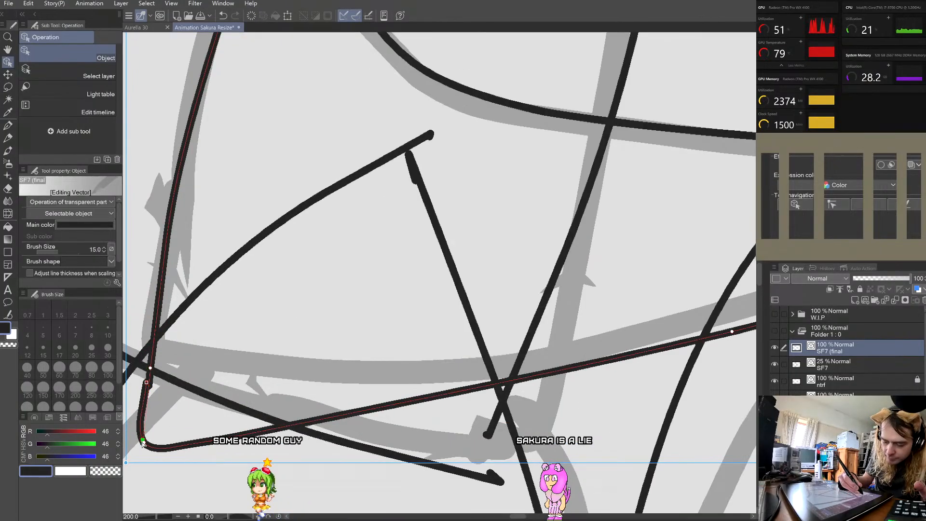
click(146, 383)
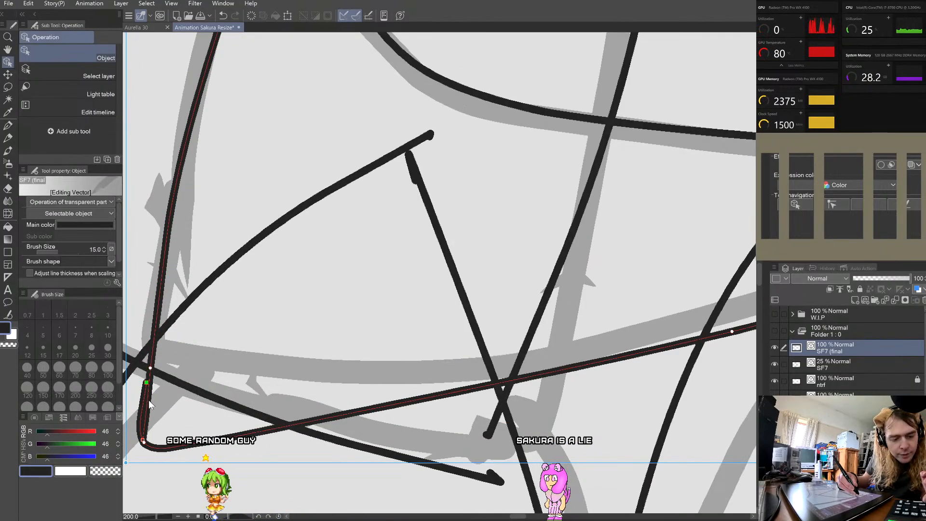
right_click(149, 404)
click(187, 418)
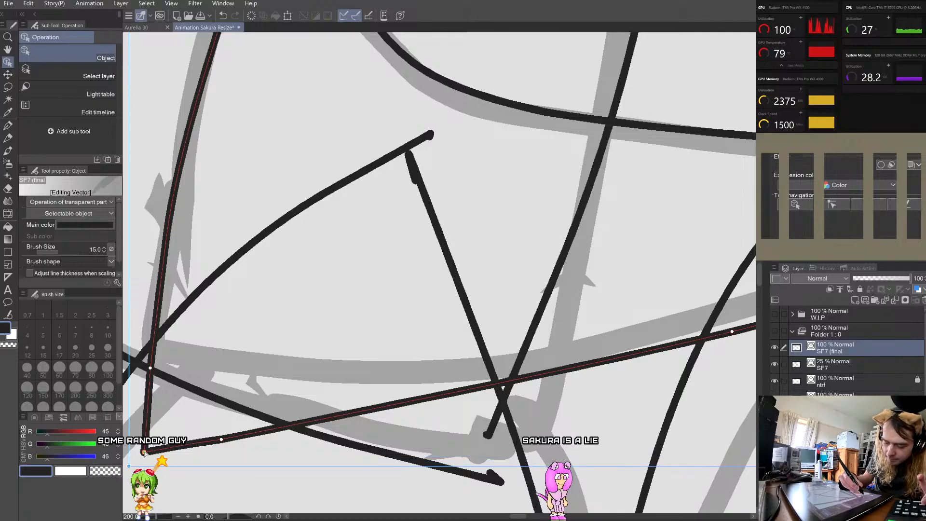
click(194, 389)
scroll(194, 389, down, 5)
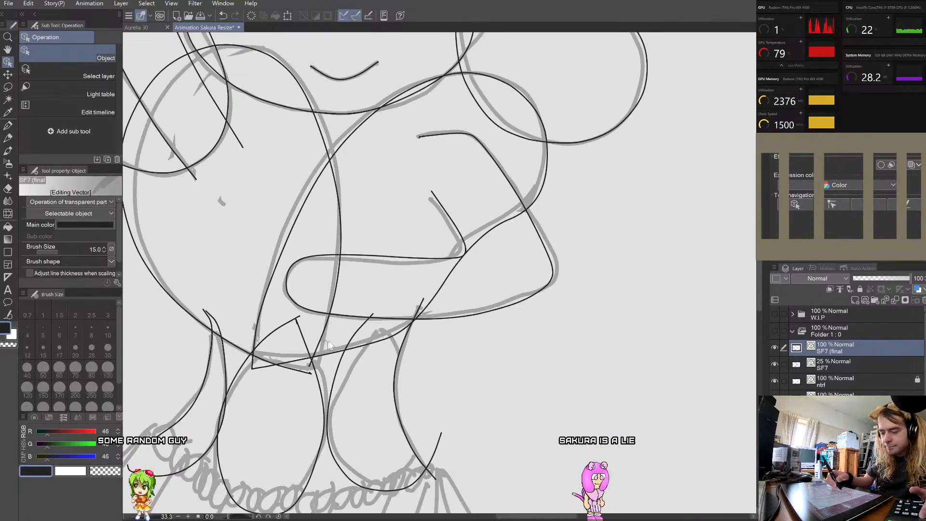
Step: Move the control points along the upper right curve of the right chest outline to match the grey sketch
click(318, 181)
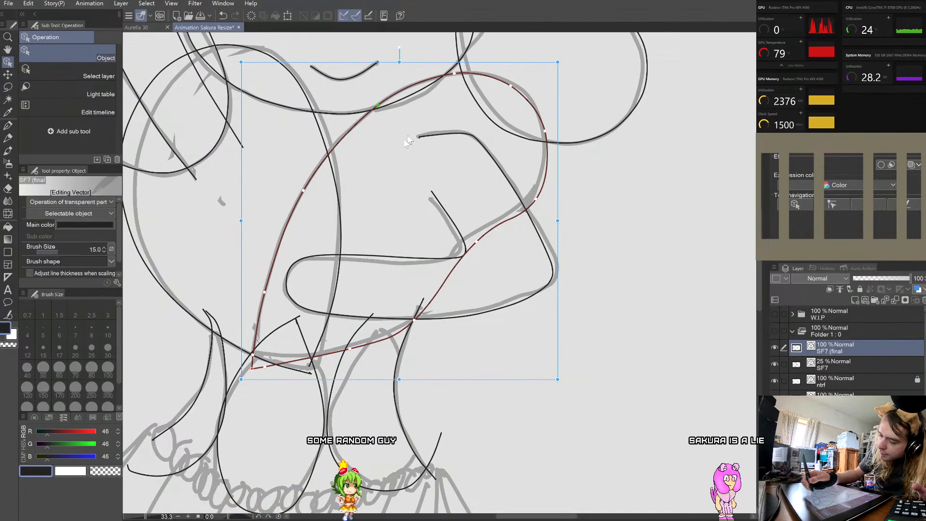
click(448, 109)
scroll(481, 55, up, 2)
click(429, 90)
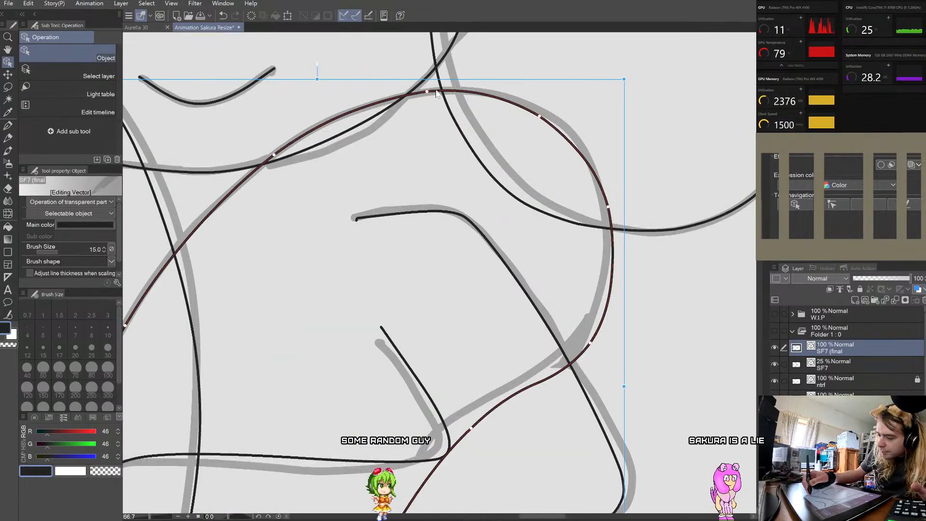
drag(429, 87, 435, 85)
mouse_move(539, 117)
mouse_down()
mouse_move(531, 109)
mouse_move(555, 117)
mouse_up()
drag(606, 205, 601, 204)
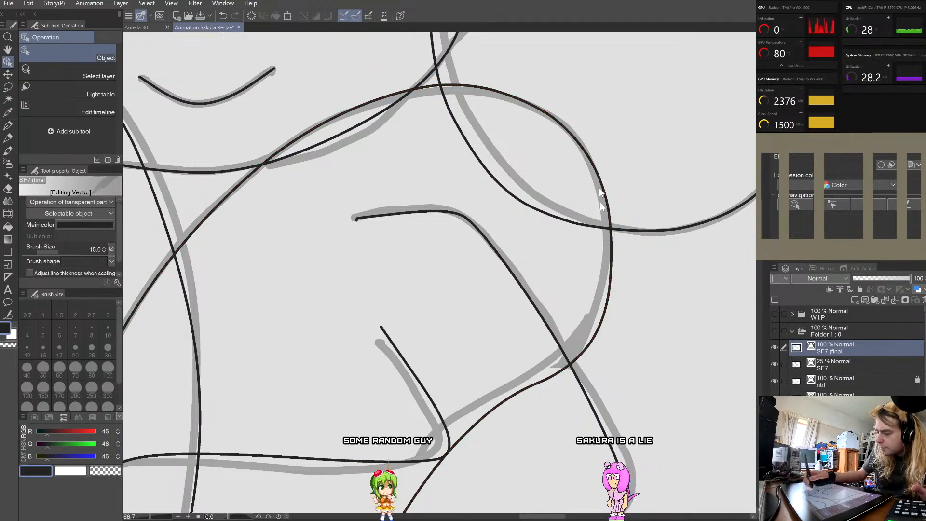
Step: Adjust the lower-right control points of the right chest outline to follow the sketch, and save the file
click(593, 342)
drag(592, 342, 591, 336)
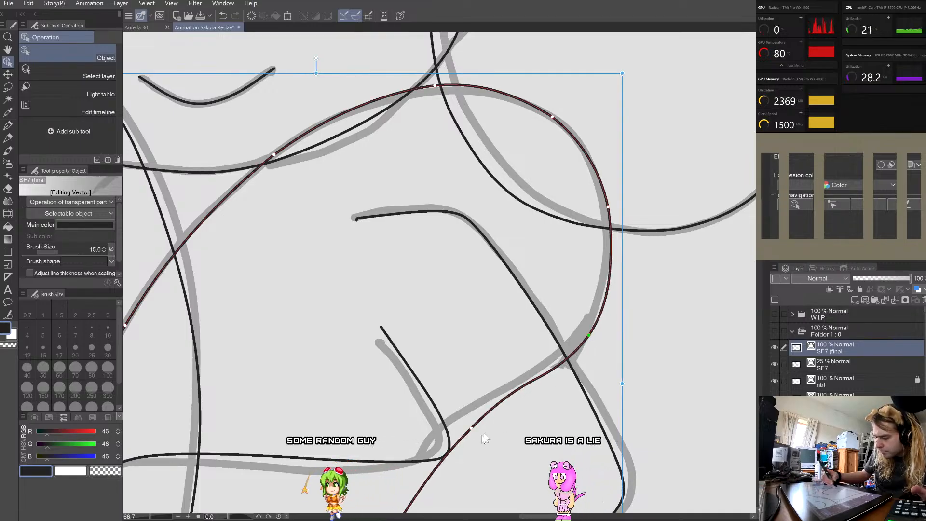
drag(473, 429, 466, 431)
click(524, 415)
scroll(522, 415, down, 3)
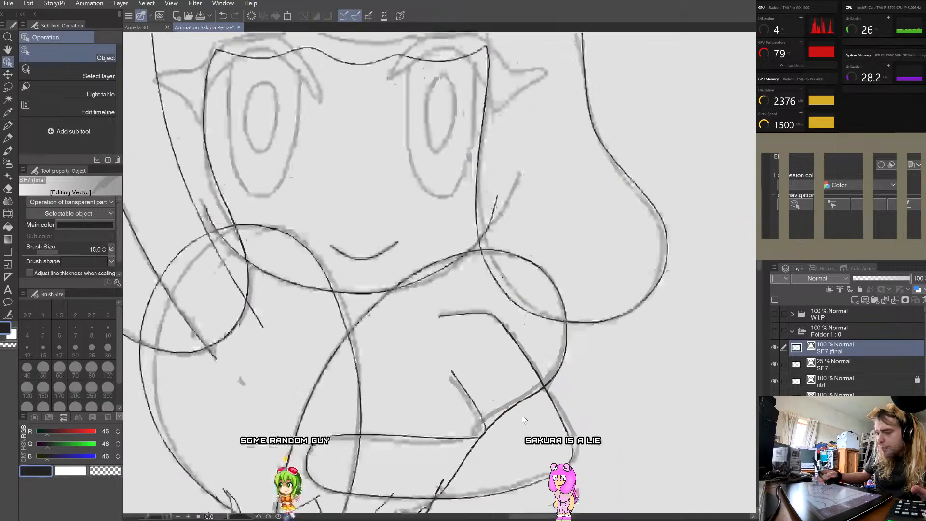
scroll(559, 327, down, 2)
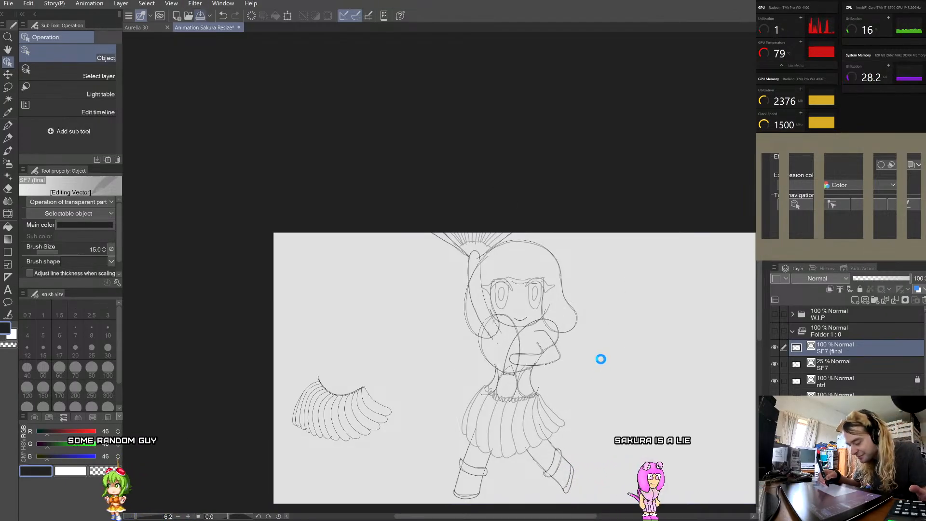
key(ctrl+s)
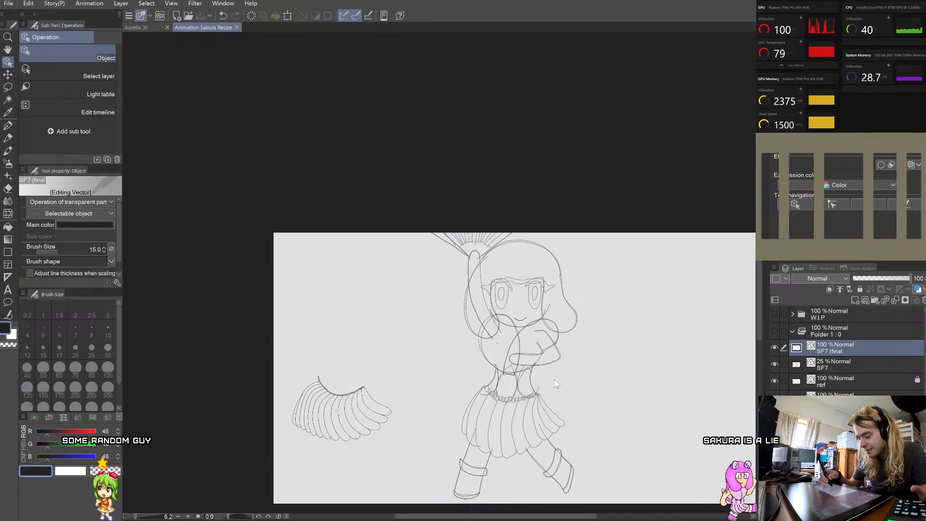
Step: Reshape the lower part of the right waist line, extending its end farther outward at the skirt's waistband
scroll(553, 394, up, 5)
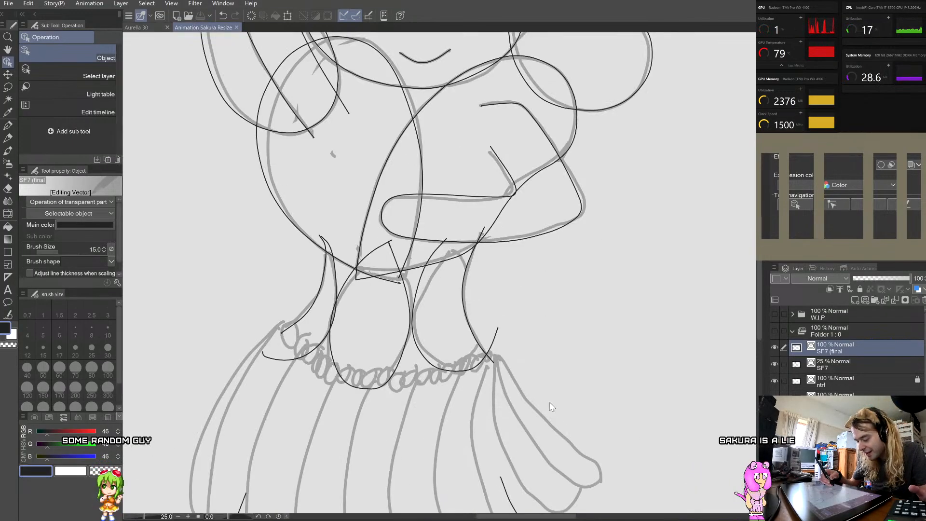
scroll(553, 400, down, 2)
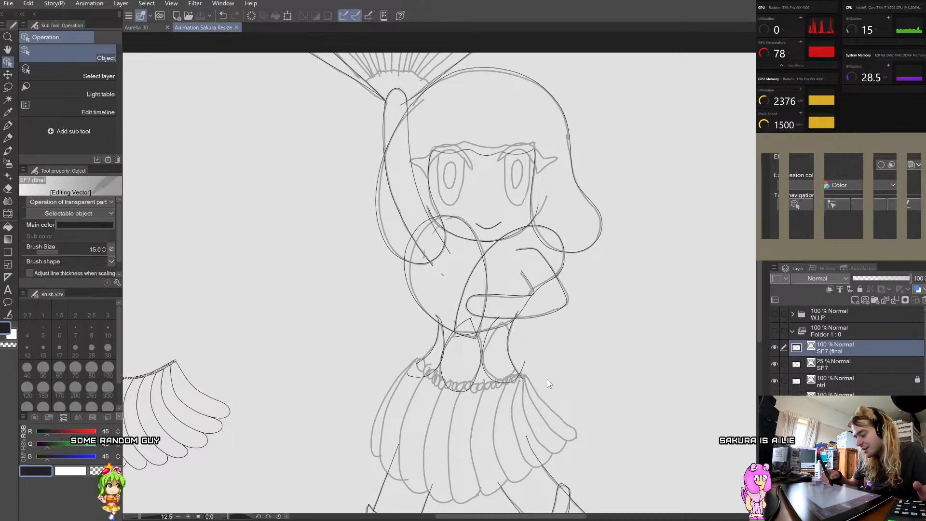
scroll(548, 383, up, 5)
click(497, 361)
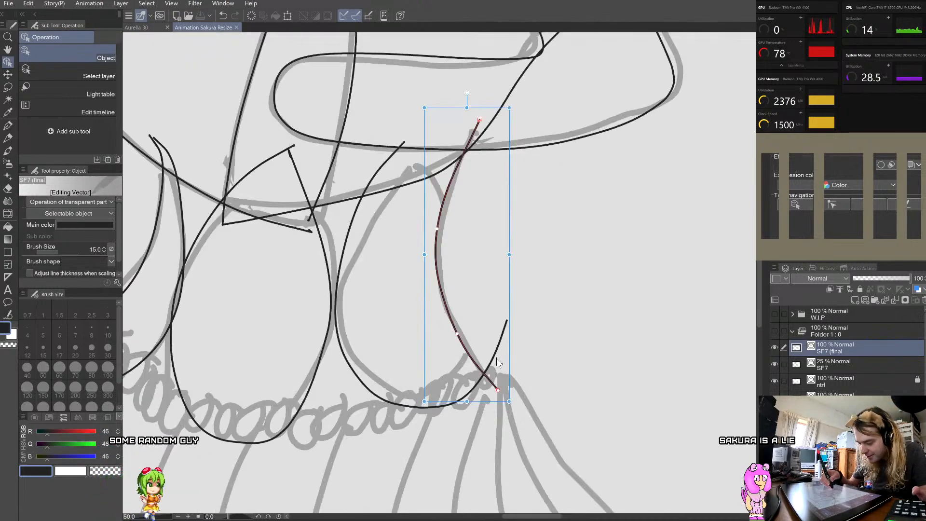
drag(502, 388, 507, 388)
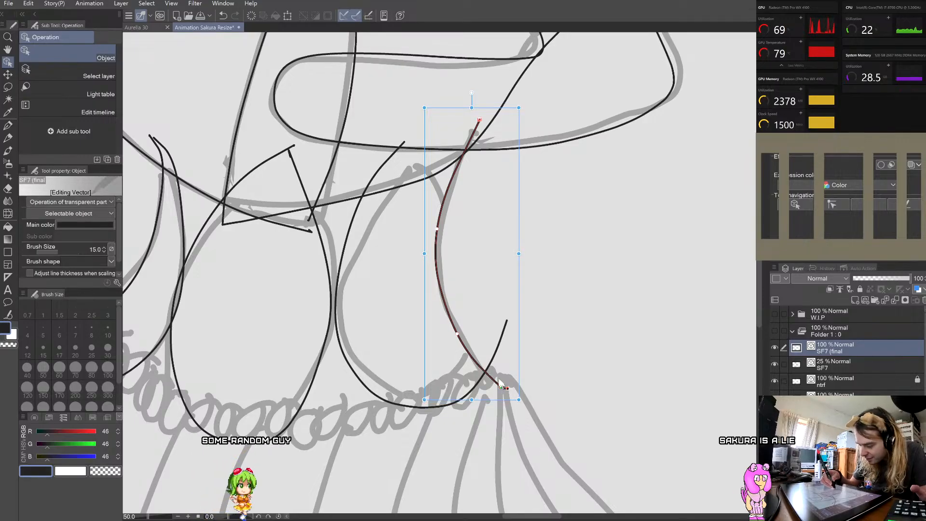
drag(457, 330, 455, 328)
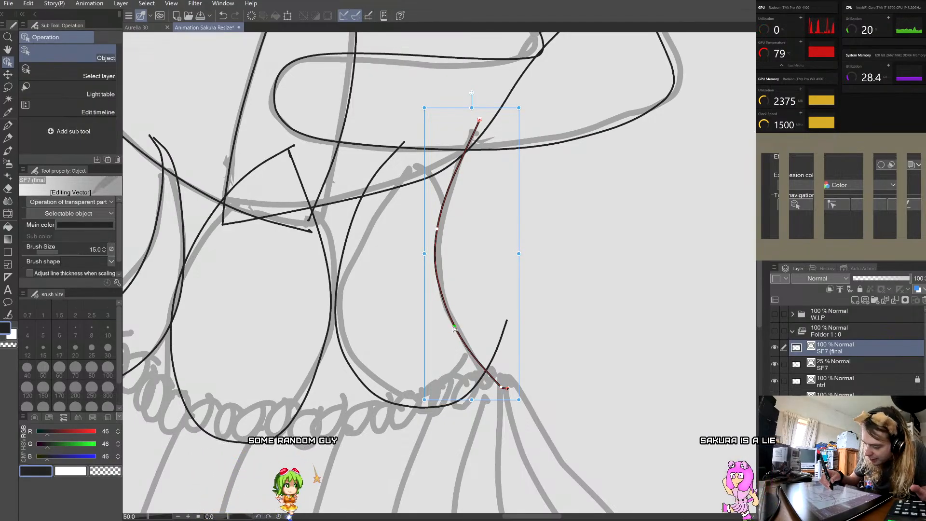
Step: Delete the end control point at the bottom of the right waist line
click(508, 389)
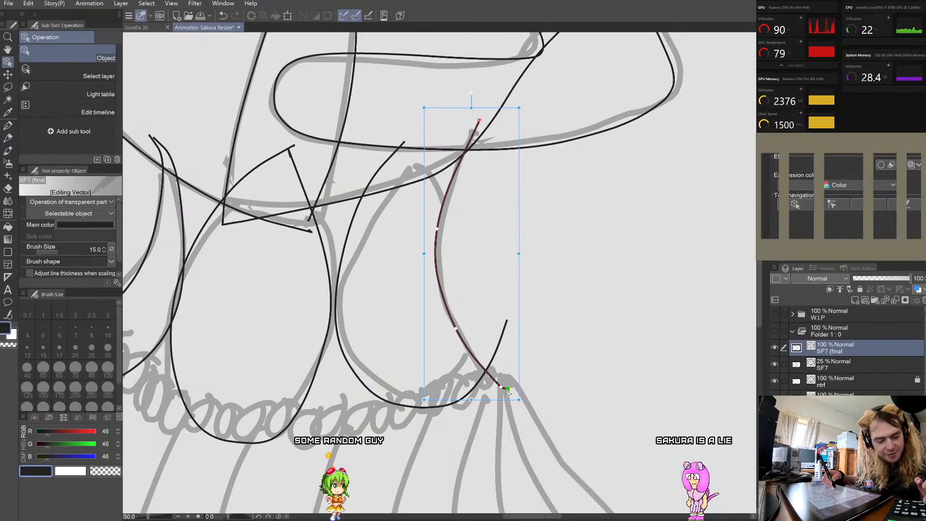
right_click(508, 391)
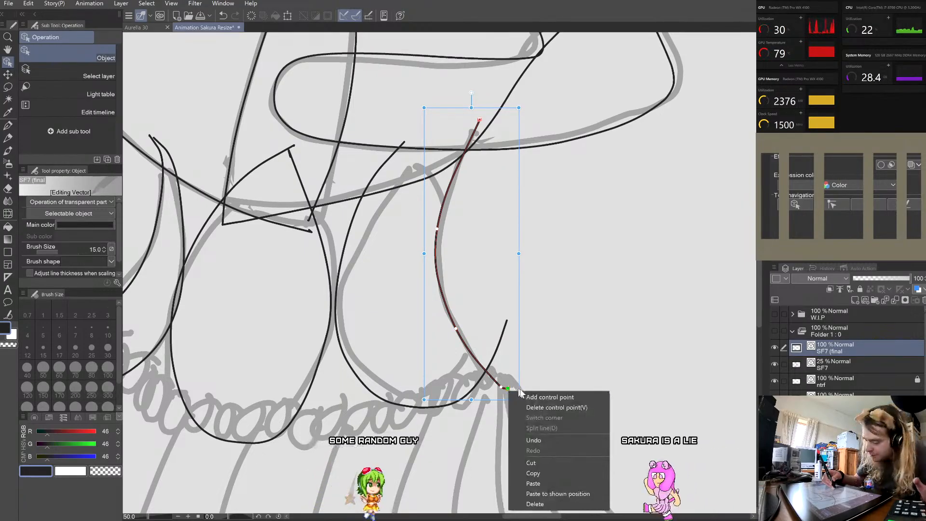
click(546, 408)
Step: Examine the skirt, leg, waist, chest and raised-arm line art against the grey sketch
scroll(550, 371, down, 3)
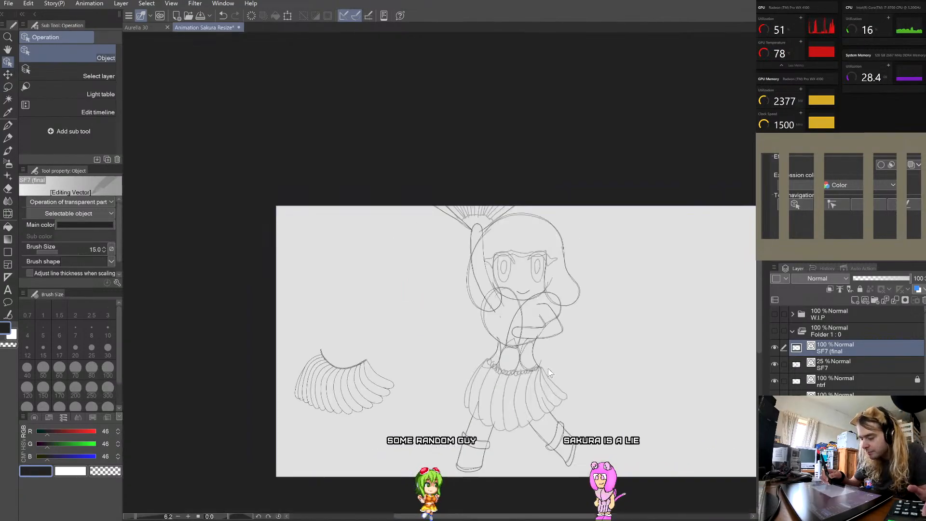
scroll(563, 374, up, 1)
scroll(564, 376, up, 2)
scroll(540, 400, down, 3)
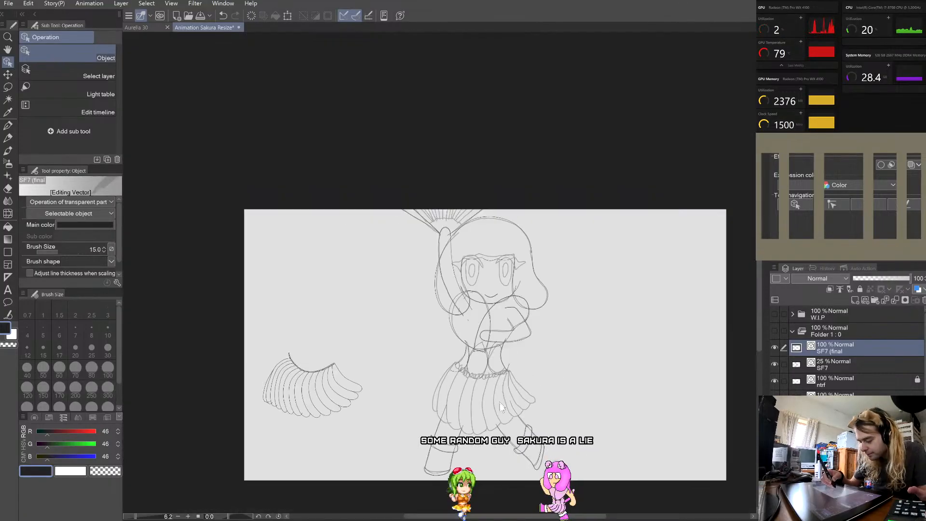
scroll(520, 426, up, 3)
click(514, 373)
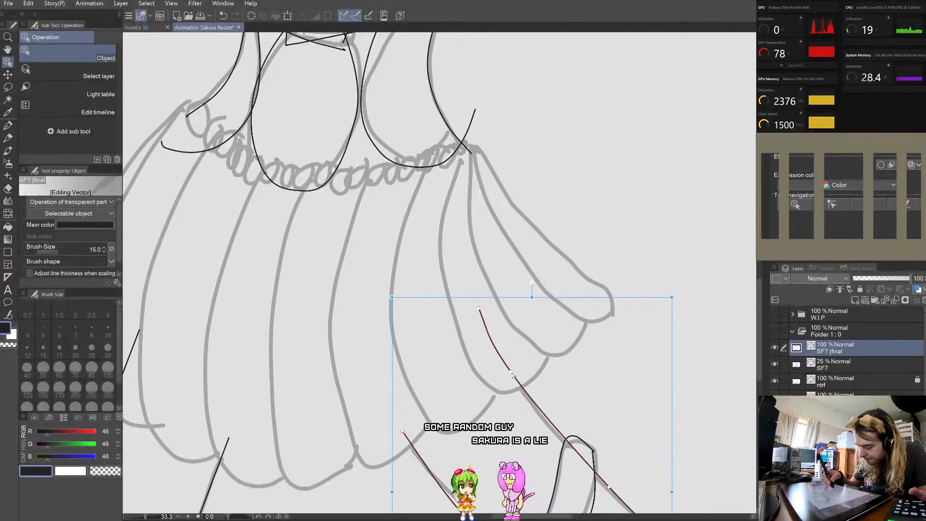
click(566, 405)
scroll(567, 421, down, 1)
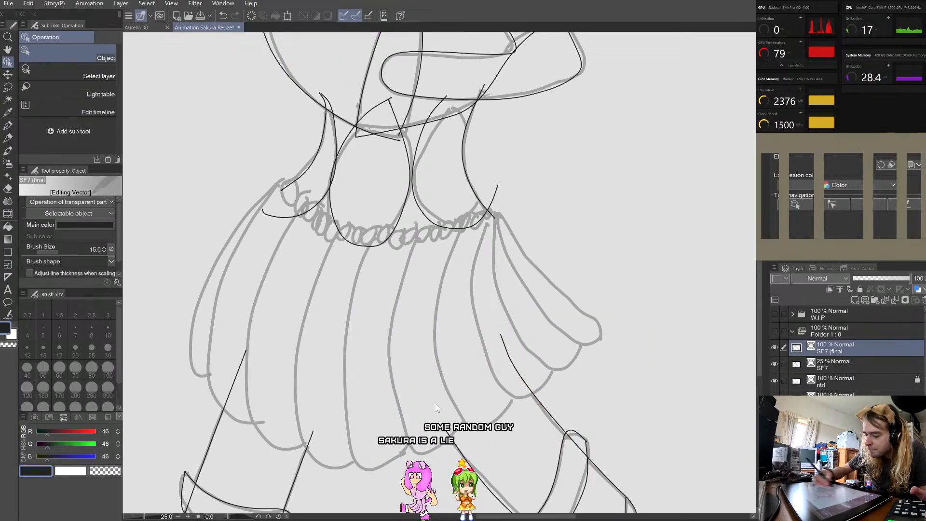
scroll(467, 225, up, 3)
click(444, 240)
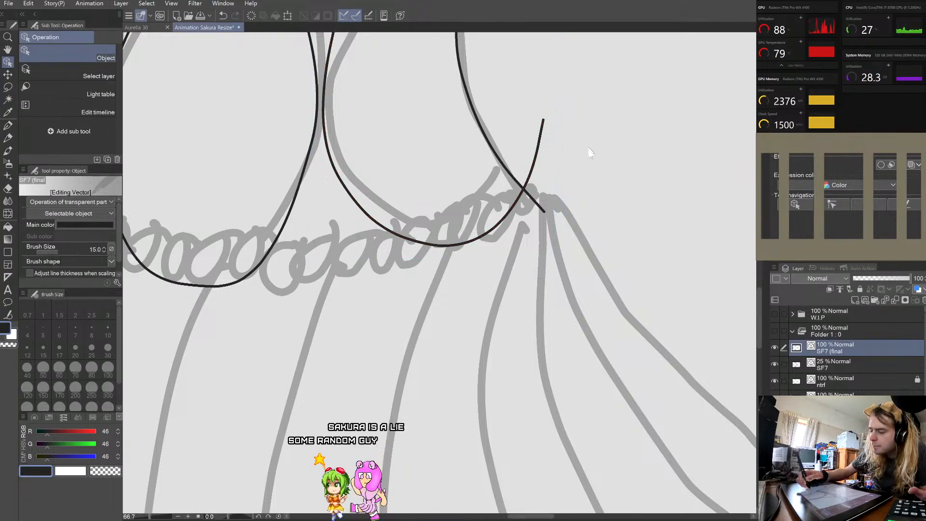
scroll(592, 164, down, 2)
scroll(598, 258, down, 3)
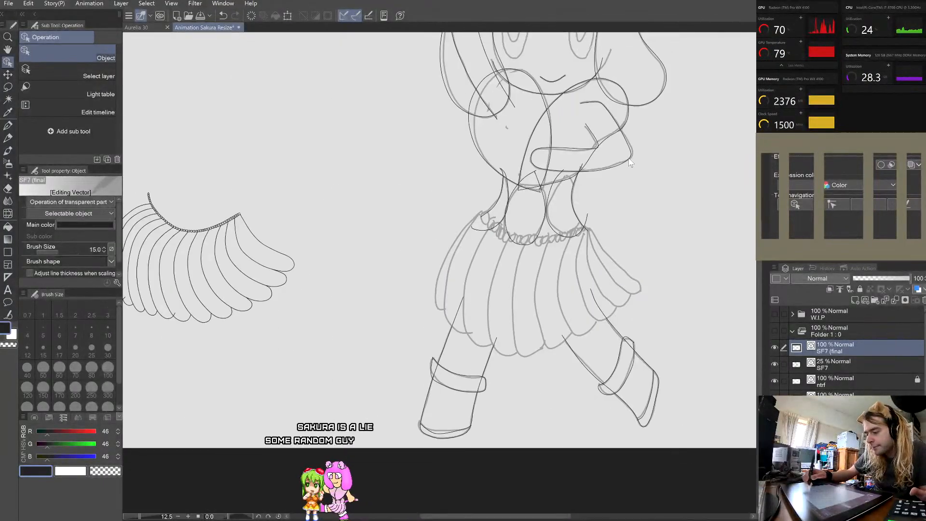
scroll(580, 73, up, 3)
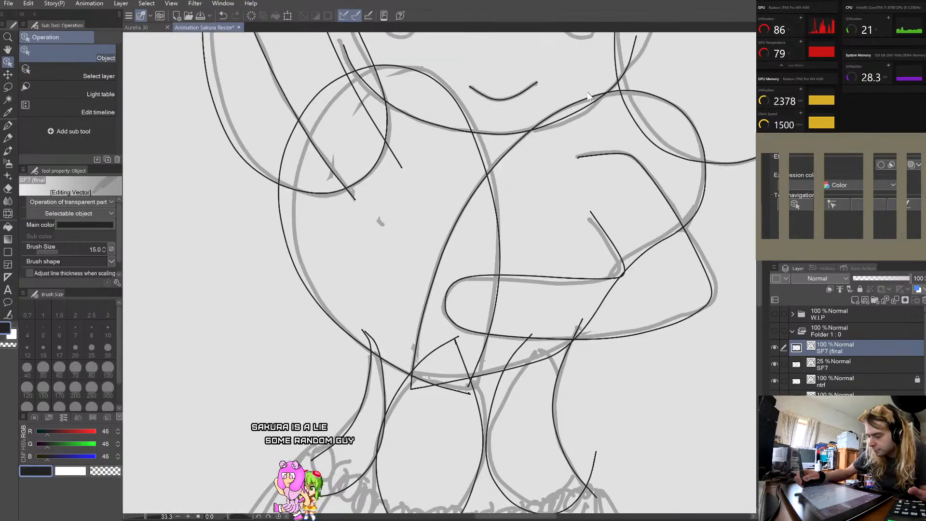
scroll(587, 96, down, 4)
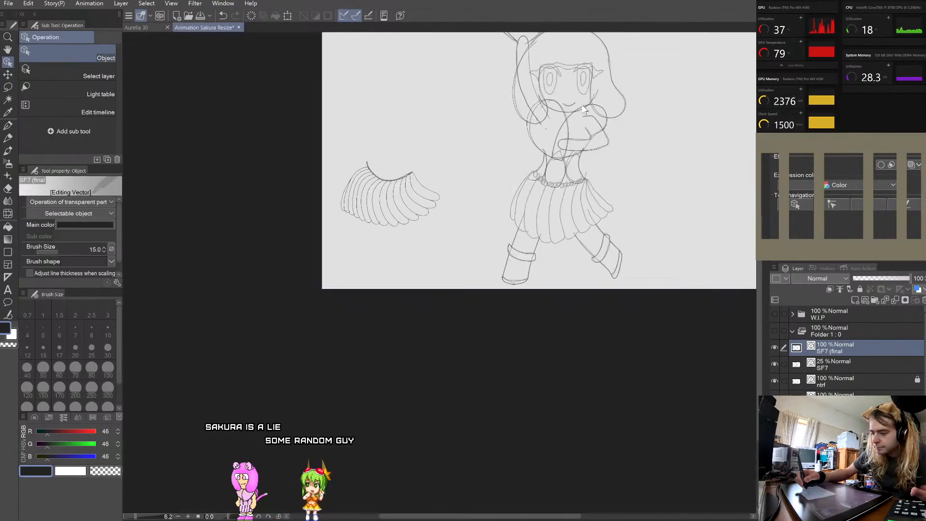
scroll(584, 108, up, 2)
scroll(520, 102, up, 4)
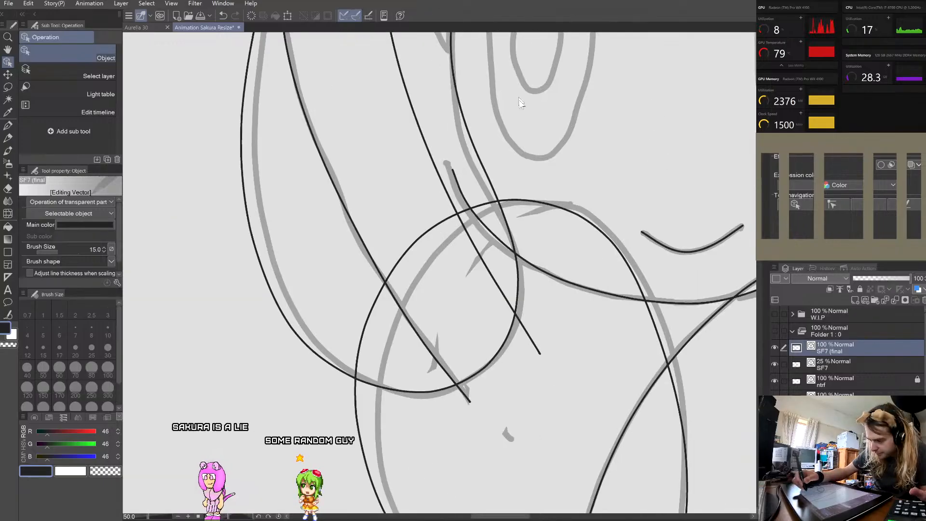
scroll(520, 102, down, 5)
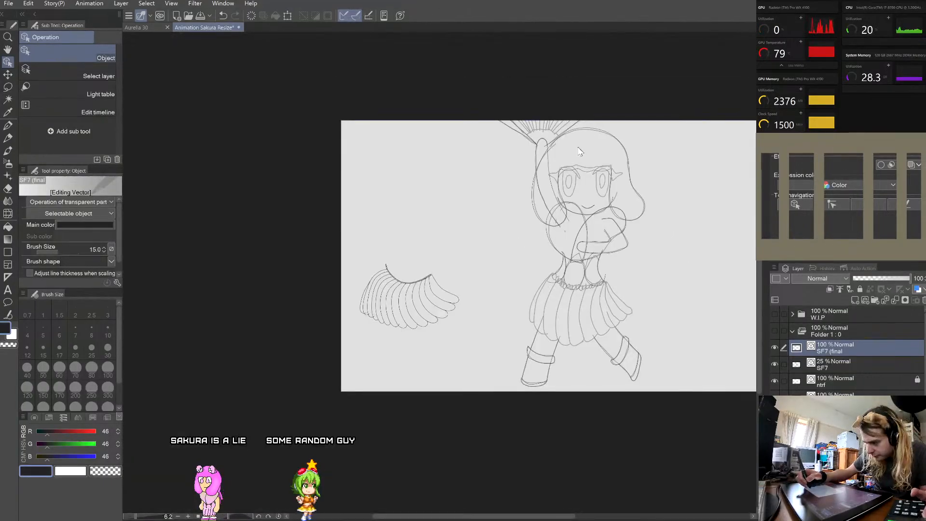
scroll(579, 152, up, 2)
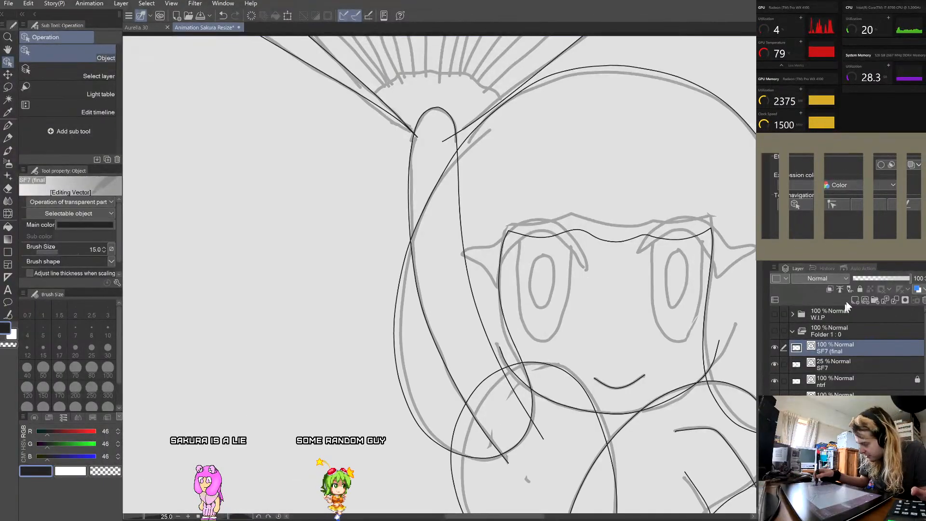
Step: Hide the "SF7 (final" layer and inspect the underlying sketch around the head and chest
click(774, 348)
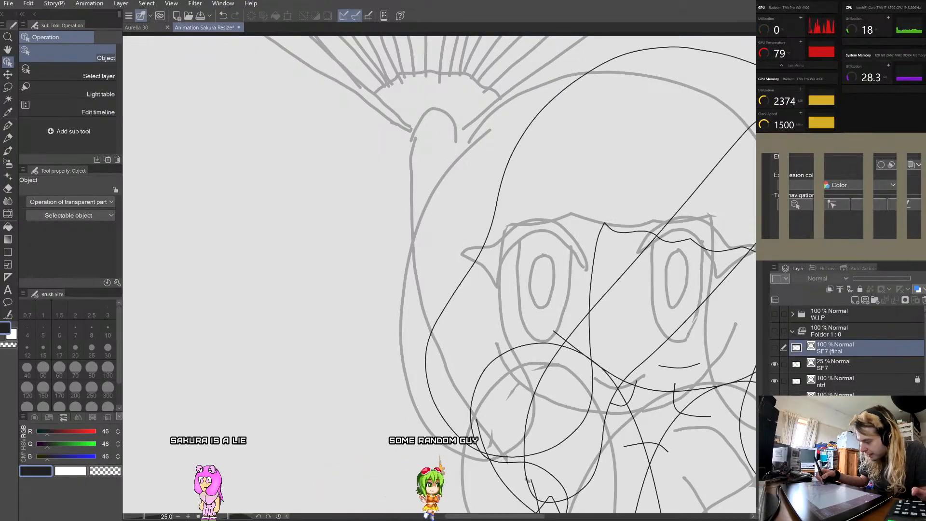
scroll(628, 404, down, 1)
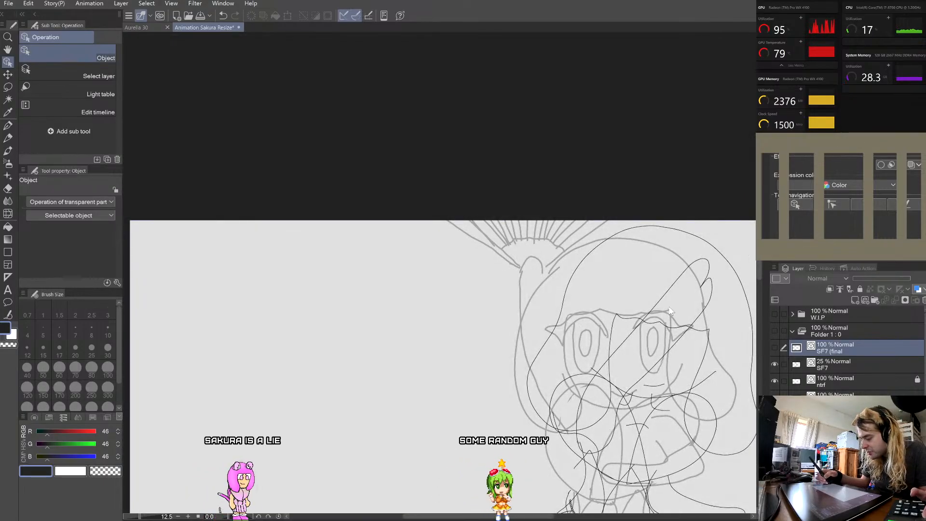
scroll(665, 341, up, 2)
scroll(656, 452, down, 2)
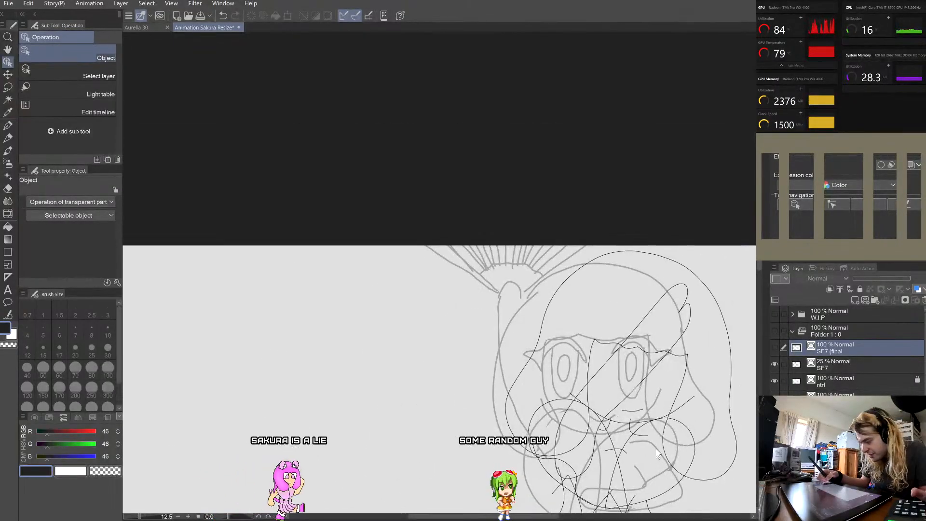
Step: Make the "SF6 (final)" layer active and toggle its visibility to compare its line art with the grey sketch
scroll(623, 352, down, 1)
scroll(641, 437, up, 1)
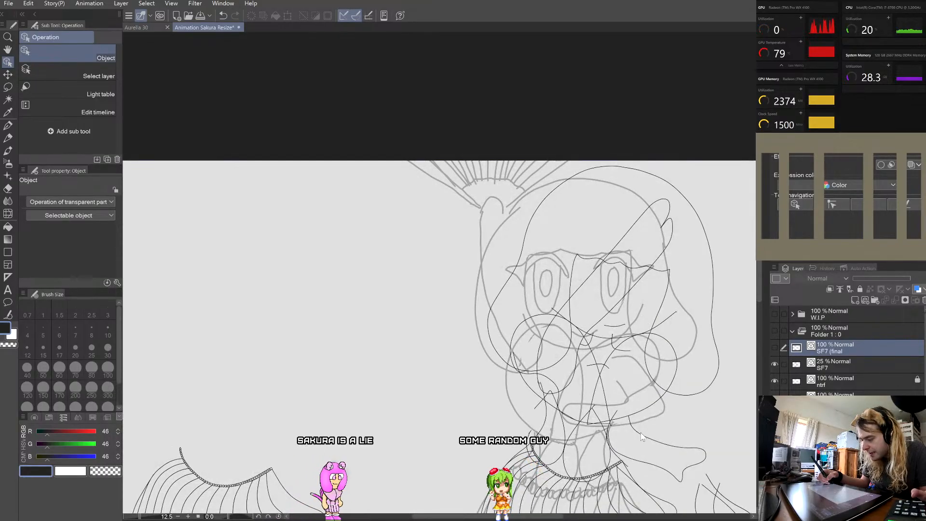
scroll(637, 429, up, 2)
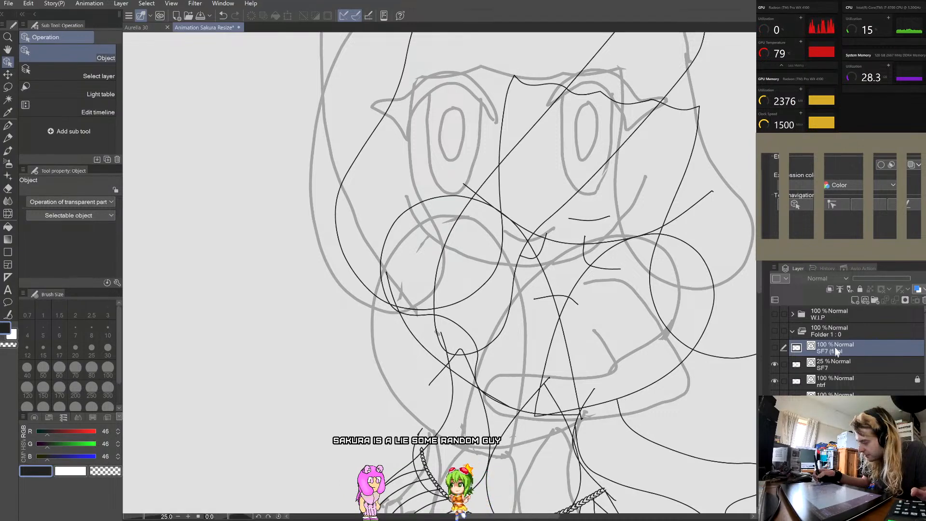
click(855, 389)
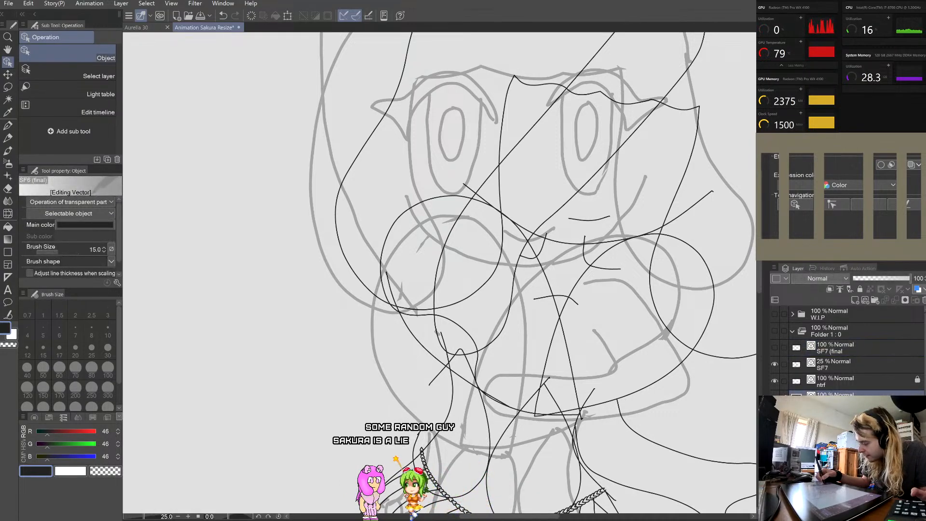
click(775, 397)
click(774, 398)
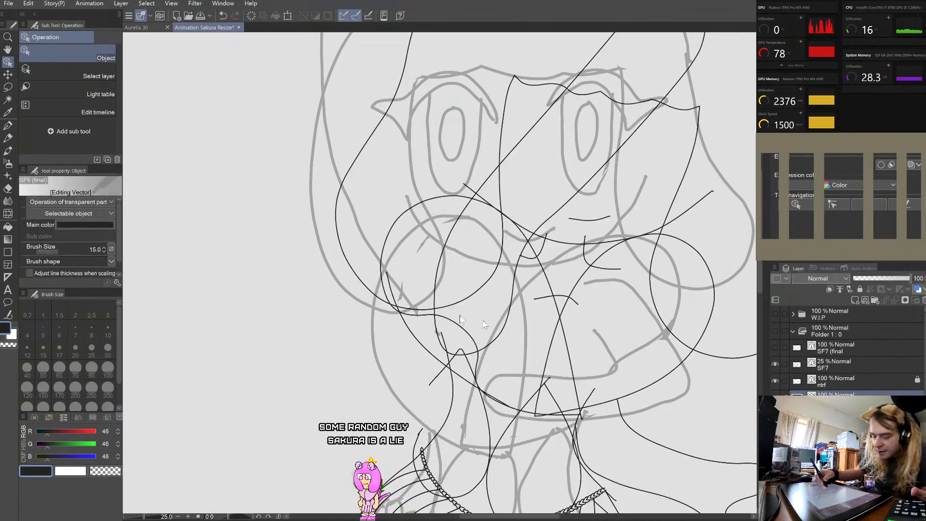
Step: Try to reshape the long diagonal chest curve on "SF6 (final)" by pulling its control points inward toward the sketched arm
scroll(575, 352, up, 2)
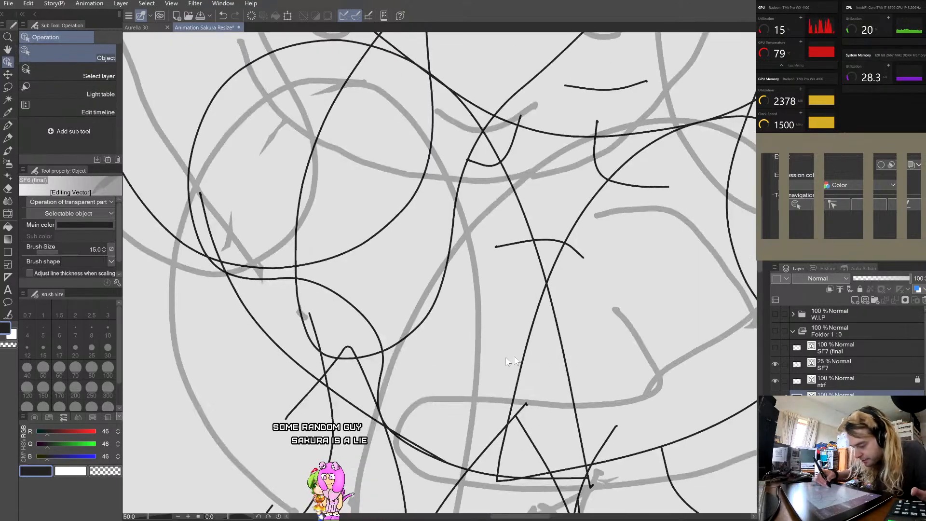
click(362, 411)
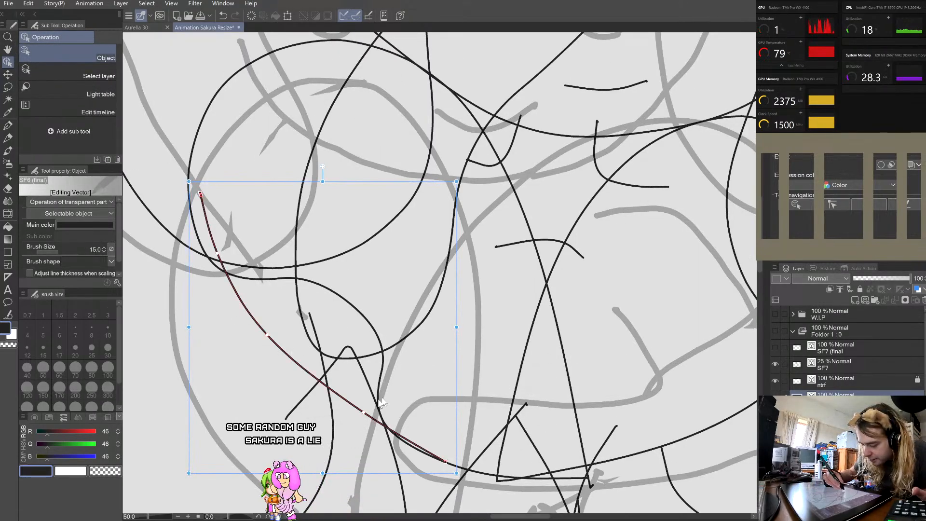
scroll(471, 272, down, 1)
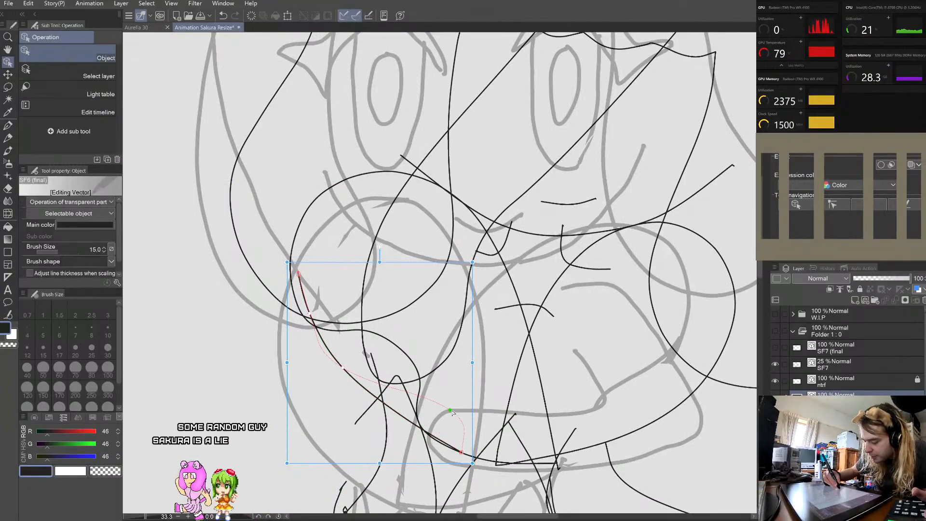
mouse_move(407, 419)
mouse_down()
mouse_move(446, 411)
mouse_move(458, 341)
mouse_up()
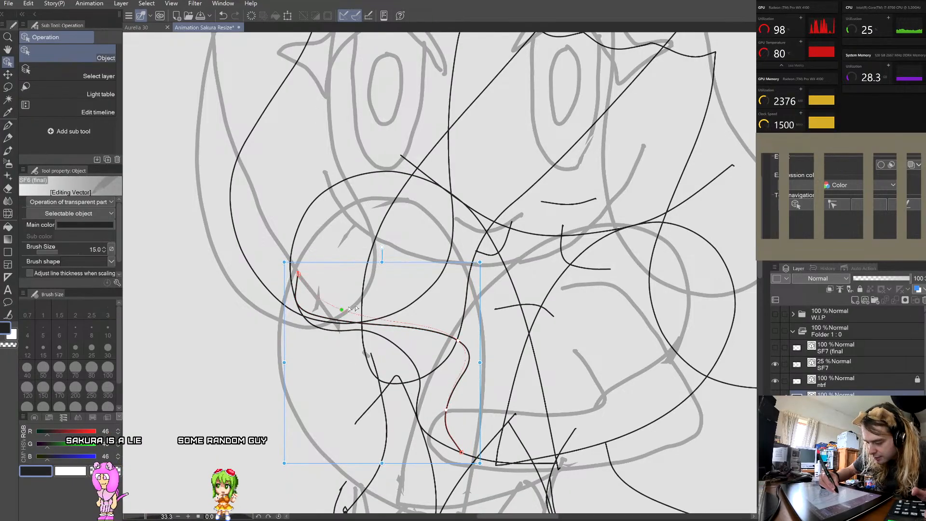
drag(343, 309, 370, 301)
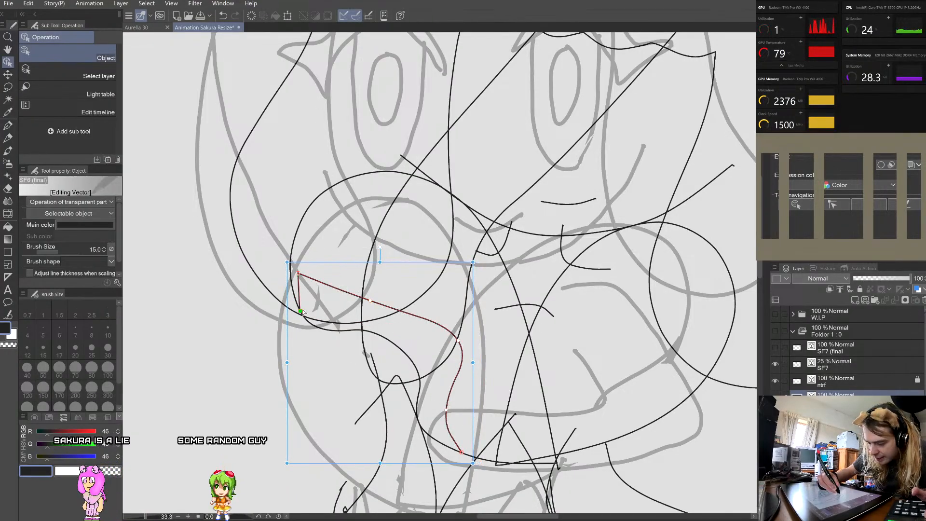
scroll(313, 293, down, 1)
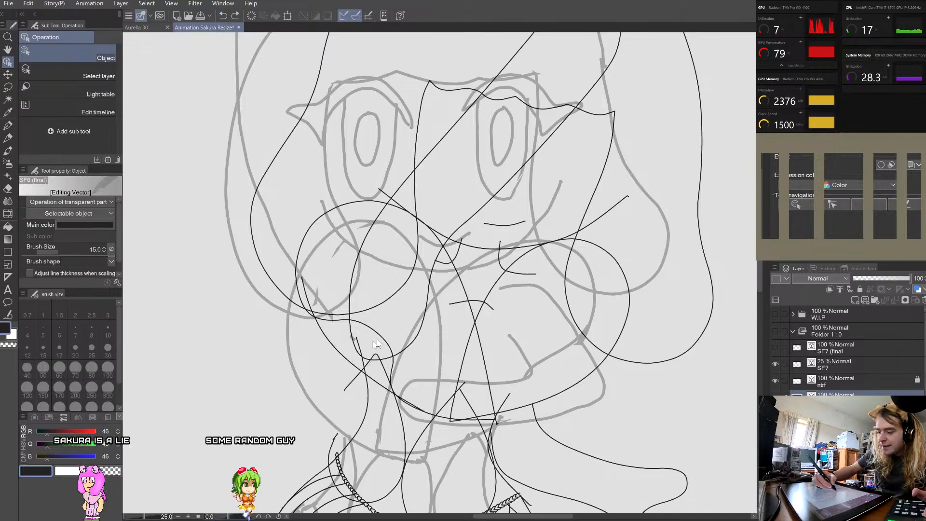
Step: Reshape the lower bend of the rounded chest outline on "SF6 (final)" by moving its control points inward
click(400, 363)
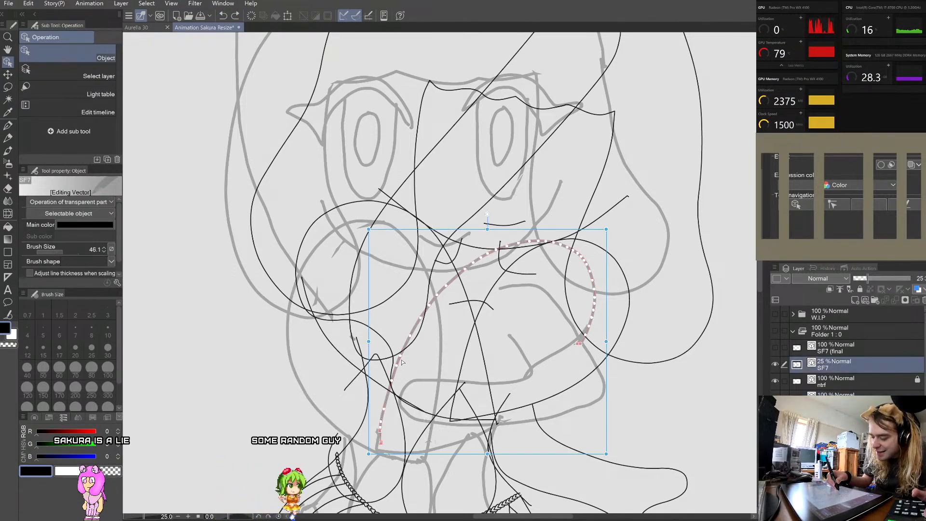
click(391, 349)
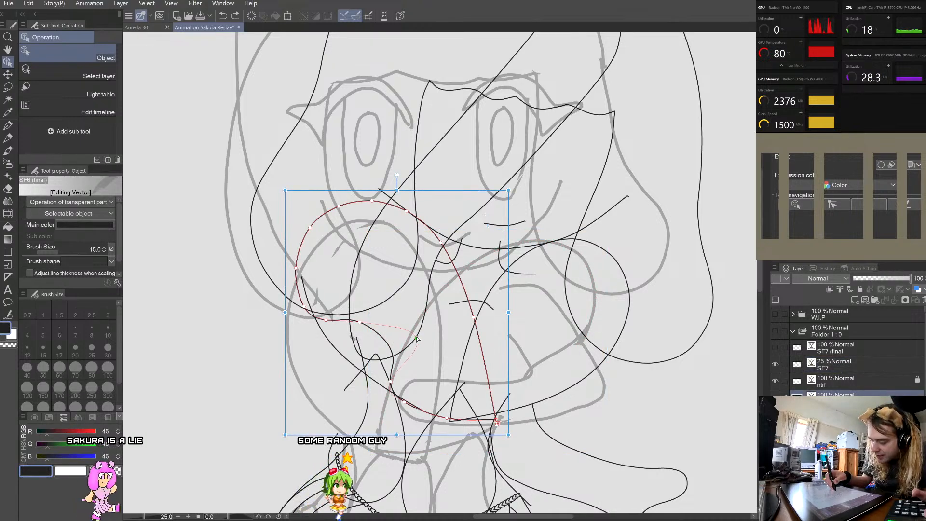
drag(418, 337, 417, 336)
drag(371, 315, 421, 327)
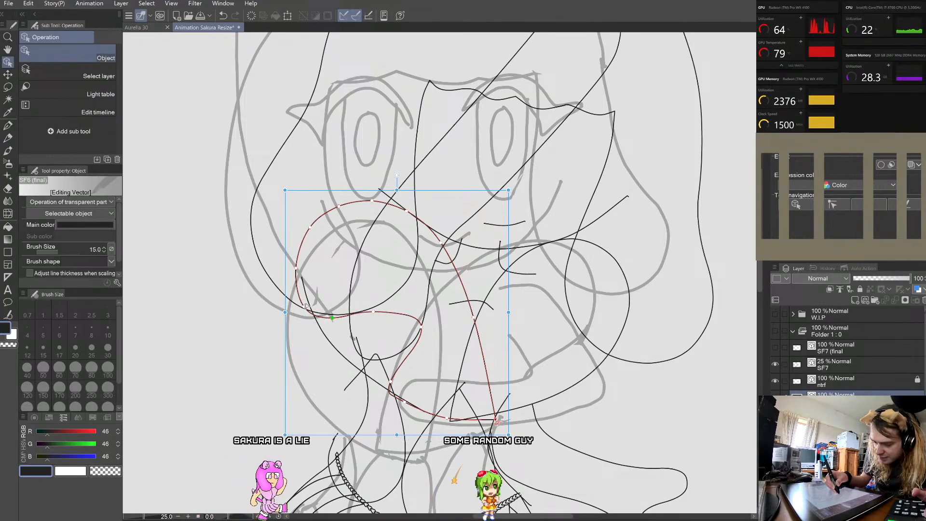
drag(298, 268, 300, 268)
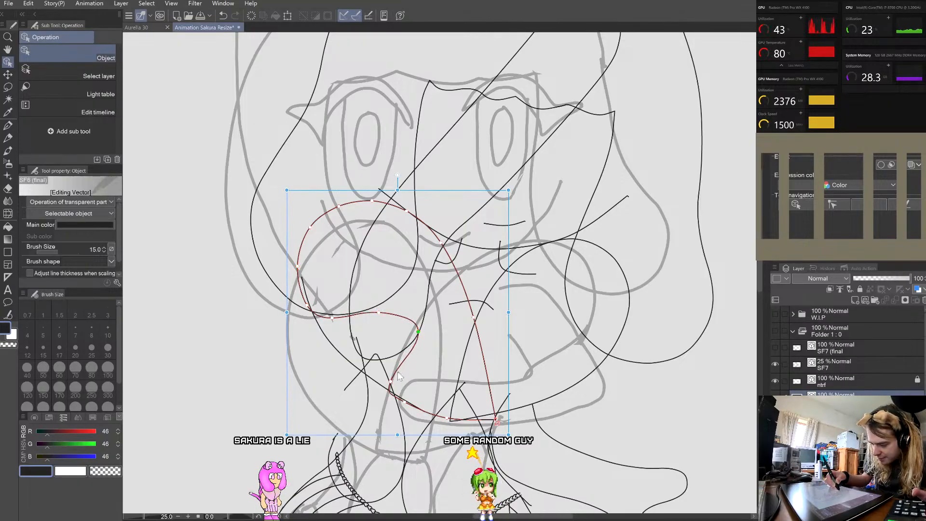
drag(394, 380, 400, 371)
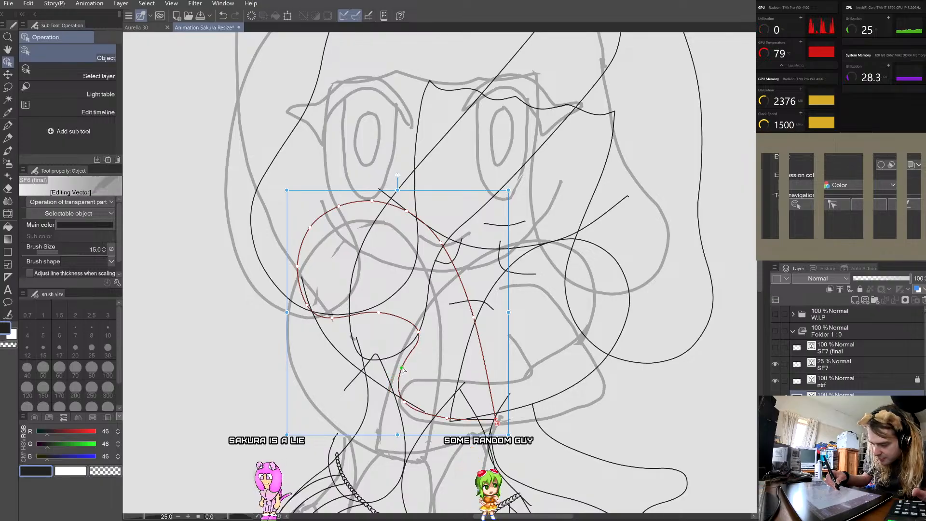
click(415, 307)
Step: Hide the "SF6 (final)" layer and show the "SF7 (final" line art over the sketch again
scroll(449, 305, down, 4)
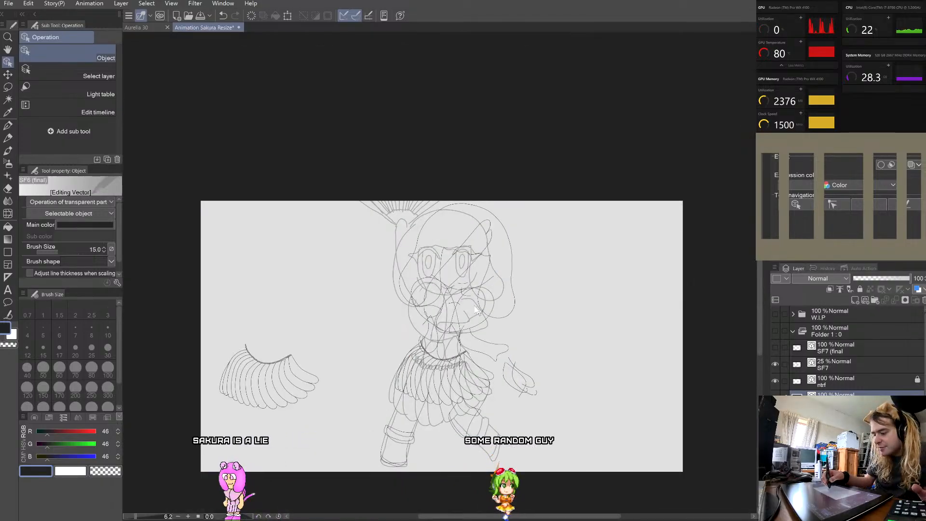
scroll(449, 305, up, 2)
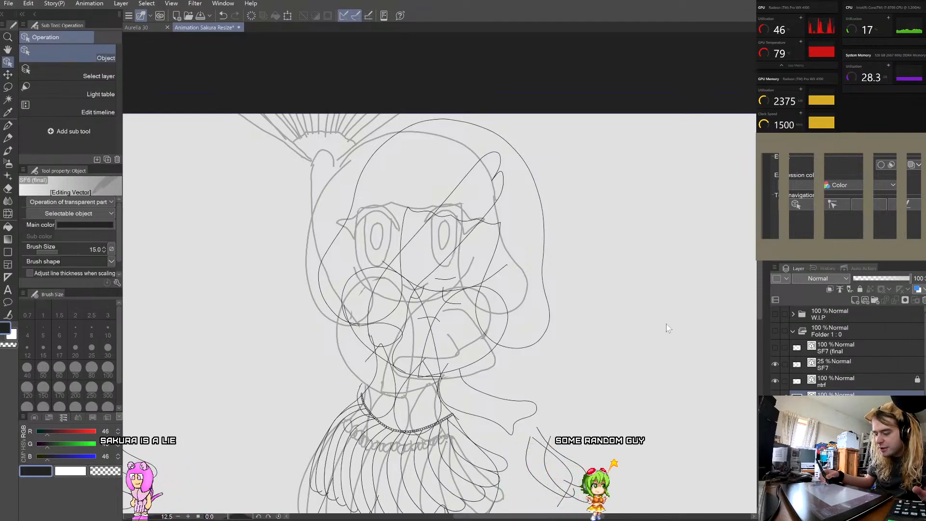
click(775, 397)
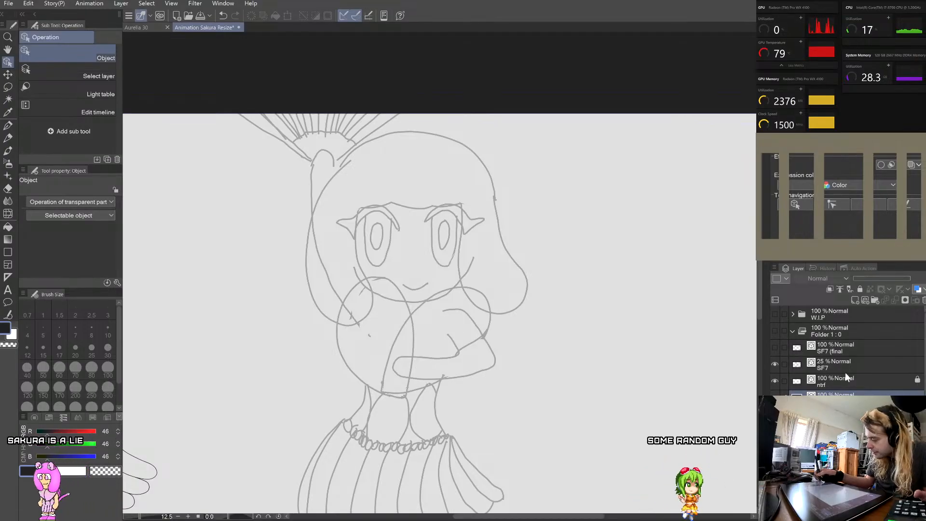
click(829, 377)
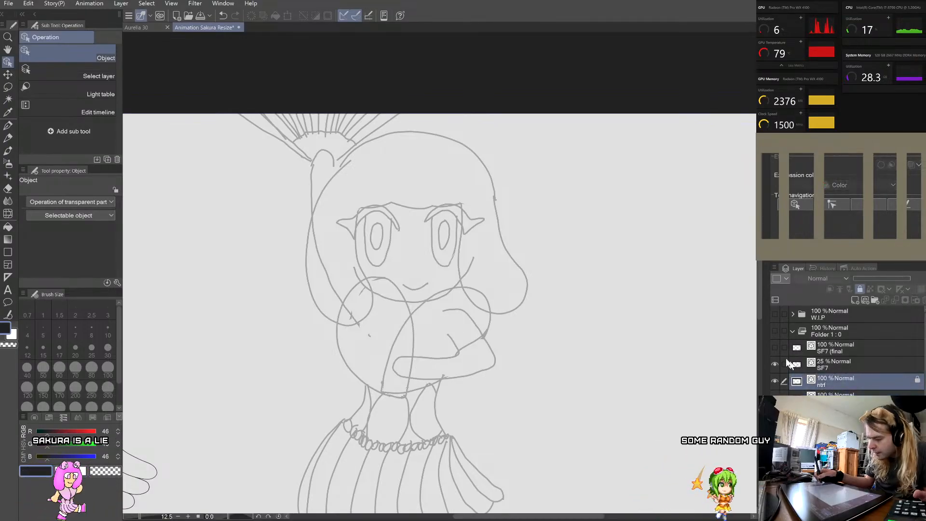
key(ctrl+minus)
key(ctrl+minus)
key(ctrl+plus)
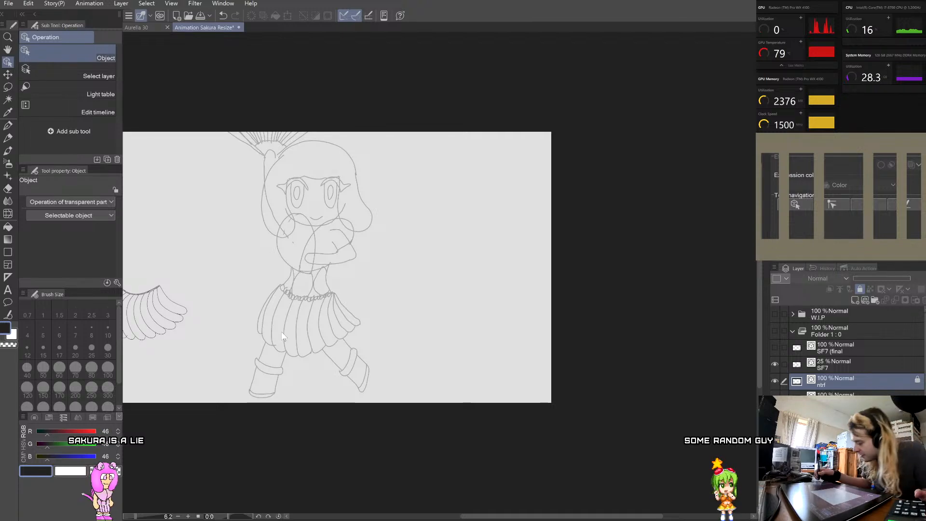
click(834, 364)
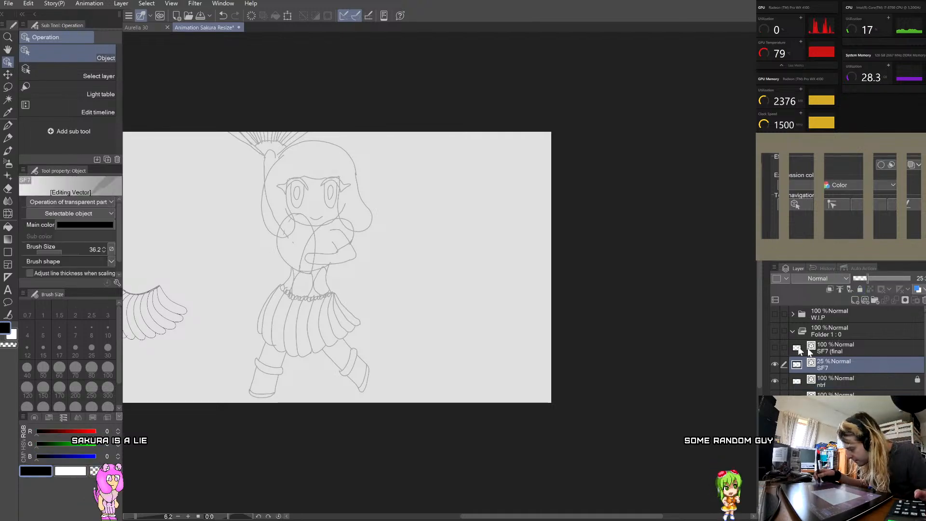
click(775, 347)
Step: Unlock the "ntrf" layer, lock the "SF7" sketch layer, and leave "ntrf" active
click(841, 381)
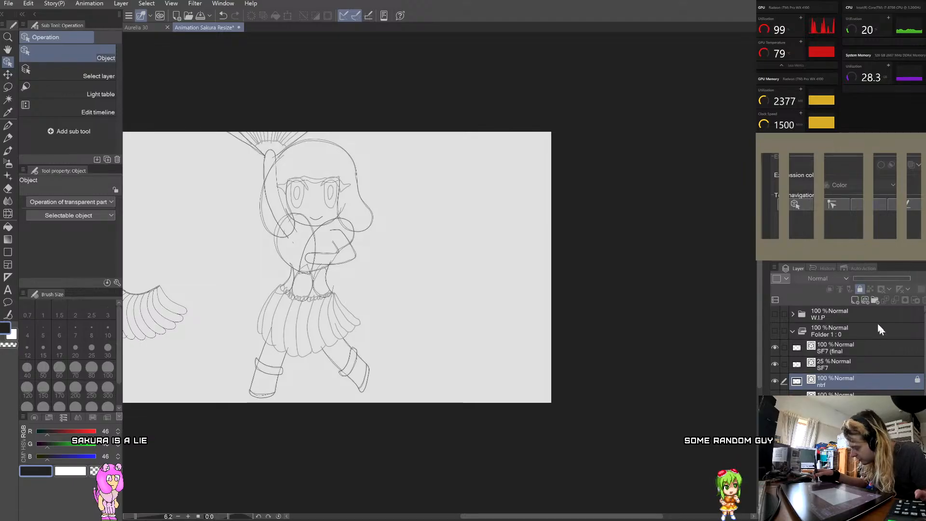
click(860, 289)
click(854, 367)
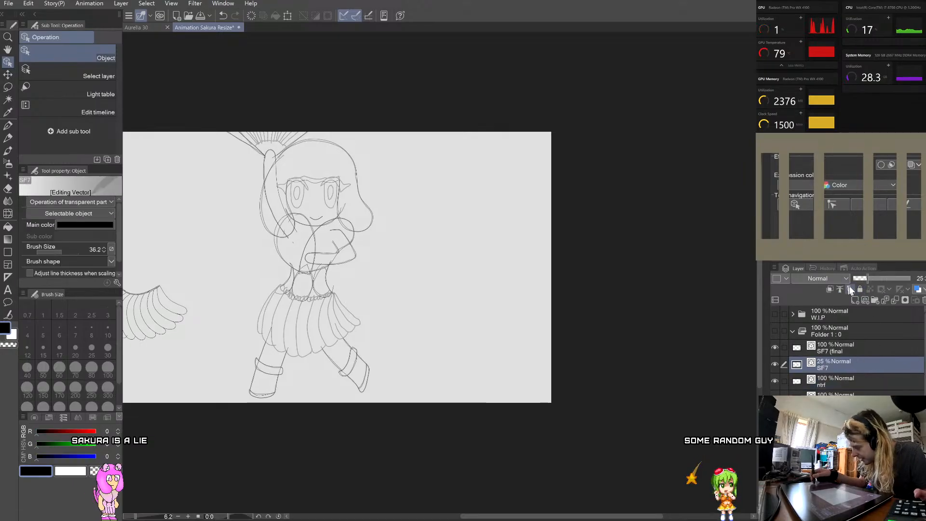
click(860, 289)
click(863, 375)
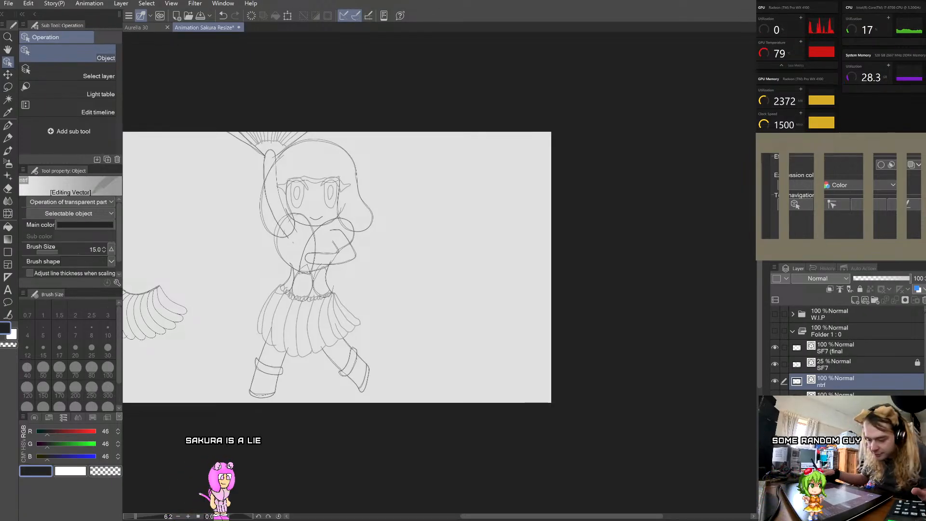
Step: Lasso the separate skirt drawing on "ntrf" and move it onto the figure, aligning its waistband with the sketched waist
scroll(311, 247, down, 1)
scroll(193, 251, up, 2)
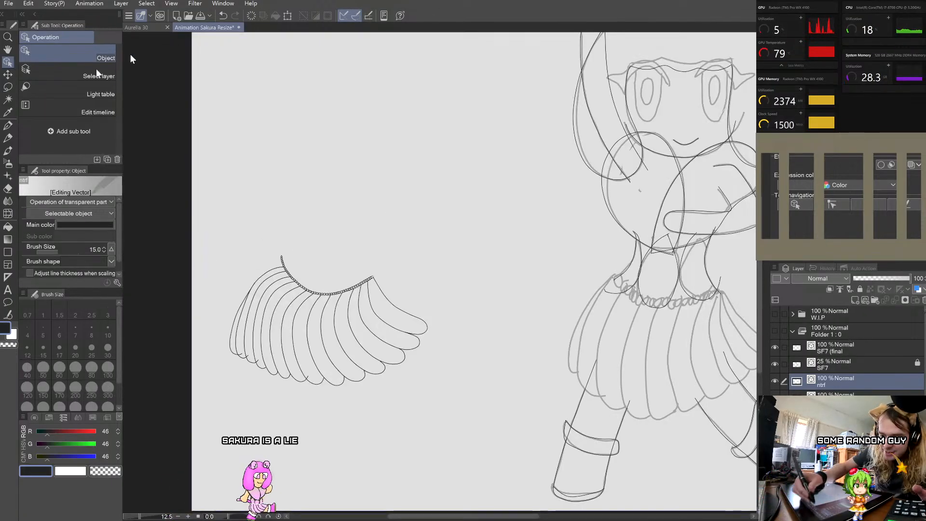
click(8, 86)
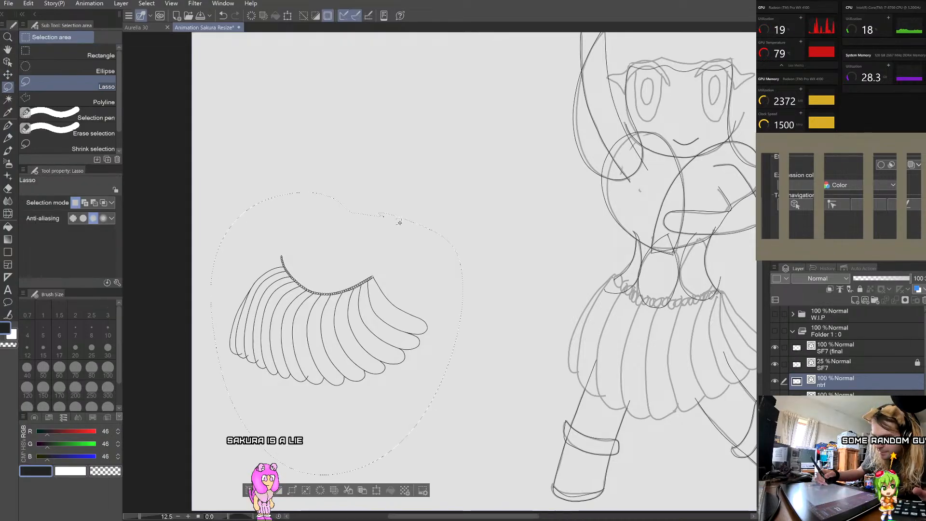
key(ctrl+t)
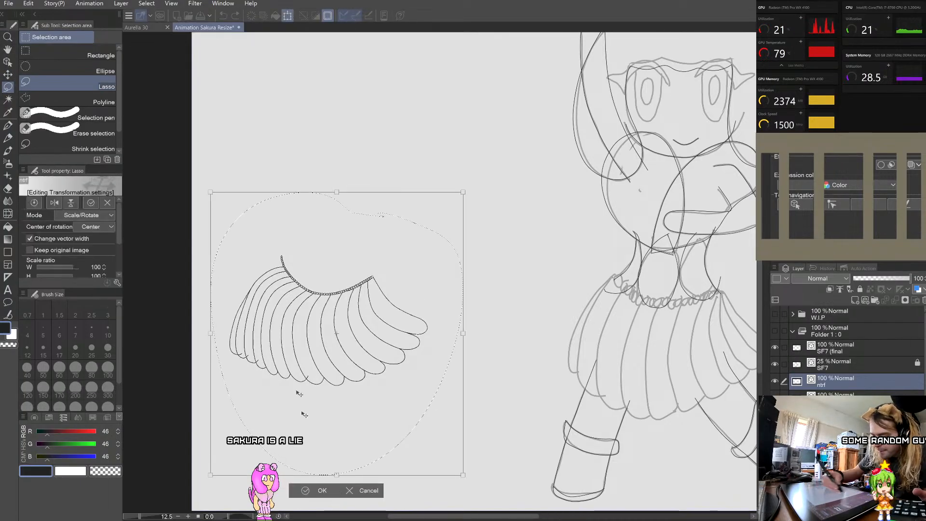
drag(330, 336, 650, 362)
scroll(410, 308, down, 2)
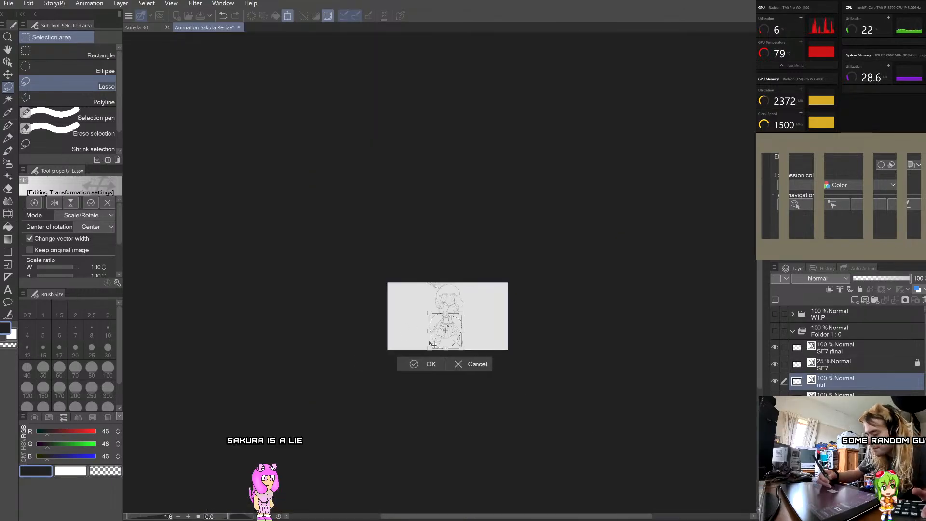
scroll(460, 320, up, 2)
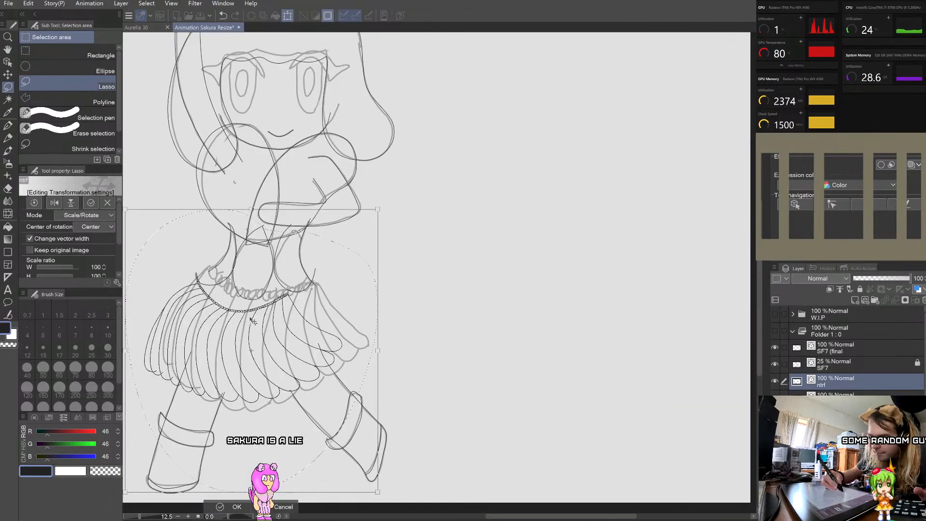
drag(253, 264, 276, 257)
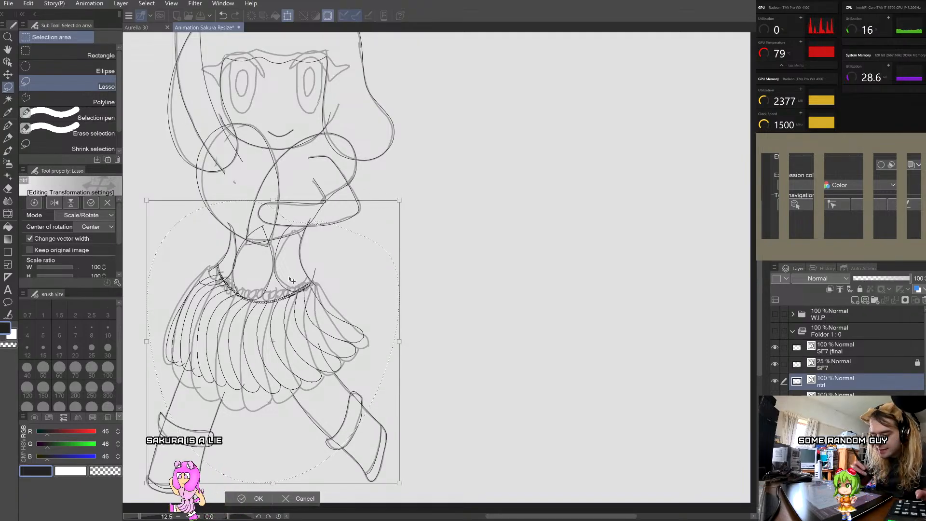
Step: Rotate the skirt slightly counter-clockwise to follow the waistline, and hide the "SF7" sketch layer
drag(284, 185, 302, 200)
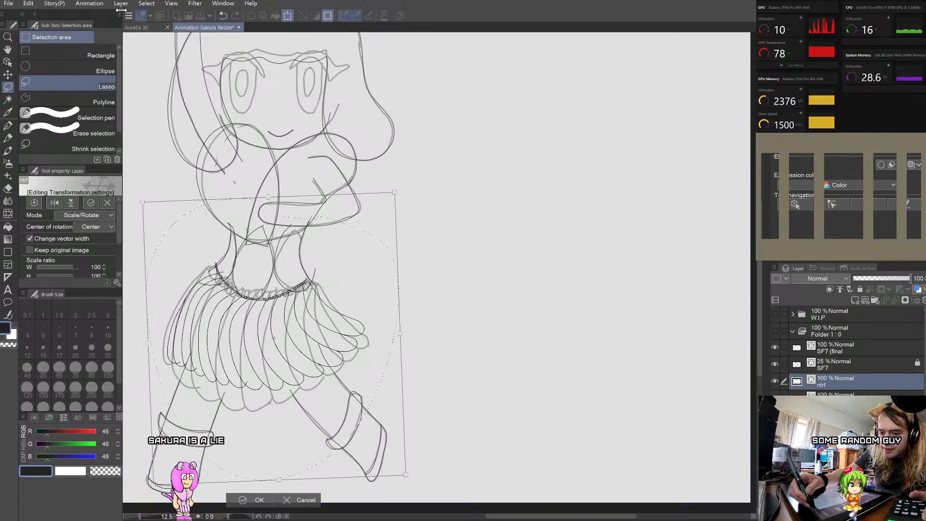
click(151, 4)
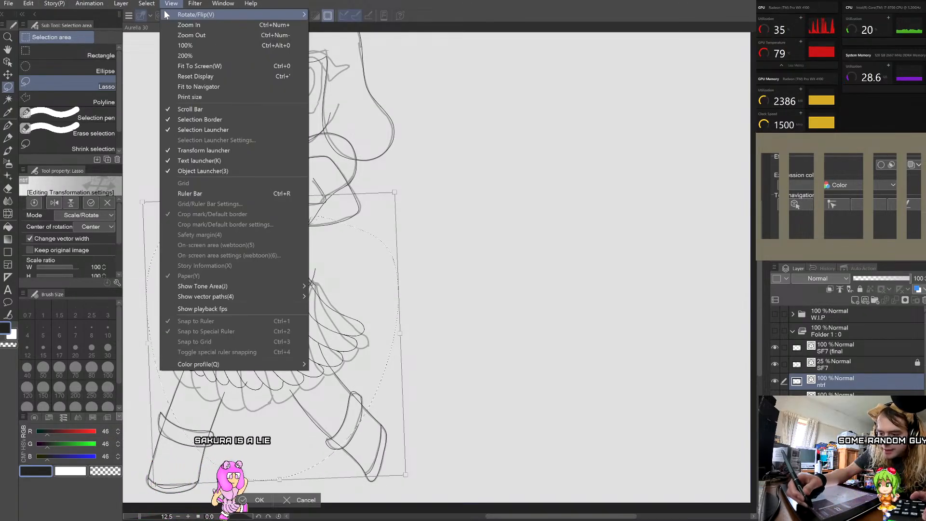
key(Escape)
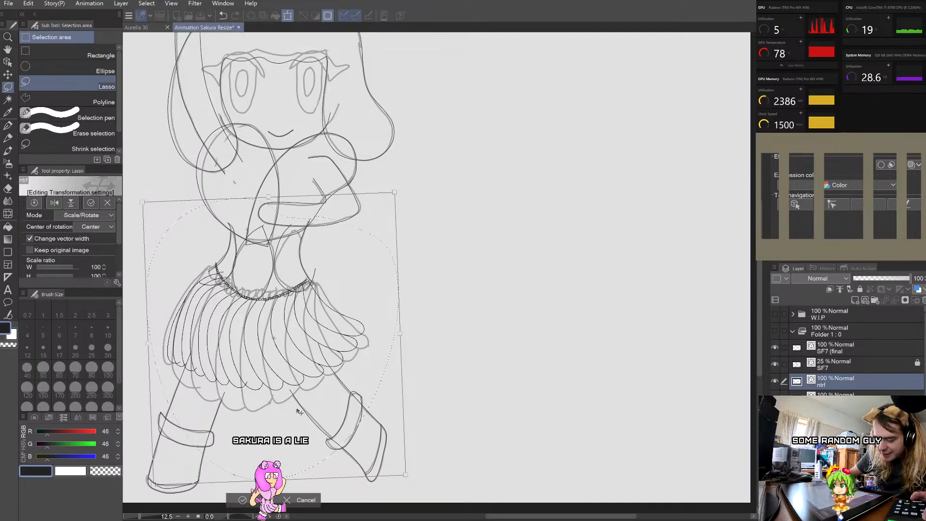
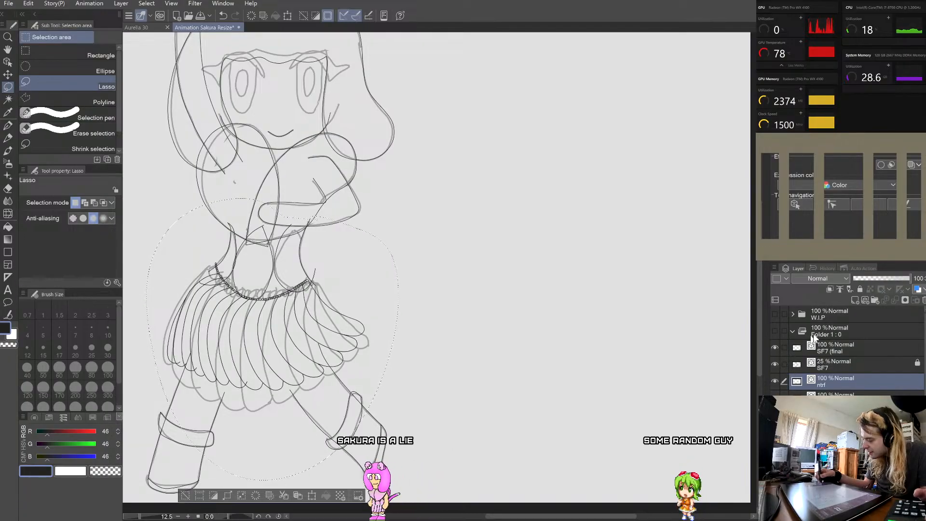
click(775, 364)
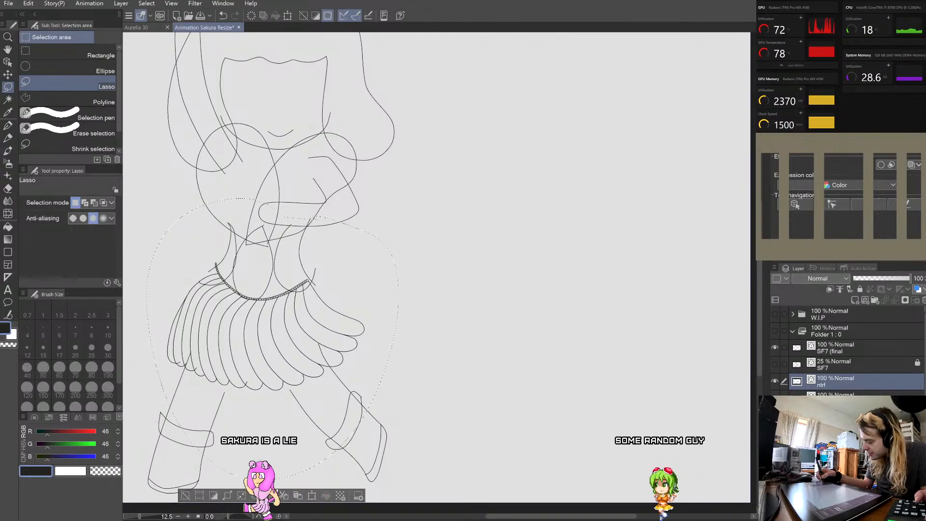
Step: Show the "SF6 (final)" line art and the rough sketch layer beneath it, and lock that sketch at 25% opacity
click(775, 397)
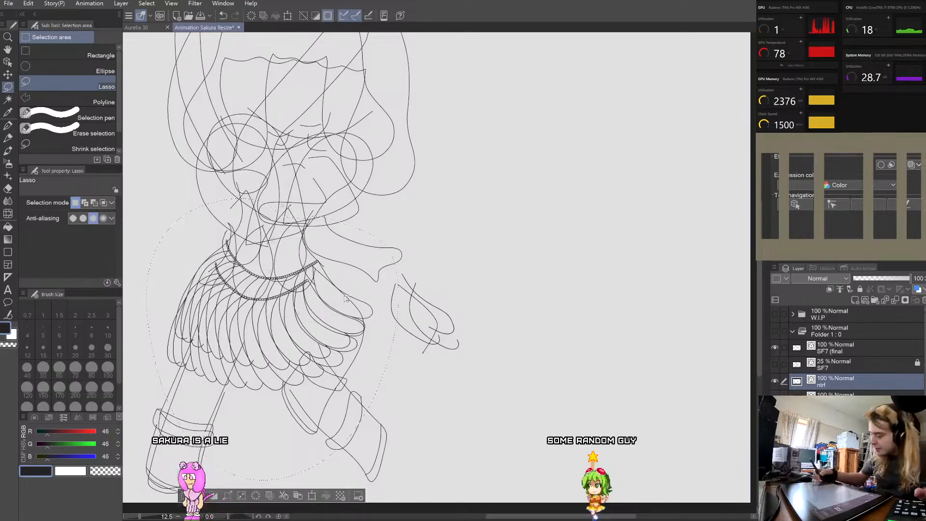
click(841, 415)
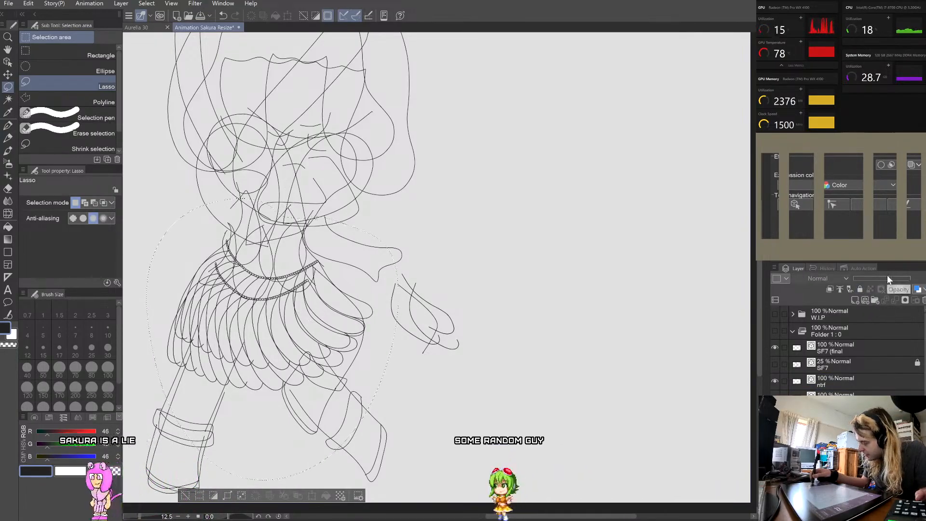
click(833, 367)
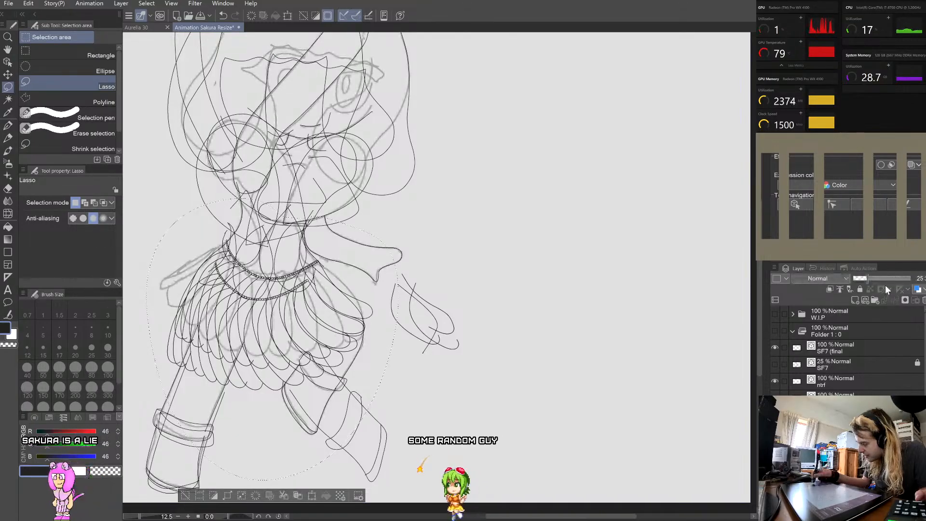
click(861, 288)
Step: Reduce the "SF6 (final)" layer to 25% opacity, lock it, and make "ntrf" the active layer
click(835, 397)
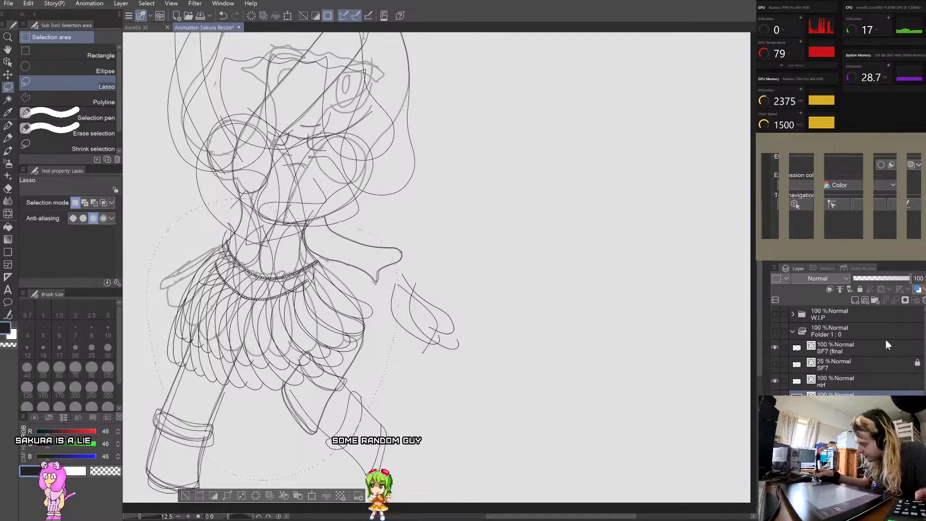
click(877, 279)
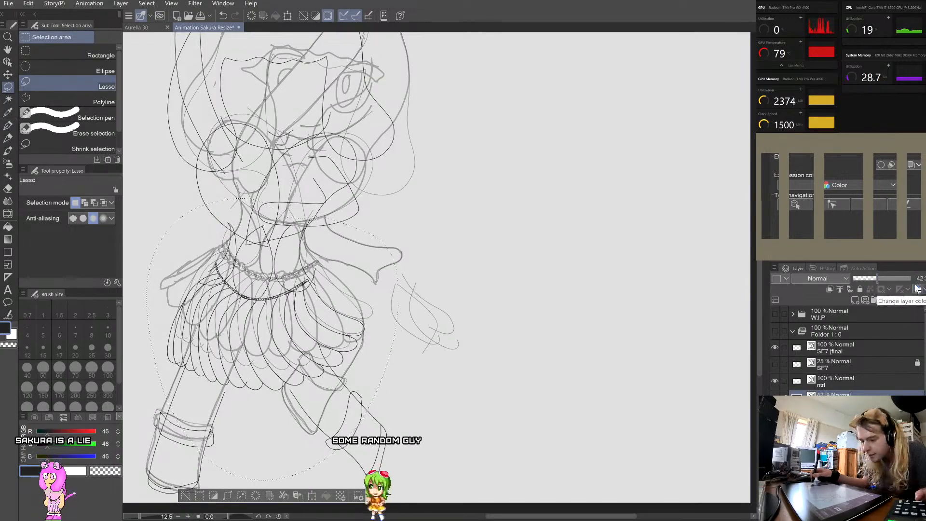
click(878, 278)
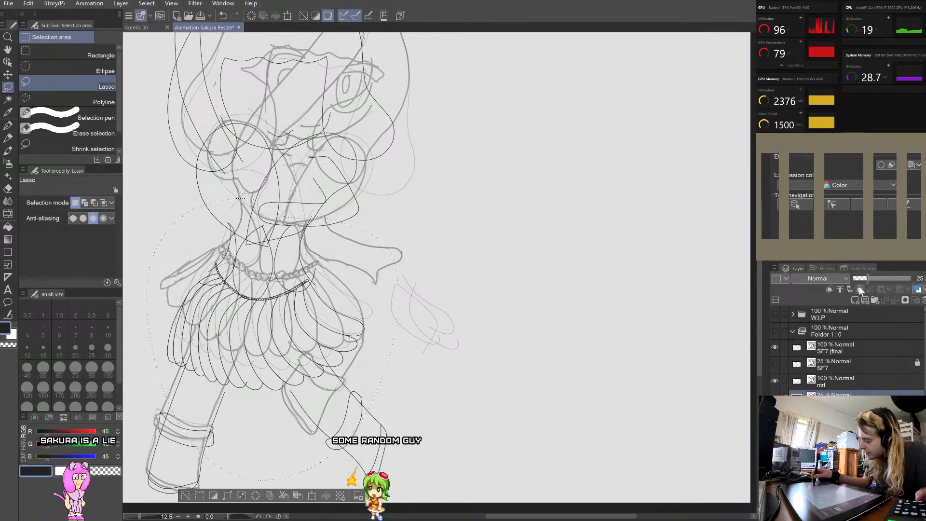
click(870, 379)
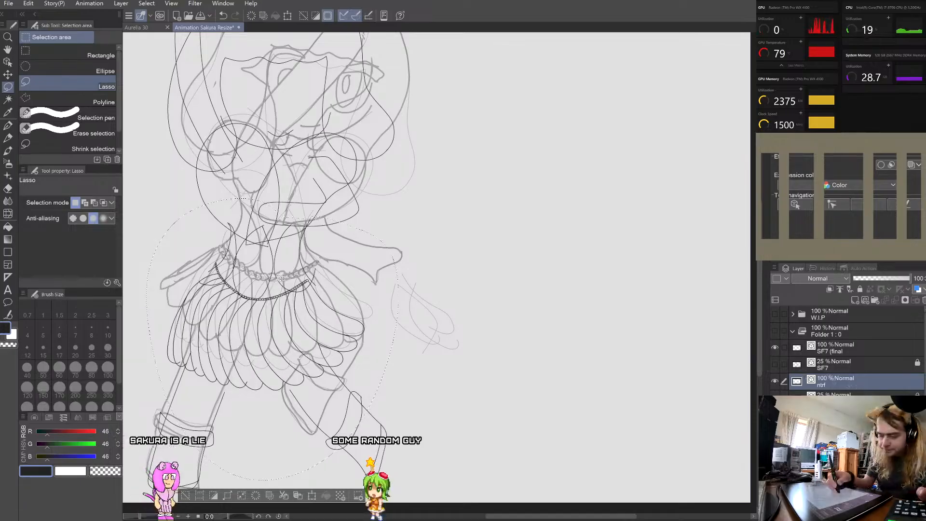
Step: Hide the rough sketch under "SF6 (final)", leaving only that faint line art as reference, and clear the selection around the skirt
scroll(278, 288, up, 4)
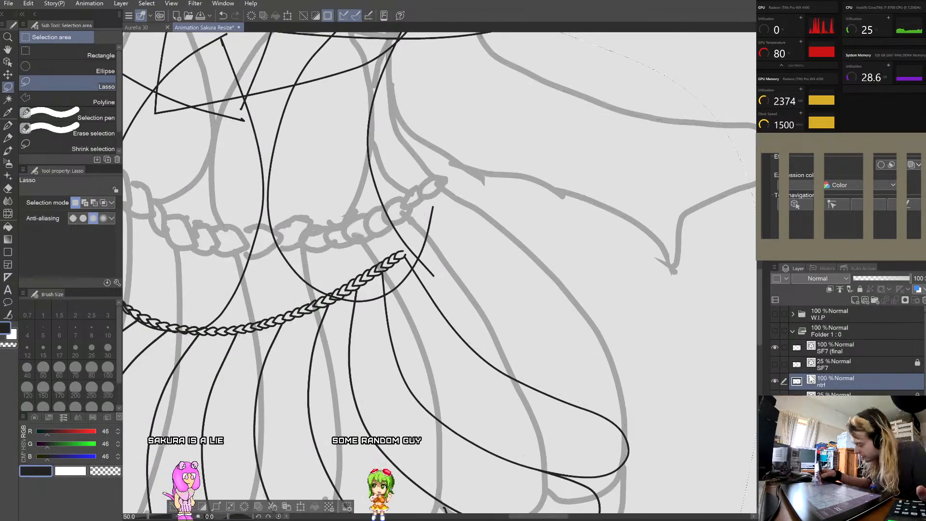
click(775, 397)
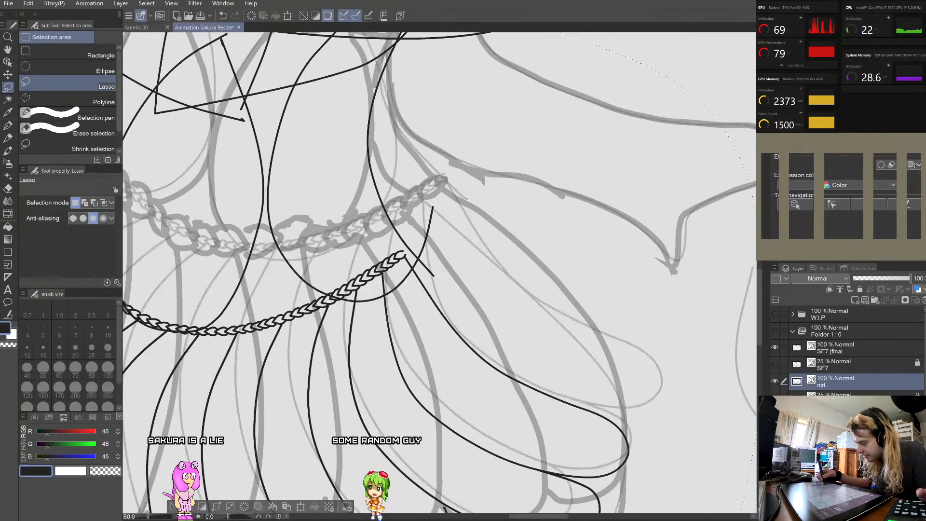
click(774, 414)
key(ctrl+minus)
key(ctrl+minus)
key(ctrl+minus)
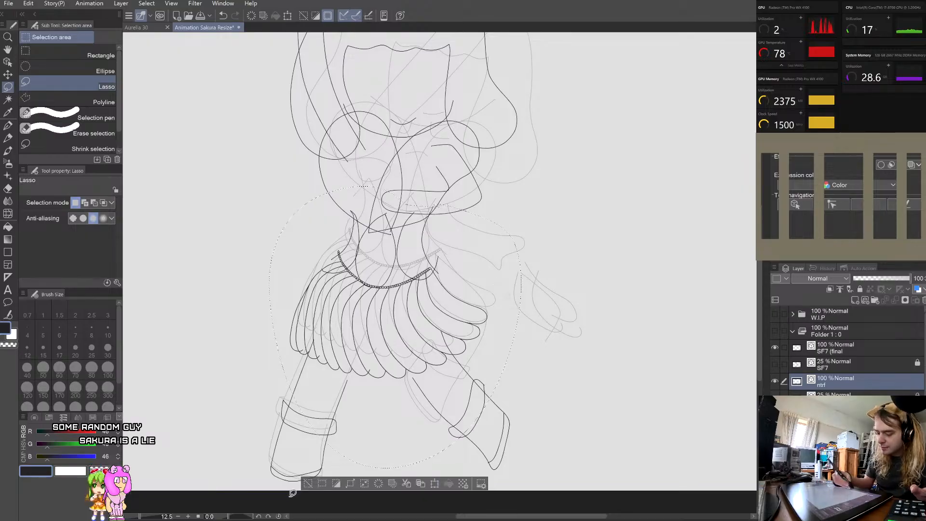
click(309, 484)
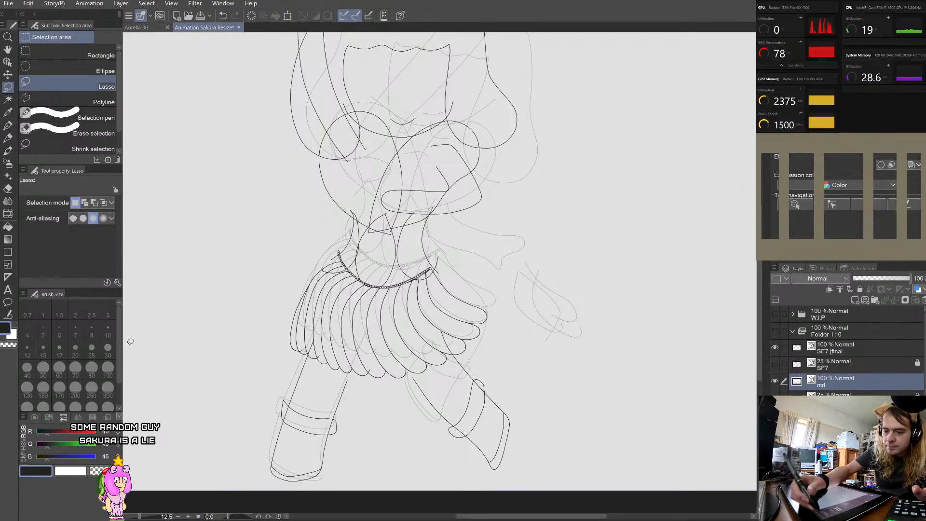
Step: Select the outermost pleat stroke on the skirt's right side with the Object tool and move it onto the empty canvas beside the figure
click(8, 61)
scroll(477, 297, up, 3)
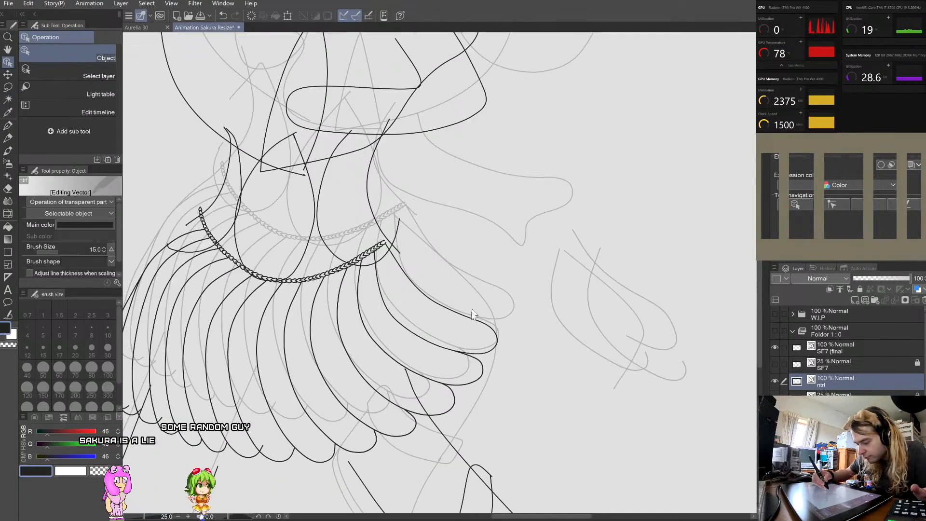
click(472, 325)
scroll(472, 324, down, 3)
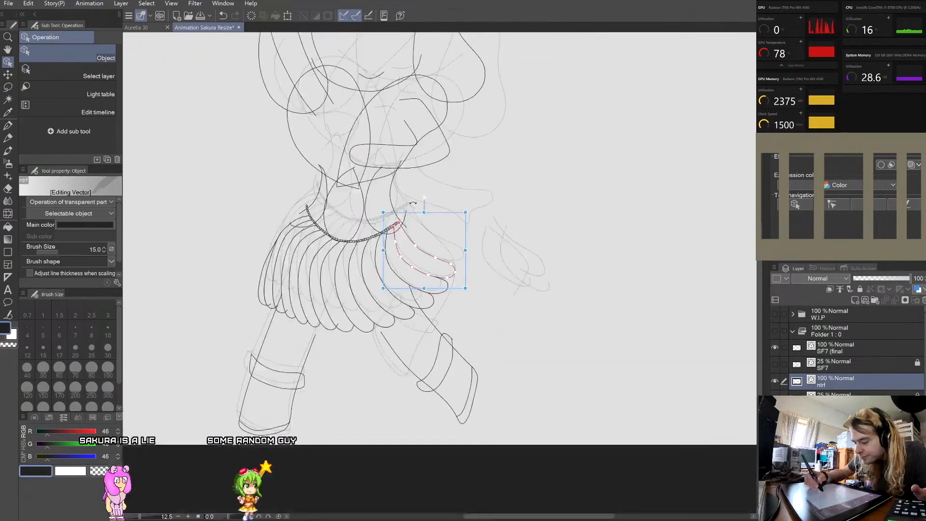
scroll(417, 226, up, 3)
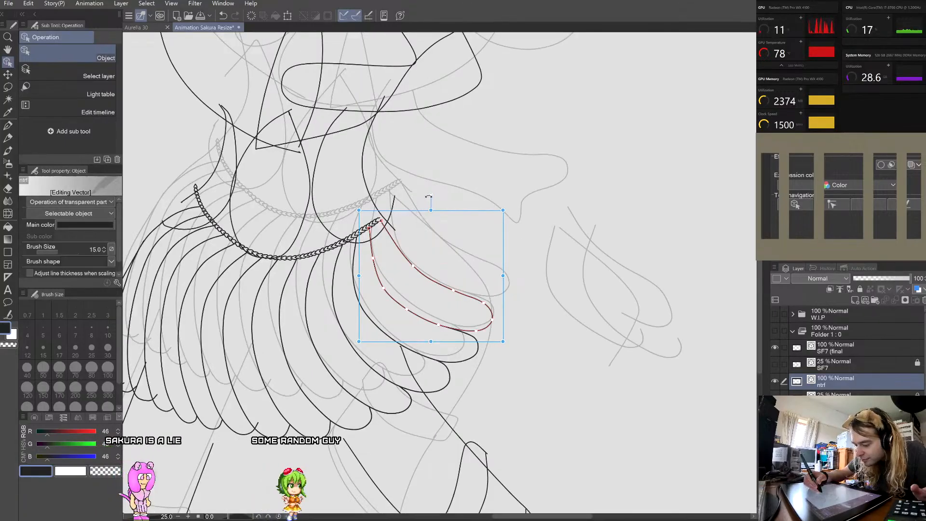
click(476, 340)
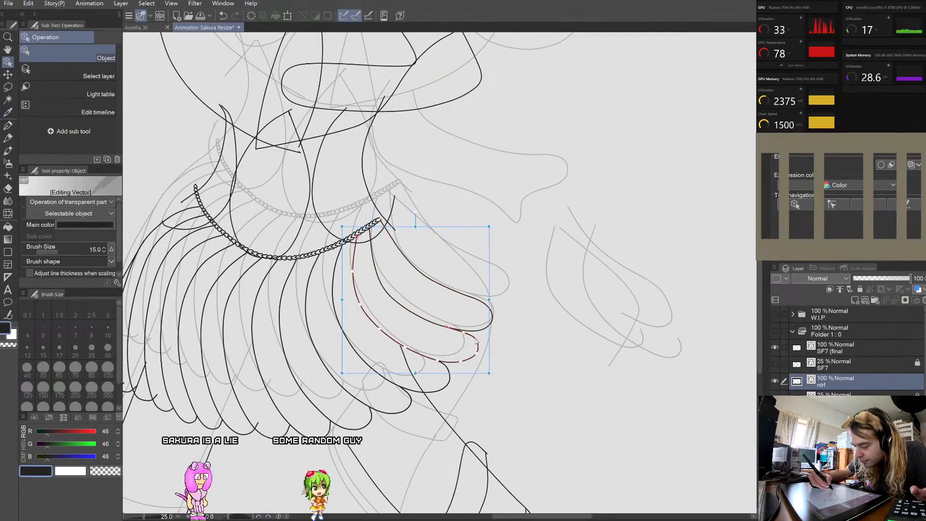
click(437, 282)
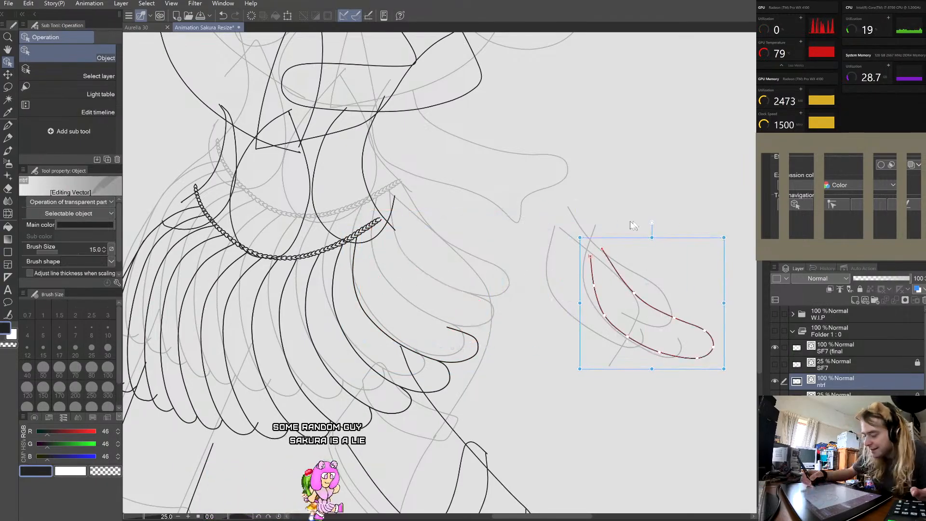
Step: Rotate the rightmost pleat stroke remaining on the skirt clockwise toward its inner neighbour
click(462, 334)
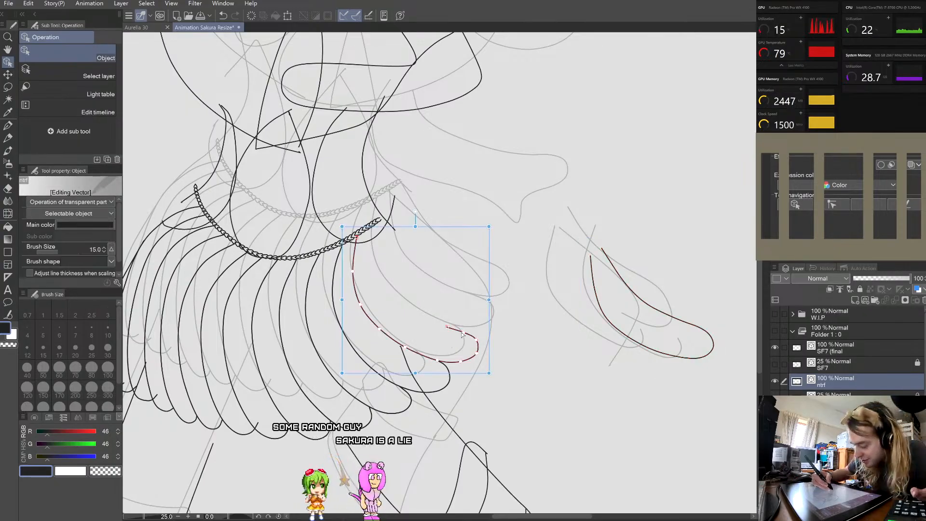
drag(415, 210, 439, 243)
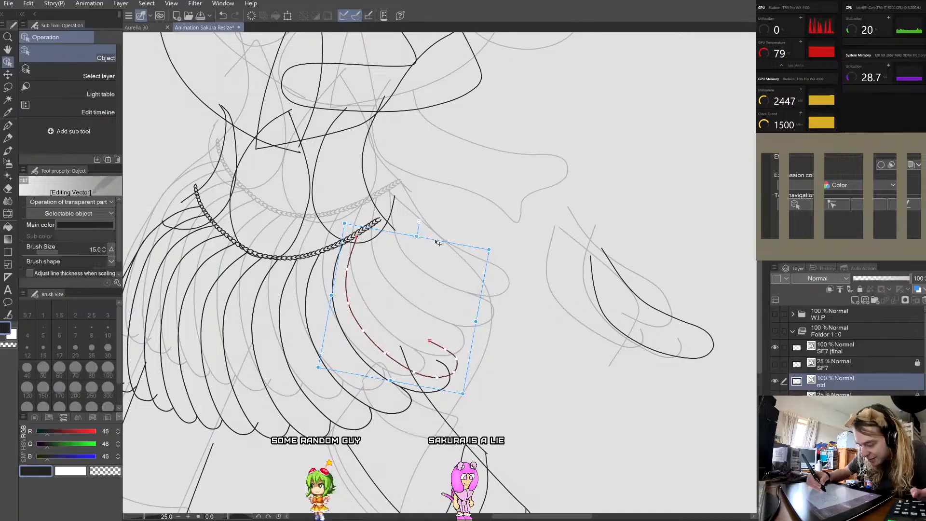
click(467, 208)
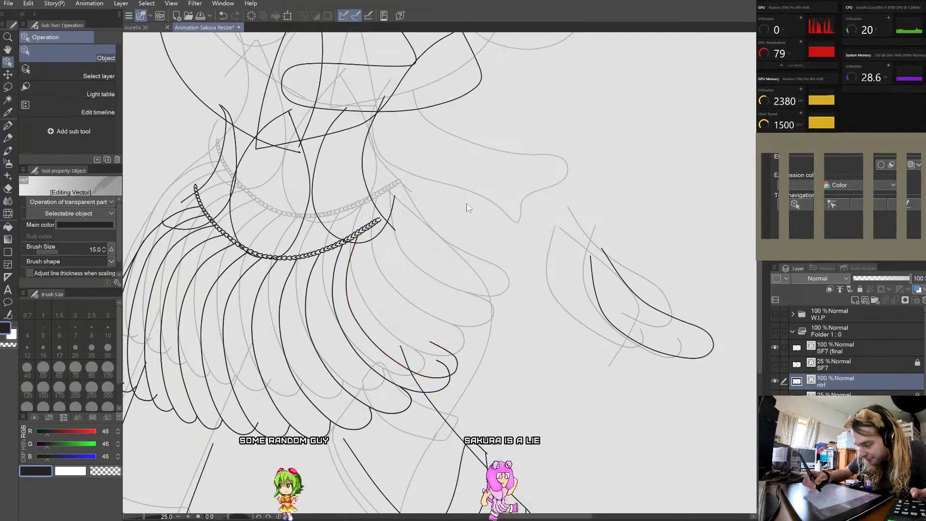
Step: Duplicate the rotated pleat stroke and place the copy at the right end of the braided waistband
click(349, 305)
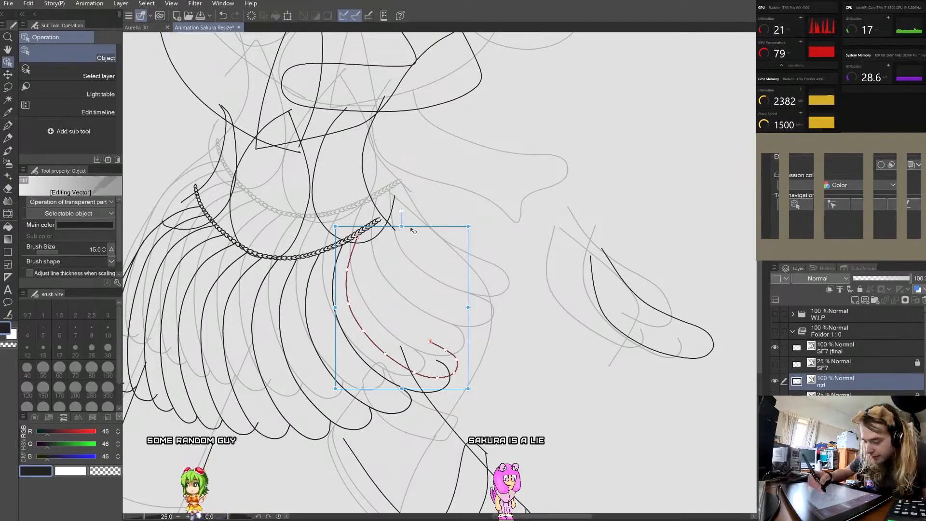
drag(413, 230, 438, 209)
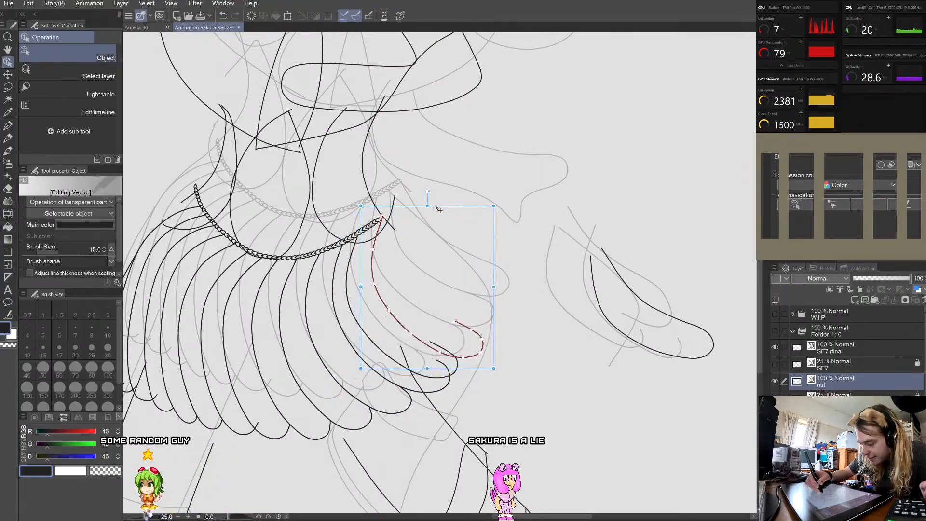
click(458, 200)
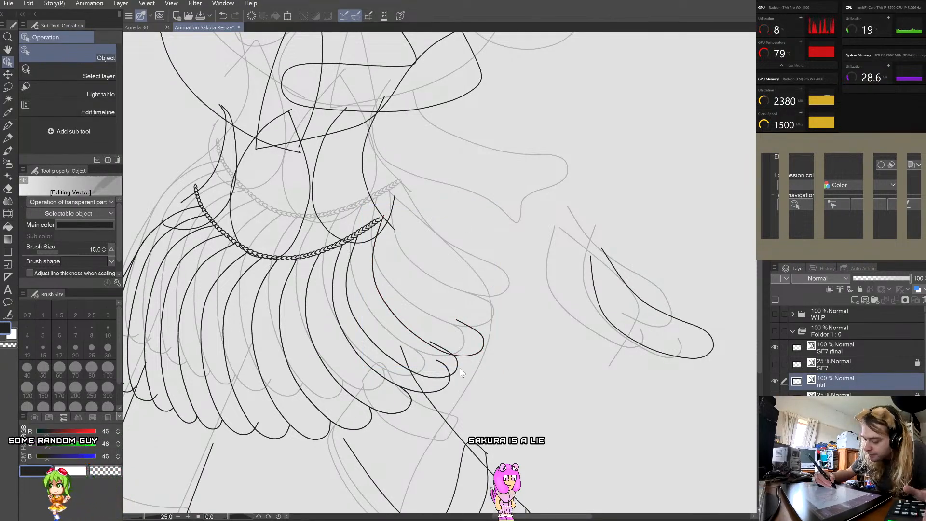
Step: Rotate the inner pleat stroke and its copy slightly clockwise to adjust how they fan out from the waistband
drag(402, 211, 408, 208)
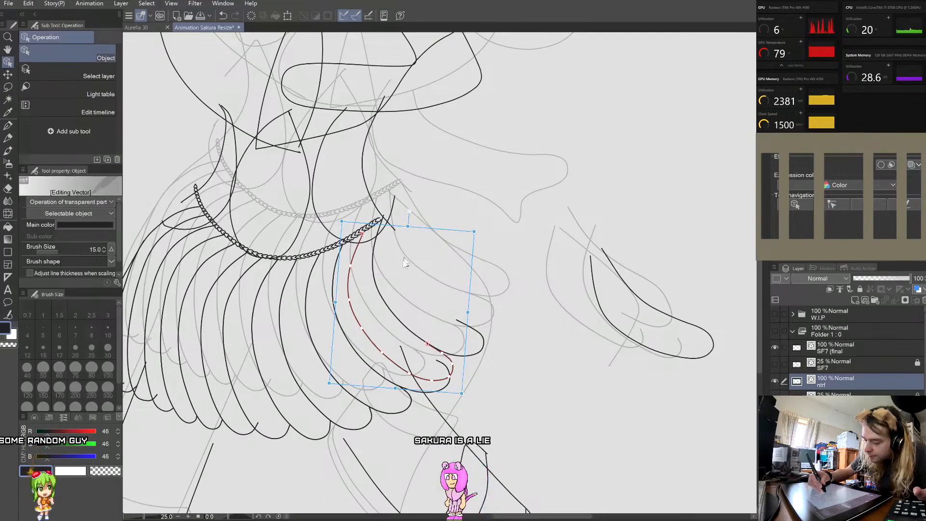
key(ctrl+z)
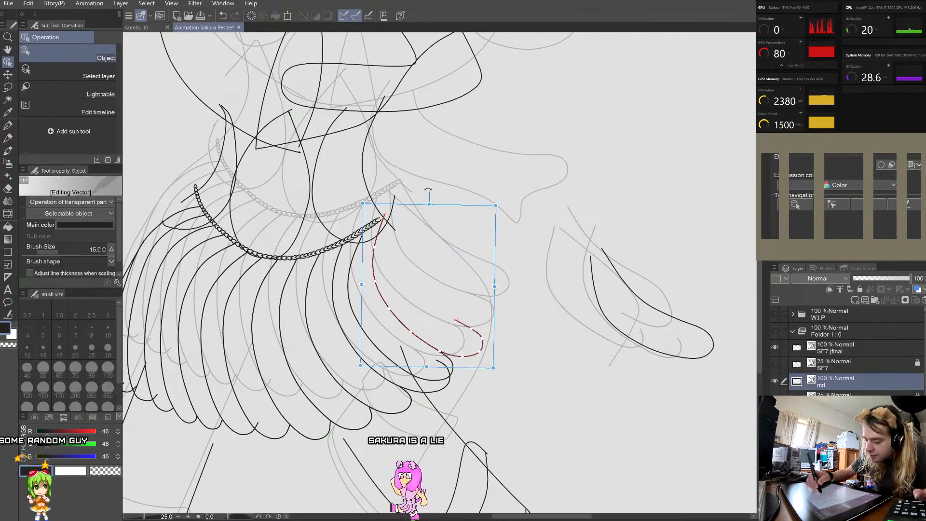
drag(427, 189, 430, 190)
click(512, 227)
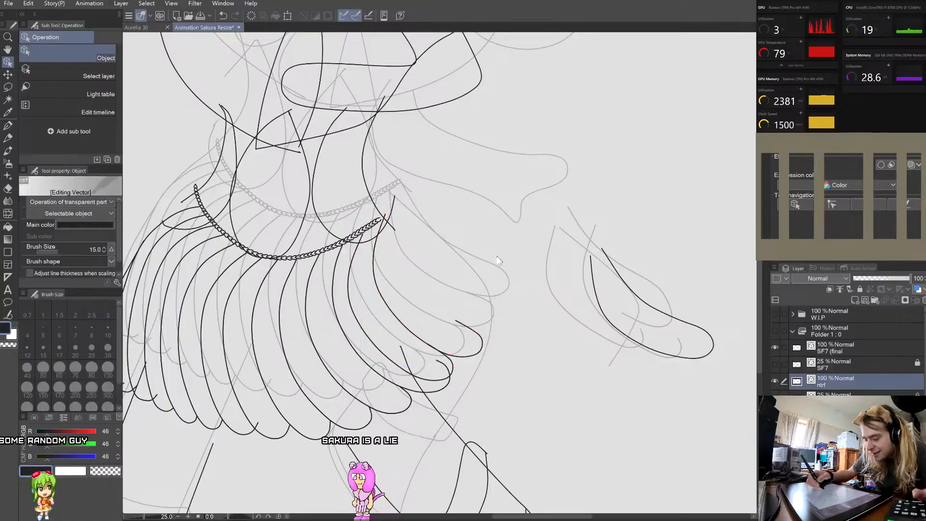
Step: Show the "SF7" sketch layer and move the "ntrf" layer above it in the layer stack
scroll(497, 259, down, 2)
scroll(498, 291, up, 3)
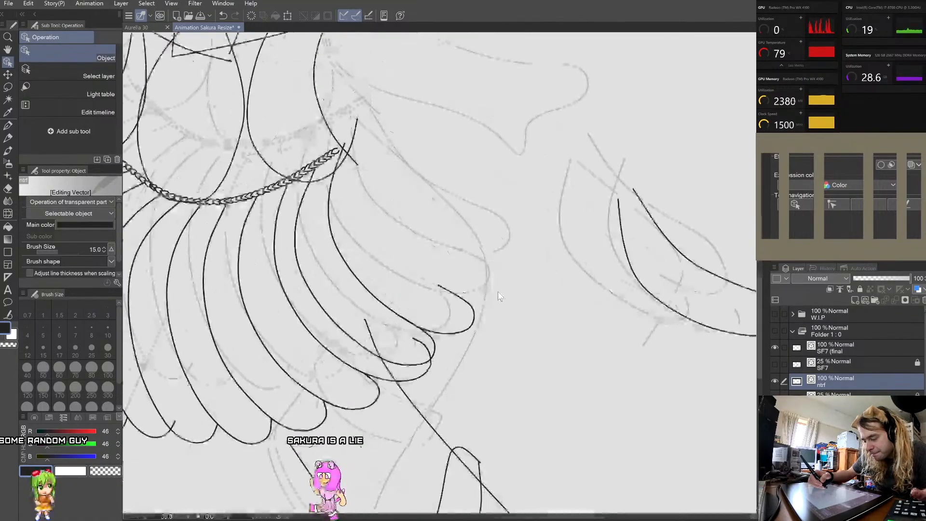
click(775, 364)
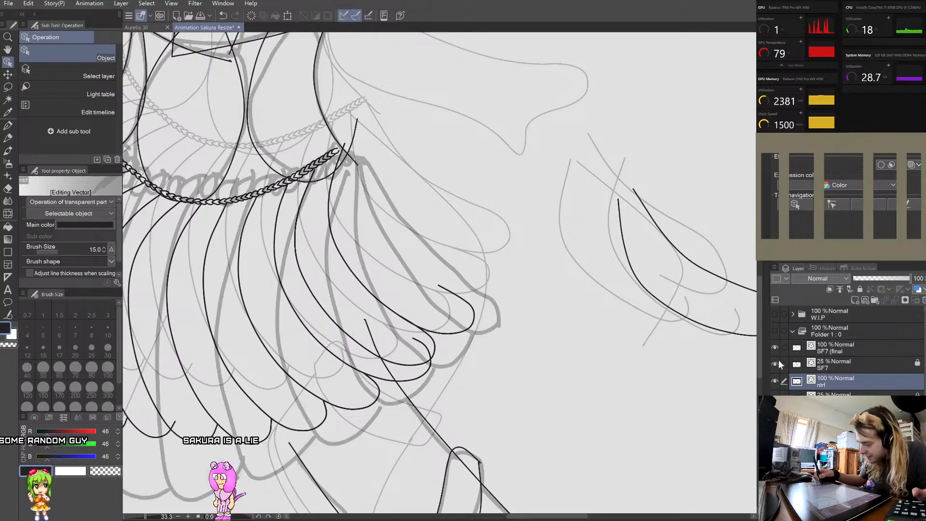
drag(840, 380, 841, 356)
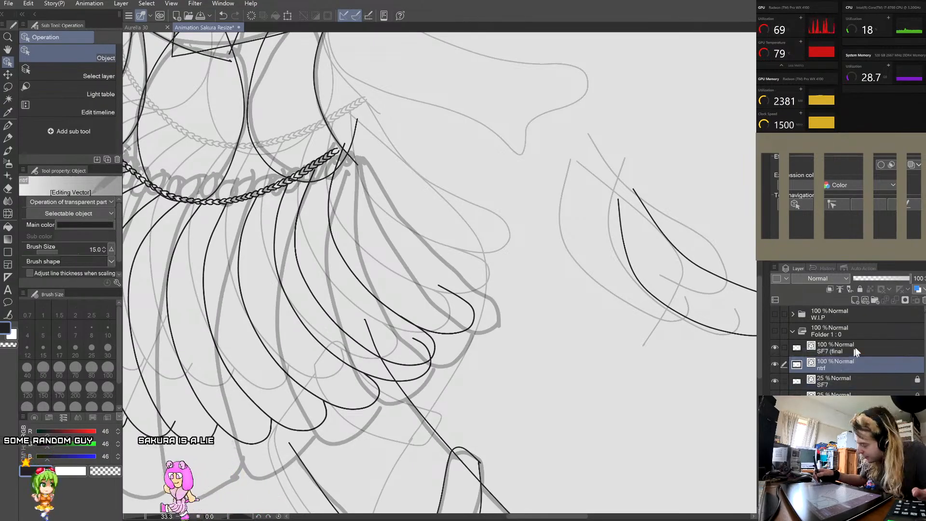
Step: Unlock the "SF7" sketch to reduce its opacity to 10%, lock it again, and return to "ntrf"
click(852, 380)
click(859, 289)
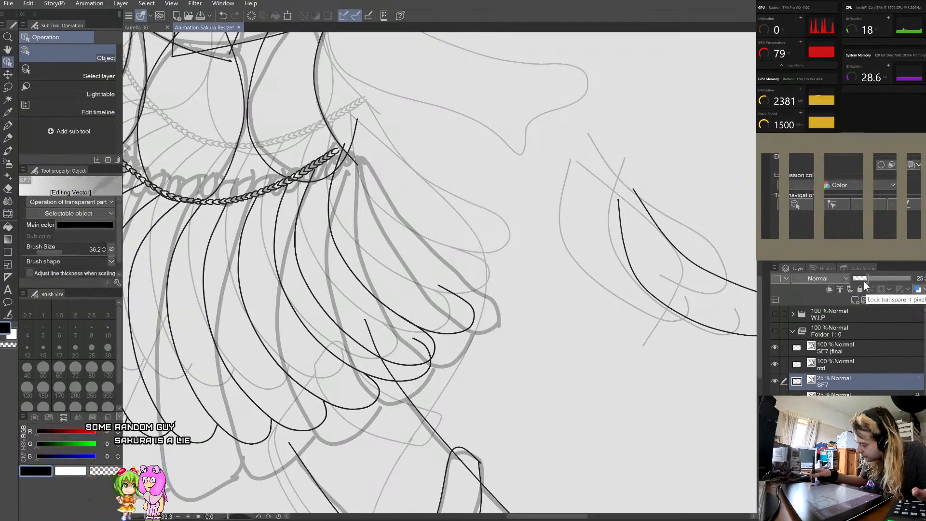
drag(867, 279, 859, 279)
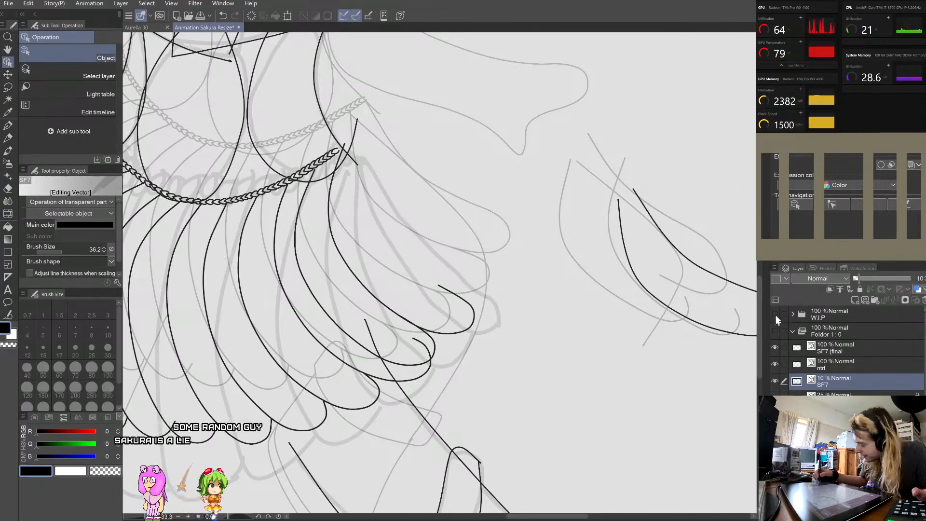
click(860, 289)
click(834, 364)
Step: Move the upper end of the outermost finished pleat stroke onto the braided waistband and smooth the curve just below it
scroll(508, 313, down, 1)
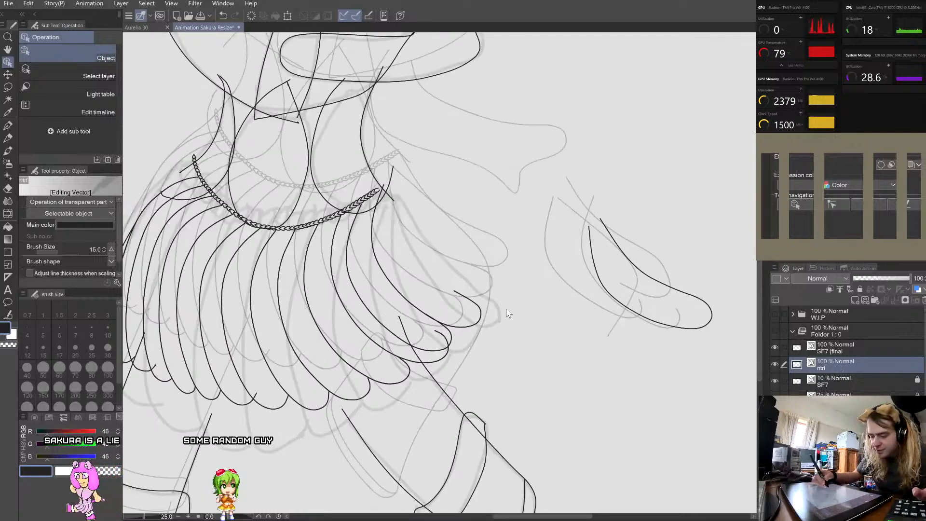
scroll(508, 313, down, 1)
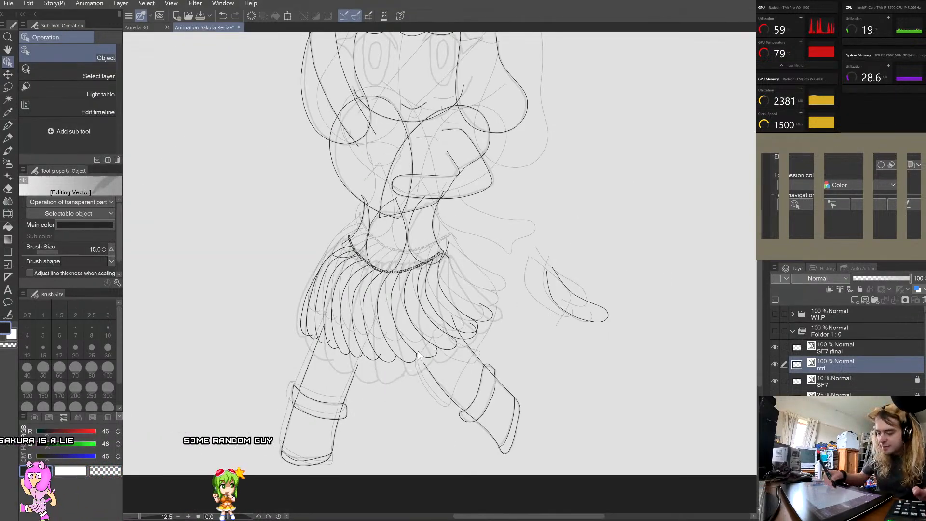
scroll(419, 355, up, 1)
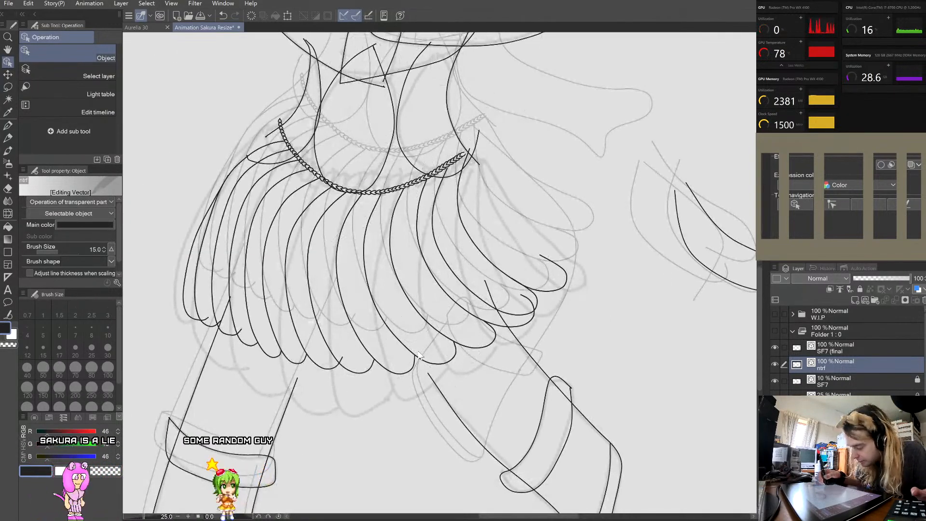
scroll(578, 348, up, 1)
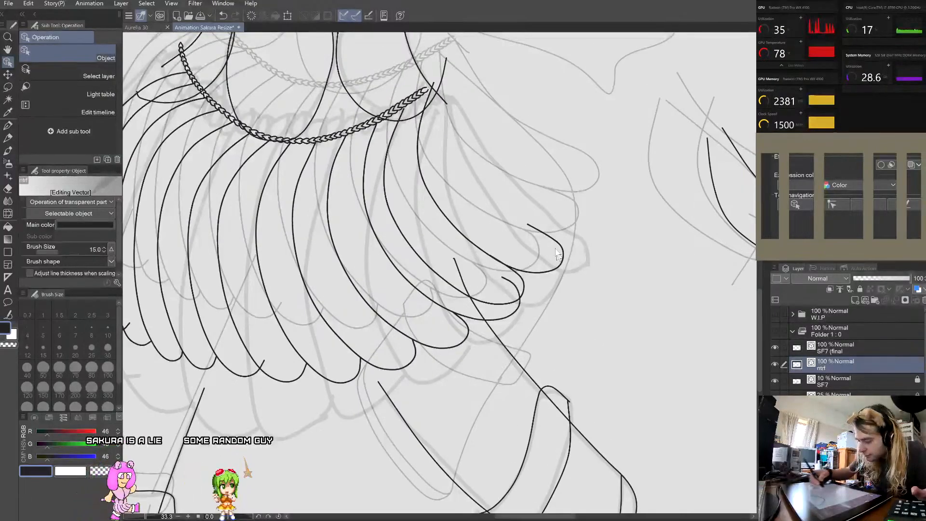
click(537, 274)
scroll(537, 274, up, 1)
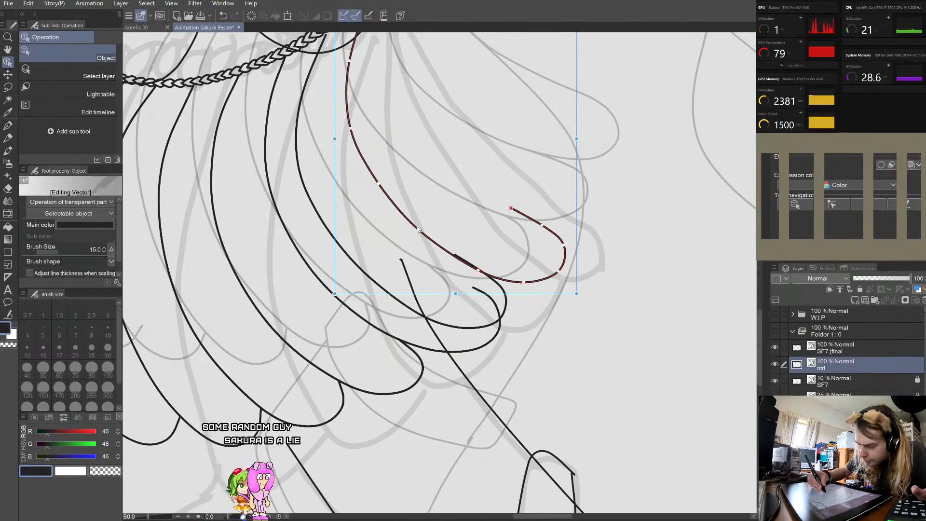
scroll(380, 179, down, 2)
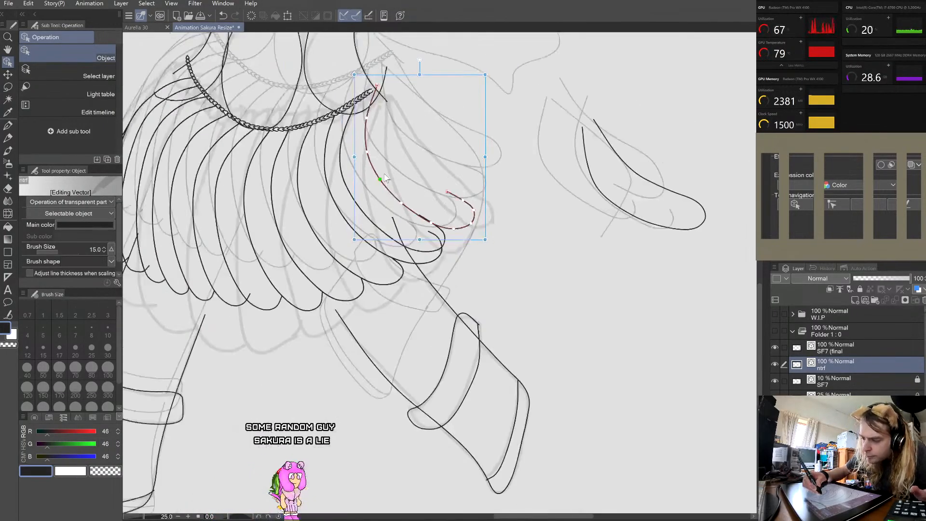
scroll(367, 77, up, 2)
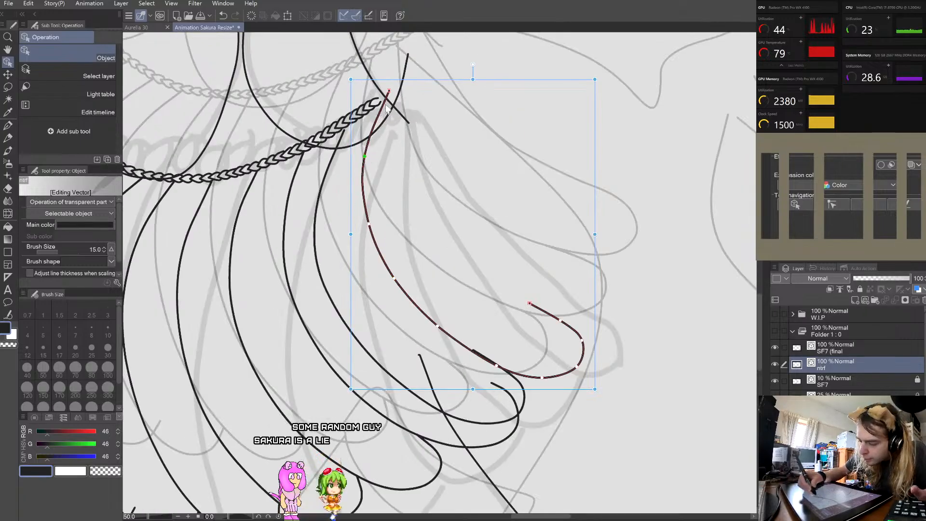
drag(388, 92, 364, 115)
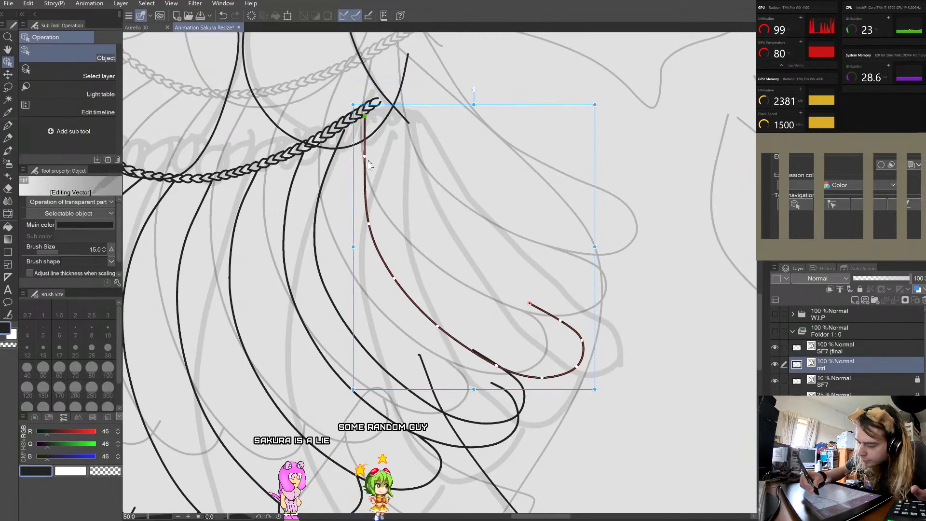
drag(364, 156, 360, 160)
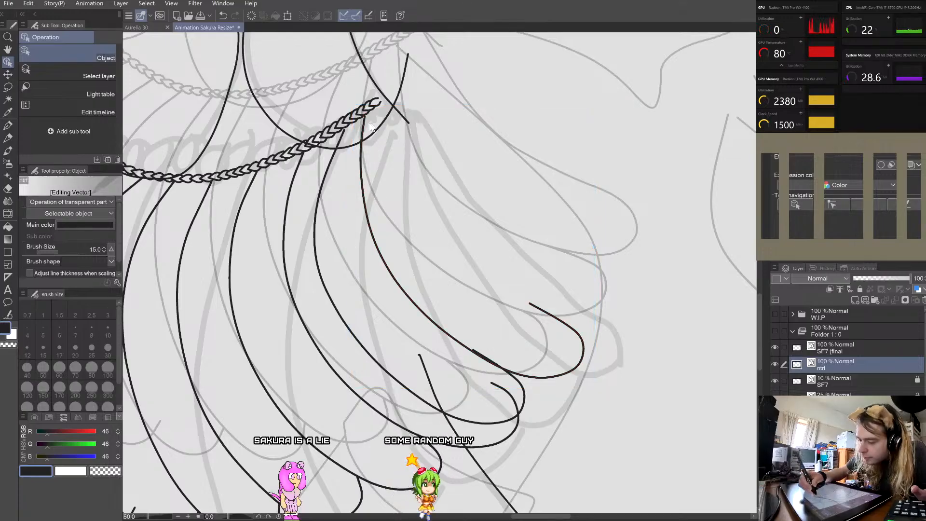
drag(366, 117, 364, 116)
click(397, 166)
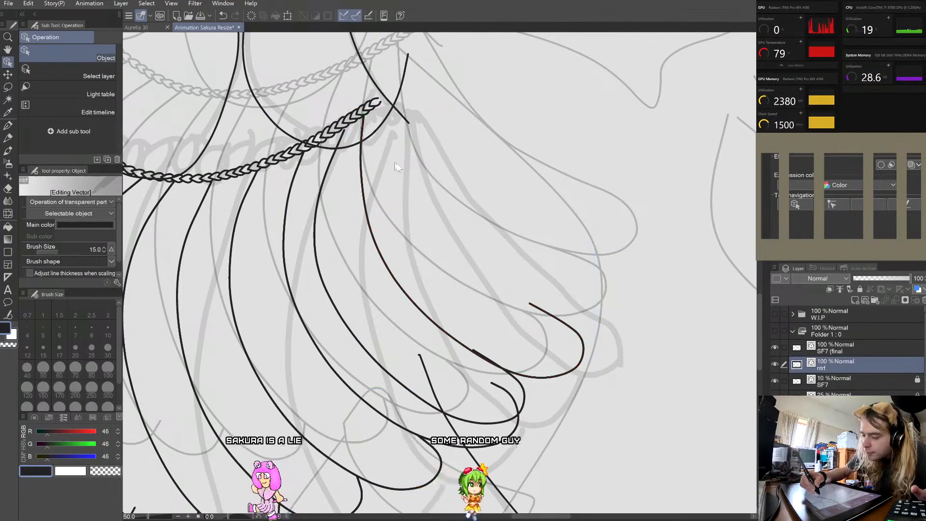
Step: Select the reshaped outer pleat stroke and compare it with the sketch guides up close and at full-figure scale
scroll(587, 300, down, 1)
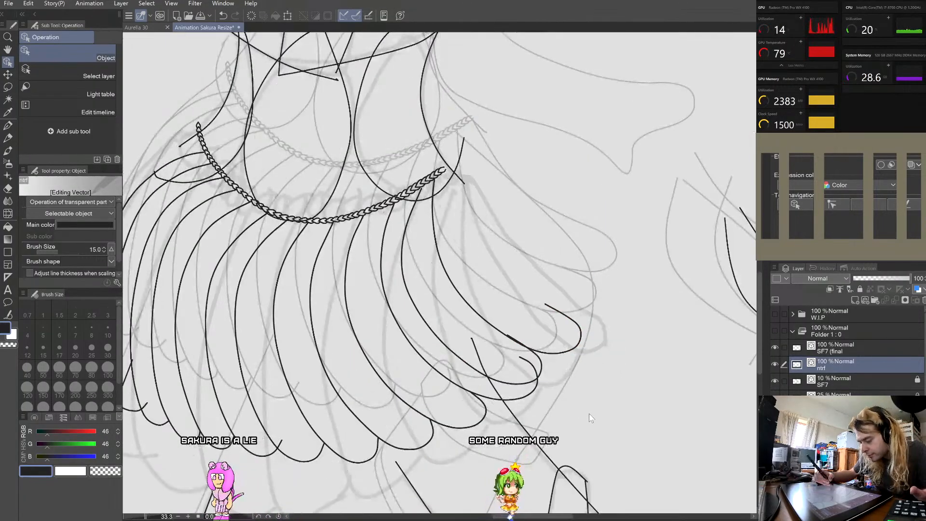
scroll(581, 373, up, 1)
click(563, 340)
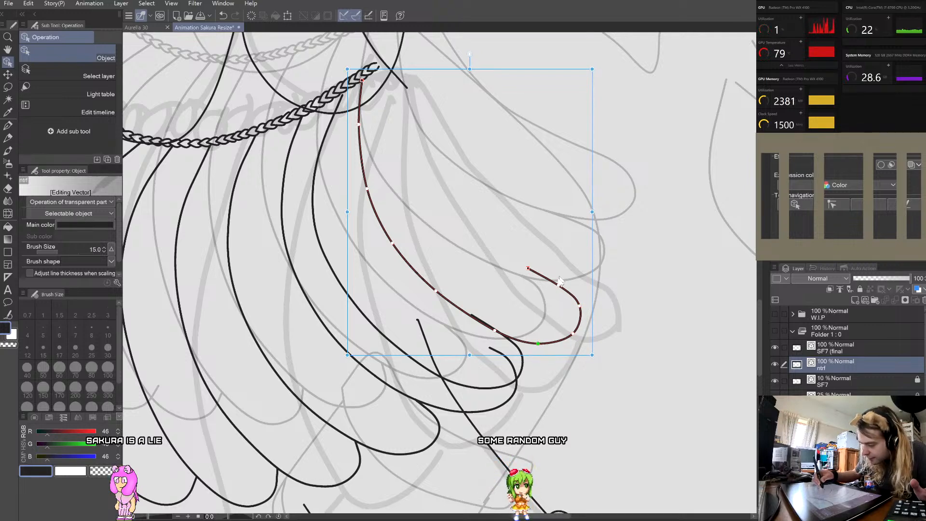
scroll(559, 286, down, 2)
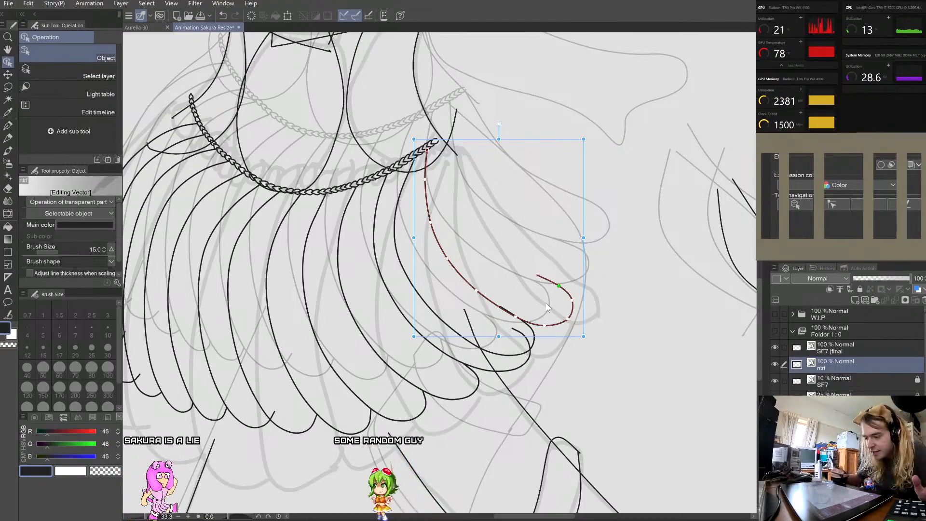
scroll(548, 307, down, 4)
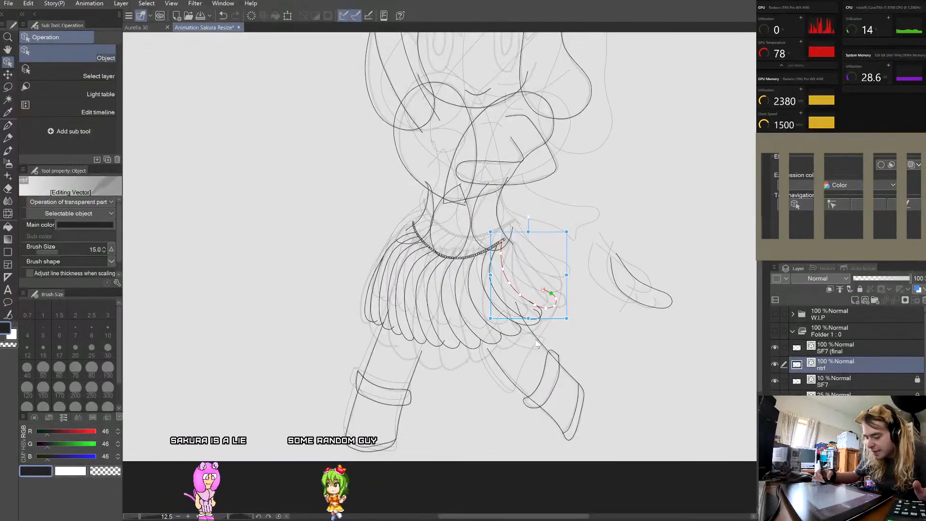
drag(590, 342, 578, 340)
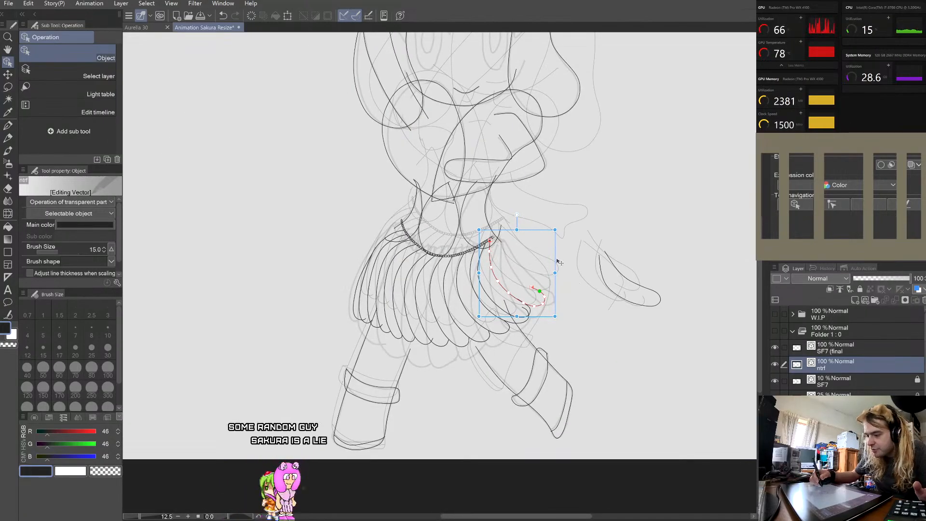
scroll(557, 262, up, 5)
scroll(555, 270, down, 1)
scroll(529, 357, down, 3)
scroll(525, 380, up, 2)
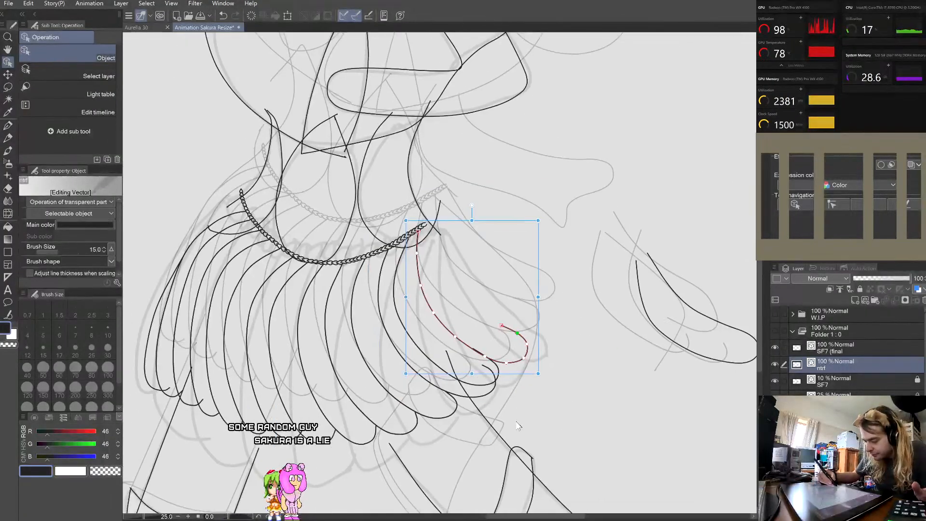
Step: Duplicate the selected pleat stroke, place the copy just outside it near the waistband's right end, and rotate it slightly counterclockwise
scroll(523, 421, up, 1)
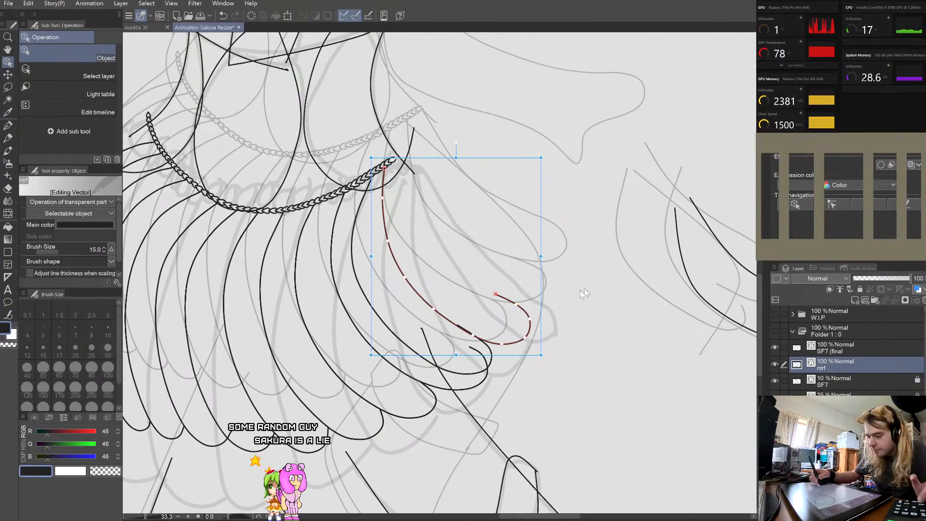
drag(542, 237, 568, 200)
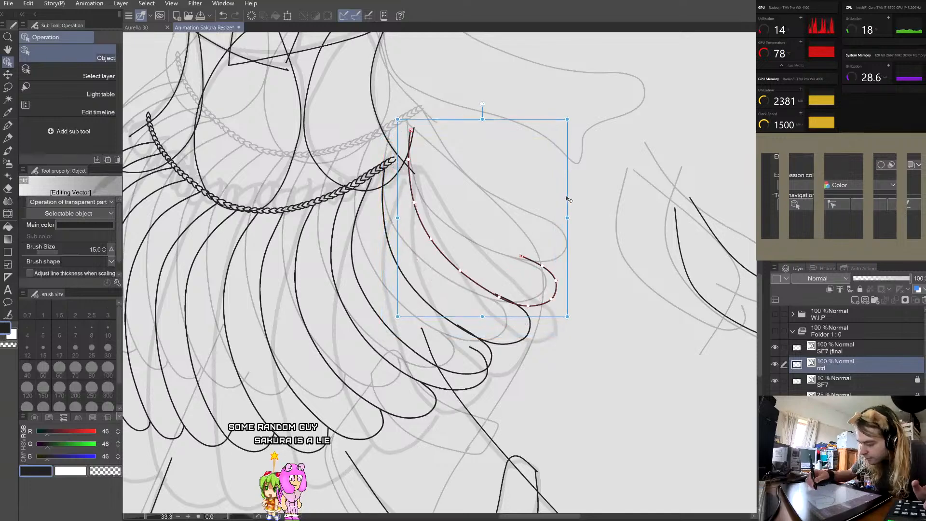
drag(613, 172, 635, 118)
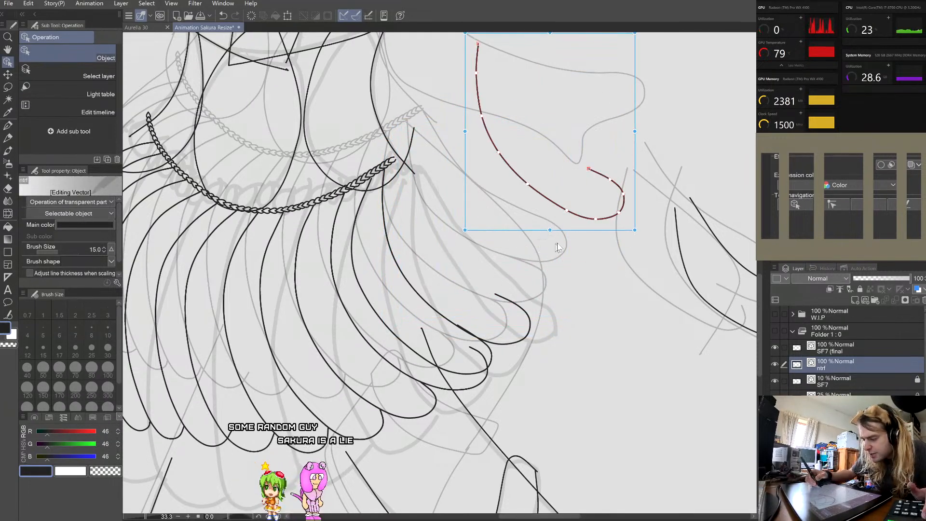
drag(638, 117, 568, 221)
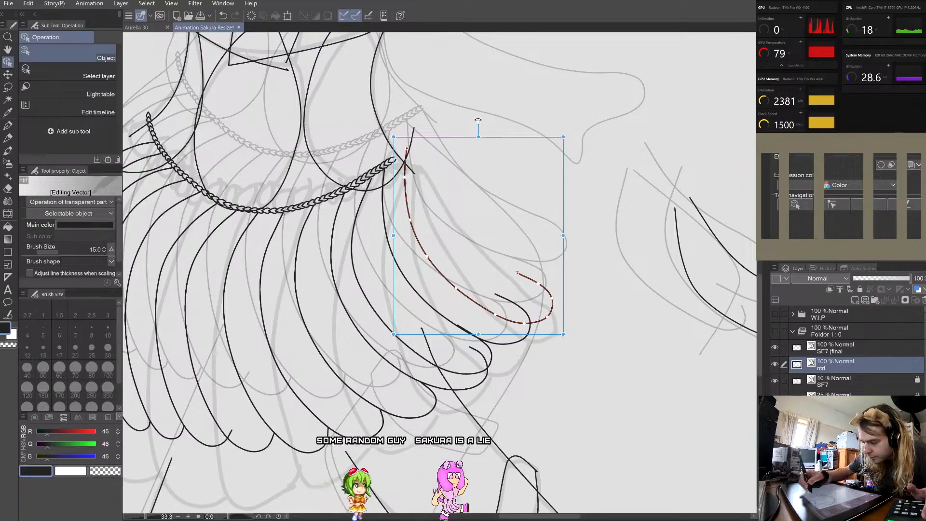
drag(477, 122, 490, 139)
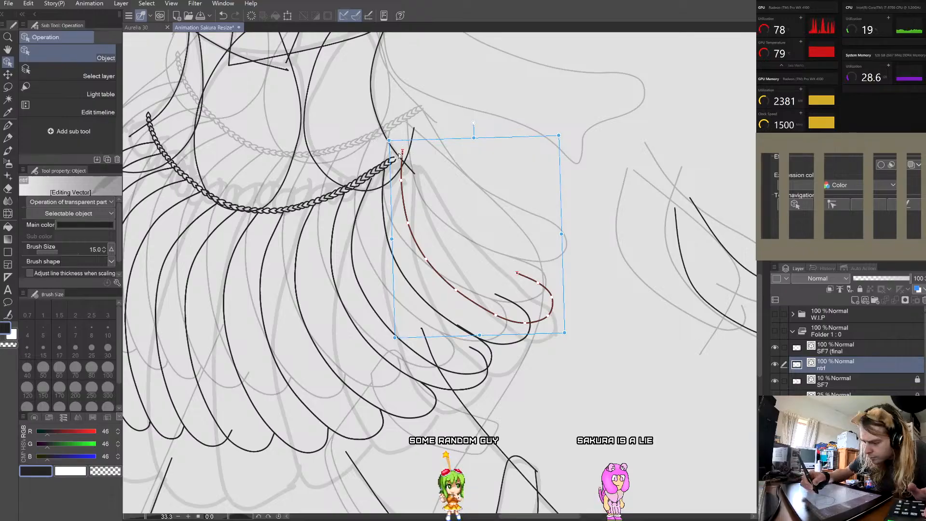
Step: Attach the copied pleat's upper end to the tip of the braided waistband and smooth its upper curve point by point
scroll(400, 154, up, 2)
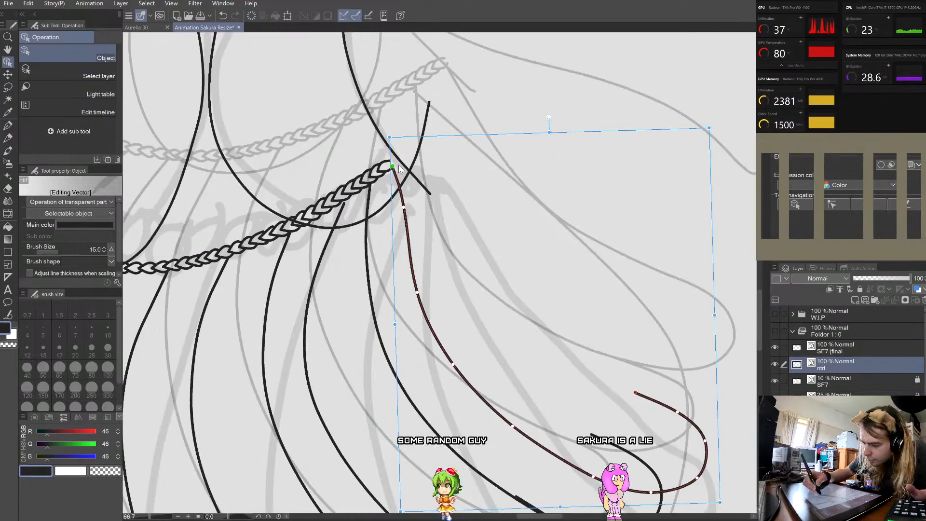
drag(398, 165, 399, 165)
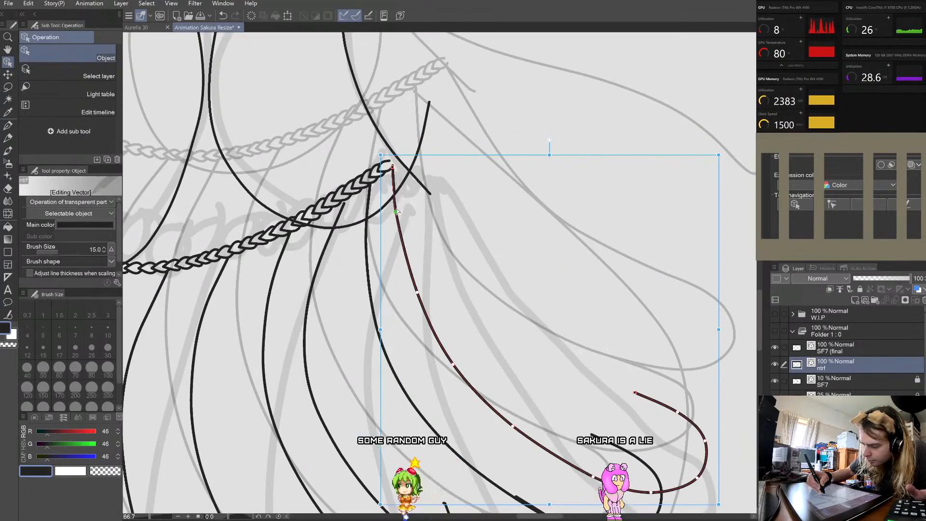
drag(396, 211, 395, 213)
drag(416, 292, 413, 293)
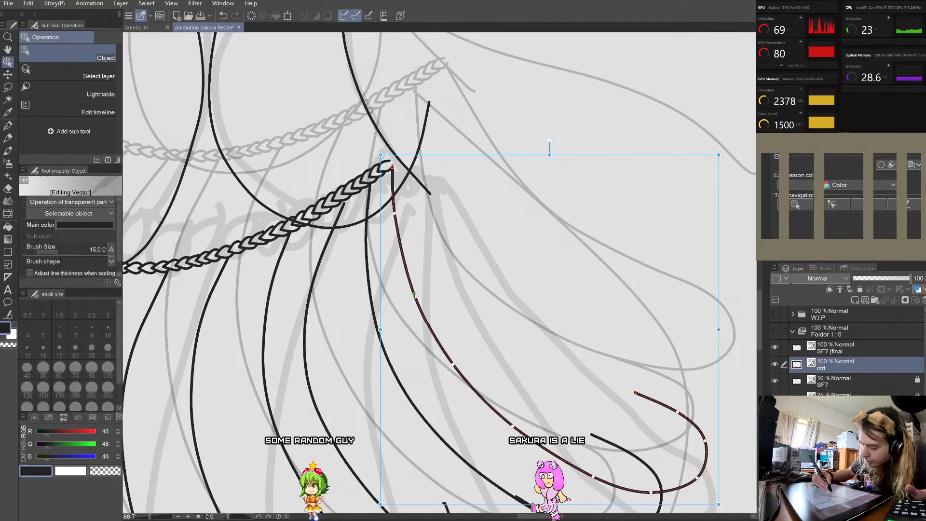
drag(452, 364, 451, 364)
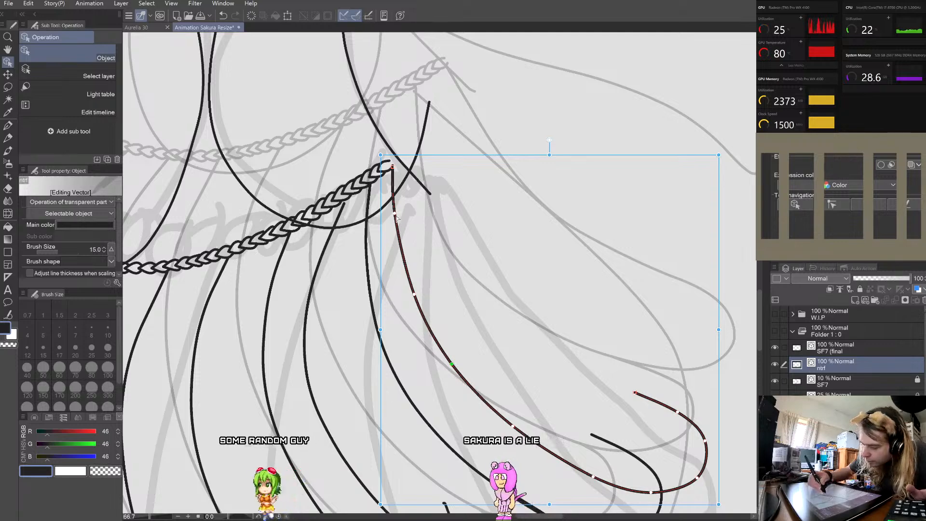
drag(394, 213, 394, 215)
Step: Reposition the neighbouring inner pleat's upper end along the waistband and fine-tune the upper curves of both outer pleats
drag(393, 167, 363, 192)
click(369, 195)
drag(365, 242, 358, 241)
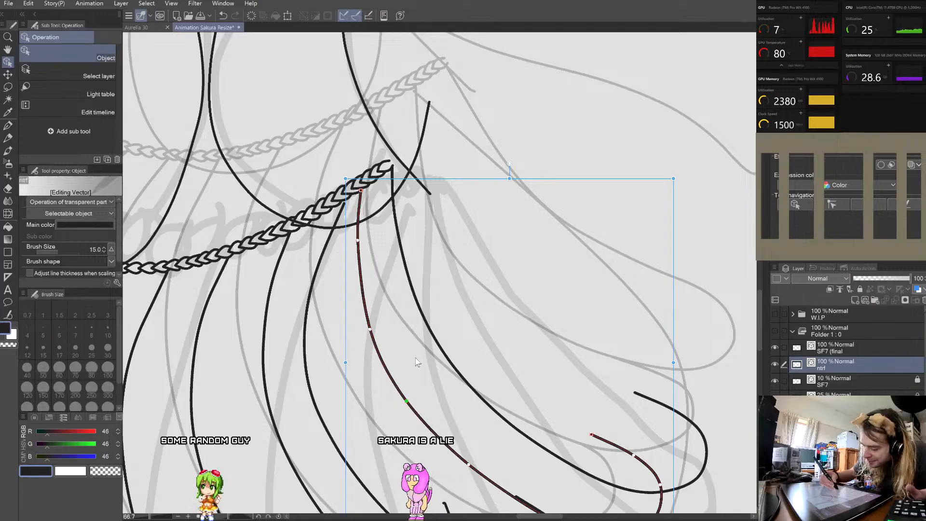
scroll(419, 361, down, 2)
scroll(453, 422, up, 1)
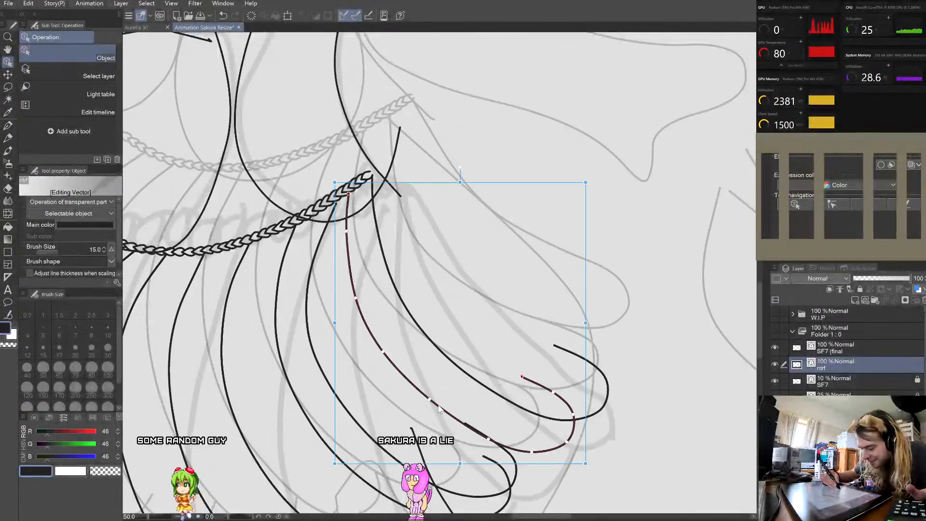
click(445, 401)
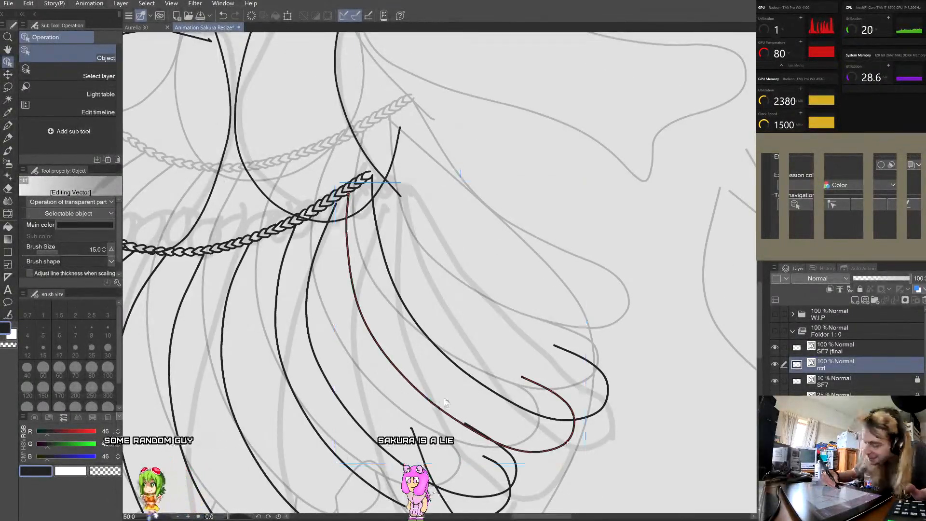
click(346, 248)
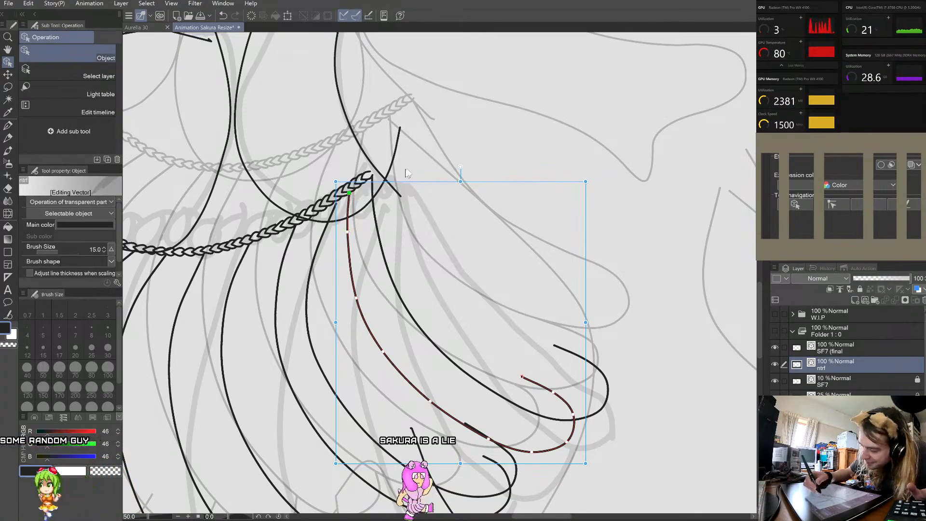
click(434, 156)
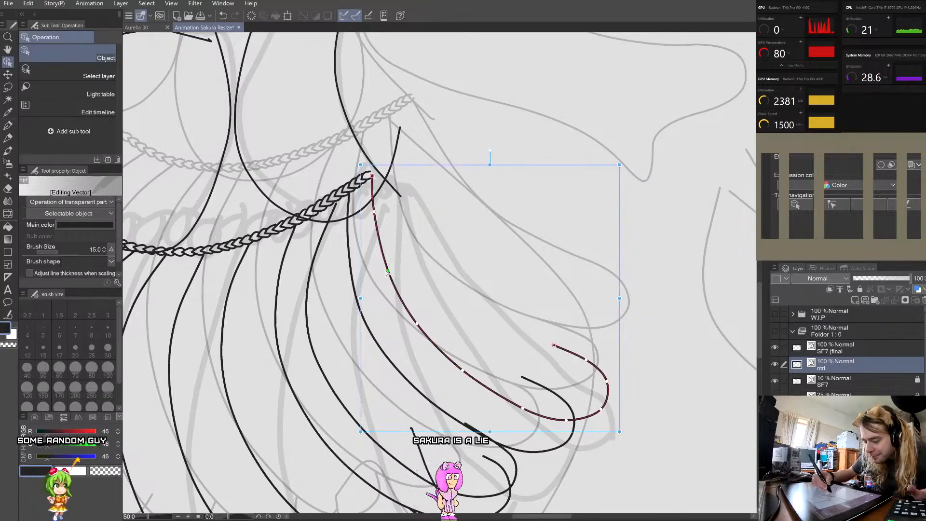
click(445, 141)
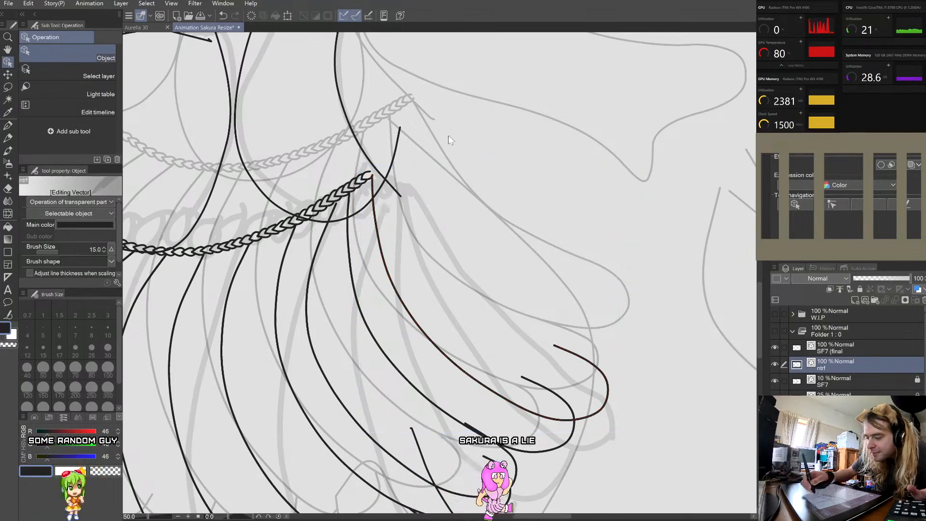
Step: Adjust the control points along the rounded bottom of the second pleat from the right to smooth its hem curve
scroll(436, 154, down, 1)
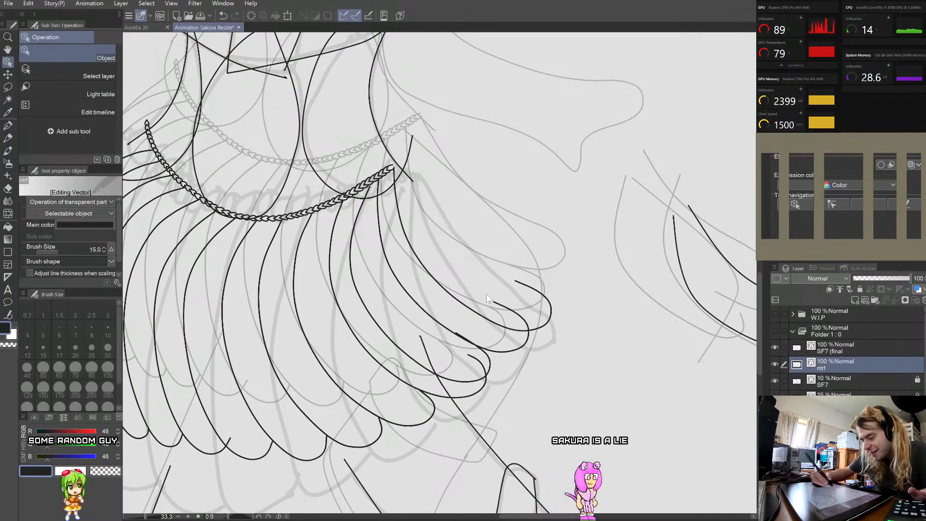
scroll(486, 294, up, 2)
click(515, 410)
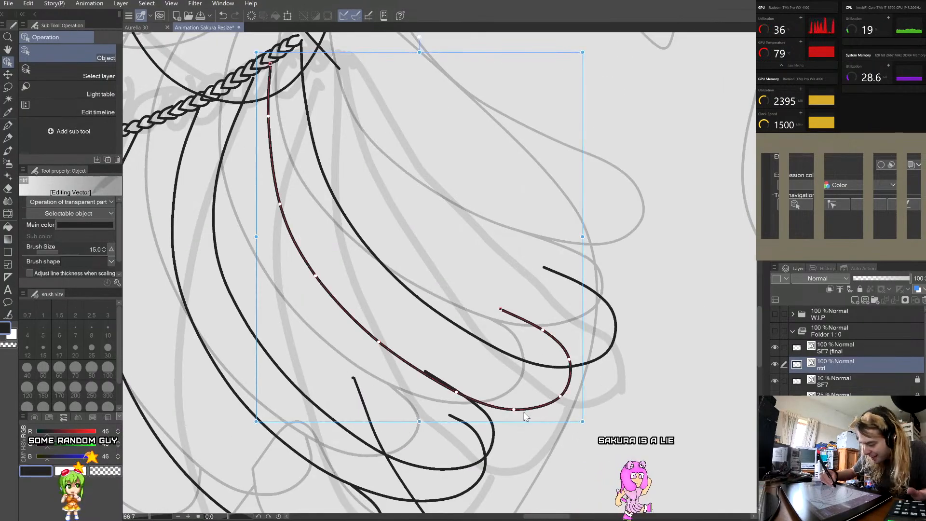
drag(514, 410, 559, 398)
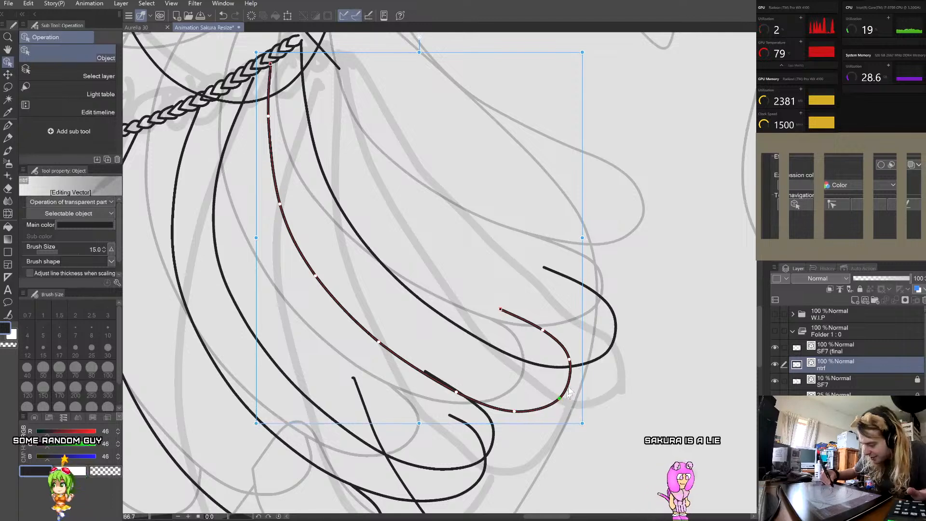
click(569, 294)
scroll(569, 283, down, 3)
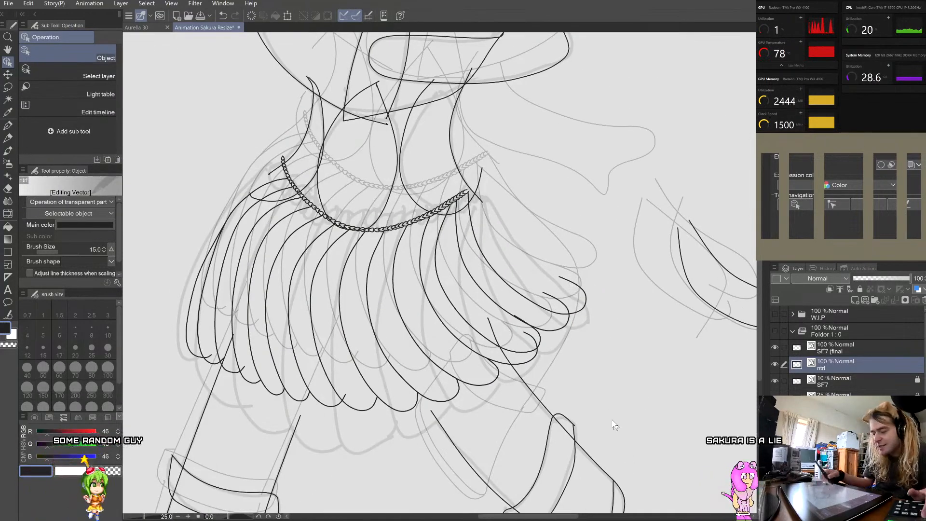
scroll(641, 340, up, 2)
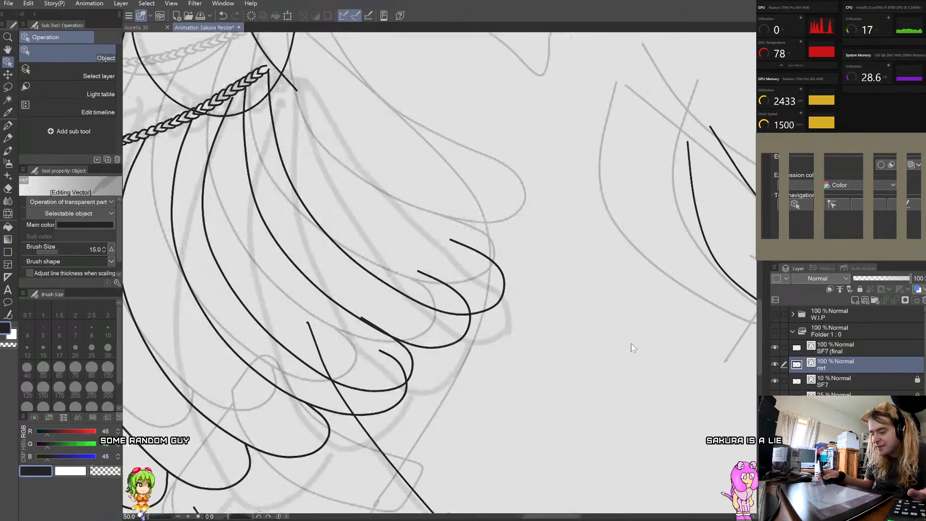
scroll(628, 350, down, 1)
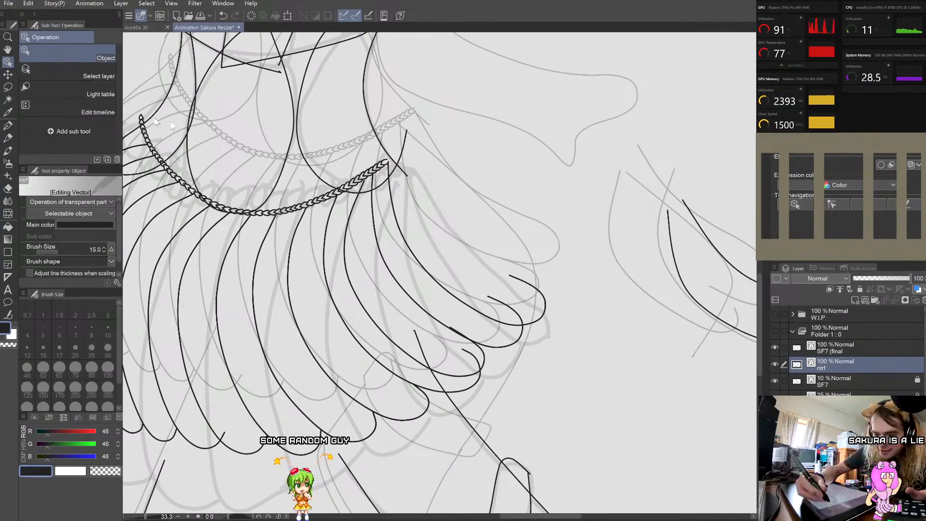
scroll(522, 280, up, 1)
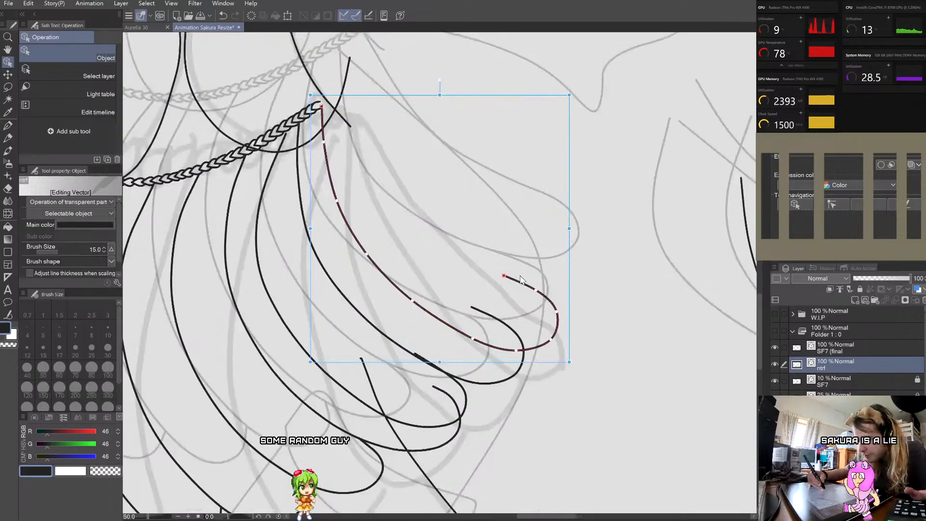
scroll(522, 280, down, 1)
scroll(414, 202, up, 1)
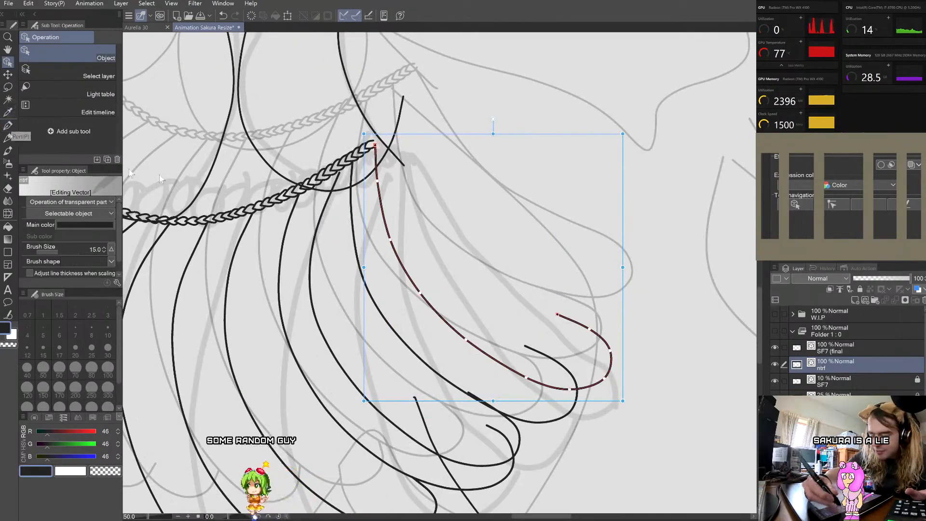
scroll(581, 289, down, 1)
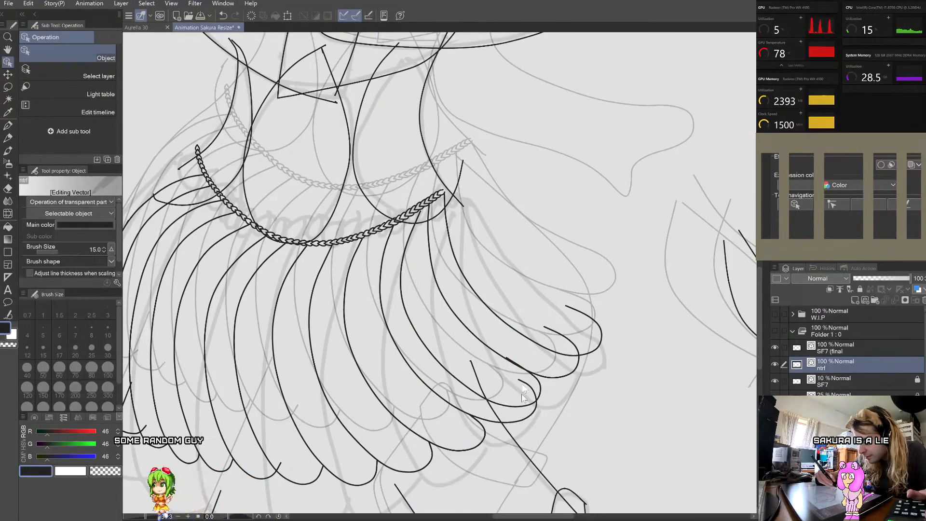
Step: Rotate the third pleat from the right slightly clockwise, shift it outward, and refit its upper end and curve to the waistband
click(405, 252)
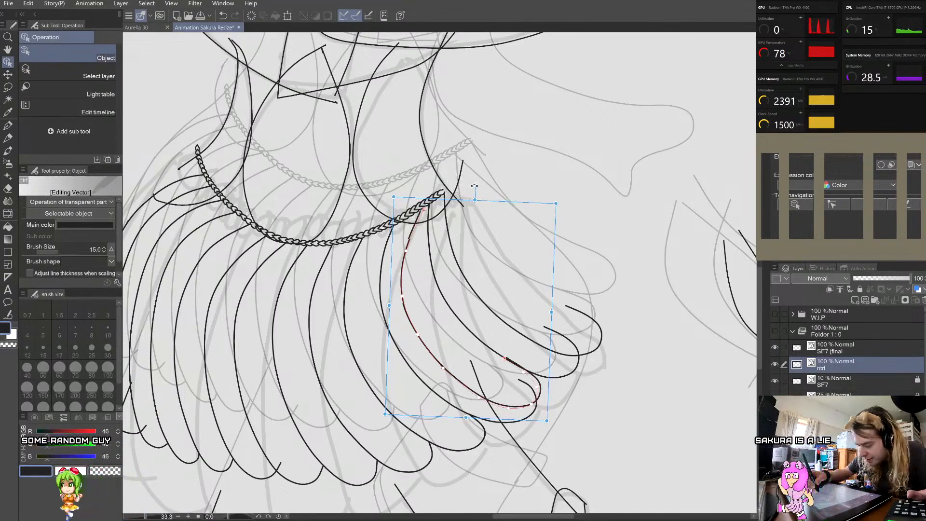
drag(468, 185, 506, 205)
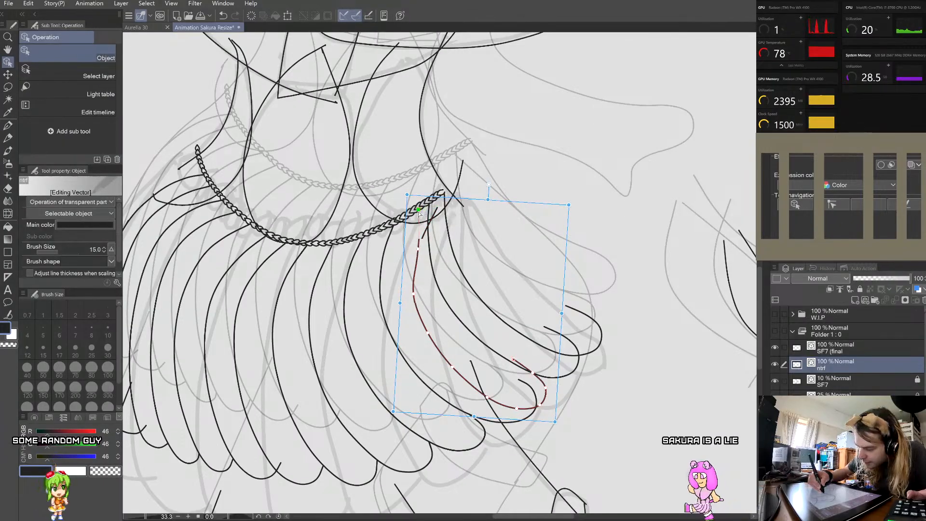
click(417, 215)
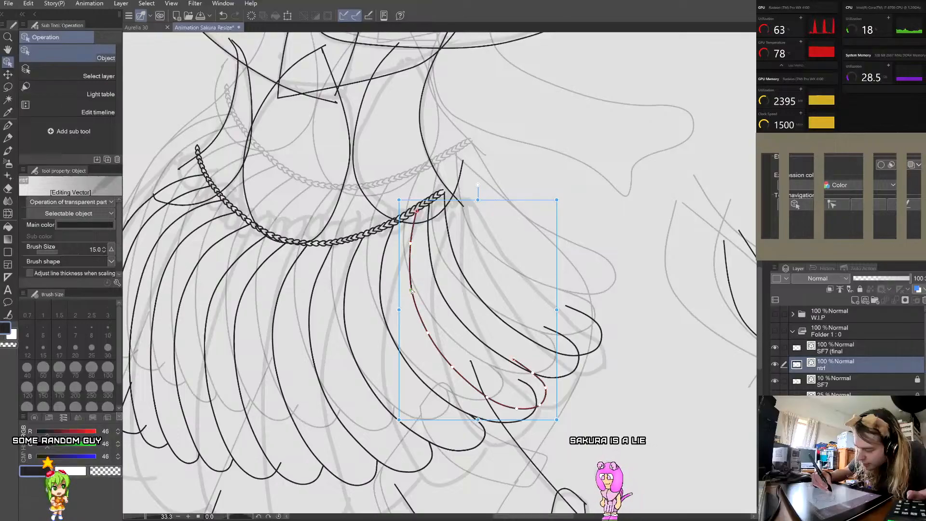
drag(409, 246, 408, 246)
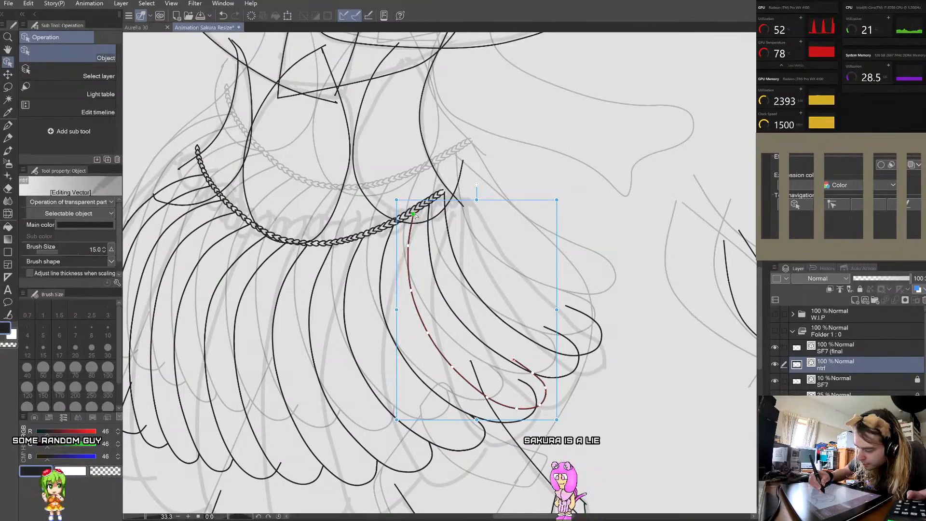
click(490, 164)
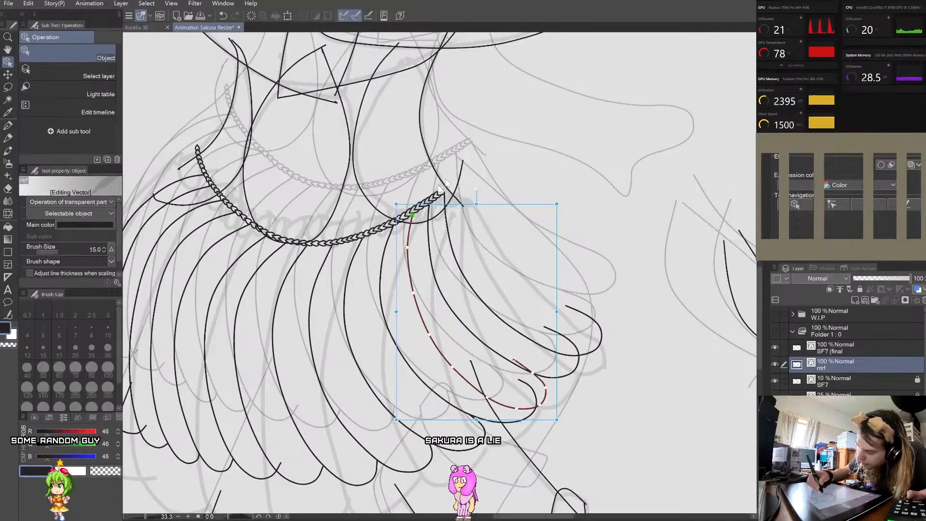
click(513, 127)
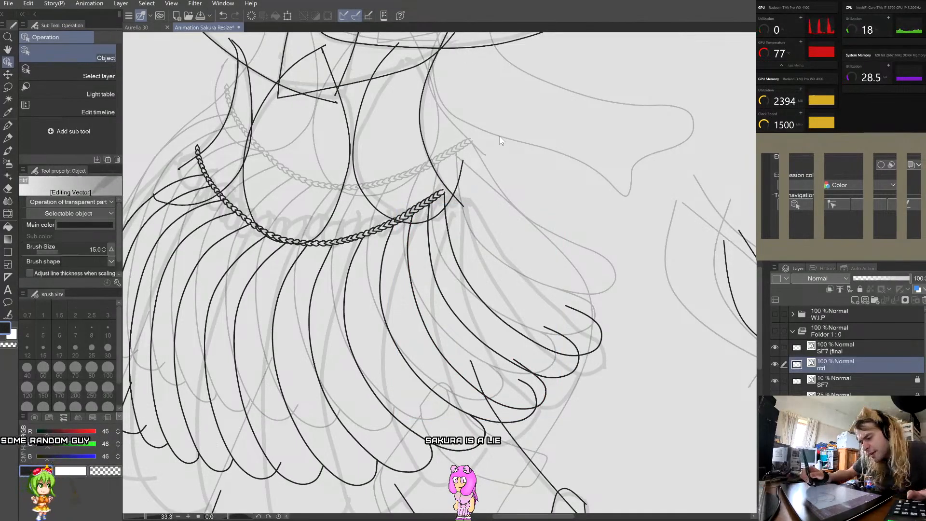
click(411, 292)
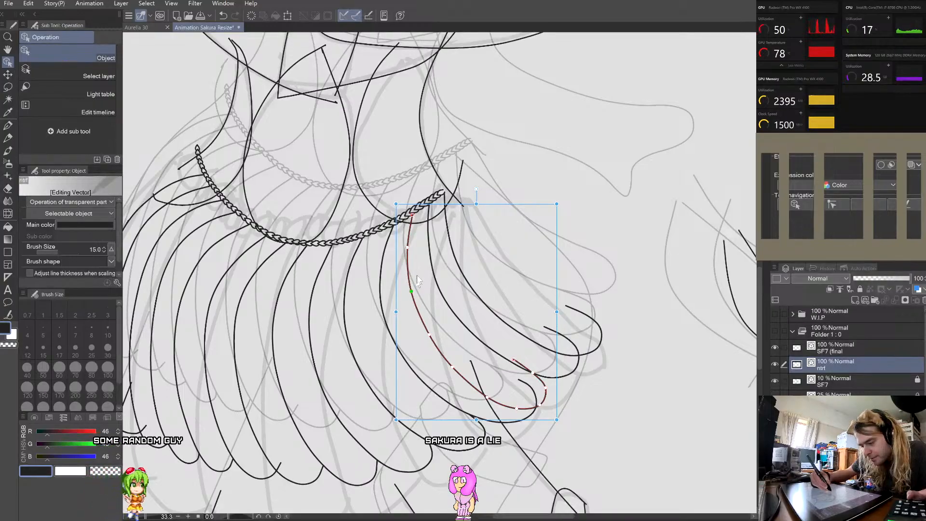
click(527, 151)
Step: Compare the spacing and hem line of the right-hand pleats with the sketch guides, both close up and across the whole figure
scroll(499, 187, down, 1)
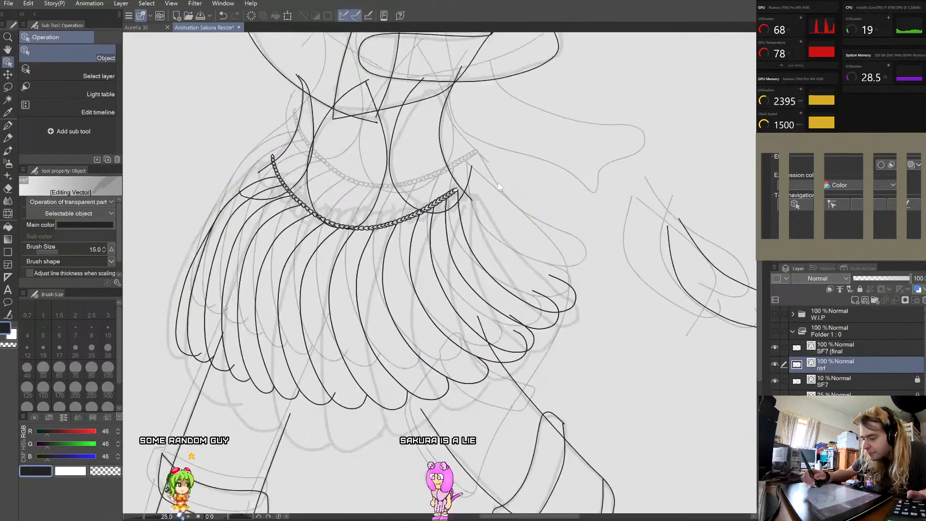
scroll(500, 186, down, 3)
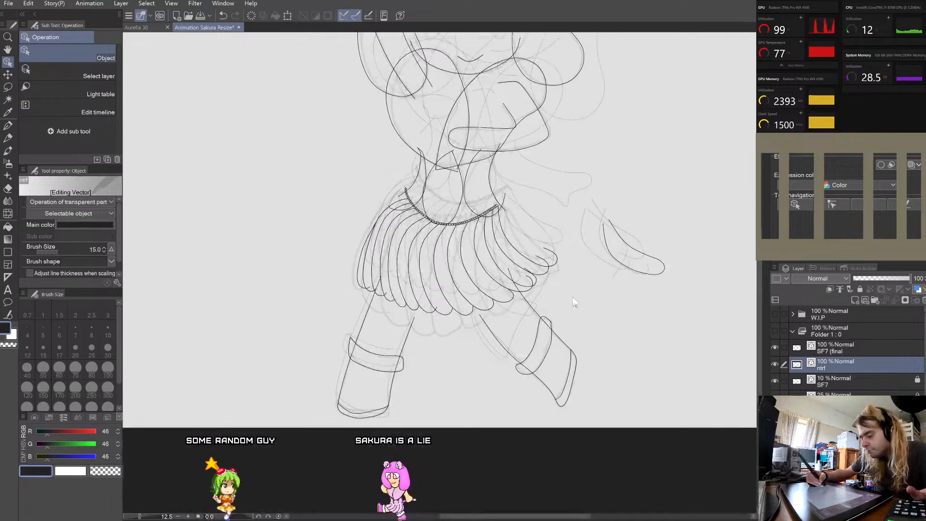
scroll(535, 173, up, 3)
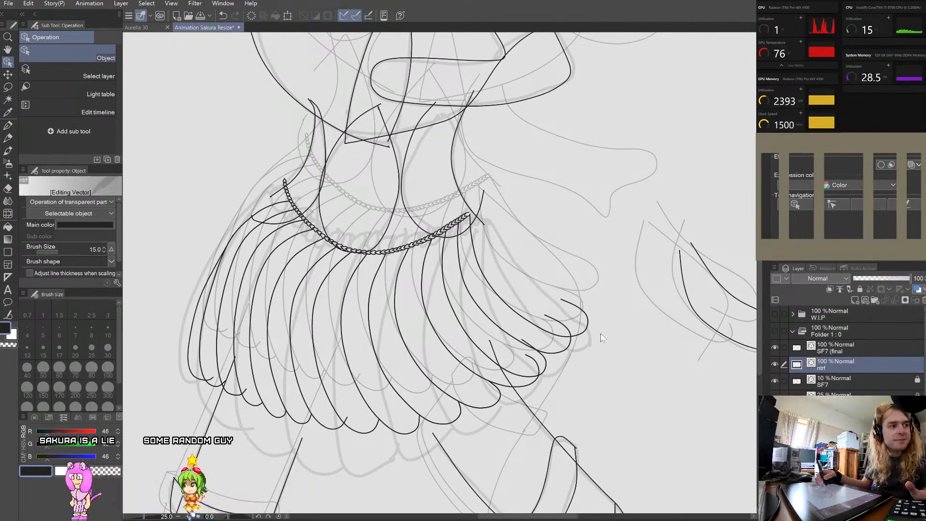
scroll(667, 374, down, 3)
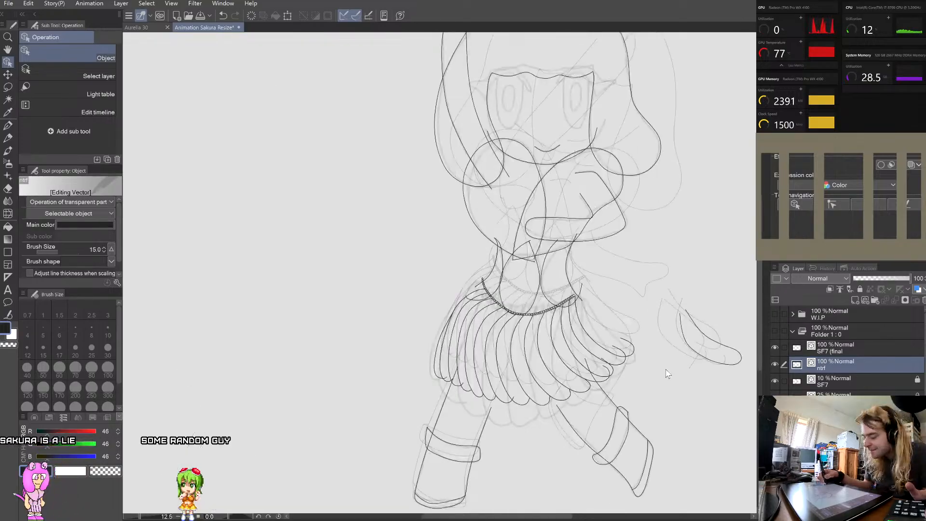
scroll(661, 371, up, 5)
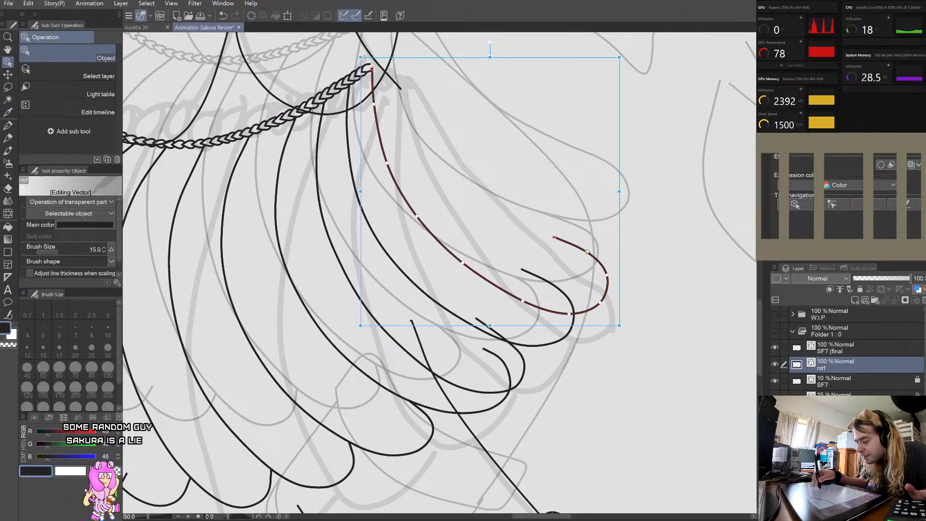
click(637, 217)
scroll(619, 232, down, 1)
scroll(619, 287, up, 1)
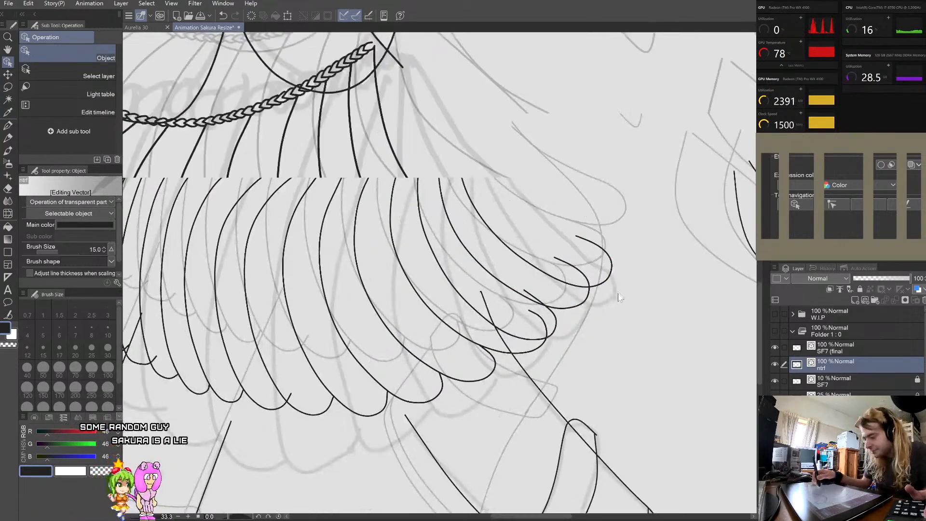
scroll(628, 327, down, 1)
scroll(618, 364, down, 1)
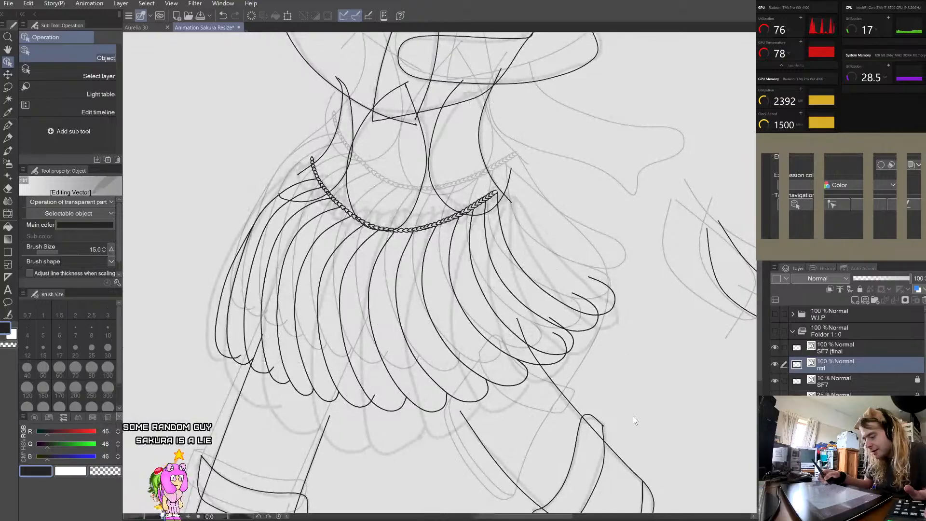
scroll(619, 428, up, 1)
scroll(619, 340, down, 4)
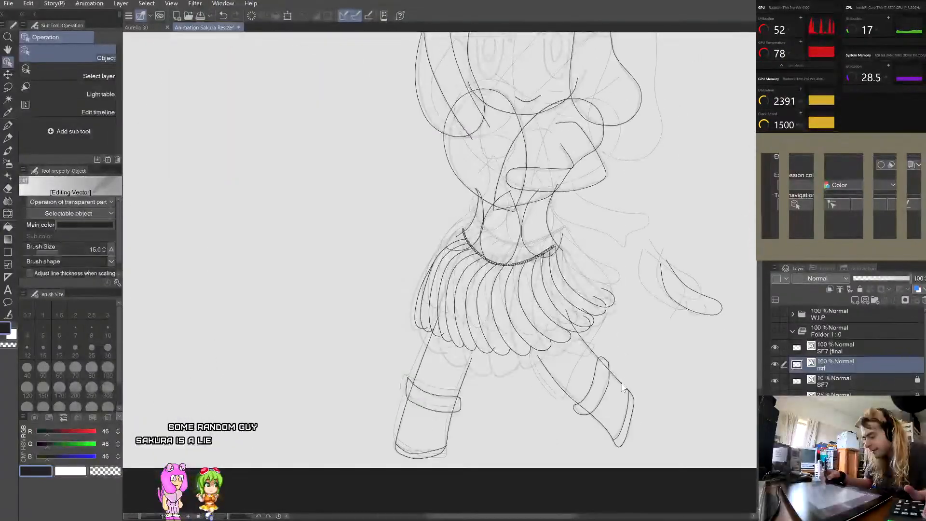
Step: Nudge the upper outer corner point of the boot cuff on the right-hand leg in the SF7 final line art
scroll(623, 391, up, 3)
scroll(602, 289, up, 2)
click(593, 273)
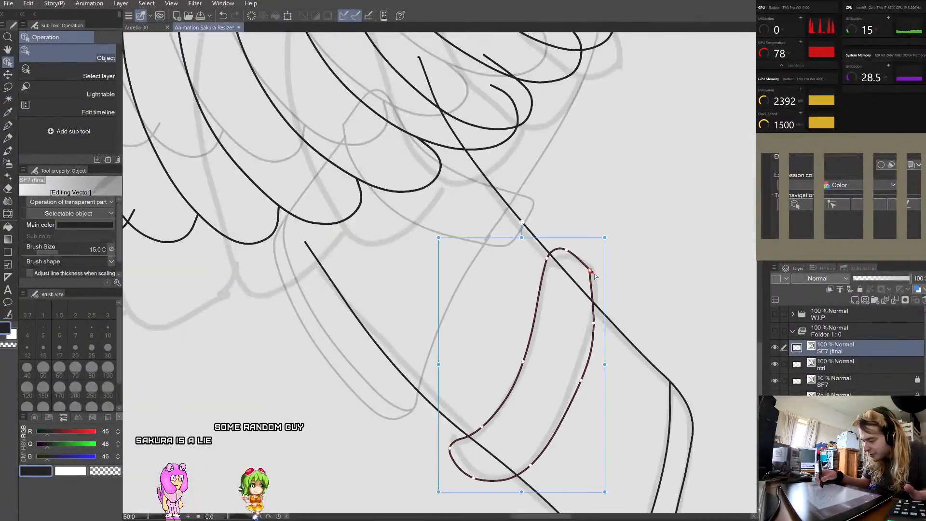
scroll(593, 273, up, 2)
drag(587, 271, 592, 272)
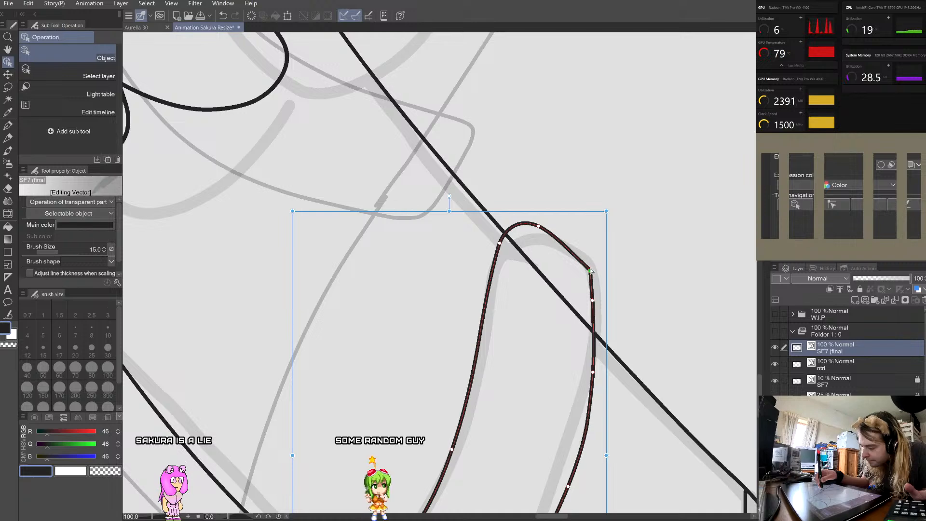
scroll(642, 250, down, 5)
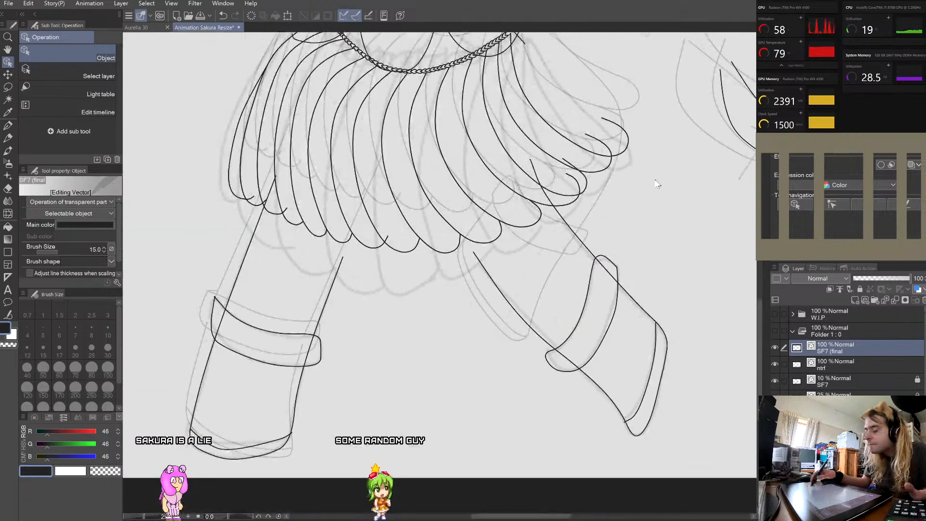
scroll(620, 138, down, 2)
Step: Select the fourth pleat from the right on "ntrf" and rotate it slightly clockwise
scroll(635, 114, up, 2)
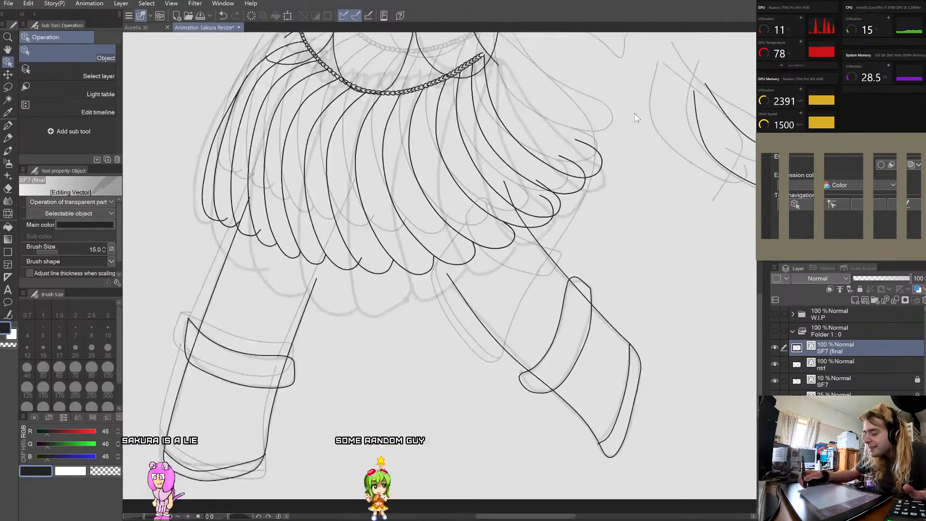
scroll(620, 133, up, 1)
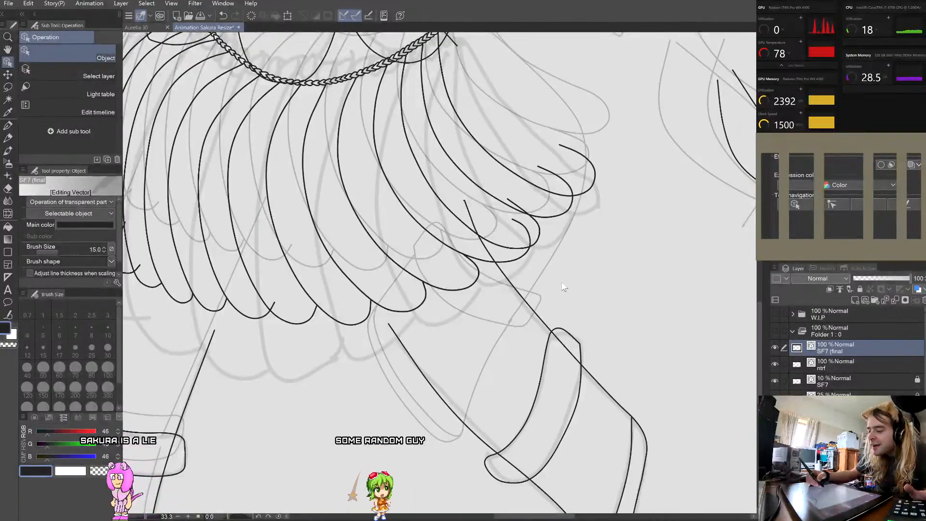
scroll(598, 331, down, 1)
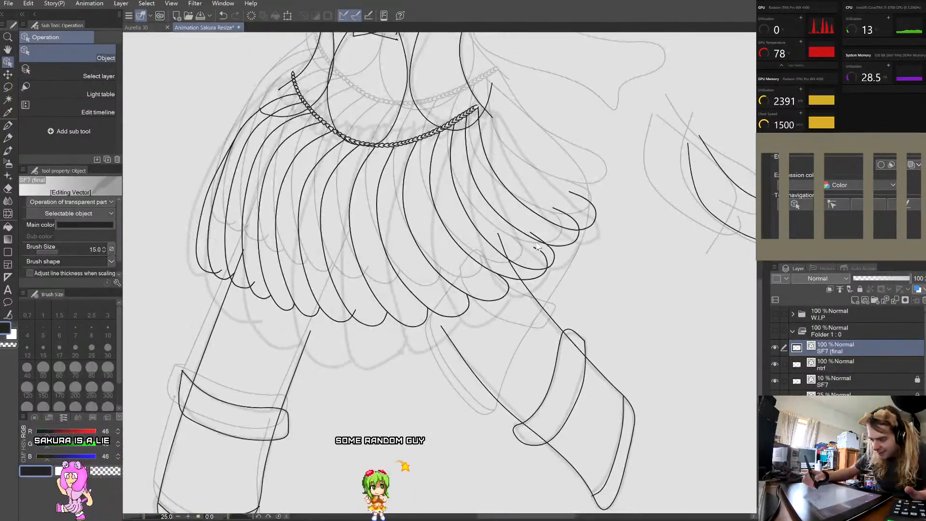
scroll(415, 219, up, 1)
click(405, 222)
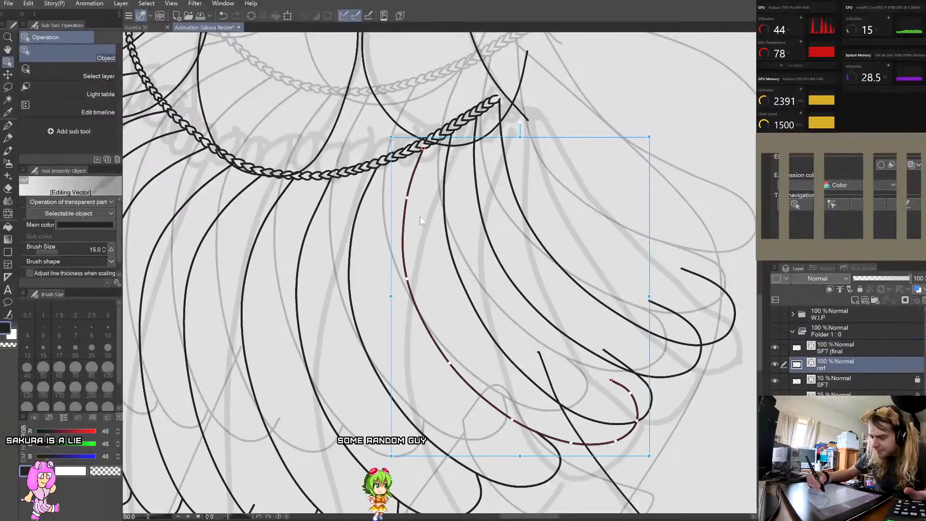
scroll(629, 380, down, 1)
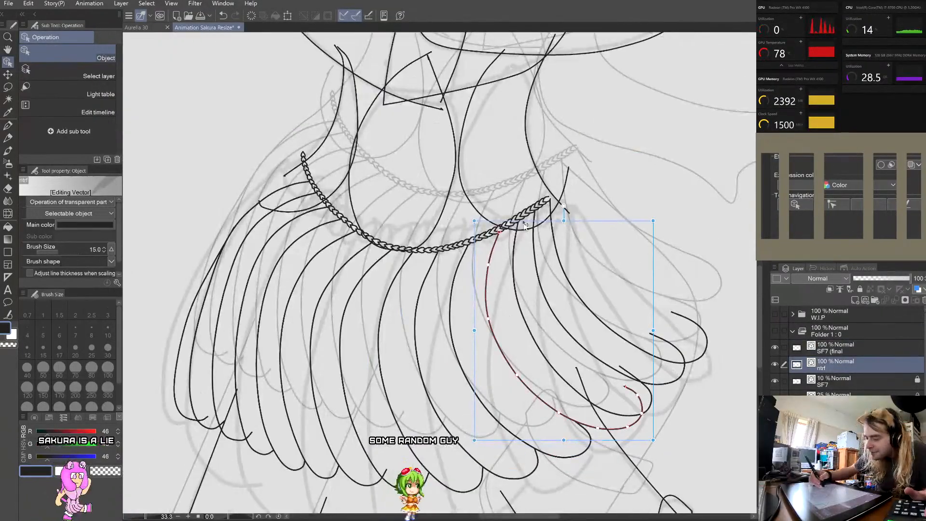
drag(564, 207, 603, 232)
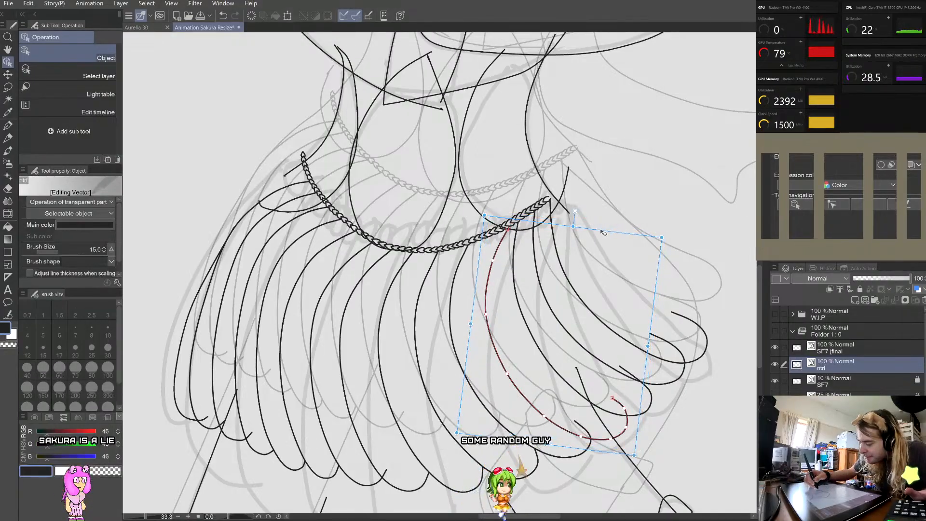
Step: Reattach the rotated pleat's upper end to the lower edge of the braided waistband and smooth the curve just beneath it
scroll(514, 223, up, 2)
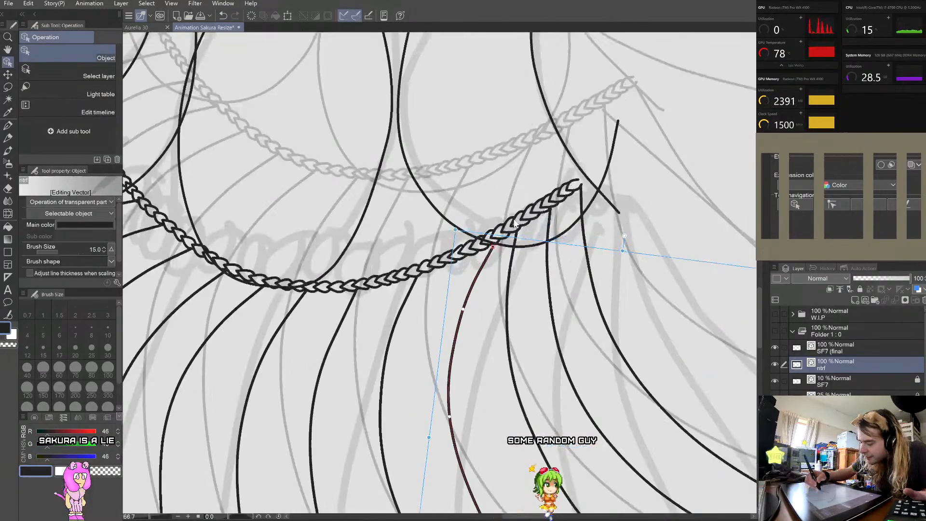
drag(491, 247, 483, 250)
drag(464, 308, 458, 310)
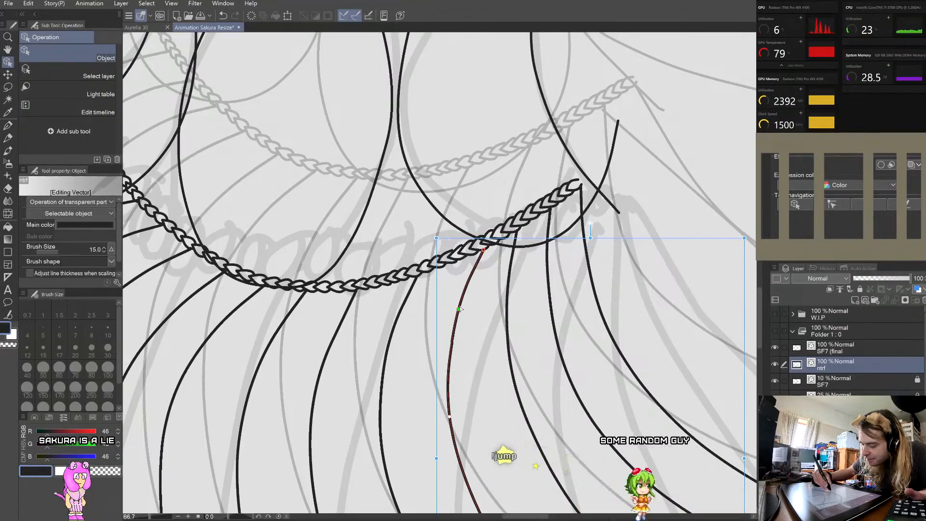
drag(483, 249, 479, 250)
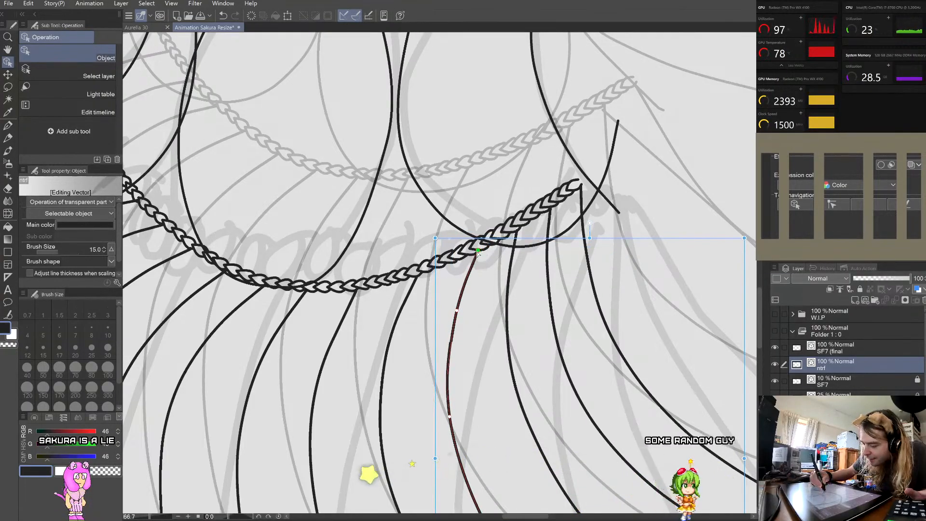
scroll(646, 140, down, 4)
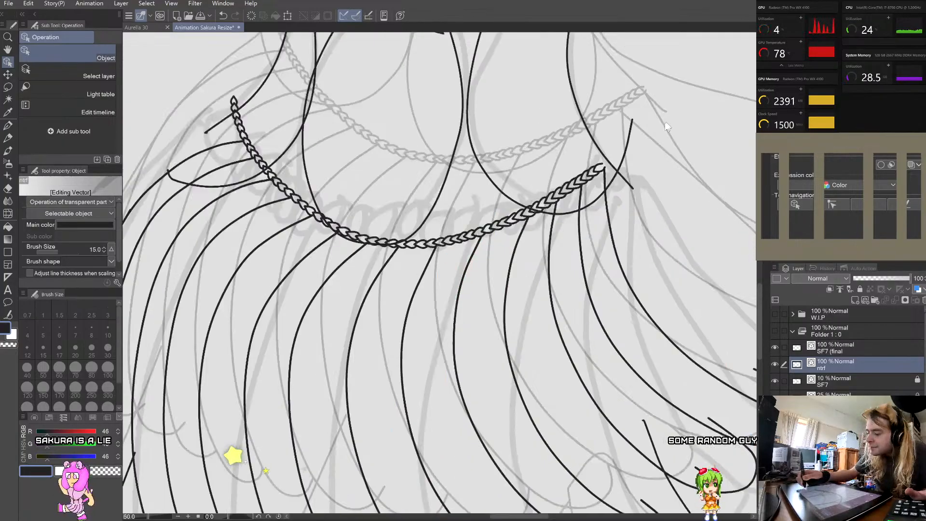
scroll(638, 181, down, 4)
scroll(702, 270, up, 2)
scroll(715, 250, down, 2)
scroll(686, 193, up, 4)
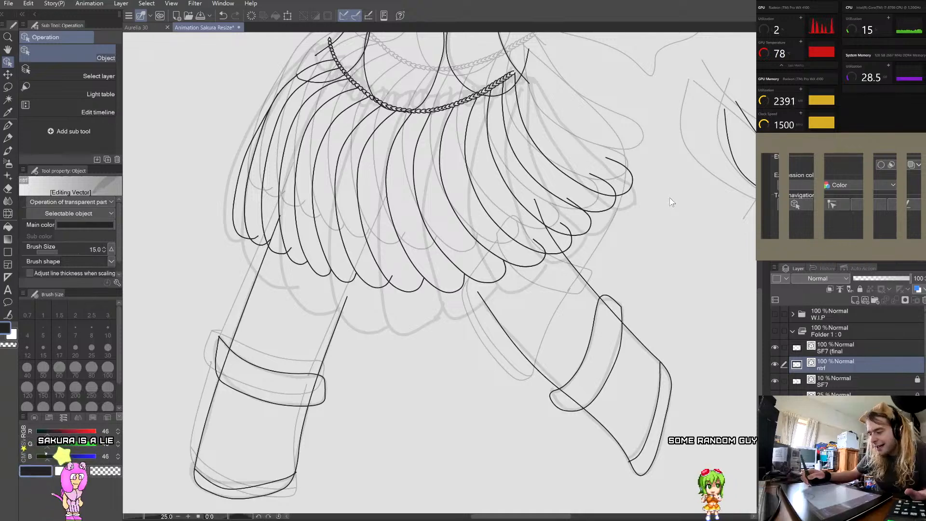
scroll(646, 194, up, 1)
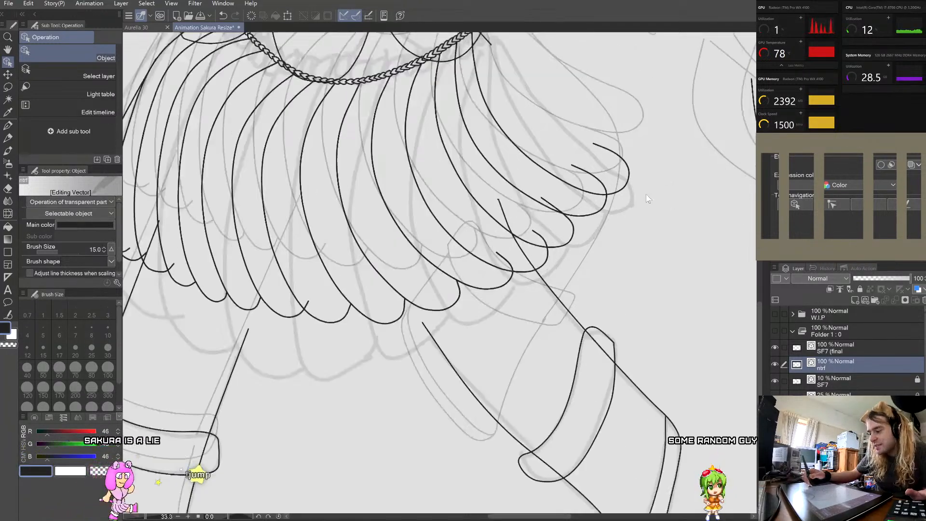
Step: Move the outermost left pleat of the skirt on "ntrf" off the figure onto the empty canvas beside it
scroll(645, 261, down, 1)
scroll(634, 117, up, 1)
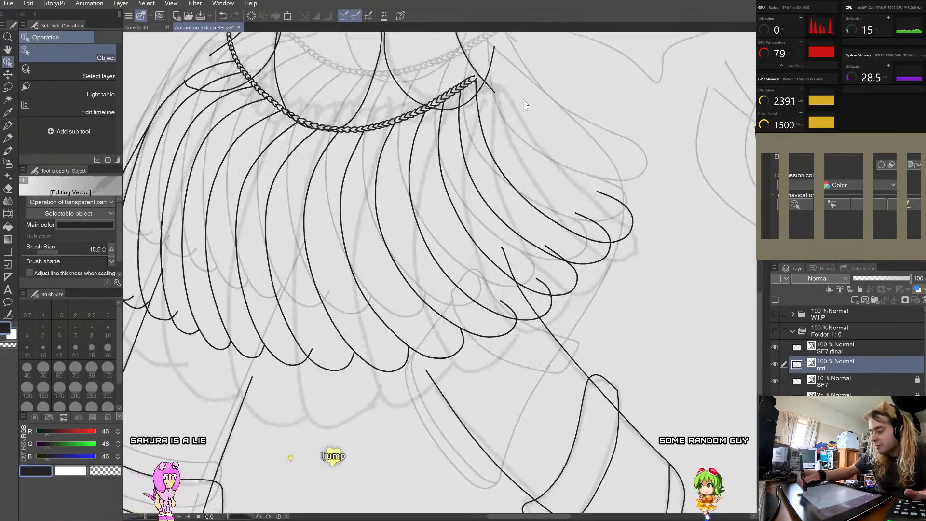
scroll(586, 196, down, 4)
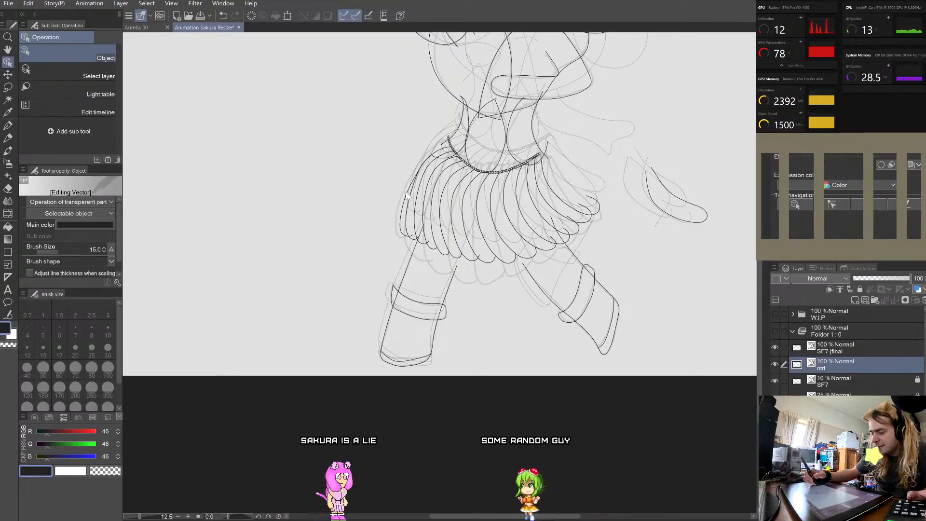
scroll(406, 195, up, 2)
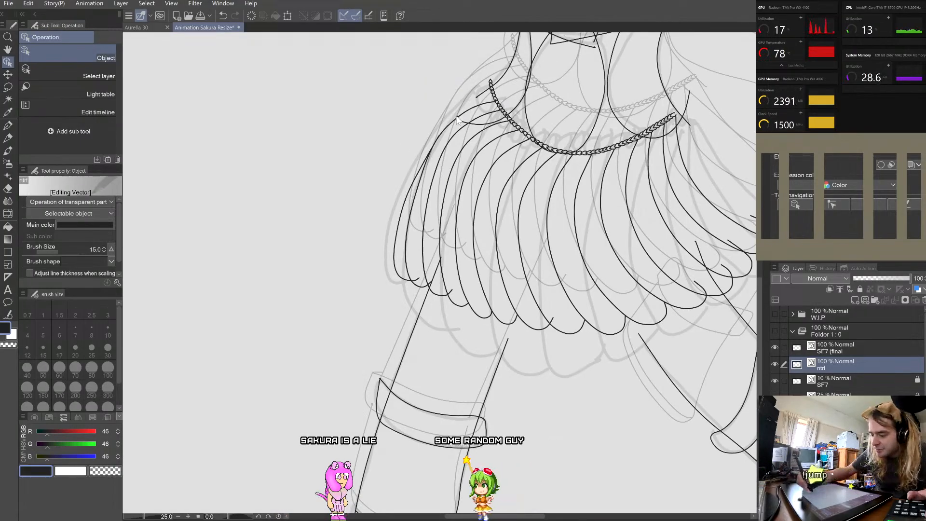
scroll(457, 120, up, 2)
drag(346, 295, 198, 217)
Step: Rotate the remaining outermost left pleat clockwise and reattach its upper end to the braided waistband with a smooth shoulder curve
click(373, 267)
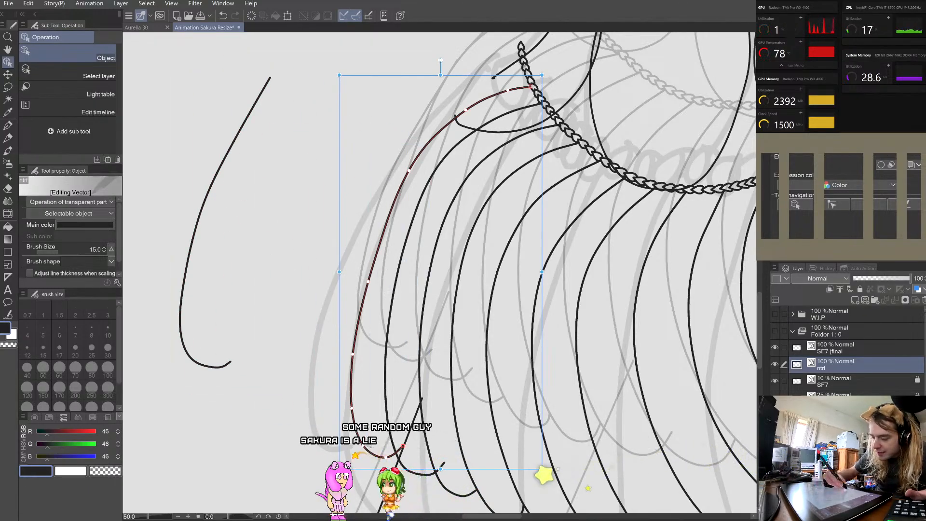
drag(450, 60, 518, 90)
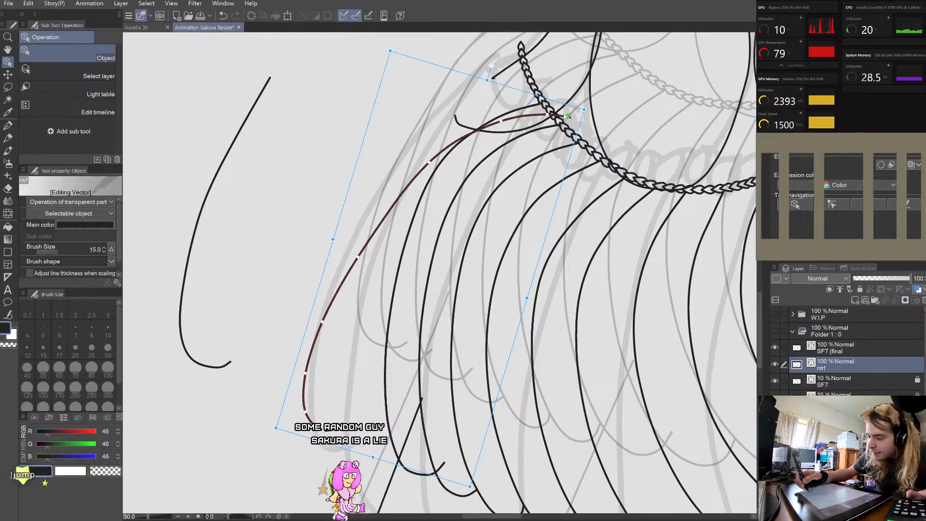
drag(524, 76, 525, 75)
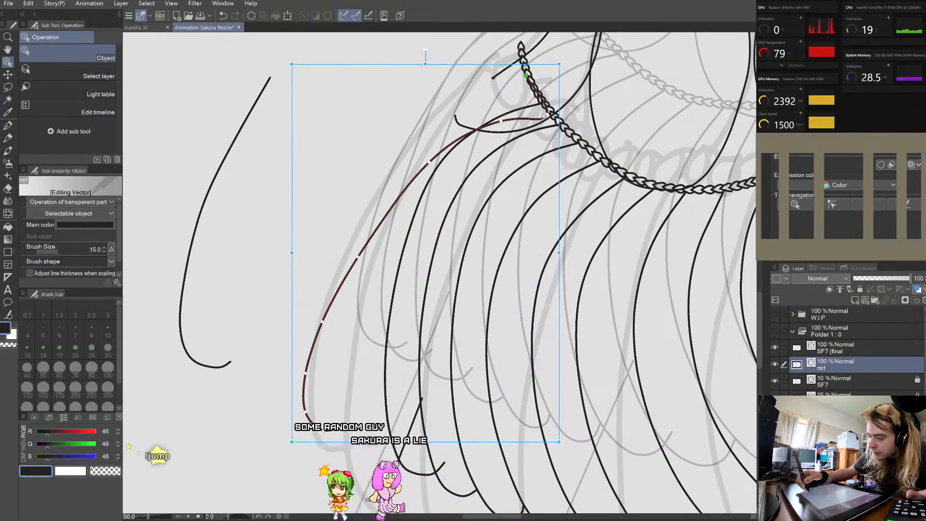
drag(546, 115, 504, 86)
drag(501, 120, 474, 104)
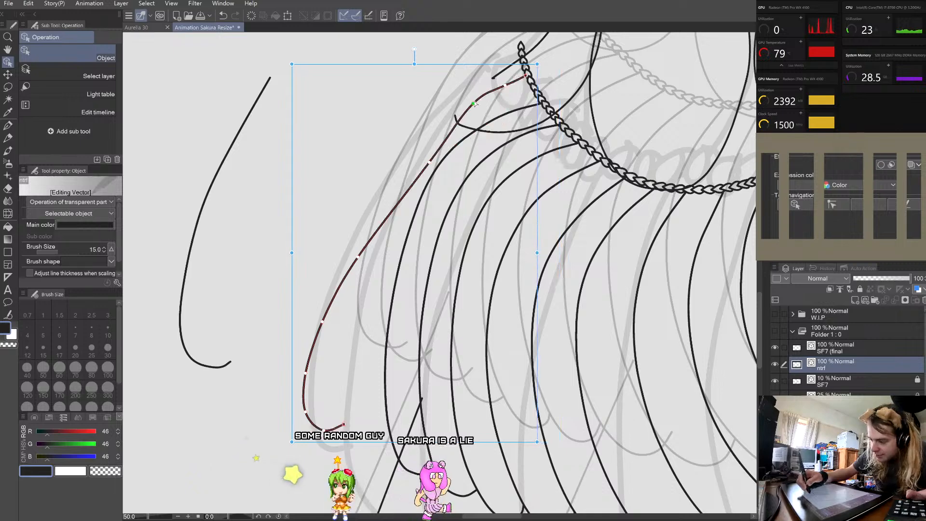
drag(429, 161, 425, 160)
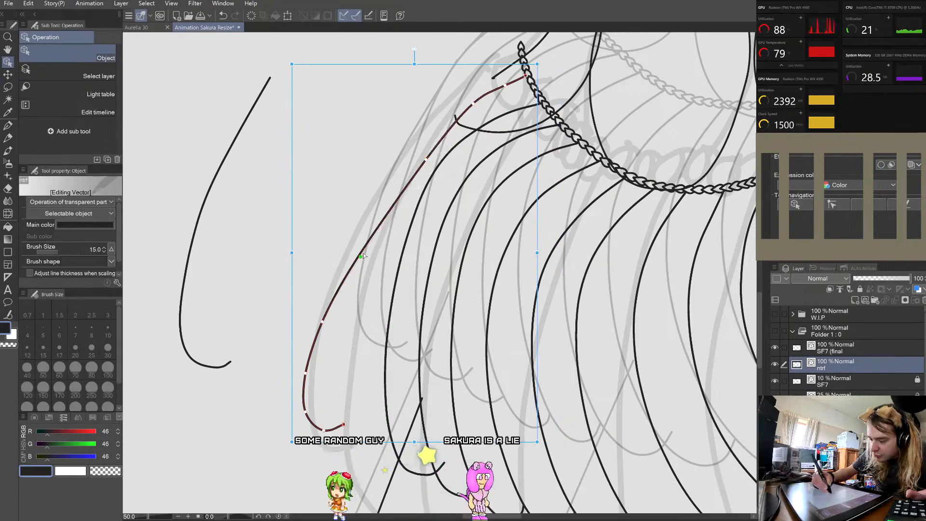
Step: Bend the middle of the outermost left pleat inward so its lower part flares out in an S-curve
drag(358, 256, 387, 253)
drag(322, 321, 354, 322)
drag(371, 255, 375, 253)
drag(305, 373, 311, 384)
drag(355, 322, 351, 334)
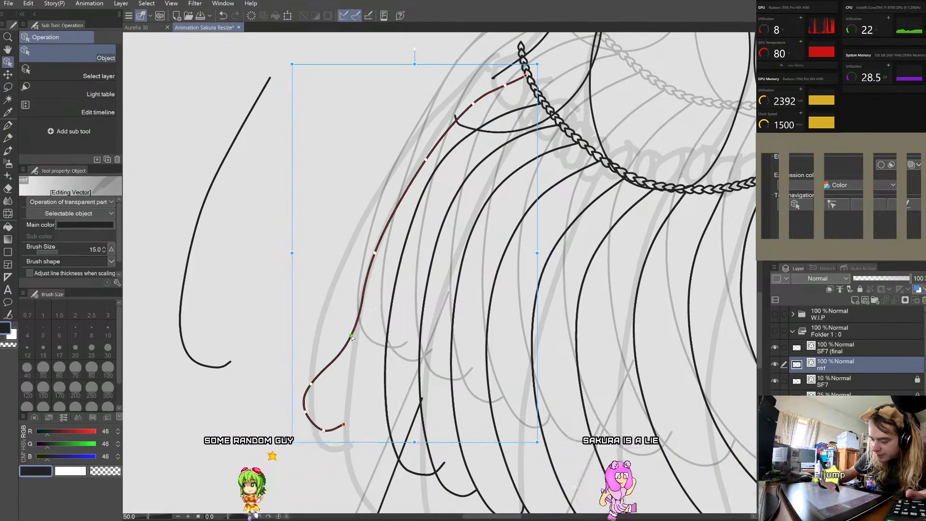
drag(375, 253, 374, 262)
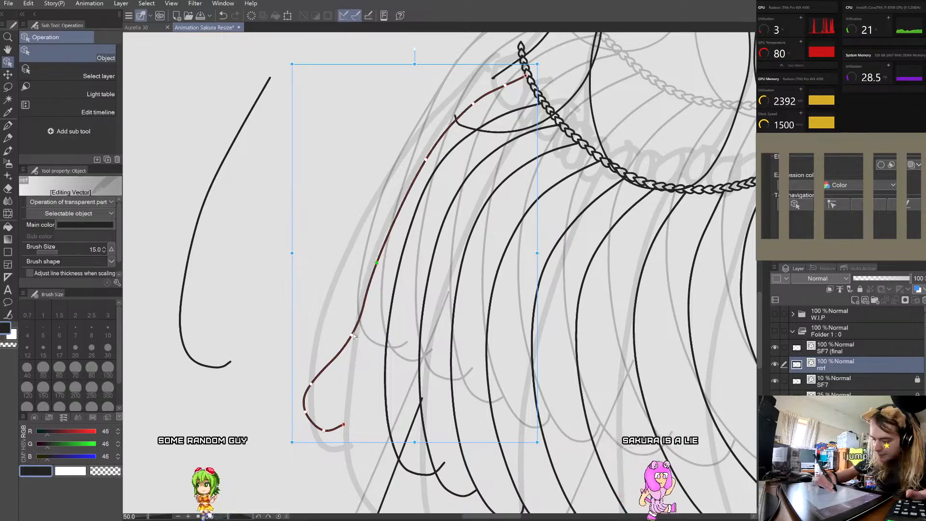
drag(352, 335, 352, 332)
drag(377, 263, 377, 258)
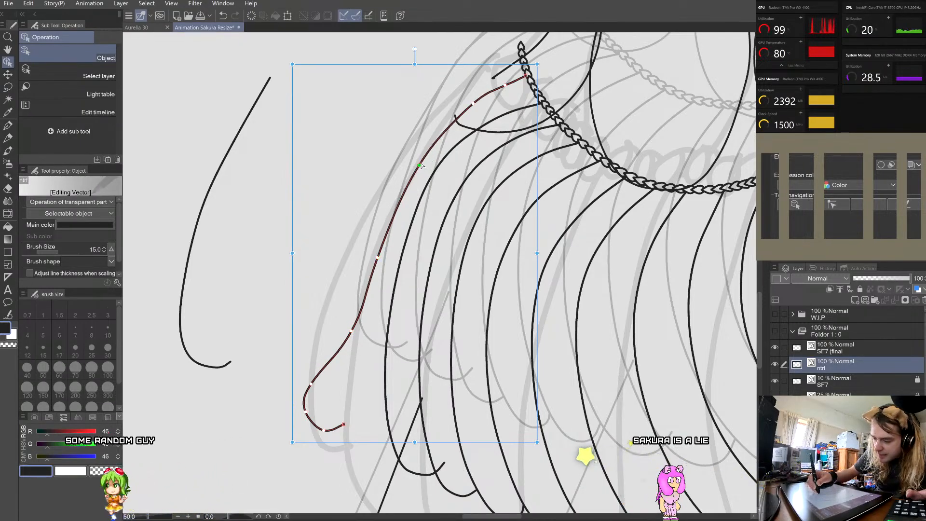
click(367, 145)
Step: Lower and round the hem curl of the outermost left pleat toward the thick sketch guide
scroll(479, 367, down, 2)
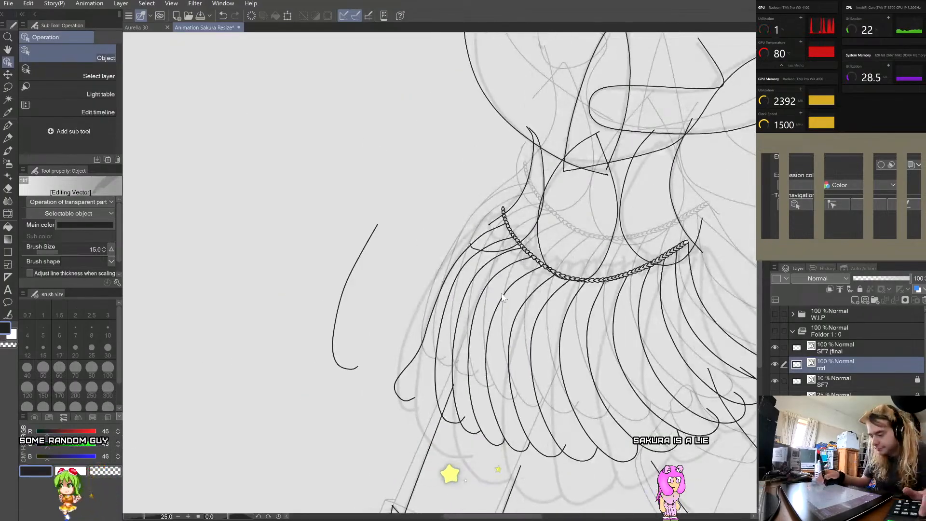
scroll(478, 367, down, 2)
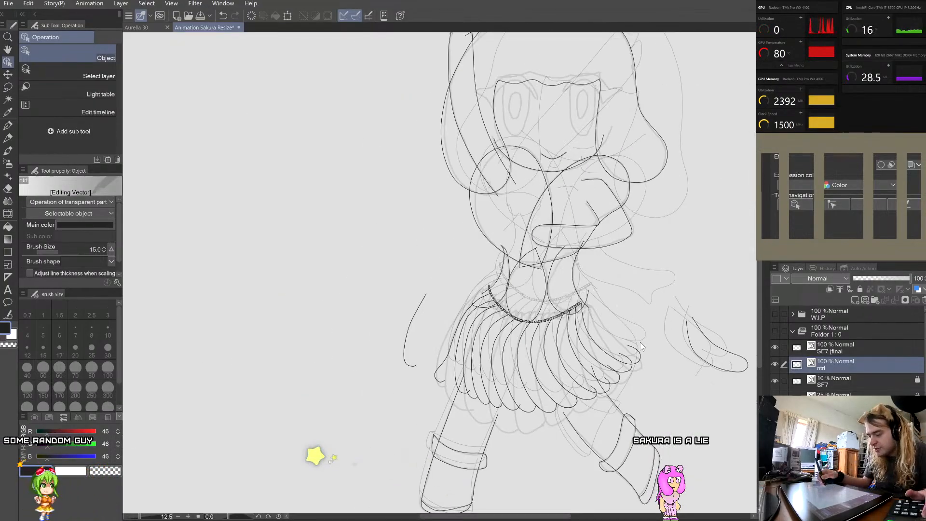
scroll(630, 362, up, 2)
scroll(631, 357, down, 2)
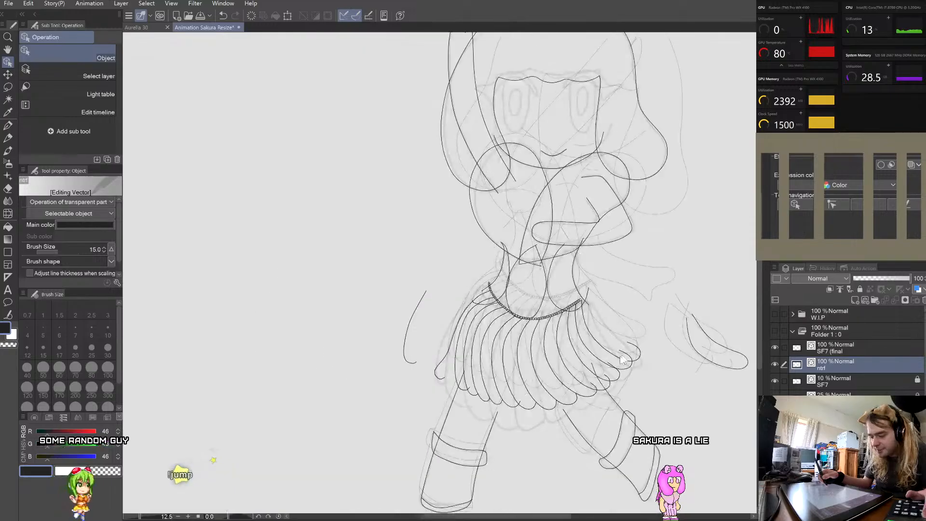
scroll(379, 347, up, 4)
click(397, 336)
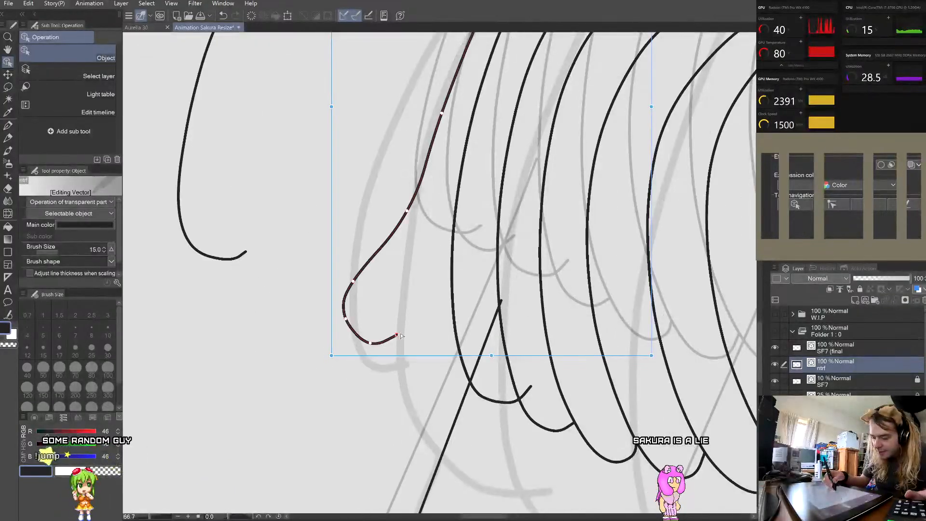
mouse_move(404, 341)
mouse_down()
mouse_move(360, 349)
mouse_move(402, 348)
mouse_up()
drag(345, 318, 346, 325)
mouse_move(353, 281)
mouse_down()
mouse_move(349, 291)
mouse_move(355, 284)
mouse_up()
drag(345, 325, 343, 327)
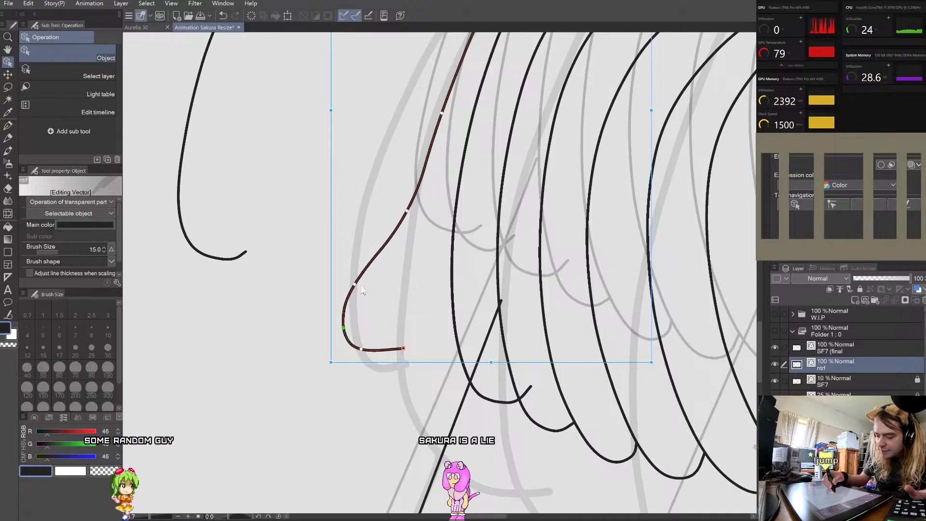
Step: Fine-tune the bend above the outermost left pleat's hem and lower the open end of its curl slightly
click(407, 209)
drag(361, 349, 403, 351)
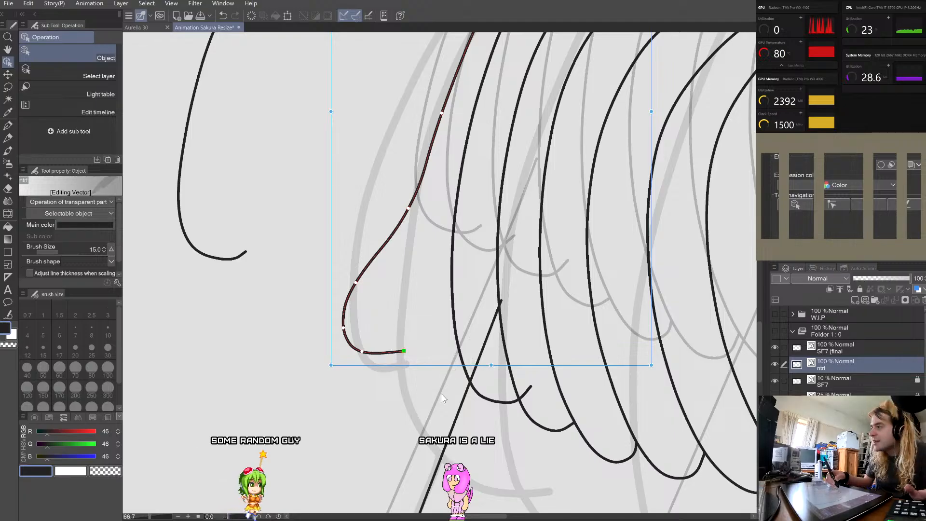
click(433, 348)
click(400, 351)
drag(403, 351, 403, 353)
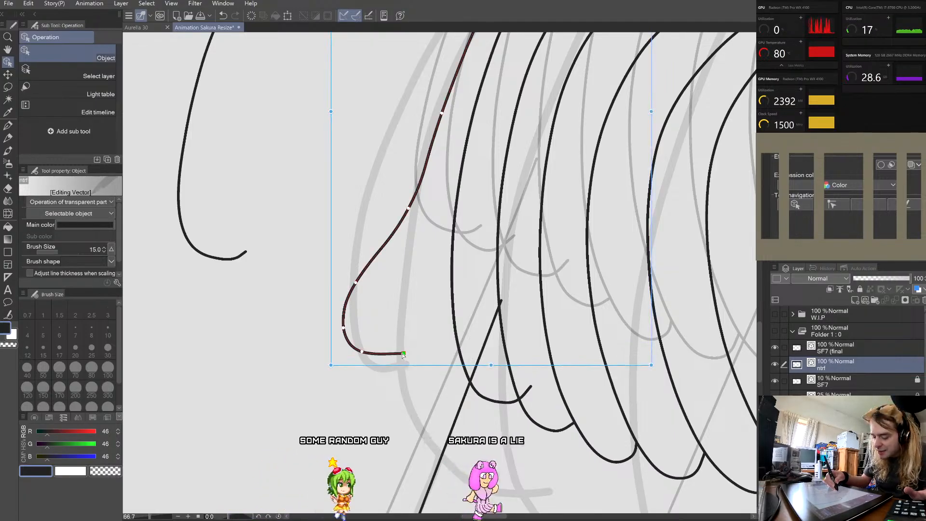
click(414, 342)
Step: Bend the lower half of the second pleat from the left outward into an S-curve following the first pleat
scroll(465, 340, down, 1)
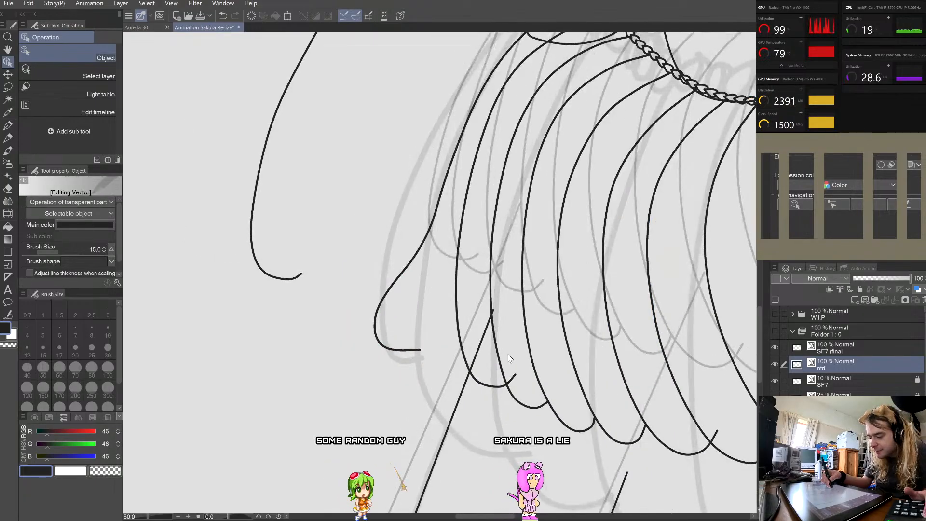
click(461, 332)
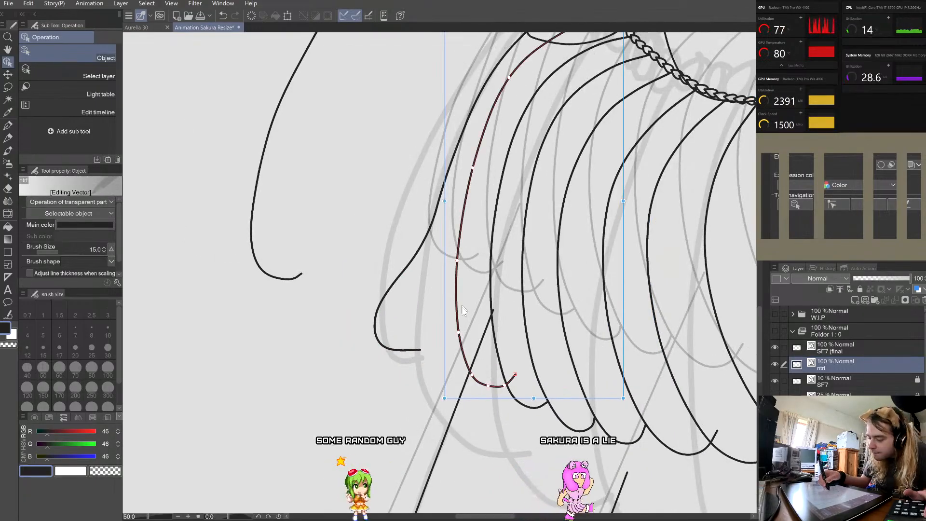
drag(457, 331, 442, 300)
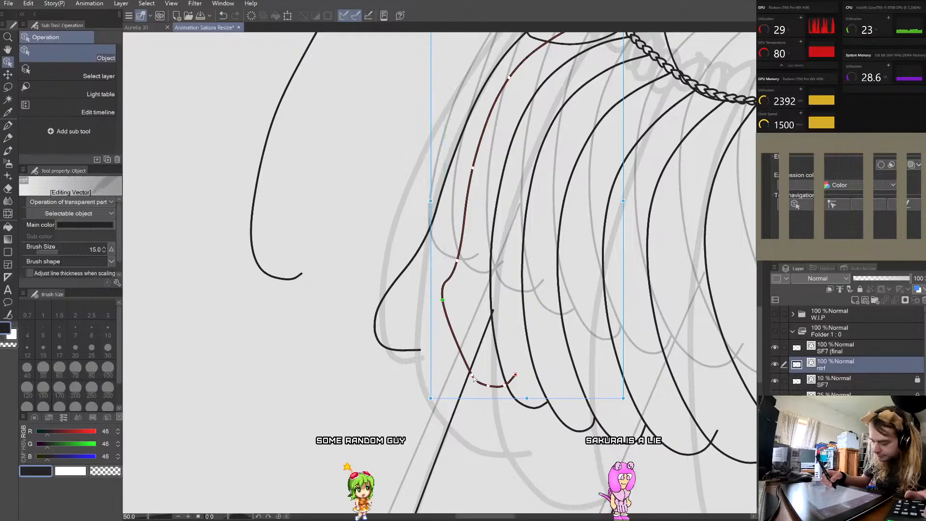
drag(472, 375, 421, 339)
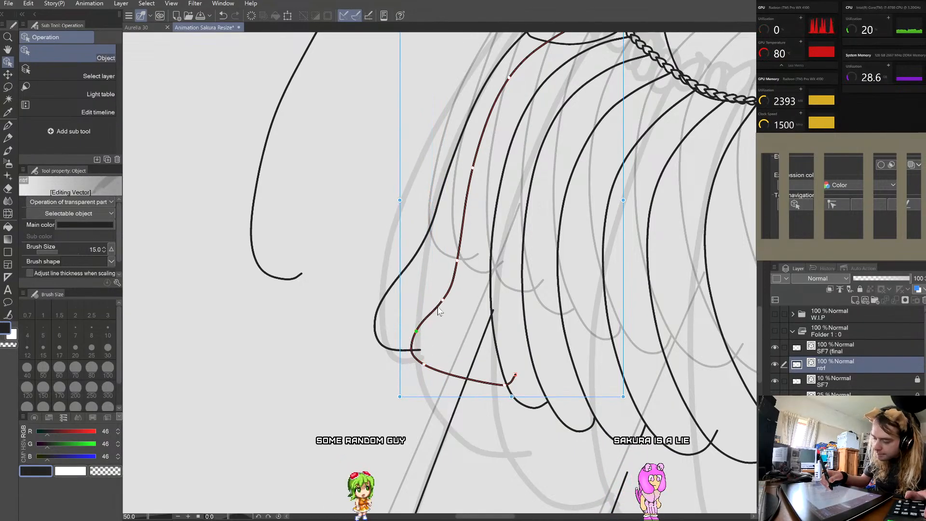
drag(457, 262, 465, 247)
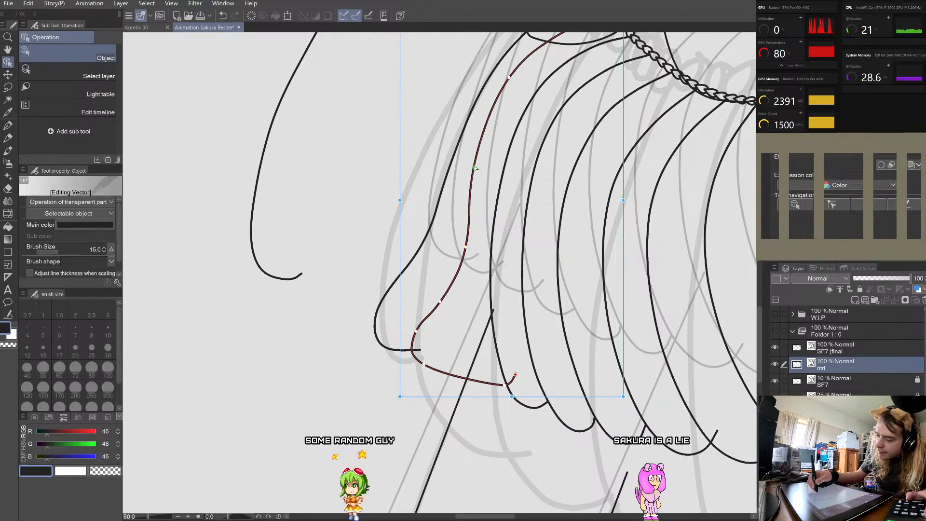
drag(472, 169, 476, 168)
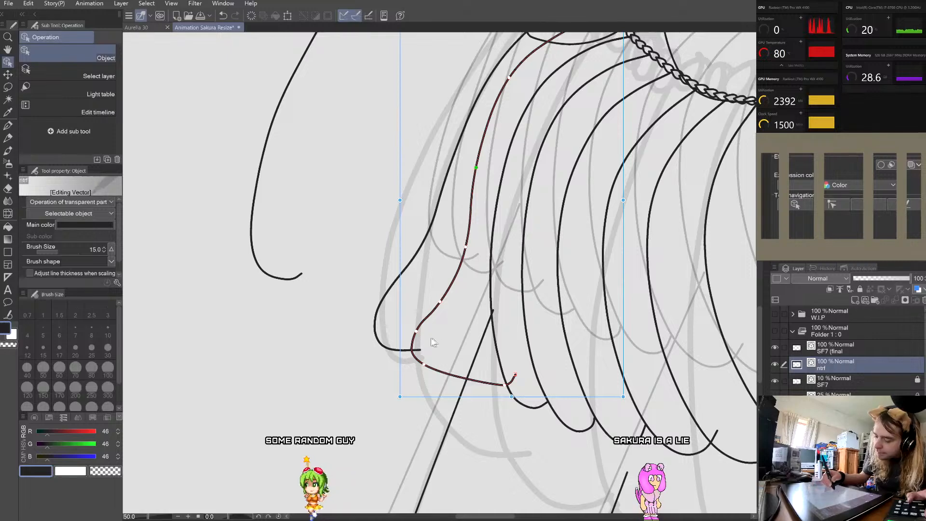
click(437, 298)
drag(437, 299, 438, 293)
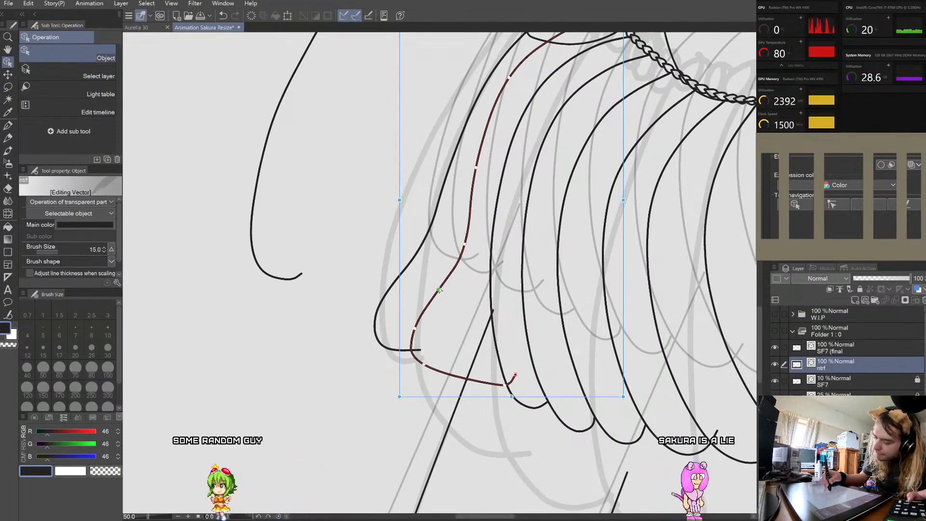
Step: Shape the second left pleat's hem into a short rounded curl tucked just below the first pleat's hem
drag(415, 328, 414, 322)
drag(424, 365, 410, 357)
drag(504, 385, 446, 364)
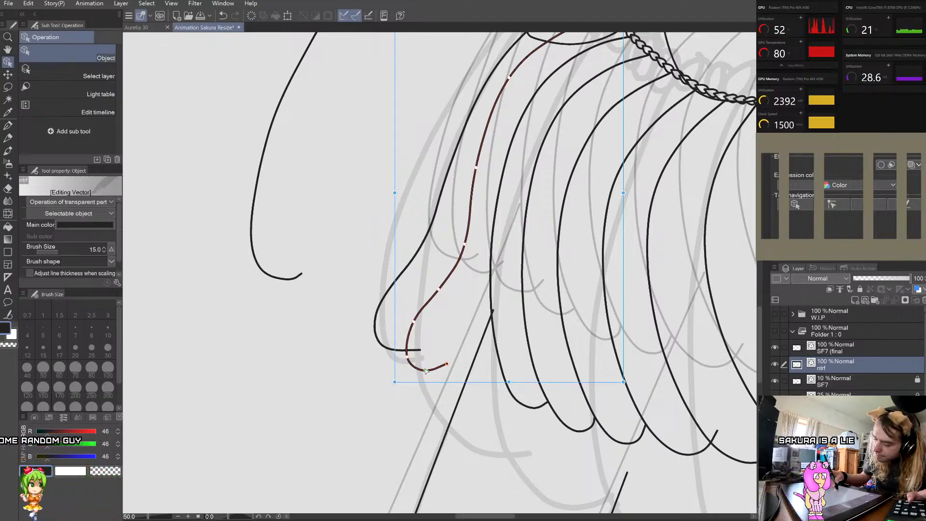
drag(408, 357, 406, 356)
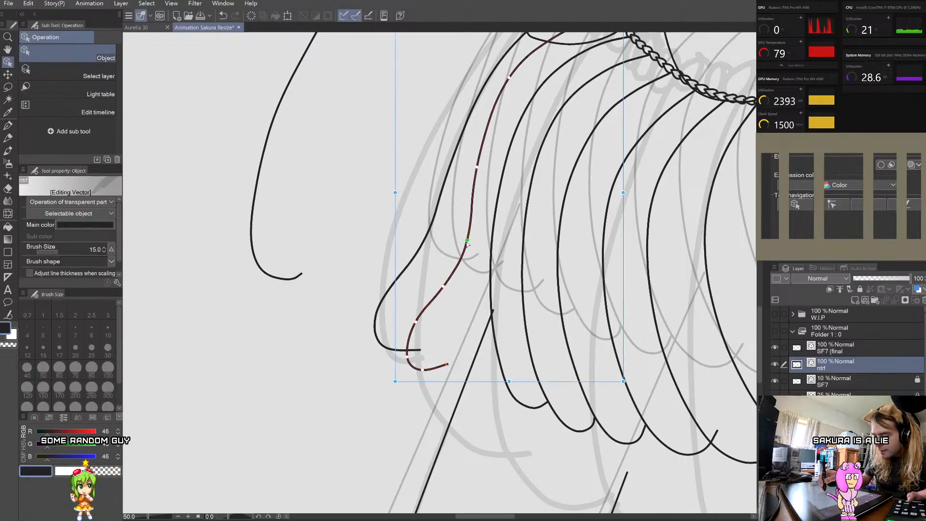
drag(407, 362, 424, 369)
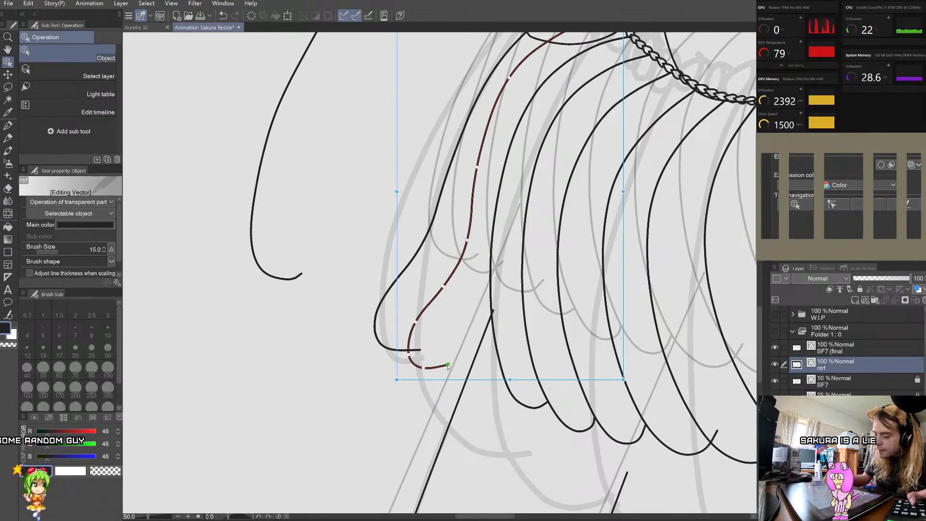
click(449, 343)
Step: Select the third pleat from the left on "ntrf" and rotate it strongly clockwise so its hem sits beside the second pleat's
click(491, 300)
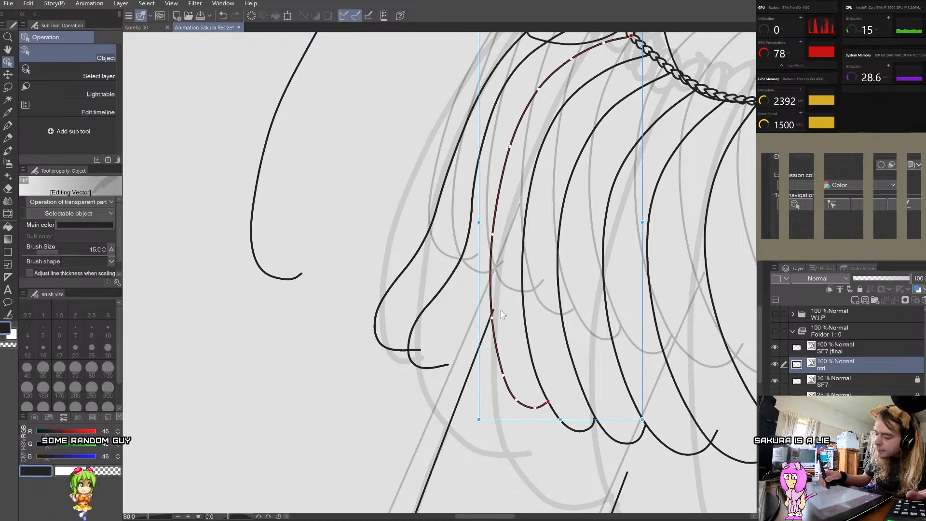
scroll(501, 314, down, 1)
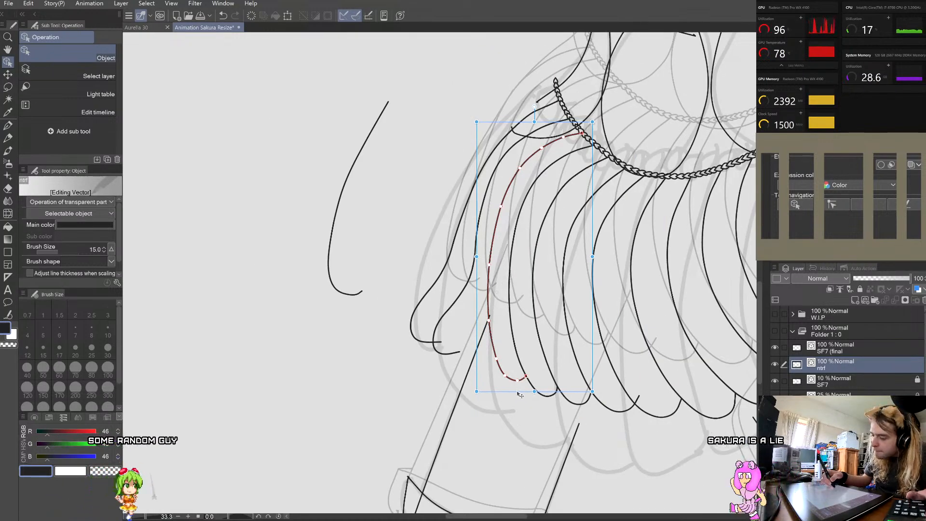
click(410, 426)
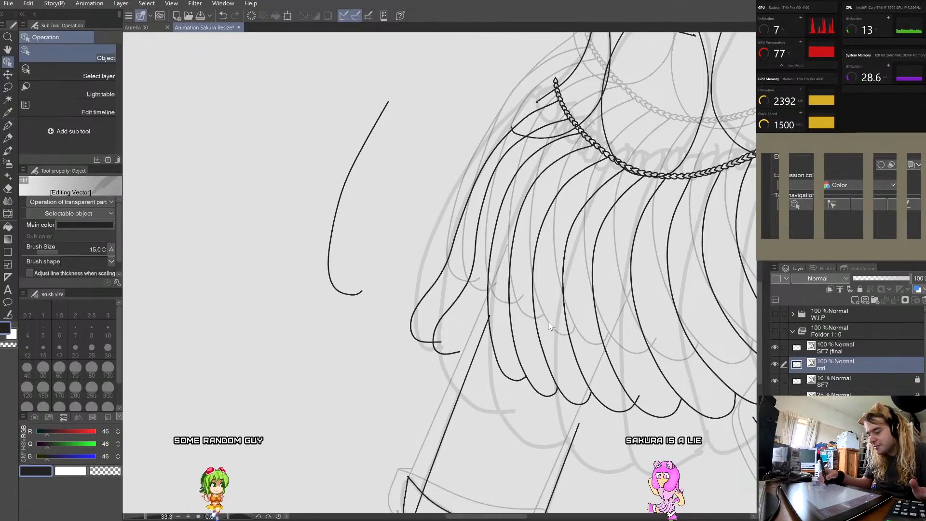
scroll(551, 328, up, 1)
click(512, 375)
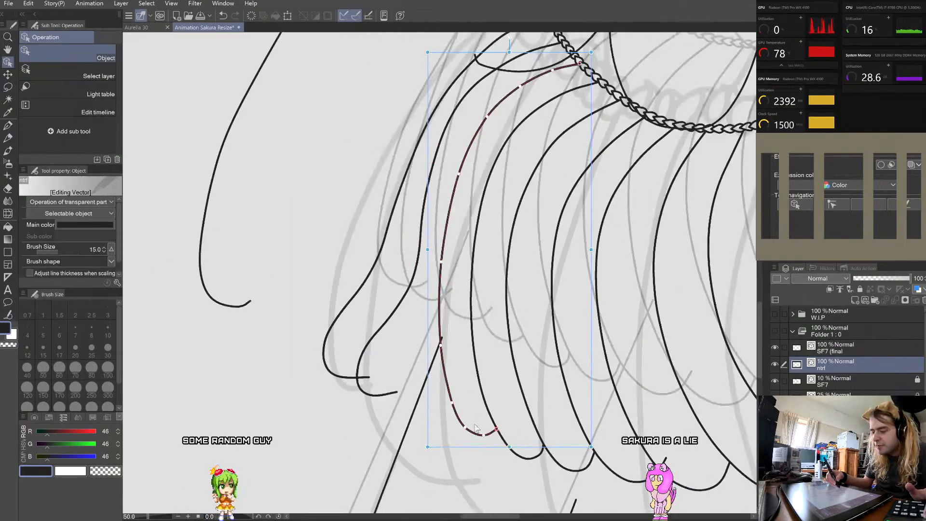
drag(509, 36, 718, 200)
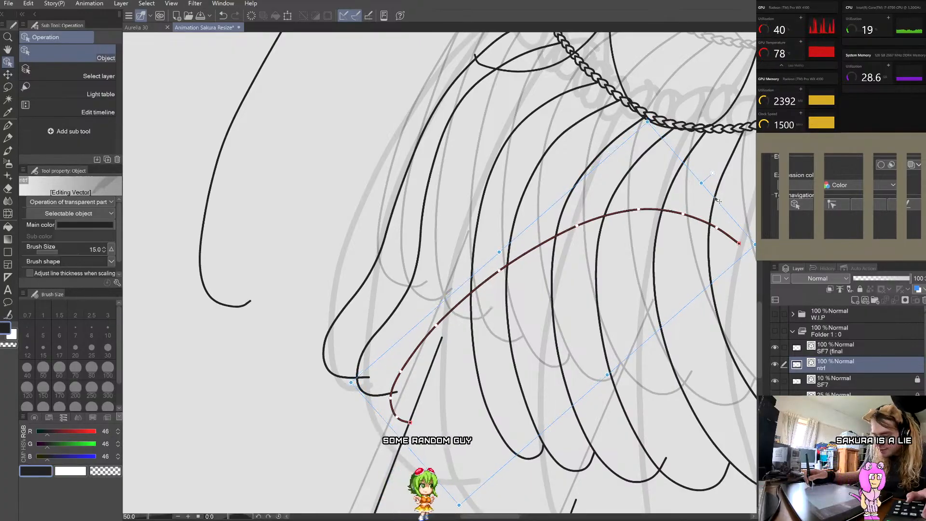
click(289, 403)
scroll(509, 451, down, 1)
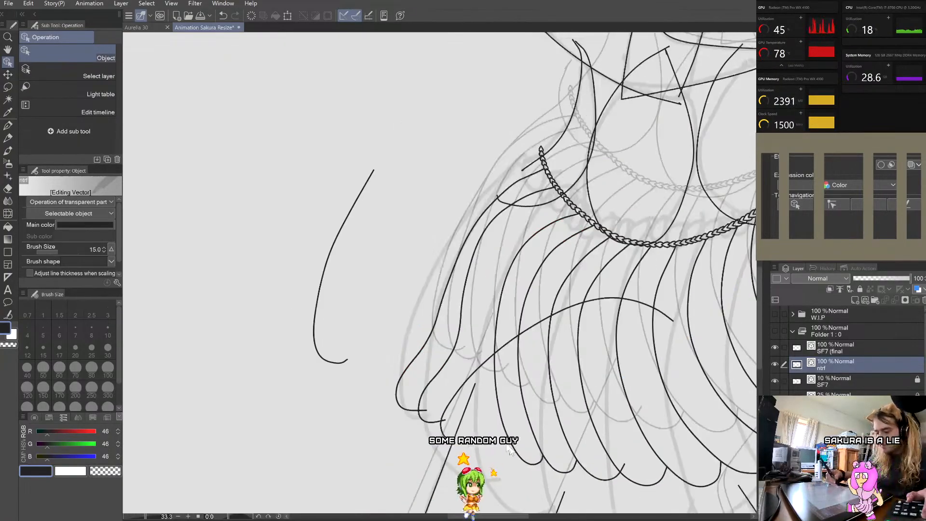
scroll(407, 396, down, 1)
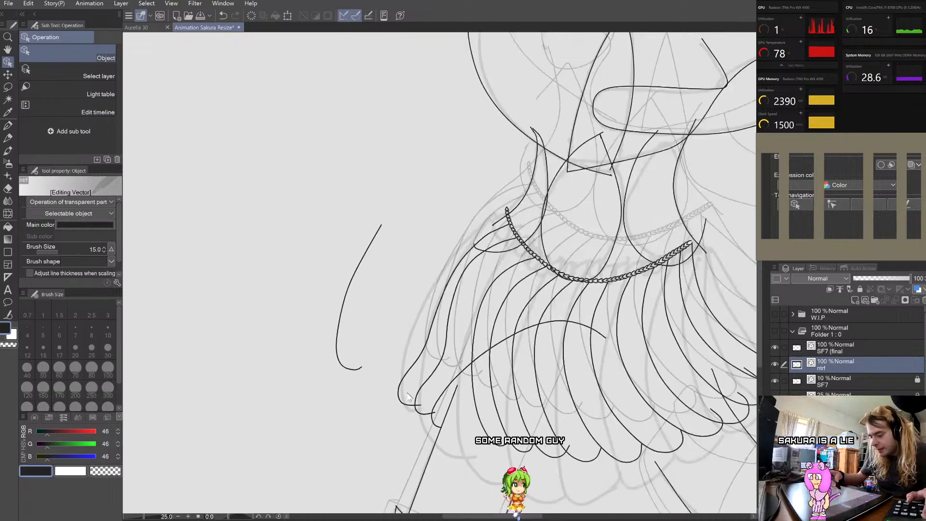
Step: Deepen the second left pleat's hem curl and shift the second and third pleats downward so their hems step evenly below the first
scroll(407, 396, up, 4)
click(336, 354)
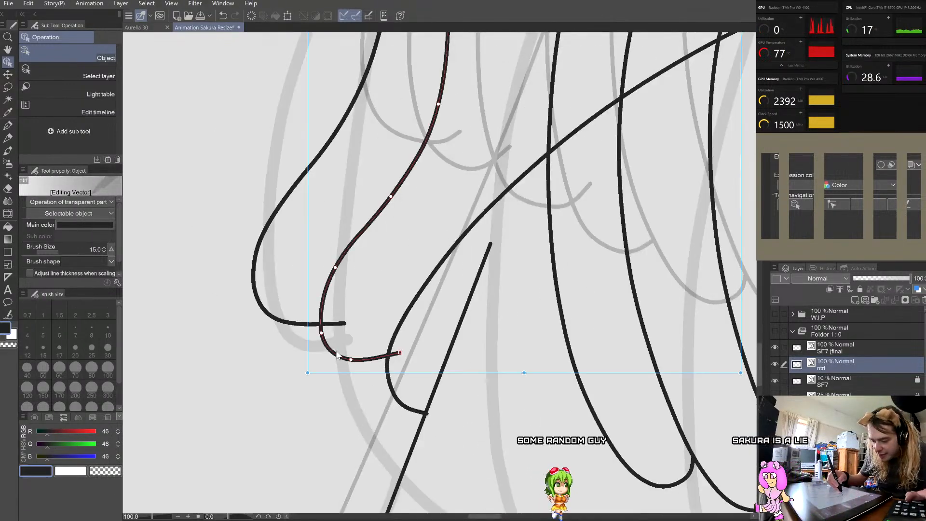
drag(350, 359, 348, 363)
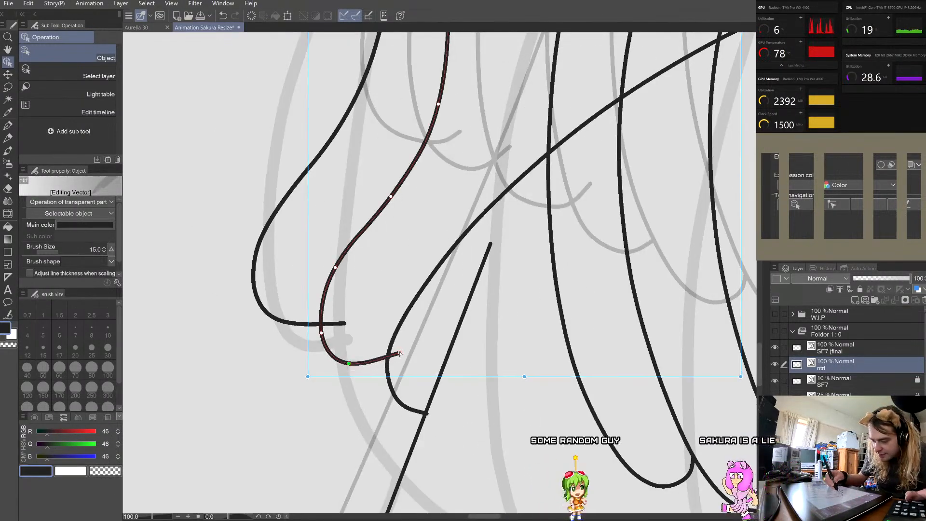
click(410, 412)
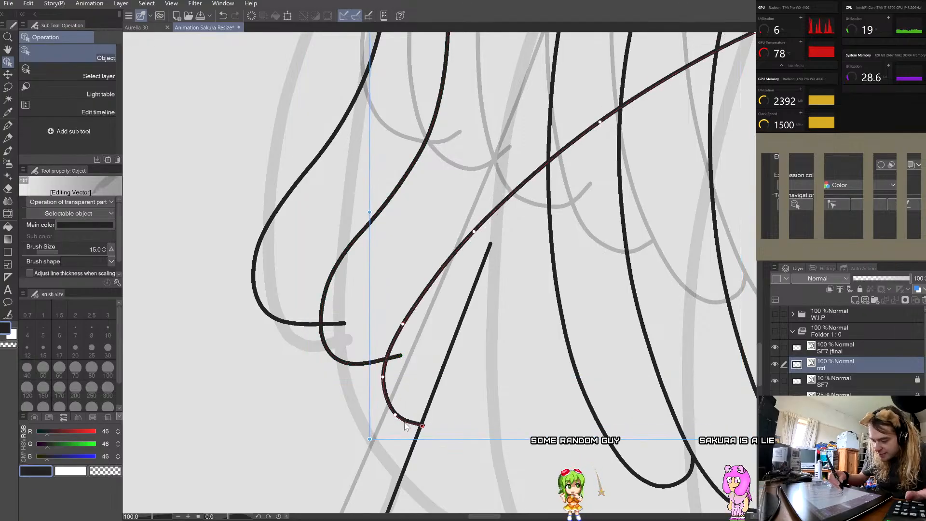
drag(378, 394, 379, 395)
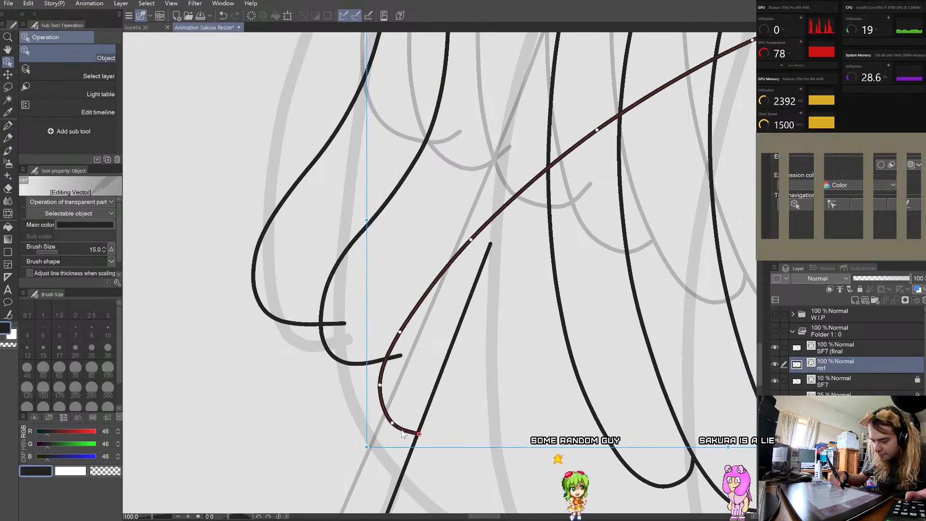
drag(338, 360, 333, 379)
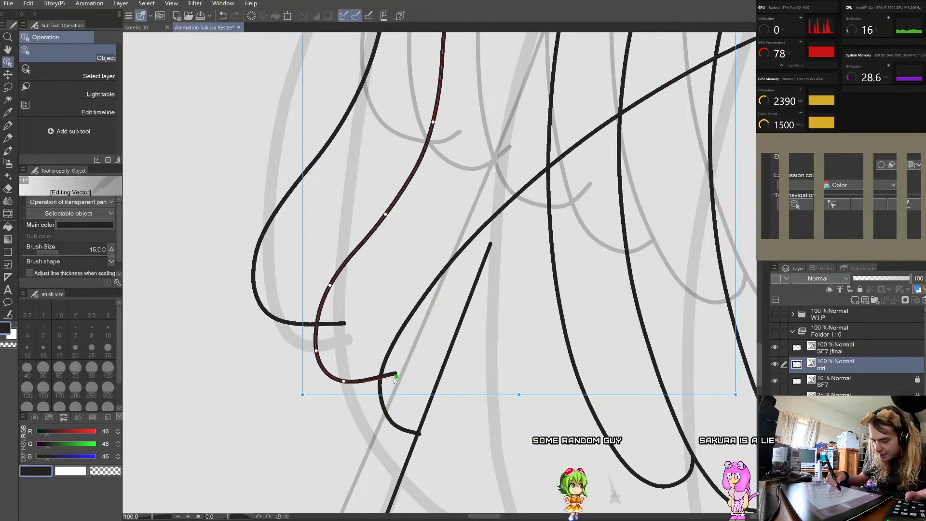
drag(395, 373, 345, 383)
Step: Move the rotated third pleat slightly further down so its hem curl sits clear of the second pleat's hem
click(407, 429)
scroll(462, 361, down, 1)
scroll(462, 360, down, 2)
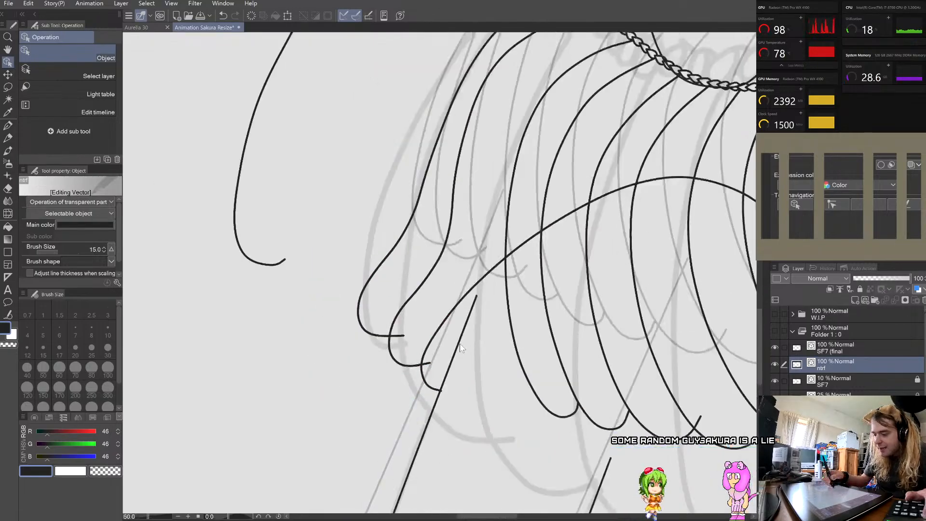
scroll(445, 379, up, 2)
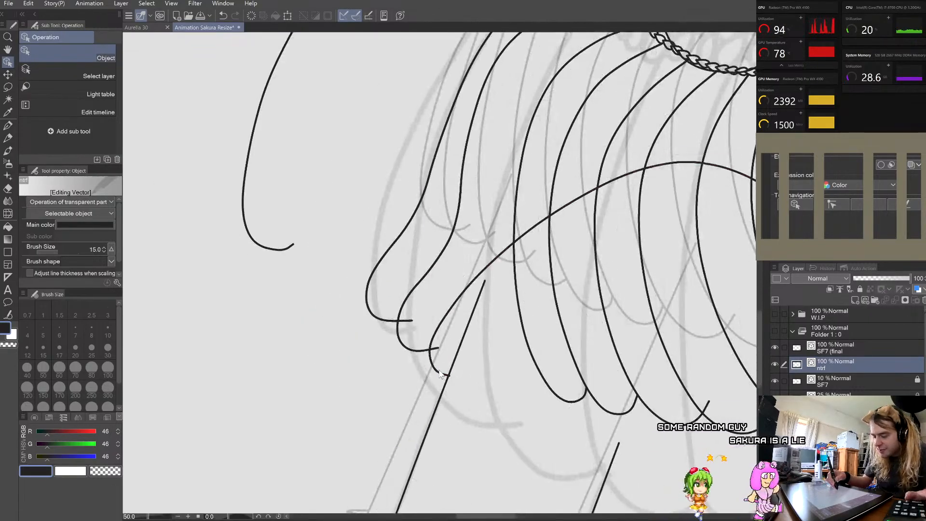
click(436, 383)
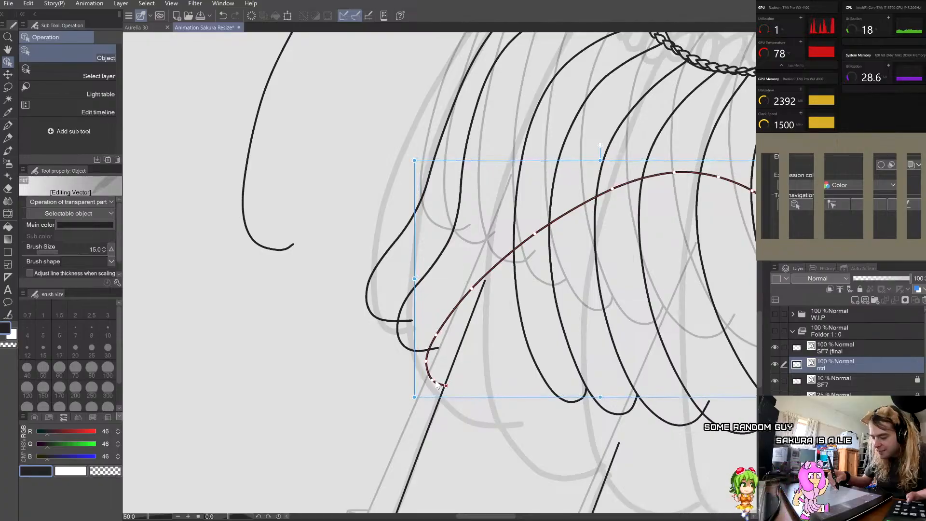
drag(436, 383, 436, 386)
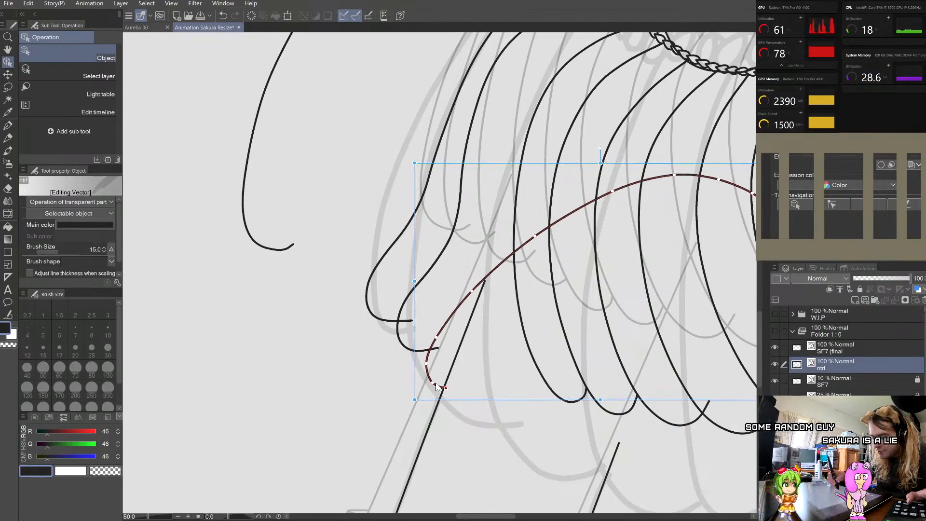
Step: Attach the third pleat's upper end to the braided belt and bend its upper points into an S-curve matching the neighbouring pleats
scroll(443, 385, down, 2)
scroll(611, 282, up, 2)
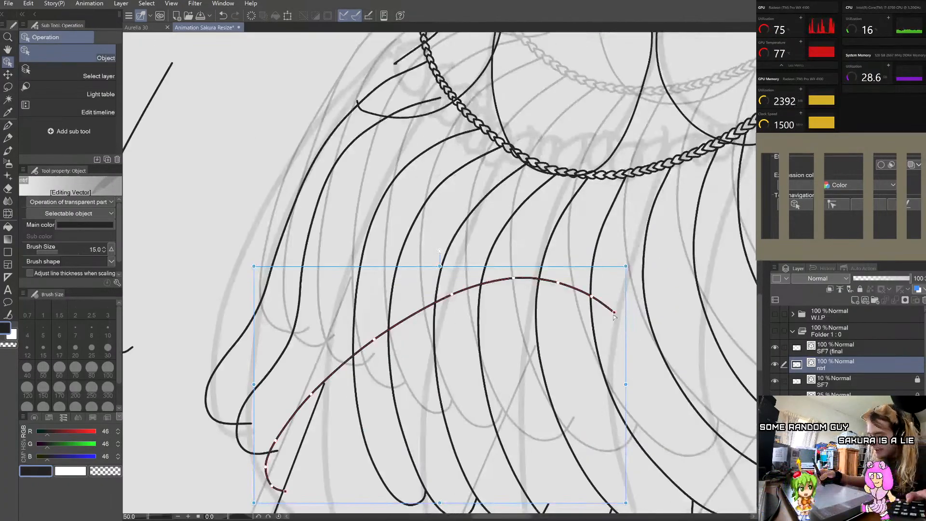
drag(473, 129, 470, 126)
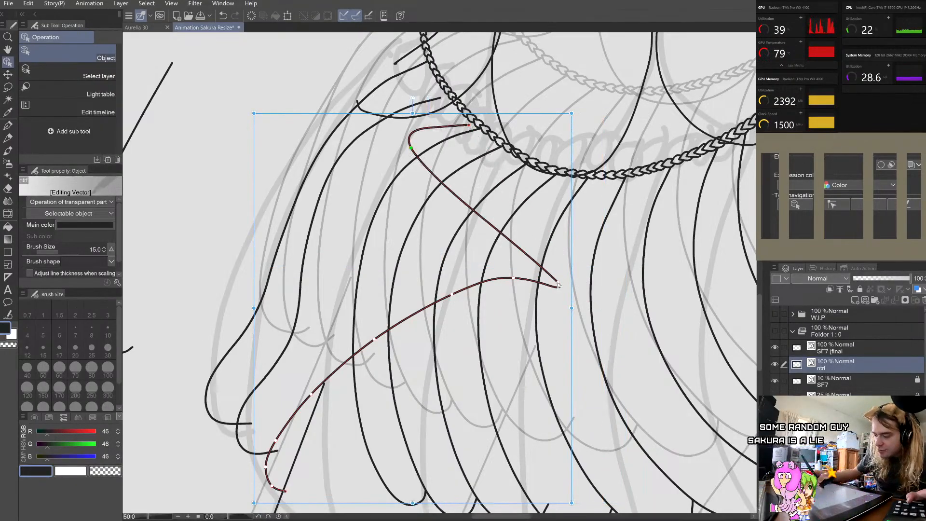
drag(392, 195, 384, 198)
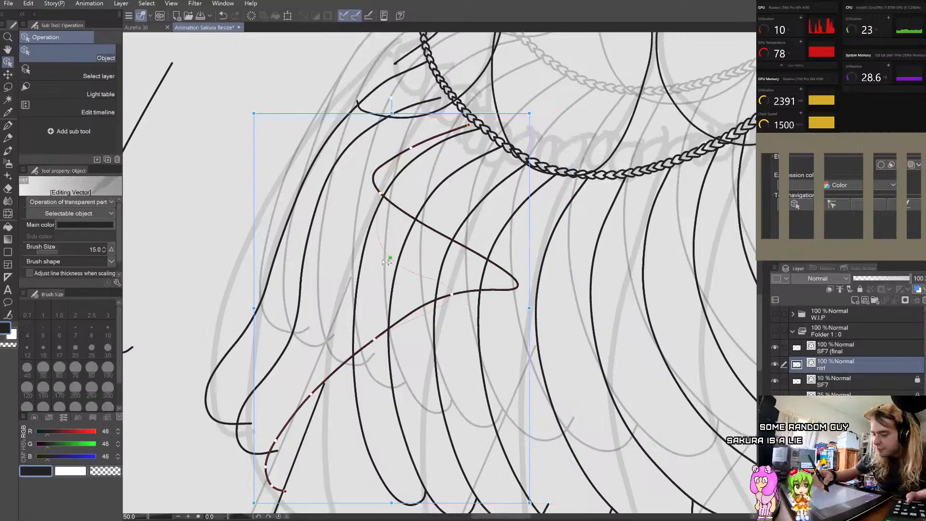
drag(387, 261, 347, 287)
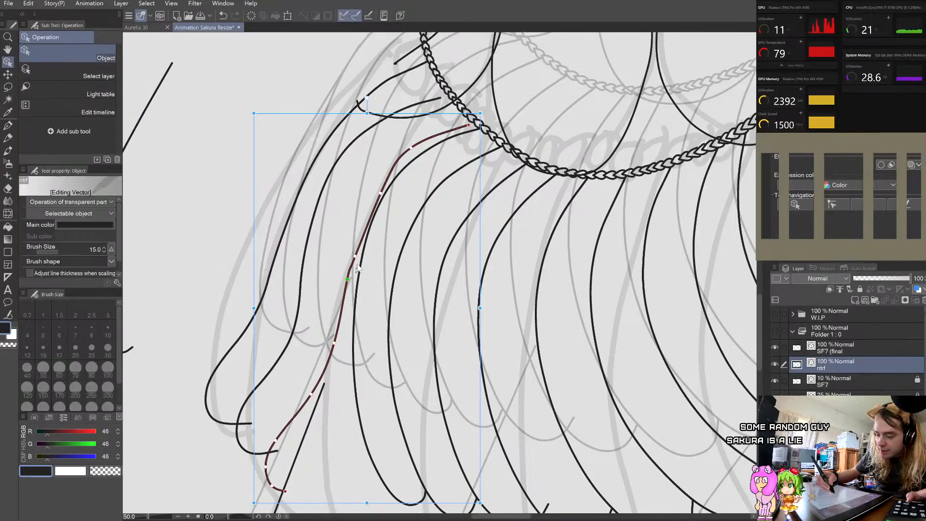
Step: Smooth the second pleat's upper curve, extend its top end to the belt, and widen the outermost pleat's upper bend slightly
click(304, 285)
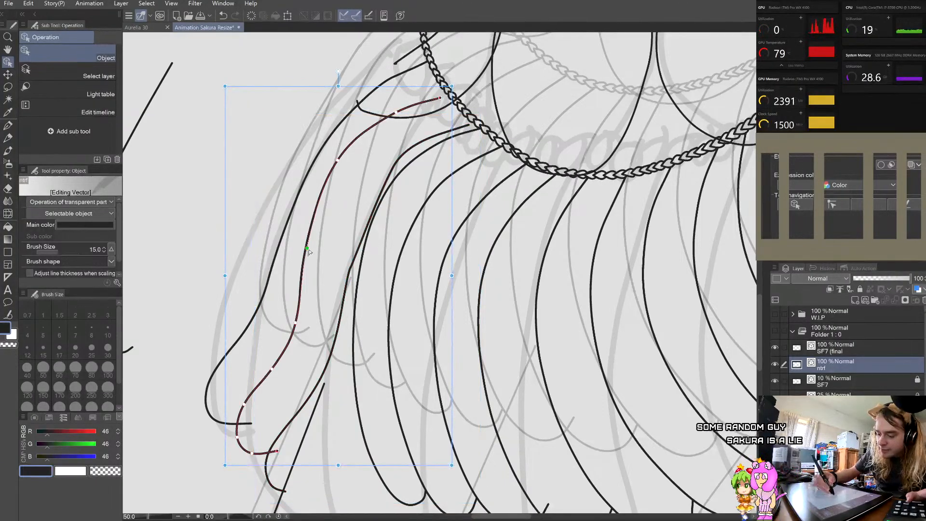
drag(339, 160, 350, 160)
drag(397, 112, 454, 96)
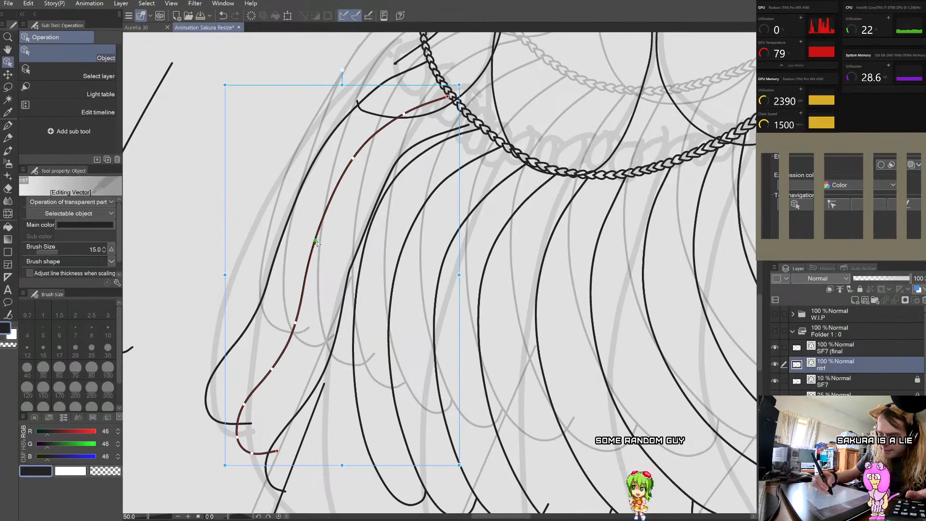
click(407, 70)
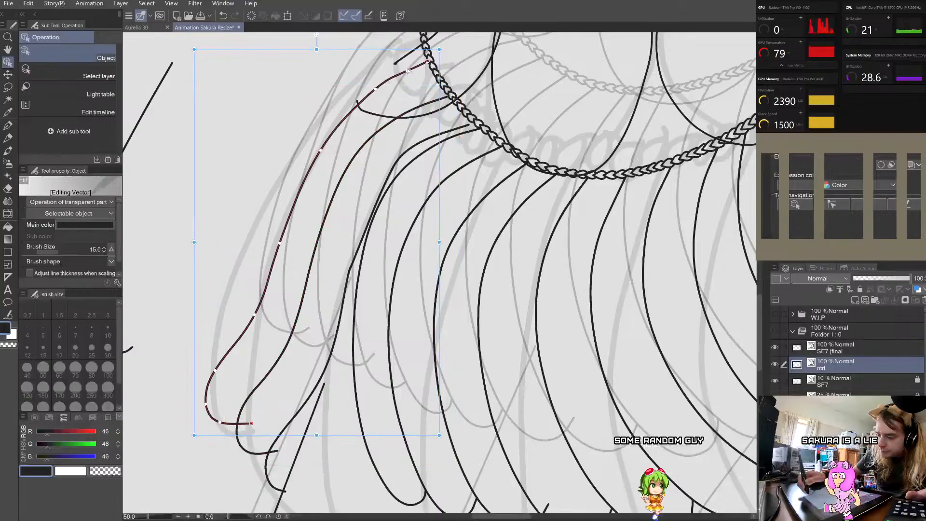
drag(373, 90, 363, 95)
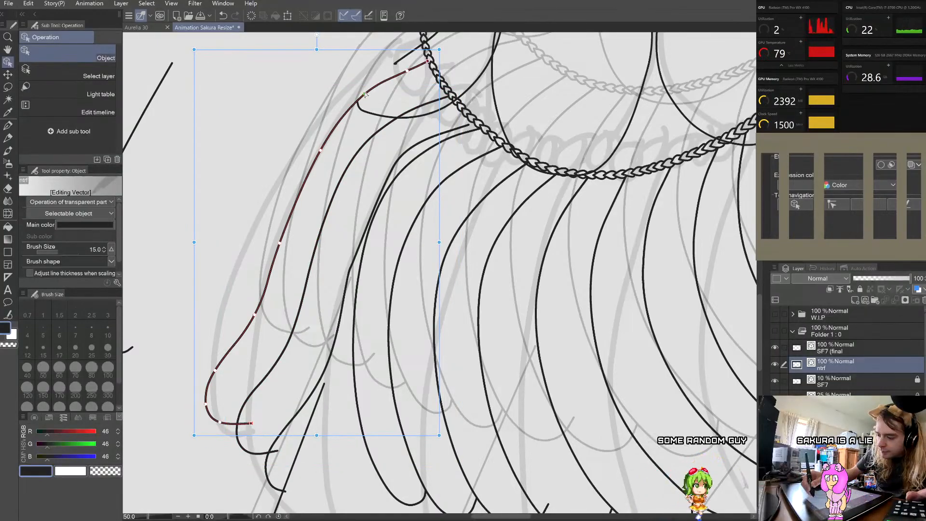
Step: Smooth the third pleat's curve below the belt and nudge the whole line slightly upward
click(423, 145)
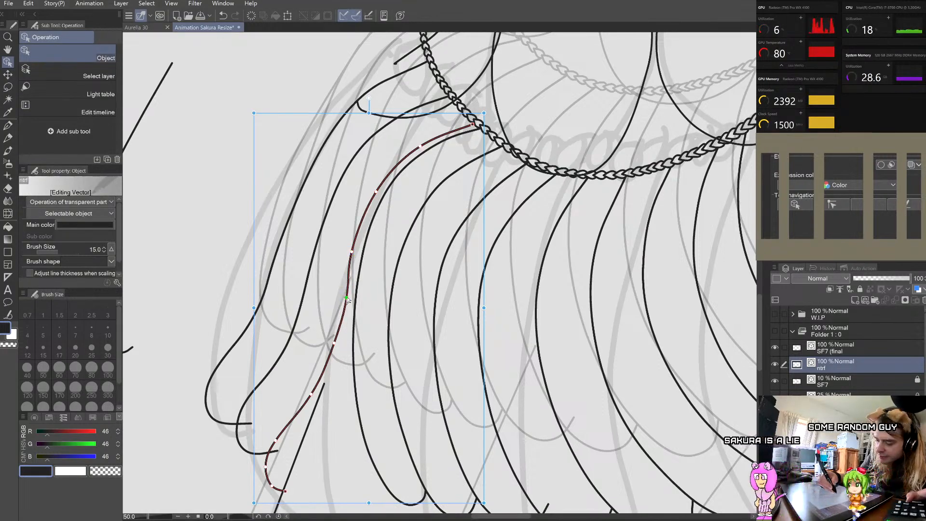
drag(386, 188, 384, 184)
click(221, 15)
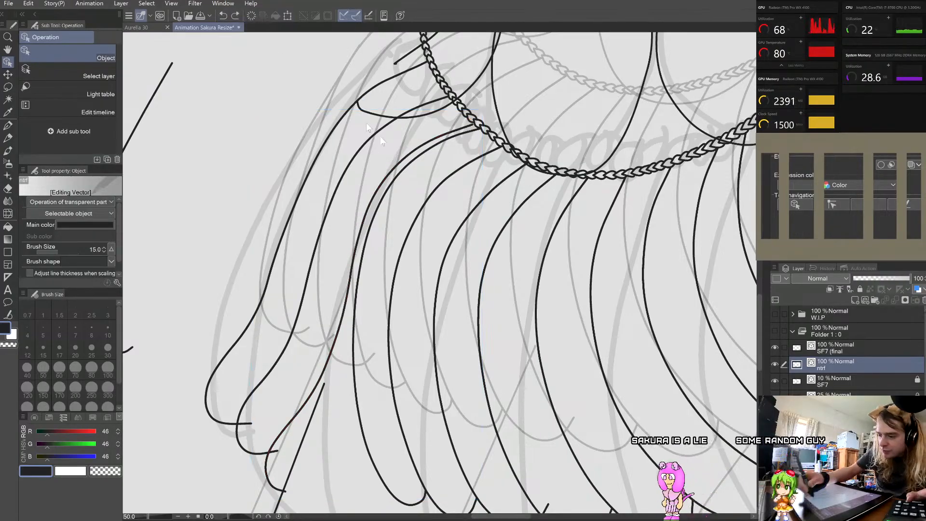
click(379, 189)
drag(379, 189, 383, 183)
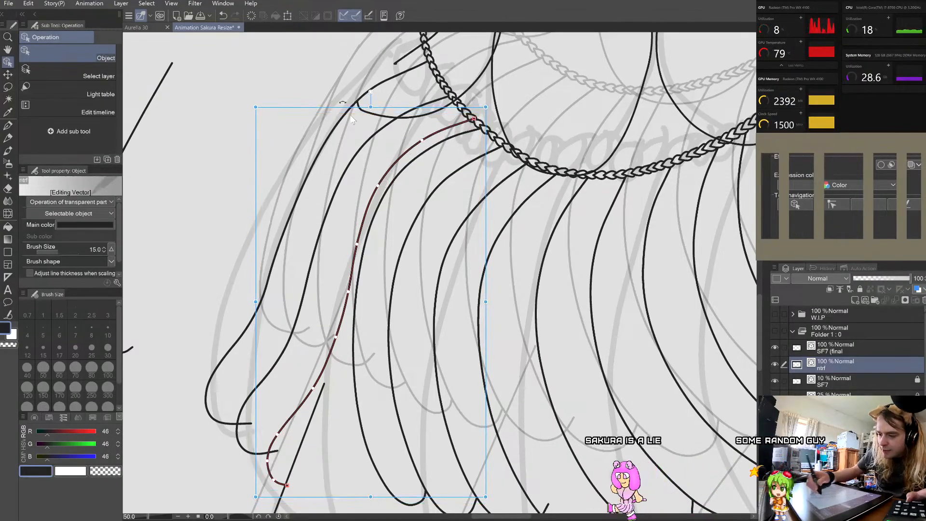
click(223, 15)
click(434, 142)
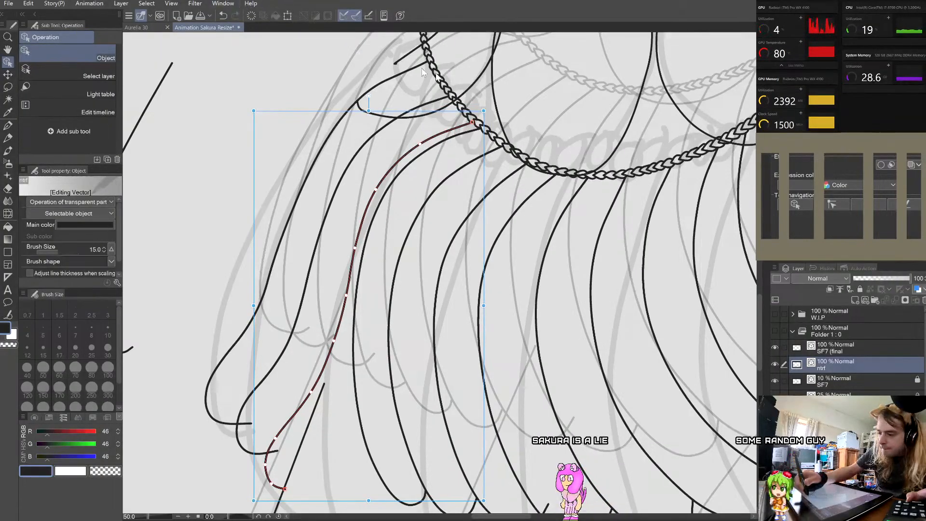
click(224, 15)
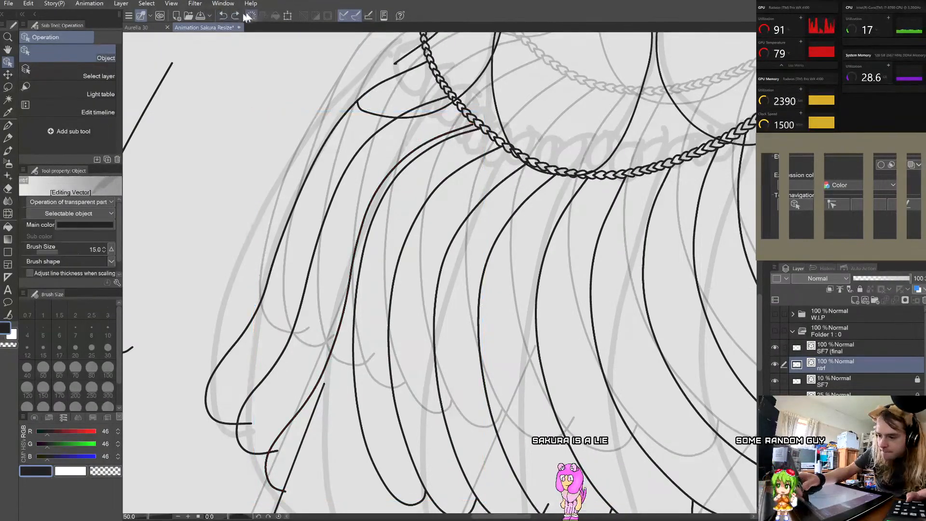
click(235, 16)
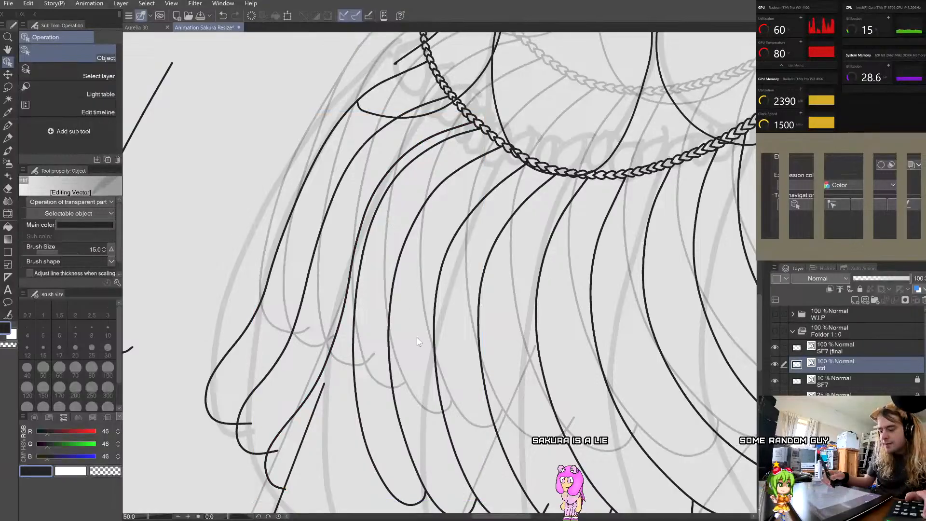
Step: Examine the reshaped left pleats against the rest of the skirt and the guide sketches
scroll(416, 337, down, 2)
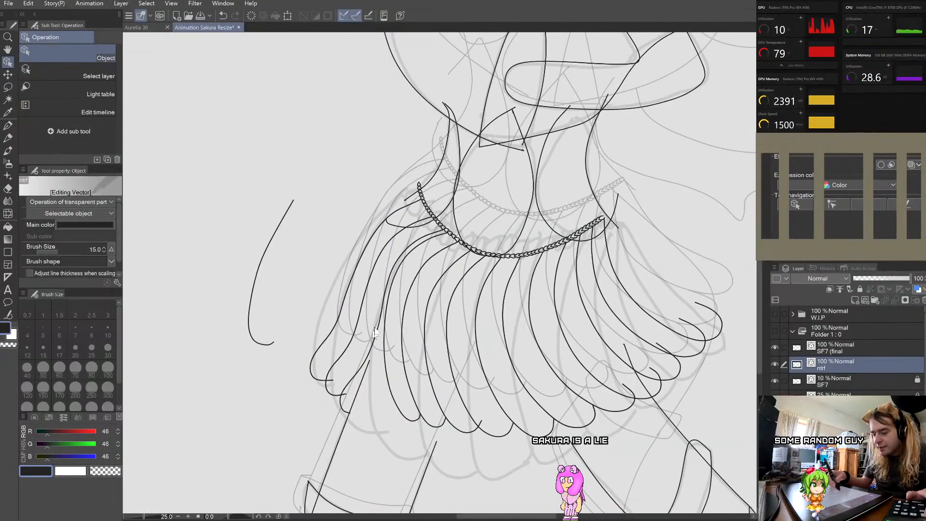
scroll(374, 333, up, 2)
click(373, 356)
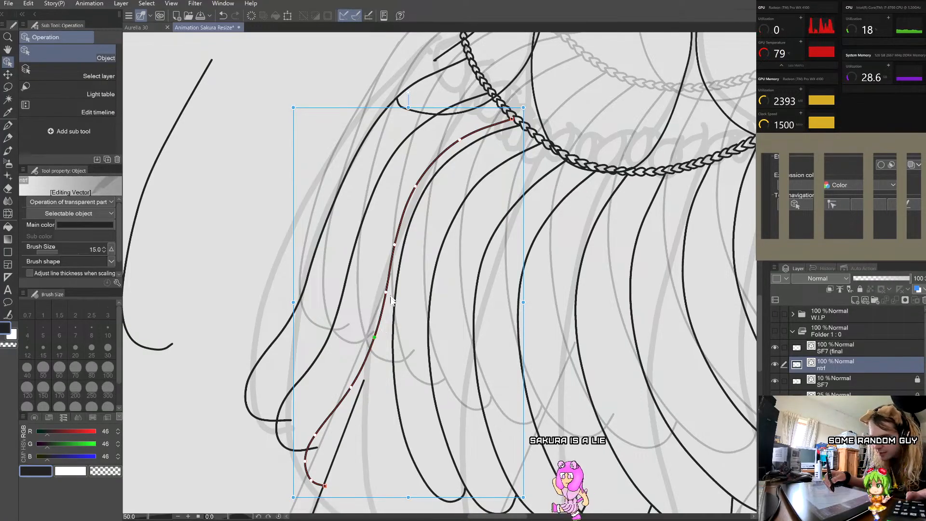
click(407, 309)
scroll(433, 334, down, 1)
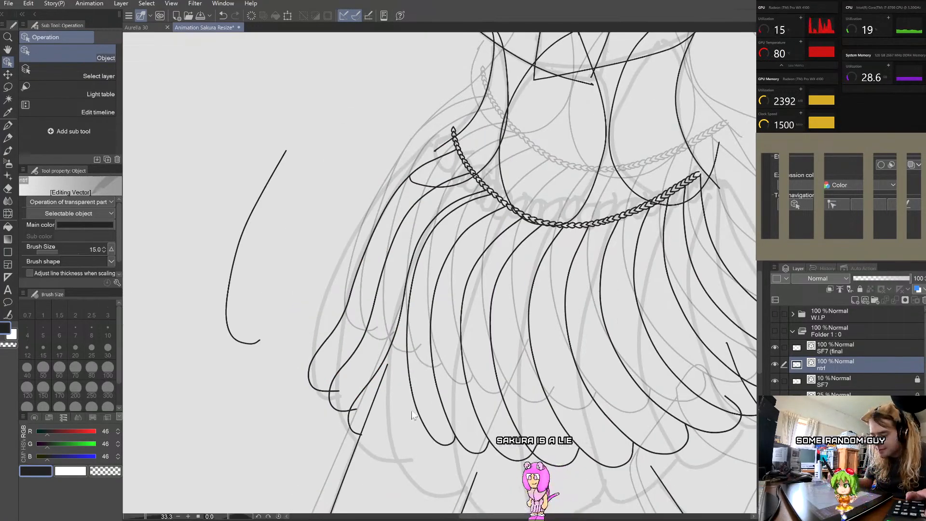
scroll(413, 415, down, 1)
scroll(694, 335, up, 1)
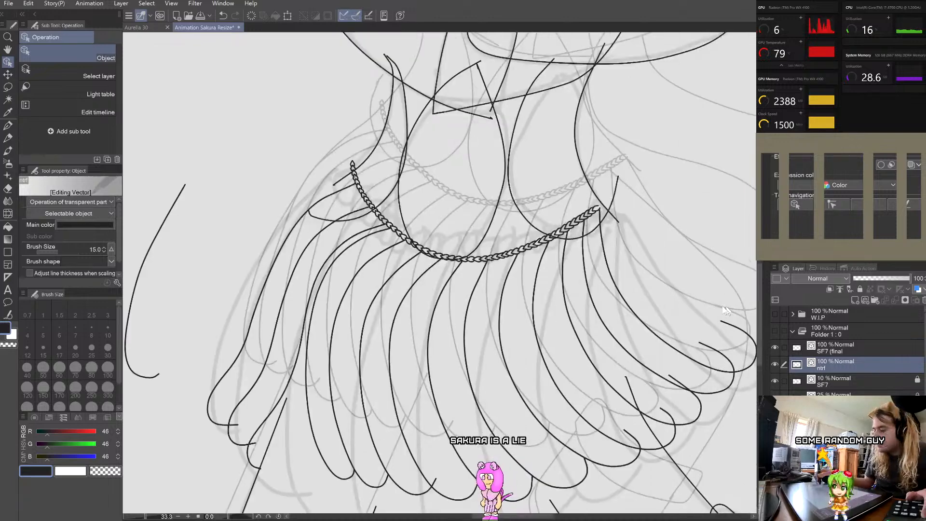
scroll(557, 306, up, 1)
scroll(414, 289, down, 2)
Step: Rotate the fourth pleat from the left strongly clockwise so its hem sits beside the third pleat's
click(309, 395)
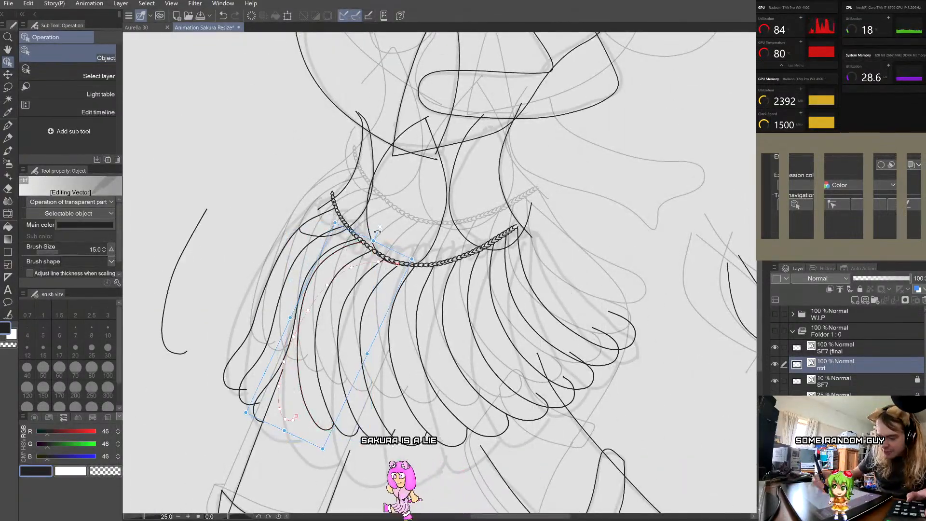
mouse_move(329, 221)
mouse_down()
mouse_move(377, 233)
mouse_move(413, 297)
mouse_up()
scroll(341, 374, up, 2)
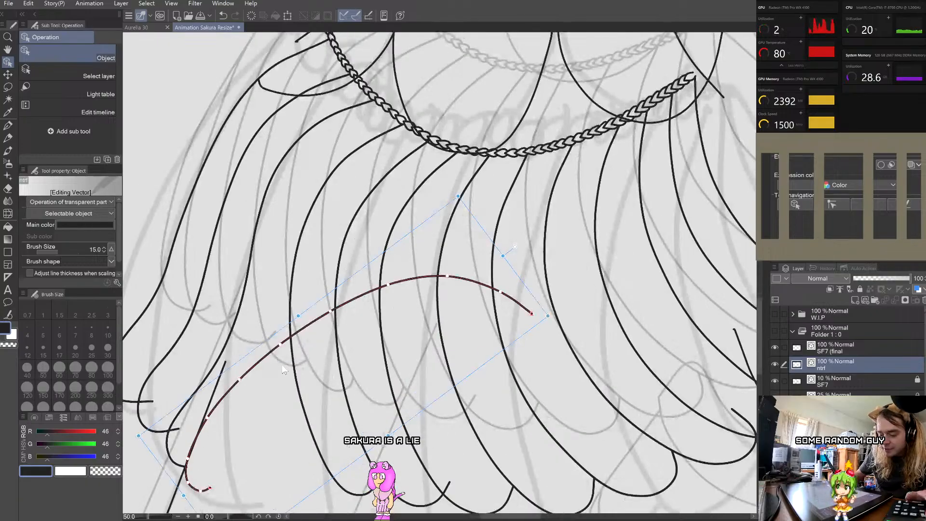
scroll(280, 375, down, 1)
scroll(241, 482, up, 1)
scroll(255, 444, down, 2)
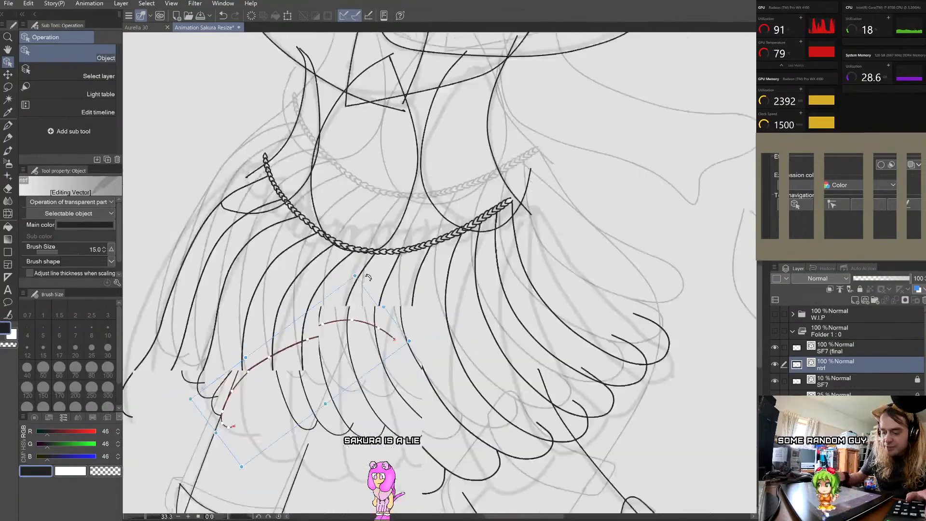
Step: Adjust the open end of the fourth pleat's hem curl
scroll(223, 471, up, 3)
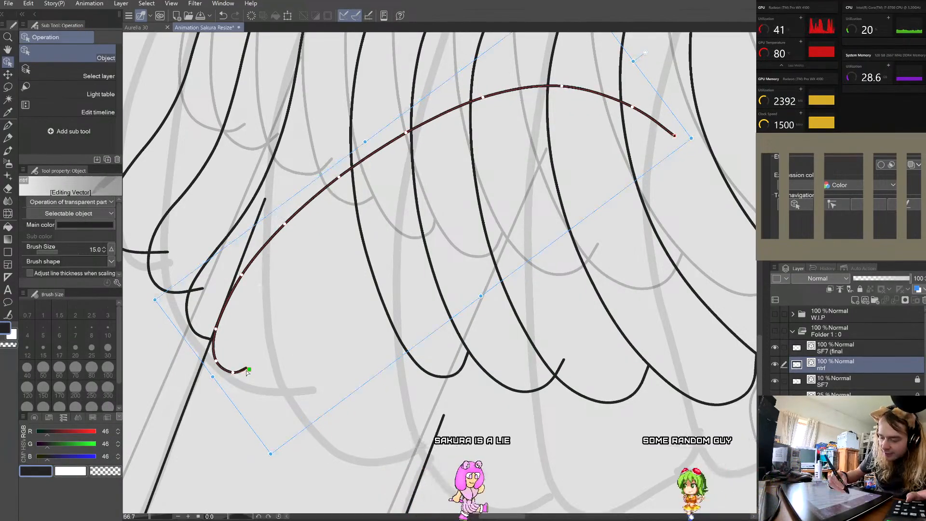
drag(246, 368, 250, 371)
click(275, 336)
scroll(299, 337, down, 3)
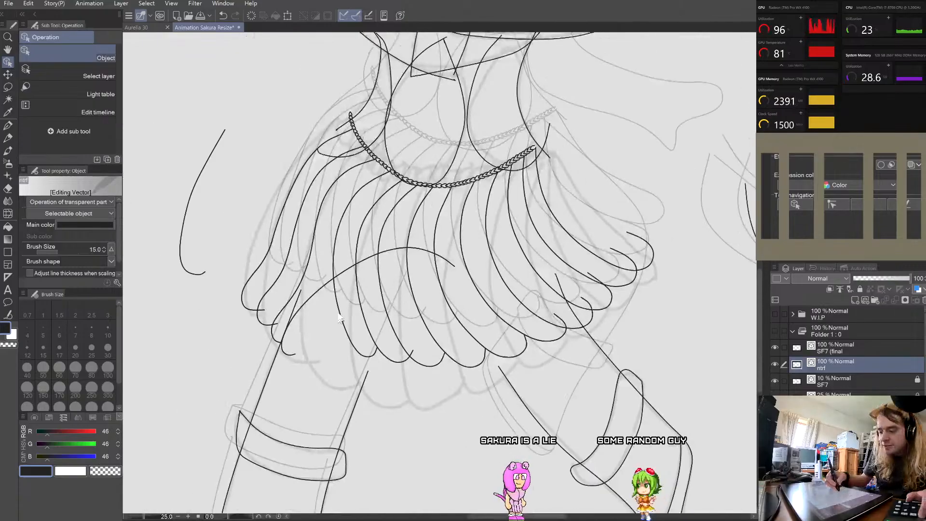
Step: Refine the third pleat's hem curl where it meets the fourth pleat
scroll(319, 302, up, 2)
click(318, 302)
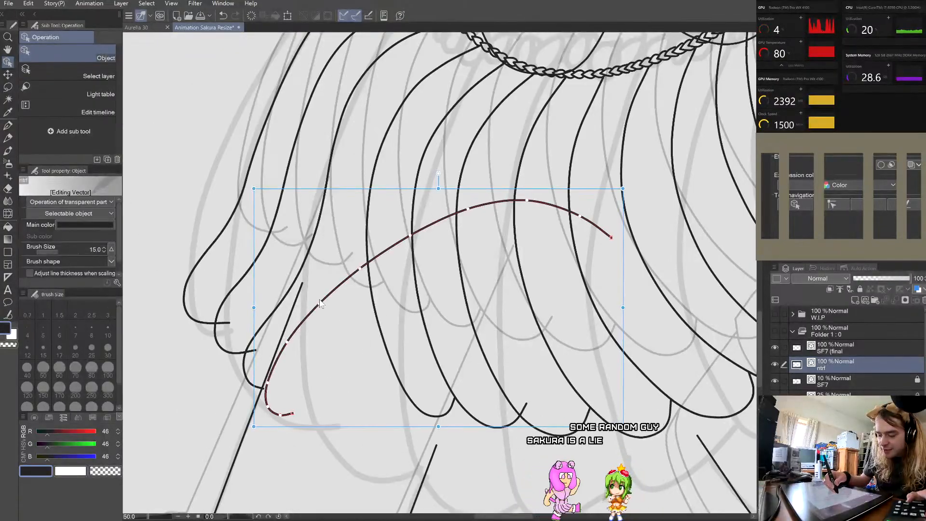
click(295, 352)
scroll(261, 403, up, 1)
click(265, 387)
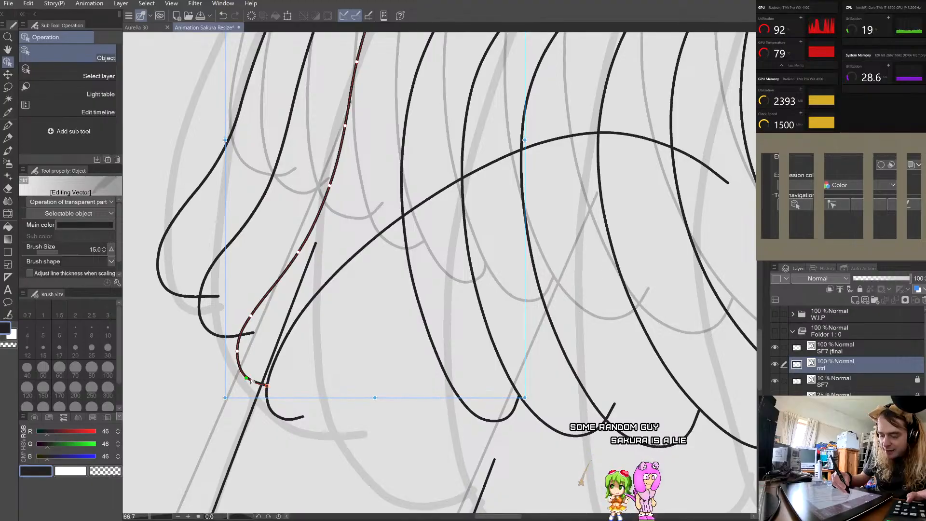
Step: Reshape the upper part of the fourth pleat from the left so it curves up and ends on the braided waistband
scroll(350, 365, down, 2)
click(395, 295)
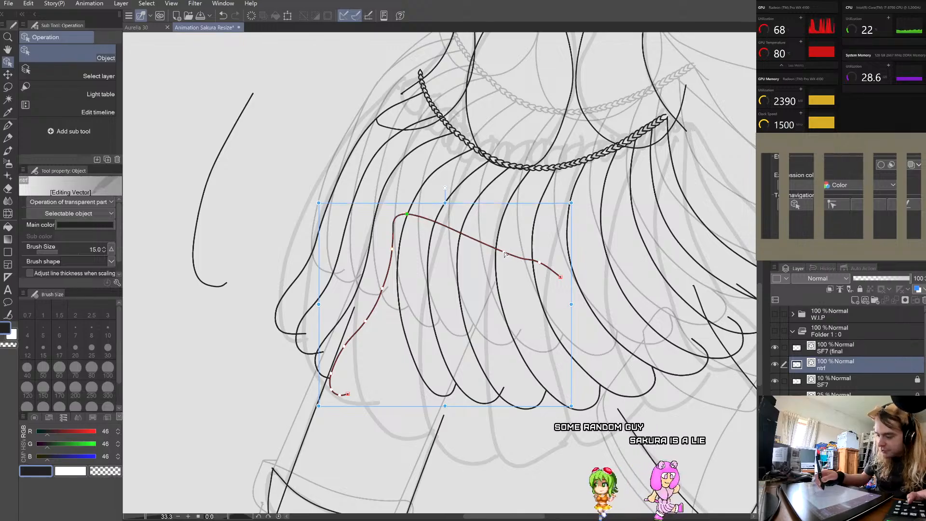
drag(417, 192, 428, 171)
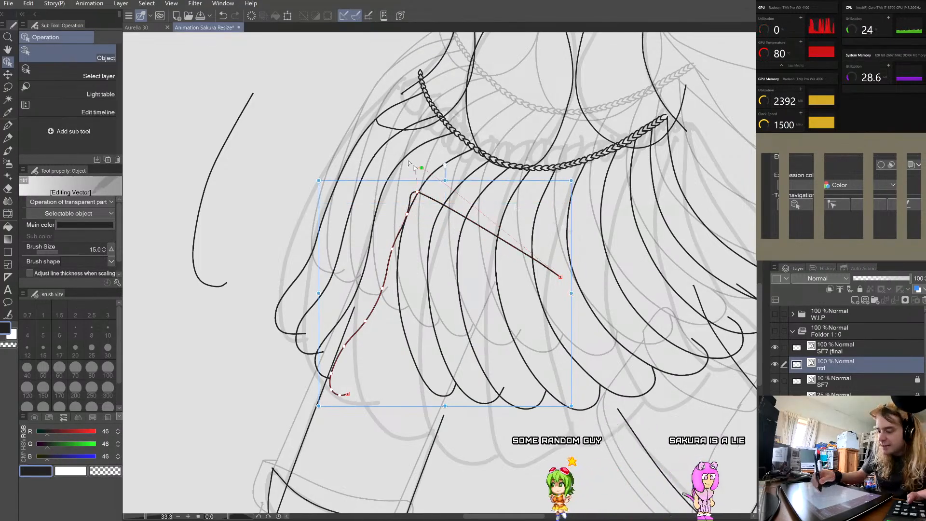
drag(559, 277, 469, 147)
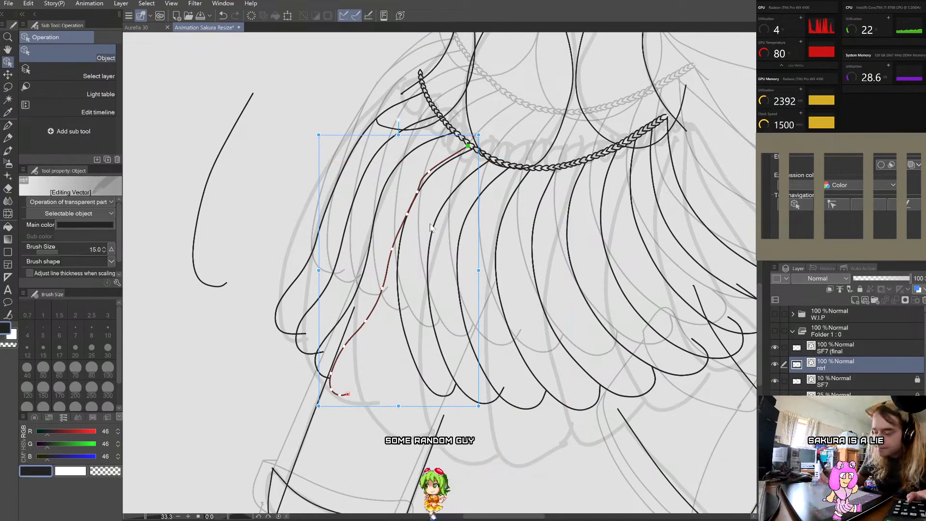
scroll(430, 228, up, 2)
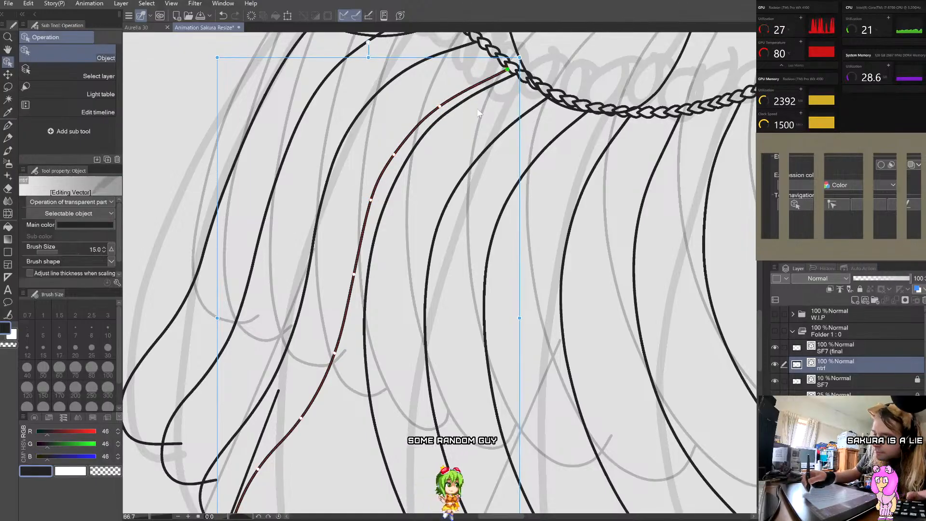
scroll(506, 71, down, 5)
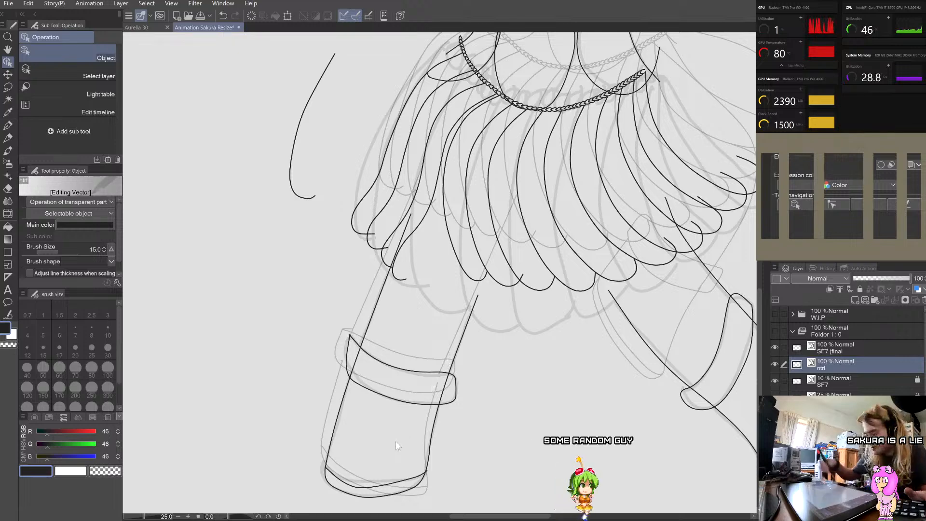
Step: Round out the fourth pleat's hem curl and extend its open end
scroll(395, 445, up, 3)
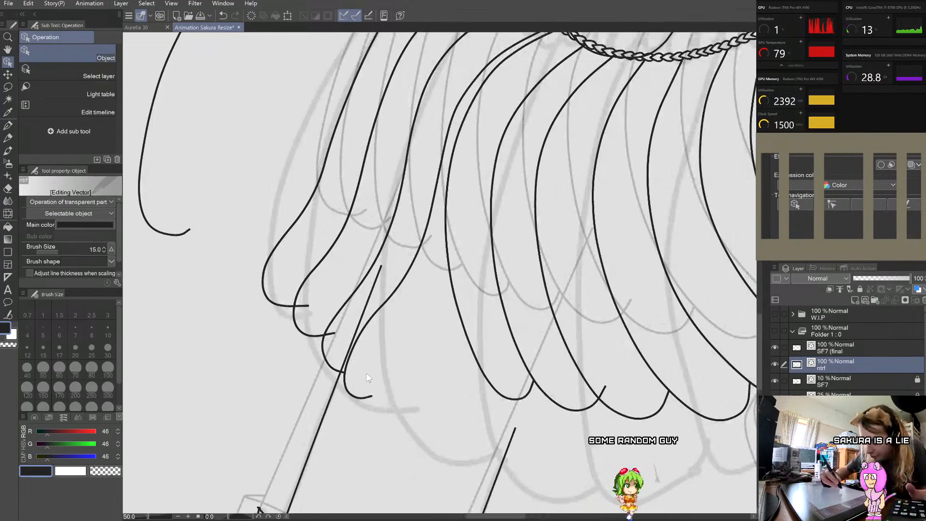
click(359, 396)
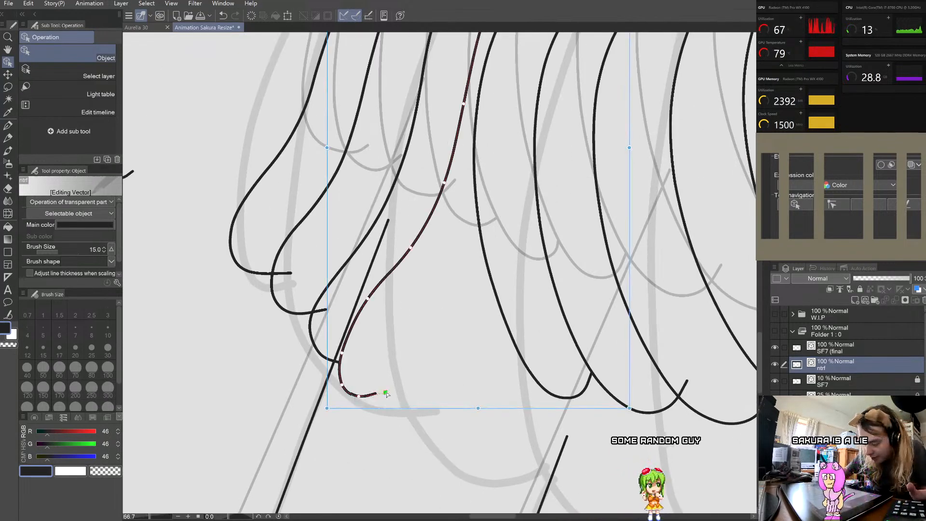
mouse_move(366, 399)
mouse_down()
mouse_move(347, 383)
mouse_move(388, 394)
mouse_up()
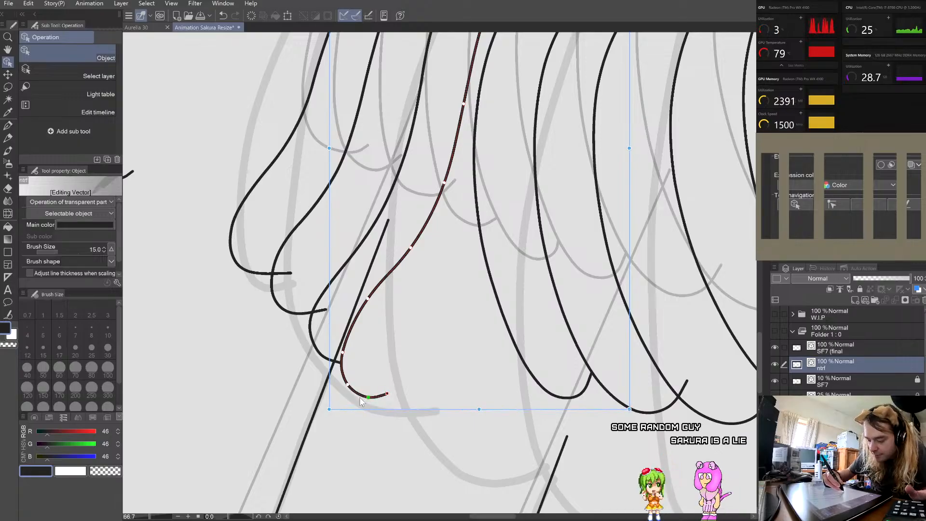
drag(367, 397, 367, 396)
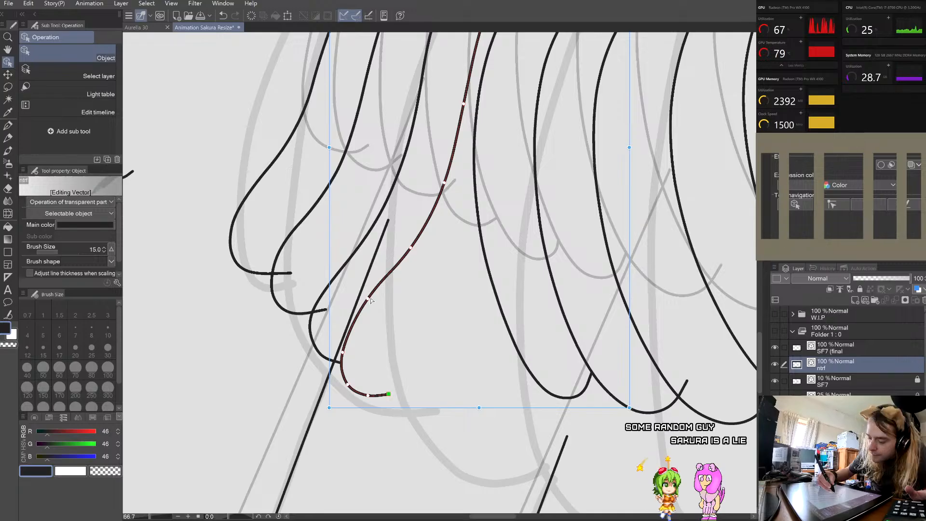
Step: Smooth the fourth pleat's upper bend below the waistband by shifting its control points slightly upward
click(410, 246)
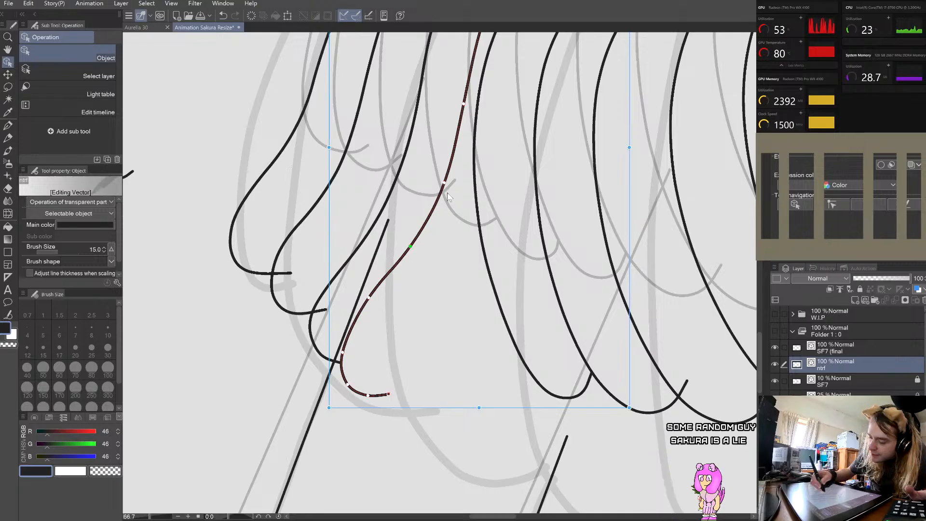
scroll(448, 232, down, 2)
scroll(463, 144, up, 2)
click(448, 199)
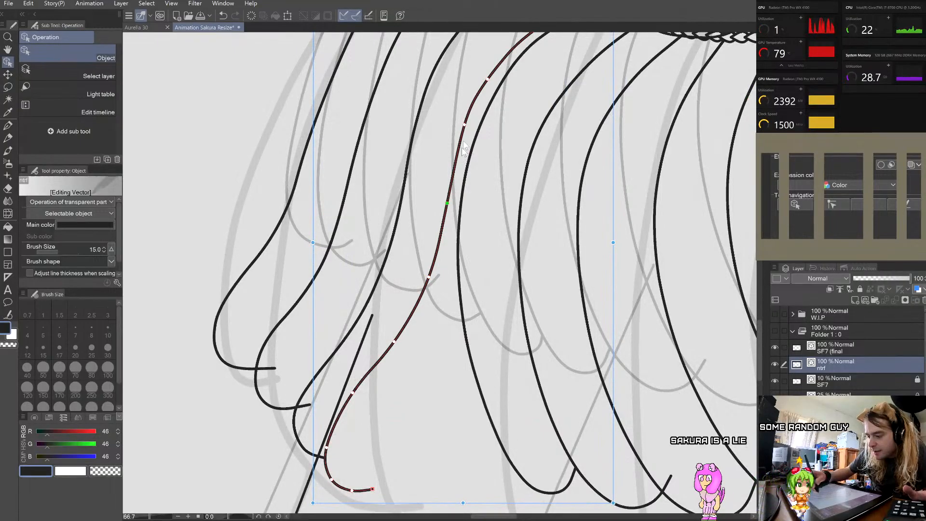
drag(464, 124, 464, 121)
drag(487, 78, 490, 71)
scroll(519, 65, down, 1)
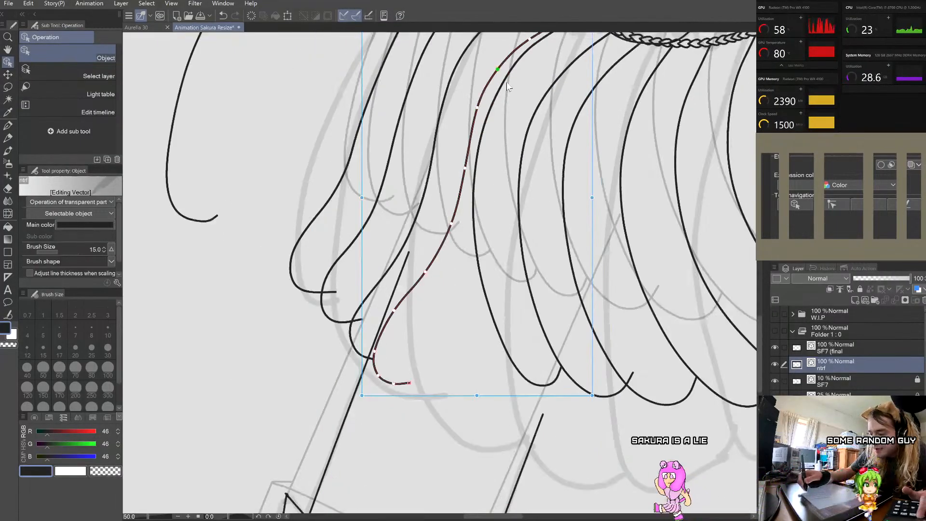
scroll(507, 119, down, 2)
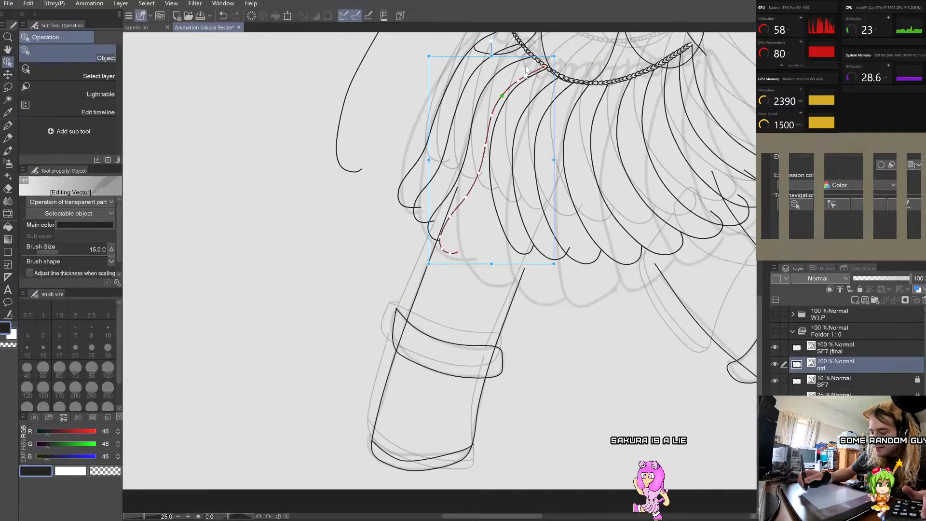
Step: Straighten the fourth pleat's lower bend and bring the end of the third pleat's hem onto its line
scroll(526, 70, up, 2)
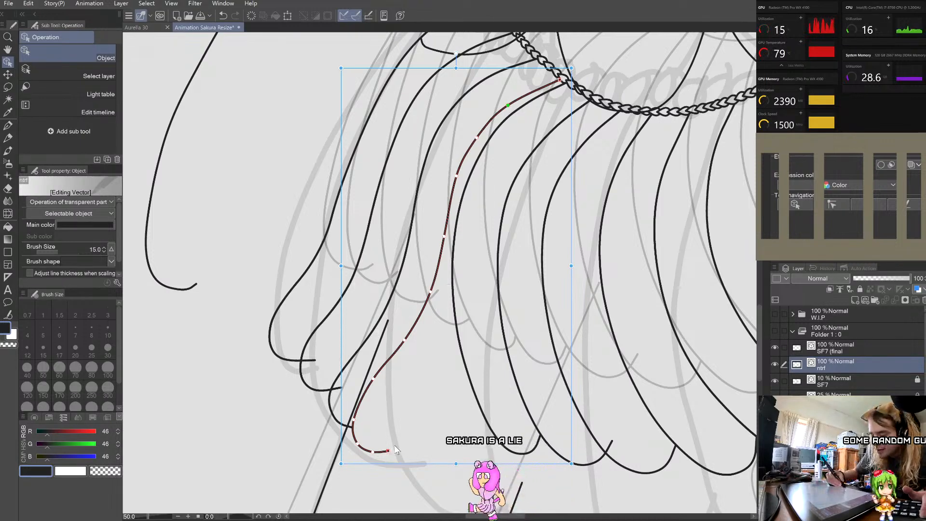
scroll(464, 227, up, 2)
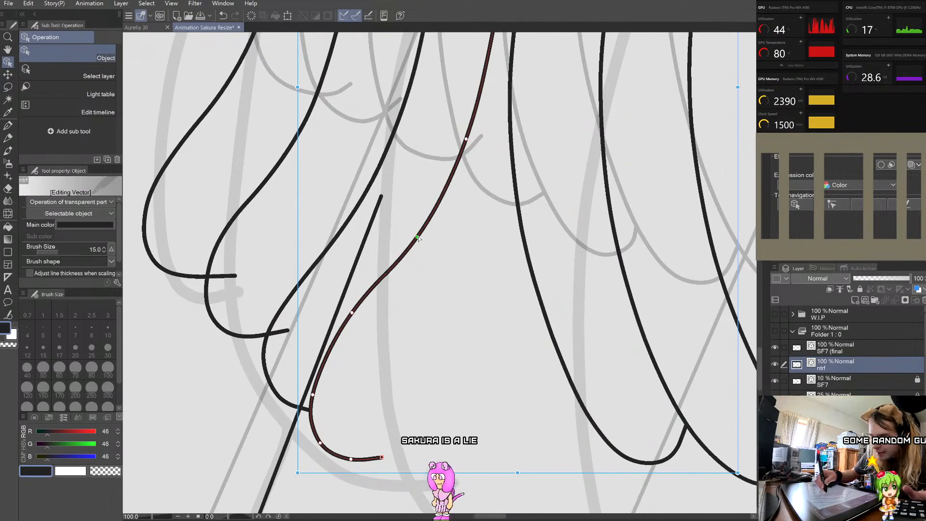
drag(357, 317, 368, 313)
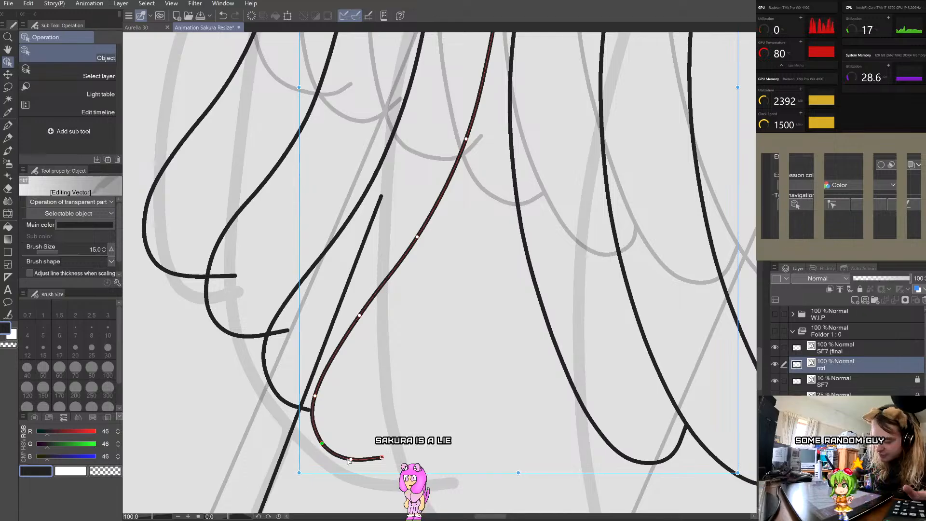
click(284, 398)
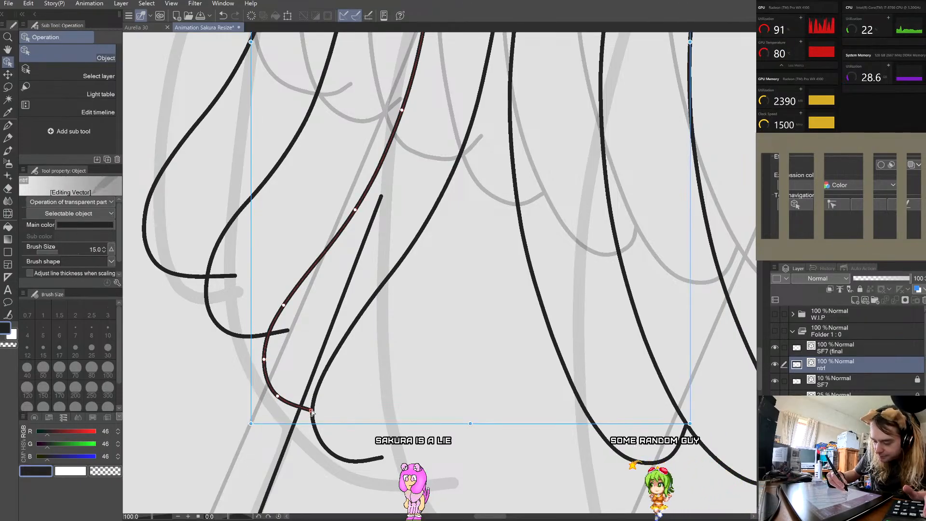
click(341, 404)
Step: Rotate the fourth pleat slightly counterclockwise and check how its hem meets the third pleat's
scroll(396, 404, down, 3)
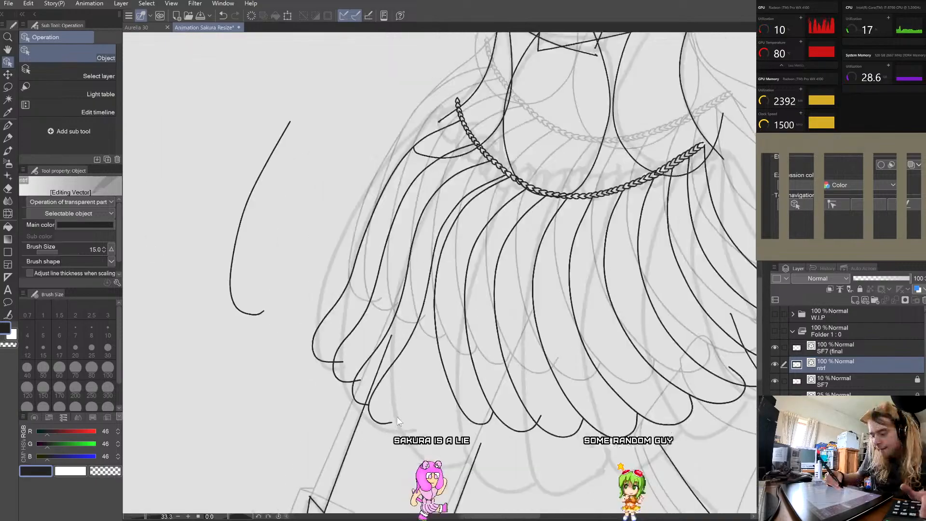
scroll(398, 420, down, 1)
scroll(458, 355, up, 1)
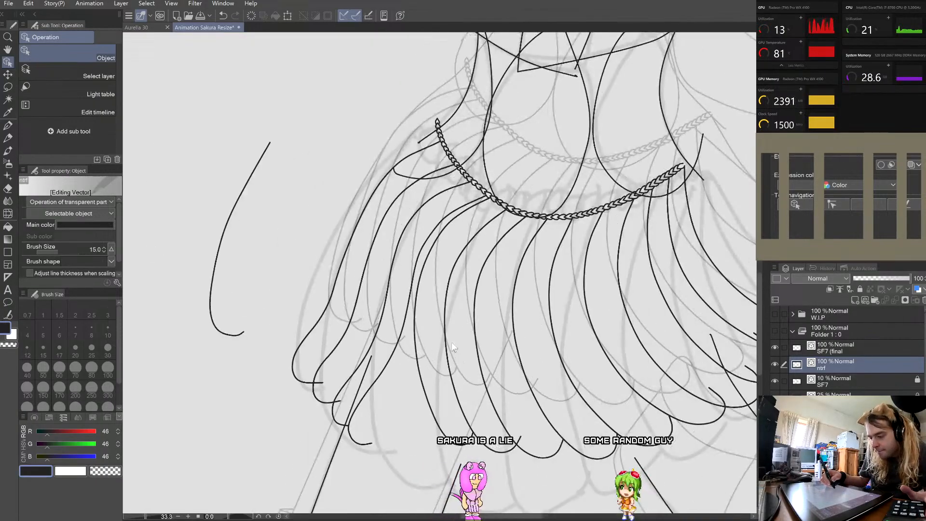
click(434, 233)
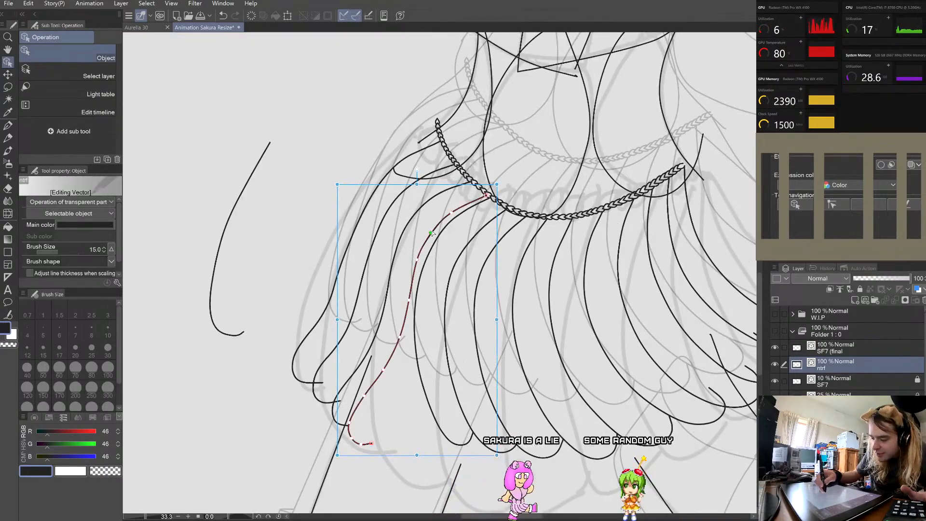
drag(416, 167, 412, 168)
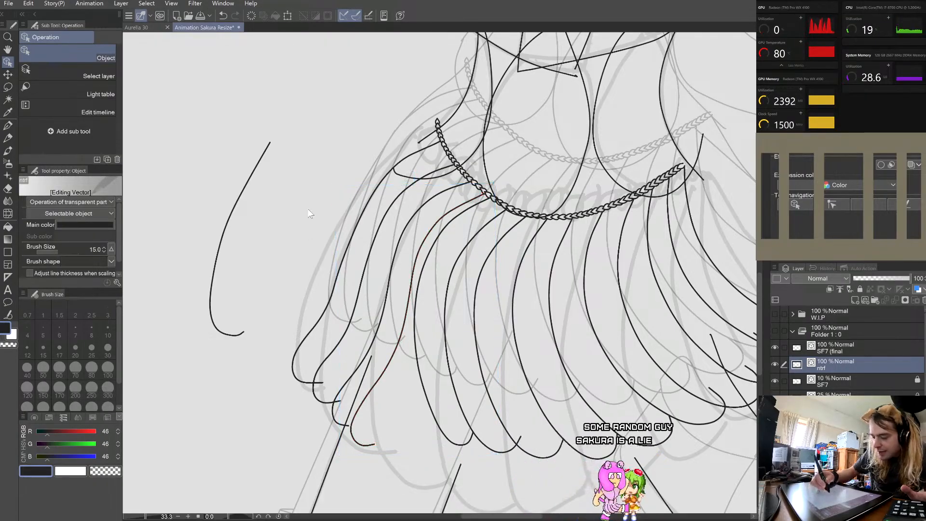
scroll(372, 463, up, 5)
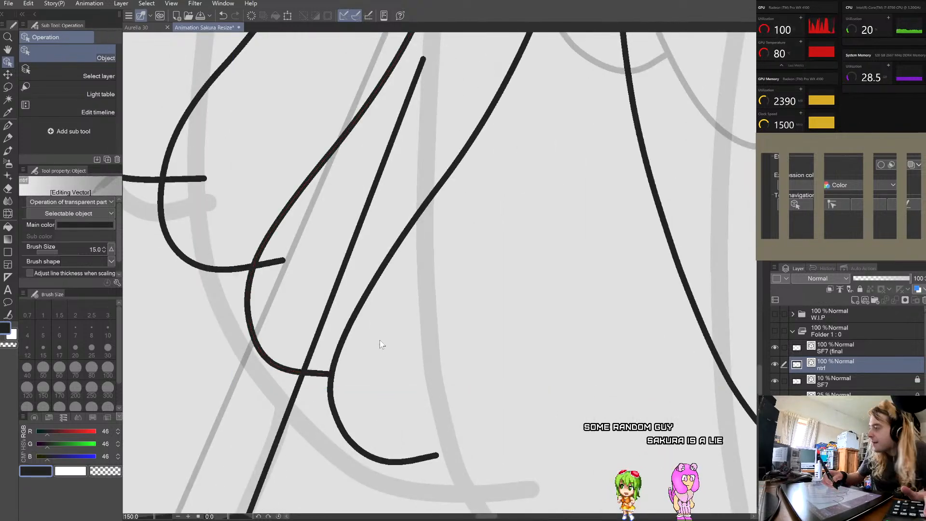
scroll(417, 386, down, 5)
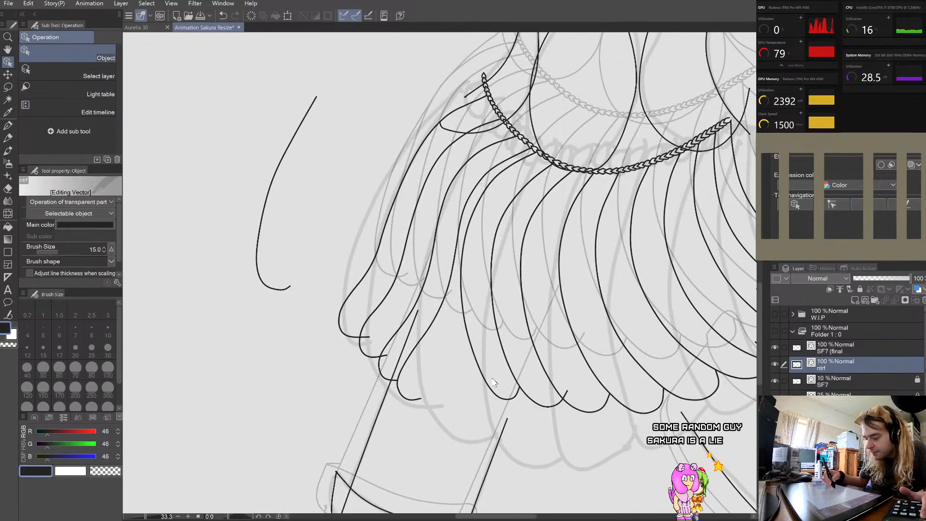
Step: Move the old fifth pleat out of the skirt to the empty area beside the figure
scroll(508, 372, down, 1)
scroll(508, 365, down, 2)
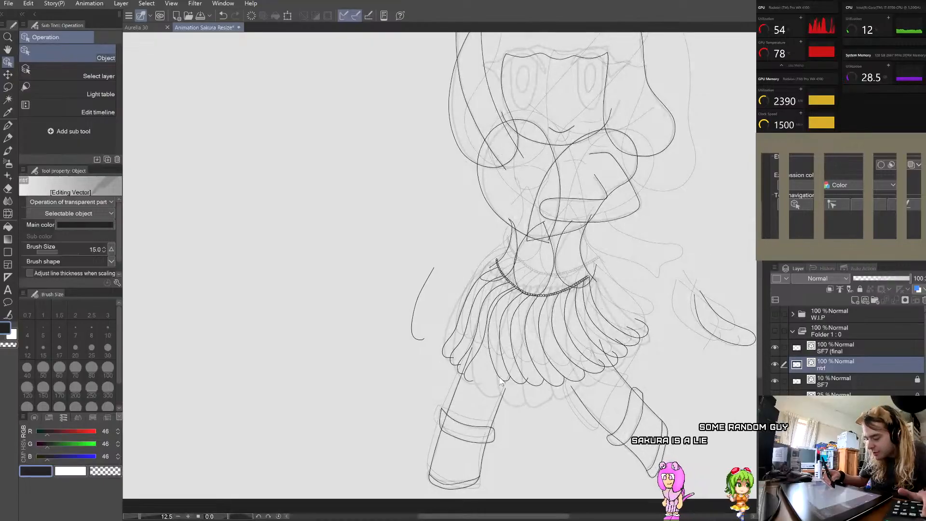
mouse_move(498, 375)
mouse_down()
mouse_move(591, 377)
mouse_move(686, 332)
mouse_move(538, 380)
mouse_move(695, 339)
mouse_up()
Step: Duplicate the fourth pleat and place the copy as the new fifth pleat, rotated slightly counterclockwise
scroll(670, 343, up, 2)
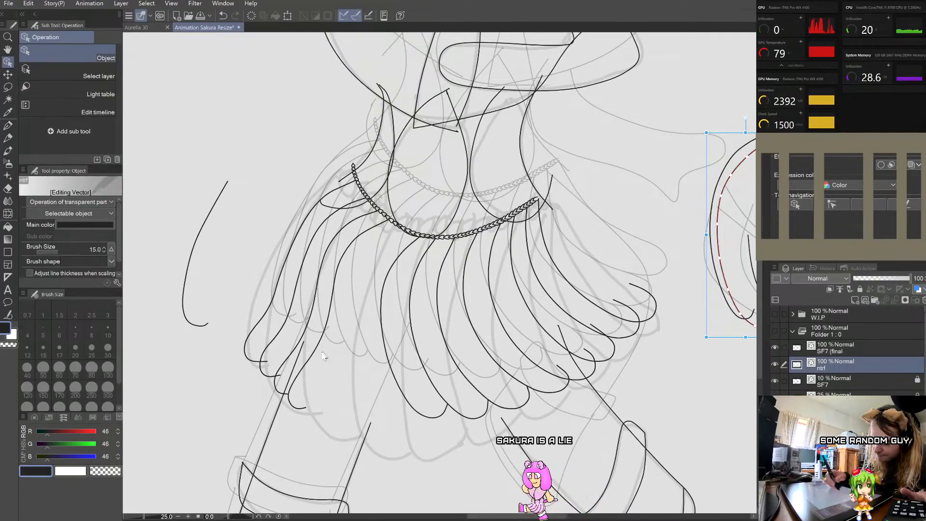
click(317, 353)
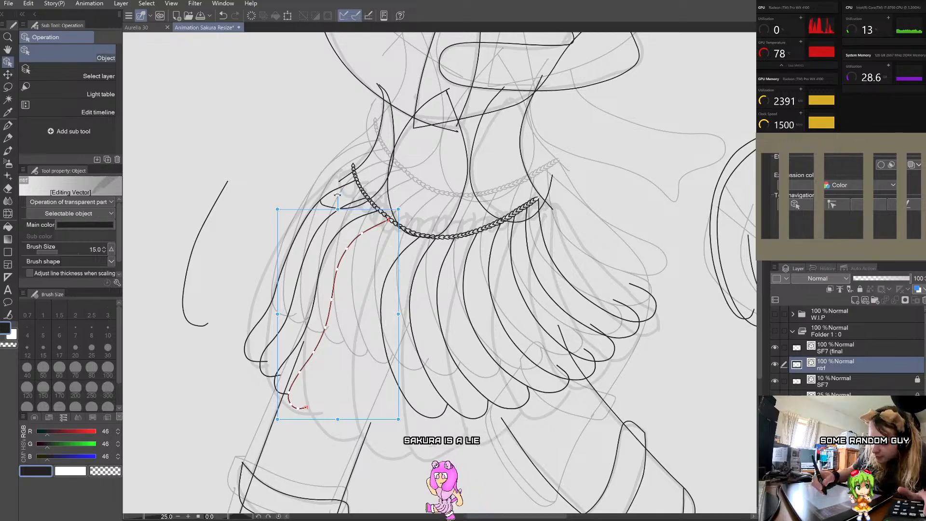
mouse_move(338, 193)
mouse_down()
mouse_move(322, 197)
mouse_move(373, 225)
mouse_move(365, 221)
mouse_up()
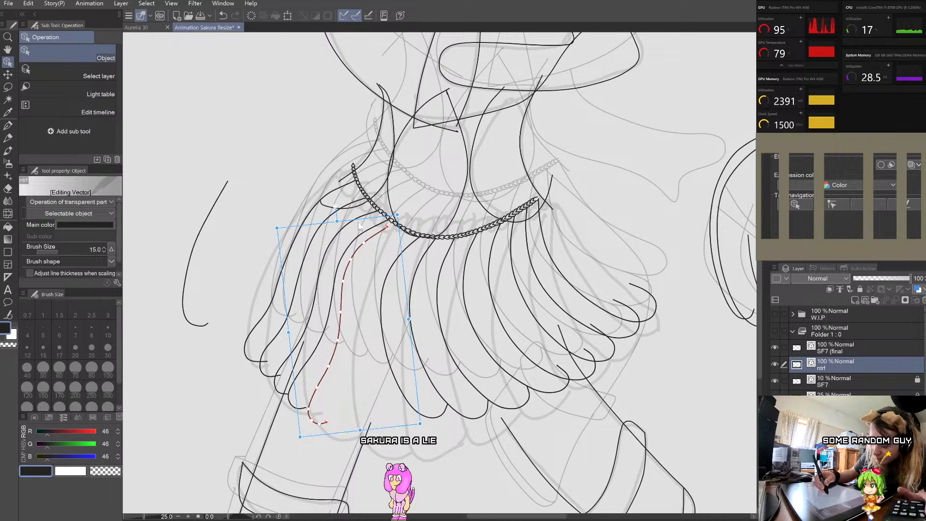
Step: Adjust the fourth pleat's hem curl to meet the new fifth pleat, and end the third pleat's hem on the fourth
scroll(316, 385, up, 2)
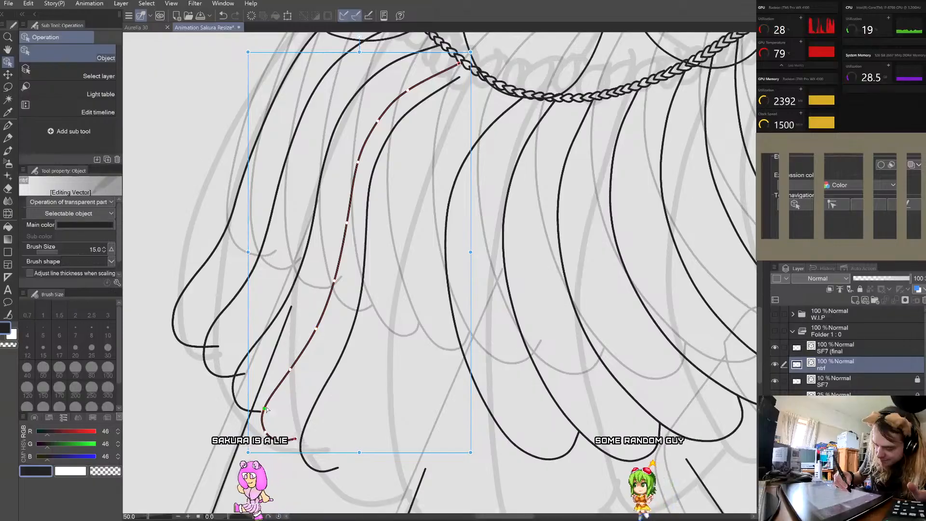
drag(262, 409, 264, 408)
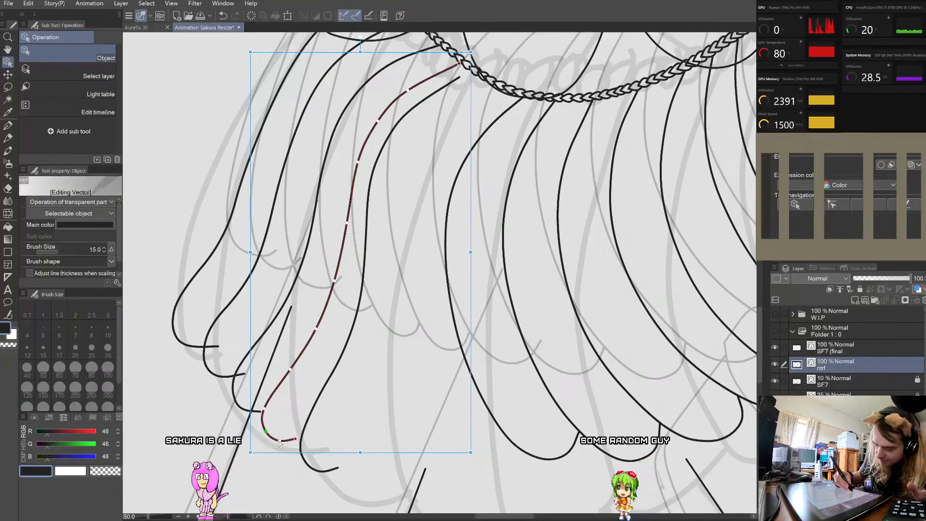
mouse_move(281, 441)
mouse_down()
mouse_move(300, 439)
mouse_move(263, 433)
mouse_move(279, 444)
mouse_move(263, 413)
mouse_up()
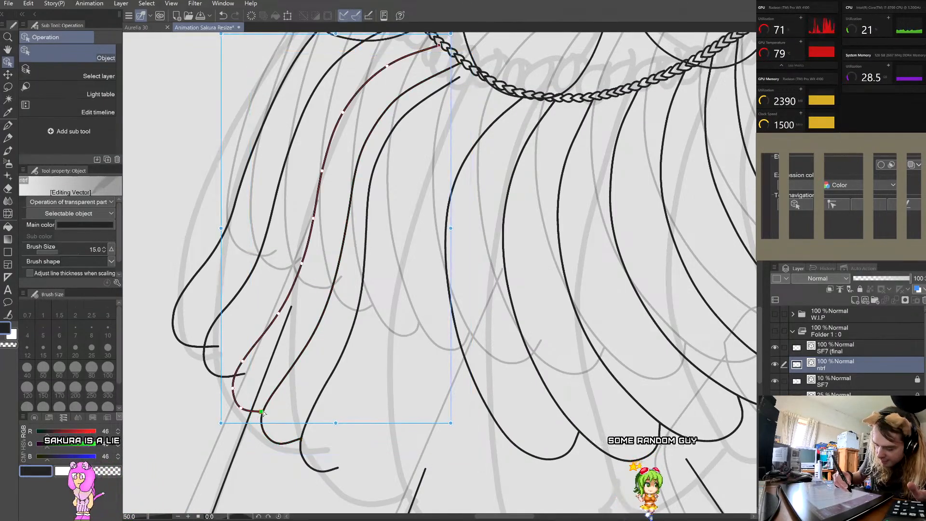
Step: Rotate the new fifth pleat slightly clockwise and align it beside the fourth pleat under the waistband
click(297, 396)
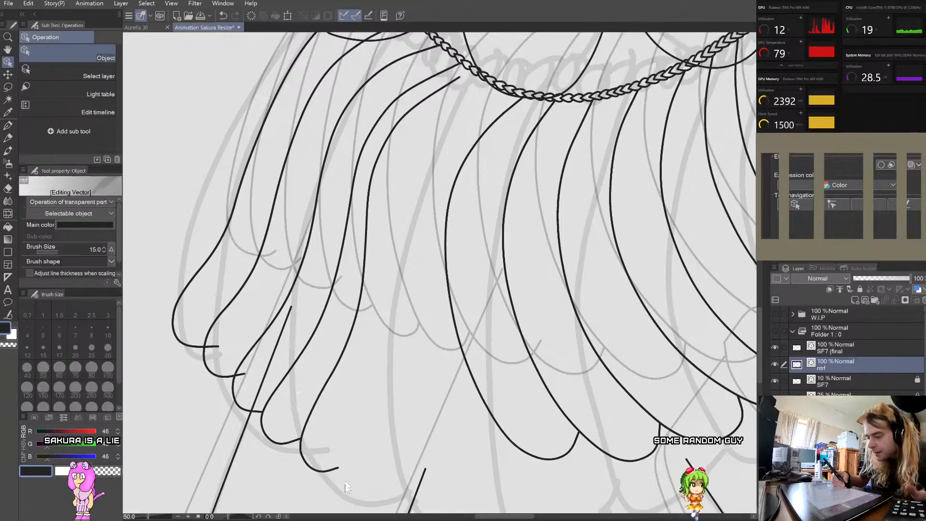
click(452, 81)
scroll(431, 185, down, 2)
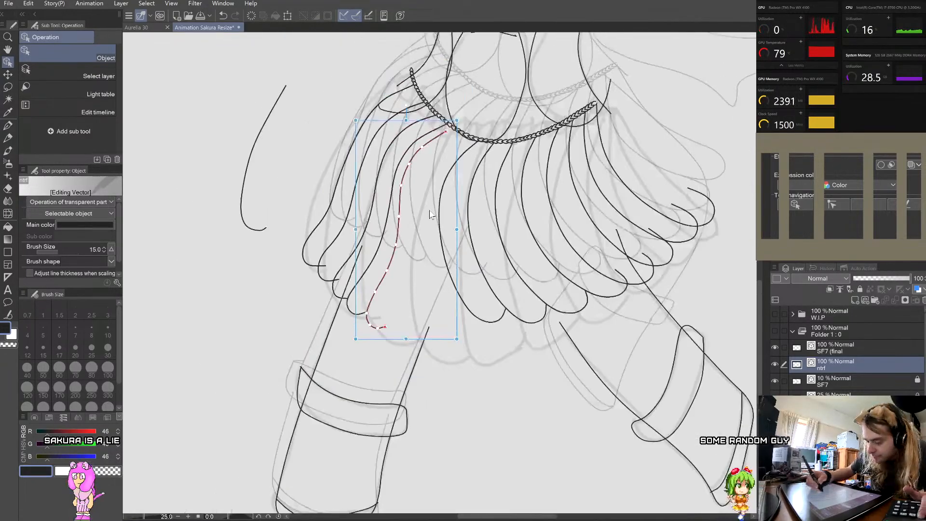
scroll(429, 215, down, 1)
scroll(415, 214, up, 2)
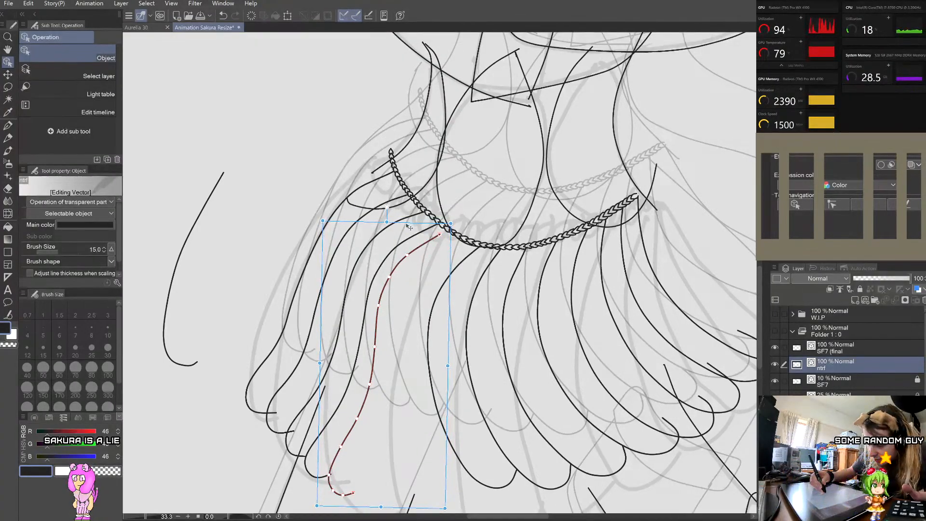
drag(408, 226, 411, 227)
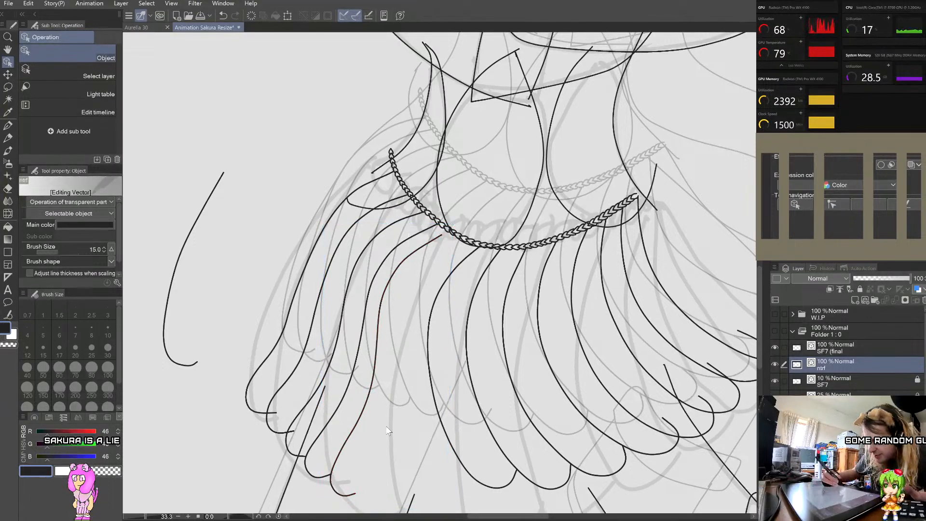
scroll(477, 390, up, 1)
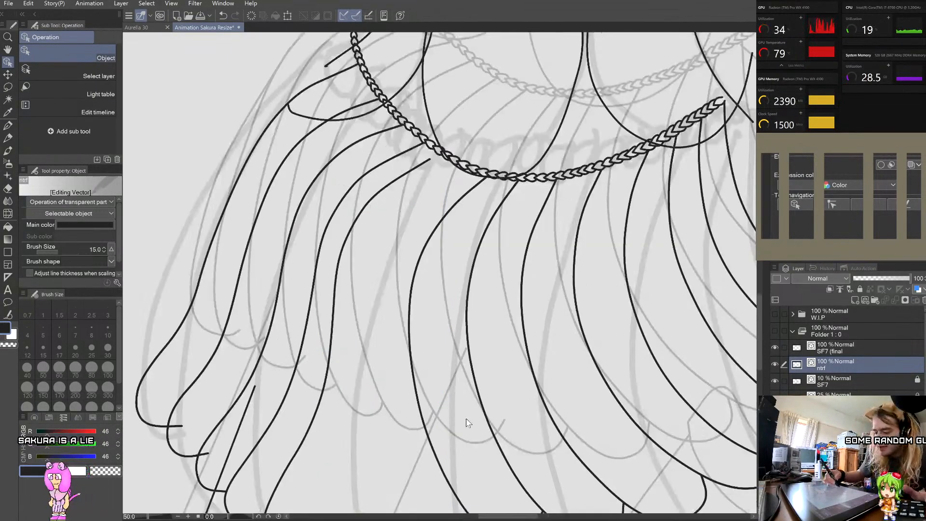
Step: Attach the fifth pleat's top end to the waistband and reshape its upper curve to flow evenly beside the fourth pleat
click(343, 196)
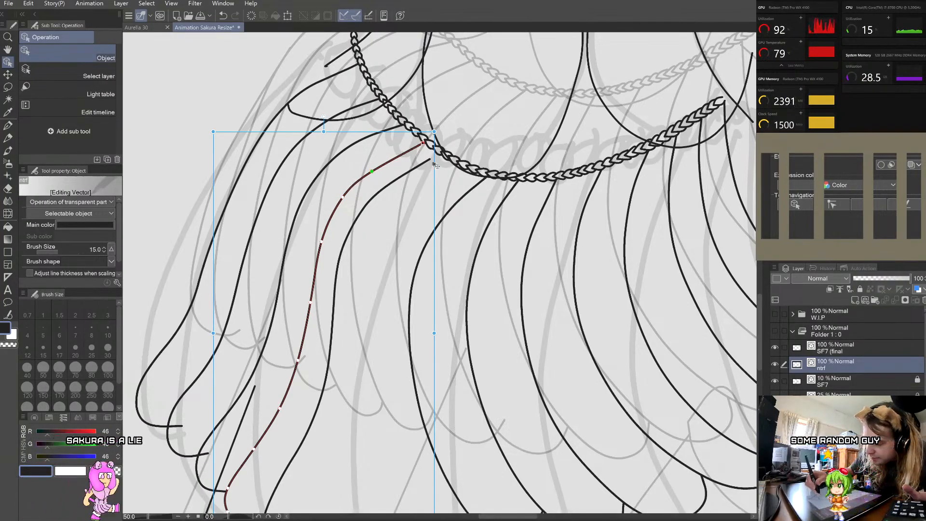
drag(373, 171, 442, 158)
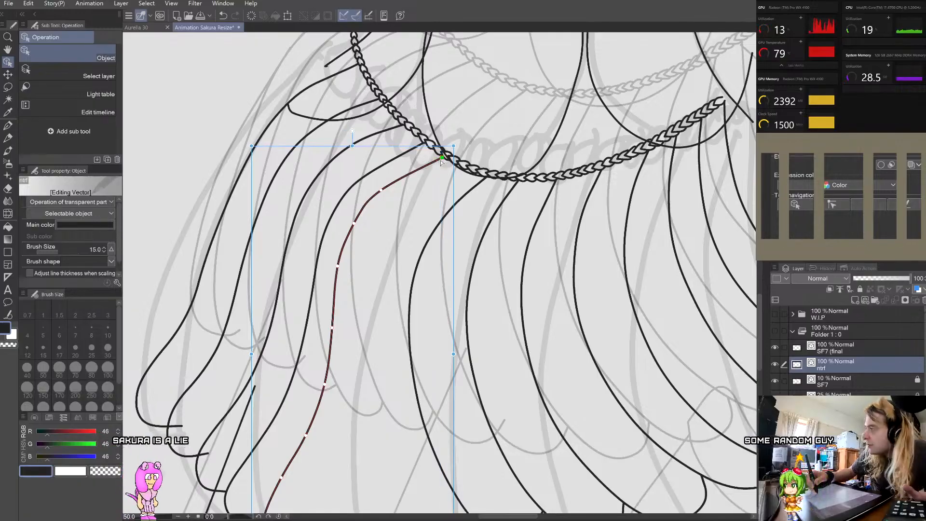
drag(380, 191, 393, 189)
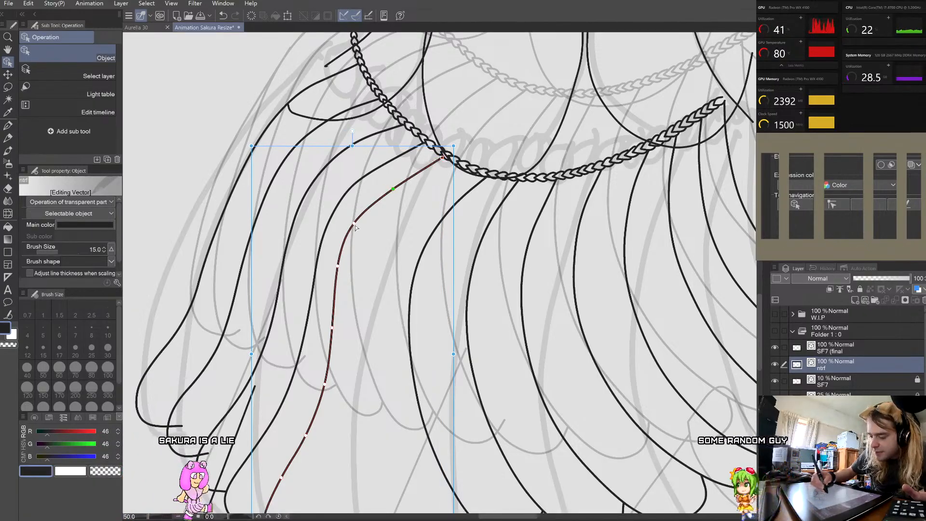
drag(354, 223, 364, 219)
drag(339, 266, 348, 261)
drag(332, 328, 336, 326)
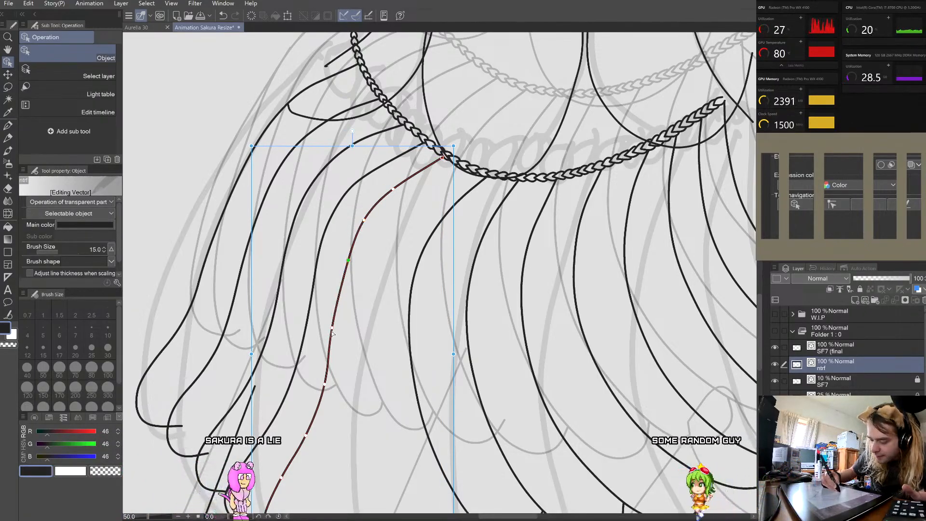
drag(442, 158, 445, 159)
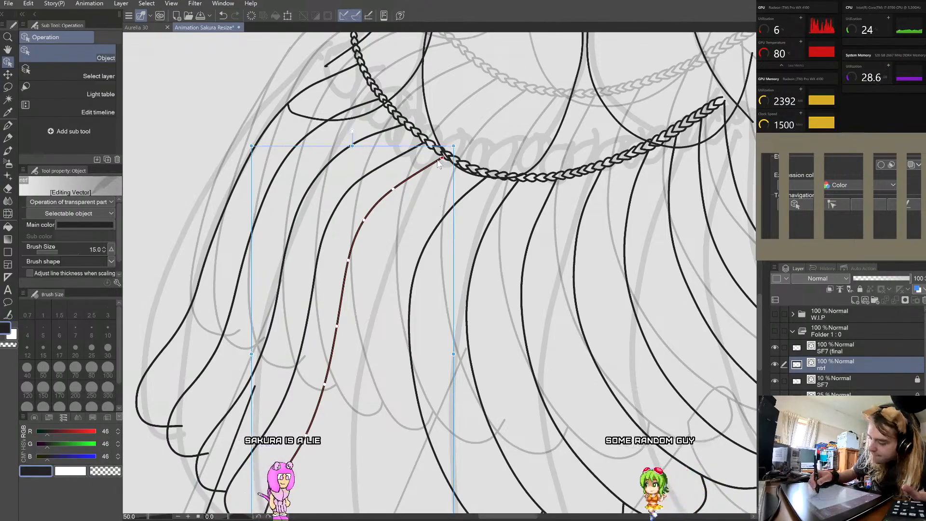
Step: Smooth the fourth pleat's upper curve just below its end at the waistband
scroll(444, 162, down, 2)
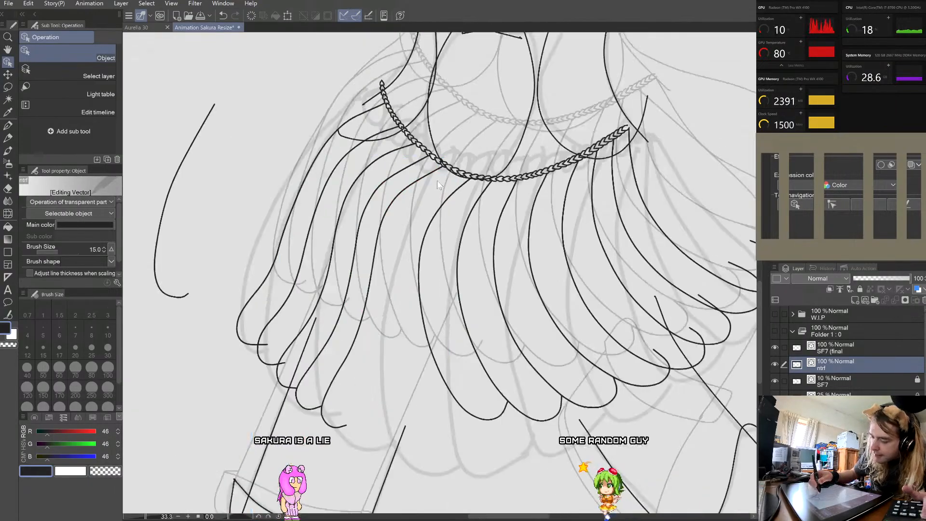
scroll(434, 165, up, 2)
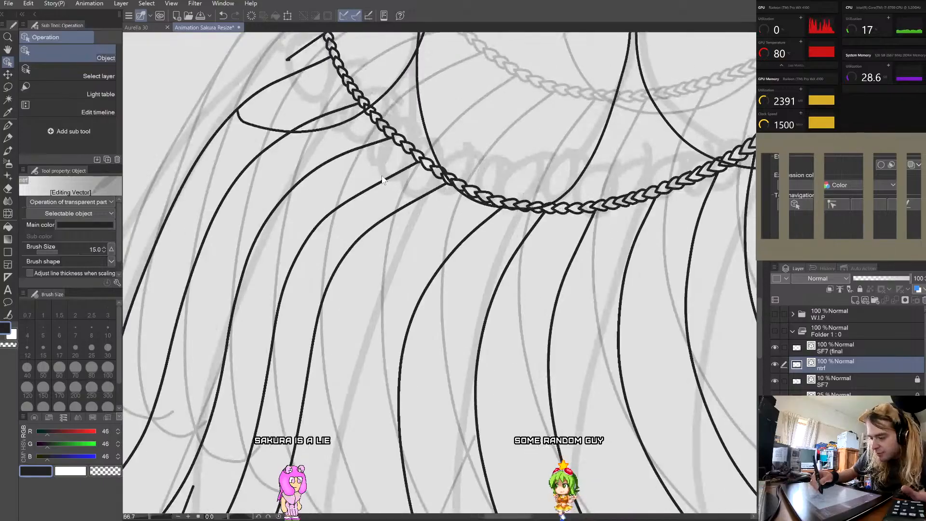
drag(349, 200, 357, 194)
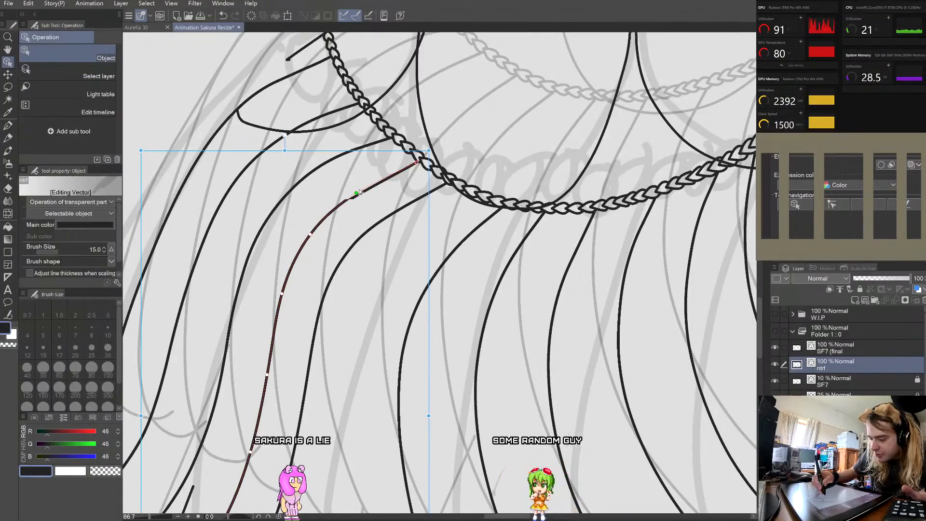
click(417, 163)
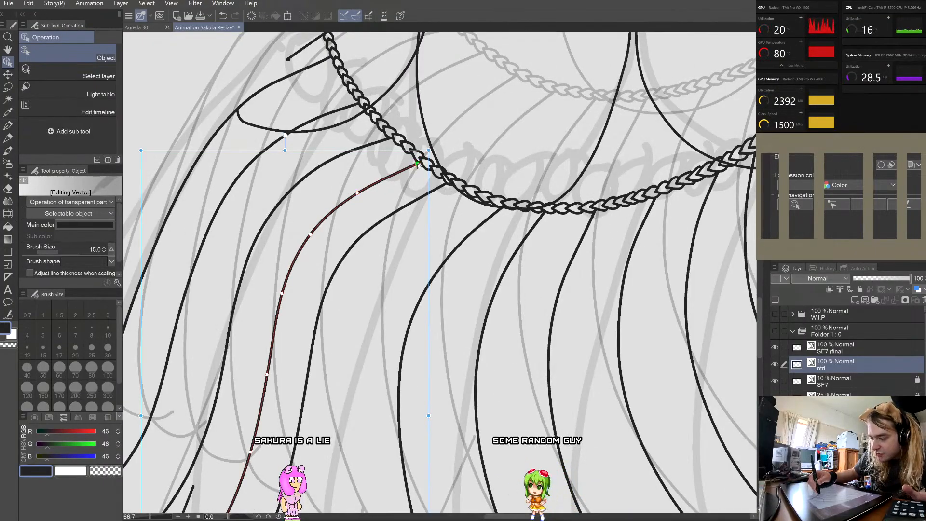
Step: Refit the fifth pleat's top end under the waistband braid and round out the bend below it
drag(417, 164, 453, 188)
drag(378, 223, 388, 222)
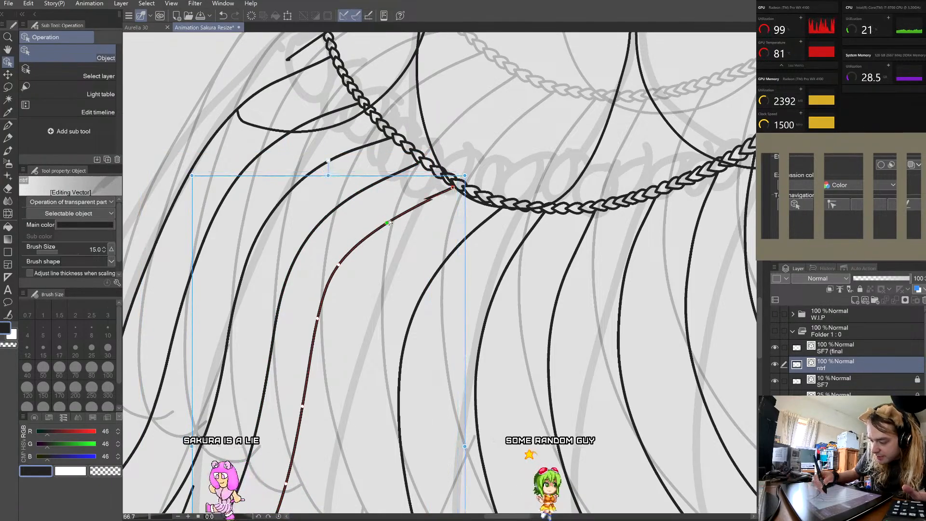
click(455, 189)
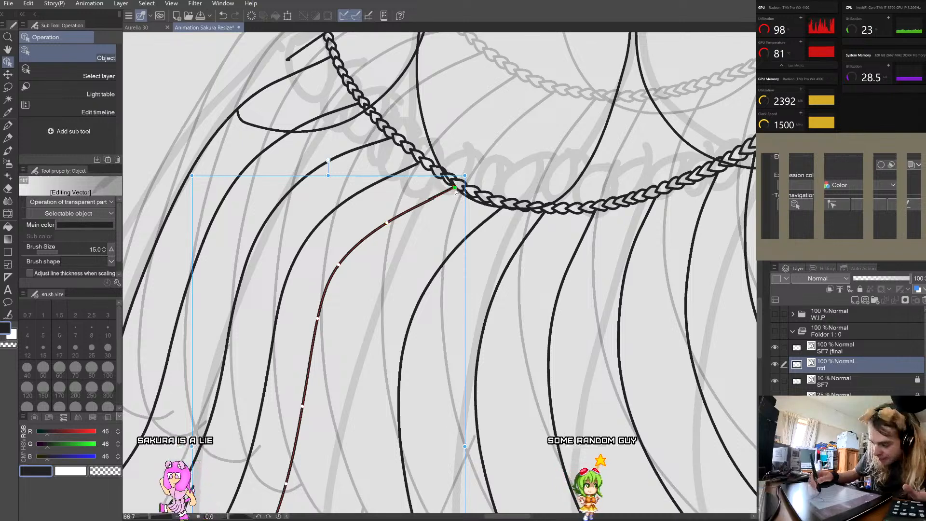
drag(455, 188, 455, 188)
drag(339, 264, 349, 256)
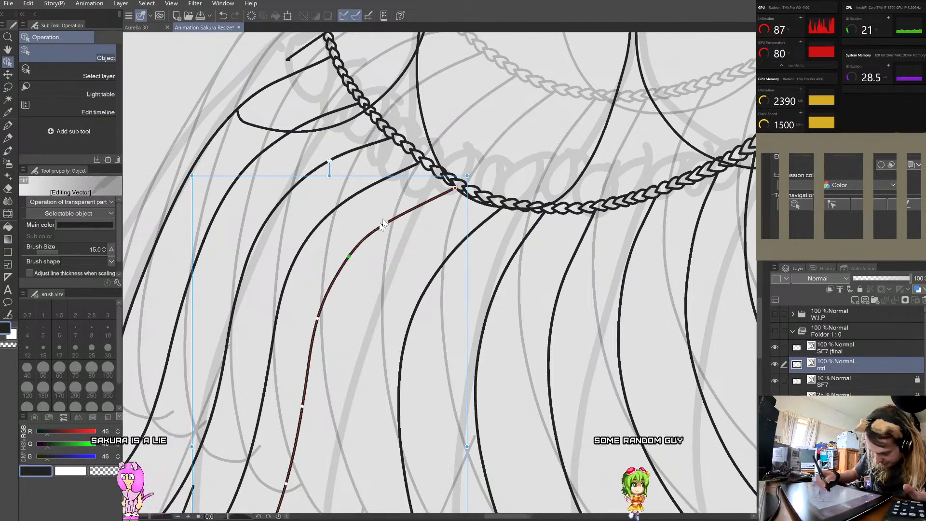
click(455, 189)
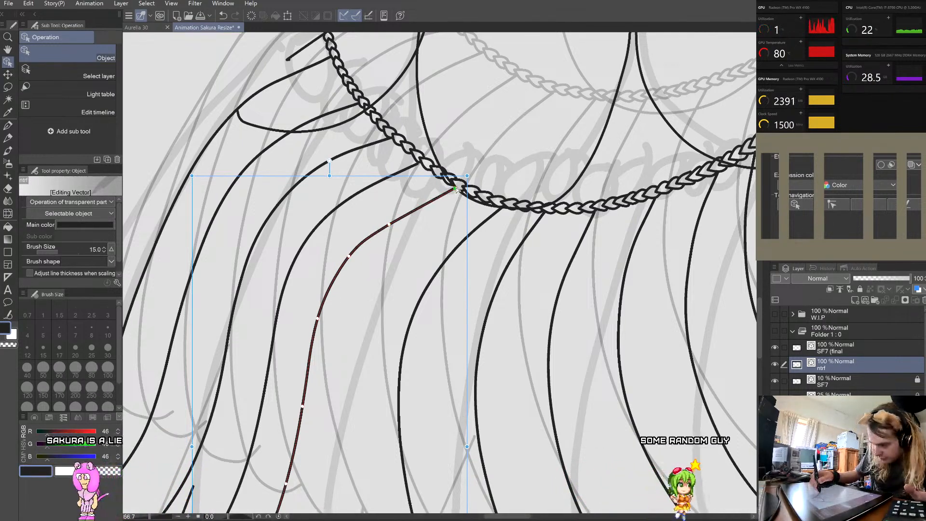
drag(455, 190, 459, 188)
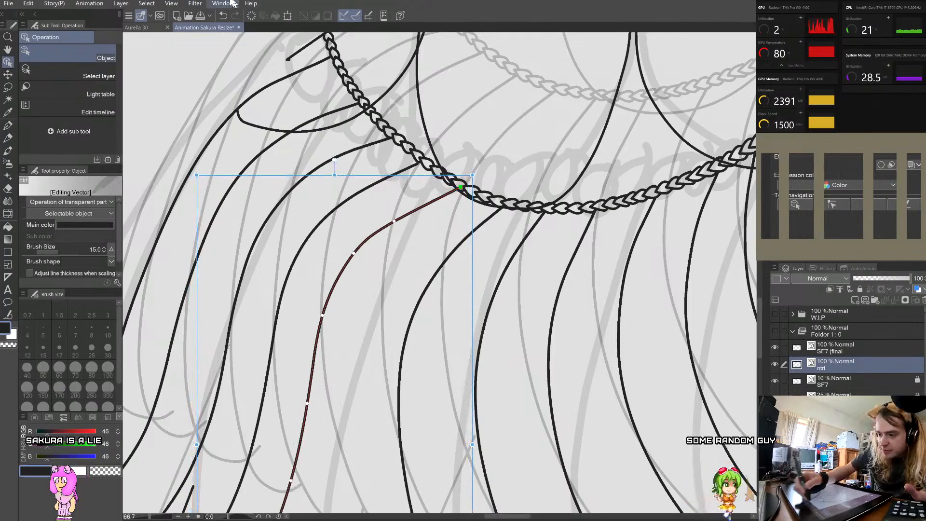
key(ctrl+z)
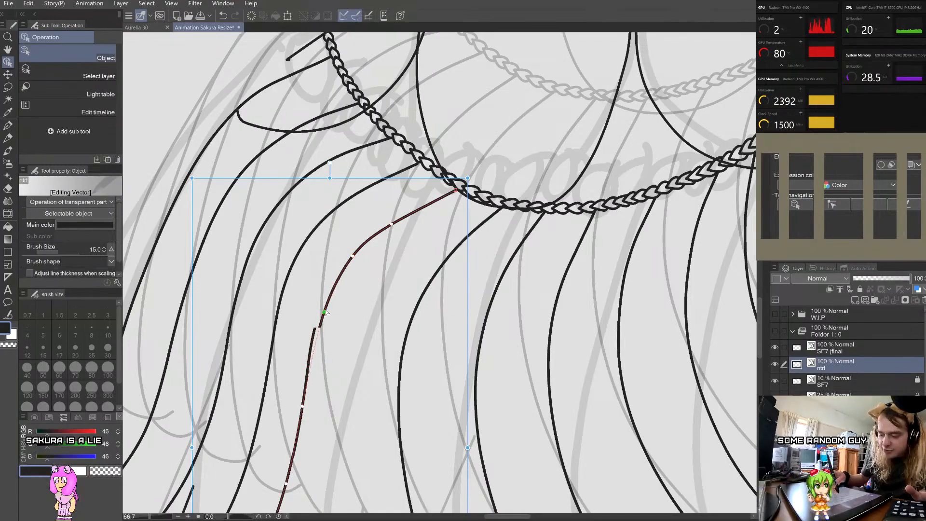
Step: Shift the fifth pleat's middle and lower curve slightly outward from the fourth pleat to smooth its long sweep
scroll(366, 281, down, 2)
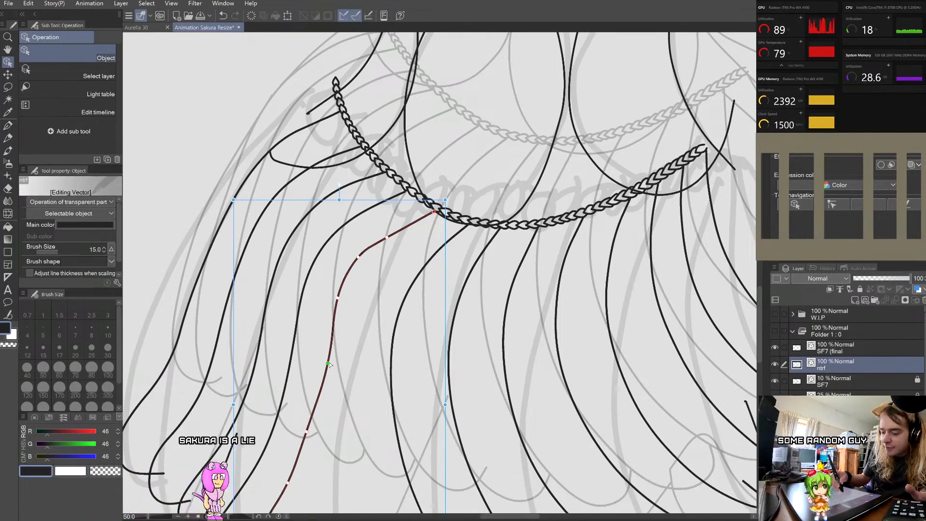
scroll(329, 363, down, 2)
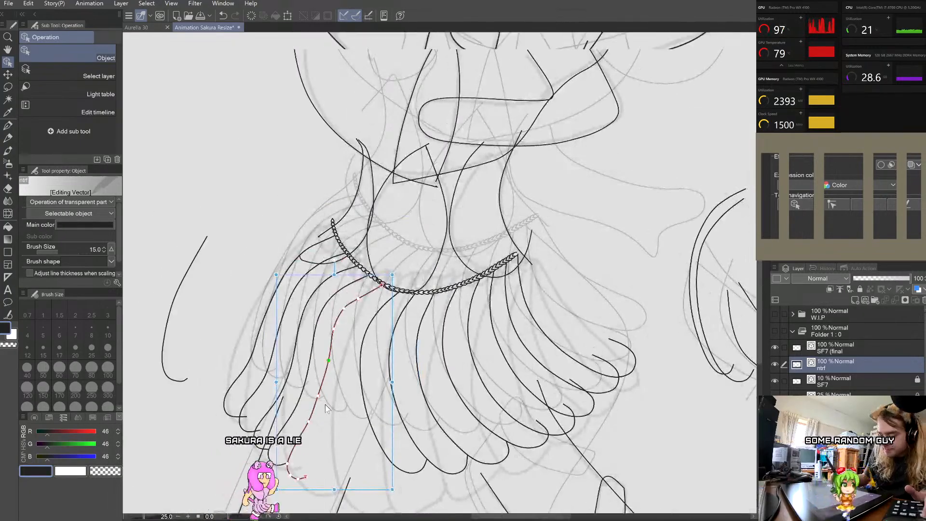
scroll(325, 405, up, 3)
drag(307, 381, 318, 380)
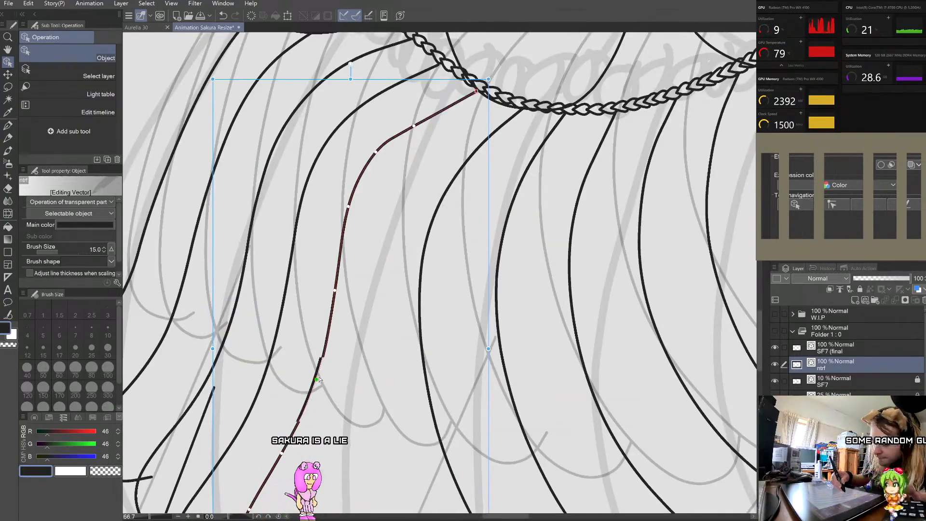
scroll(318, 379, down, 3)
scroll(299, 388, up, 1)
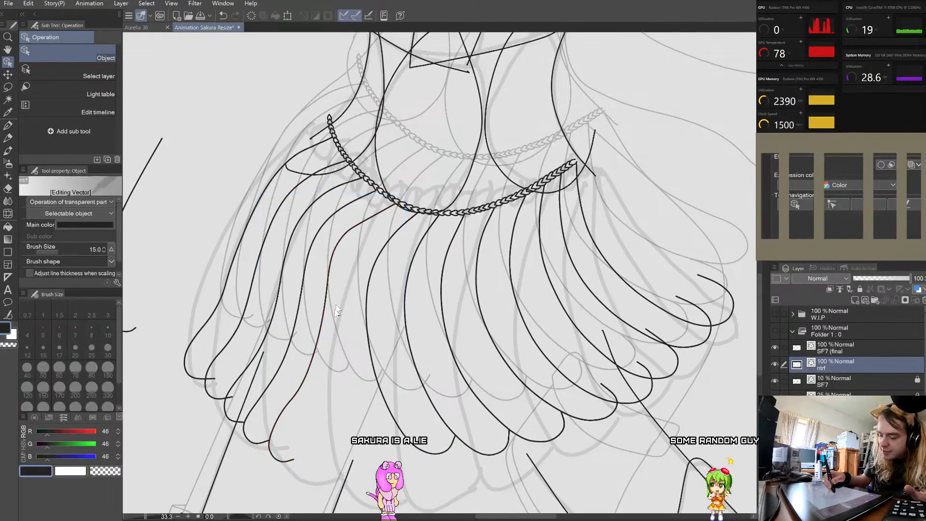
scroll(287, 410, up, 2)
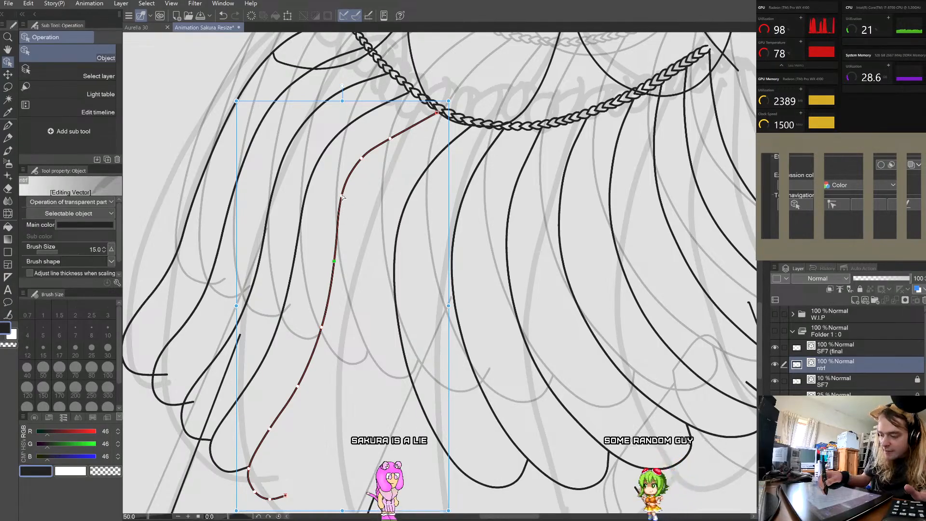
click(351, 216)
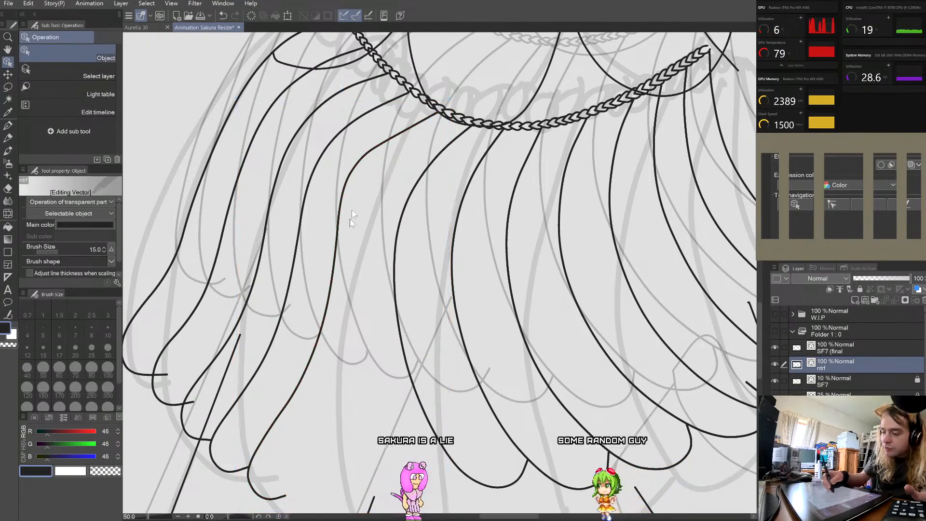
click(335, 258)
click(358, 190)
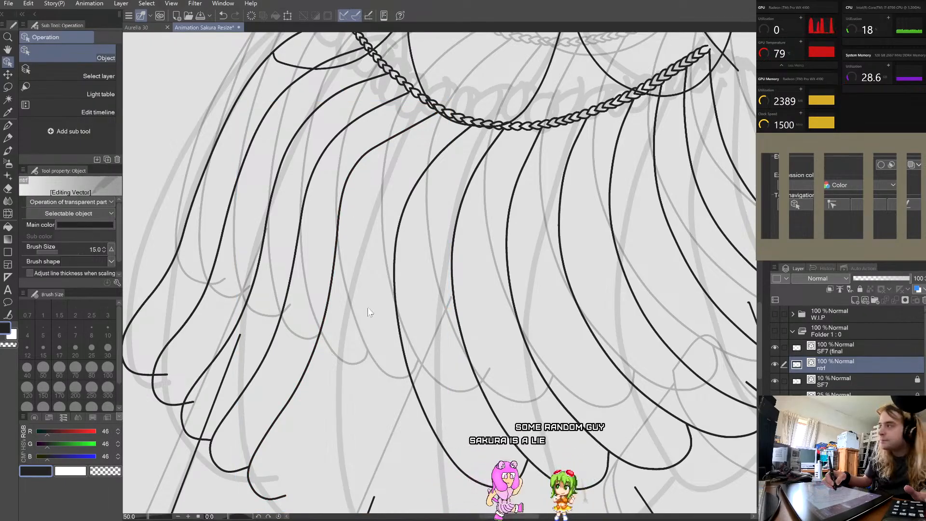
Step: Fine-tune the start and curl of the fifth pleat's hem where the fourth pleat's hem meets it
scroll(290, 474, up, 1)
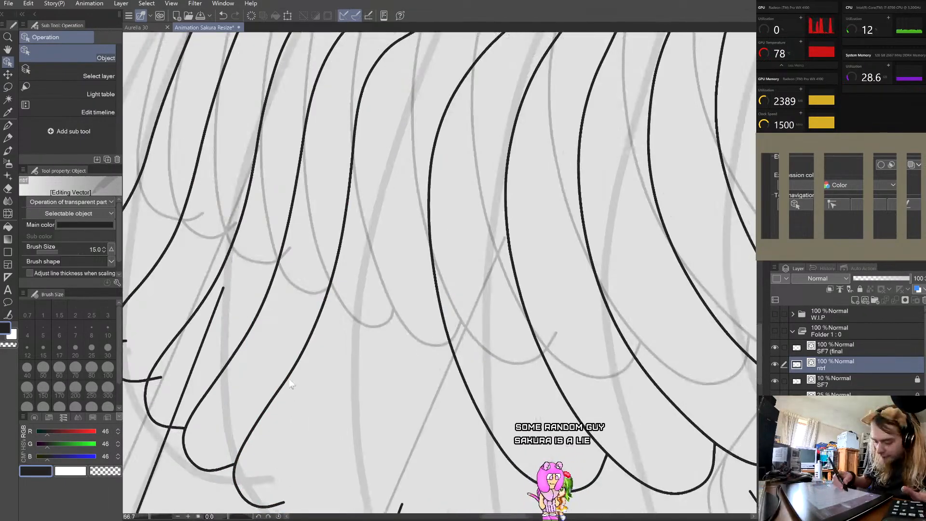
click(295, 375)
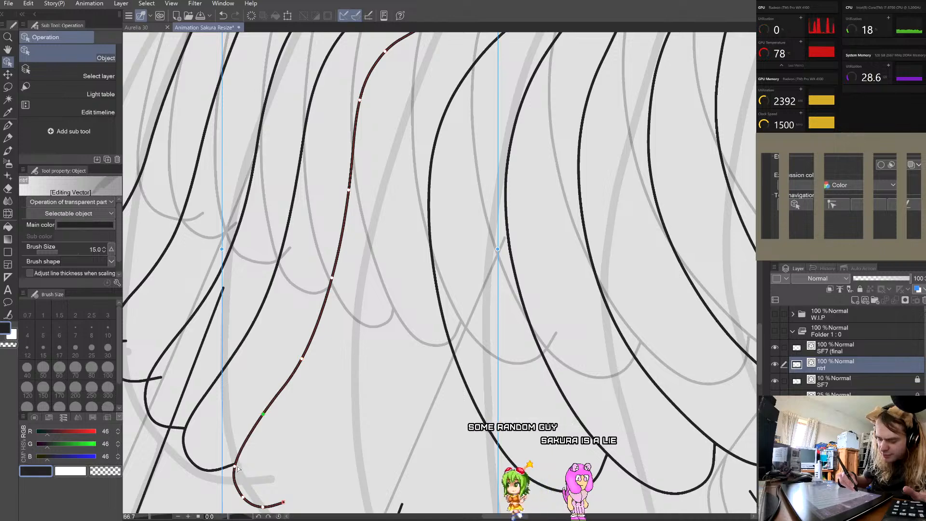
drag(235, 466, 233, 465)
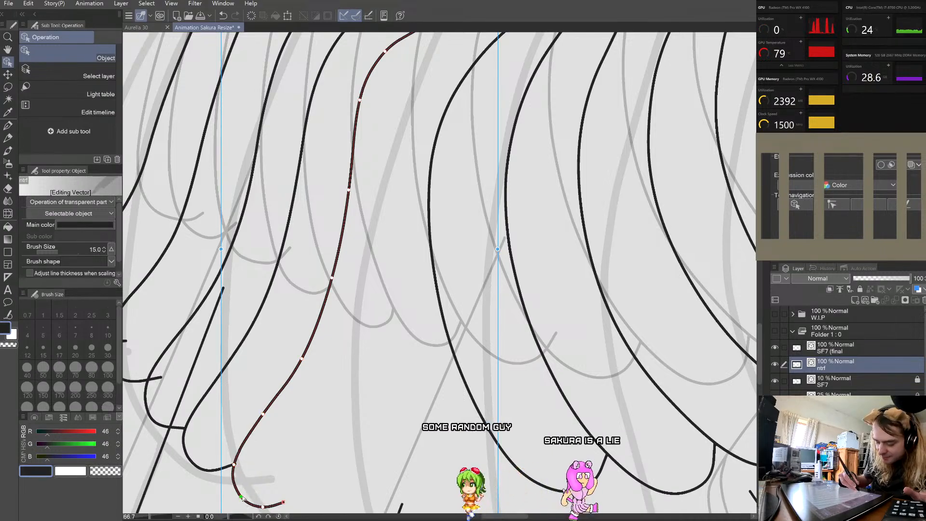
click(285, 467)
scroll(284, 464, down, 2)
scroll(338, 376, down, 1)
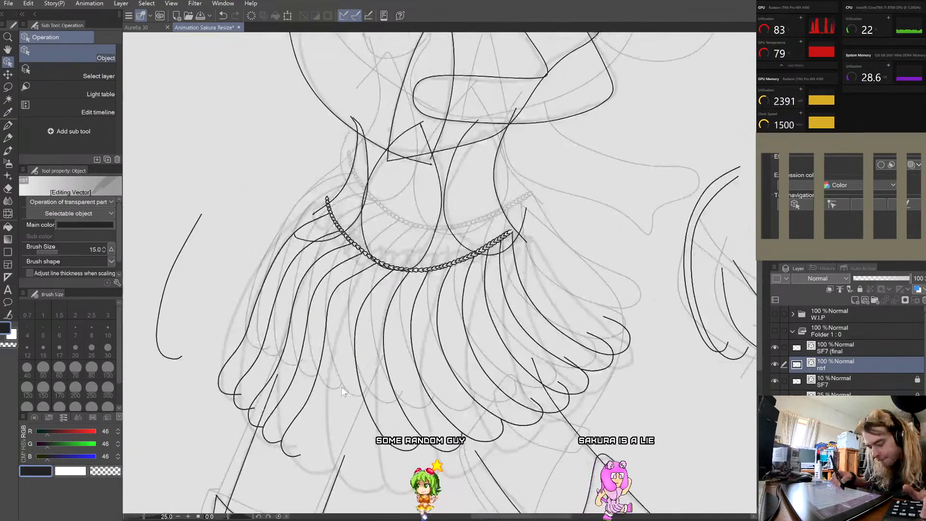
scroll(317, 418, up, 1)
click(284, 426)
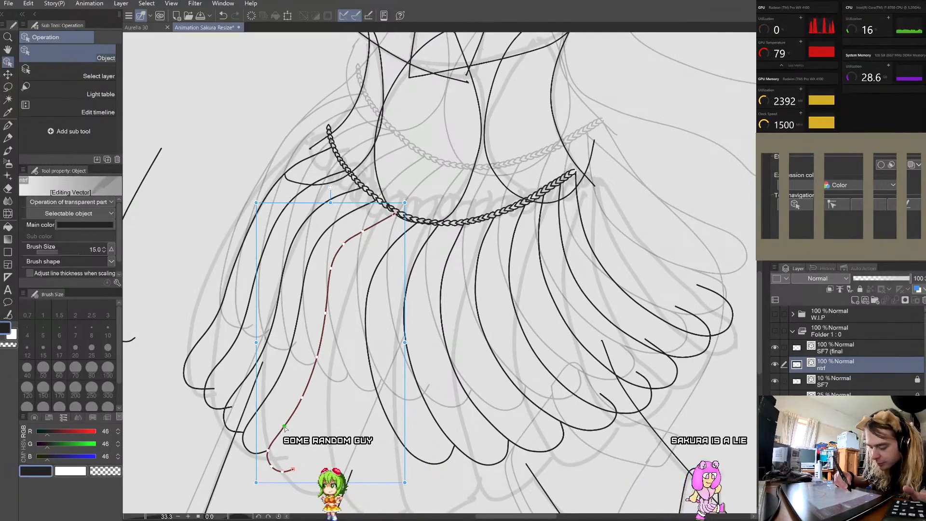
drag(269, 451, 270, 450)
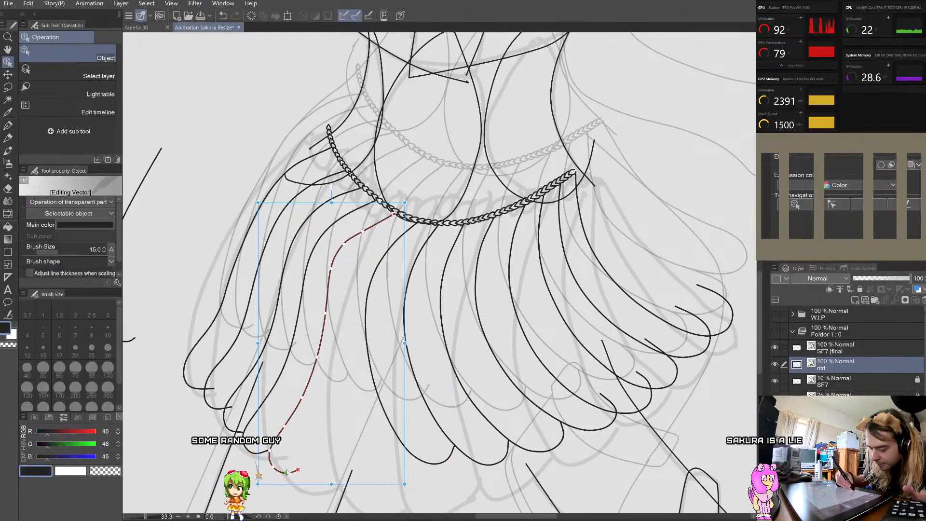
Step: Adjust the fourth pleat's hem curl so it rounds into the edge of the fifth pleat
click(264, 453)
scroll(272, 450, up, 1)
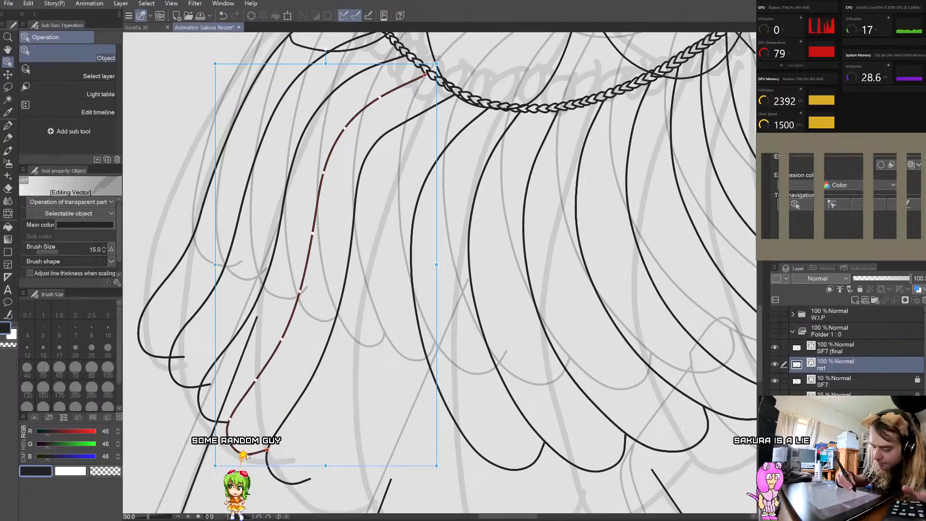
drag(247, 455, 306, 418)
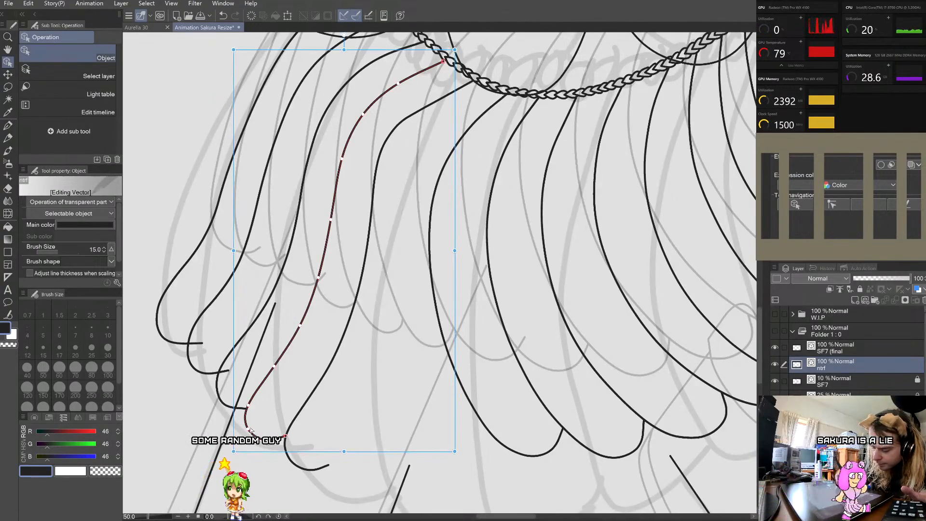
drag(249, 432, 260, 424)
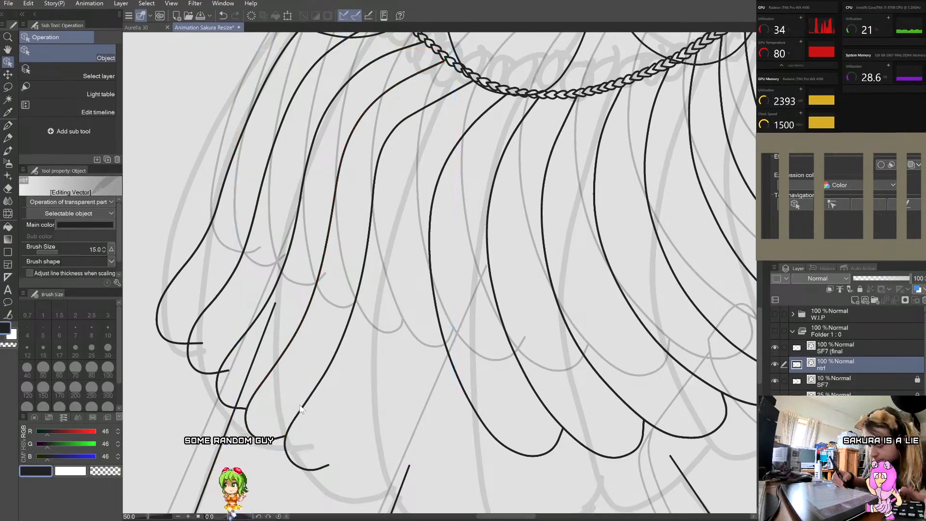
Step: Round the fifth pleat's upper bend below the waistband into a smoother curve
scroll(300, 405, down, 4)
scroll(388, 400, up, 2)
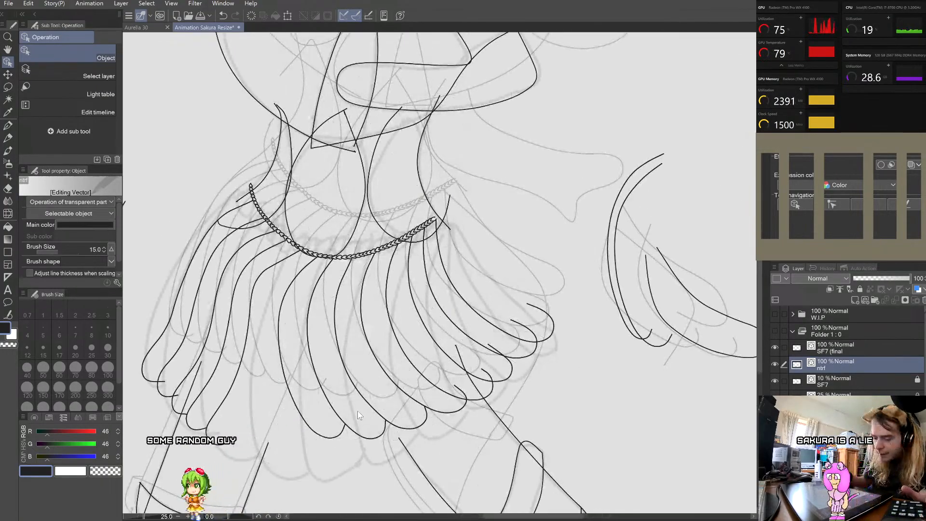
click(263, 274)
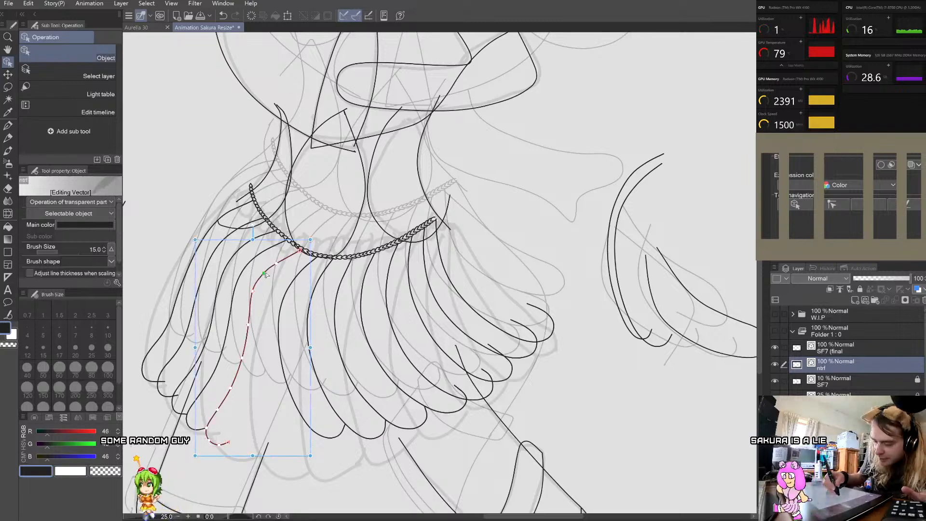
click(254, 291)
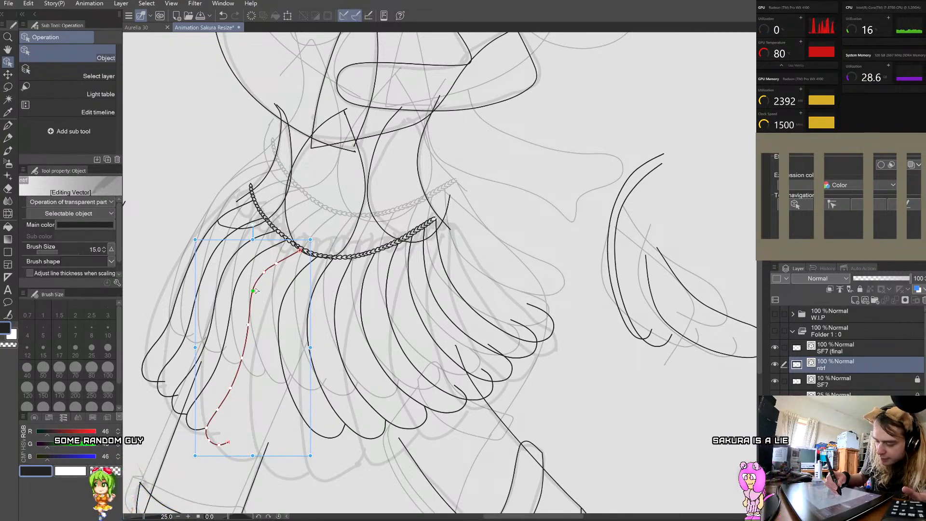
click(274, 294)
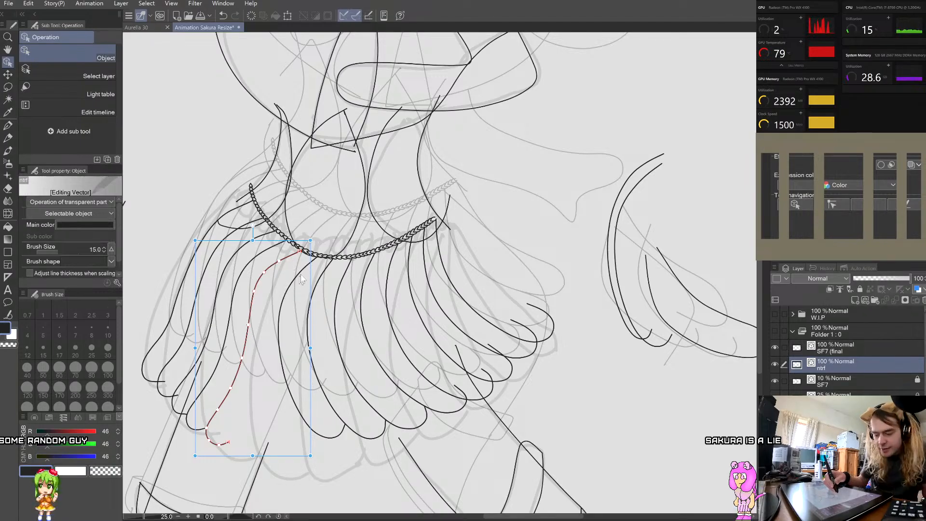
Step: Position a copy of the fifth pleat beside it as the sixth pleat, hanging from the waistband
drag(320, 263, 327, 265)
drag(265, 232, 305, 248)
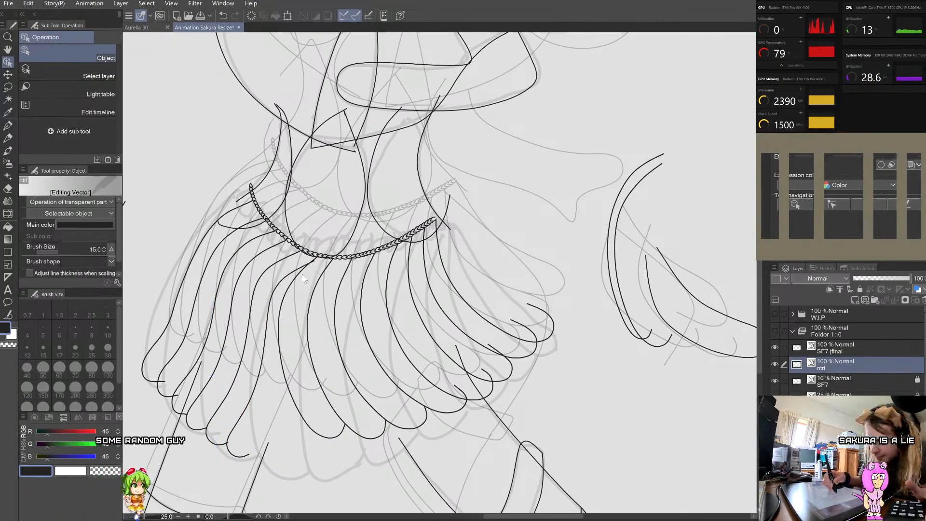
scroll(305, 273, up, 4)
scroll(259, 333, down, 4)
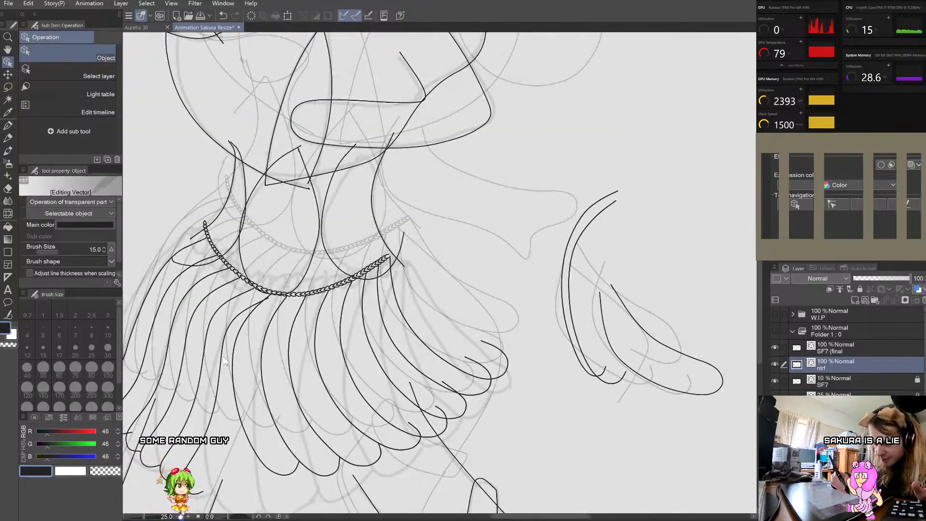
Step: Attach the sixth pleat's upper end to the waistband and smooth the bend just below it
scroll(223, 365, up, 1)
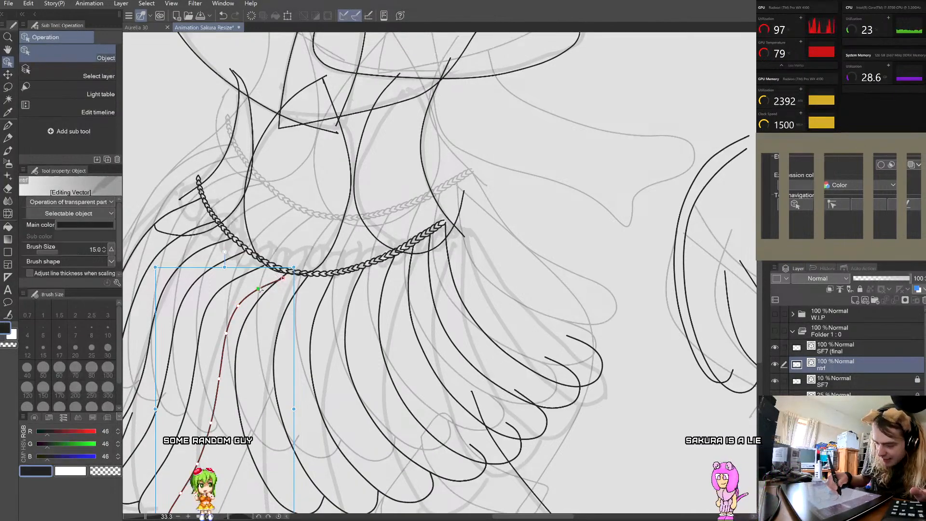
drag(283, 278, 262, 287)
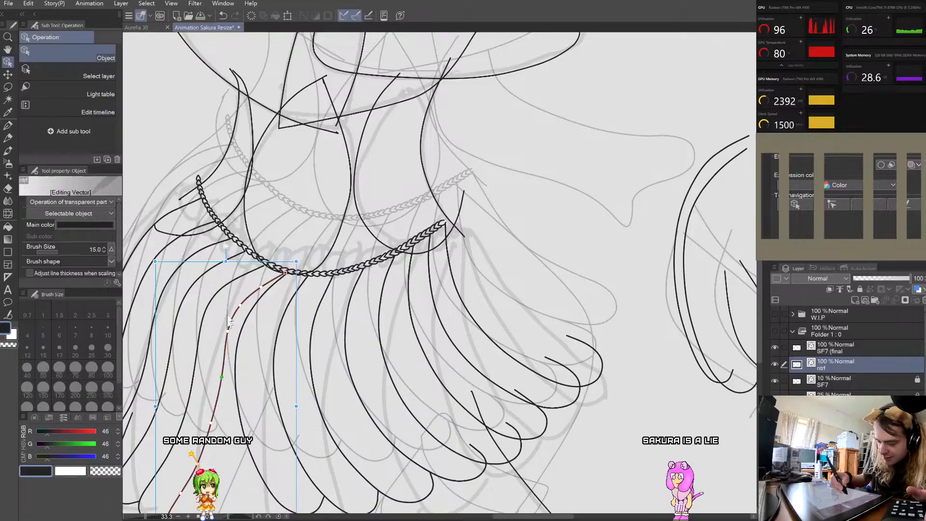
scroll(229, 319, down, 3)
scroll(226, 382, up, 2)
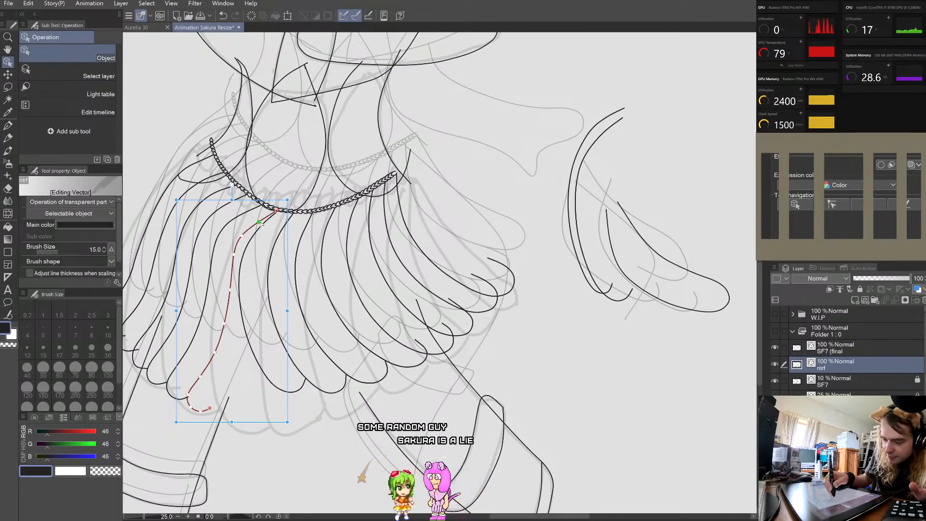
drag(276, 211, 278, 211)
click(233, 380)
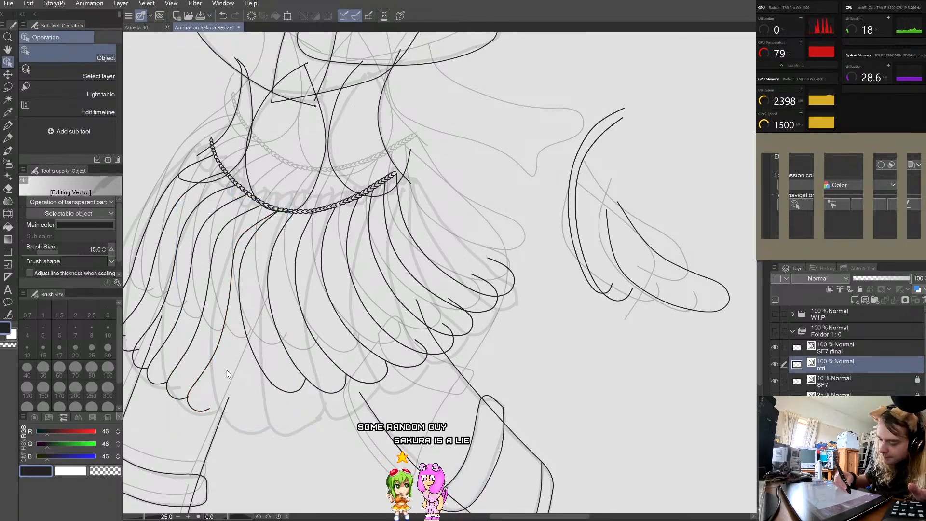
Step: Lower and round the sixth pleat's hem curl to follow the sketch guide, extending its end outward
scroll(236, 384, down, 2)
scroll(213, 401, up, 3)
scroll(214, 401, up, 2)
click(192, 369)
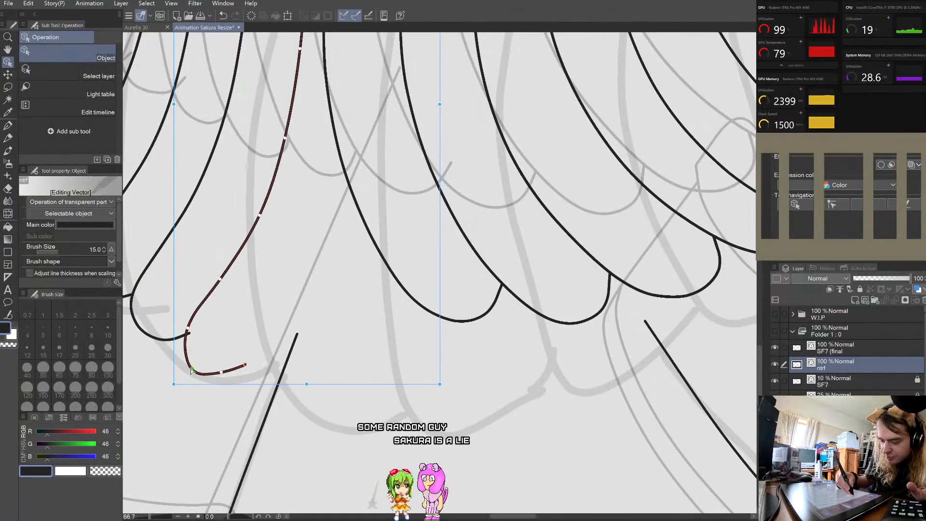
mouse_move(220, 372)
mouse_down()
mouse_move(250, 369)
mouse_move(223, 380)
mouse_up()
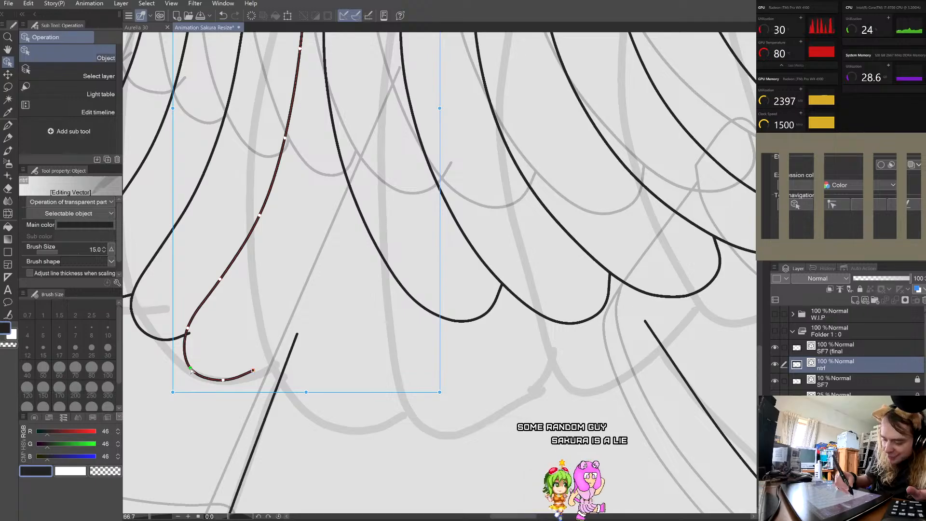
drag(192, 368, 190, 368)
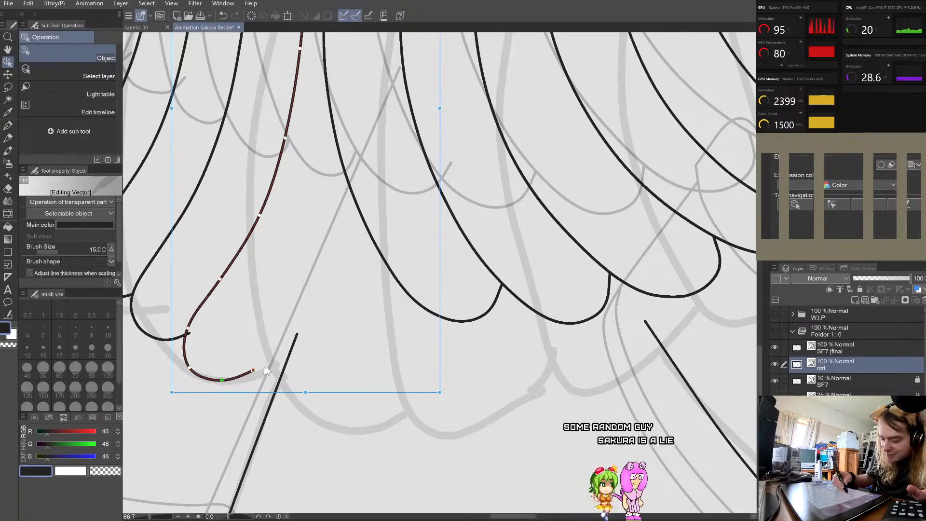
click(254, 369)
click(282, 386)
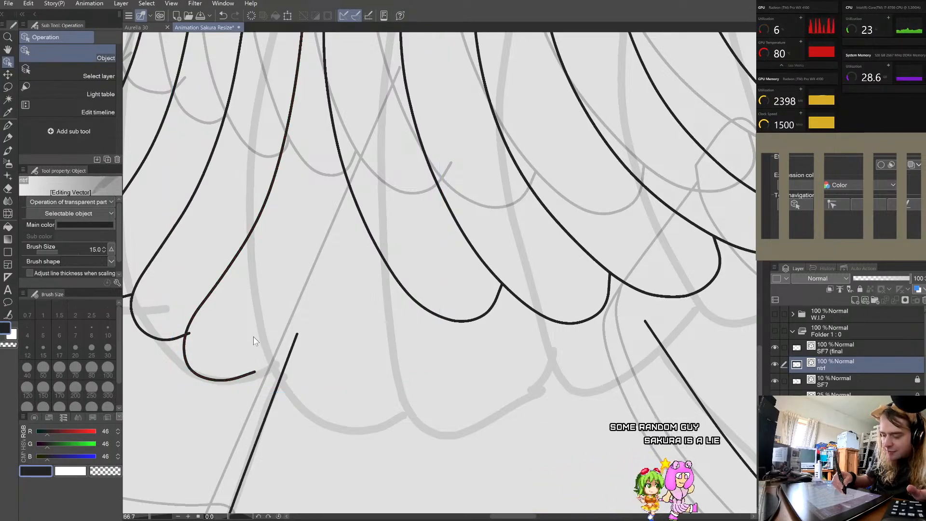
Step: Nudge the middle and lower sweep of the sixth pleat into a smoother long curve
scroll(282, 385, down, 4)
scroll(282, 383, up, 4)
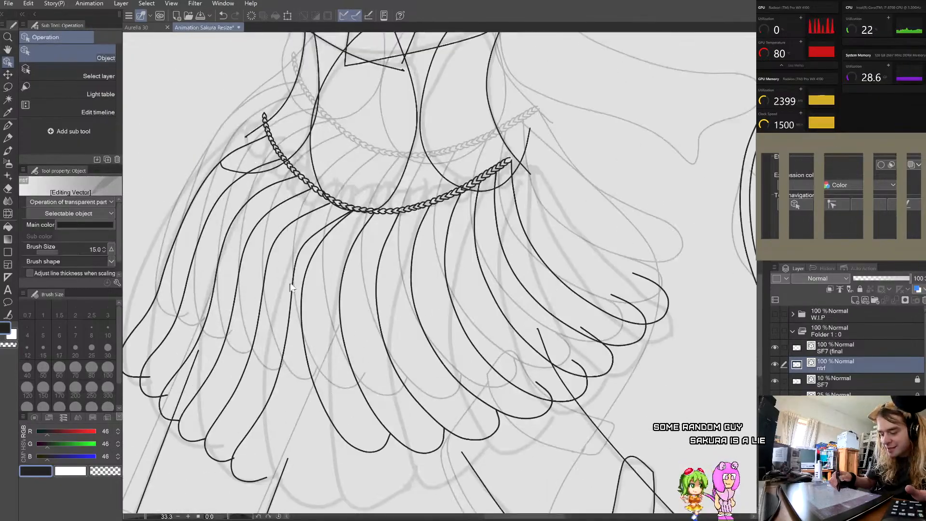
click(270, 399)
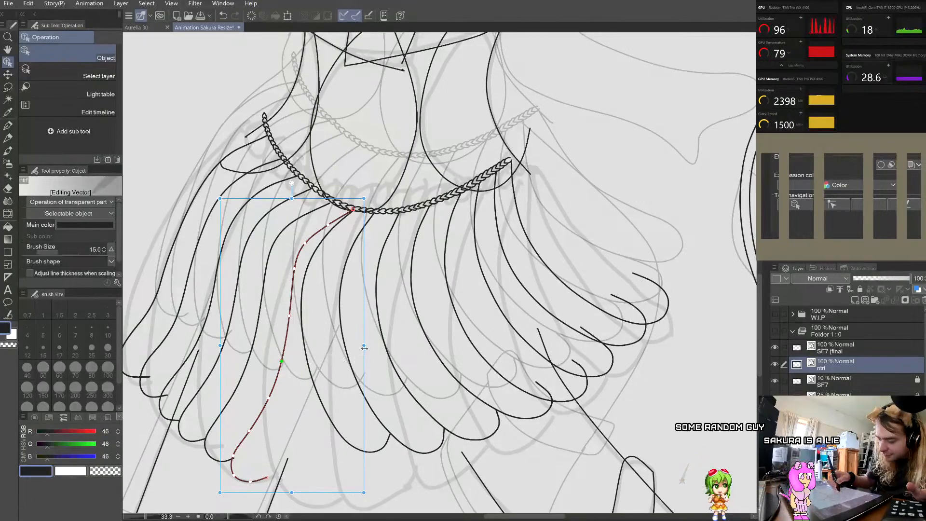
drag(363, 354, 362, 354)
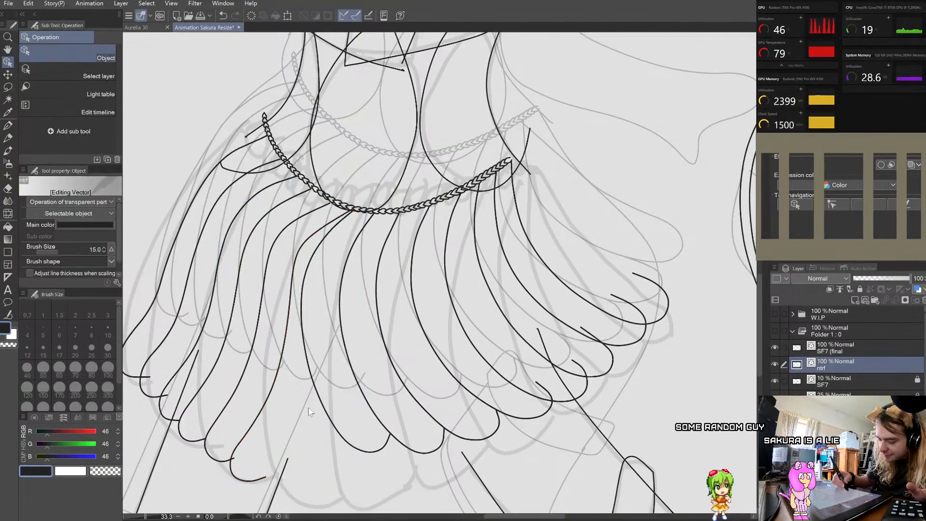
Step: Fine-tune the bottom and end points of the sixth pleat's hem curl
scroll(309, 411, down, 2)
scroll(270, 470, up, 2)
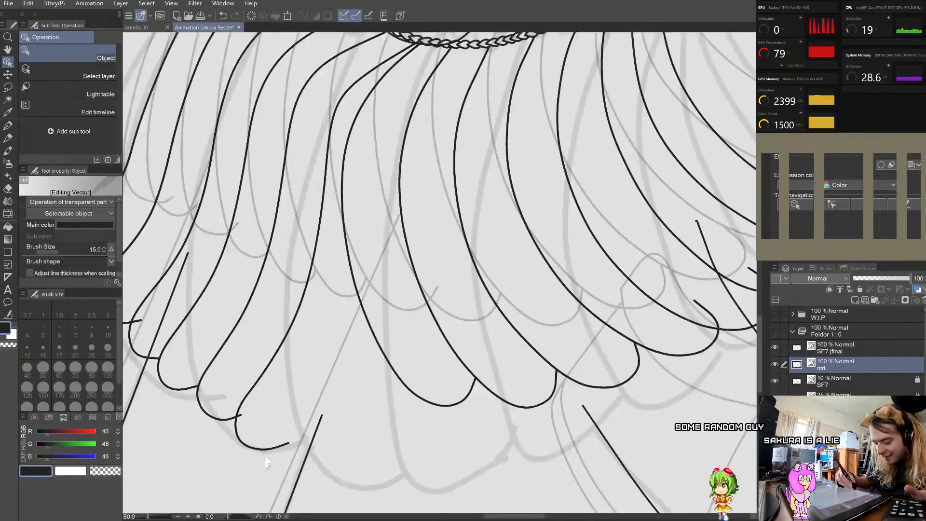
click(264, 452)
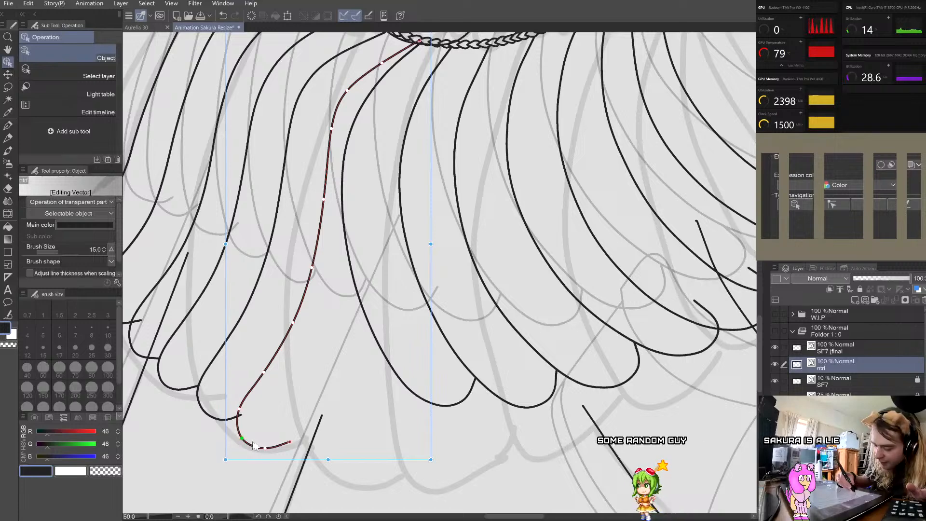
click(290, 442)
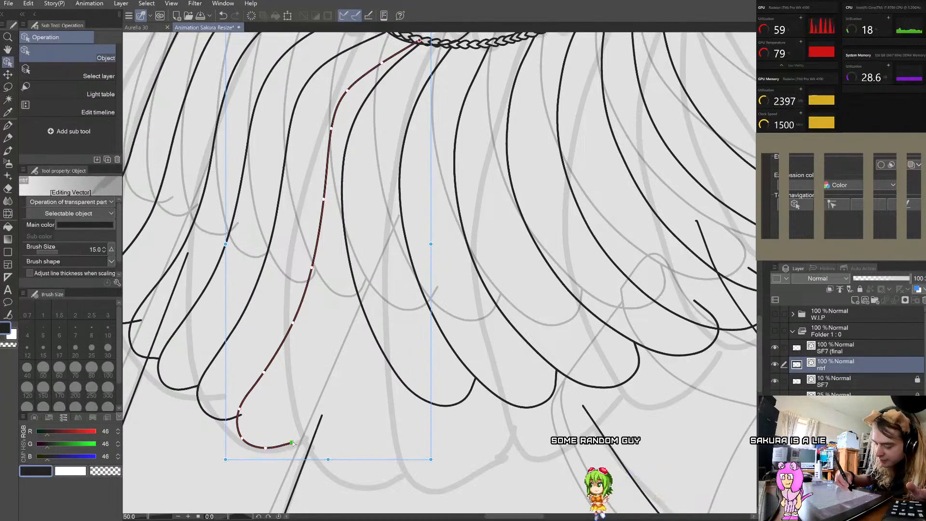
click(305, 377)
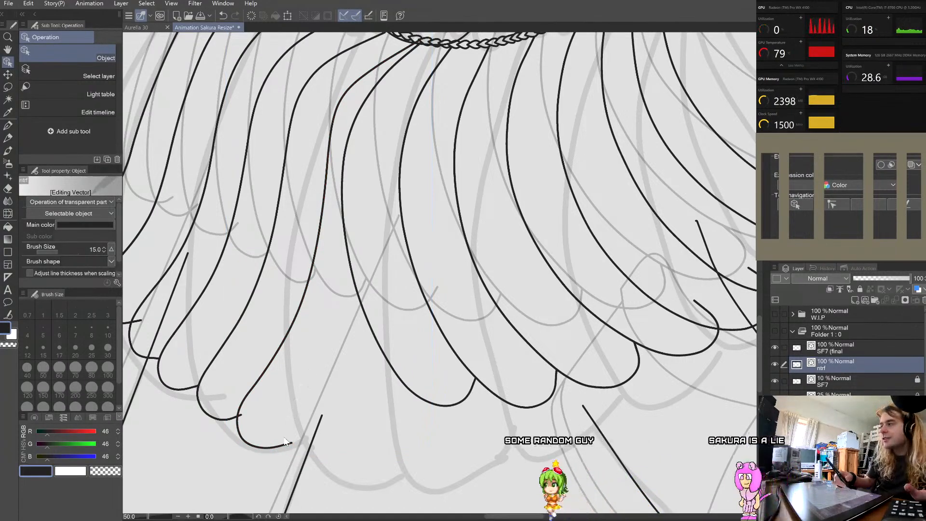
Step: Refine the sixth pleat's upper bend where it leaves the waistband
scroll(319, 336, down, 2)
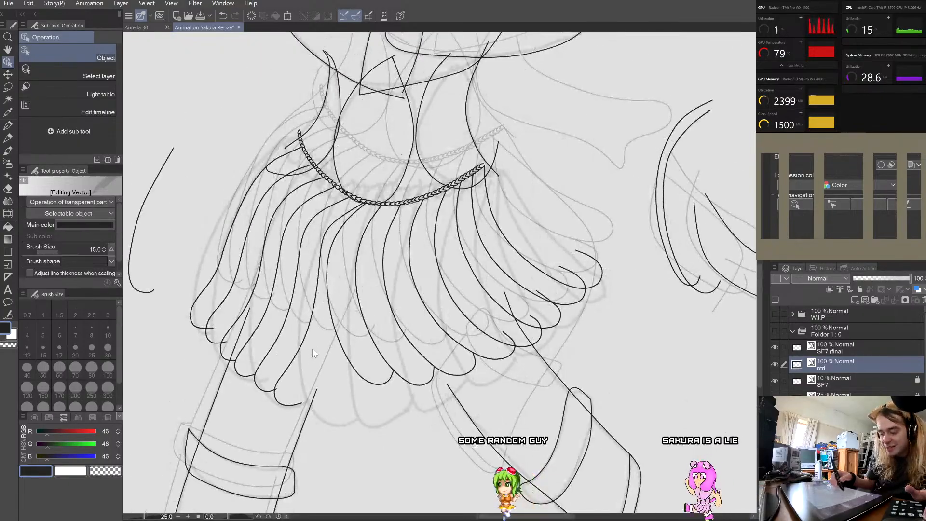
scroll(320, 370, down, 2)
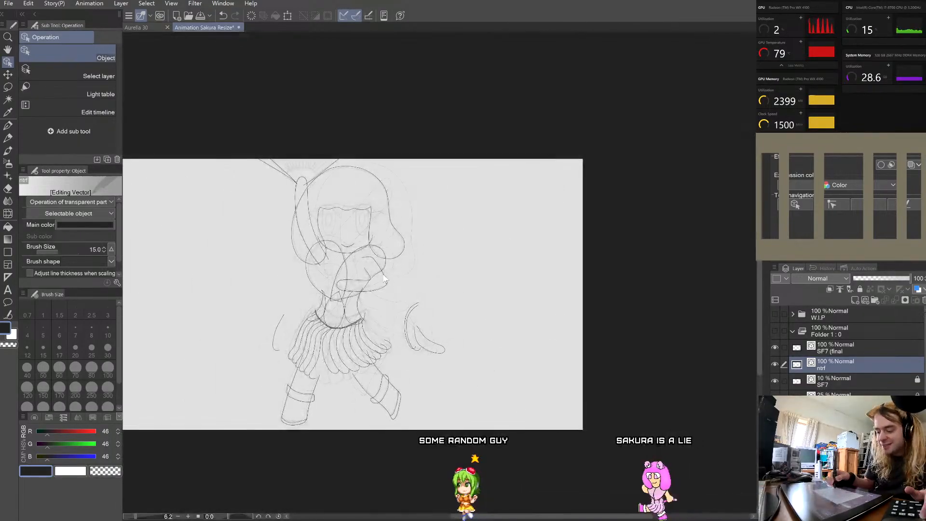
scroll(383, 276, up, 1)
scroll(272, 412, up, 3)
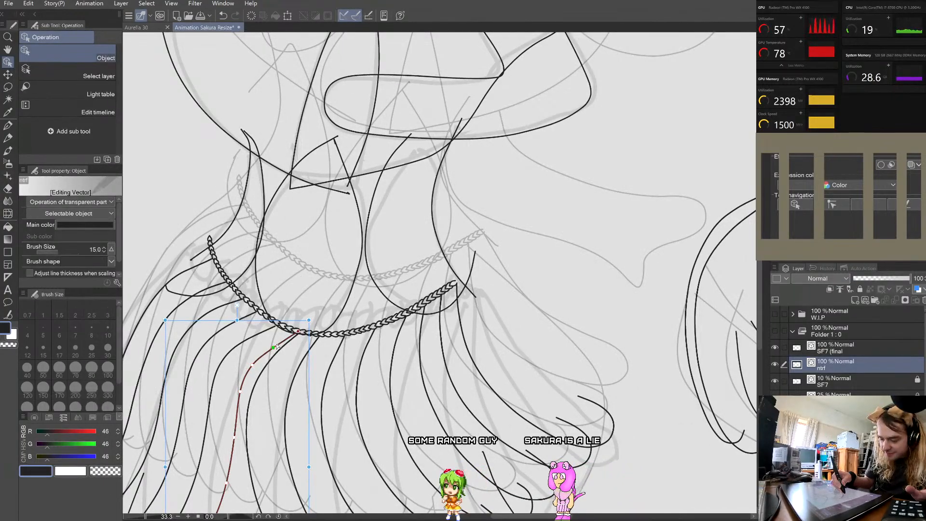
Step: Align the upper ends of the leftmost pleats with the lower edge of the waistband's braid
scroll(283, 336, down, 3)
scroll(283, 337, up, 4)
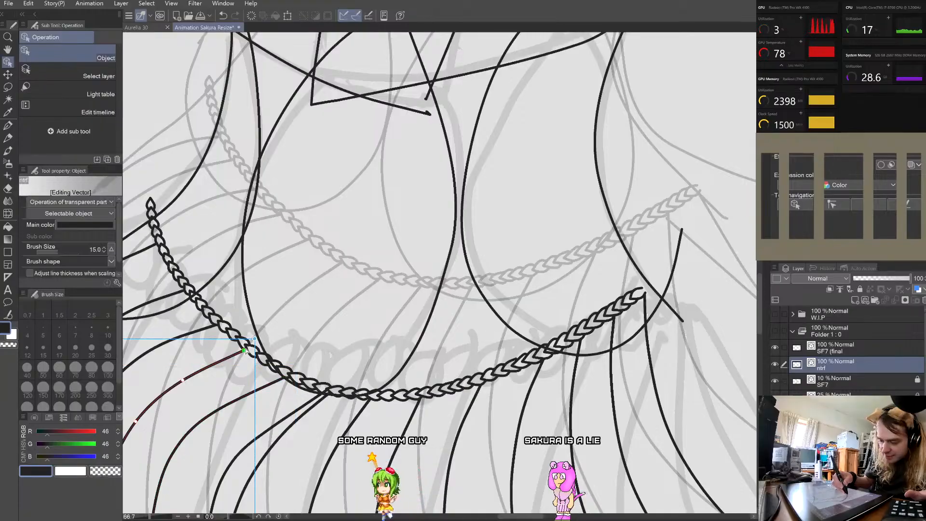
drag(283, 377, 186, 290)
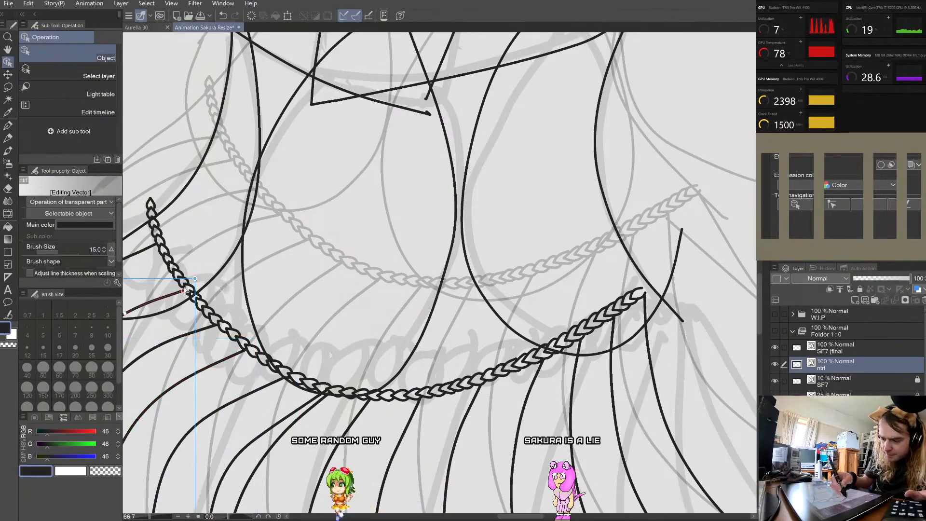
scroll(188, 289, down, 3)
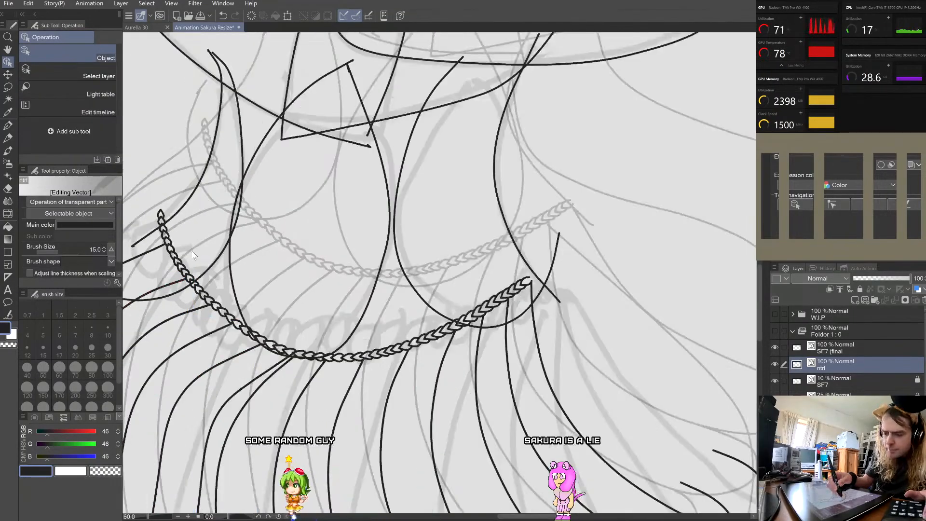
scroll(194, 259, down, 6)
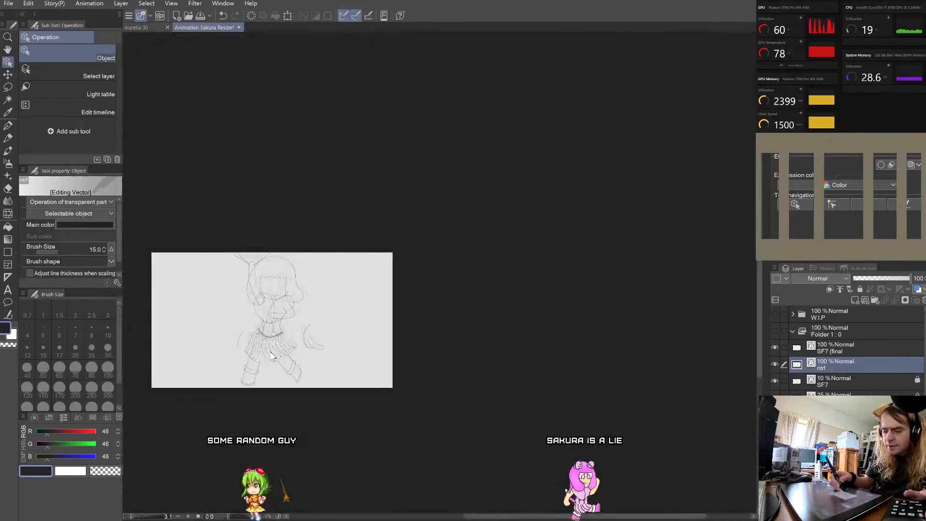